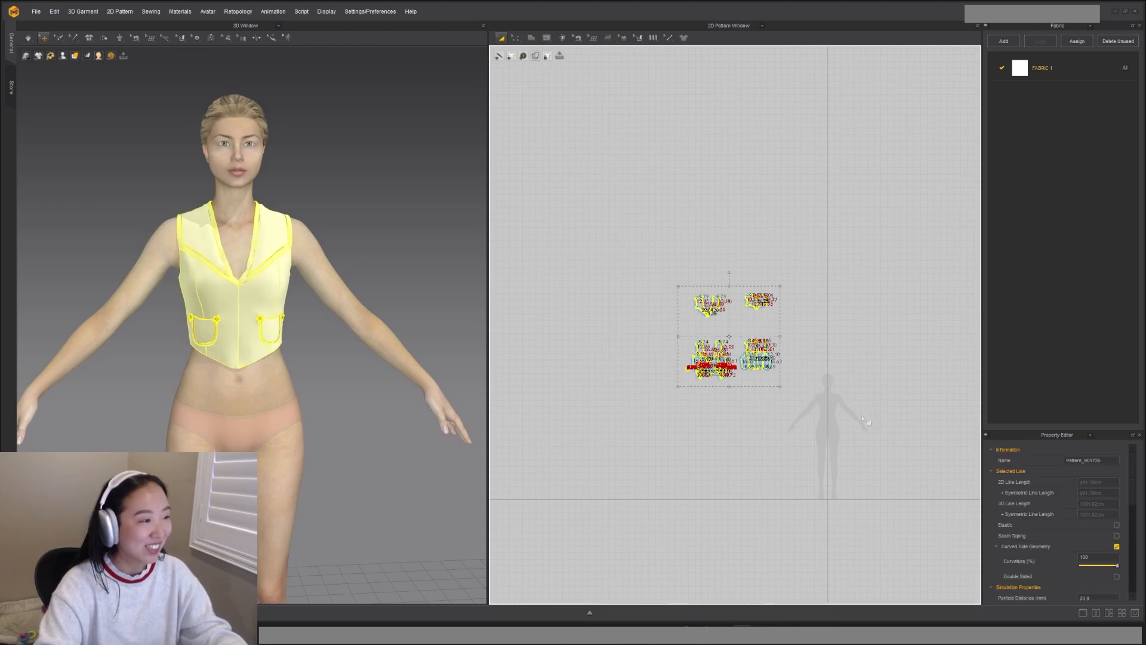
# Step: Load the trouser pattern sheet as a background image in the 2D pattern window
pyautogui.scroll(4, 749, 329)
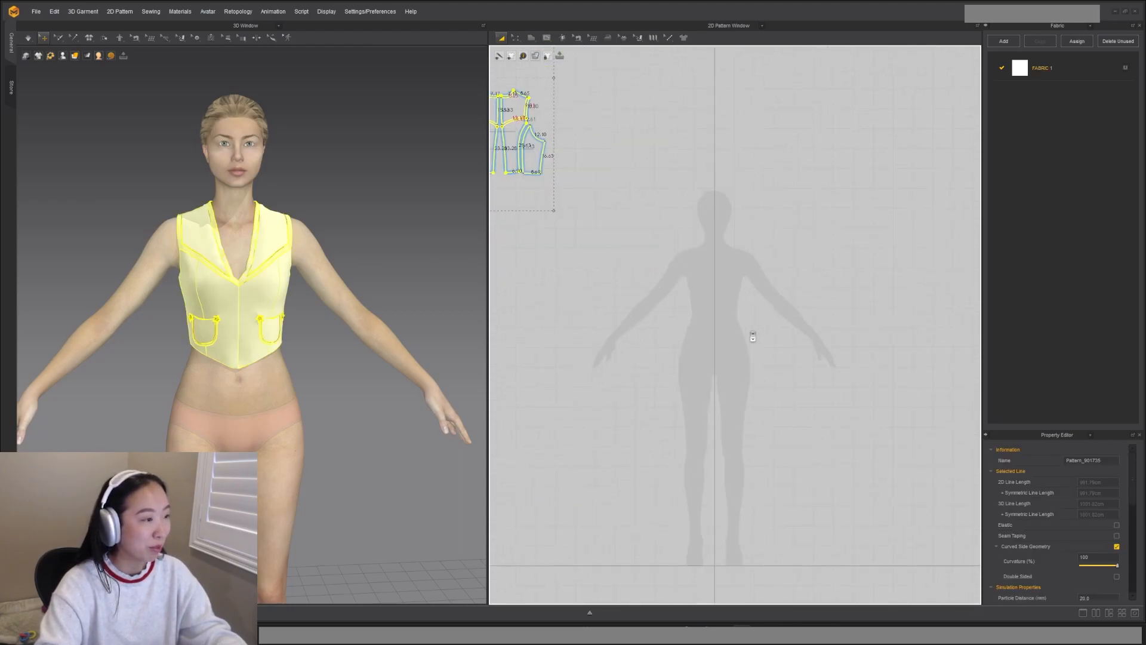
pyautogui.rightClick(782, 224)
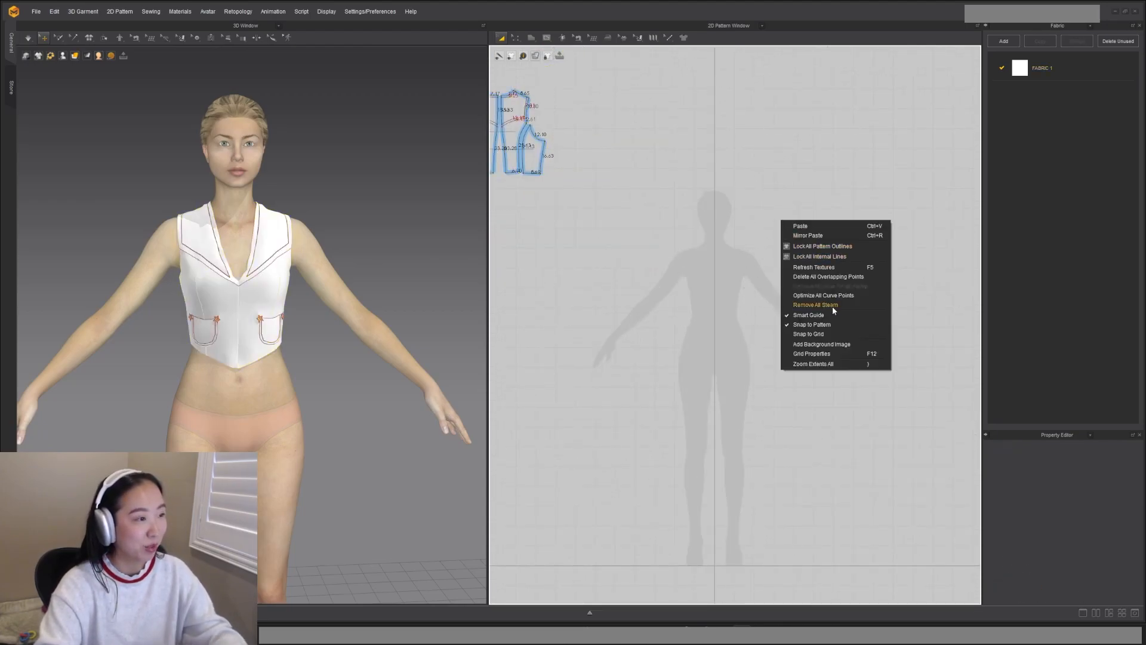
pyautogui.click(834, 345)
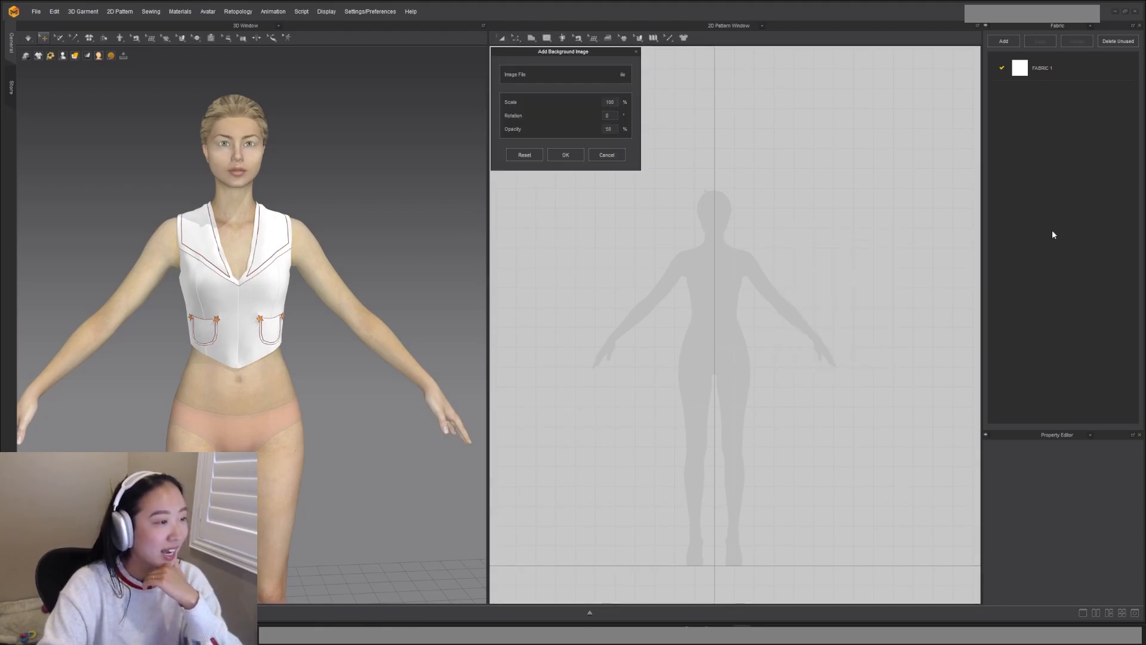
pyautogui.click(623, 75)
pyautogui.press('Escape')
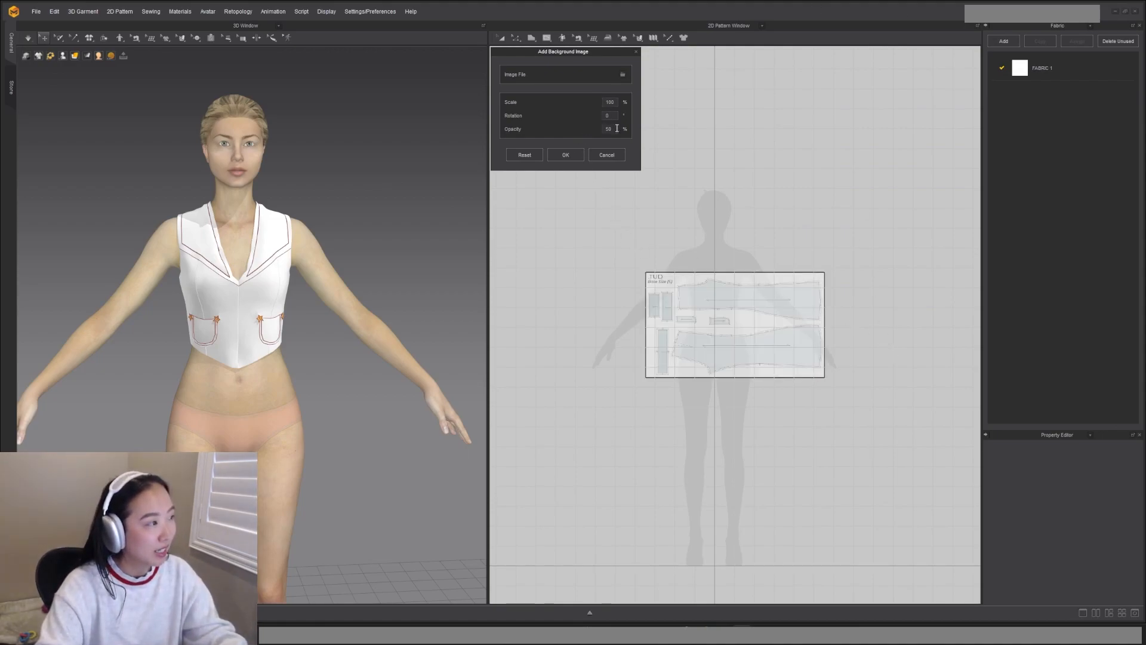
# Step: Set the background image's rotation to -90° so the trouser legs stand upright, and place it
pyautogui.write('90')
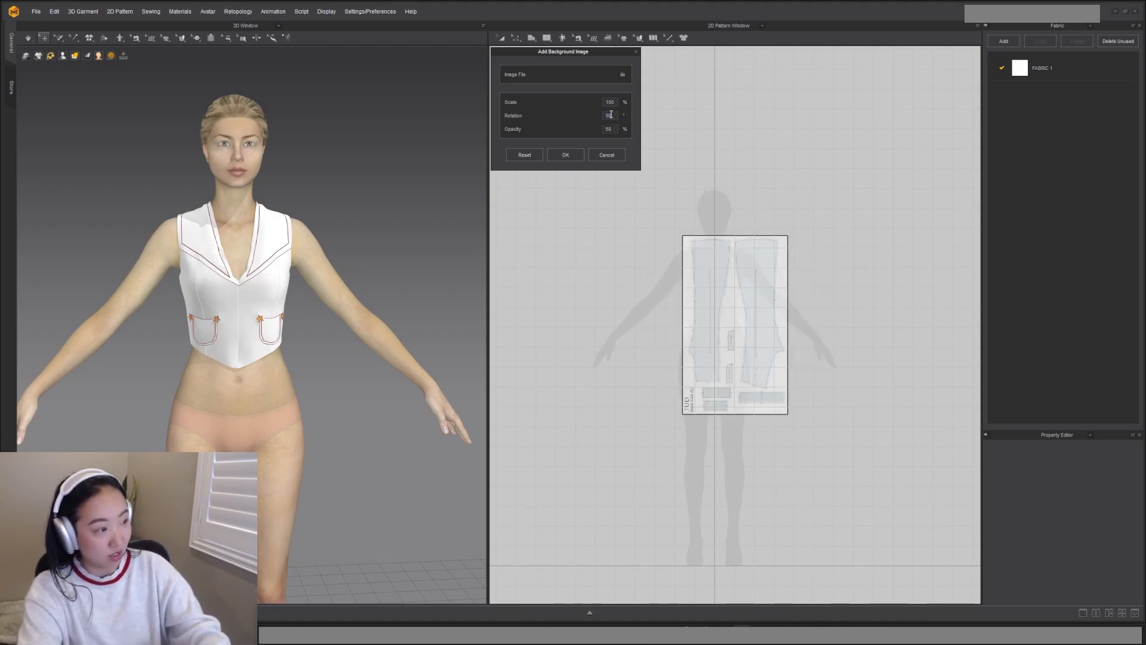
pyautogui.moveTo(613, 115); pyautogui.dragTo(600, 116)
pyautogui.write('0')
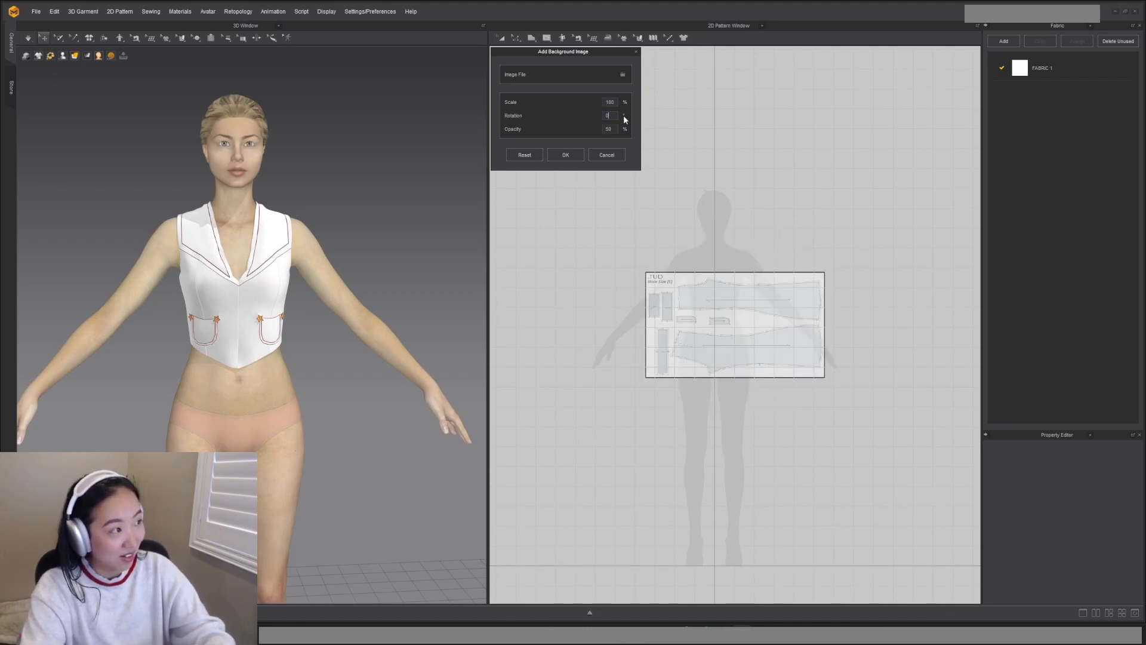
pyautogui.write('-90')
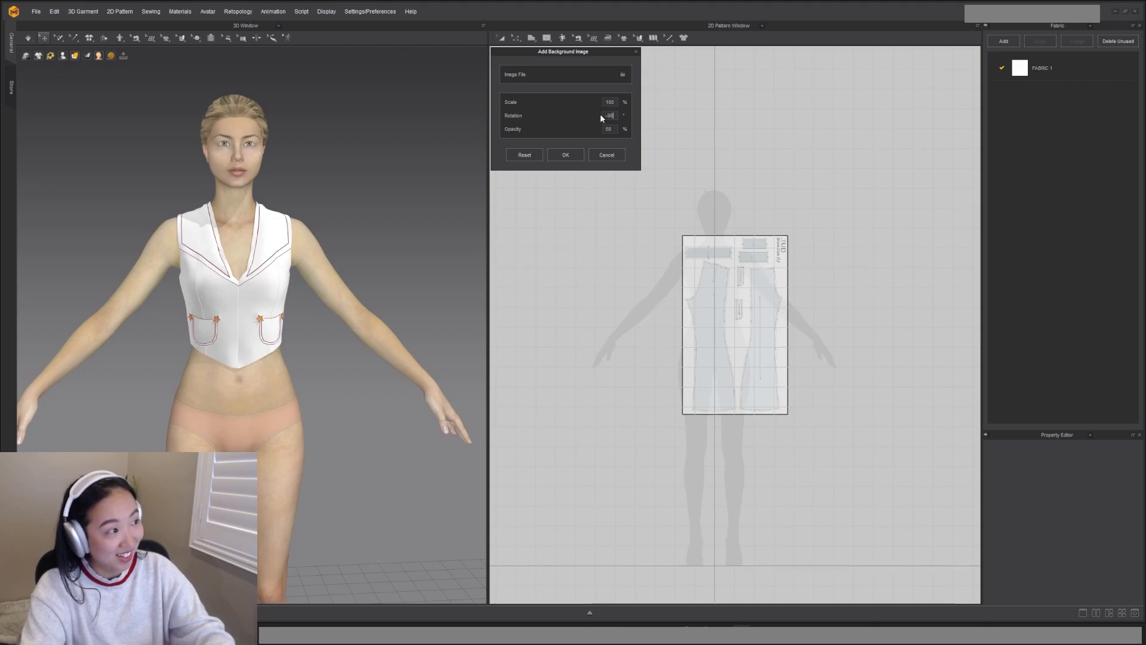
pyautogui.click(565, 154)
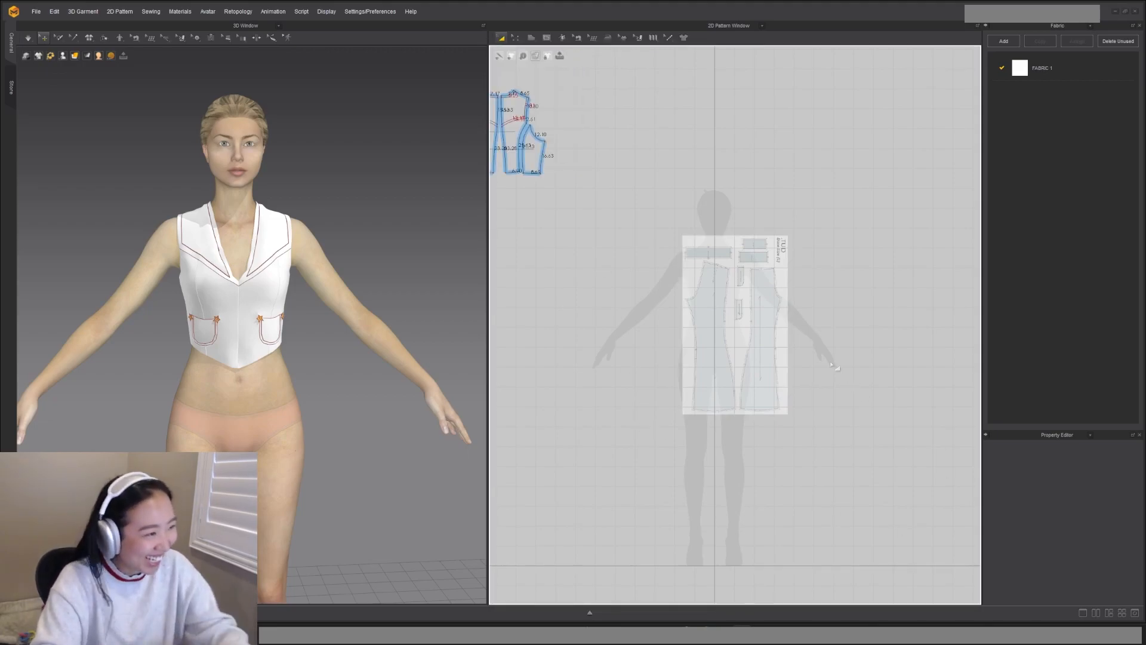
# Step: Trace the long waistband piece on the pattern sheet with a rectangle about 22 by 4.8
pyautogui.scroll(6, 765, 357)
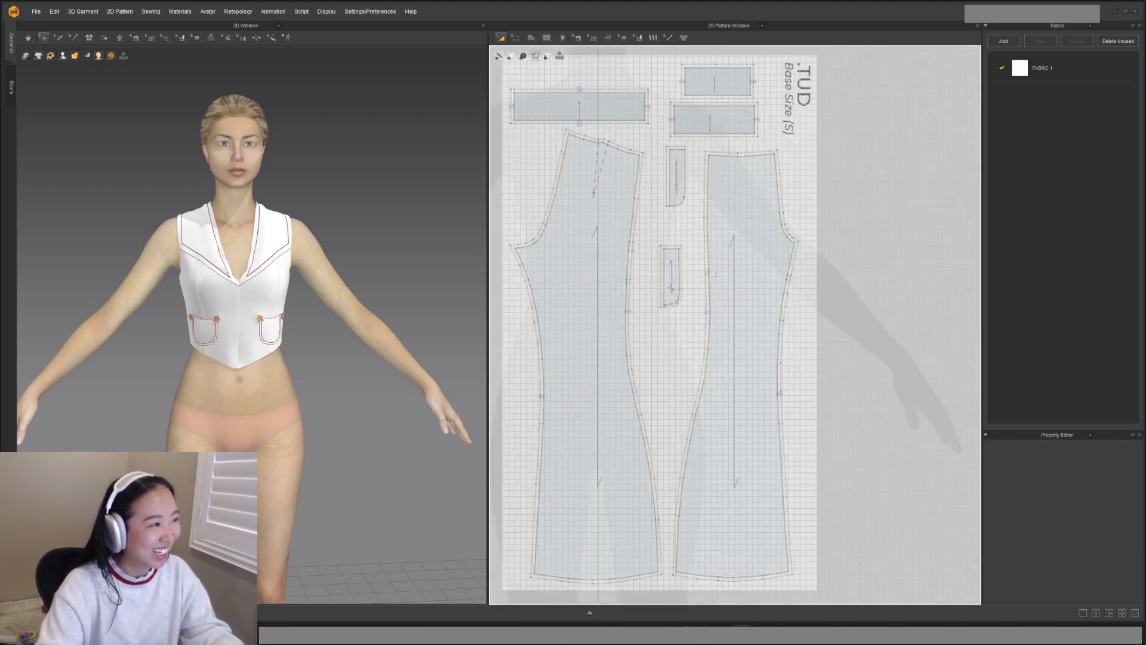
pyautogui.scroll(-3, 781, 333)
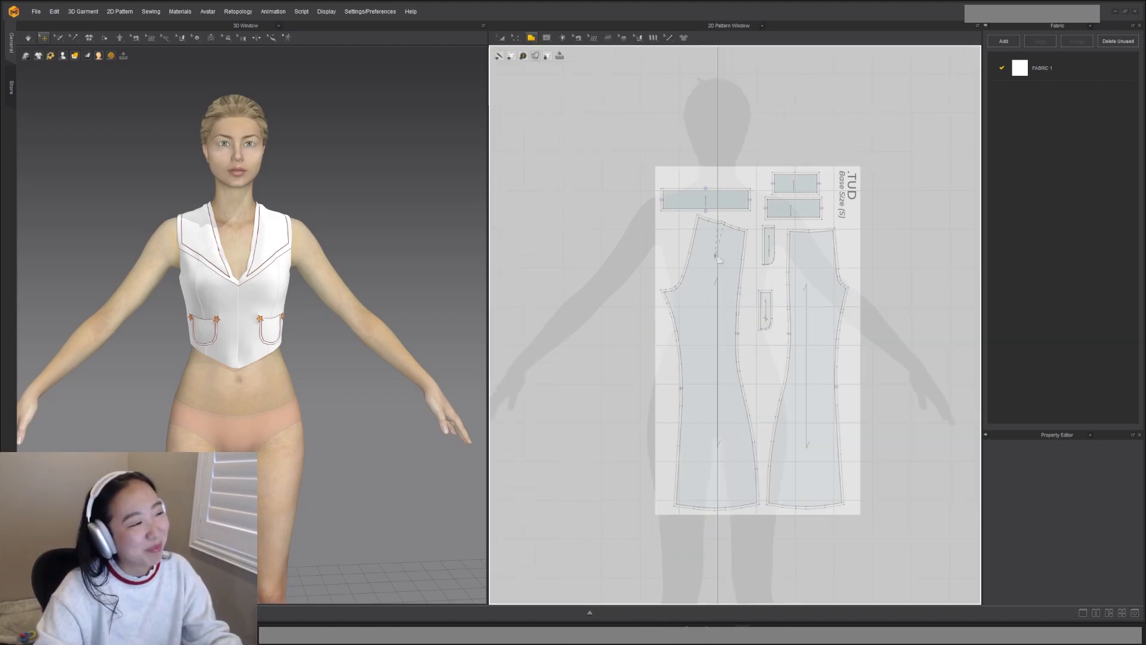
pyautogui.scroll(7, 705, 230)
pyautogui.scroll(-4, 705, 230)
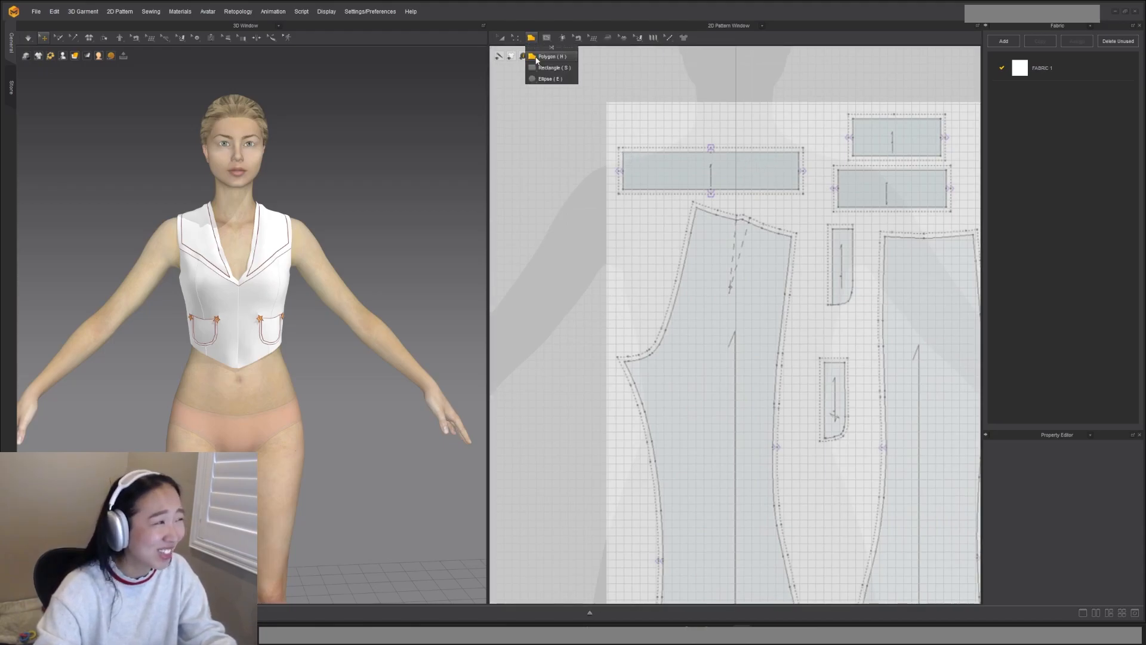
pyautogui.moveTo(624, 153); pyautogui.dragTo(808, 197)
# Step: Trace the two shorter waistband pieces with rectangles about 13.6 by 4.6 and 11 by 4.8
pyautogui.moveTo(915, 231); pyautogui.dragTo(767, 266, button='middle')
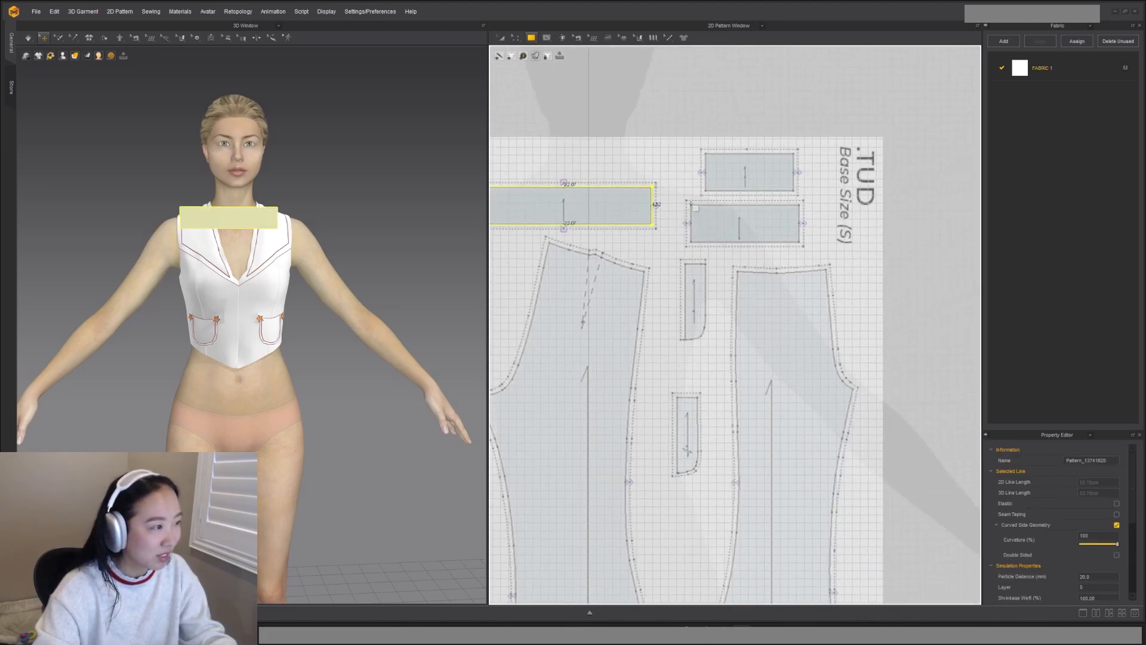
pyautogui.moveTo(690, 204); pyautogui.dragTo(800, 243)
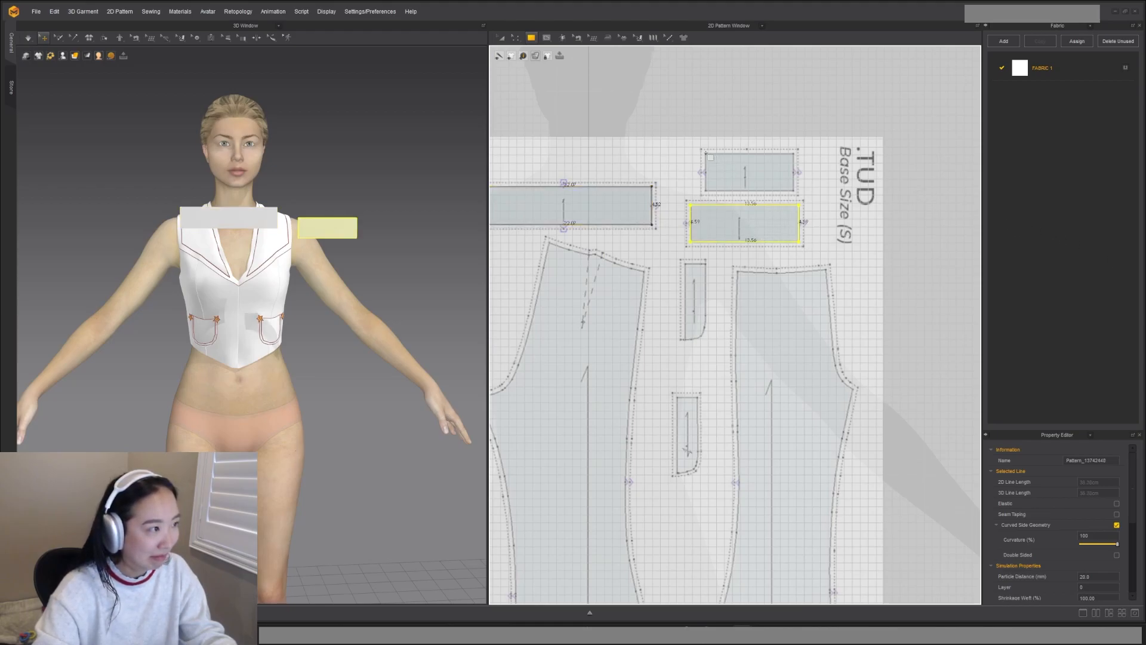
pyautogui.moveTo(706, 153); pyautogui.dragTo(794, 191)
pyautogui.moveTo(542, 217); pyautogui.dragTo(608, 155, button='middle')
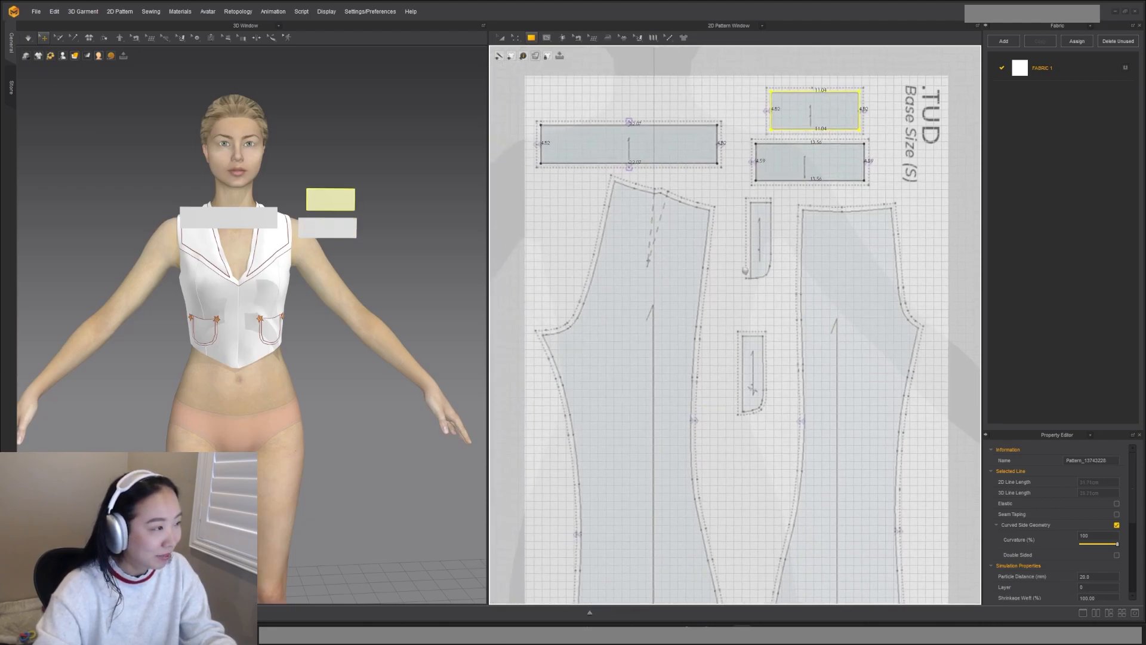
# Step: Start a polygon on the darted leg piece, tracing the crotch curve from the waist corner to the crotch point
pyautogui.click(532, 39)
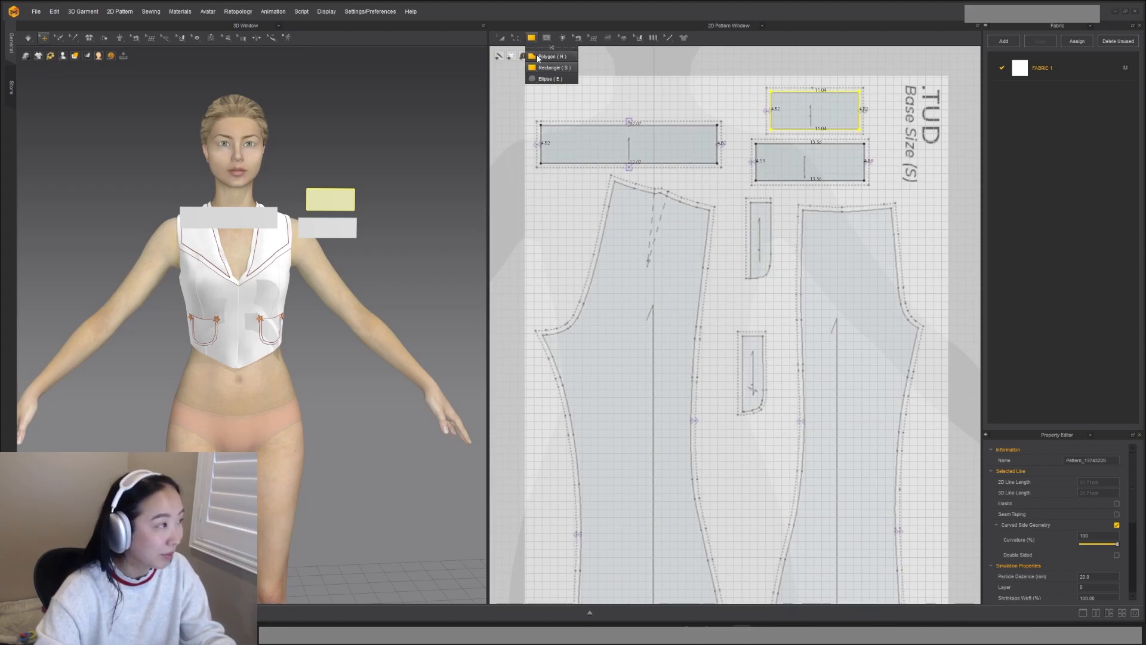
pyautogui.click(539, 57)
pyautogui.scroll(2, 619, 184)
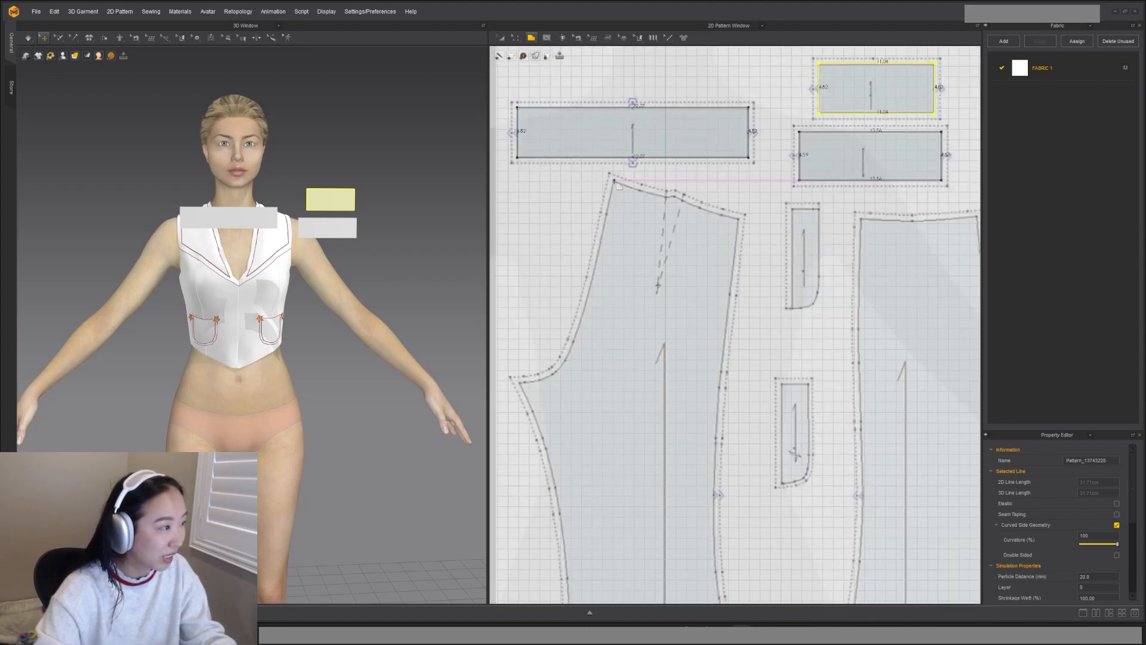
pyautogui.click(616, 180)
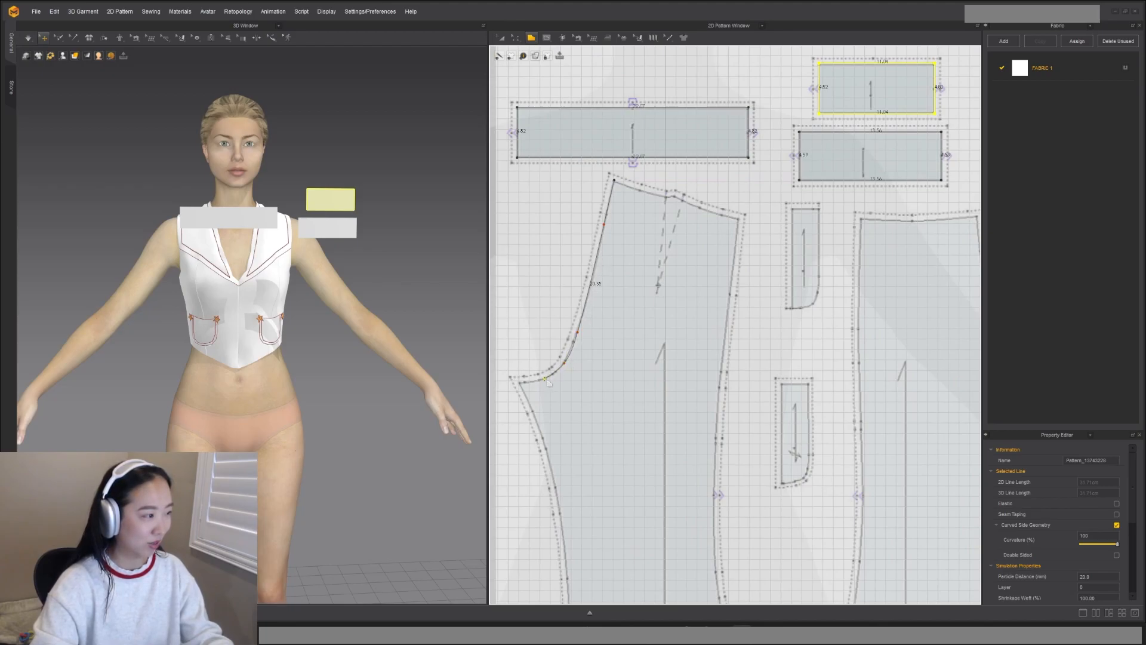
pyautogui.click(518, 383)
# Step: Trace the darted leg piece's inner leg seam with curve points down to the hem and across to its other corner
pyautogui.keyDown('ctrl'); pyautogui.click(555, 482); pyautogui.keyUp('ctrl')
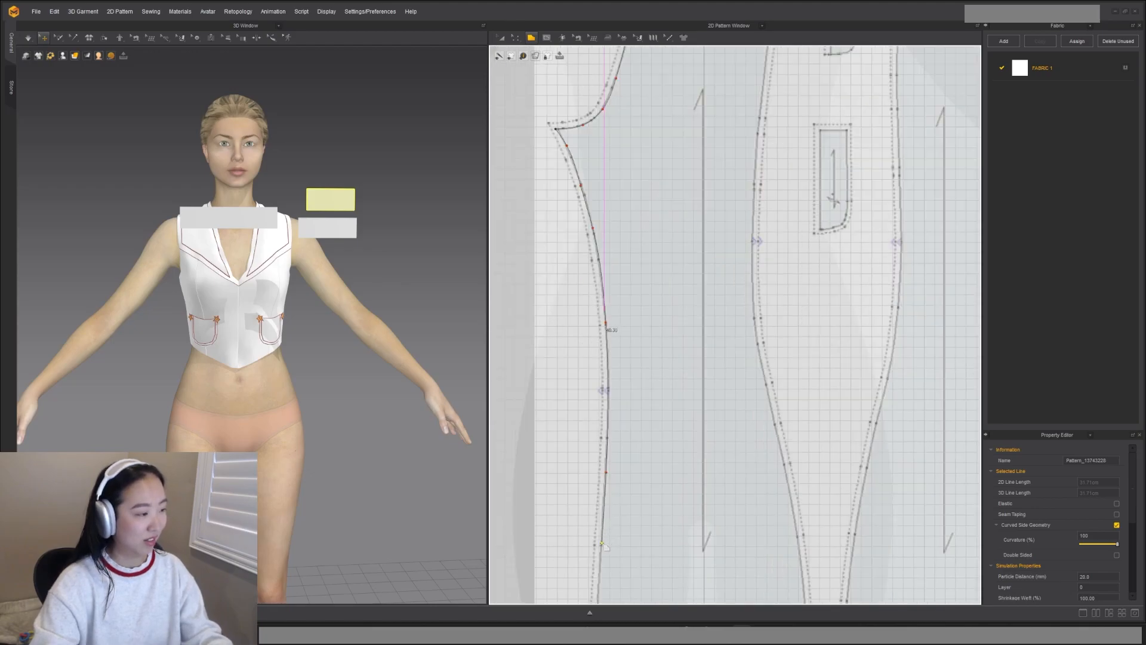
pyautogui.keyDown('ctrl'); pyautogui.click(601, 543); pyautogui.keyUp('ctrl')
pyautogui.keyDown('ctrl'); pyautogui.click(603, 562); pyautogui.keyUp('ctrl')
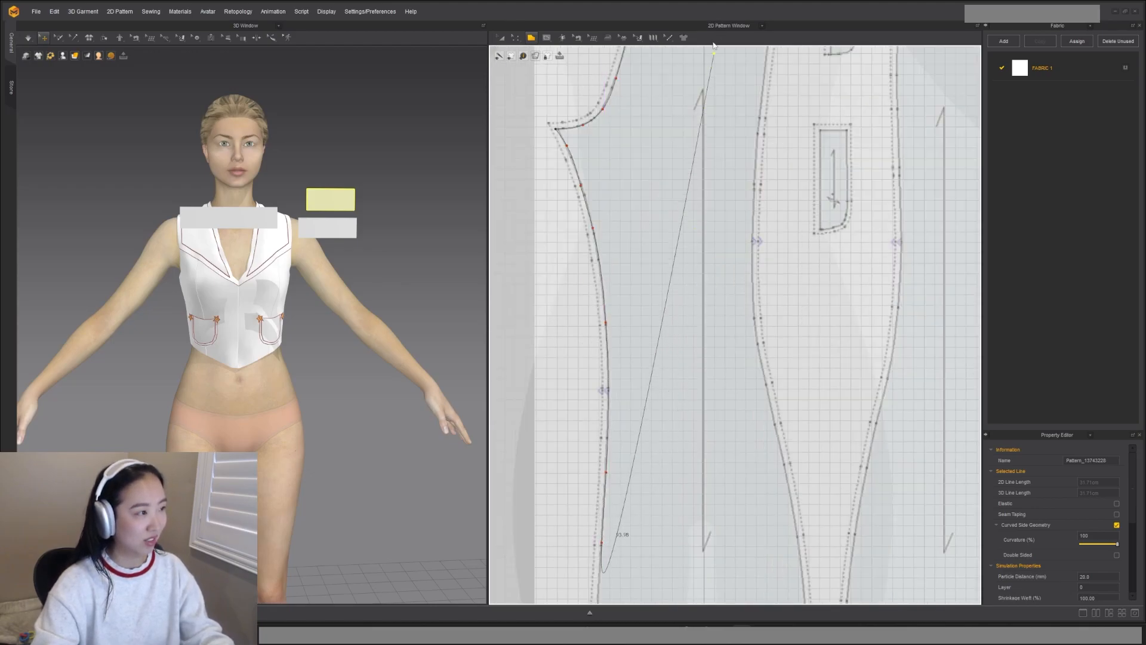
pyautogui.moveTo(694, 504); pyautogui.dragTo(729, 157, button='middle')
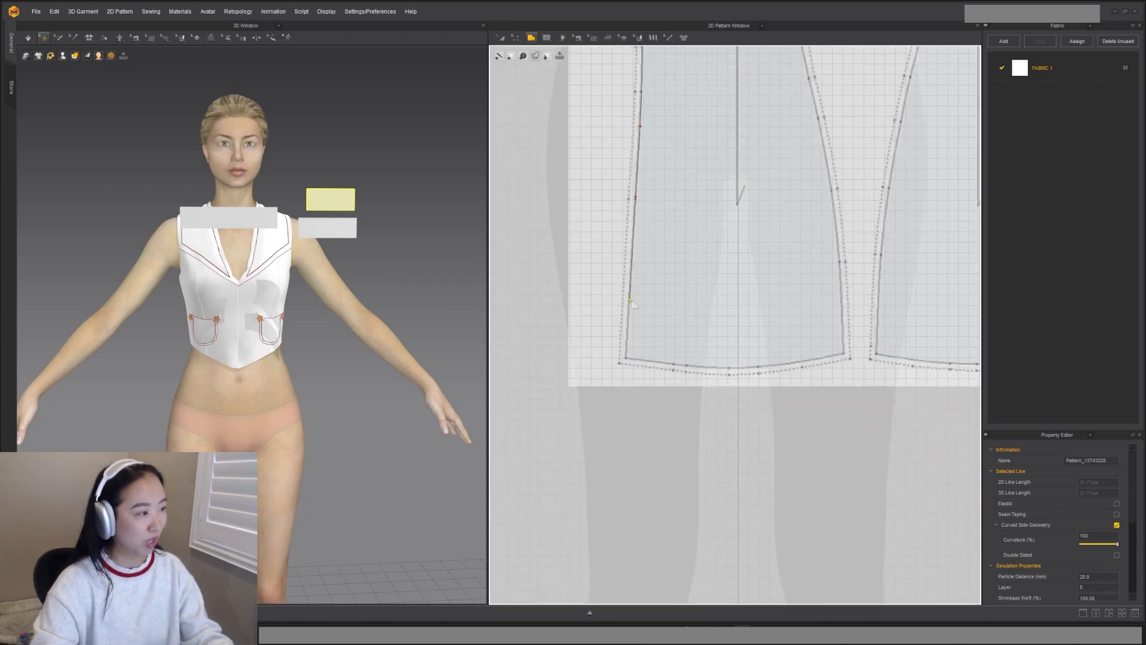
pyautogui.click(630, 302)
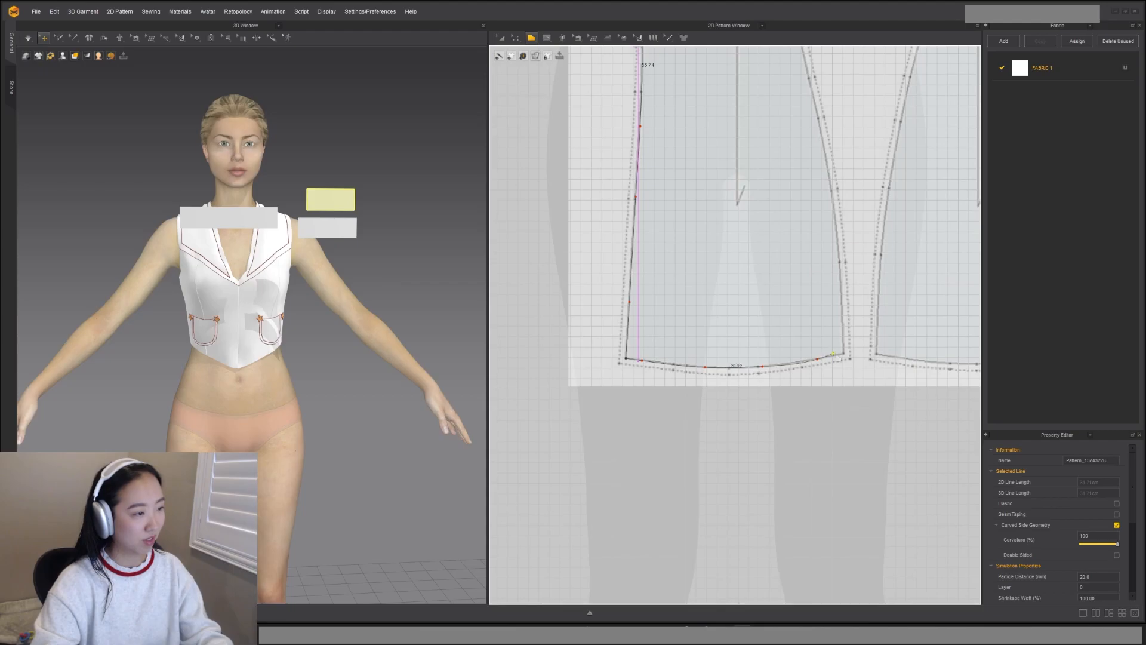
pyautogui.click(844, 354)
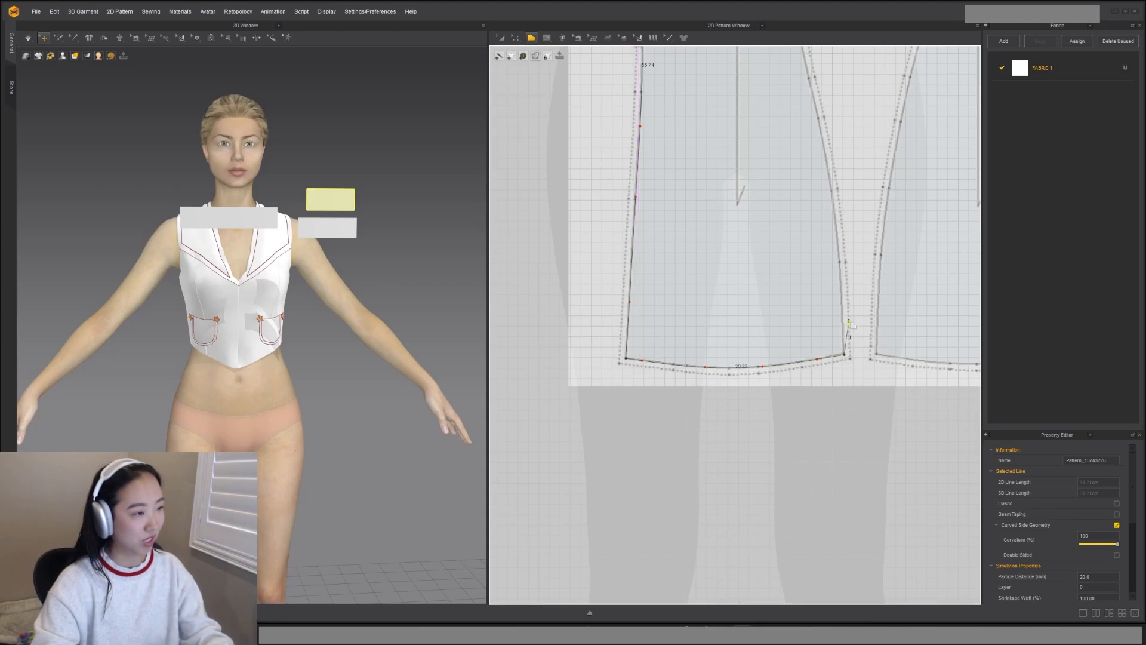
# Step: Trace the darted leg piece's side seam up to the waist and close the outline along the waistline
pyautogui.click(840, 257)
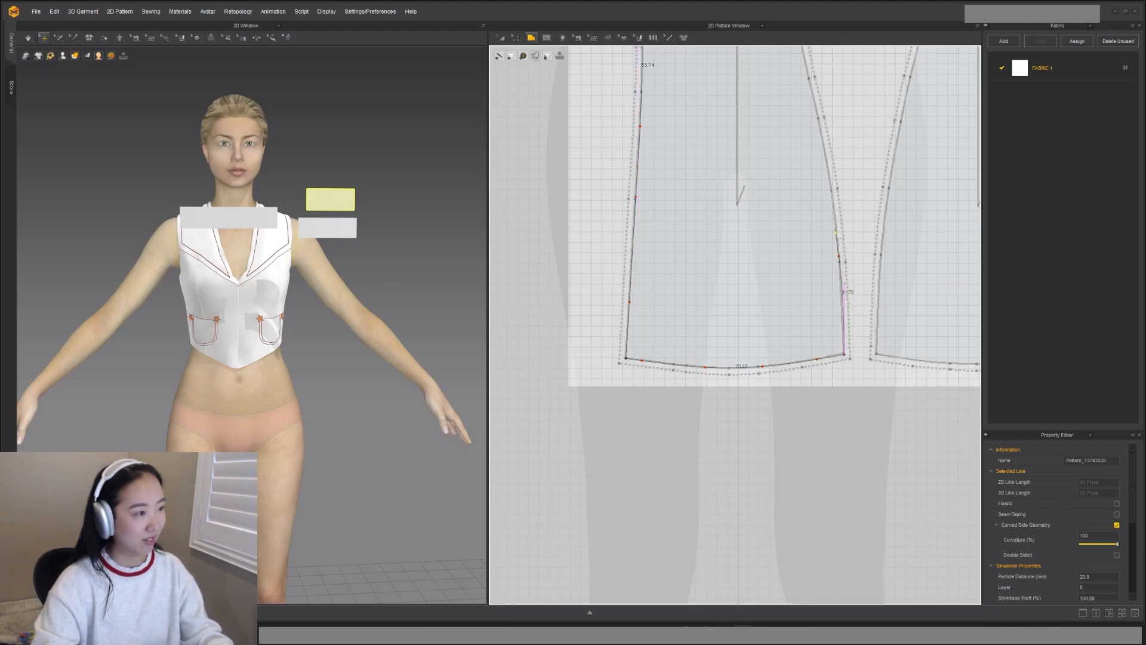
pyautogui.click(827, 161)
pyautogui.moveTo(824, 107); pyautogui.dragTo(834, 354, button='middle')
pyautogui.click(816, 305)
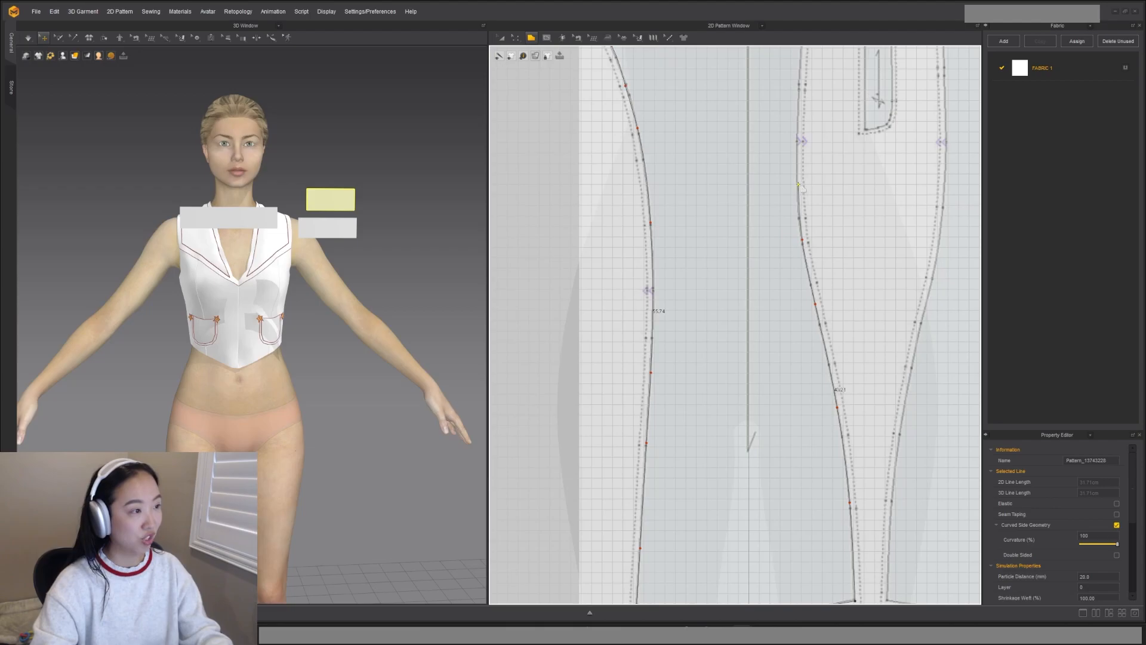
pyautogui.moveTo(802, 113); pyautogui.dragTo(808, 328, button='middle')
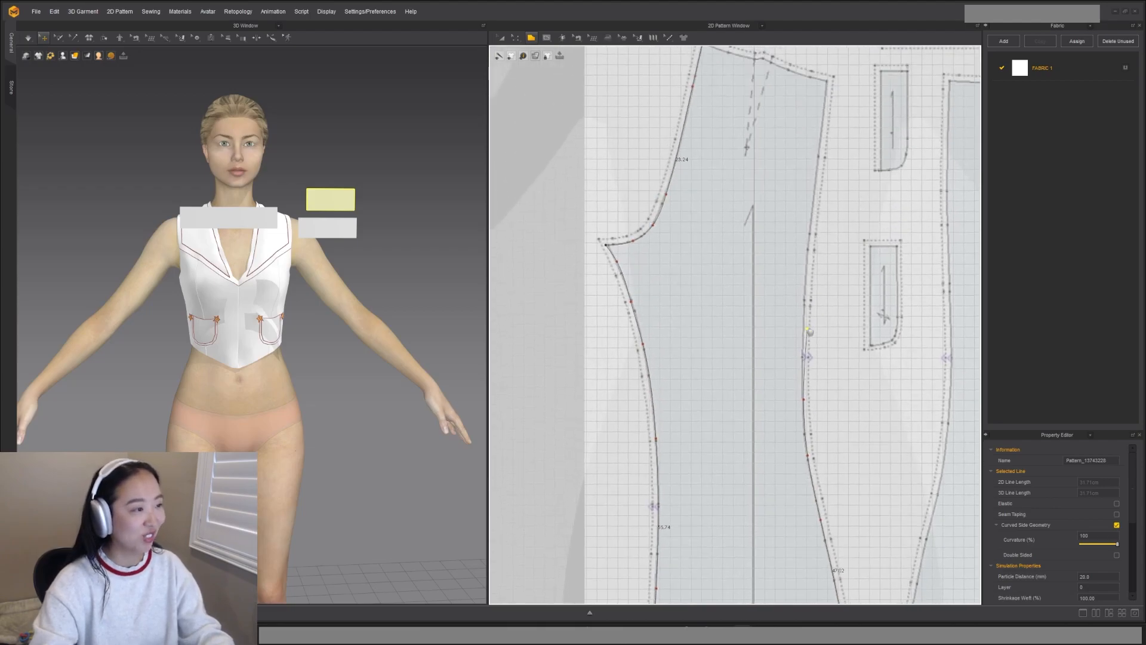
pyautogui.keyDown('ctrl'); pyautogui.click(807, 284); pyautogui.keyUp('ctrl')
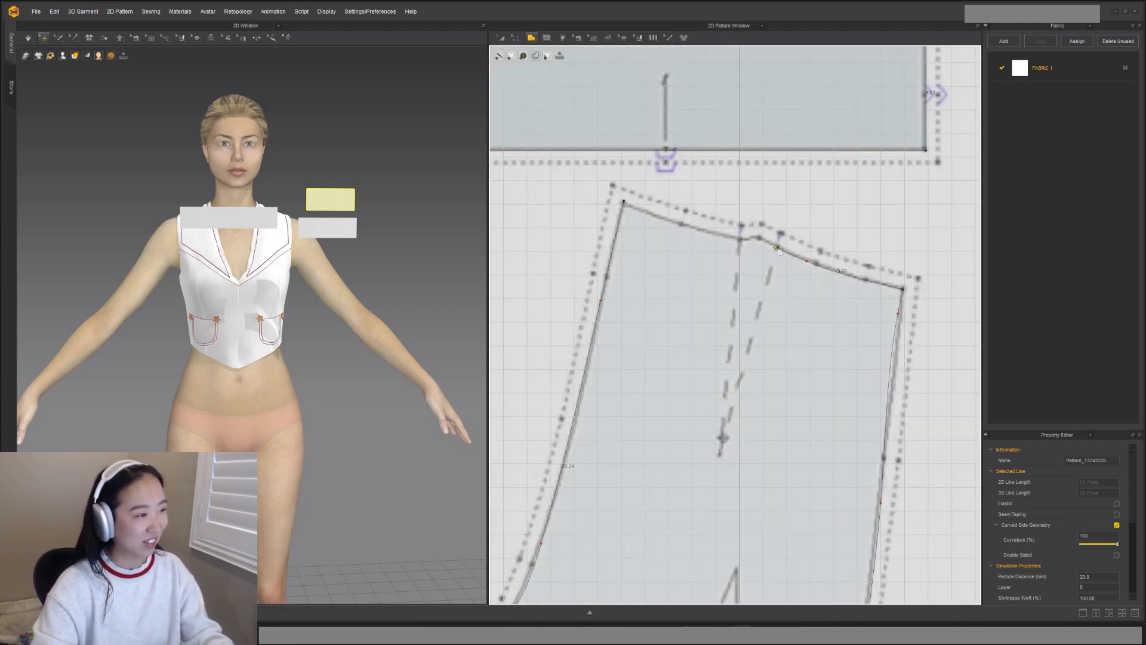
pyautogui.keyDown('ctrl'); pyautogui.click(776, 247); pyautogui.keyUp('ctrl')
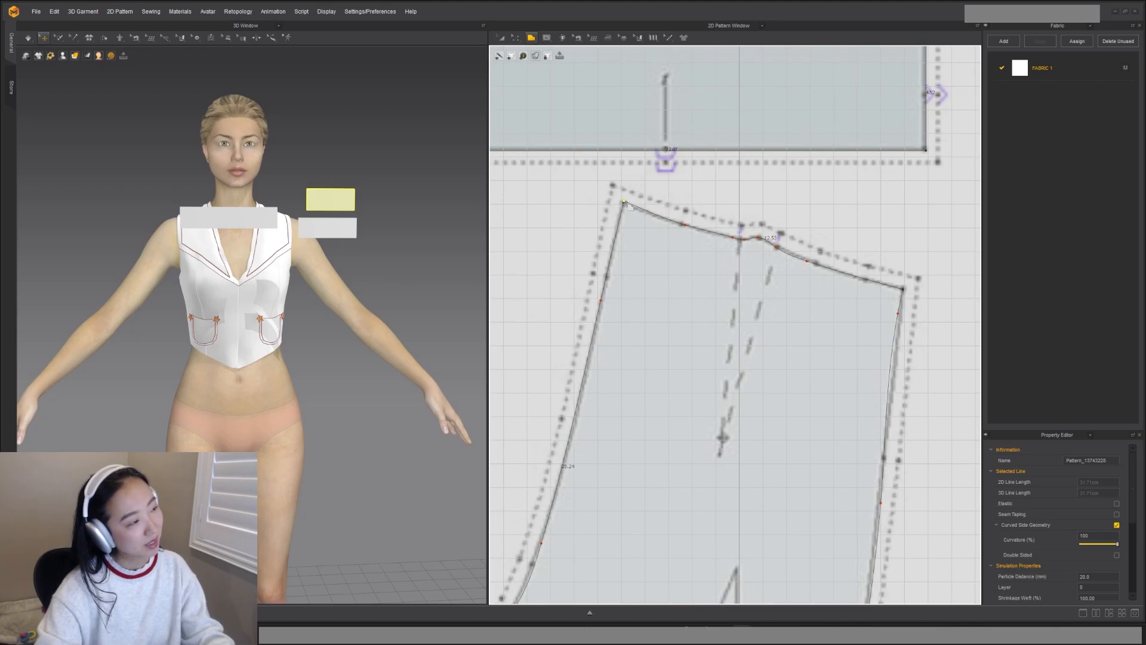
# Step: Start a polygon on the leg piece without a dart, tracing from its side waist corner down the upper side seam
pyautogui.scroll(-10, 725, 316)
pyautogui.moveTo(800, 355); pyautogui.dragTo(770, 327, button='middle')
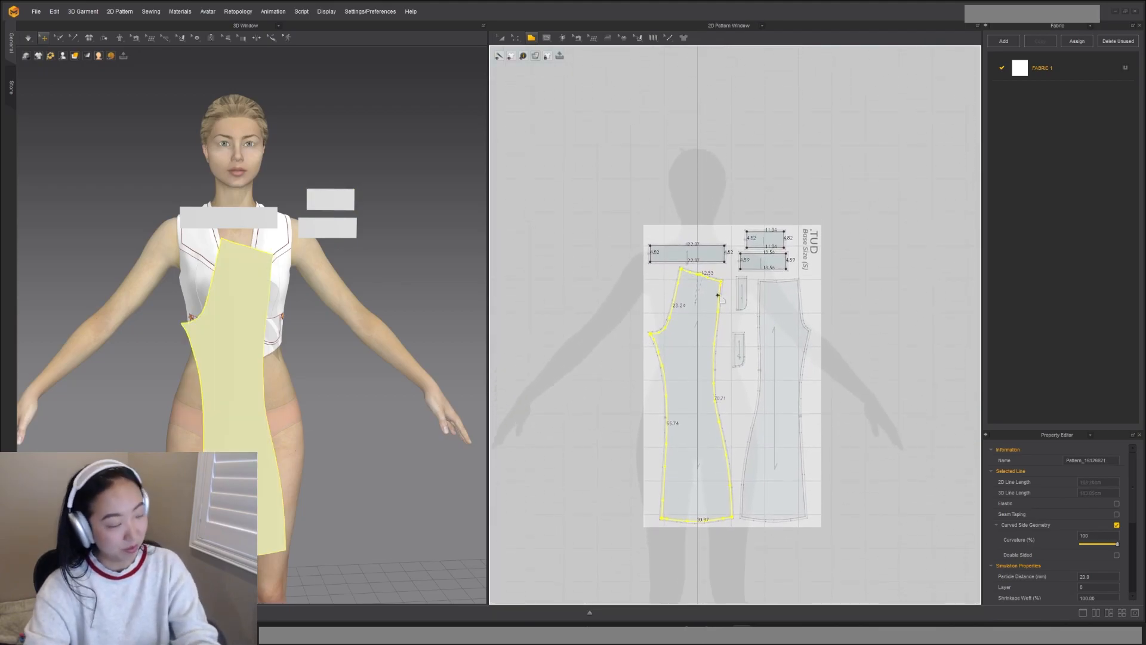
pyautogui.scroll(5, 757, 288)
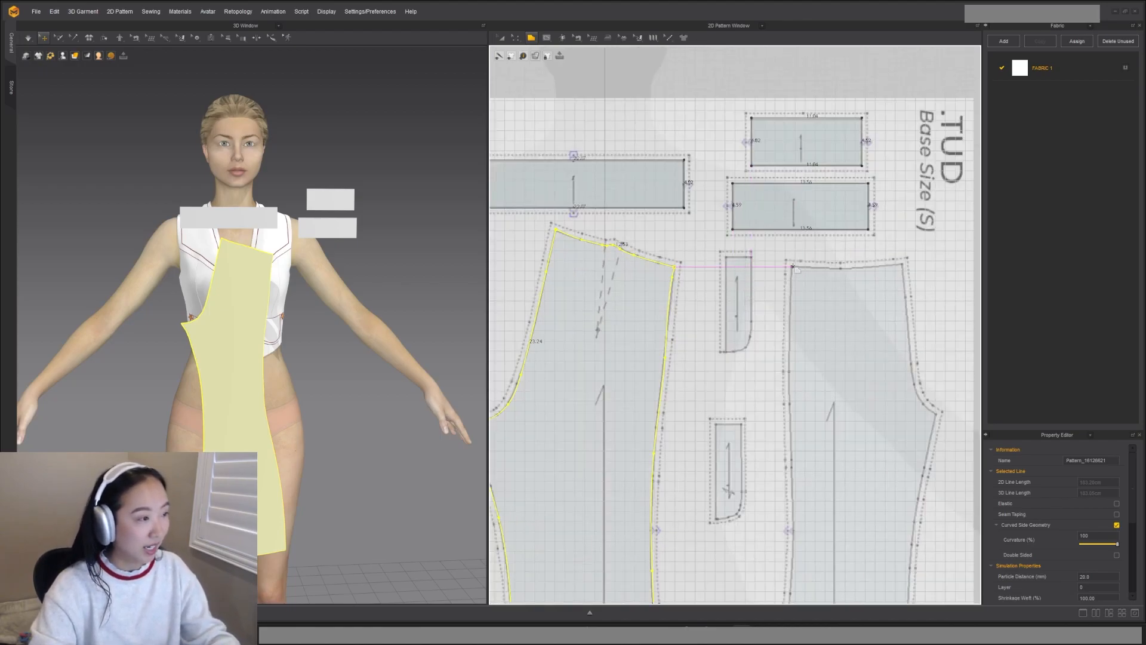
pyautogui.moveTo(809, 440); pyautogui.dragTo(752, 366, button='middle')
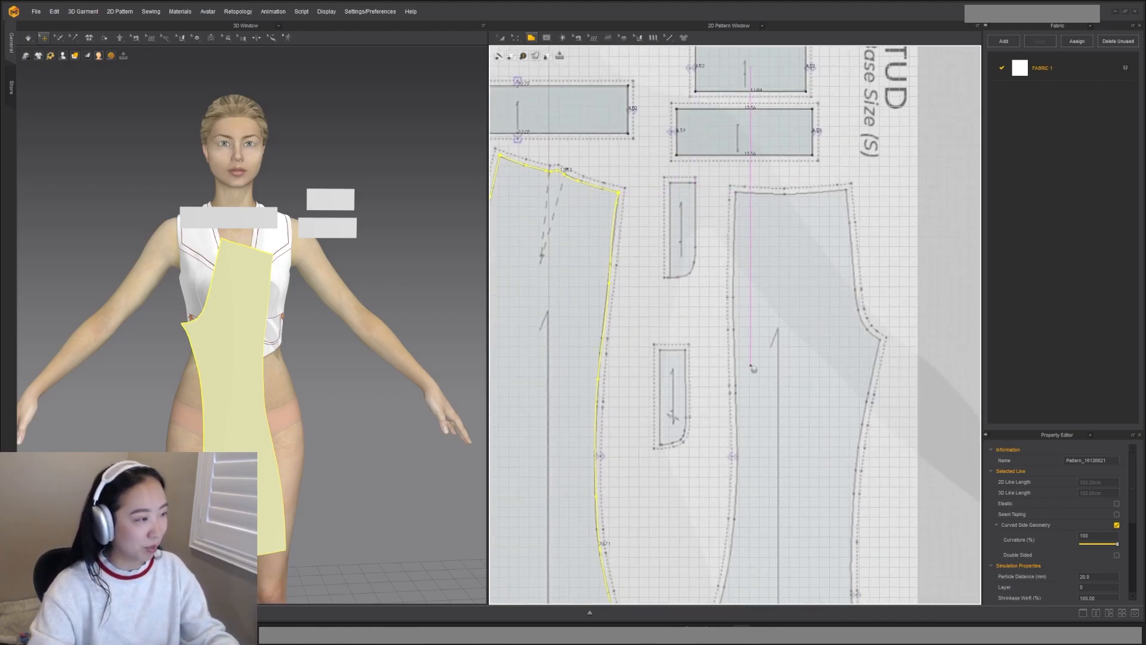
pyautogui.scroll(2, 745, 194)
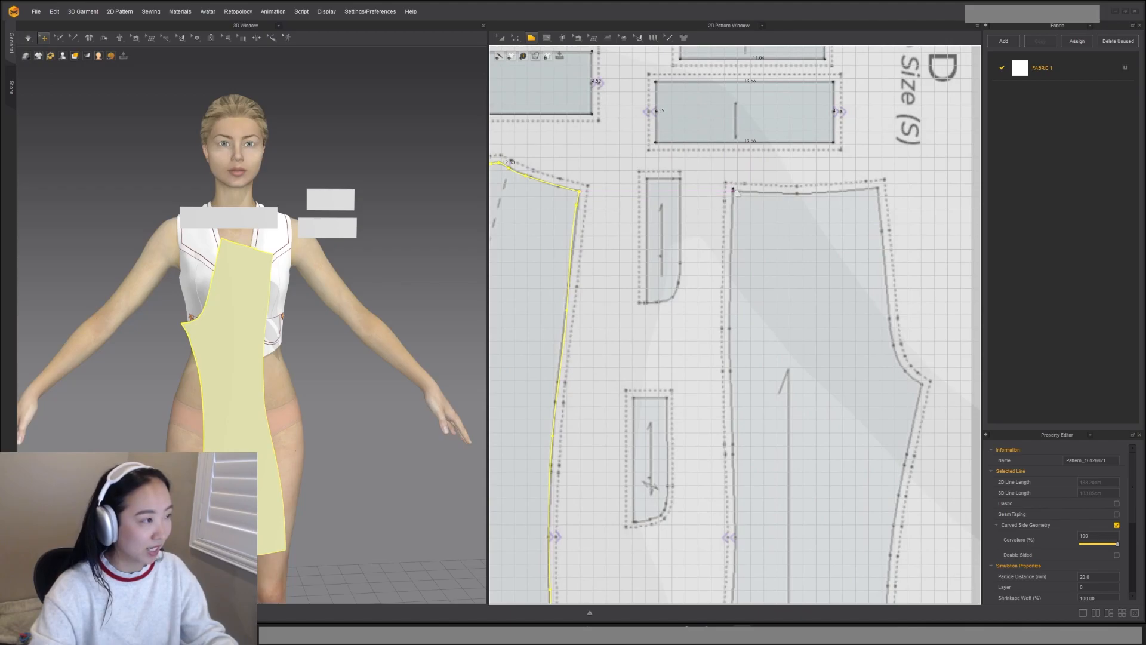
pyautogui.click(734, 191)
pyautogui.click(732, 268)
pyautogui.click(731, 387)
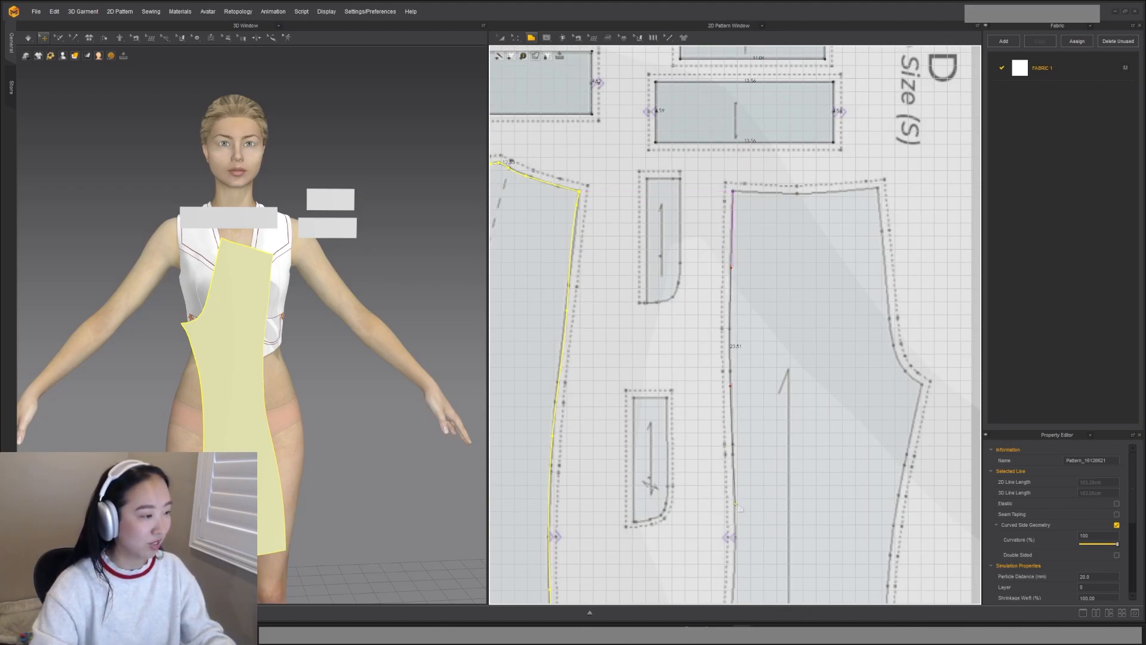
# Step: Trace the rest of the dartless leg piece along the lower side seam, hem, inner leg, crotch and waist, and close it
pyautogui.moveTo(739, 510); pyautogui.dragTo(749, 225, button='middle')
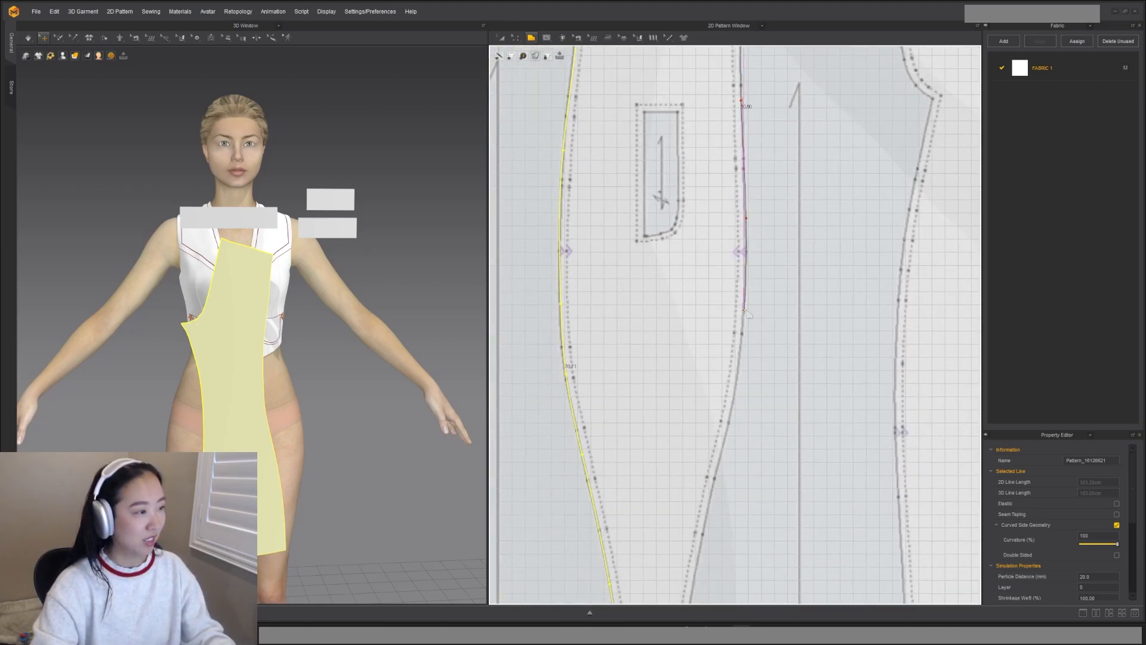
pyautogui.keyDown('ctrl'); pyautogui.click(728, 427); pyautogui.keyUp('ctrl')
pyautogui.keyDown('ctrl'); pyautogui.click(704, 521); pyautogui.keyUp('ctrl')
pyautogui.moveTo(708, 545); pyautogui.dragTo(717, 254, button='middle')
pyautogui.keyDown('ctrl'); pyautogui.click(692, 346); pyautogui.keyUp('ctrl')
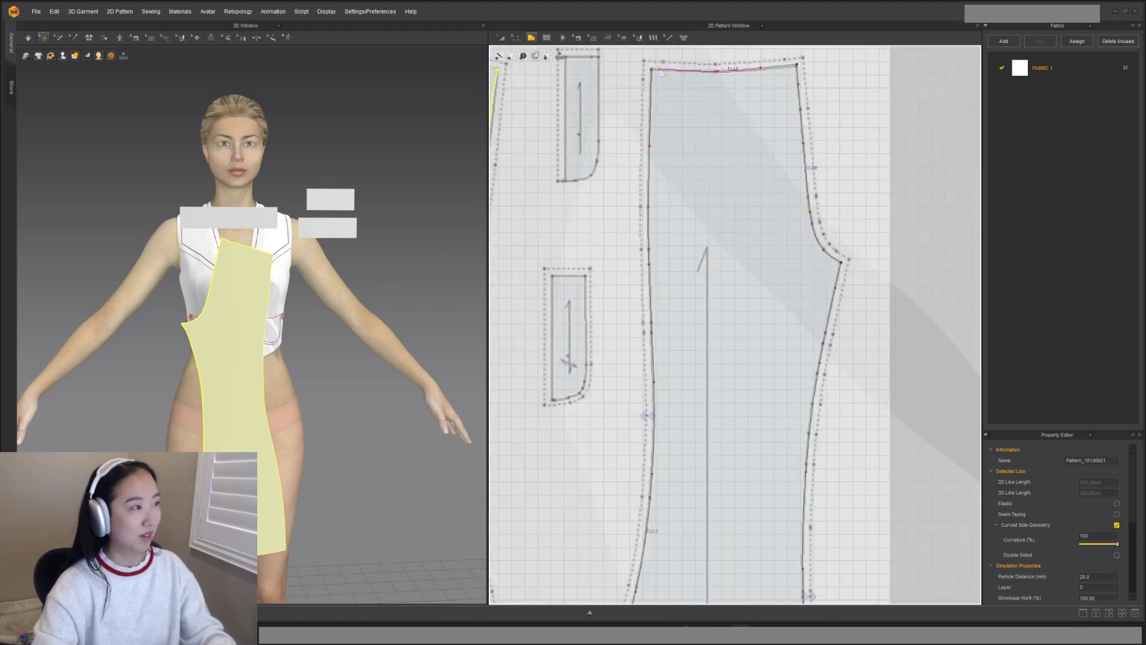
pyautogui.click(652, 71)
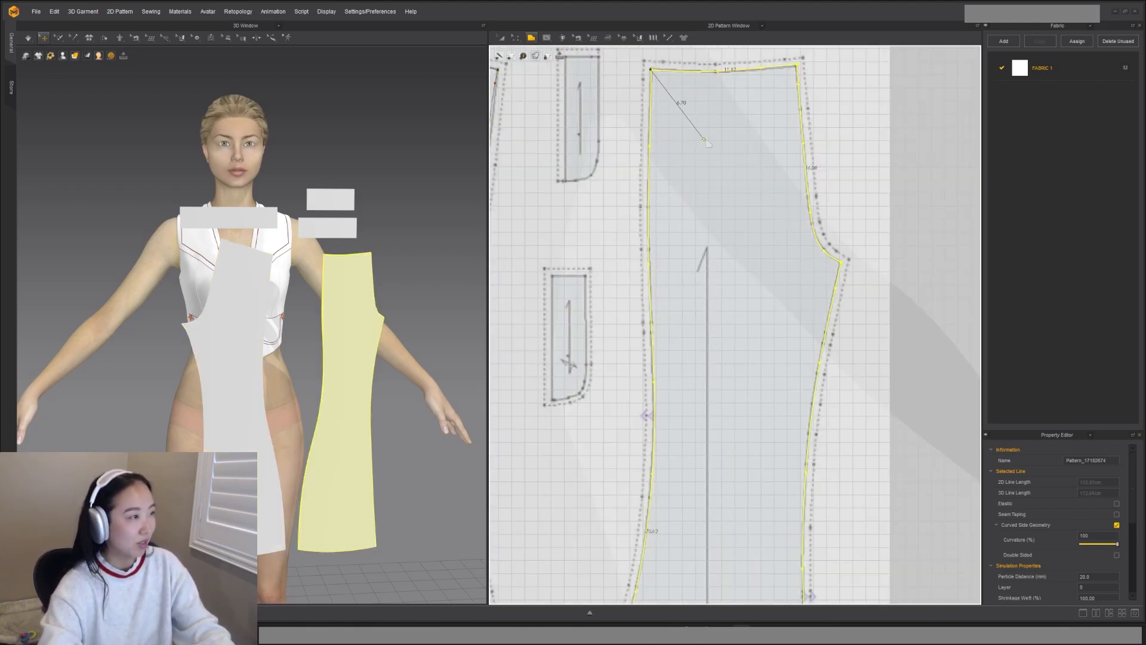
# Step: Finish the outline and move the three rectangular pieces off the pattern sheet, stacking them beside it
pyautogui.press('Escape')
pyautogui.scroll(-5, 794, 258)
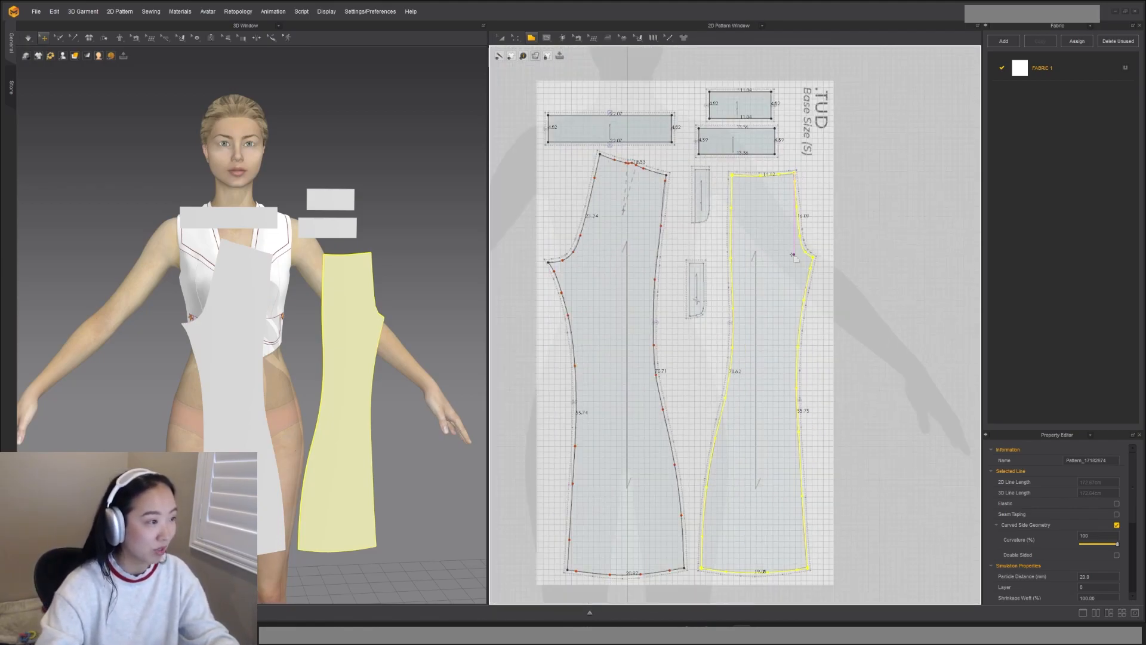
pyautogui.scroll(3, 795, 259)
pyautogui.press('a')
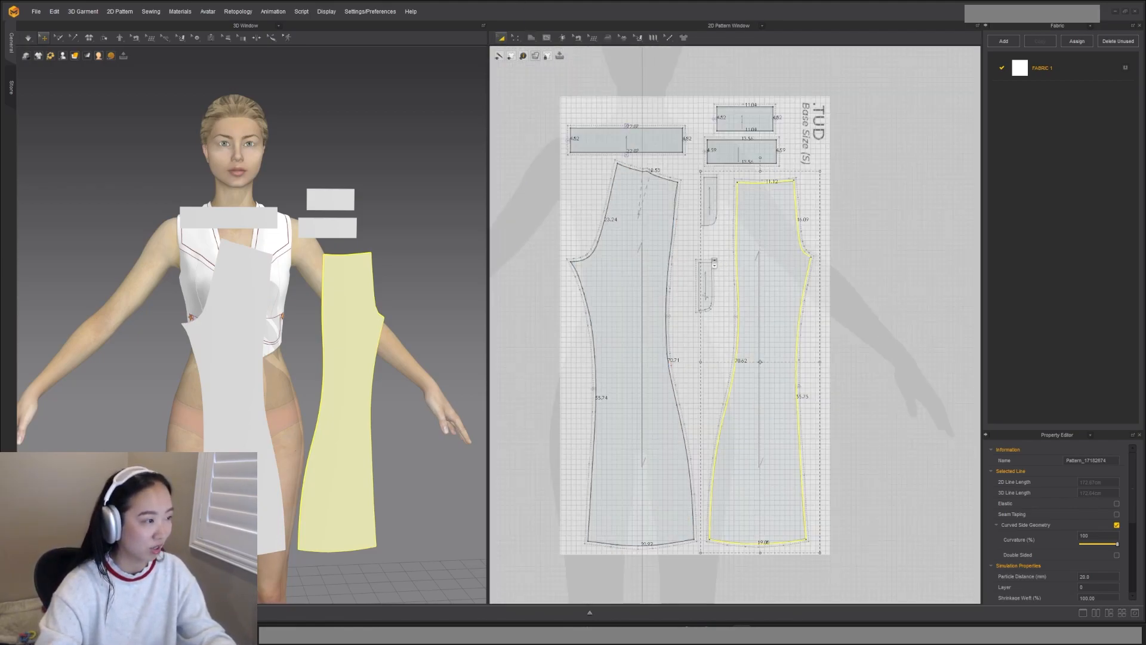
pyautogui.scroll(-5, 717, 265)
pyautogui.scroll(3, 760, 328)
pyautogui.moveTo(677, 196); pyautogui.dragTo(574, 222)
pyautogui.moveTo(716, 205); pyautogui.dragTo(546, 197)
pyautogui.moveTo(717, 181); pyautogui.dragTo(556, 176)
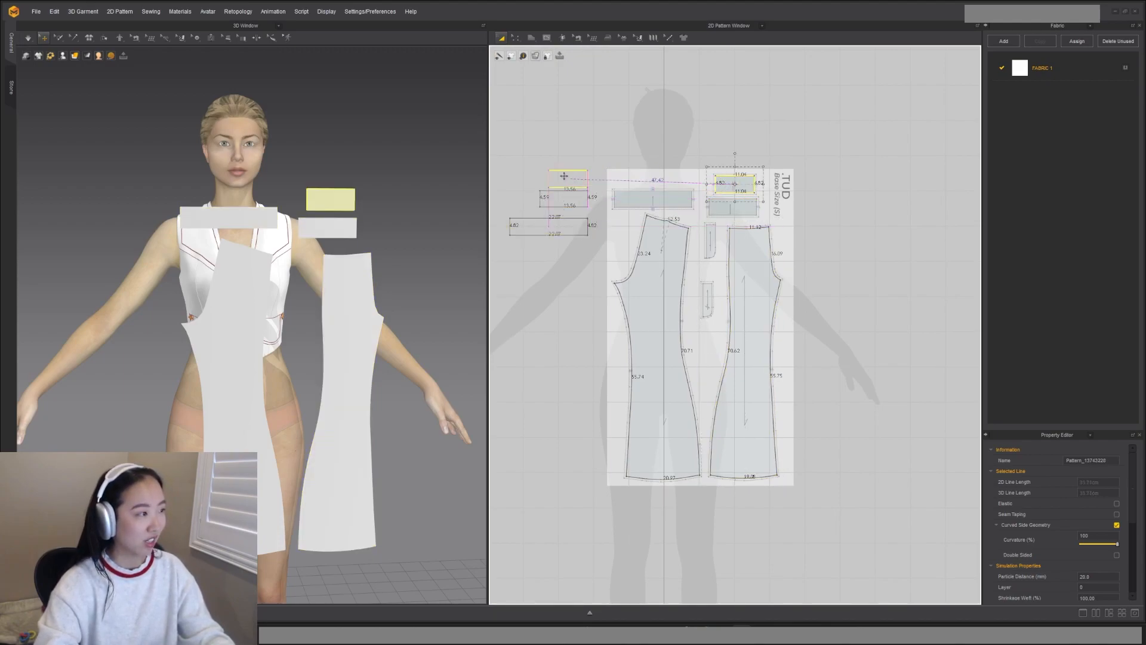
# Step: Move the darted and dartless leg pieces off the pattern sheet, below the rectangular pieces
pyautogui.moveTo(671, 262); pyautogui.dragTo(540, 309)
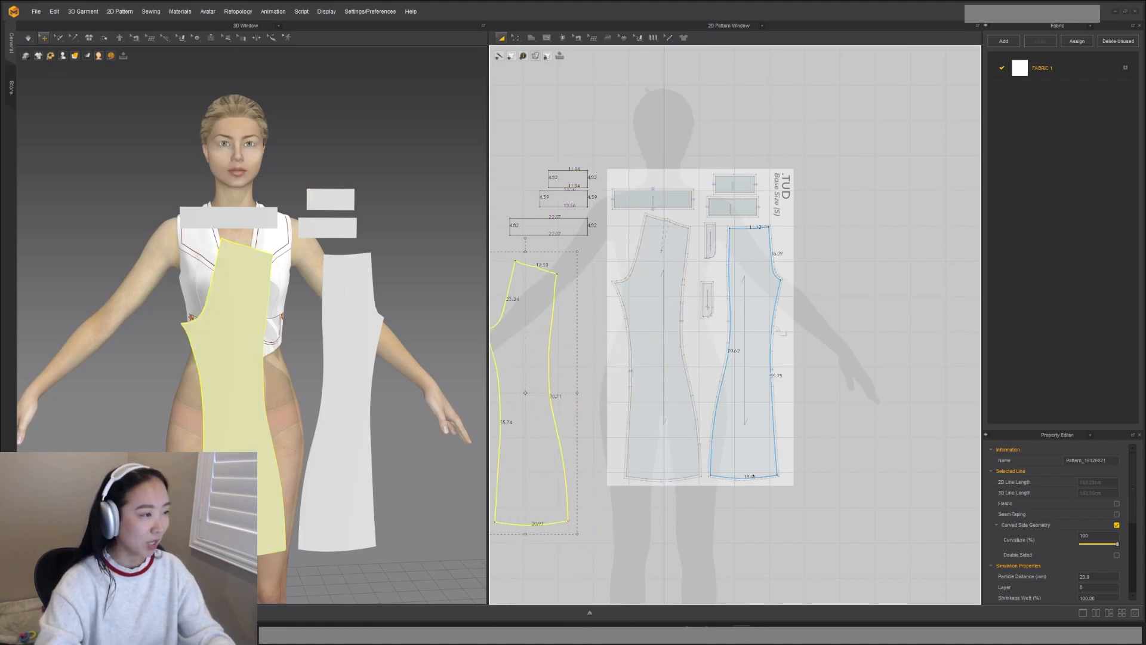
pyautogui.moveTo(789, 321); pyautogui.dragTo(908, 226, button='right')
pyautogui.moveTo(885, 245); pyautogui.dragTo(735, 299)
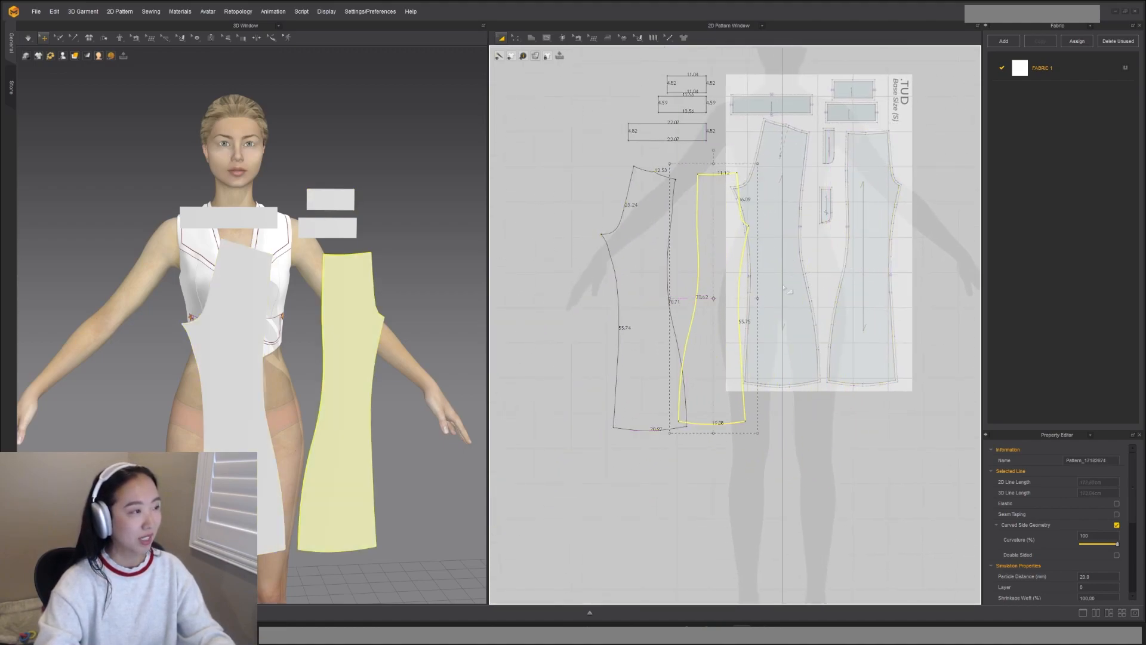
# Step: Remove the imported pattern sheet image from the 2D window's background
pyautogui.rightClick(836, 272)
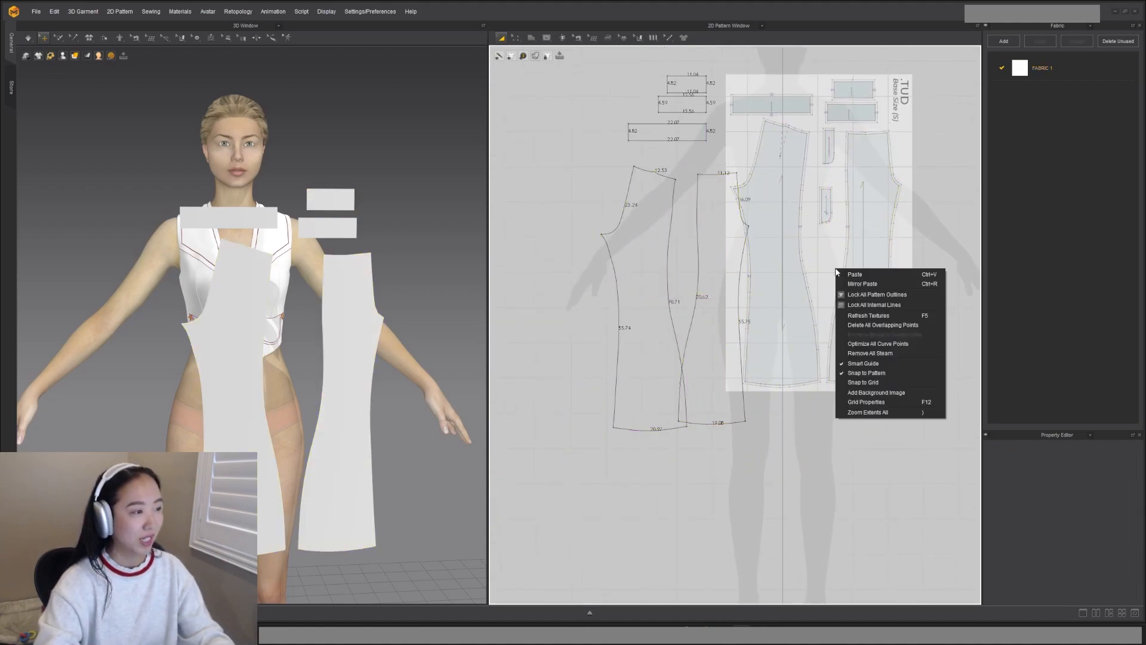
pyautogui.click(880, 392)
pyautogui.click(536, 155)
pyautogui.scroll(-5, 712, 262)
pyautogui.scroll(4, 713, 262)
# Step: Position the dartless and darted leg pieces side by side over the avatar silhouette, one on each side of the centre line
pyautogui.moveTo(713, 261); pyautogui.dragTo(732, 290)
pyautogui.click(660, 261)
pyautogui.hotkey('ctrl', 'c')
pyautogui.hotkey('ctrl', 'r')
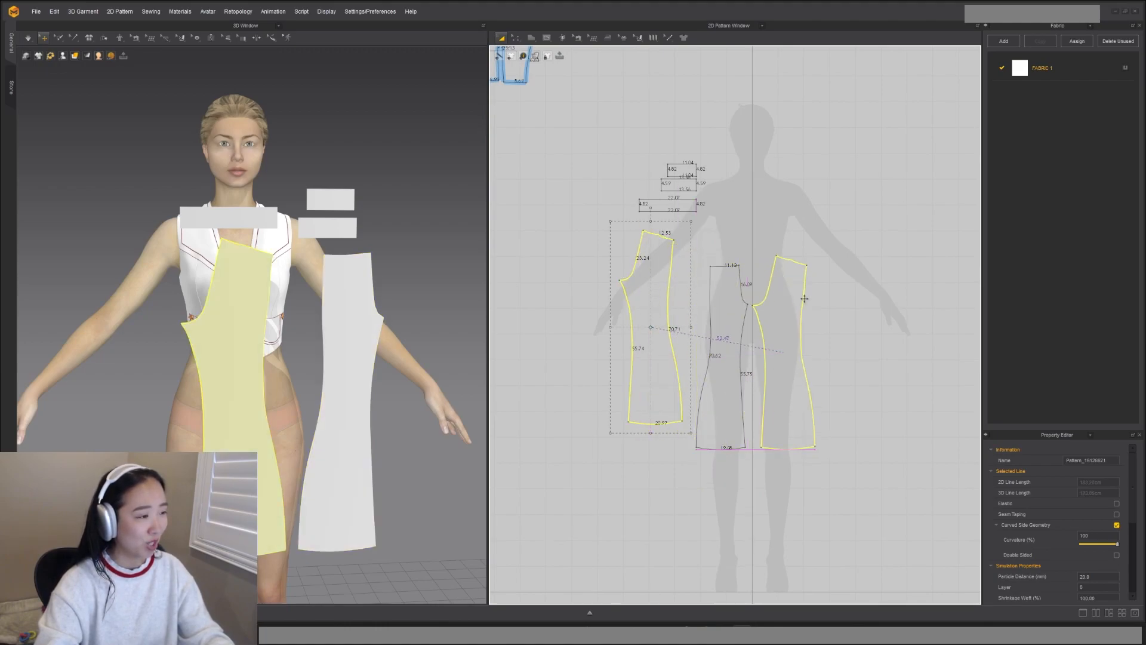
pyautogui.click(808, 308)
# Step: Freeze all the vest pieces together with the three rectangular pieces
pyautogui.moveTo(612, 149); pyautogui.dragTo(598, 78, button='right')
pyautogui.scroll(-5, 655, 206)
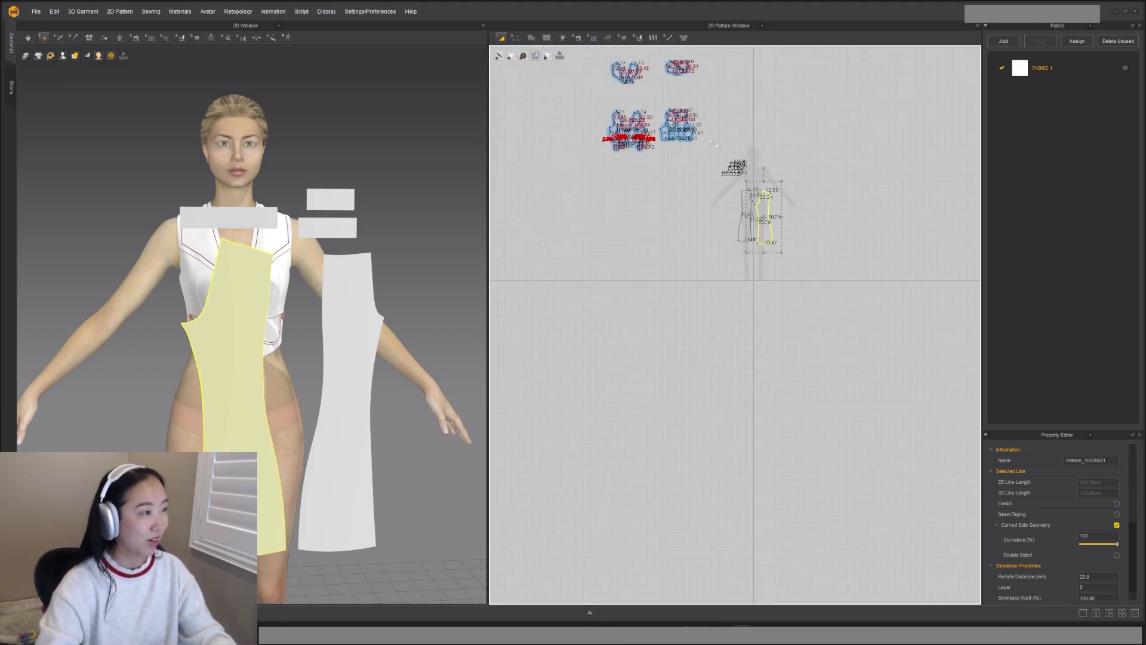
pyautogui.click(584, 63)
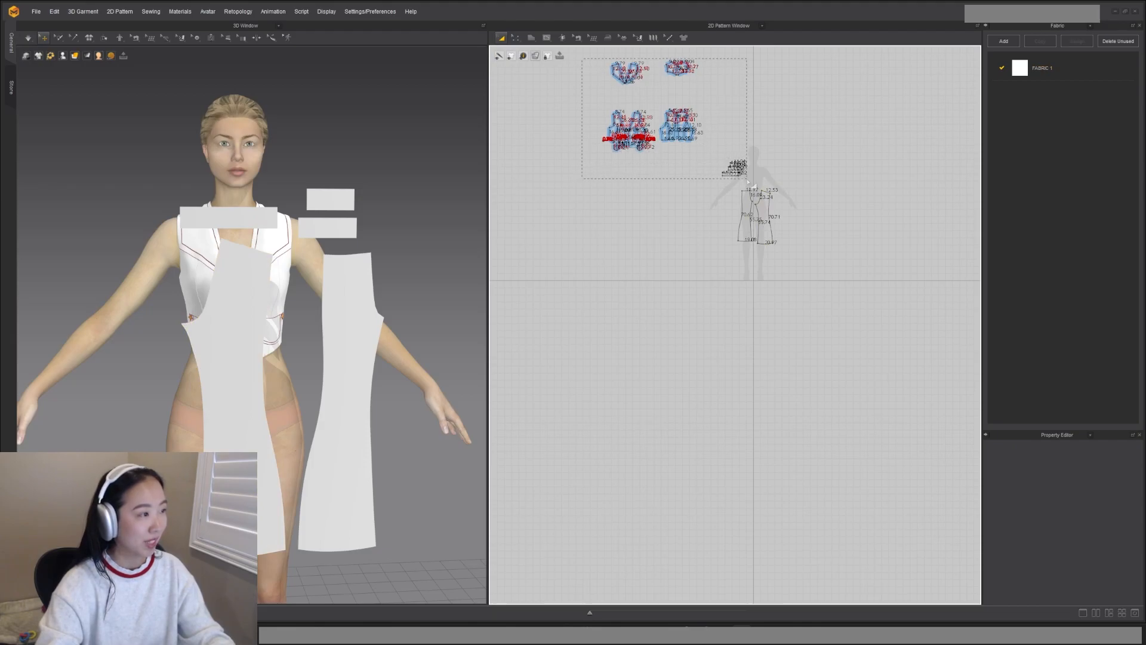
pyautogui.moveTo(747, 180); pyautogui.dragTo(747, 181)
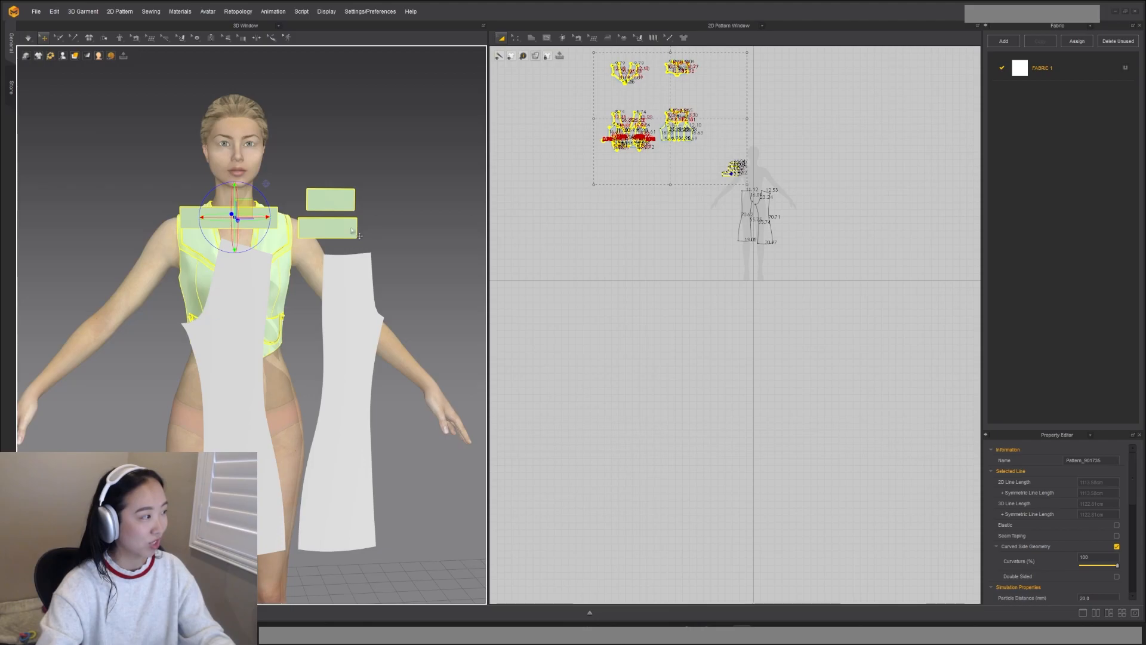
pyautogui.moveTo(867, 290); pyautogui.dragTo(759, 454, button='right')
pyautogui.click(759, 454)
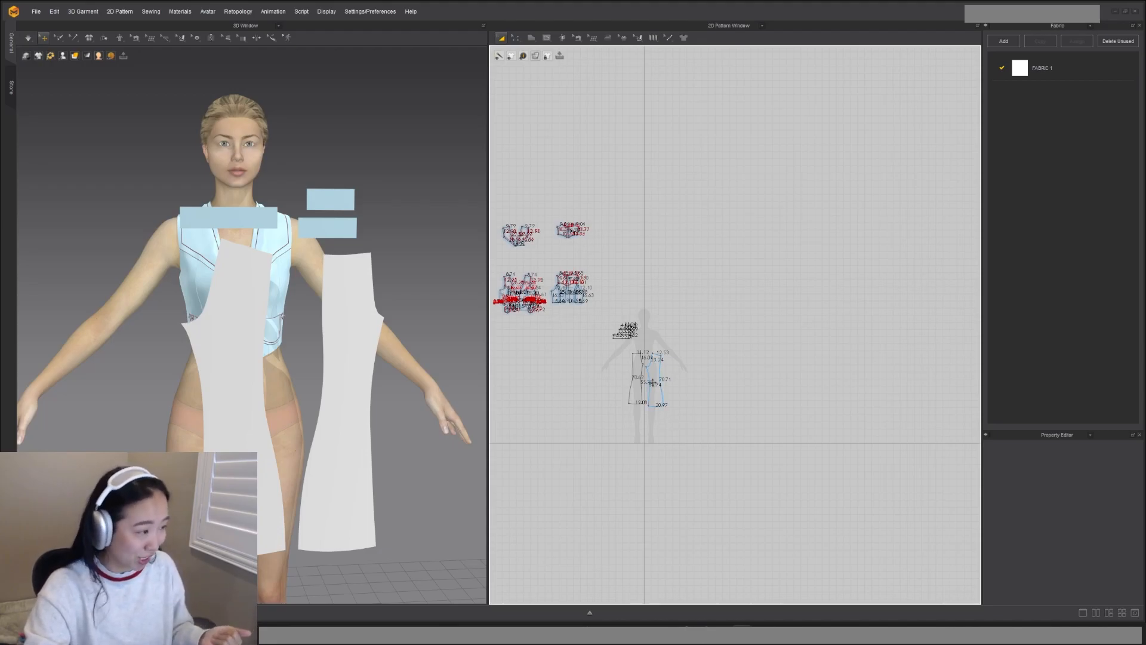
# Step: Nudge the dartless leg piece down to bring its crotch point level with the darted piece's
pyautogui.scroll(10, 652, 382)
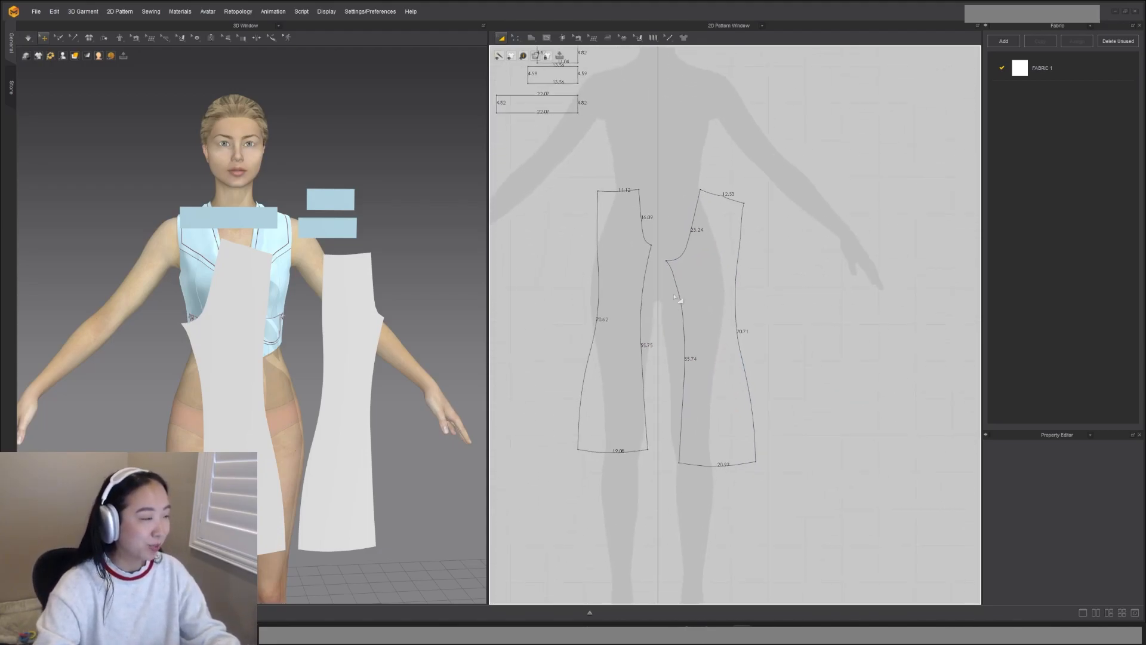
pyautogui.moveTo(643, 268); pyautogui.dragTo(642, 284)
pyautogui.scroll(2, 650, 261)
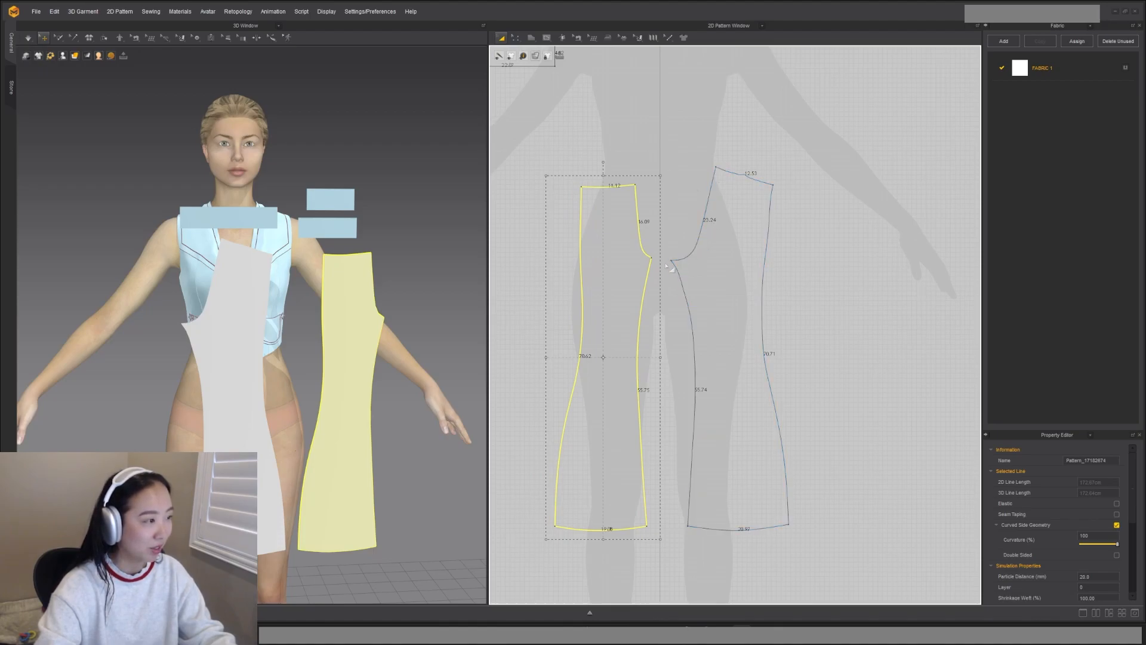
pyautogui.scroll(-3, 769, 261)
pyautogui.scroll(-1, 769, 261)
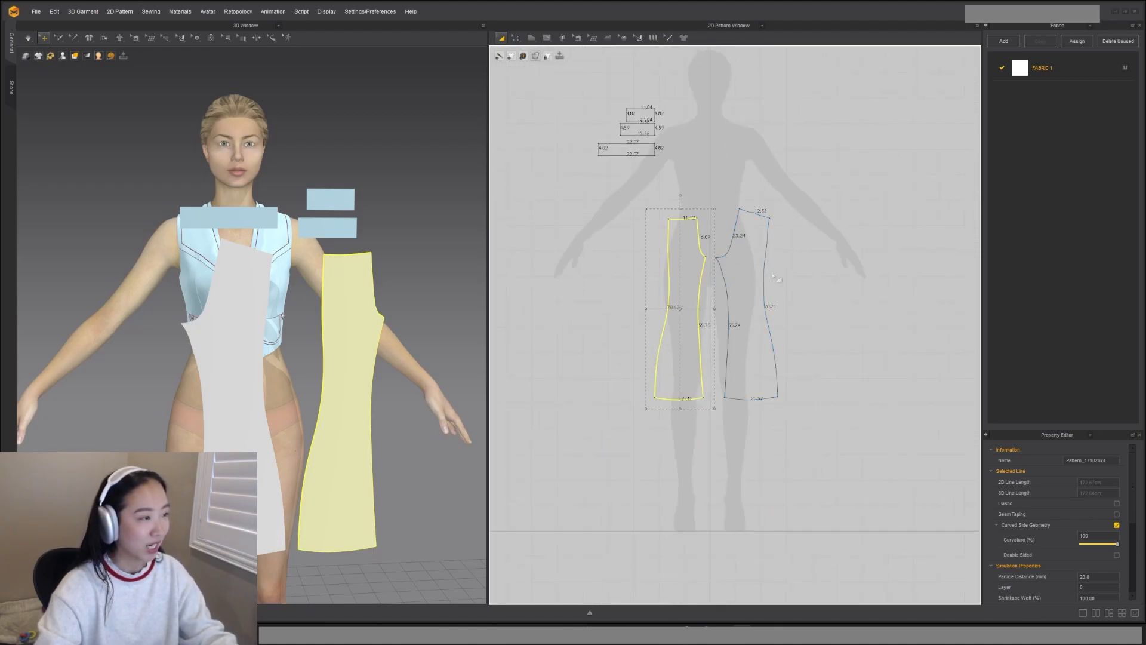
# Step: Create a symmetric copy of the darted leg piece and arrange the pair with their crotch points facing each other
pyautogui.moveTo(747, 271); pyautogui.dragTo(695, 299, button='middle')
pyautogui.click(705, 293)
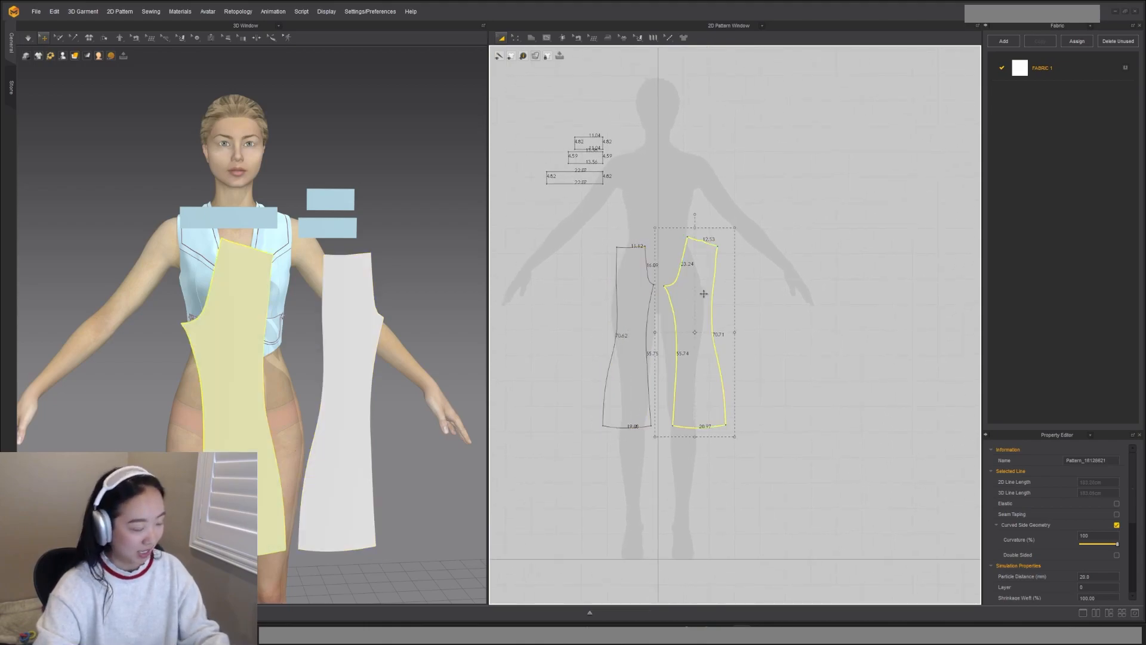
pyautogui.hotkey('ctrl', 'd')
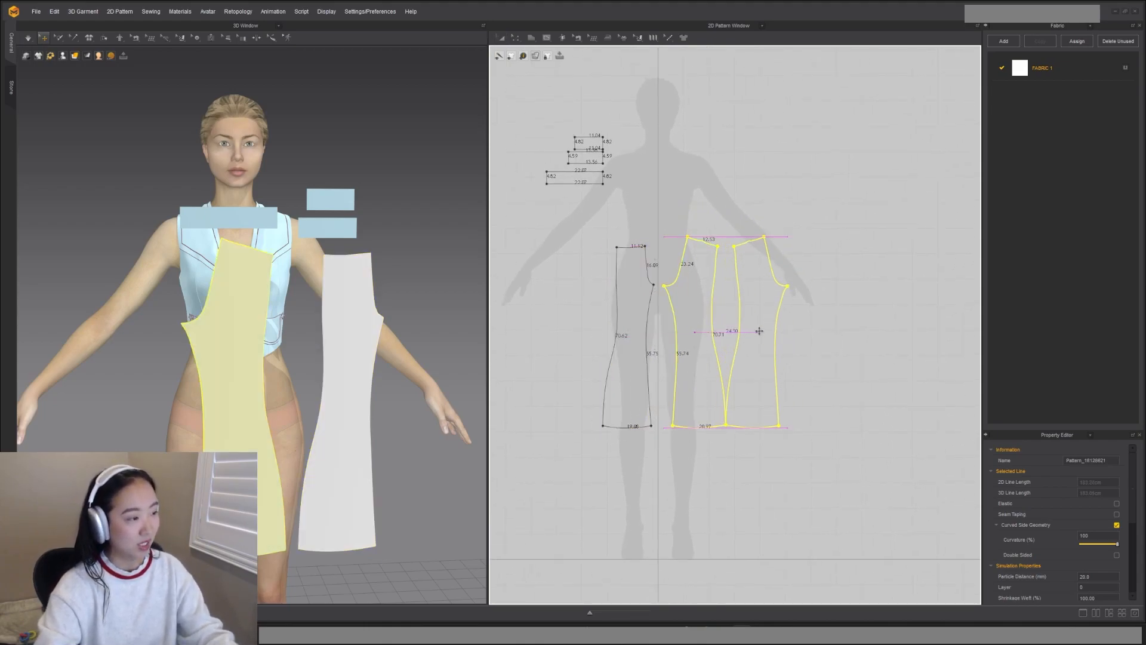
pyautogui.click(750, 330)
pyautogui.click(710, 302)
pyautogui.hotkey('ctrl', 'c')
pyautogui.hotkey('ctrl', 'v')
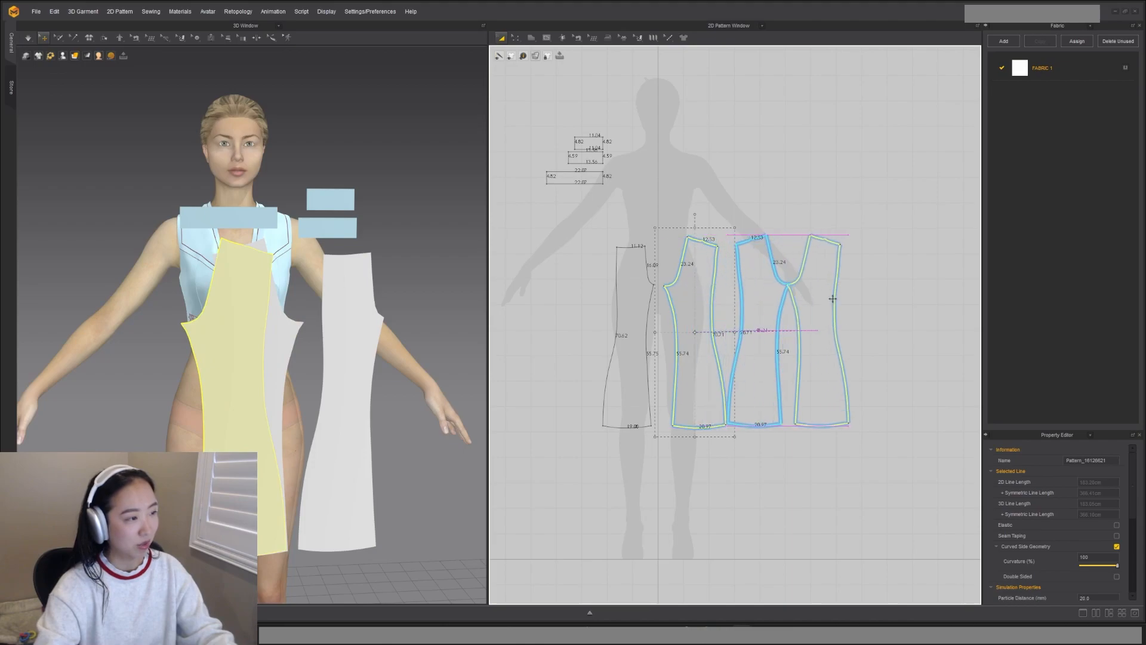
pyautogui.click(842, 299)
pyautogui.press('Delete')
# Step: Create a symmetric copy of the dartless leg piece and place it across the centre line from the original
pyautogui.click(646, 313)
pyautogui.hotkey('ctrl', 'c')
pyautogui.hotkey('ctrl', 'r')
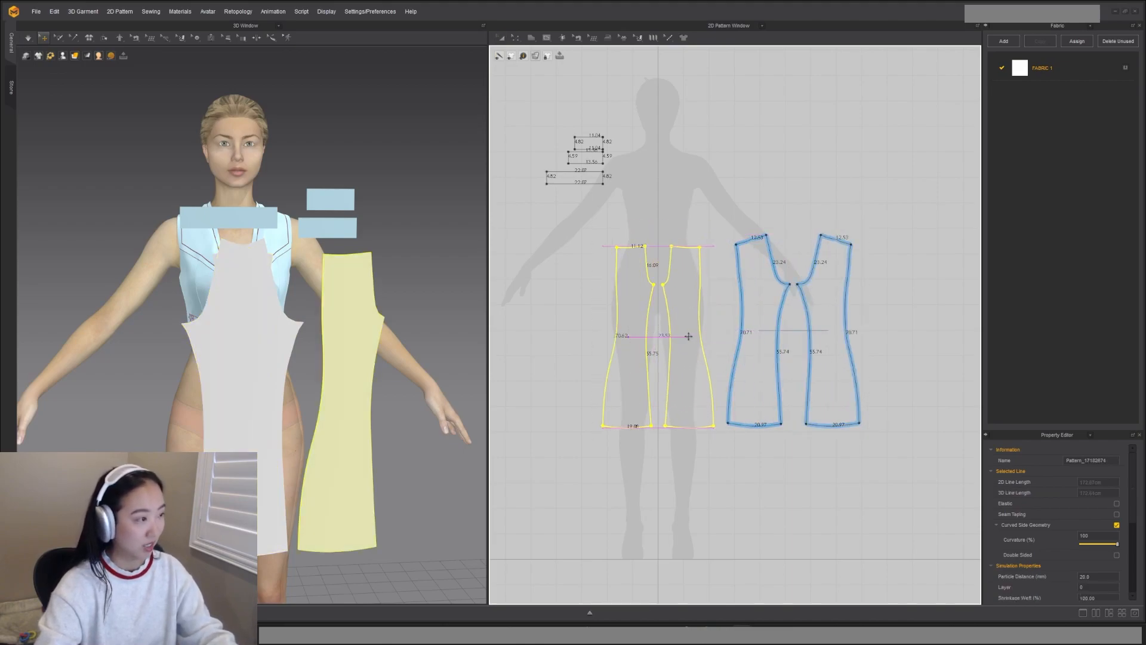
pyautogui.click(693, 341)
# Step: Show the avatar's arrangement points in the 3D window
pyautogui.moveTo(251, 371); pyautogui.dragTo(282, 372, button='right')
pyautogui.click(63, 55)
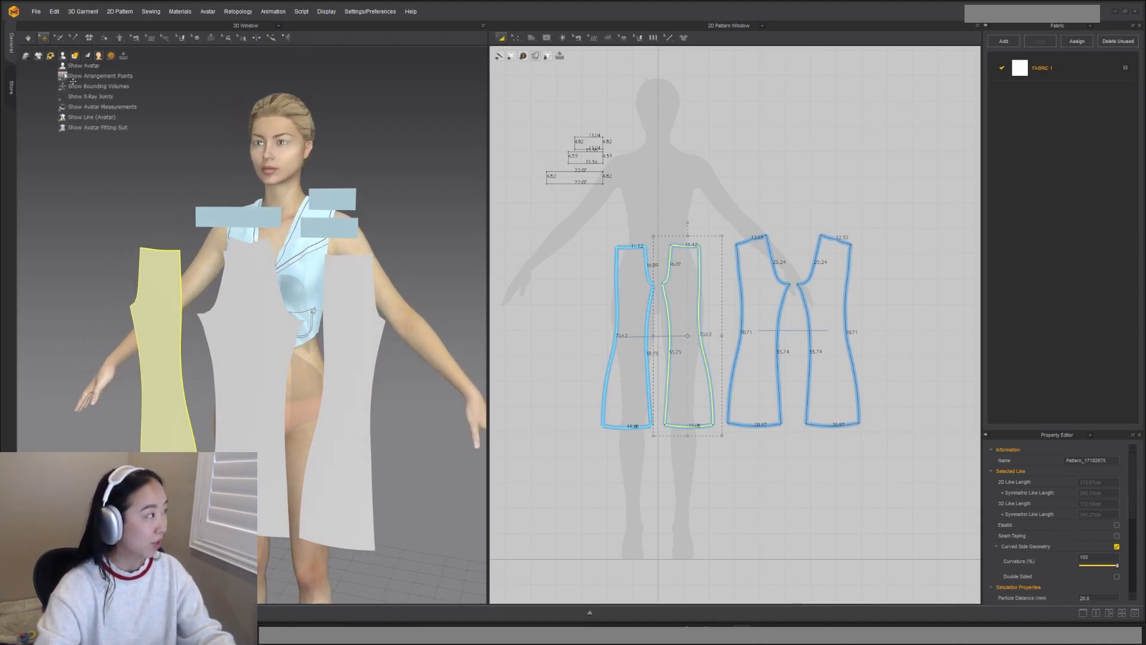
pyautogui.click(64, 82)
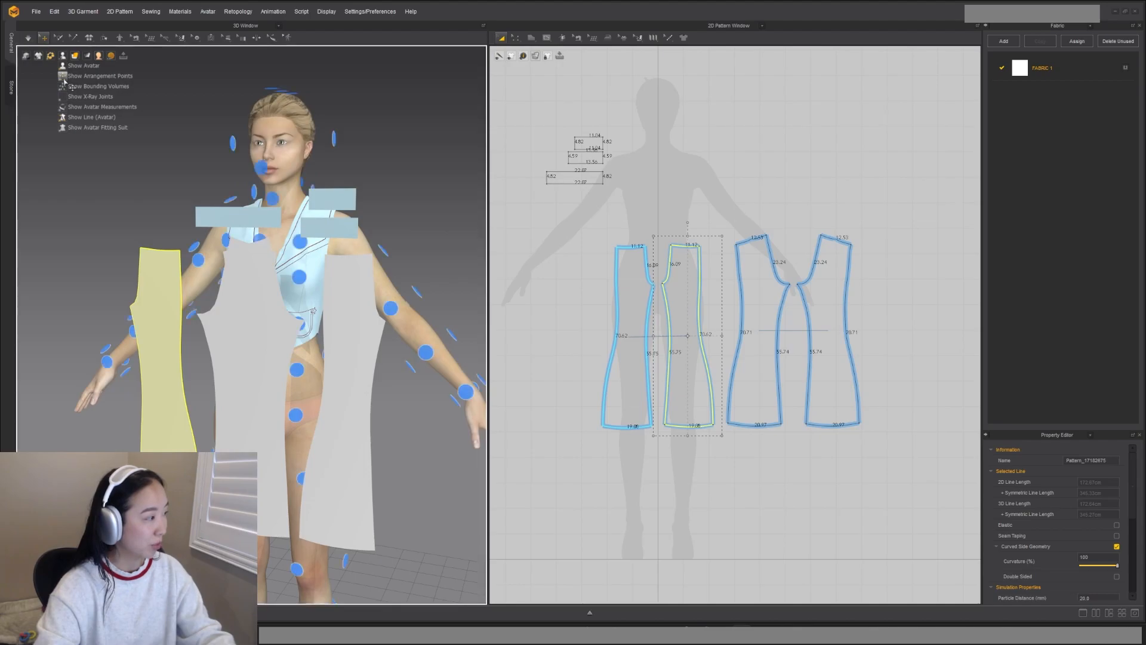
pyautogui.moveTo(154, 576); pyautogui.dragTo(118, 414, button='middle')
pyautogui.scroll(3, 118, 415)
pyautogui.moveTo(118, 415); pyautogui.dragTo(170, 397, button='right')
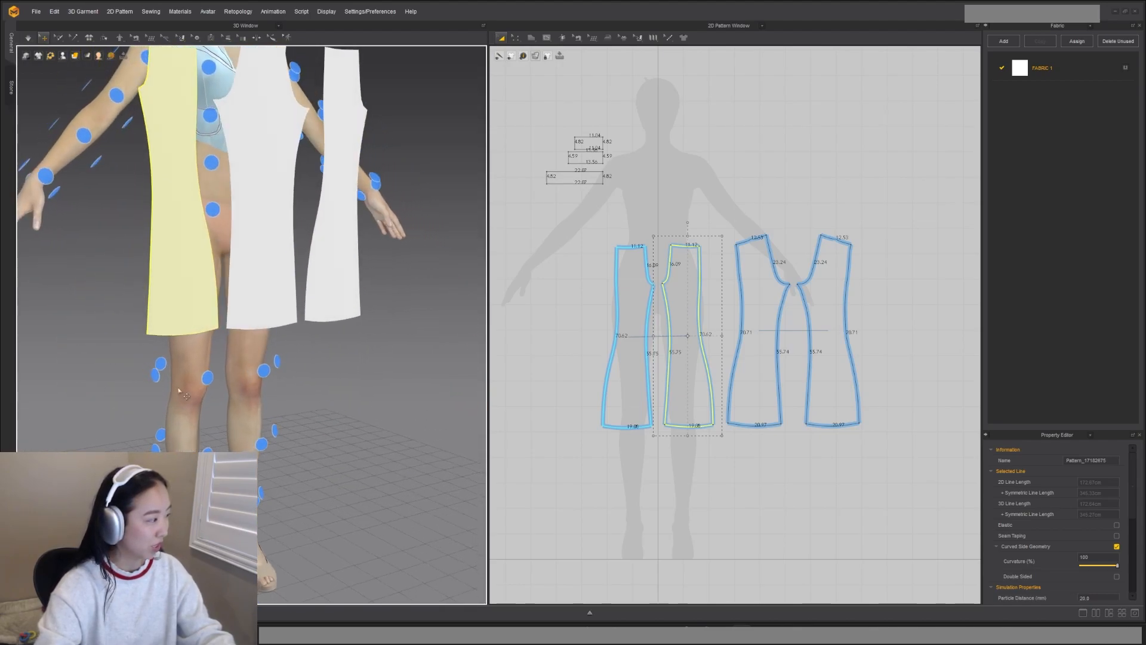
# Step: Arrange the mirrored dartless leg piece on the arrangement point at the front of the avatar's knee
pyautogui.click(214, 285)
pyautogui.moveTo(214, 285); pyautogui.dragTo(107, 277, button='right')
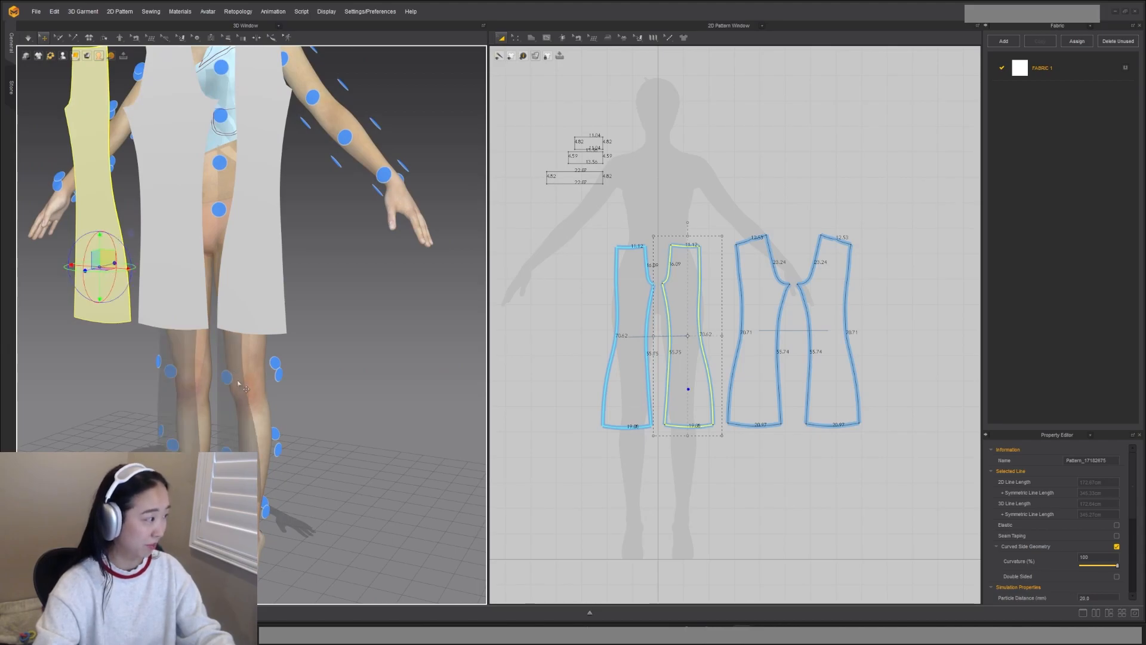
pyautogui.click(230, 383)
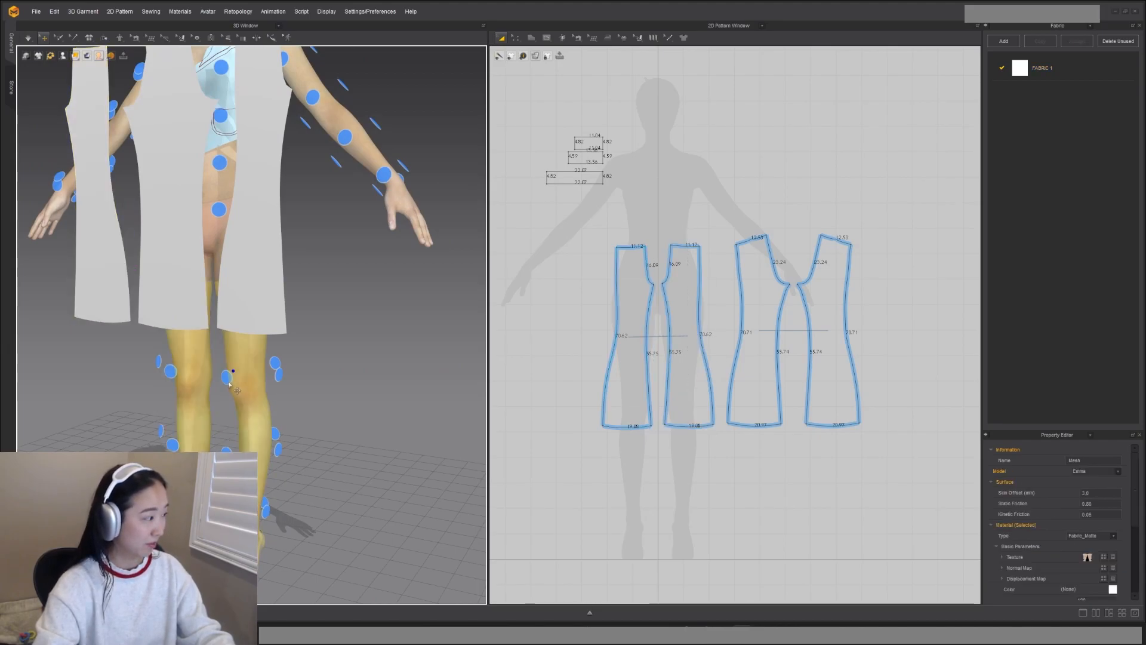
pyautogui.click(66, 271)
pyautogui.click(226, 377)
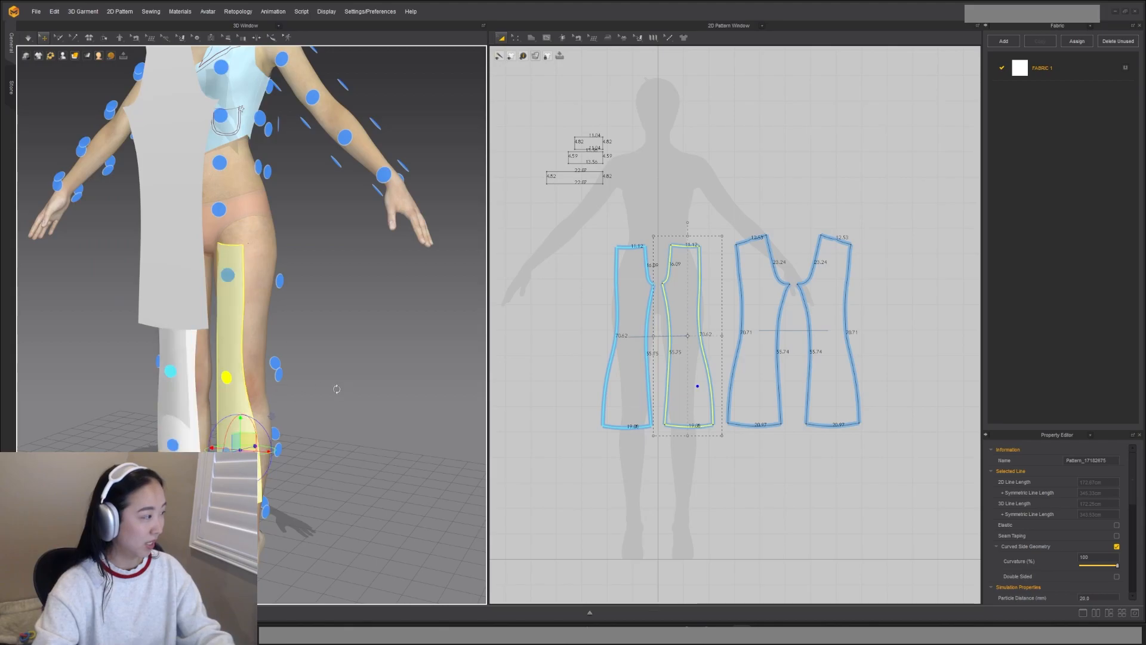
# Step: Arrange the darted leg piece on the arrangement point behind the avatar's leg and hide the arrangement points
pyautogui.moveTo(338, 391); pyautogui.dragTo(255, 386, button='right')
pyautogui.click(139, 239)
pyautogui.moveTo(139, 238); pyautogui.dragTo(333, 340, button='right')
pyautogui.click(172, 265)
pyautogui.click(63, 56)
pyautogui.click(65, 75)
# Step: Adjust the leg pieces in 3D to hang from hip height in front of and behind the avatar's legs
pyautogui.moveTo(294, 225); pyautogui.dragTo(221, 343, button='right')
pyautogui.click(226, 338)
pyautogui.click(289, 324)
pyautogui.moveTo(289, 324); pyautogui.dragTo(284, 309)
pyautogui.moveTo(310, 331); pyautogui.dragTo(248, 337, button='right')
pyautogui.moveTo(294, 391); pyautogui.dragTo(271, 353)
pyautogui.moveTo(271, 353); pyautogui.dragTo(317, 357, button='right')
pyautogui.moveTo(275, 359); pyautogui.dragTo(242, 363)
# Step: Freeze the four leg pieces
pyautogui.moveTo(568, 216); pyautogui.dragTo(932, 473)
pyautogui.hotkey('ctrl', 'k')
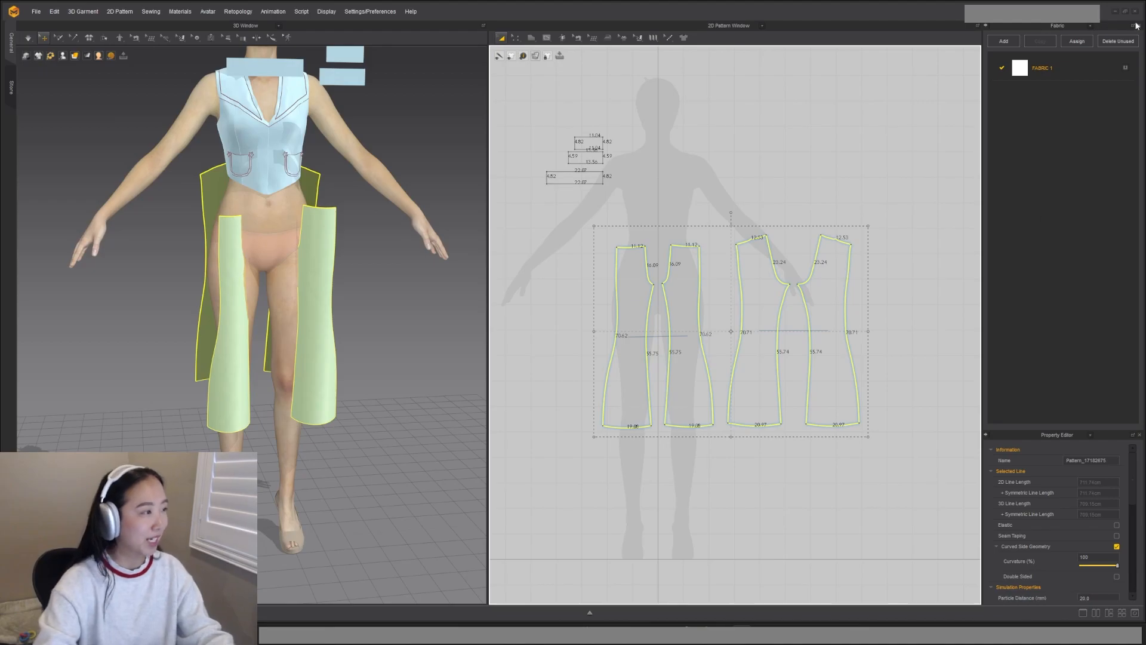
# Step: Delete the two shorter rectangular pieces, keeping only the longest one
pyautogui.moveTo(666, 103); pyautogui.dragTo(641, 206, button='right')
pyautogui.moveTo(342, 74); pyautogui.dragTo(346, 159, button='middle')
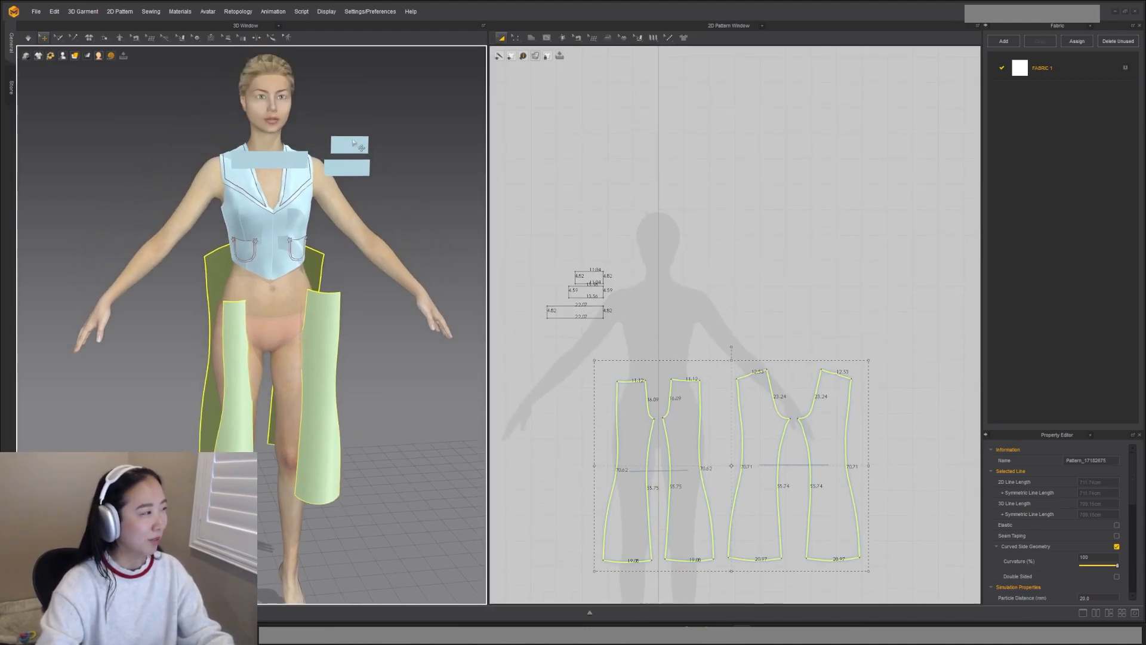
pyautogui.click(352, 139)
pyautogui.keyDown('shift'); pyautogui.click(345, 169); pyautogui.keyUp('shift')
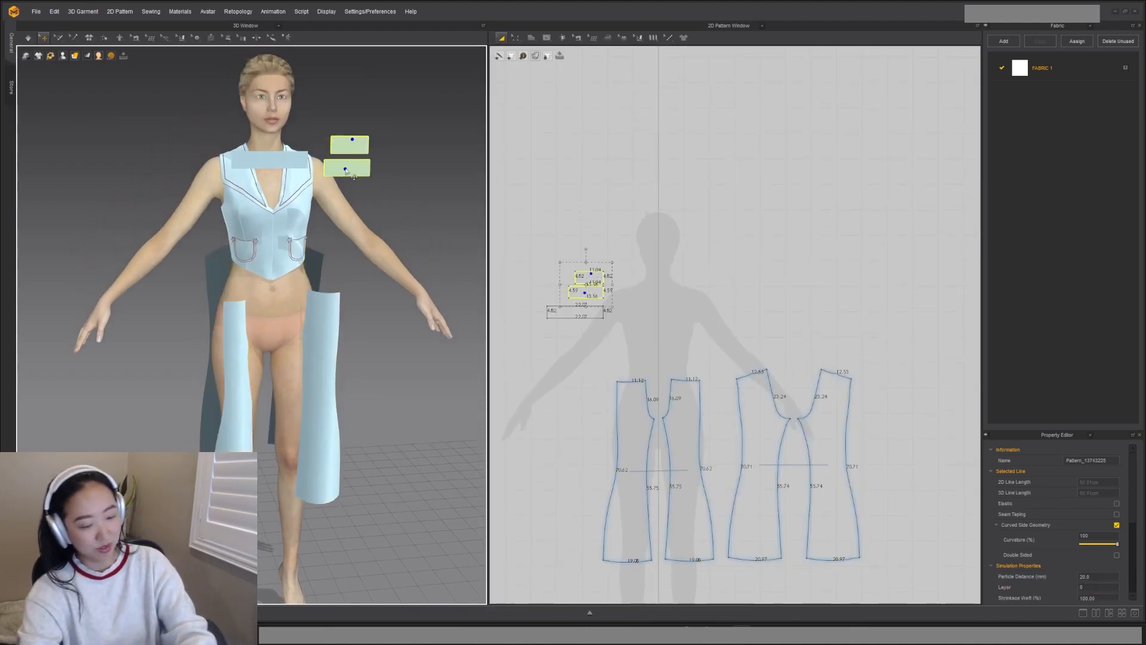
pyautogui.press('Delete')
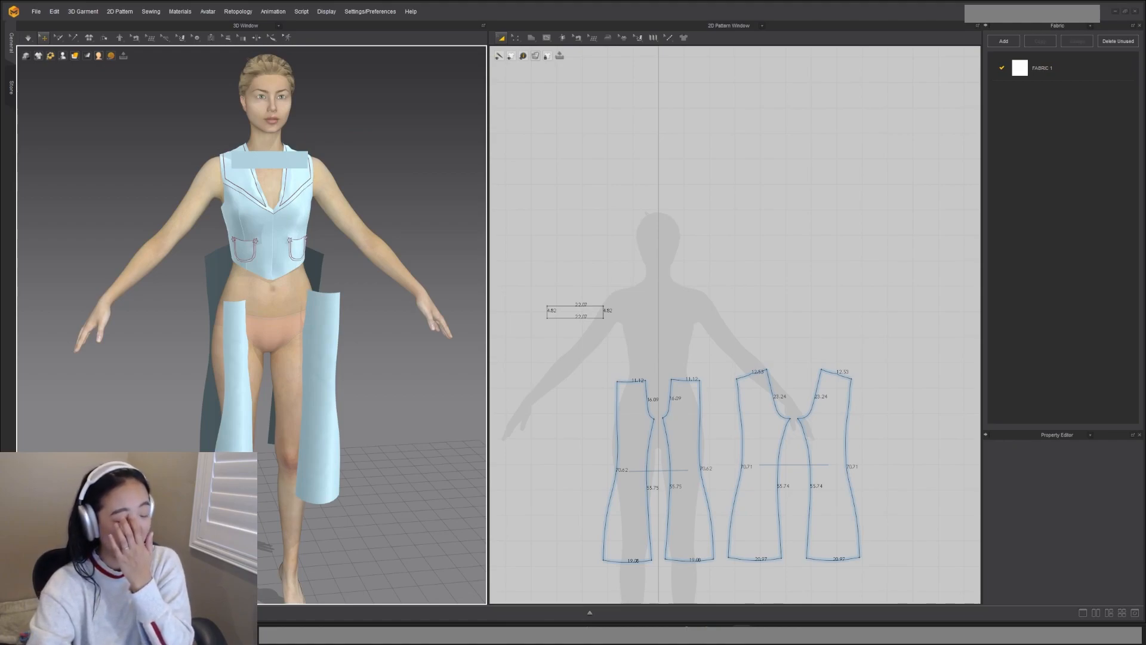
# Step: Move the remaining rectangular waistband piece above the dartless leg pieces, over the avatar silhouette's torso
pyautogui.click(575, 311)
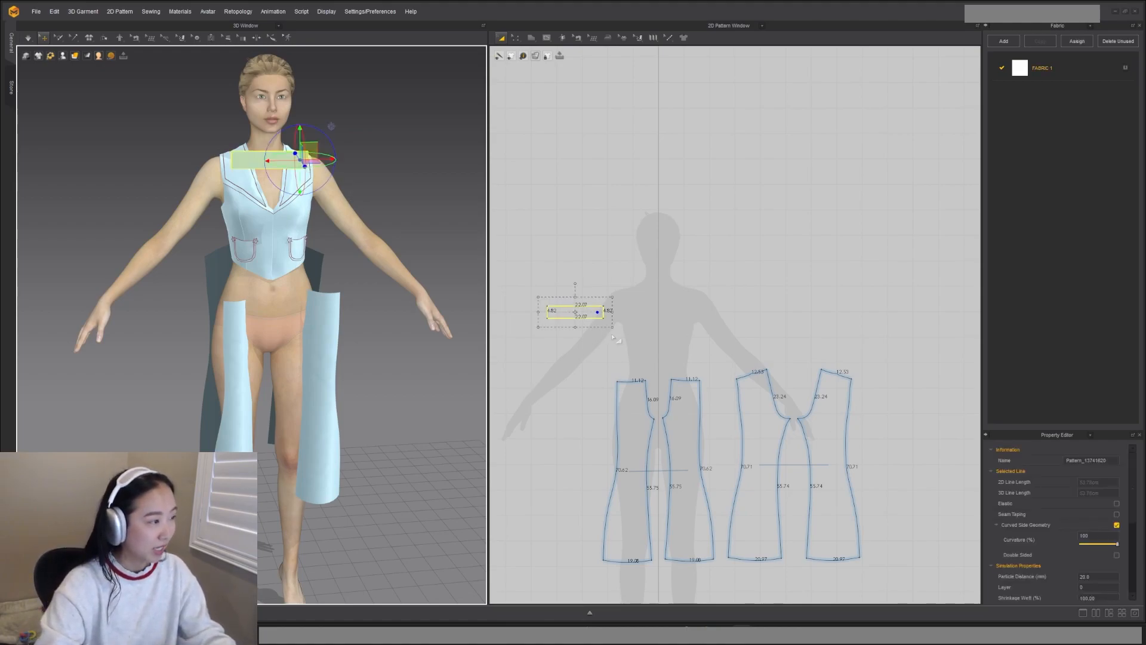
pyautogui.moveTo(592, 316); pyautogui.dragTo(586, 247, button='middle')
pyautogui.scroll(-2, 635, 283)
pyautogui.moveTo(600, 278); pyautogui.dragTo(860, 457)
pyautogui.moveTo(730, 374); pyautogui.dragTo(734, 353)
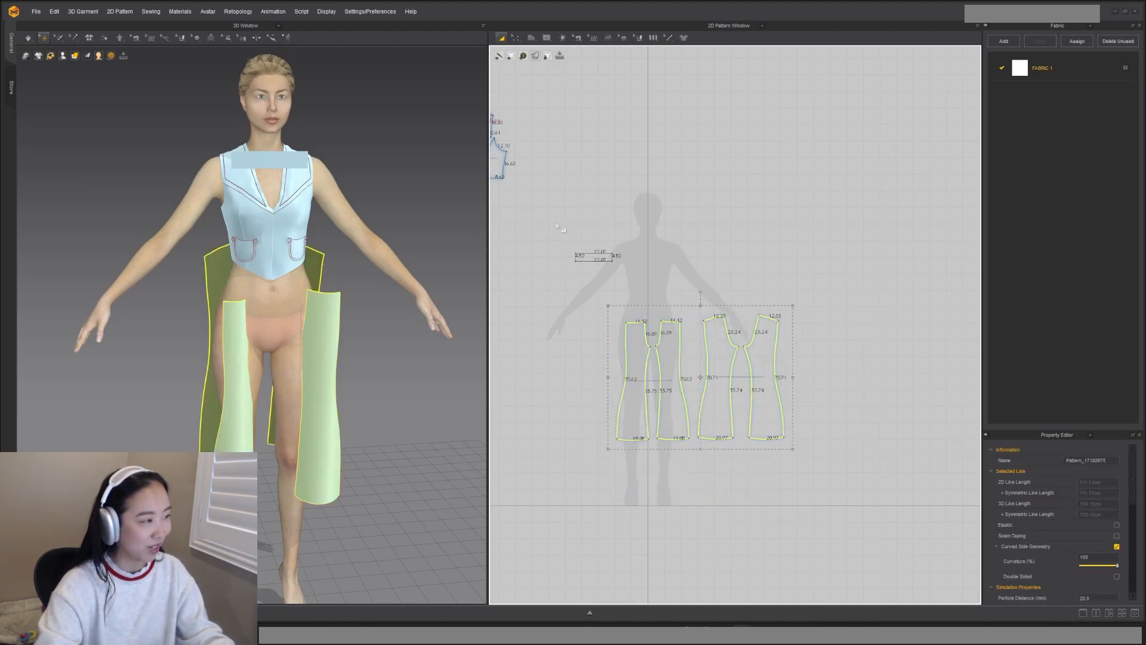
pyautogui.moveTo(594, 257); pyautogui.dragTo(661, 289)
# Step: Scale up the four leg pieces and the waistband together, bringing the dartless pieces' hem to about 27.5 cm
pyautogui.moveTo(604, 268); pyautogui.dragTo(782, 419)
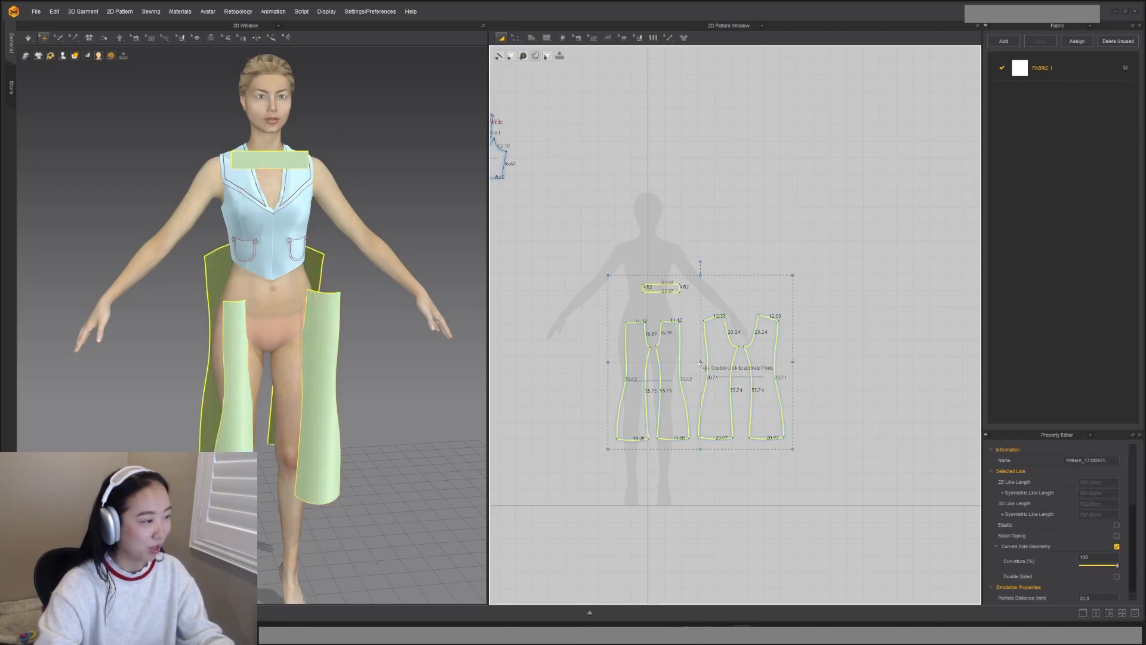
pyautogui.moveTo(791, 449); pyautogui.dragTo(858, 507)
pyautogui.moveTo(677, 372); pyautogui.dragTo(690, 380)
pyautogui.moveTo(841, 490); pyautogui.dragTo(847, 494)
# Step: Move the enlarged leg pieces lower and place the waistband over the avatar silhouette's waist
pyautogui.moveTo(683, 326)
pyautogui.mouseDown()
pyautogui.moveTo(708, 391)
pyautogui.moveTo(696, 412)
pyautogui.mouseUp()
pyautogui.moveTo(622, 313); pyautogui.dragTo(735, 387)
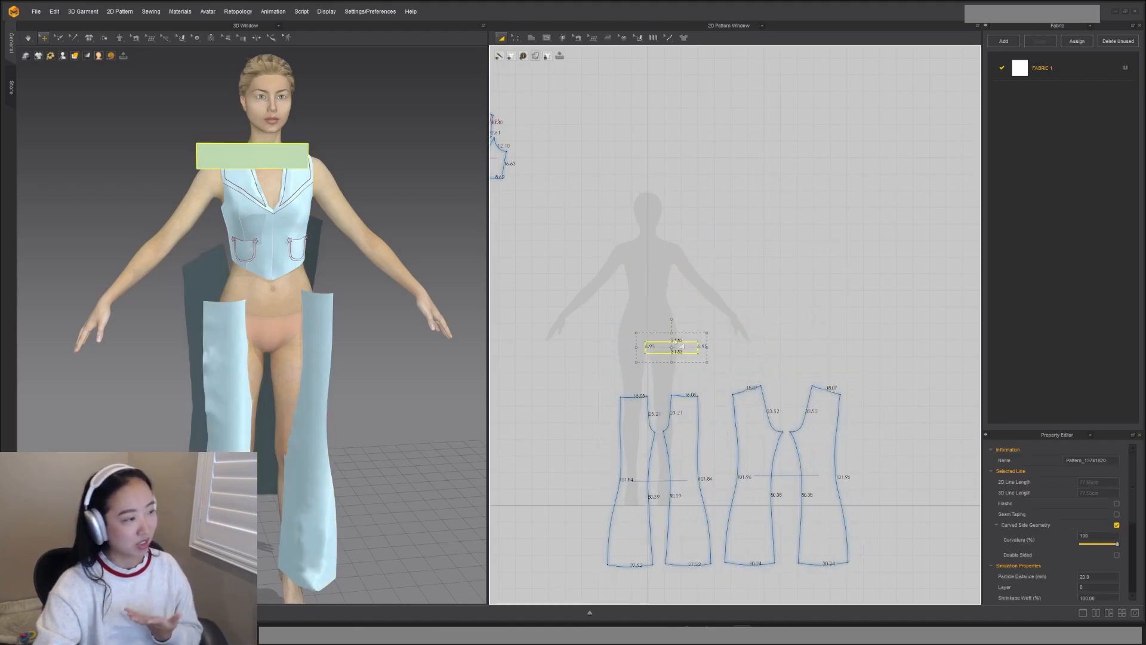
pyautogui.moveTo(681, 345); pyautogui.dragTo(658, 297)
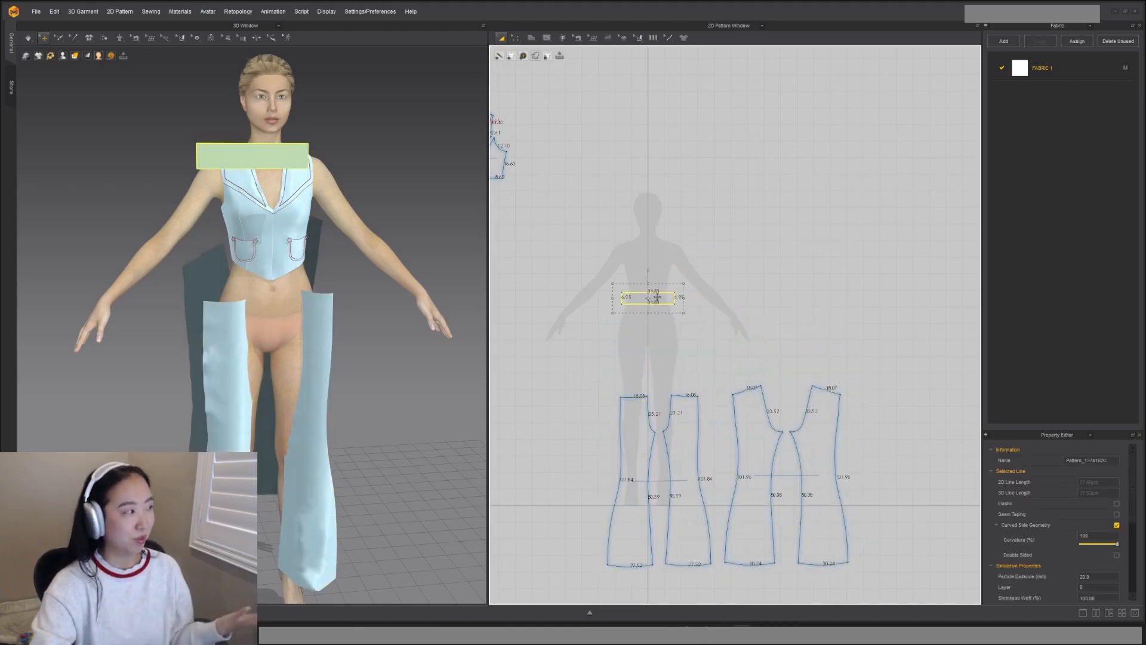
pyautogui.click(238, 417)
pyautogui.moveTo(392, 440); pyautogui.dragTo(255, 430, button='right')
pyautogui.keyDown('shift'); pyautogui.click(239, 425); pyautogui.keyUp('shift')
pyautogui.keyDown('shift'); pyautogui.click(287, 431); pyautogui.keyUp('shift')
pyautogui.click(293, 420)
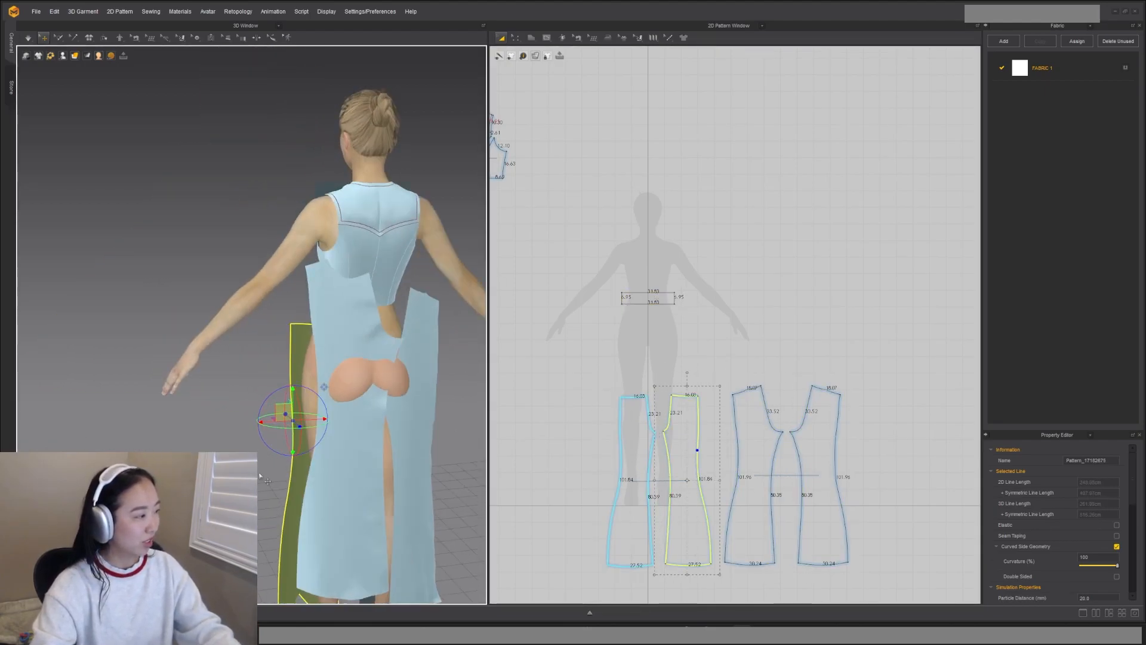
pyautogui.keyDown('shift'); pyautogui.click(350, 516); pyautogui.keyUp('shift')
pyautogui.moveTo(400, 497); pyautogui.dragTo(390, 421, button='right')
pyautogui.rightClick(390, 421)
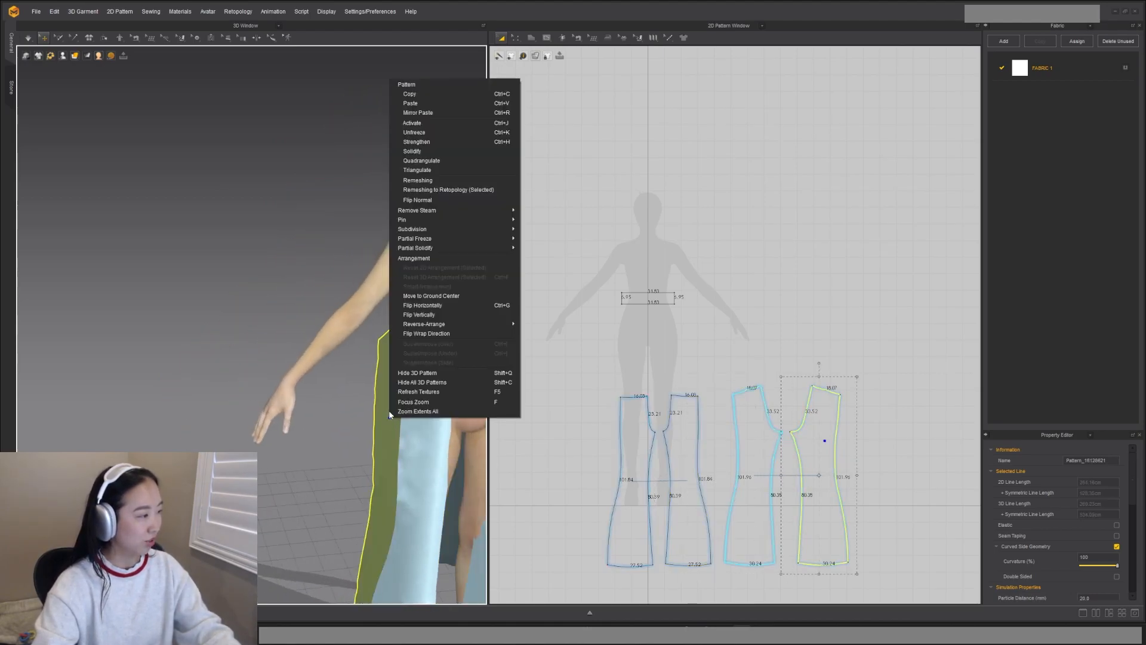
# Step: Select the four trouser leg pieces together and deactivate both the patterns and their sewing
pyautogui.click(628, 374)
pyautogui.hotkey('ctrl', 'a')
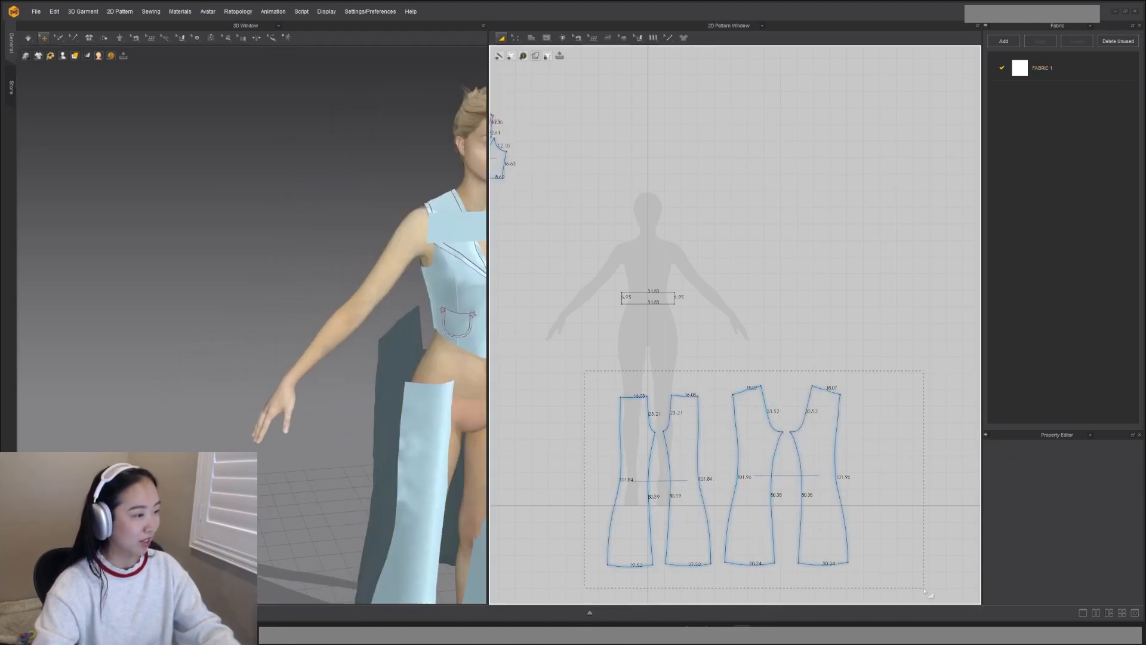
pyautogui.rightClick(424, 409)
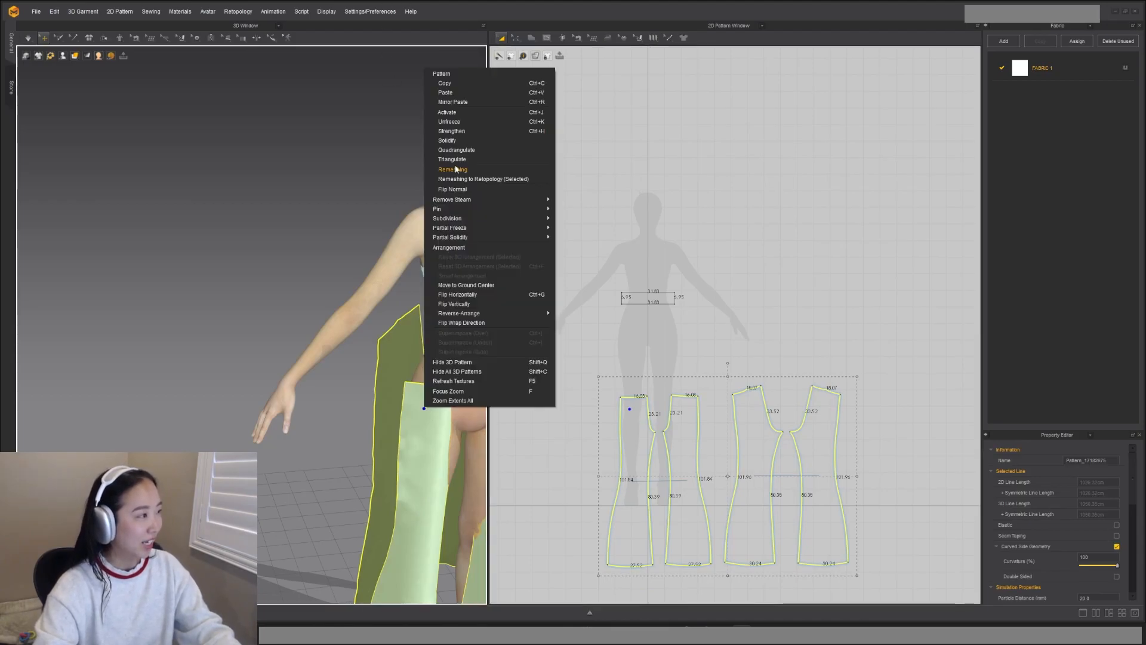
pyautogui.click(447, 112)
pyautogui.rightClick(405, 333)
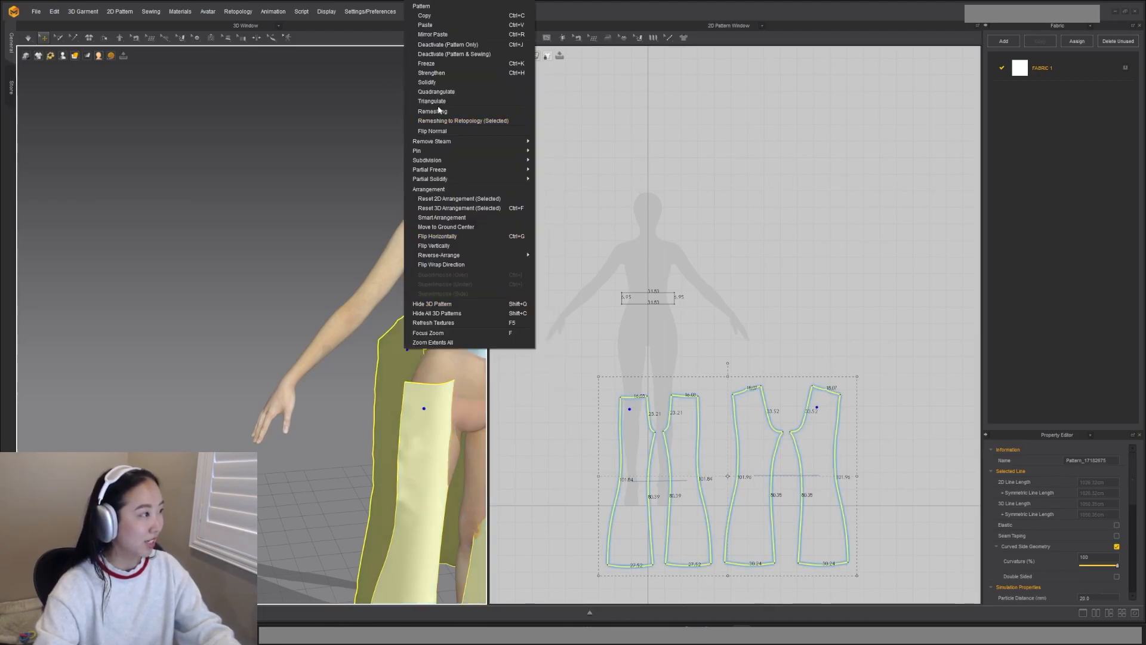
pyautogui.click(453, 54)
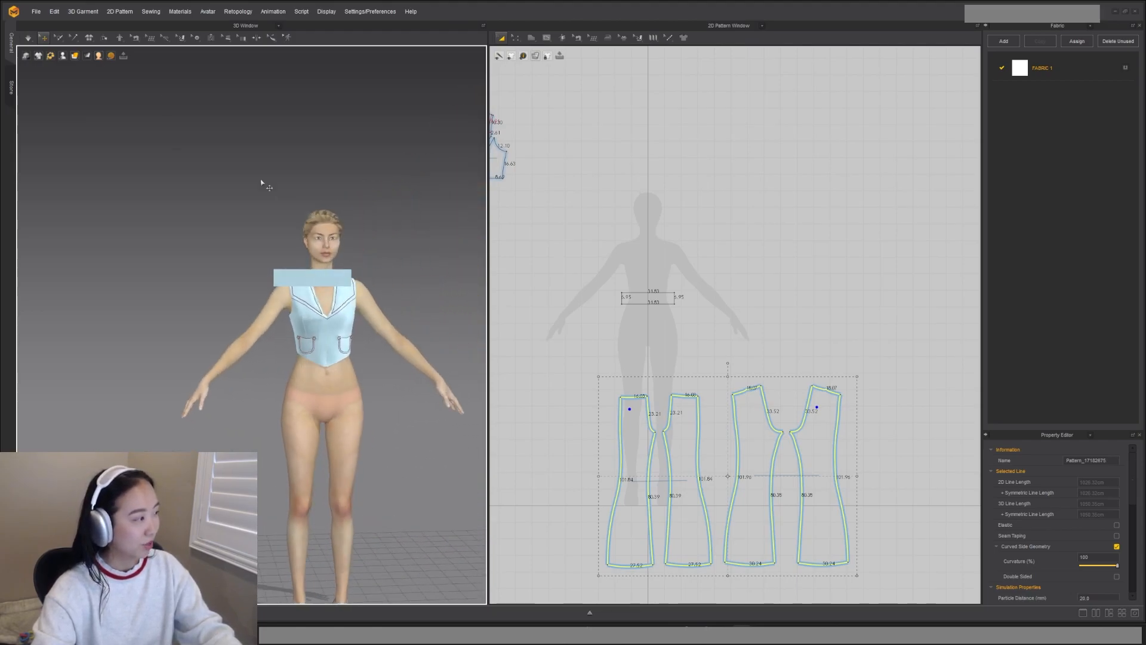
# Step: Place the waistband piece on the avatar's front waist using the arrangement points, and hide the points again
pyautogui.click(317, 277)
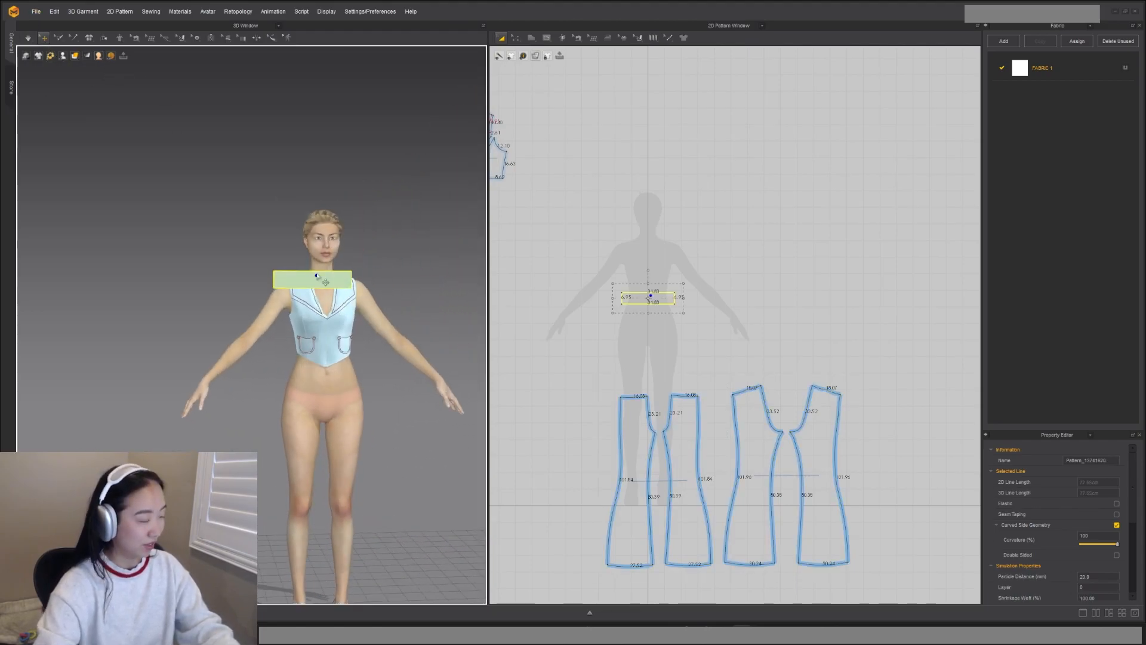
pyautogui.click(62, 56)
pyautogui.click(73, 78)
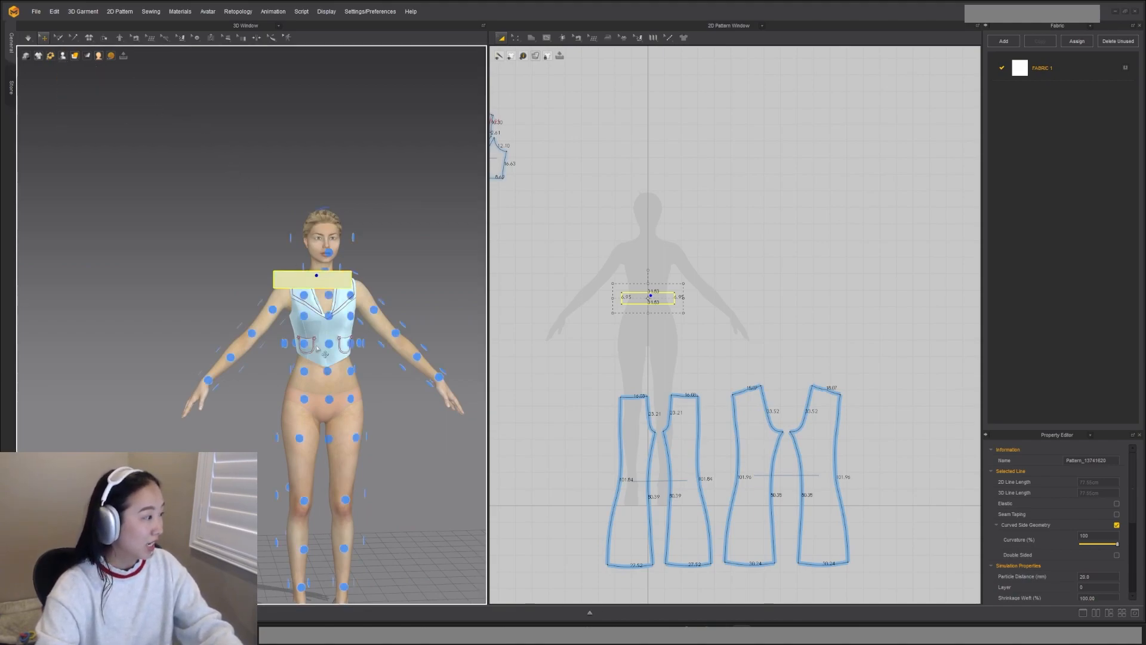
pyautogui.click(334, 375)
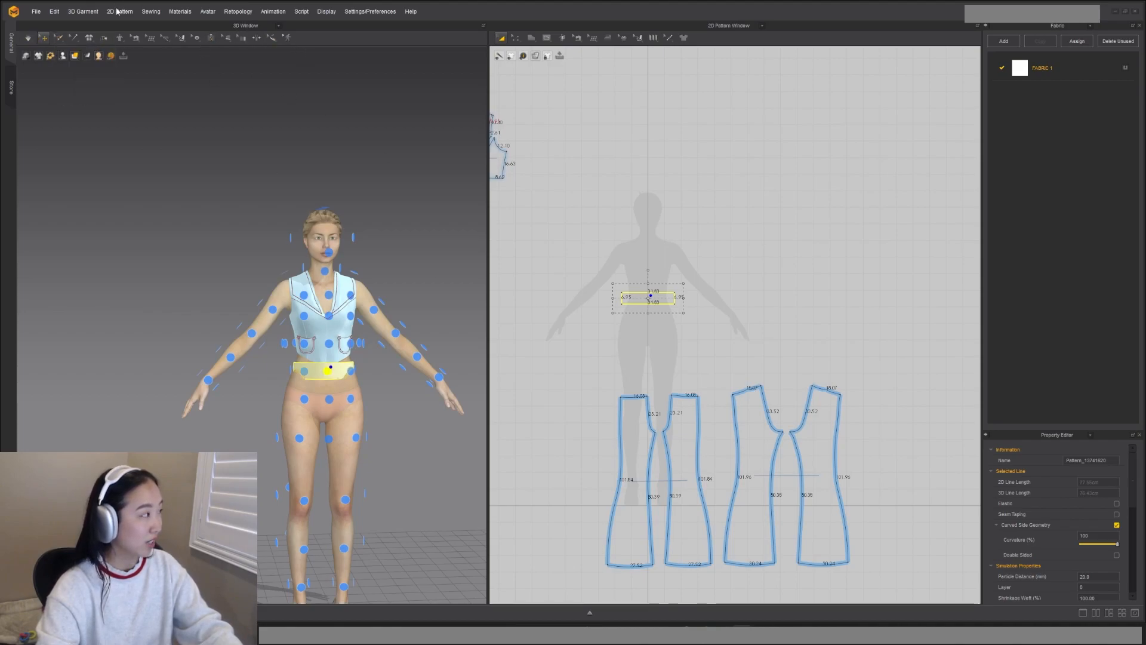
pyautogui.click(62, 56)
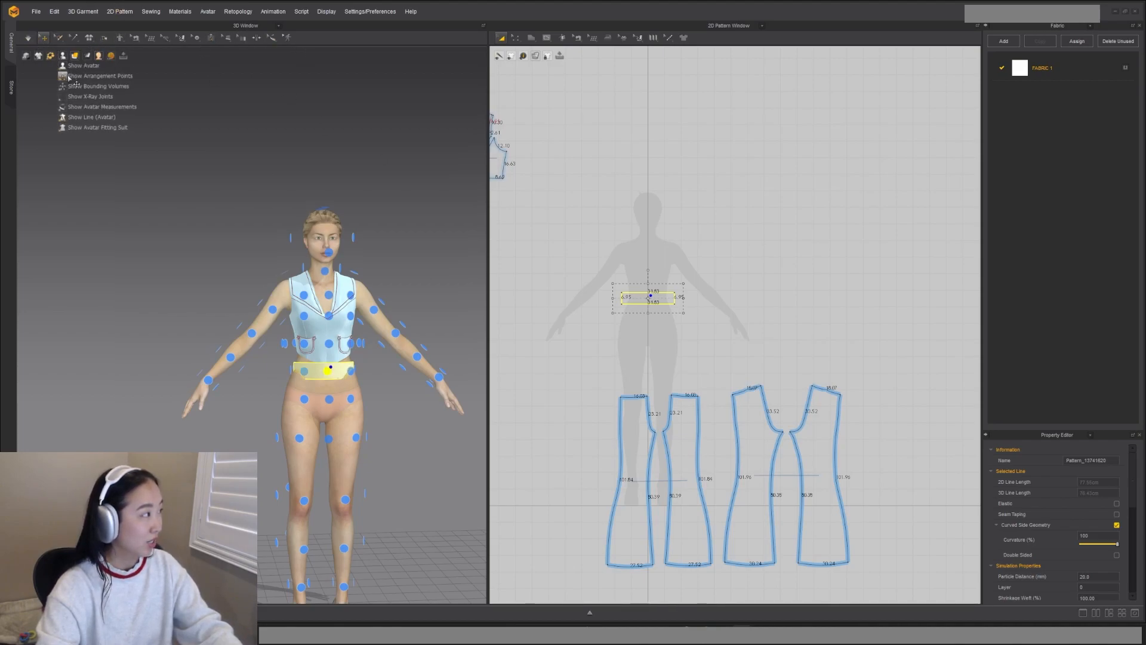
pyautogui.click(78, 70)
# Step: Duplicate the waistband piece and place the copy beside the original in the pattern layout
pyautogui.hotkey('ctrl', 'c')
pyautogui.hotkey('ctrl', 'v')
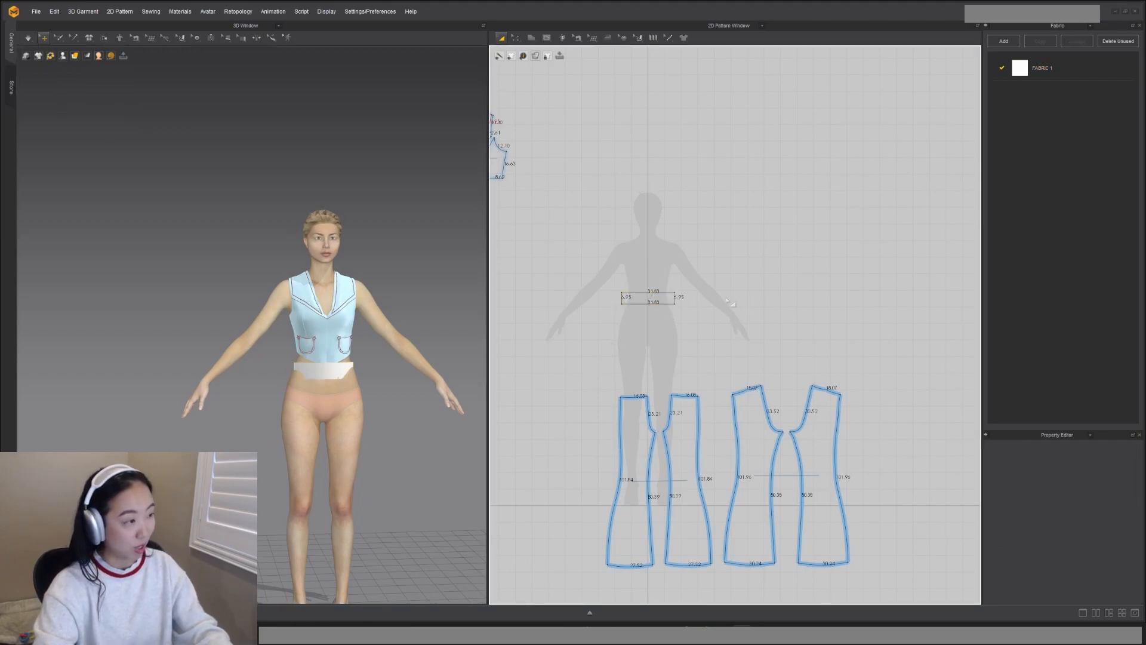
pyautogui.click(711, 298)
# Step: Place the copied waistband piece on the avatar's back waist using the arrangement points, and hide the points again
pyautogui.click(51, 55)
pyautogui.click(61, 70)
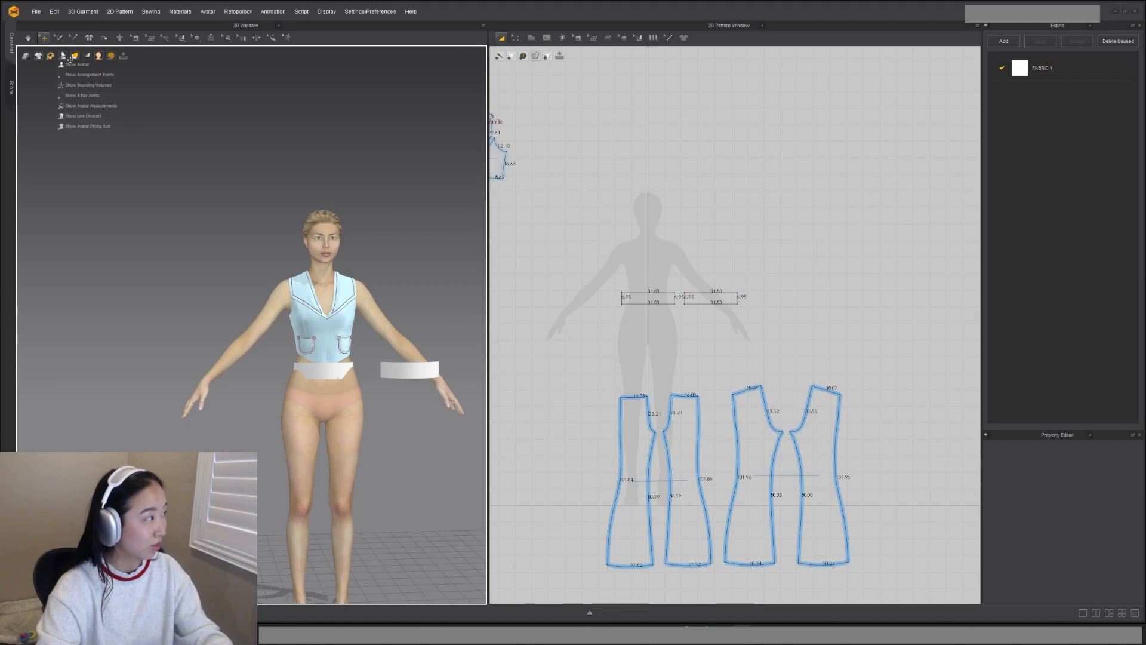
pyautogui.moveTo(64, 58)
pyautogui.click(66, 78)
pyautogui.moveTo(389, 304); pyautogui.dragTo(229, 358, button='right')
pyautogui.click(247, 374)
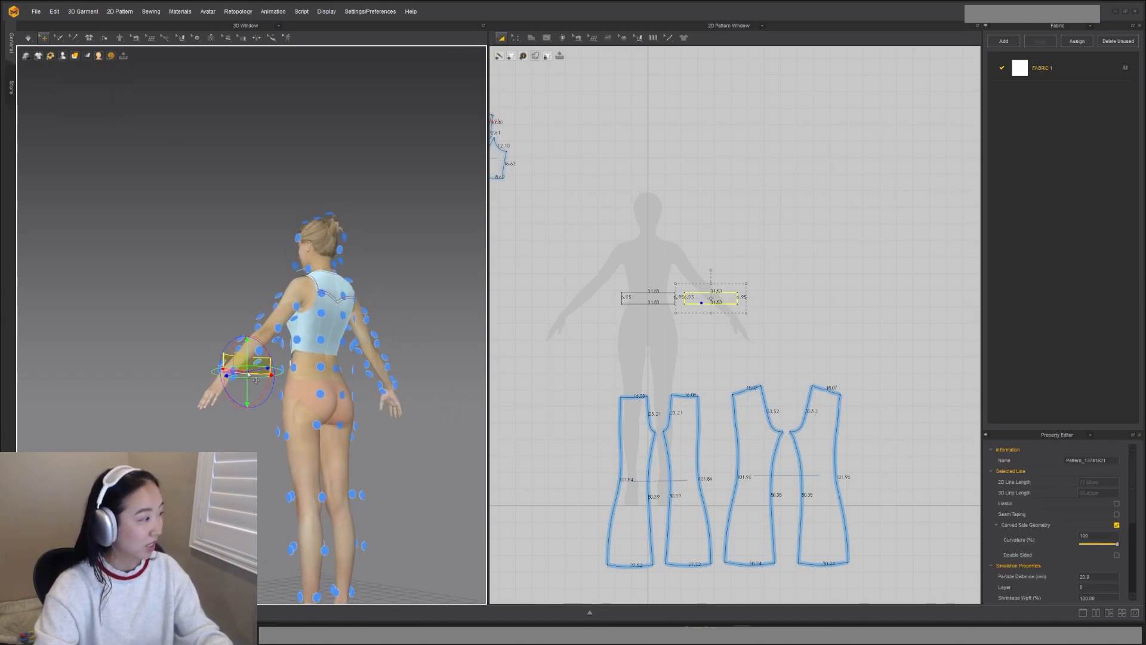
pyautogui.press('8')
pyautogui.click(323, 369)
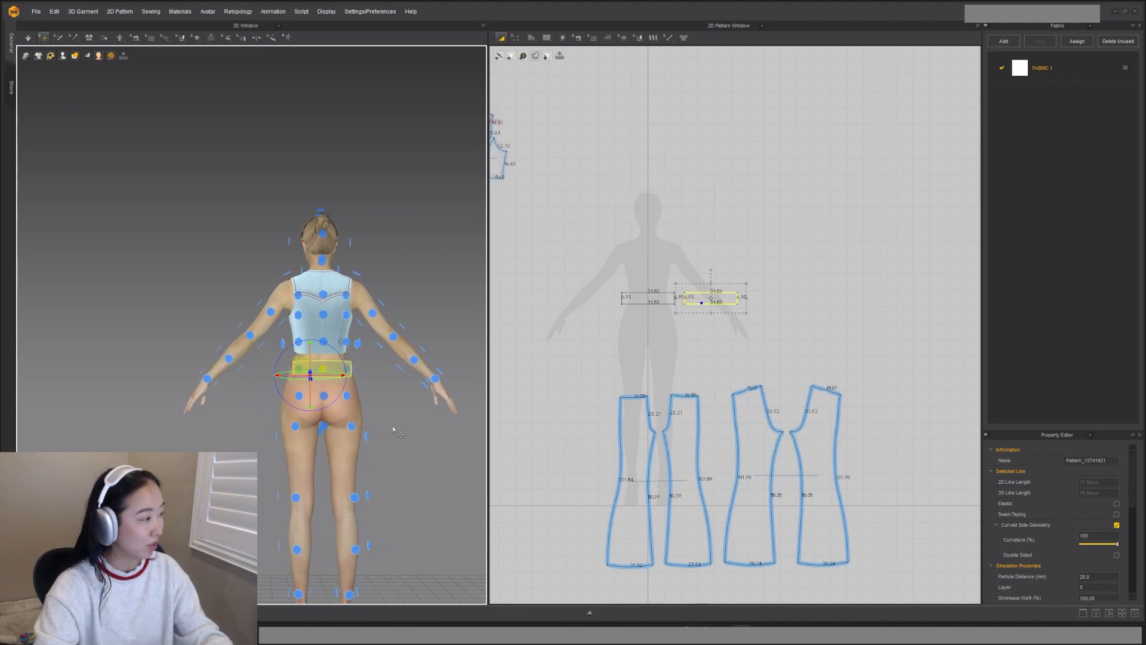
pyautogui.moveTo(63, 56)
pyautogui.click(67, 78)
# Step: Sew together the facing short edges of the front and back waistband pieces
pyautogui.press('2')
pyautogui.scroll(5, 391, 452)
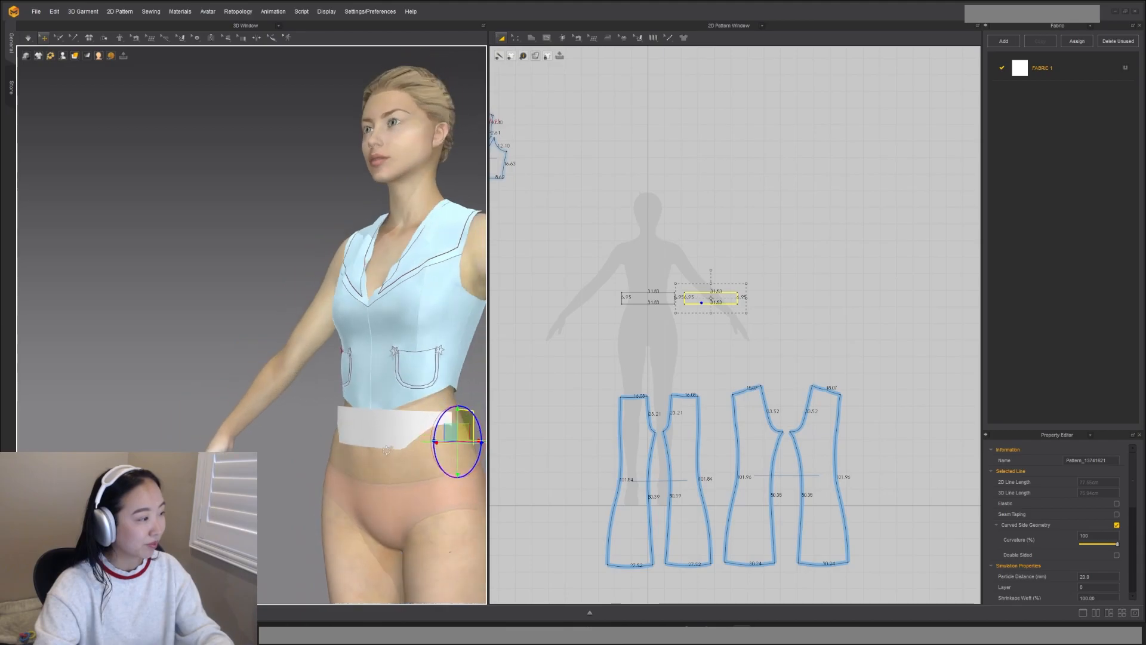
pyautogui.moveTo(391, 451); pyautogui.dragTo(250, 364, button='right')
pyautogui.click(232, 357)
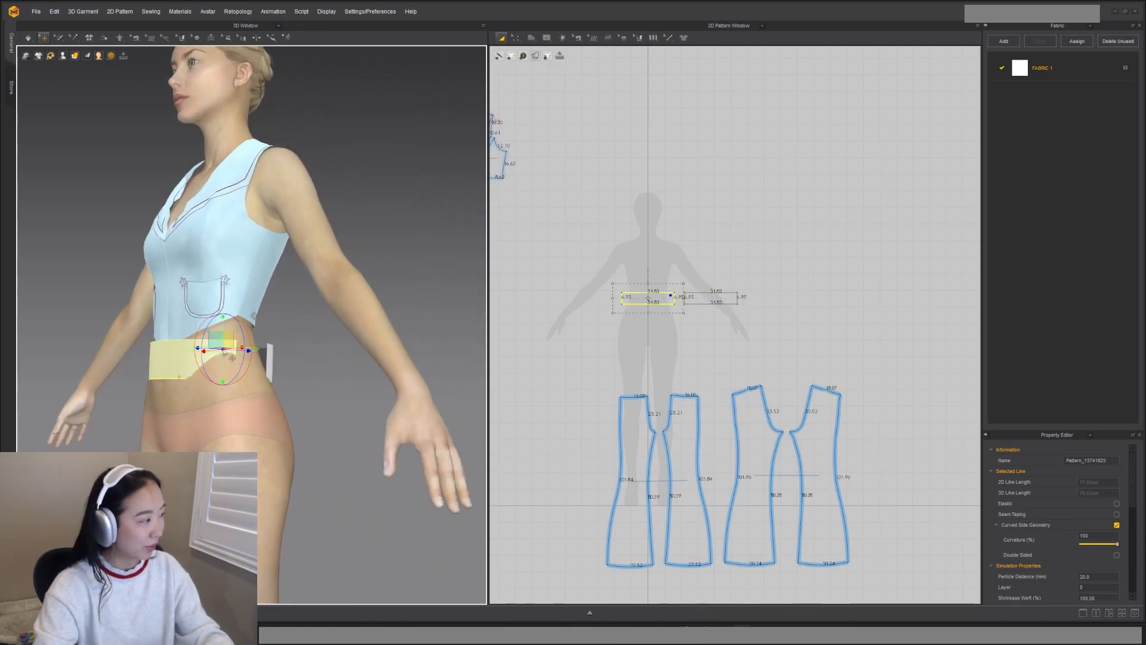
pyautogui.click(270, 363)
pyautogui.press('n')
pyautogui.scroll(4, 716, 301)
pyautogui.scroll(2, 688, 310)
pyautogui.click(606, 292)
pyautogui.click(637, 293)
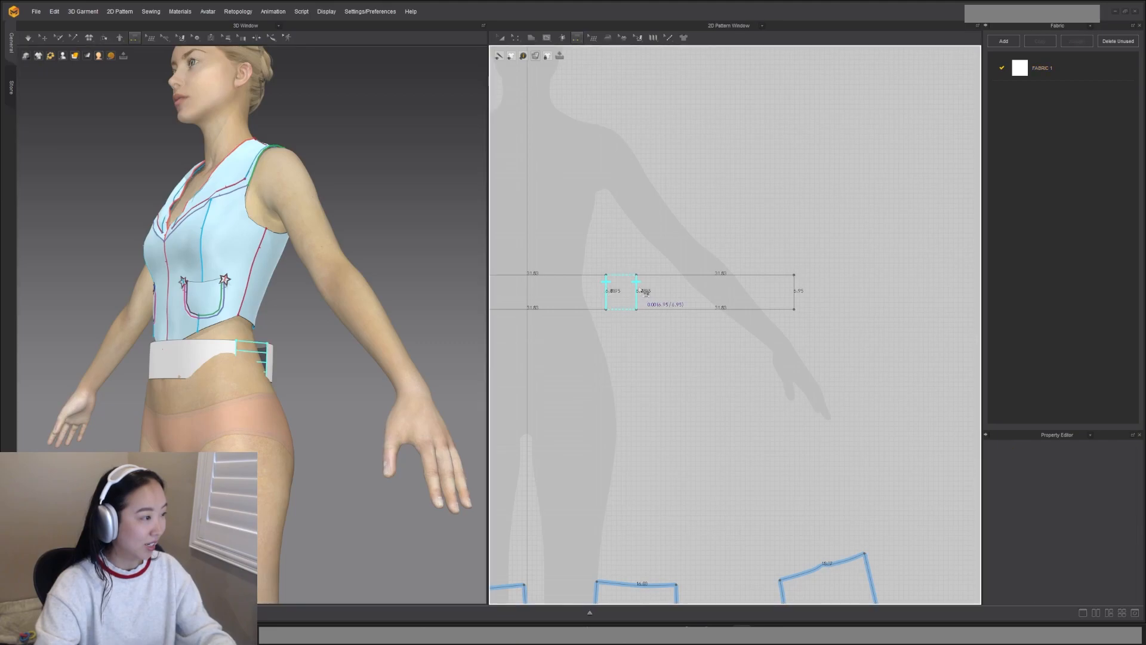
# Step: Sew the back waistband's outer short edge to the front waistband's outer short edge to close the loop
pyautogui.click(794, 291)
pyautogui.scroll(-3, 794, 292)
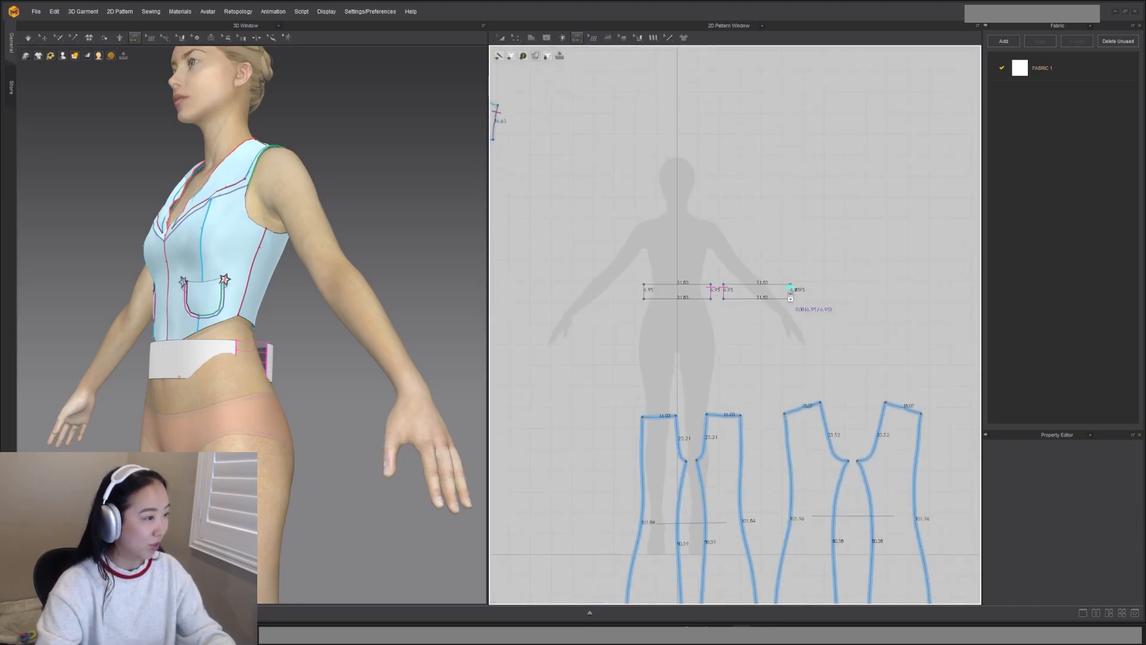
pyautogui.click(646, 296)
# Step: Check the waistband's side seams and drape the sewn pieces around the avatar's waist
pyautogui.moveTo(184, 414); pyautogui.dragTo(166, 423, button='right')
pyautogui.press('q')
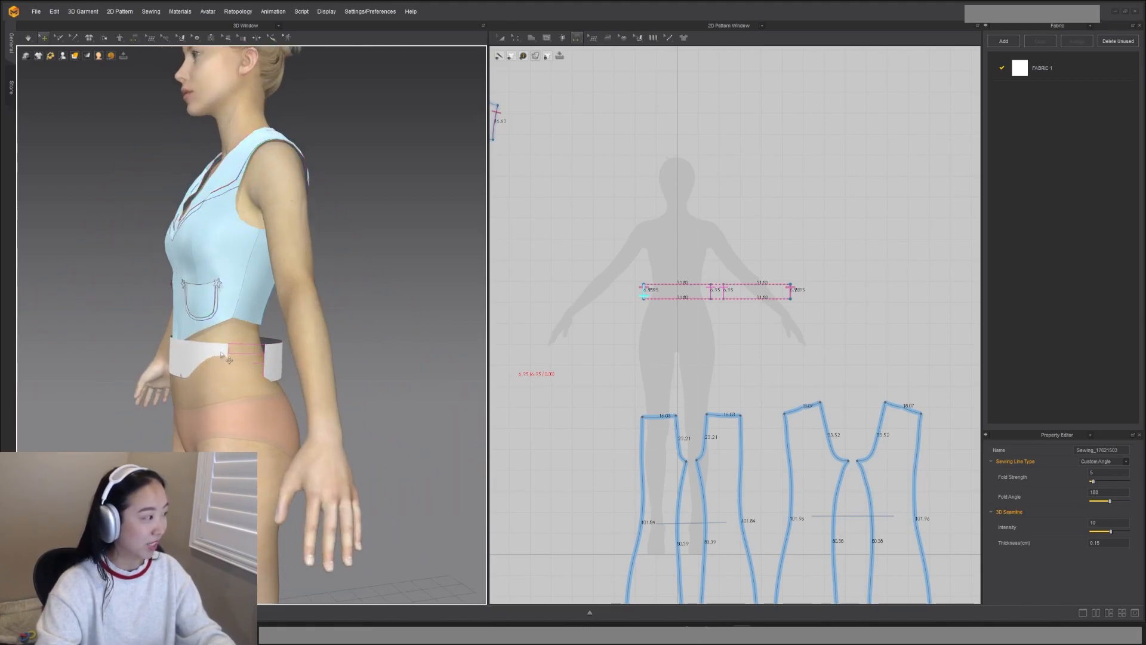
pyautogui.click(223, 356)
pyautogui.click(276, 364)
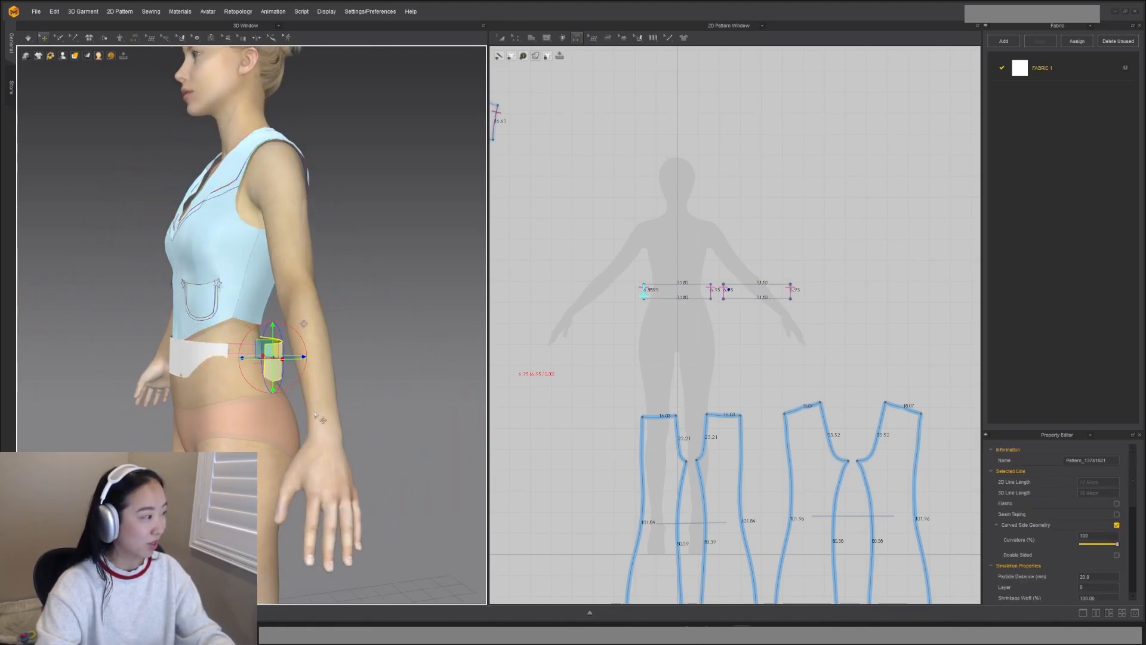
pyautogui.scroll(5, 708, 268)
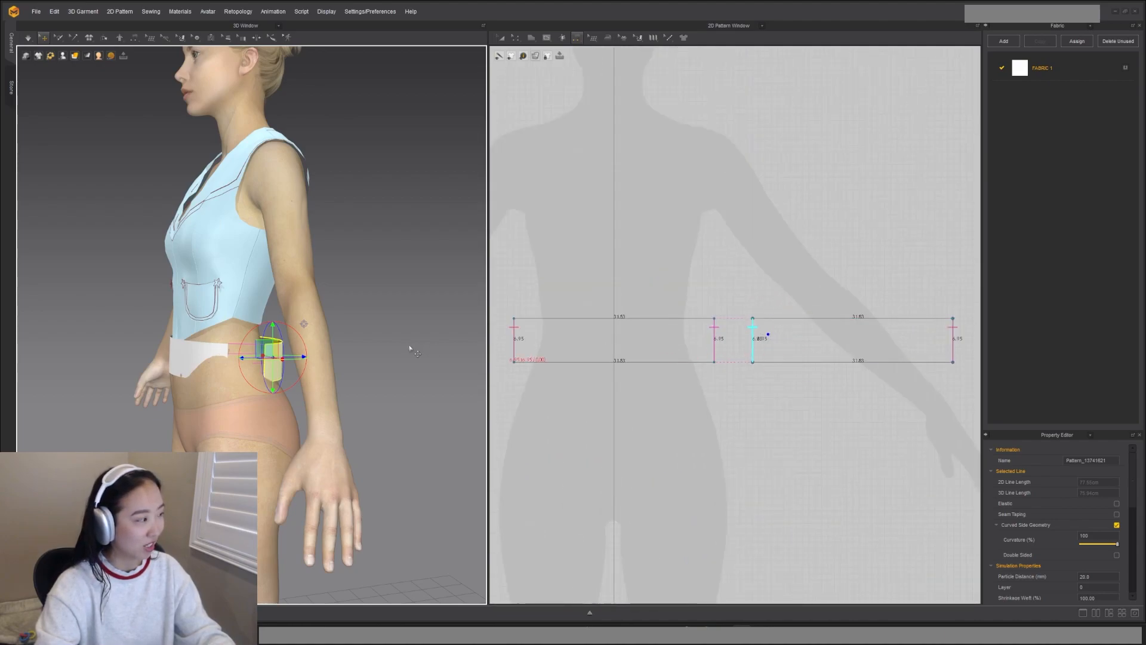
pyautogui.click(712, 335)
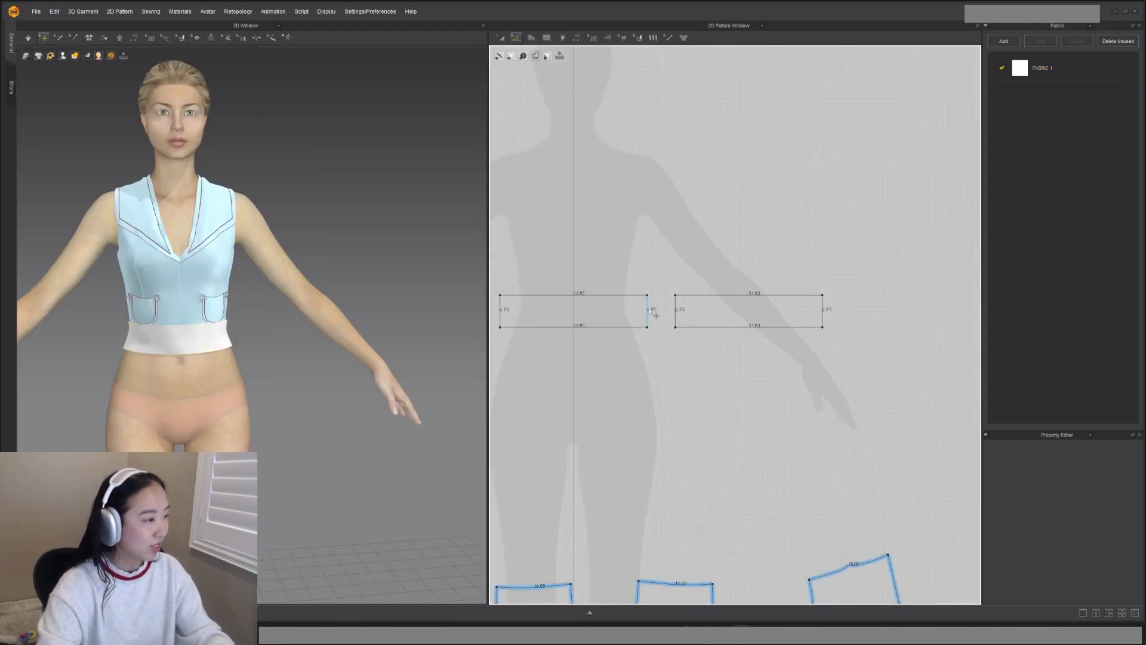
# Step: Widen the front and back waistband pieces symmetrically to about 34 cm each
pyautogui.click(651, 311)
pyautogui.press('a')
pyautogui.click(576, 314)
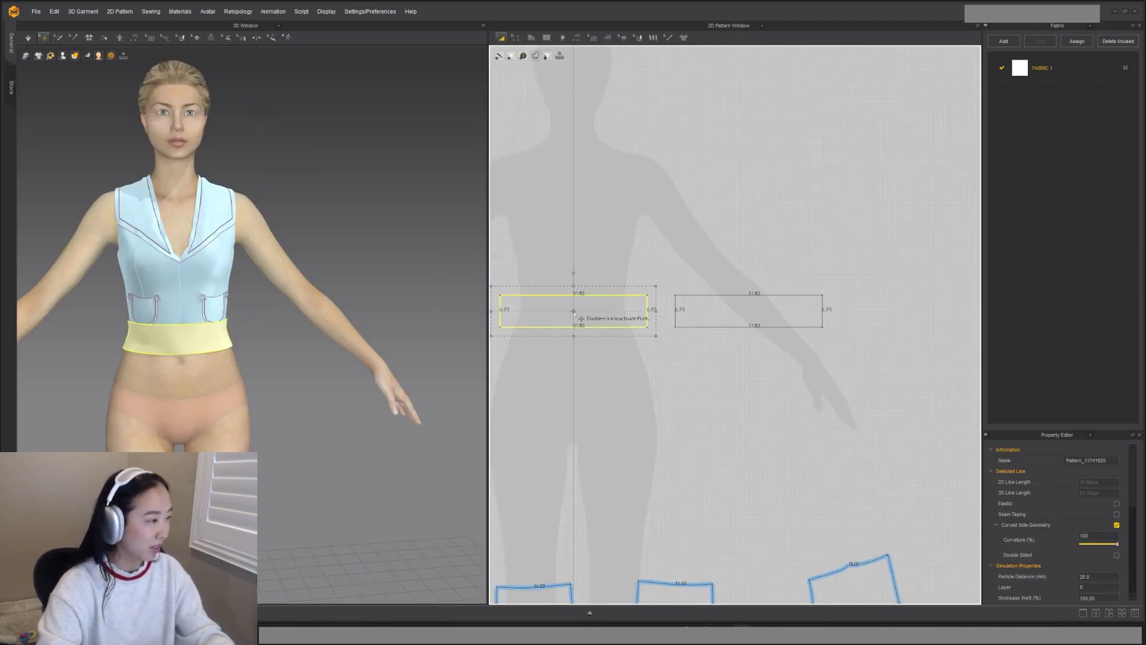
pyautogui.moveTo(666, 312); pyautogui.dragTo(675, 312)
pyautogui.click(675, 314)
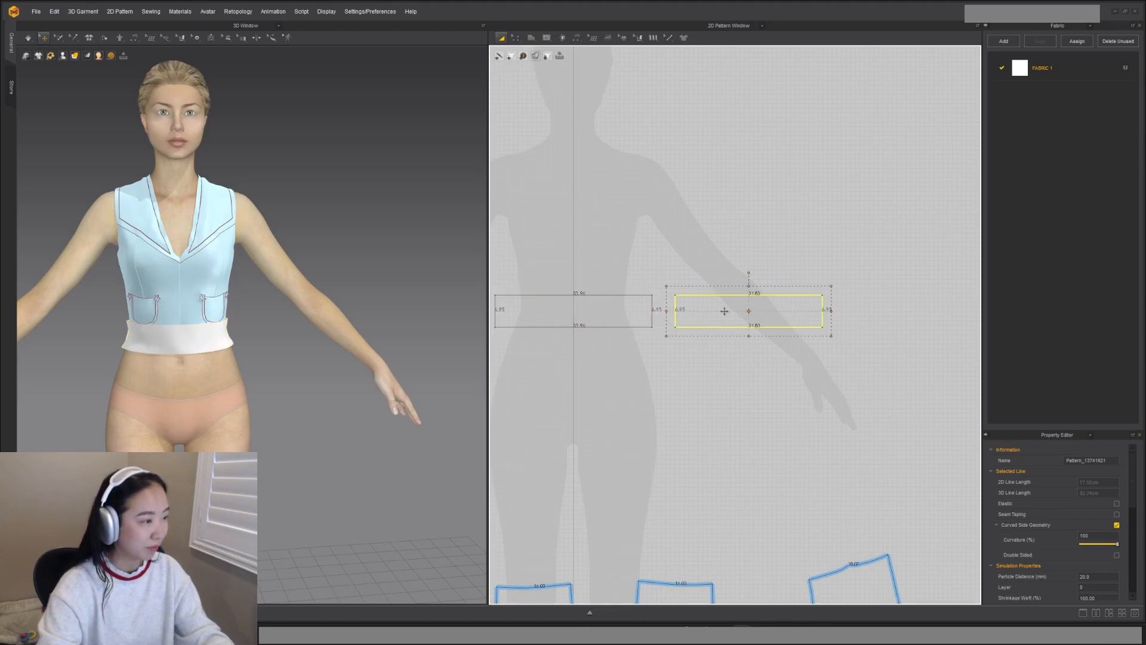
pyautogui.moveTo(657, 310); pyautogui.dragTo(660, 310)
# Step: Simulate the waistband and pull it lower on the avatar, below the vest hem
pyautogui.press('space')
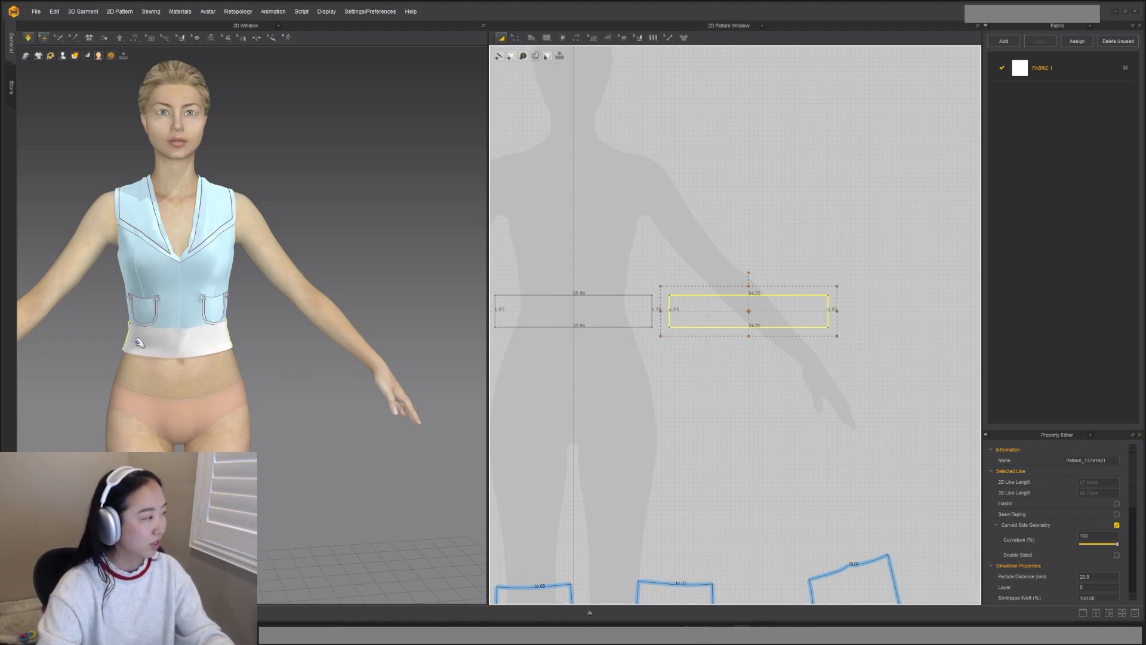
pyautogui.click(140, 343)
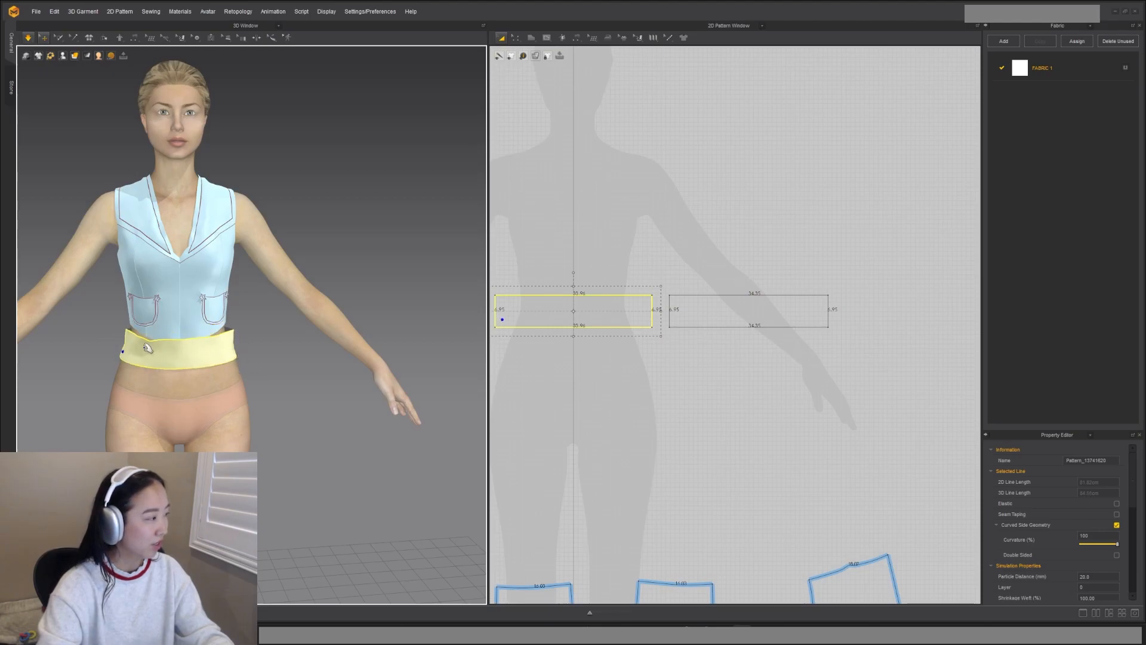
pyautogui.click(124, 355)
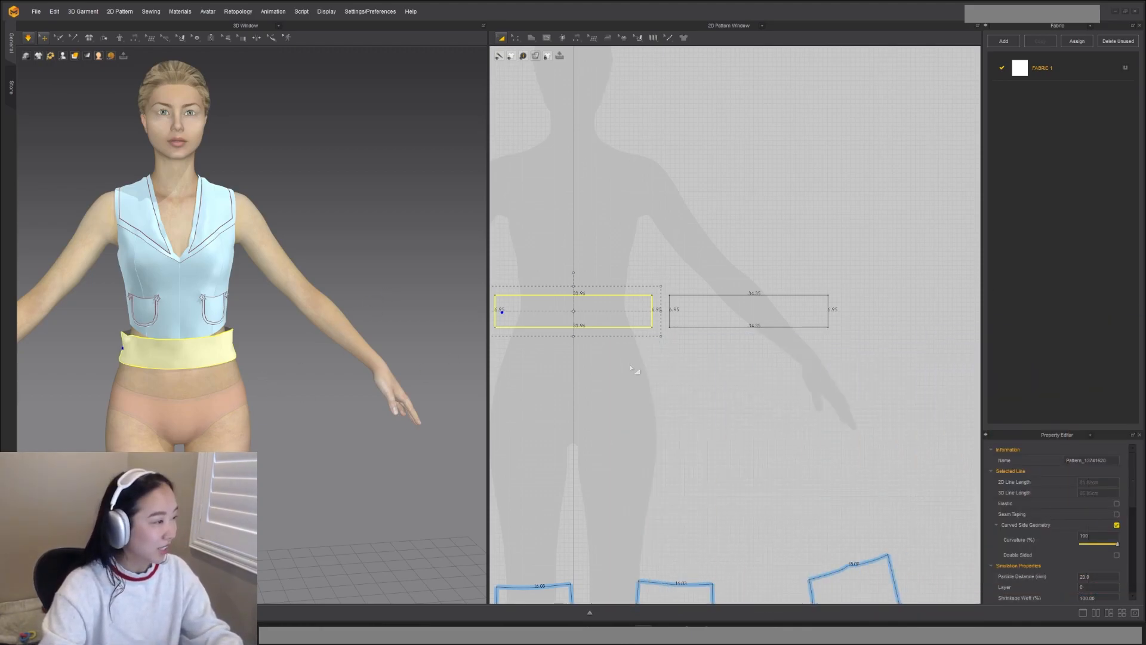
# Step: Sew the top edge of the second dartless leg piece to the adjacent half of the front waistband's lower edge
pyautogui.scroll(-5, 634, 392)
pyautogui.scroll(5, 162, 362)
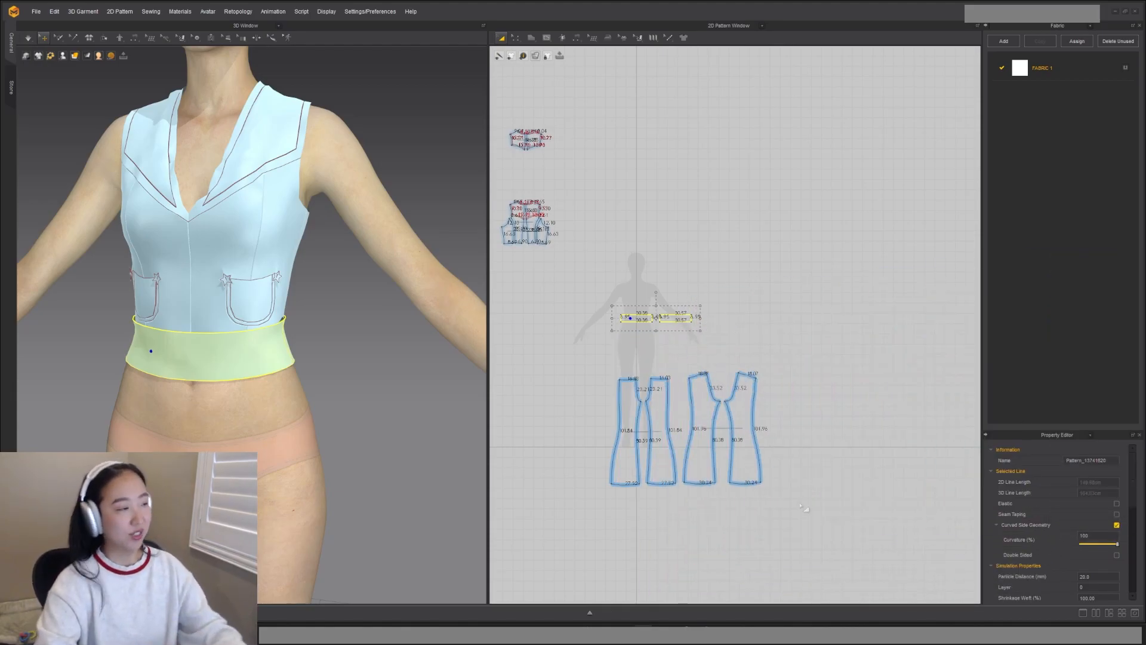
pyautogui.scroll(3, 798, 499)
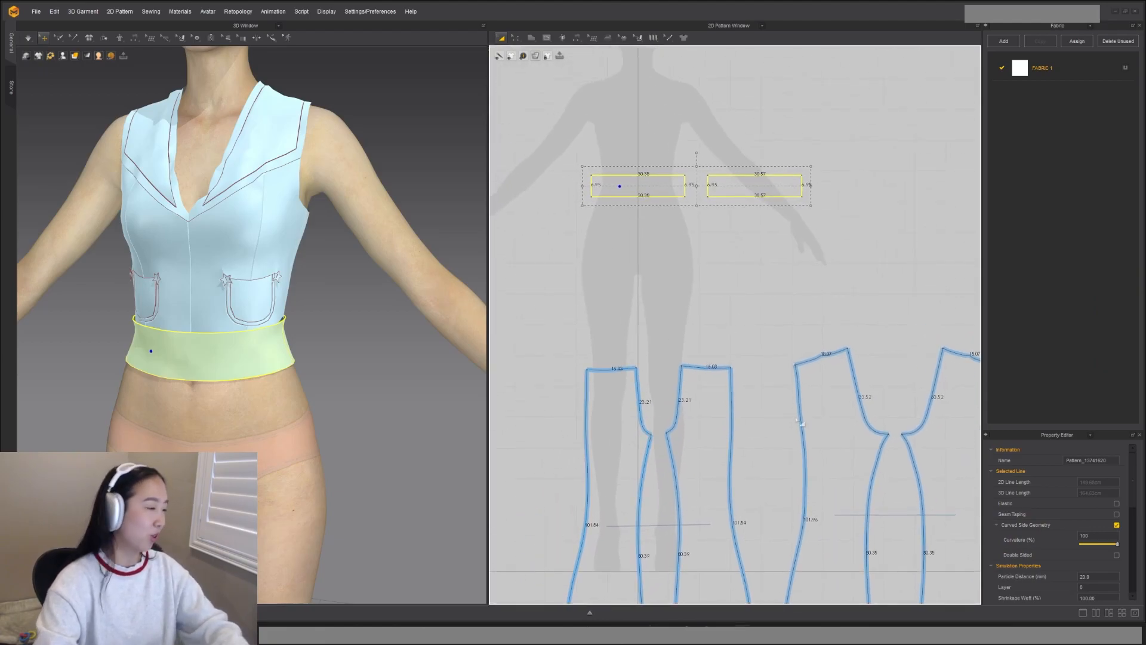
pyautogui.scroll(-3, 706, 404)
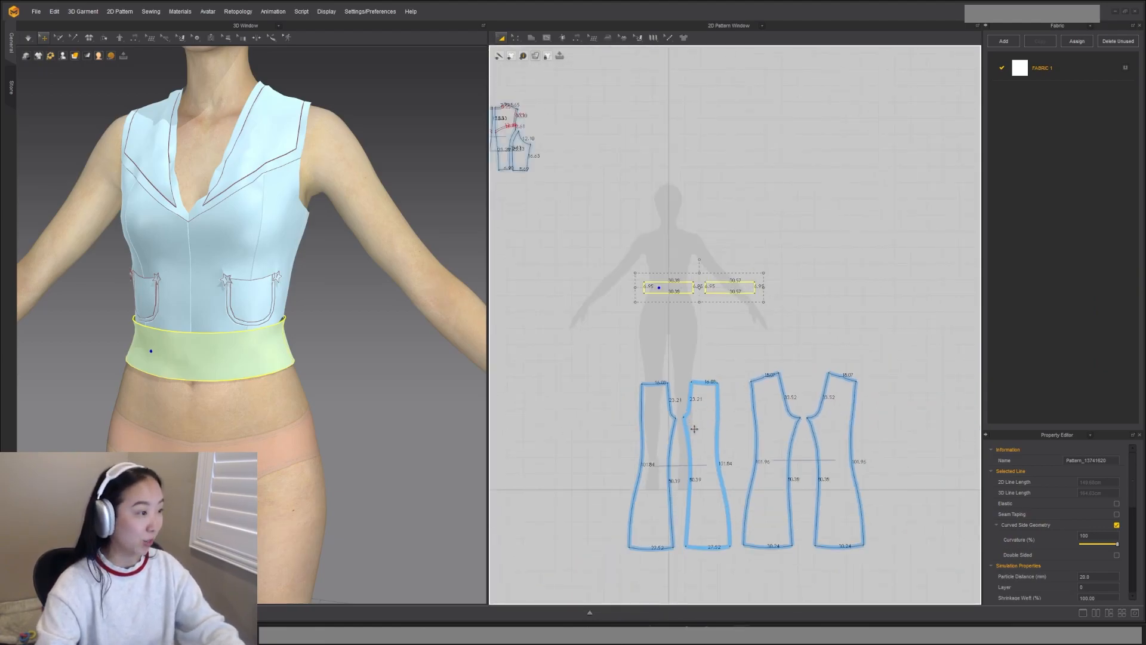
pyautogui.click(695, 338)
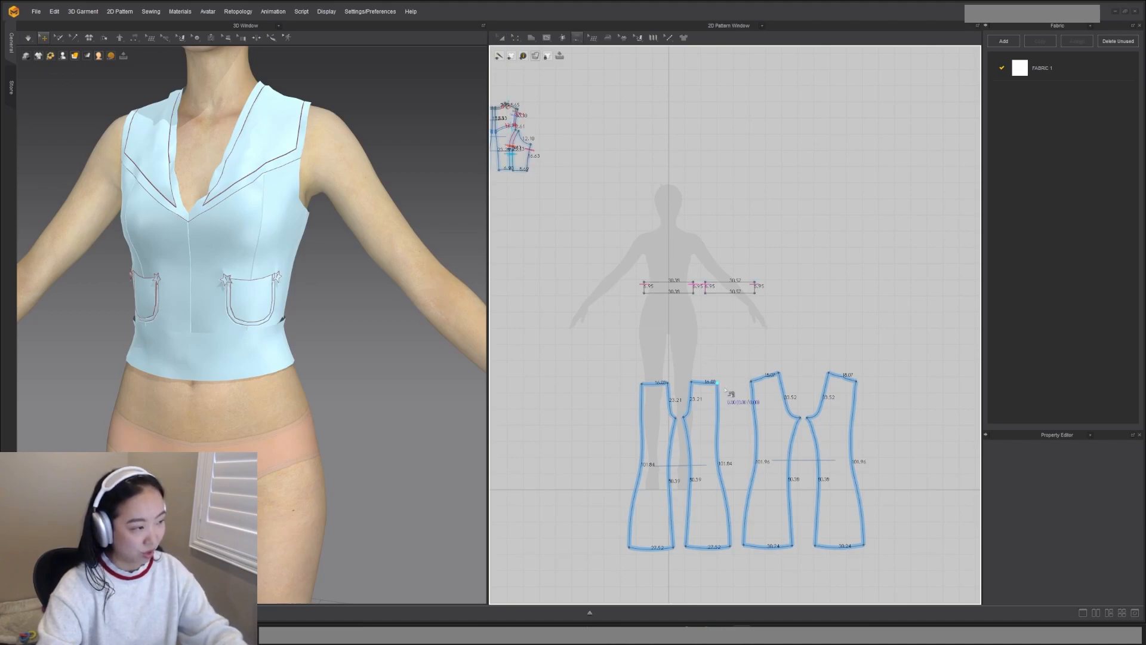
pyautogui.scroll(3, 698, 383)
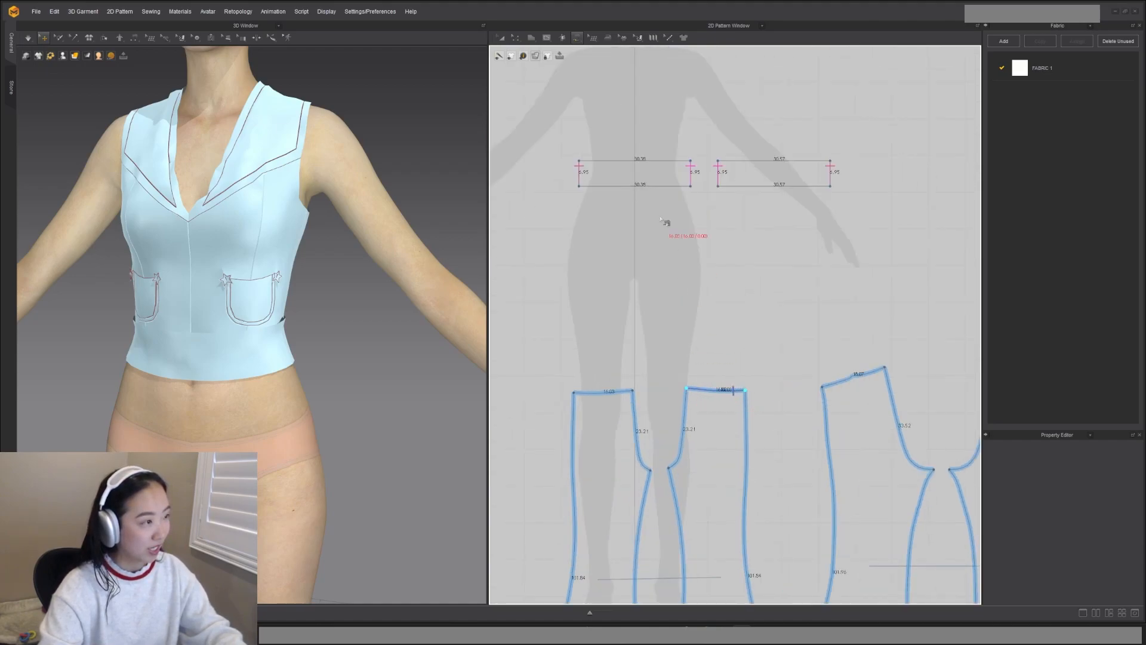
pyautogui.click(690, 186)
pyautogui.click(633, 186)
# Step: Sew the top edge of the first dartless leg piece to the remaining half of the front waistband's lower edge
pyautogui.click(575, 392)
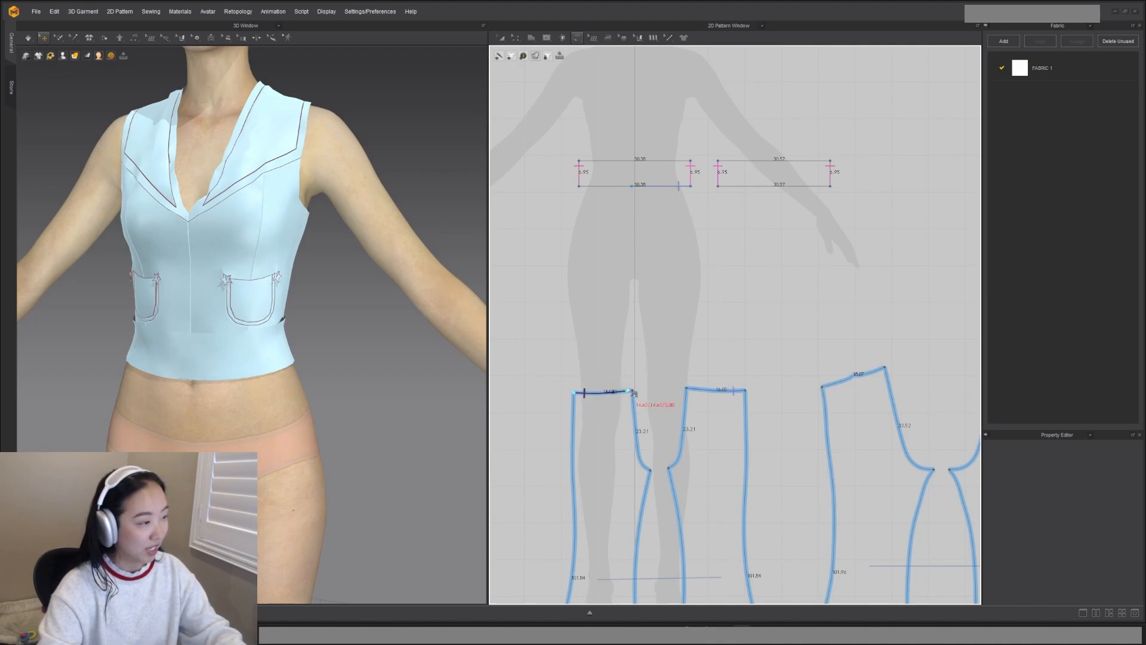
pyautogui.click(580, 186)
pyautogui.click(633, 186)
pyautogui.scroll(-5, 414, 328)
pyautogui.scroll(-2, 728, 263)
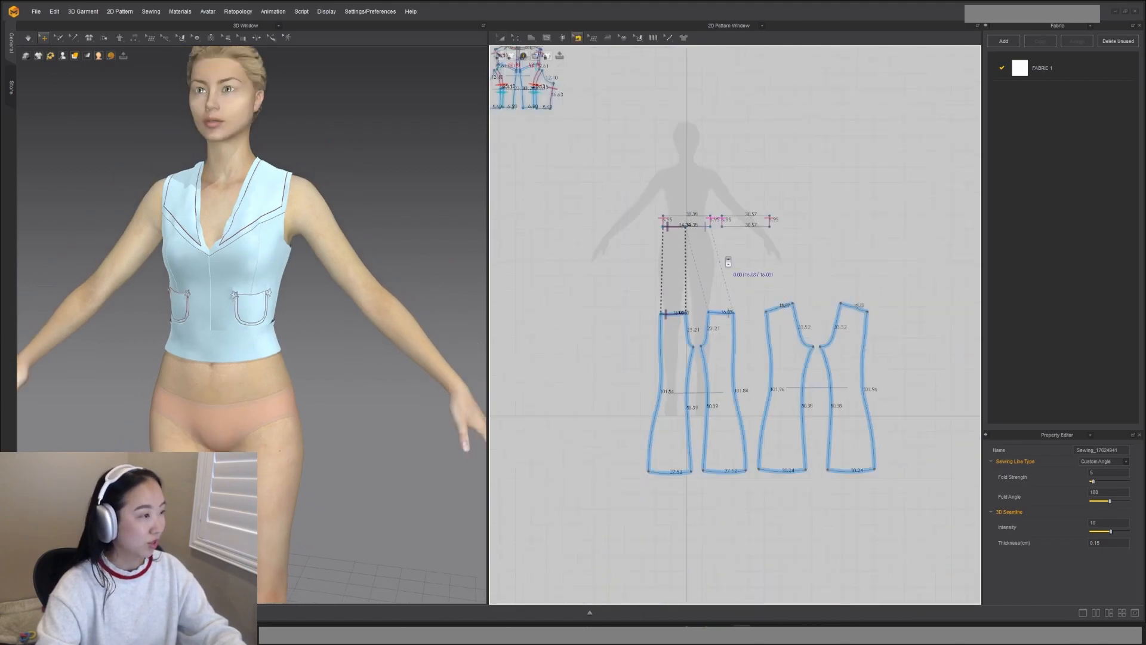
# Step: Reactivate the four deactivated front and back leg pieces
pyautogui.scroll(-3, 728, 262)
pyautogui.press('a')
pyautogui.moveTo(617, 276); pyautogui.dragTo(890, 418)
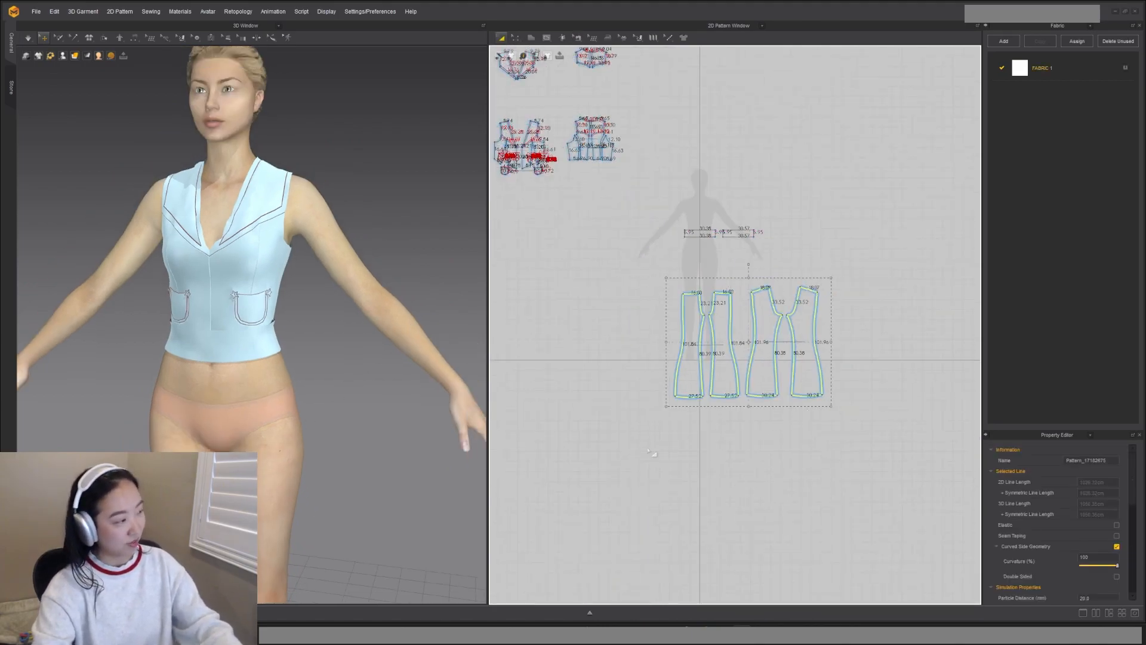
pyautogui.scroll(-3, 285, 477)
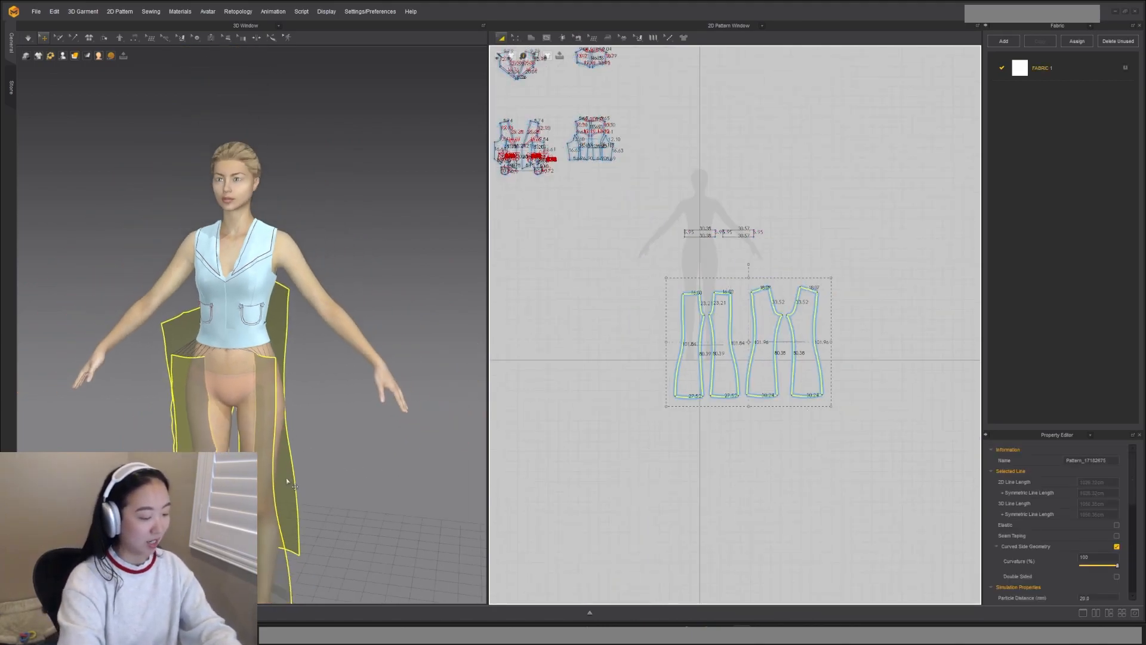
pyautogui.hotkey('ctrl', 'j')
pyautogui.moveTo(281, 465); pyautogui.dragTo(332, 434, button='right')
pyautogui.click(331, 434)
# Step: Reposition the two front leg pieces closer together in front of the avatar's legs
pyautogui.click(201, 439)
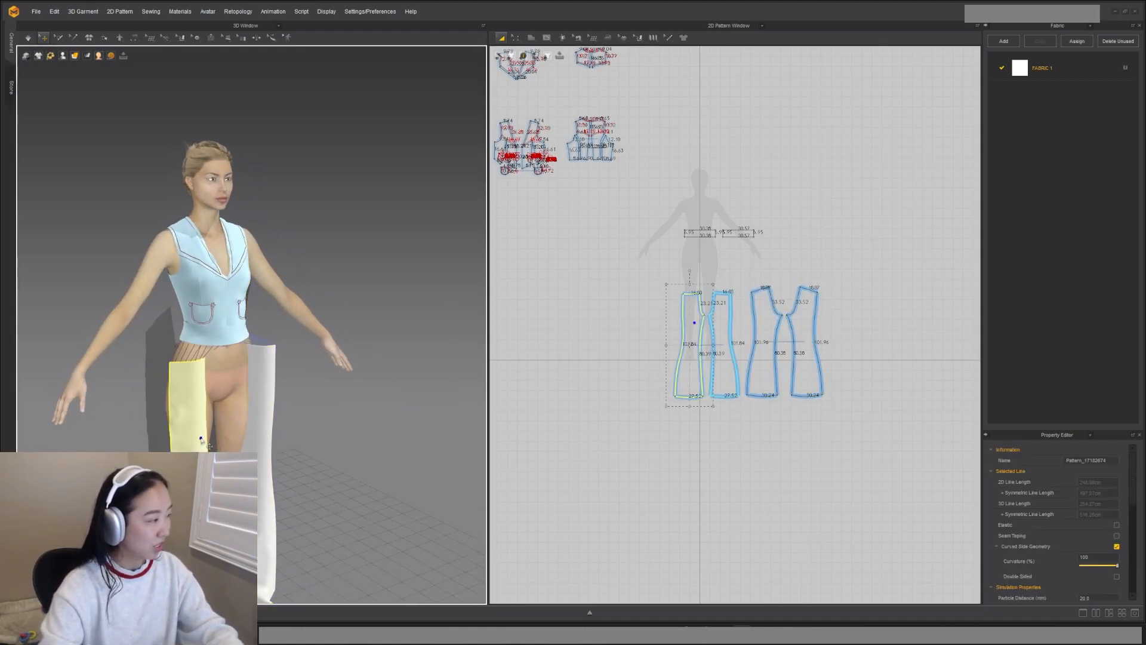
pyautogui.moveTo(202, 440); pyautogui.dragTo(233, 442)
pyautogui.click(263, 439)
pyautogui.moveTo(263, 442); pyautogui.dragTo(392, 492, button='right')
# Step: Sew the crotch curves of the two front leg pieces together
pyautogui.scroll(6, 716, 292)
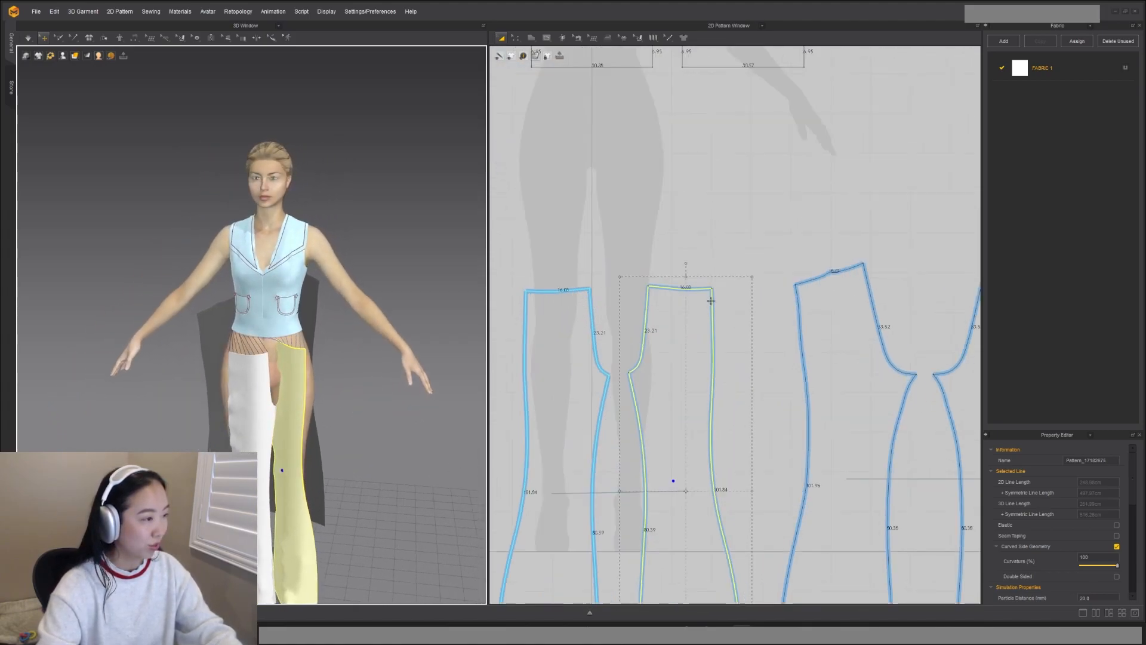
pyautogui.press('x')
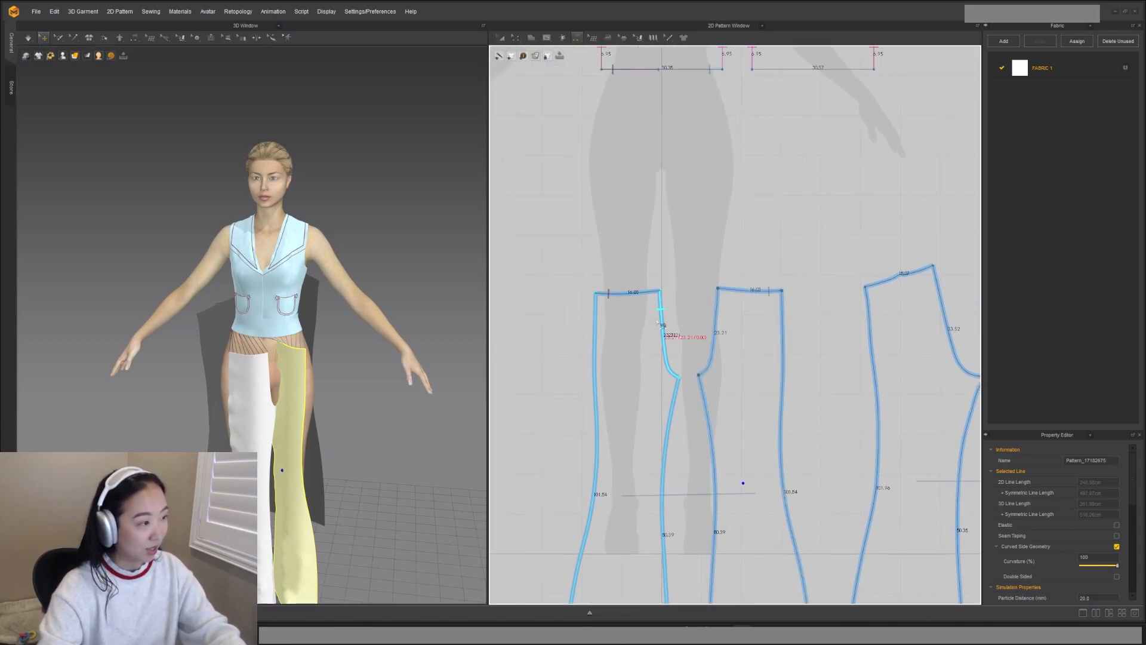
pyautogui.click(712, 326)
pyautogui.click(710, 438)
# Step: Sew the outer side edges of the front leg pieces to the matching side edges of the back leg pieces
pyautogui.scroll(-2, 809, 399)
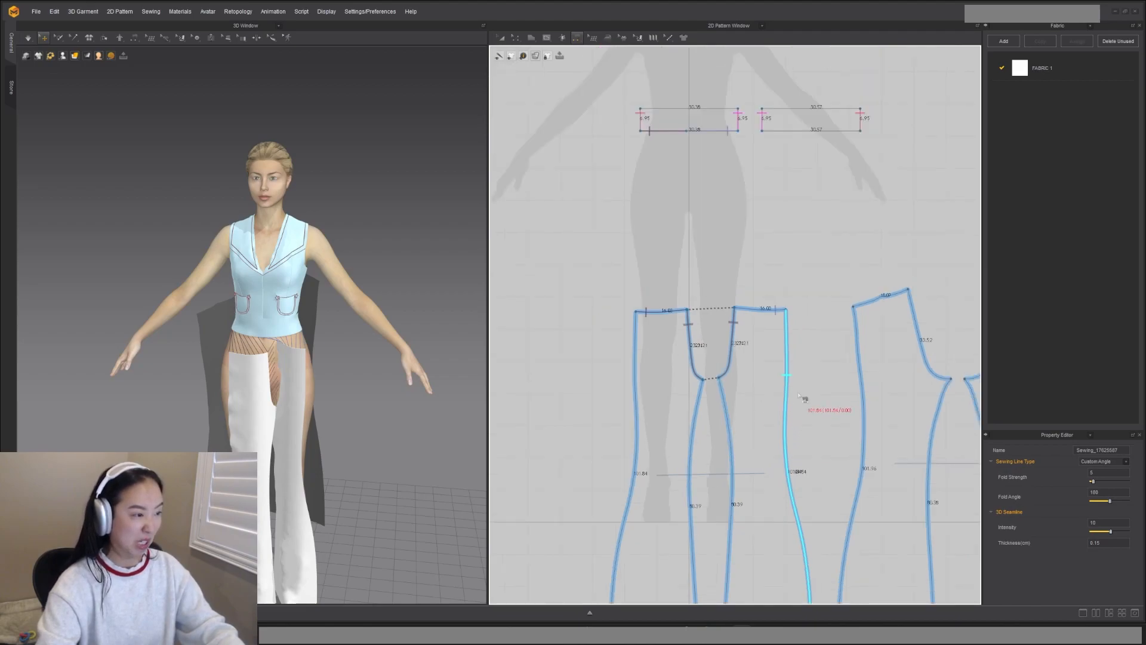
pyautogui.moveTo(325, 459); pyautogui.dragTo(293, 525, button='right')
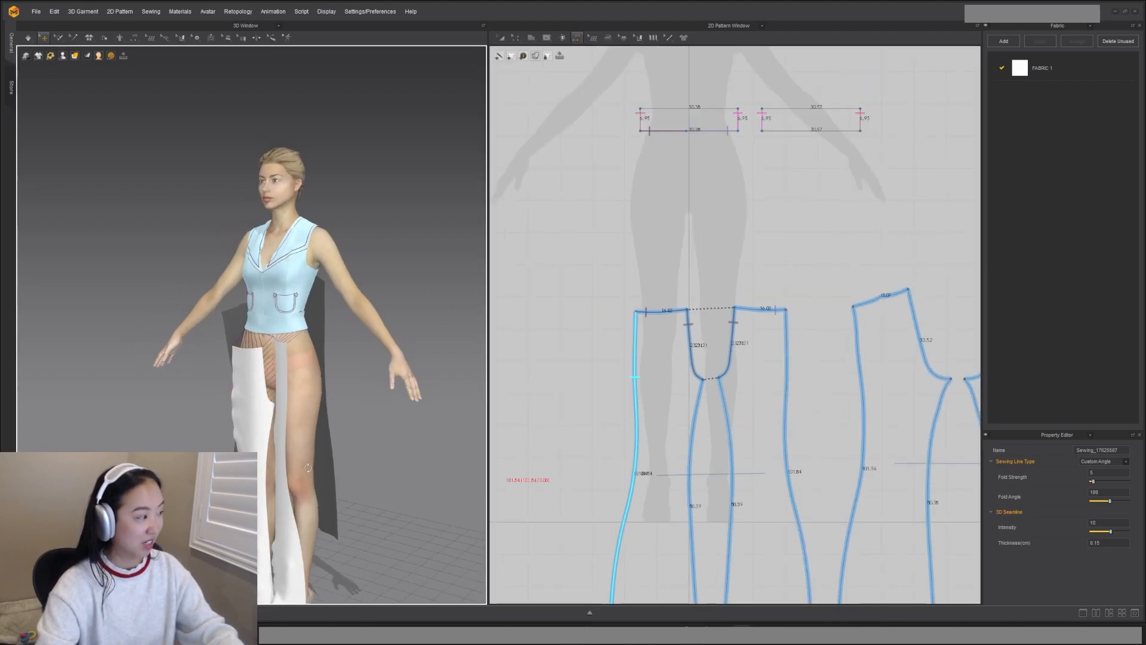
pyautogui.click(287, 532)
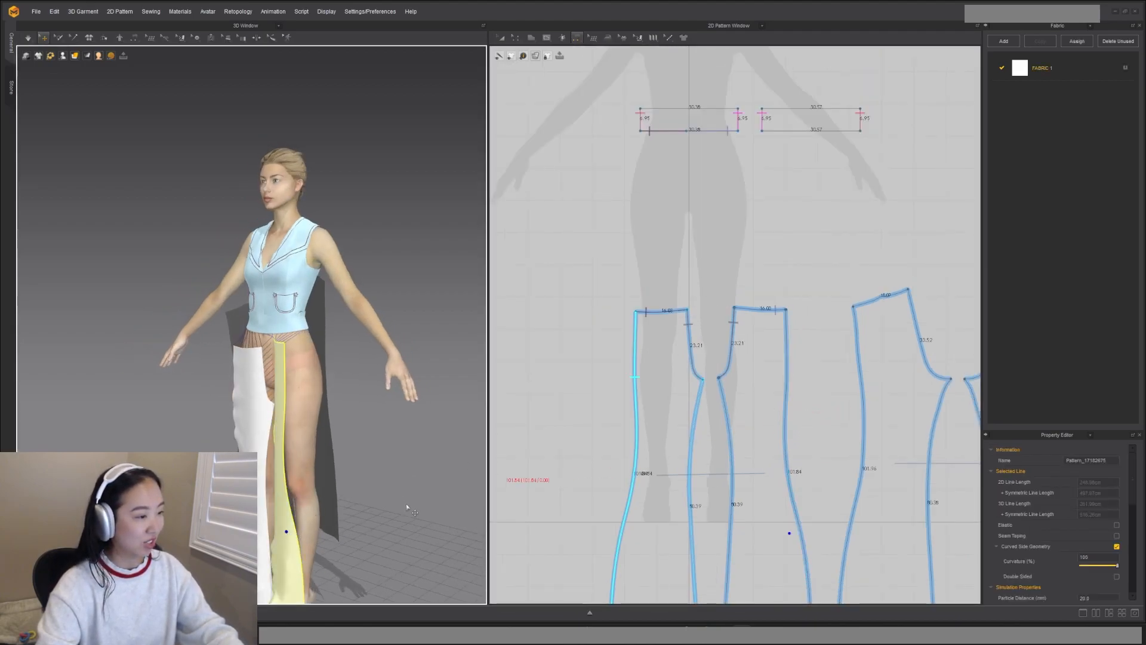
pyautogui.moveTo(376, 505); pyautogui.dragTo(375, 488, button='right')
pyautogui.click(360, 497)
pyautogui.moveTo(798, 452); pyautogui.dragTo(696, 381, button='middle')
pyautogui.click(685, 371)
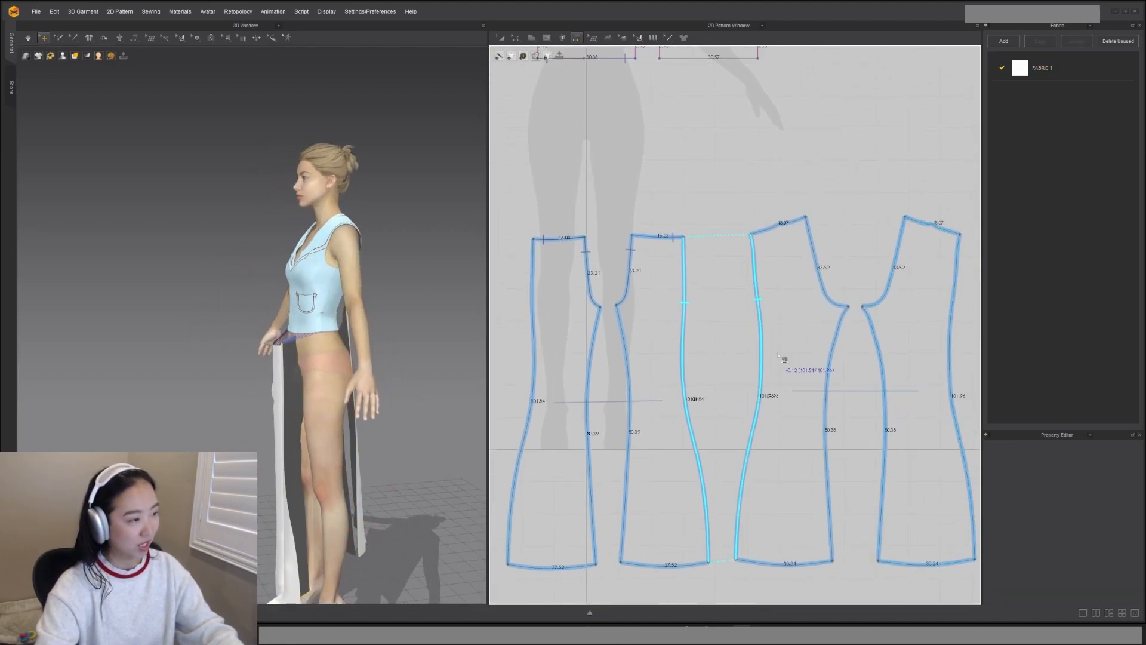
pyautogui.click(763, 376)
# Step: Sew the two back crotch curves together and join the back inseams to the front inseams
pyautogui.click(822, 271)
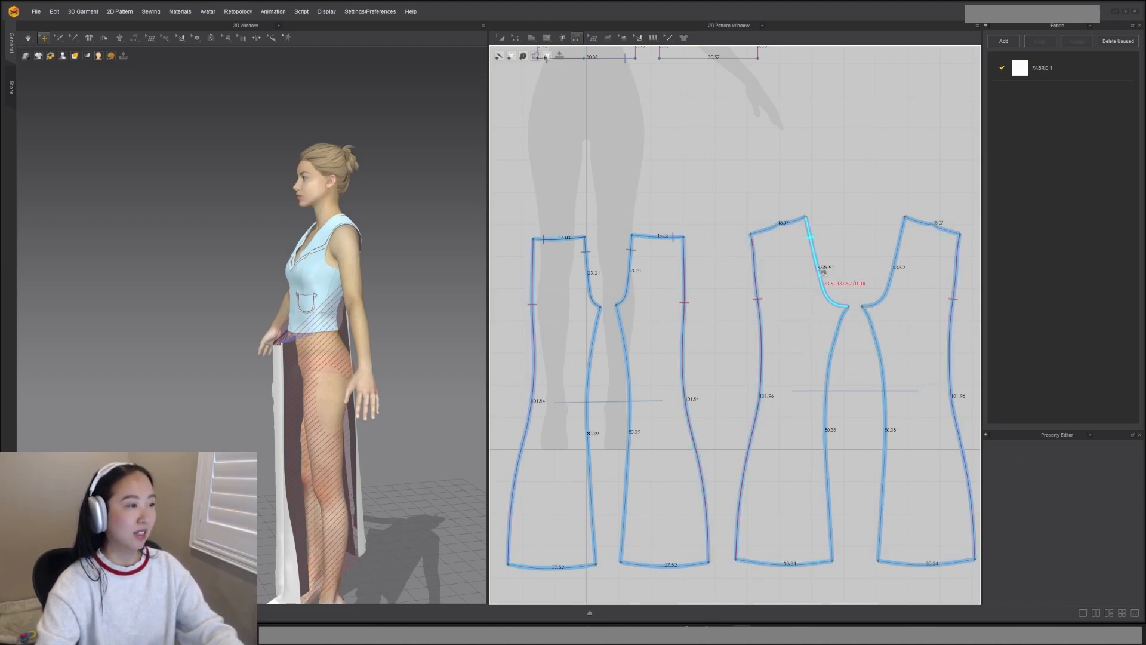
pyautogui.click(897, 270)
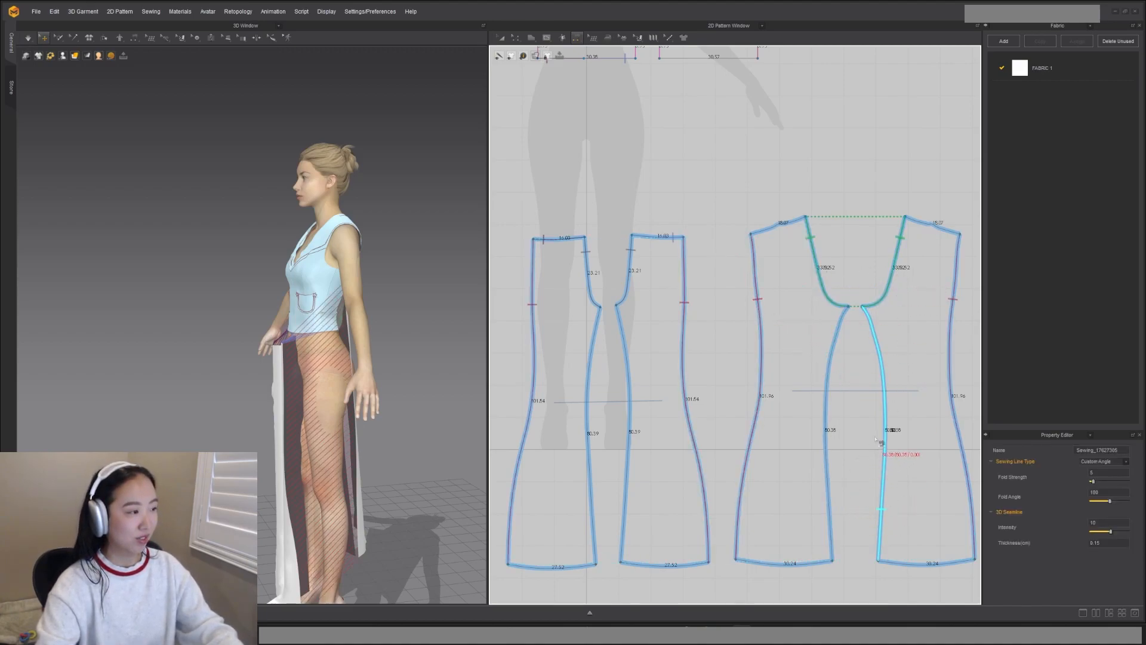
pyautogui.press('2')
pyautogui.click(512, 496)
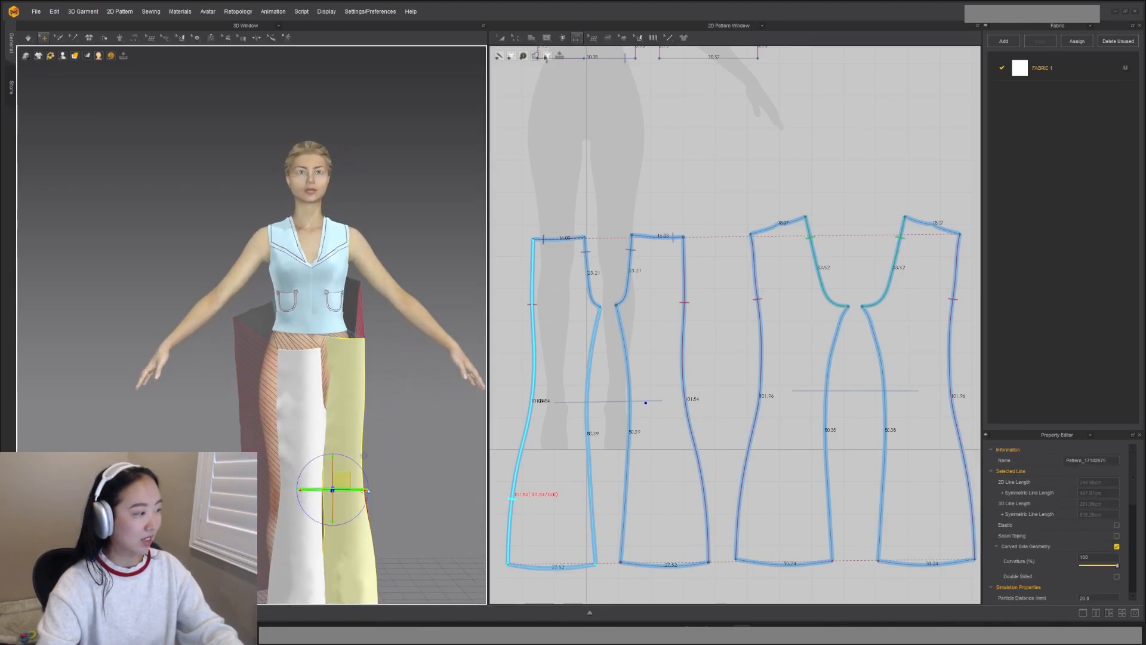
pyautogui.press('8')
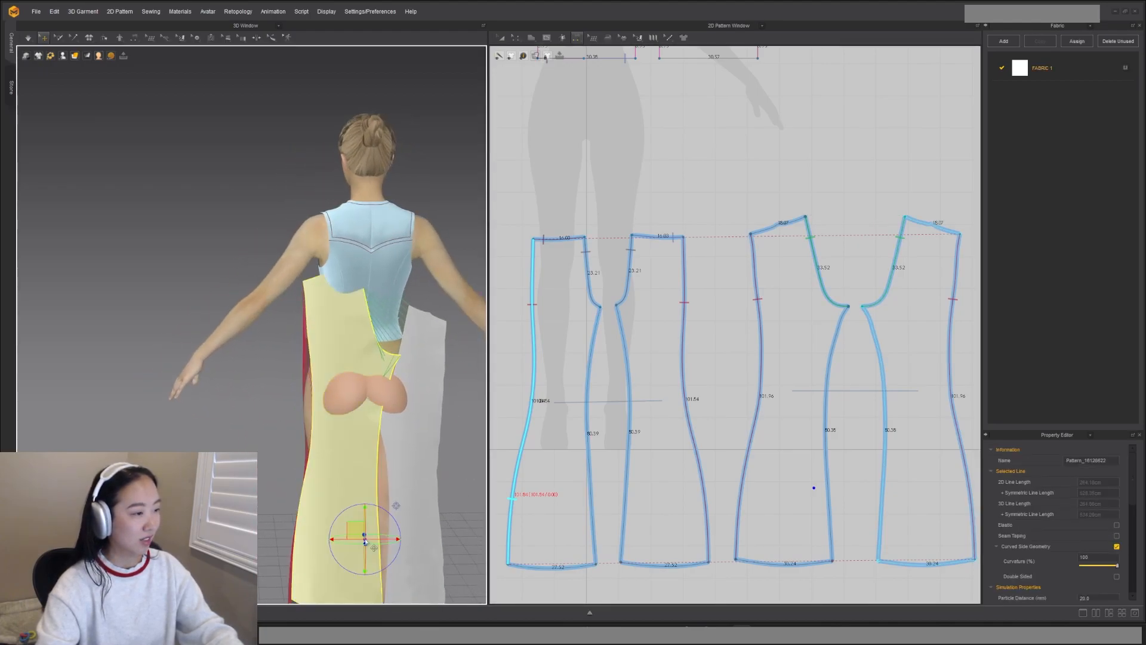
pyautogui.click(828, 371)
pyautogui.click(632, 366)
# Step: Arrange the front and back leg pieces around the avatar's legs, moving the back pieces lower to match the front
pyautogui.press('a')
pyautogui.press('2')
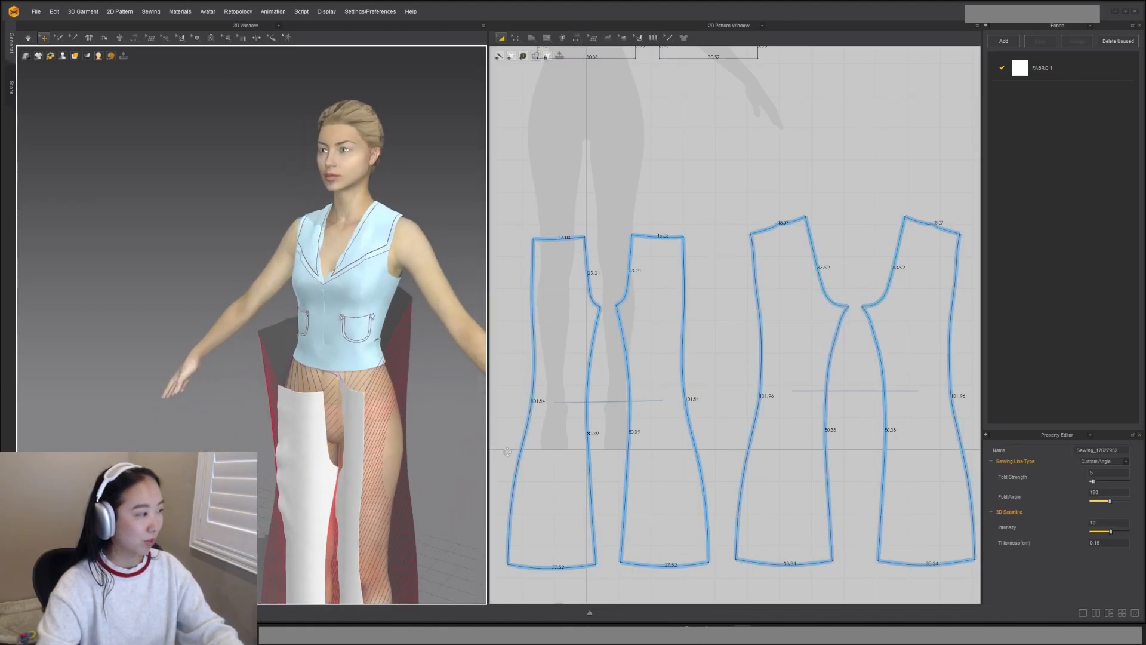
pyautogui.scroll(3, 324, 406)
pyautogui.click(324, 406)
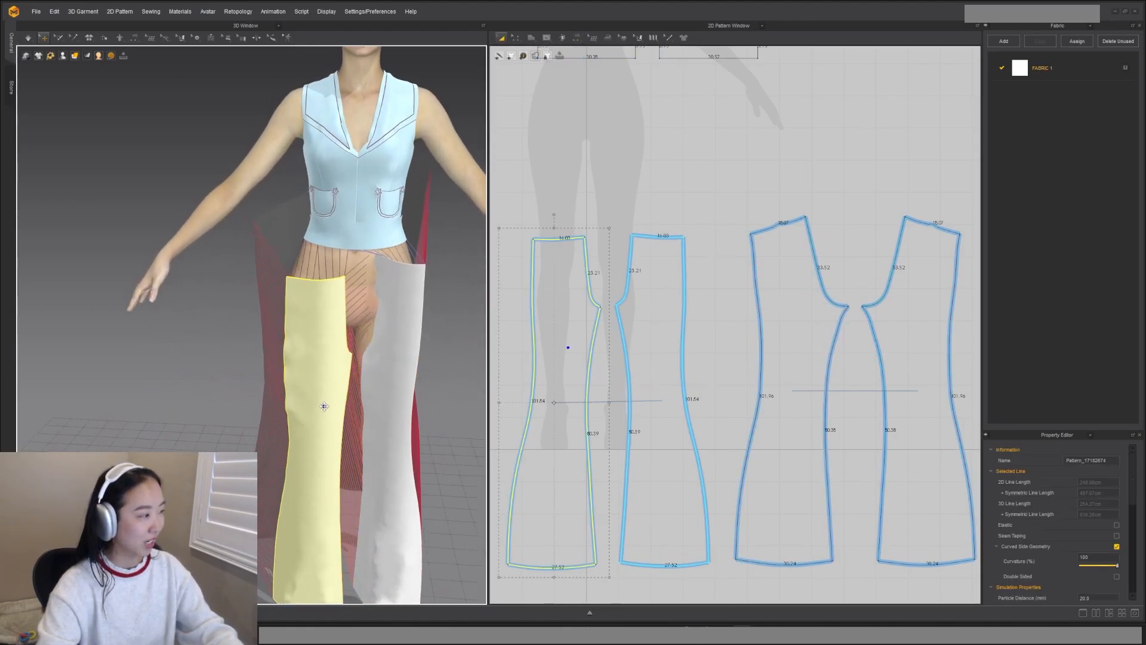
pyautogui.click(380, 411)
pyautogui.press('6')
pyautogui.press('8')
pyautogui.click(265, 510)
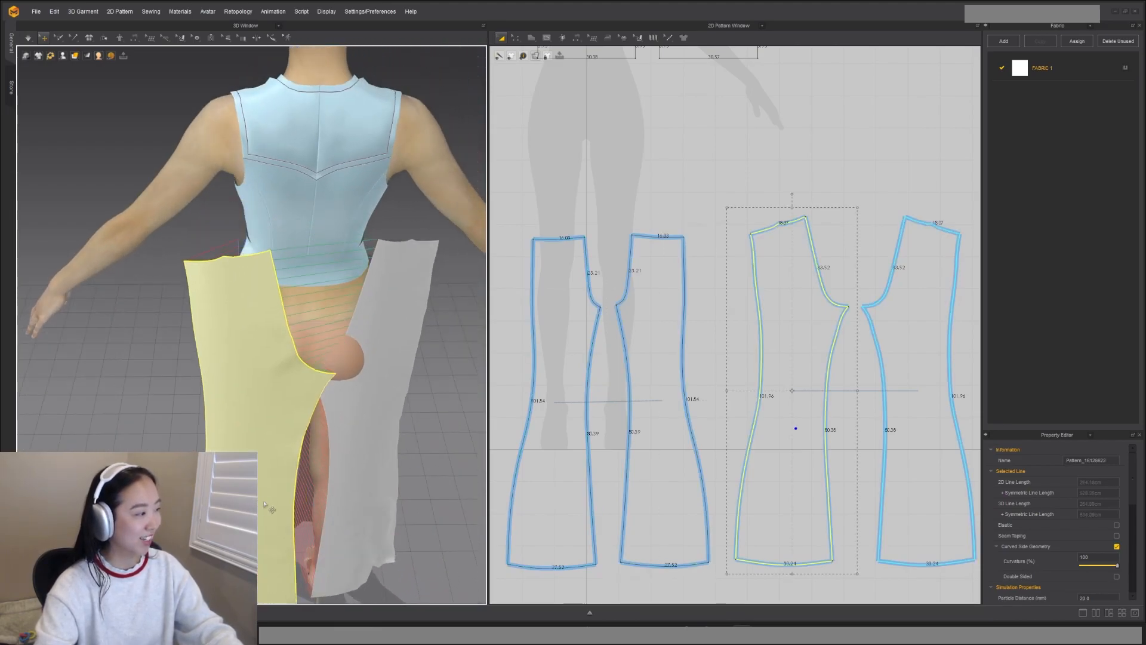
pyautogui.moveTo(361, 440); pyautogui.dragTo(349, 502)
pyautogui.moveTo(349, 501); pyautogui.dragTo(273, 421, button='right')
pyautogui.moveTo(271, 416); pyautogui.dragTo(248, 456)
pyautogui.scroll(-3, 361, 452)
pyautogui.moveTo(361, 453); pyautogui.dragTo(286, 455, button='right')
# Step: Strengthen all four leg pieces and simulate them so the trousers close around the avatar
pyautogui.keyDown('shift'); pyautogui.click(278, 453); pyautogui.keyUp('shift')
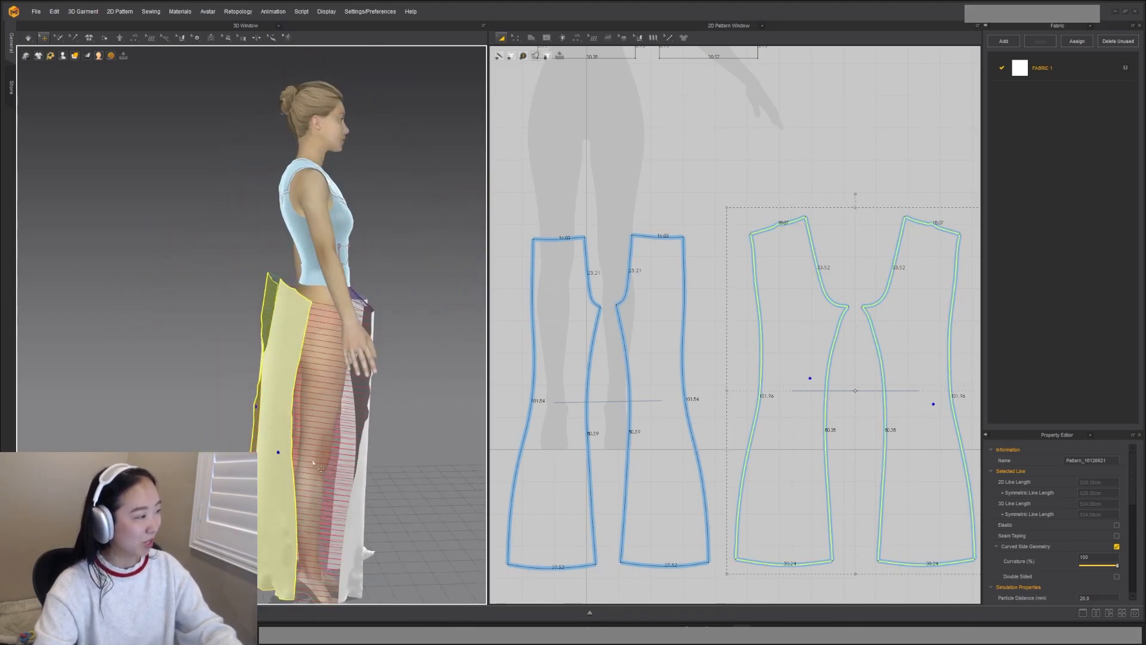
pyautogui.press('2')
pyautogui.keyDown('shift'); pyautogui.click(315, 507); pyautogui.keyUp('shift')
pyautogui.keyDown('shift'); pyautogui.click(380, 470); pyautogui.keyUp('shift')
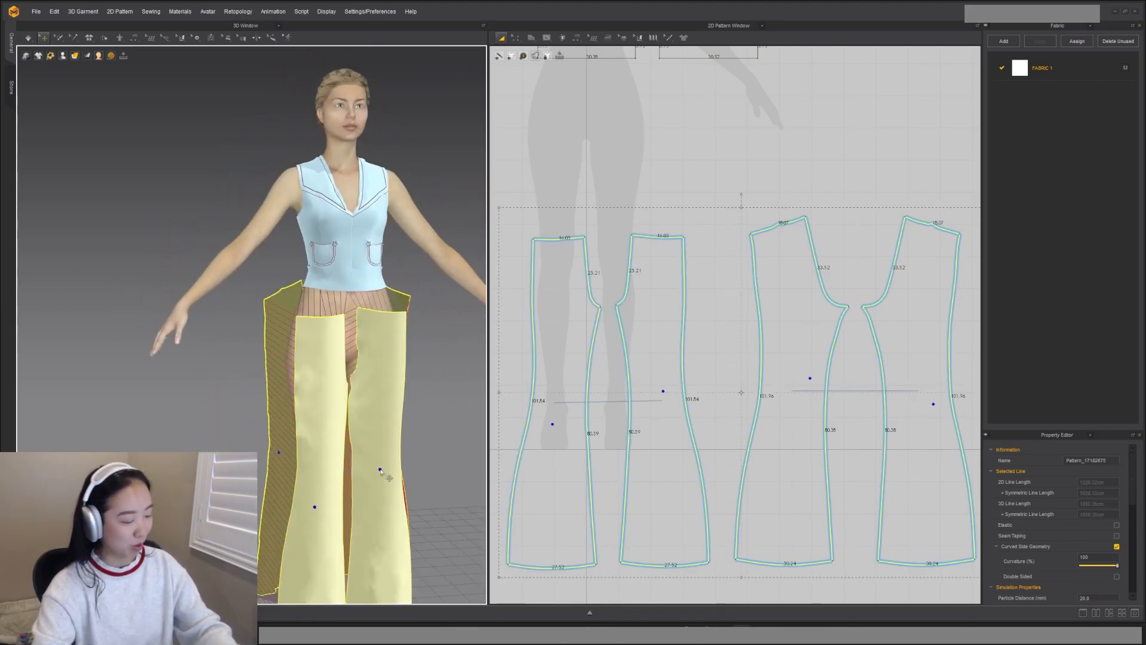
pyautogui.scroll(-3, 380, 470)
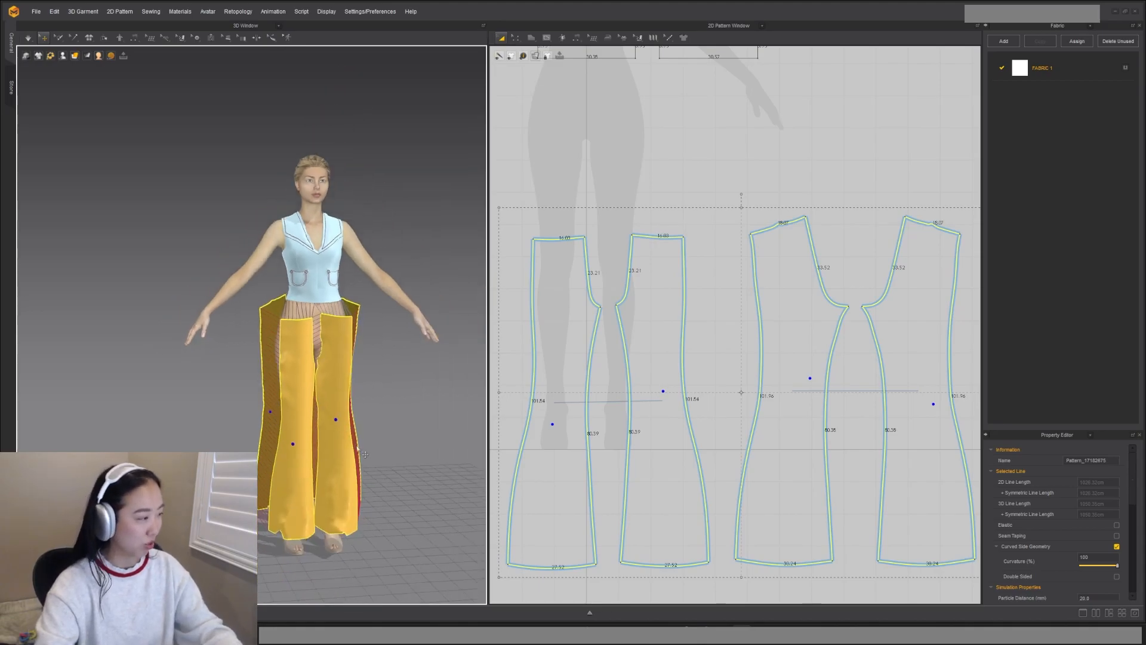
pyautogui.press('space')
pyautogui.click(393, 475)
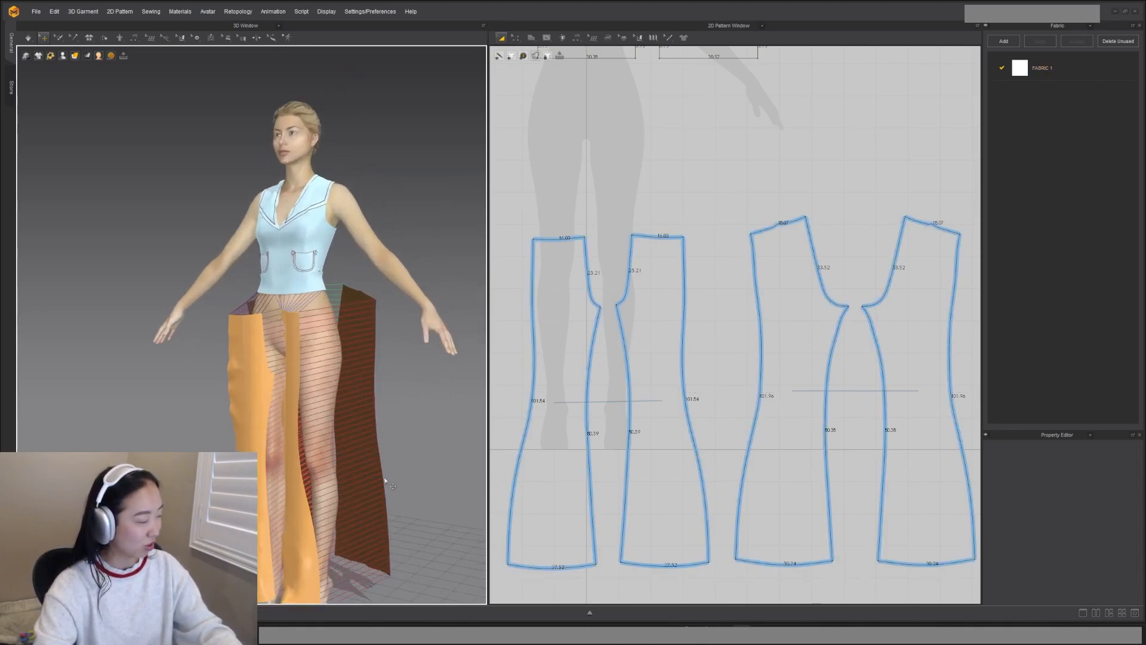
pyautogui.moveTo(320, 508); pyautogui.dragTo(339, 414, button='right')
pyautogui.moveTo(290, 496); pyautogui.dragTo(350, 422, button='right')
# Step: Remove the strengthening from all four leg pieces
pyautogui.click(324, 410)
pyautogui.keyDown('shift'); pyautogui.click(276, 416); pyautogui.keyUp('shift')
pyautogui.moveTo(263, 452); pyautogui.dragTo(360, 452, button='right')
pyautogui.keyDown('shift'); pyautogui.click(359, 450); pyautogui.keyUp('shift')
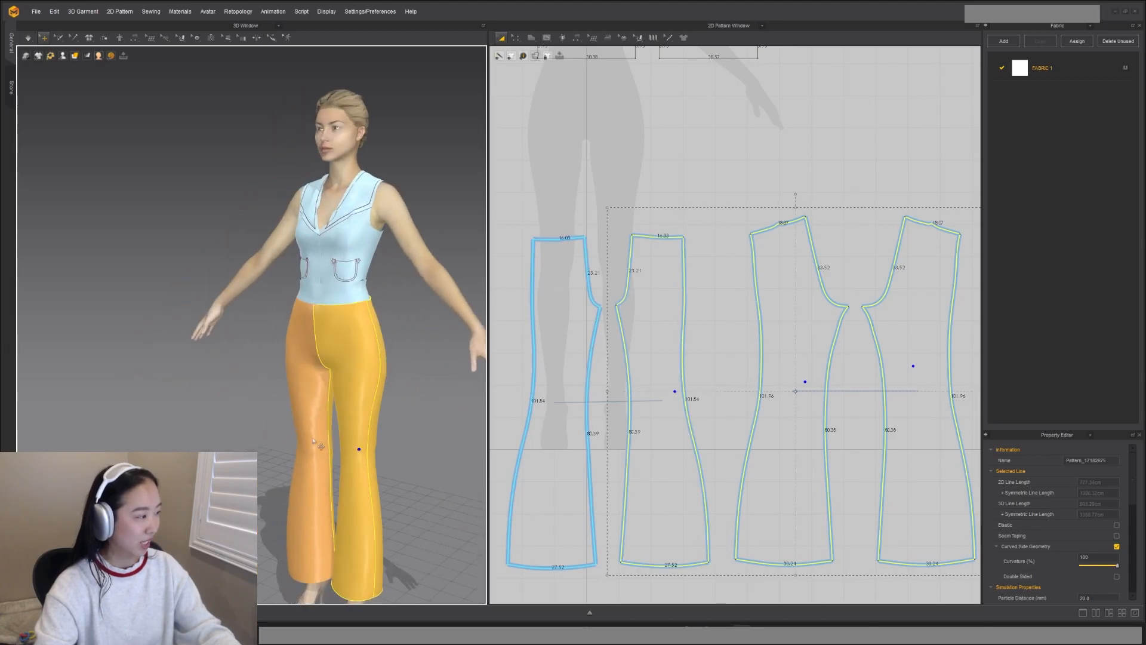
pyautogui.keyDown('shift'); pyautogui.click(312, 438); pyautogui.keyUp('shift')
pyautogui.hotkey('ctrl', 'h')
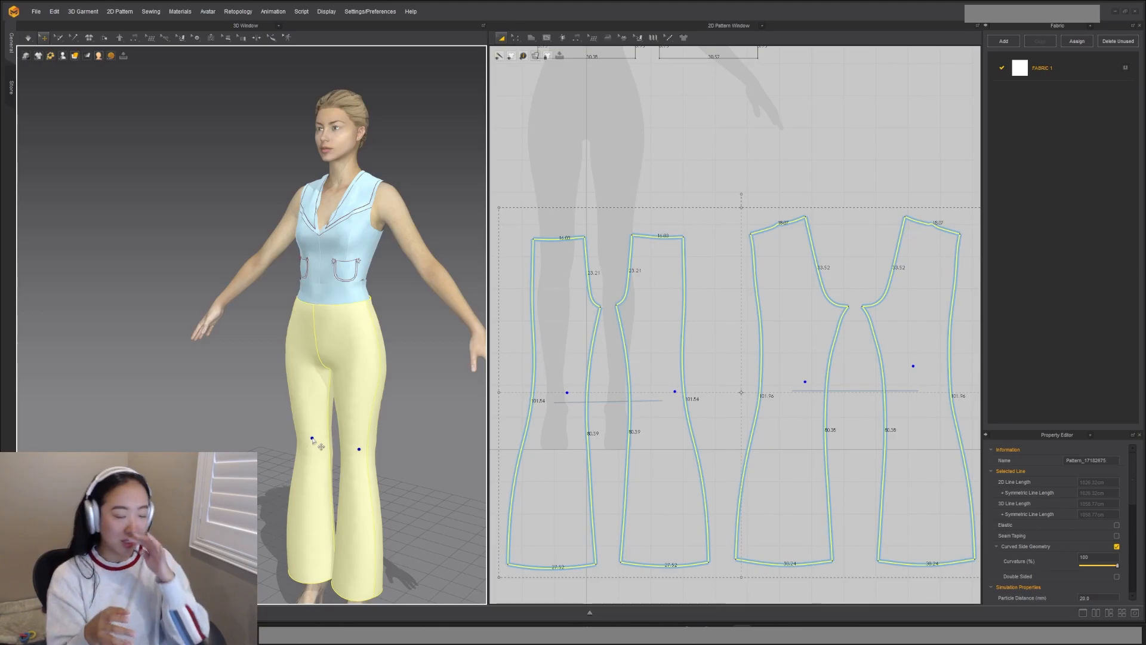
# Step: Simulate the unstrengthened trousers so the fabric settles on the avatar, and check the fit from the front
pyautogui.click(428, 398)
pyautogui.press('space')
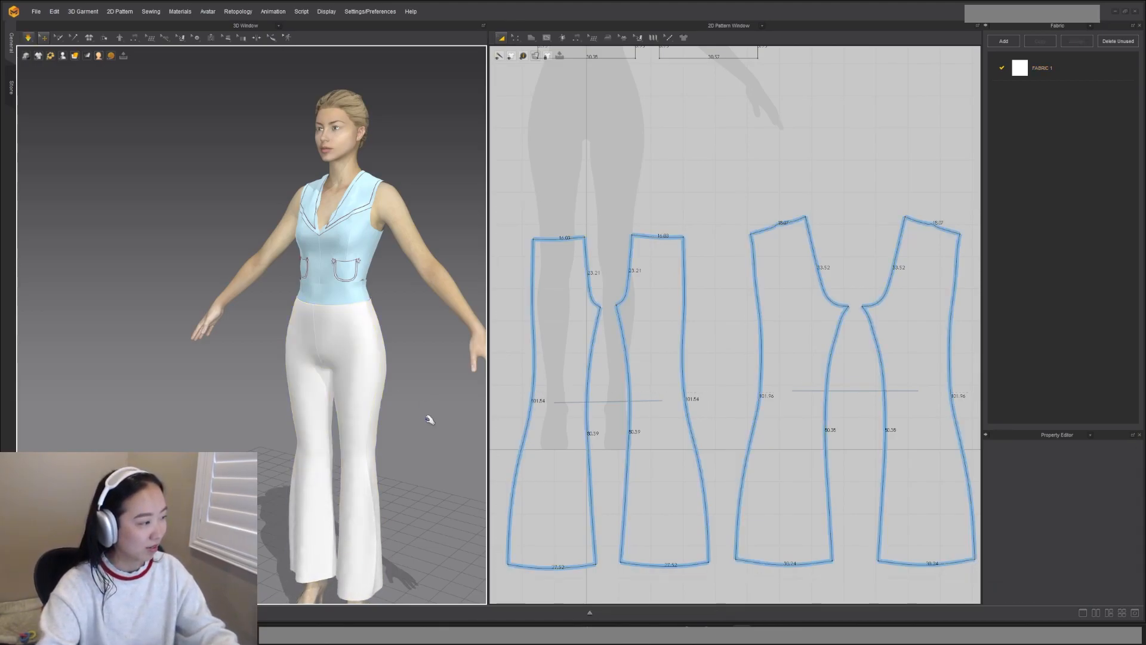
pyautogui.moveTo(349, 440); pyautogui.dragTo(393, 418, button='right')
pyautogui.press('space')
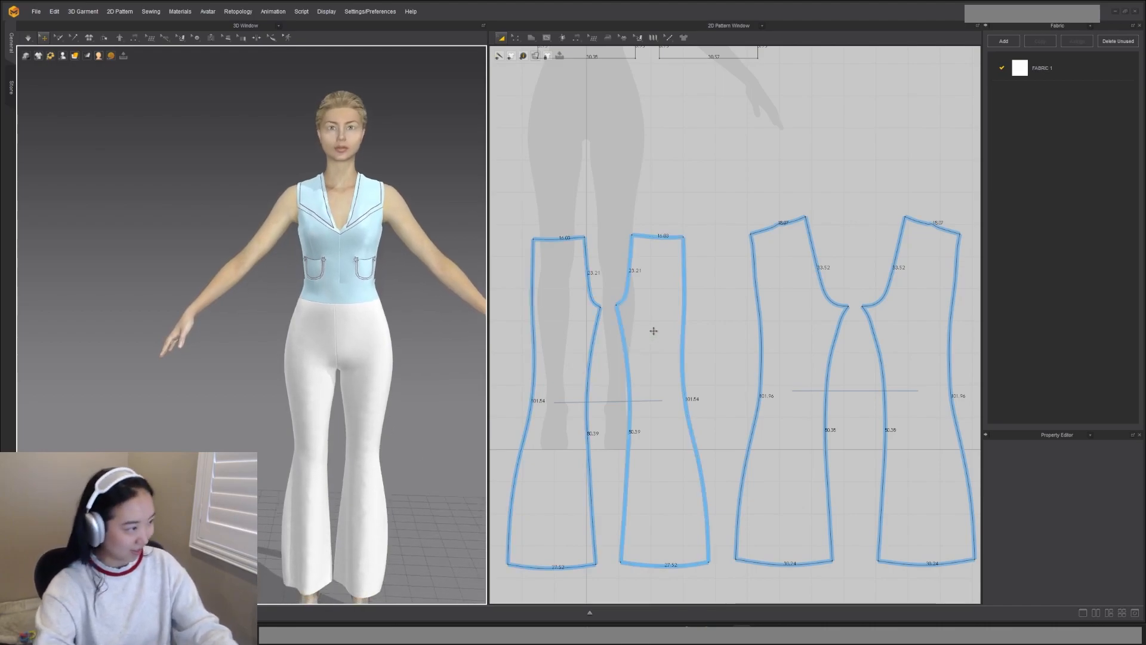
pyautogui.moveTo(310, 471)
pyautogui.mouseDown(button='right')
pyautogui.moveTo(350, 467)
pyautogui.moveTo(315, 470)
pyautogui.mouseUp(button='right')
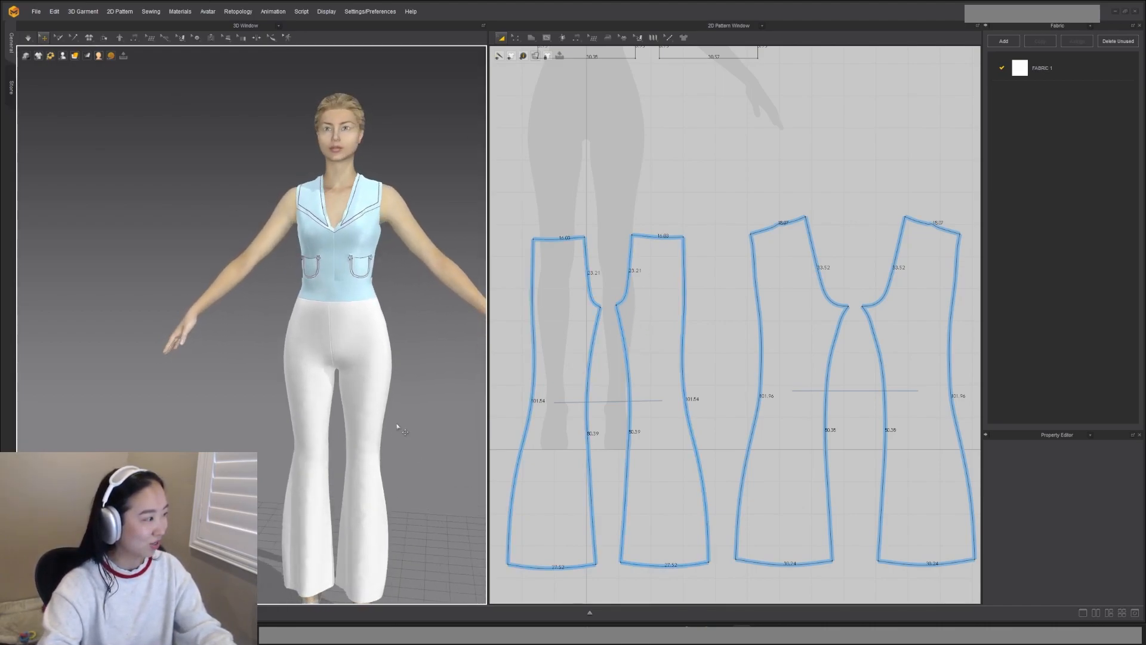
pyautogui.moveTo(392, 430); pyautogui.dragTo(350, 423, button='right')
# Step: Widen the front waistband piece symmetrically to about 32 cm
pyautogui.scroll(4, 349, 422)
pyautogui.press('b')
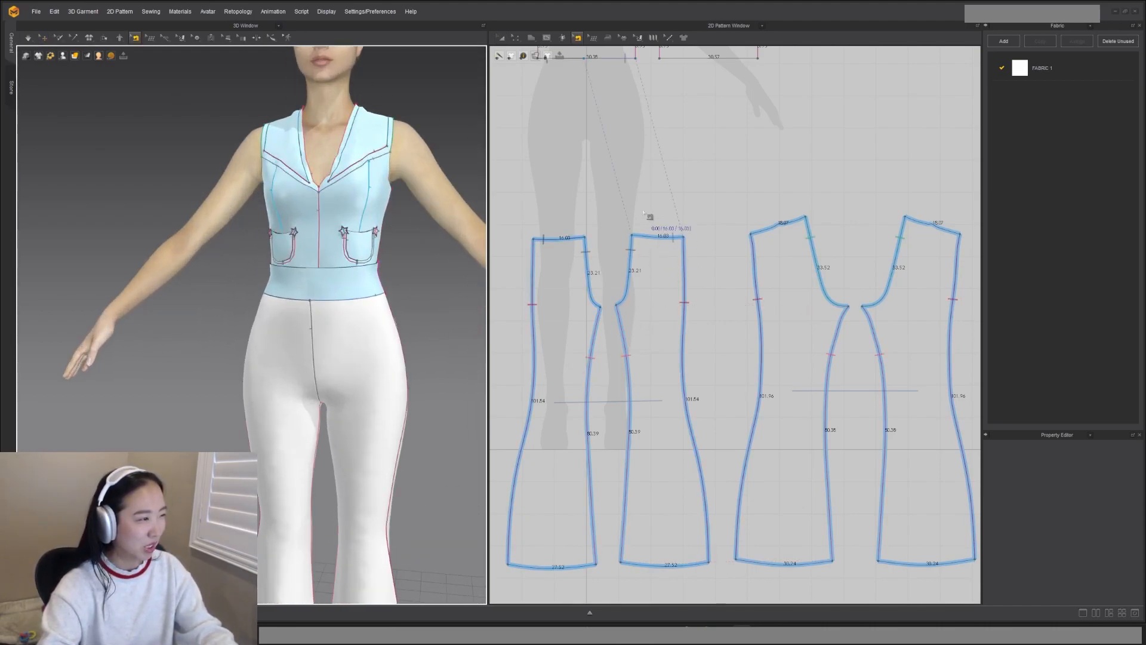
pyautogui.scroll(-1, 625, 160)
pyautogui.moveTo(598, 91); pyautogui.dragTo(640, 283, button='middle')
pyautogui.scroll(5, 641, 285)
pyautogui.scroll(-2, 645, 290)
pyautogui.press('a')
pyautogui.click(622, 268)
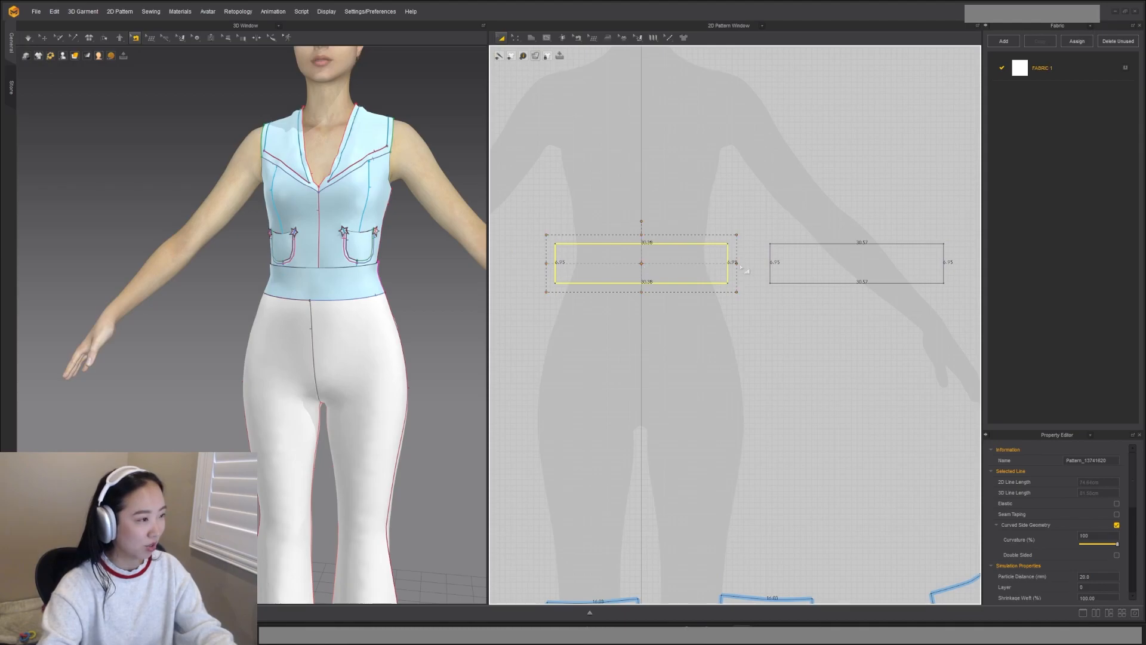
pyautogui.moveTo(747, 262); pyautogui.dragTo(748, 263)
# Step: Adjust the two leg seams on the front waistband's lower edge so their inner ends meet at the centre
pyautogui.press('n')
pyautogui.scroll(2, 647, 284)
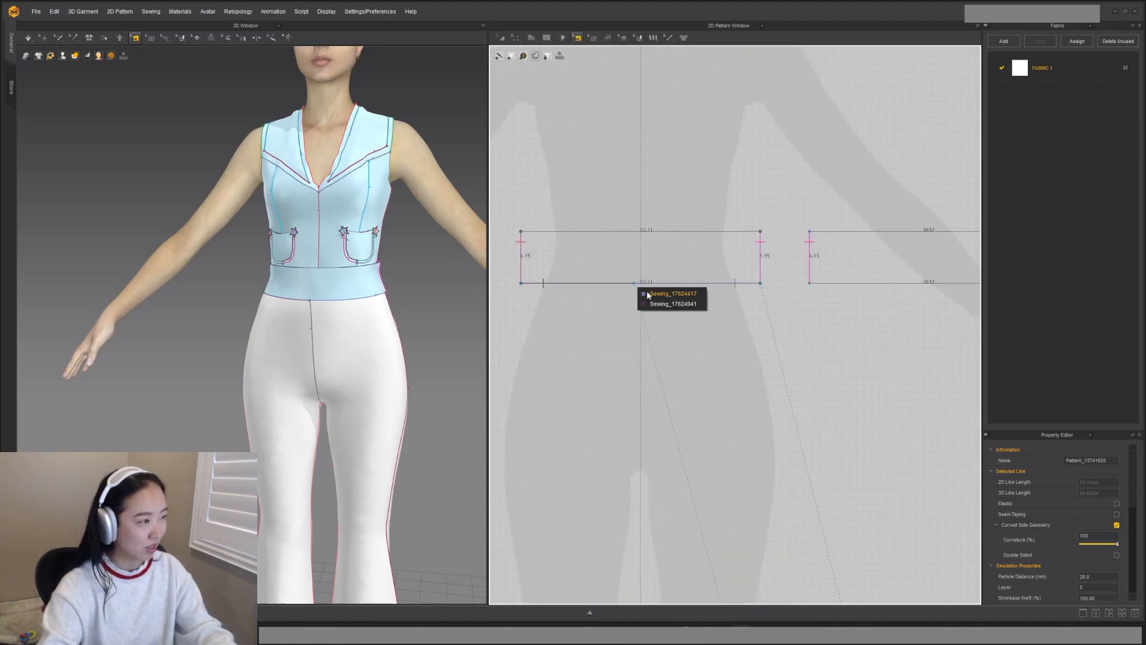
pyautogui.click(648, 295)
pyautogui.scroll(2, 635, 288)
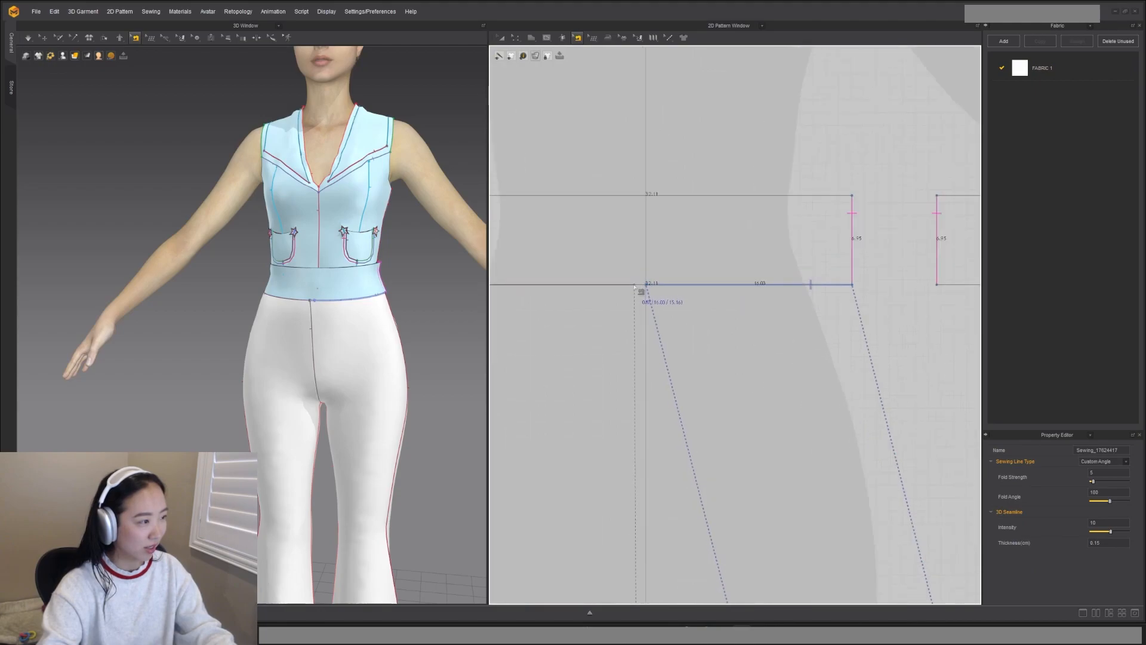
pyautogui.click(648, 287)
pyautogui.scroll(-3, 699, 294)
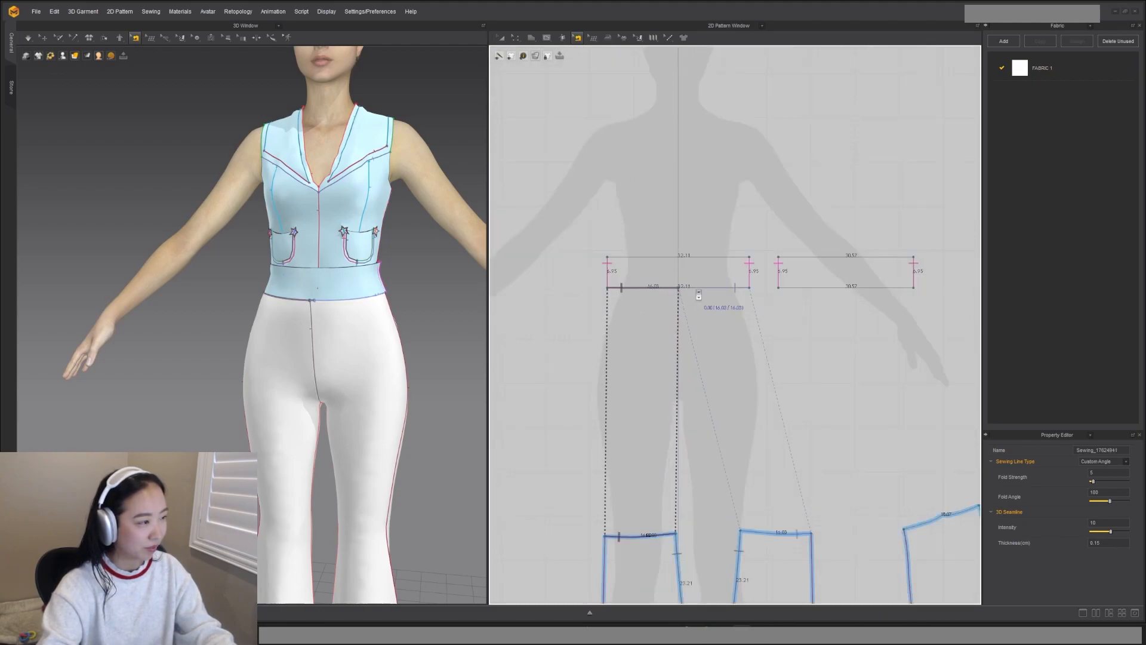
# Step: Simulate the trousers again, tugging the front leg fabric near the crotch seam into place below the waistband
pyautogui.press('q')
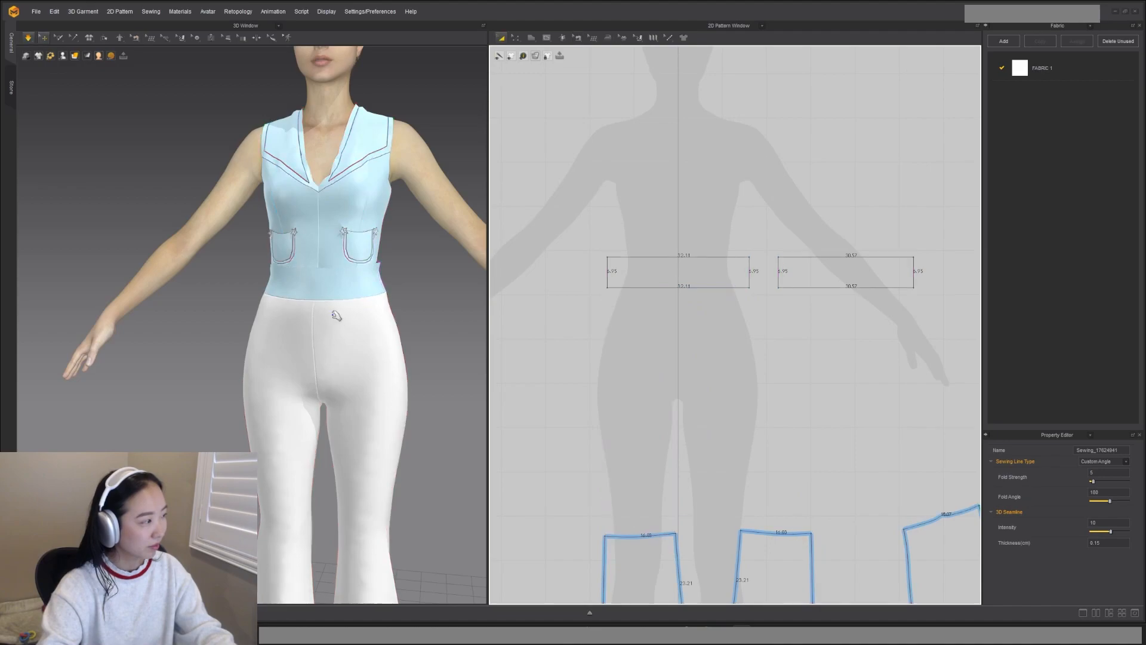
pyautogui.click(342, 357)
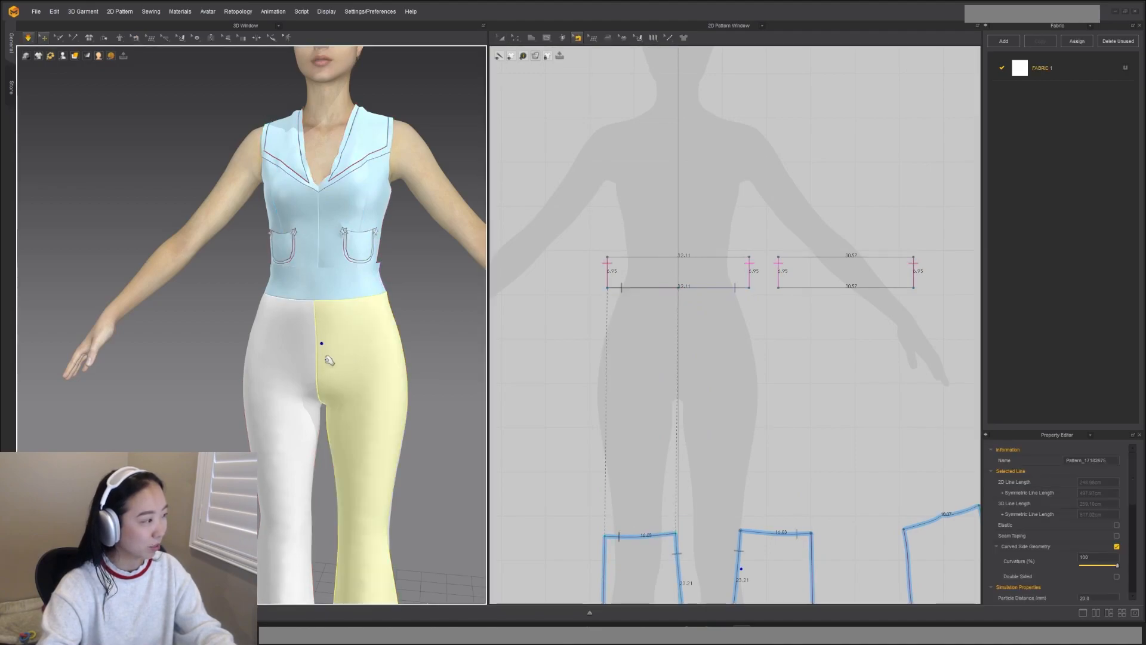
pyautogui.moveTo(343, 340); pyautogui.dragTo(346, 344)
pyautogui.press('space')
pyautogui.scroll(-3, 358, 412)
pyautogui.moveTo(358, 412)
pyautogui.mouseDown(button='right')
pyautogui.moveTo(397, 417)
pyautogui.moveTo(331, 417)
pyautogui.moveTo(343, 422)
pyautogui.mouseUp(button='right')
pyautogui.click(47, 40)
# Step: Lengthen all four leg pieces by lowering their hem edges until the side seams are about 109 cm long
pyautogui.scroll(-3, 356, 401)
pyautogui.moveTo(670, 420); pyautogui.dragTo(617, 67, button='middle')
pyautogui.scroll(-6, 760, 396)
pyautogui.press('z')
pyautogui.moveTo(783, 501); pyautogui.dragTo(745, 445, button='middle')
pyautogui.click(733, 428)
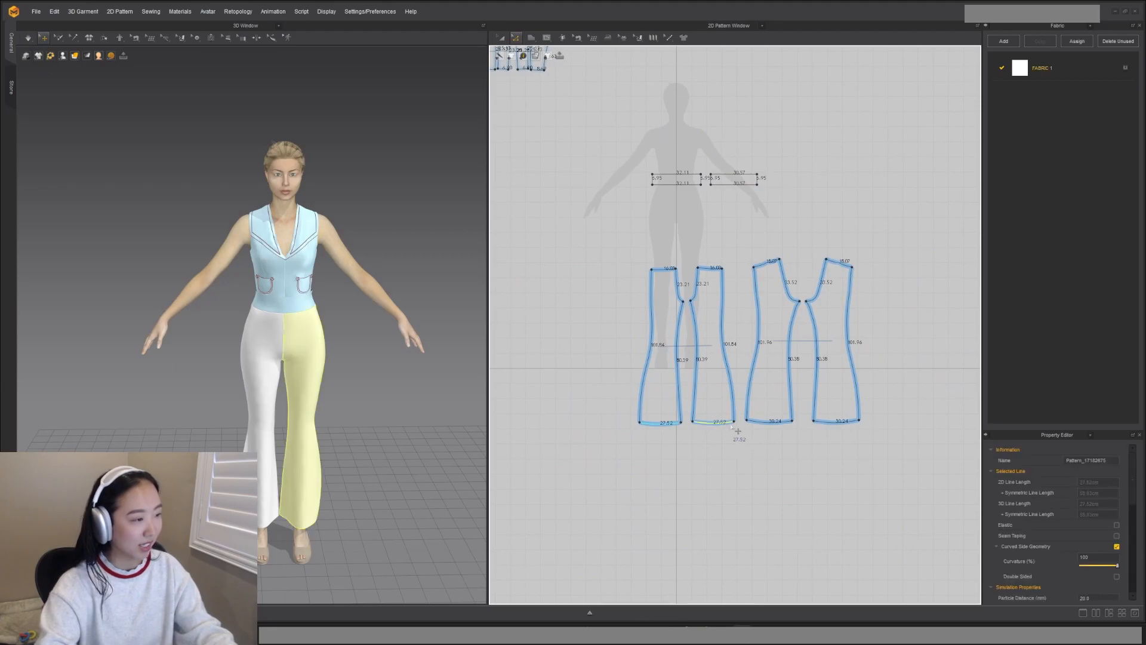
pyautogui.moveTo(350, 532); pyautogui.dragTo(313, 494, button='right')
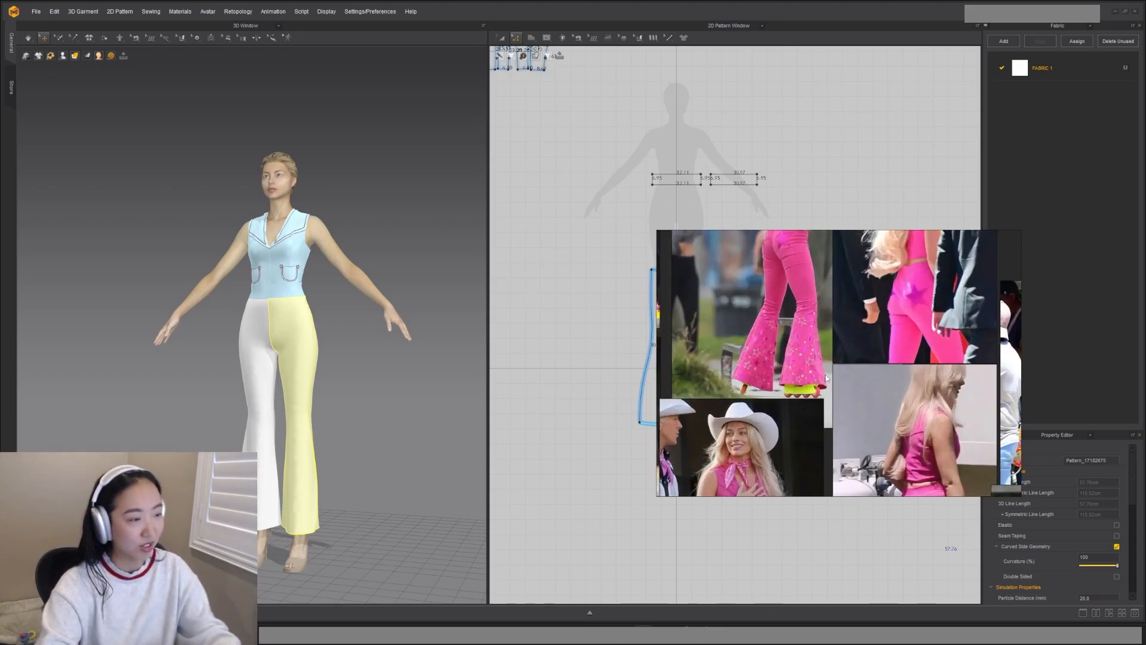
pyautogui.moveTo(712, 429); pyautogui.dragTo(712, 440)
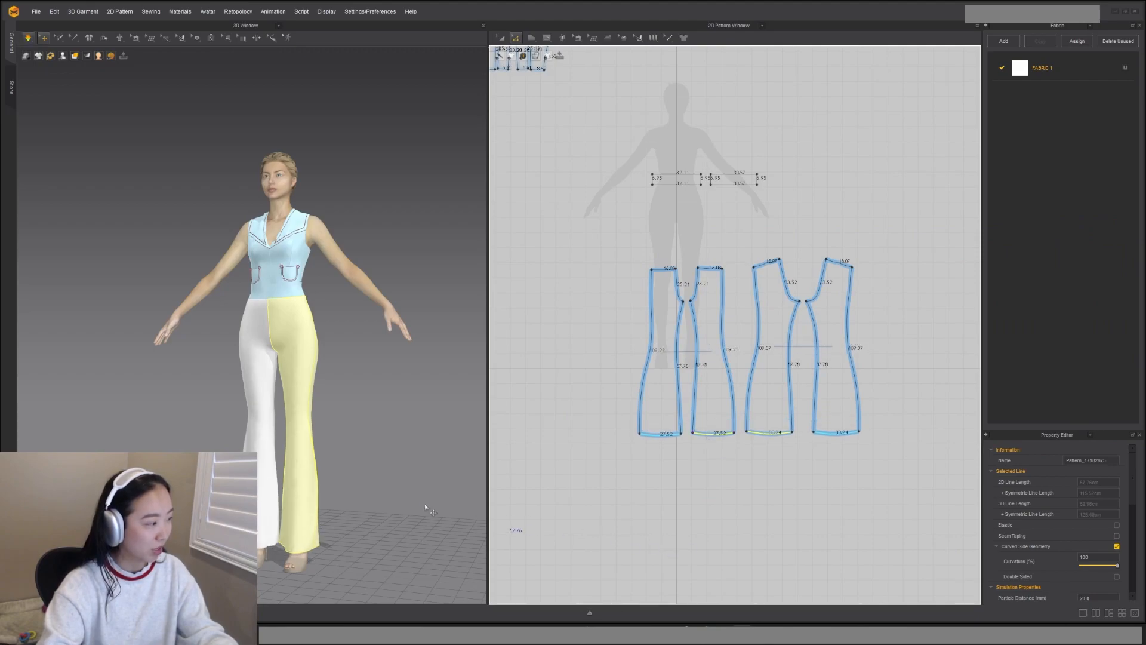
# Step: Lengthen all four leg pieces to side seams of about 117 cm and simulate the trousers
pyautogui.moveTo(725, 440); pyautogui.dragTo(725, 452)
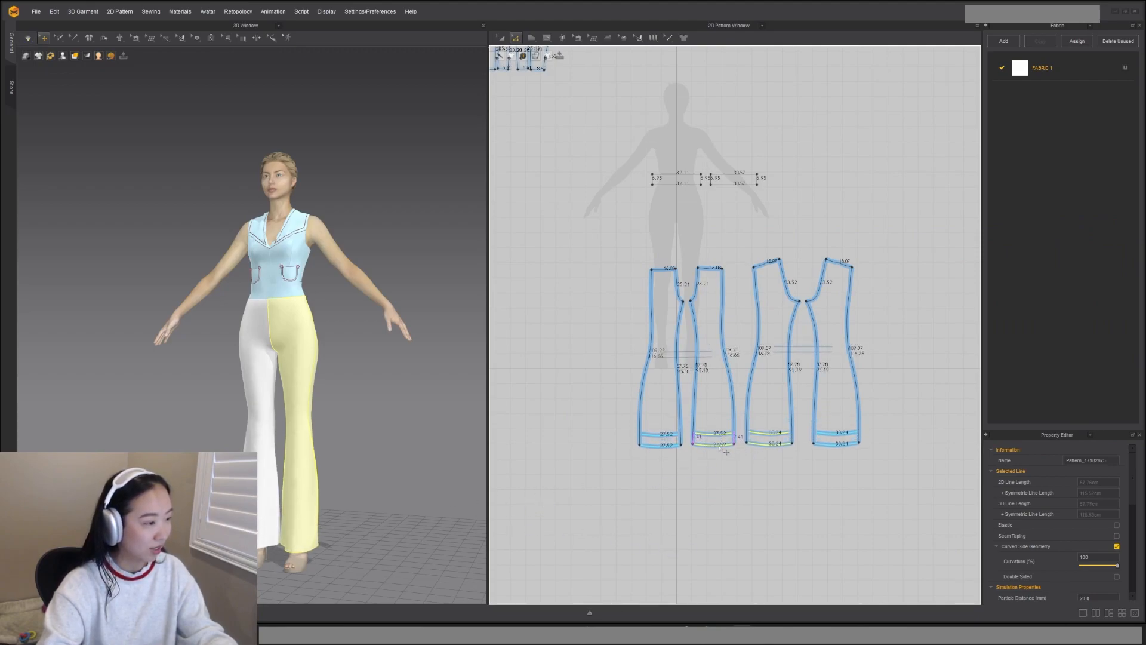
pyautogui.moveTo(322, 564); pyautogui.dragTo(424, 581, button='right')
pyautogui.moveTo(336, 554); pyautogui.dragTo(372, 540)
pyautogui.press('space')
# Step: Raise the hems of all four leg pieces until the front side seams are about 113.4 cm, and simulate again
pyautogui.click(716, 445)
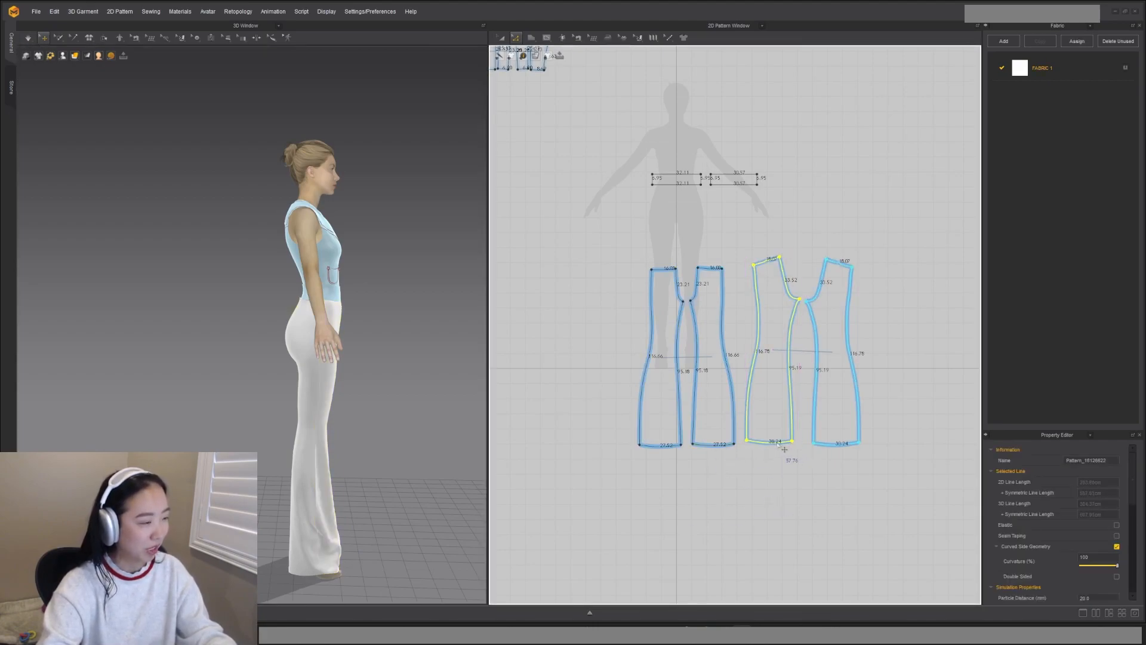
pyautogui.click(722, 455)
pyautogui.click(715, 450)
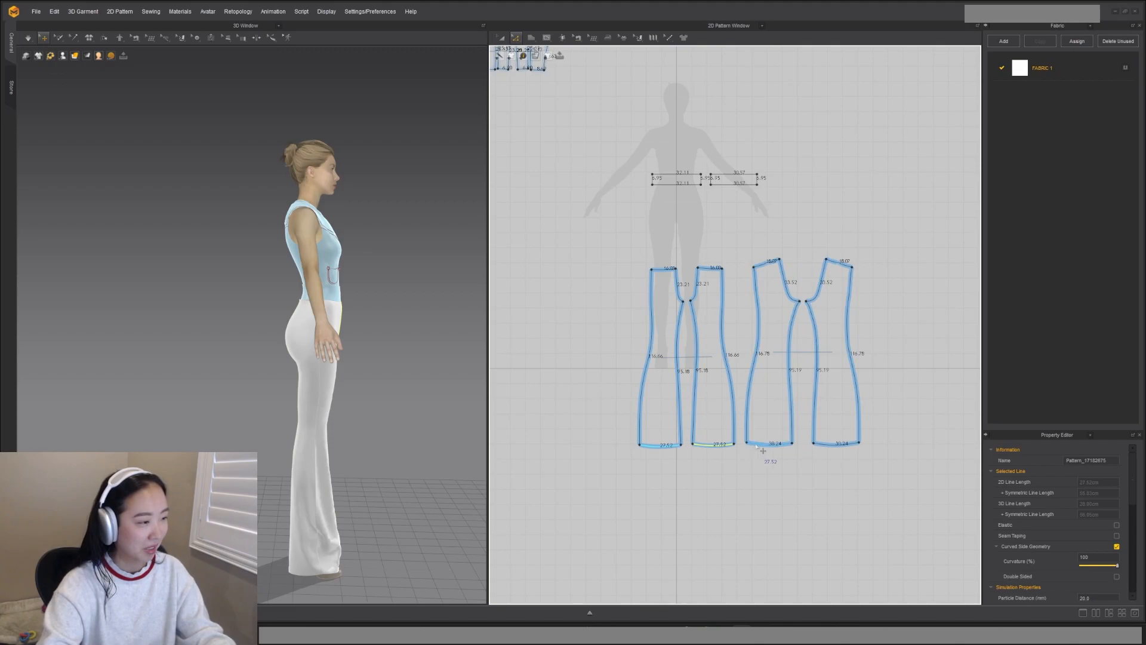
pyautogui.moveTo(757, 445); pyautogui.dragTo(760, 439)
pyautogui.press('space')
pyautogui.moveTo(416, 521); pyautogui.dragTo(315, 525, button='right')
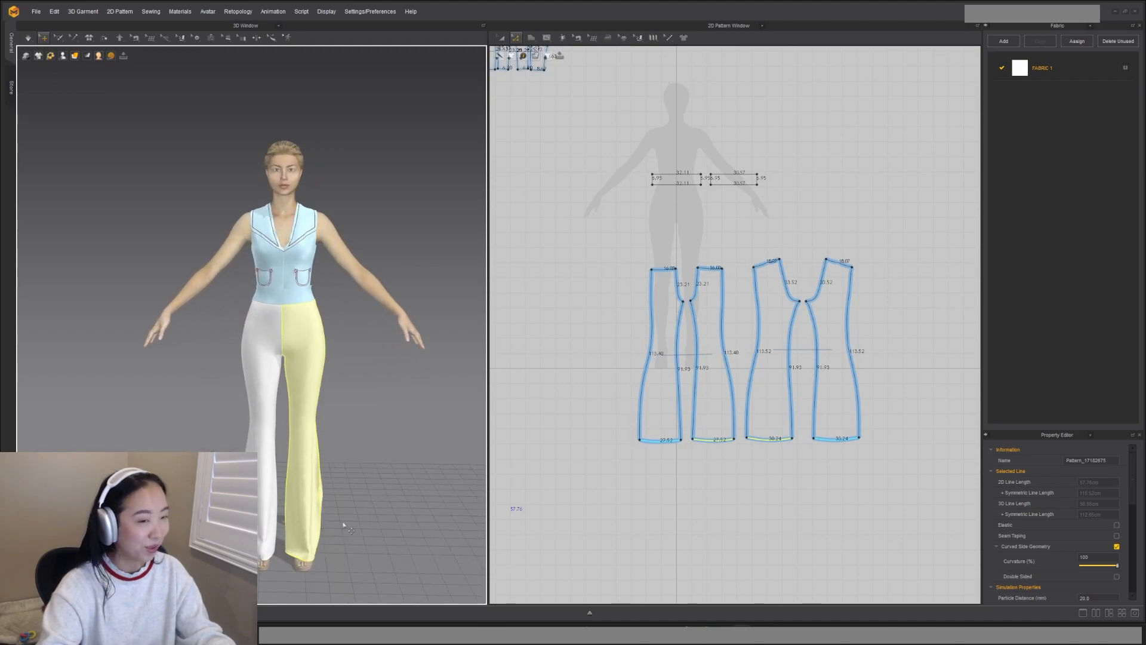
# Step: Examine the fabric strain on the front of the trousers with the strain map, and switch the map off again
pyautogui.click(87, 56)
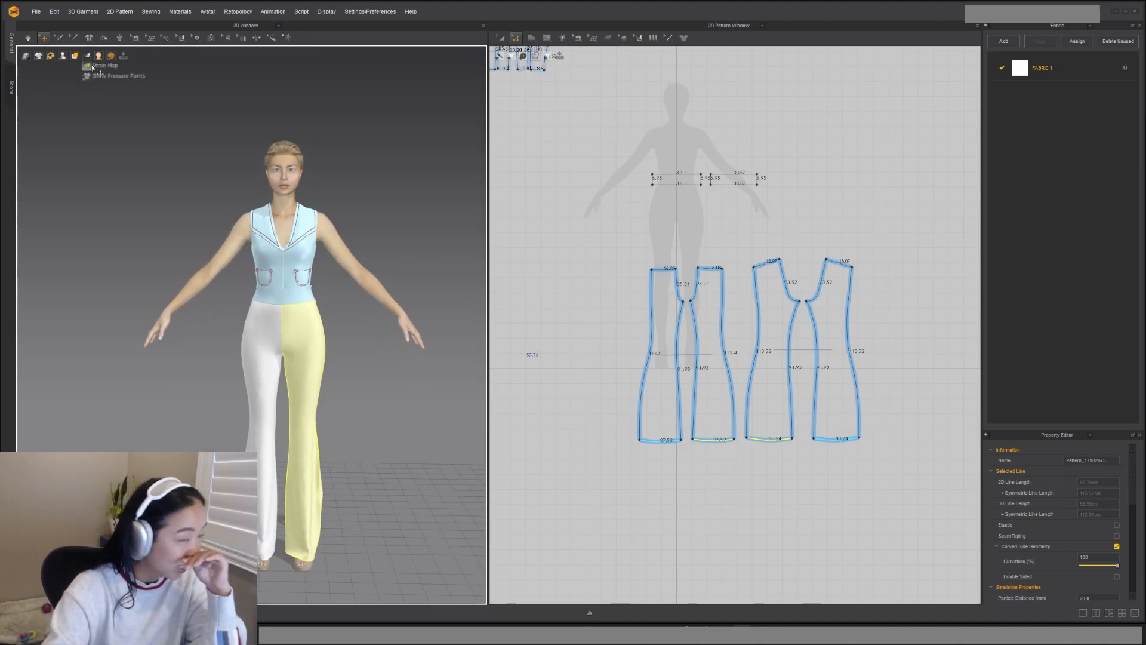
pyautogui.click(95, 67)
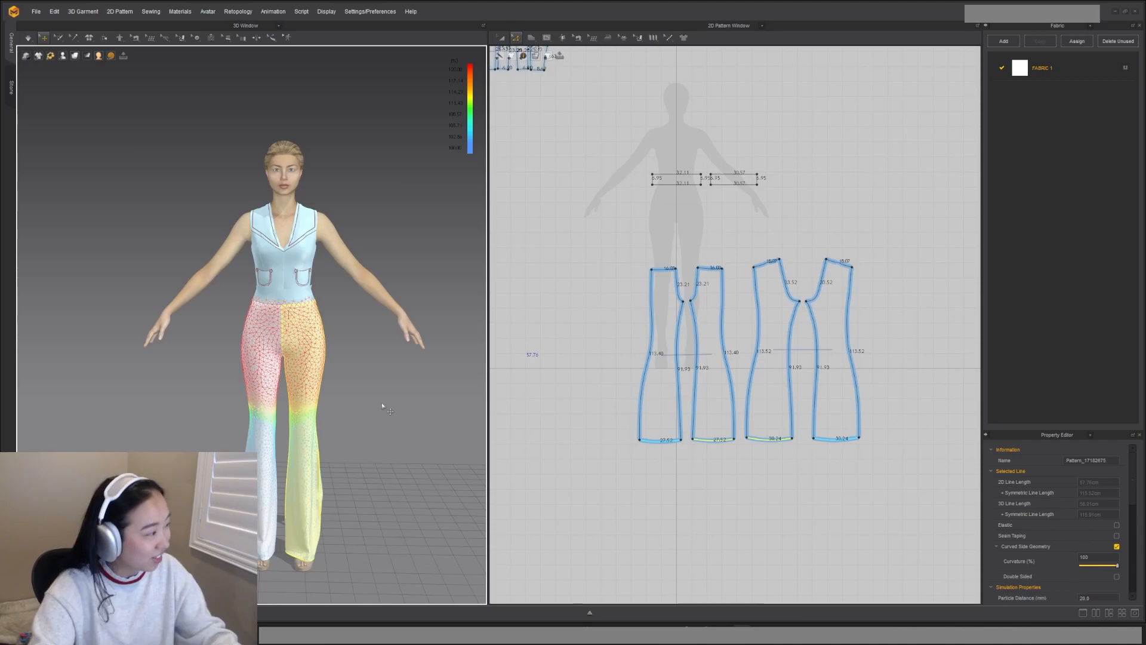
pyautogui.scroll(3, 416, 458)
pyautogui.moveTo(416, 457); pyautogui.dragTo(95, 97, button='right')
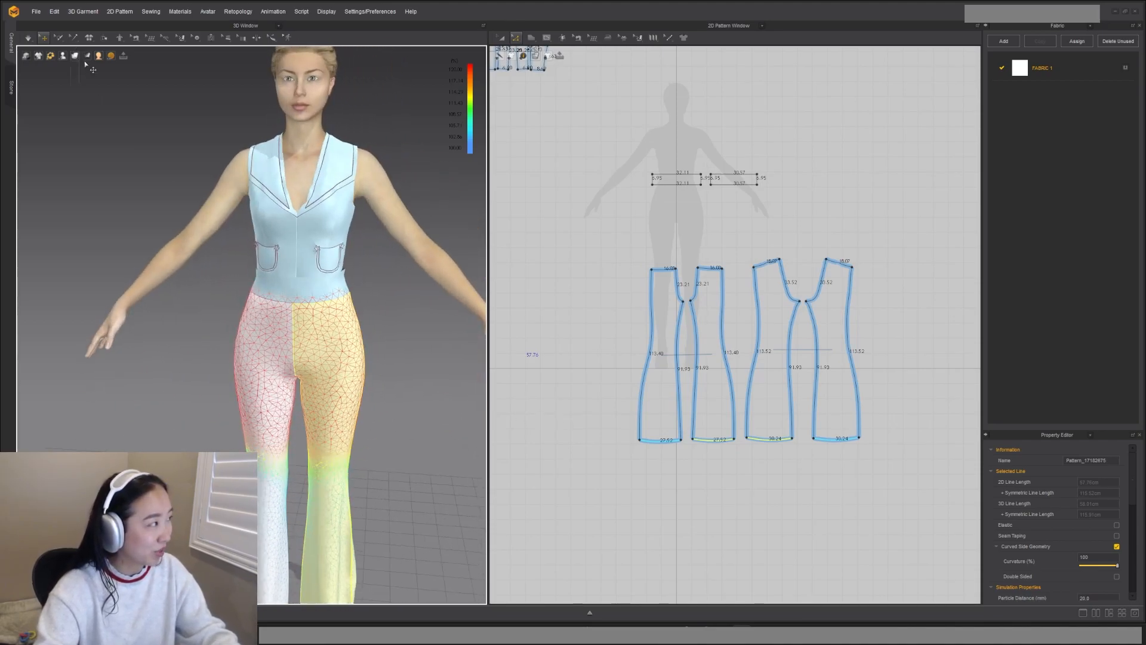
pyautogui.click(87, 60)
pyautogui.click(98, 70)
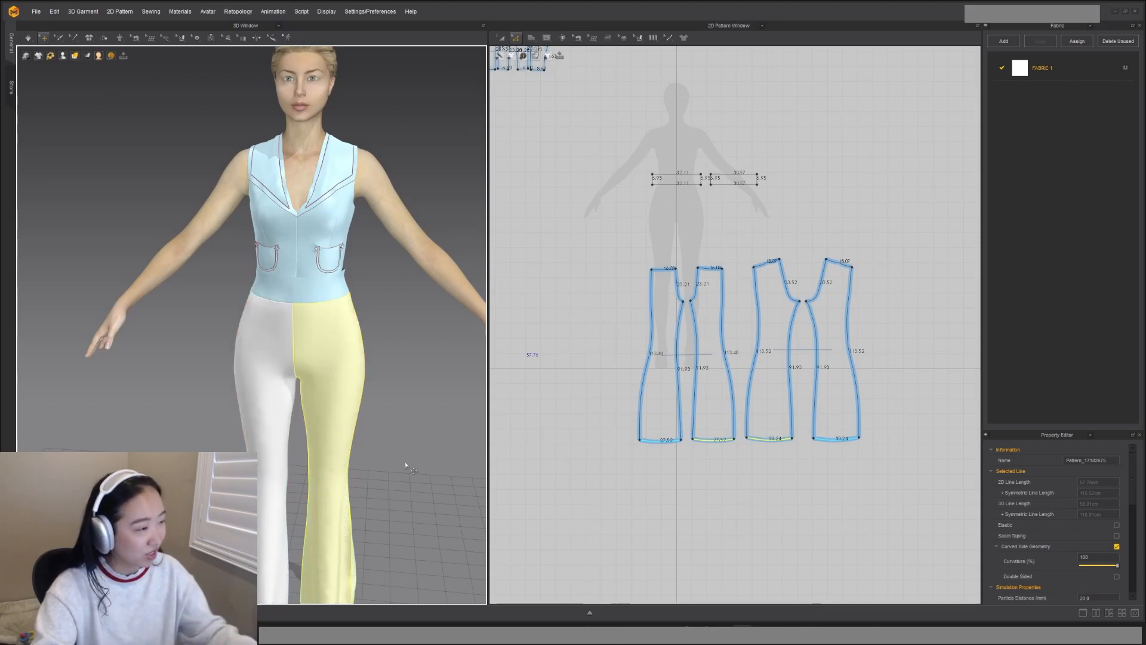
# Step: Move the outer side seams of all four leg pieces outward, widening the front waist edges to about 18.5 cm and the back ones to 20.3 cm
pyautogui.scroll(2, 727, 322)
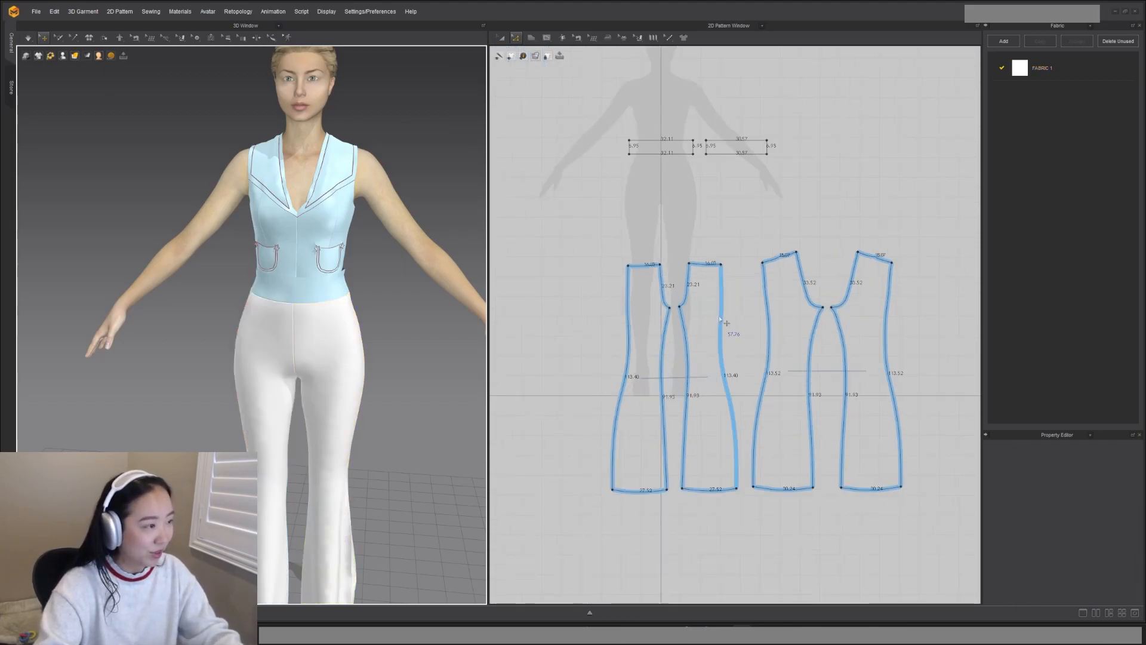
pyautogui.click(721, 319)
pyautogui.moveTo(727, 323); pyautogui.dragTo(761, 299)
pyautogui.click(767, 297)
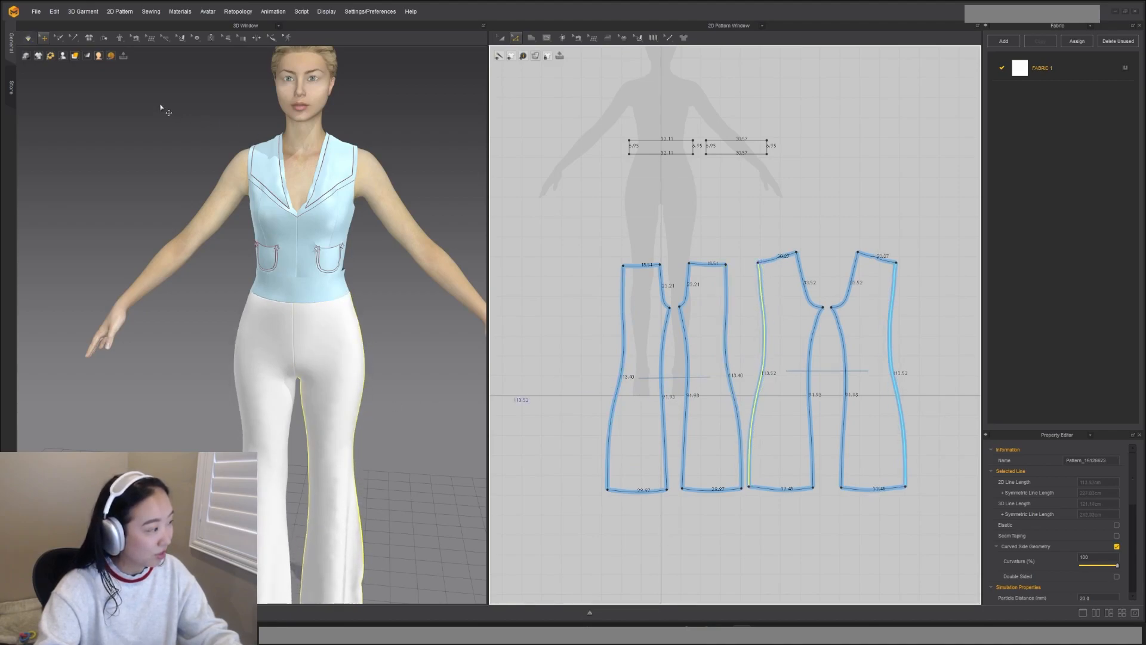
# Step: Show the strain map again and examine the trousers from behind
pyautogui.click(88, 56)
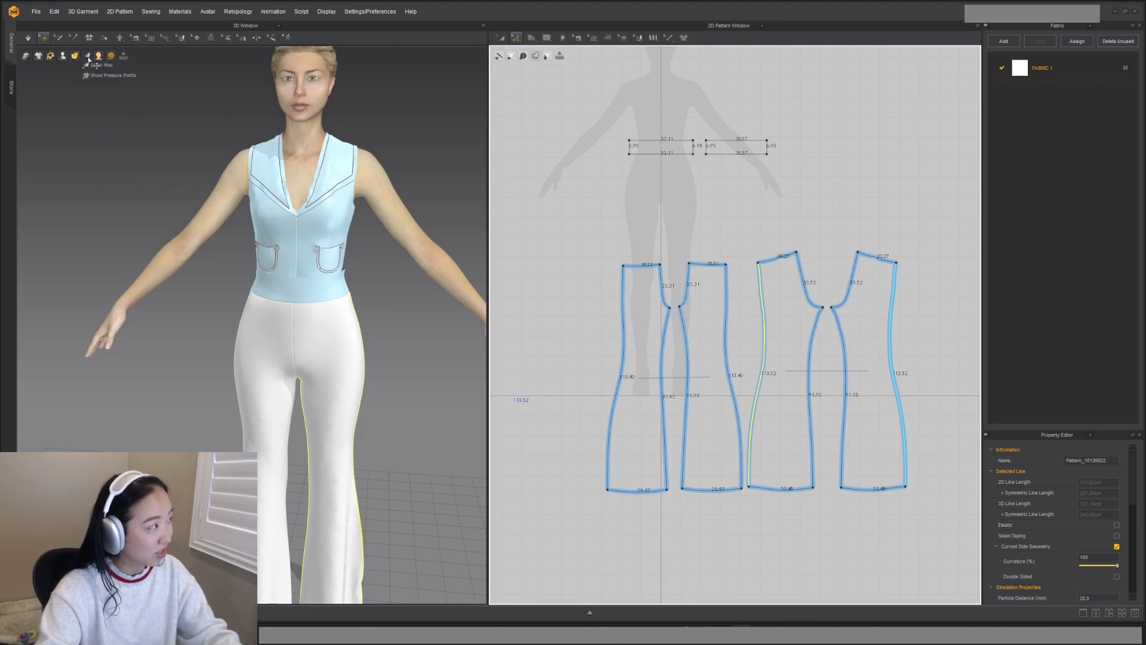
pyautogui.click(102, 65)
pyautogui.moveTo(251, 358); pyautogui.dragTo(497, 458, button='right')
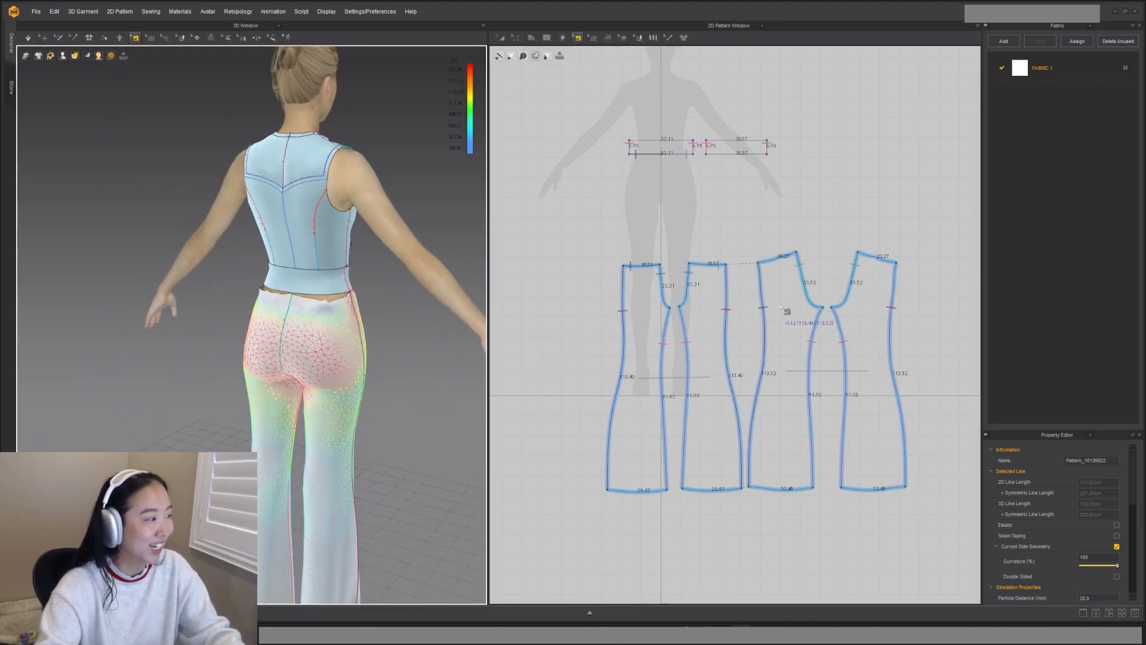
# Step: Sew the waist edge of the left back leg piece to the lower edge of the back waistband
pyautogui.press('n')
pyautogui.moveTo(797, 282); pyautogui.dragTo(782, 356, button='right')
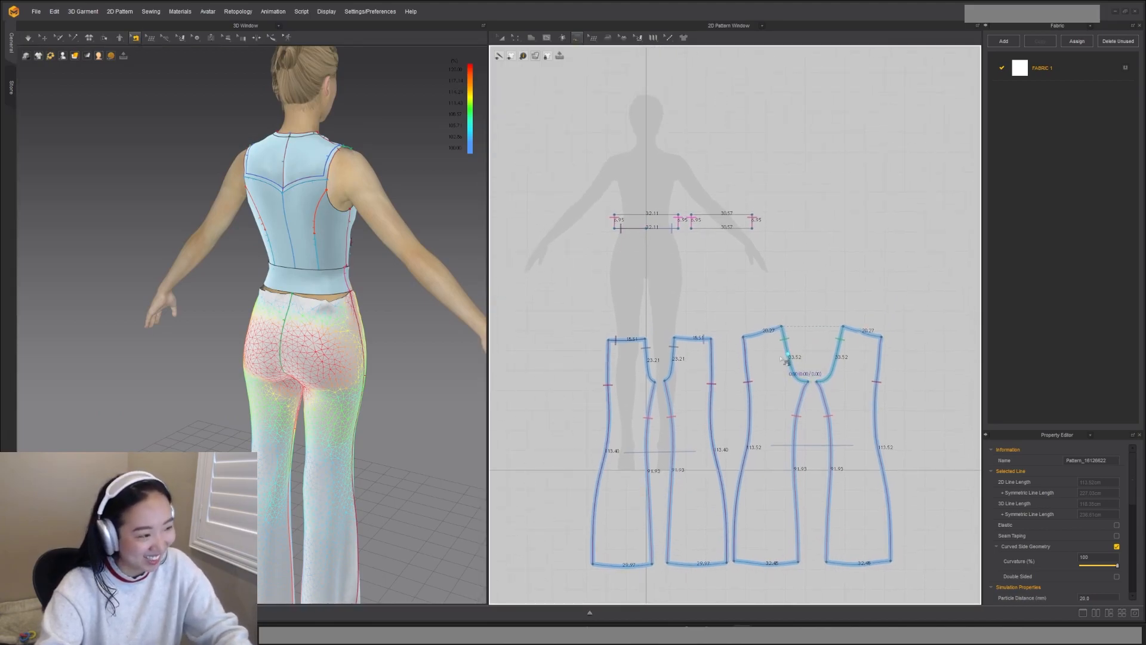
pyautogui.scroll(2, 783, 328)
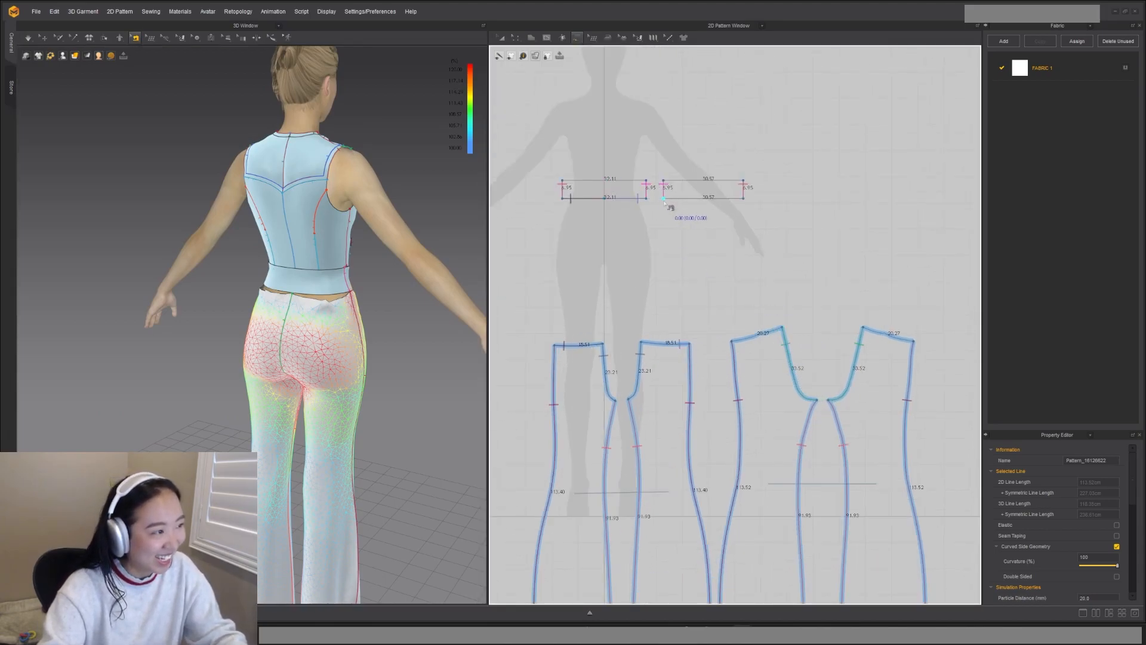
pyautogui.click(731, 341)
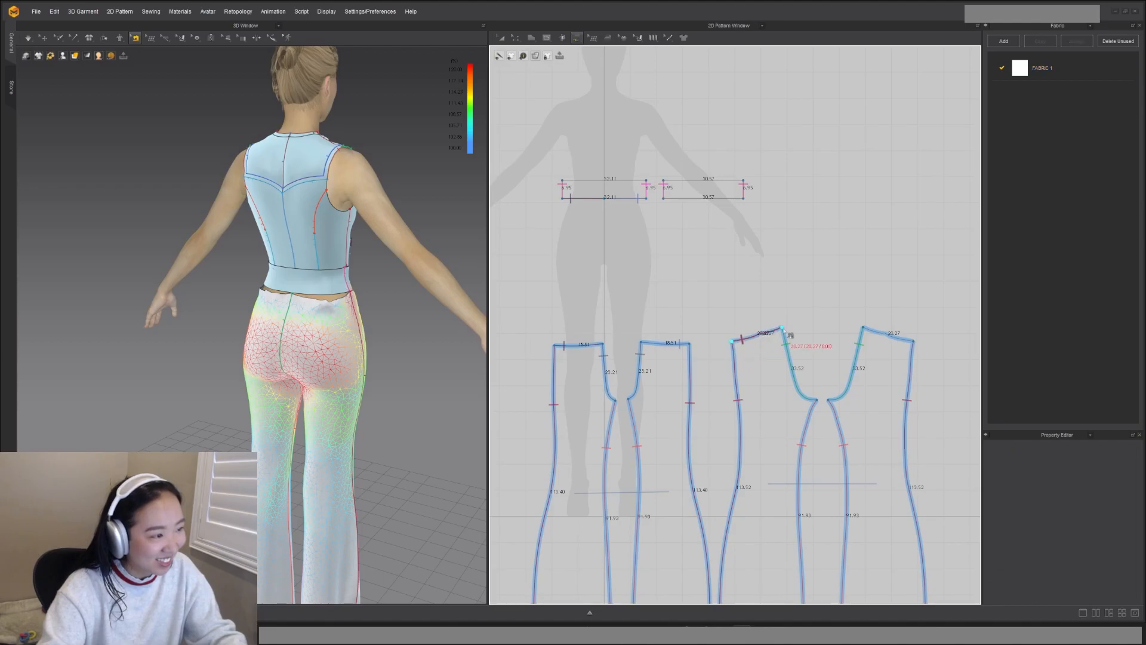
pyautogui.click(663, 198)
pyautogui.click(717, 209)
# Step: Widen the back waistband to about 54 cm and shorten its new leg seam to match the leg's waist edge
pyautogui.press('a')
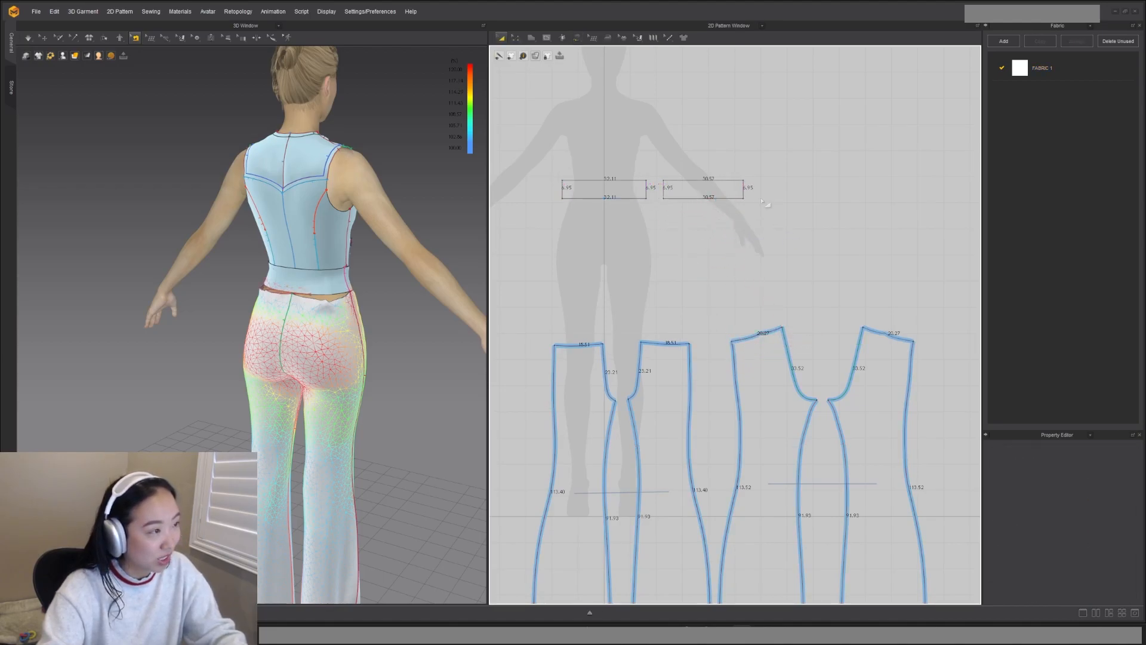
pyautogui.moveTo(751, 195); pyautogui.dragTo(805, 195)
pyautogui.press('n')
pyautogui.click(747, 198)
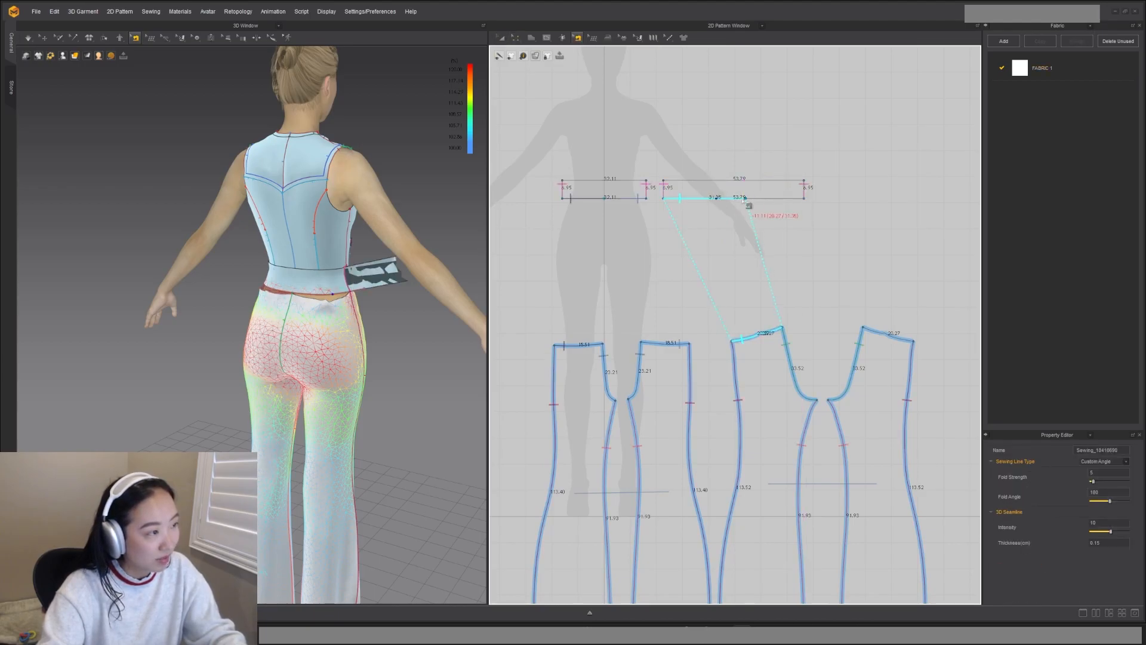
pyautogui.click(719, 200)
# Step: Narrow the back waistband to about 44 cm and readjust the left back leg's seam along its lower edge
pyautogui.press('z')
pyautogui.click(788, 191)
pyautogui.moveTo(779, 194); pyautogui.dragTo(779, 196)
pyautogui.press('b')
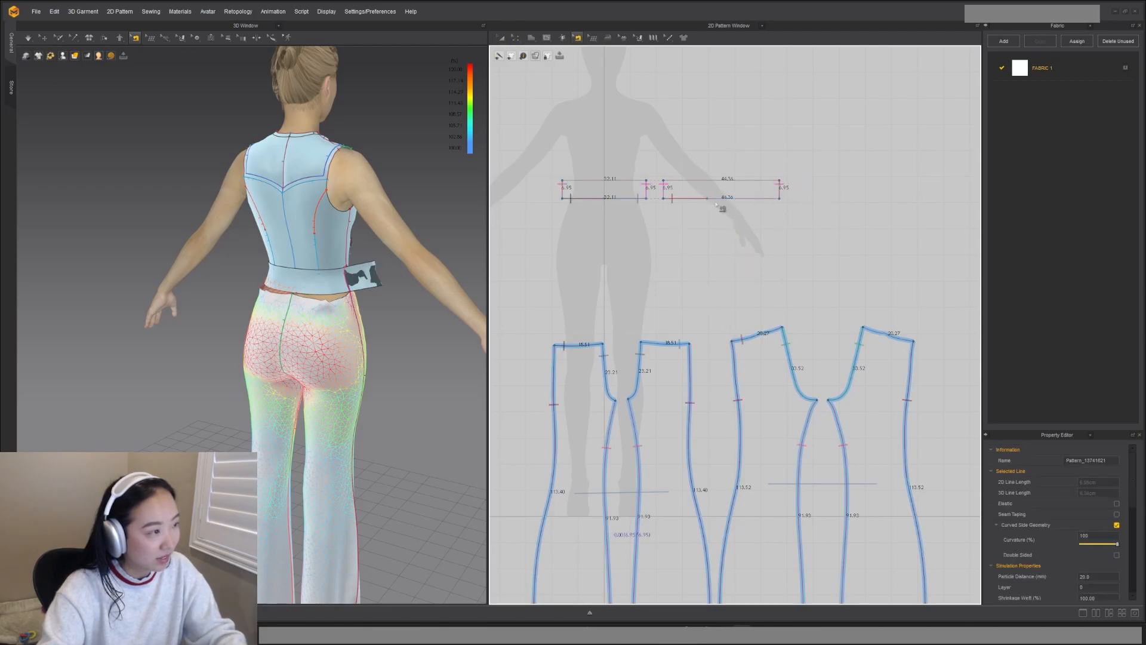
pyautogui.click(709, 200)
pyautogui.moveTo(671, 201); pyautogui.dragTo(717, 200)
# Step: Sew the waist edge of the right back leg piece to the remaining part of the back waistband's lower edge
pyautogui.press('n')
pyautogui.click(914, 344)
pyautogui.click(864, 329)
pyautogui.click(779, 198)
pyautogui.click(739, 198)
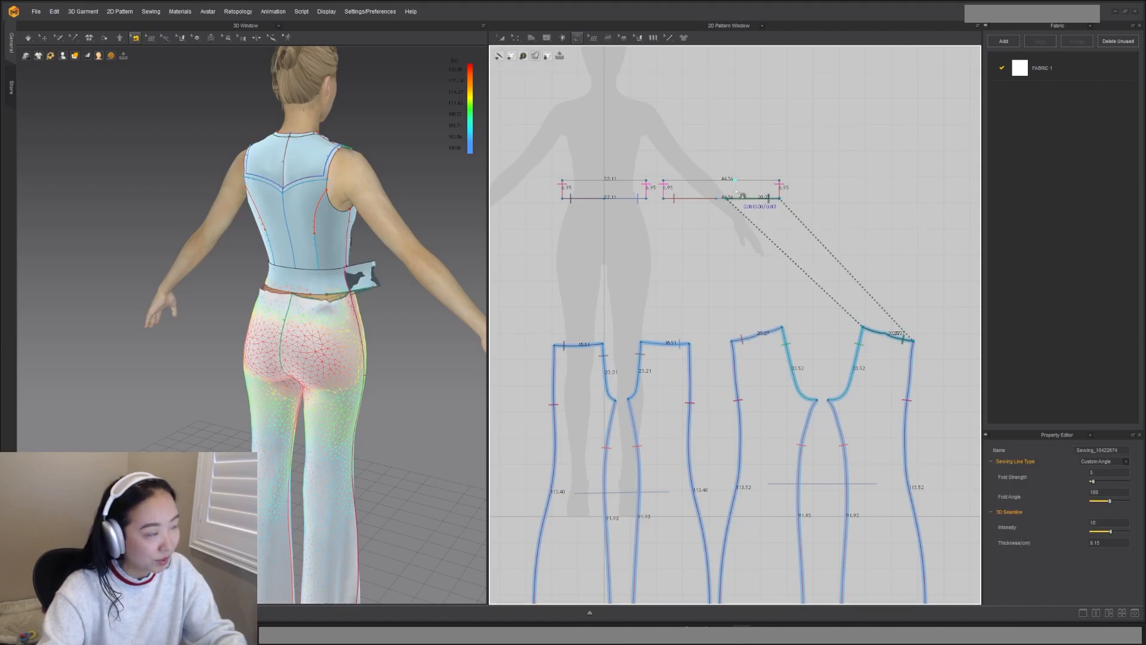
# Step: Narrow the back waistband to about 42 cm and adjust the ends of both leg seams near its centre
pyautogui.scroll(3, 739, 192)
pyautogui.press('a')
pyautogui.click(812, 193)
pyautogui.press('z')
pyautogui.click(812, 191)
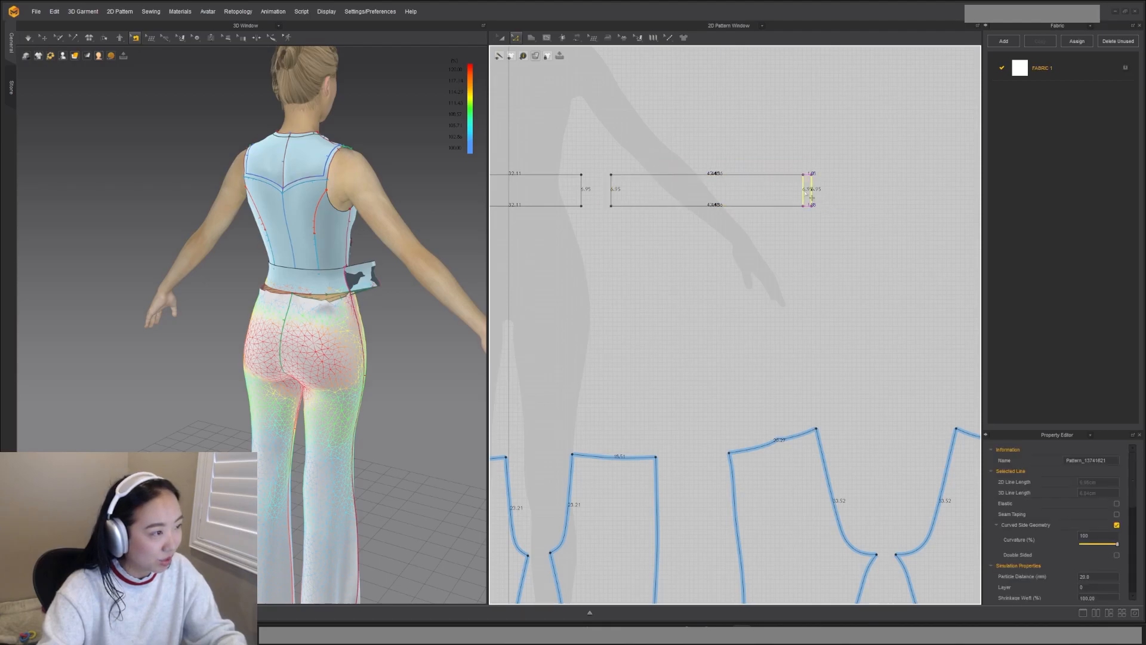
pyautogui.press('b')
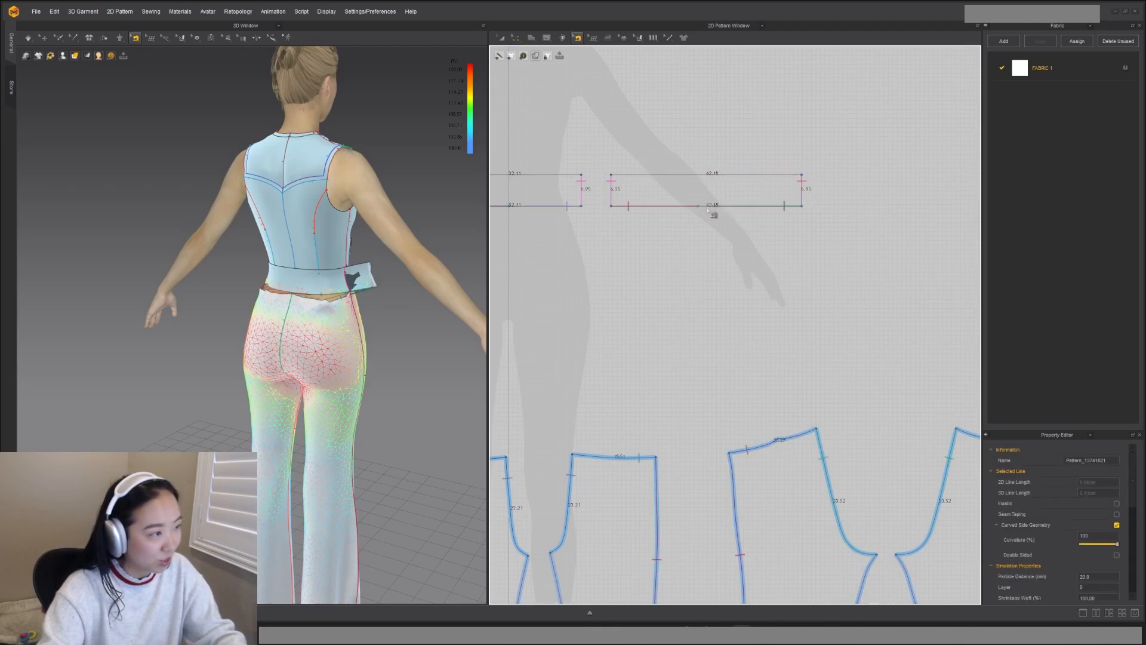
pyautogui.click(704, 207)
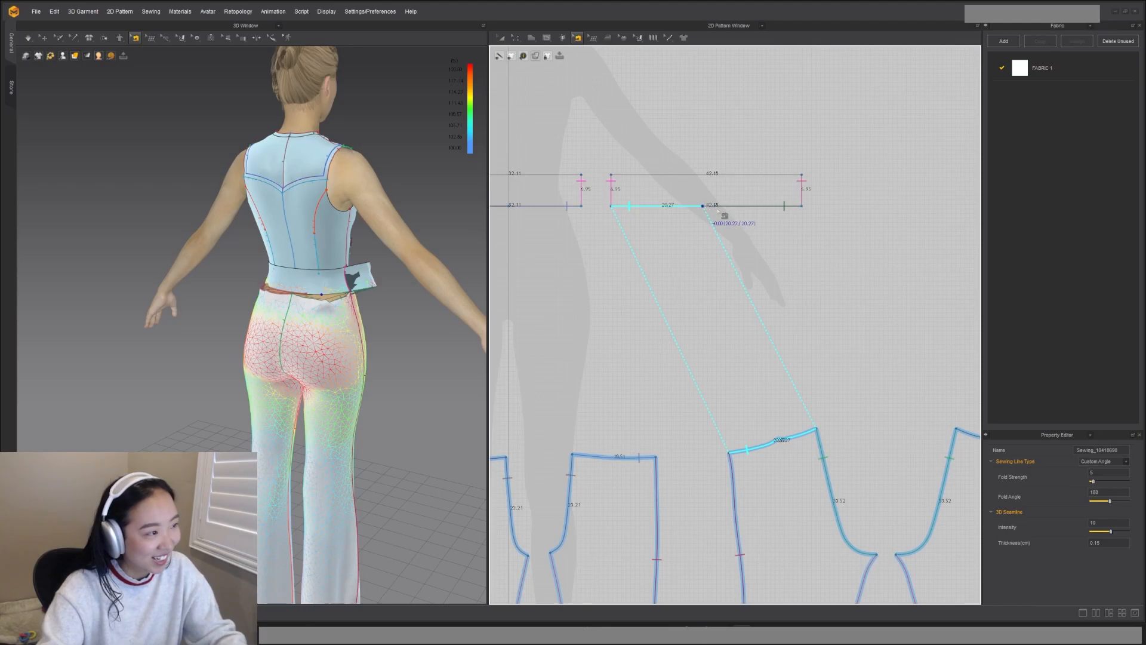
pyautogui.moveTo(715, 207); pyautogui.dragTo(709, 207)
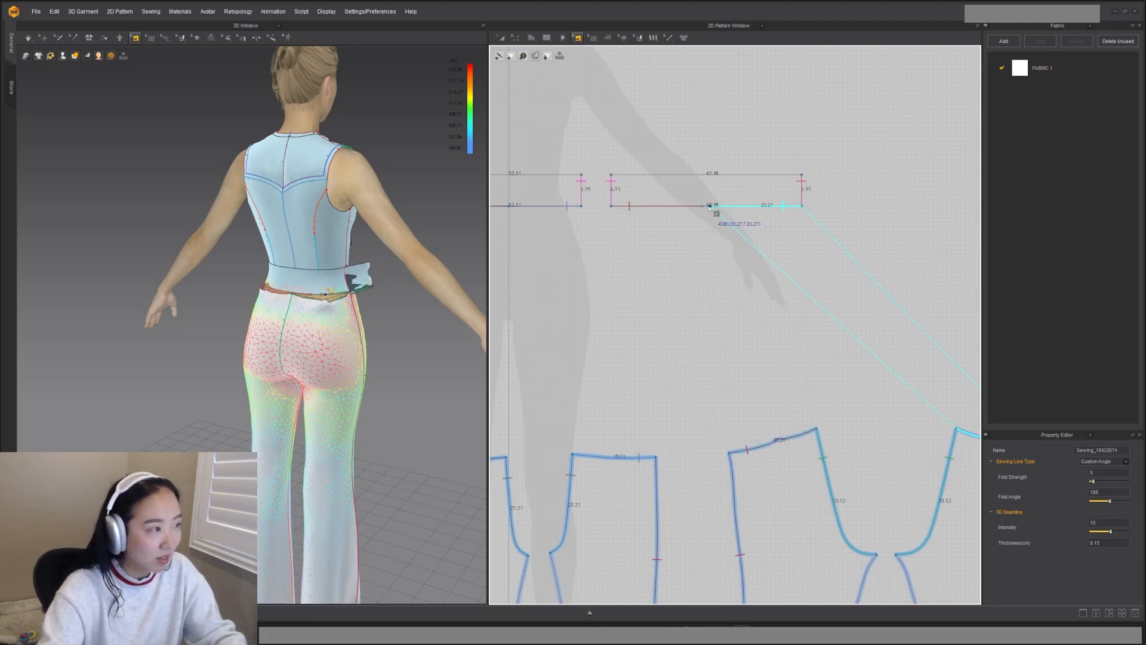
# Step: Trim the back waistband to about 41.2 cm and adjust the two leg seams so their inner ends meet
pyautogui.press('z')
pyautogui.click(804, 198)
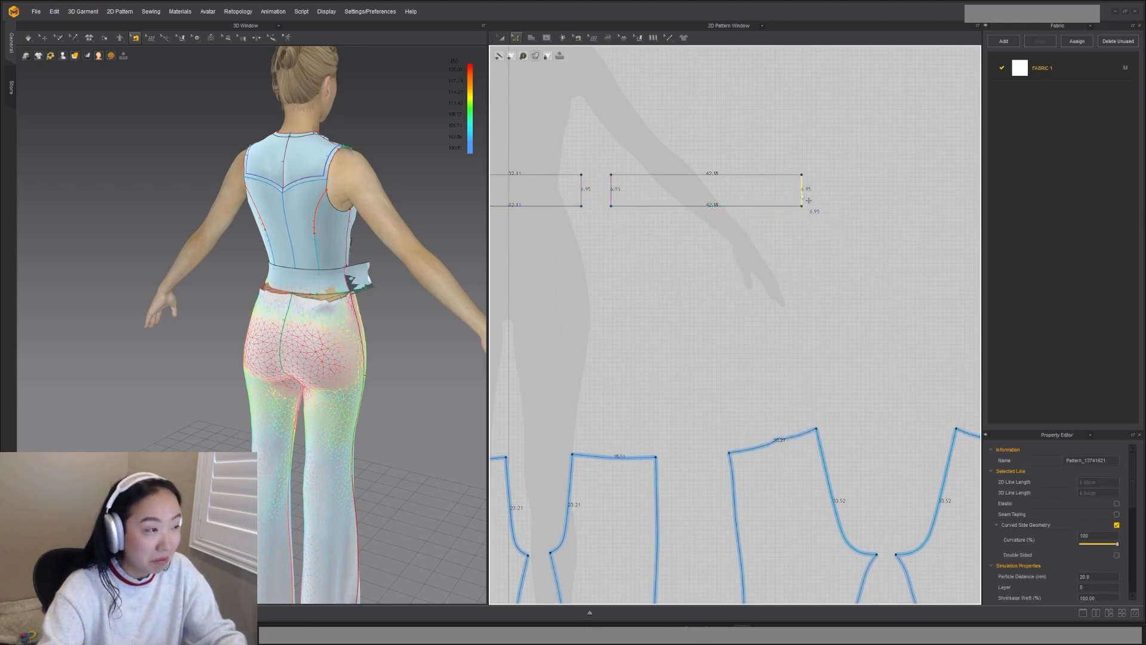
pyautogui.press('b')
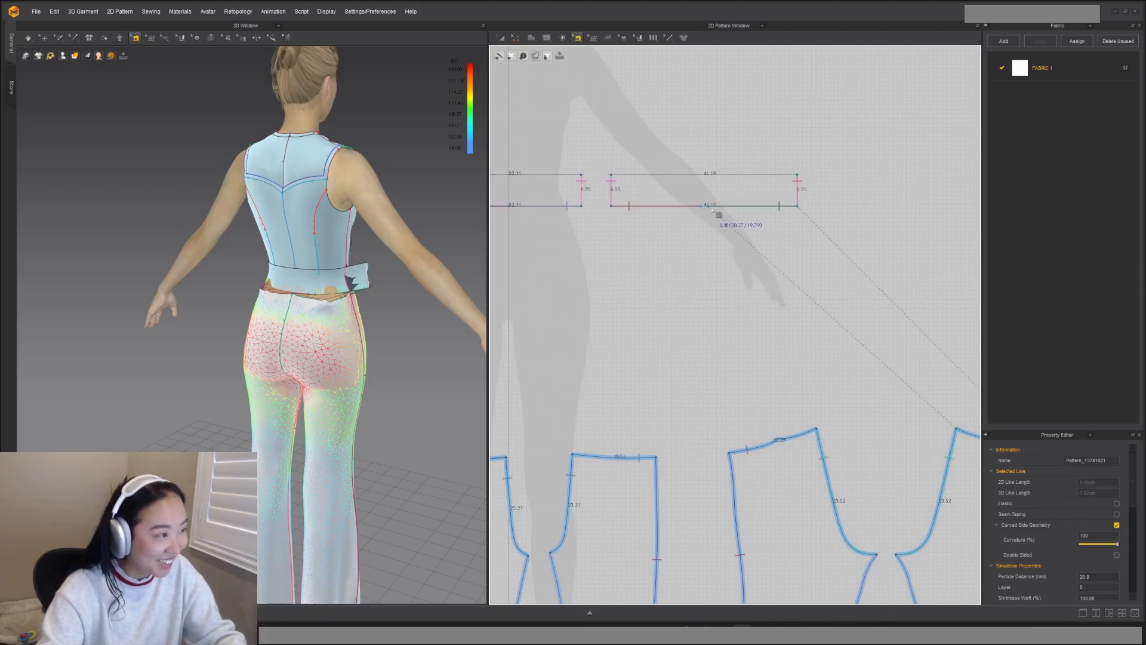
pyautogui.click(707, 206)
pyautogui.moveTo(700, 207); pyautogui.dragTo(707, 208)
# Step: Simulate the trousers with the newly sewn back waistband, tugging the fabric into place at the lower back
pyautogui.scroll(-3, 707, 217)
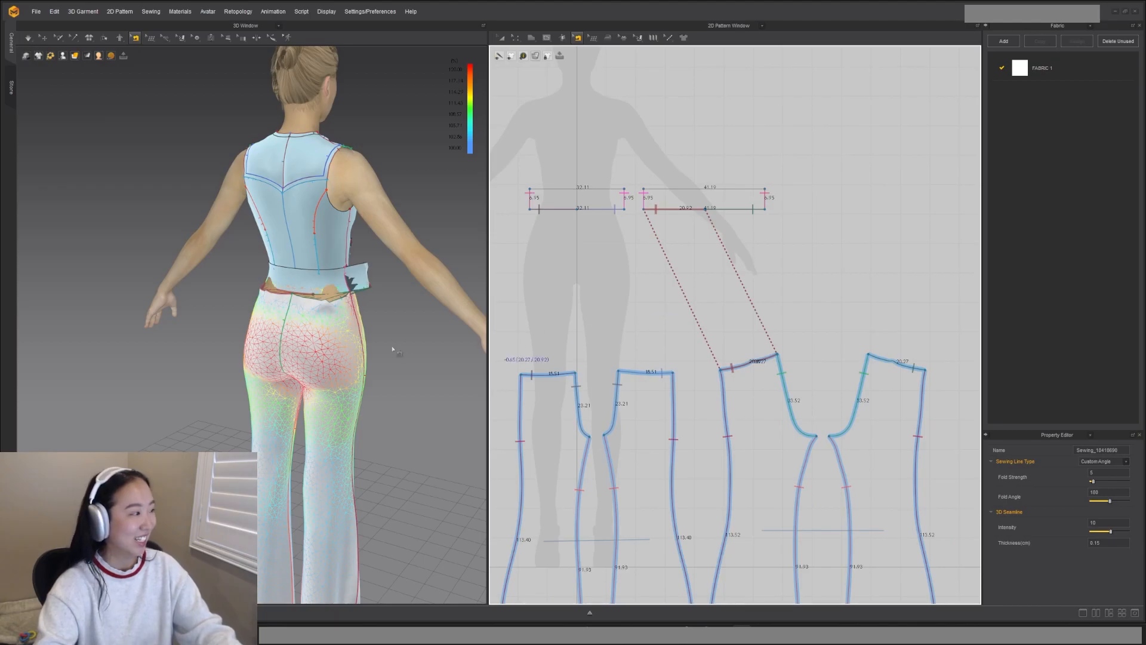
pyautogui.press('q')
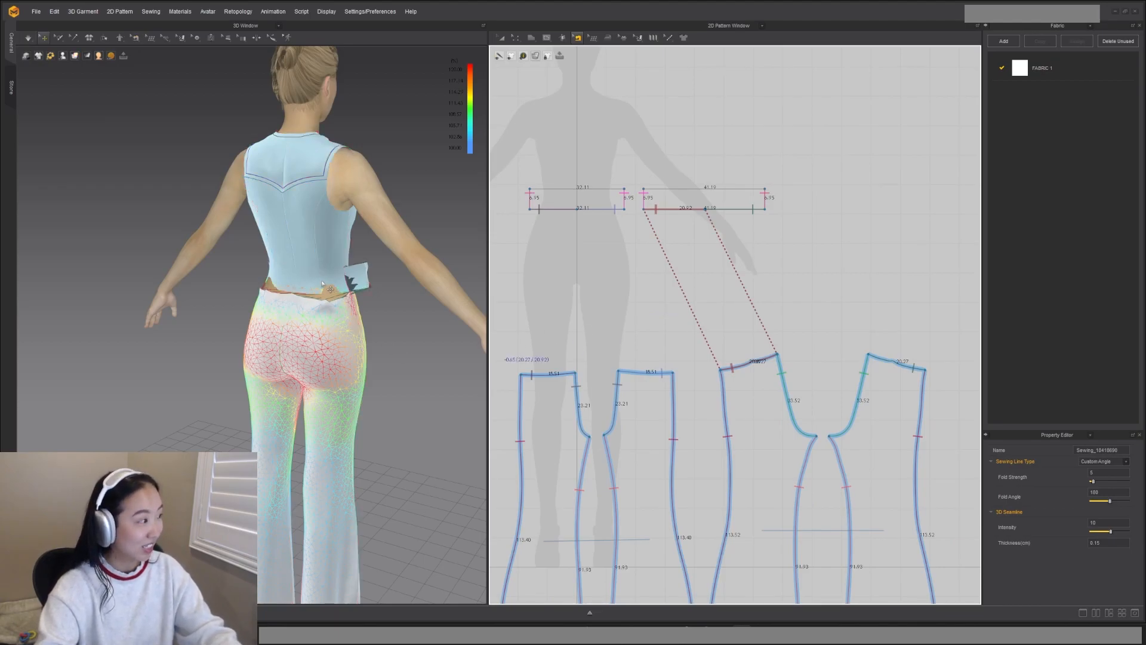
pyautogui.click(322, 281)
pyautogui.press('space')
pyautogui.moveTo(295, 287); pyautogui.dragTo(345, 319)
pyautogui.moveTo(354, 348); pyautogui.dragTo(412, 345, button='right')
# Step: Straighten the waist edges of both back leg pieces by deleting their curve points, and remove the uppermost side seam curve point
pyautogui.press('z')
pyautogui.moveTo(815, 359); pyautogui.dragTo(709, 300, button='middle')
pyautogui.scroll(4, 693, 304)
pyautogui.moveTo(620, 263); pyautogui.dragTo(696, 319)
pyautogui.scroll(-5, 700, 332)
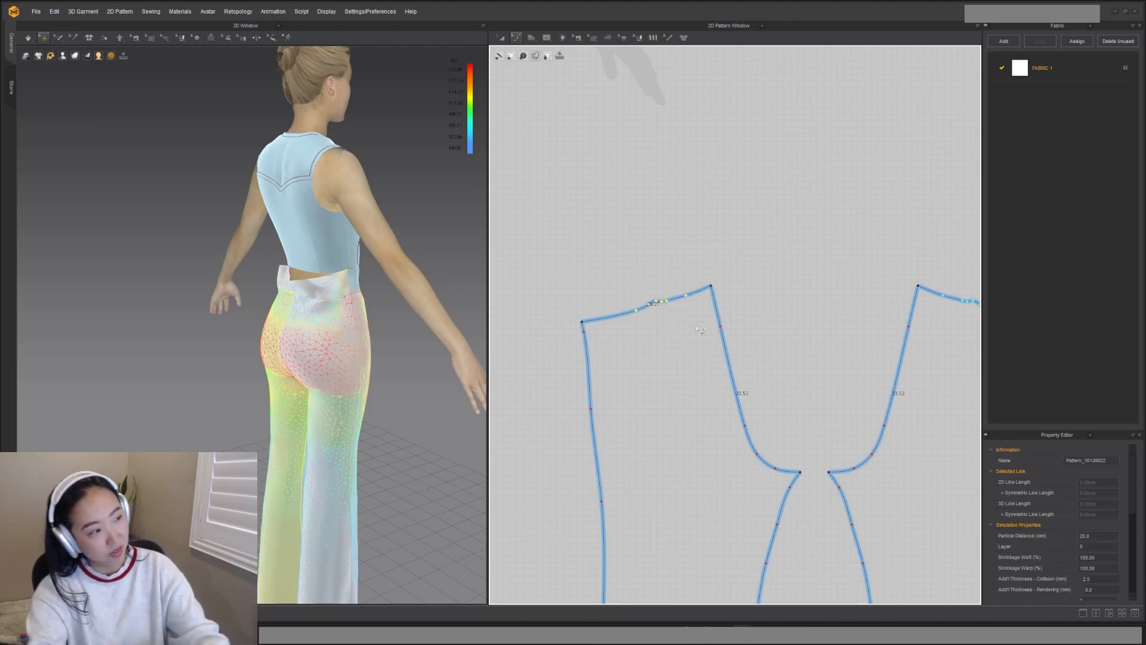
pyautogui.scroll(3, 866, 316)
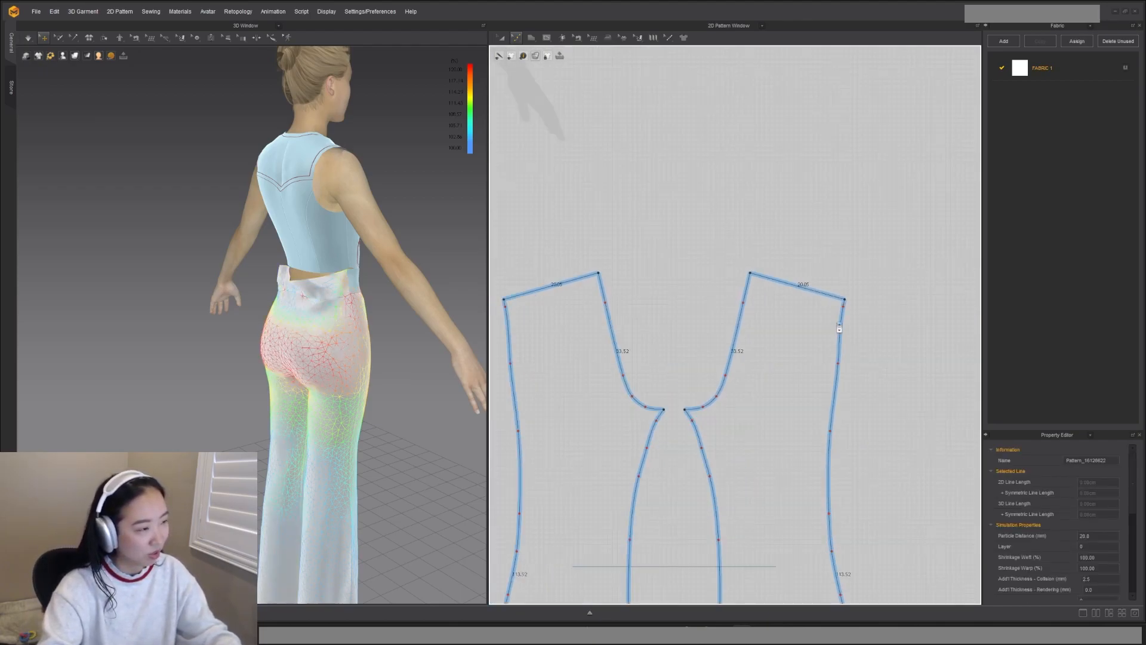
pyautogui.moveTo(833, 306); pyautogui.dragTo(829, 298)
pyautogui.press('Delete')
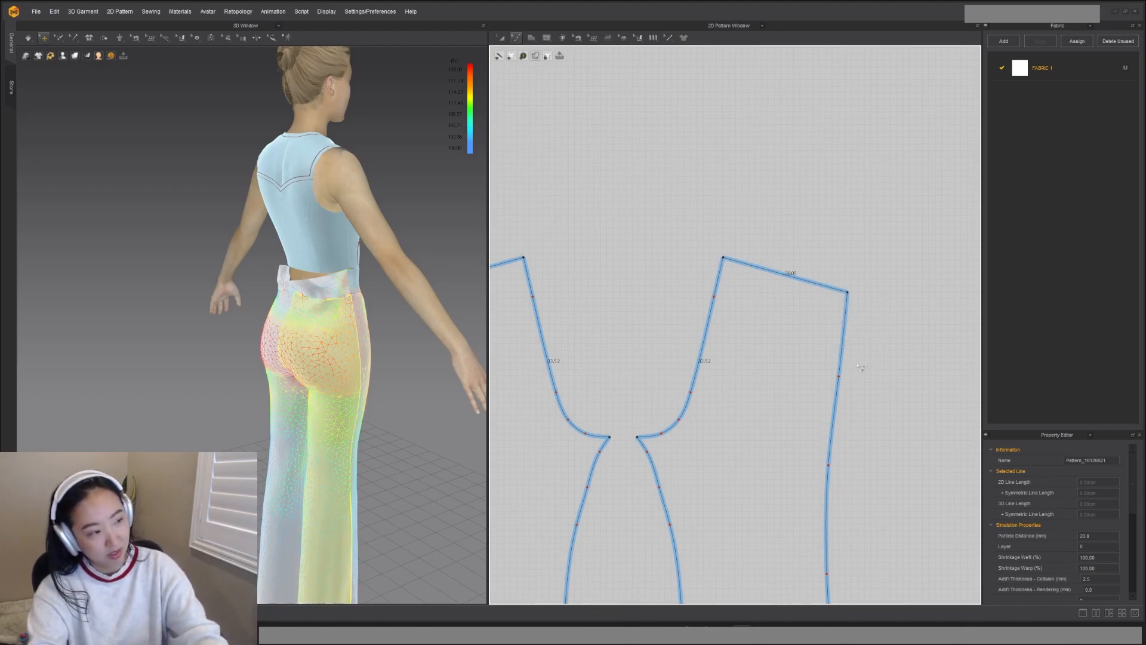
# Step: Narrow the back waistband to about 31.6 cm and check its seams to the back leg pieces
pyautogui.scroll(-4, 645, 275)
pyautogui.moveTo(645, 275); pyautogui.dragTo(733, 351, button='middle')
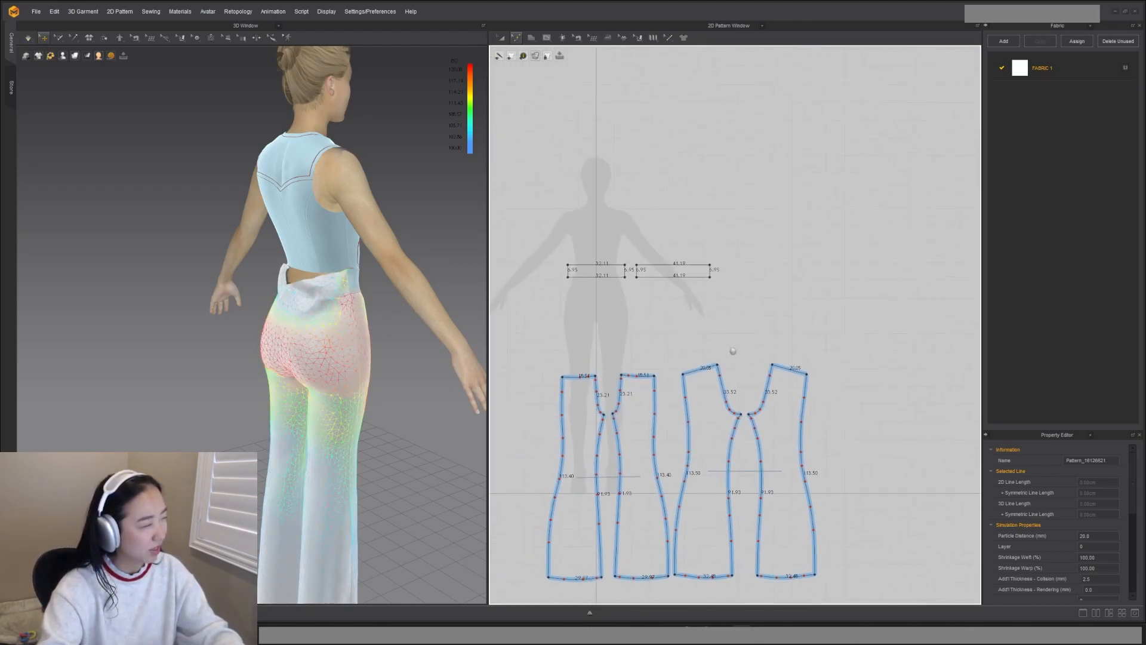
pyautogui.moveTo(711, 271); pyautogui.dragTo(693, 271)
pyautogui.press('b')
pyautogui.scroll(4, 703, 362)
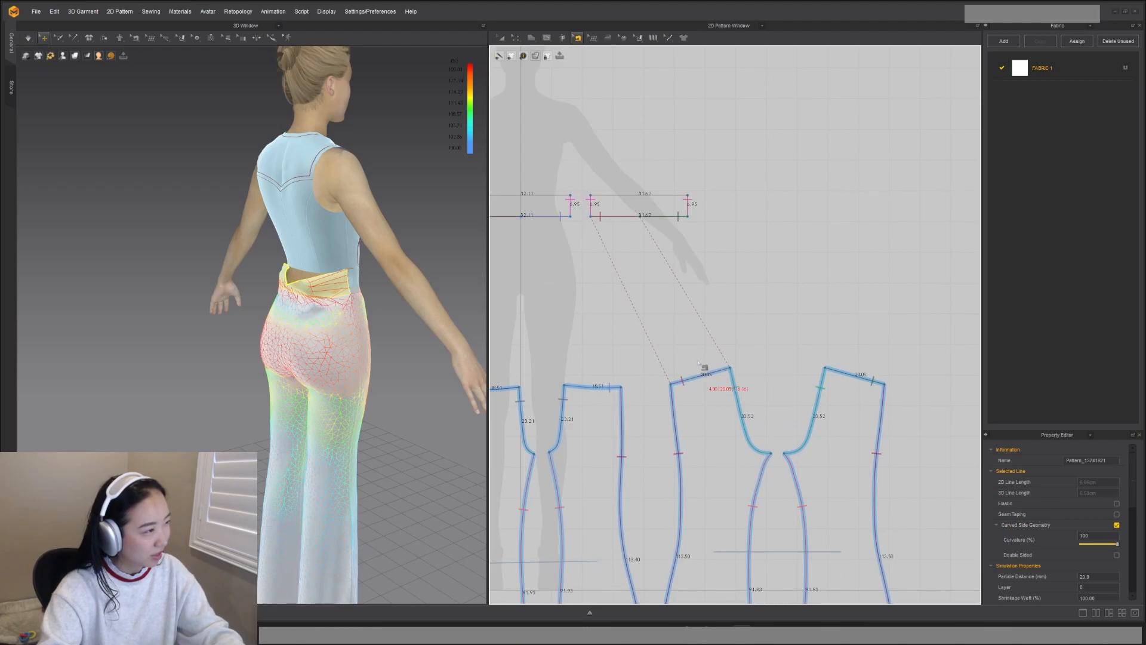
# Step: Simulate the back waistband's fit, narrow the piece further to about 30 cm, and simulate again
pyautogui.press('a')
pyautogui.press('space')
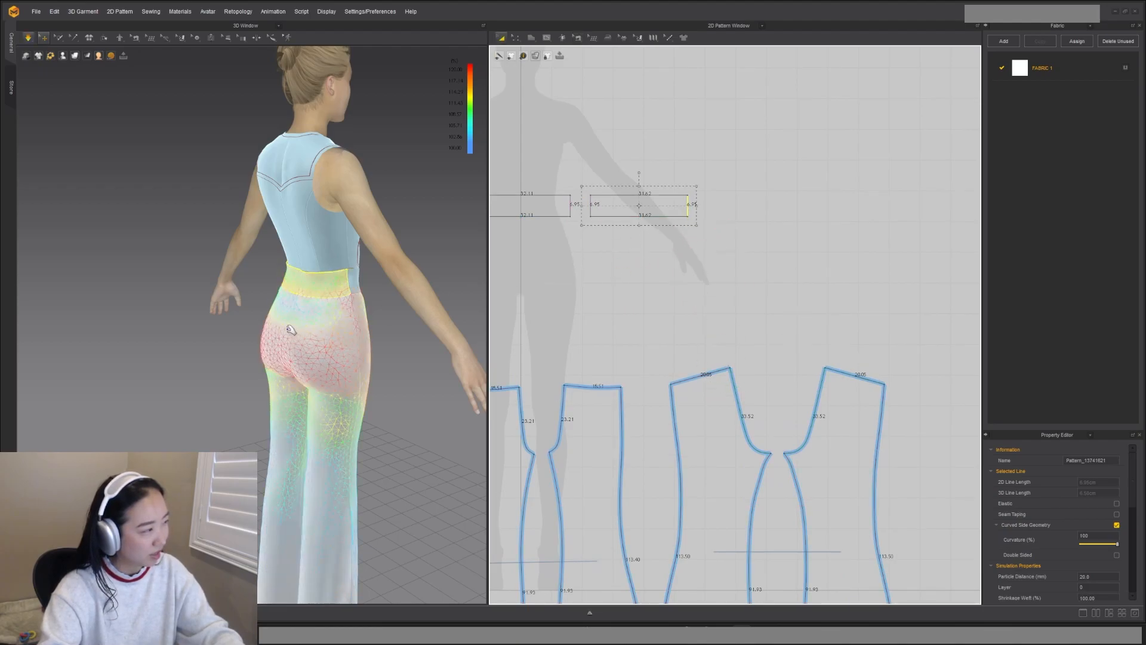
pyautogui.press('z')
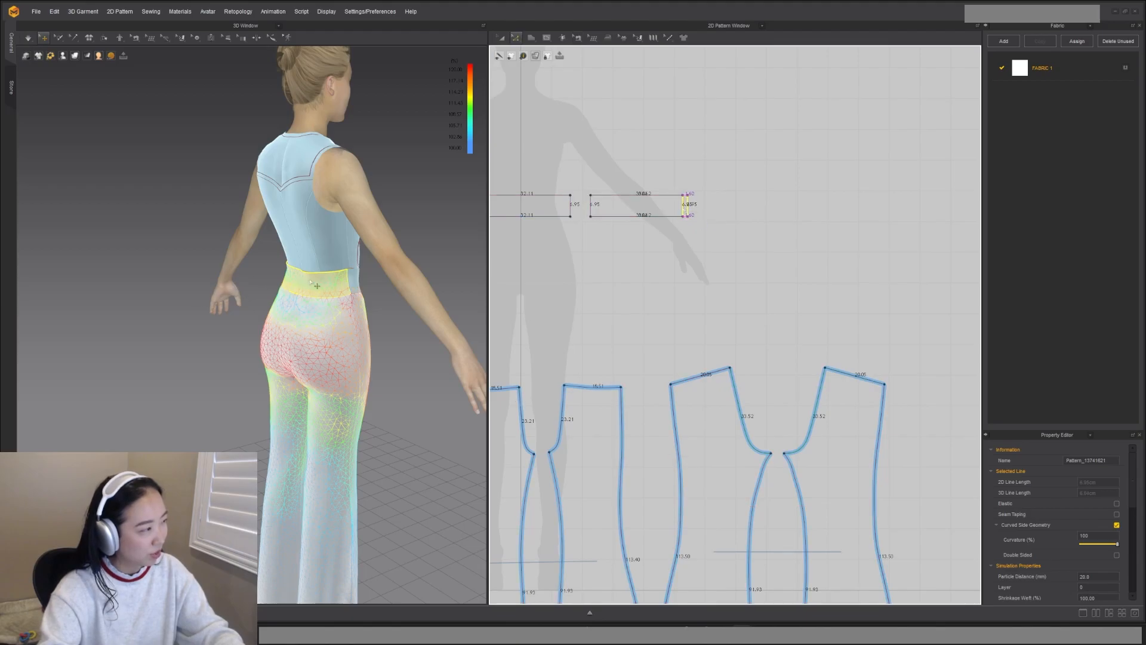
pyautogui.press('space')
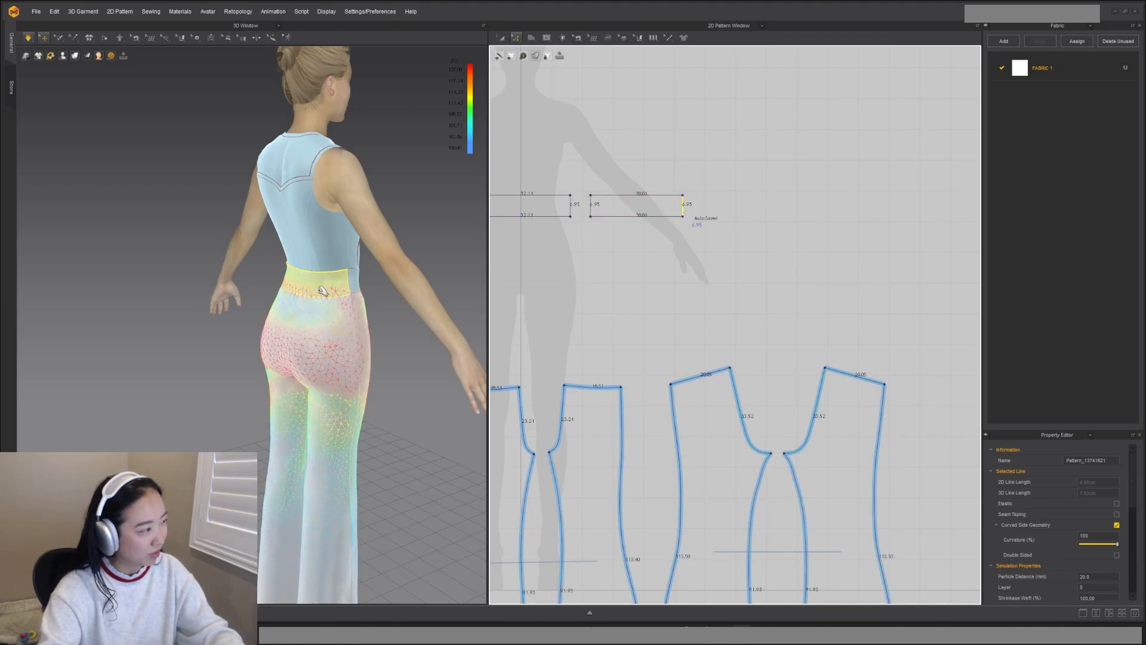
# Step: Check the back waistband's seam to the back leg pieces, shorten their waist edges by moving the centre back corners inward, and simulate
pyautogui.moveTo(287, 318); pyautogui.dragTo(399, 328, button='right')
pyautogui.click(396, 328)
pyautogui.press('b')
pyautogui.click(712, 379)
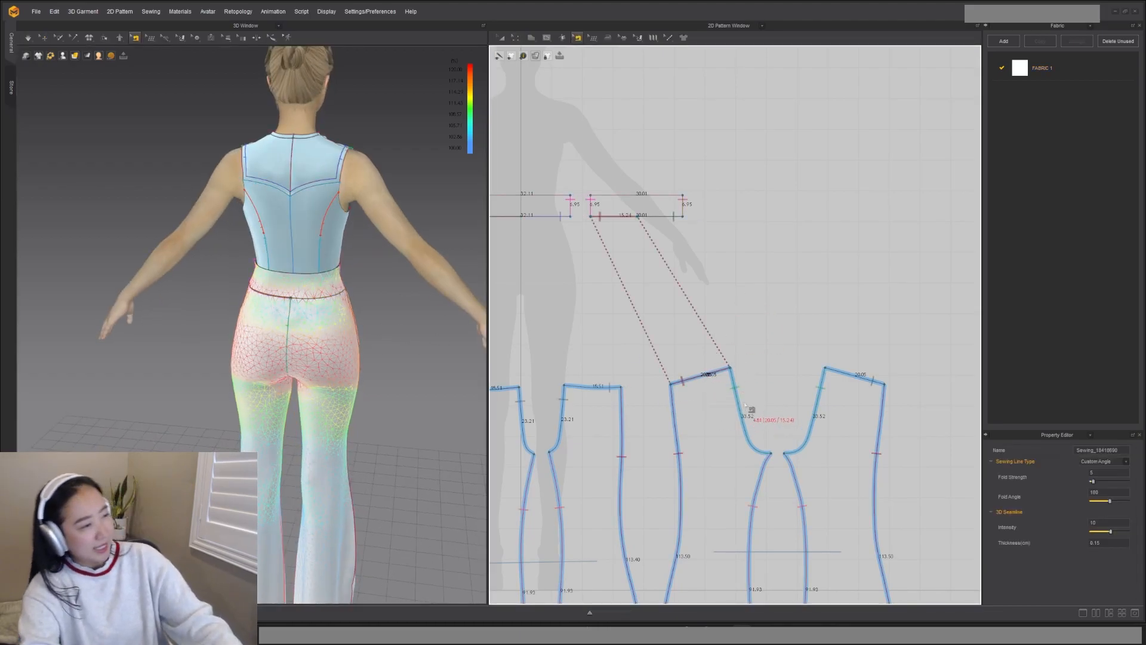
pyautogui.scroll(3, 733, 371)
pyautogui.press('a')
pyautogui.moveTo(731, 367); pyautogui.dragTo(713, 400)
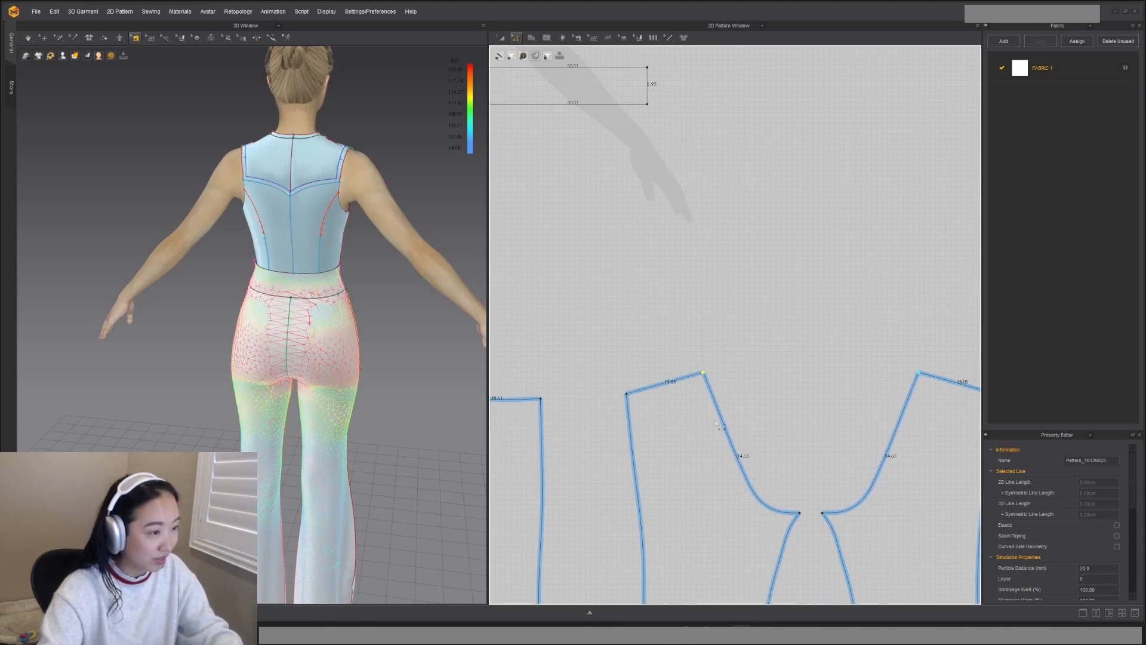
pyautogui.press('space')
pyautogui.press('space')
# Step: Reshape the outer side seams of both back leg pieces so they curve out at the hips and in at the knees
pyautogui.moveTo(410, 386); pyautogui.dragTo(453, 382, button='right')
pyautogui.scroll(-5, 811, 412)
pyautogui.scroll(4, 795, 400)
pyautogui.scroll(-4, 796, 400)
pyautogui.scroll(3, 669, 320)
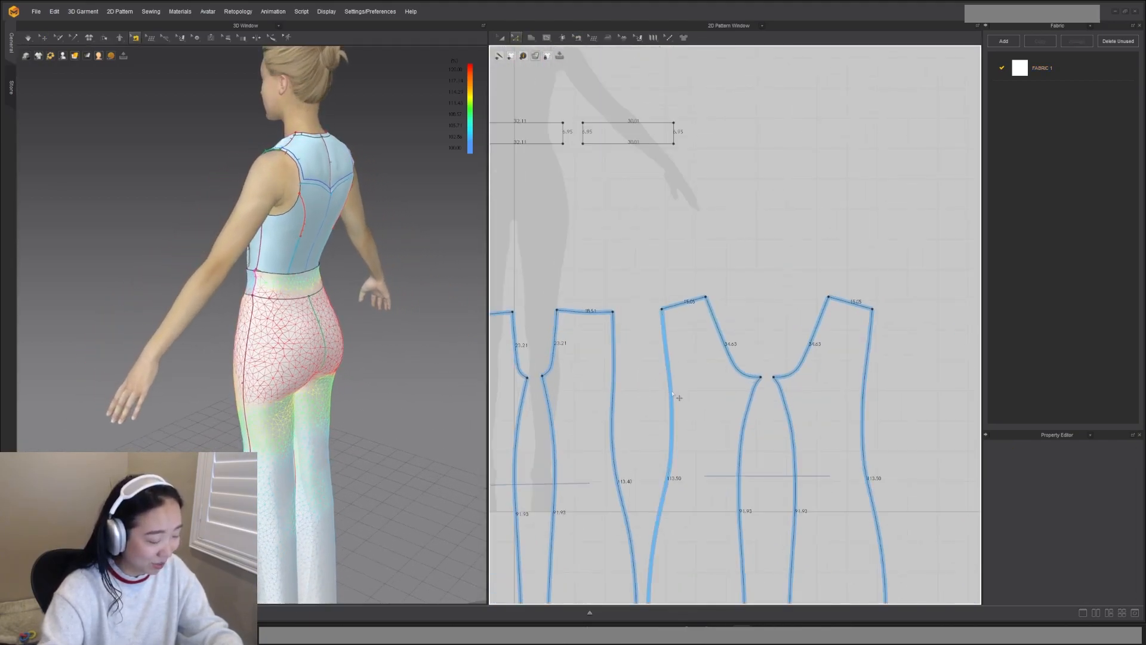
pyautogui.moveTo(669, 321); pyautogui.dragTo(666, 303, button='middle')
pyautogui.press('v')
pyautogui.moveTo(858, 280); pyautogui.dragTo(864, 281)
pyautogui.click(872, 279)
pyautogui.moveTo(850, 241)
pyautogui.mouseDown()
pyautogui.moveTo(864, 247)
pyautogui.moveTo(855, 239)
pyautogui.mouseUp()
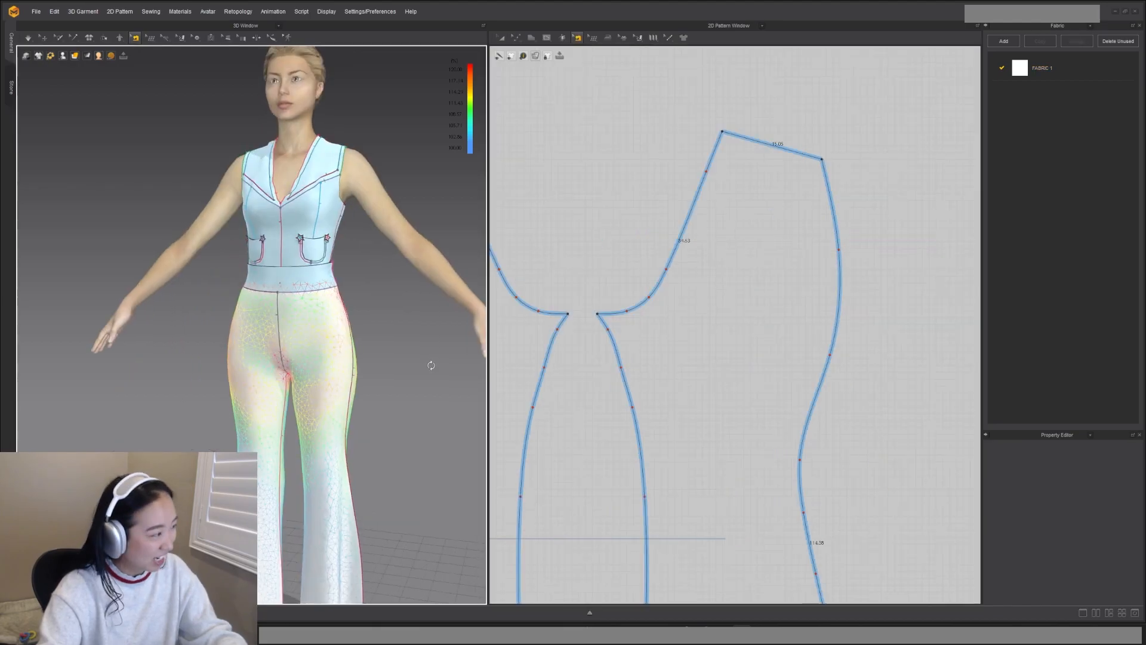
# Step: Lower the crotch points of the front and back leg pieces, lengthening the crotch curves to about 25.5 cm and 36.5 cm
pyautogui.scroll(-5, 643, 375)
pyautogui.press('a')
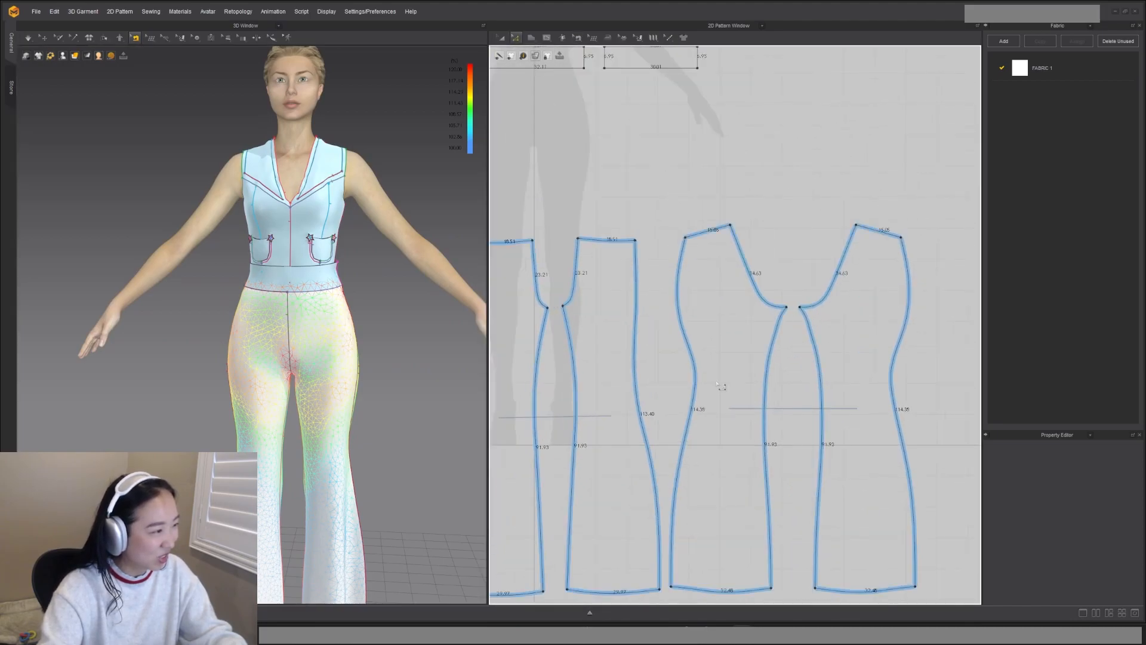
pyautogui.moveTo(544, 306); pyautogui.dragTo(524, 296)
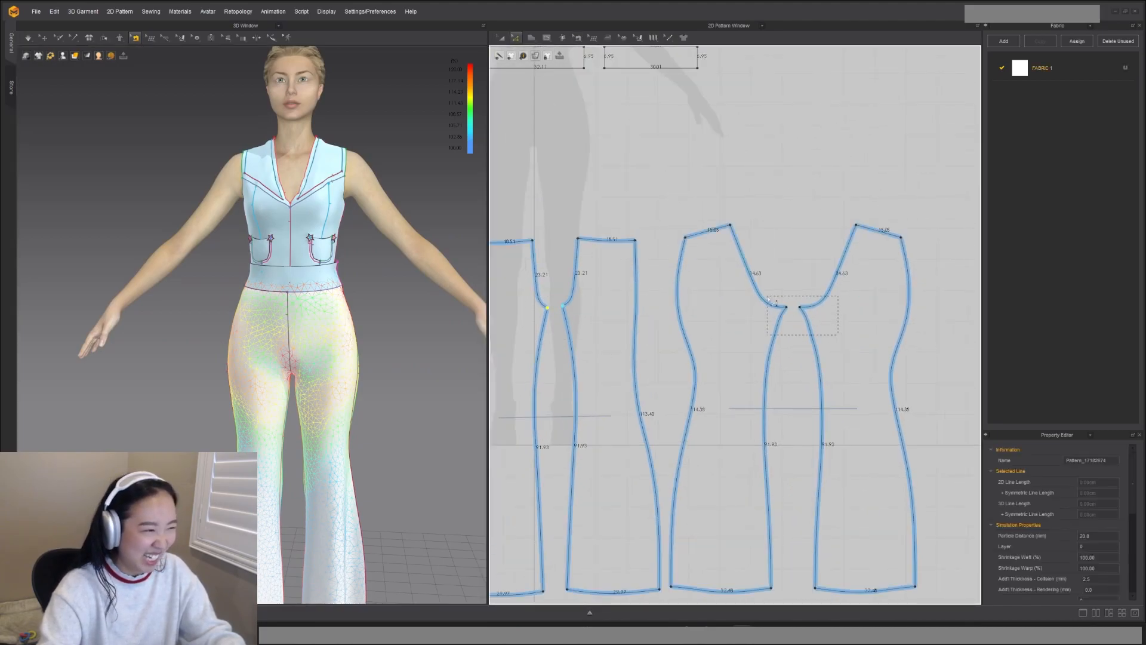
pyautogui.moveTo(801, 310); pyautogui.dragTo(805, 320)
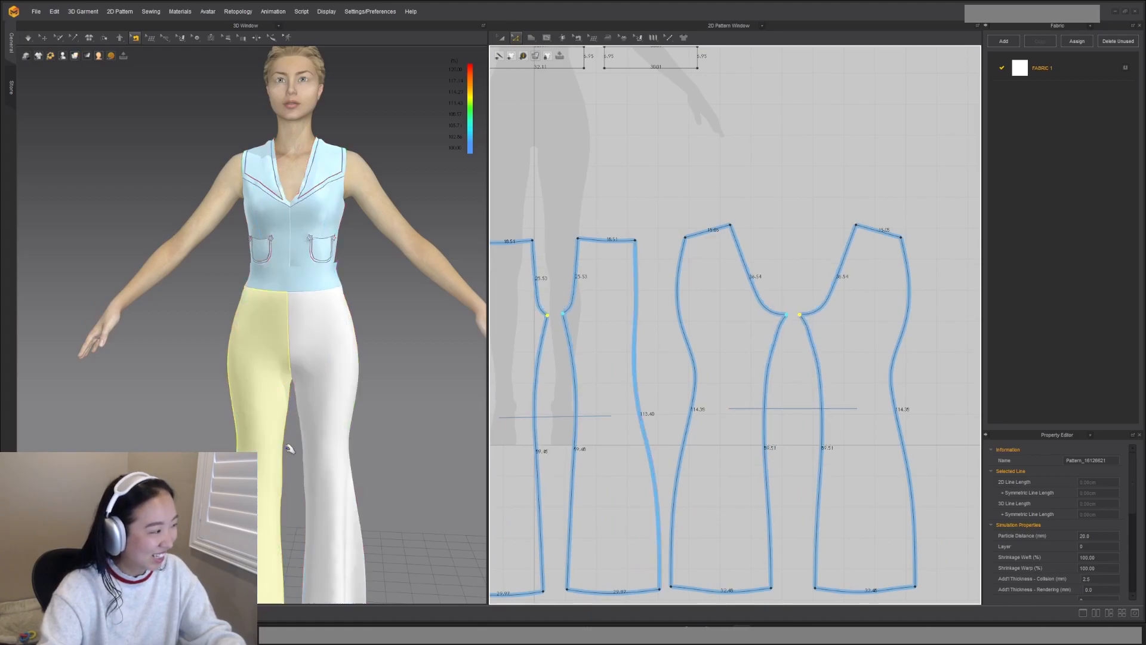
pyautogui.press('b')
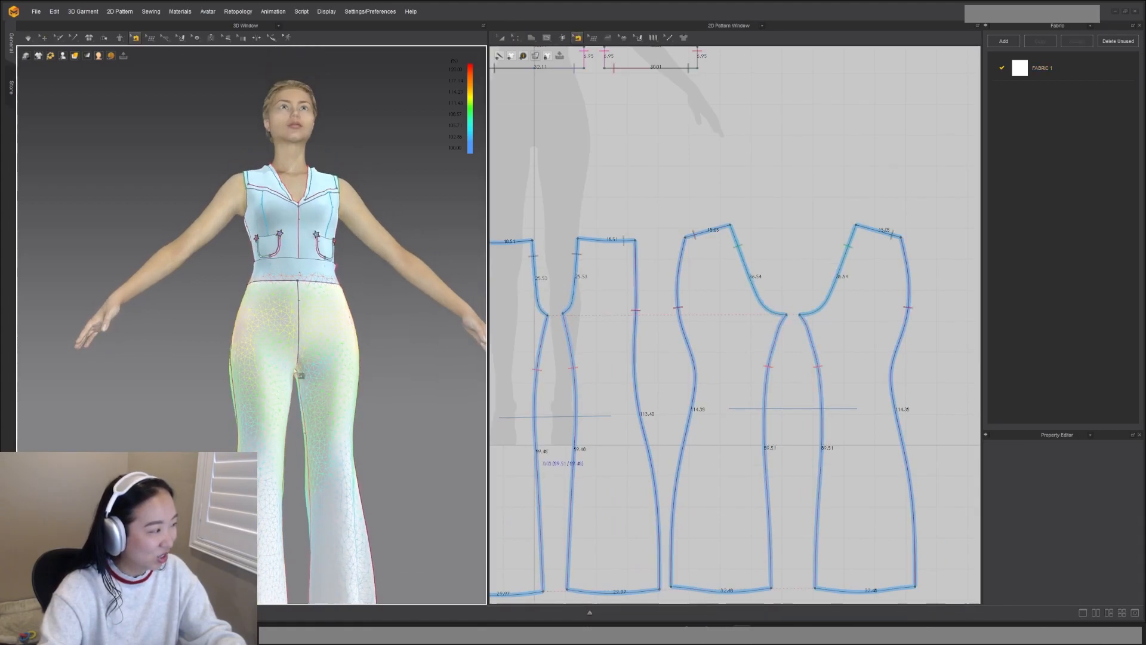
# Step: Move one front leg piece slightly closer to its mirrored counterpart and check the inseam sewing at the crotch
pyautogui.press('a')
pyautogui.moveTo(585, 300); pyautogui.dragTo(584, 305)
pyautogui.moveTo(307, 425); pyautogui.dragTo(280, 434, button='right')
pyautogui.press('b')
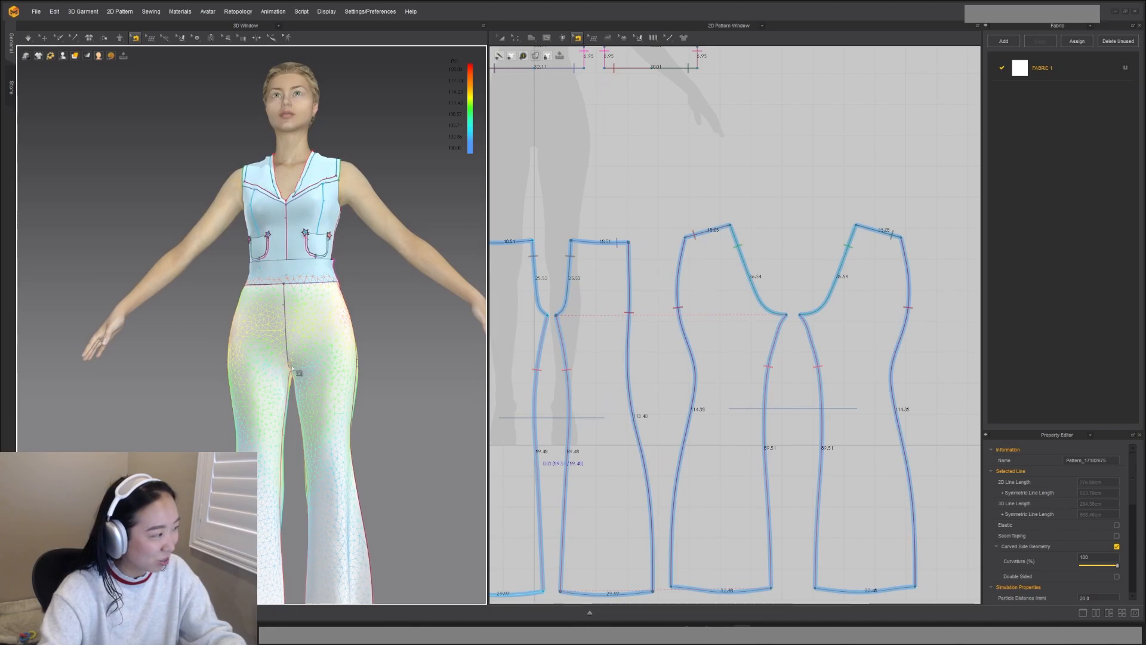
pyautogui.scroll(3, 296, 375)
pyautogui.scroll(2, 317, 400)
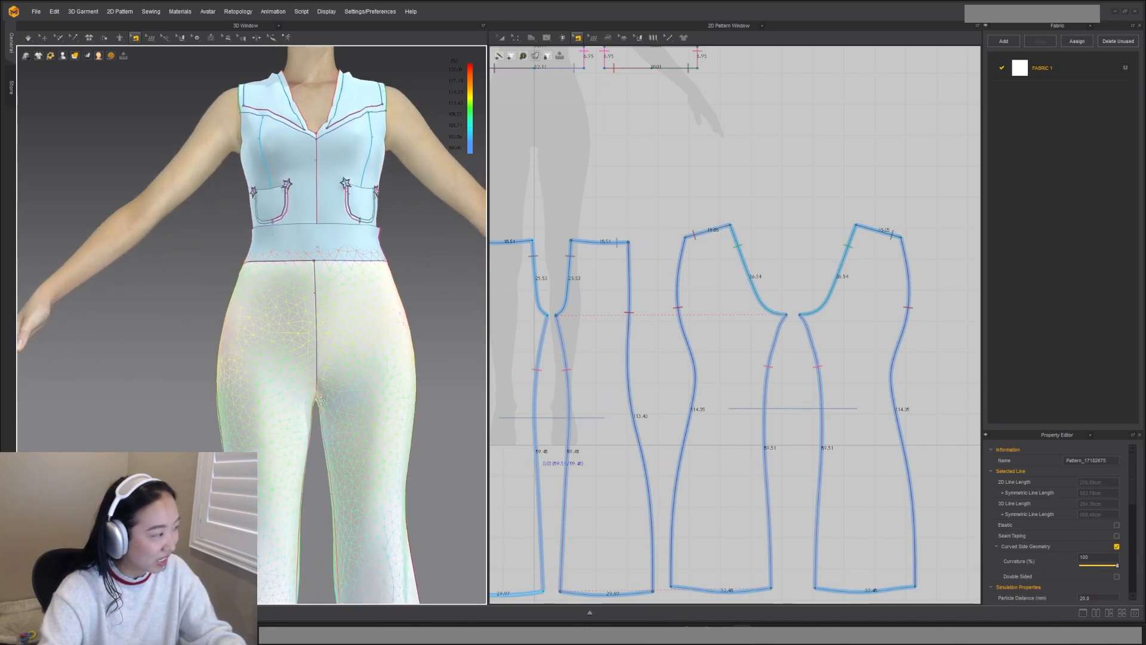
# Step: Lower all crotch points further, bringing the front crotch curves to about 26.8 cm and the back ones to about 37.6 cm
pyautogui.press('z')
pyautogui.moveTo(560, 317); pyautogui.dragTo(550, 308)
pyautogui.moveTo(794, 322); pyautogui.dragTo(796, 324)
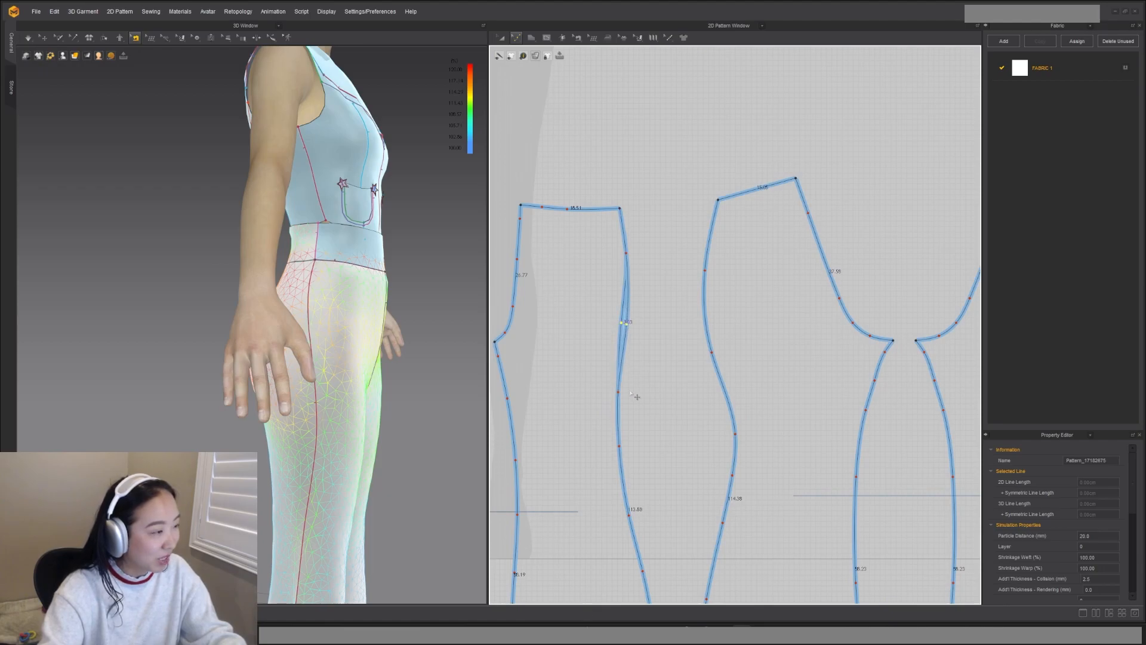
# Step: Move the hip and thigh curve points of the front leg pieces' outer side seams slightly outward and inspect the fit
pyautogui.keyDown('shift'); pyautogui.click(619, 393); pyautogui.keyUp('shift')
pyautogui.moveTo(621, 397)
pyautogui.mouseDown()
pyautogui.moveTo(631, 400)
pyautogui.moveTo(624, 394)
pyautogui.mouseUp()
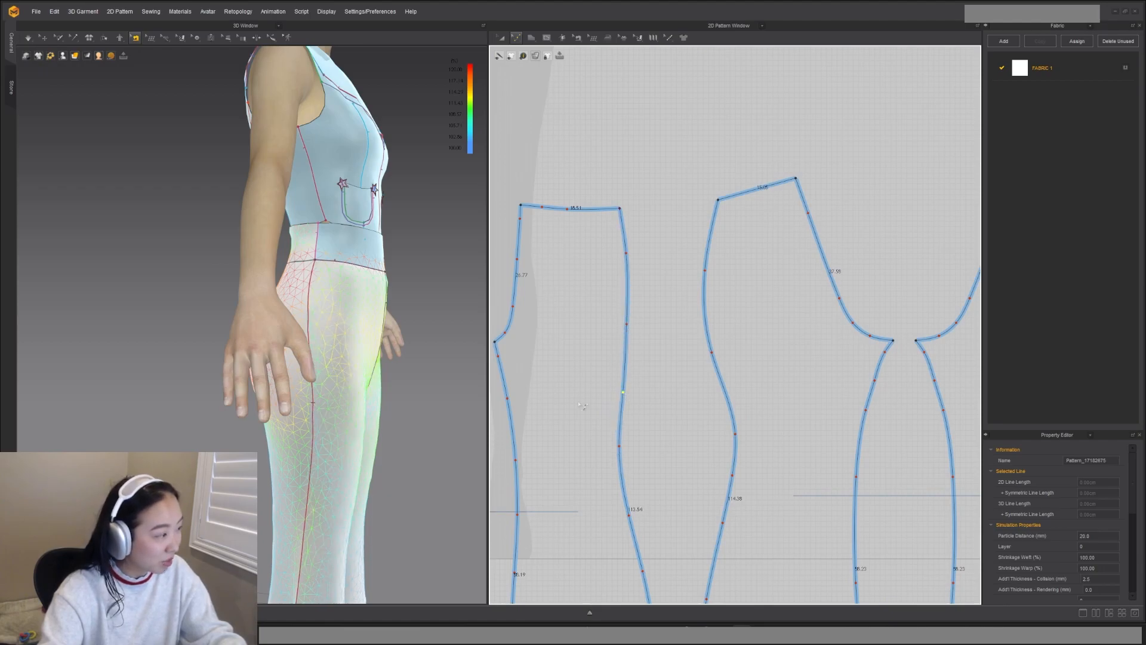
pyautogui.click(406, 401)
pyautogui.scroll(-5, 384, 398)
pyautogui.moveTo(384, 398); pyautogui.dragTo(303, 370, button='right')
pyautogui.scroll(-3, 665, 331)
pyautogui.scroll(1, 739, 323)
pyautogui.press('z')
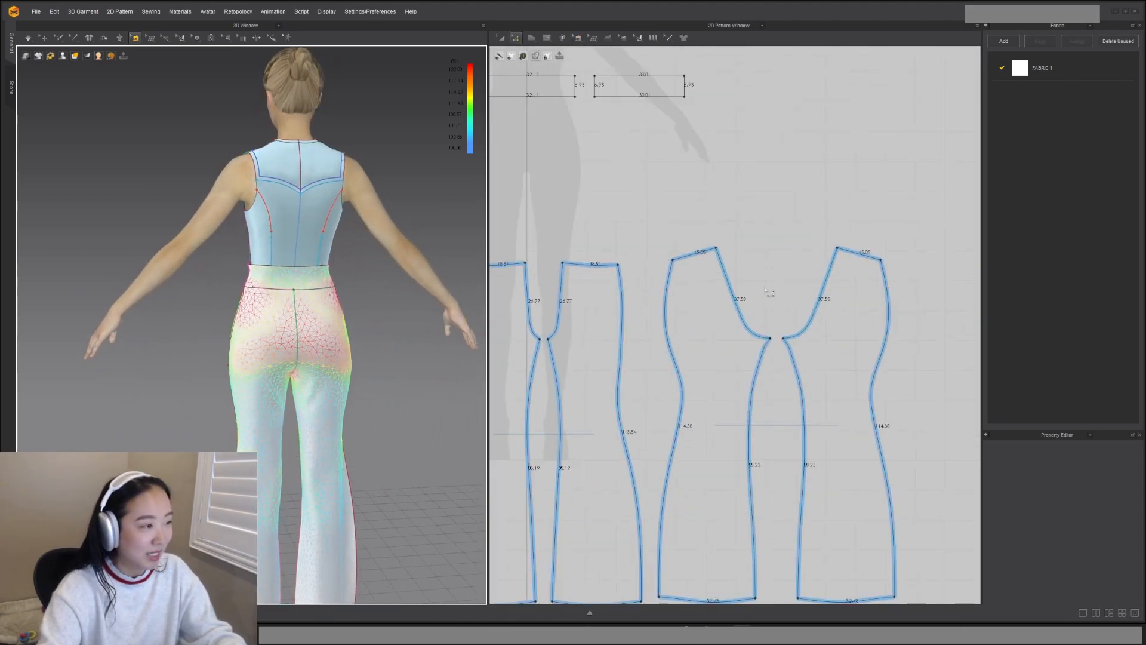
# Step: Bow the centre back seams of the back leg pieces outward by moving their upper and lower curve points, and check the seat
pyautogui.scroll(3, 746, 277)
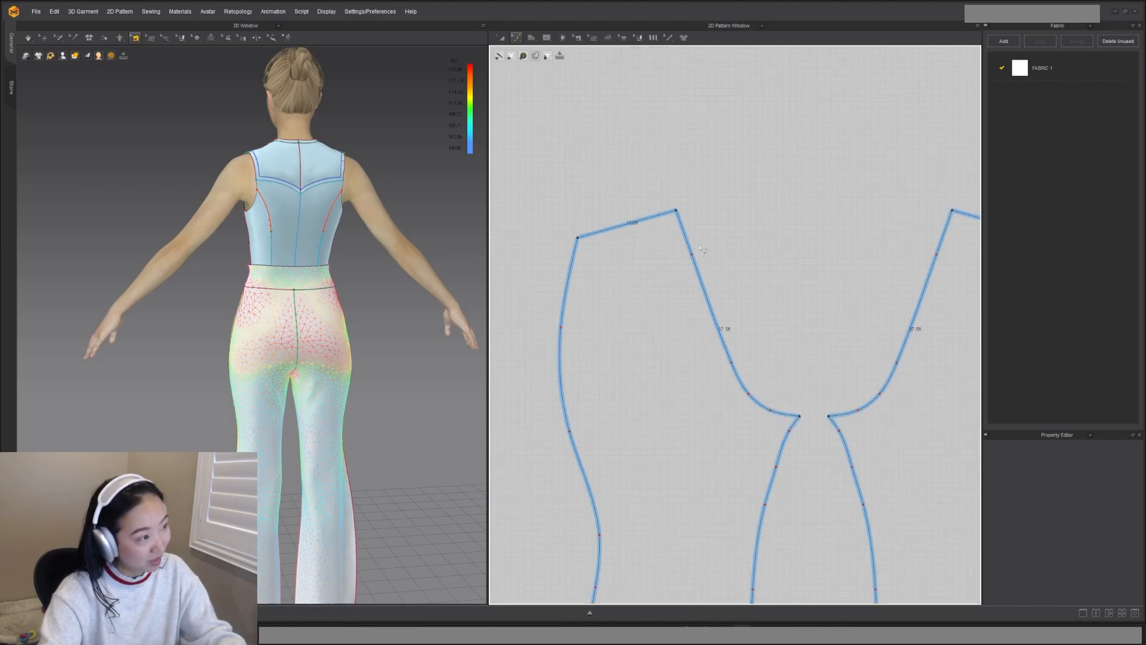
pyautogui.moveTo(692, 257); pyautogui.dragTo(698, 256)
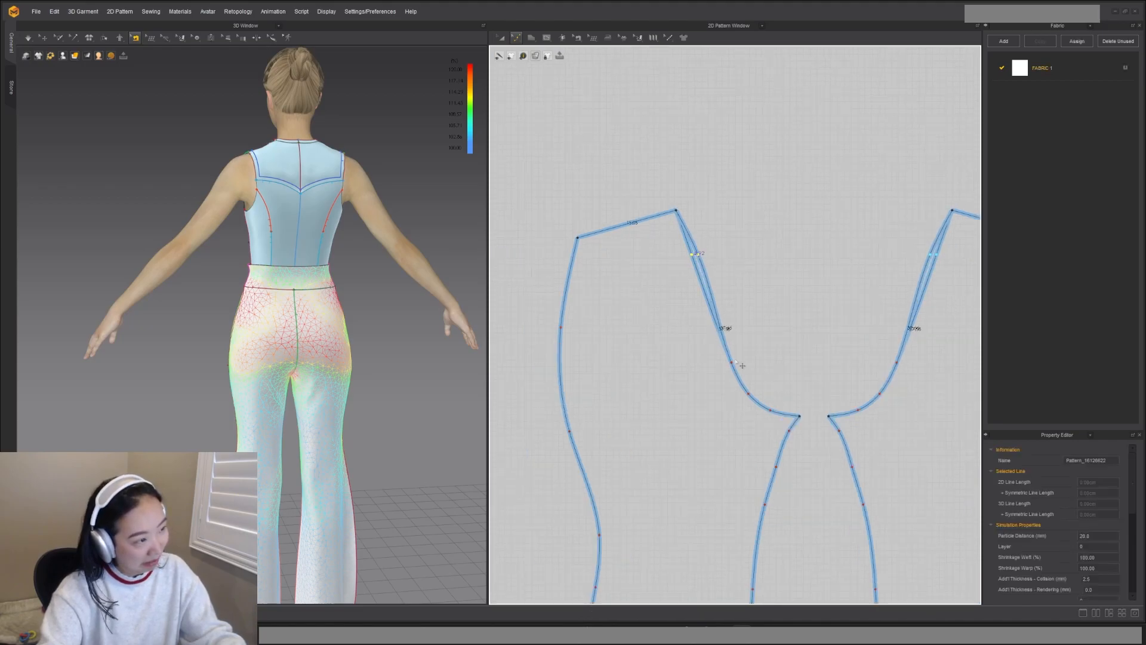
pyautogui.moveTo(731, 362); pyautogui.dragTo(768, 401)
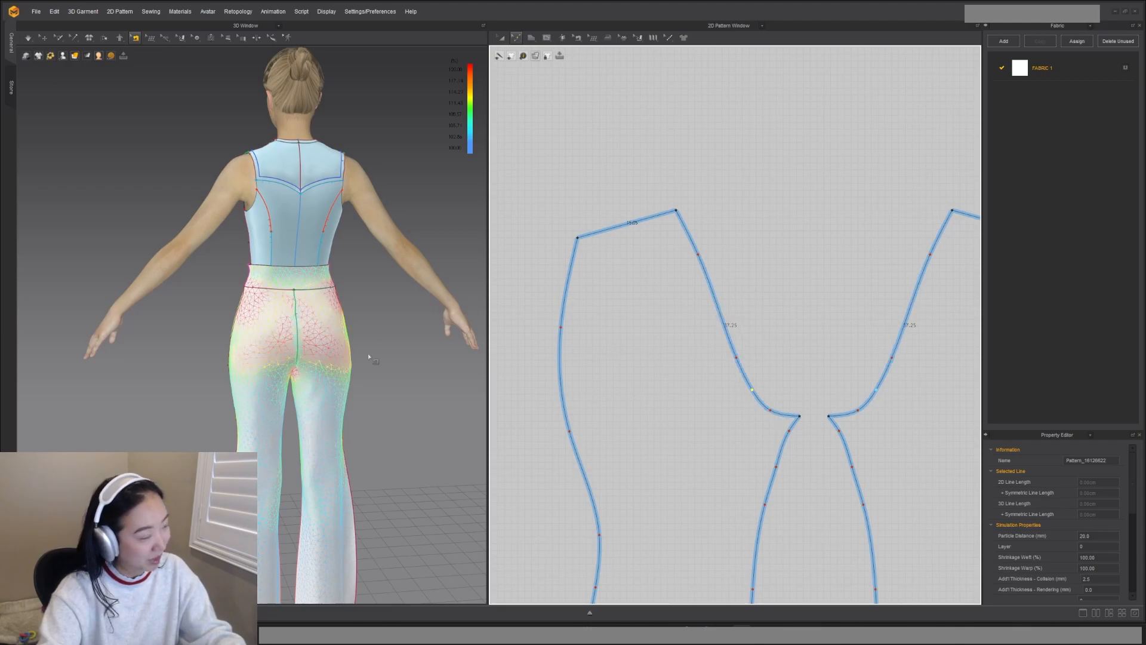
pyautogui.click(361, 387)
pyautogui.moveTo(360, 387); pyautogui.dragTo(368, 404, button='right')
# Step: Raise the curve point nearest the crotch on the back crotch curves and check the strain under the seat
pyautogui.moveTo(783, 388); pyautogui.dragTo(778, 311, button='middle')
pyautogui.press('z')
pyautogui.scroll(4, 776, 331)
pyautogui.click(763, 339)
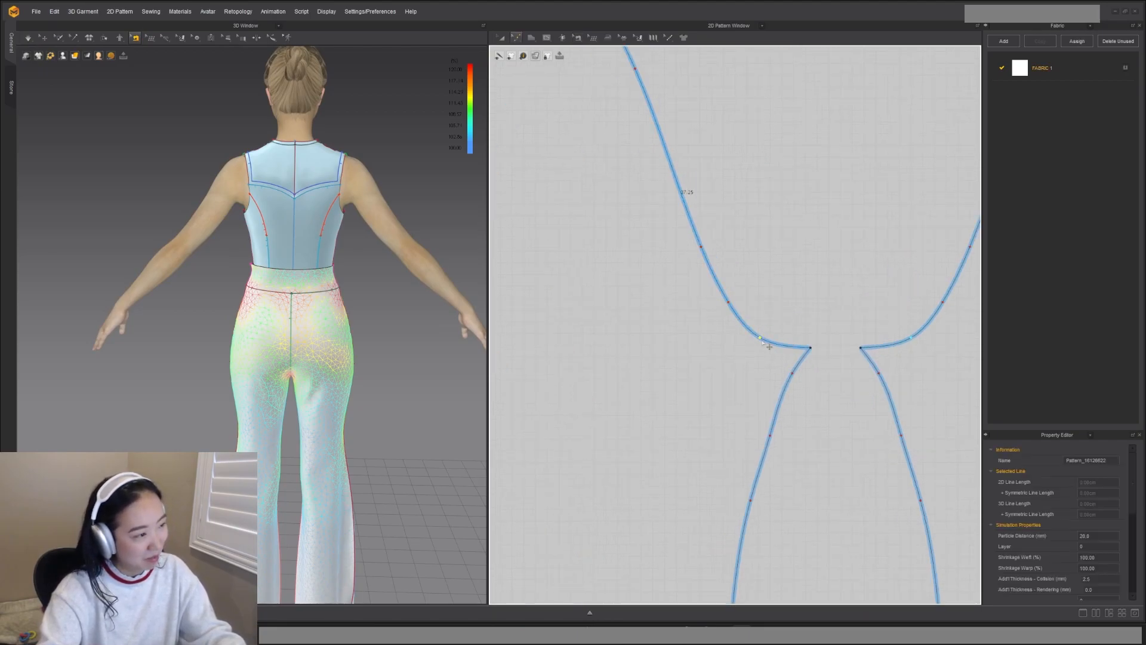
pyautogui.moveTo(766, 341); pyautogui.dragTo(740, 327)
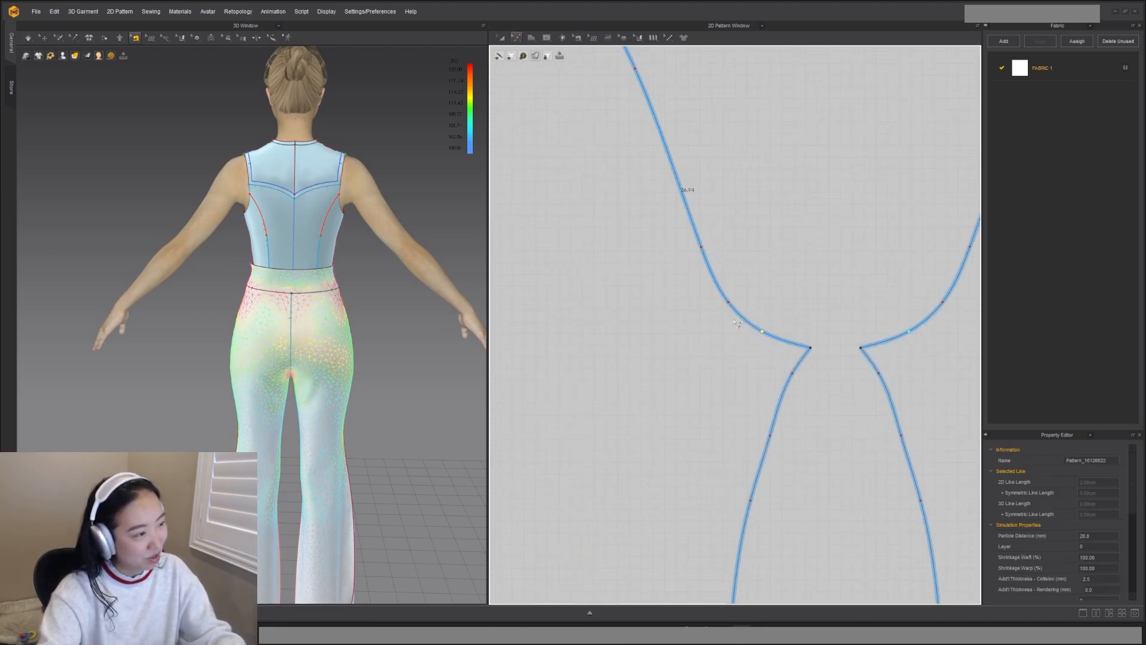
pyautogui.press('b')
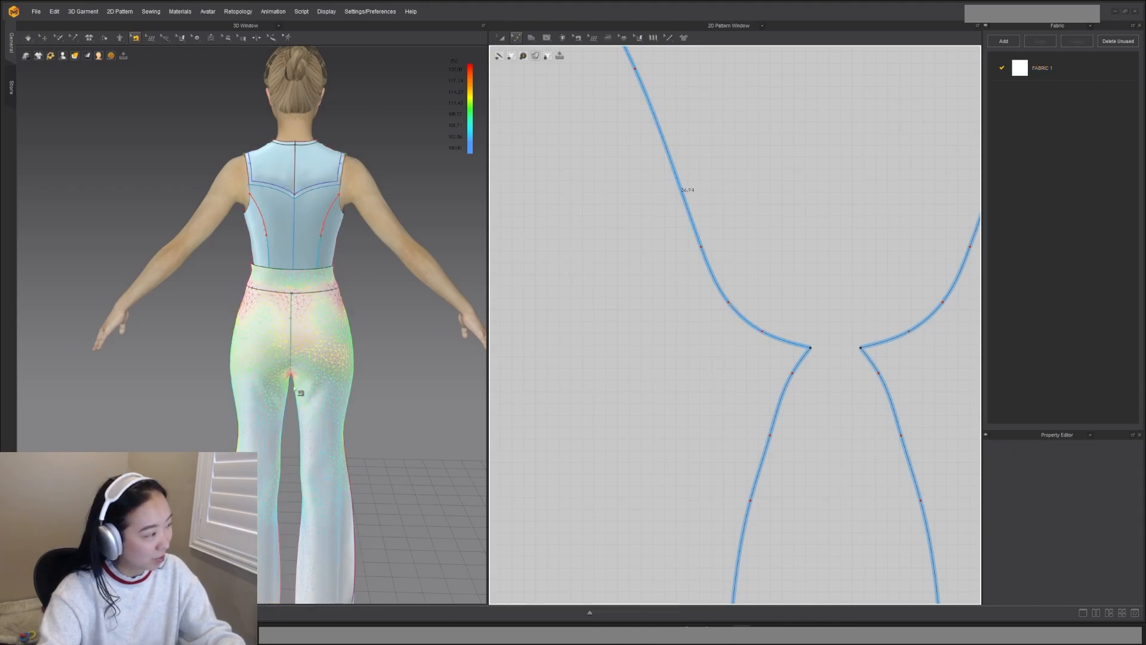
pyautogui.scroll(3, 304, 392)
pyautogui.press('z')
pyautogui.click(307, 391)
pyautogui.scroll(-5, 883, 322)
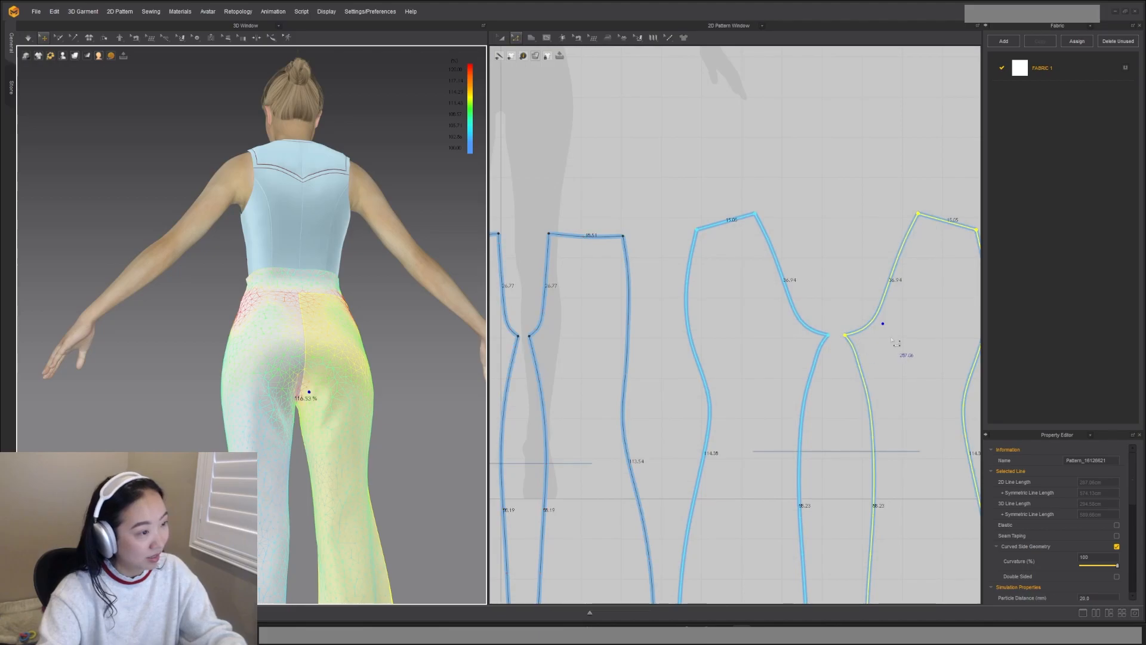
# Step: Move the two curve points above it on the back crotch curves slightly outward and check the strain at the crotch again
pyautogui.moveTo(893, 342); pyautogui.dragTo(793, 382, button='right')
pyautogui.scroll(4, 779, 375)
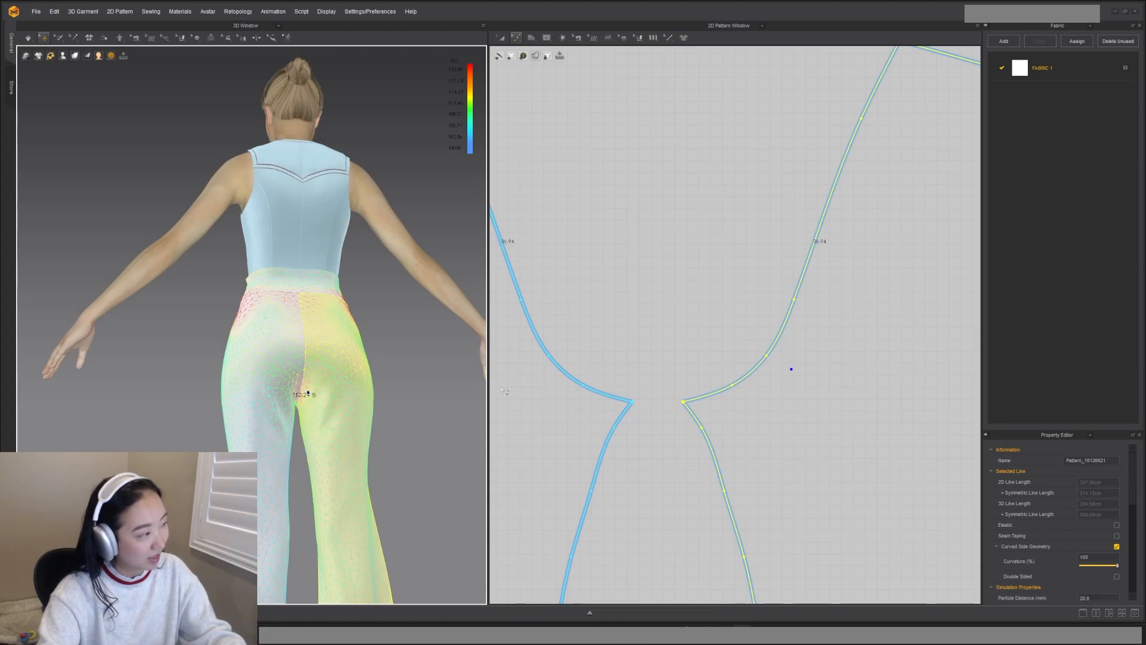
pyautogui.click(774, 361)
pyautogui.moveTo(768, 357); pyautogui.dragTo(762, 354)
pyautogui.moveTo(793, 296); pyautogui.dragTo(790, 296)
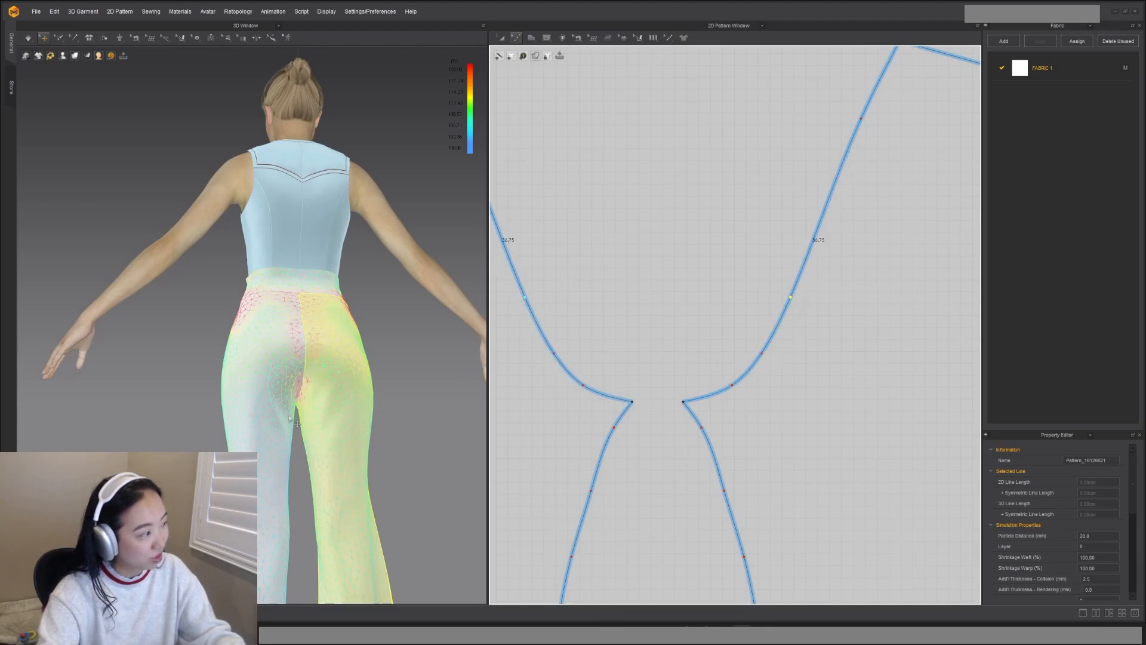
pyautogui.click(303, 395)
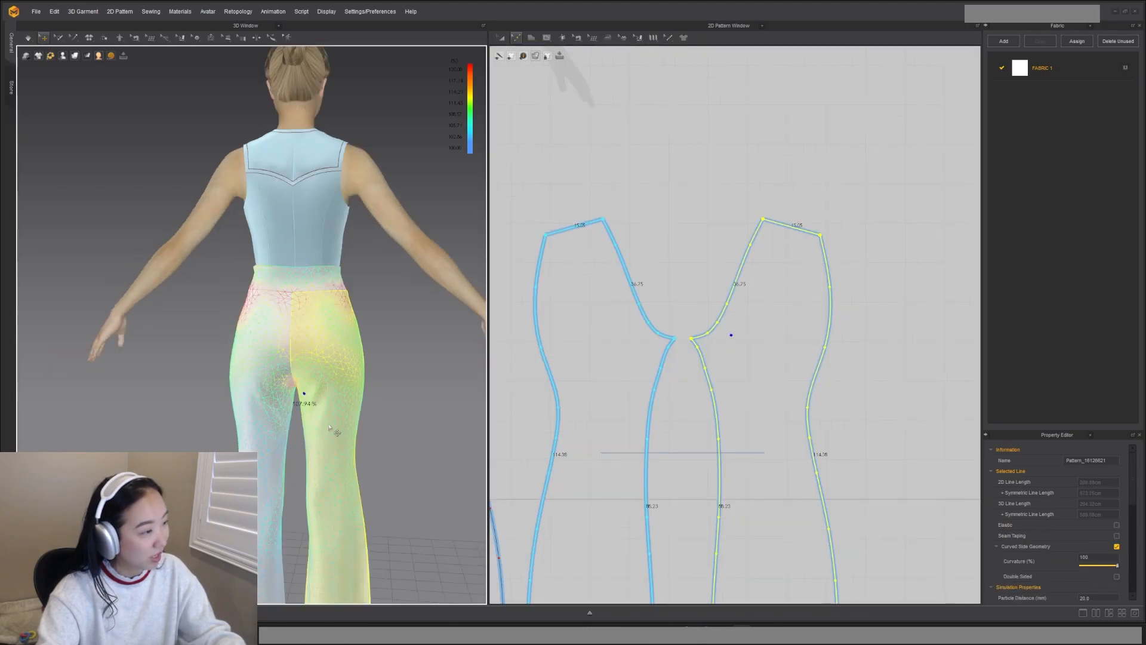
pyautogui.scroll(2, 714, 313)
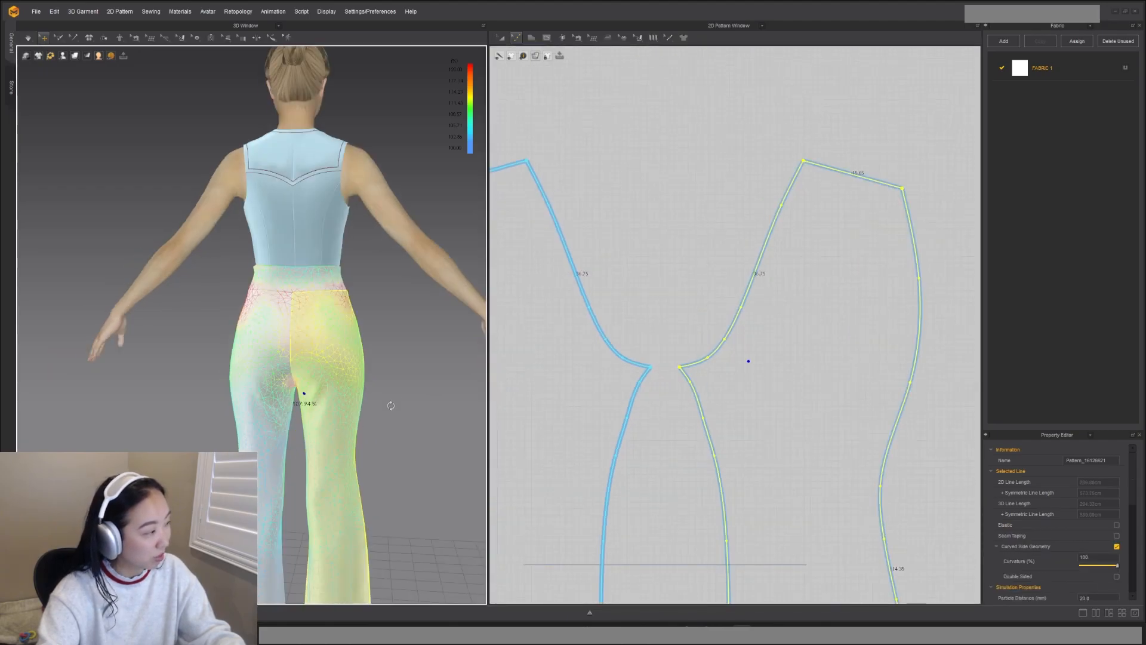
pyautogui.moveTo(389, 406); pyautogui.dragTo(427, 399, button='right')
# Step: Examine the reference photos of the pink flared trousers for the fit at the seat, crotch and thighs
pyautogui.click(742, 353)
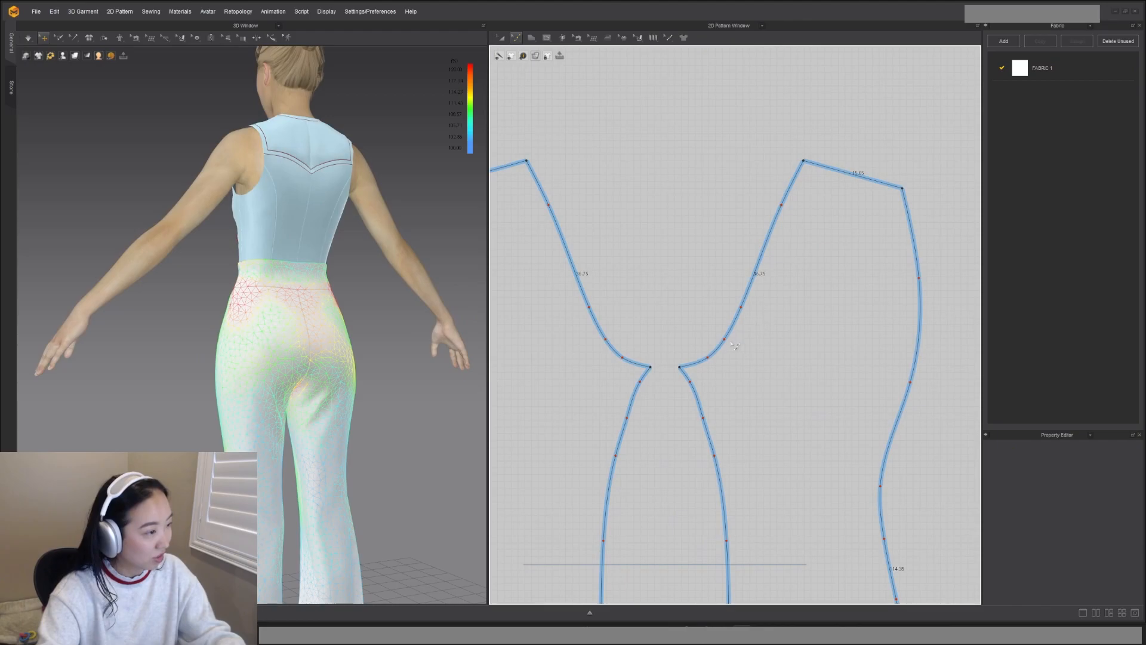
pyautogui.moveTo(1065, 369); pyautogui.dragTo(790, 331)
pyautogui.scroll(3, 778, 320)
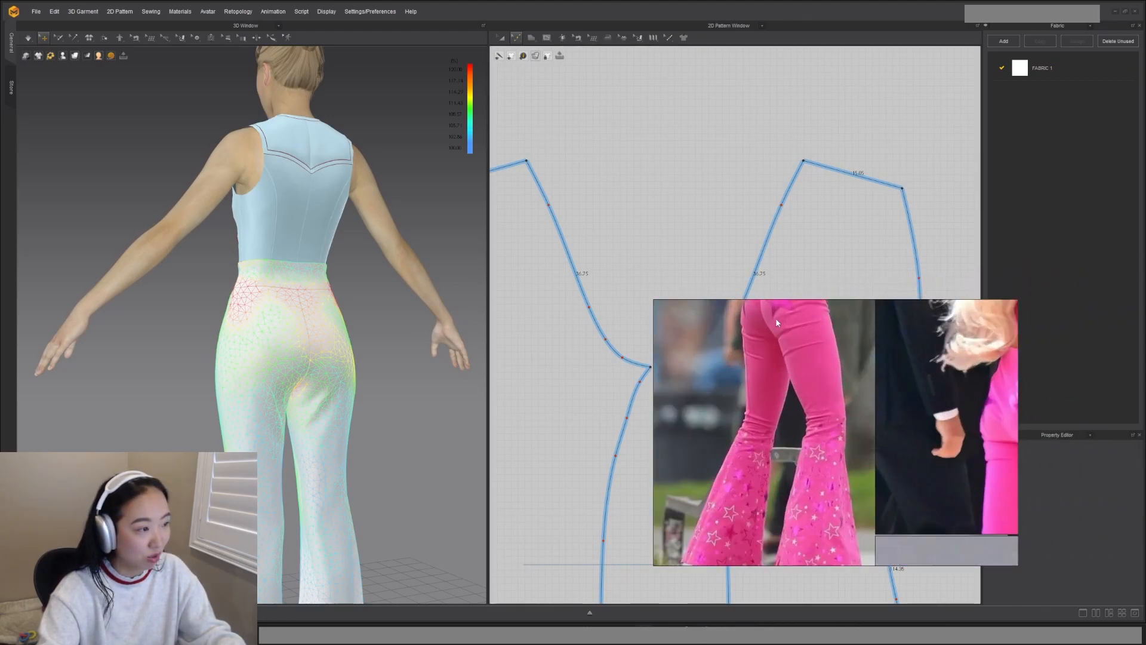
pyautogui.scroll(-3, 768, 338)
pyautogui.scroll(3, 812, 370)
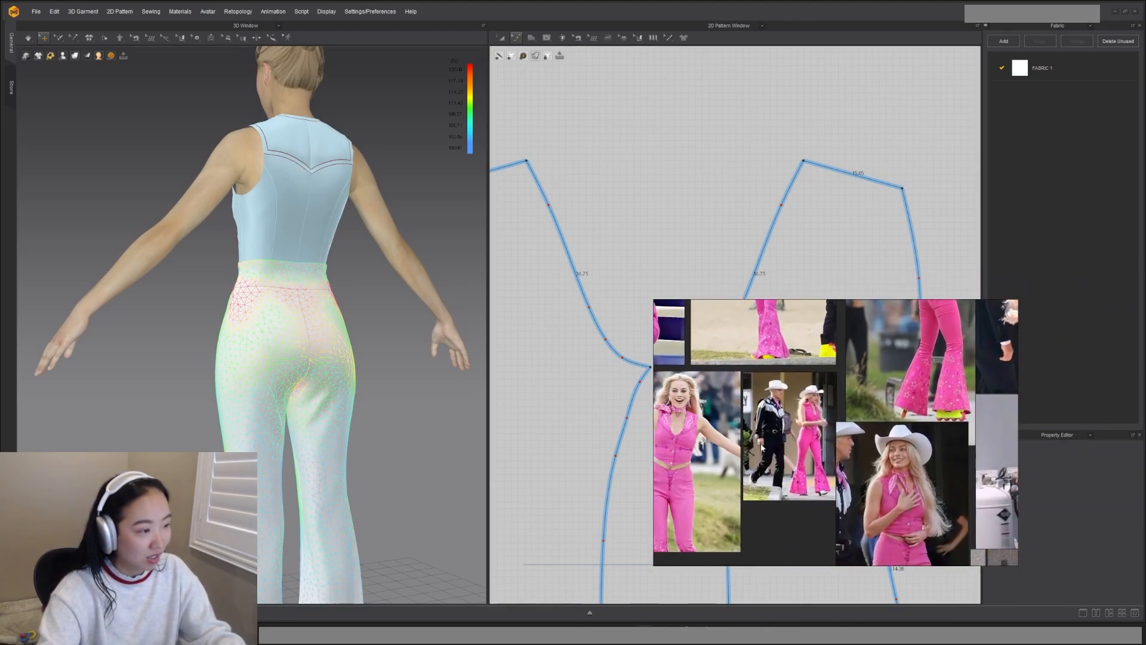
pyautogui.scroll(3, 931, 347)
pyautogui.moveTo(948, 362); pyautogui.dragTo(957, 447, button='middle')
pyautogui.moveTo(784, 425); pyautogui.dragTo(885, 444, button='middle')
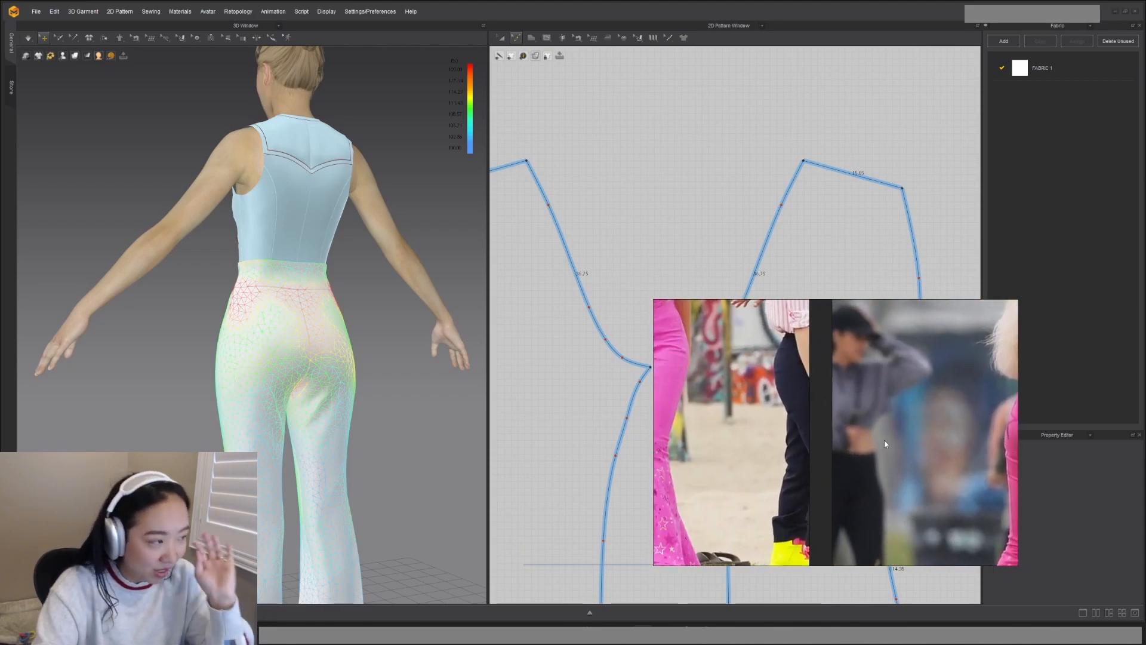
pyautogui.scroll(-3, 901, 423)
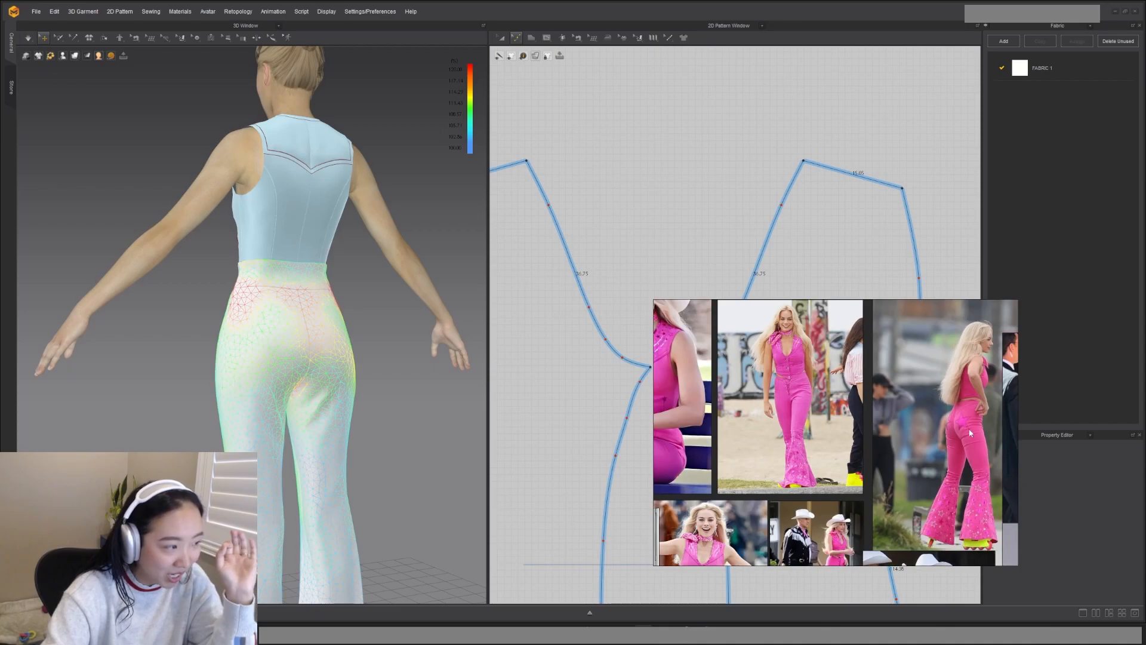
pyautogui.scroll(3, 969, 433)
pyautogui.moveTo(966, 431); pyautogui.dragTo(879, 427, button='middle')
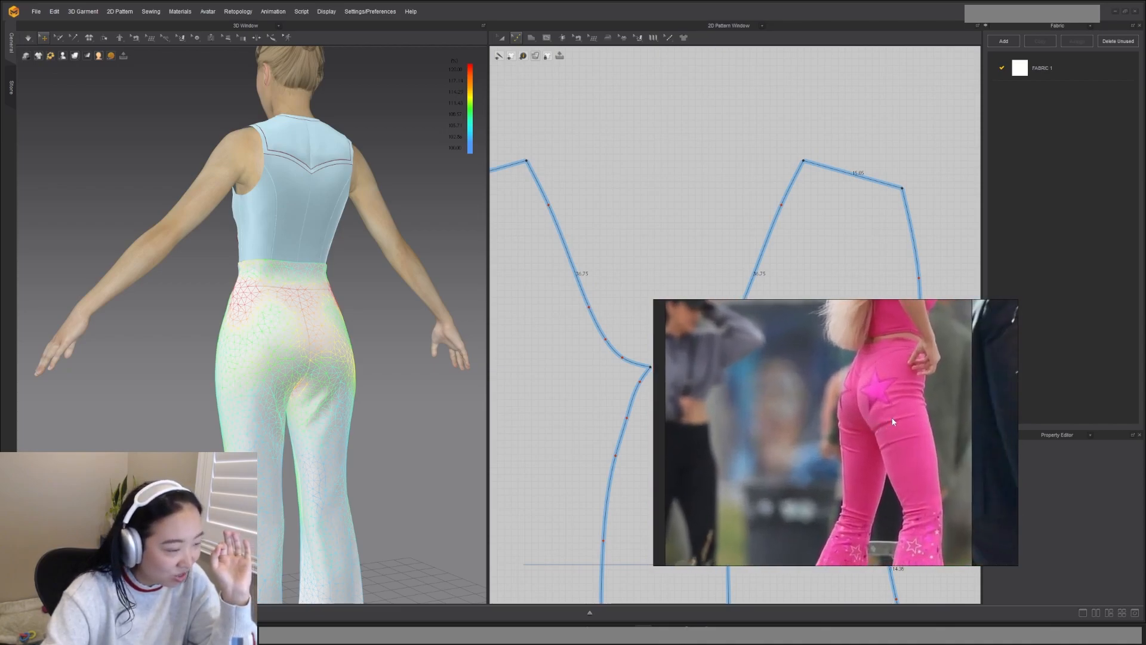
pyautogui.moveTo(823, 446); pyautogui.dragTo(1145, 427, button='right')
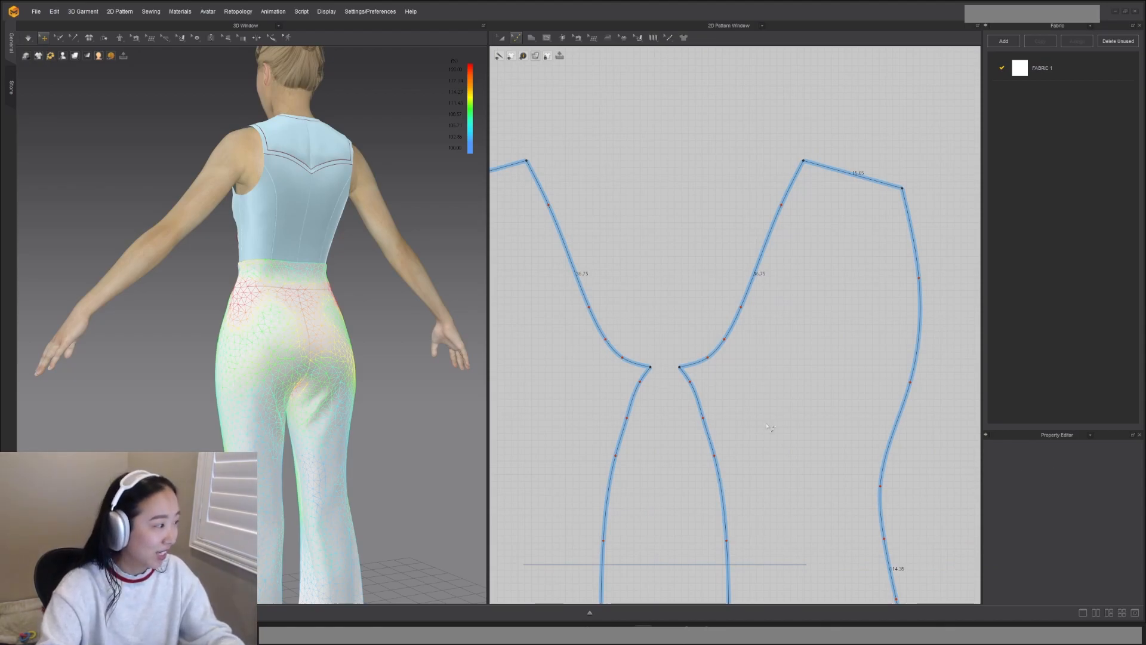
# Step: Narrow the inner thigh seams of the back leg pieces and deepen their crotch curves using the curve points, and simulate
pyautogui.click(628, 421)
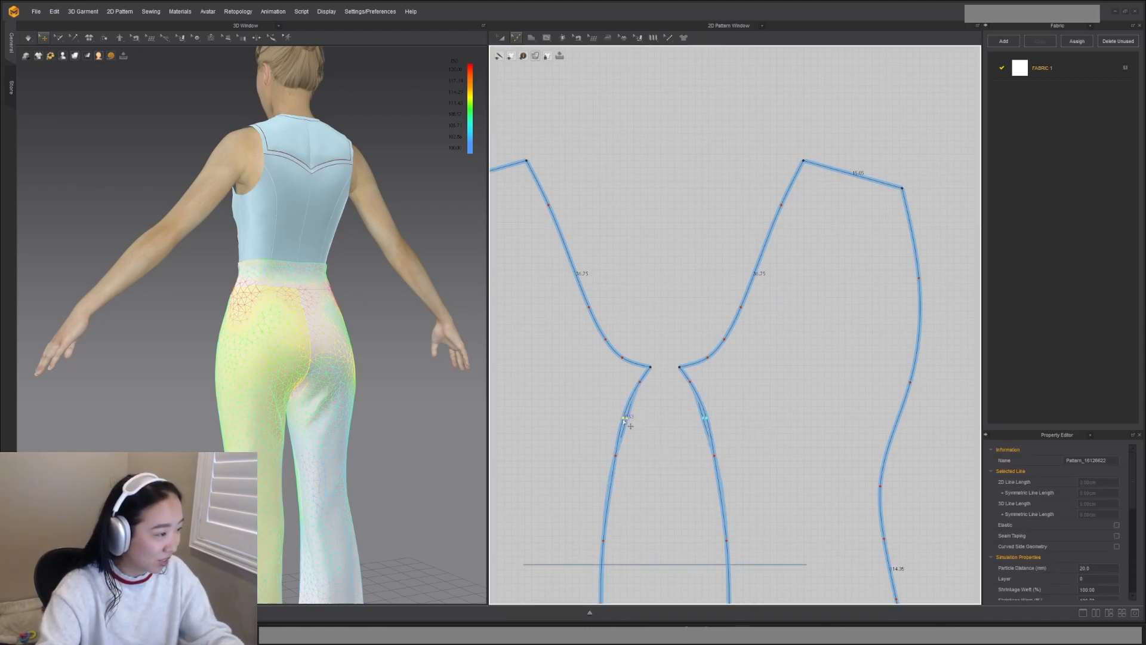
pyautogui.click(639, 383)
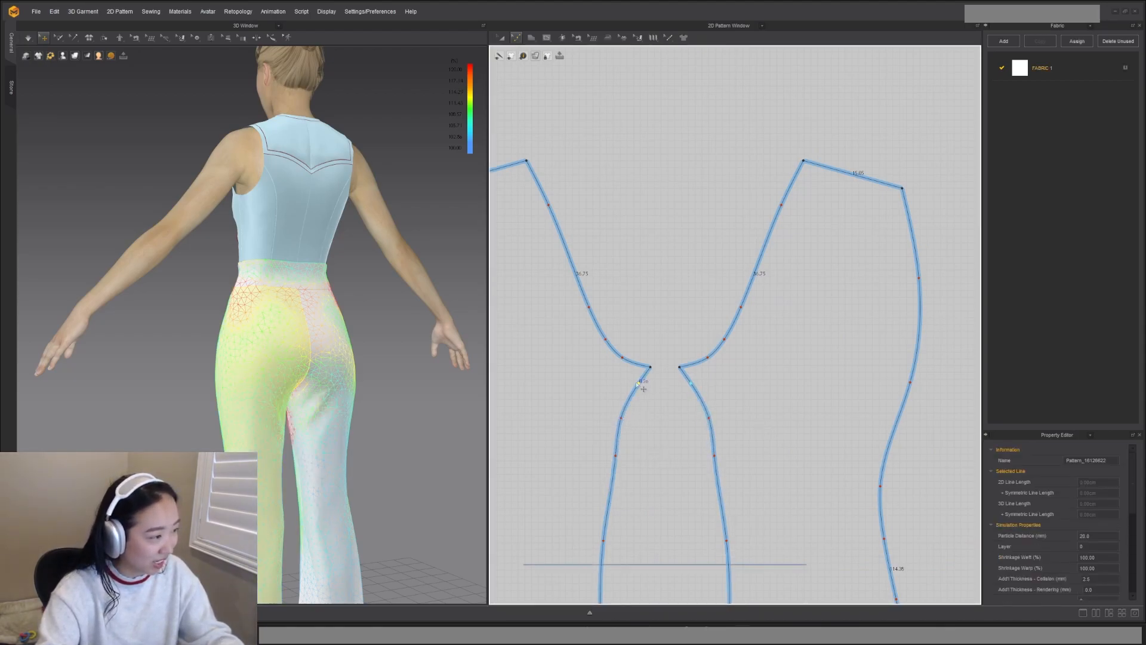
pyautogui.moveTo(616, 459); pyautogui.dragTo(611, 457)
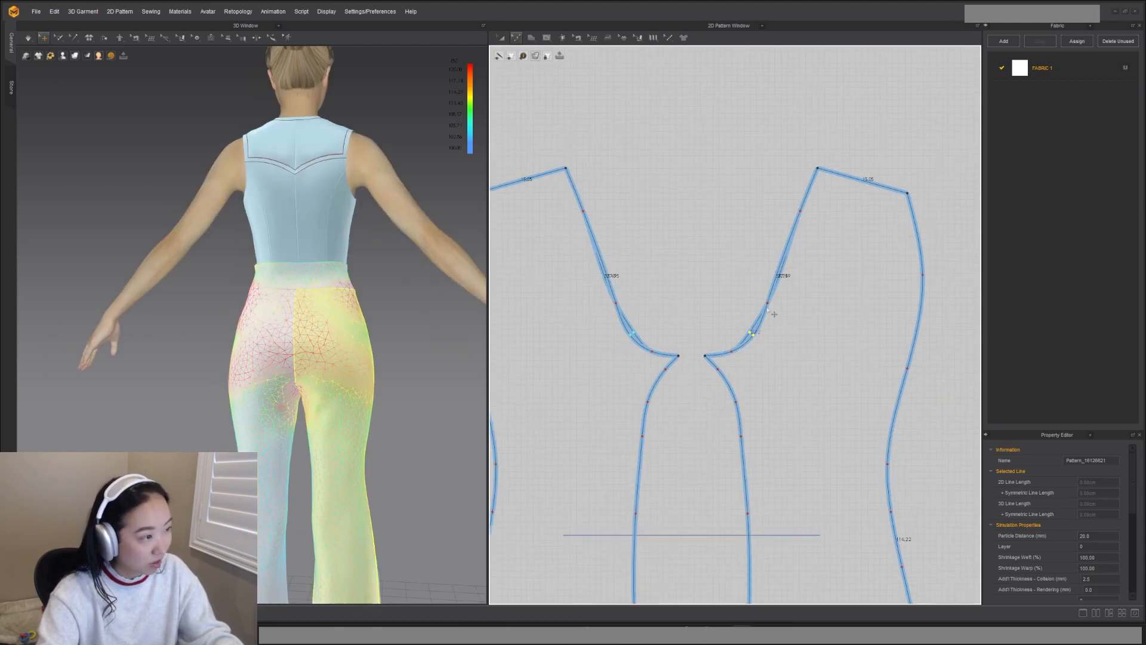
pyautogui.moveTo(768, 304); pyautogui.dragTo(770, 303)
pyautogui.press('space')
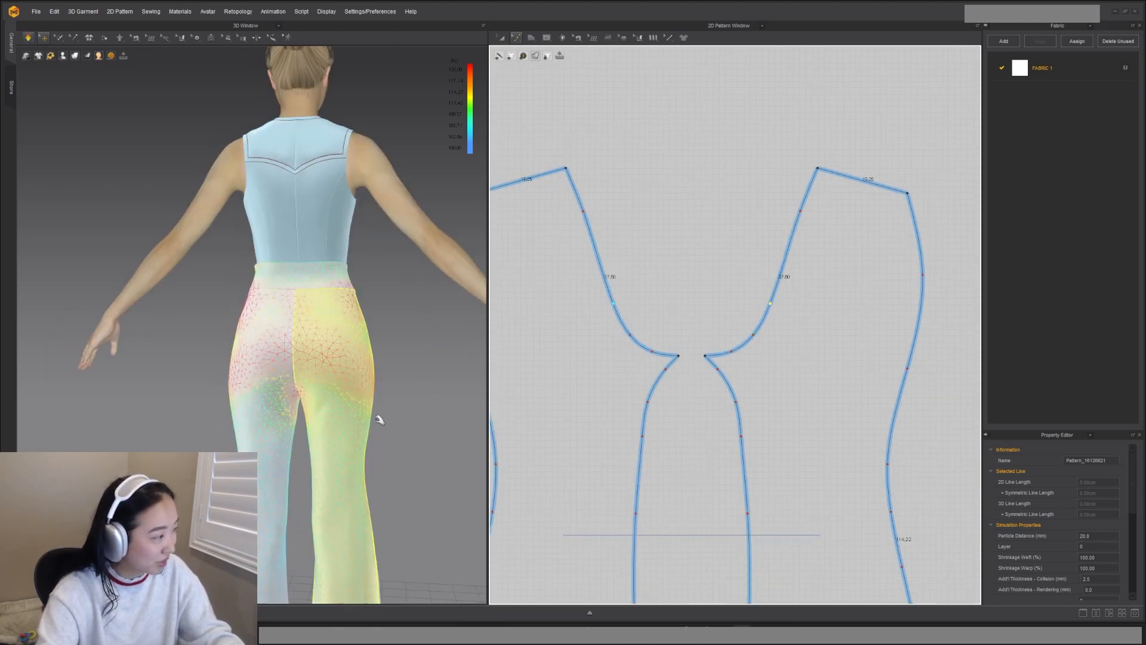
# Step: Move the upper-thigh curve point on the back side seams slightly inward and check the strain at the seat
pyautogui.moveTo(907, 369); pyautogui.dragTo(904, 369)
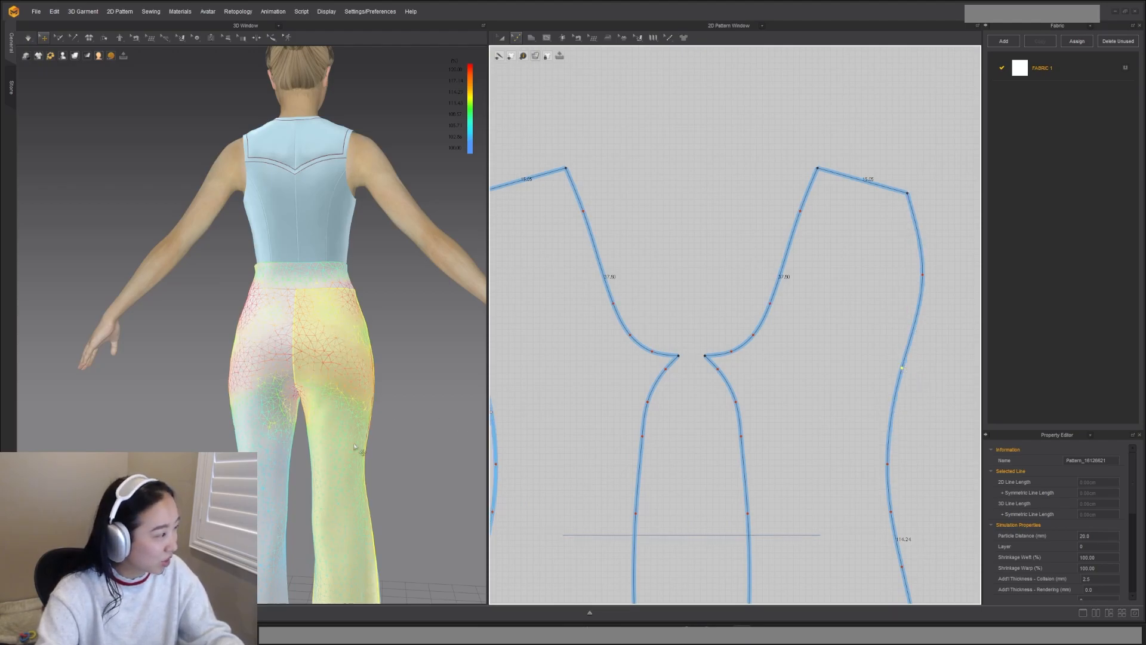
pyautogui.moveTo(303, 424)
pyautogui.mouseDown(button='right')
pyautogui.moveTo(280, 418)
pyautogui.moveTo(305, 405)
pyautogui.mouseUp(button='right')
pyautogui.click(304, 405)
pyautogui.click(720, 386)
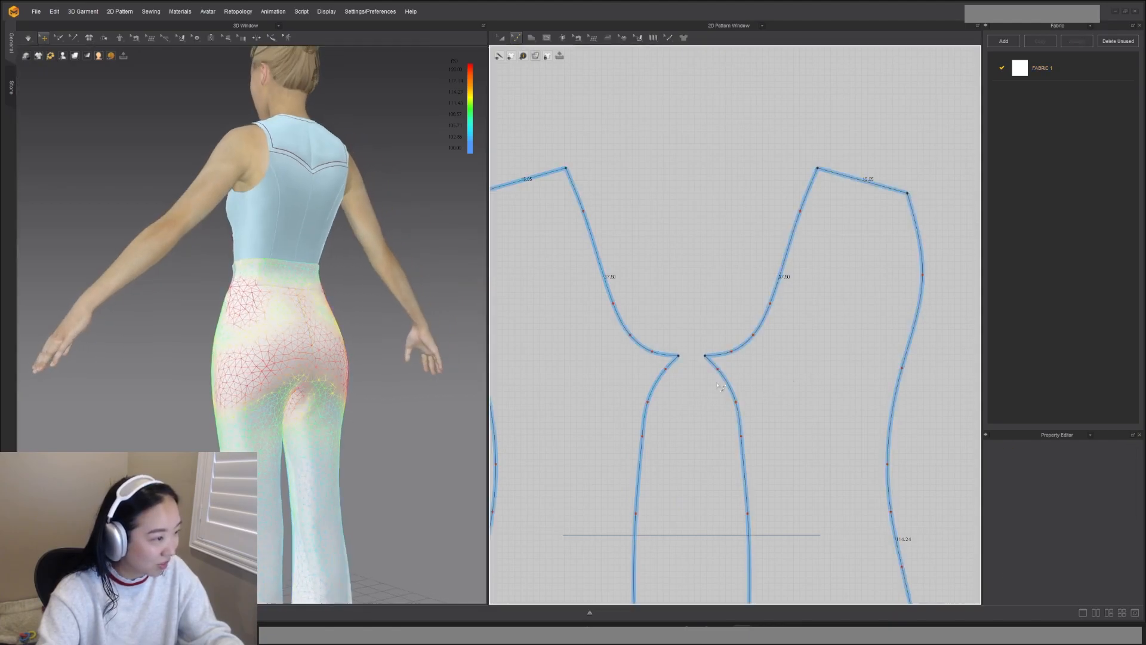
# Step: Narrow the upper inner thighs, deepen the back crotch curves and straighten their upper part using the curve points, and simulate to check the strain
pyautogui.click(722, 374)
pyautogui.moveTo(771, 303); pyautogui.dragTo(775, 304)
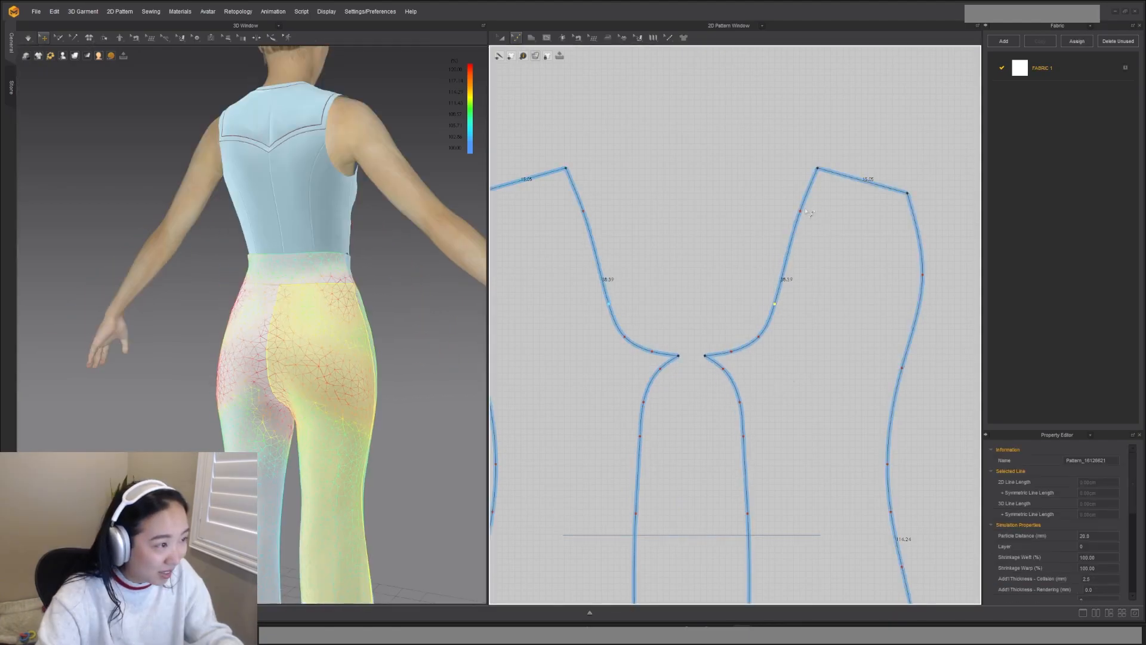
pyautogui.moveTo(806, 217); pyautogui.dragTo(810, 220)
pyautogui.press('space')
pyautogui.press('space')
pyautogui.moveTo(360, 470); pyautogui.dragTo(368, 418, button='right')
pyautogui.click(418, 442)
pyautogui.scroll(-3, 368, 418)
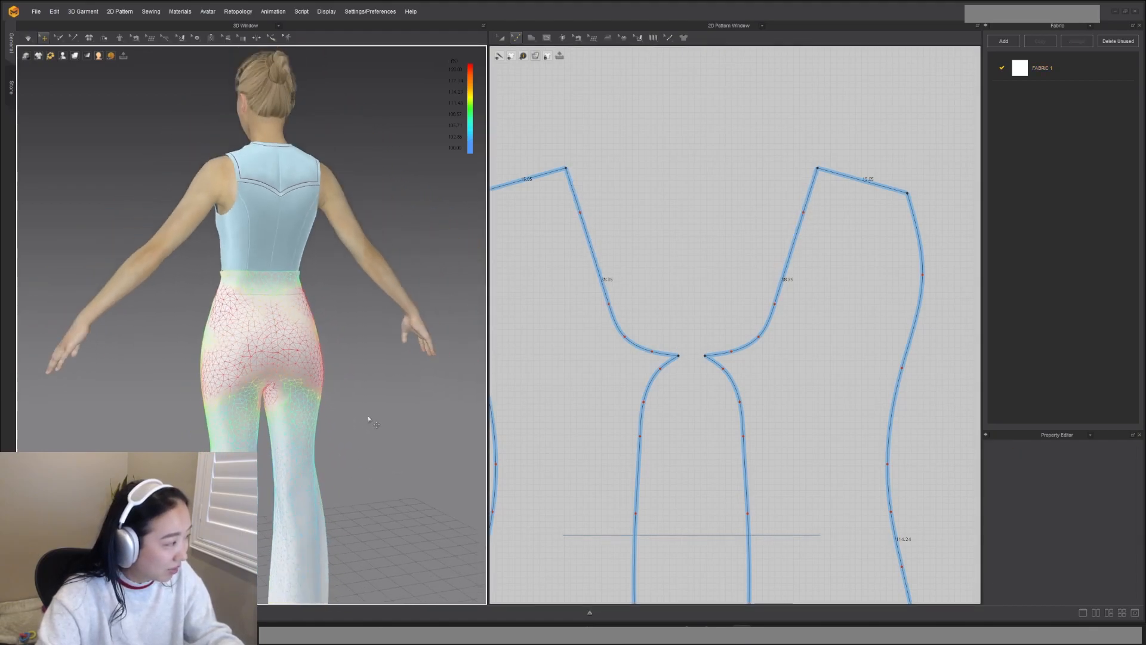
pyautogui.moveTo(425, 454); pyautogui.dragTo(363, 462, button='right')
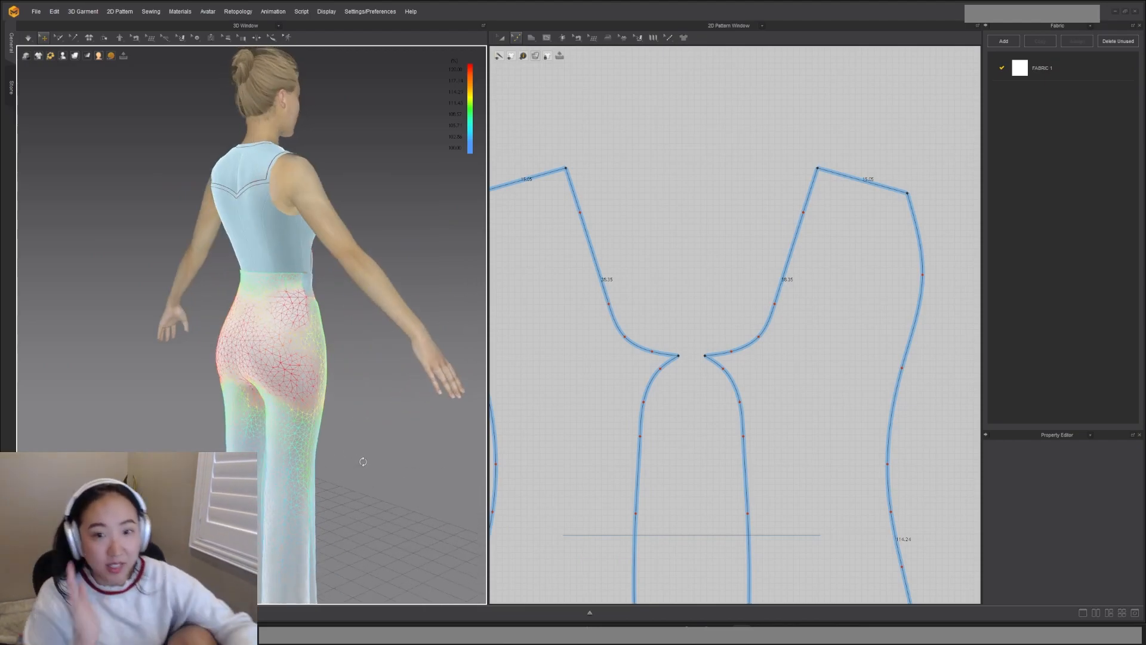
pyautogui.moveTo(370, 377)
pyautogui.mouseDown(button='right')
pyautogui.moveTo(266, 400)
pyautogui.moveTo(353, 382)
pyautogui.mouseUp(button='right')
pyautogui.scroll(-3, 830, 418)
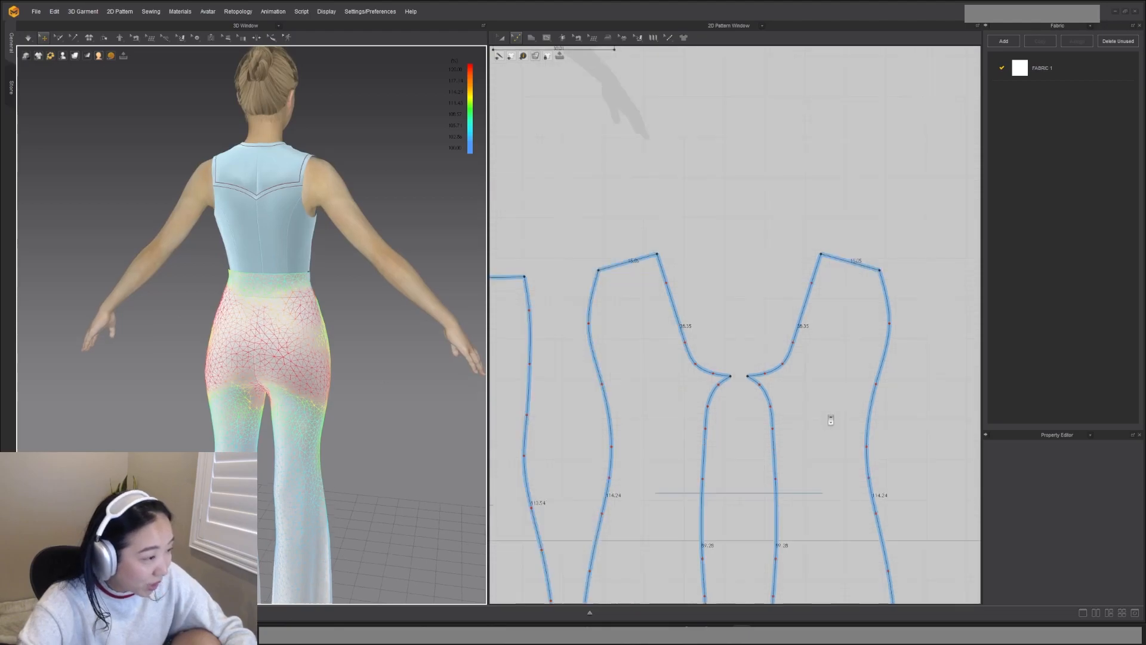
# Step: Narrow the back leg pieces along the inner thigh between crotch and knee using the curve points, and check the strain
pyautogui.scroll(2, 809, 382)
pyautogui.moveTo(809, 383); pyautogui.dragTo(796, 315, button='middle')
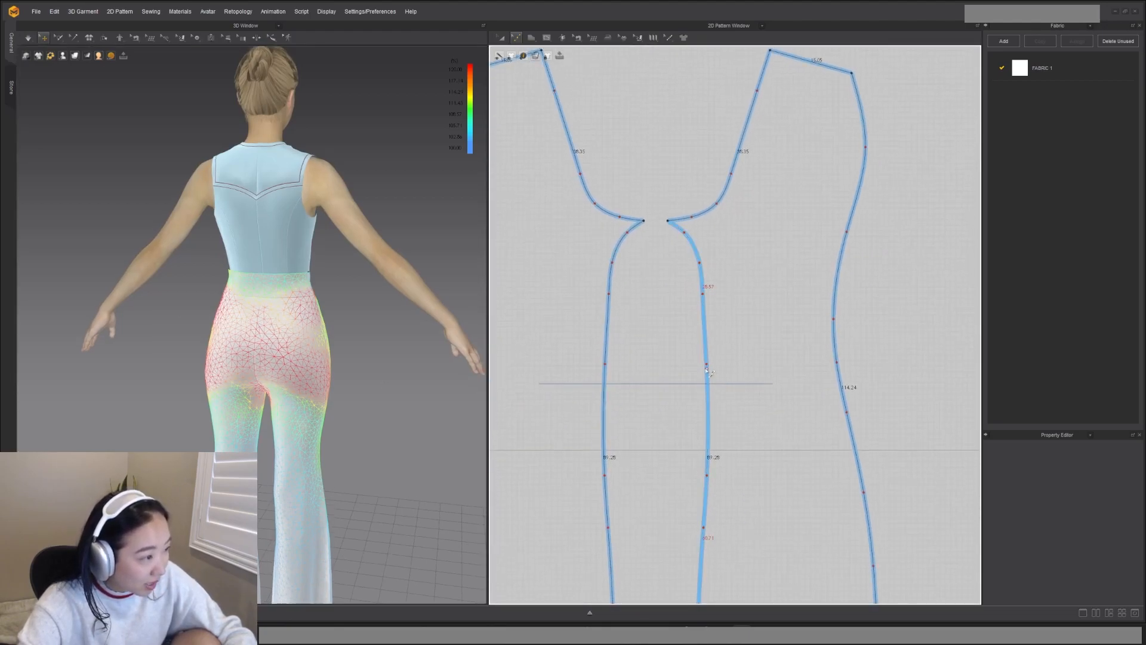
pyautogui.moveTo(707, 366); pyautogui.dragTo(712, 363)
pyautogui.moveTo(704, 294)
pyautogui.mouseDown()
pyautogui.moveTo(704, 262)
pyautogui.moveTo(711, 294)
pyautogui.mouseUp()
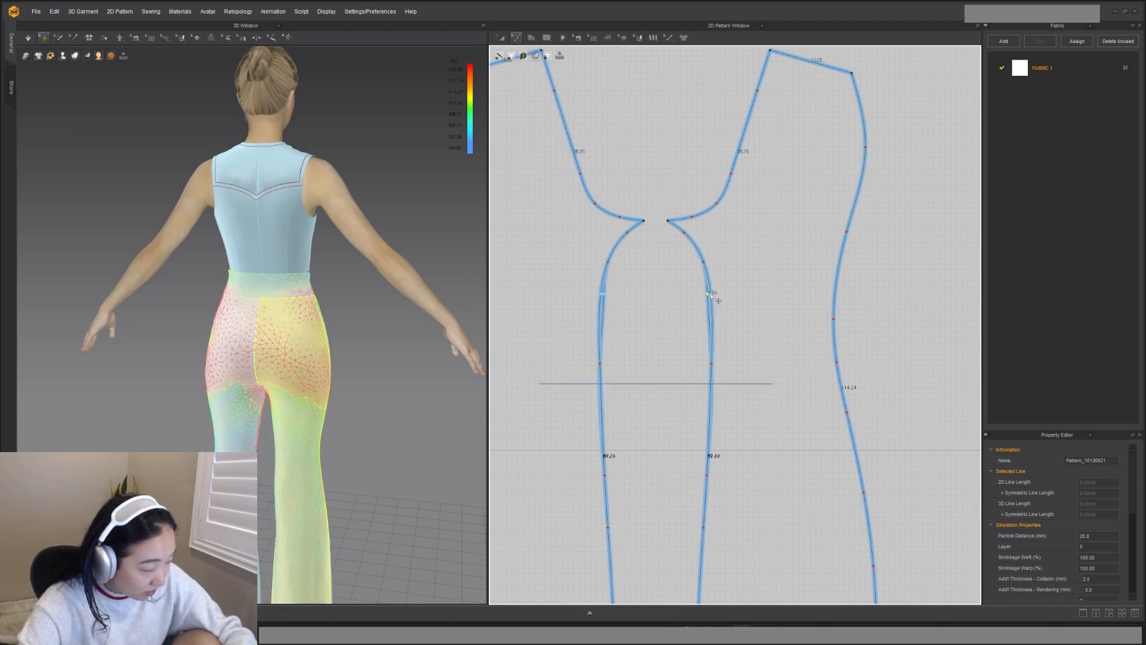
pyautogui.moveTo(712, 364); pyautogui.dragTo(722, 368)
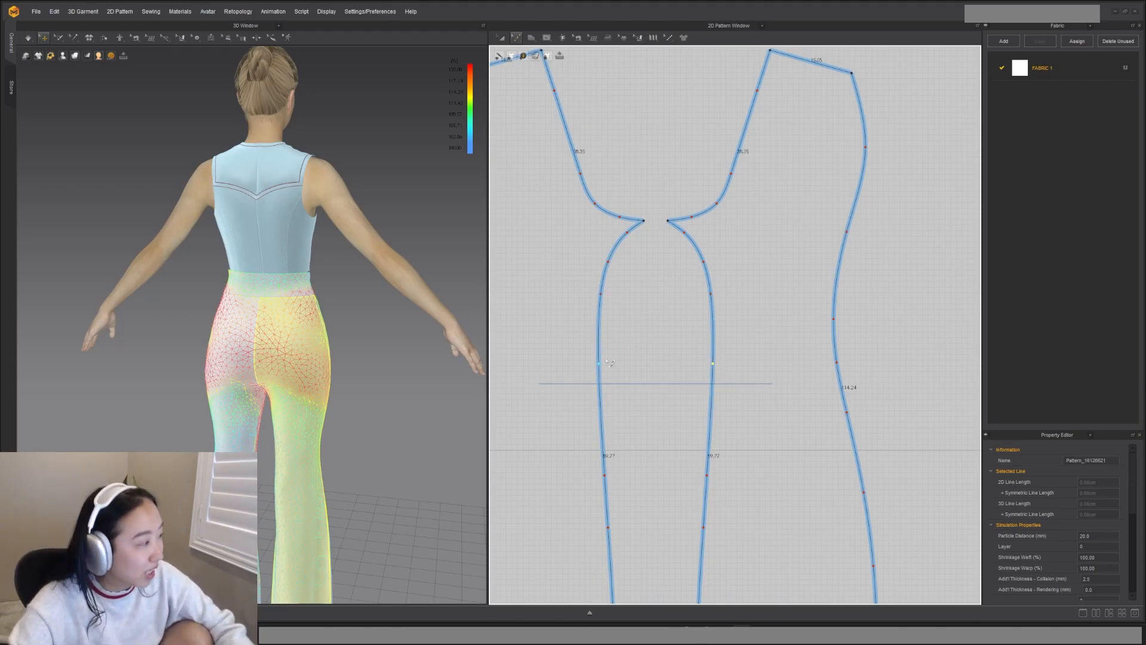
pyautogui.click(421, 480)
pyautogui.moveTo(417, 475); pyautogui.dragTo(356, 398, button='right')
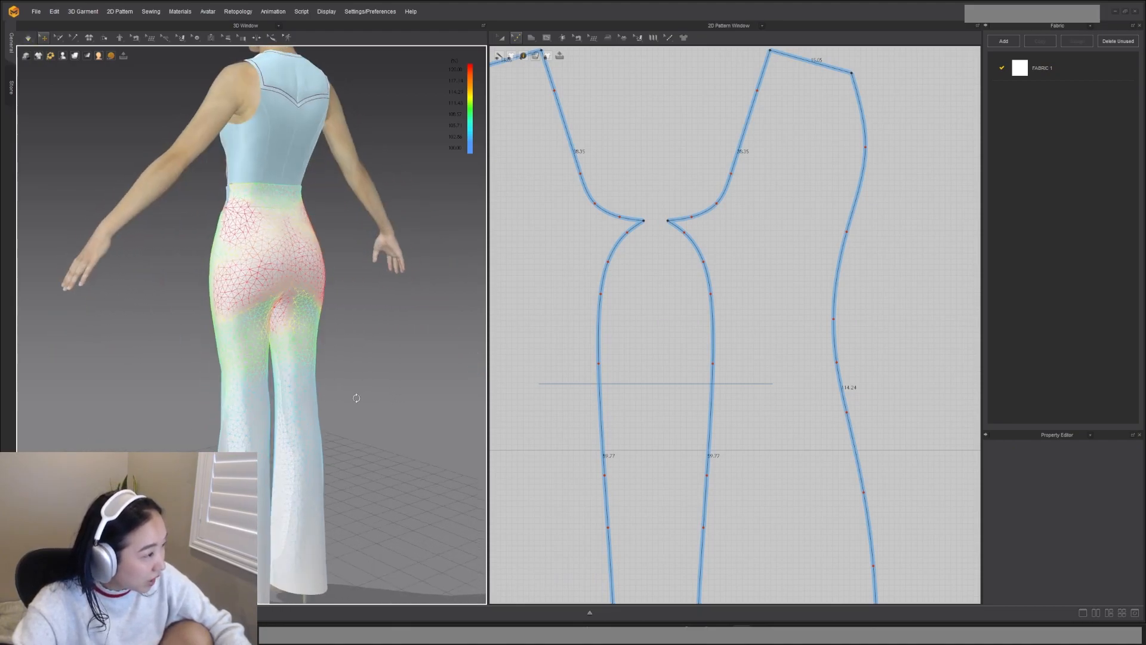
# Step: Flatten the inner seams of the back leg pieces just below the crotch, simulate, and check the strain from back and front
pyautogui.click(685, 233)
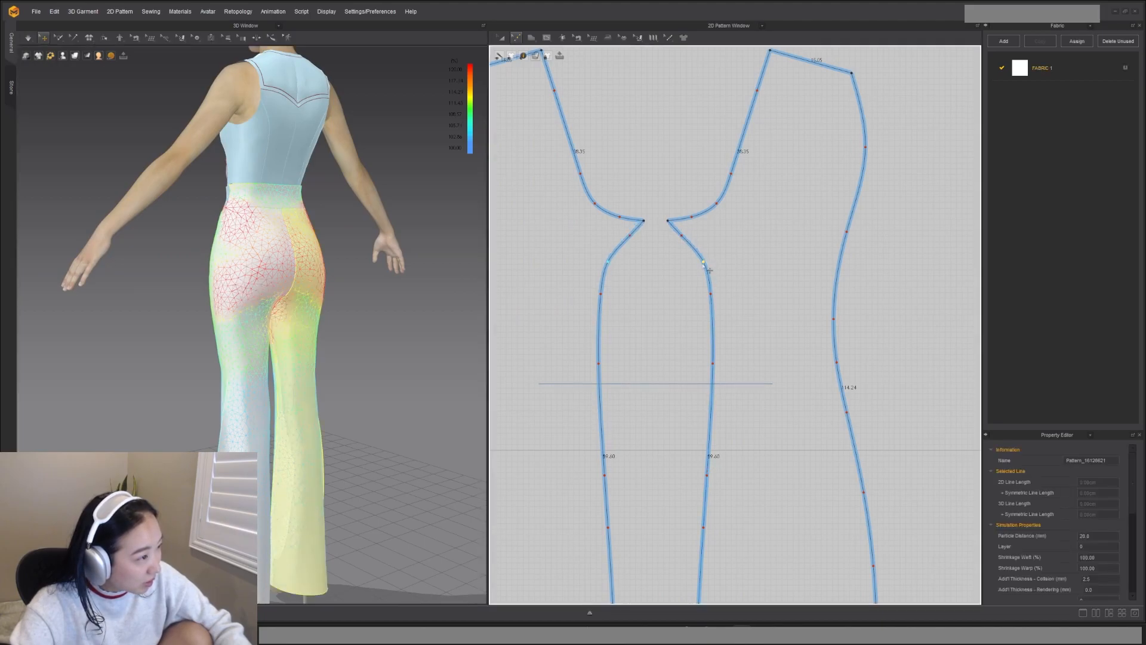
pyautogui.moveTo(703, 265); pyautogui.dragTo(699, 267)
pyautogui.press('space')
pyautogui.moveTo(379, 394); pyautogui.dragTo(348, 402, button='right')
pyautogui.moveTo(348, 402); pyautogui.dragTo(380, 356, button='middle')
pyautogui.click(401, 333)
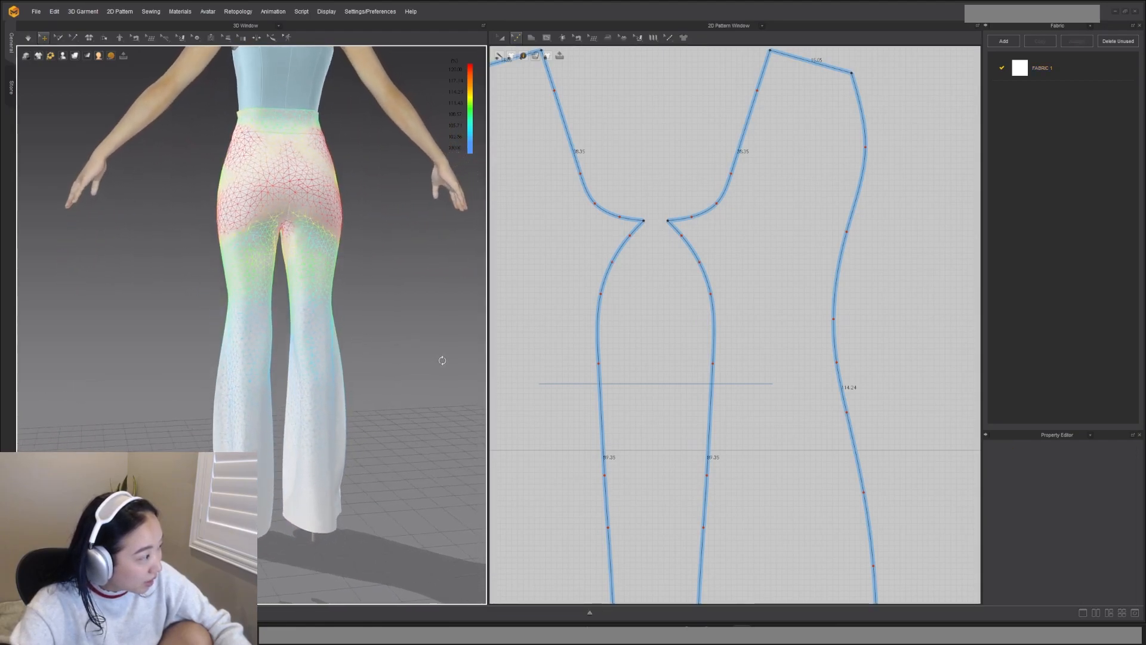
pyautogui.moveTo(445, 358); pyautogui.dragTo(528, 375, button='right')
pyautogui.moveTo(405, 360); pyautogui.dragTo(510, 363, button='right')
# Step: Switch the garment display from the strain map to the plain fabric and check the seat of the trousers
pyautogui.scroll(-6, 631, 392)
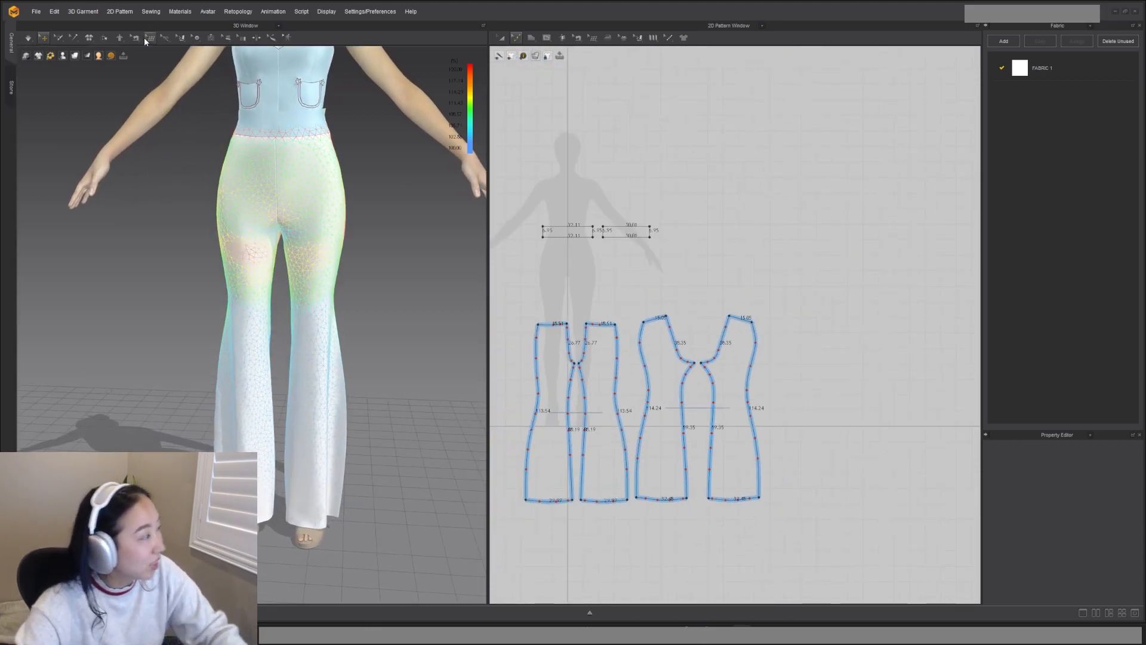
pyautogui.click(87, 56)
pyautogui.moveTo(418, 257); pyautogui.dragTo(234, 261, button='right')
pyautogui.click(253, 190)
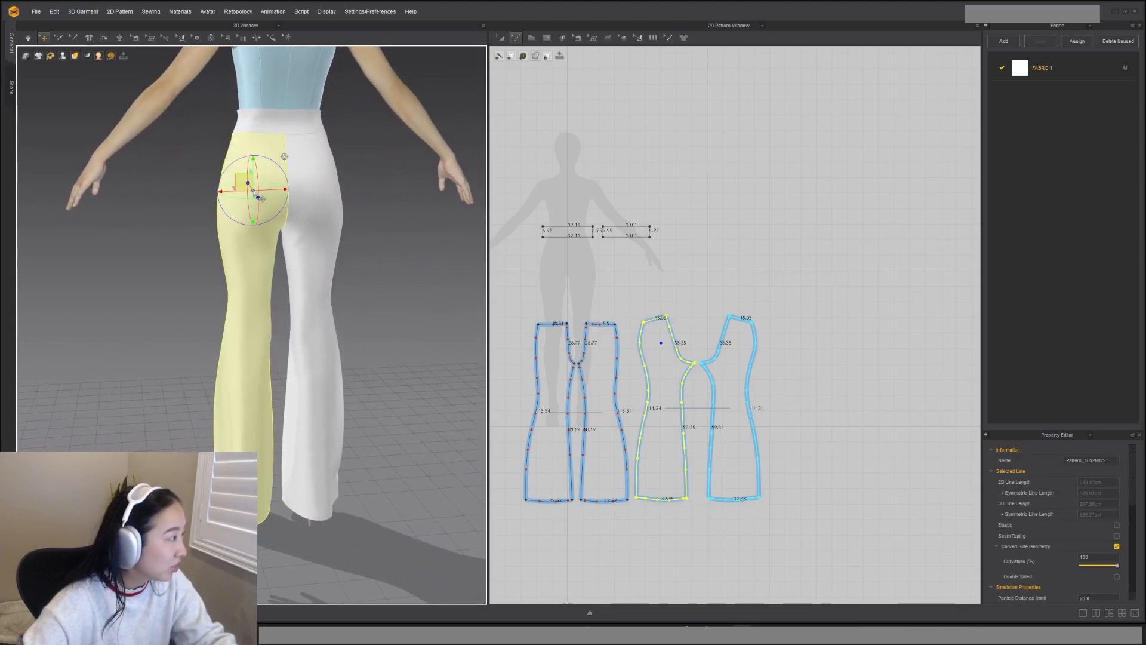
pyautogui.scroll(3, 767, 365)
pyautogui.click(770, 369)
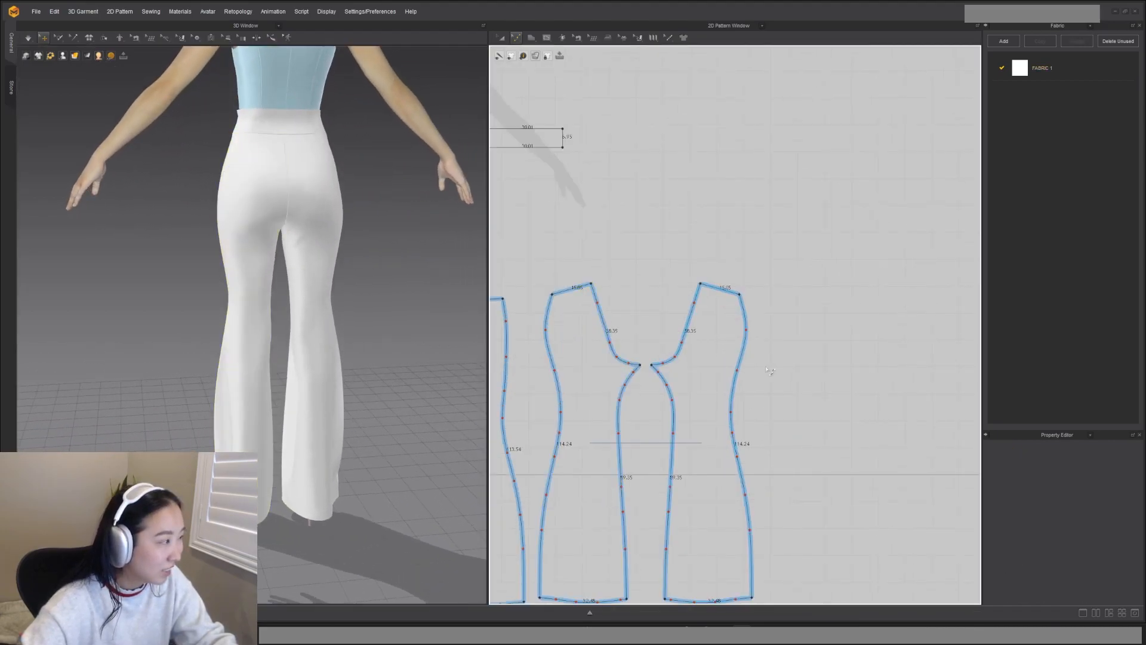
pyautogui.moveTo(269, 200); pyautogui.dragTo(308, 215, button='right')
pyautogui.scroll(-2, 308, 215)
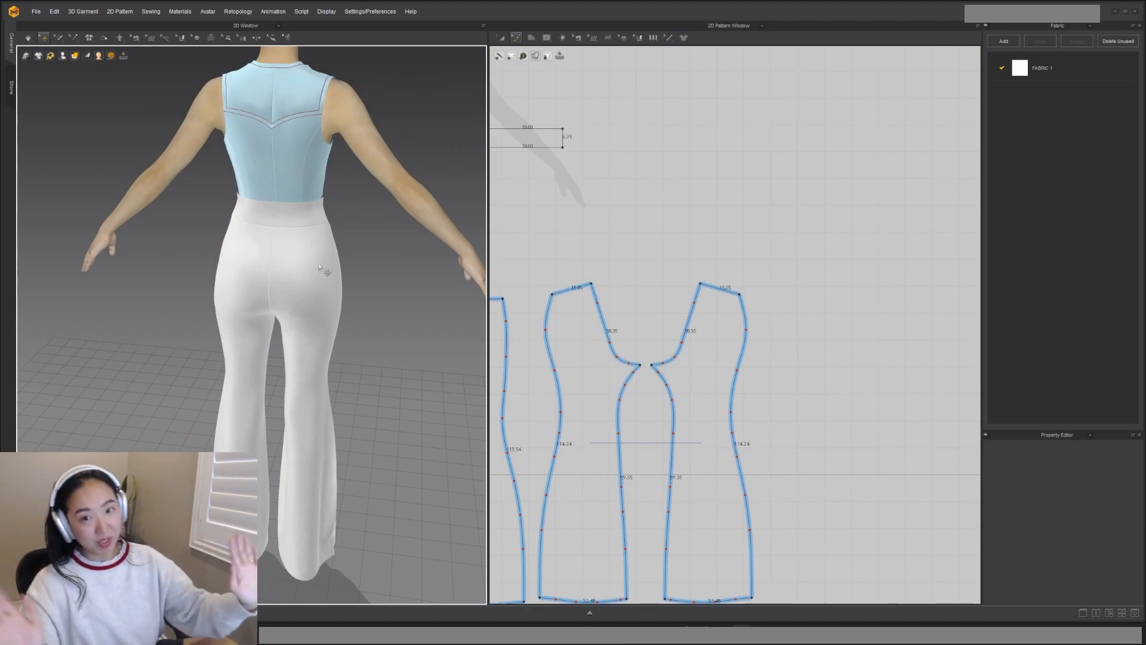
pyautogui.moveTo(294, 238); pyautogui.dragTo(294, 230, button='right')
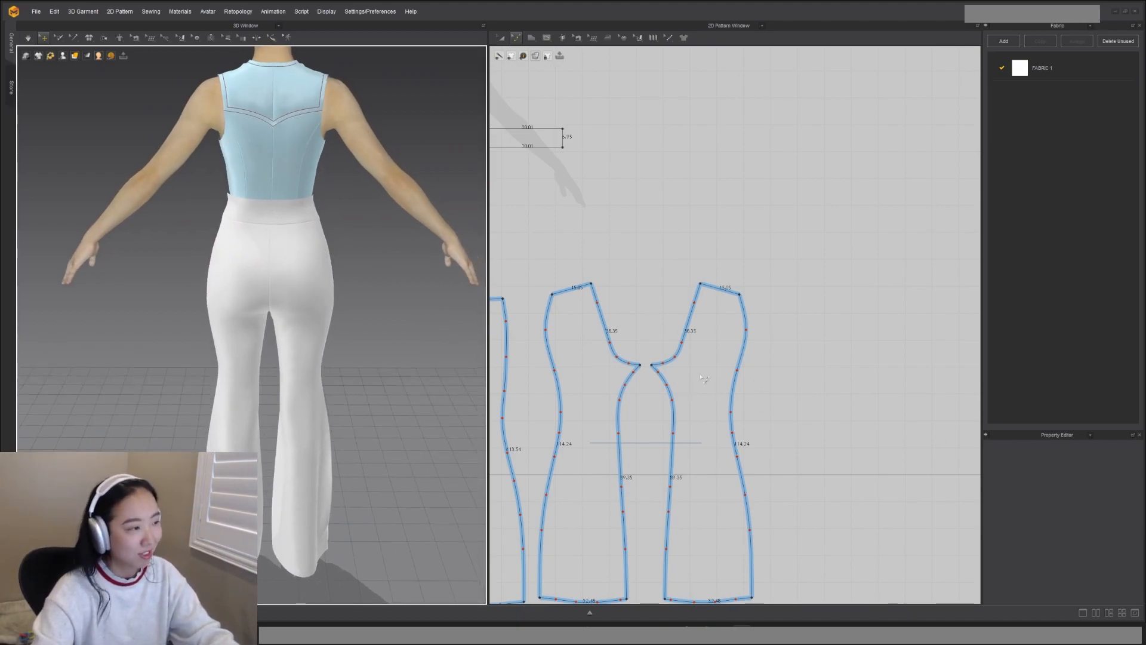
# Step: Lower the centre-back waist corners of the back leg pieces, simulate, and compare the back waist with the pink trousers photo
pyautogui.scroll(1, 594, 275)
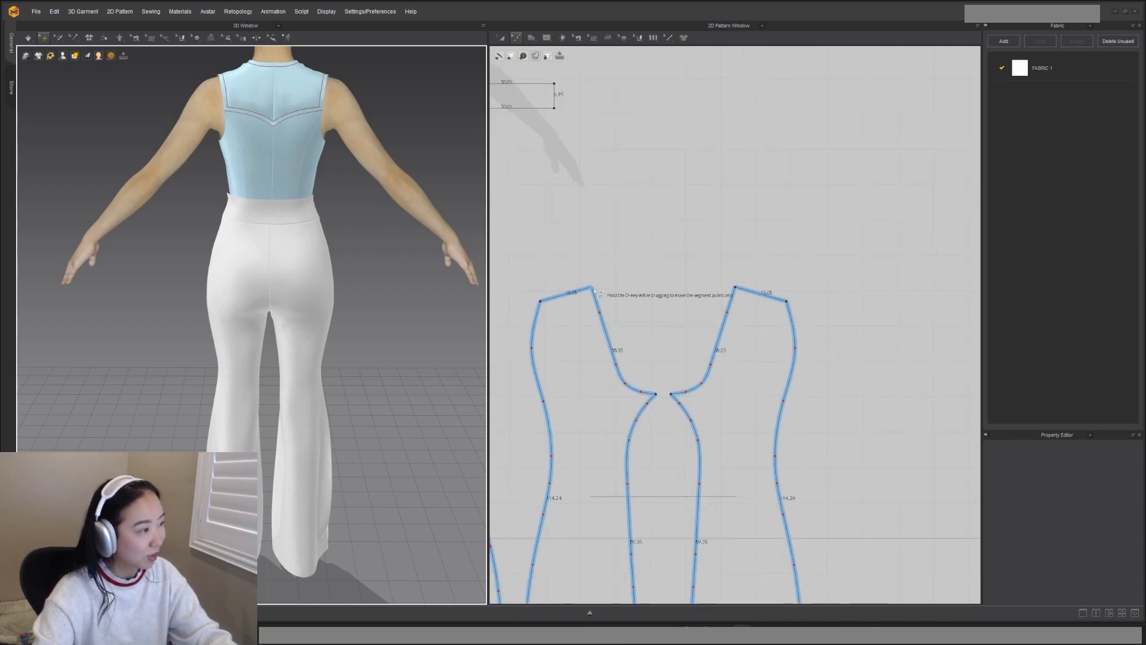
pyautogui.moveTo(594, 289); pyautogui.dragTo(603, 305)
pyautogui.press('space')
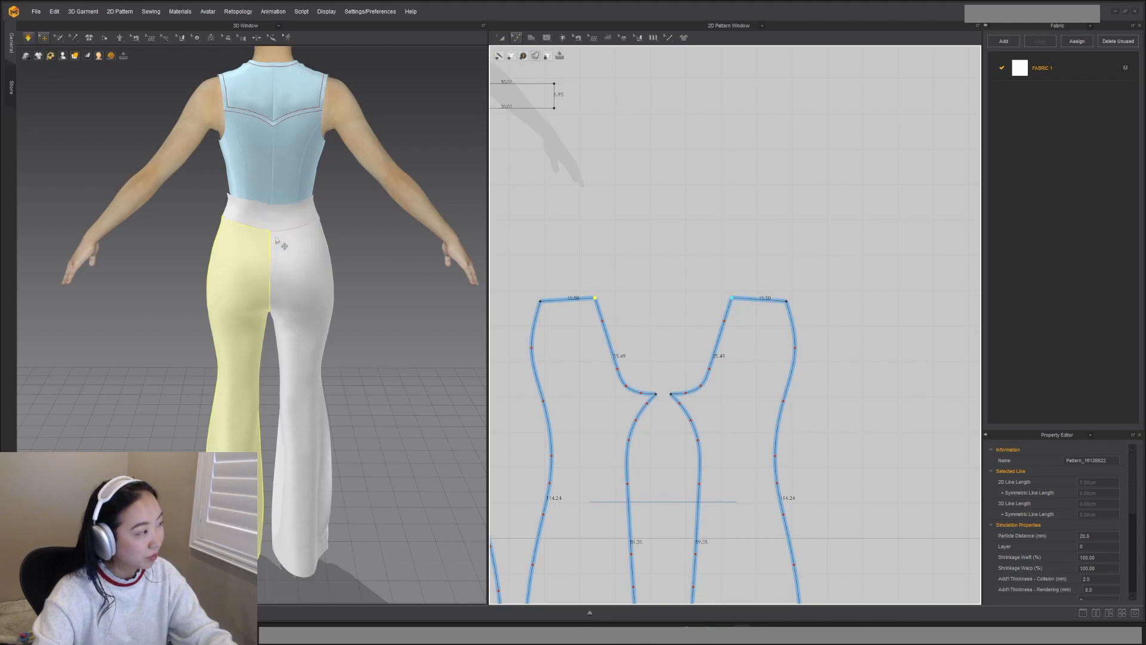
pyautogui.moveTo(277, 251); pyautogui.dragTo(364, 302, button='right')
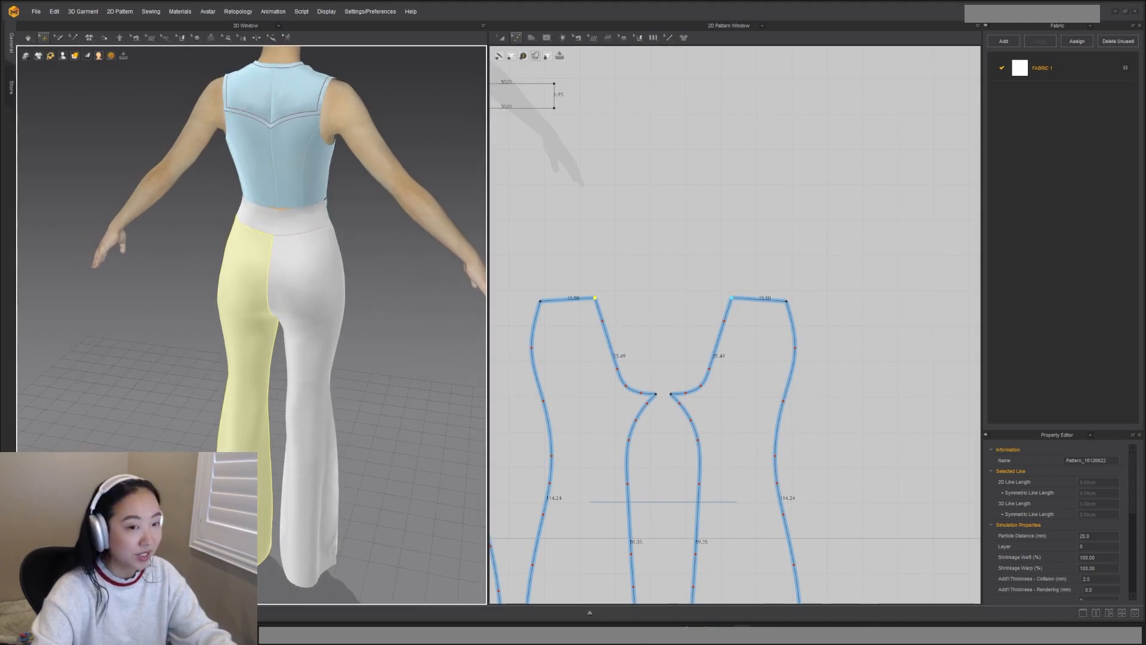
pyautogui.hotkey('alt', 'Tab')
pyautogui.moveTo(839, 410); pyautogui.dragTo(793, 417, button='right')
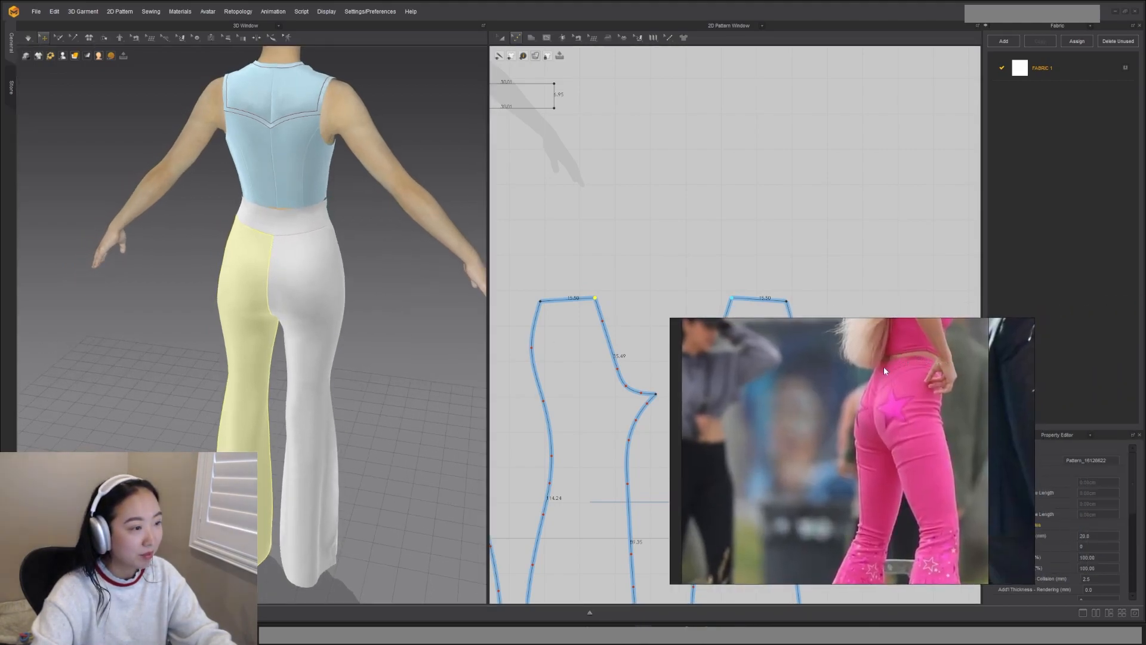
pyautogui.hotkey('alt', 'Tab')
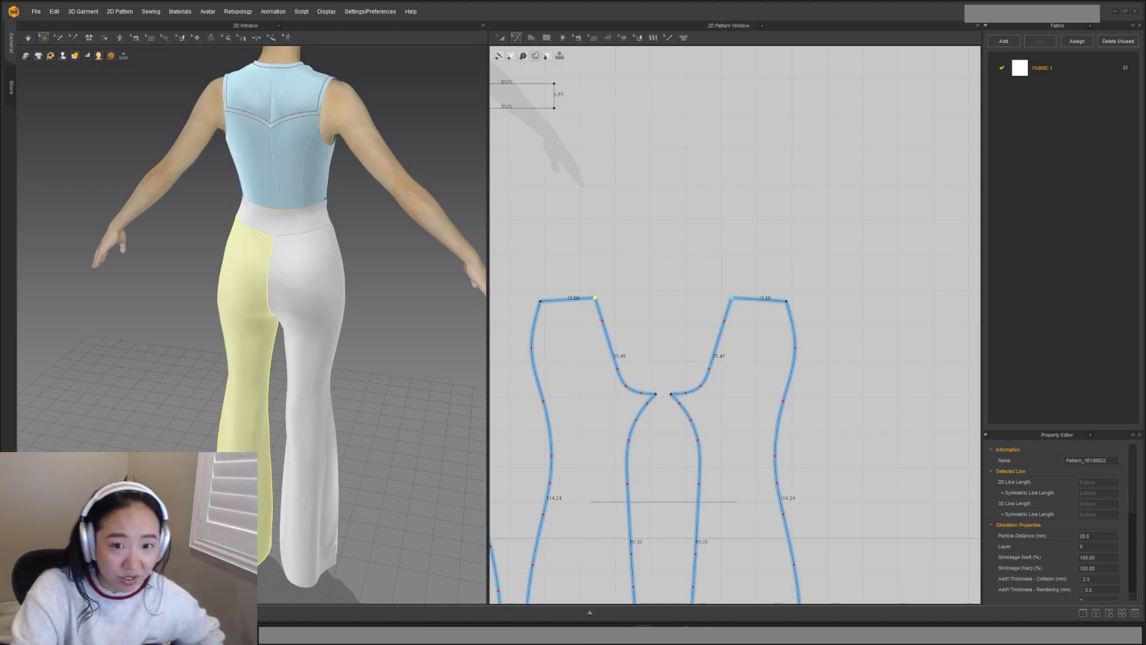
pyautogui.moveTo(394, 236); pyautogui.dragTo(334, 197, button='right')
# Step: Lower the centre-front waist corners of the front leg pieces so the front waistline dips towards the middle
pyautogui.click(279, 224)
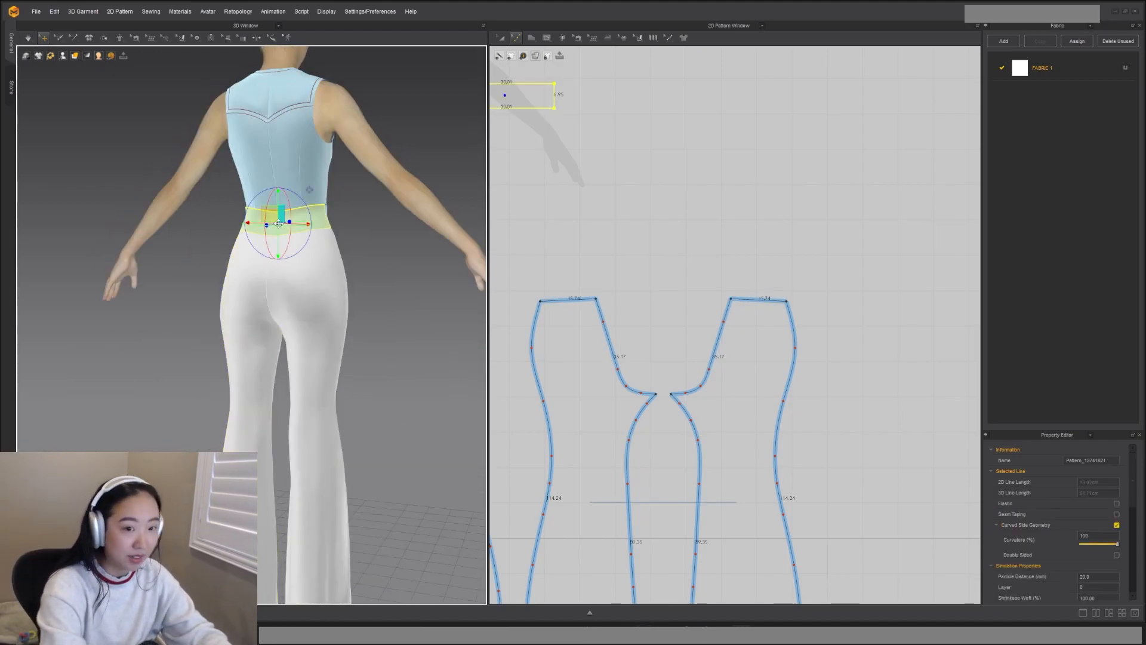
pyautogui.moveTo(361, 269); pyautogui.dragTo(209, 267, button='right')
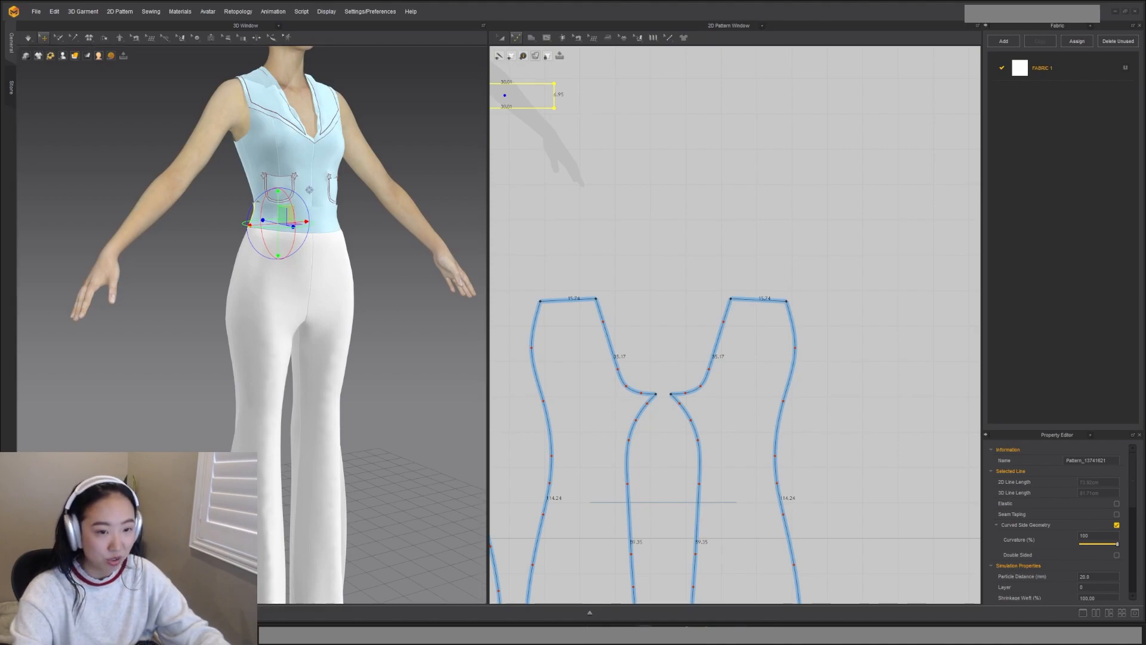
pyautogui.click(321, 220)
pyautogui.moveTo(502, 343); pyautogui.dragTo(834, 363, button='middle')
pyautogui.click(705, 312)
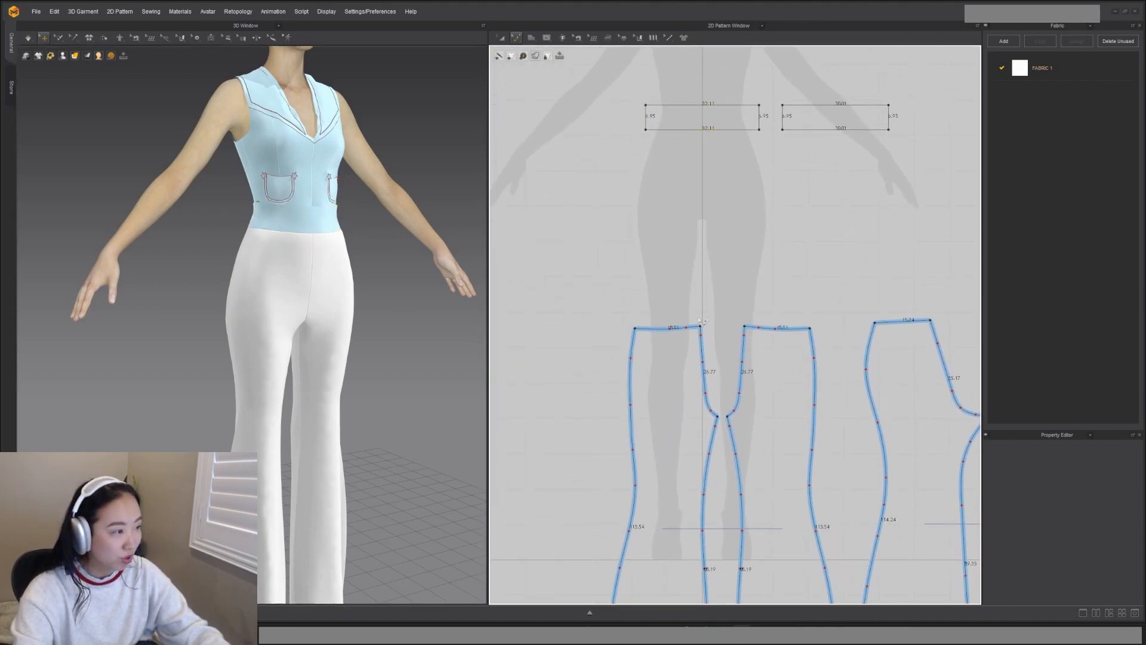
pyautogui.scroll(3, 704, 329)
pyautogui.moveTo(700, 326); pyautogui.dragTo(699, 338)
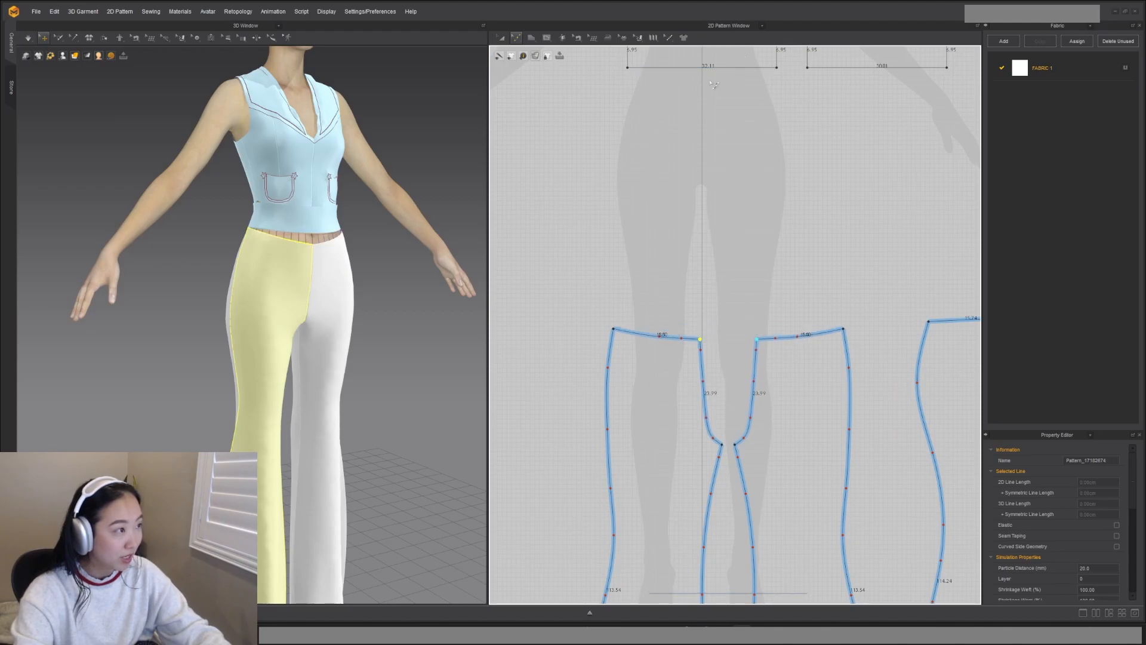
# Step: Freeze the back leg pieces and simulate so the waistband meets the lowered front waistline
pyautogui.click(309, 229)
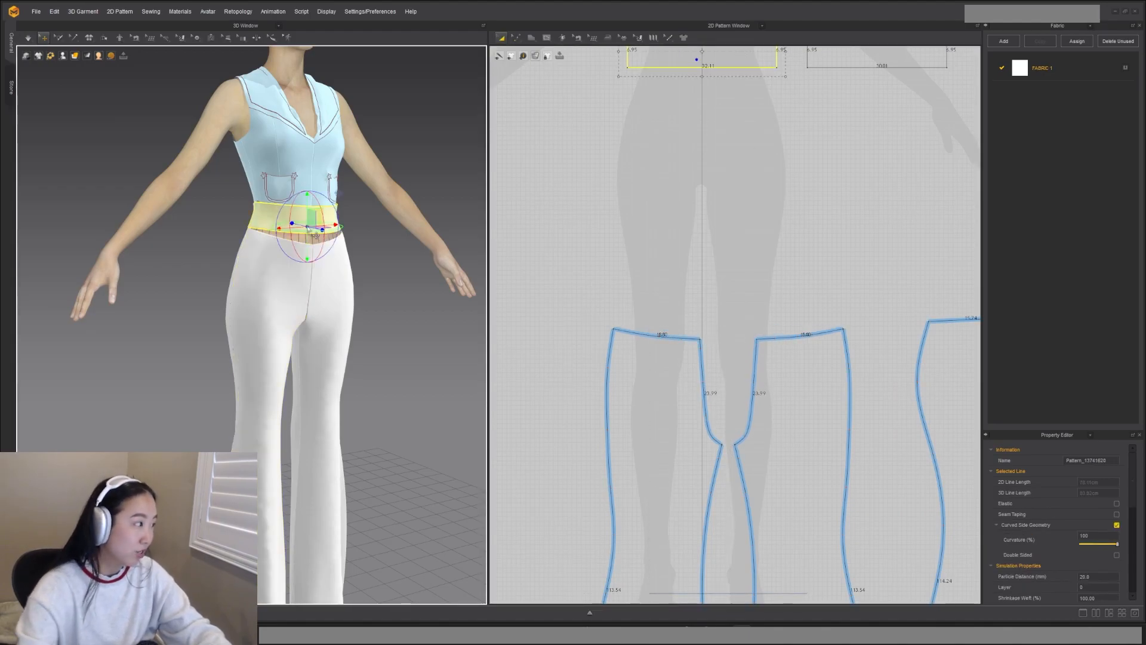
pyautogui.moveTo(276, 324); pyautogui.dragTo(346, 341, button='right')
pyautogui.click(312, 337)
pyautogui.keyDown('shift'); pyautogui.click(204, 425); pyautogui.keyUp('shift')
pyautogui.moveTo(204, 428); pyautogui.dragTo(396, 388, button='right')
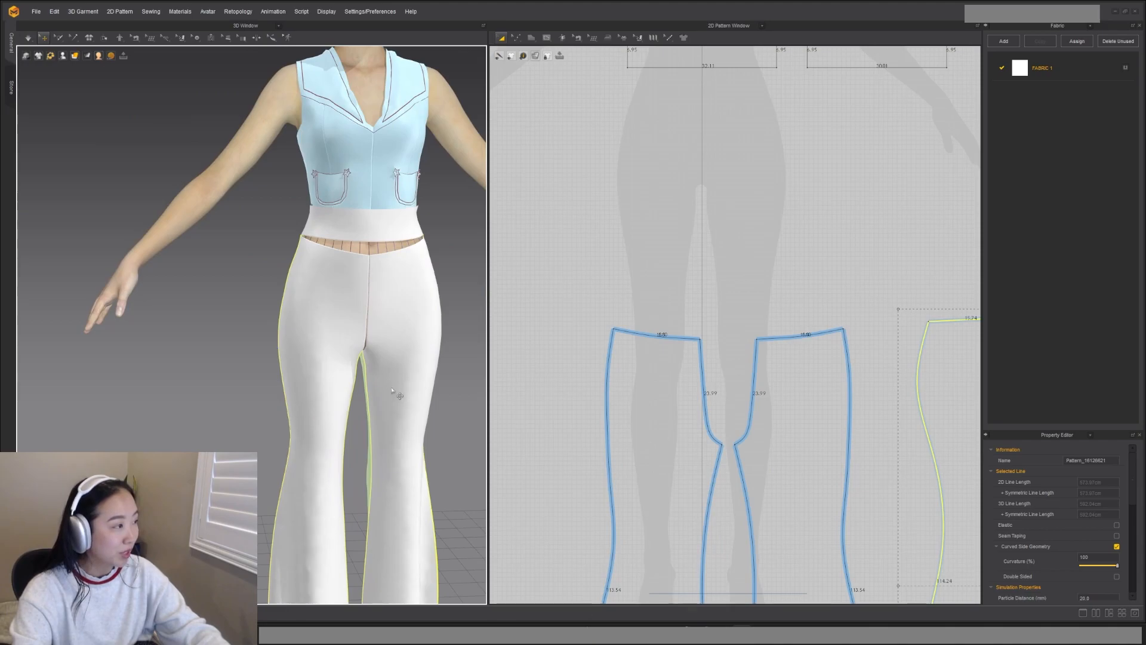
pyautogui.moveTo(444, 392); pyautogui.dragTo(388, 359, button='middle')
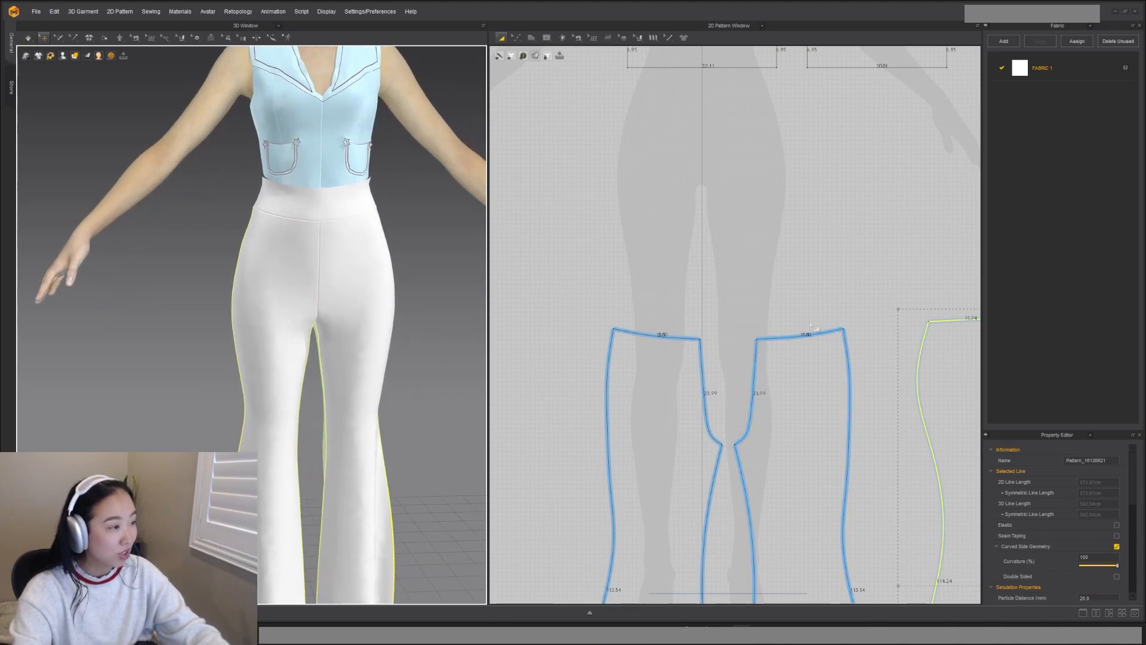
# Step: Lower the centre-front waist corners of the front leg pieces further, simulate, and check the waist from the front and side
pyautogui.click(712, 355)
pyautogui.moveTo(702, 340); pyautogui.dragTo(717, 346)
pyautogui.press('space')
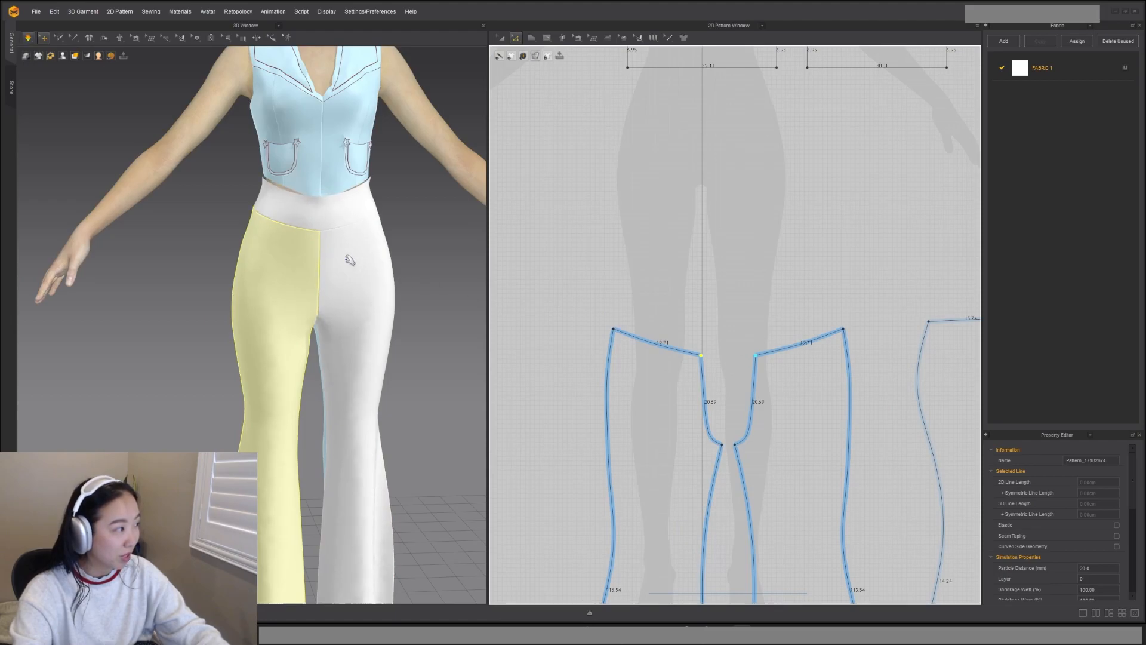
pyautogui.moveTo(299, 289); pyautogui.dragTo(353, 307, button='right')
pyautogui.moveTo(283, 155); pyautogui.dragTo(214, 203, button='right')
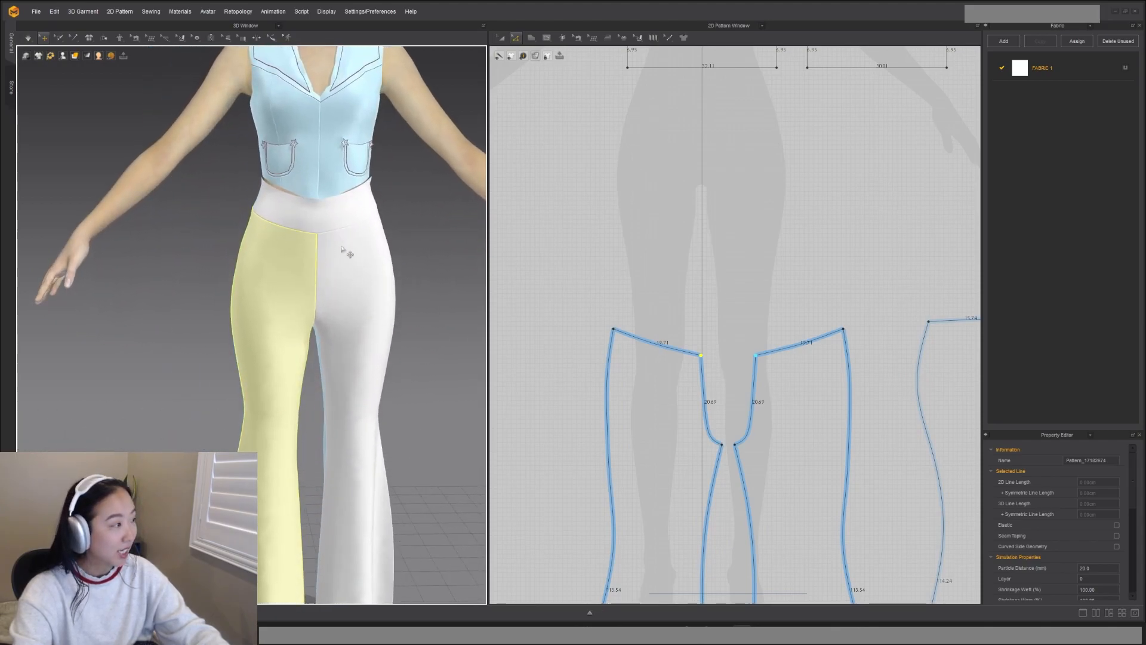
pyautogui.moveTo(339, 244); pyautogui.dragTo(281, 239, button='right')
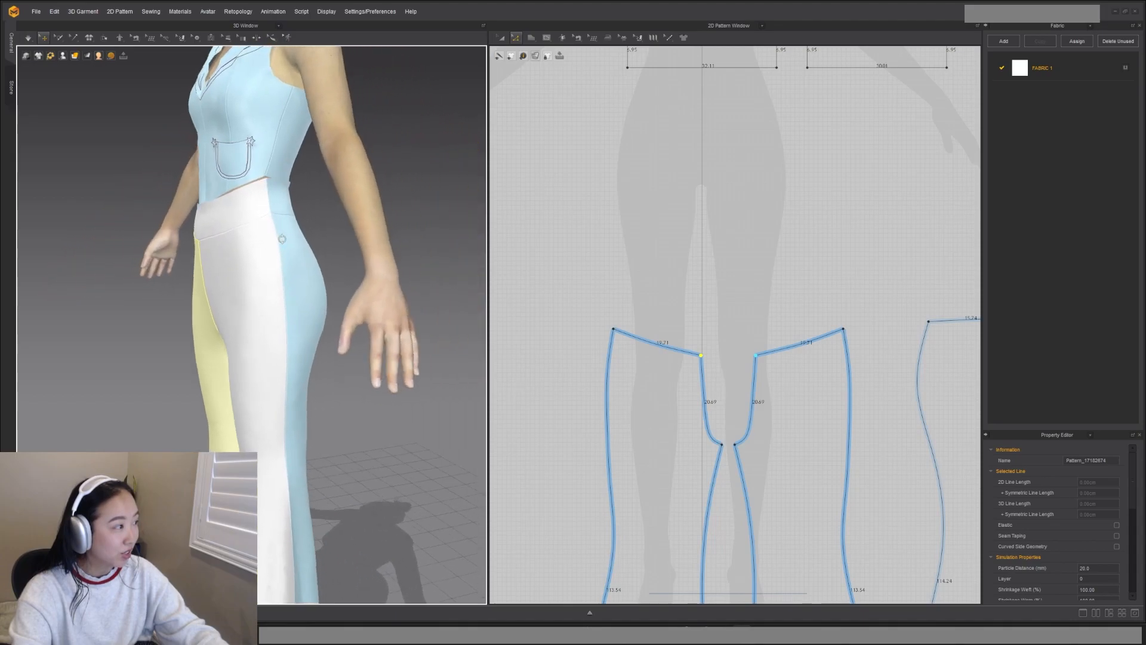
# Step: Freeze the two front leg pieces so only the waistband can still move in the simulation
pyautogui.scroll(-3, 790, 341)
pyautogui.moveTo(752, 243); pyautogui.dragTo(764, 345, button='middle')
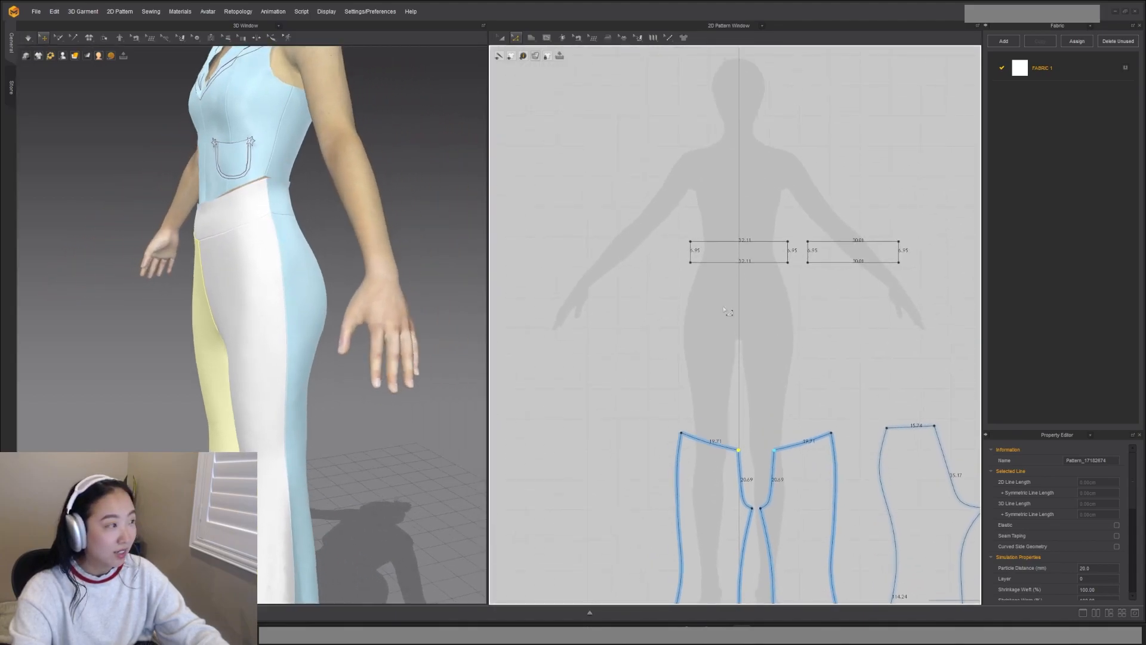
pyautogui.moveTo(341, 244); pyautogui.dragTo(300, 289, button='right')
pyautogui.click(301, 289)
pyautogui.click(253, 307)
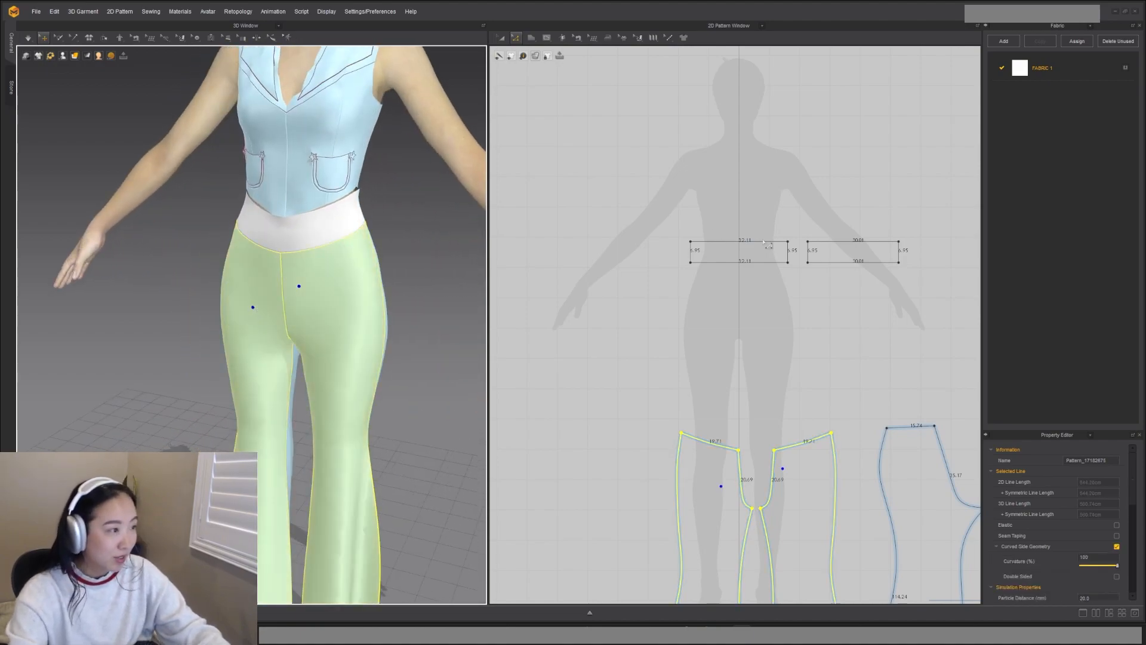
# Step: Lower the top edge of the front waistband piece, place the back waistband beside it, and match both to a height of 5.17 cm
pyautogui.click(745, 242)
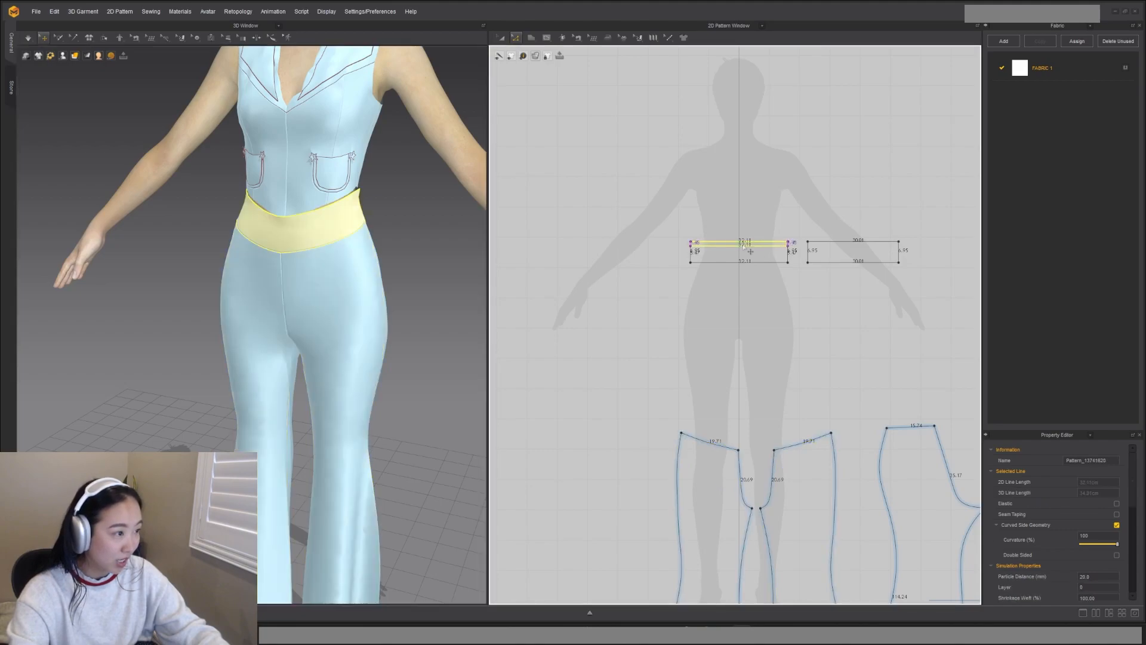
pyautogui.moveTo(751, 251); pyautogui.dragTo(751, 254)
pyautogui.click(808, 250)
pyautogui.click(821, 232)
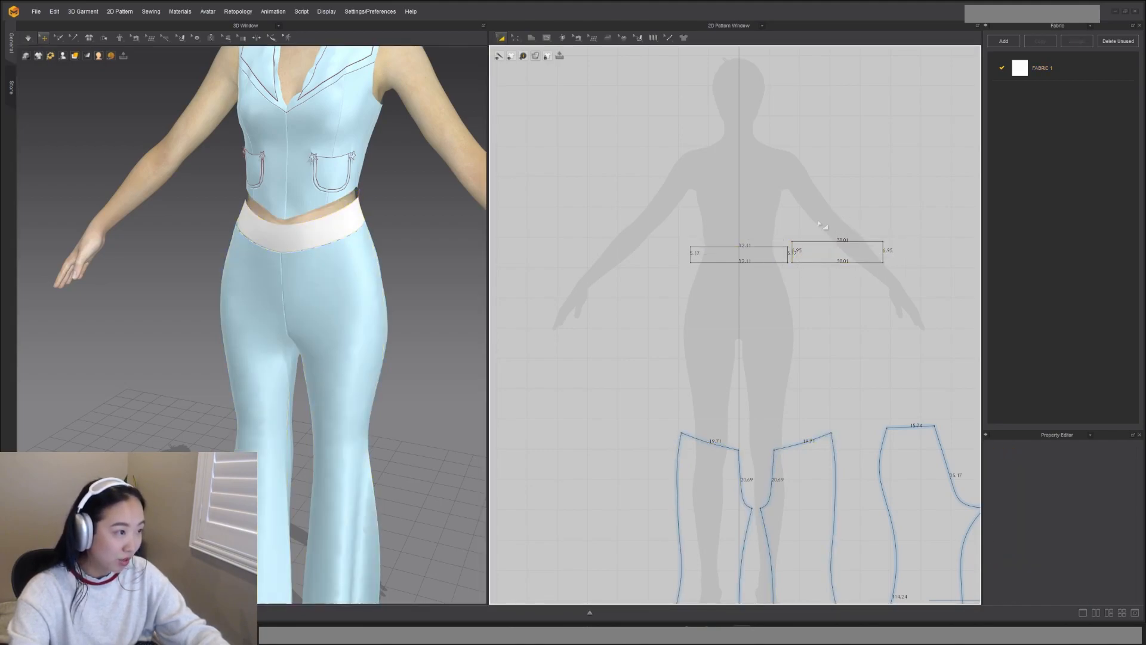
pyautogui.scroll(3, 816, 227)
pyautogui.moveTo(815, 261); pyautogui.dragTo(814, 273)
pyautogui.scroll(-3, 812, 290)
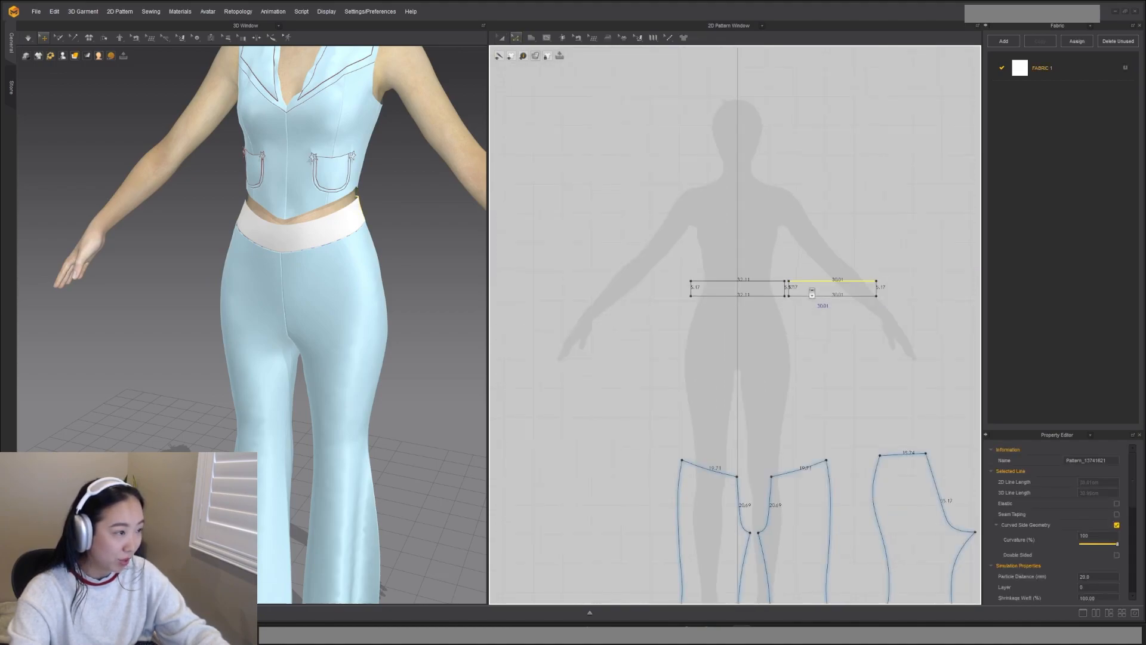
# Step: Examine the waistband's height and its gap to the vest from the side, back and front
pyautogui.moveTo(405, 299); pyautogui.dragTo(579, 304, button='right')
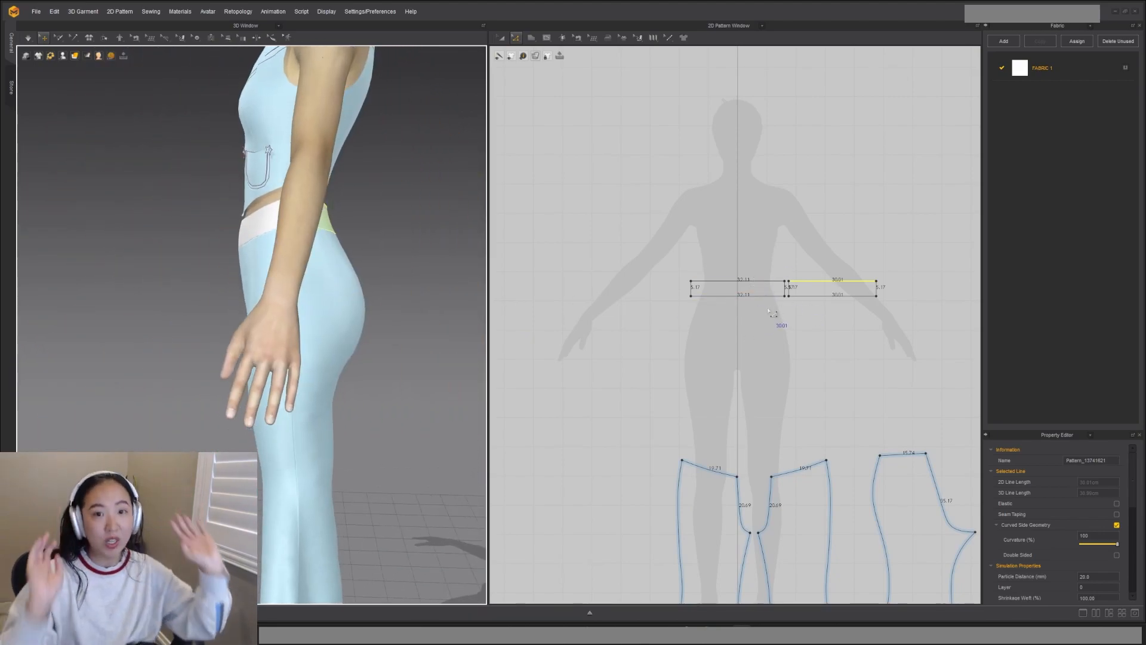
pyautogui.moveTo(329, 264); pyautogui.dragTo(503, 289, button='right')
pyautogui.moveTo(154, 259); pyautogui.dragTo(280, 260, button='right')
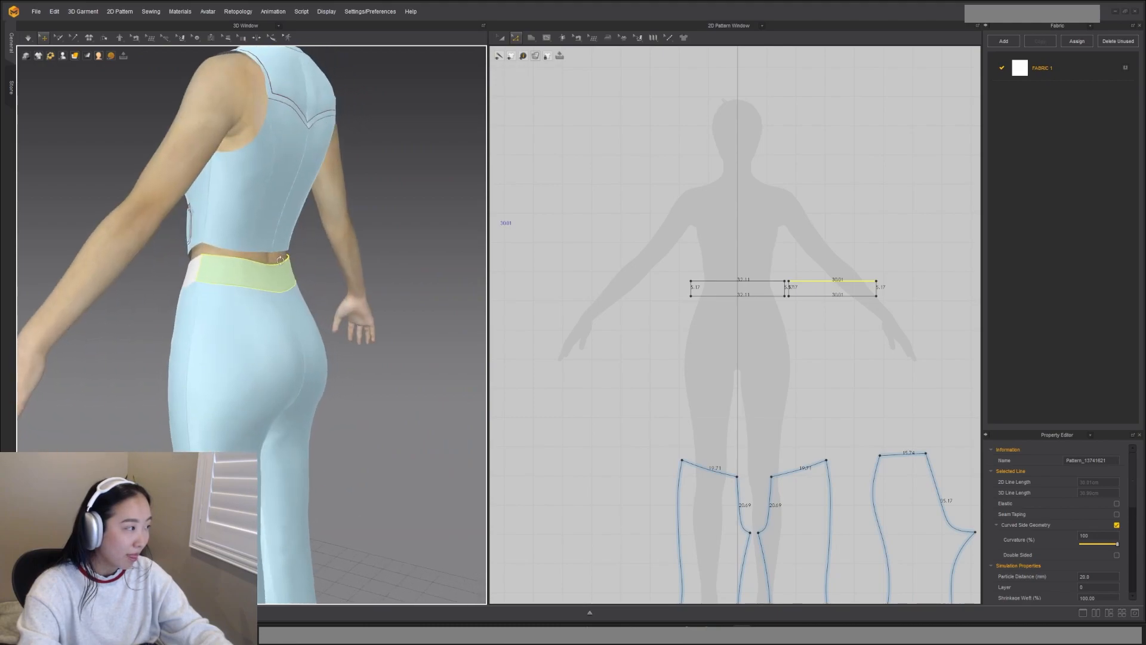
pyautogui.click(256, 266)
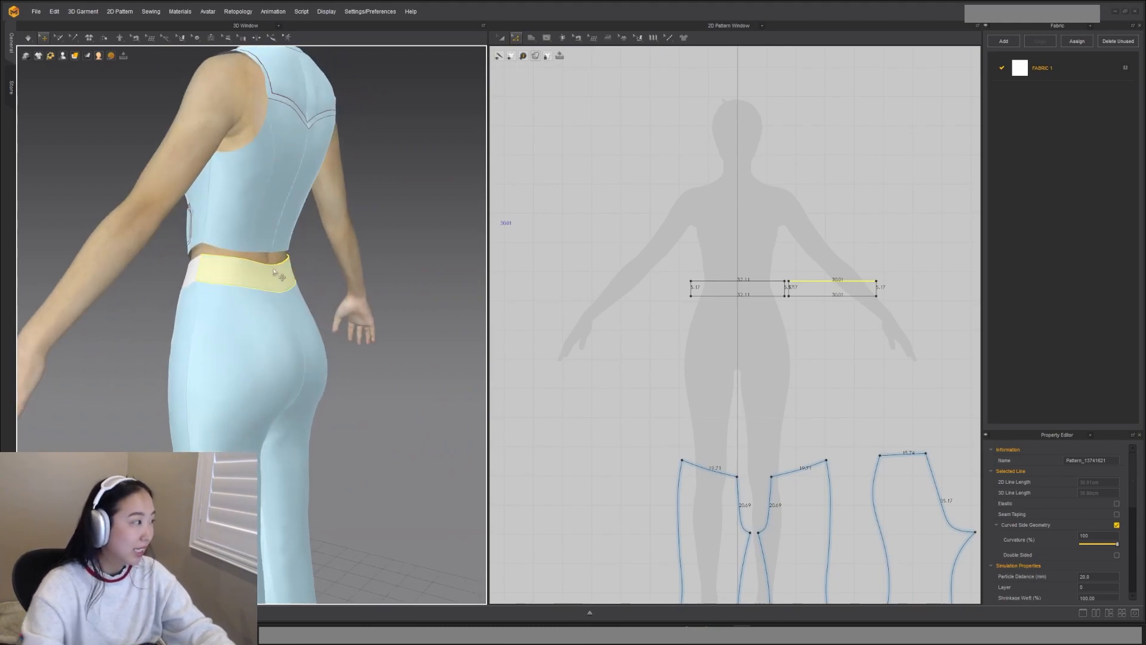
pyautogui.moveTo(258, 293); pyautogui.dragTo(329, 306, button='right')
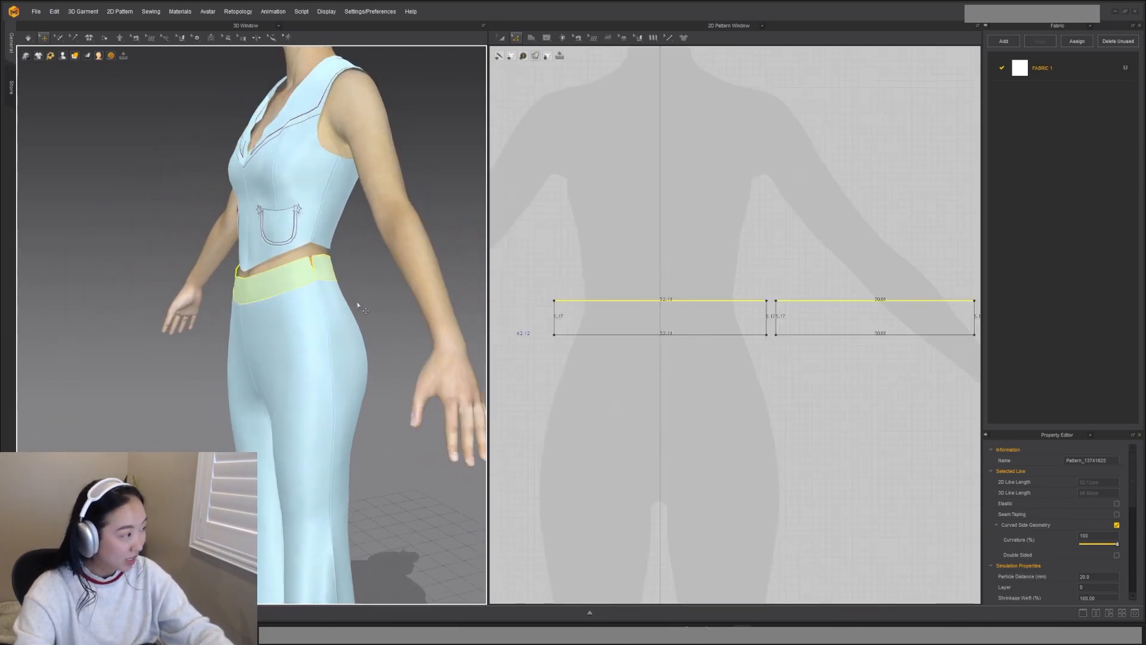
pyautogui.moveTo(305, 289); pyautogui.dragTo(333, 281, button='right')
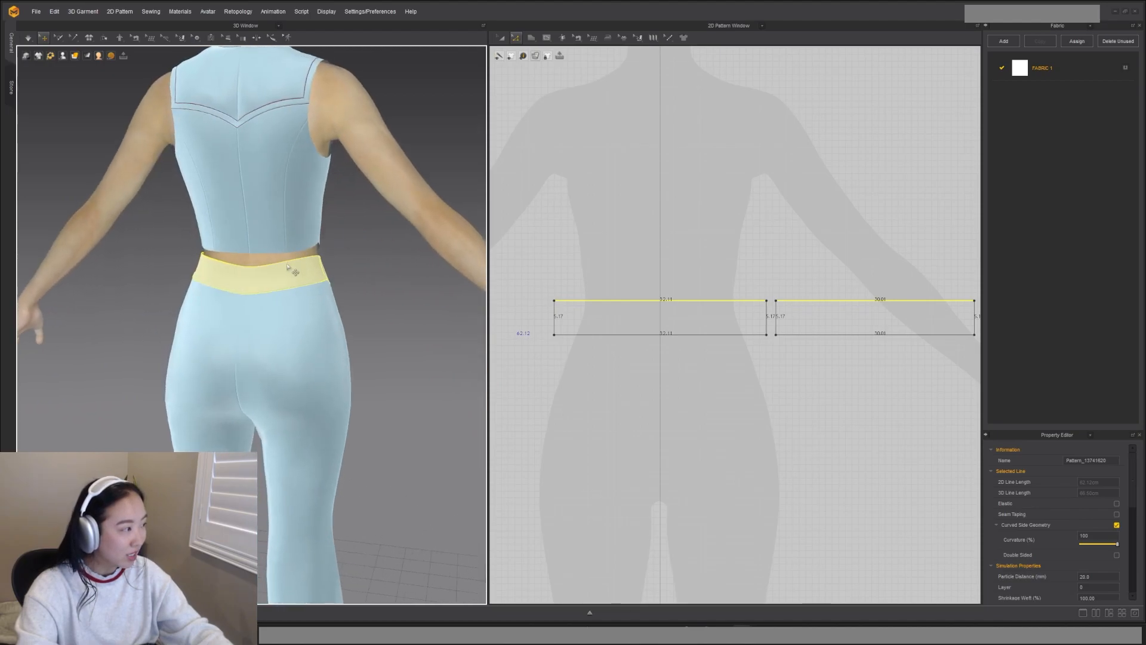
pyautogui.scroll(-5, 758, 362)
pyautogui.scroll(1, 696, 296)
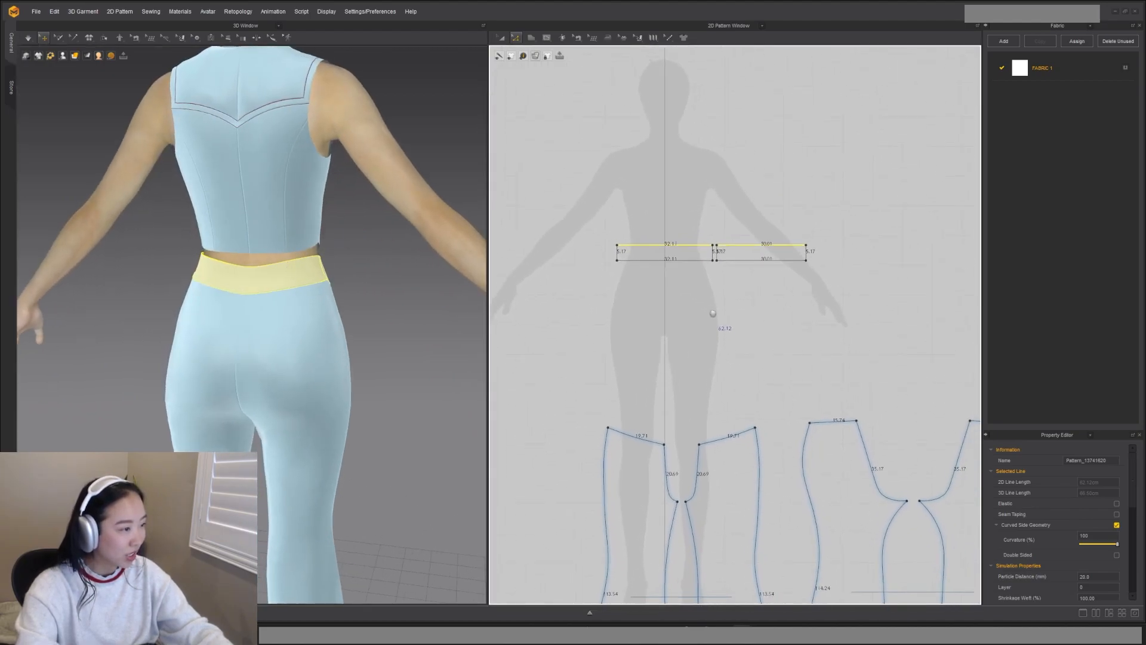
# Step: Raise the lower edges of both waistband pieces to reduce their height to 2.59 cm
pyautogui.click(650, 292)
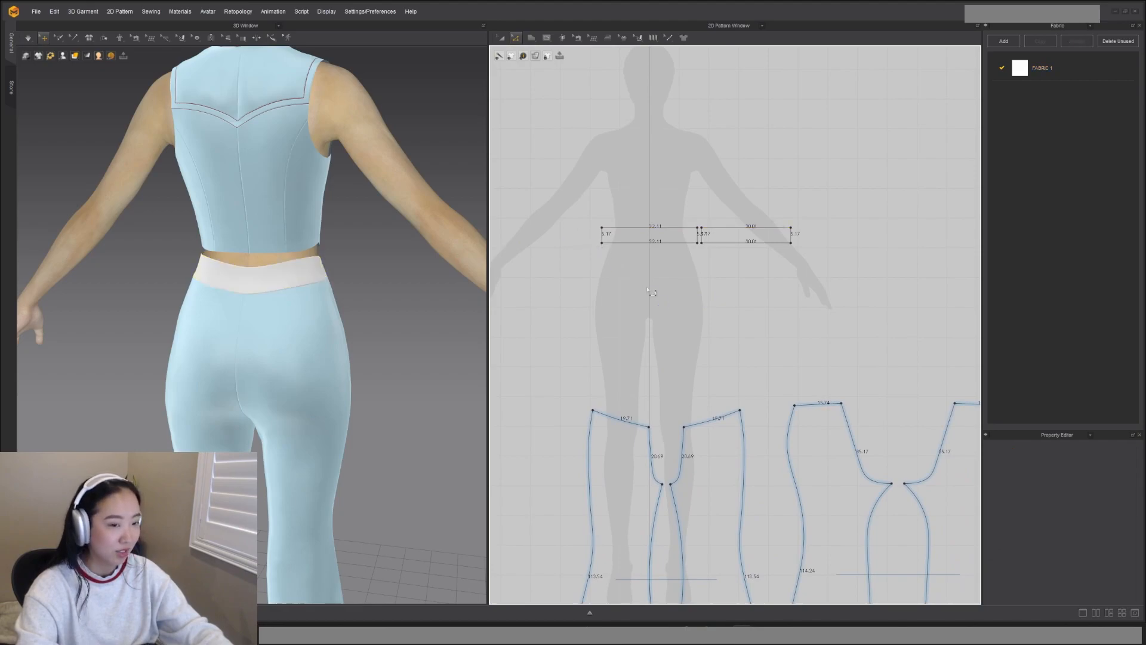
pyautogui.keyDown('shift'); pyautogui.click(707, 246); pyautogui.keyUp('shift')
pyautogui.moveTo(707, 245); pyautogui.dragTo(716, 241)
pyautogui.moveTo(374, 326); pyautogui.dragTo(267, 320, button='right')
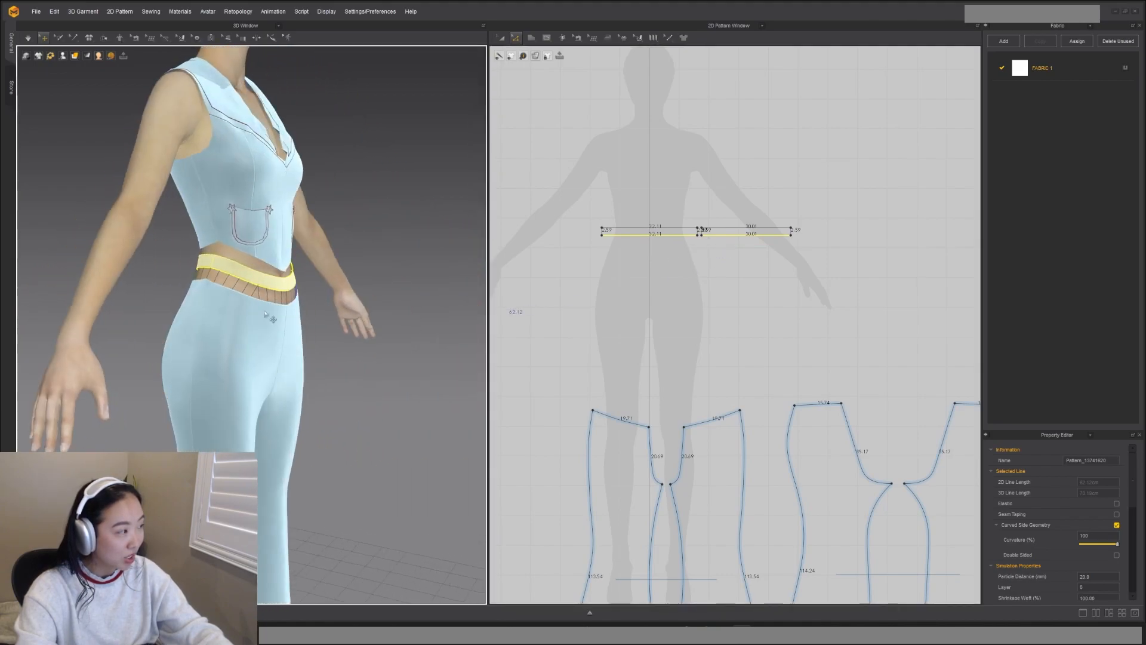
# Step: Freeze the waistband and raise the waist edges of all four leg pieces together to close the gap below it
pyautogui.click(225, 425)
pyautogui.keyDown('shift'); pyautogui.click(175, 381); pyautogui.keyUp('shift')
pyautogui.keyDown('shift'); pyautogui.click(285, 412); pyautogui.keyUp('shift')
pyautogui.moveTo(286, 412); pyautogui.dragTo(109, 396, button='right')
pyautogui.keyDown('shift'); pyautogui.click(107, 395); pyautogui.keyUp('shift')
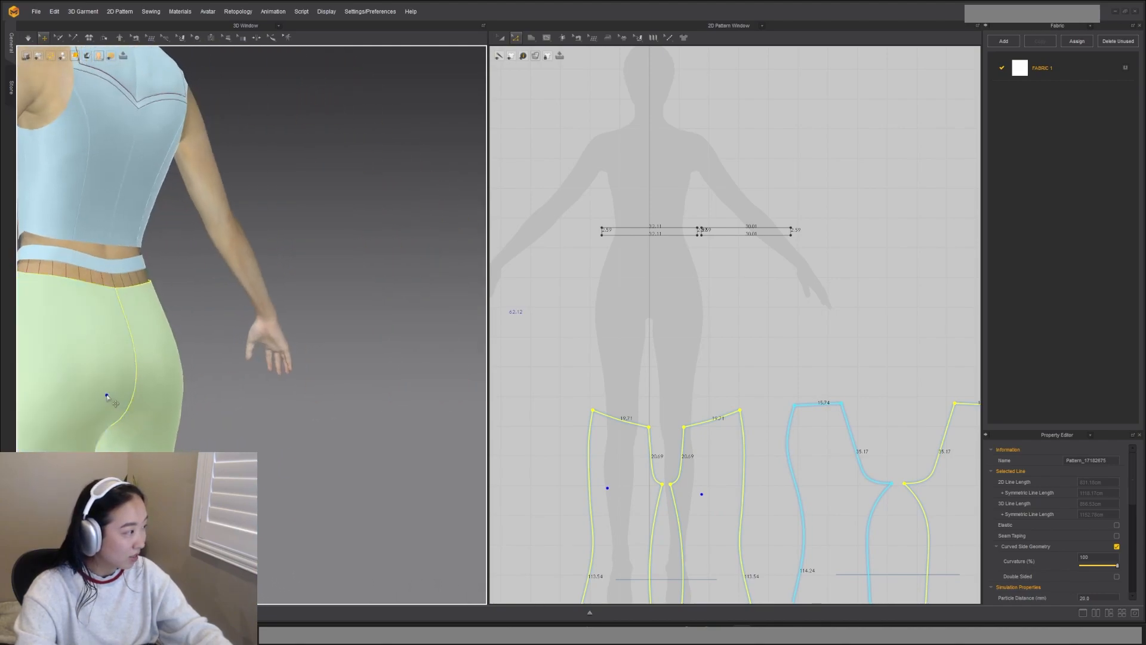
pyautogui.click(716, 379)
pyautogui.click(718, 426)
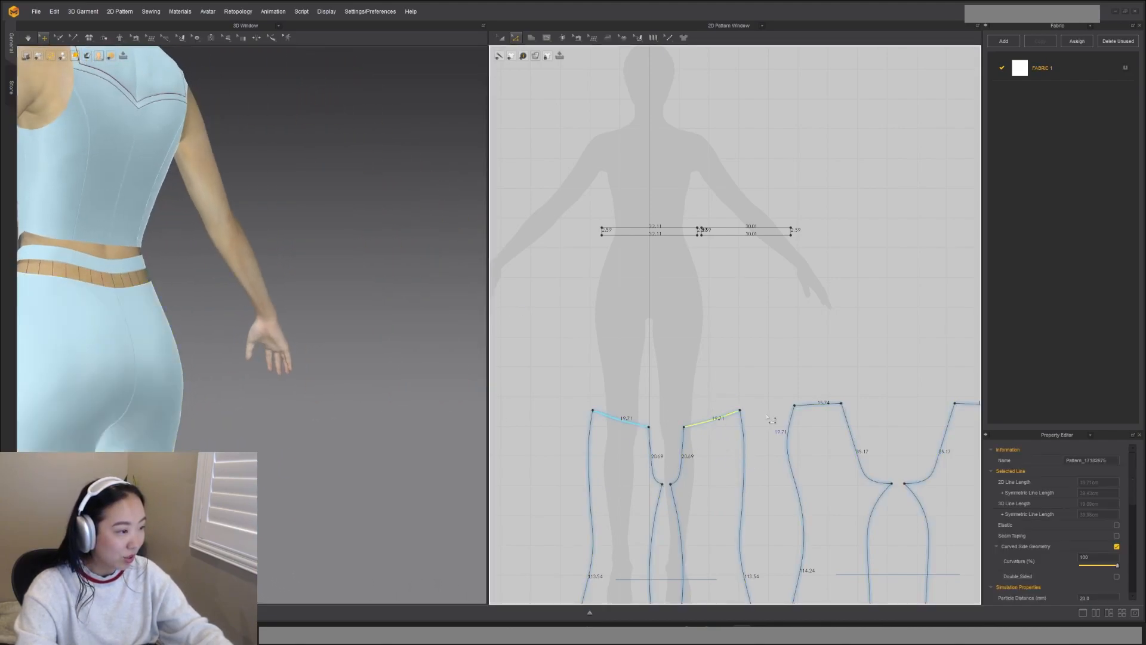
pyautogui.keyDown('shift'); pyautogui.click(818, 406); pyautogui.keyUp('shift')
pyautogui.moveTo(823, 412); pyautogui.dragTo(823, 398)
pyautogui.moveTo(395, 336); pyautogui.dragTo(352, 338, button='right')
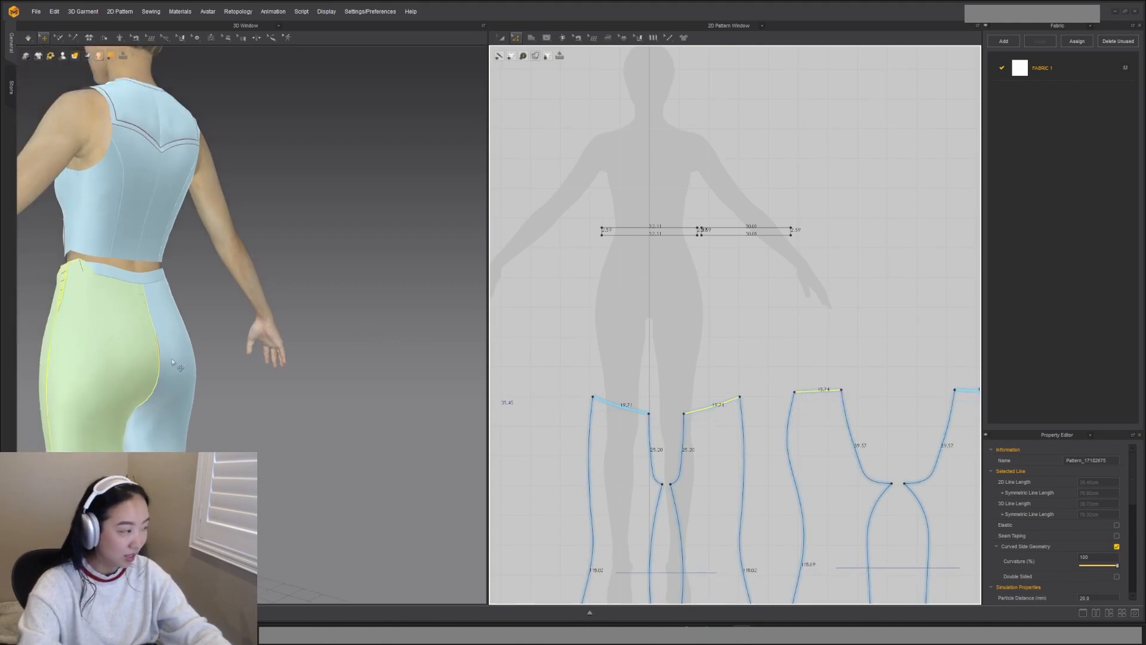
# Step: Unfreeze the leg pieces, lower their waist edges slightly, and simulate so they join the narrow waistband
pyautogui.click(946, 512)
pyautogui.keyDown('shift'); pyautogui.click(617, 511); pyautogui.keyUp('shift')
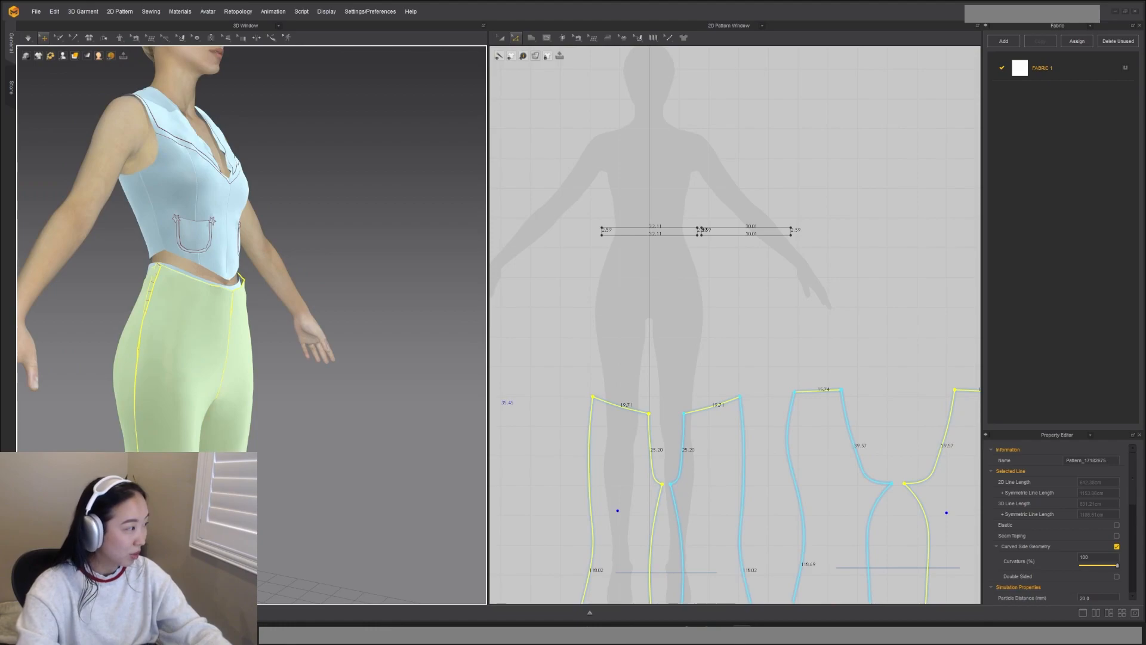
pyautogui.click(738, 393)
pyautogui.click(728, 404)
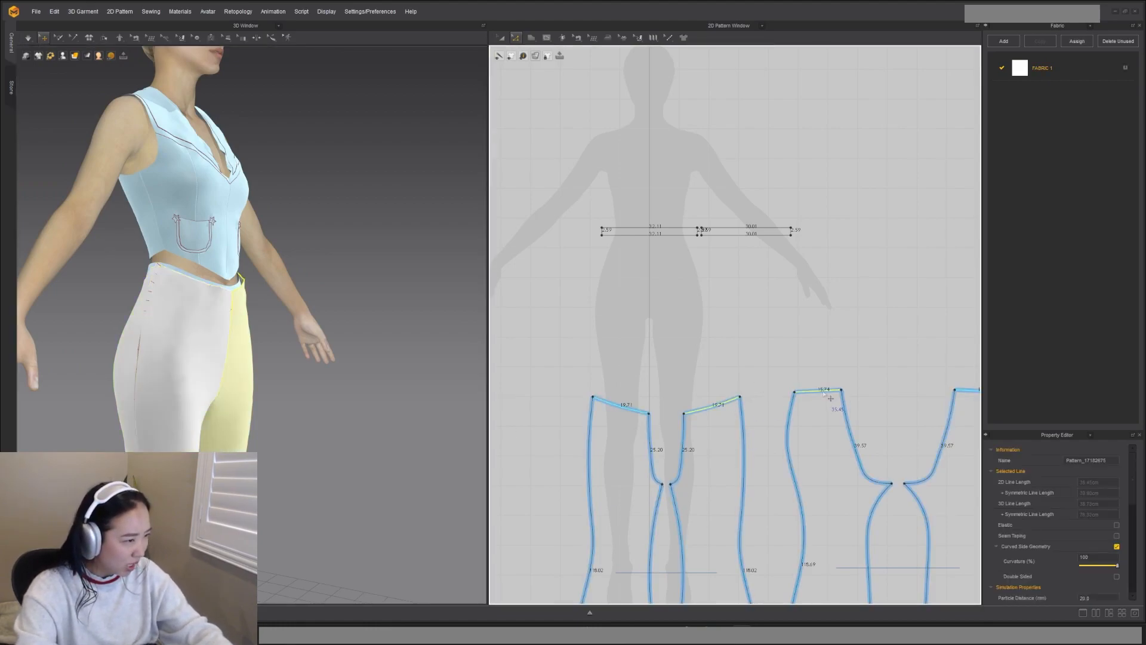
pyautogui.moveTo(830, 399); pyautogui.dragTo(830, 405)
pyautogui.moveTo(136, 358); pyautogui.dragTo(254, 352, button='right')
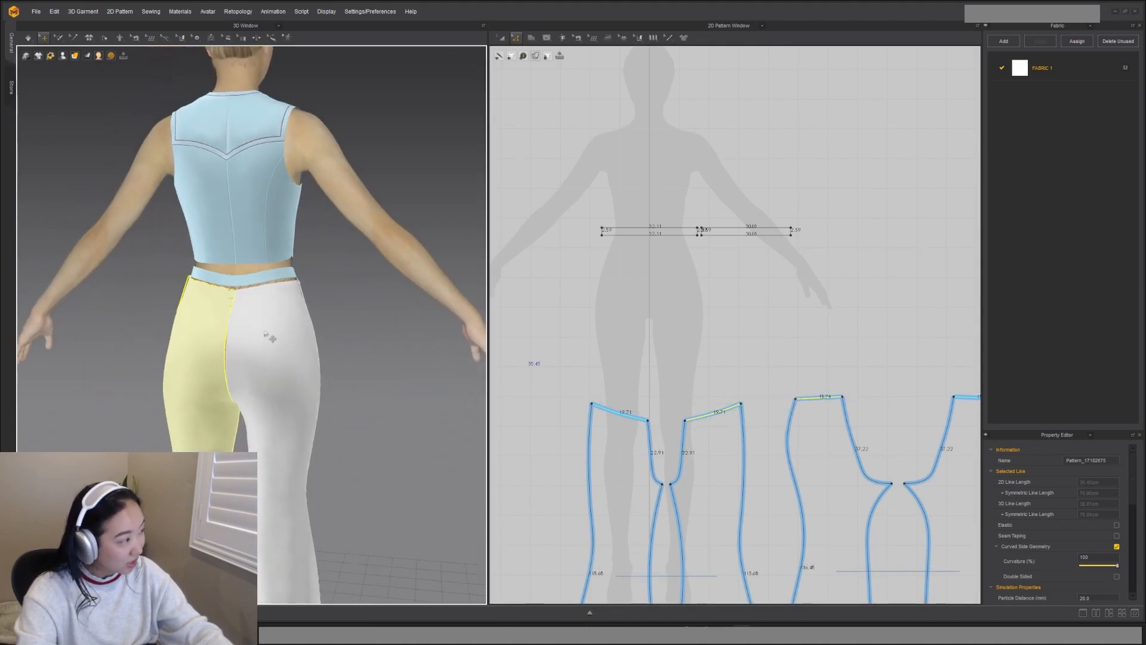
pyautogui.press('space')
pyautogui.moveTo(310, 308); pyautogui.dragTo(253, 292, button='right')
# Step: Display the strain map on the trousers and examine the tight areas across the back
pyautogui.click(96, 65)
pyautogui.moveTo(320, 358); pyautogui.dragTo(196, 392, button='right')
pyautogui.click(212, 290)
pyautogui.scroll(-2, 875, 446)
pyautogui.moveTo(875, 446); pyautogui.dragTo(738, 367, button='middle')
# Step: Nudge a curve point on the centre-back seam of the back leg pieces and simulate the fit
pyautogui.press('b')
pyautogui.press('z')
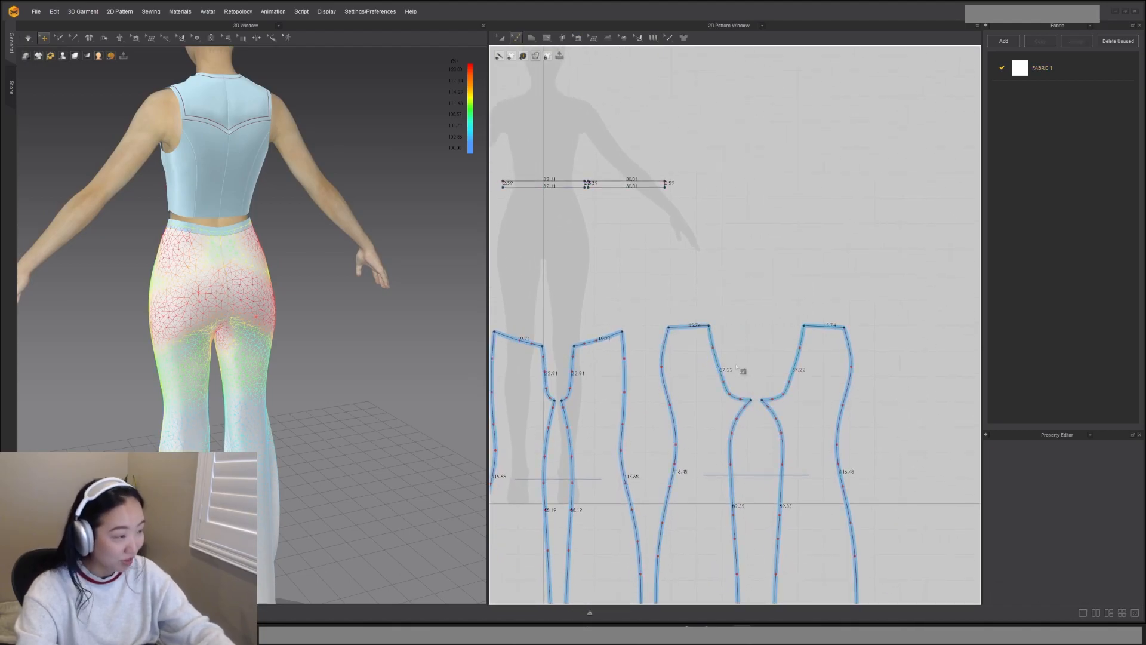
pyautogui.scroll(4, 703, 343)
pyautogui.click(698, 339)
pyautogui.moveTo(698, 338); pyautogui.dragTo(700, 336)
pyautogui.press('space')
# Step: Move the two upper curve points of the front leg's outer seam outwards at hip level and simulate
pyautogui.moveTo(346, 371); pyautogui.dragTo(133, 342, button='right')
pyautogui.click(234, 265)
pyautogui.scroll(-5, 824, 329)
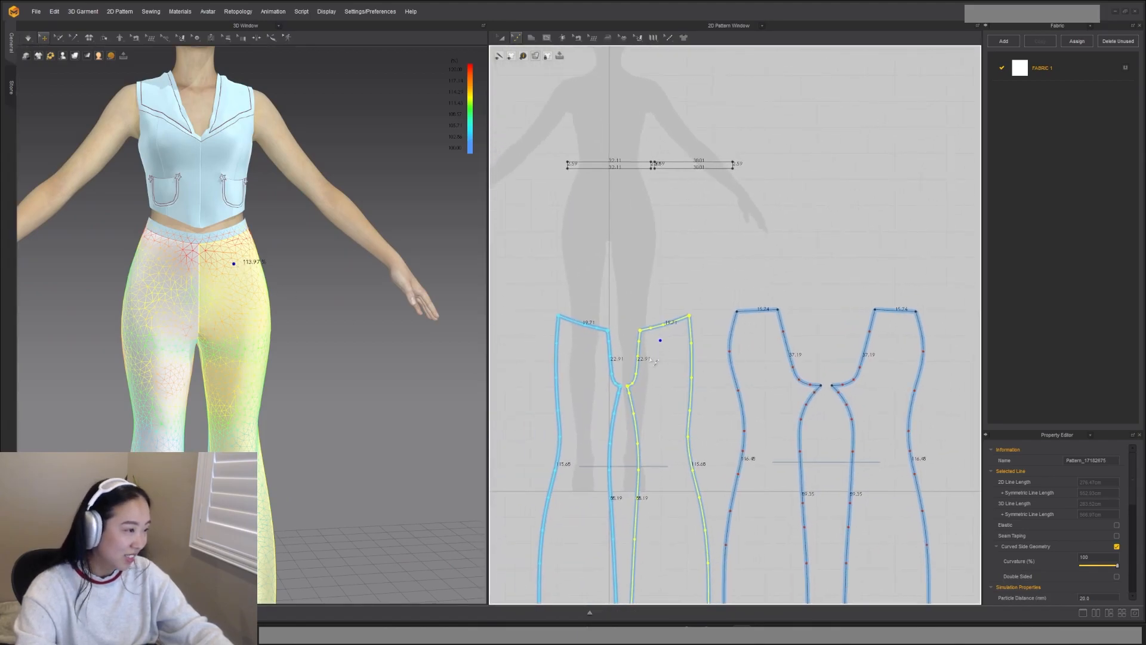
pyautogui.scroll(4, 657, 357)
pyautogui.click(725, 340)
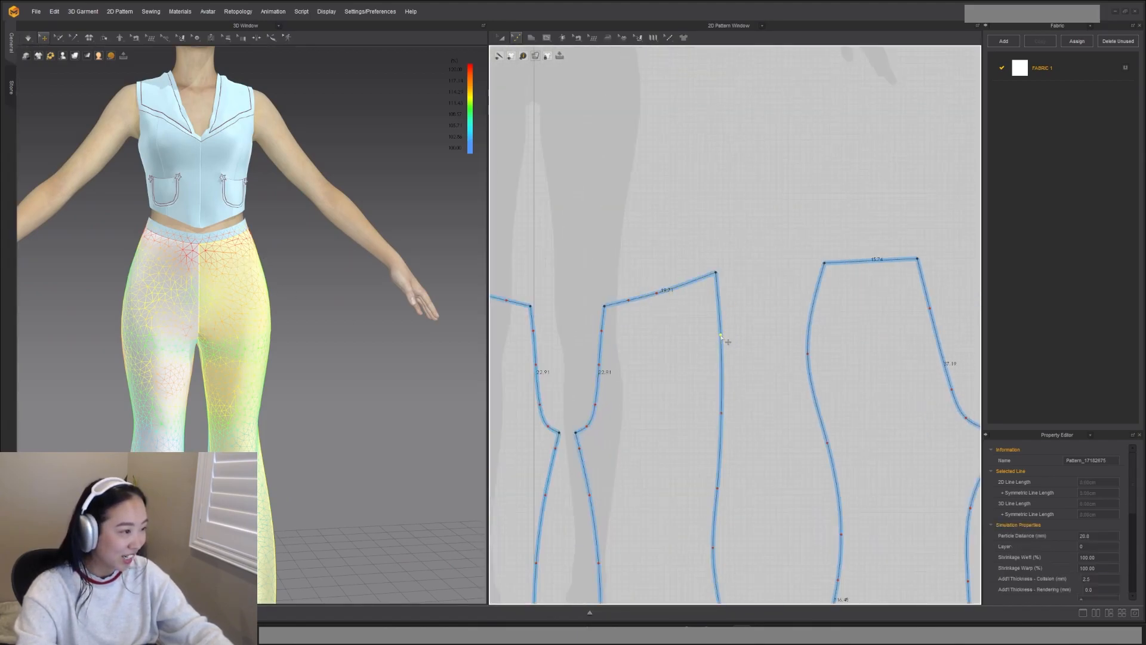
pyautogui.moveTo(722, 336); pyautogui.dragTo(732, 341)
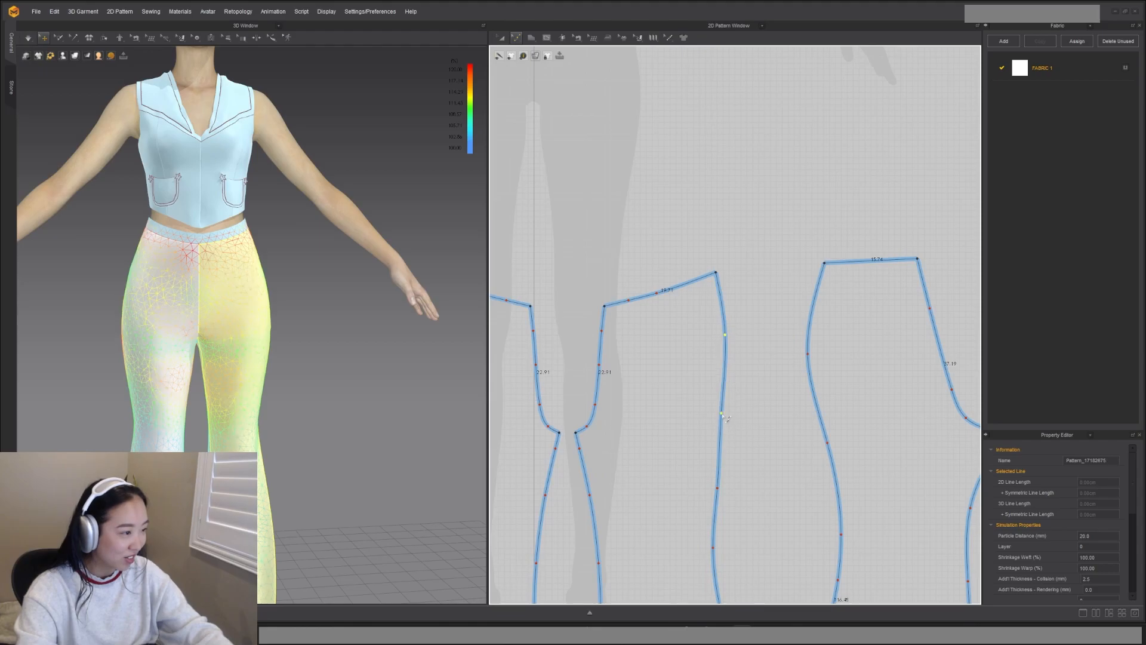
pyautogui.moveTo(722, 413); pyautogui.dragTo(726, 413)
pyautogui.press('space')
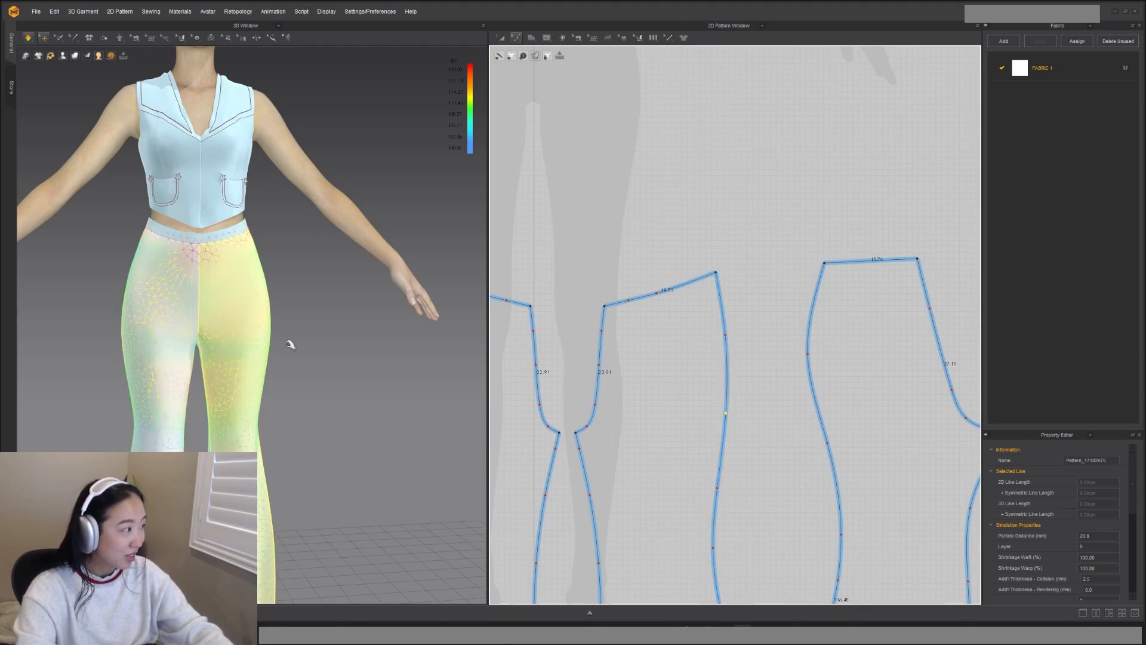
# Step: Move the thigh-level curve point of the back leg's outer seam slightly outwards and check the strain from the back and front
pyautogui.moveTo(322, 356); pyautogui.dragTo(148, 367, button='right')
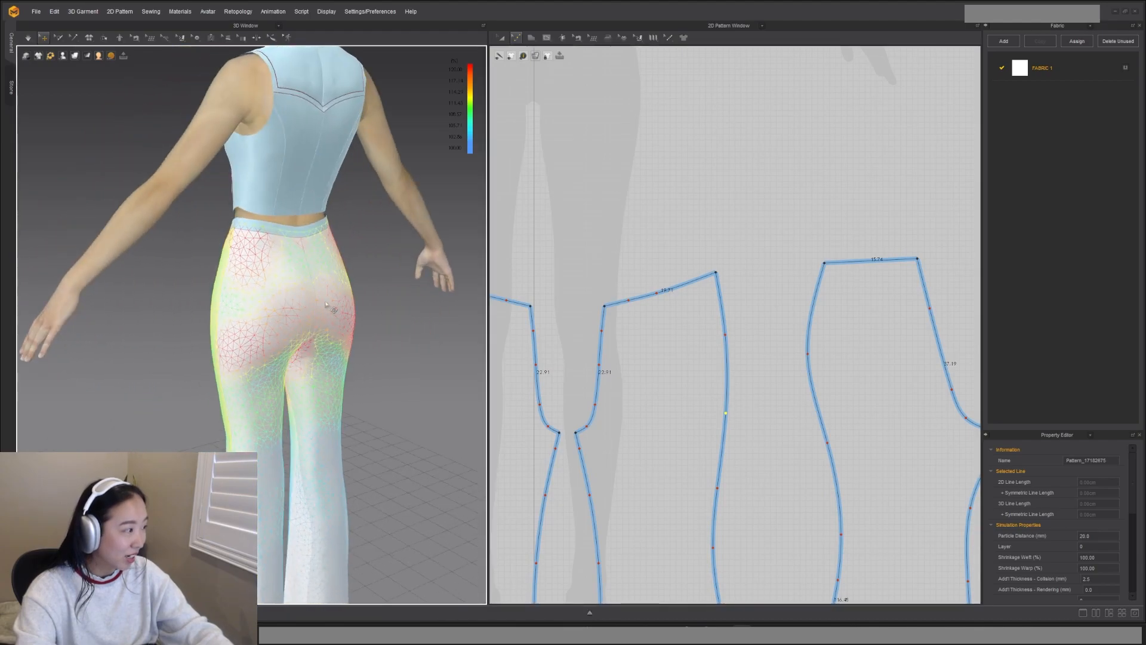
pyautogui.moveTo(356, 327); pyautogui.dragTo(366, 329, button='right')
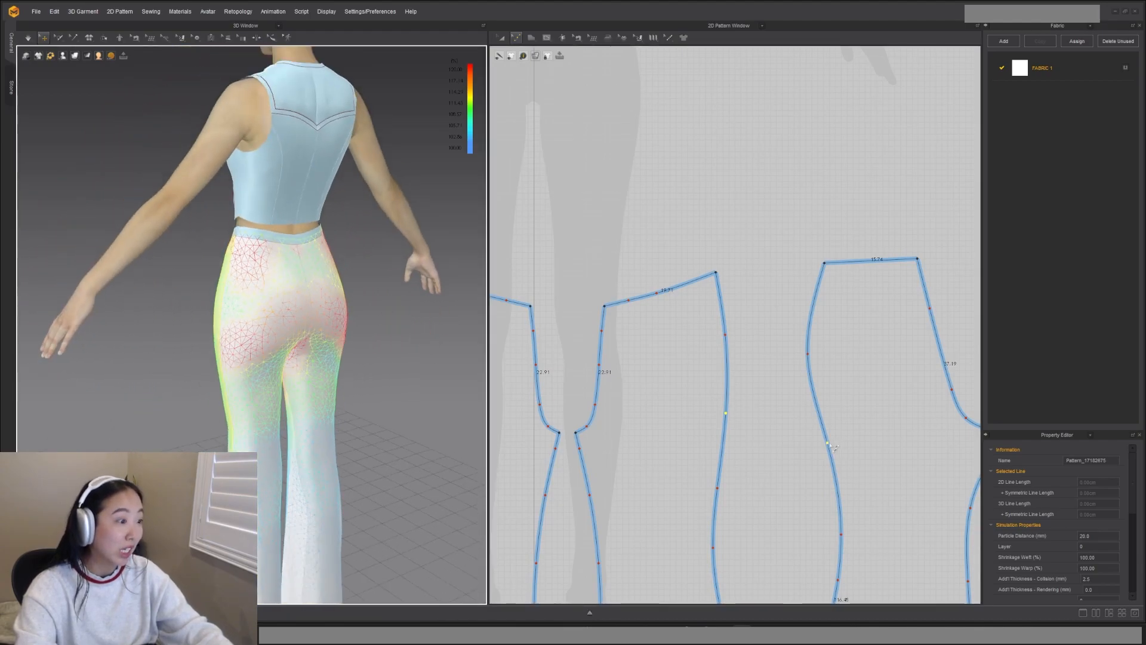
pyautogui.click(287, 330)
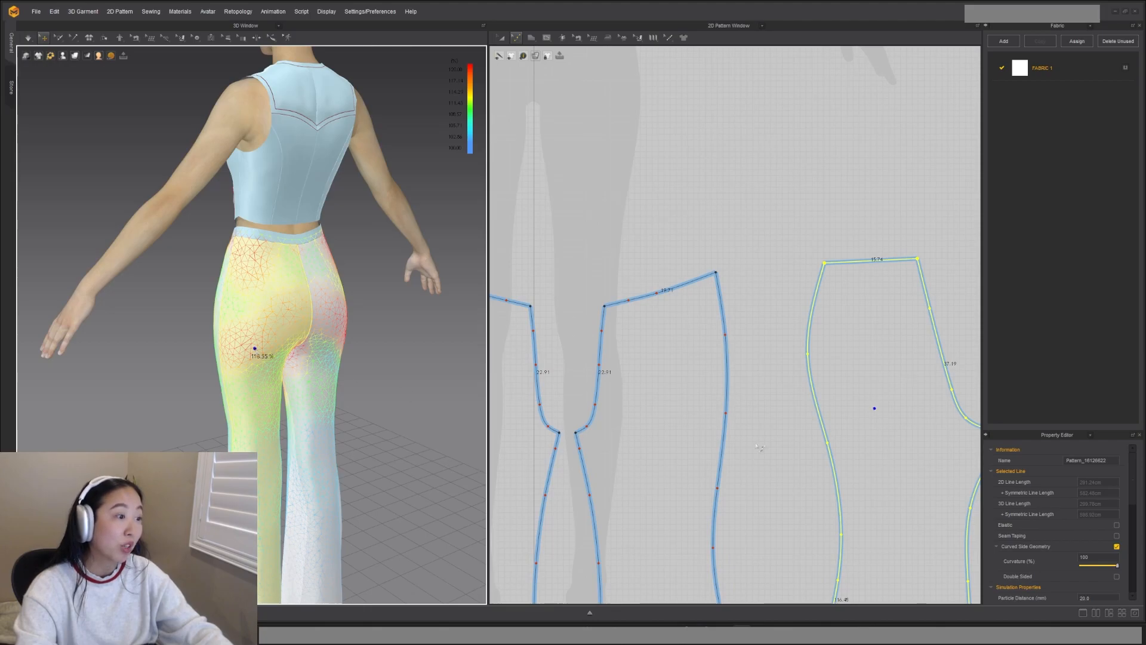
pyautogui.click(826, 444)
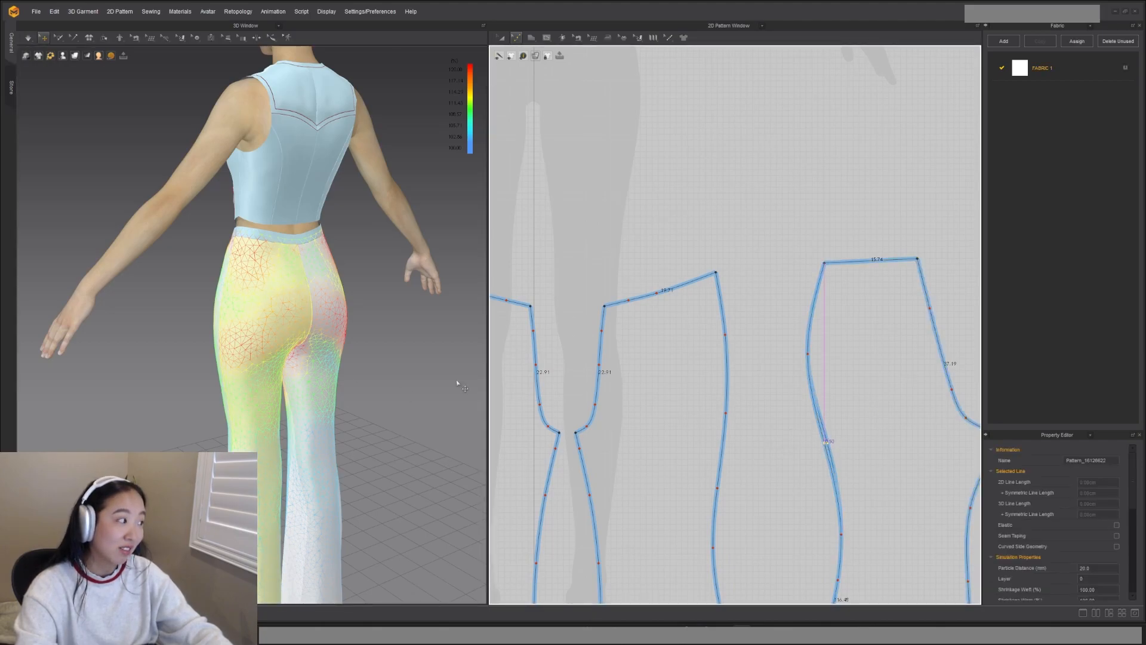
pyautogui.moveTo(397, 381); pyautogui.dragTo(166, 400, button='right')
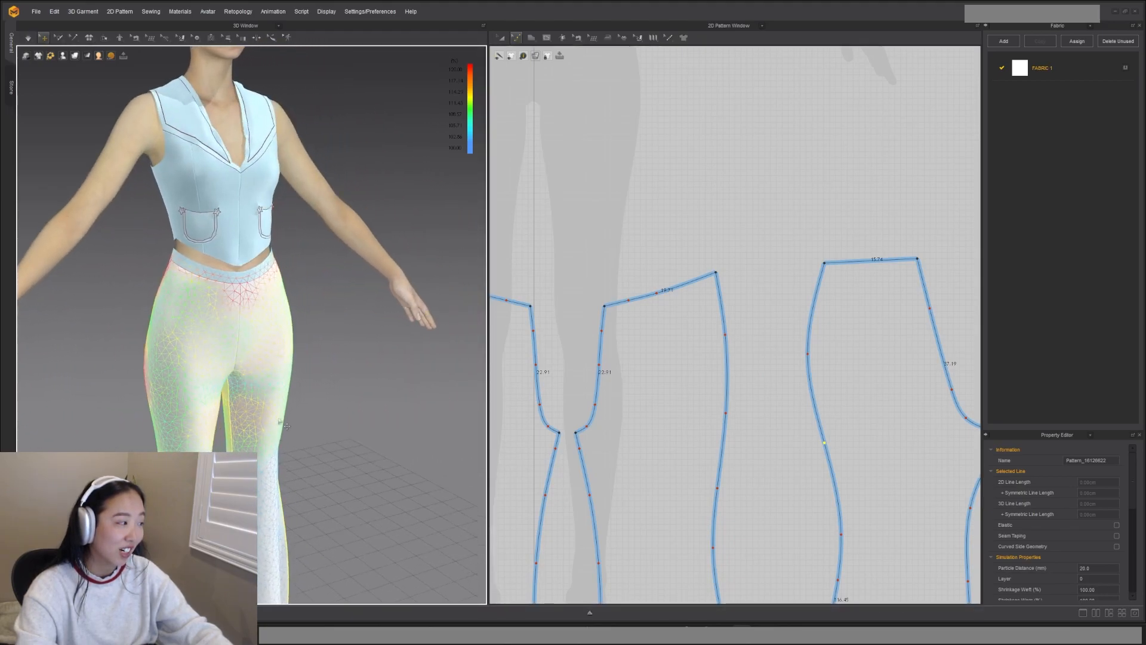
# Step: Turn off the strain map and view the whole outfit from the front
pyautogui.scroll(-4, 717, 312)
pyautogui.scroll(2, 578, 204)
pyautogui.scroll(1, 358, 131)
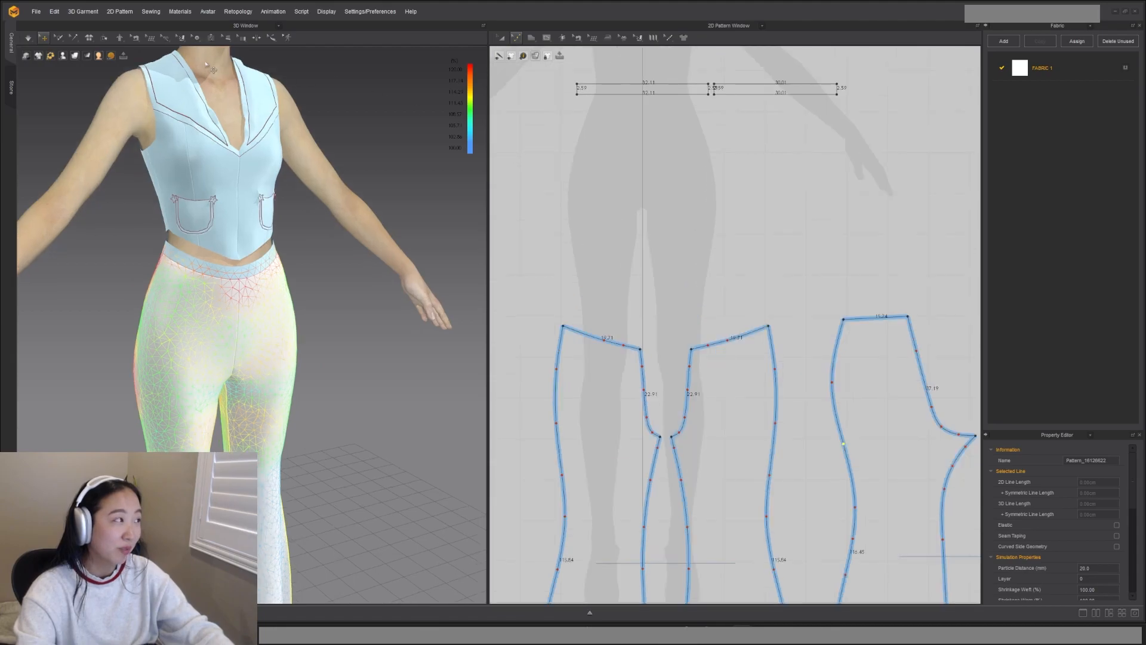
pyautogui.click(88, 61)
pyautogui.scroll(-5, 591, 359)
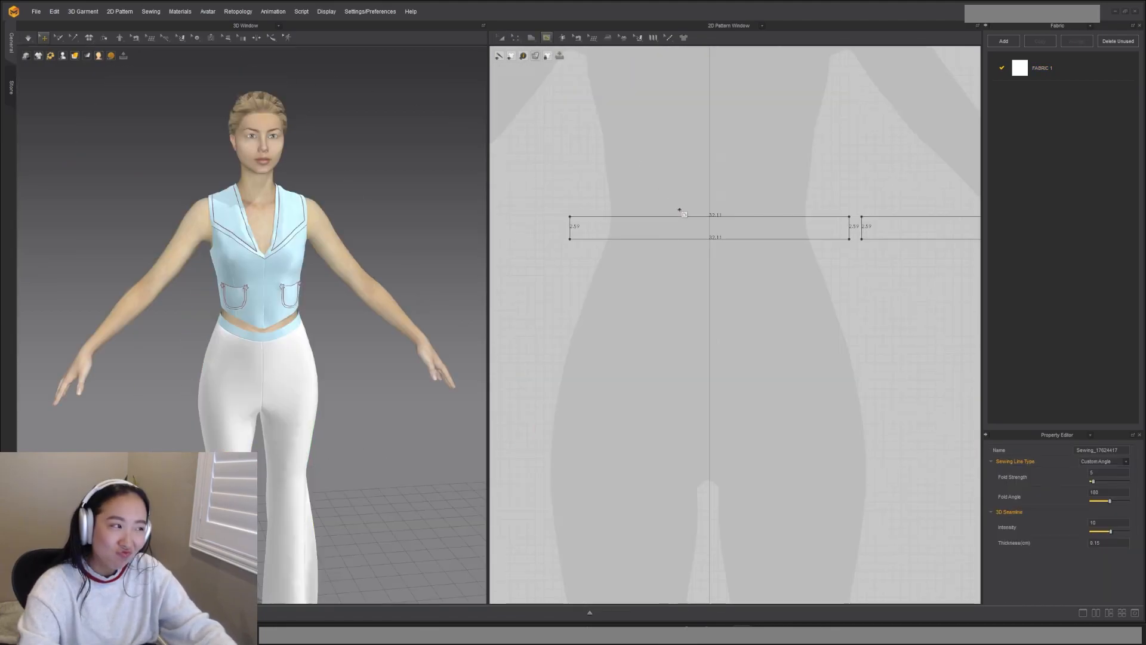
# Step: Move the front waistband piece down to just above the waist edges of the front leg pieces
pyautogui.scroll(-3, 701, 213)
pyautogui.moveTo(733, 203); pyautogui.dragTo(733, 121, button='right')
pyautogui.click(732, 121)
pyautogui.moveTo(733, 121); pyautogui.dragTo(721, 380)
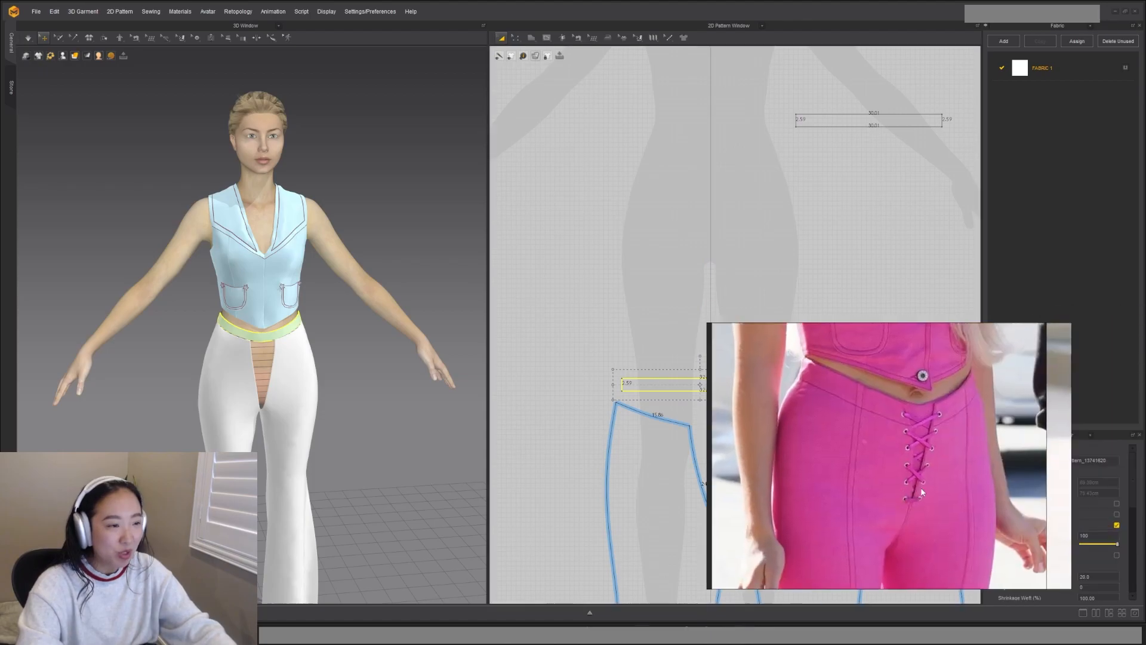
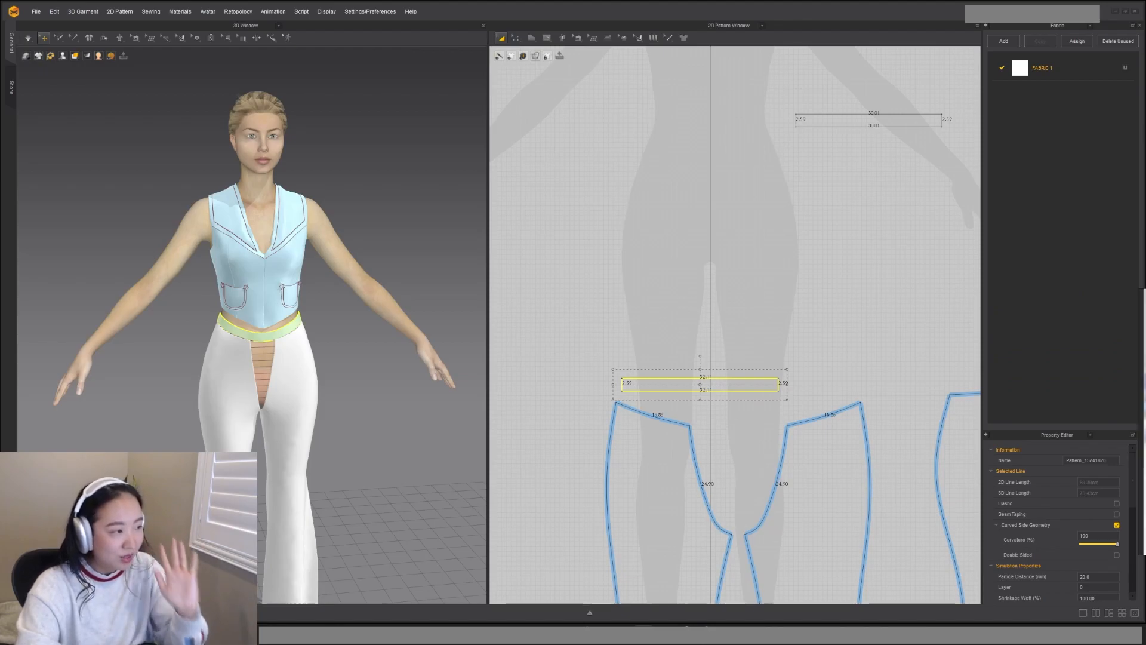
pyautogui.moveTo(728, 385)
pyautogui.mouseDown()
pyautogui.moveTo(745, 346)
pyautogui.moveTo(761, 379)
pyautogui.moveTo(739, 400)
pyautogui.moveTo(724, 394)
pyautogui.mouseUp()
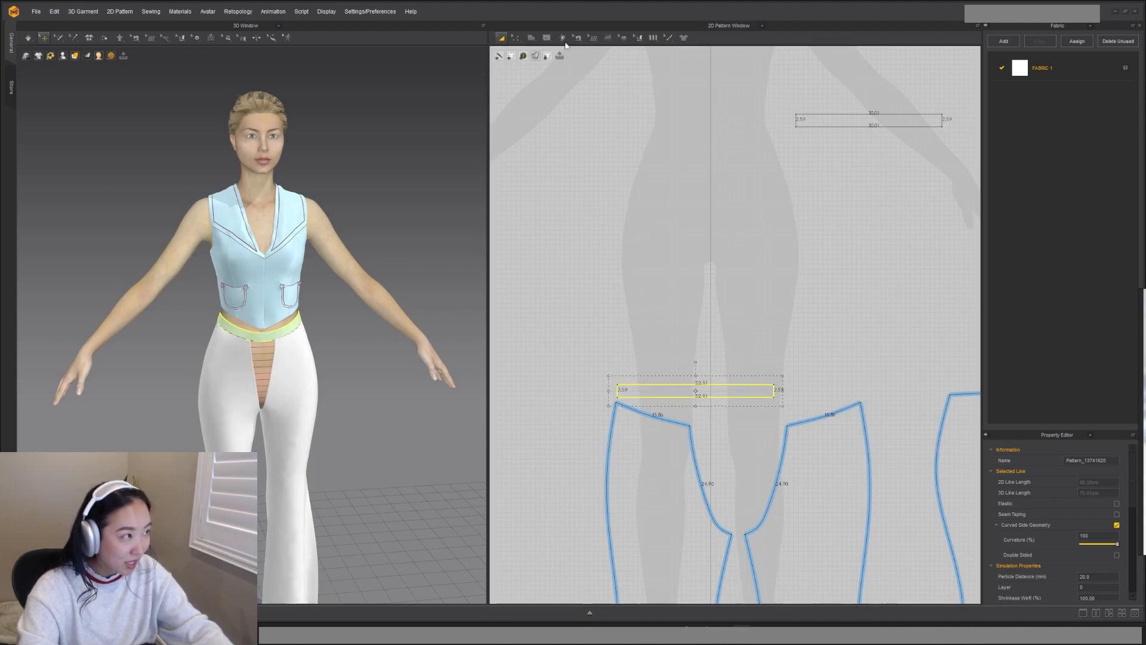
# Step: Add a vertical internal line across the middle of the front waistband, then cut and sew the piece along it
pyautogui.click(547, 37)
pyautogui.click(571, 56)
pyautogui.click(698, 393)
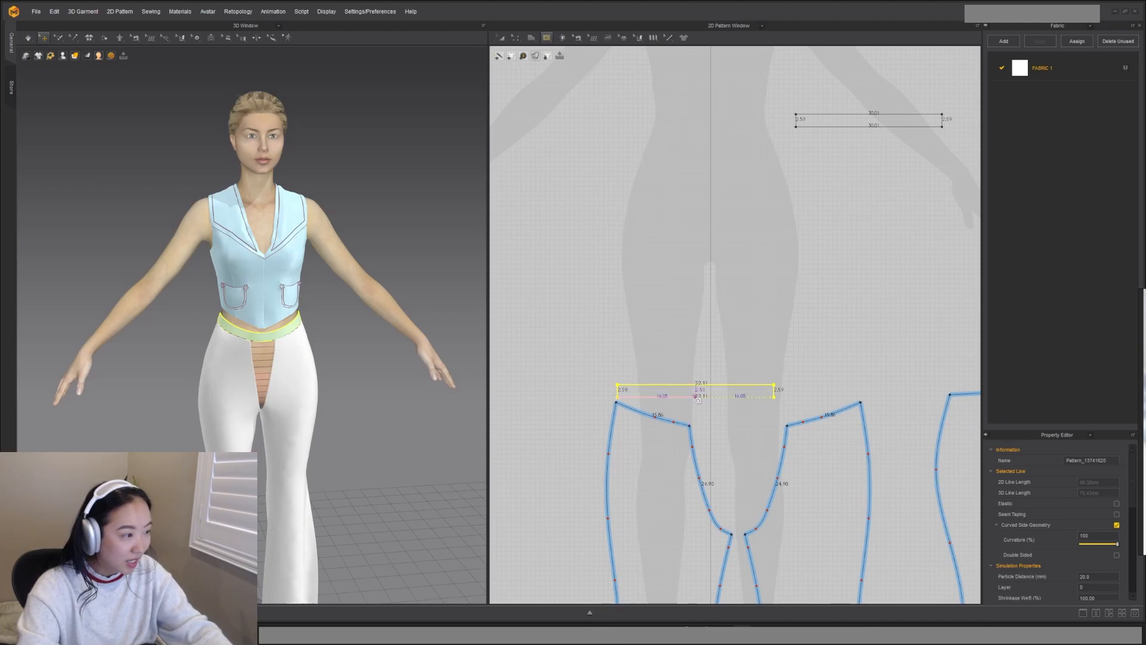
pyautogui.click(698, 396)
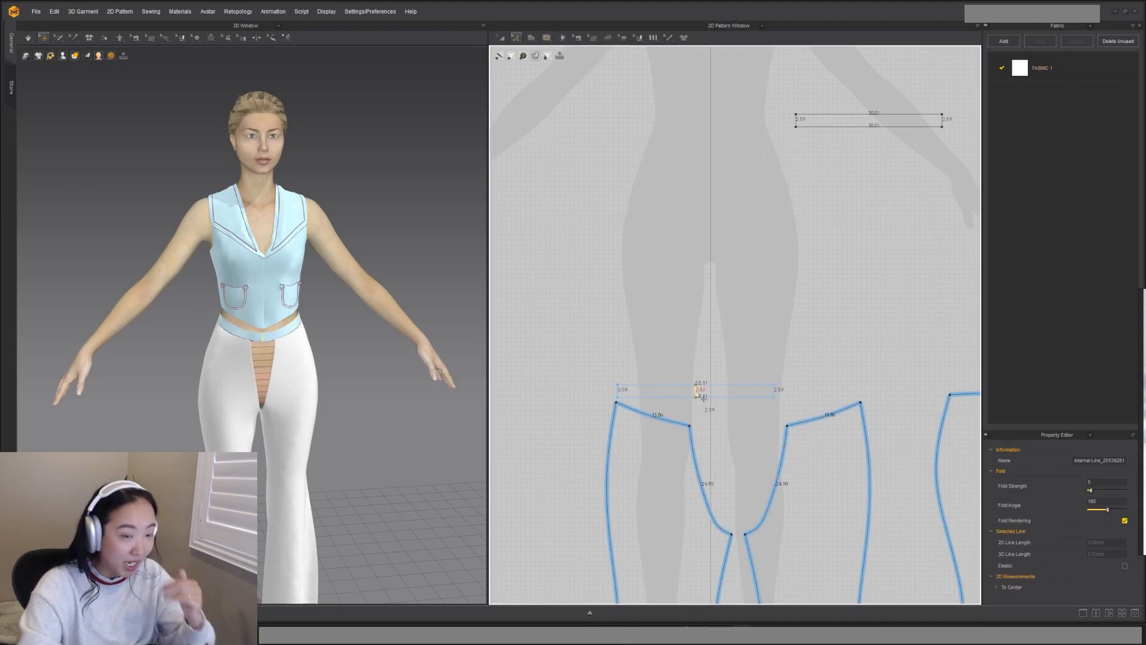
pyautogui.rightClick(698, 392)
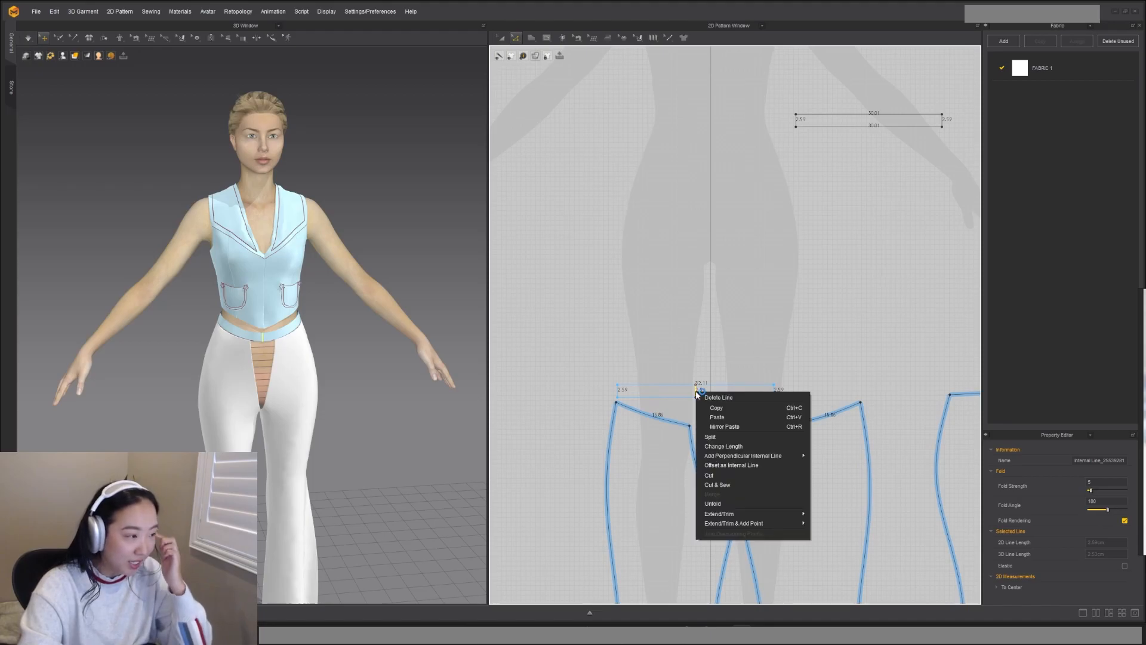
pyautogui.click(716, 484)
# Step: Move the two front waistband halves apart so that each sits above its own front leg piece
pyautogui.press('a')
pyautogui.click(751, 394)
pyautogui.moveTo(750, 387); pyautogui.dragTo(818, 381)
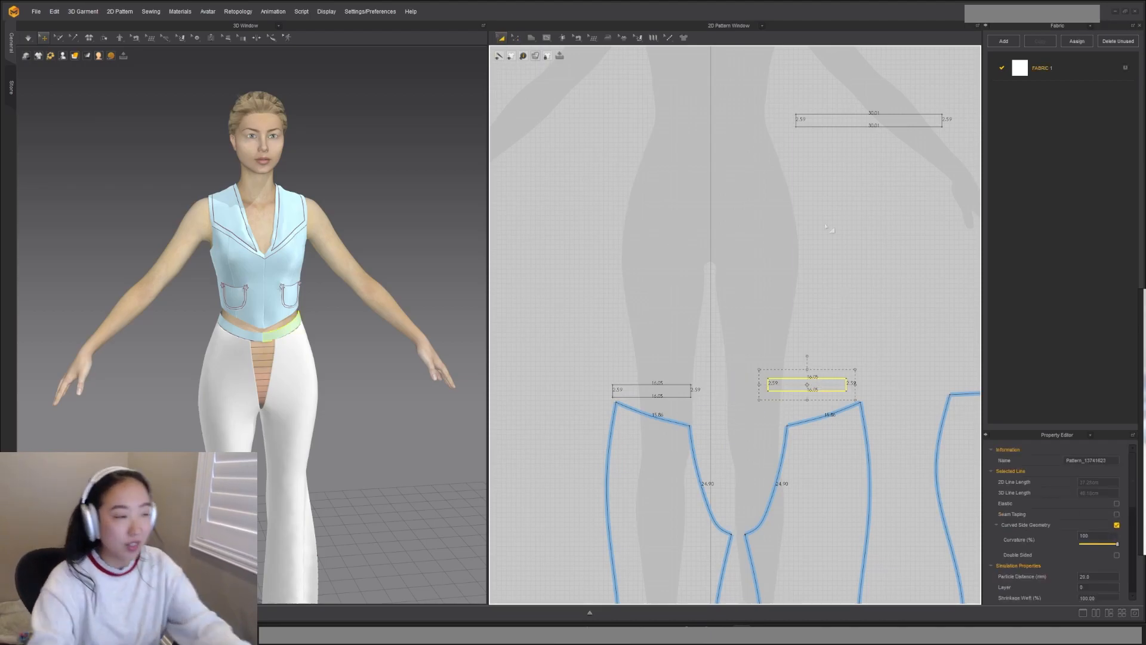
pyautogui.moveTo(684, 387); pyautogui.dragTo(687, 387)
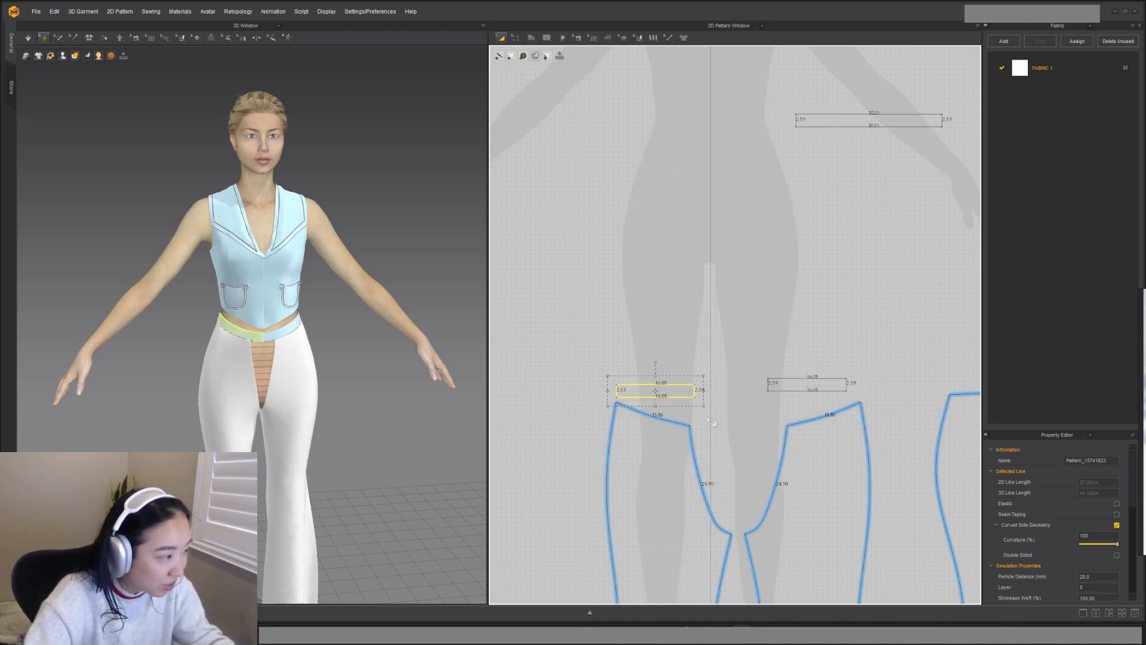
# Step: Extend the centre-front end of both waistband halves inwards, making each half about 17.3 cm long
pyautogui.scroll(3, 715, 421)
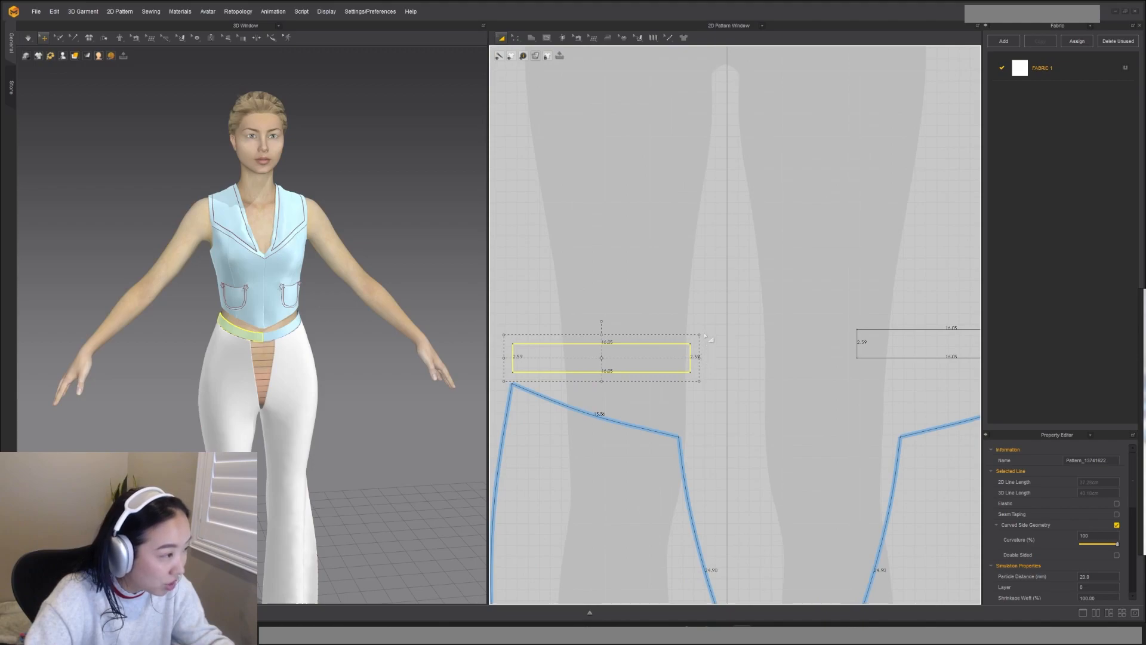
pyautogui.scroll(-1, 697, 336)
pyautogui.press('z')
pyautogui.moveTo(690, 333); pyautogui.dragTo(700, 333)
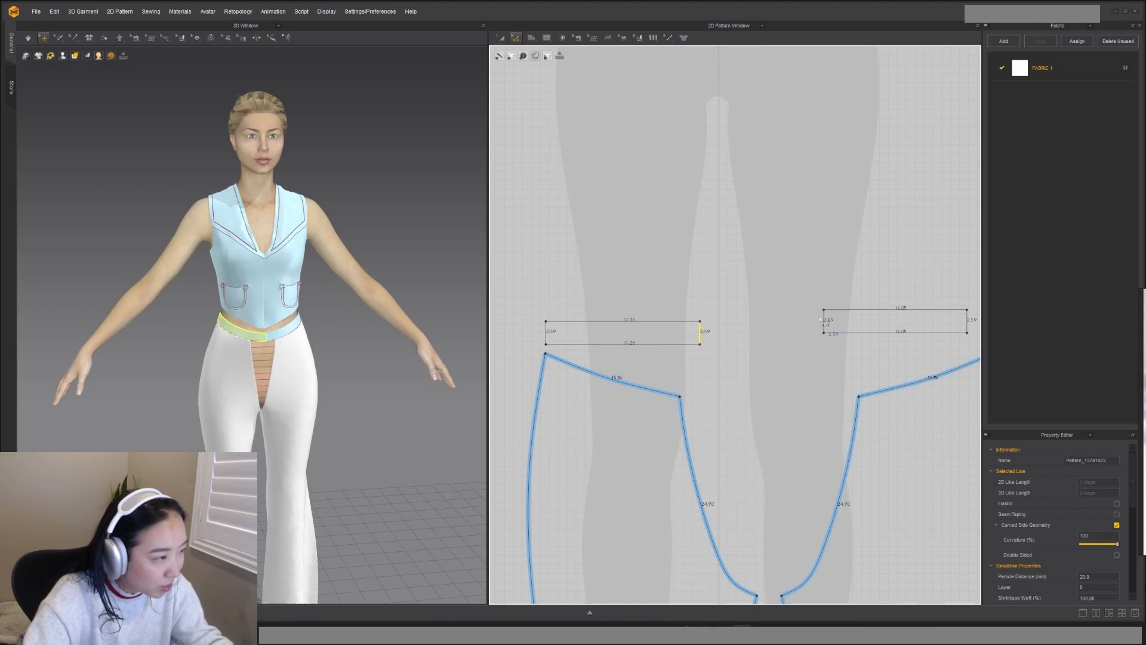
pyautogui.moveTo(826, 322); pyautogui.dragTo(819, 326)
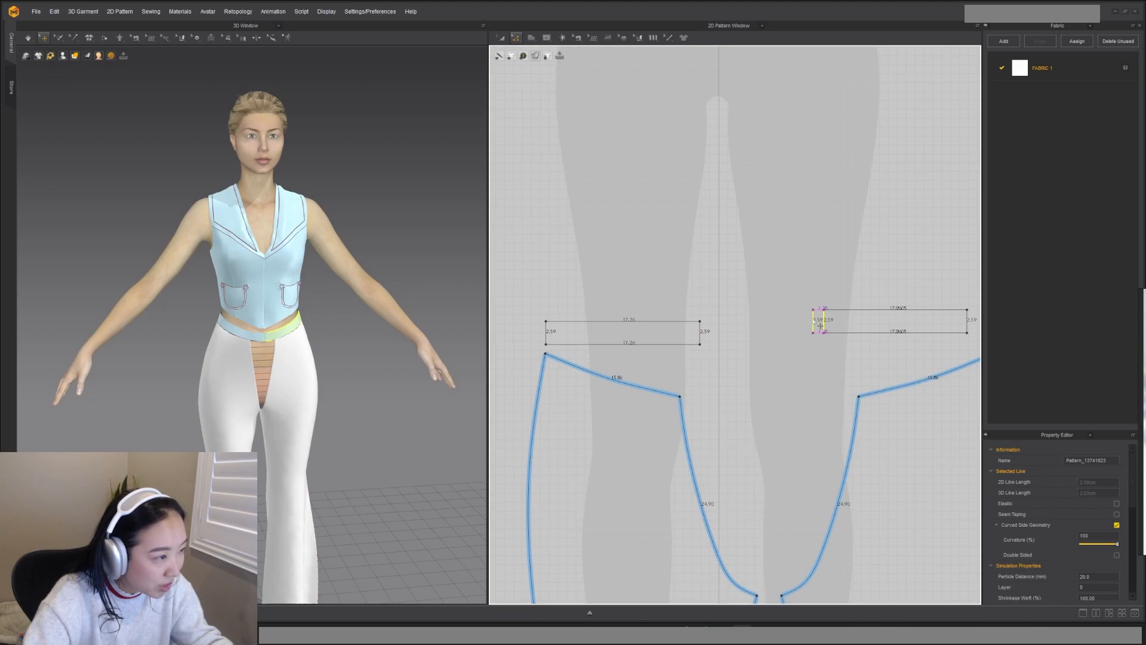
pyautogui.moveTo(821, 326); pyautogui.dragTo(821, 326)
# Step: Shorten the waist seams on both waistband halves' lower edges to about 15.9 cm, leaving the centre-front extensions unsewn
pyautogui.press('m')
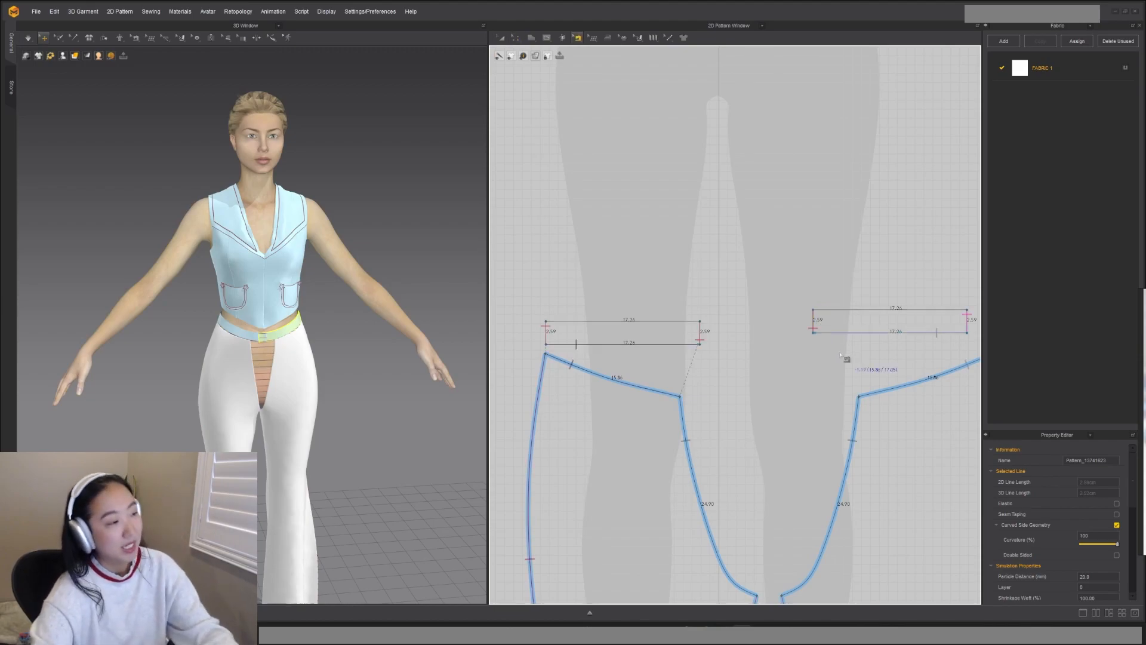
pyautogui.click(689, 345)
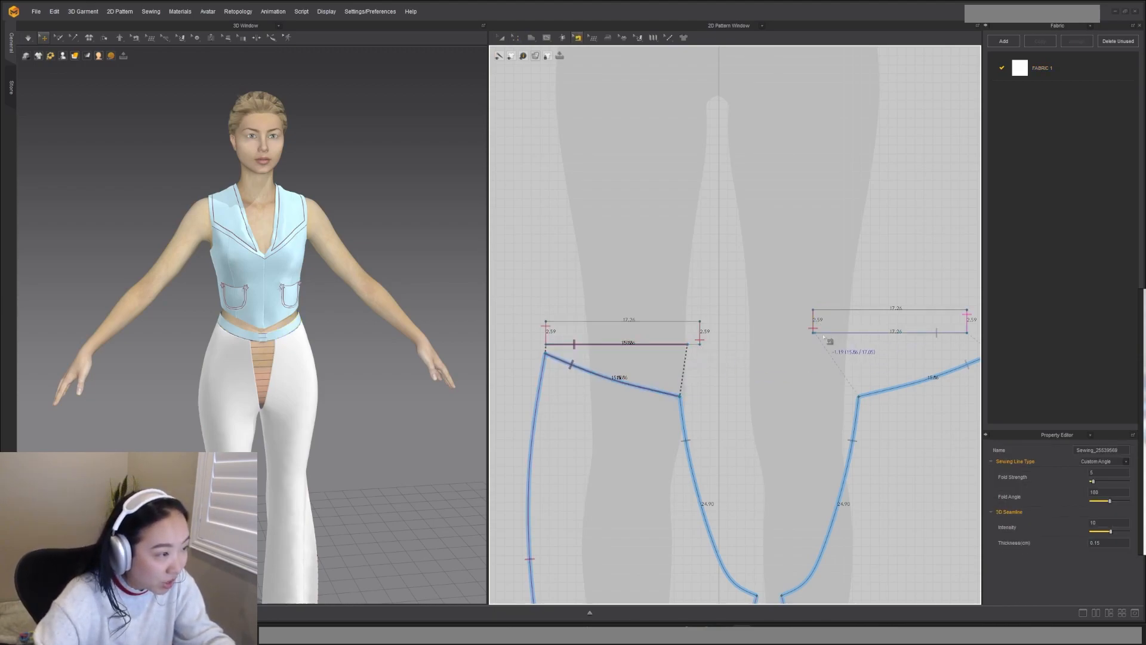
pyautogui.click(819, 333)
pyautogui.click(825, 342)
pyautogui.moveTo(815, 334); pyautogui.dragTo(826, 334)
# Step: Simulate the trousers to settle the extended front waistband on the avatar, then stop the simulation
pyautogui.press('a')
pyautogui.press('space')
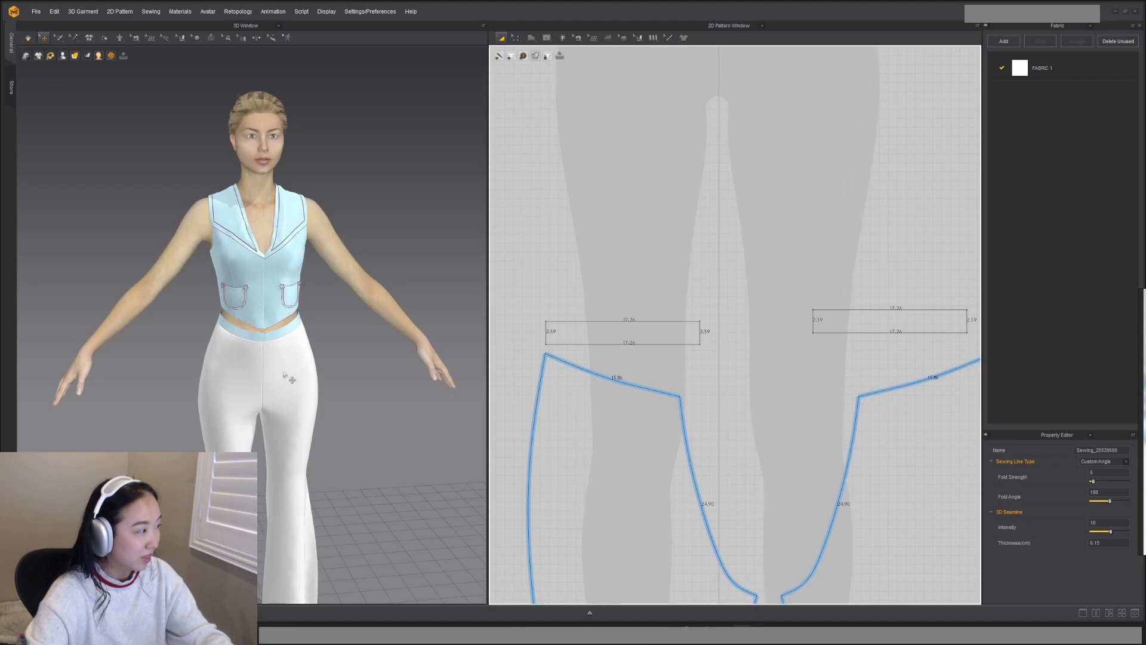
pyautogui.scroll(3, 286, 376)
pyautogui.click(285, 337)
pyautogui.press('space')
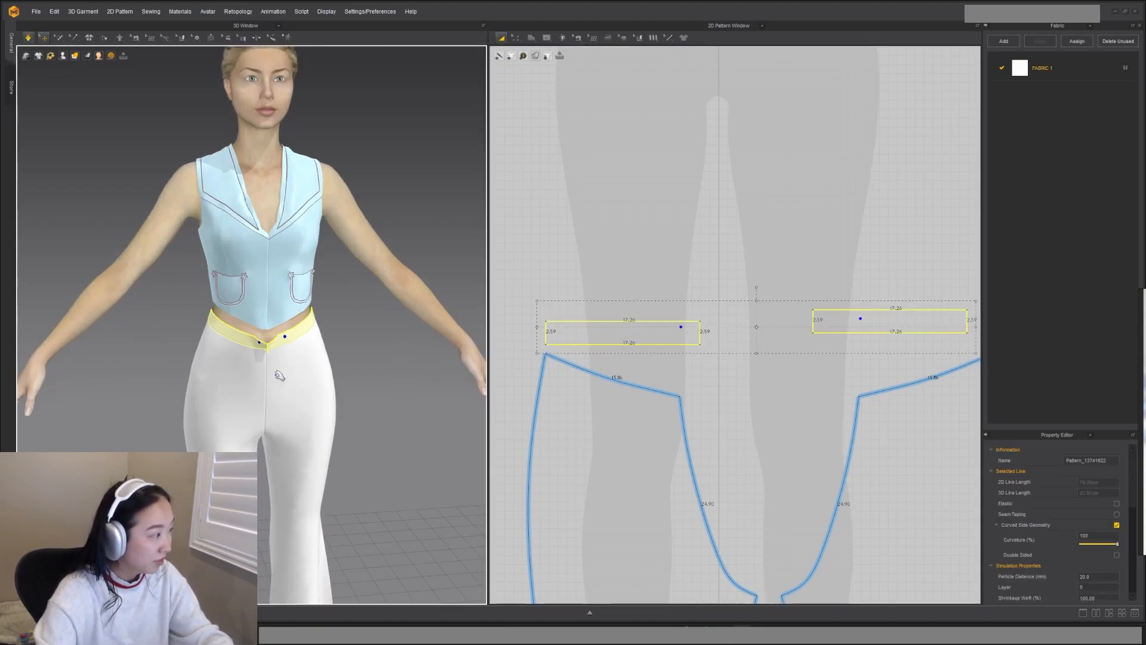
# Step: Lower the upper ends of the centre-front seam on both front leg pieces to open it below the waistband
pyautogui.press('b')
pyautogui.click(687, 454)
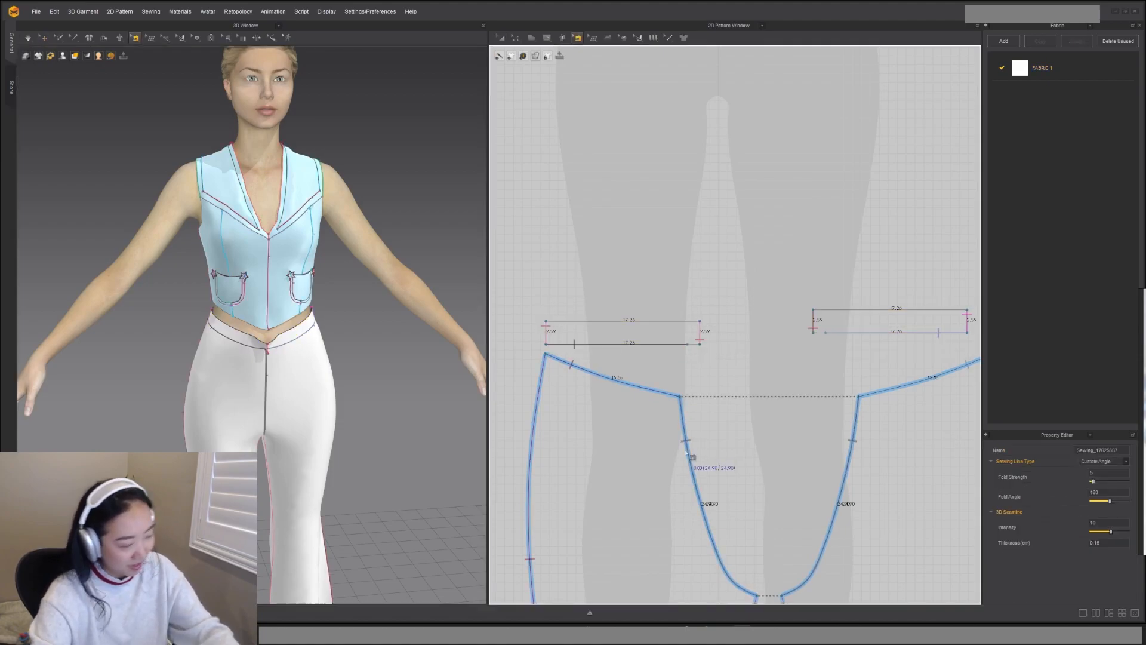
pyautogui.moveTo(680, 396); pyautogui.dragTo(693, 468)
pyautogui.moveTo(864, 403); pyautogui.dragTo(860, 476)
pyautogui.press('a')
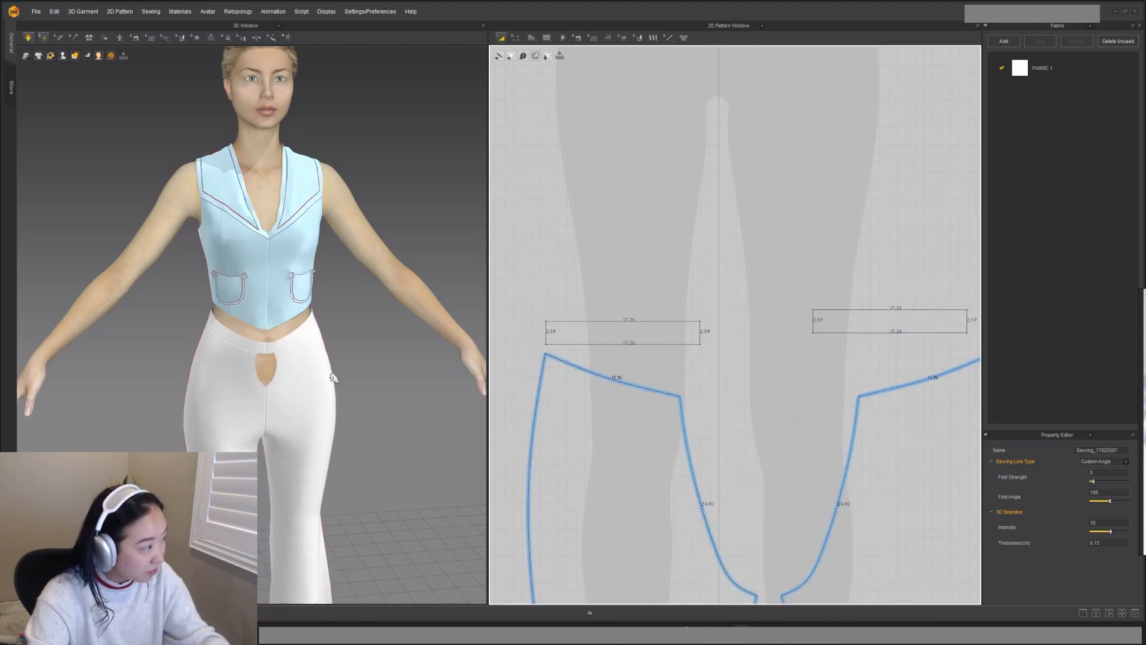
# Step: Lower the upper ends of the centre-front seam further on both front legs, leaving about 11 cm sewn above the crotch
pyautogui.press('b')
pyautogui.moveTo(659, 302); pyautogui.dragTo(603, 232, button='right')
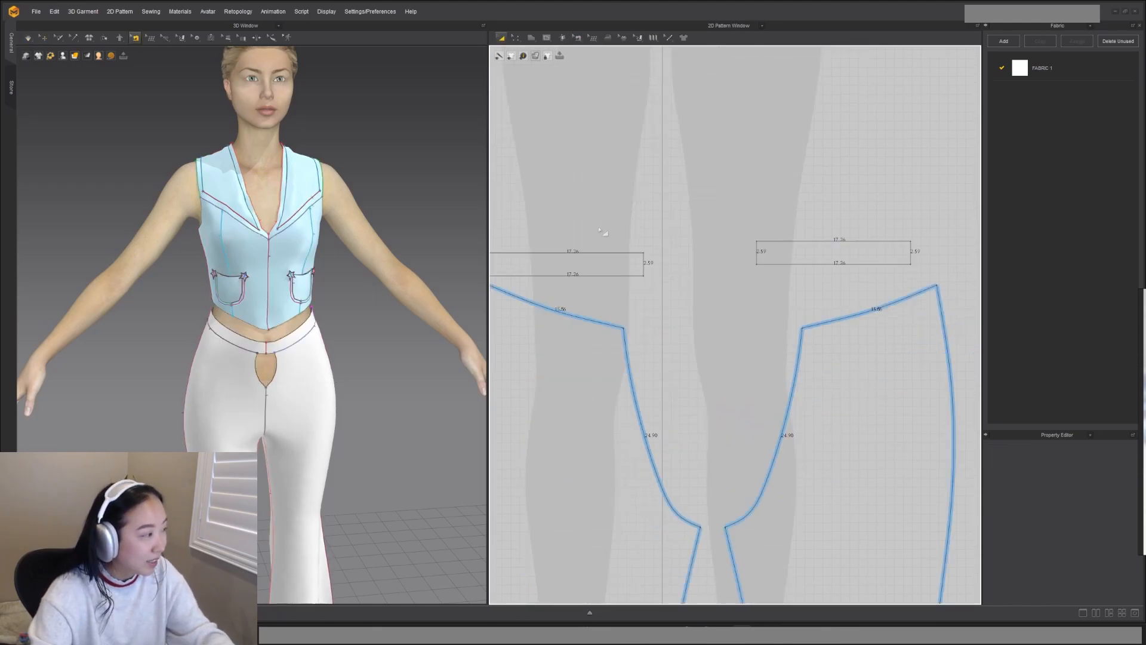
pyautogui.press('b')
pyautogui.click(642, 421)
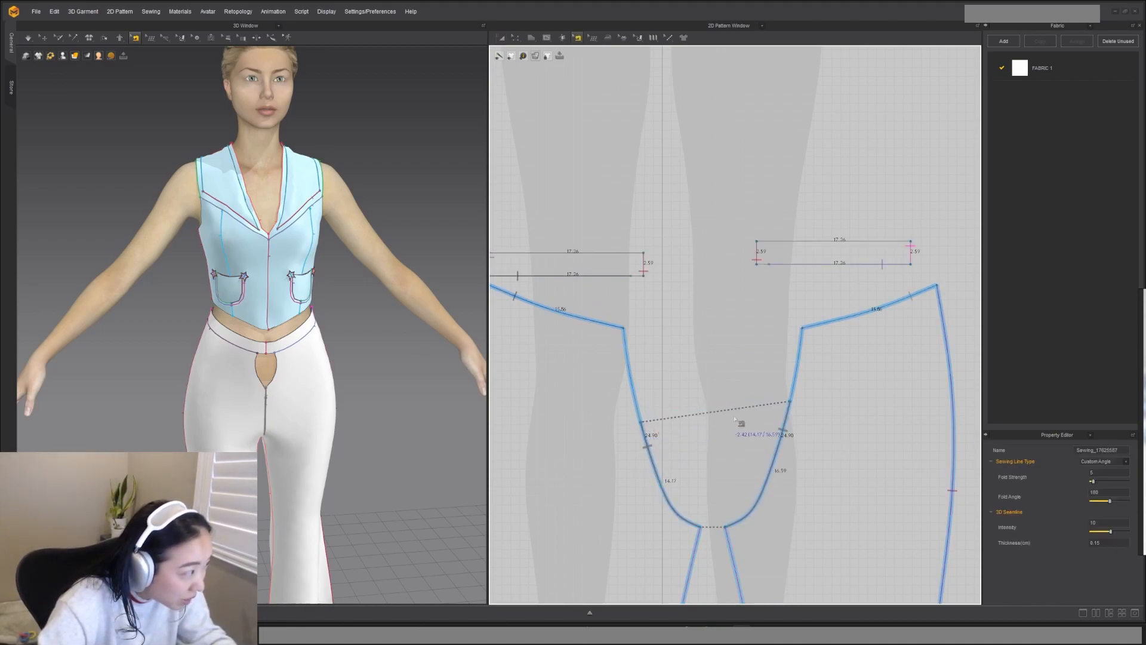
pyautogui.click(789, 420)
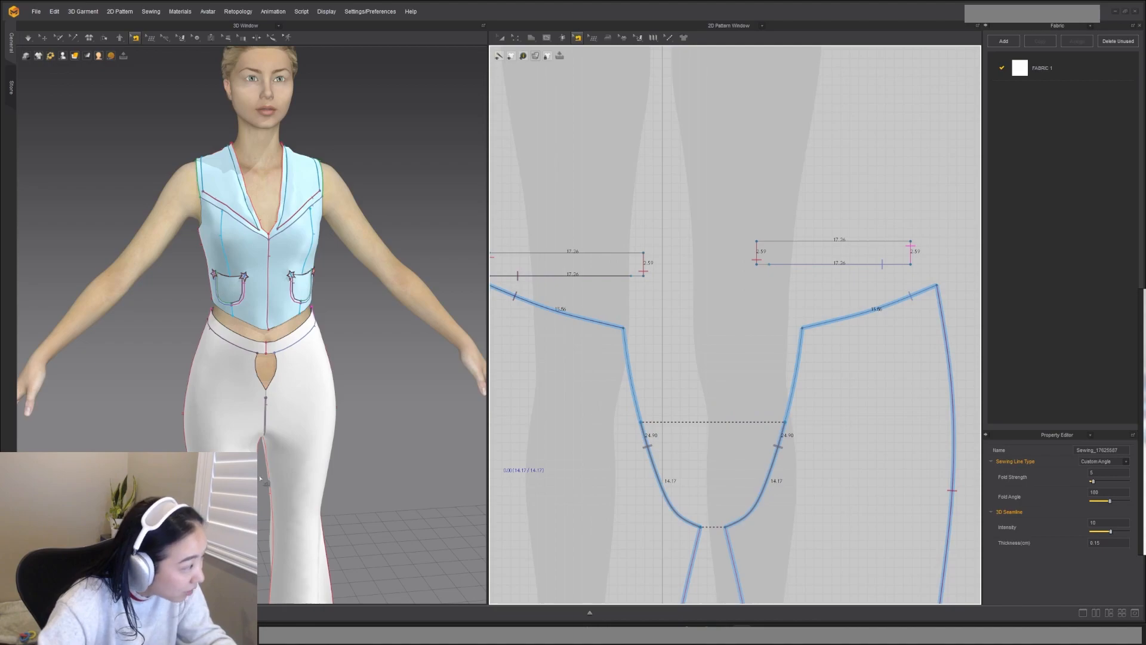
pyautogui.press('a')
pyautogui.press('b')
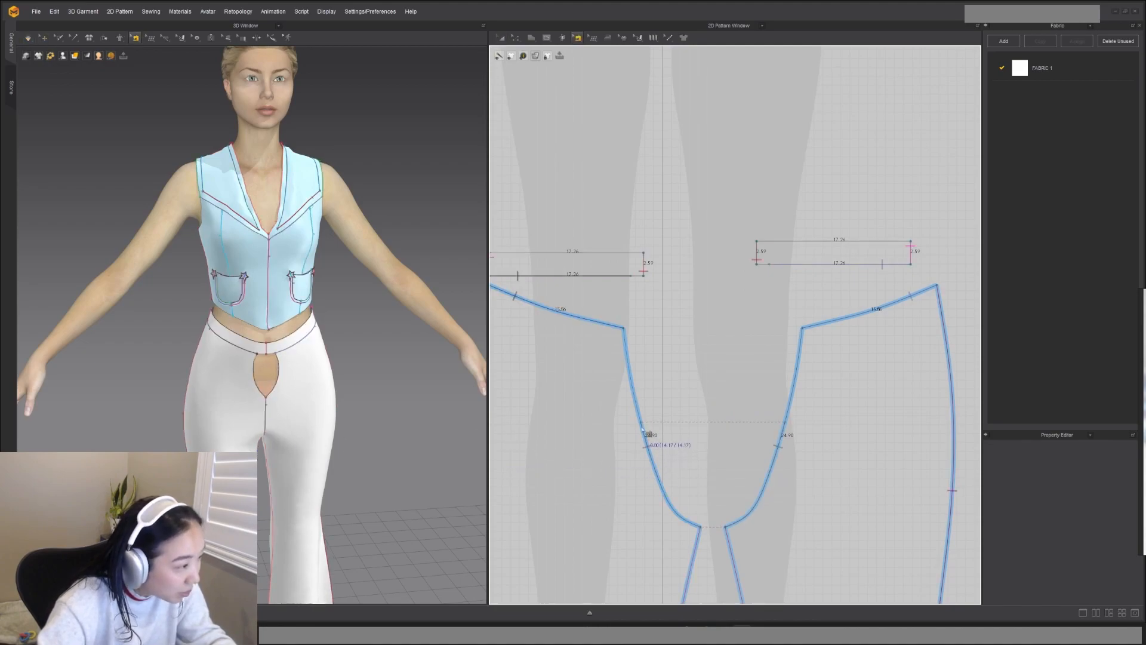
pyautogui.moveTo(646, 427); pyautogui.dragTo(650, 447)
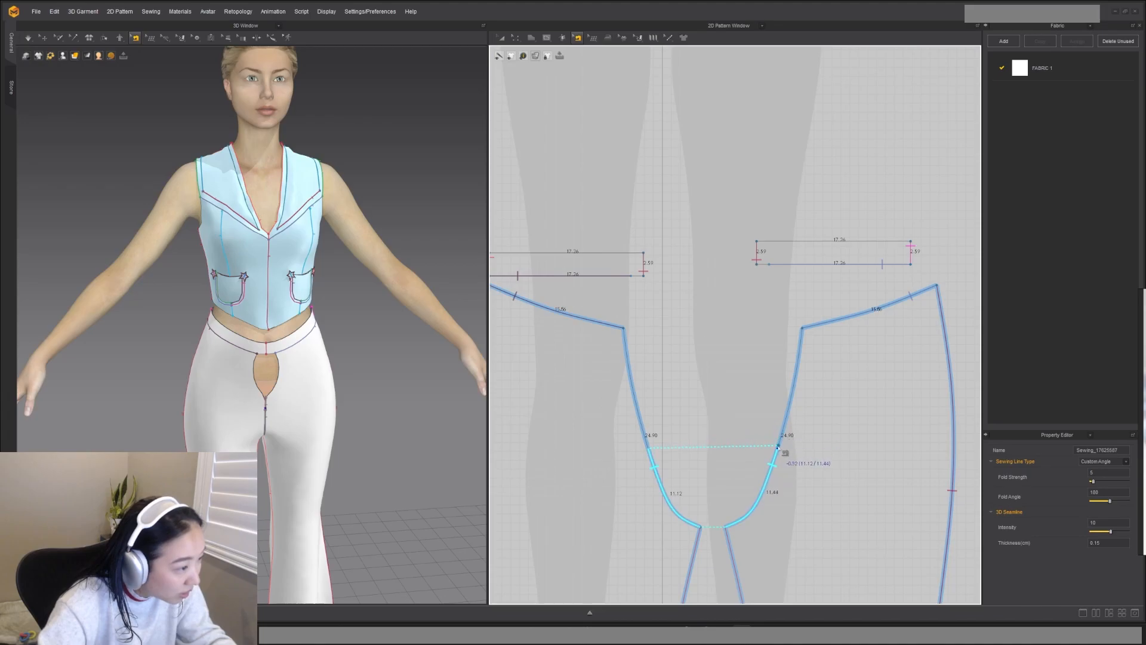
pyautogui.click(785, 461)
# Step: Add pattern points at the centre-front ends of the waist seams on both waistband halves
pyautogui.rightClick(629, 277)
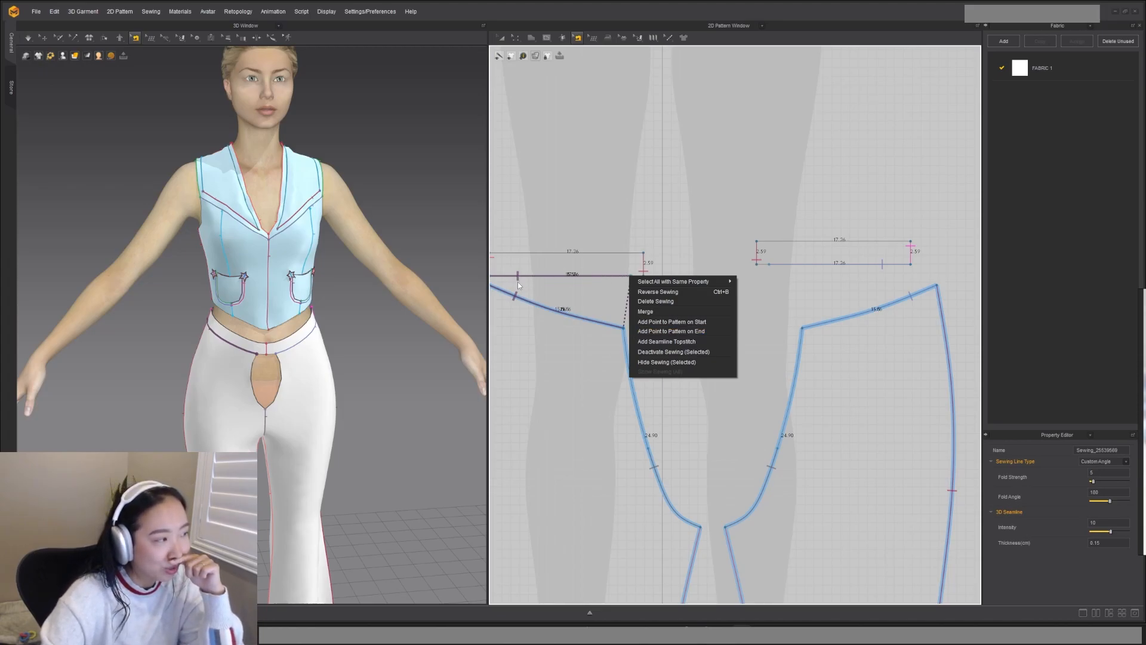
pyautogui.click(648, 335)
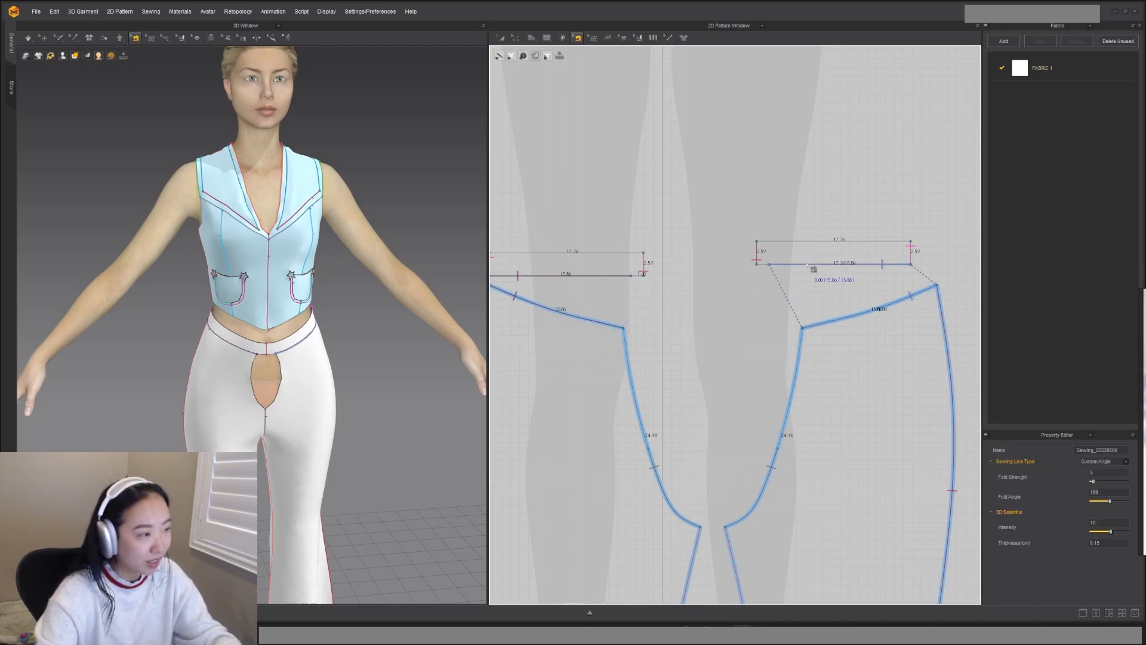
pyautogui.click(797, 263)
pyautogui.rightClick(794, 267)
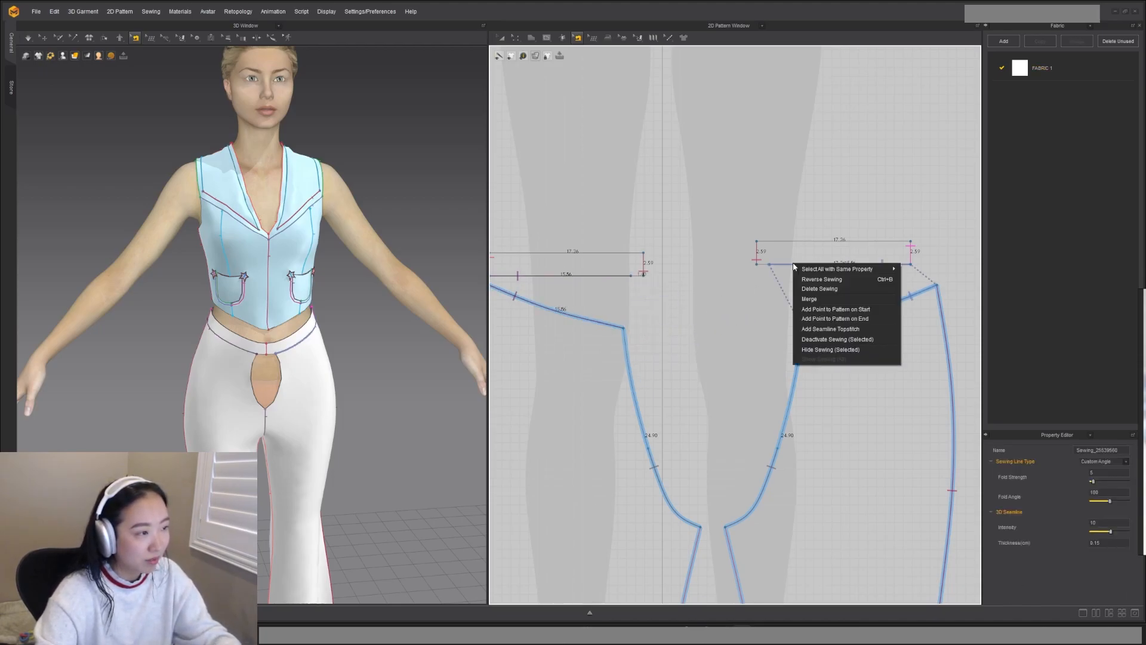
pyautogui.click(835, 319)
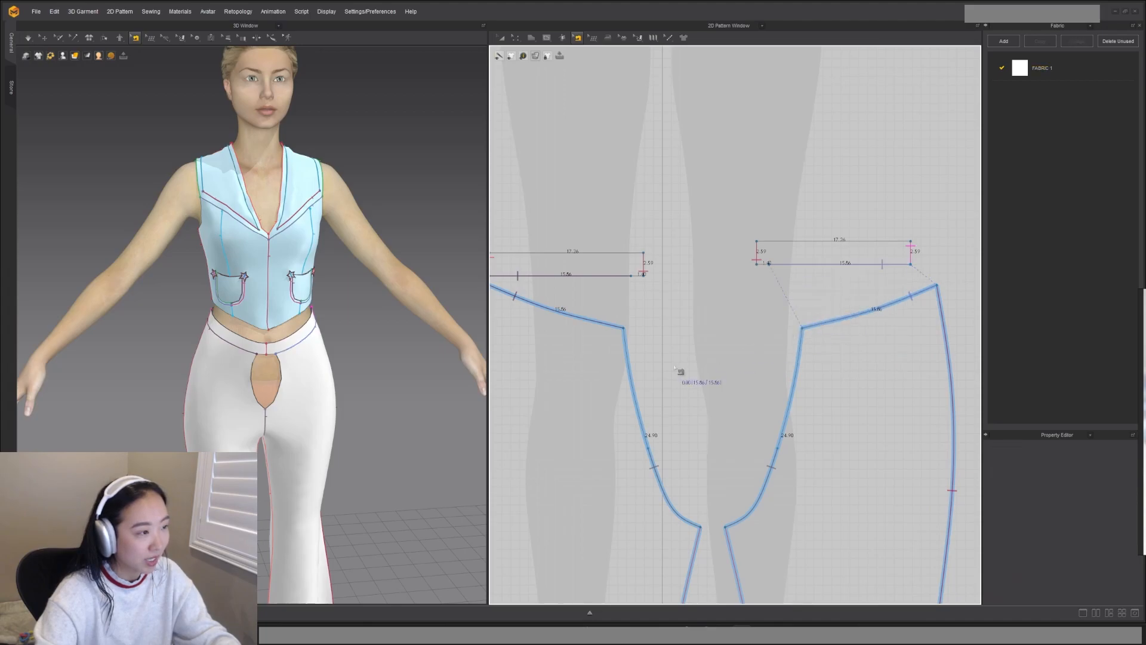
pyautogui.scroll(3, 627, 264)
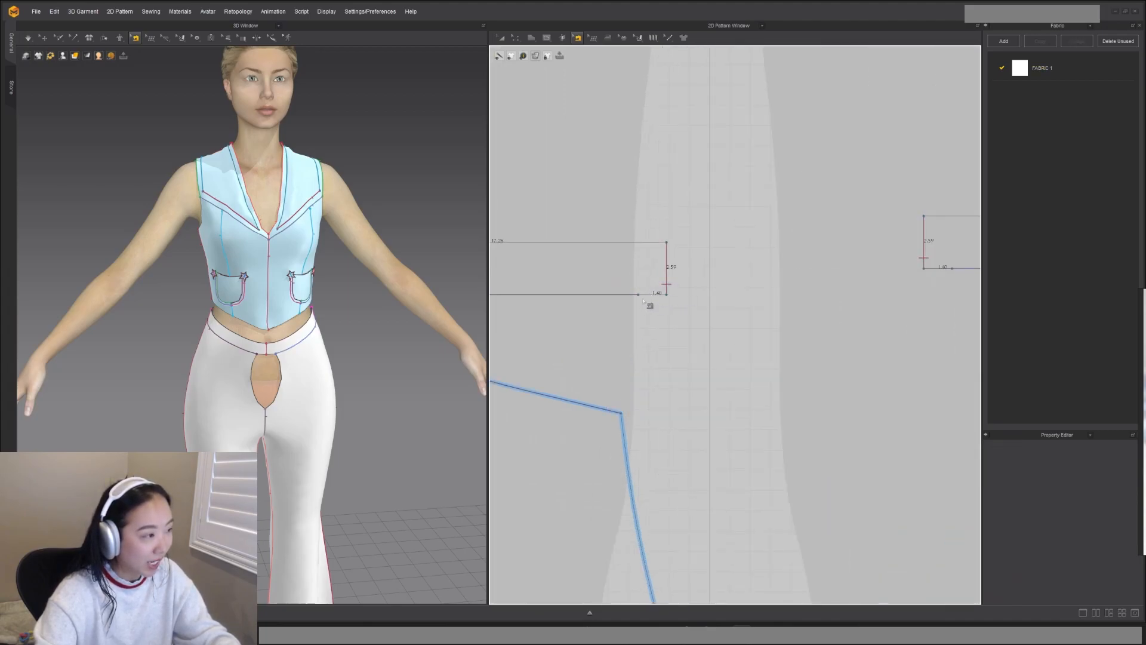
pyautogui.scroll(-3, 694, 282)
pyautogui.scroll(2, 617, 113)
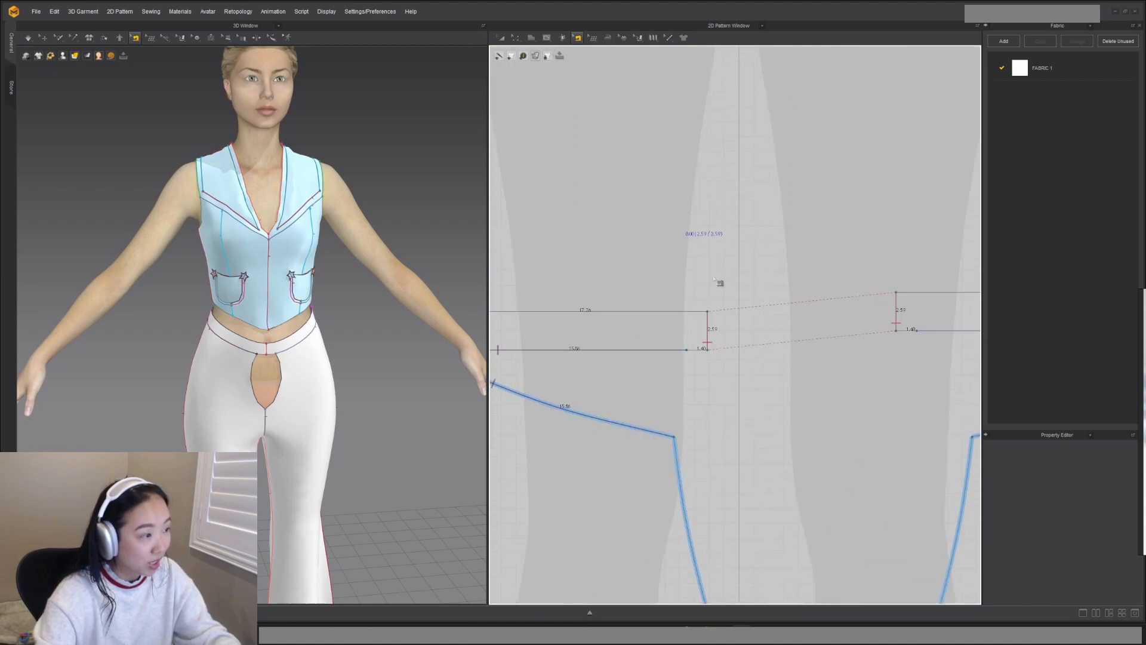
# Step: Draw a downward-pointing triangular pattern piece between the front legs, about 6.3 cm wide with sides about 13 cm long
pyautogui.click(532, 38)
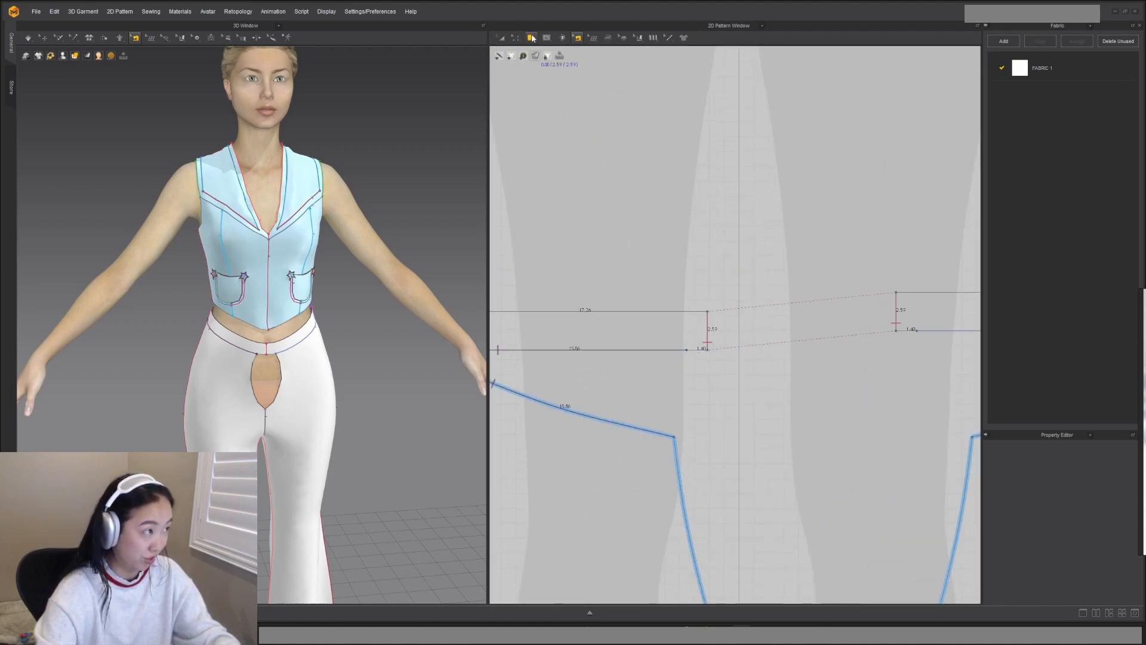
pyautogui.moveTo(750, 437); pyautogui.dragTo(662, 338, button='middle')
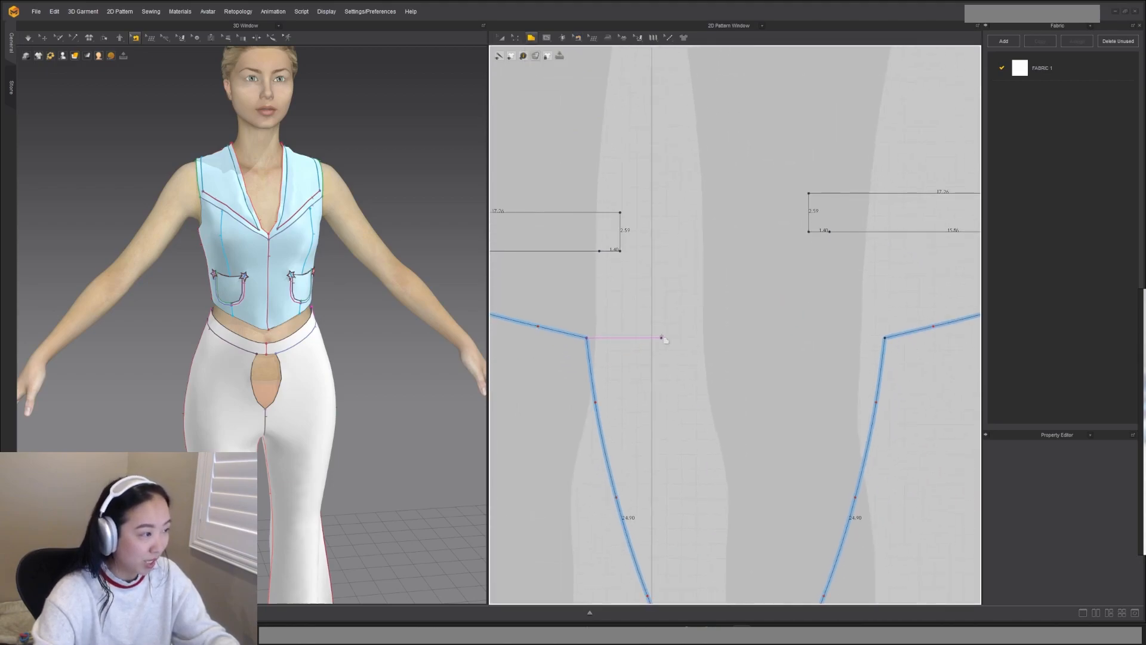
pyautogui.click(703, 520)
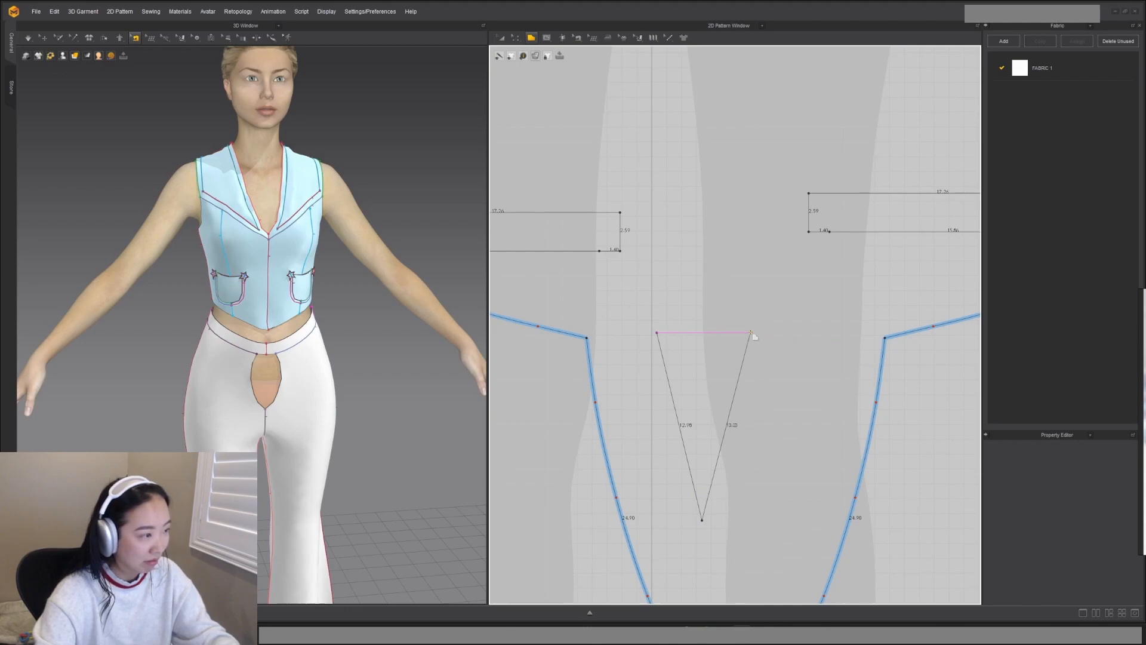
pyautogui.click(657, 333)
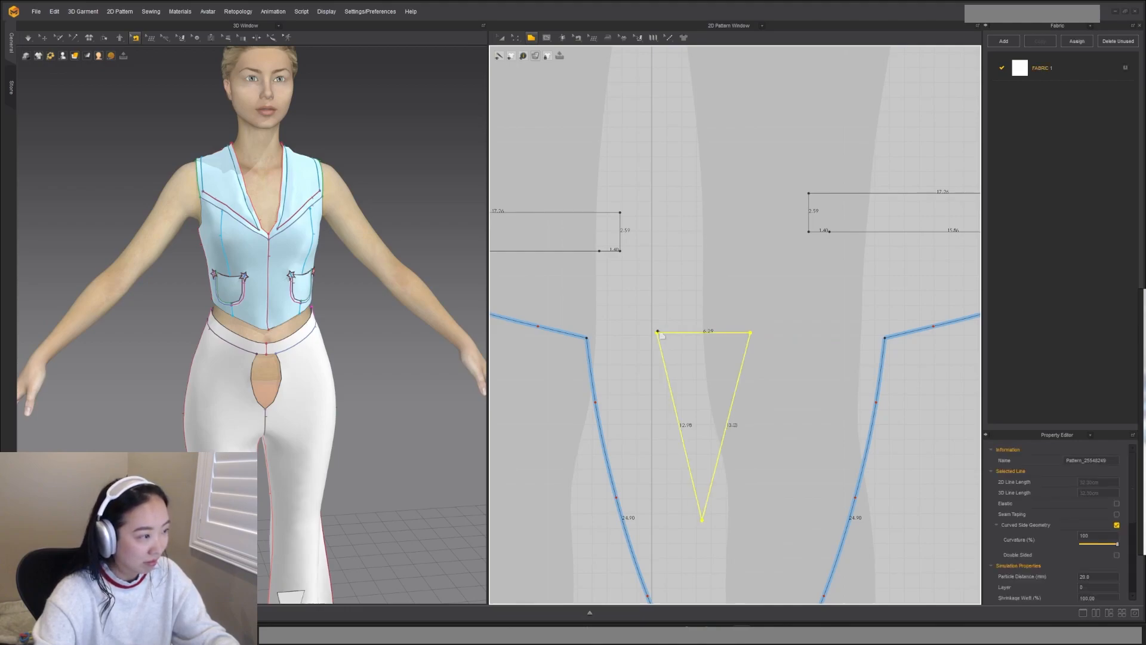
# Step: Set the triangle's top edge length to 2.8 cm, changing it in both directions
pyautogui.press('z')
pyautogui.rightClick(701, 337)
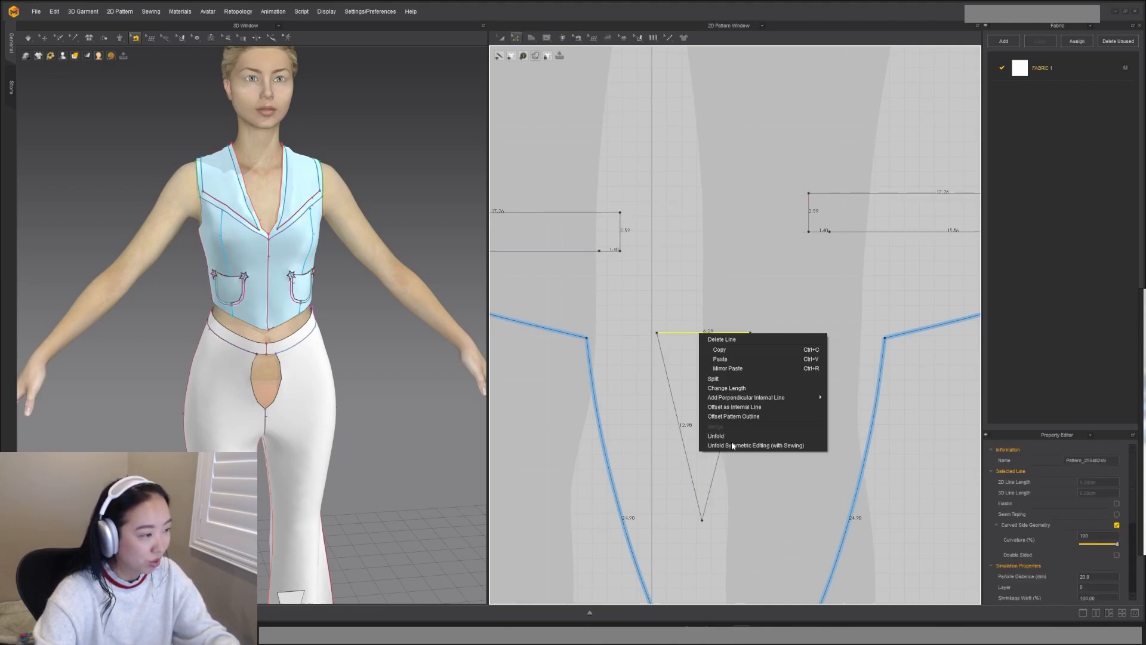
pyautogui.click(730, 387)
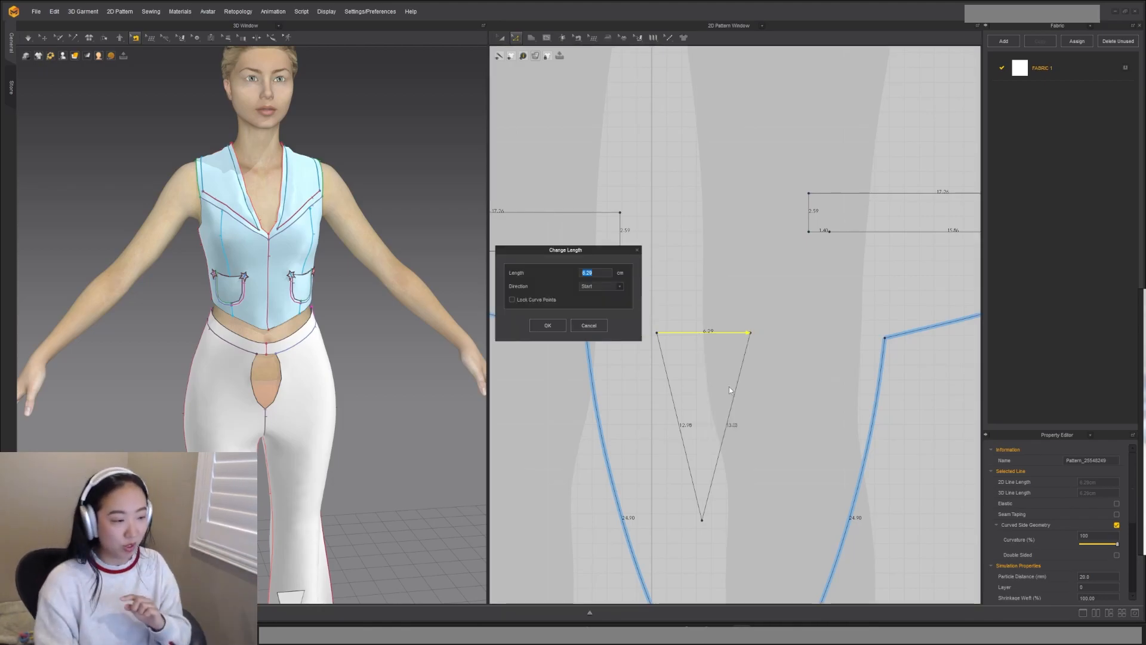
pyautogui.write('2')
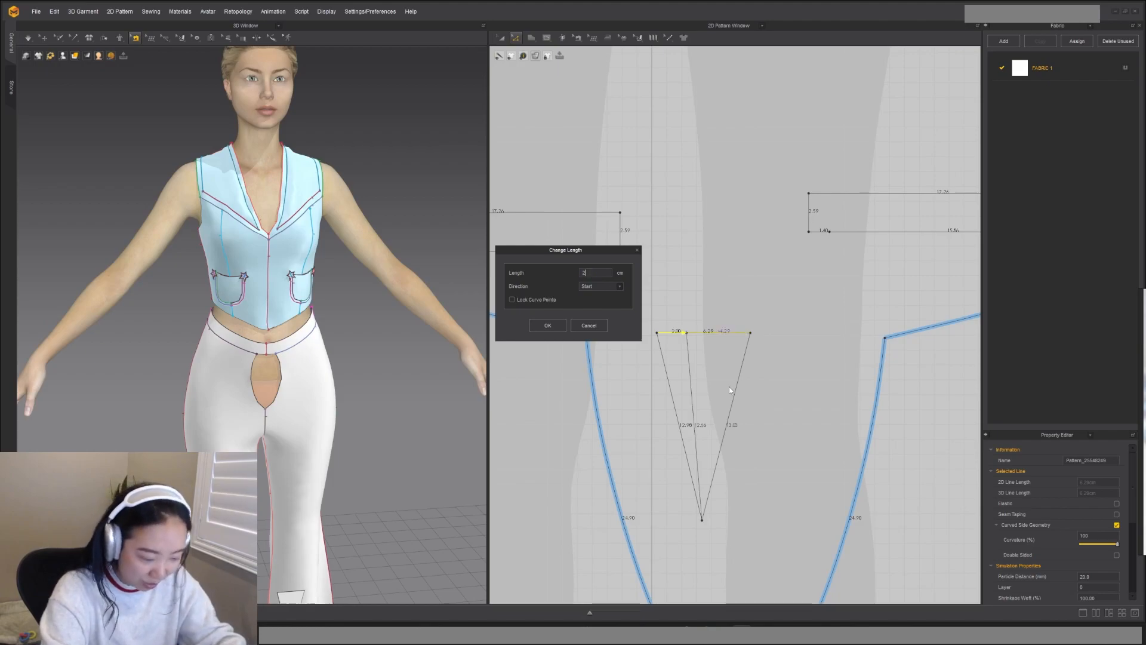
pyautogui.write('.8')
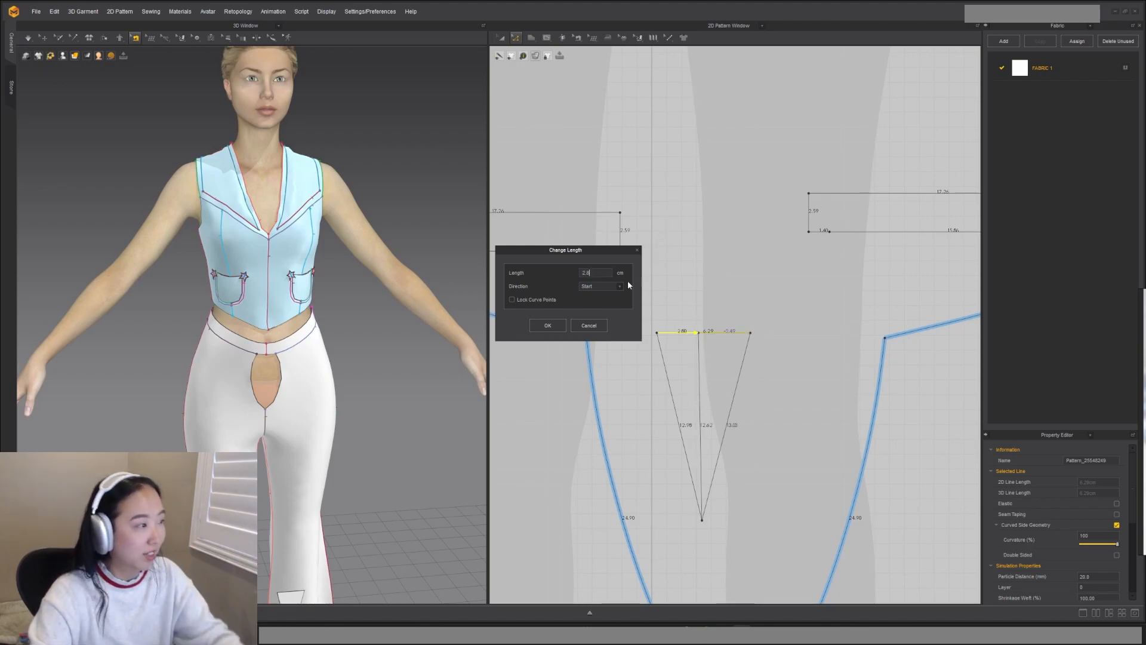
pyautogui.click(620, 286)
pyautogui.click(597, 300)
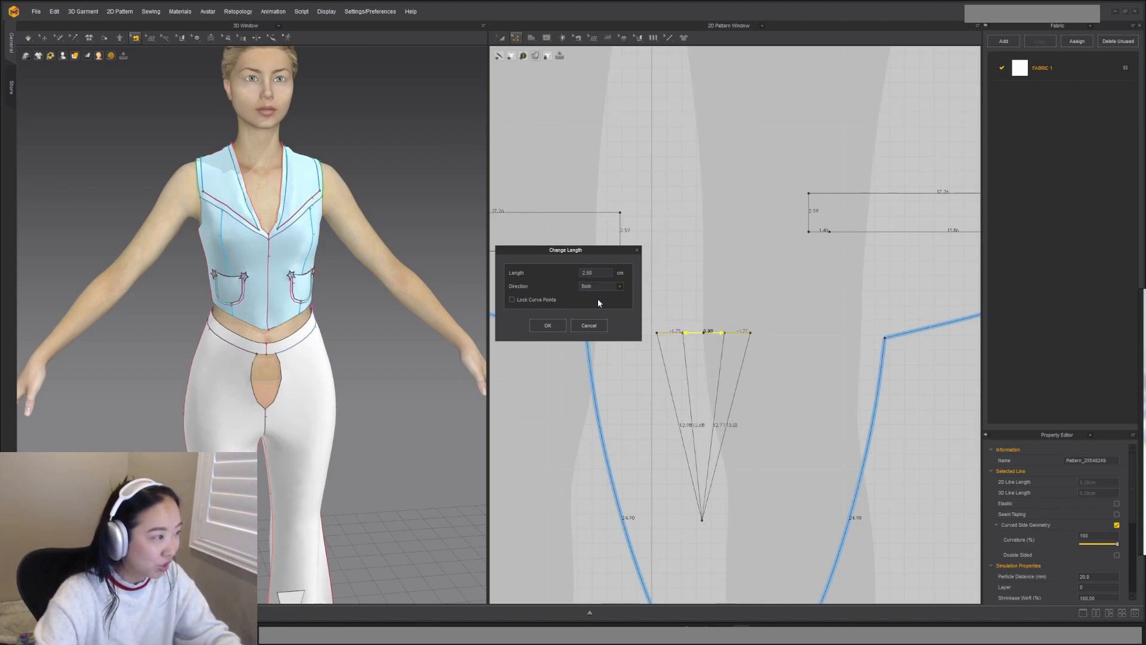
pyautogui.click(548, 325)
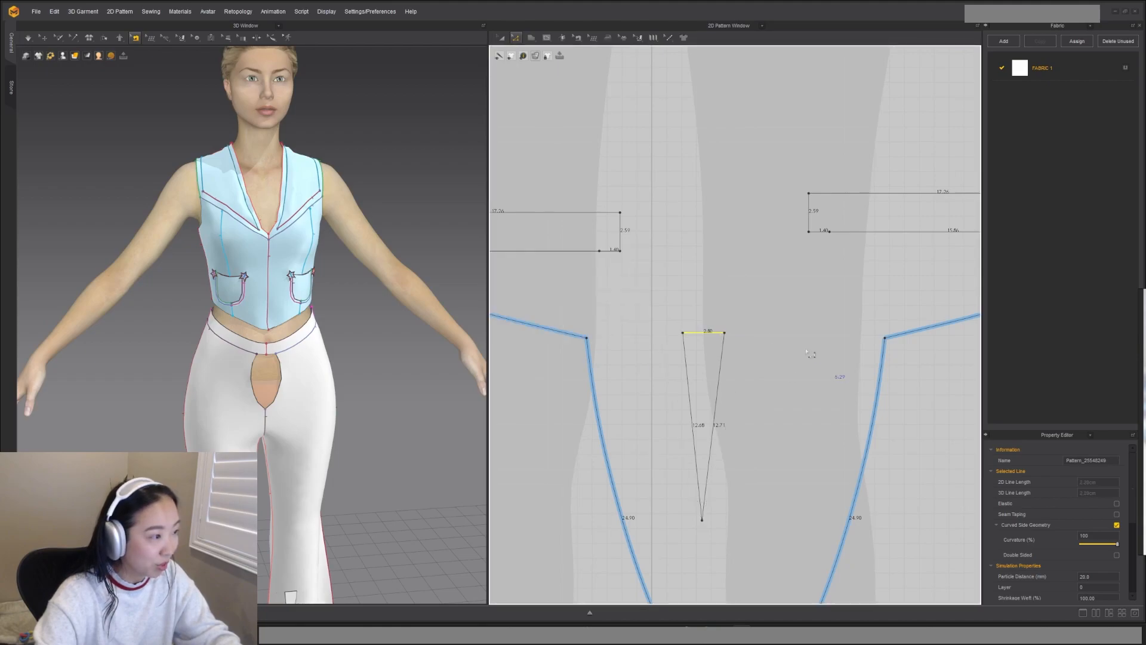
# Step: Sew the short centre-front end segment of the left waistband half's lower edge to the left half of the triangle's top edge
pyautogui.scroll(-3, 738, 362)
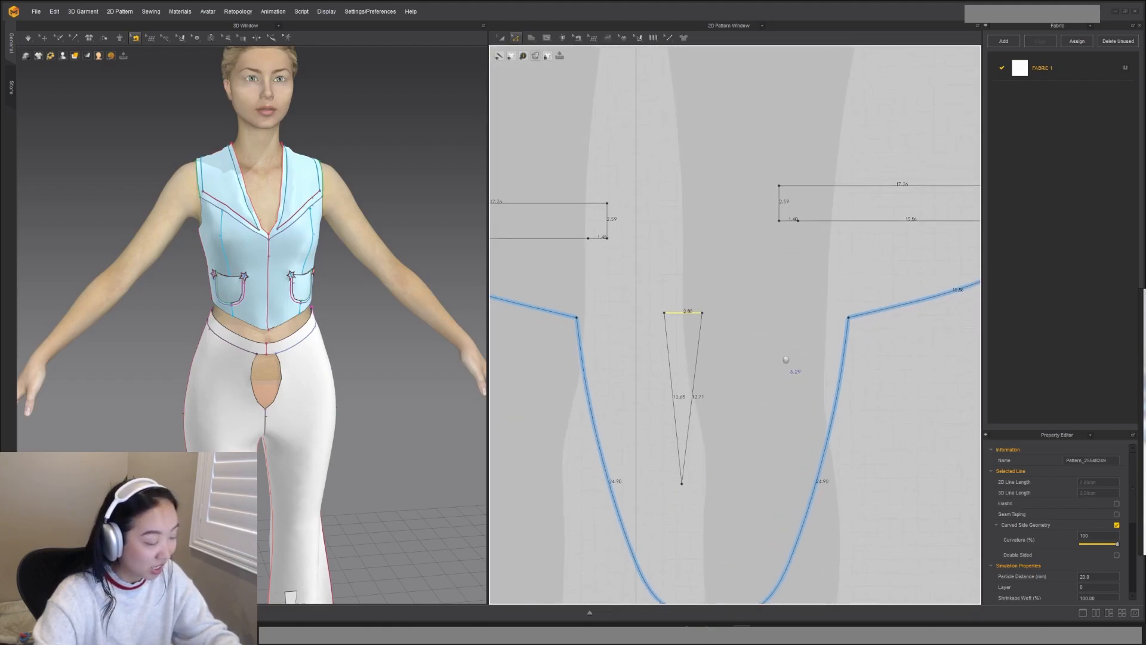
pyautogui.scroll(2, 791, 385)
pyautogui.press('m')
pyautogui.scroll(3, 596, 291)
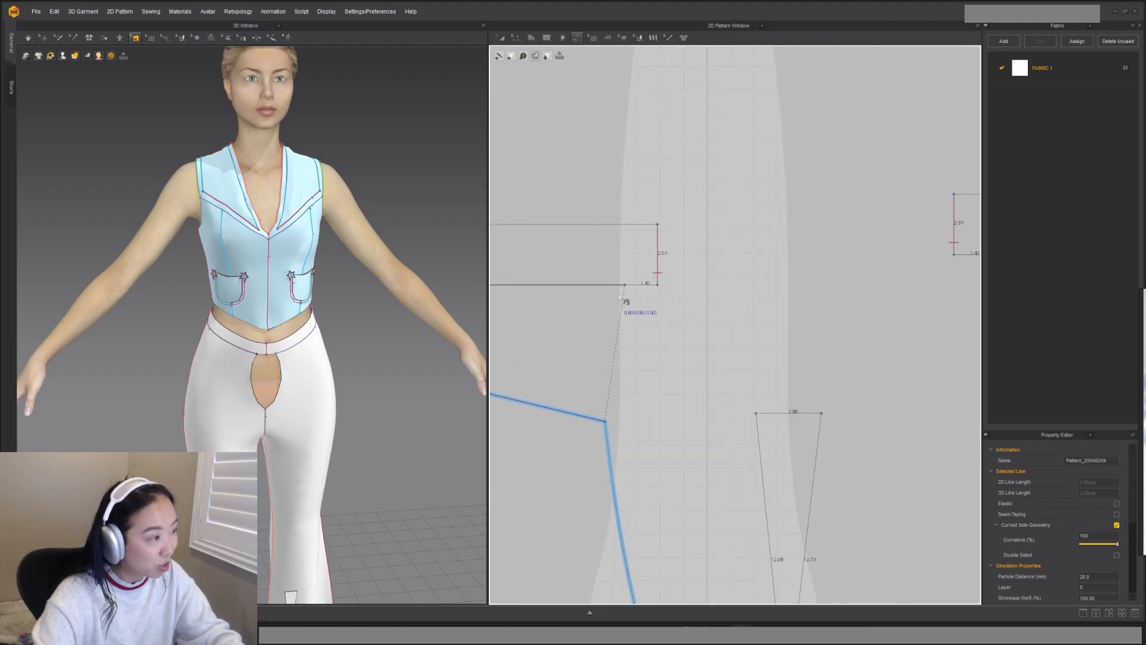
pyautogui.click(626, 287)
pyautogui.click(658, 285)
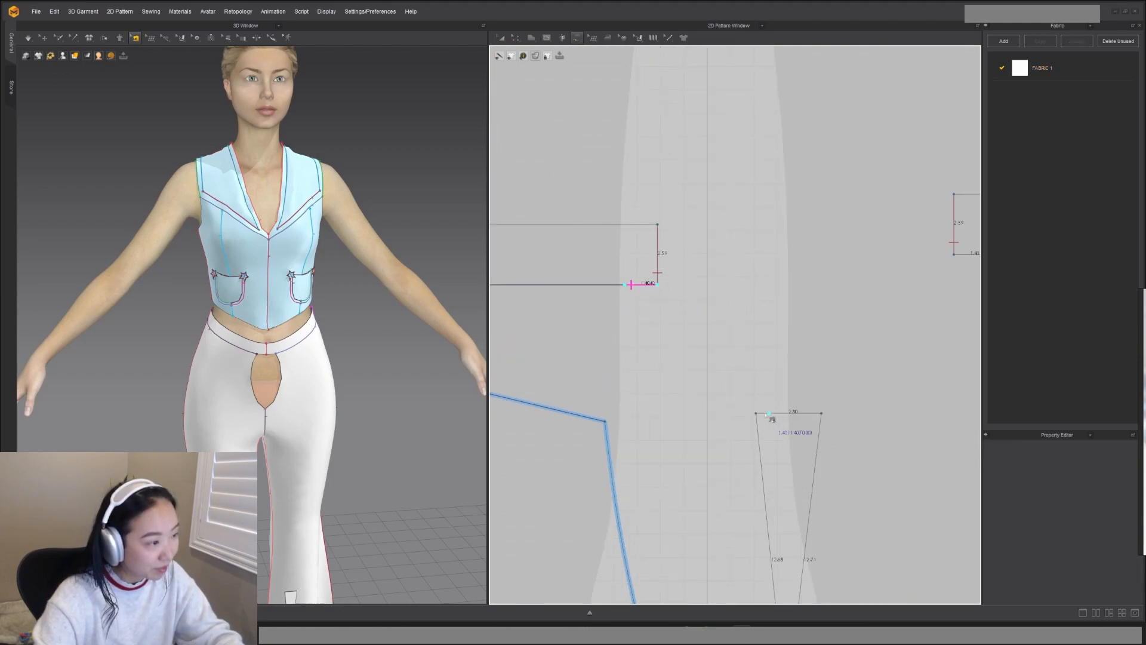
pyautogui.click(756, 413)
pyautogui.click(788, 413)
# Step: Sew the short centre-front end segment of the right waistband half's lower edge to the remaining half of the triangle's top edge
pyautogui.moveTo(853, 436); pyautogui.dragTo(762, 471, button='middle')
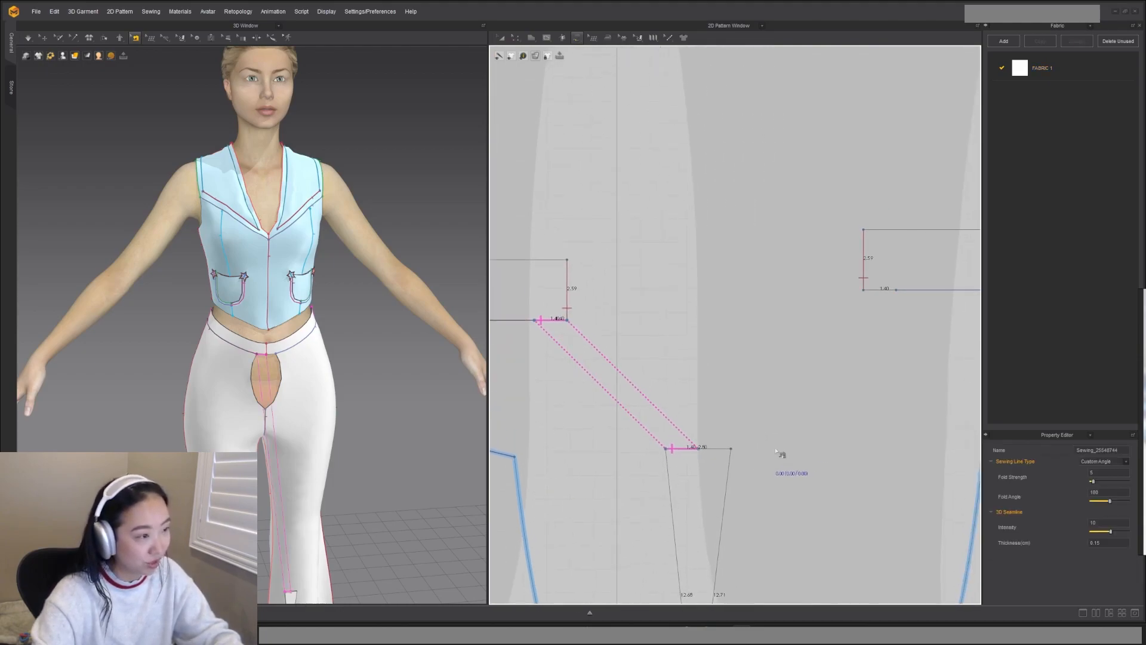
pyautogui.click(884, 289)
pyautogui.click(730, 448)
pyautogui.click(700, 448)
# Step: Superimpose the triangular piece over the trousers' centre-front opening on the avatar
pyautogui.press('a')
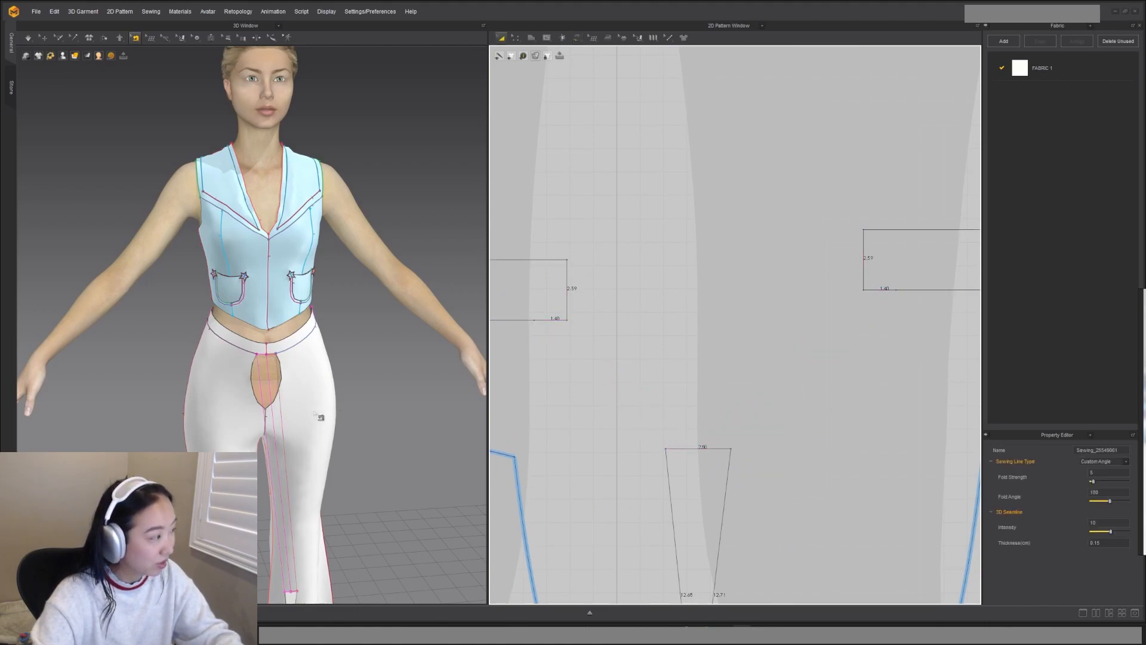
pyautogui.scroll(-4, 302, 481)
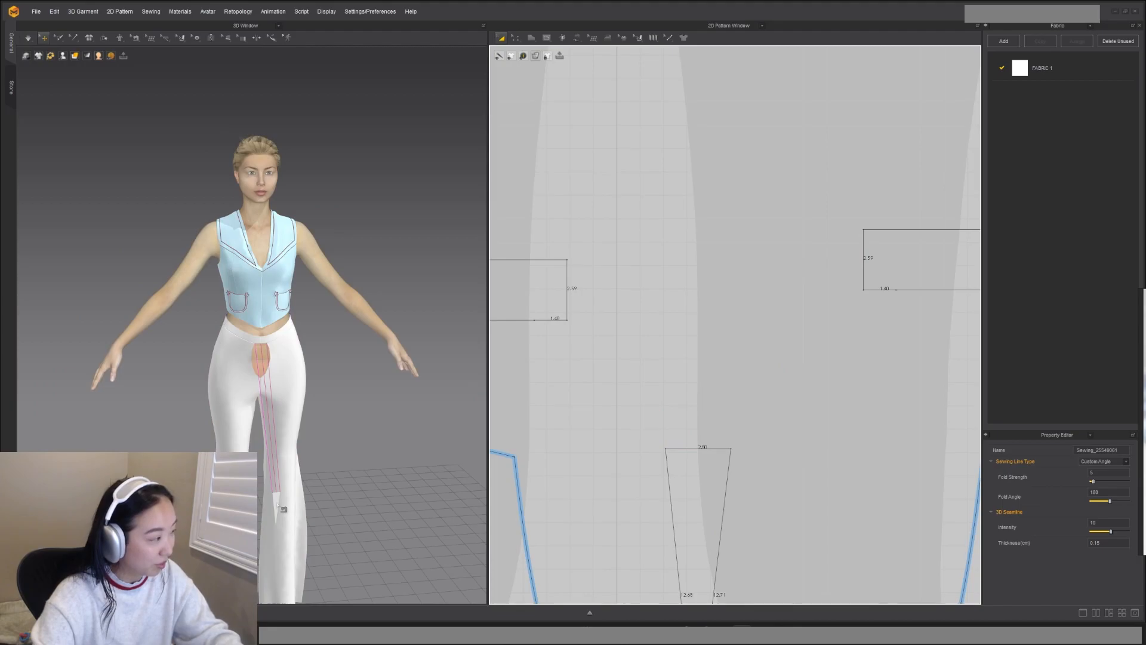
pyautogui.click(279, 498)
pyautogui.rightClick(284, 493)
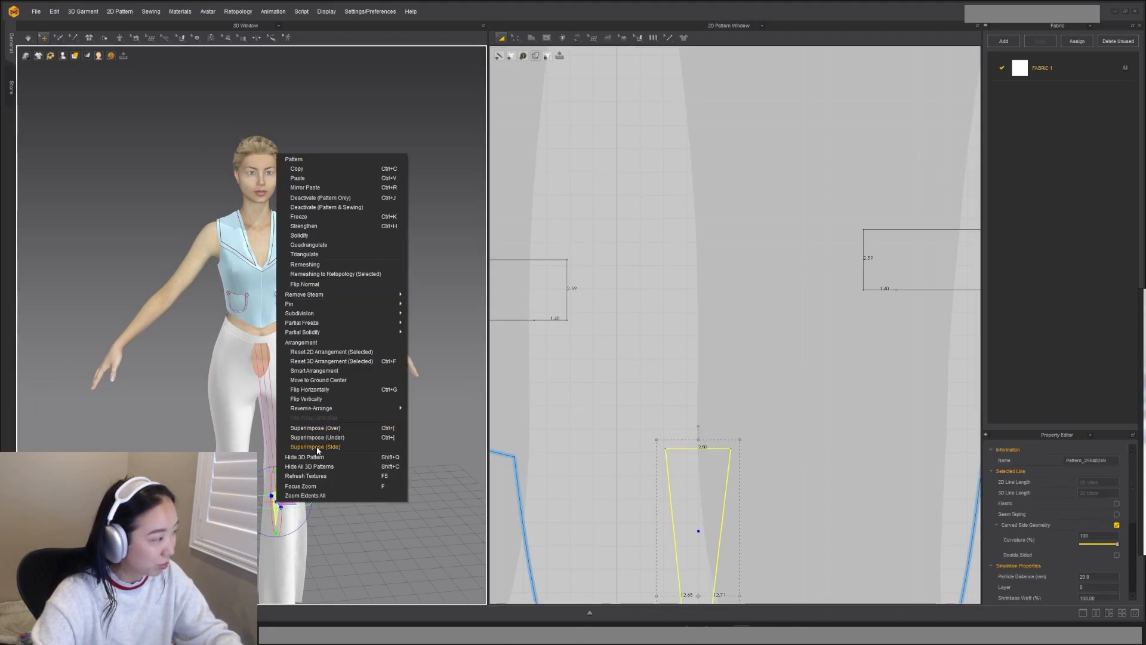
pyautogui.click(313, 428)
pyautogui.scroll(5, 308, 408)
pyautogui.scroll(5, 358, 402)
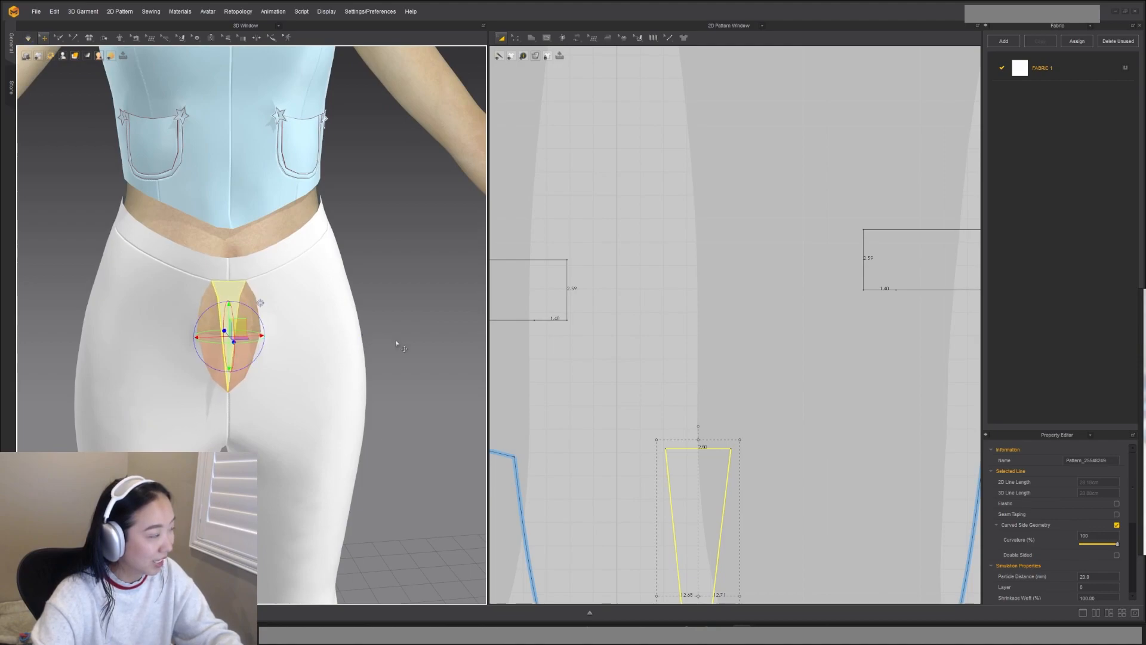
# Step: Sew both long sides of the triangle to the upper centre-front edges of the two front legs, matching the seam lengths
pyautogui.scroll(-5, 745, 406)
pyautogui.click(733, 440)
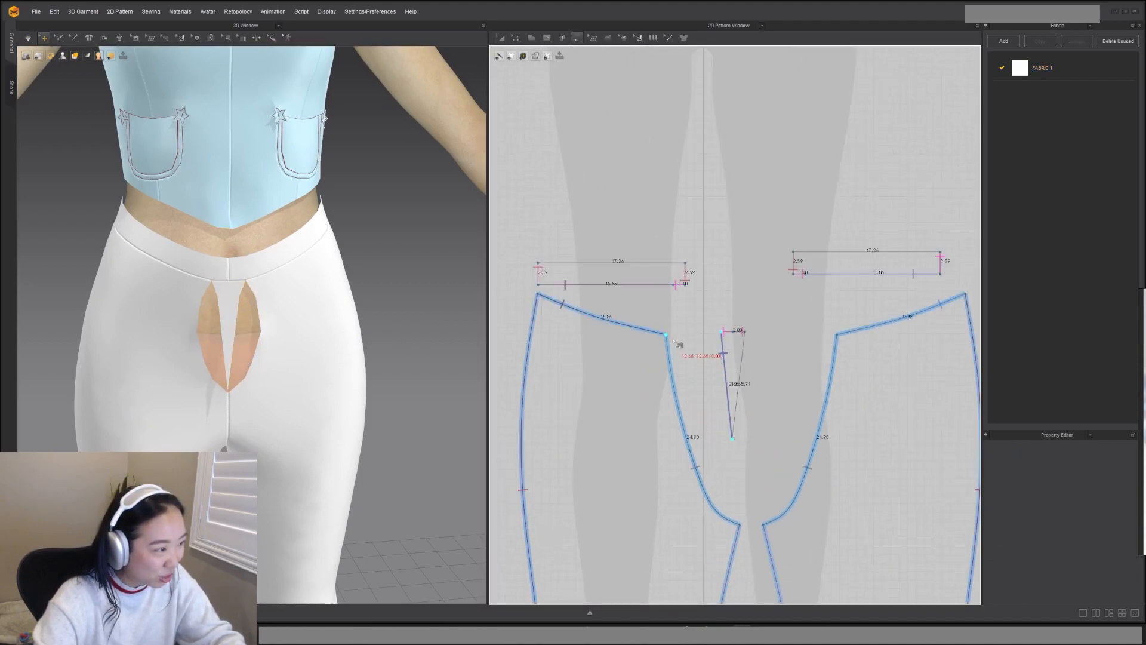
pyautogui.click(669, 336)
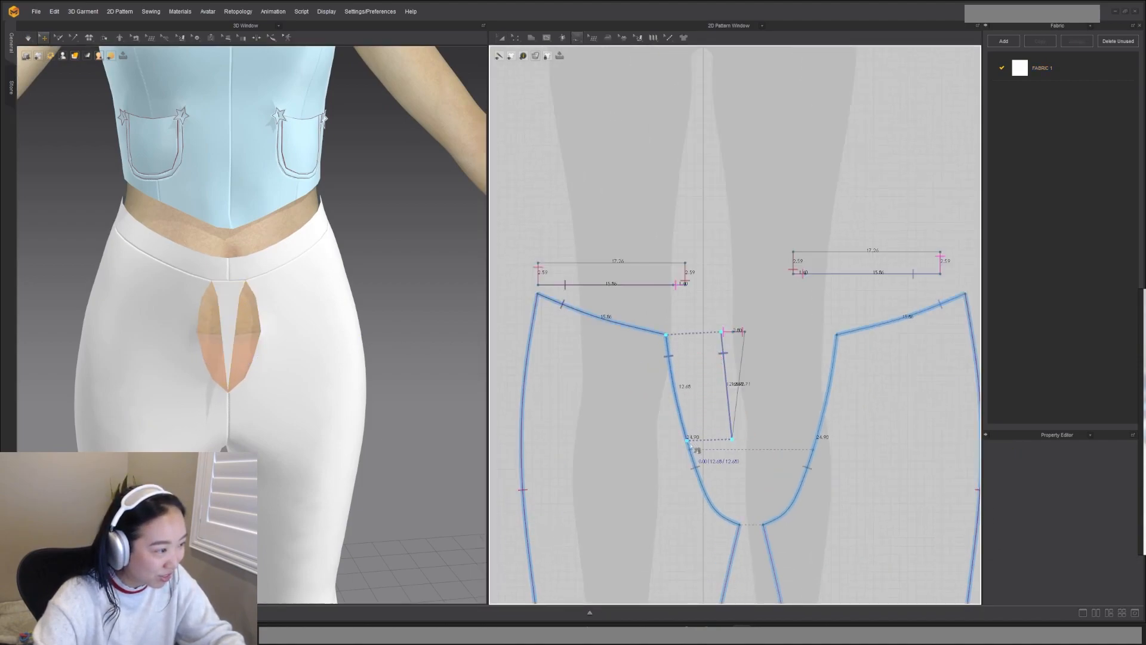
pyautogui.click(691, 445)
pyautogui.click(745, 331)
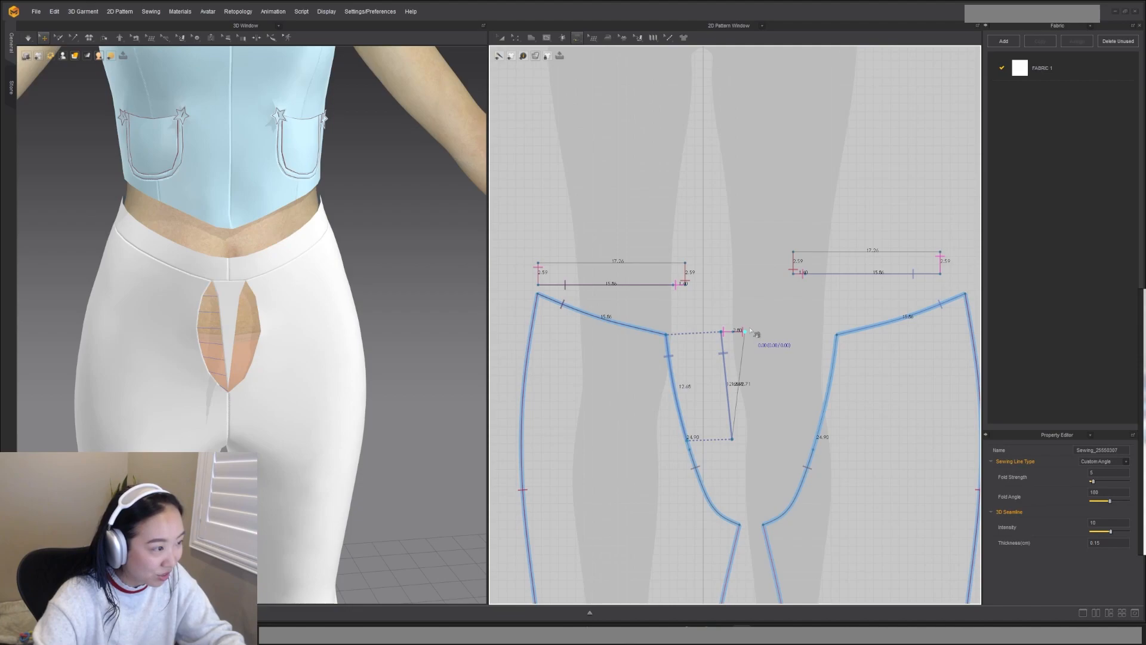
pyautogui.click(836, 335)
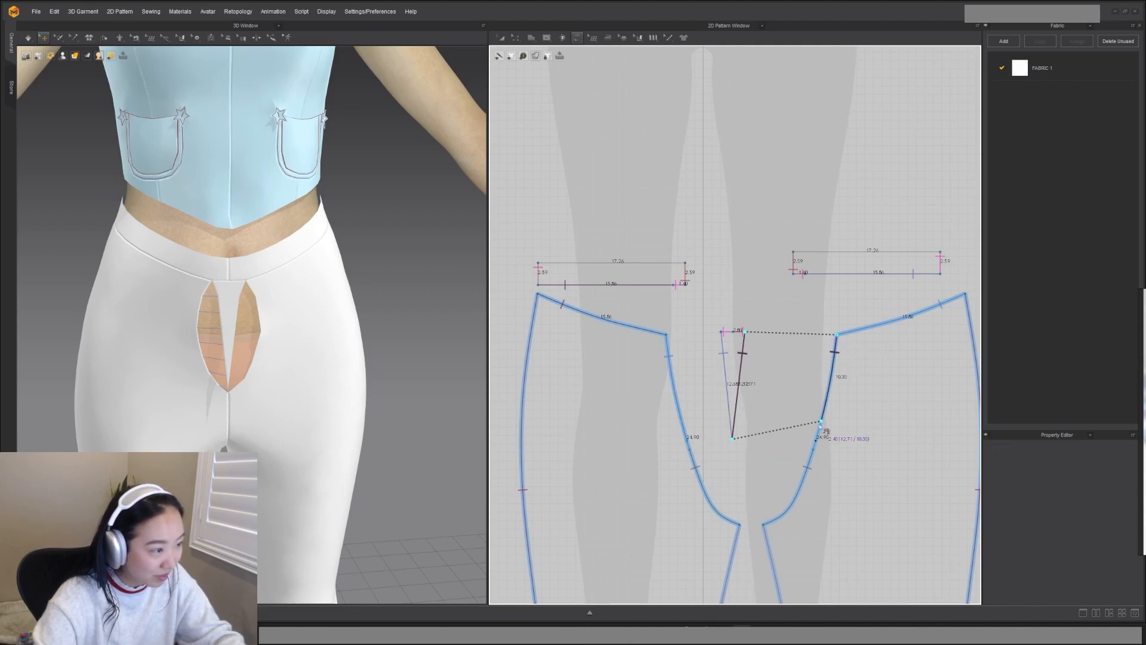
pyautogui.click(813, 444)
# Step: Lower the triangle's tip until its sides are about 15.7 cm long, and adjust the side seams on the front legs to match
pyautogui.press('z')
pyautogui.moveTo(732, 439); pyautogui.dragTo(732, 464)
pyautogui.press('b')
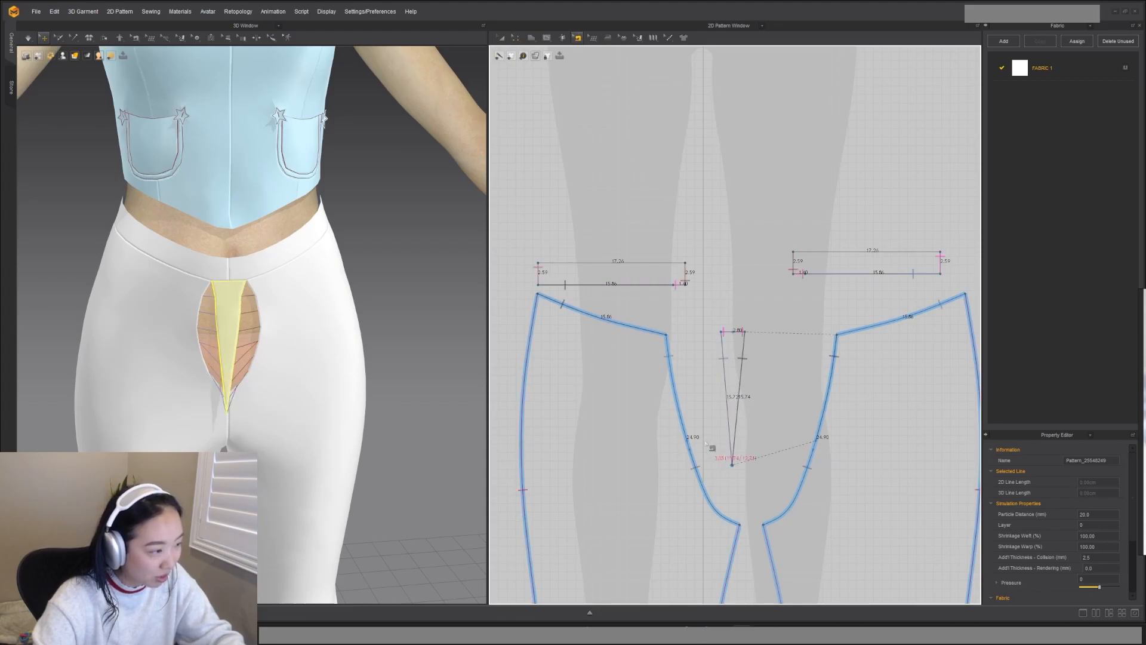
pyautogui.click(690, 449)
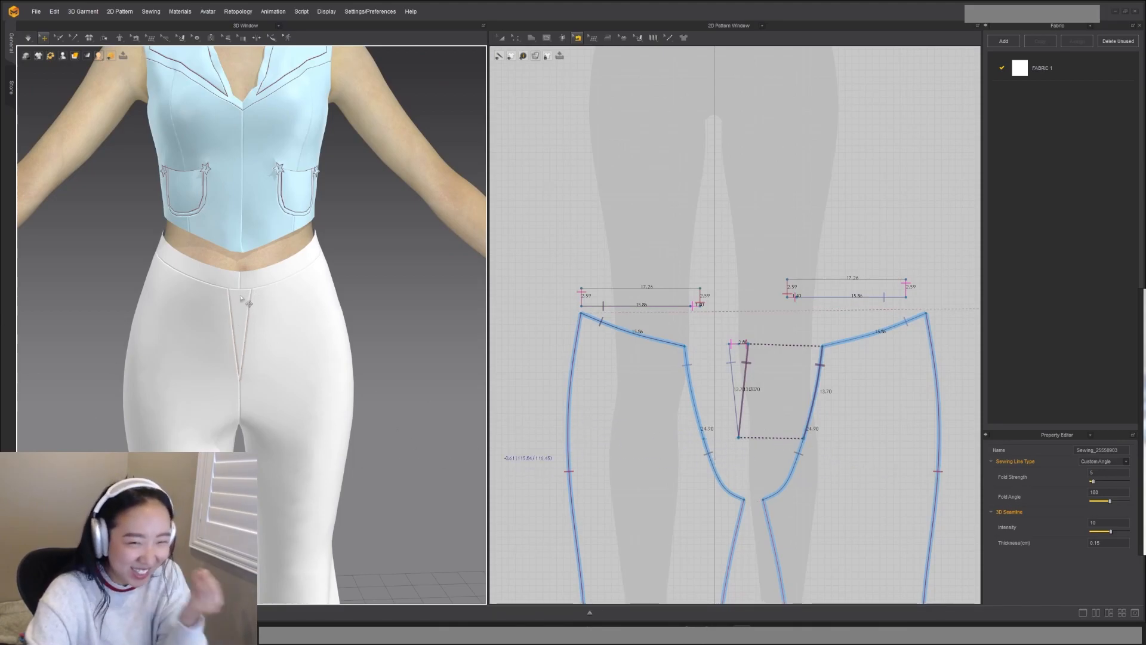
# Step: Lower the upper centre-front corners of both waistband halves, making the waistband about 1.8 cm high at the centre front
pyautogui.scroll(-3, 263, 302)
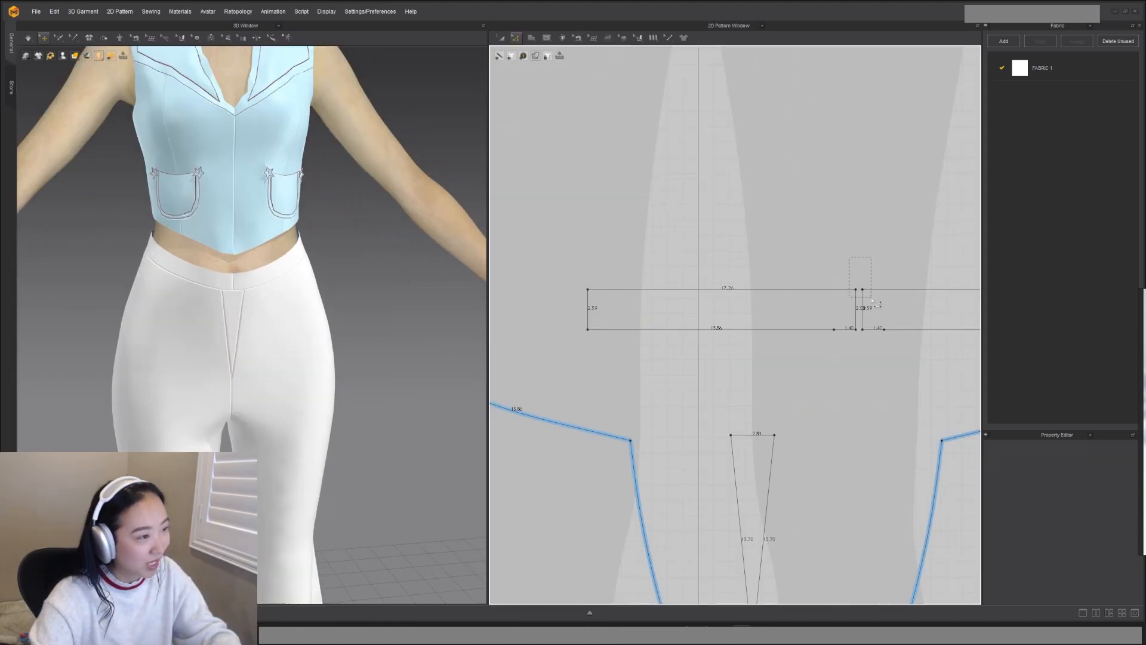
pyautogui.click(862, 301)
pyautogui.moveTo(863, 302); pyautogui.dragTo(863, 303)
pyautogui.press('q')
pyautogui.moveTo(263, 327); pyautogui.dragTo(105, 186, button='right')
pyautogui.moveTo(221, 290); pyautogui.dragTo(256, 382, button='right')
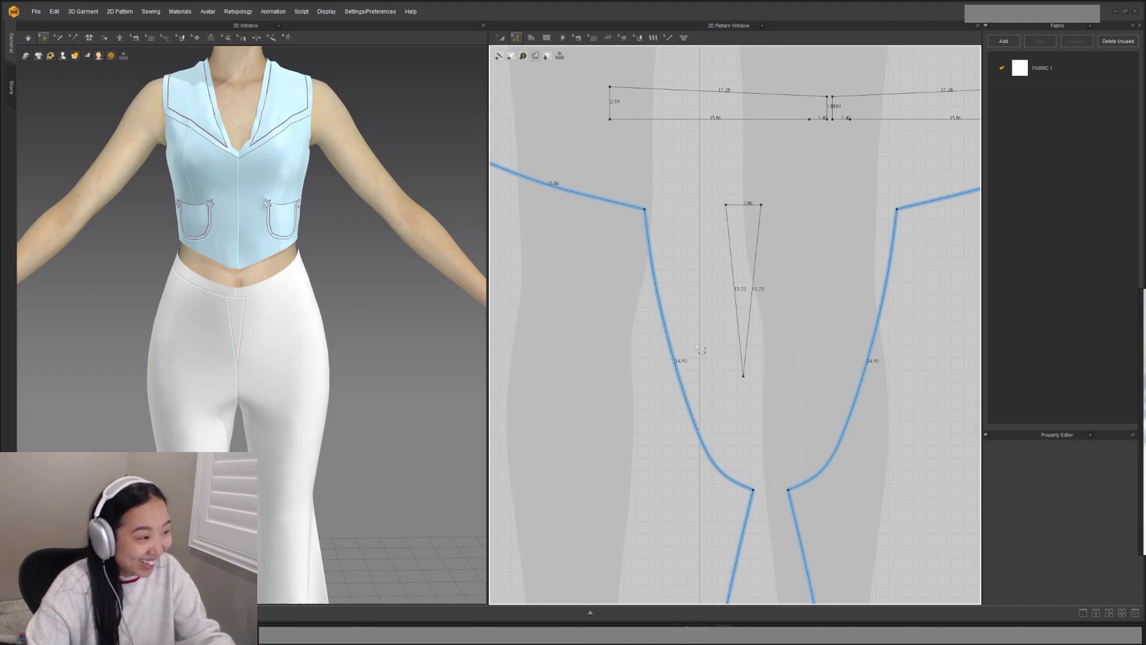
# Step: Select both long sides of the triangular insert and compare the centre-front opening with the lace-up trousers in the reference photo
pyautogui.moveTo(757, 296); pyautogui.dragTo(757, 332, button='middle')
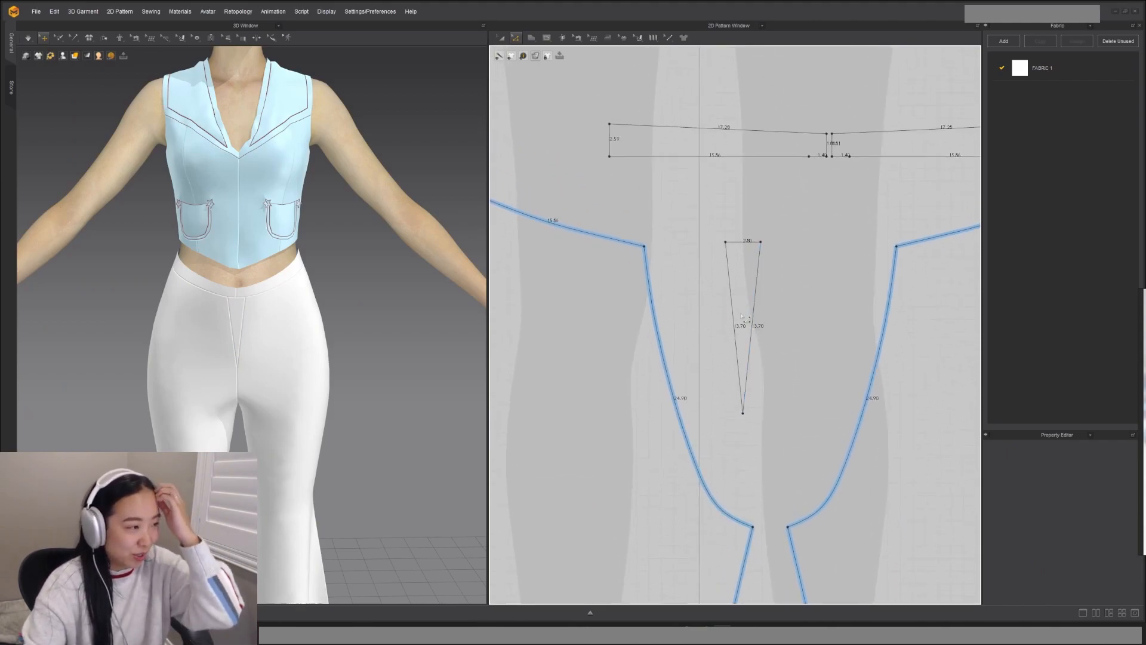
pyautogui.click(733, 310)
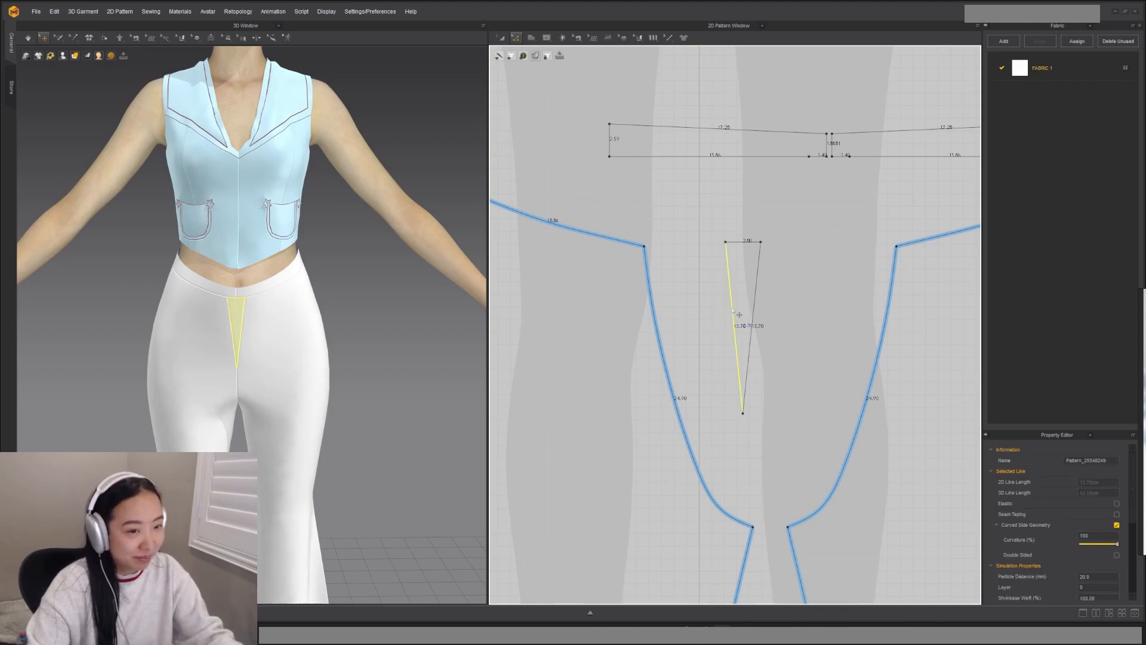
pyautogui.keyDown('shift'); pyautogui.click(759, 290); pyautogui.keyUp('shift')
pyautogui.scroll(5, 233, 316)
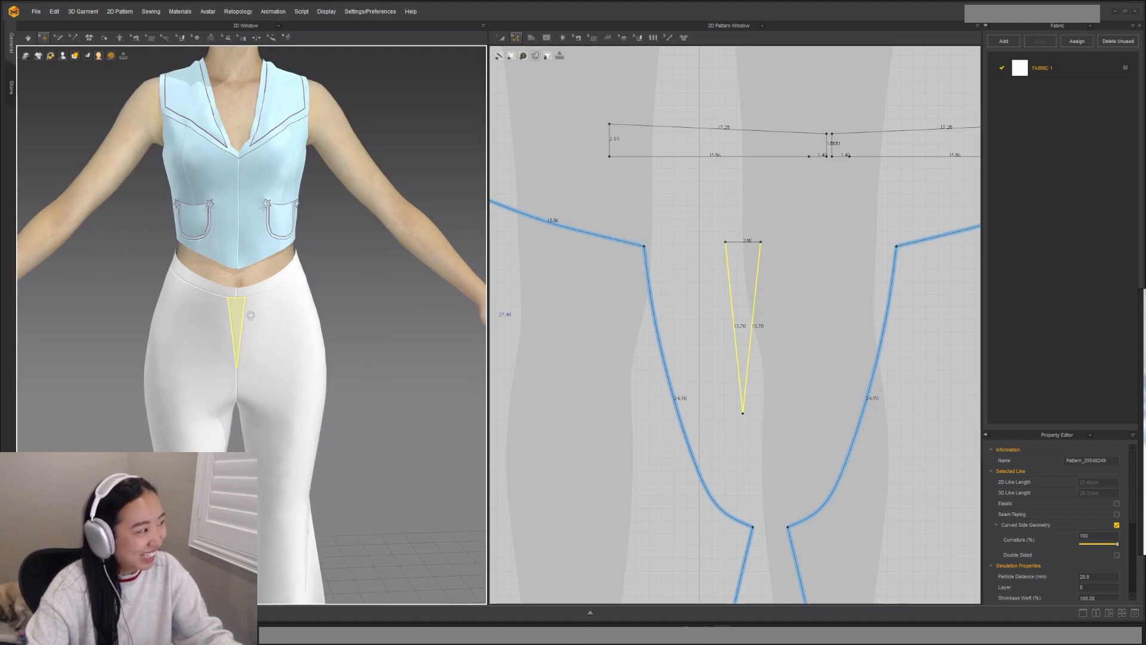
pyautogui.scroll(2, 233, 314)
pyautogui.moveTo(1145, 368); pyautogui.dragTo(758, 320, button='right')
pyautogui.moveTo(178, 307); pyautogui.dragTo(221, 341, button='middle')
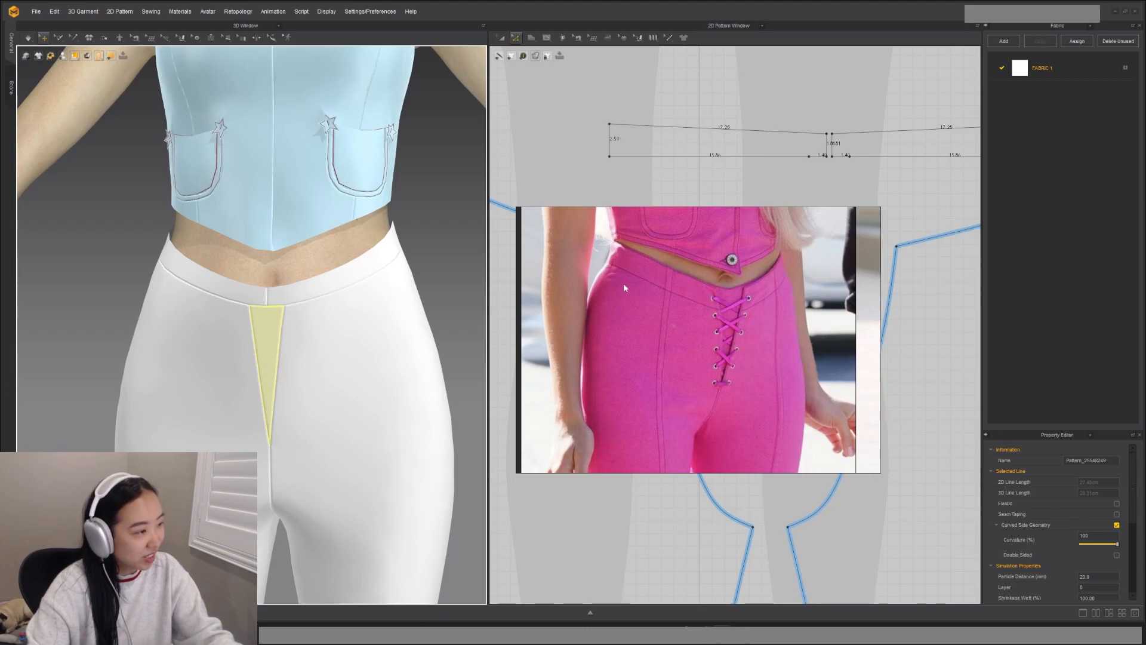
pyautogui.moveTo(327, 311); pyautogui.dragTo(293, 320, button='right')
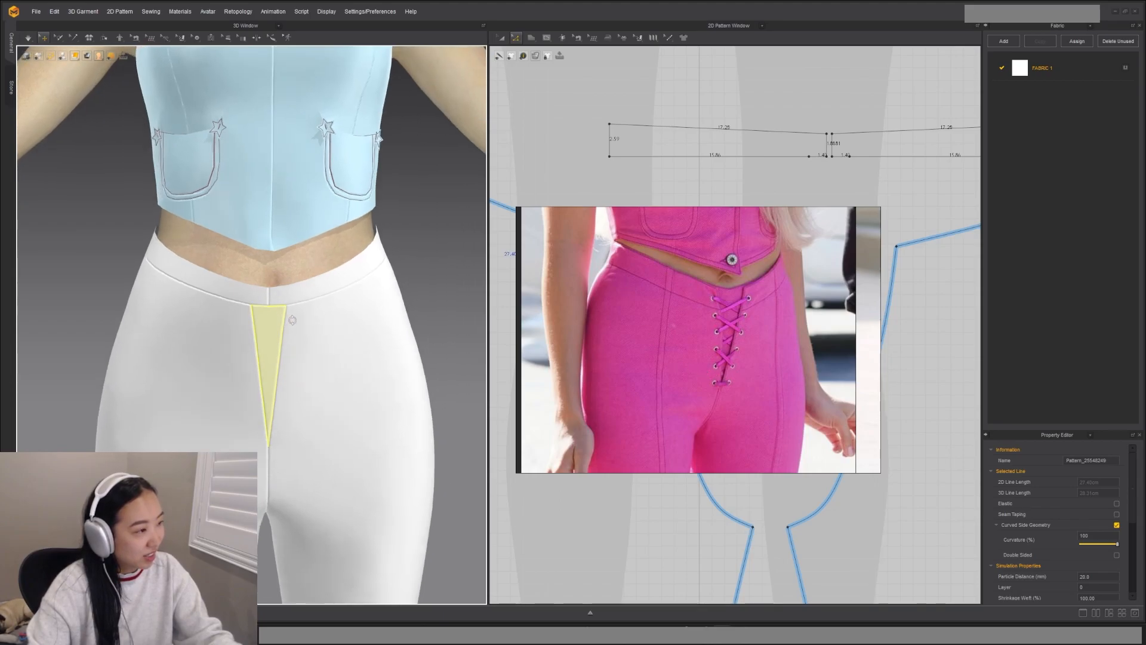
# Step: Merge the right waistband piece's lower edge with the top edge of the right front pant panel
pyautogui.click(213, 313)
pyautogui.click(308, 317)
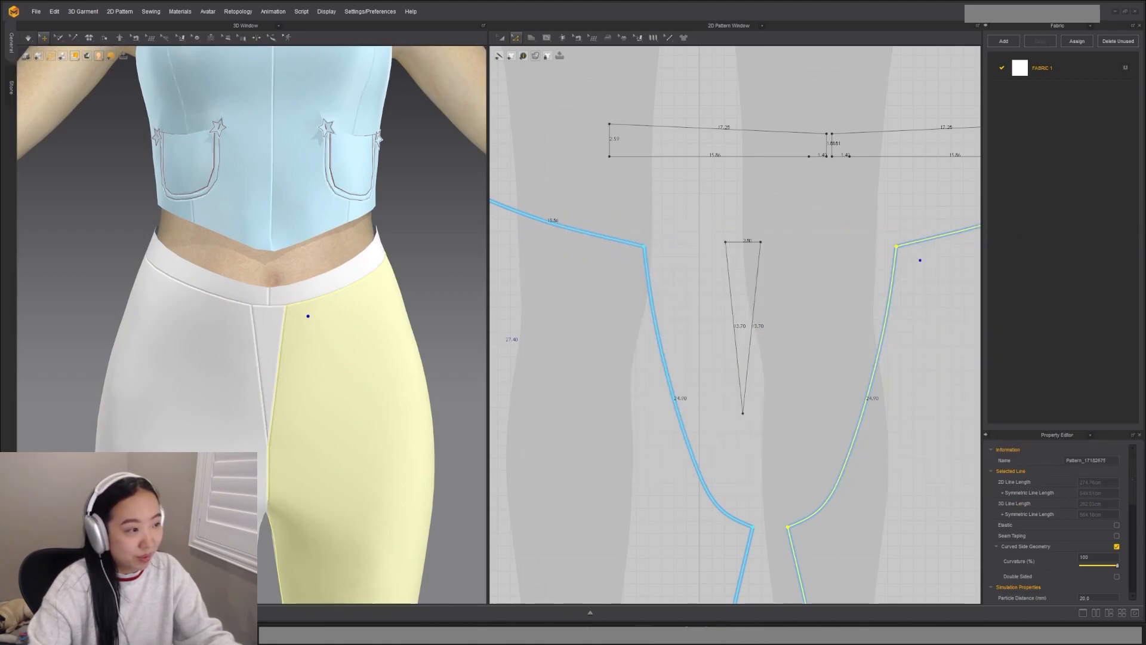
pyautogui.scroll(-5, 892, 296)
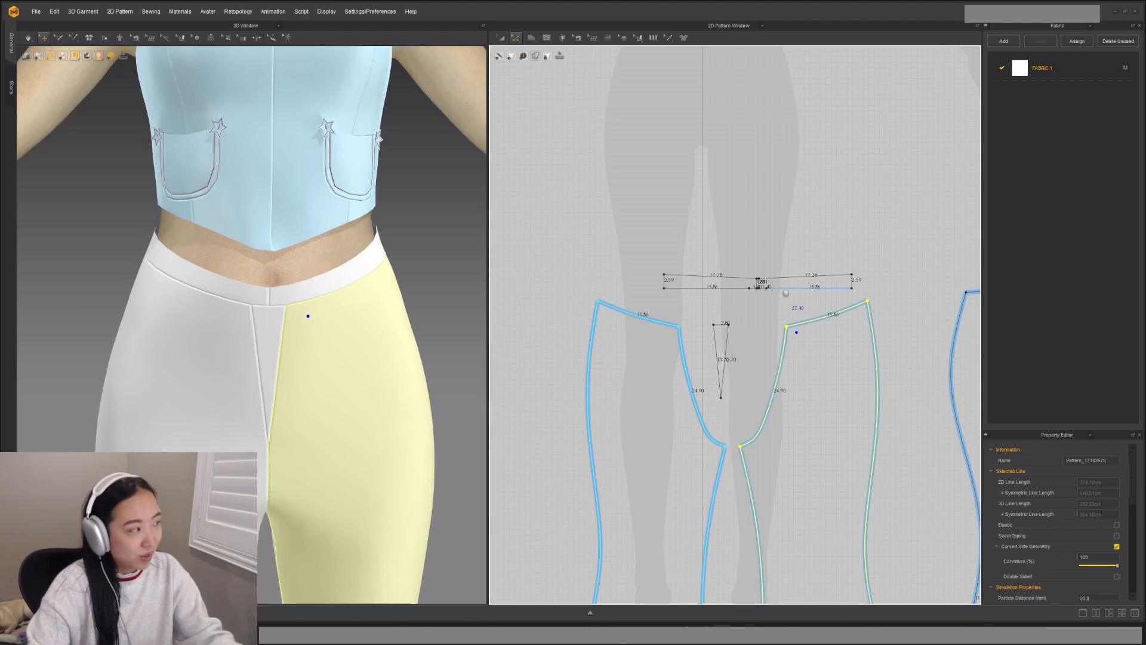
pyautogui.moveTo(347, 355); pyautogui.dragTo(376, 360, button='right')
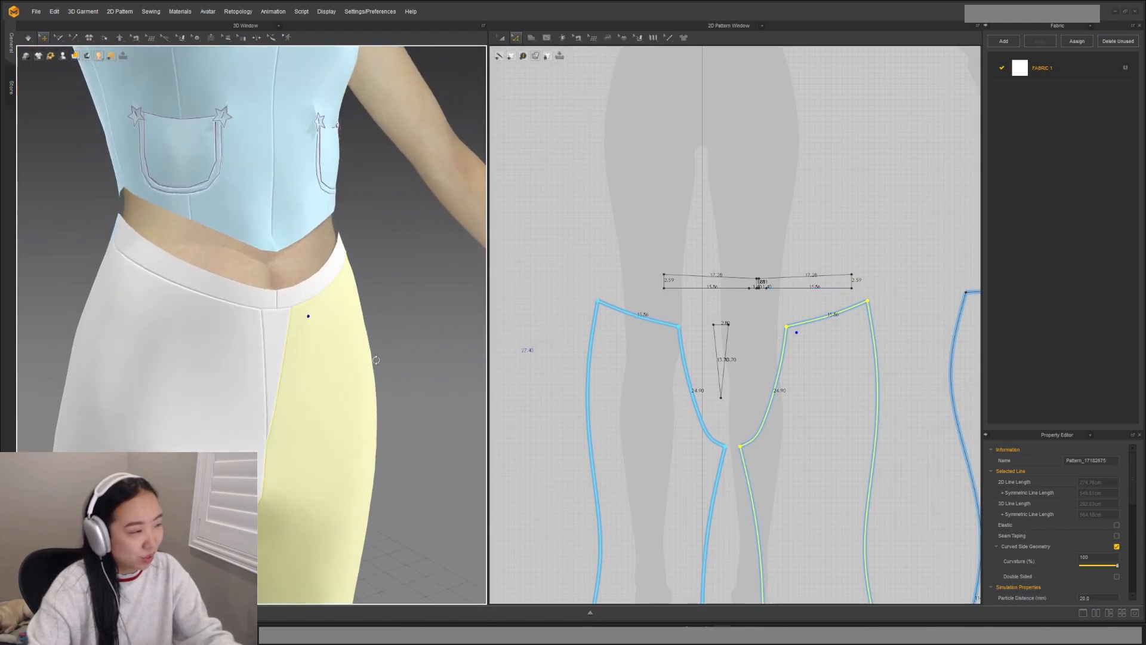
pyautogui.scroll(3, 809, 303)
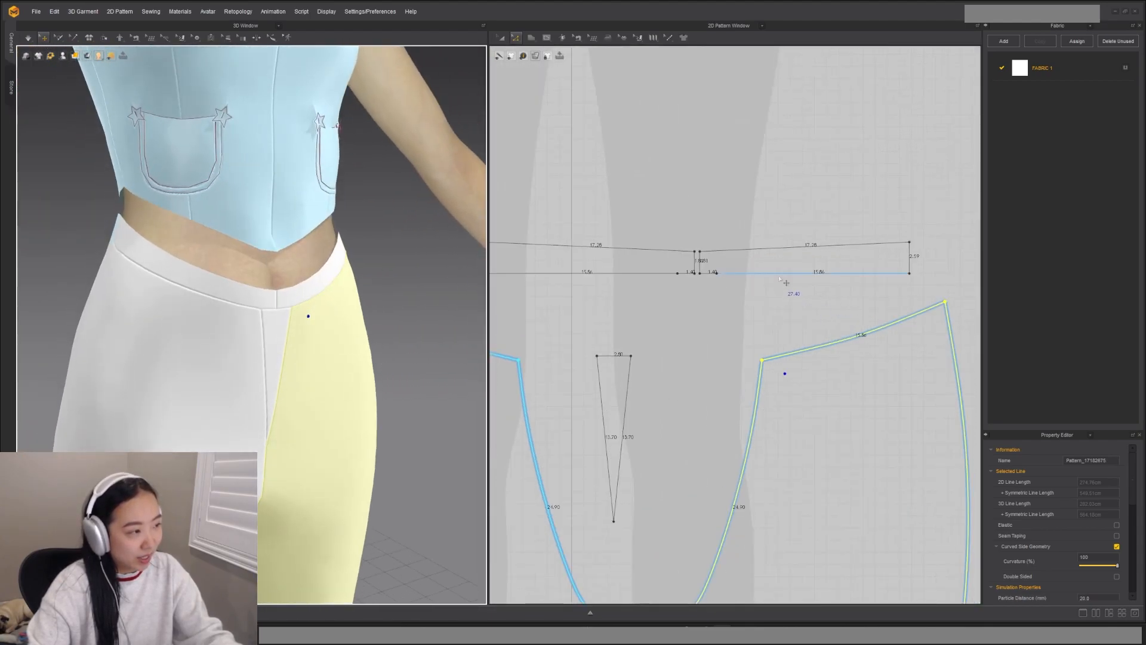
pyautogui.click(786, 282)
pyautogui.click(844, 338)
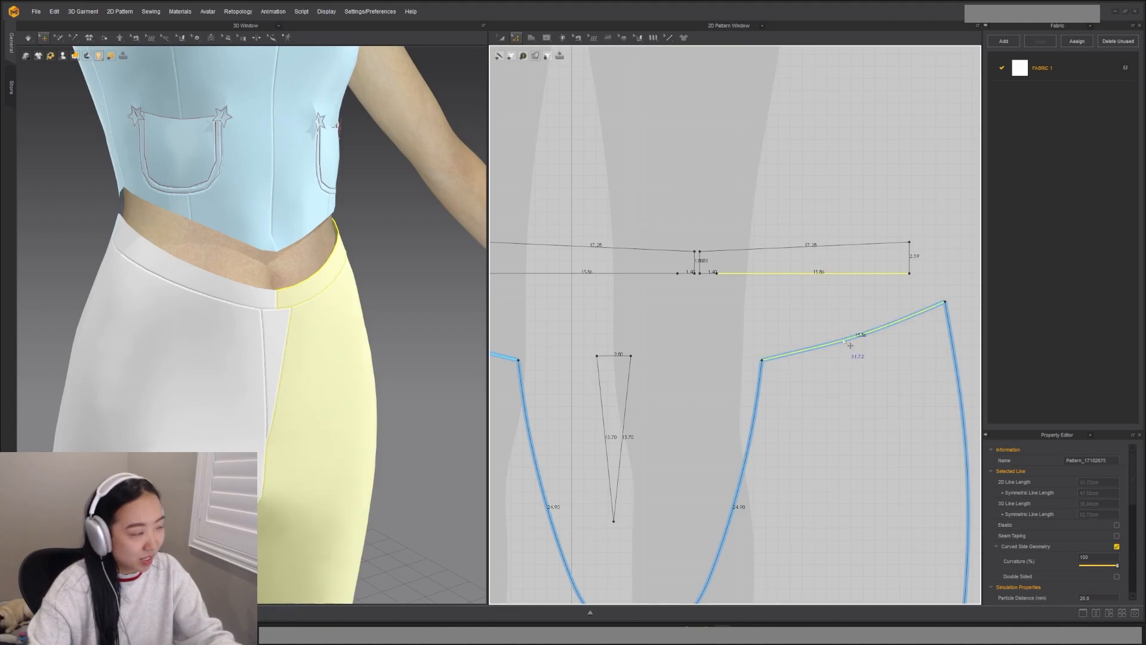
pyautogui.rightClick(844, 339)
pyautogui.click(872, 430)
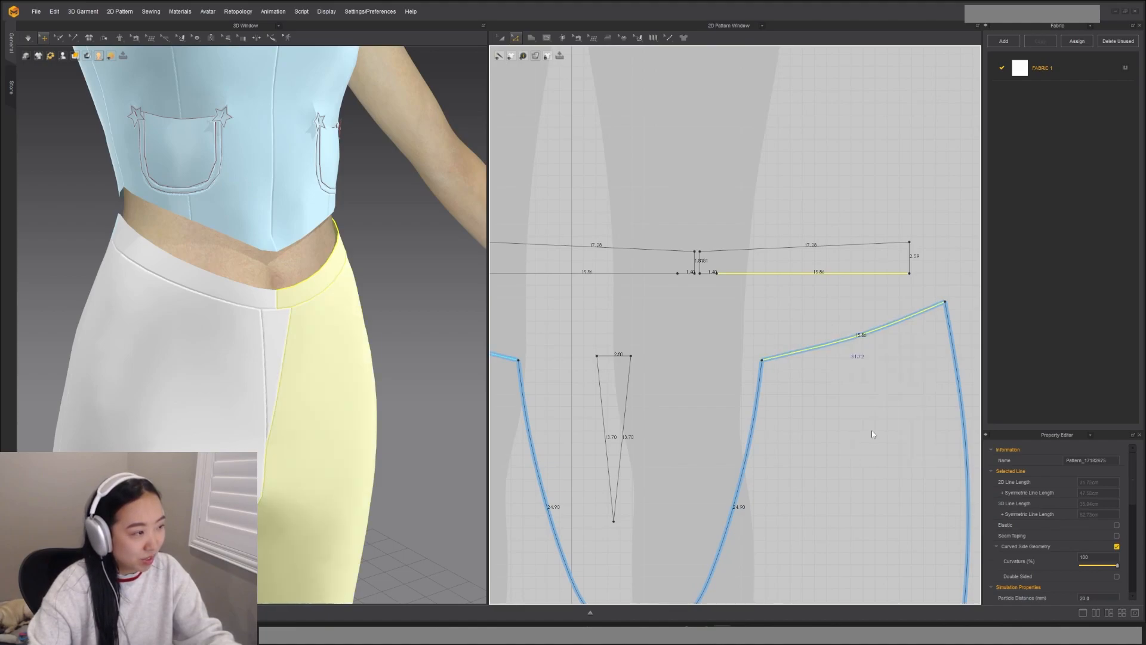
# Step: Merge the left waistband piece's lower edge with the top edge of the left front pant panel
pyautogui.scroll(-2, 796, 332)
pyautogui.click(682, 293)
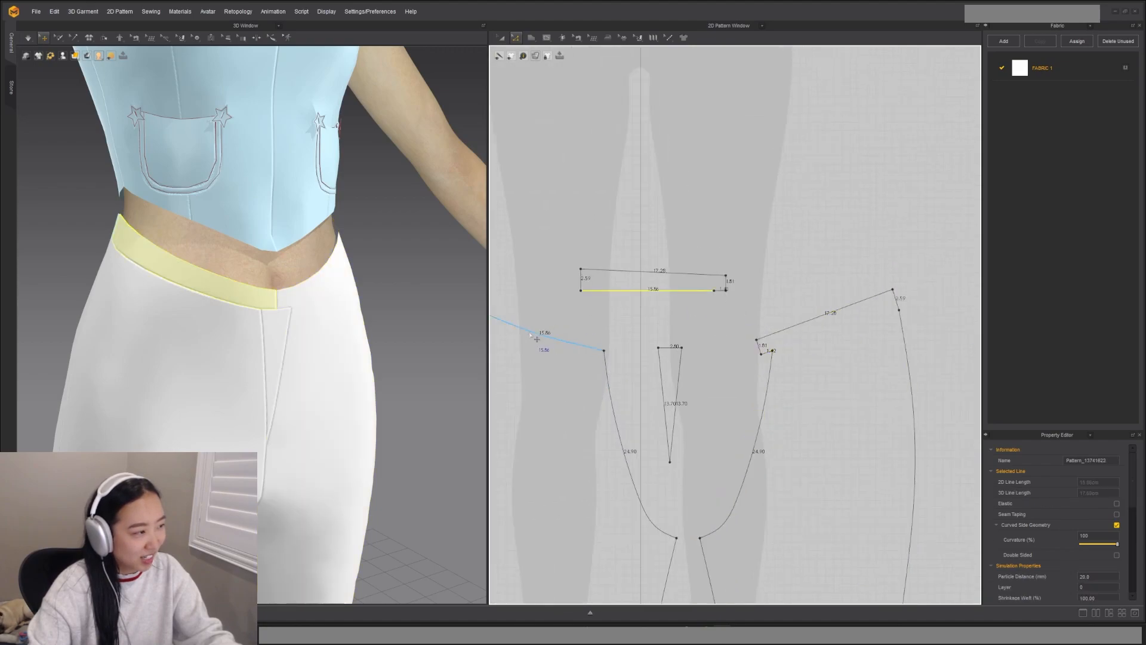
pyautogui.keyDown('shift'); pyautogui.click(531, 334); pyautogui.keyUp('shift')
pyautogui.rightClick(531, 333)
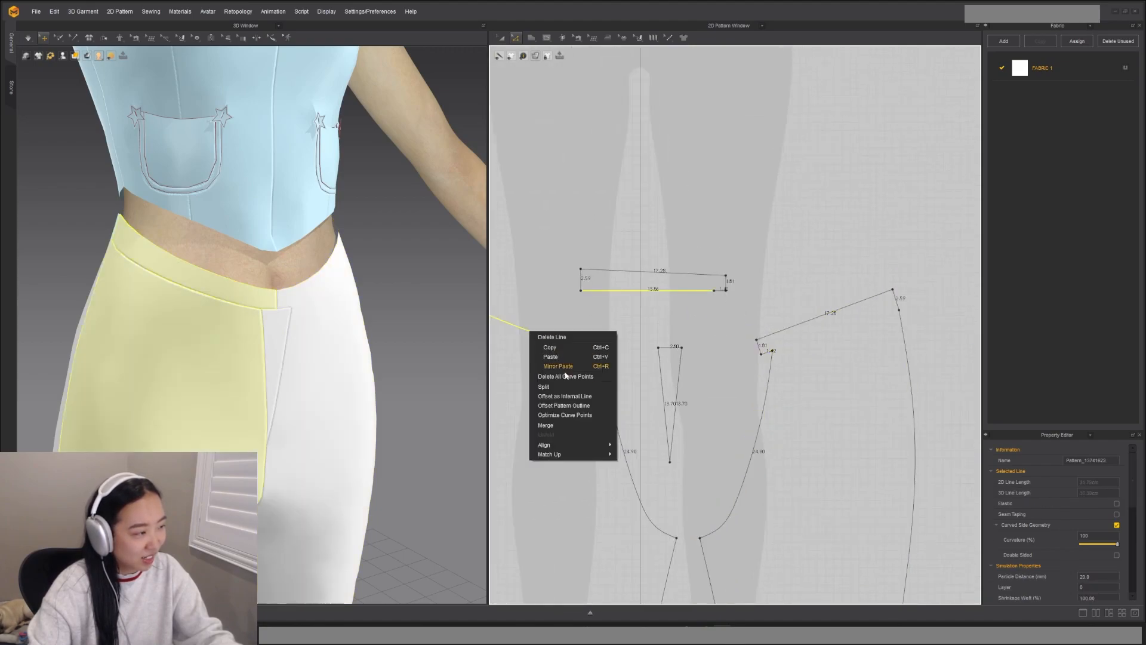
pyautogui.click(559, 427)
# Step: Apply linked editing as Symmetric Pattern (with Sewing) to the two front pant panels
pyautogui.scroll(-2, 703, 456)
pyautogui.press('a')
pyautogui.keyDown('shift'); pyautogui.click(705, 421); pyautogui.keyUp('shift')
pyautogui.rightClick(706, 419)
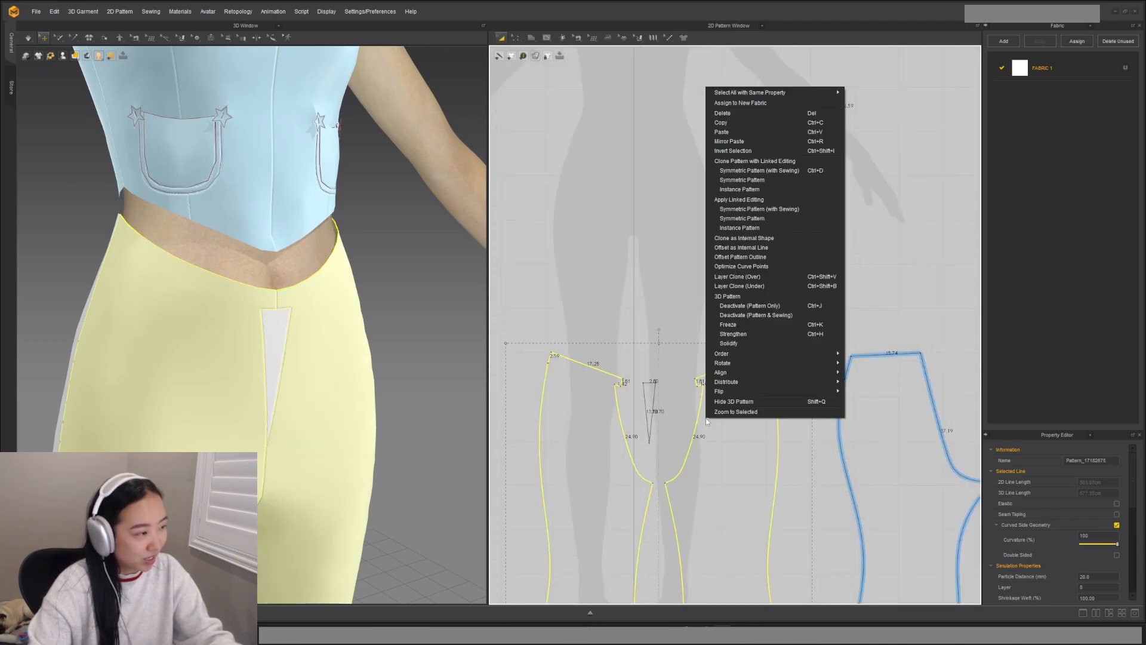
pyautogui.click(724, 208)
# Step: Move the triangular front insert slightly lower between the two front panels in the 2D layout
pyautogui.scroll(3, 774, 151)
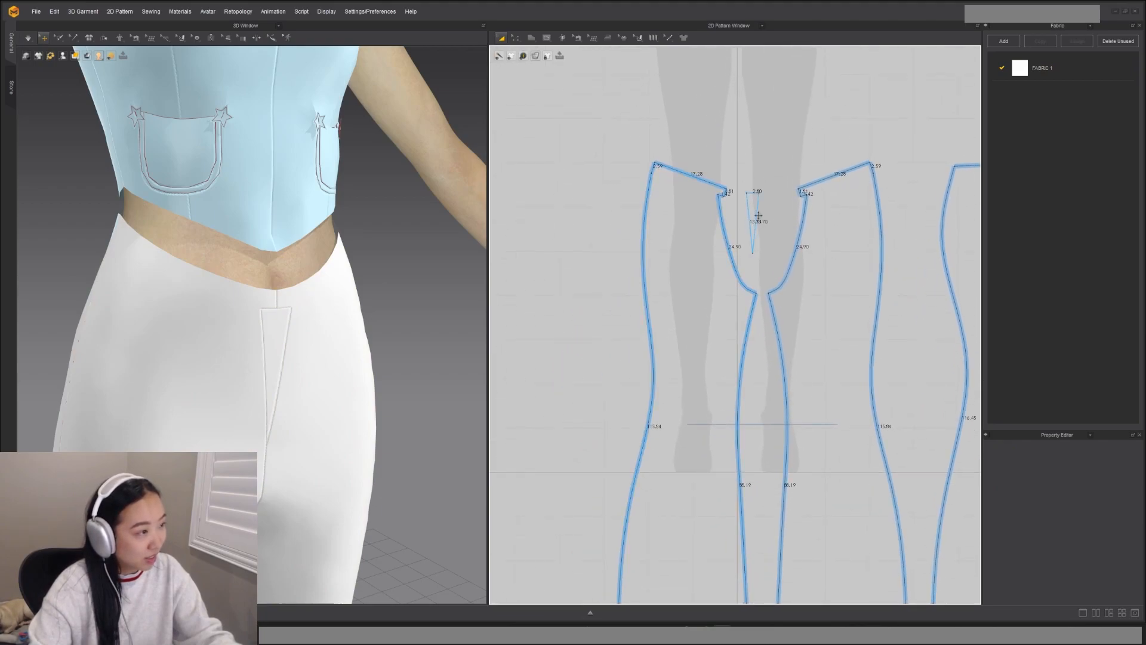
pyautogui.scroll(3, 760, 211)
pyautogui.press('n')
pyautogui.scroll(4, 732, 224)
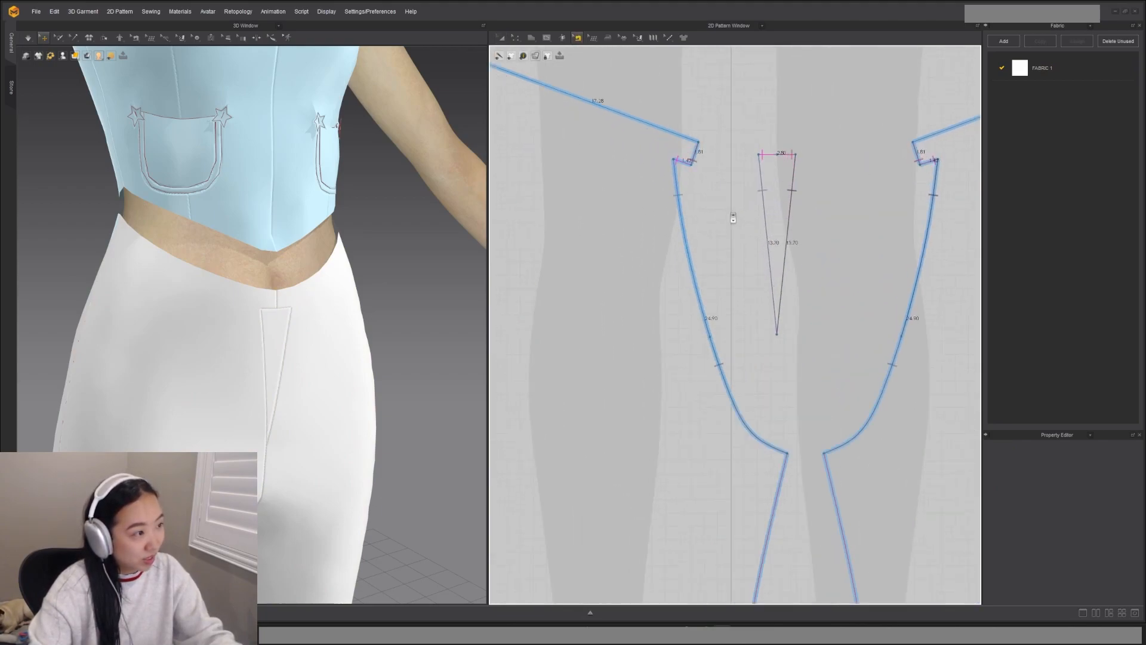
pyautogui.click(768, 155)
pyautogui.press('a')
pyautogui.moveTo(775, 179); pyautogui.dragTo(771, 222)
# Step: Draw an internal line about 2.2 cm long from the left front panel's waist edge to the top of its crotch curve
pyautogui.moveTo(311, 400)
pyautogui.mouseDown(button='right')
pyautogui.moveTo(232, 388)
pyautogui.moveTo(333, 383)
pyautogui.moveTo(300, 383)
pyautogui.mouseUp(button='right')
pyautogui.scroll(-3, 271, 391)
pyautogui.scroll(3, 273, 390)
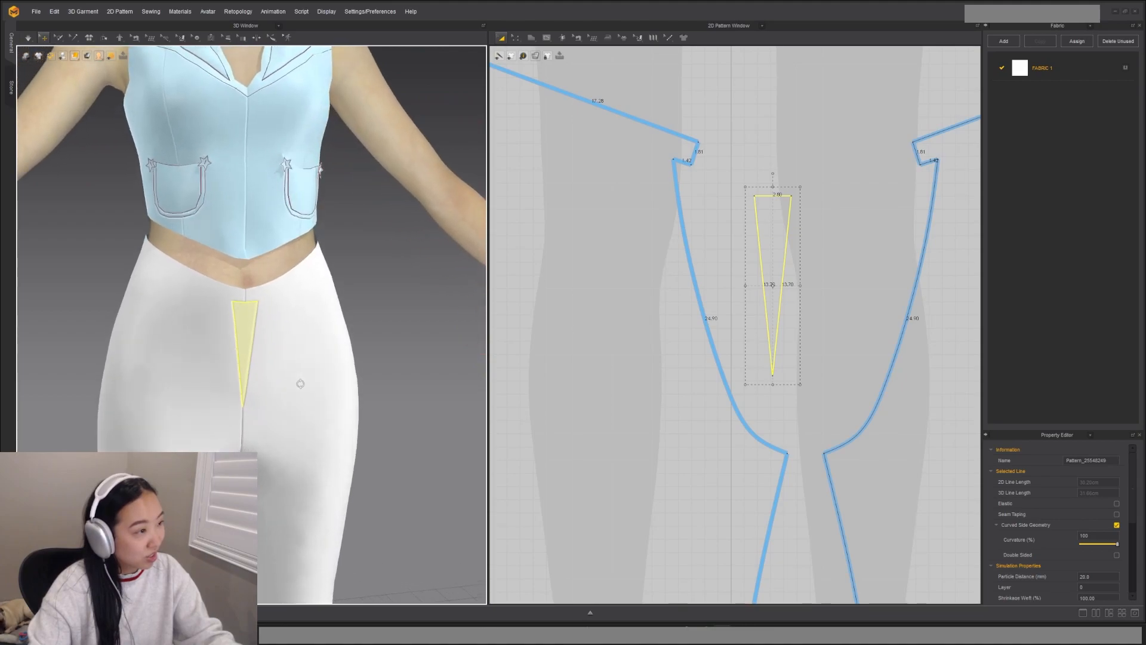
pyautogui.moveTo(760, 208); pyautogui.dragTo(706, 293, button='middle')
pyautogui.click(547, 39)
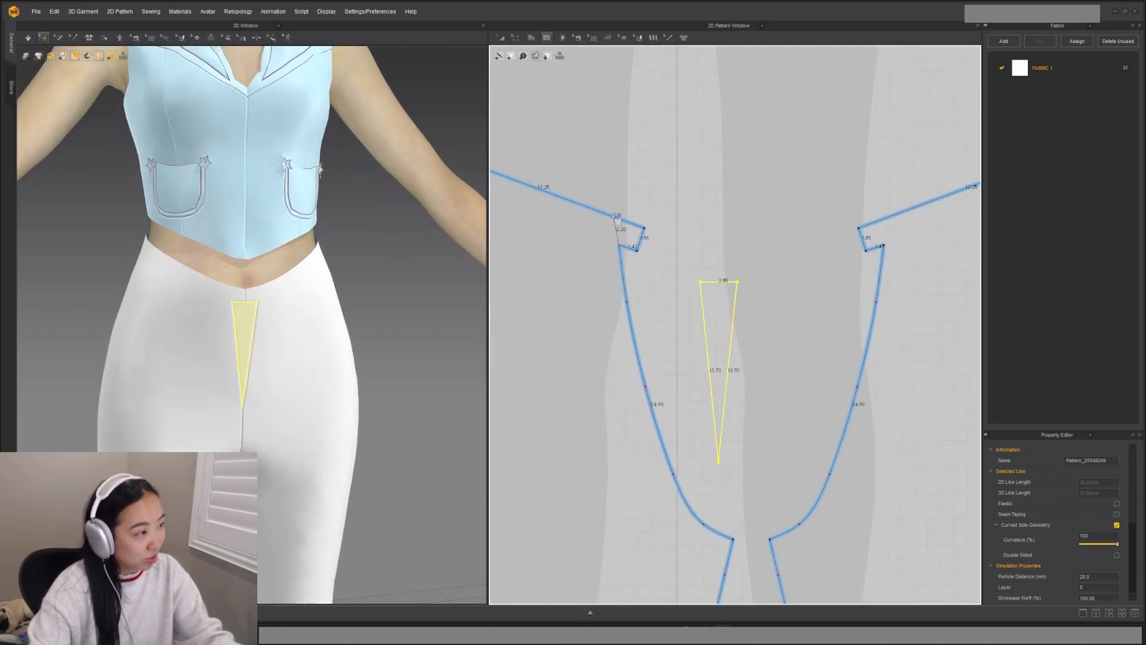
pyautogui.click(615, 216)
pyautogui.doubleClick(619, 245)
pyautogui.press('z')
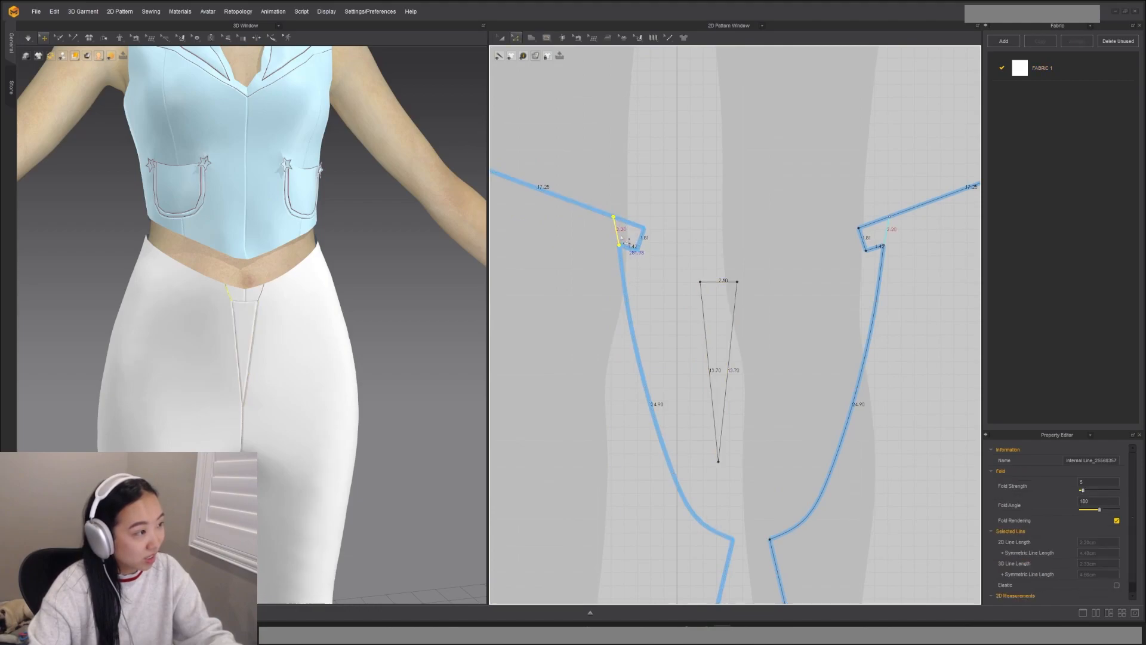
# Step: Cut & Sew the front panels along the internal line and move the two small waist pieces above the triangular insert
pyautogui.rightClick(616, 226)
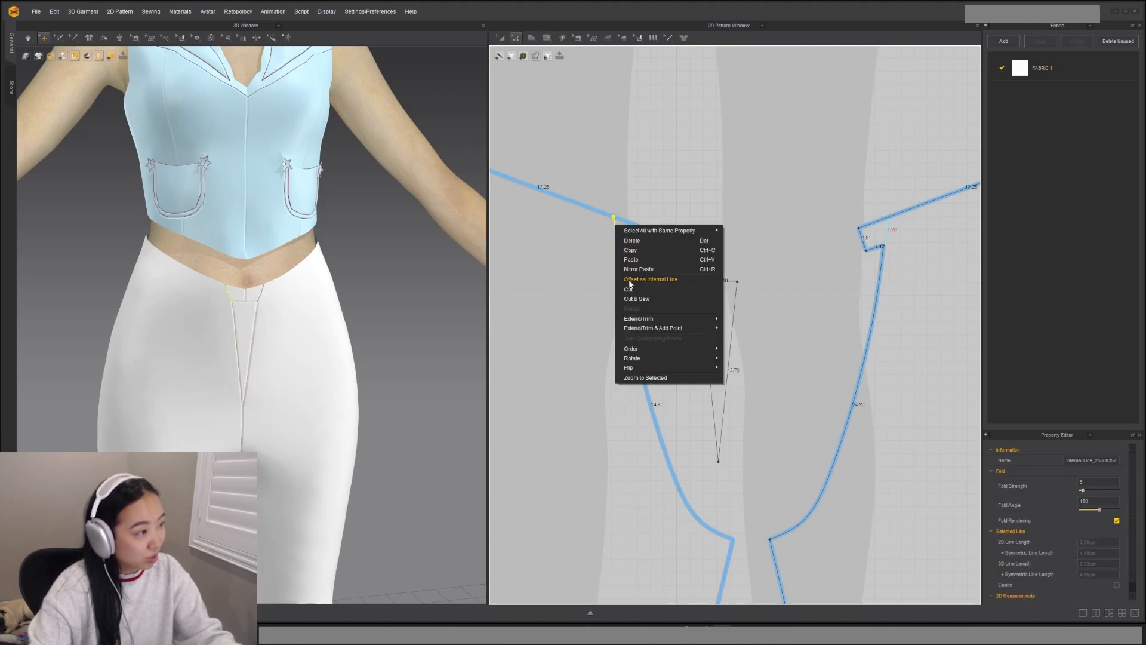
pyautogui.click(632, 299)
pyautogui.press('a')
pyautogui.moveTo(625, 206); pyautogui.dragTo(697, 248)
pyautogui.moveTo(877, 207); pyautogui.dragTo(733, 263)
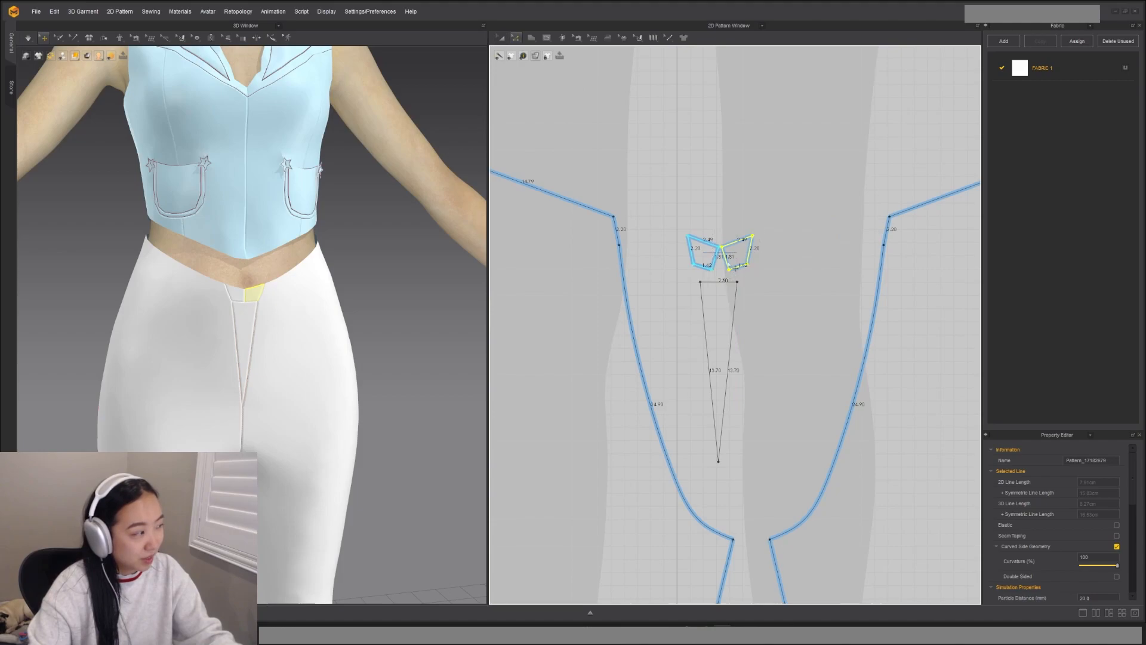
# Step: Delete the two small cut-off waist pieces above the triangular insert
pyautogui.scroll(2, 731, 266)
pyautogui.press('a')
pyautogui.keyDown('shift'); pyautogui.click(708, 263); pyautogui.keyUp('shift')
pyautogui.press('Delete')
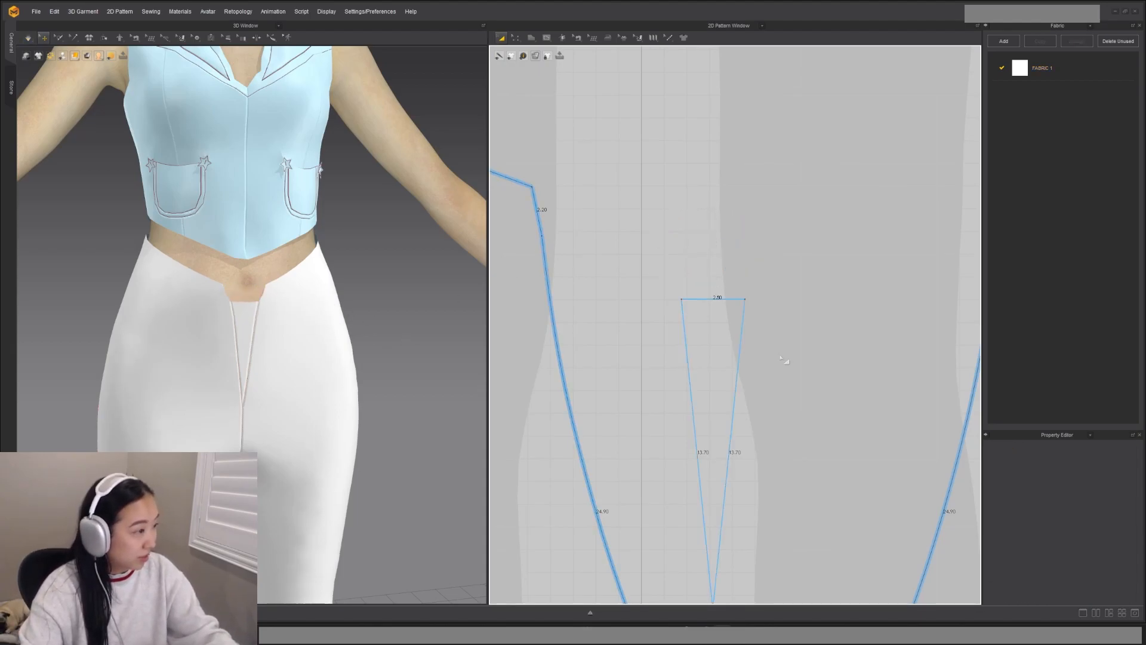
# Step: Offset the pattern outline of the triangular insert's top edge outward by 2.15 cm
pyautogui.scroll(-2, 788, 340)
pyautogui.scroll(1, 783, 335)
pyautogui.press('z')
pyautogui.rightClick(865, 341)
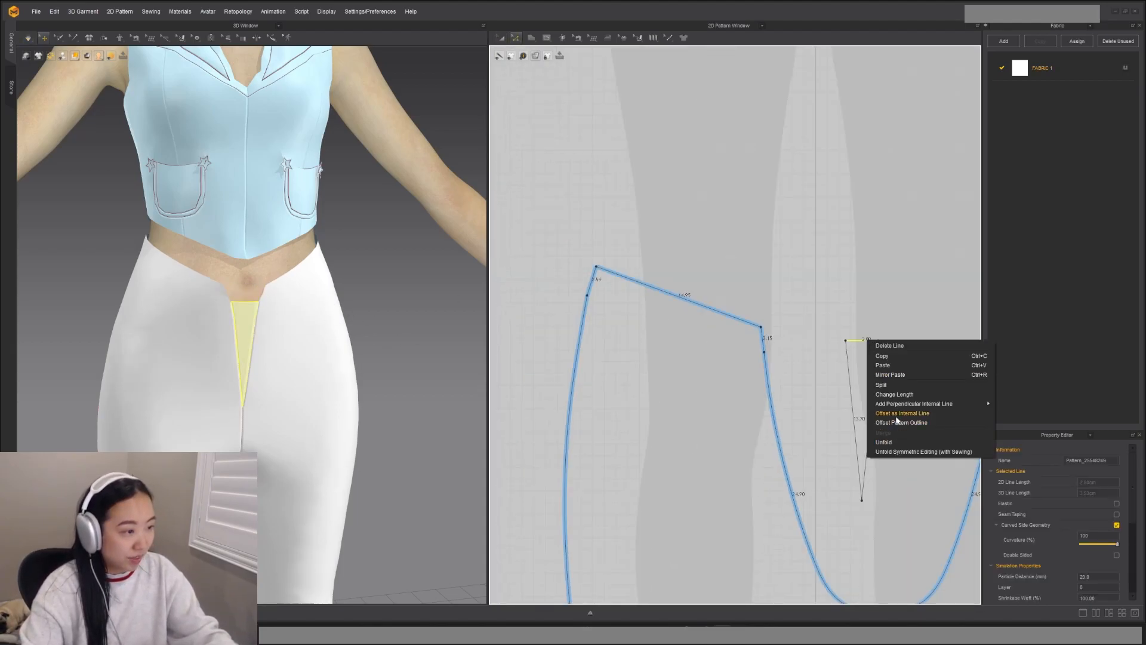
pyautogui.click(901, 422)
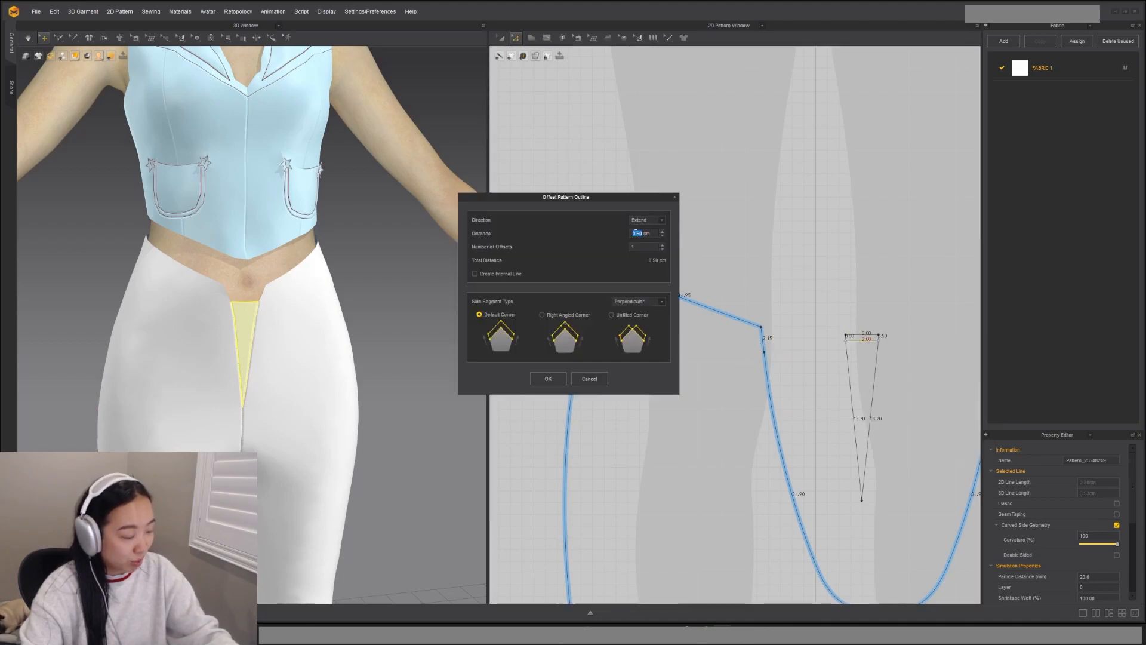
pyautogui.write('2.15')
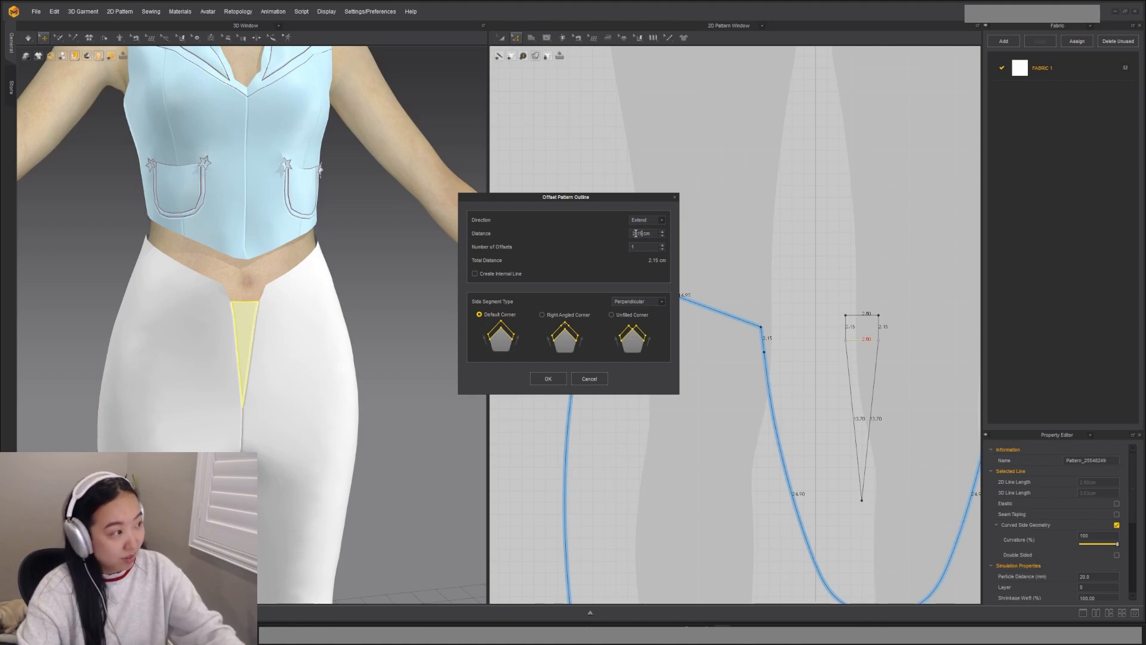
pyautogui.click(546, 379)
# Step: Delete the leftover corner points partway down the triangular insert's two sides
pyautogui.moveTo(837, 378); pyautogui.dragTo(708, 373, button='right')
pyautogui.click(716, 335)
pyautogui.press('Delete')
pyautogui.press('Delete')
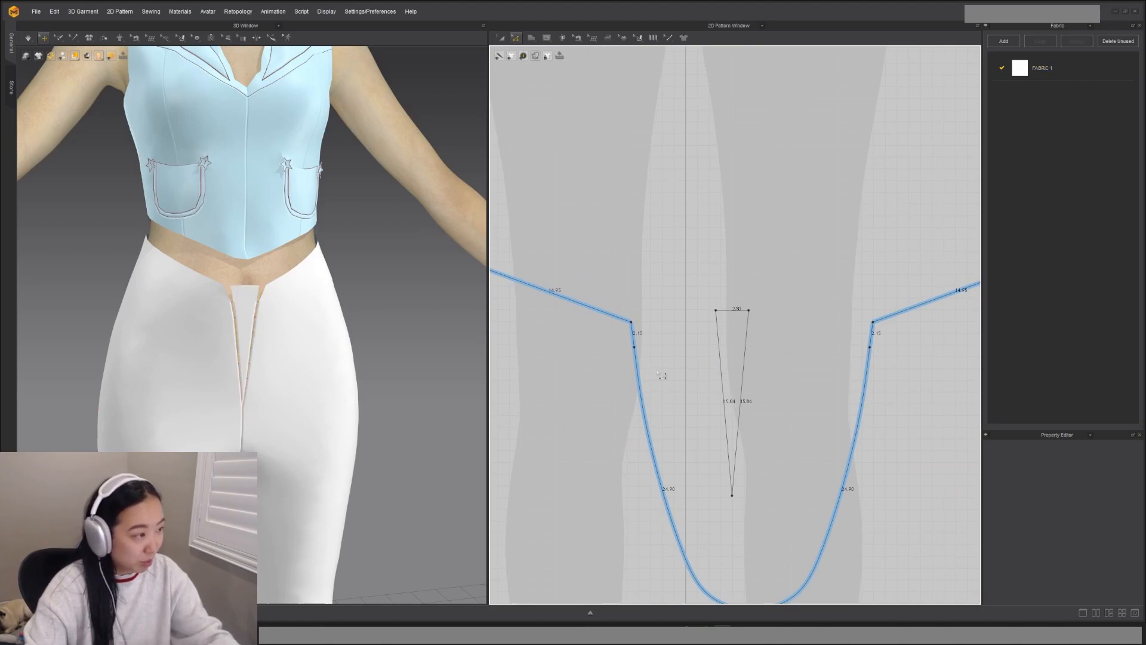
# Step: Remove the extra point near the top of the front panel's crotch curve so the edge is one continuous line
pyautogui.click(637, 348)
pyautogui.rightClick(636, 348)
pyautogui.click(668, 378)
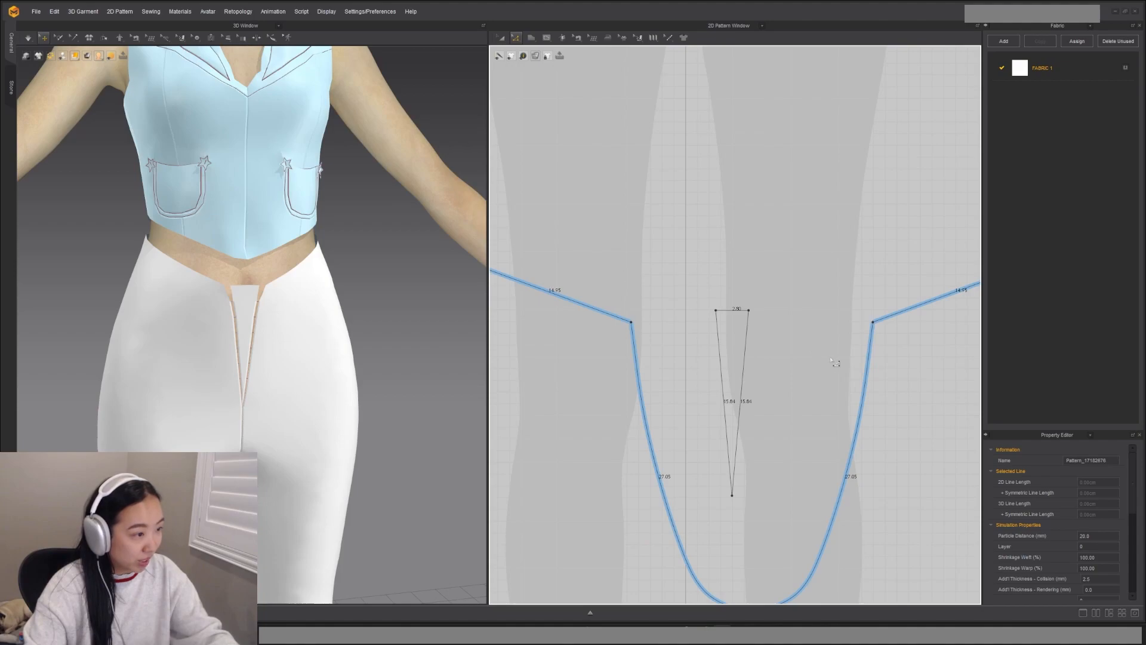
pyautogui.press('z')
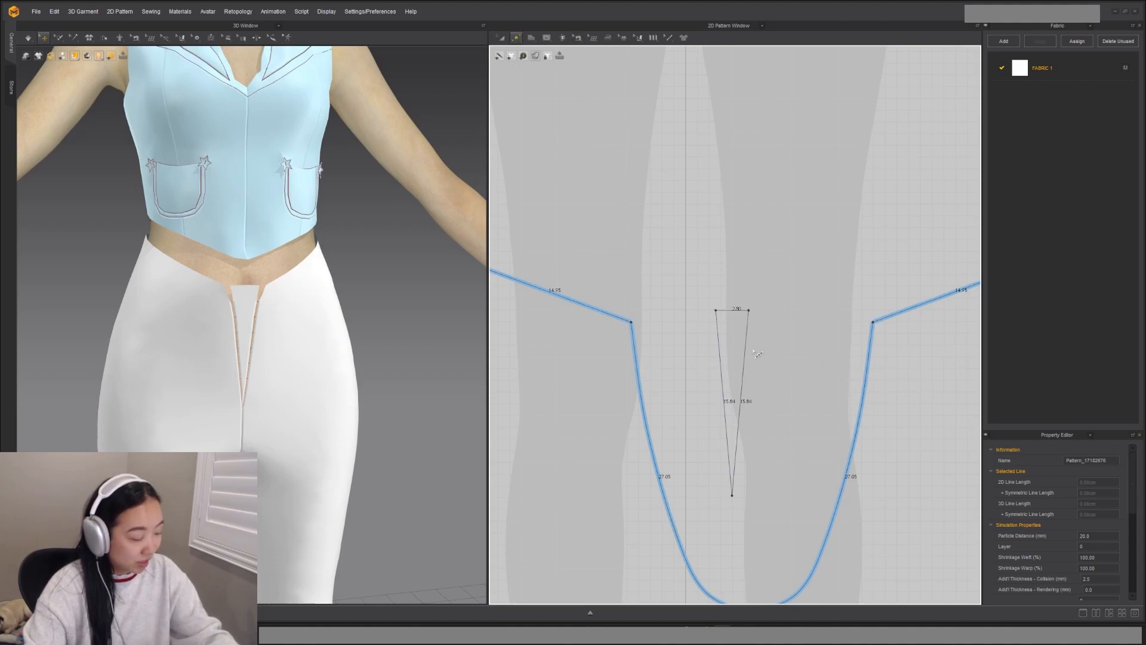
# Step: Extend the seams between the triangular insert's sides and the front crotch edges up to the waist corners, and simulate the garment
pyautogui.press('b')
pyautogui.click(720, 337)
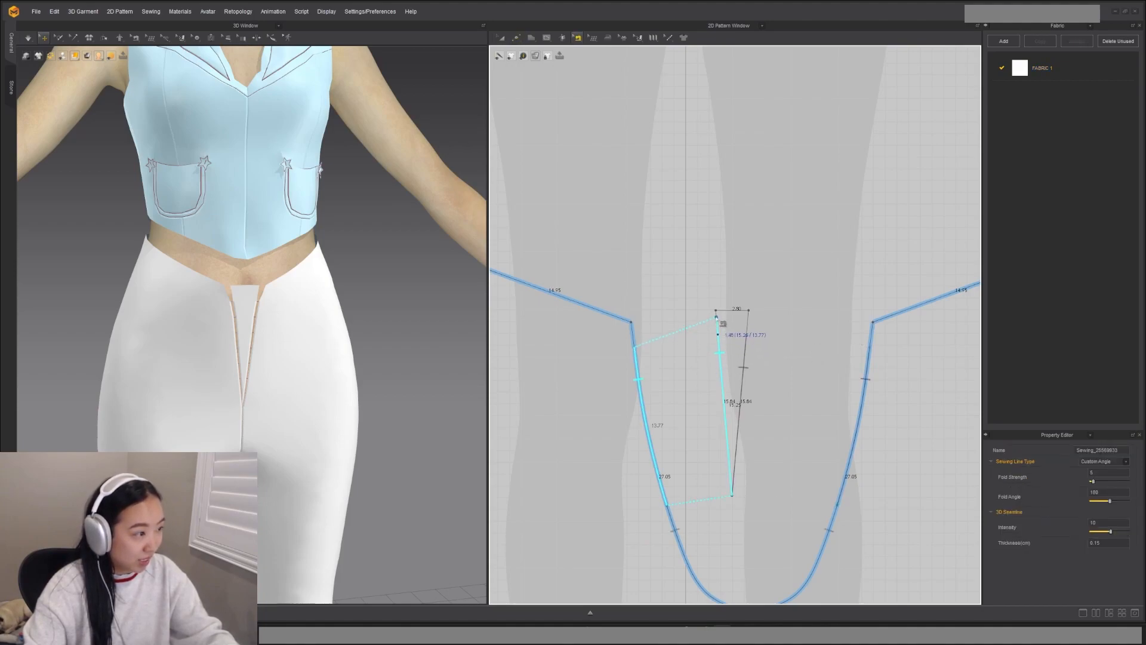
pyautogui.click(637, 335)
pyautogui.click(748, 336)
pyautogui.click(749, 311)
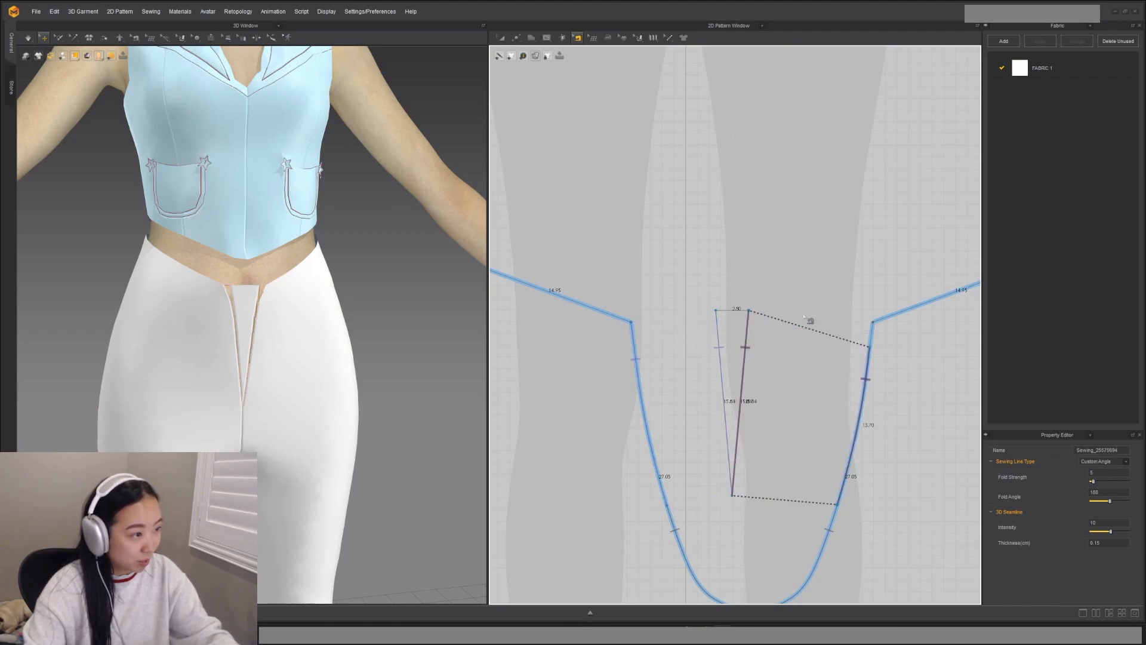
pyautogui.press('a')
pyautogui.press('space')
pyautogui.press('b')
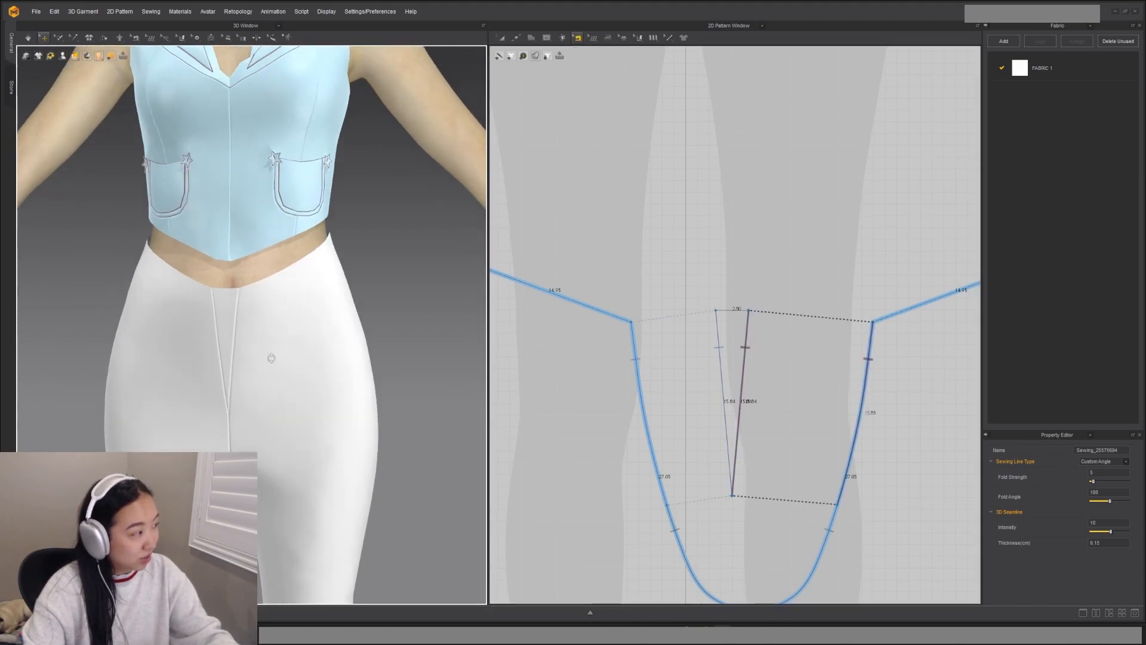
# Step: Move the extended triangular insert further down between the front panels' crotch curves
pyautogui.press('a')
pyautogui.moveTo(717, 358); pyautogui.dragTo(705, 293, button='middle')
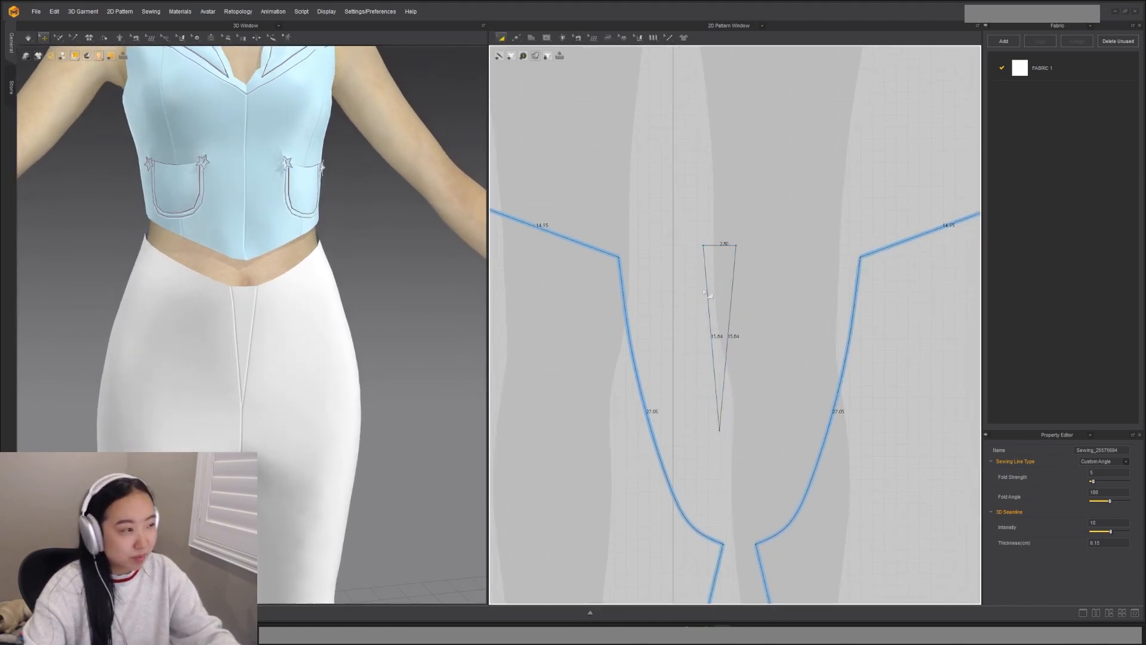
pyautogui.moveTo(719, 276); pyautogui.dragTo(735, 343)
# Step: Split the triangular insert's top edge uniformly into 2 segments
pyautogui.press('z')
pyautogui.scroll(3, 757, 271)
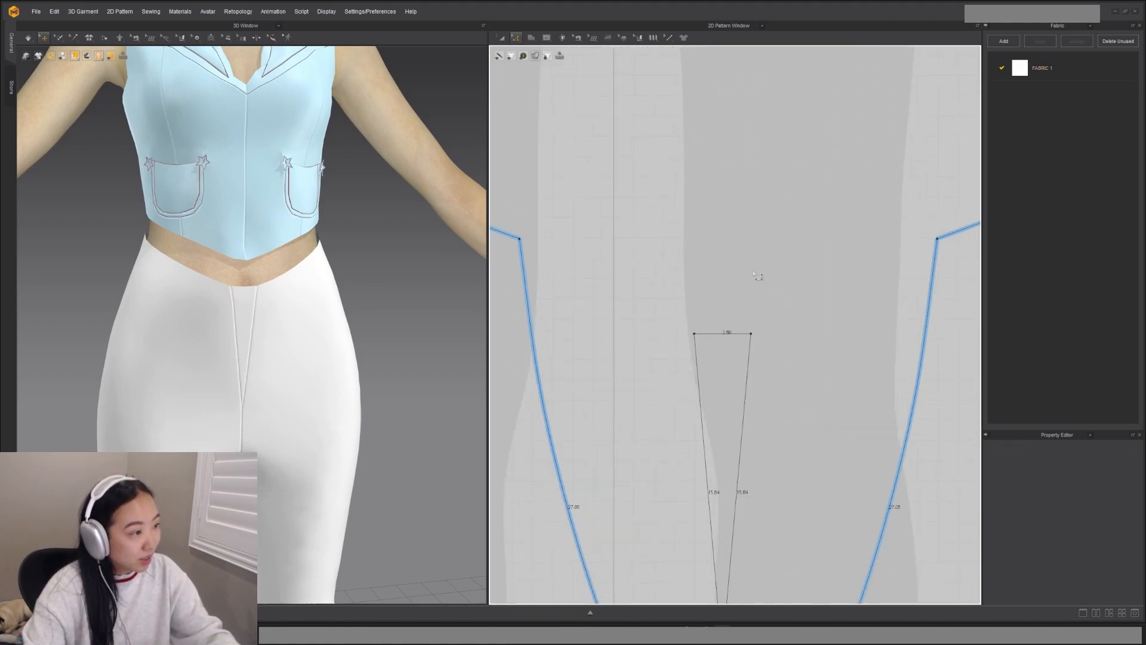
pyautogui.click(516, 40)
pyautogui.click(533, 113)
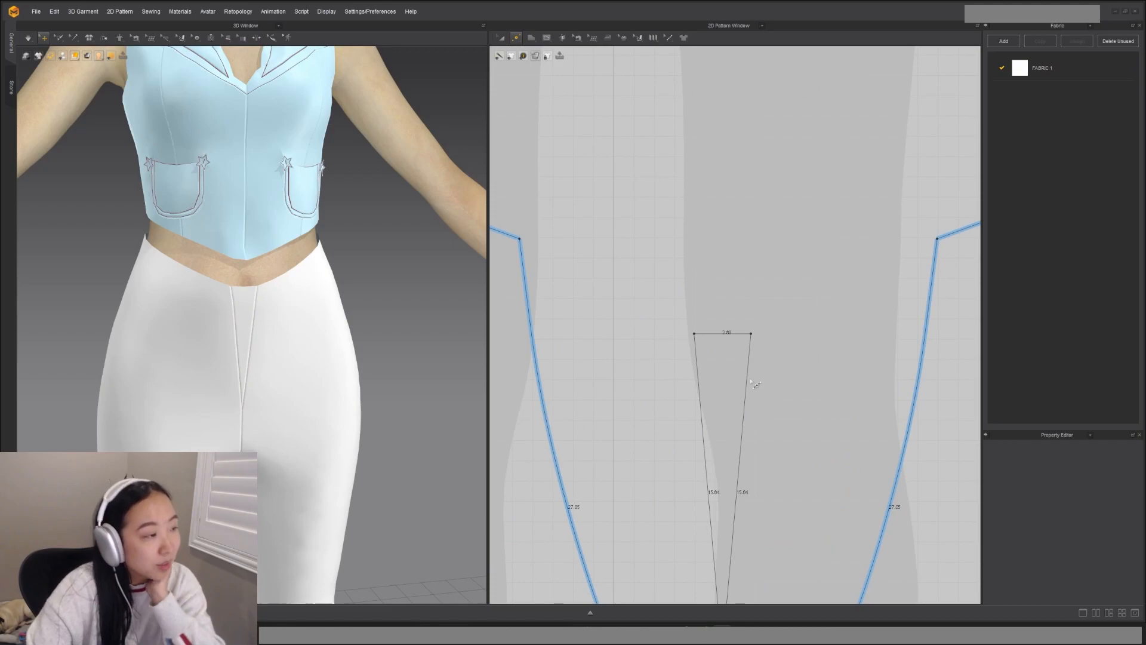
pyautogui.click(724, 333)
pyautogui.moveTo(550, 199)
pyautogui.mouseDown()
pyautogui.moveTo(576, 198)
pyautogui.moveTo(560, 199)
pyautogui.mouseUp()
pyautogui.click(560, 328)
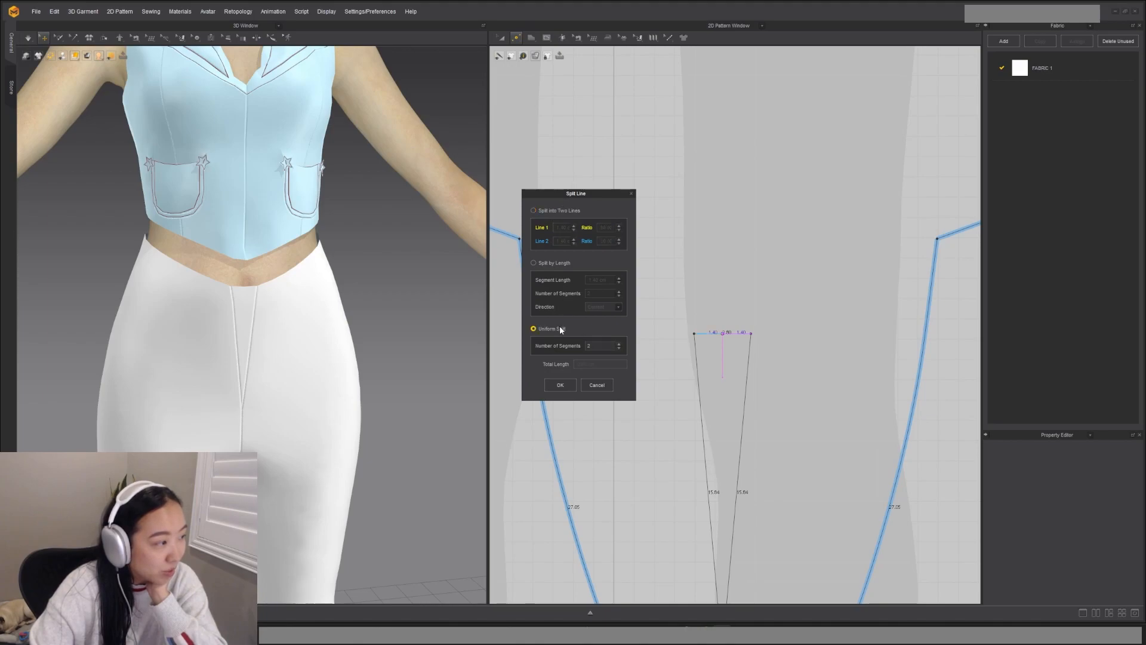
pyautogui.click(570, 384)
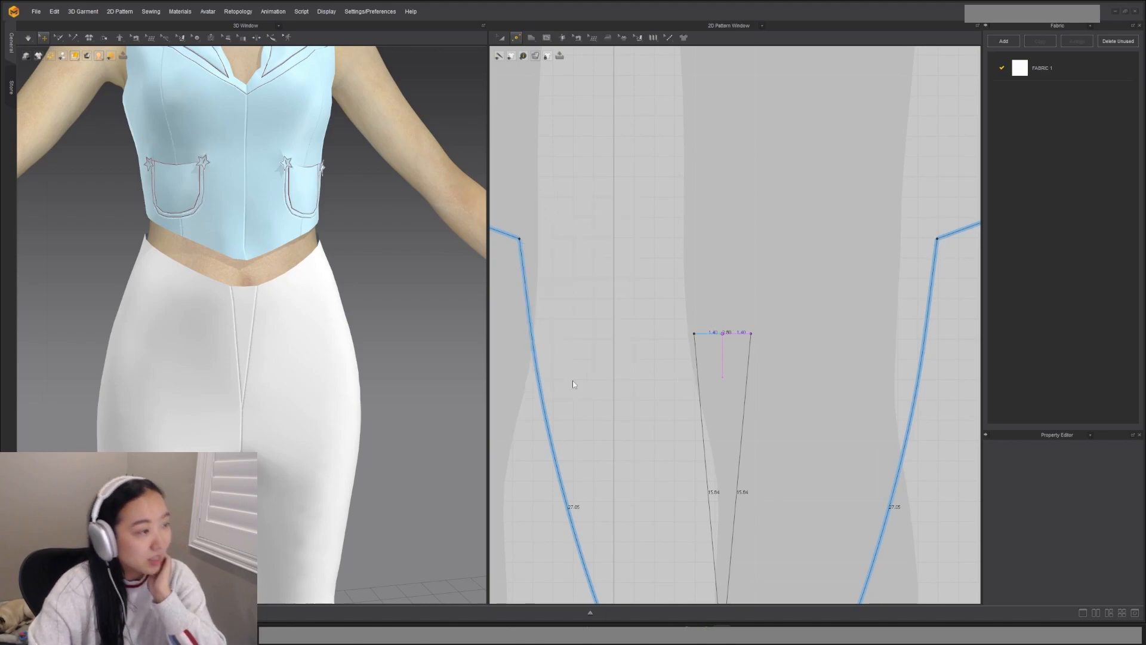
# Step: Lower the midpoint of the triangular insert's top edge to form a shallow V
pyautogui.scroll(-2, 734, 363)
pyautogui.scroll(-3, 734, 363)
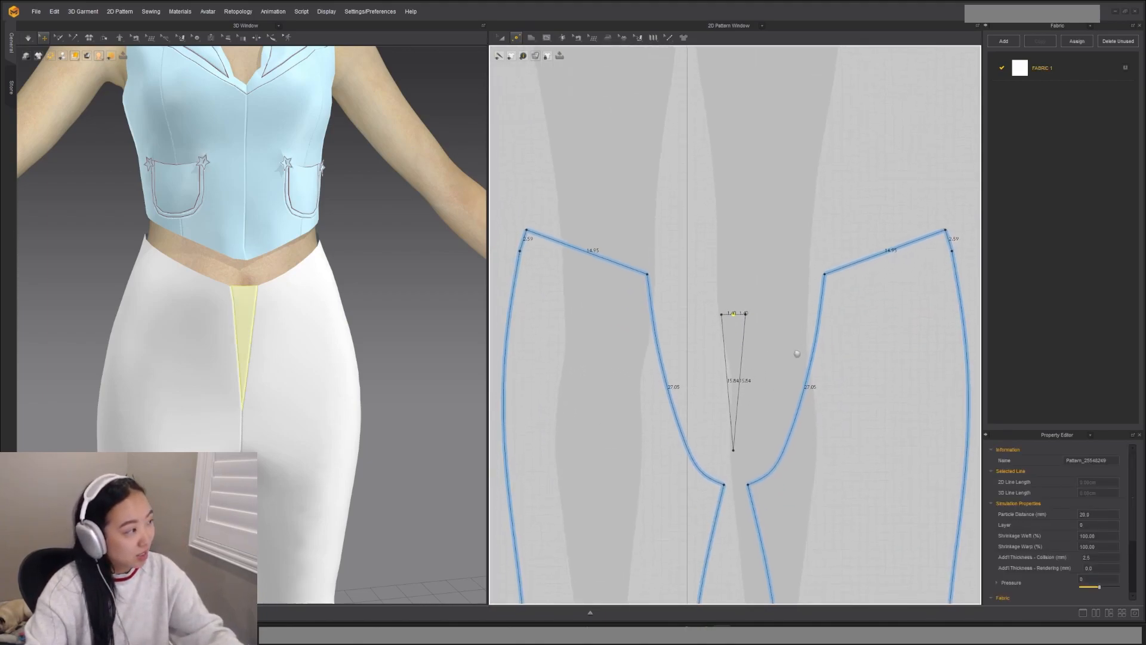
pyautogui.scroll(4, 765, 325)
pyautogui.moveTo(699, 304); pyautogui.dragTo(706, 320)
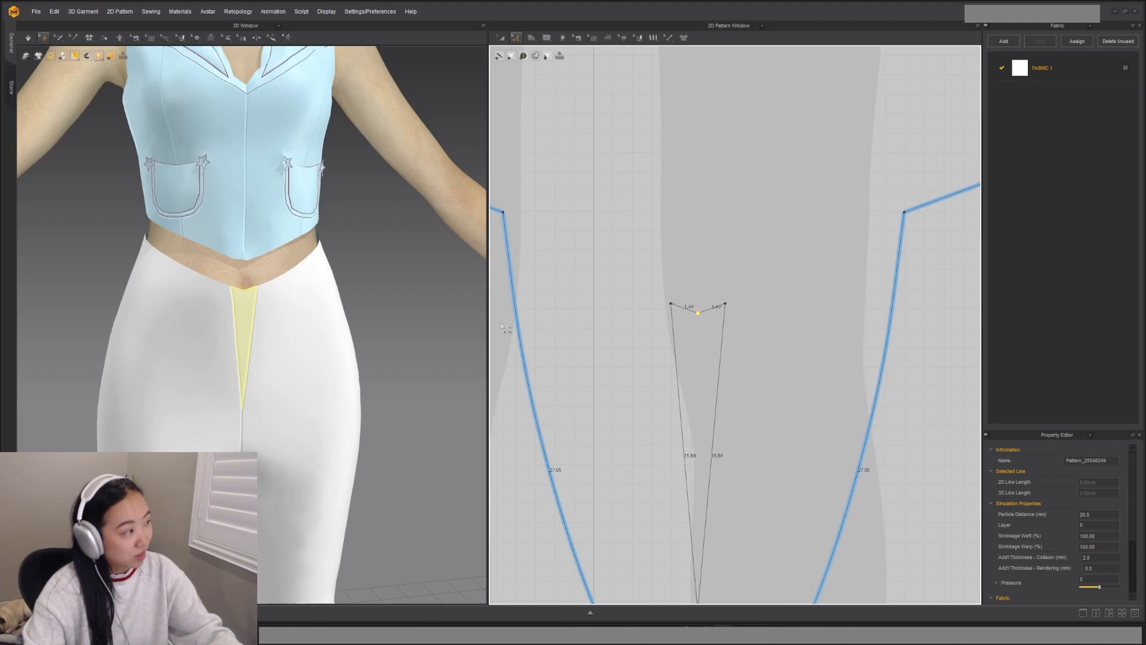
# Step: Start a 2 cm outward offset of the pattern outline from the triangular insert's two long sides
pyautogui.scroll(3, 242, 305)
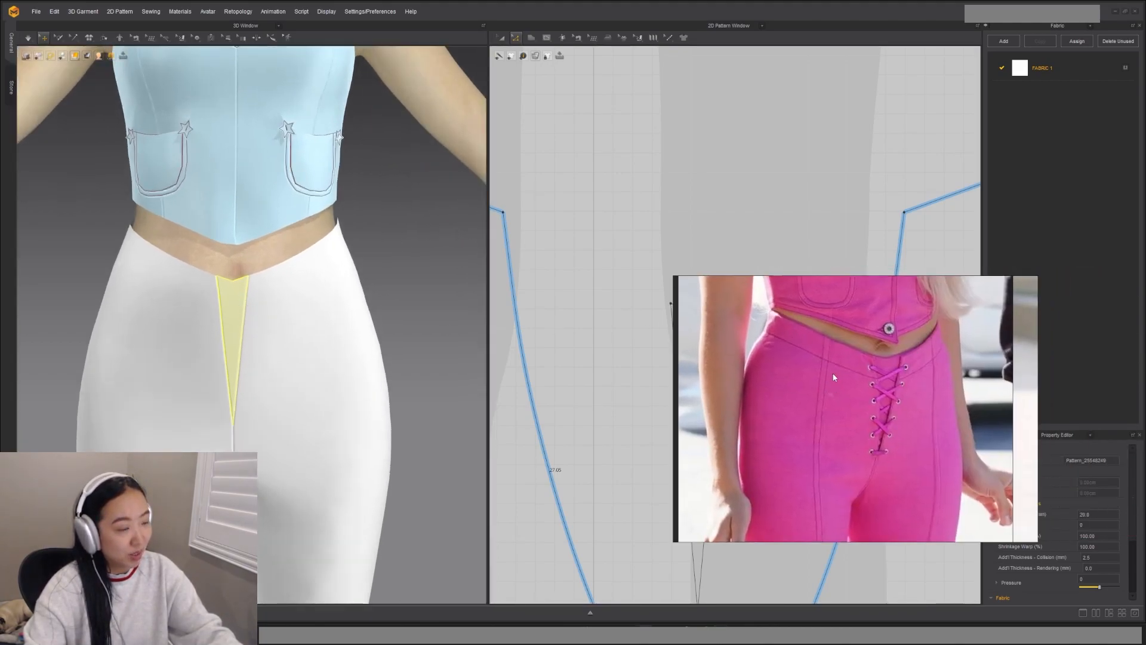
pyautogui.scroll(-1, 745, 283)
pyautogui.click(692, 365)
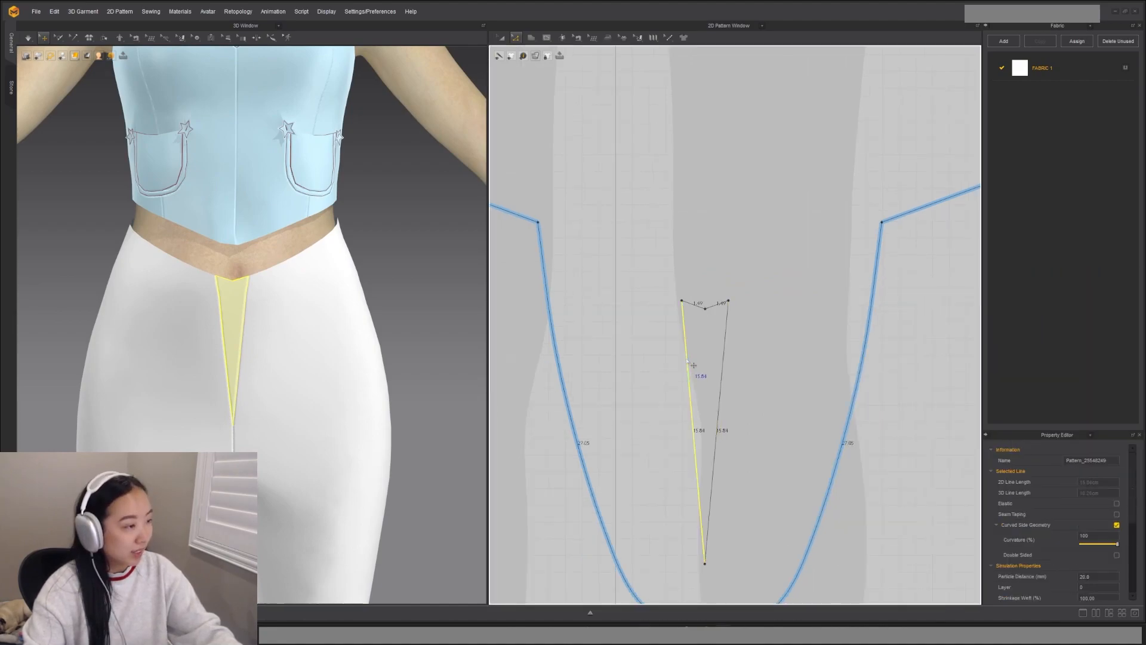
pyautogui.keyDown('shift'); pyautogui.click(725, 354); pyautogui.keyUp('shift')
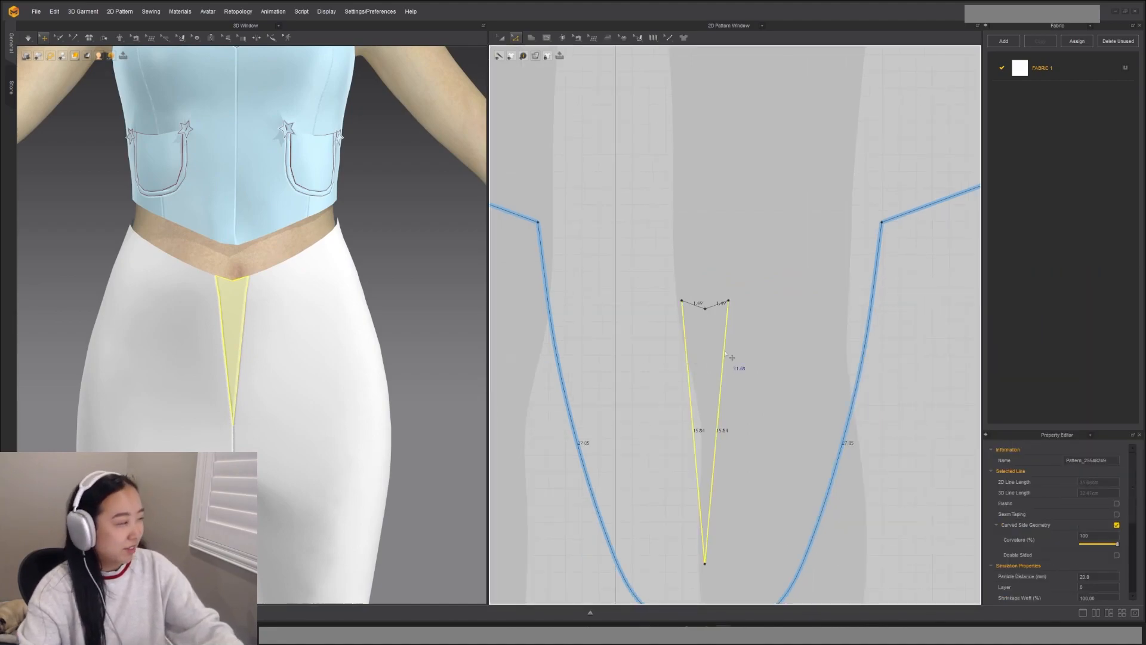
pyautogui.rightClick(725, 354)
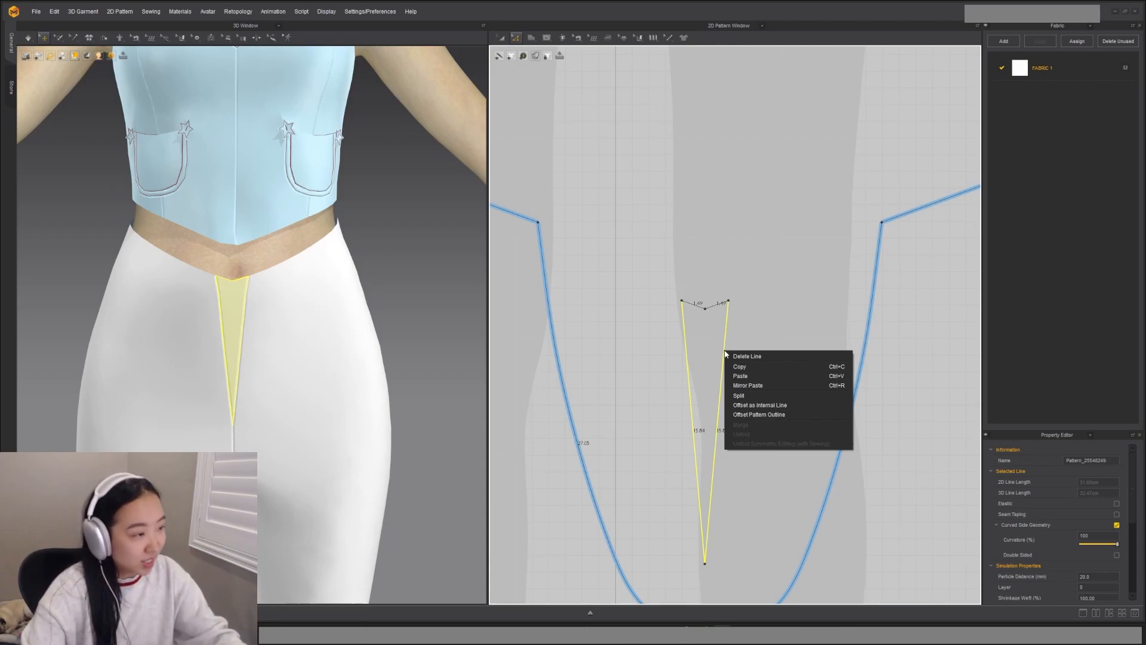
pyautogui.click(749, 414)
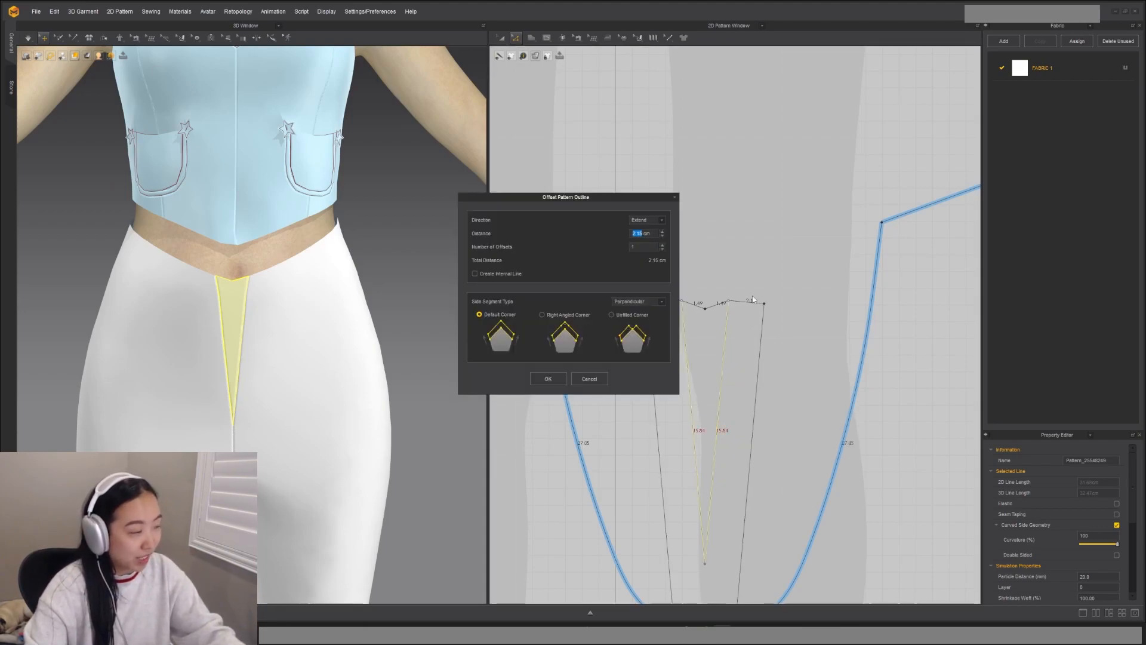
pyautogui.write('2')
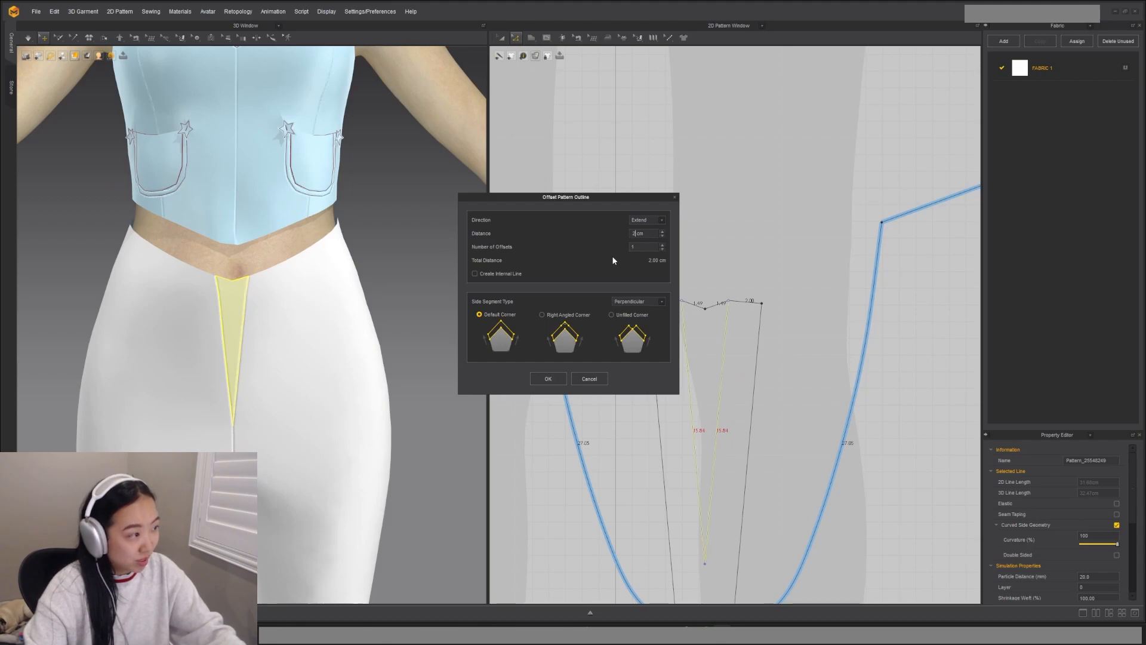
# Step: Include internal lines in the insert's outline offset, choose Unfilled Corner for its corners, and apply the offset
pyautogui.click(475, 273)
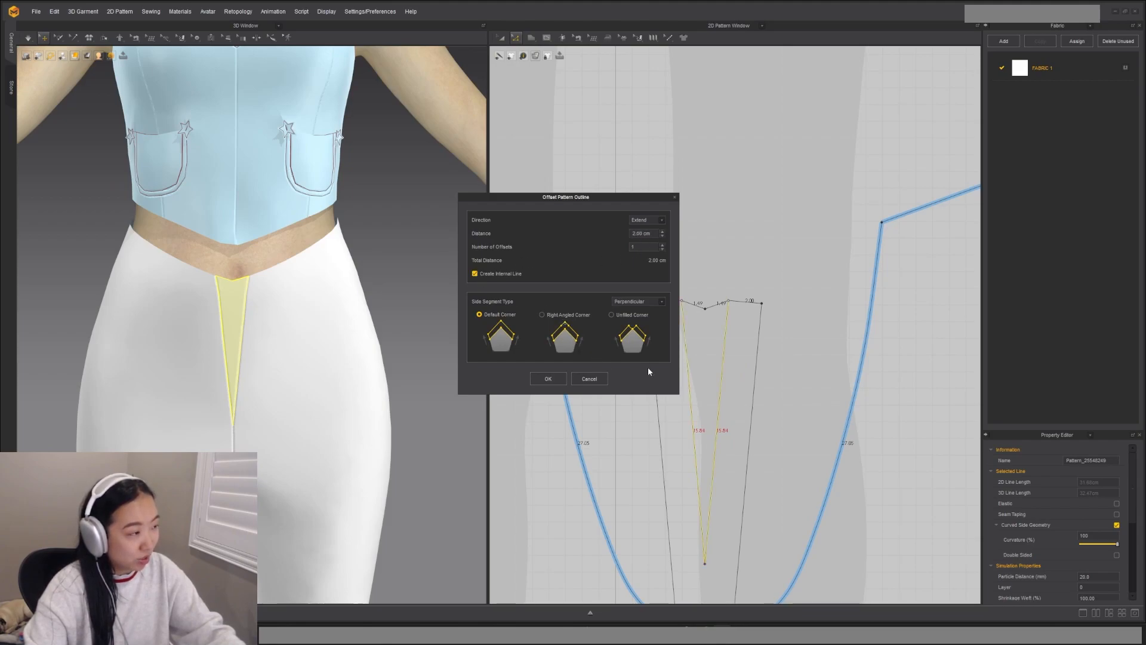
pyautogui.click(541, 315)
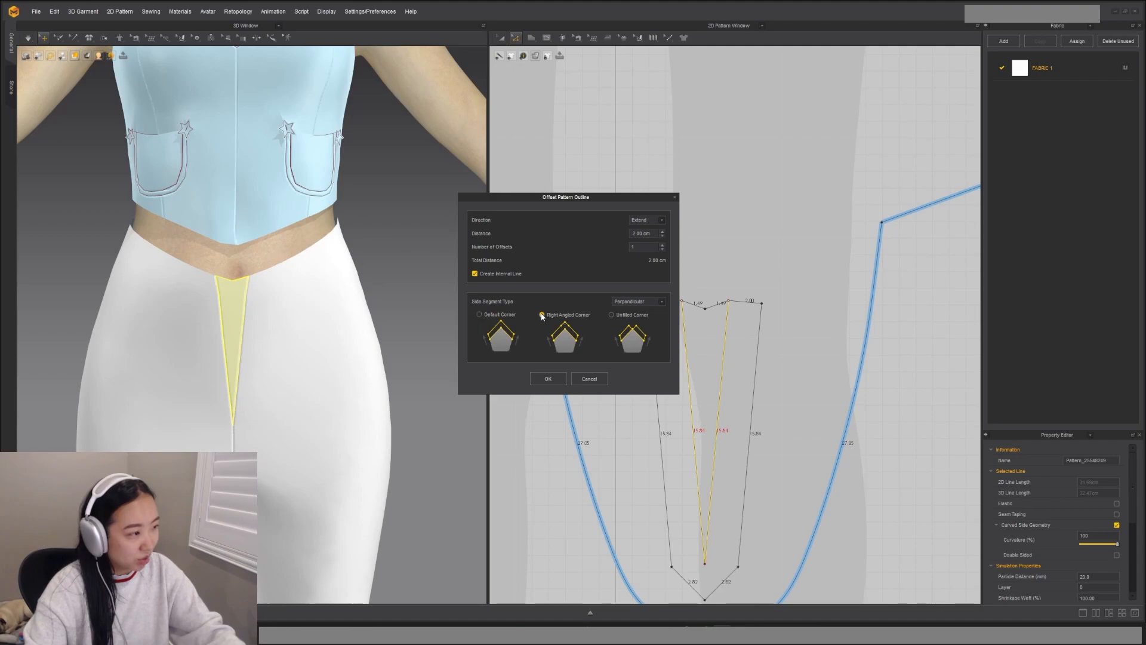
pyautogui.click(612, 314)
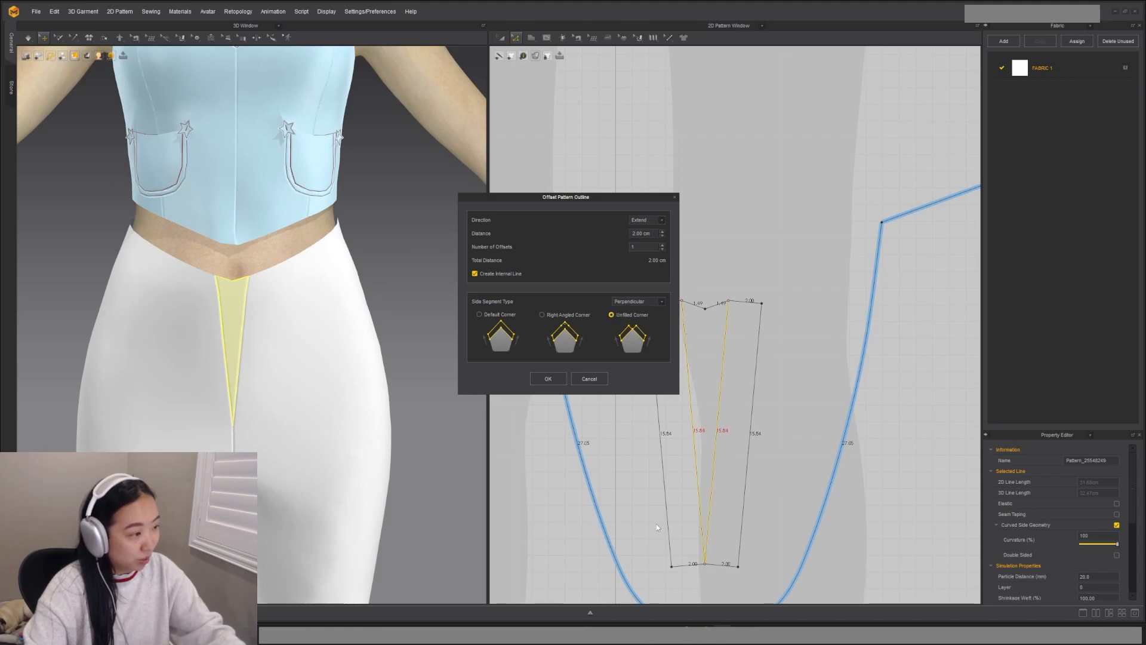
pyautogui.click(541, 314)
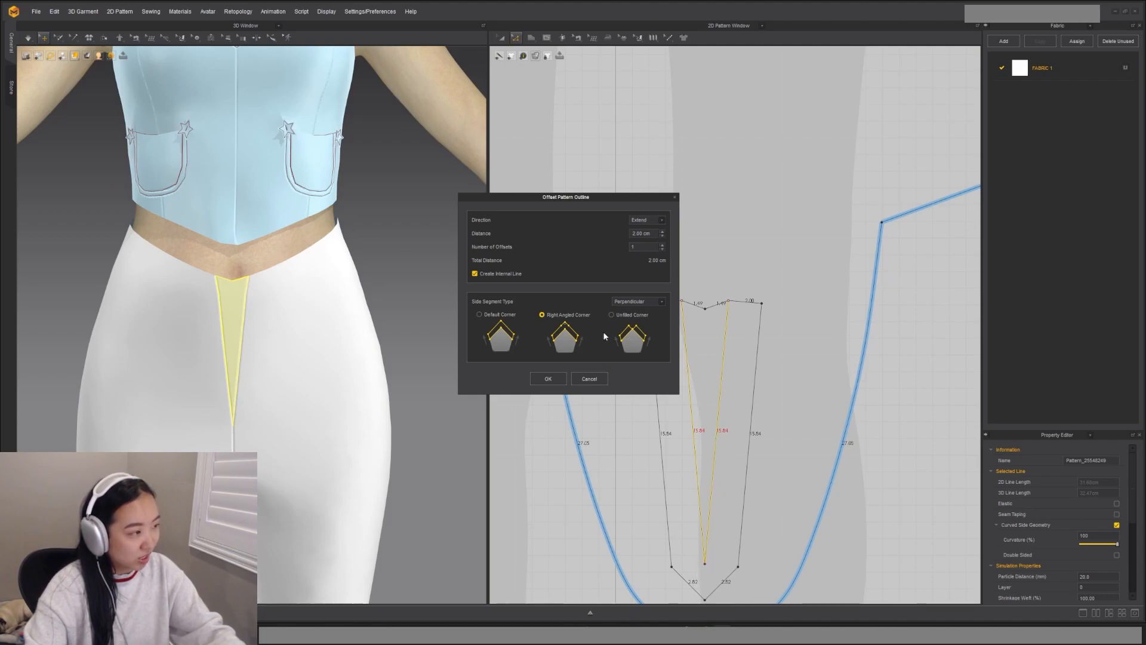
pyautogui.click(611, 315)
pyautogui.click(548, 378)
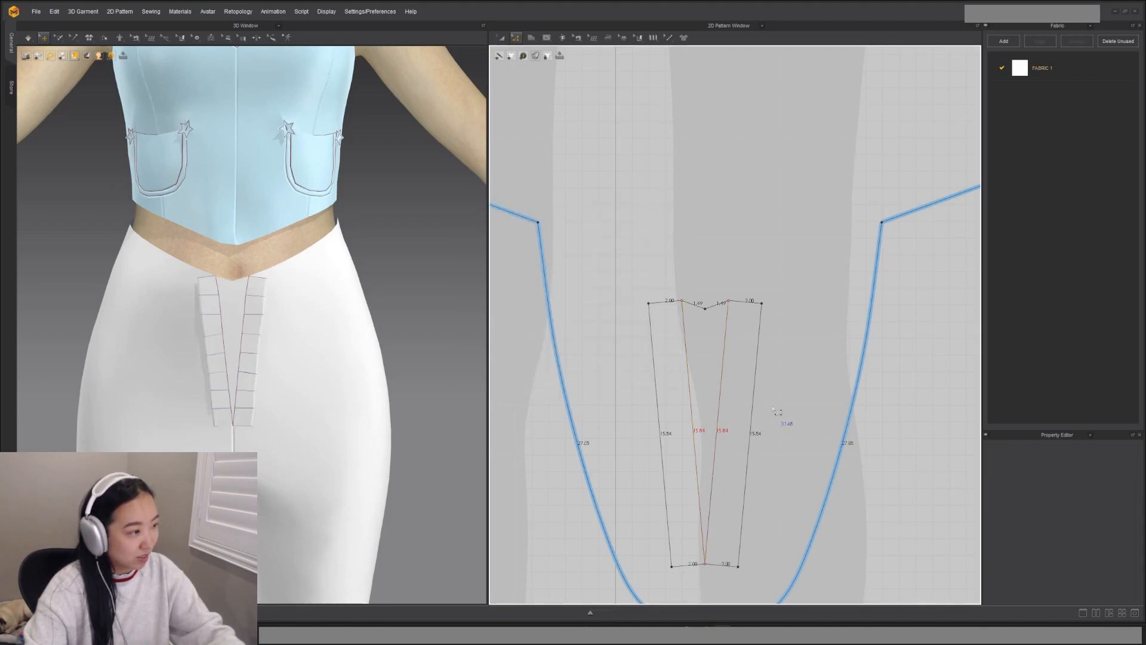
# Step: Delete the seams attached to the outer edges of the insert's two side extensions
pyautogui.press('b')
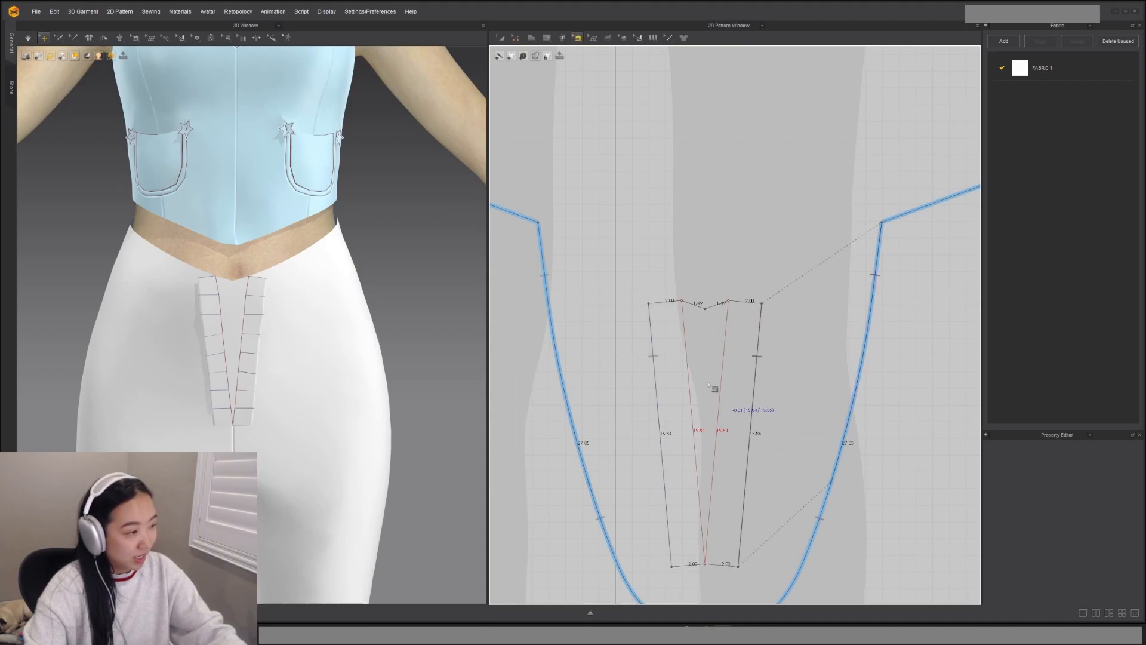
pyautogui.scroll(-2, 693, 364)
pyautogui.click(736, 380)
pyautogui.click(738, 388)
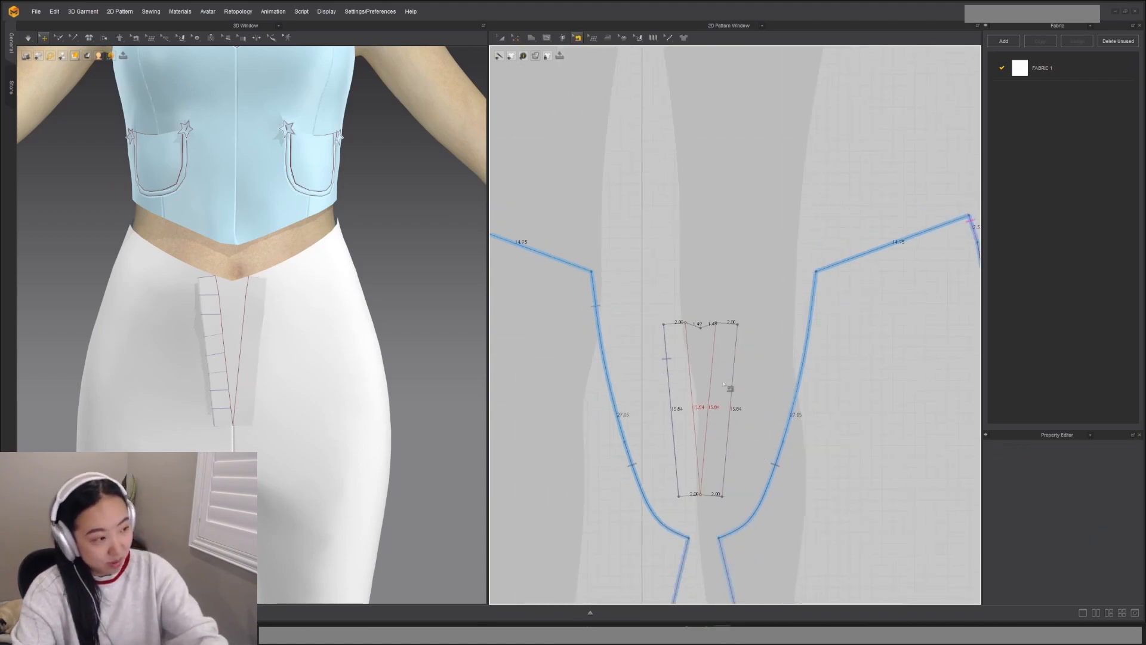
pyautogui.click(670, 399)
pyautogui.press('Delete')
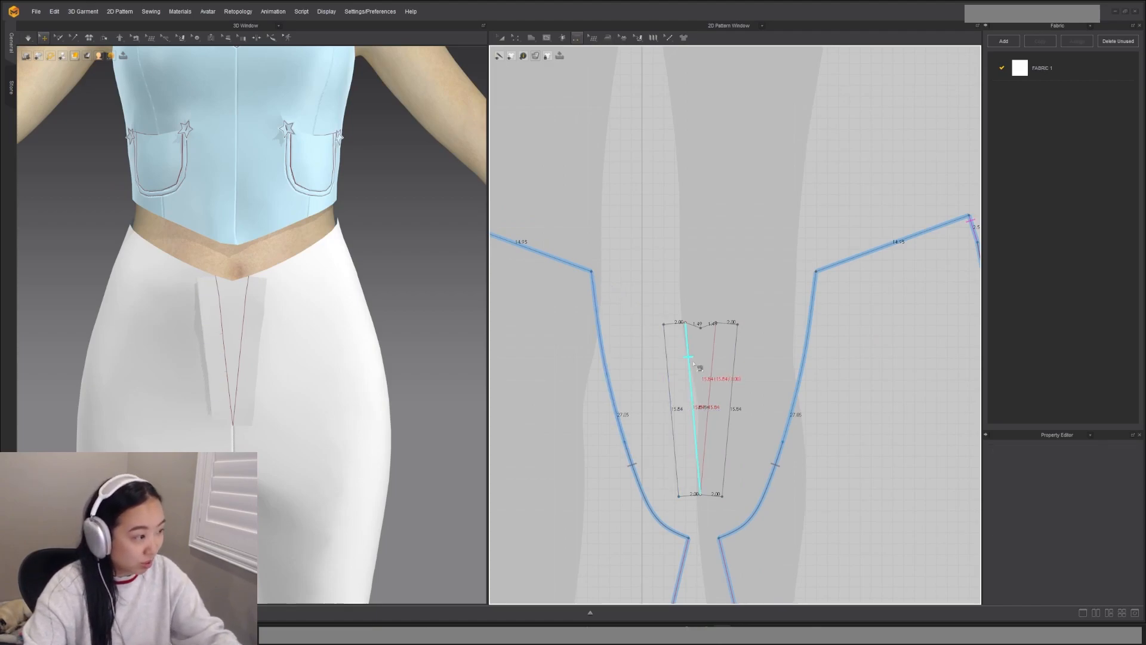
# Step: Free-sew the insert's two slanted internal lines to the upper front crotch edges, matching them up to the waist corners
pyautogui.press('m')
pyautogui.click(700, 494)
pyautogui.click(685, 323)
pyautogui.click(625, 442)
pyautogui.click(591, 272)
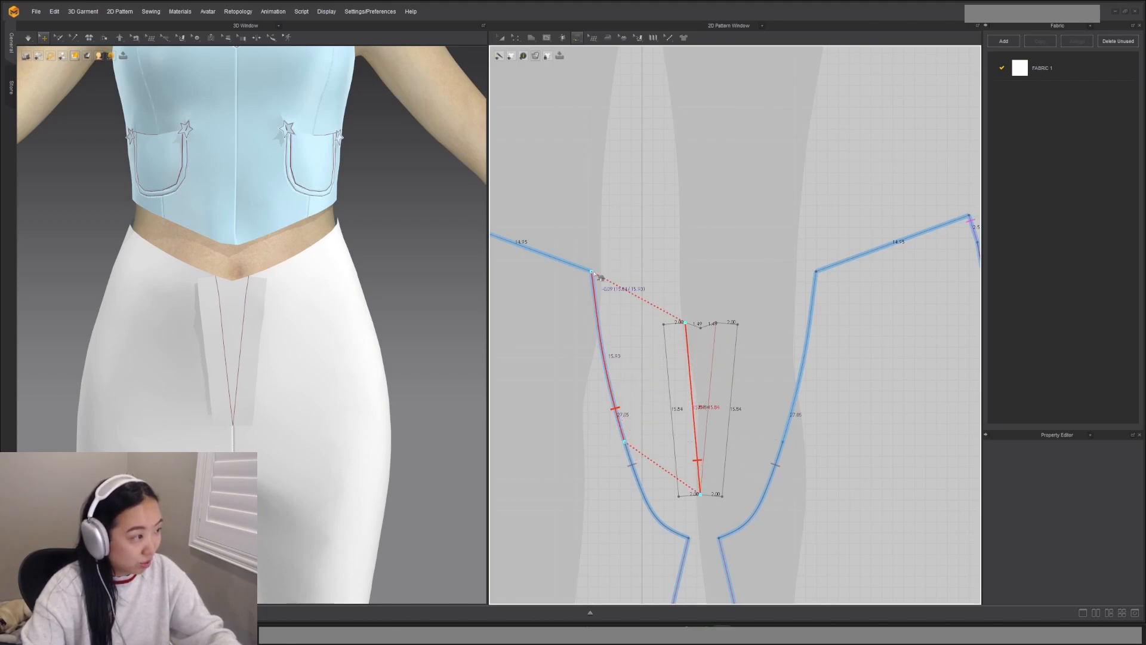
pyautogui.click(701, 495)
pyautogui.click(715, 323)
pyautogui.click(783, 442)
pyautogui.click(816, 272)
# Step: Simulate the garment and tuck the insert's side extensions behind the front panels in the 3D view
pyautogui.press('space')
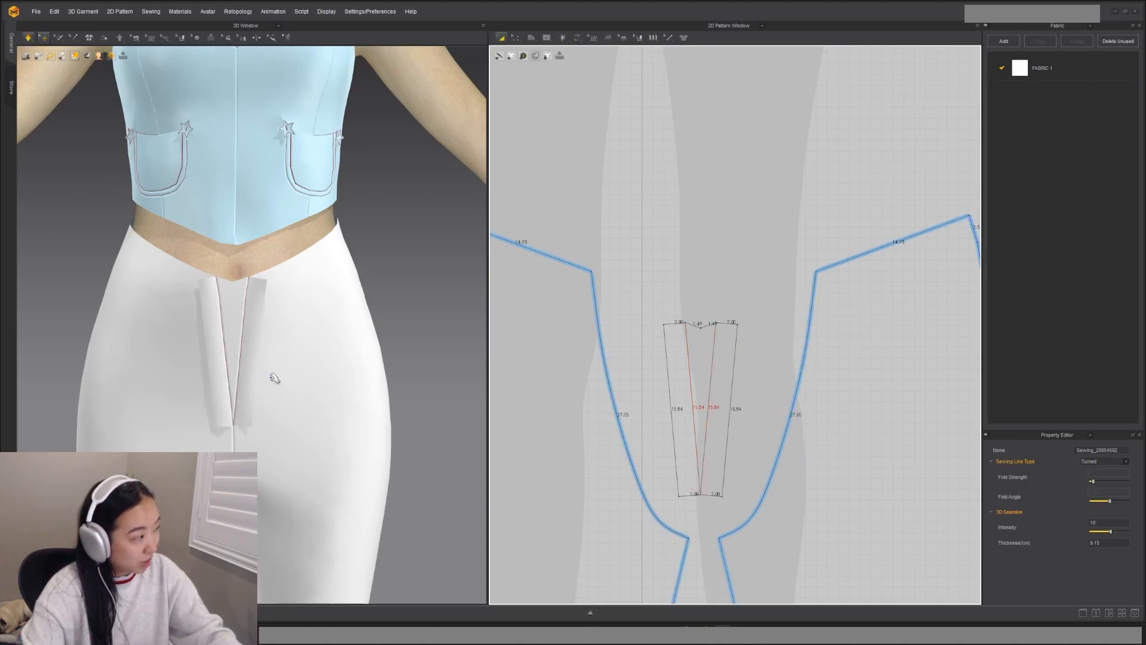
pyautogui.moveTo(284, 361); pyautogui.dragTo(221, 305, button='right')
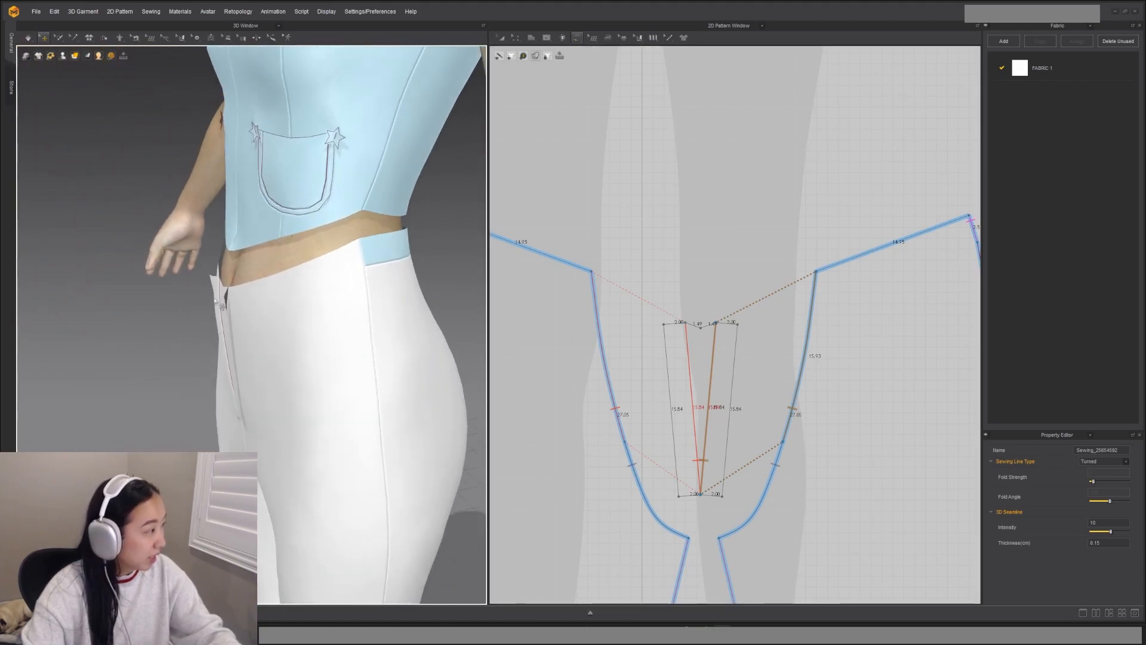
pyautogui.scroll(3, 219, 303)
pyautogui.click(219, 301)
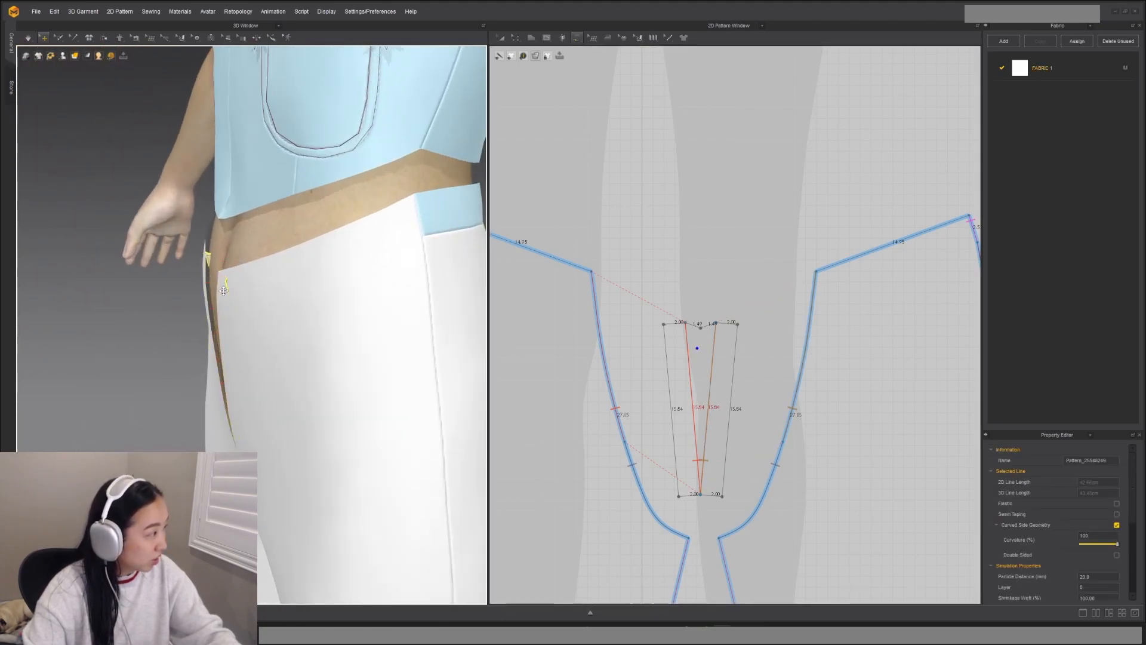
pyautogui.moveTo(251, 348); pyautogui.dragTo(341, 355, button='right')
# Step: Offset the front panels' waist edge as an internal line at 2.59 cm, extended to the pattern edges
pyautogui.press('z')
pyautogui.press('a')
pyautogui.press('z')
pyautogui.scroll(-3, 734, 333)
pyautogui.click(835, 287)
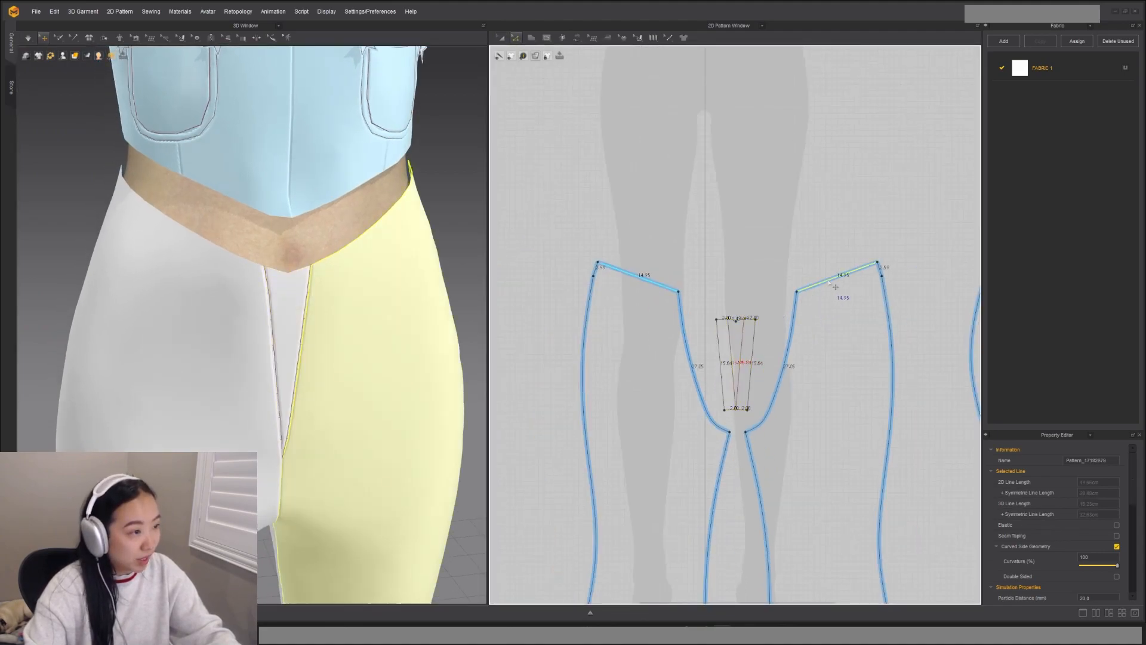
pyautogui.rightClick(828, 281)
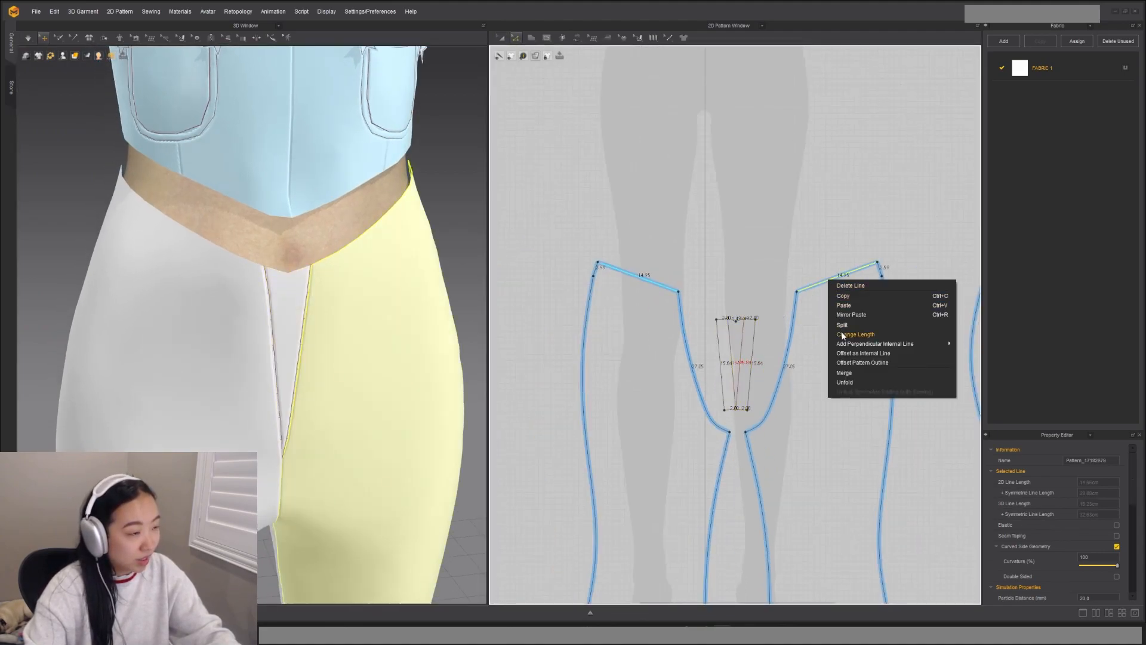
pyautogui.click(853, 353)
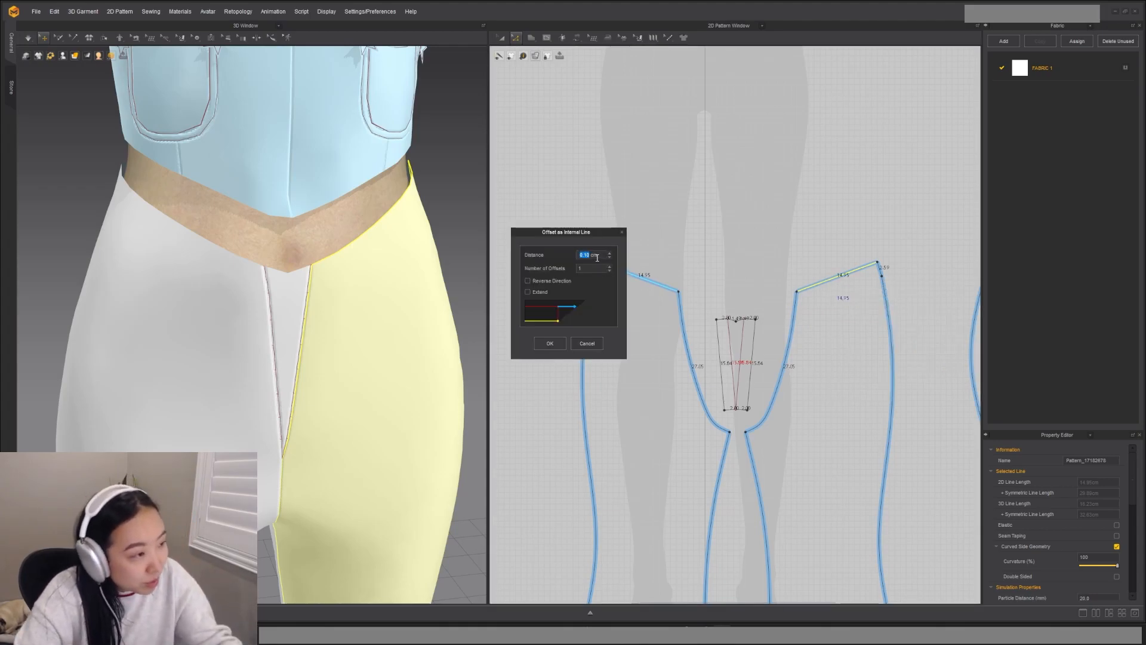
pyautogui.write('2.59')
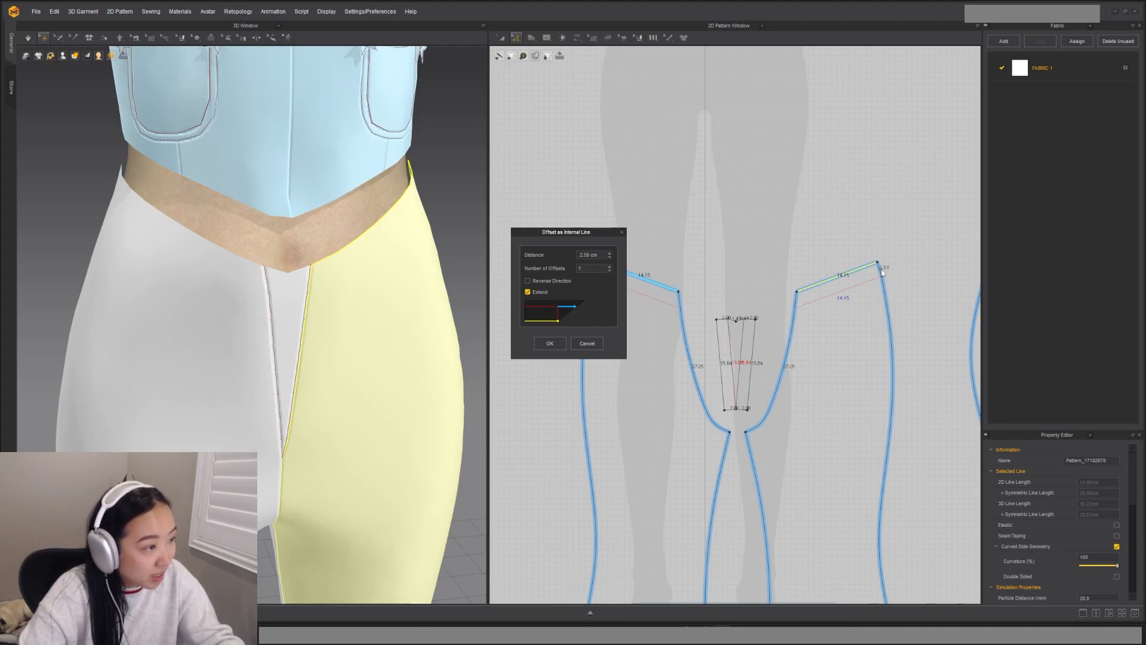
pyautogui.click(551, 344)
pyautogui.scroll(-3, 379, 281)
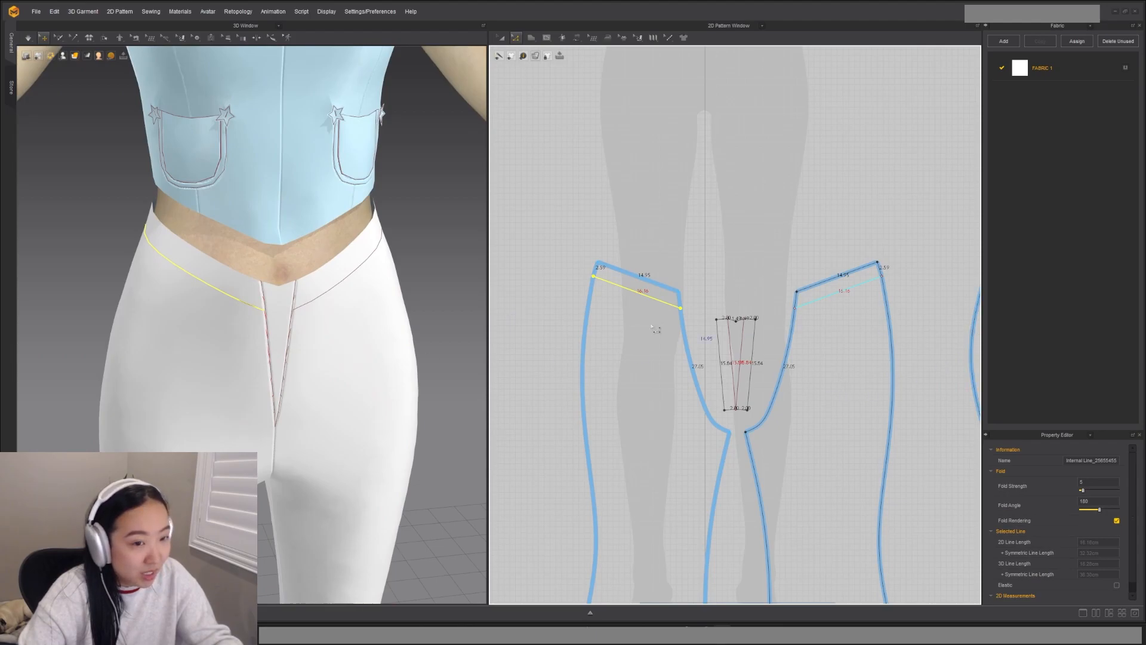
pyautogui.moveTo(283, 337); pyautogui.dragTo(305, 330, button='right')
# Step: Place a small internal circle for an eyelet on the front panel's waistband, near the center-front corner
pyautogui.scroll(4, 765, 340)
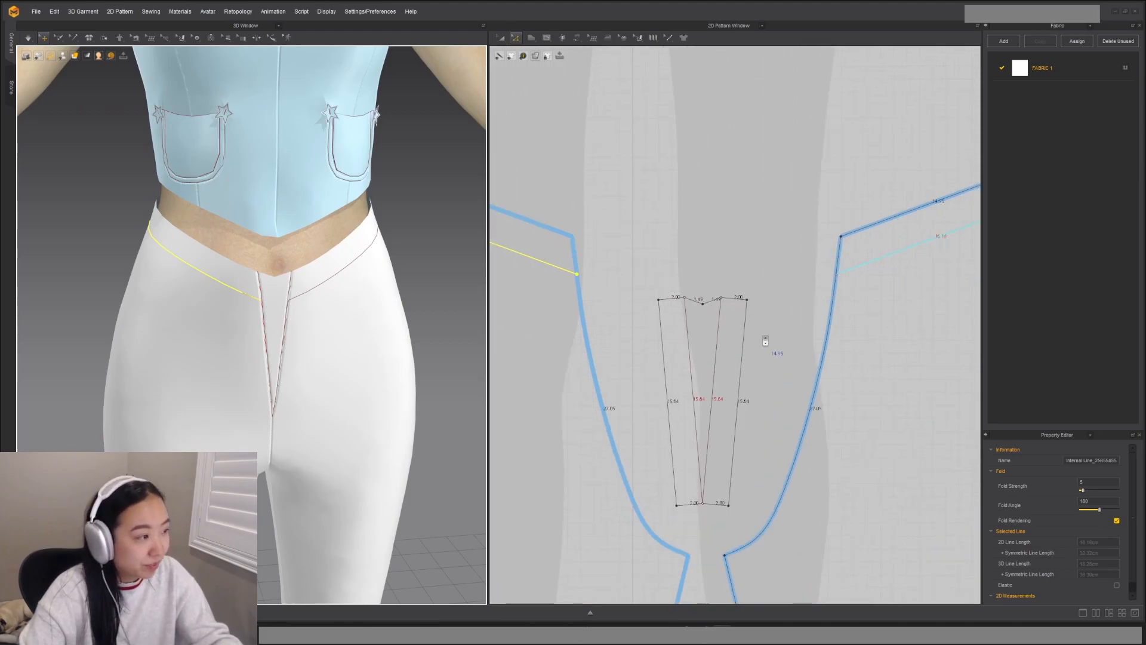
pyautogui.scroll(2, 699, 342)
pyautogui.moveTo(699, 342); pyautogui.dragTo(816, 325, button='middle')
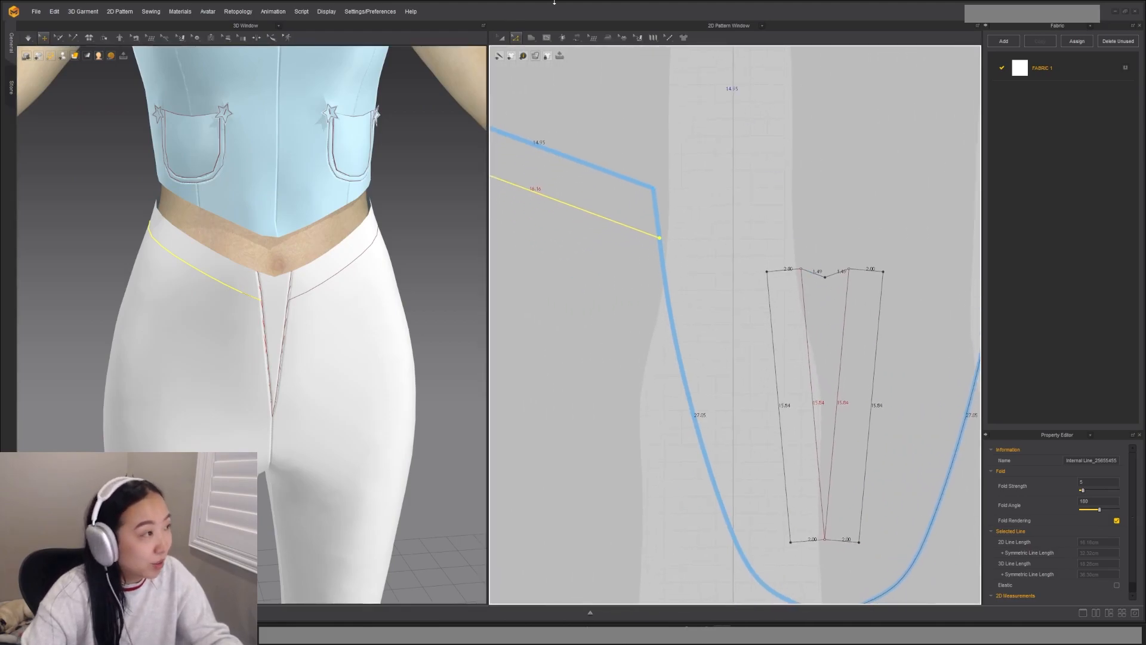
pyautogui.click(546, 38)
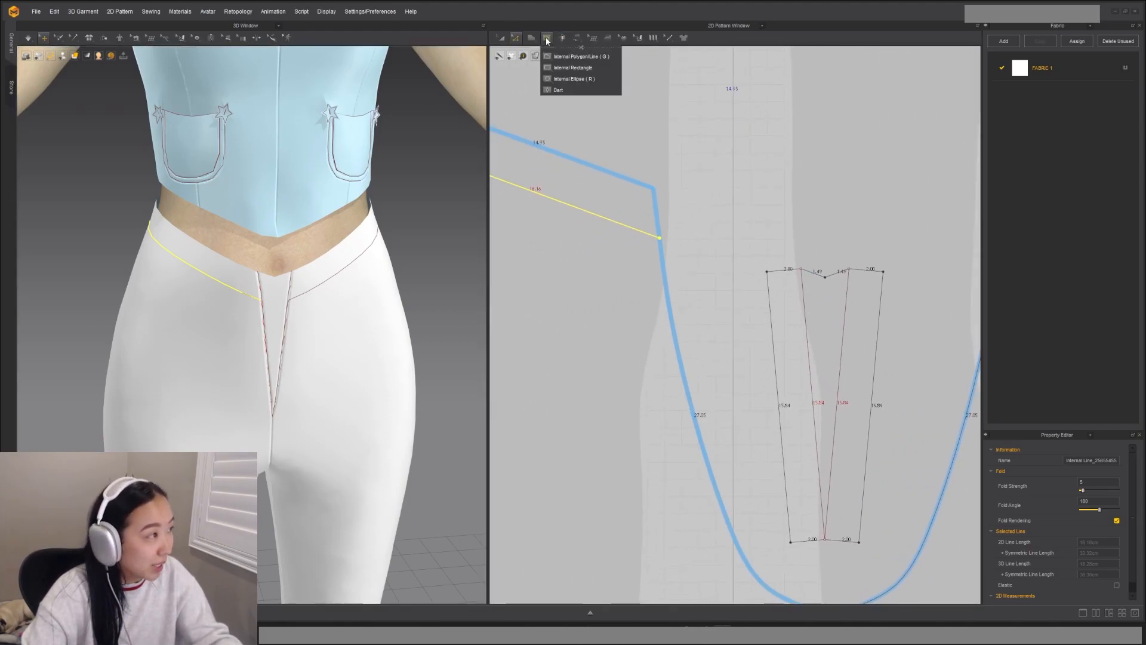
pyautogui.click(555, 80)
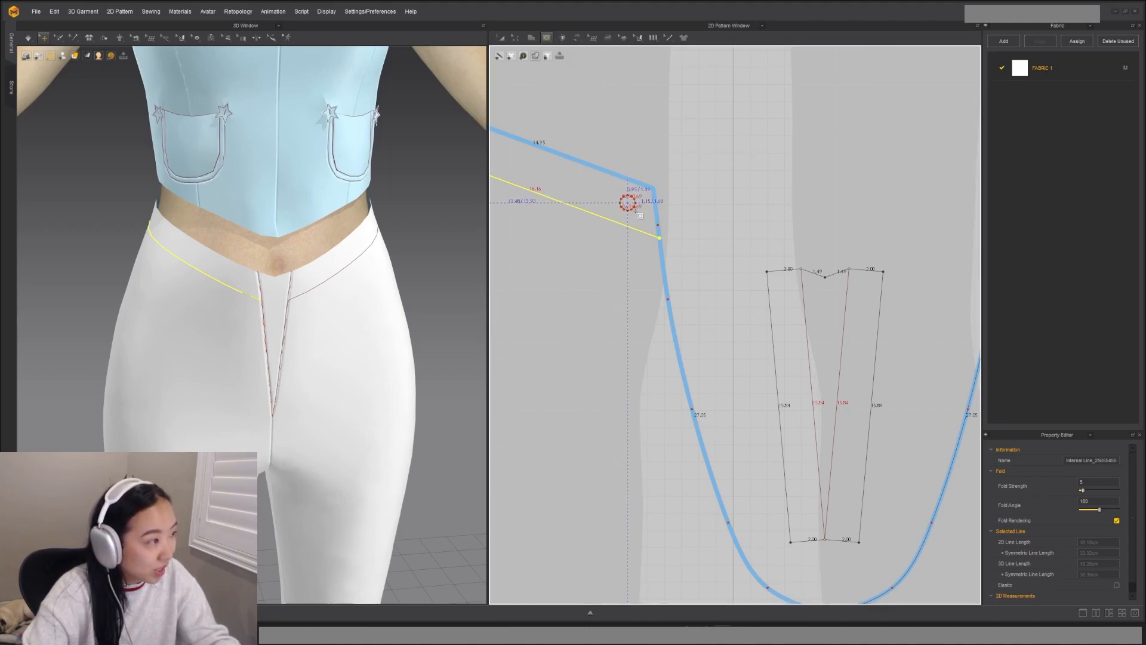
pyautogui.click(629, 203)
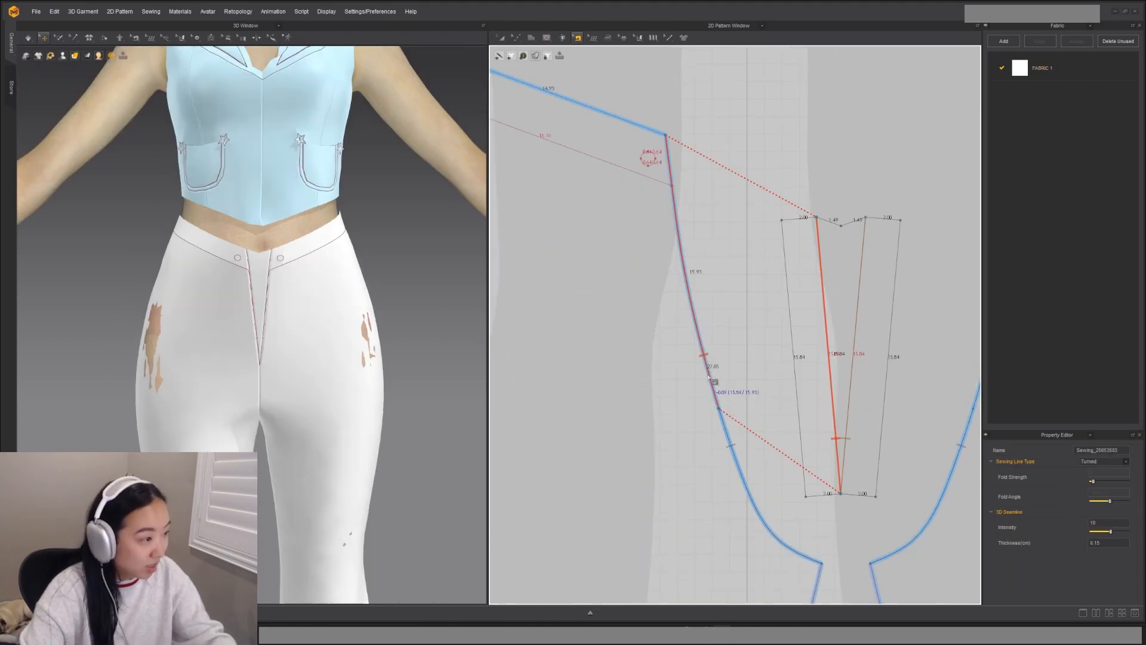
# Step: Add a pattern point on the front crotch edge at the start of the insert's seam
pyautogui.rightClick(709, 377)
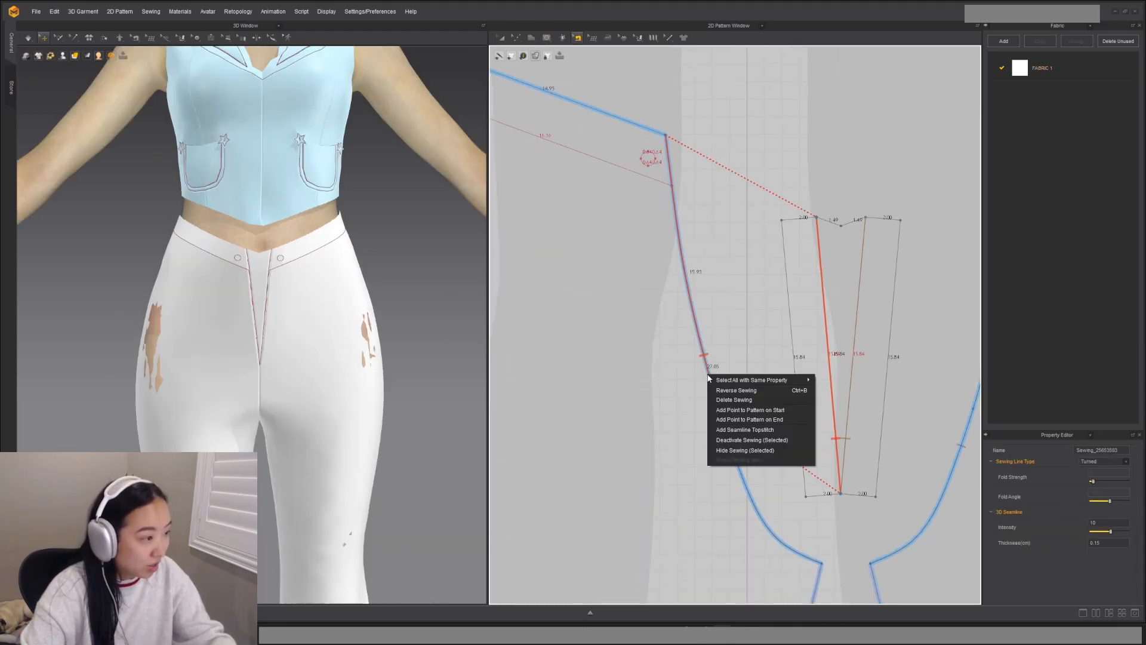
pyautogui.click(733, 410)
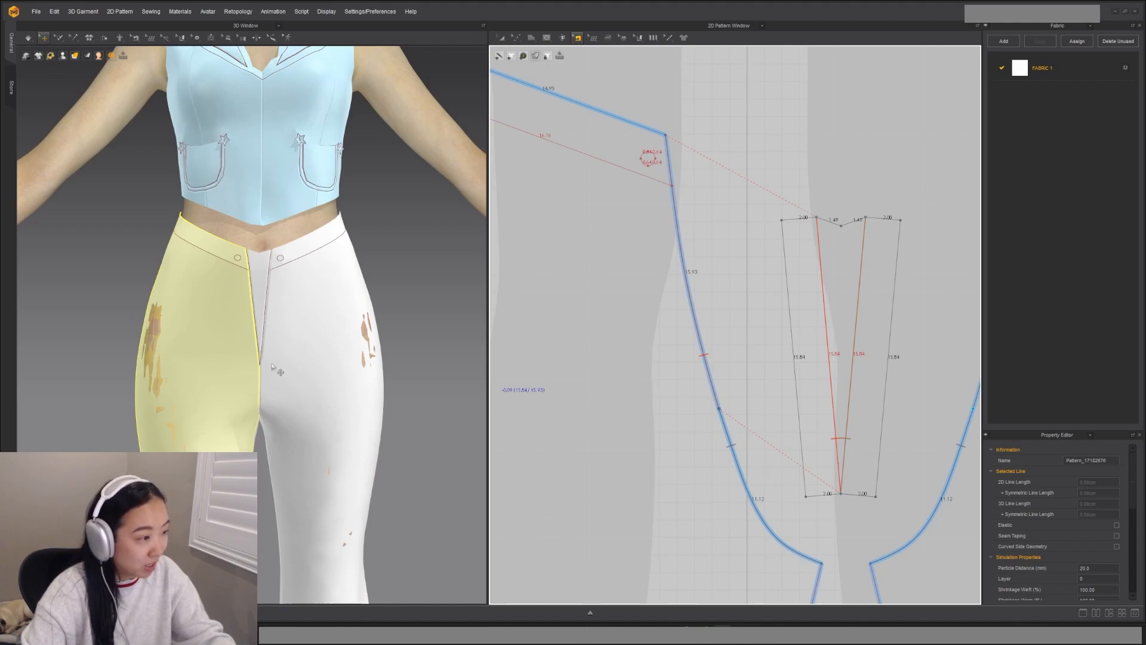
# Step: Paste 5 copies of the eyelet circle down along the front opening edge at an interval of about 2.72 cm
pyautogui.press('z')
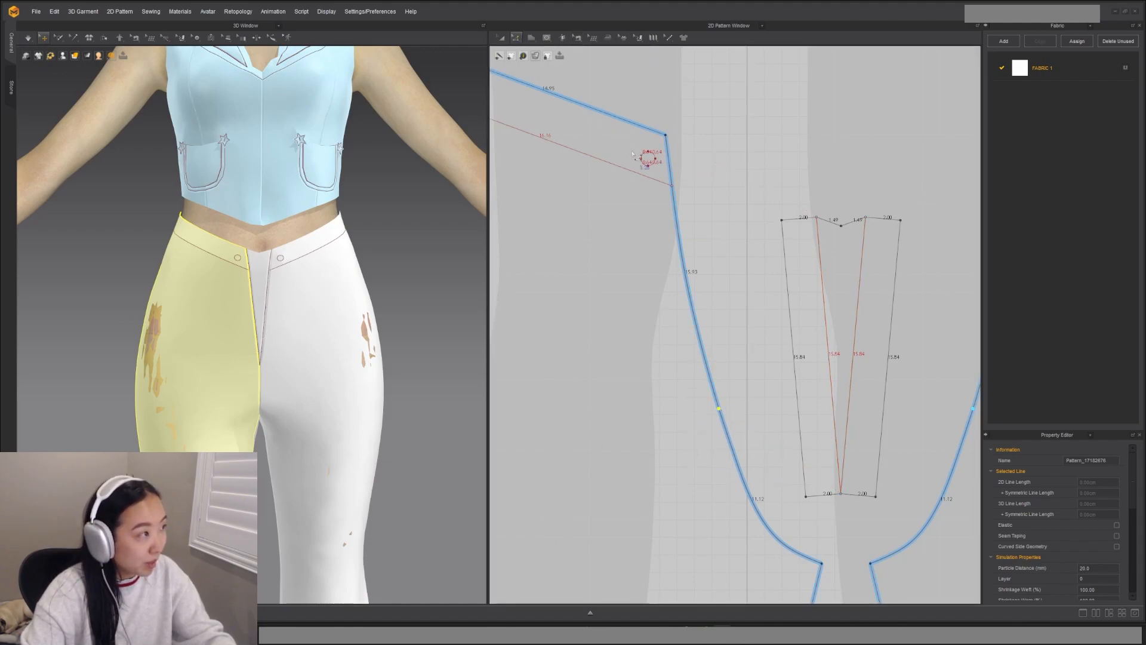
pyautogui.click(647, 158)
pyautogui.moveTo(662, 162); pyautogui.dragTo(654, 207)
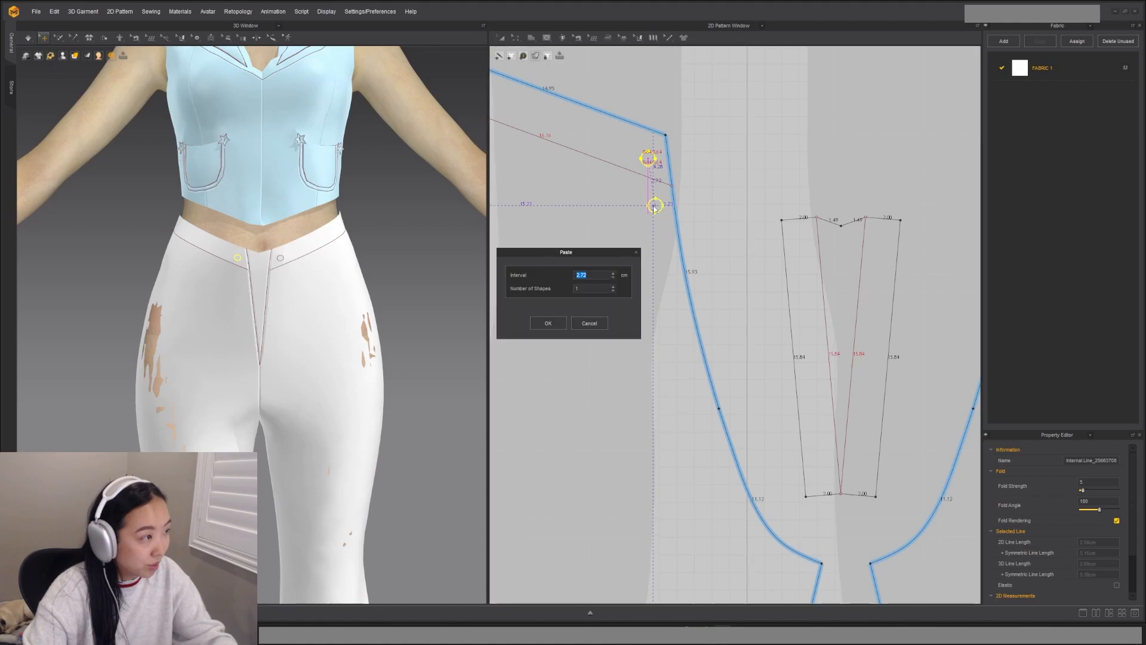
pyautogui.click(613, 287)
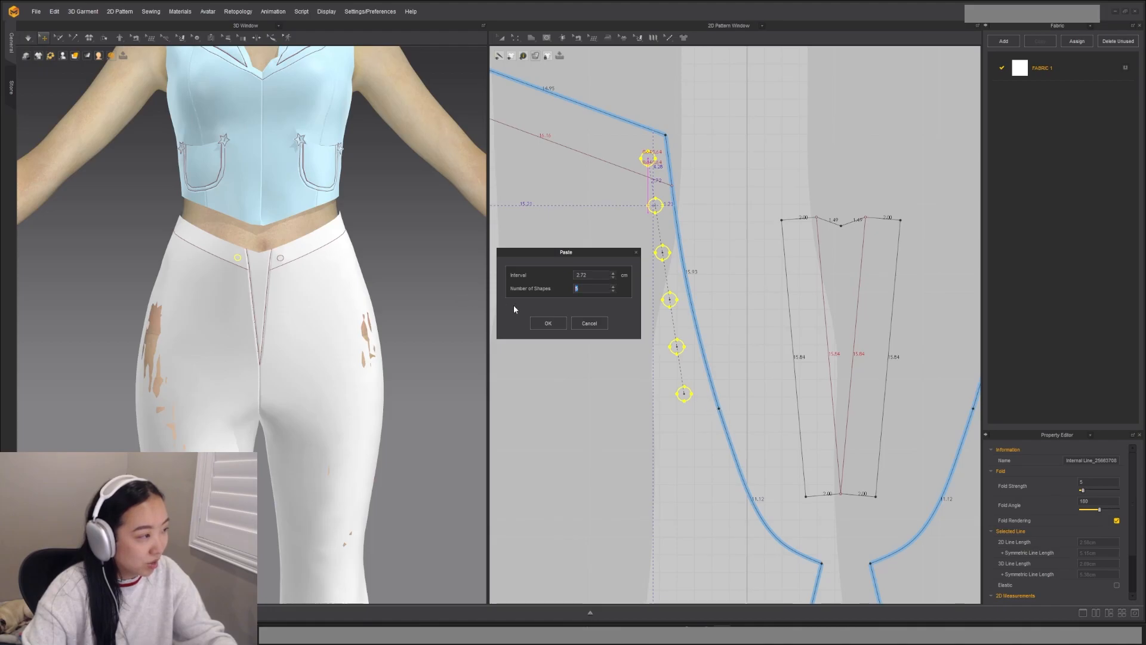
pyautogui.click(540, 323)
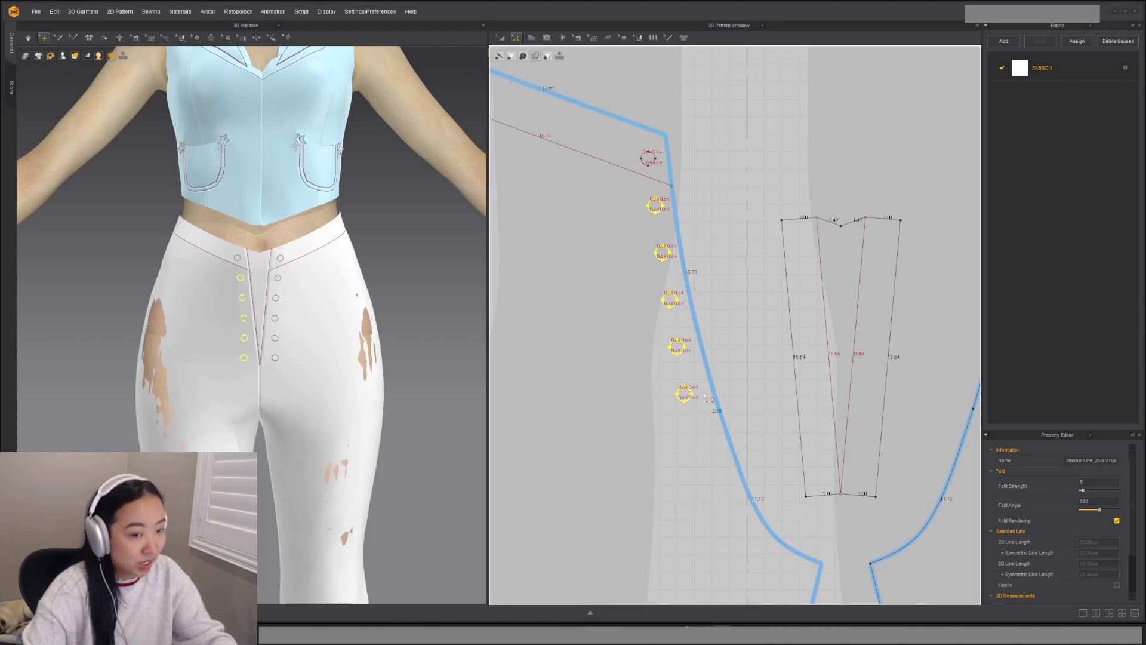
pyautogui.click(748, 376)
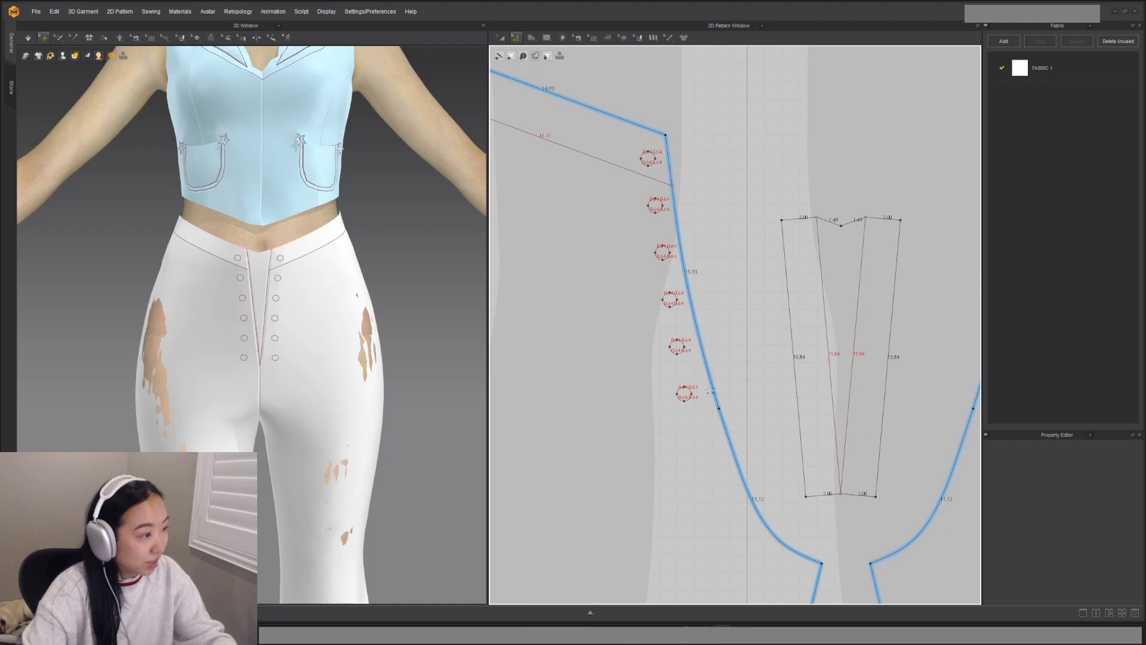
# Step: Nudge the lower eyelet circles slightly toward the front panel's opening edge, leaving the top one in place
pyautogui.click(686, 392)
pyautogui.press('a')
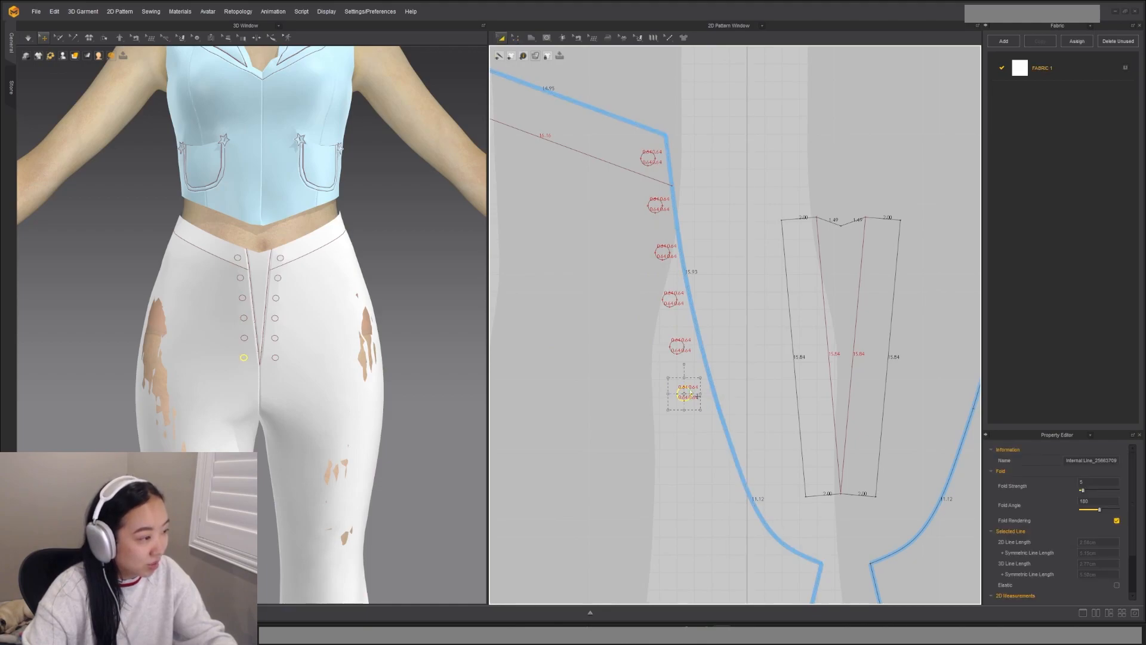
pyautogui.moveTo(688, 392); pyautogui.dragTo(693, 392)
pyautogui.click(679, 345)
pyautogui.moveTo(679, 345); pyautogui.dragTo(681, 345)
pyautogui.moveTo(671, 297); pyautogui.dragTo(673, 297)
pyautogui.moveTo(665, 251); pyautogui.dragTo(666, 249)
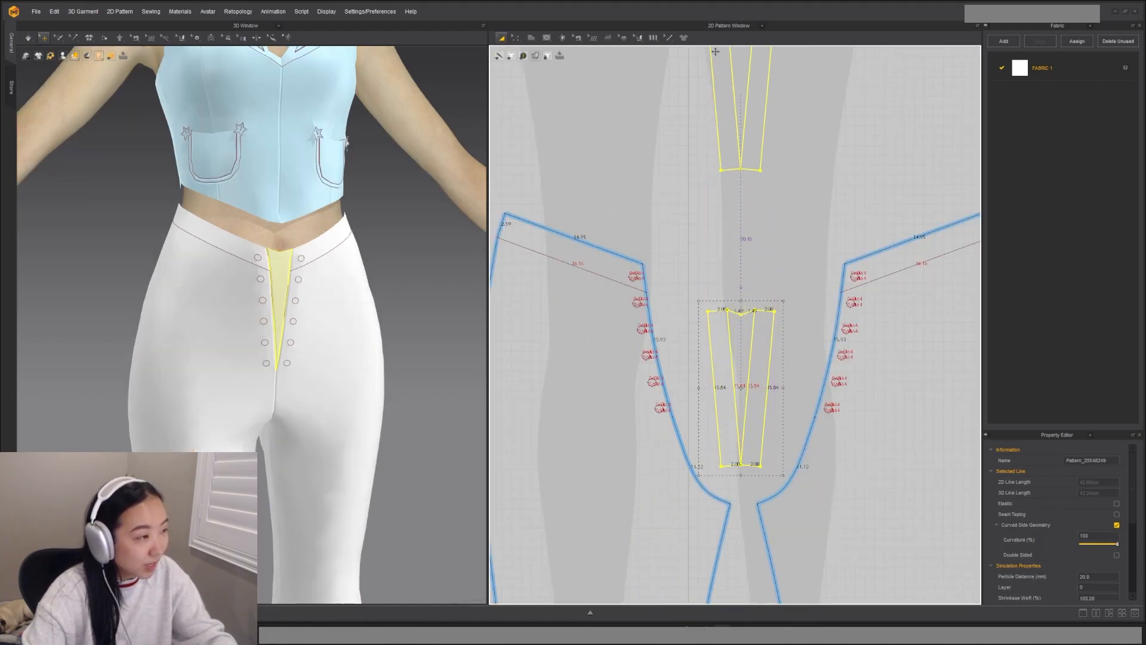
# Step: Draw a thin rectangular pattern for a lace strip between the two front panels, about 9.4 cm by 0.9 cm
pyautogui.click(533, 40)
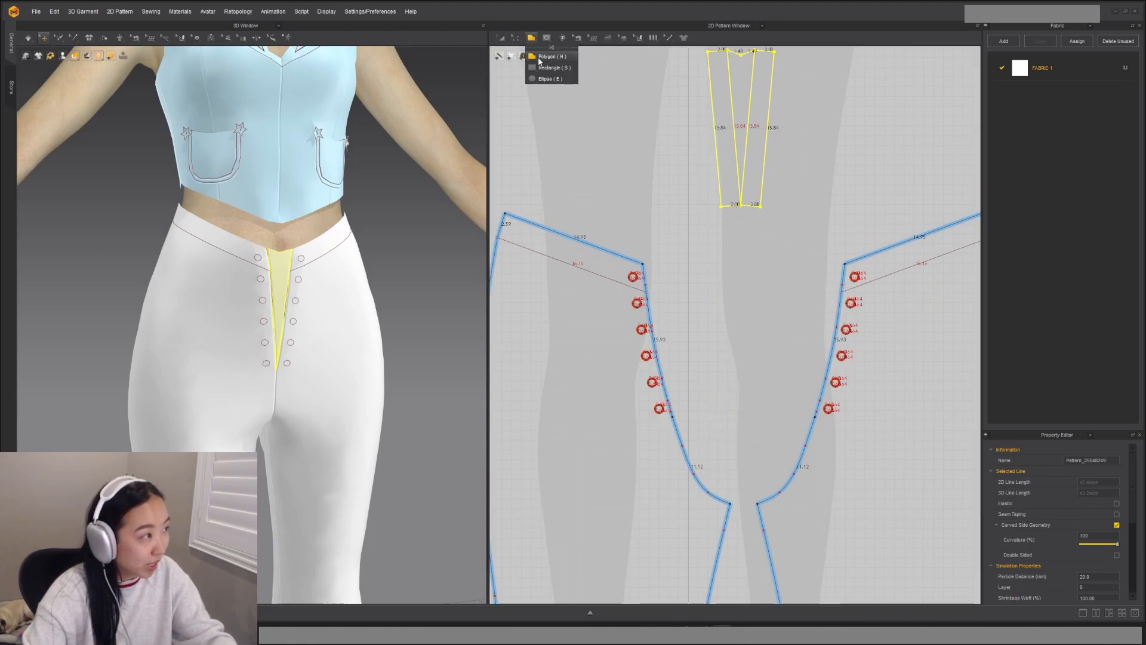
pyautogui.click(547, 70)
pyautogui.moveTo(685, 277); pyautogui.dragTo(777, 284)
pyautogui.press('z')
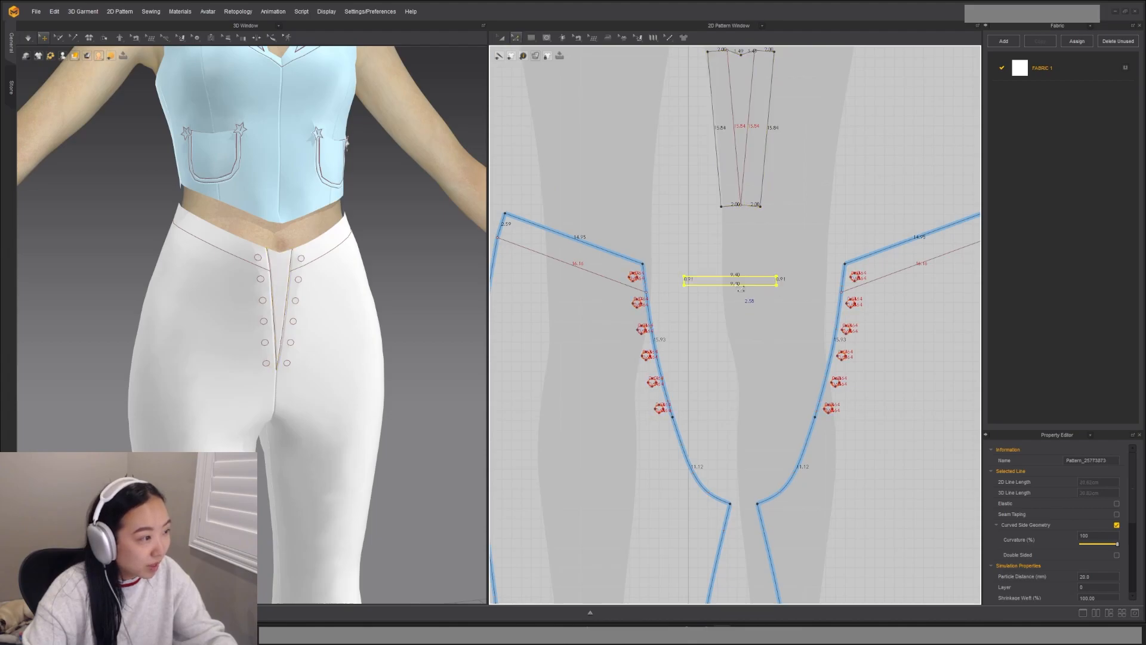
# Step: Set the short end of the lace strip to 1 cm and align its two upper corner points
pyautogui.scroll(2, 690, 285)
pyautogui.rightClick(685, 281)
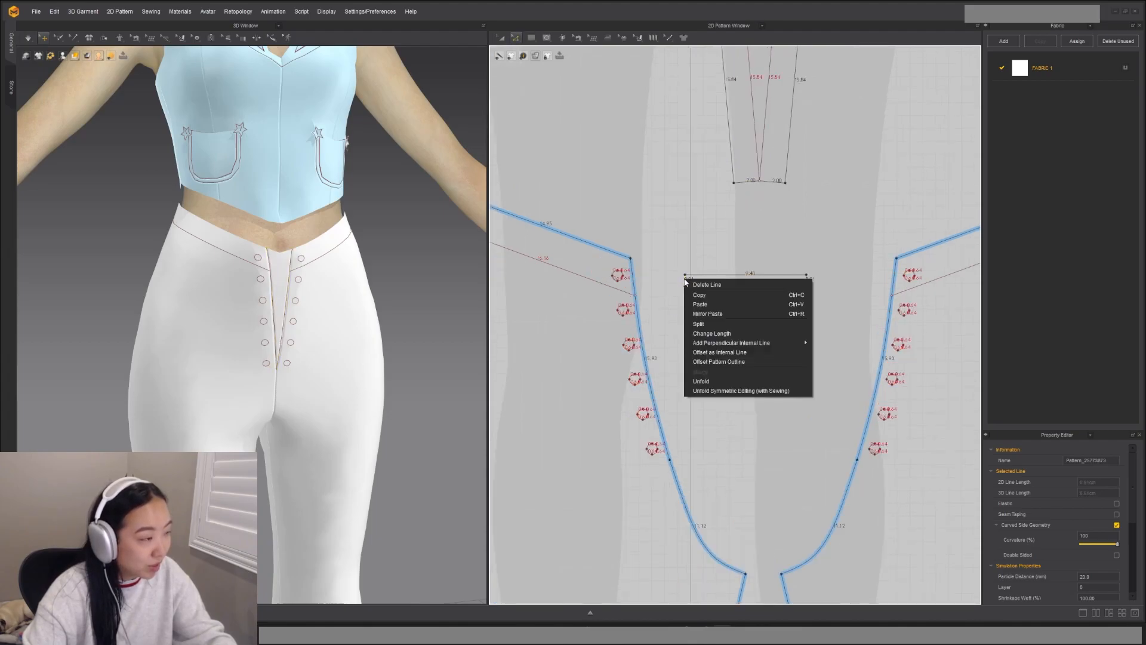
pyautogui.click(707, 334)
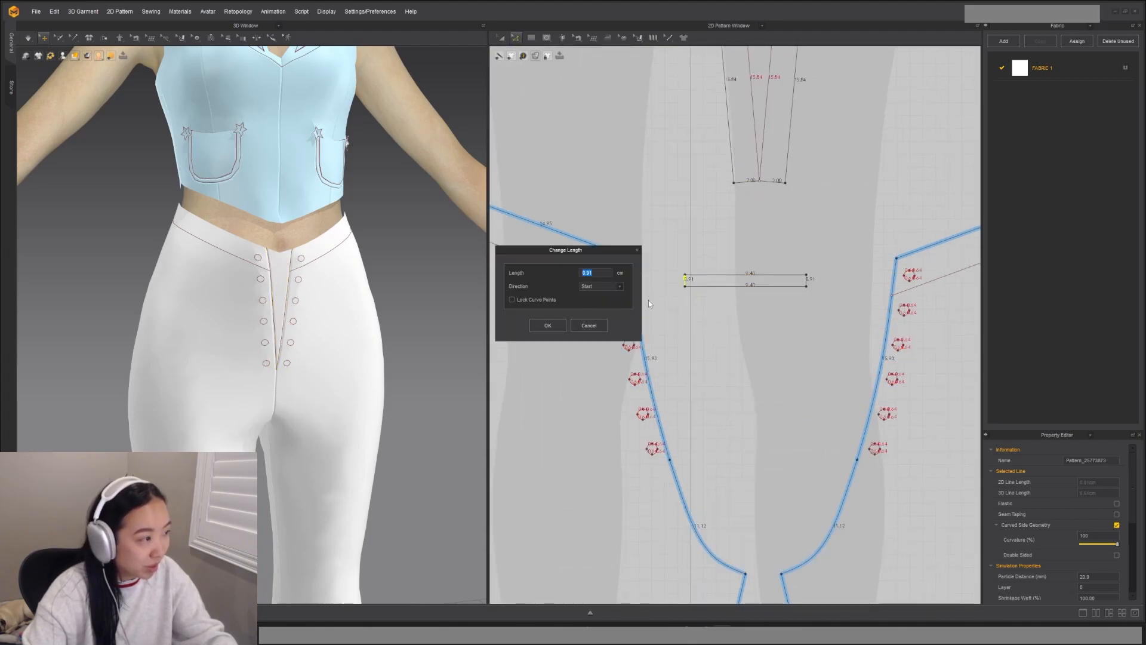
pyautogui.write('1')
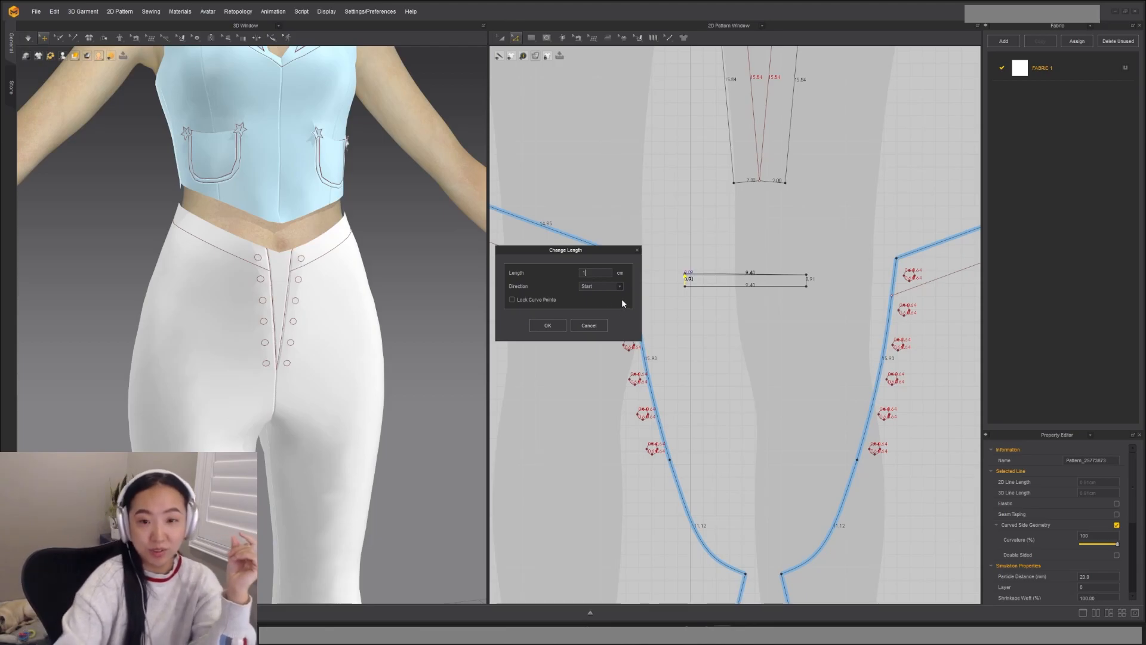
pyautogui.press('Return')
pyautogui.rightClick(685, 275)
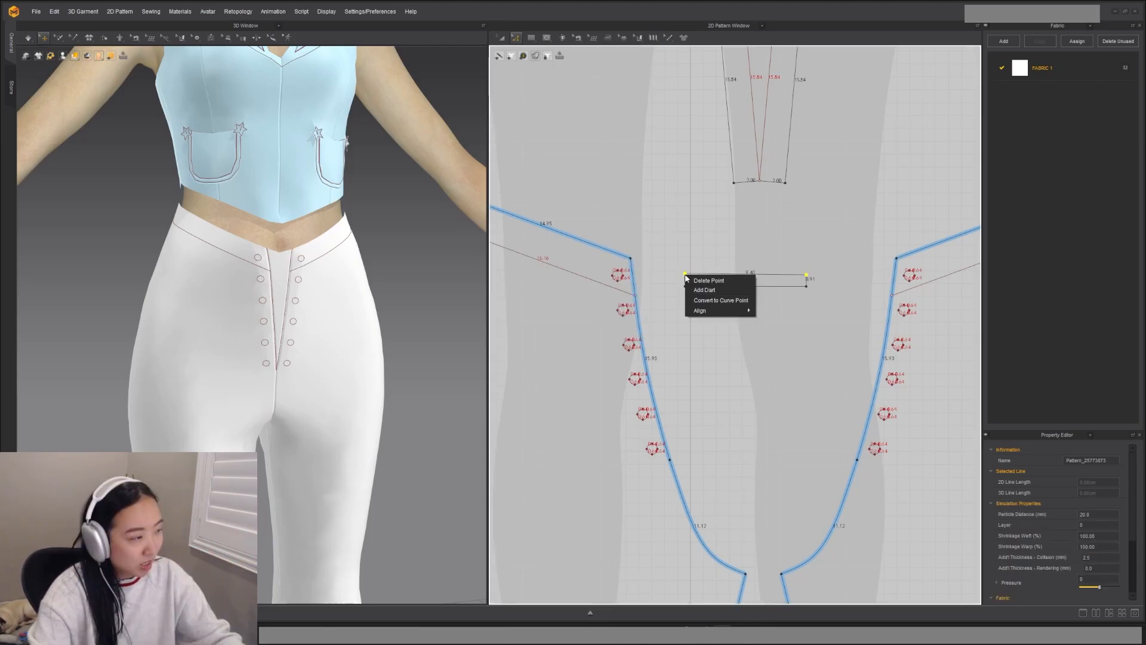
pyautogui.moveTo(756, 315)
pyautogui.click(769, 340)
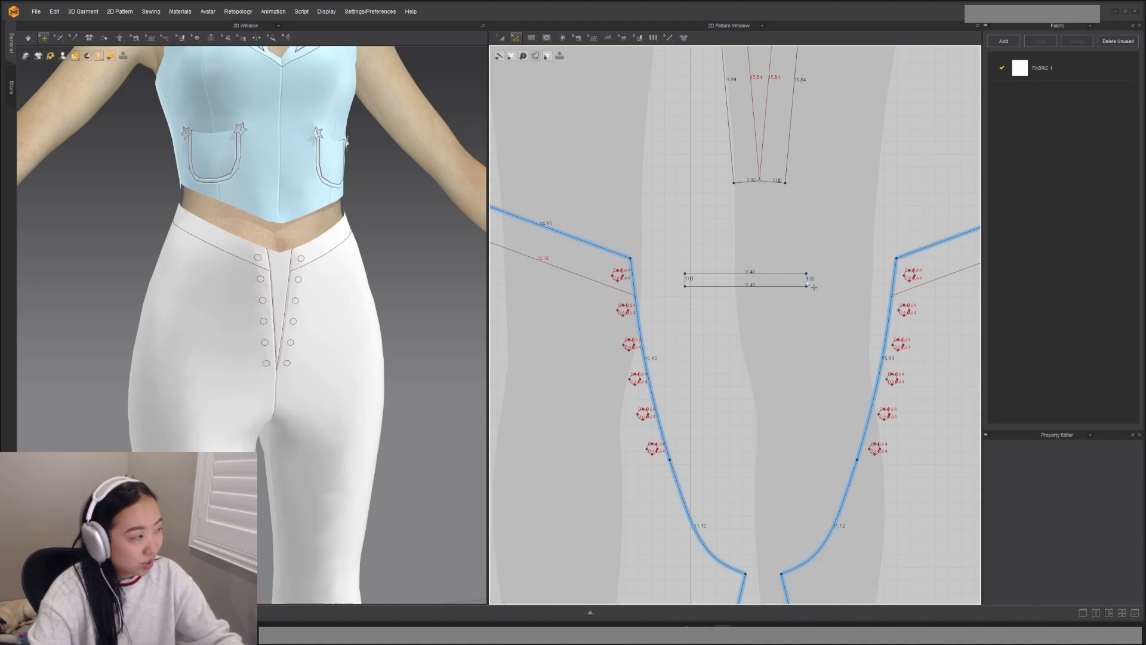
# Step: Place the lace strip over the top eyelet for comparison and reduce its height to about 0.8 cm
pyautogui.press('a')
pyautogui.click(792, 283)
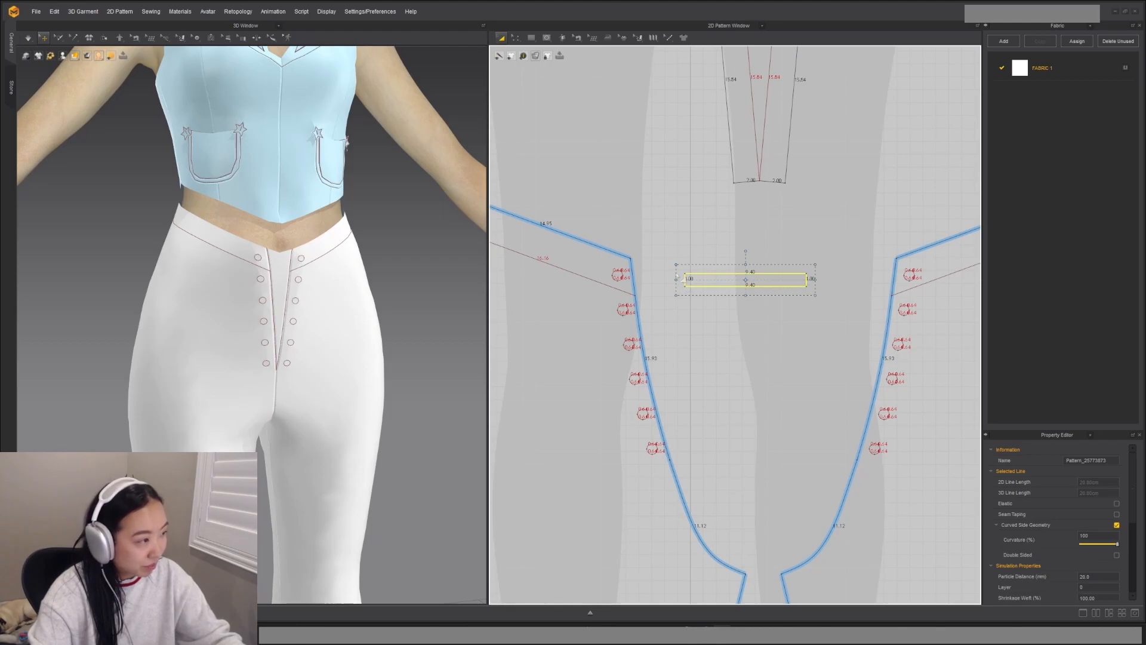
pyautogui.scroll(3, 682, 279)
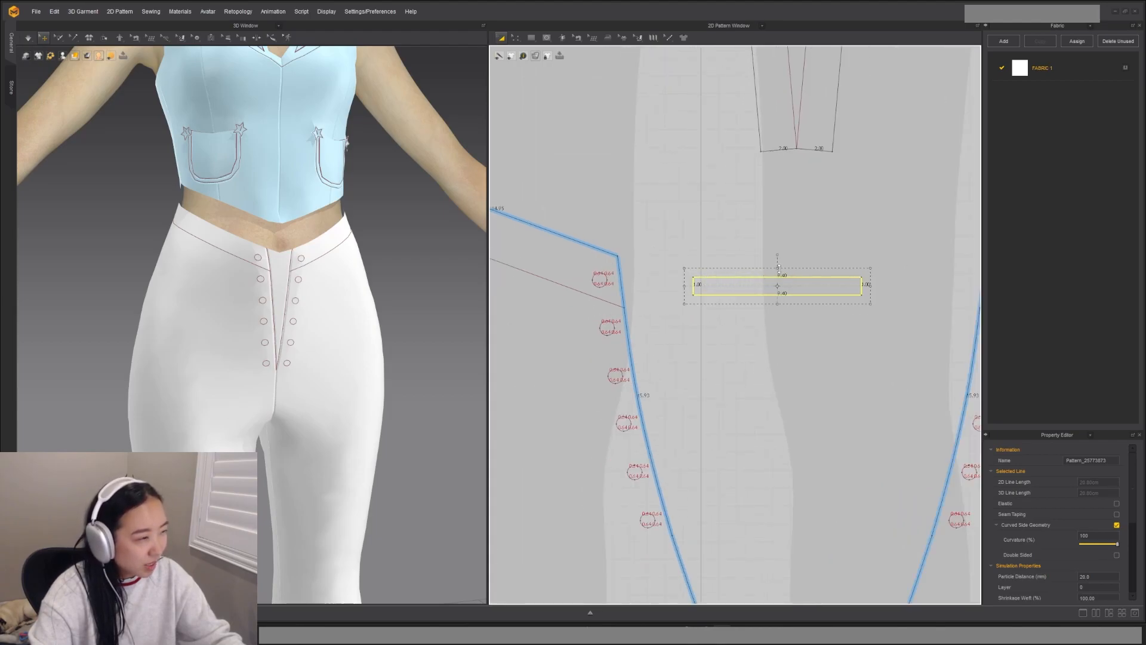
pyautogui.moveTo(757, 281); pyautogui.dragTo(667, 282)
pyautogui.scroll(4, 609, 279)
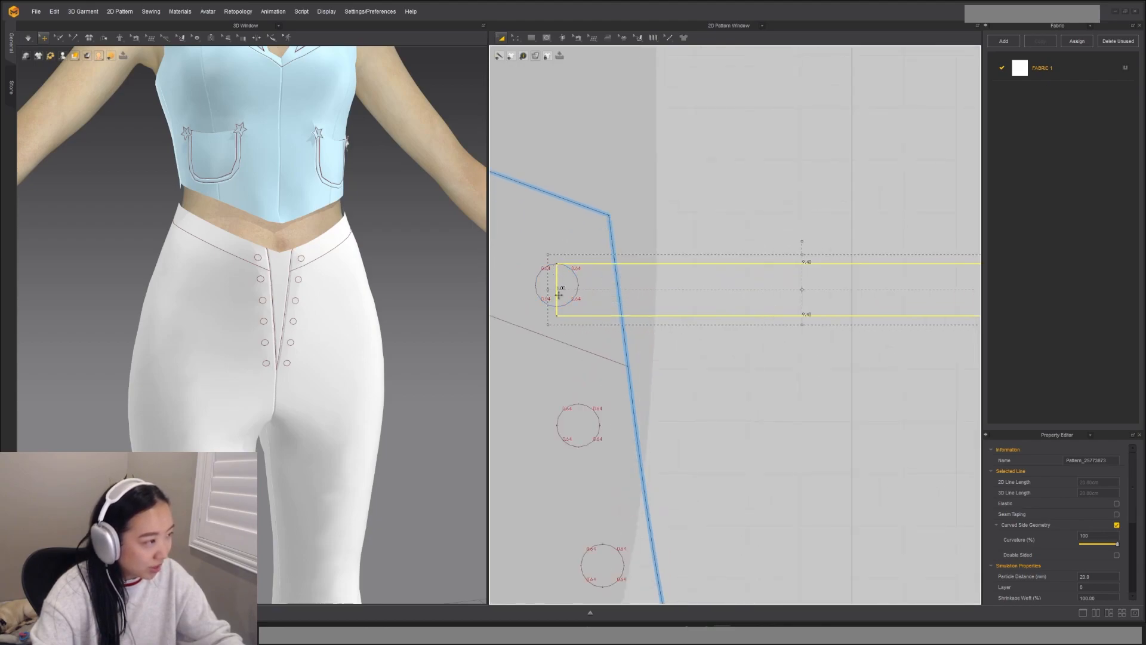
pyautogui.moveTo(804, 322); pyautogui.dragTo(805, 313)
# Step: Move the lace strip off the eyelet into the empty space between the two front panels
pyautogui.scroll(-5, 801, 302)
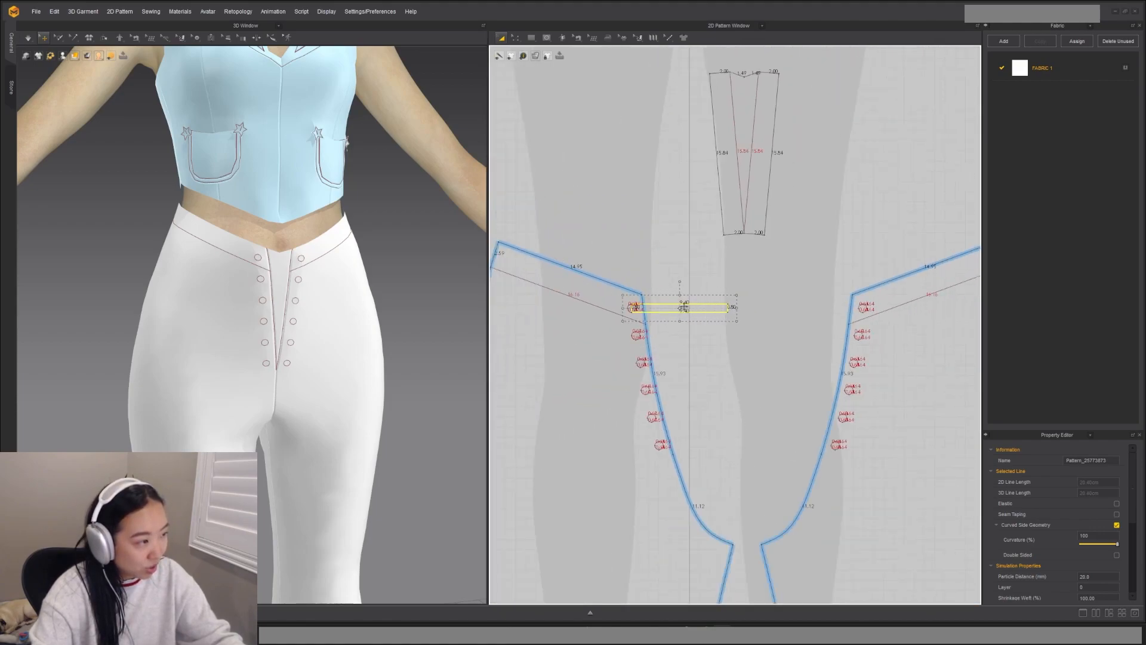
pyautogui.moveTo(684, 306); pyautogui.dragTo(743, 311)
pyautogui.scroll(3, 664, 322)
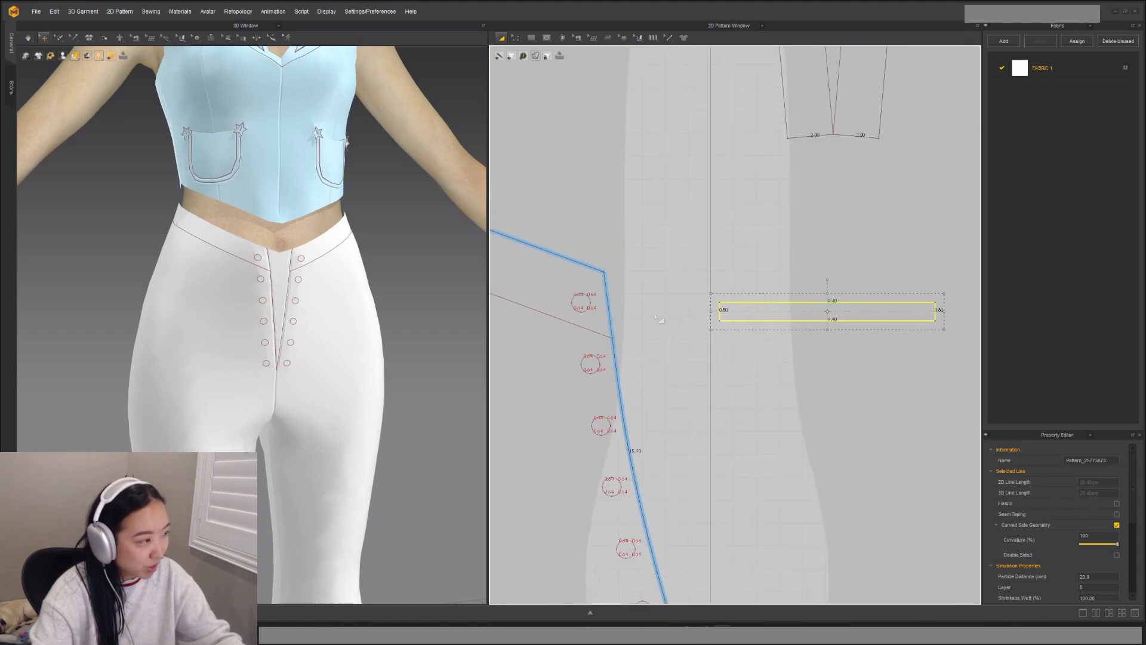
pyautogui.scroll(3, 567, 308)
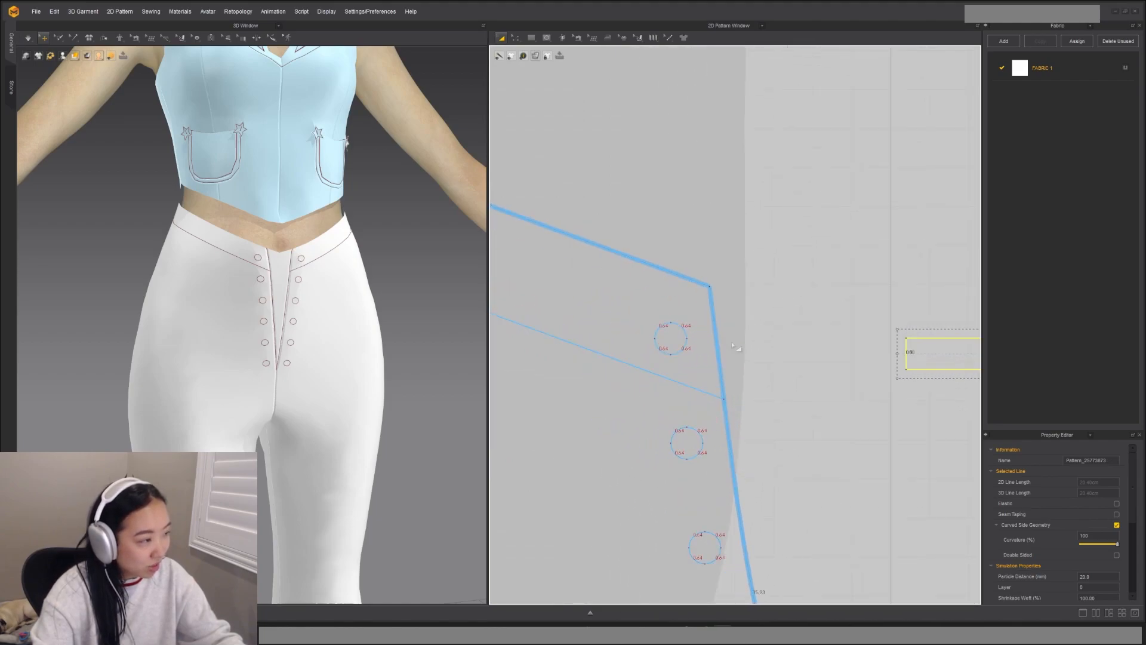
pyautogui.moveTo(811, 339); pyautogui.dragTo(686, 335, button='right')
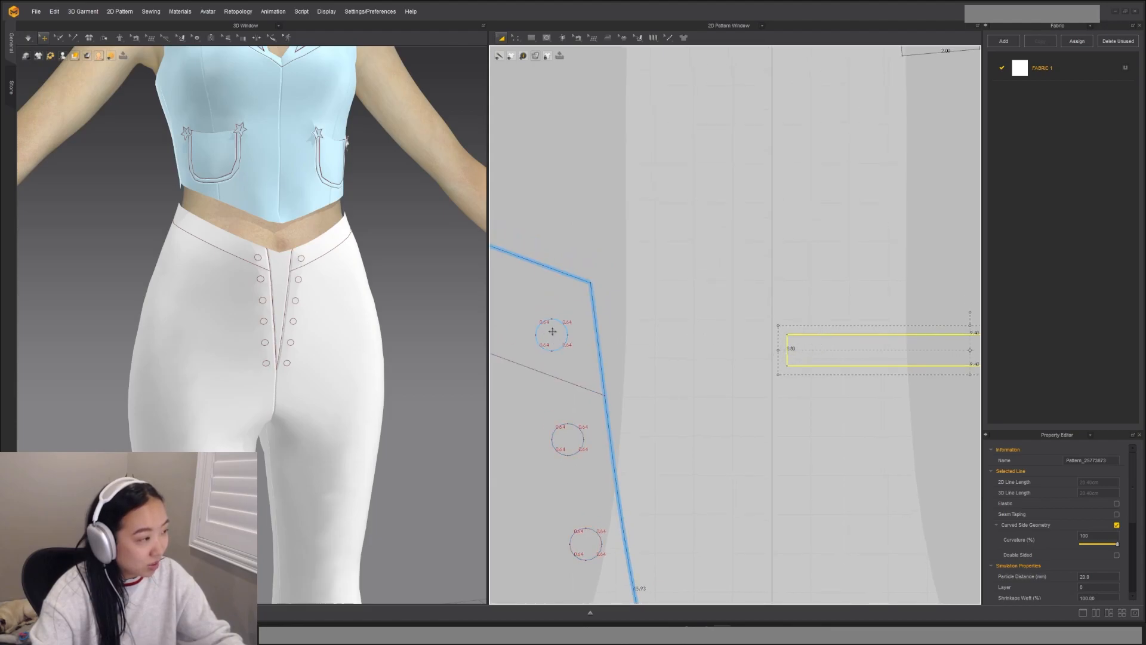
# Step: Select the pants panels and the triangular front insert on the avatar and freeze them
pyautogui.scroll(-5, 310, 356)
pyautogui.moveTo(206, 382); pyautogui.dragTo(398, 378, button='right')
pyautogui.keyDown('shift'); pyautogui.click(334, 374); pyautogui.keyUp('shift')
pyautogui.keyDown('shift'); pyautogui.click(269, 378); pyautogui.keyUp('shift')
pyautogui.moveTo(269, 378); pyautogui.dragTo(406, 408, button='right')
pyautogui.keyDown('shift'); pyautogui.click(403, 403); pyautogui.keyUp('shift')
pyautogui.keyDown('shift'); pyautogui.click(295, 379); pyautogui.keyUp('shift')
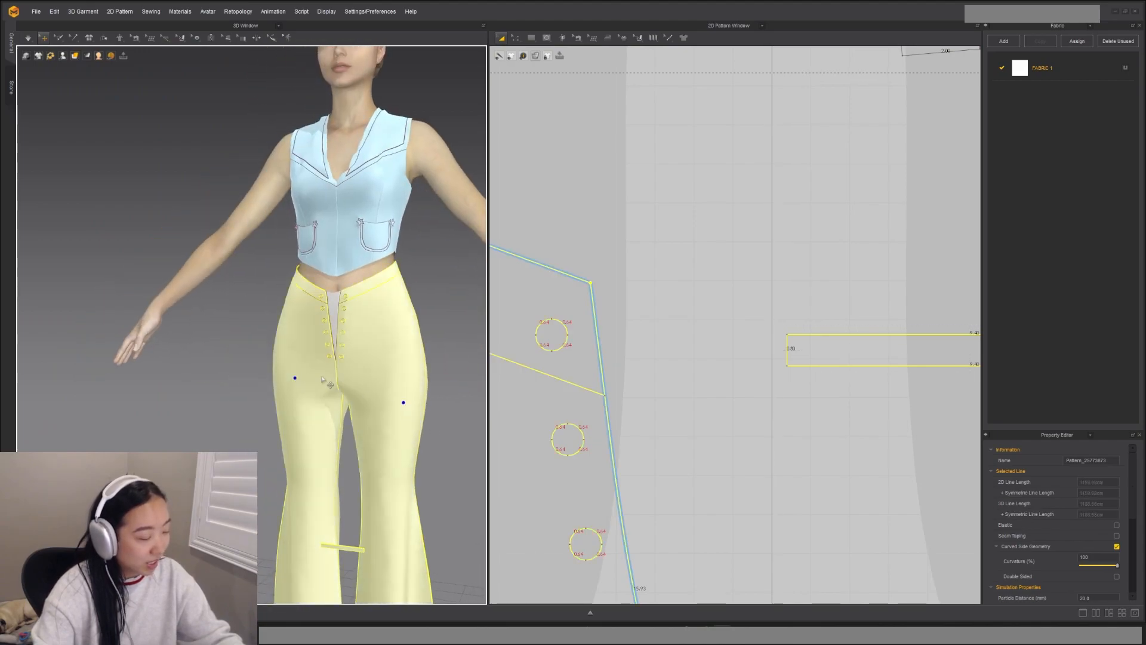
pyautogui.keyDown('shift'); pyautogui.click(332, 302); pyautogui.keyUp('shift')
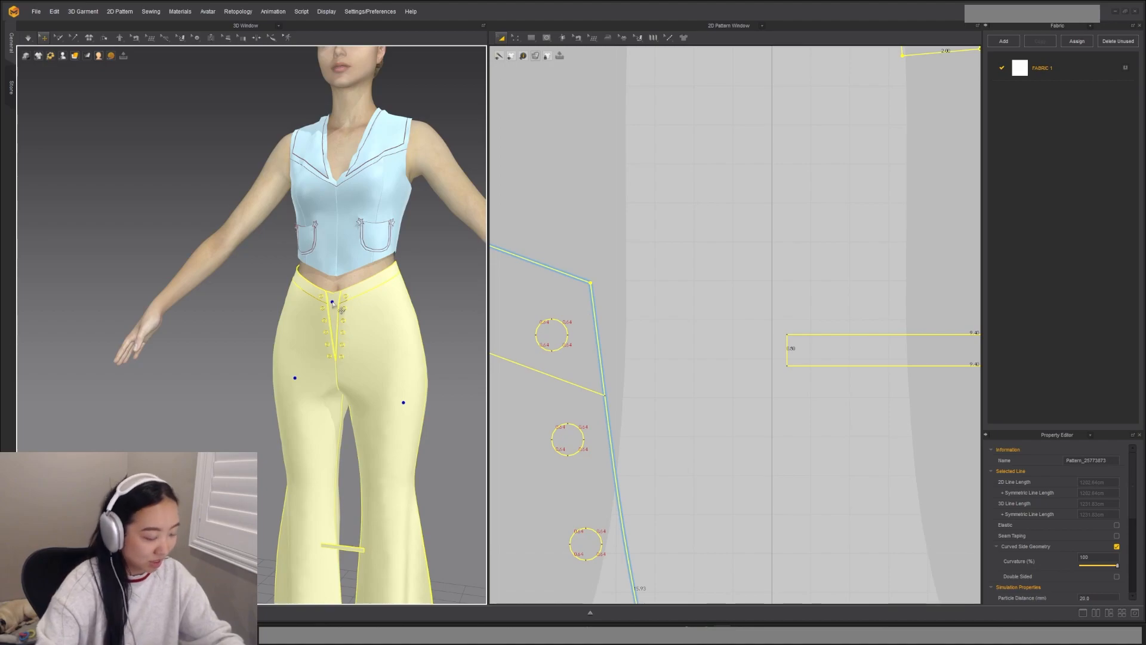
pyautogui.click(280, 540)
# Step: Raise the lace strip from between the legs to the waistband level in front of the lace-up opening
pyautogui.click(341, 547)
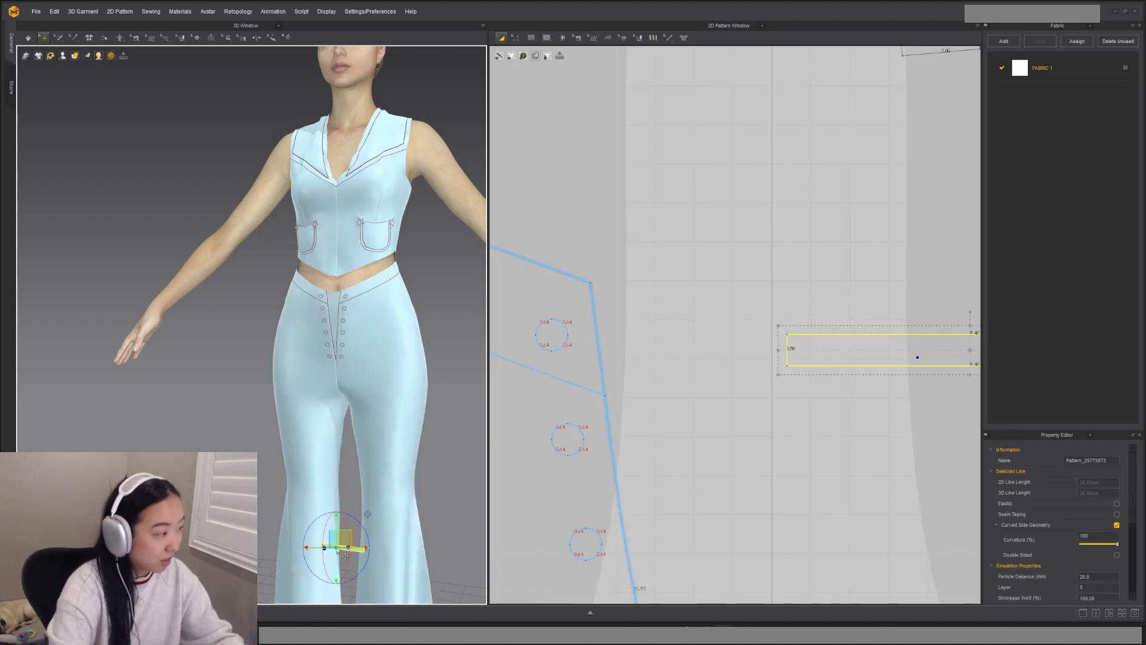
pyautogui.moveTo(350, 540); pyautogui.dragTo(332, 276)
pyautogui.scroll(2, 333, 281)
pyautogui.moveTo(361, 330); pyautogui.dragTo(377, 335, button='right')
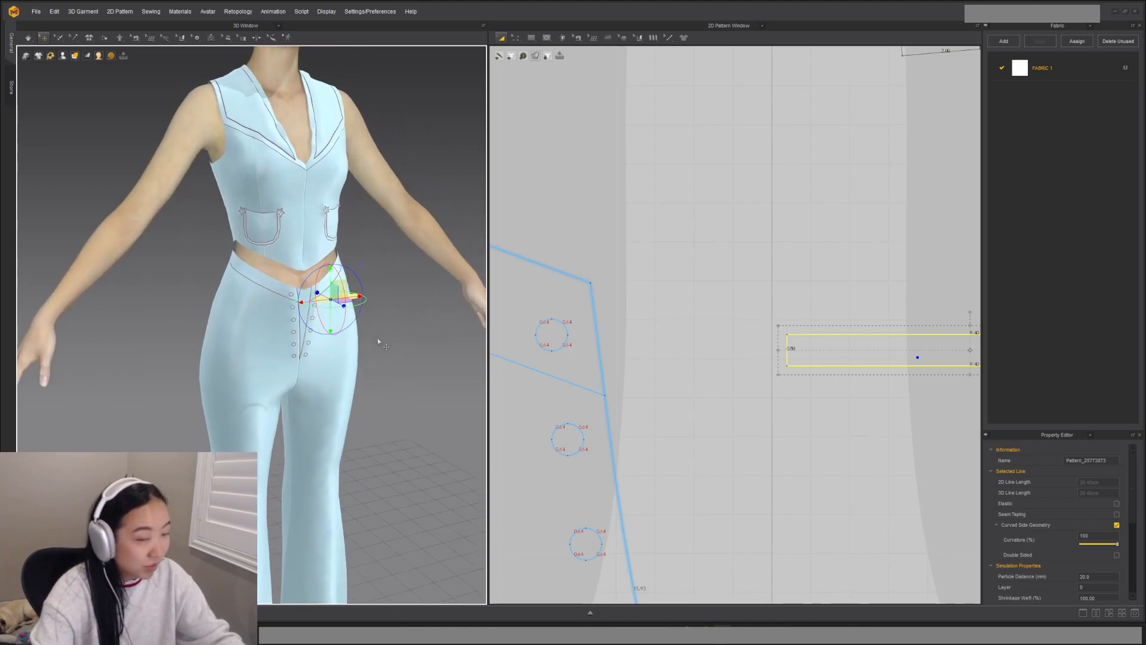
pyautogui.scroll(-3, 691, 460)
# Step: Sew the strip's left short end to the outer half of the left panel's top eyelet and simulate it
pyautogui.press('m')
pyautogui.click(762, 370)
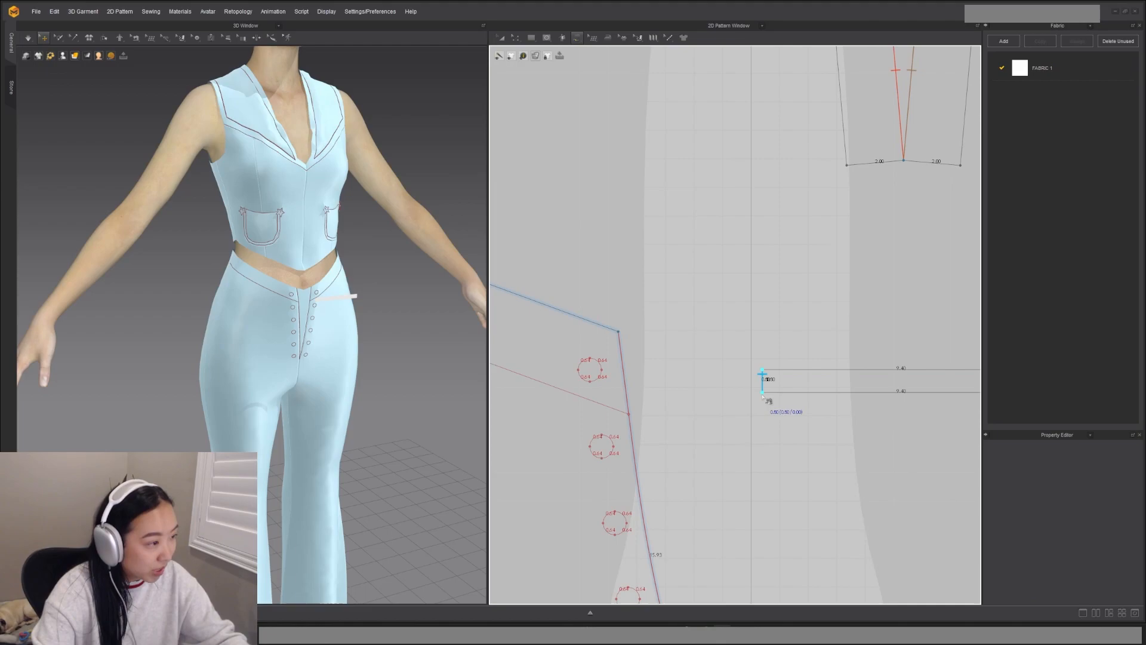
pyautogui.click(588, 361)
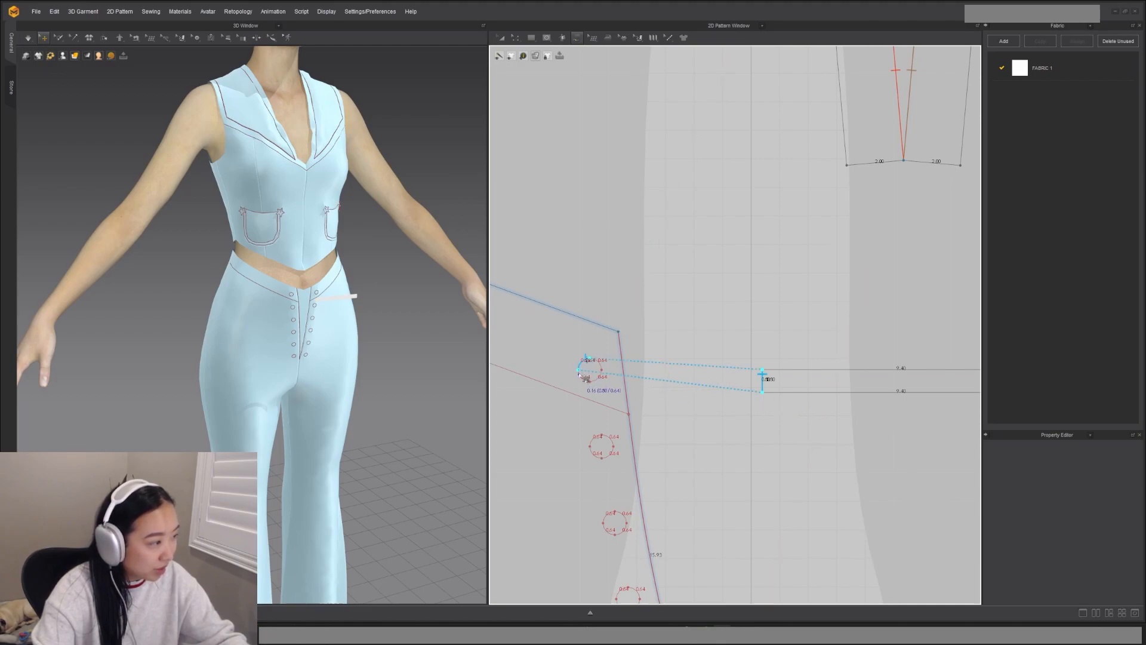
pyautogui.click(581, 376)
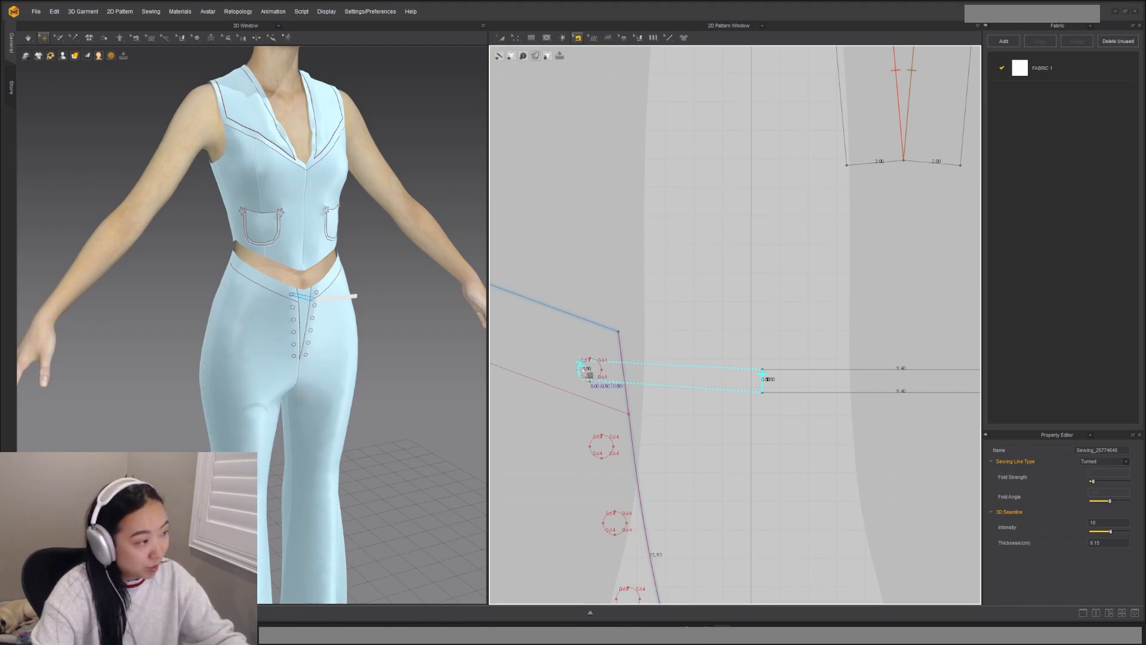
pyautogui.moveTo(846, 412); pyautogui.dragTo(789, 404, button='right')
pyautogui.scroll(3, 390, 283)
pyautogui.moveTo(389, 283); pyautogui.dragTo(386, 283)
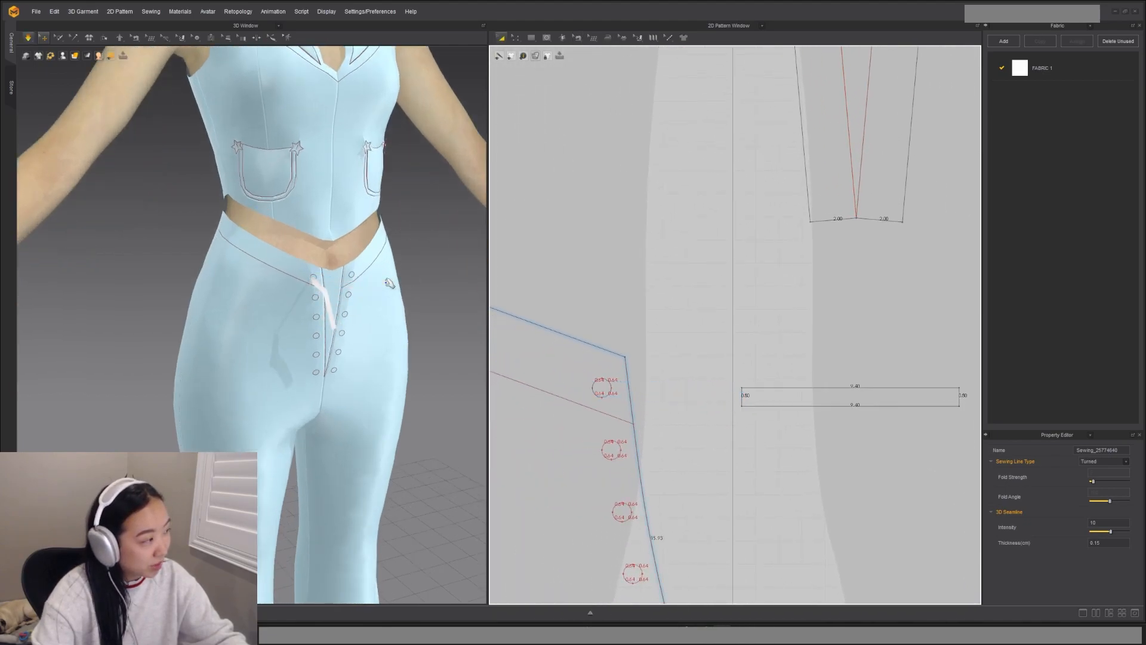
pyautogui.scroll(5, 370, 286)
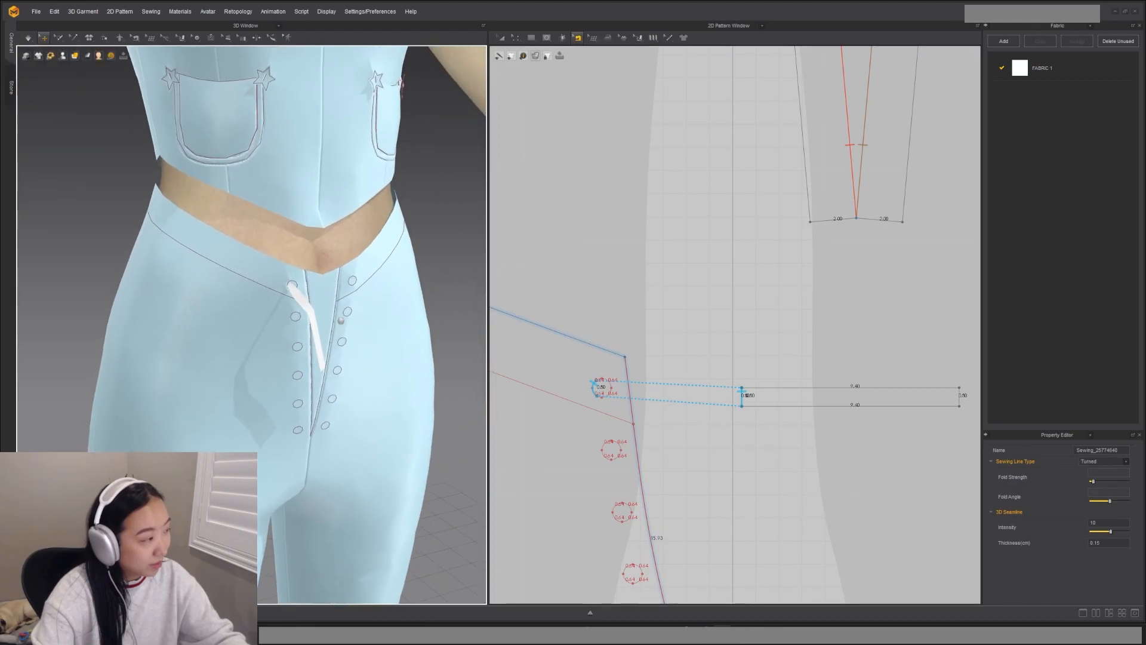
pyautogui.moveTo(344, 335); pyautogui.dragTo(353, 336, button='right')
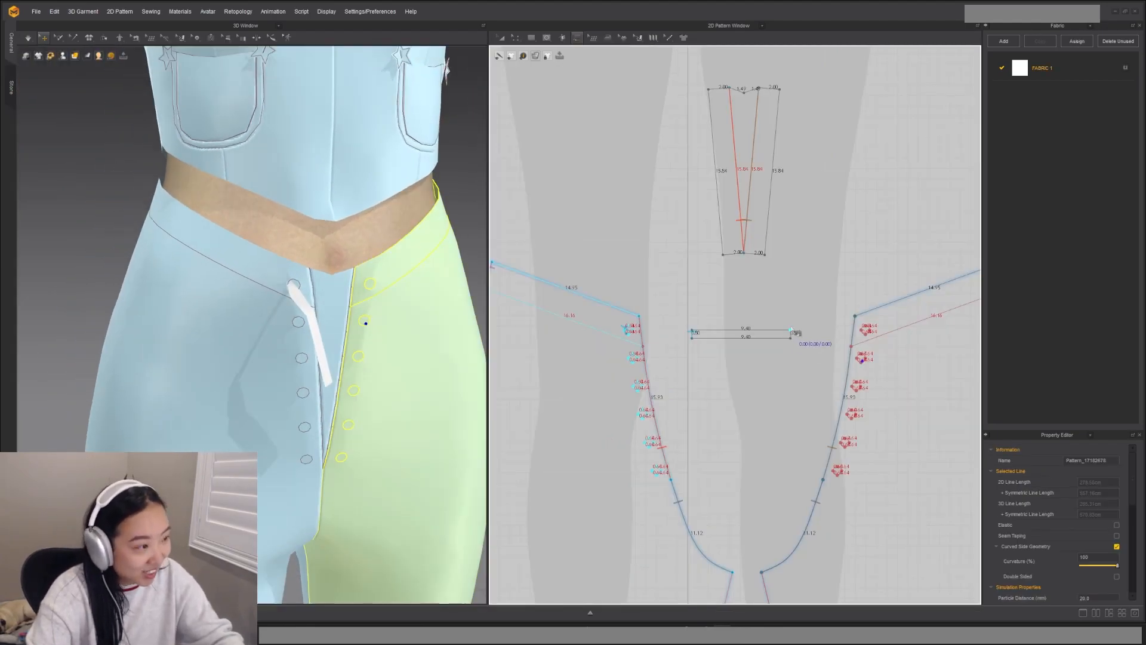
# Step: Sew the strip's free short end to the second eyelet on the opposite front panel and simulate it
pyautogui.click(798, 344)
pyautogui.scroll(3, 861, 361)
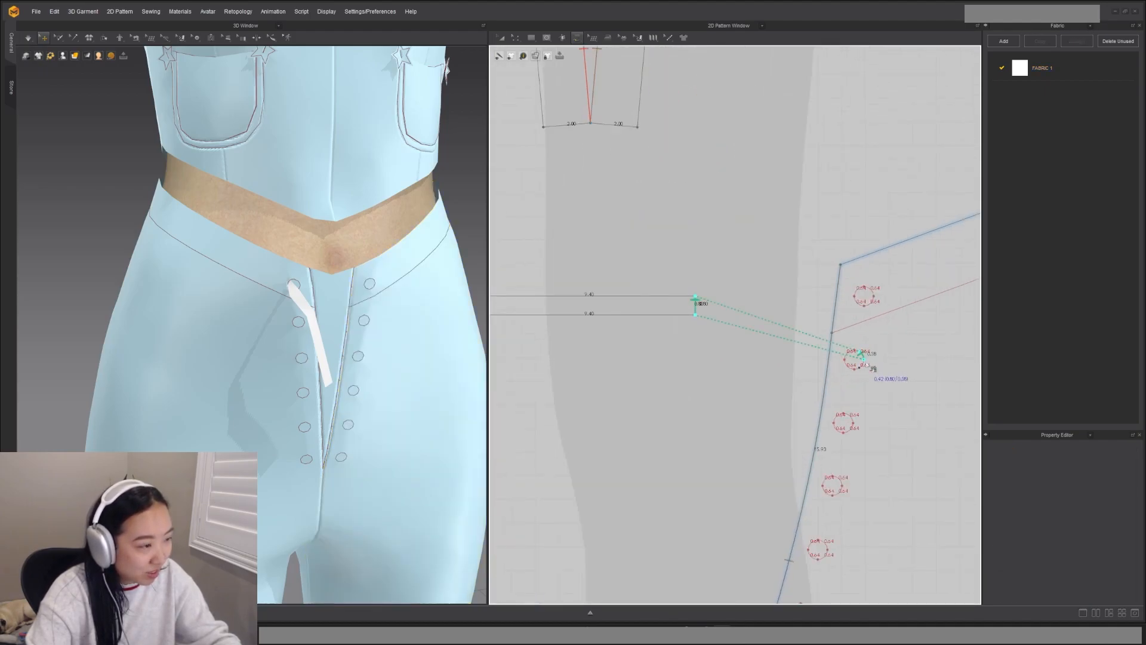
pyautogui.click(864, 358)
pyautogui.scroll(-3, 878, 364)
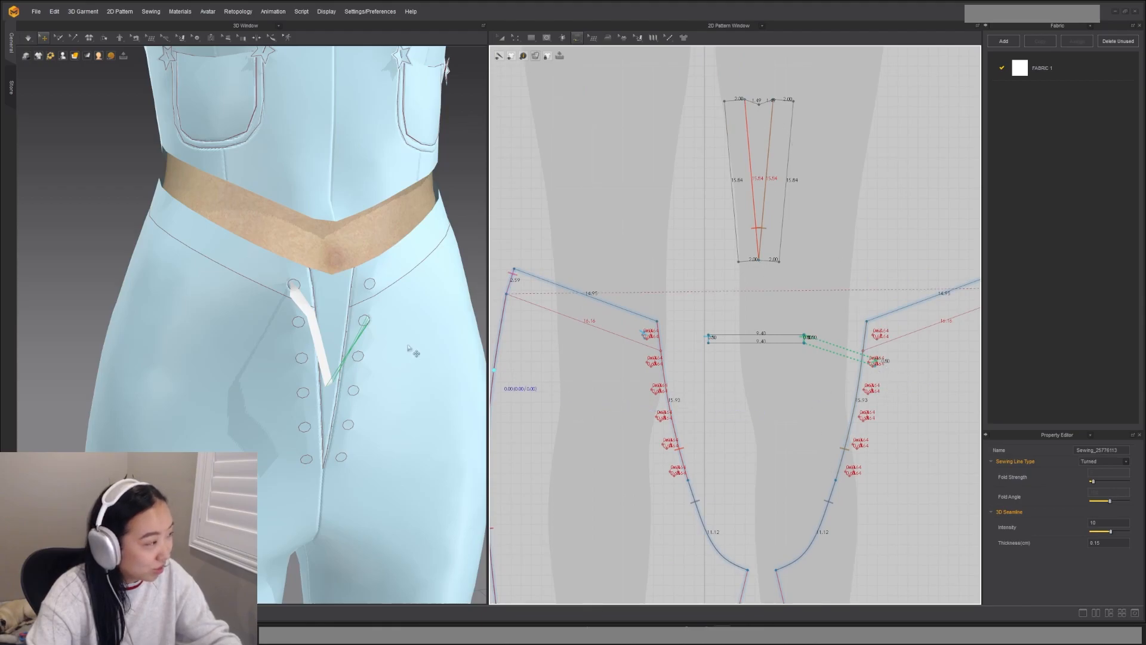
pyautogui.press('space')
pyautogui.moveTo(405, 340); pyautogui.dragTo(334, 347, button='right')
# Step: Shorten the lace strip to about 5.1 cm so it spans the two eyelets tautly
pyautogui.press('a')
pyautogui.click(805, 342)
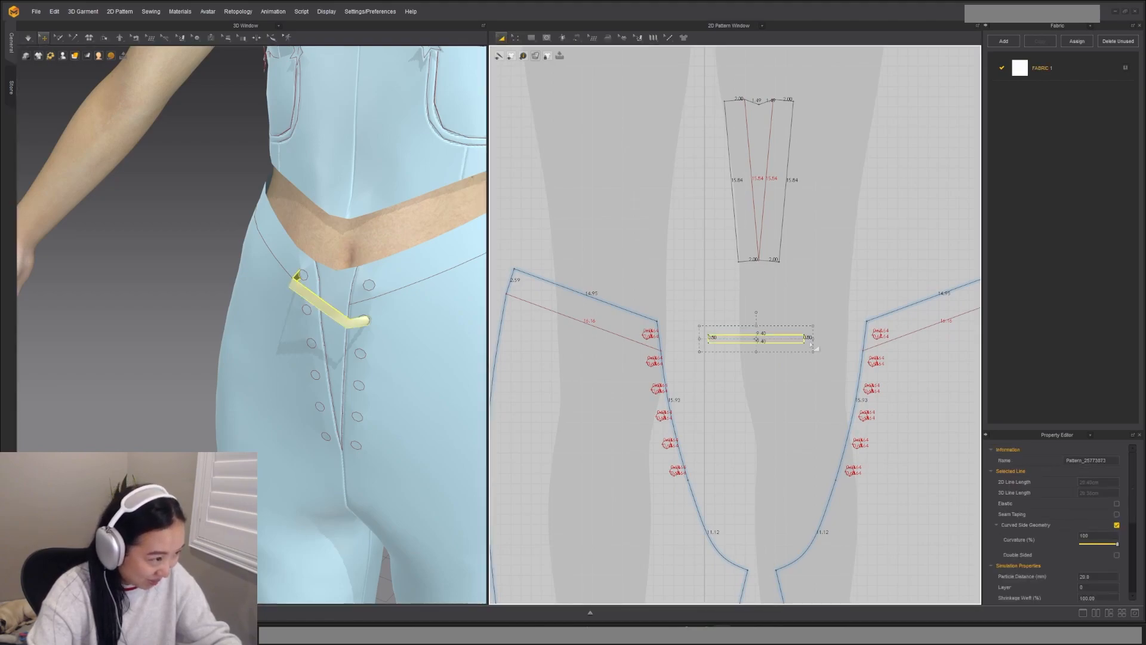
pyautogui.moveTo(793, 341); pyautogui.dragTo(770, 341)
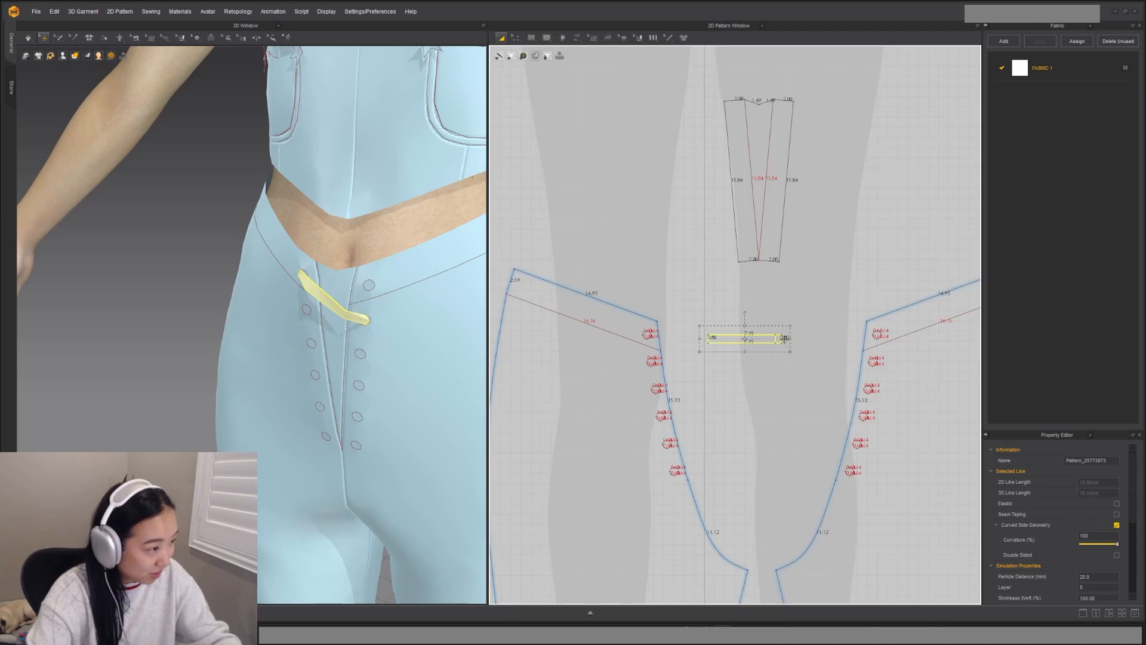
pyautogui.moveTo(776, 339); pyautogui.dragTo(761, 339)
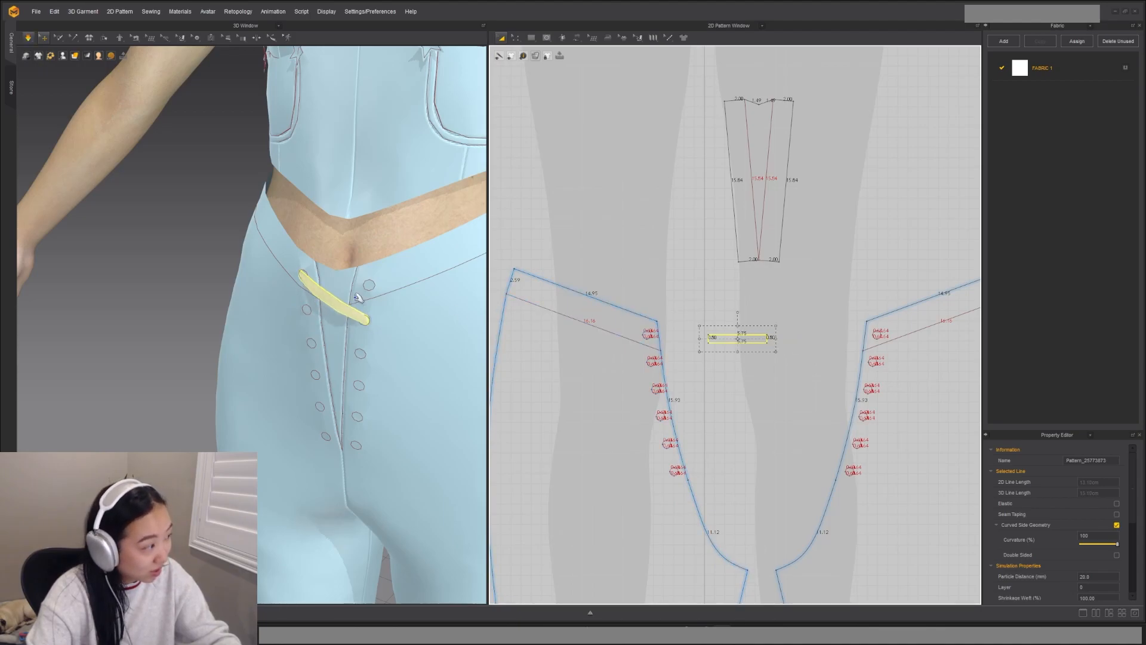
pyautogui.moveTo(765, 340); pyautogui.dragTo(756, 339)
pyautogui.scroll(-3, 359, 320)
pyautogui.moveTo(358, 320)
pyautogui.mouseDown(button='right')
pyautogui.moveTo(259, 346)
pyautogui.moveTo(370, 331)
pyautogui.mouseUp(button='right')
pyautogui.moveTo(765, 338); pyautogui.dragTo(770, 338)
pyautogui.moveTo(410, 340)
pyautogui.mouseDown(button='right')
pyautogui.moveTo(358, 343)
pyautogui.moveTo(418, 340)
pyautogui.mouseUp(button='right')
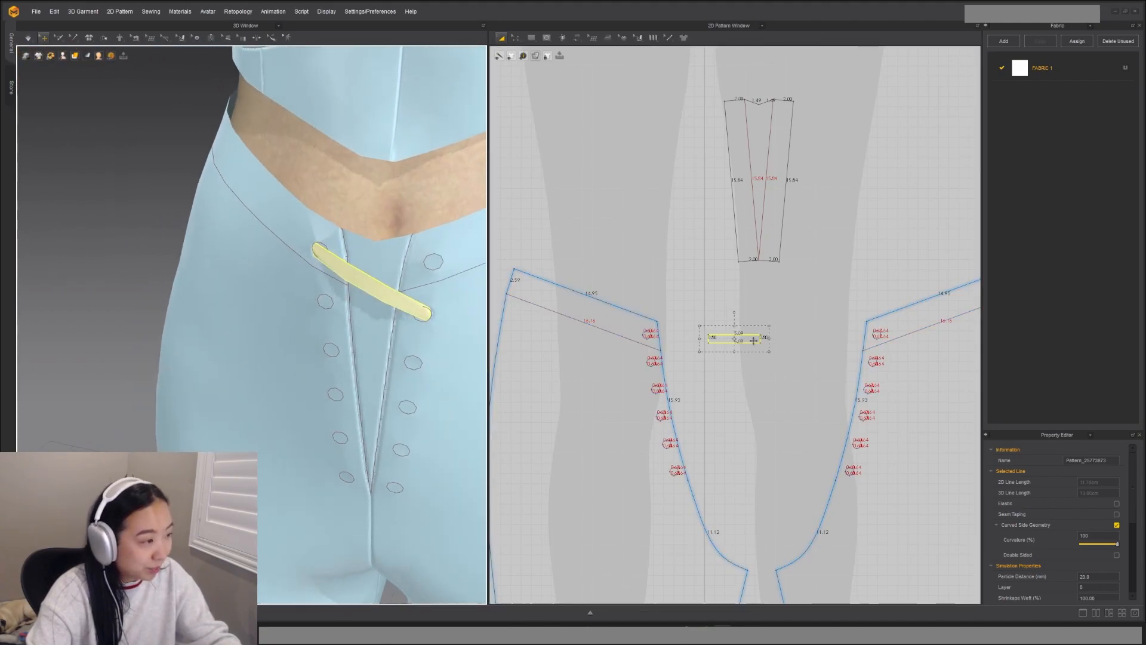
# Step: Paste a copy of the lace strip directly below the original in the pattern layout
pyautogui.click(735, 373)
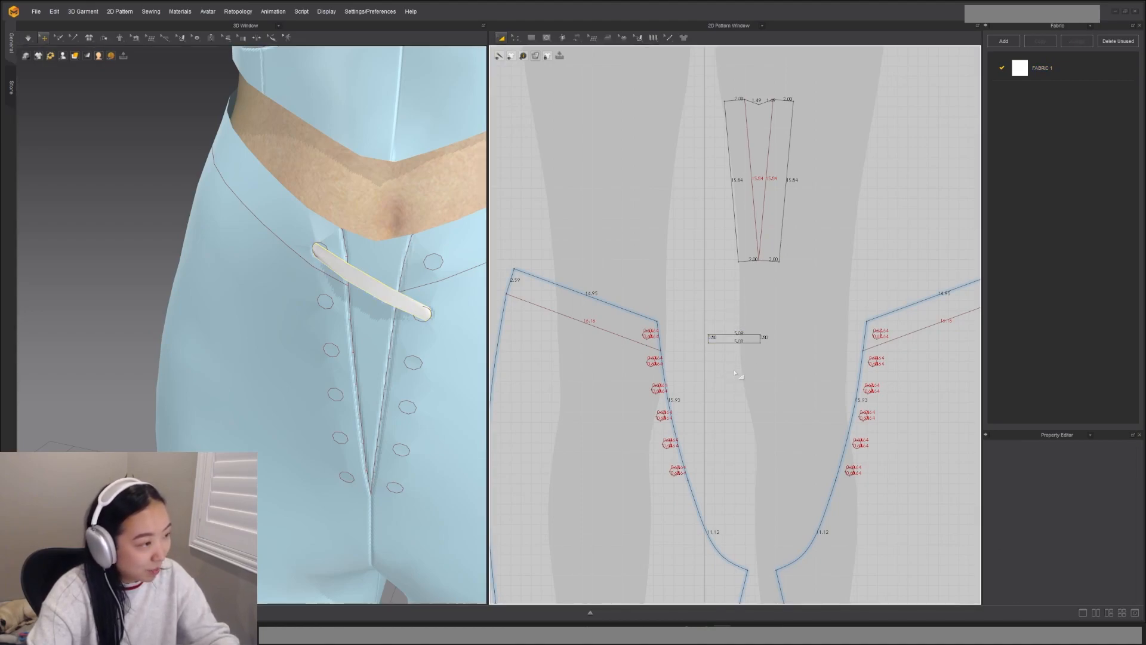
pyautogui.hotkey('ctrl', 'v')
pyautogui.click(709, 357)
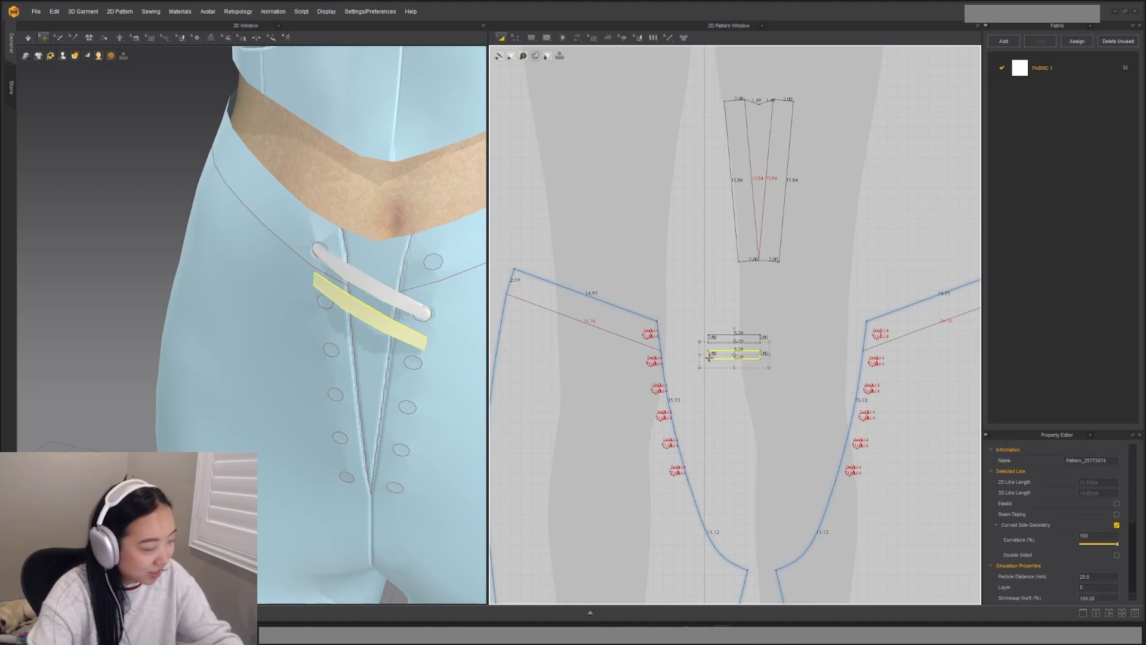
# Step: Sew the second lace strip's short ends to the left panel's second eyelet and the right panel's third eyelet, and simulate it
pyautogui.press('n')
pyautogui.scroll(3, 710, 351)
pyautogui.click(705, 356)
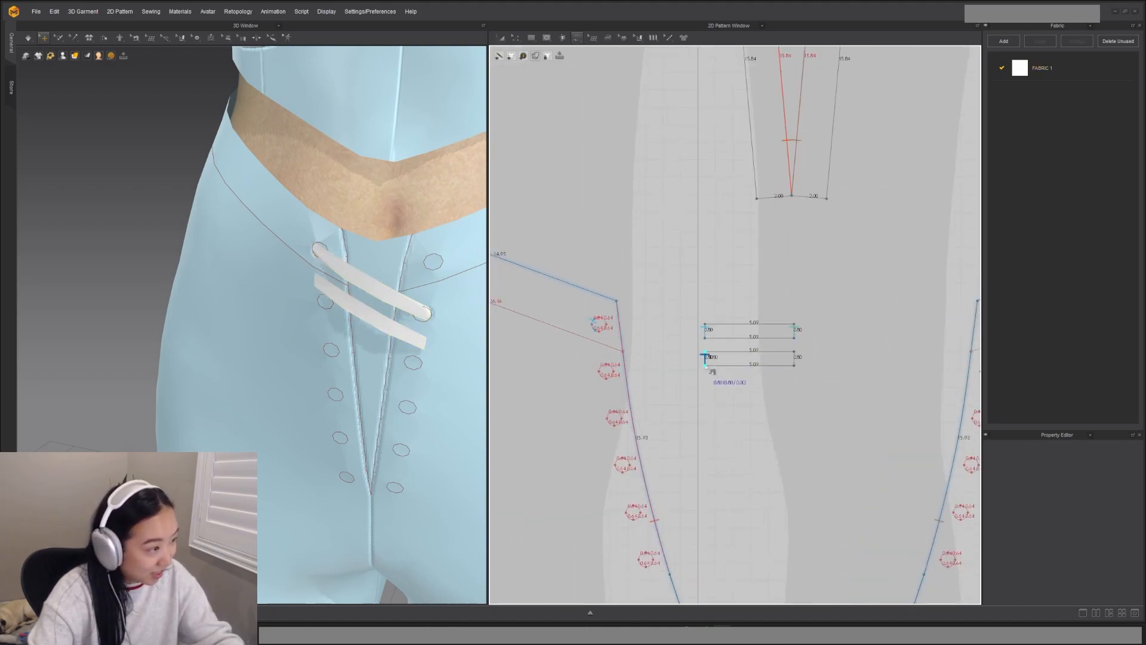
pyautogui.scroll(1, 607, 371)
pyautogui.click(604, 371)
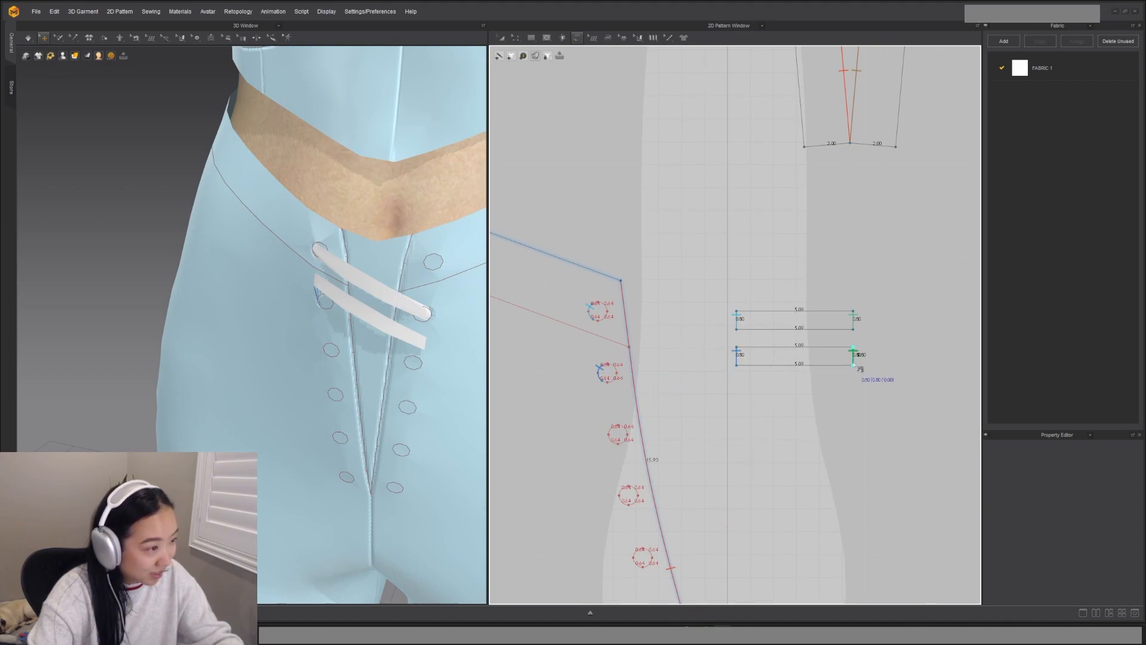
pyautogui.scroll(-1, 877, 382)
pyautogui.moveTo(883, 391); pyautogui.dragTo(727, 382, button='middle')
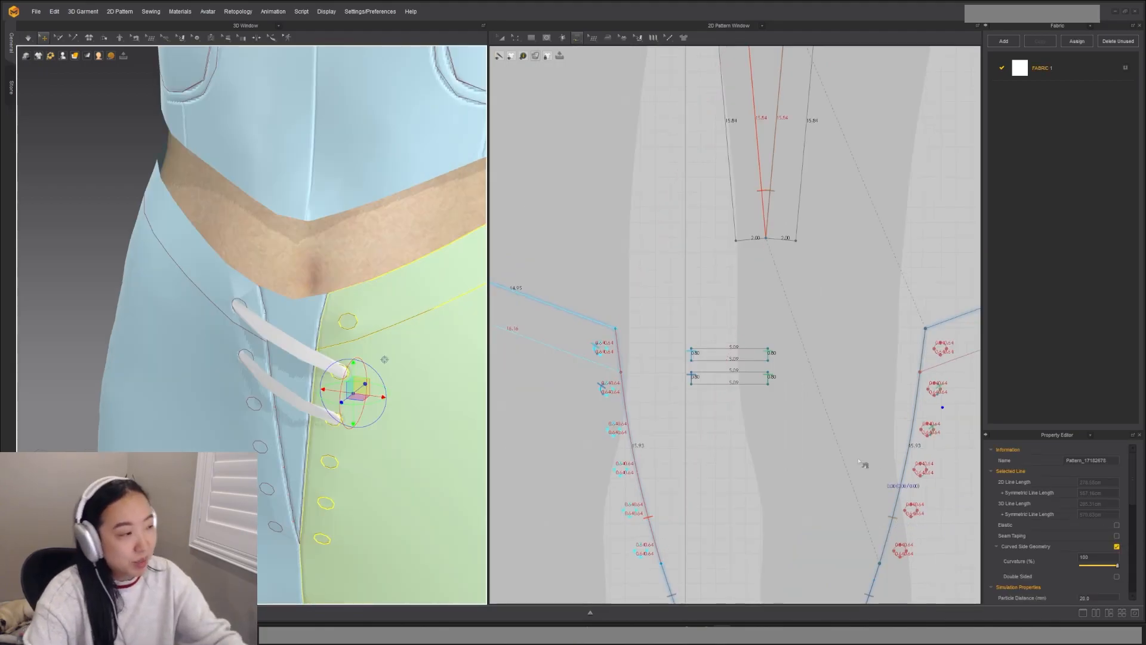
# Step: Paste a third copy of the lace strip directly below the second one in the pattern layout
pyautogui.click(736, 379)
pyautogui.hotkey('ctrl', 'v')
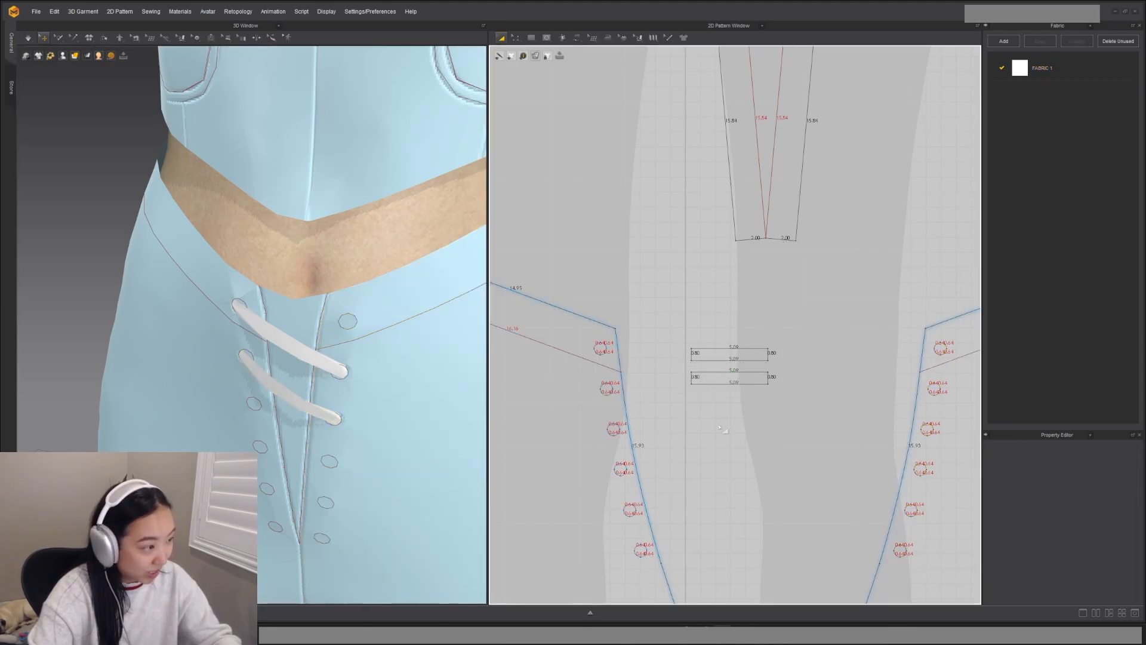
pyautogui.click(730, 405)
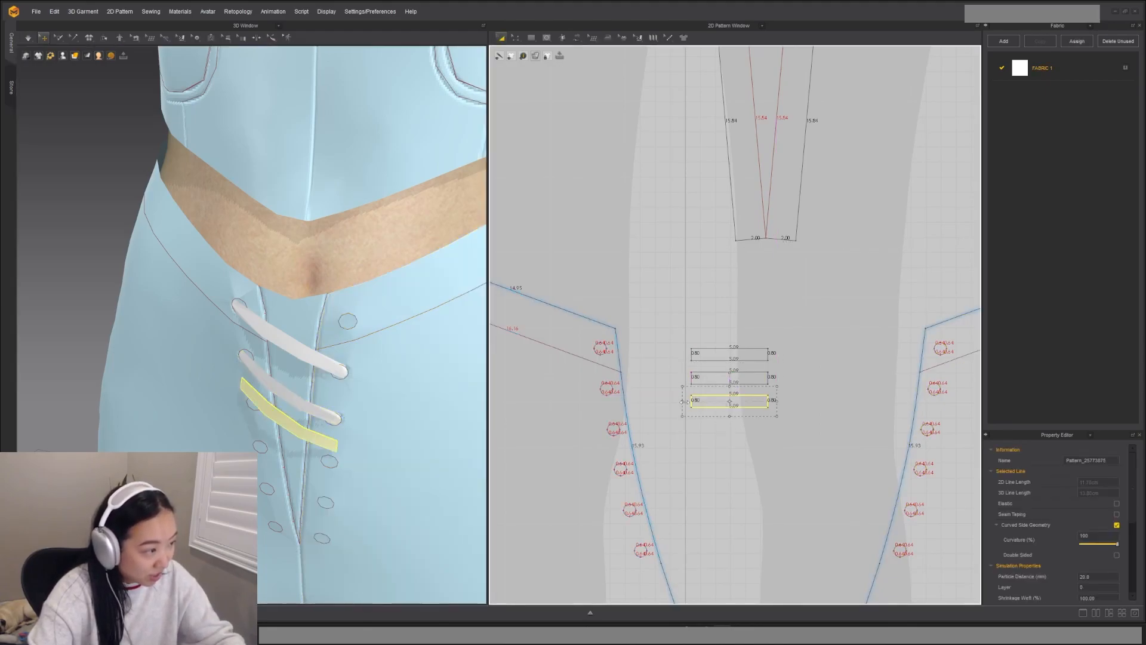
# Step: Sew the third strip's left short end to the outer half of the left panel's third eyelet
pyautogui.press('m')
pyautogui.click(692, 396)
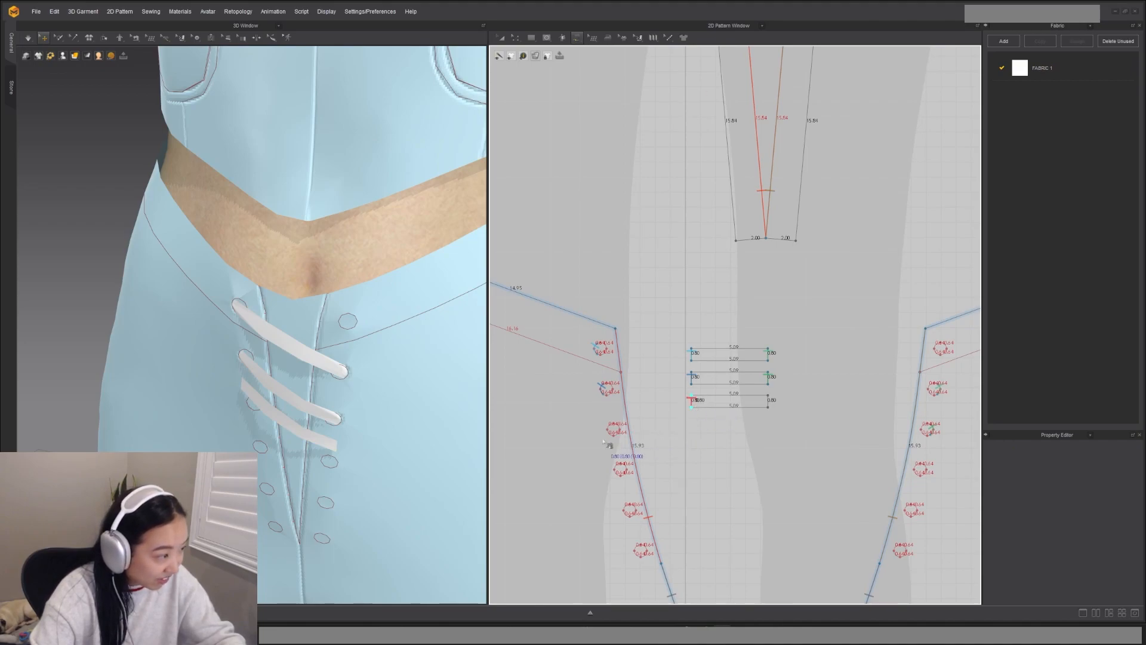
pyautogui.scroll(3, 604, 442)
pyautogui.click(622, 417)
pyautogui.click(621, 443)
# Step: Sew the third strip's right short end to the outer half of the right panel's fourth eyelet
pyautogui.scroll(-3, 727, 427)
pyautogui.moveTo(806, 409); pyautogui.dragTo(626, 391, button='middle')
pyautogui.click(740, 357)
pyautogui.click(740, 375)
pyautogui.moveTo(817, 447); pyautogui.dragTo(559, 435, button='middle')
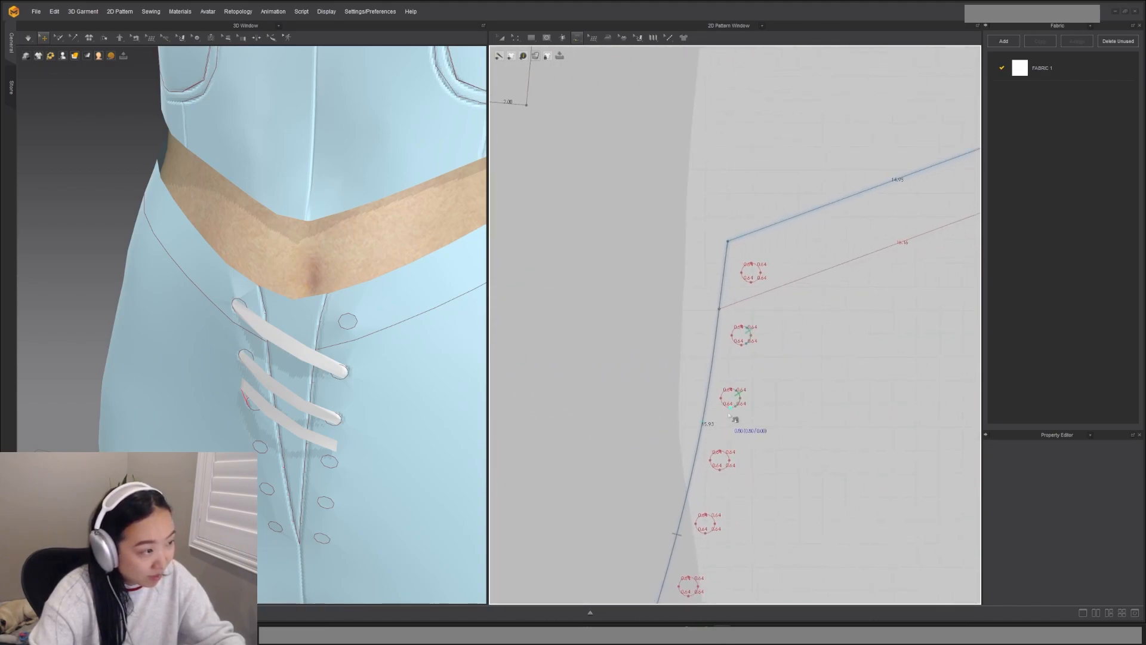
pyautogui.click(728, 458)
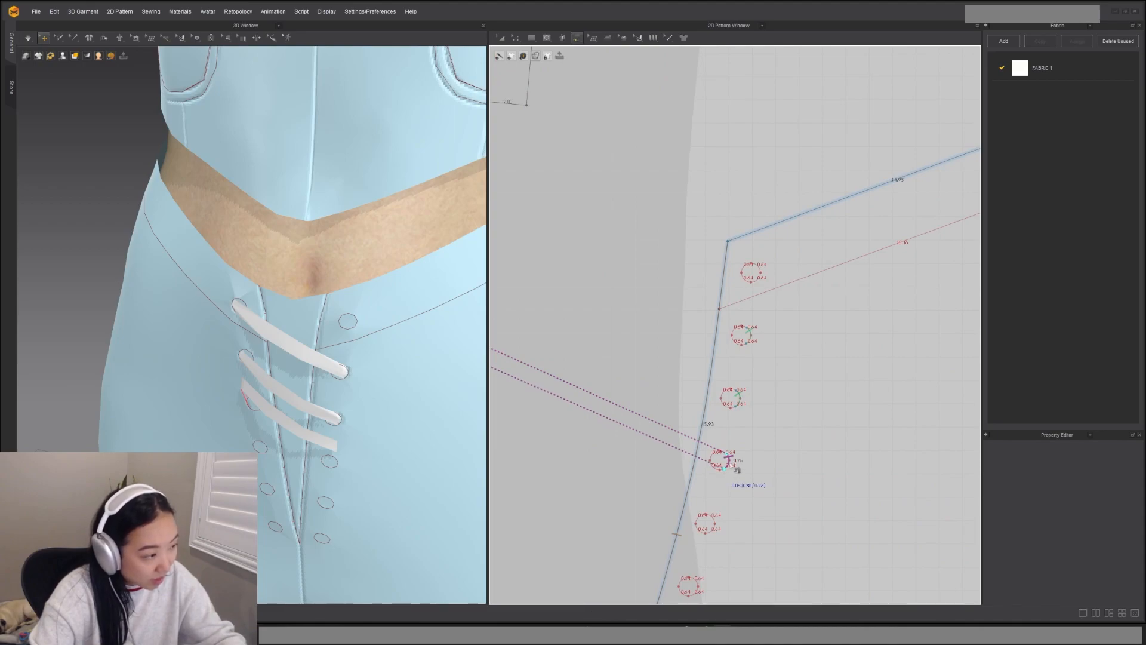
pyautogui.scroll(6, 728, 459)
pyautogui.click(729, 446)
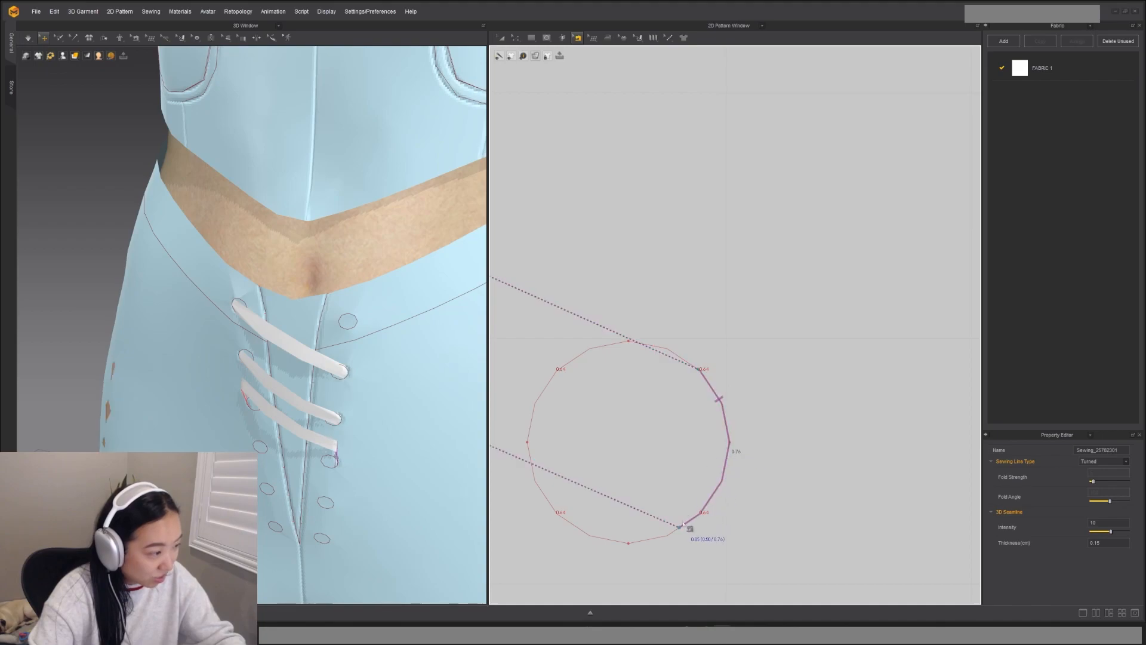
pyautogui.scroll(-4, 728, 388)
pyautogui.scroll(2, 715, 382)
pyautogui.scroll(1, 714, 381)
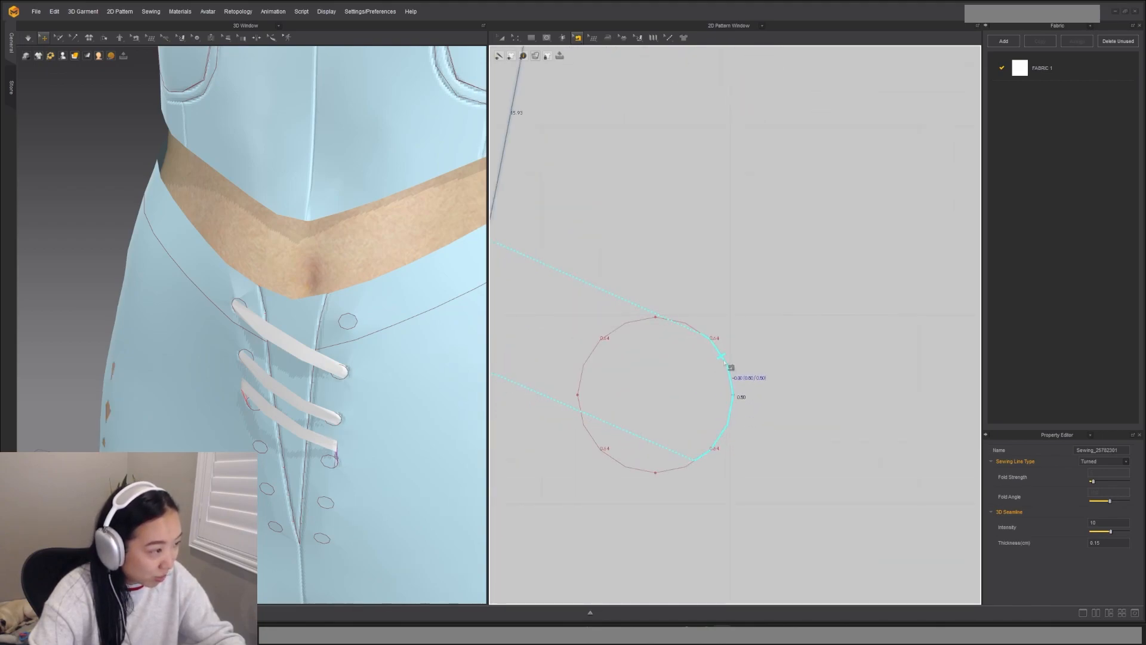
pyautogui.scroll(-5, 724, 361)
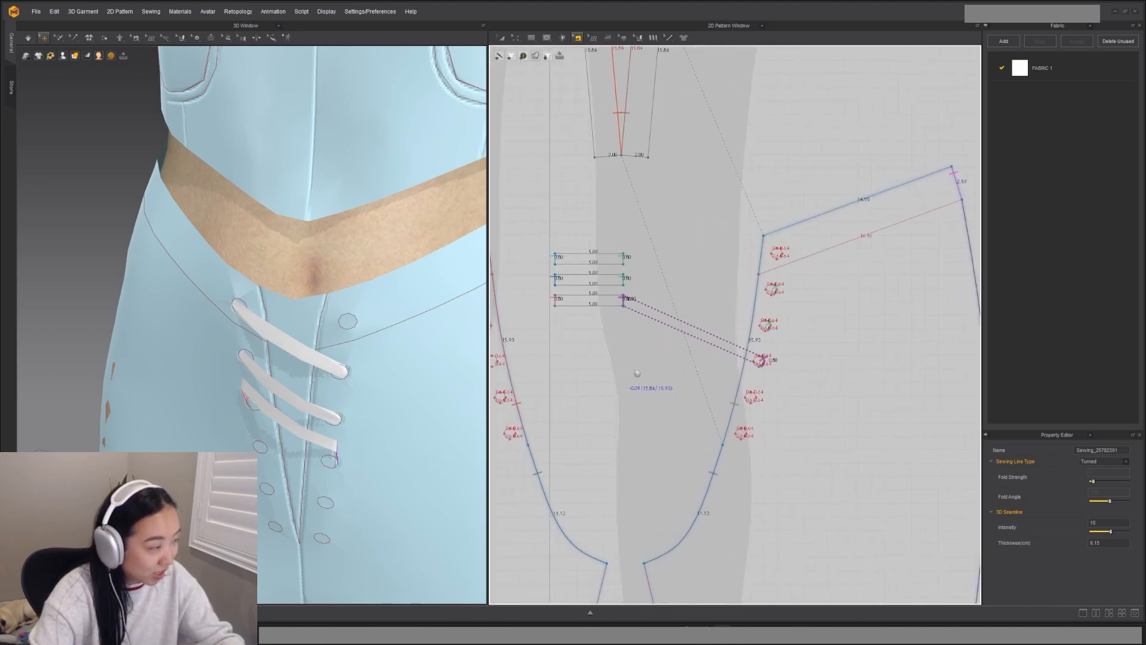
# Step: Copy the third lace strip and paste it directly below as a fourth strip
pyautogui.scroll(3, 657, 338)
pyautogui.click(725, 306)
pyautogui.hotkey('ctrl', 'c')
pyautogui.hotkey('ctrl', 'v')
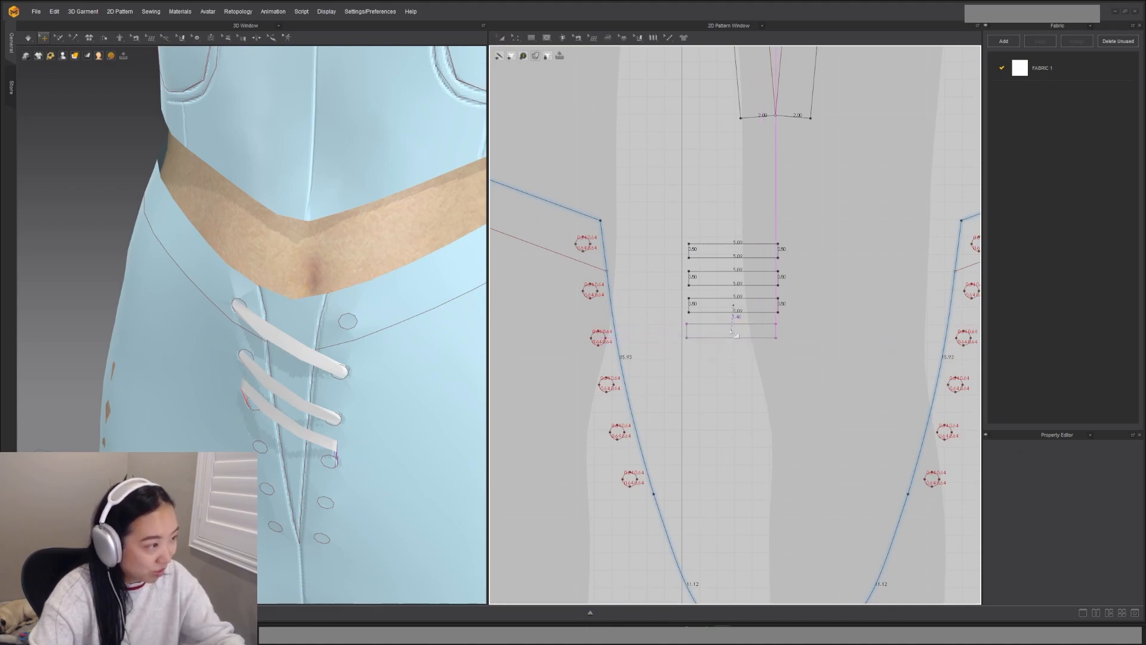
pyautogui.click(735, 330)
# Step: Sew the fourth strip's left short end to the outer half of the left panel's fourth eyelet
pyautogui.press('m')
pyautogui.click(689, 322)
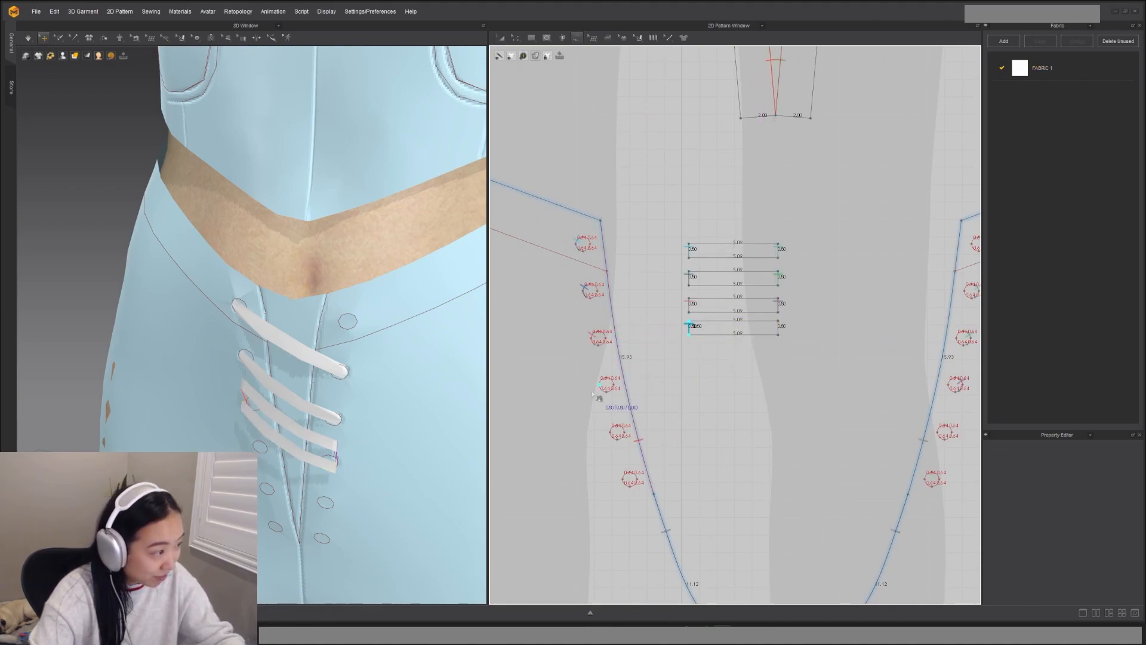
pyautogui.scroll(3, 598, 393)
pyautogui.click(618, 382)
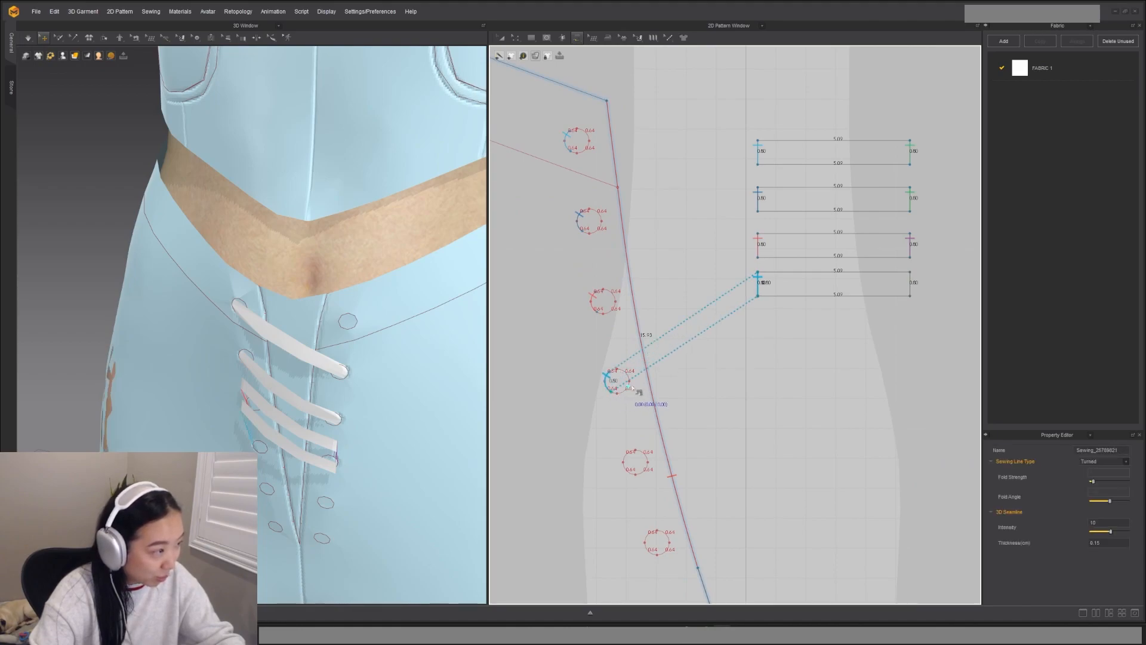
# Step: Sew the fourth strip's right short end to the outer half of the right panel's fifth eyelet and simulate the laces
pyautogui.scroll(-3, 645, 382)
pyautogui.click(686, 342)
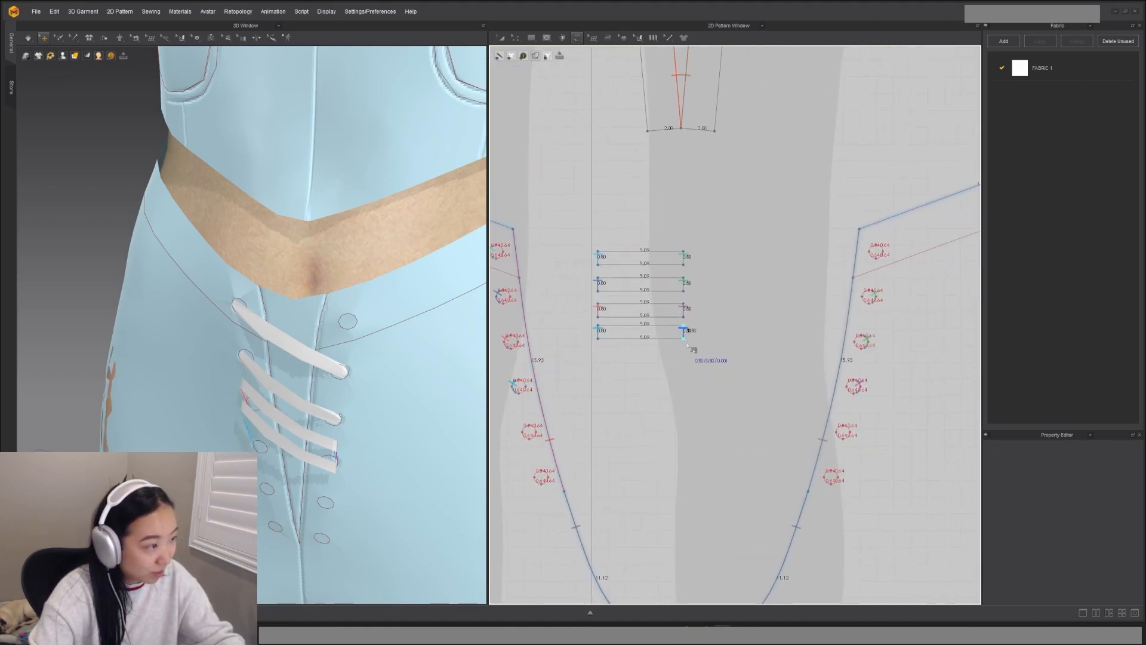
pyautogui.scroll(5, 854, 436)
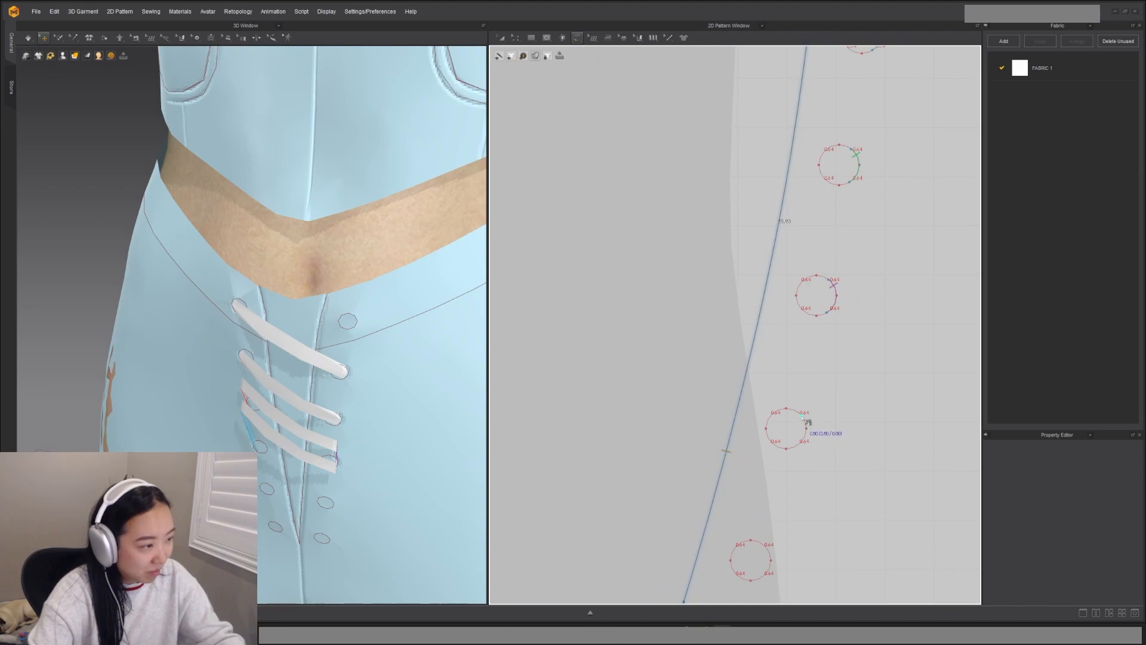
pyautogui.click(800, 414)
pyautogui.click(796, 447)
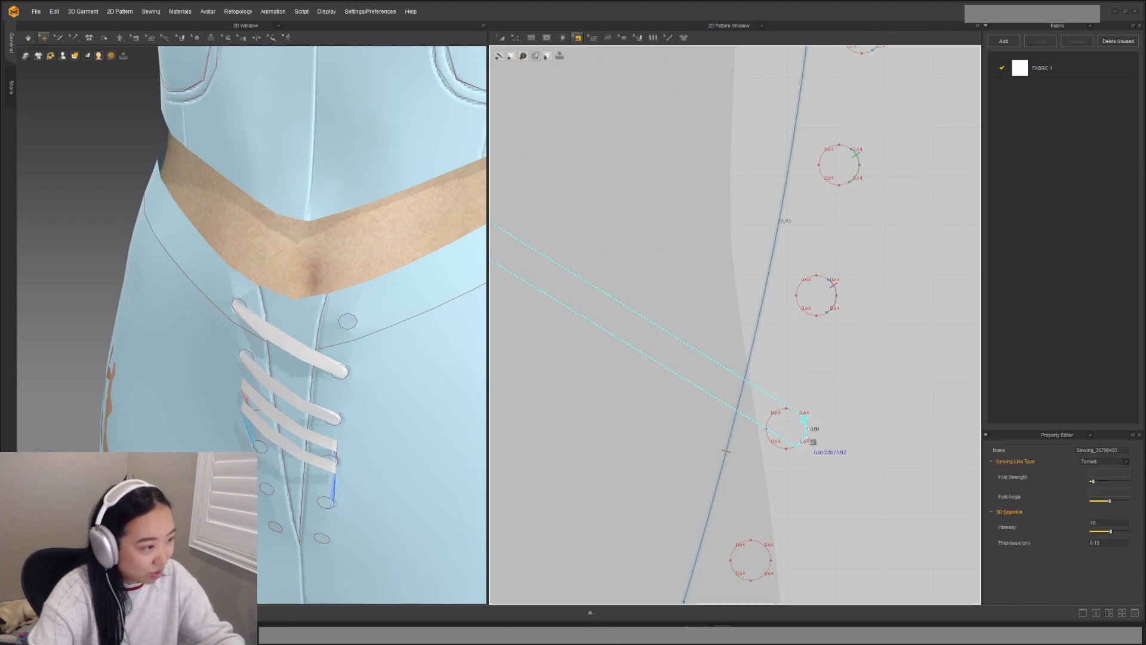
pyautogui.scroll(-5, 883, 463)
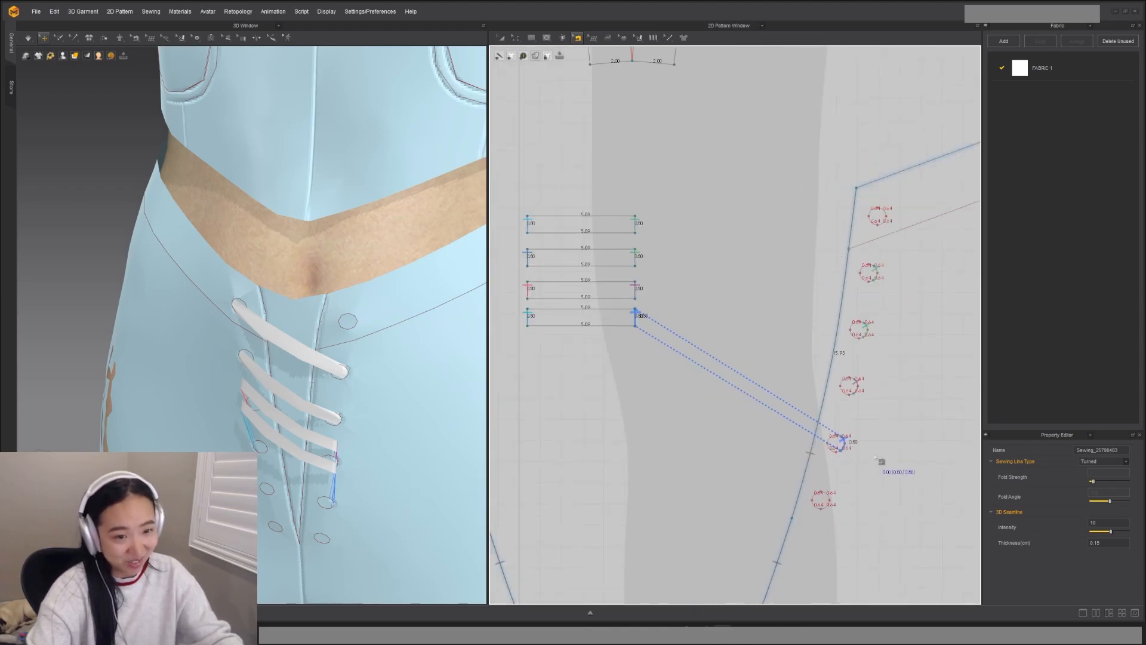
pyautogui.press('space')
pyautogui.press('space')
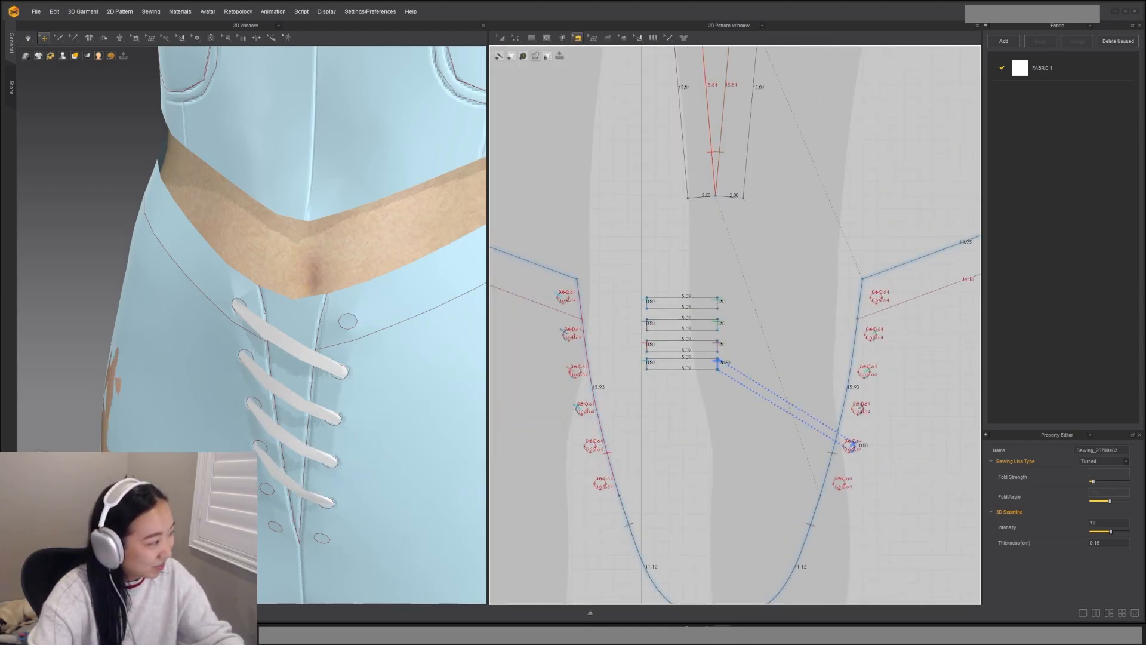
# Step: Copy the fourth lace strip and paste it directly below as a fifth strip
pyautogui.scroll(-3, 369, 471)
pyautogui.moveTo(221, 477); pyautogui.dragTo(268, 493, button='right')
pyautogui.moveTo(408, 505); pyautogui.dragTo(418, 395, button='middle')
pyautogui.press('a')
pyautogui.scroll(2, 680, 370)
pyautogui.click(672, 357)
pyautogui.hotkey('ctrl', 'c')
pyautogui.hotkey('ctrl', 'v')
pyautogui.click(657, 376)
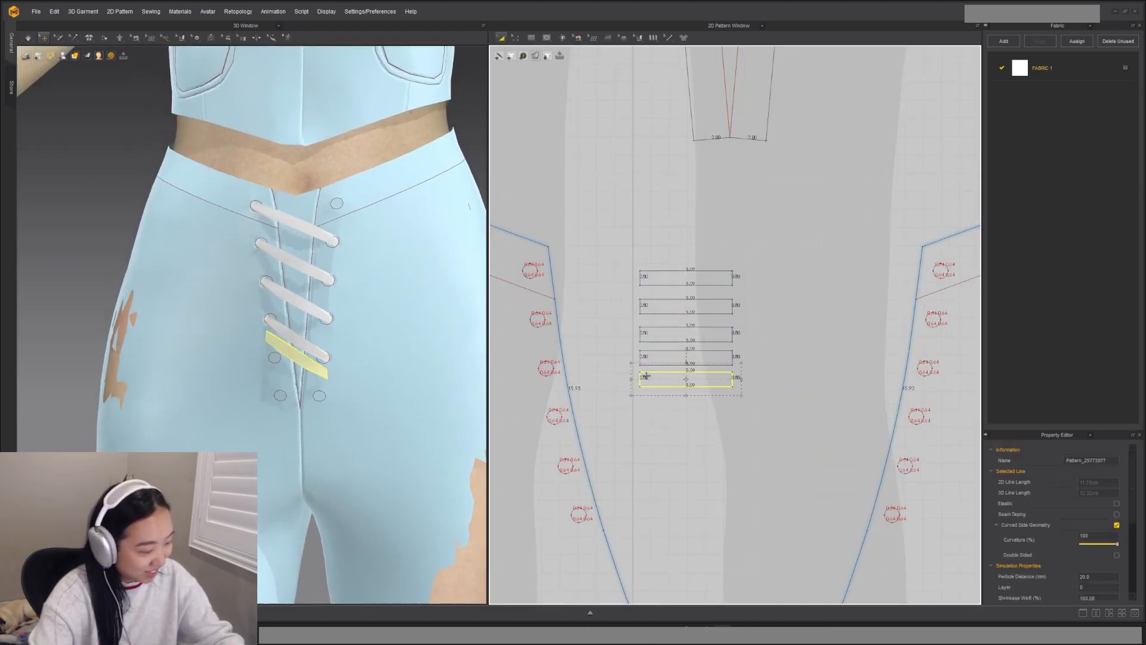
# Step: Sew the fifth strip's left short end to the outer half of the left panel's fifth eyelet
pyautogui.press('n')
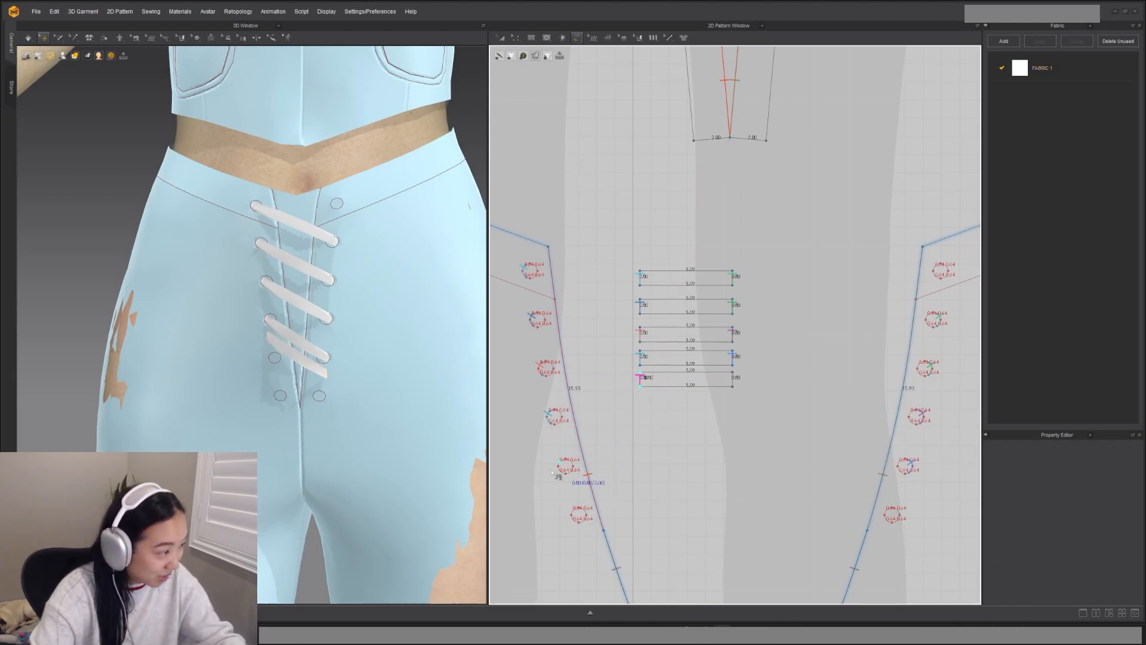
pyautogui.scroll(5, 569, 471)
pyautogui.click(592, 481)
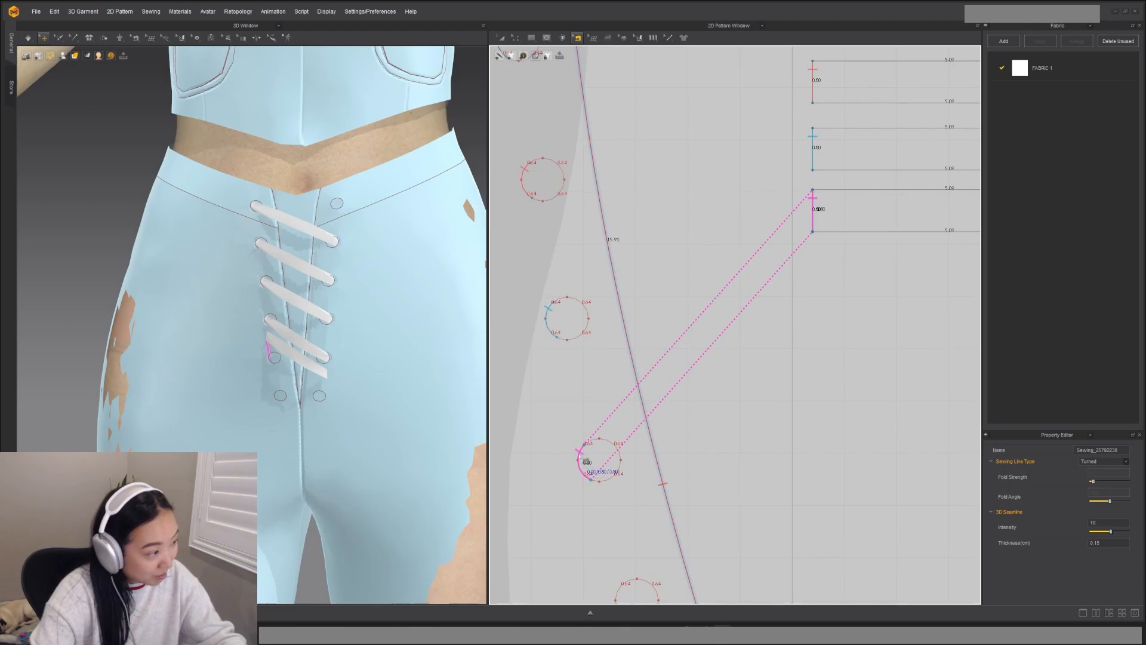
# Step: Sew the fifth strip's right short end to the outer half of the right panel's sixth eyelet and simulate it
pyautogui.scroll(-4, 587, 461)
pyautogui.scroll(4, 654, 418)
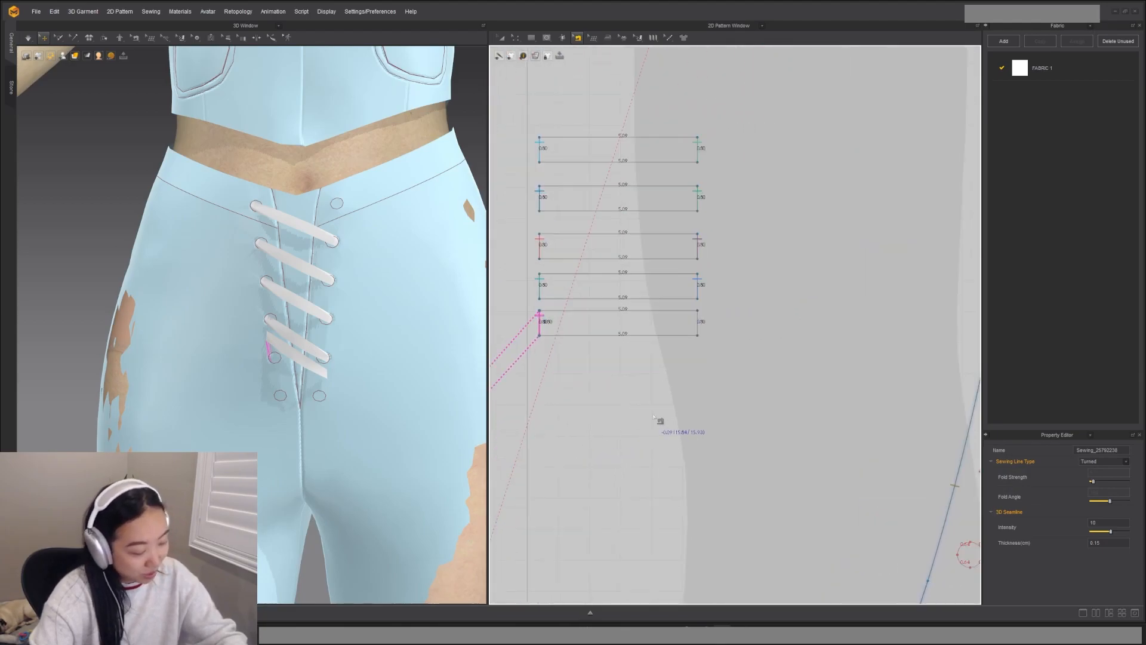
pyautogui.press('Escape')
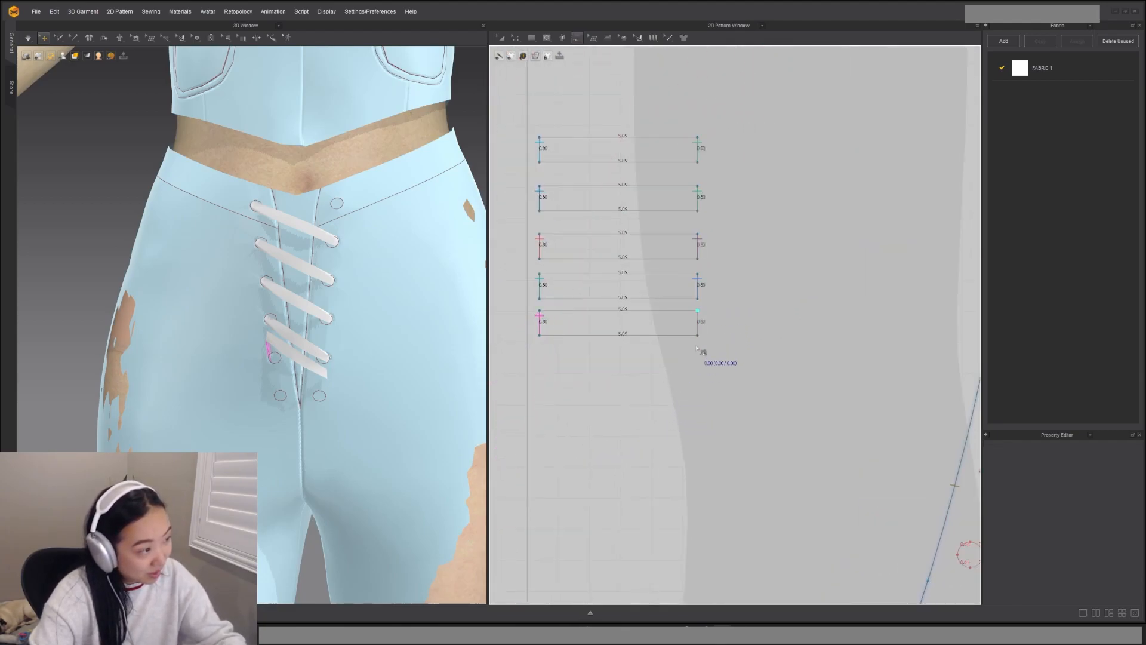
pyautogui.moveTo(790, 462); pyautogui.dragTo(765, 391, button='middle')
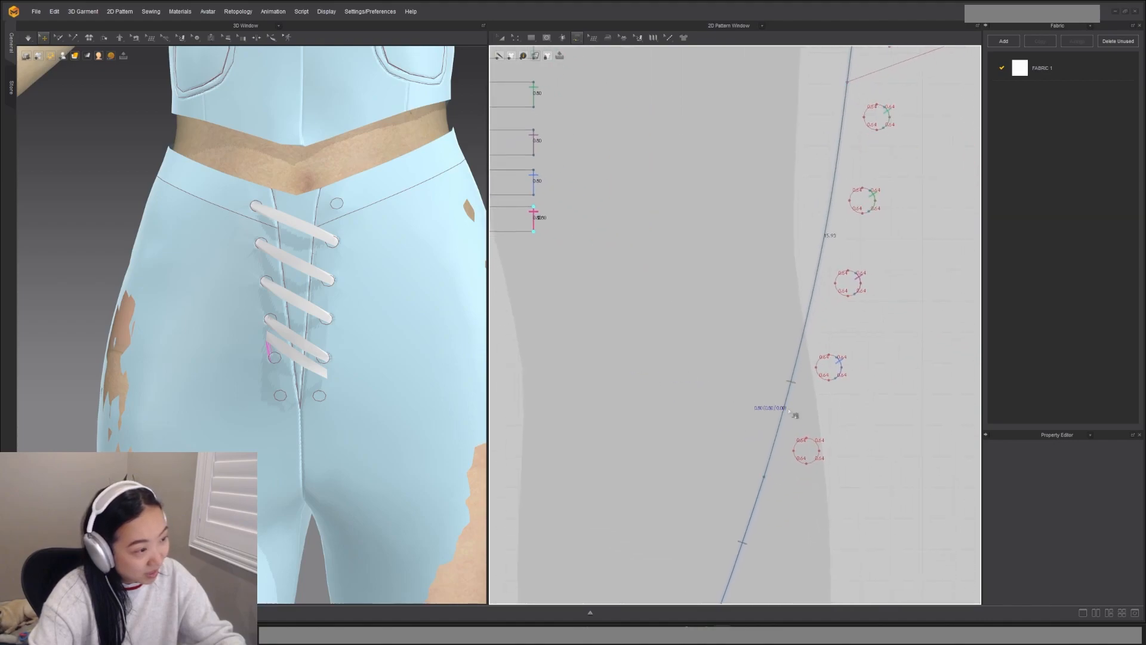
pyautogui.click(817, 443)
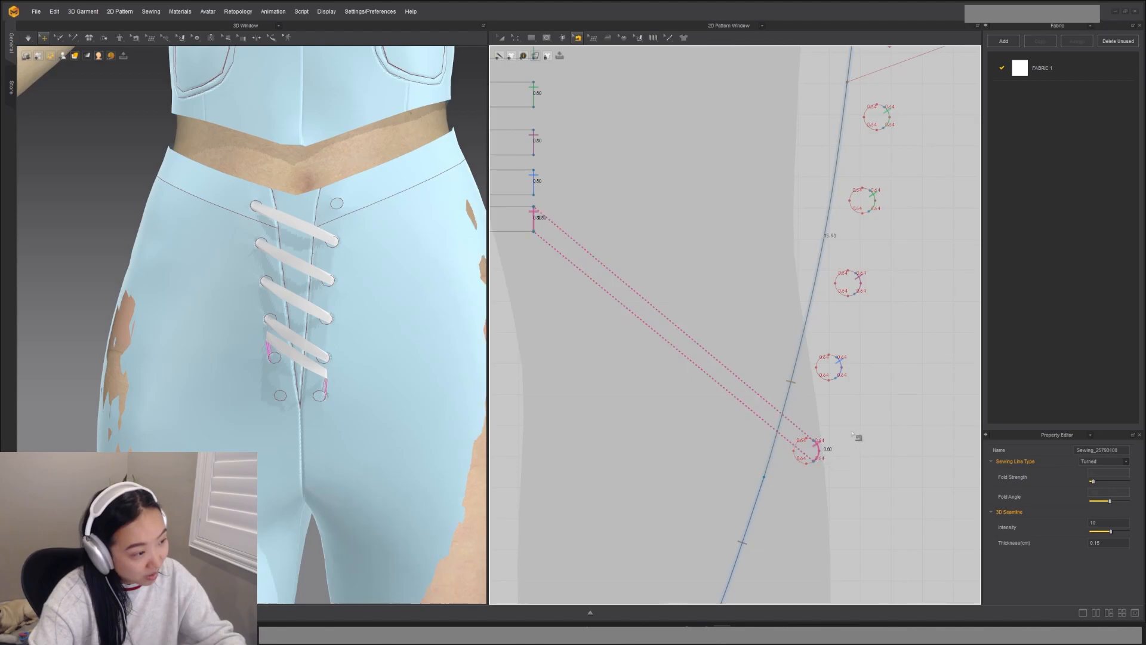
pyautogui.scroll(-5, 857, 427)
pyautogui.press('space')
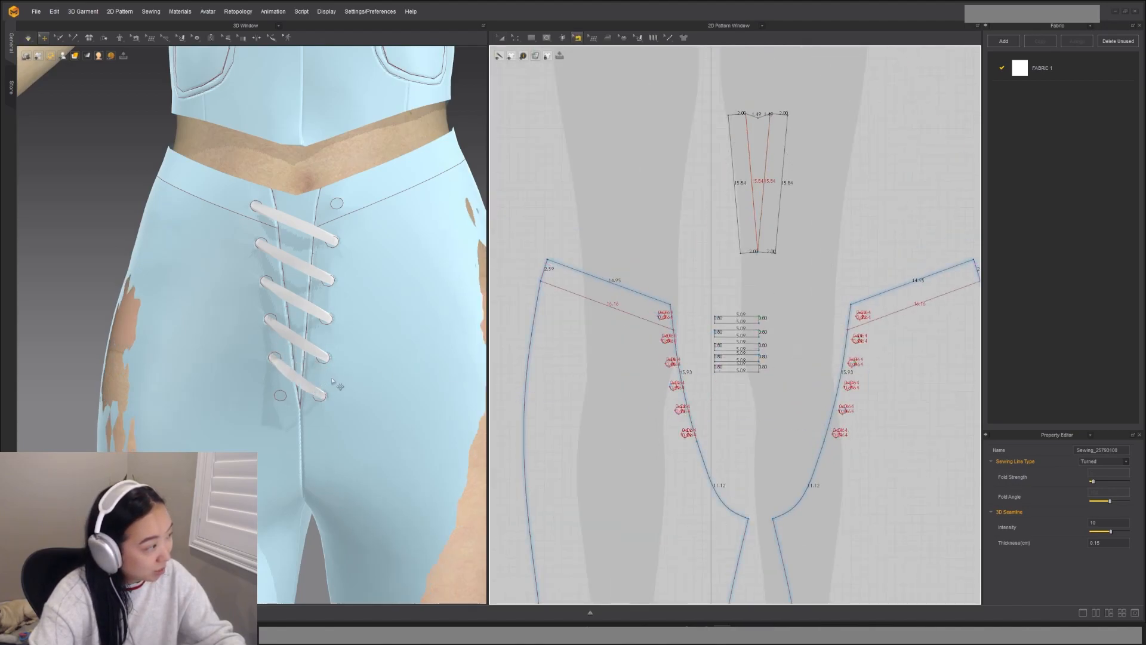
# Step: Select both front pants panels and unfreeze them
pyautogui.scroll(-3, 333, 381)
pyautogui.click(235, 417)
pyautogui.keyDown('shift'); pyautogui.click(344, 421); pyautogui.keyUp('shift')
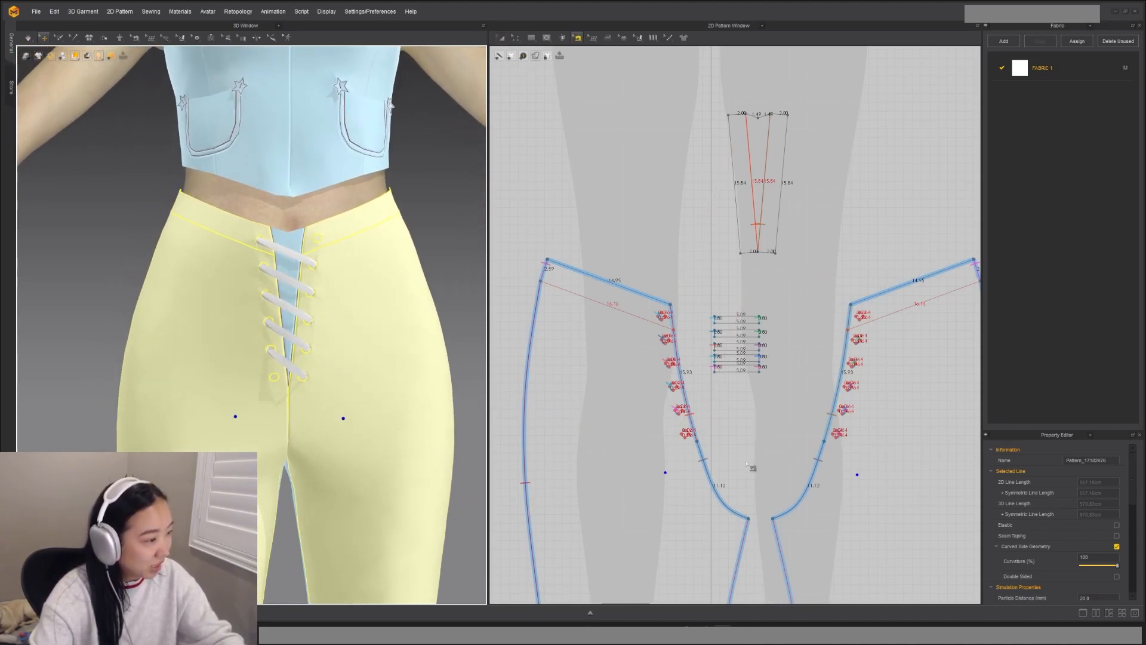
# Step: Shorten the fourth lace strip to about 4.8 cm and the lowest strip to about 4.5 cm to pull them taut
pyautogui.scroll(3, 757, 373)
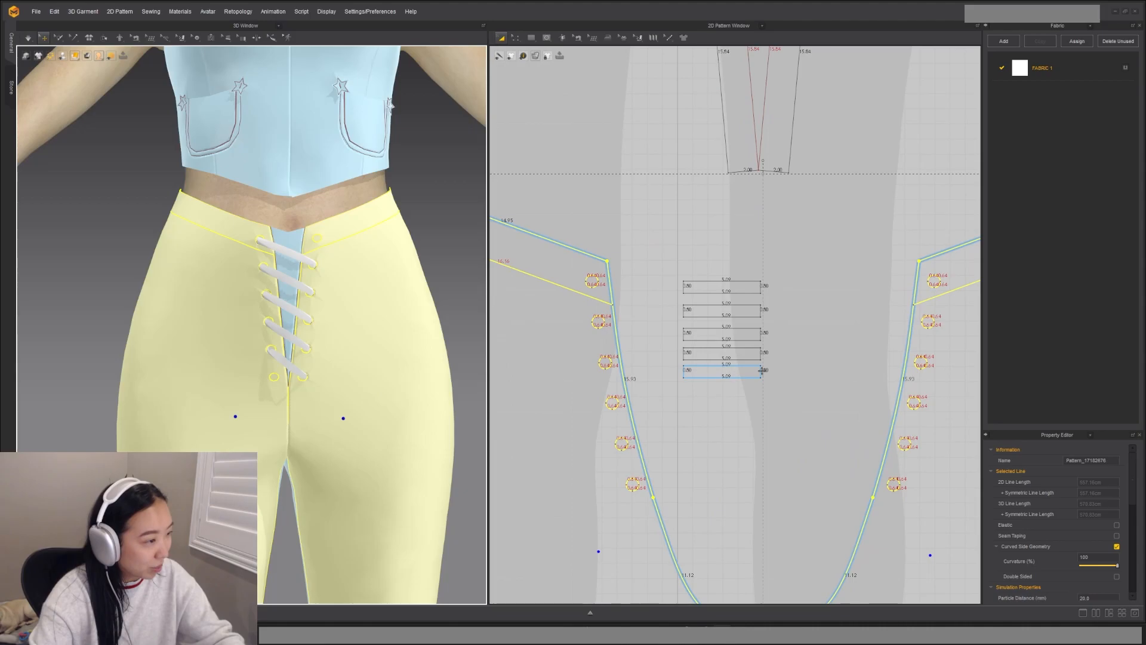
pyautogui.click(762, 371)
pyautogui.press('z')
pyautogui.moveTo(370, 358); pyautogui.dragTo(425, 359, button='right')
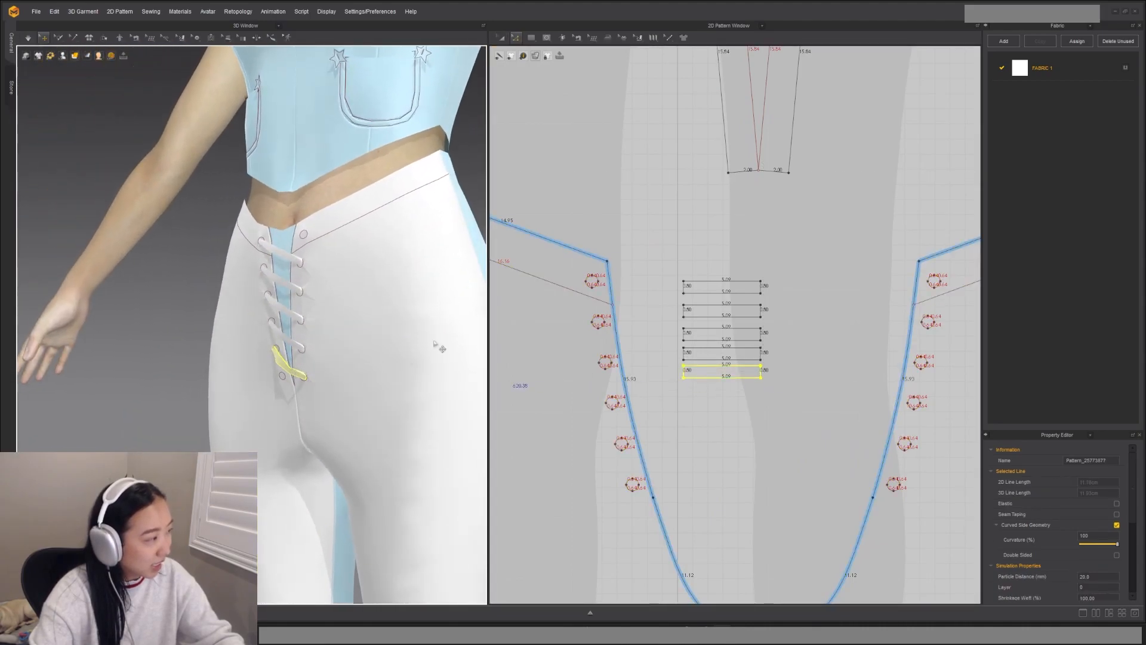
pyautogui.scroll(2, 779, 370)
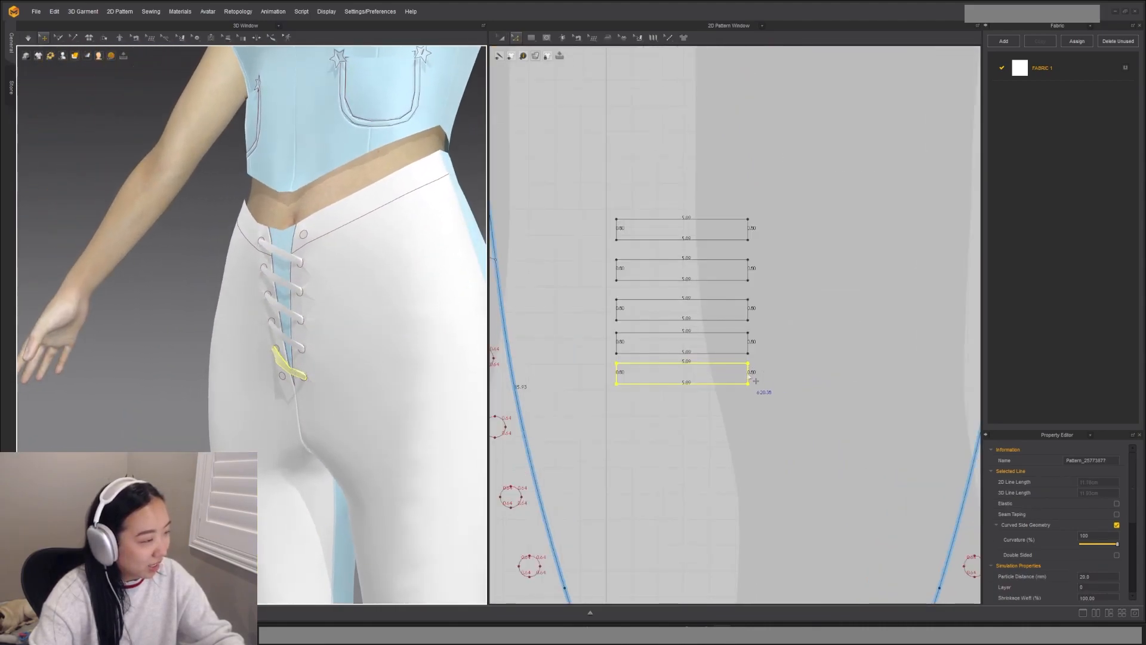
pyautogui.press('a')
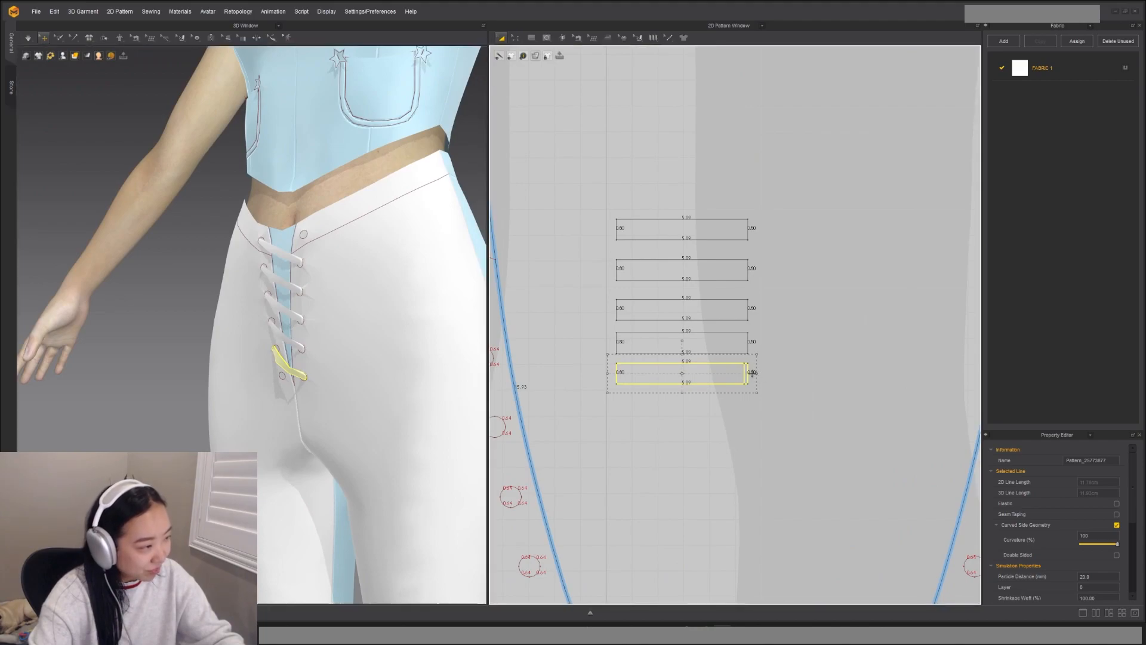
pyautogui.click(746, 342)
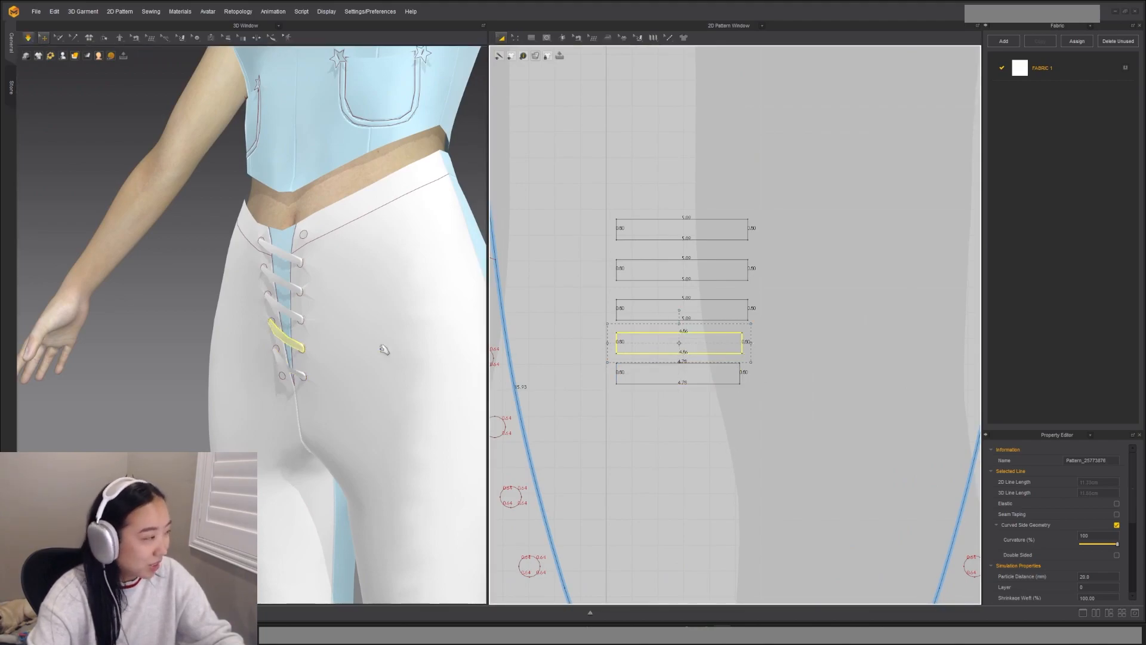
pyautogui.moveTo(295, 378); pyautogui.dragTo(275, 380, button='right')
pyautogui.click(747, 373)
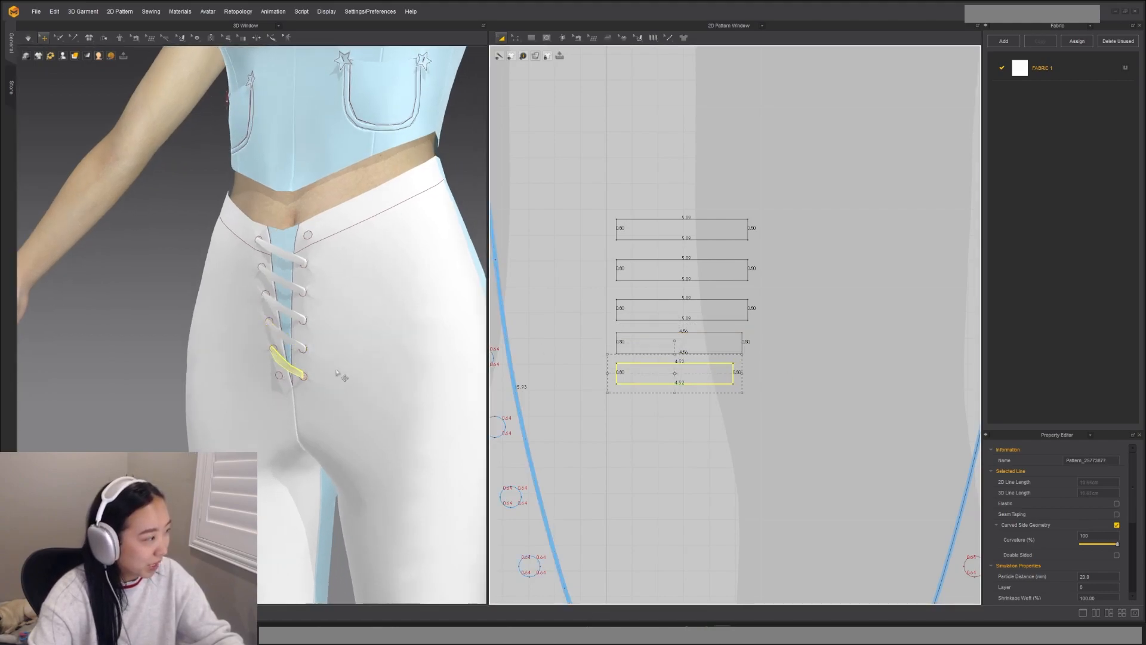
pyautogui.moveTo(315, 375); pyautogui.dragTo(345, 361, button='right')
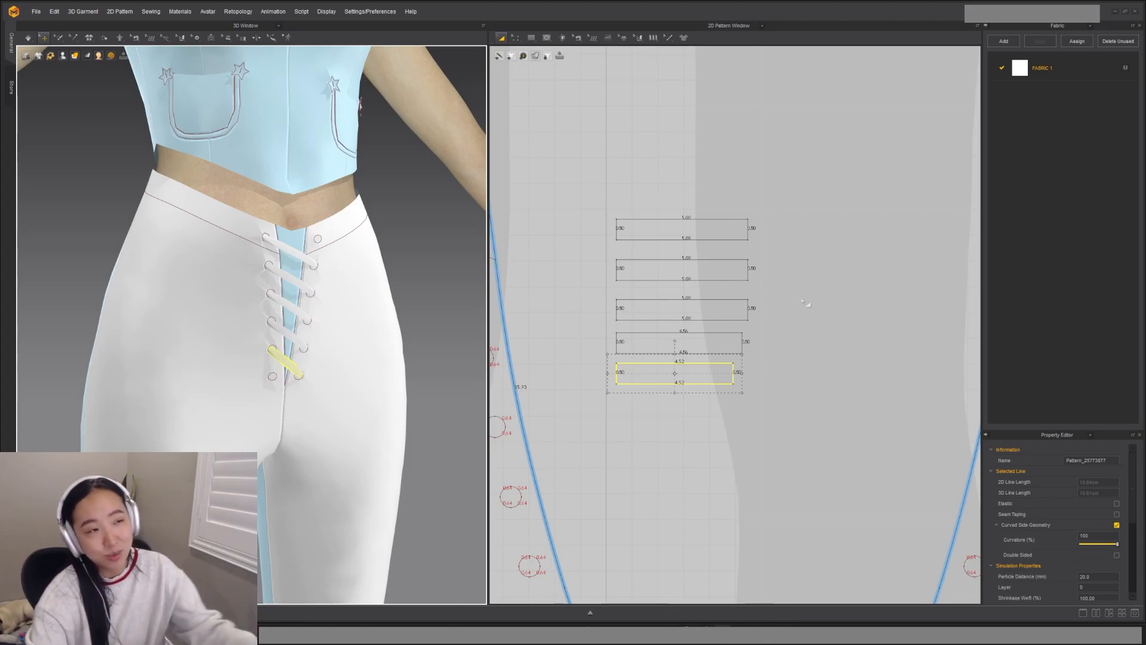
# Step: Paste a copy of the top lace strip beside it to start a second column of crossing strips
pyautogui.scroll(-2, 714, 216)
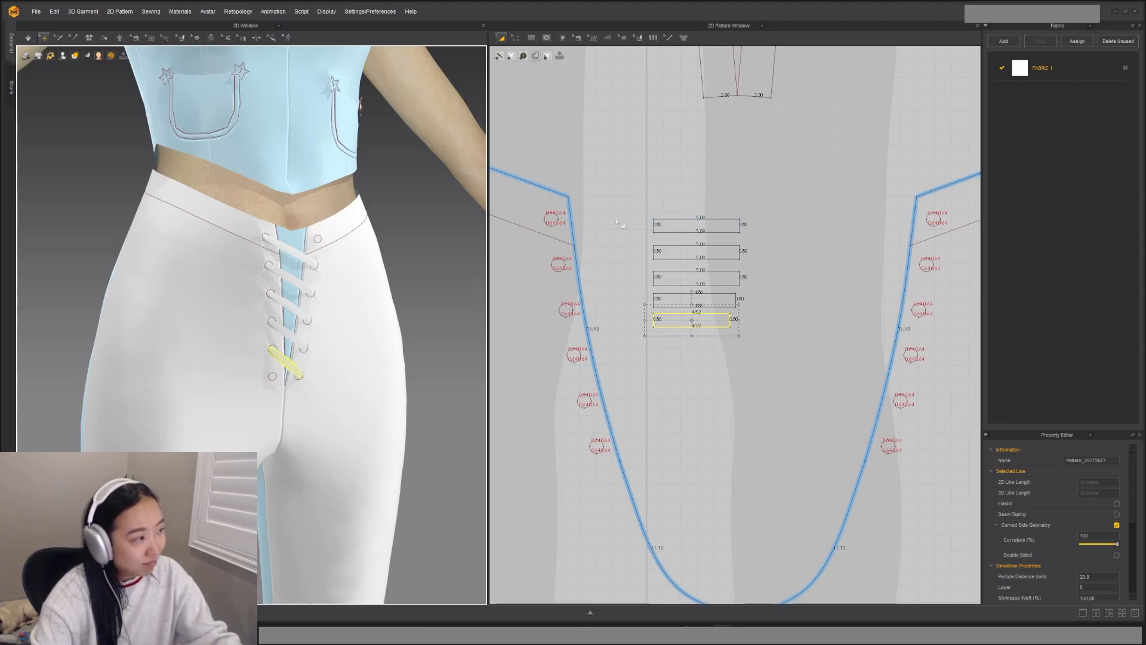
pyautogui.scroll(5, 583, 230)
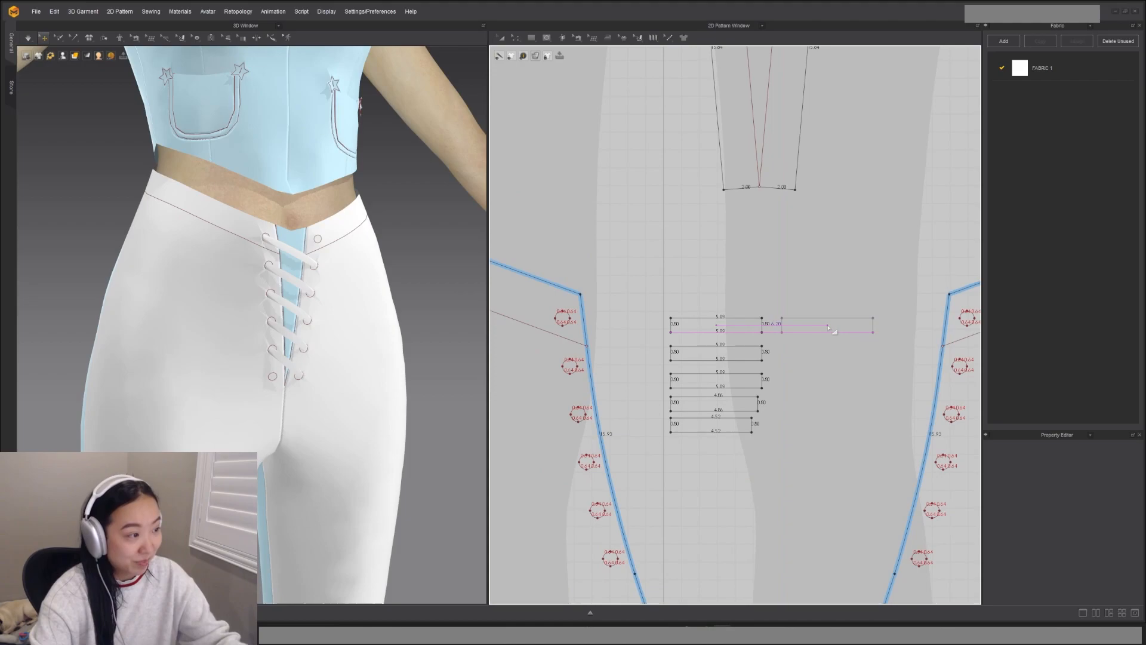
pyautogui.click(826, 323)
pyautogui.moveTo(828, 370); pyautogui.dragTo(760, 366, button='middle')
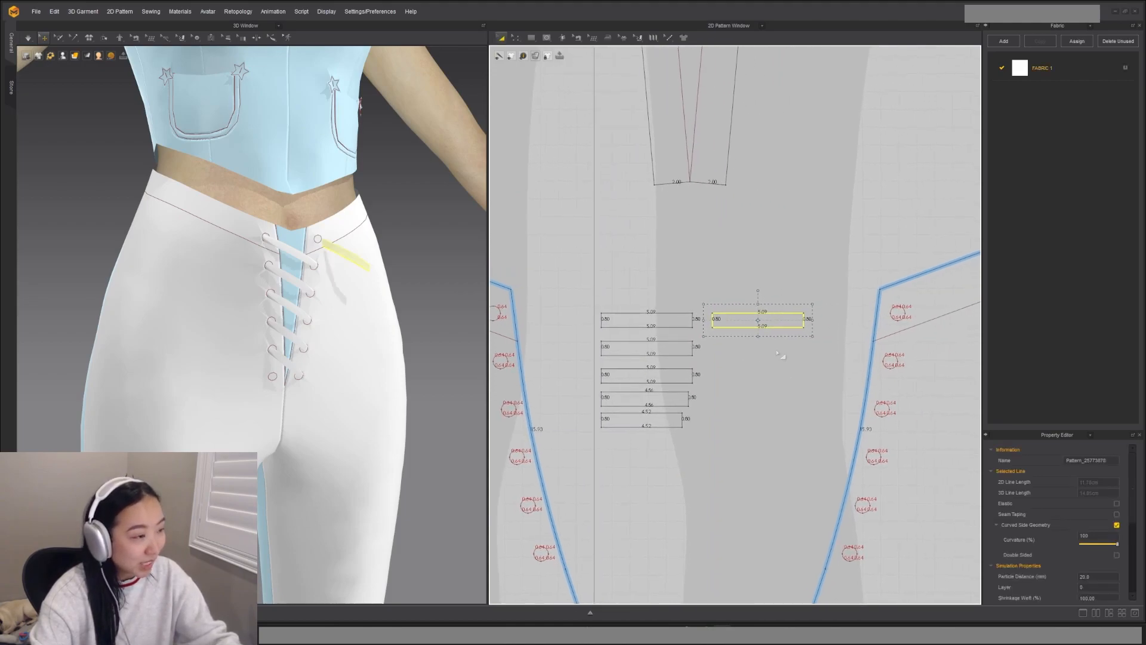
# Step: Sew the first crossing strip's right short end to the right panel's first eyelet
pyautogui.press('m')
pyautogui.click(803, 314)
pyautogui.click(803, 327)
pyautogui.scroll(5, 902, 313)
pyautogui.click(900, 315)
# Step: Sew the first crossing strip's left short end to the inner half of the left panel's second eyelet and simulate it
pyautogui.scroll(-4, 896, 326)
pyautogui.moveTo(700, 366); pyautogui.dragTo(856, 354, button='middle')
pyautogui.click(841, 331)
pyautogui.scroll(3, 586, 376)
pyautogui.click(579, 371)
pyautogui.click(596, 360)
pyautogui.scroll(-6, 555, 344)
pyautogui.click(354, 260)
pyautogui.press('space')
# Step: Paste a second crossing lace strip below the first one
pyautogui.click(740, 349)
pyautogui.hotkey('ctrl', 'v')
pyautogui.click(752, 340)
# Step: Sew the second crossing strip's right short end to the inner half of the right panel's second eyelet
pyautogui.scroll(3, 767, 339)
pyautogui.press('m')
pyautogui.click(785, 334)
pyautogui.click(785, 348)
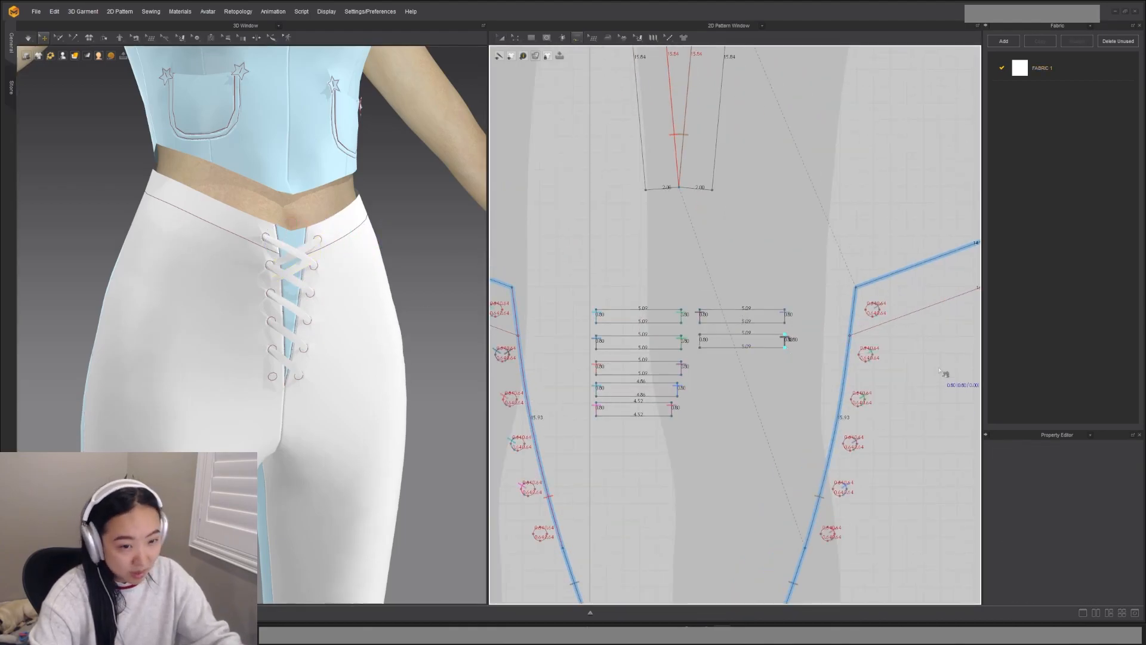
pyautogui.scroll(7, 941, 367)
pyautogui.click(768, 334)
pyautogui.click(773, 359)
pyautogui.click(722, 399)
# Step: Sew the second crossing strip's left short end to the inner half of the left panel's third eyelet
pyautogui.scroll(-5, 722, 416)
pyautogui.moveTo(860, 388); pyautogui.dragTo(717, 386, button='middle')
pyautogui.click(762, 349)
pyautogui.click(763, 362)
pyautogui.scroll(6, 581, 400)
pyautogui.click(568, 411)
pyautogui.click(570, 445)
pyautogui.scroll(-5, 577, 448)
# Step: Shorten the second crossing strip to about 4.5 cm to pull it taut
pyautogui.press('a')
pyautogui.click(819, 377)
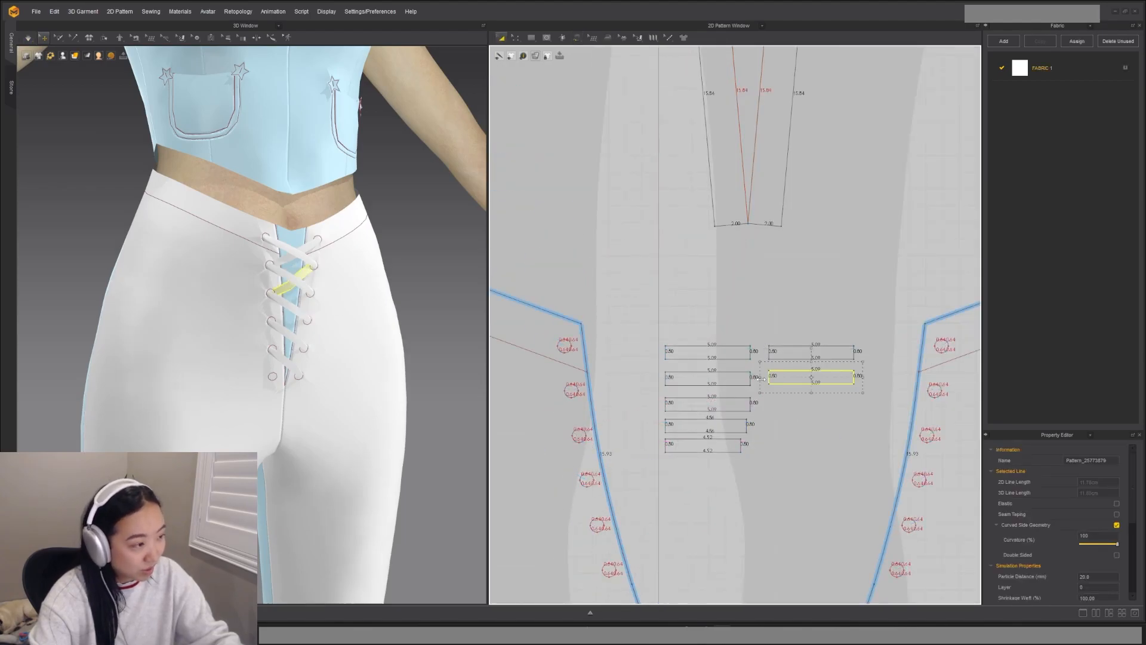
pyautogui.moveTo(251, 314); pyautogui.dragTo(298, 327, button='right')
pyautogui.moveTo(807, 323); pyautogui.dragTo(798, 323)
# Step: Paste a third crossing strip below the second and shorten it to about 4.5 cm
pyautogui.click(737, 345)
pyautogui.hotkey('ctrl', 'c')
pyautogui.hotkey('ctrl', 'v')
pyautogui.click(822, 348)
pyautogui.press('z')
pyautogui.moveTo(861, 350); pyautogui.dragTo(853, 350)
# Step: Sew the third crossing strip's right short end to the inner half of the right panel's third eyelet
pyautogui.press('n')
pyautogui.click(853, 347)
pyautogui.moveTo(894, 361); pyautogui.dragTo(858, 296, button='middle')
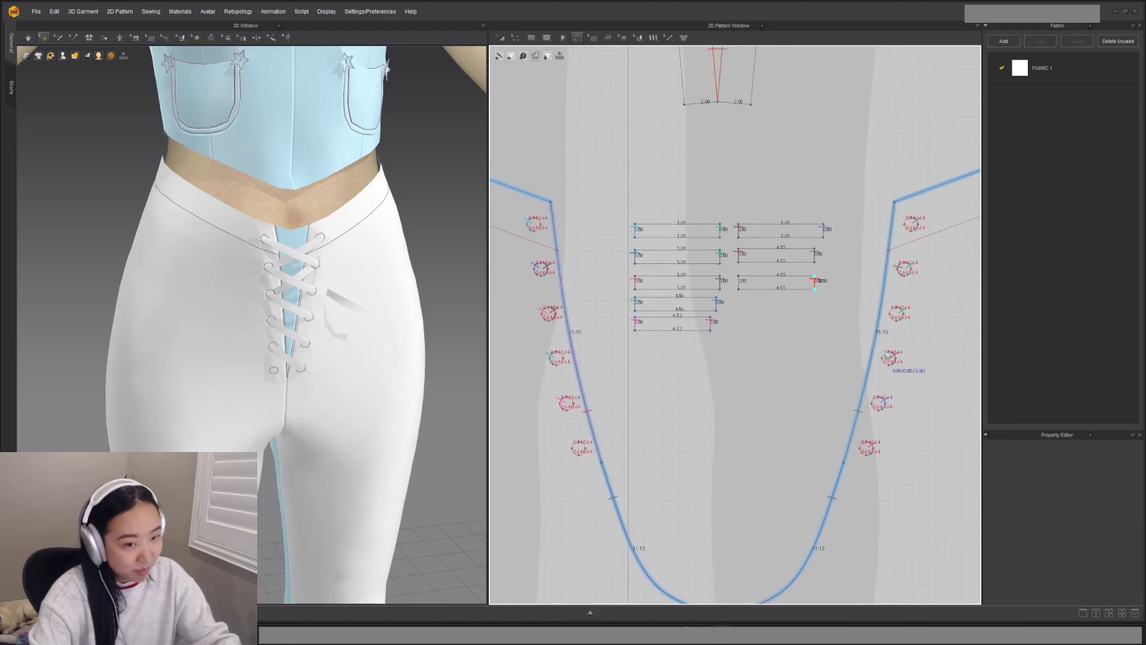
pyautogui.scroll(5, 905, 325)
pyautogui.click(320, 298)
pyautogui.click(885, 302)
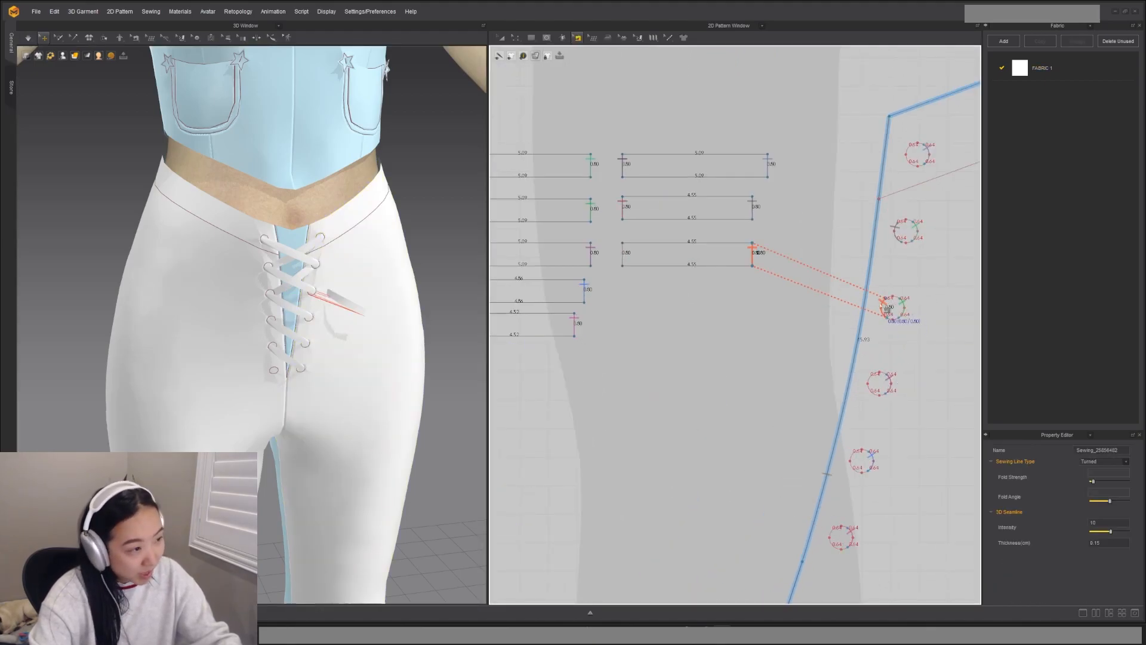
# Step: Sew the third crossing strip's left short end to the inner half of the left panel's fourth eyelet
pyautogui.moveTo(631, 314); pyautogui.dragTo(768, 338, button='middle')
pyautogui.click(759, 279)
pyautogui.moveTo(687, 346); pyautogui.dragTo(926, 273, button='middle')
pyautogui.scroll(-1, 671, 263)
pyautogui.click(272, 333)
pyautogui.scroll(4, 691, 327)
pyautogui.click(694, 317)
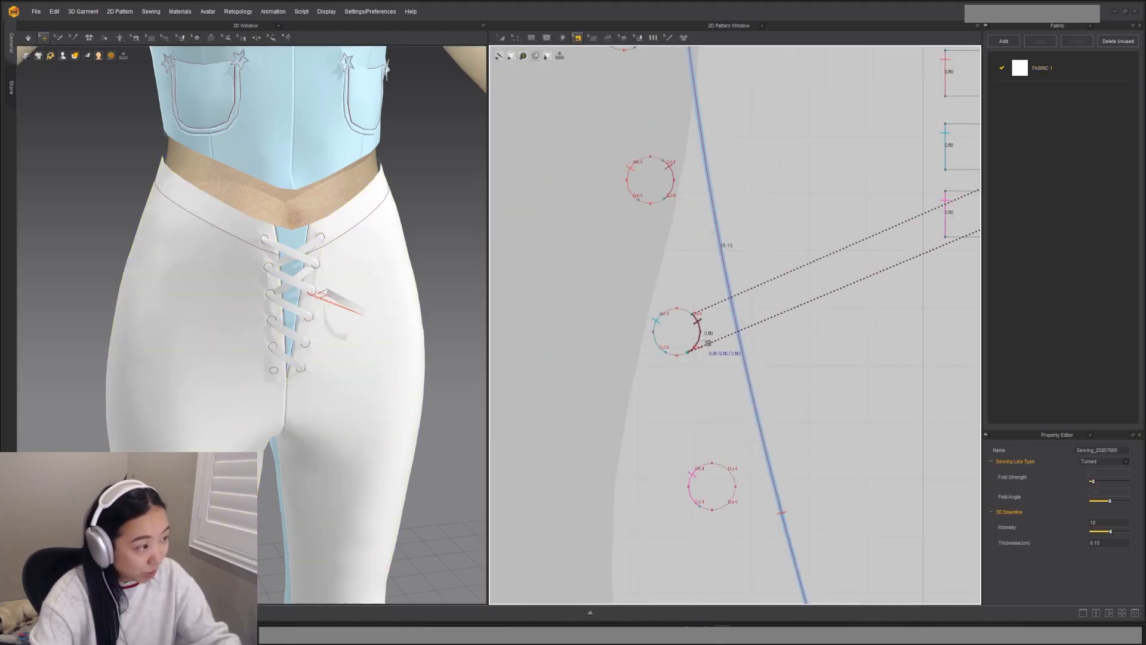
# Step: Paste a fourth crossing strip below the third and shorten it to about 4.4 cm
pyautogui.scroll(-7, 776, 305)
pyautogui.moveTo(776, 306); pyautogui.dragTo(591, 351, button='middle')
pyautogui.press('a')
pyautogui.click(692, 306)
pyautogui.hotkey('ctrl', 'c')
pyautogui.hotkey('ctrl', 'v')
pyautogui.click(777, 307)
pyautogui.scroll(3, 828, 305)
pyautogui.press('z')
pyautogui.moveTo(812, 306); pyautogui.dragTo(803, 305)
# Step: Simulate briefly and sew the fourth crossing strip's right short end to the inner half of the right panel's fourth eyelet
pyautogui.press('n')
pyautogui.click(804, 302)
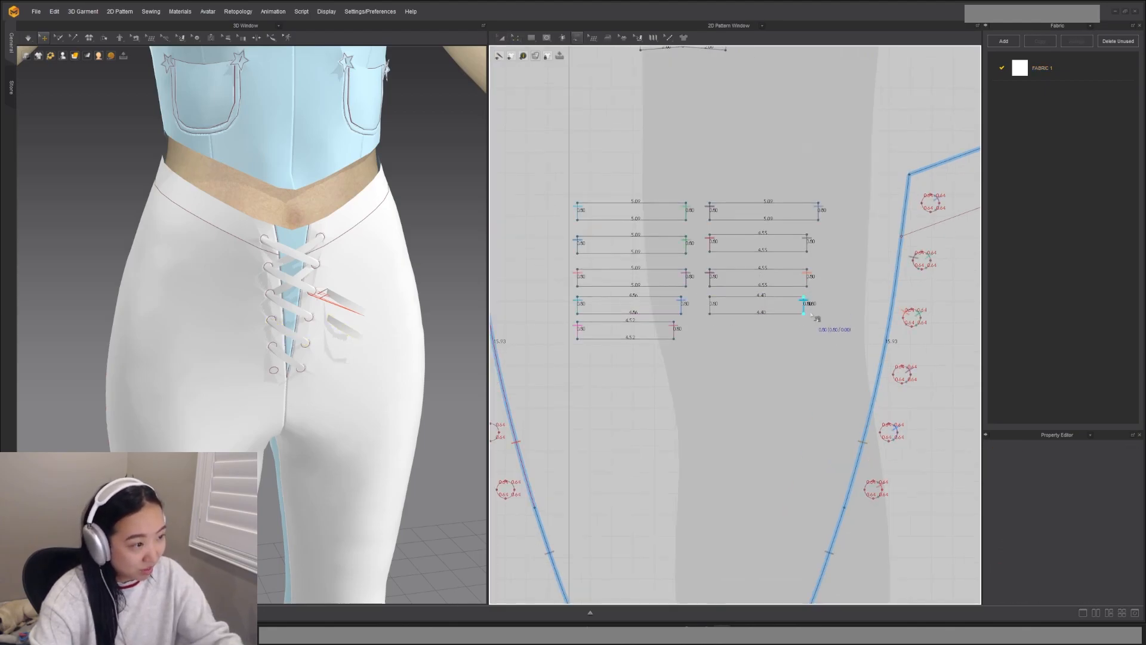
pyautogui.moveTo(342, 303); pyautogui.dragTo(363, 334)
pyautogui.press('space')
pyautogui.press('space')
pyautogui.click(804, 298)
pyautogui.scroll(7, 910, 371)
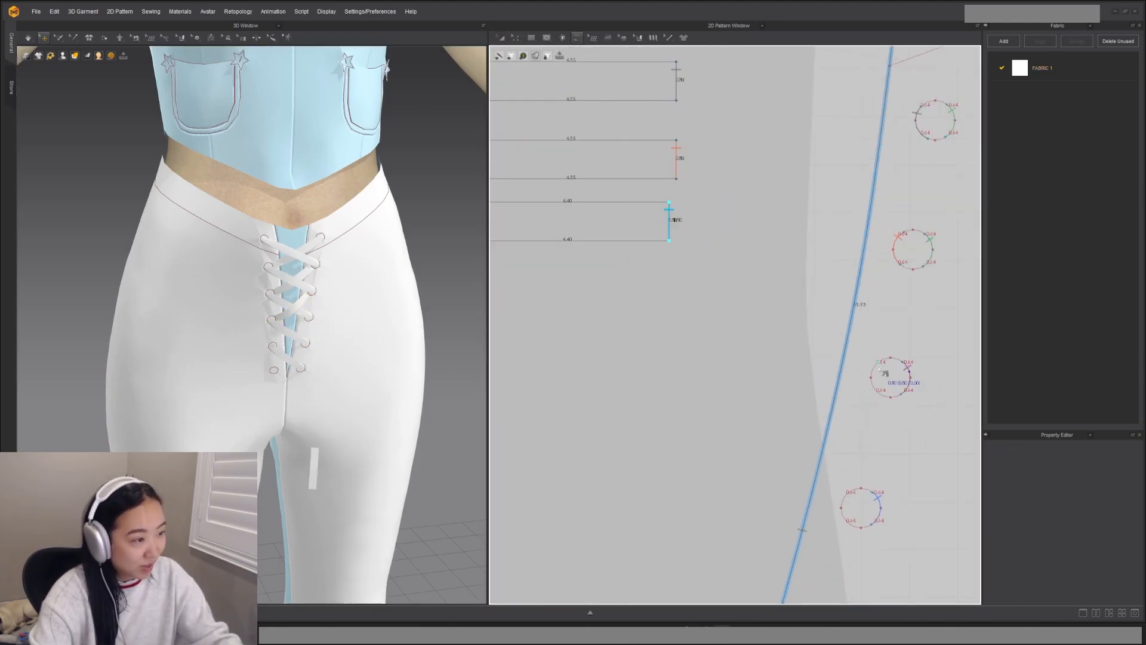
pyautogui.click(880, 370)
# Step: Sew the fourth crossing strip's left short end to the inner half of the left panel's fifth eyelet and simulate it
pyautogui.moveTo(627, 268); pyautogui.dragTo(883, 322, button='middle')
pyautogui.scroll(-1, 777, 287)
pyautogui.click(740, 264)
pyautogui.scroll(-7, 740, 296)
pyautogui.moveTo(562, 389); pyautogui.dragTo(710, 360, button='middle')
pyautogui.scroll(7, 716, 359)
pyautogui.click(689, 376)
pyautogui.click(694, 406)
pyautogui.moveTo(313, 469); pyautogui.dragTo(349, 375)
pyautogui.press('space')
pyautogui.press('space')
# Step: Shorten the third crossing strip to about 4.1 cm and the fourth to about 3.8 cm, simulating the laces
pyautogui.scroll(-3, 886, 319)
pyautogui.moveTo(886, 319); pyautogui.dragTo(530, 489, button='middle')
pyautogui.press('z')
pyautogui.click(297, 306)
pyautogui.moveTo(840, 318); pyautogui.dragTo(827, 317)
pyautogui.press('space')
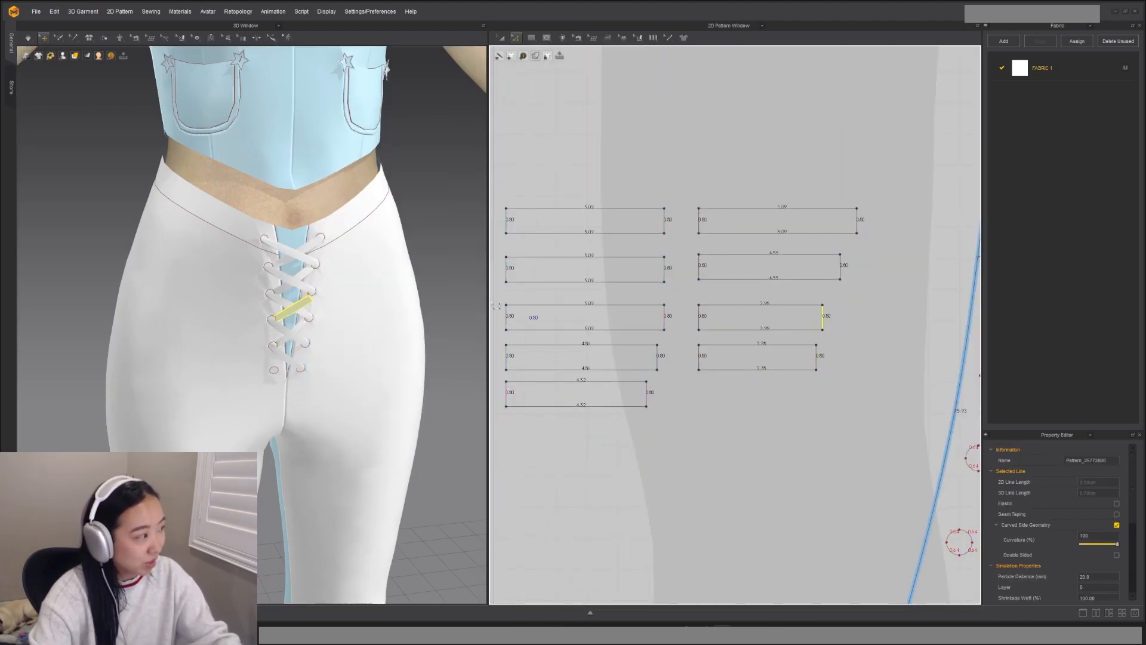
pyautogui.click(304, 297)
pyautogui.scroll(-7, 867, 250)
# Step: Copy the fourth crossing strip and paste it below as the fifth one
pyautogui.click(828, 277)
pyautogui.hotkey('ctrl', 'c')
pyautogui.hotkey('ctrl', 'v')
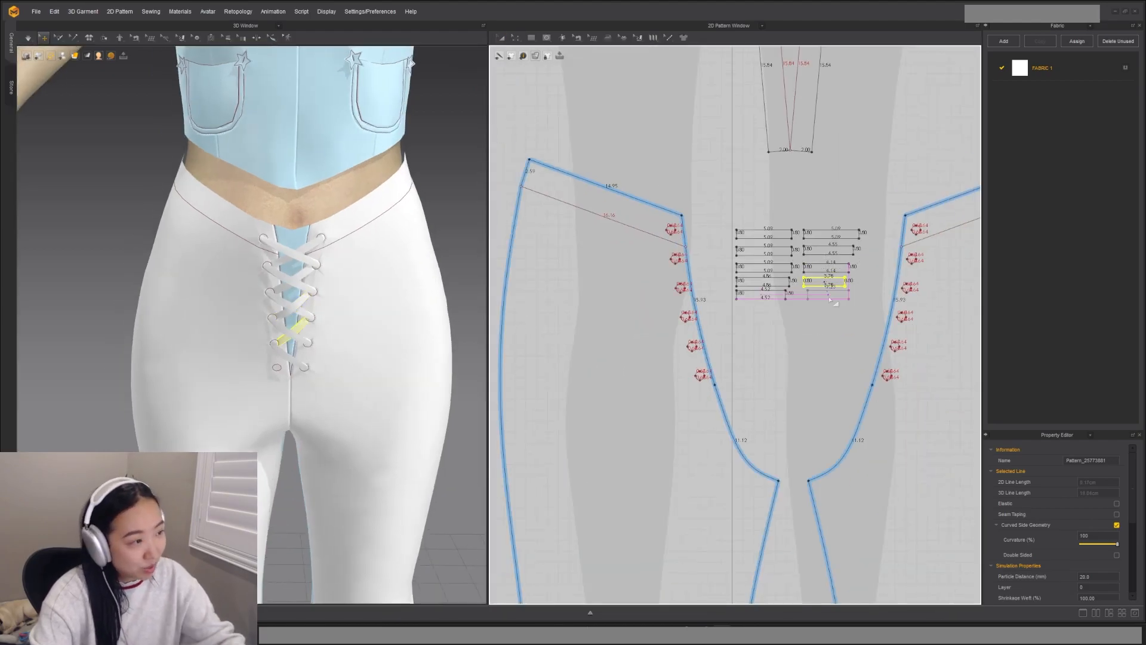
pyautogui.click(829, 289)
# Step: Sew the fifth crossing strip's right short end to the inner half of the right panel's fifth eyelet
pyautogui.press('n')
pyautogui.scroll(6, 848, 293)
pyautogui.click(848, 295)
pyautogui.moveTo(849, 295); pyautogui.dragTo(687, 151, button='middle')
pyautogui.scroll(2, 829, 298)
pyautogui.click(824, 294)
# Step: Sew the fifth crossing strip's left short end to the left panel's sixth eyelet
pyautogui.scroll(-3, 836, 301)
pyautogui.moveTo(836, 302); pyautogui.dragTo(964, 420, button='middle')
pyautogui.click(732, 286)
pyautogui.moveTo(505, 492); pyautogui.dragTo(766, 398, button='middle')
pyautogui.scroll(4, 764, 398)
pyautogui.click(718, 407)
pyautogui.scroll(-5, 585, 398)
pyautogui.press('a')
pyautogui.click(282, 363)
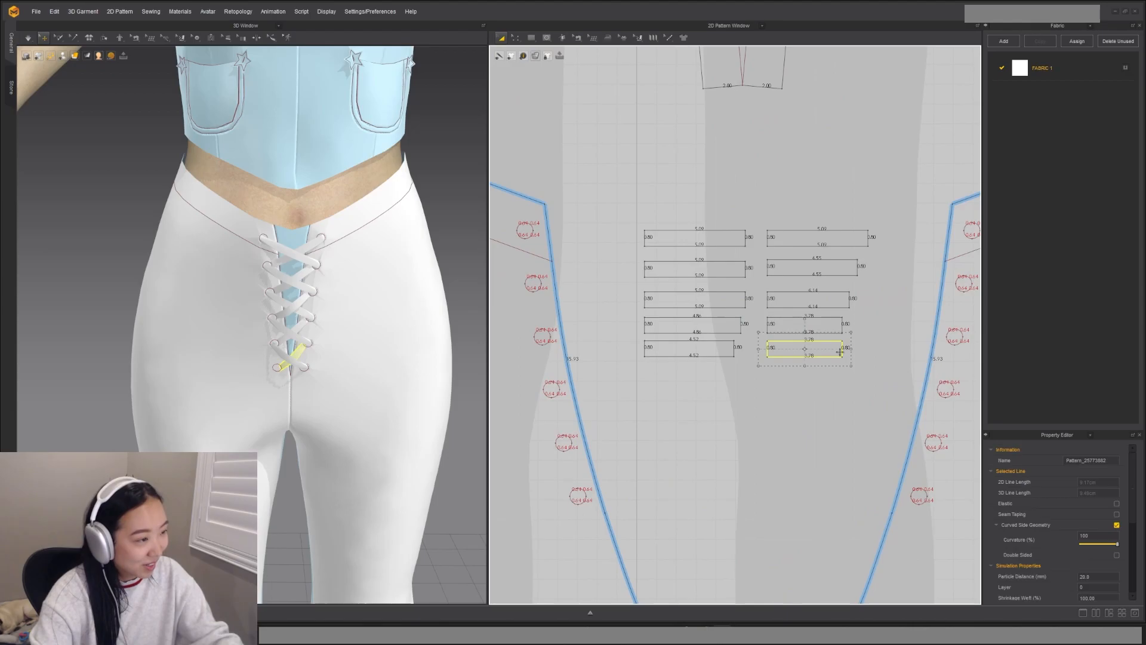
pyautogui.moveTo(270, 378); pyautogui.dragTo(351, 342, button='right')
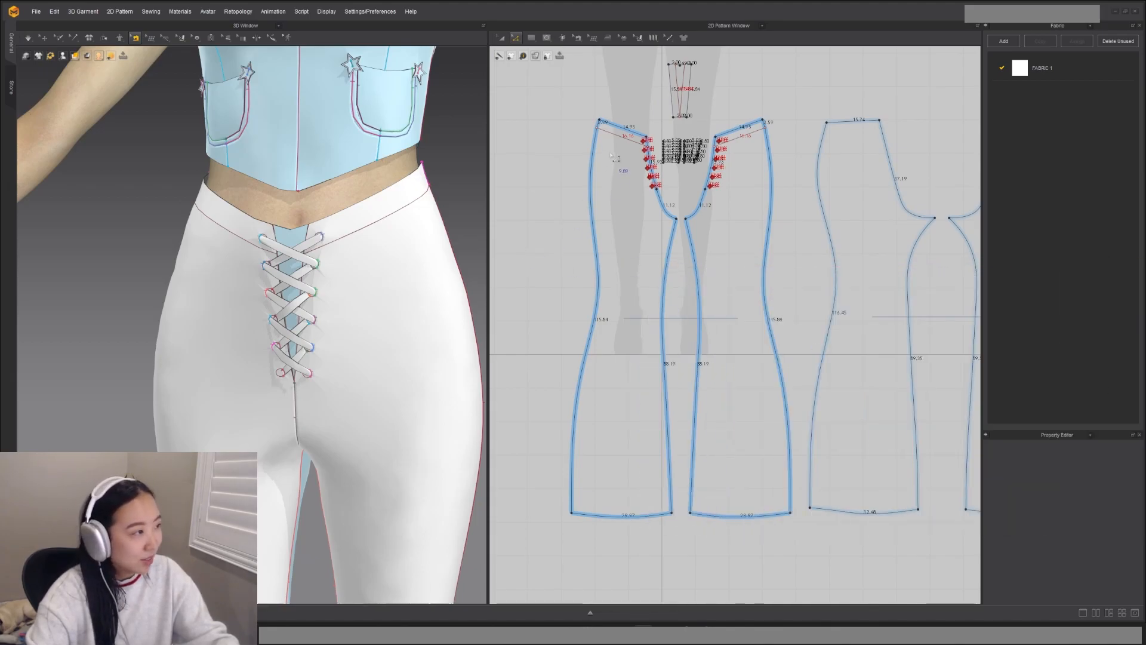
# Step: Draw a curved internal line down the left front pants panel from the waist edge to the hem
pyautogui.click(544, 38)
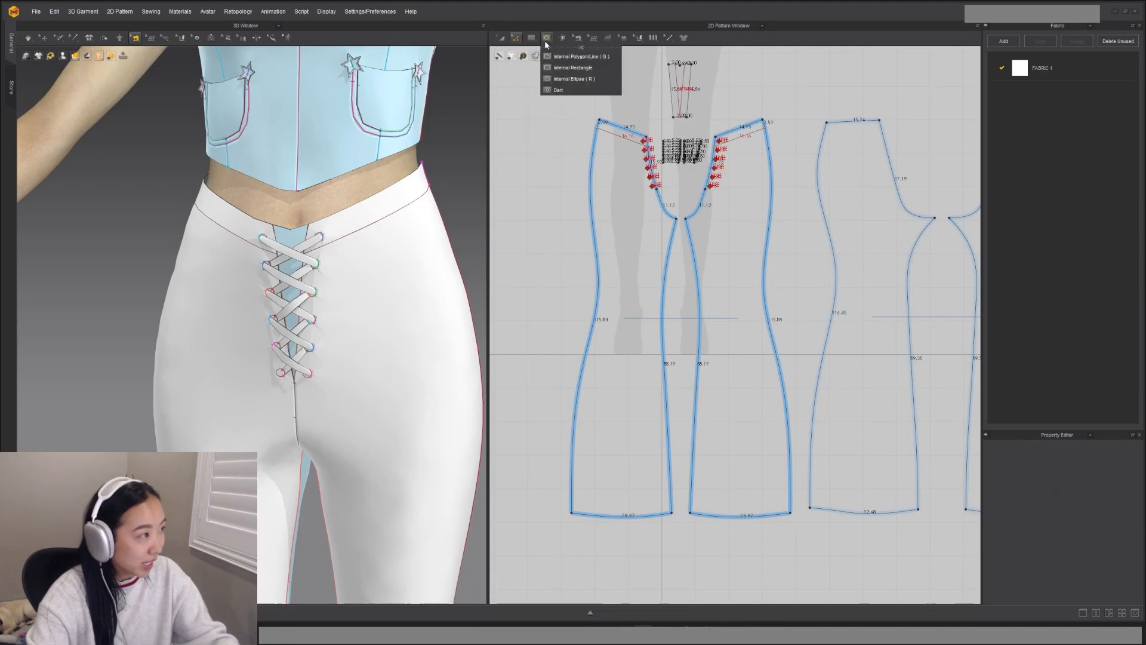
pyautogui.click(557, 67)
pyautogui.scroll(3, 624, 132)
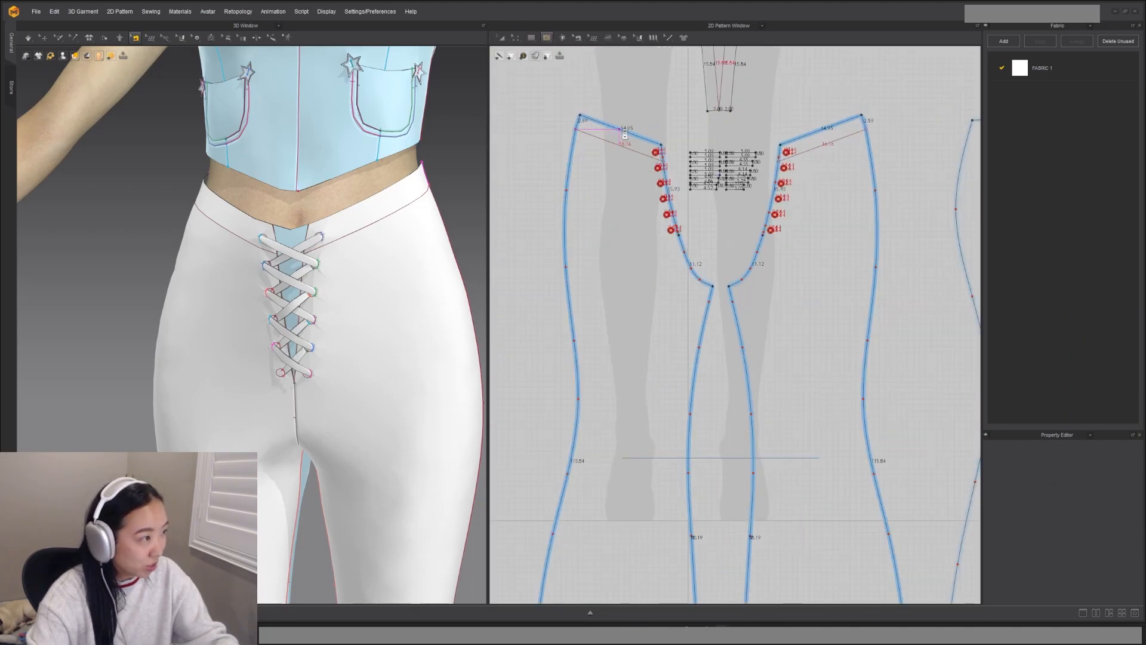
pyautogui.click(622, 130)
pyautogui.click(615, 207)
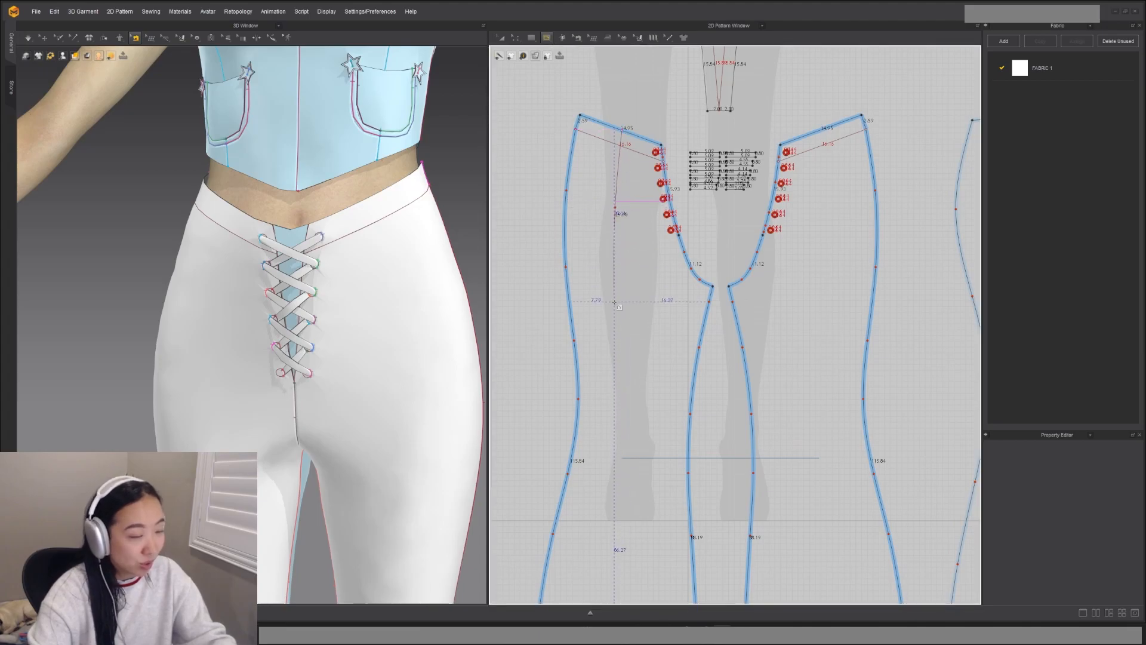
pyautogui.click(621, 371)
pyautogui.moveTo(630, 489); pyautogui.dragTo(659, 314, button='middle')
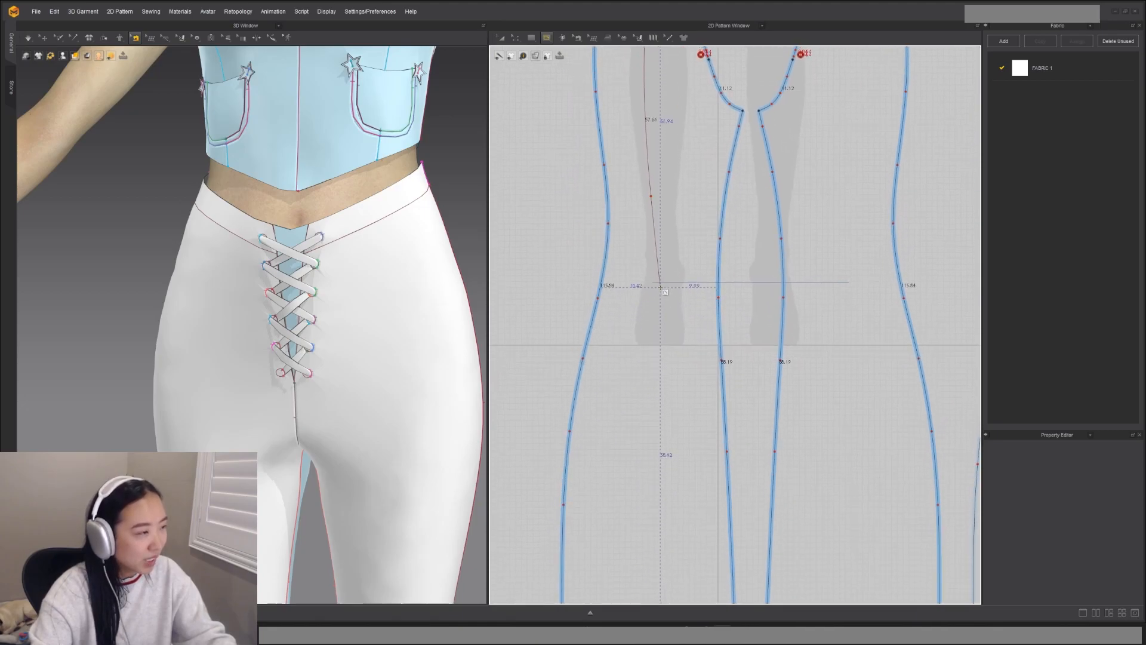
pyautogui.click(649, 321)
pyautogui.moveTo(641, 503); pyautogui.dragTo(637, 325, button='middle')
pyautogui.click(636, 262)
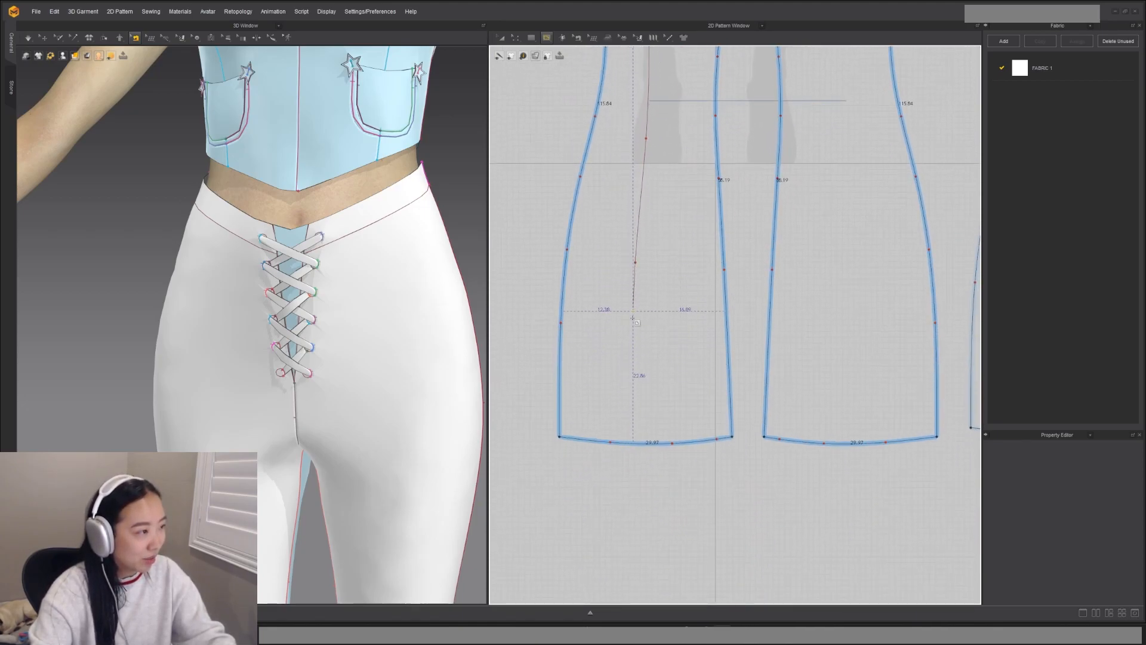
pyautogui.click(631, 443)
# Step: Move the left panel line's mid-leg point toward the inseam and raise its hip-level point slightly
pyautogui.press('z')
pyautogui.scroll(-5, 370, 379)
pyautogui.scroll(-2, 359, 374)
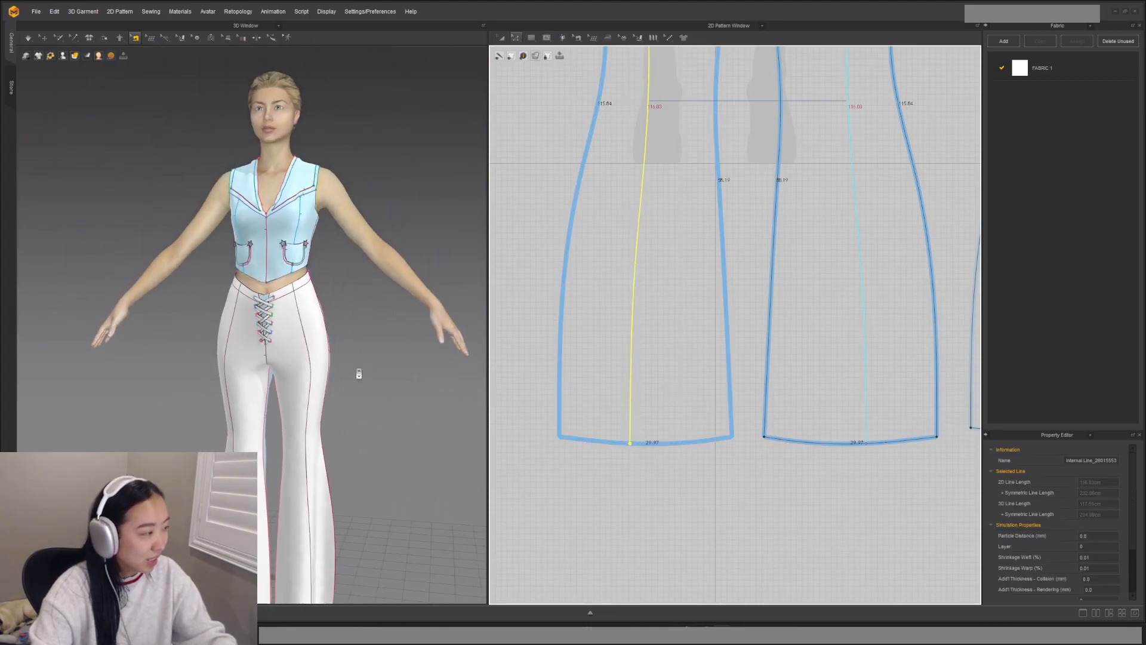
pyautogui.moveTo(294, 432); pyautogui.dragTo(311, 420, button='right')
pyautogui.moveTo(310, 420); pyautogui.dragTo(338, 364, button='middle')
pyautogui.moveTo(337, 364); pyautogui.dragTo(339, 363, button='right')
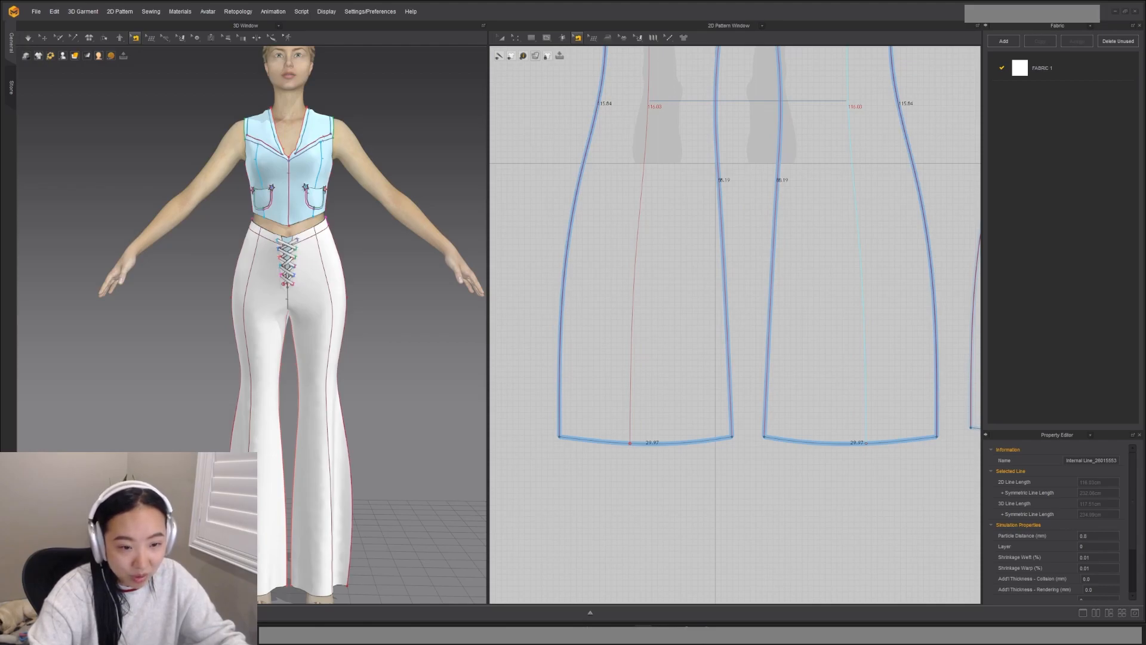
pyautogui.moveTo(682, 171); pyautogui.dragTo(701, 395, button='middle')
pyautogui.moveTo(674, 240); pyautogui.dragTo(696, 346, button='middle')
pyautogui.press('z')
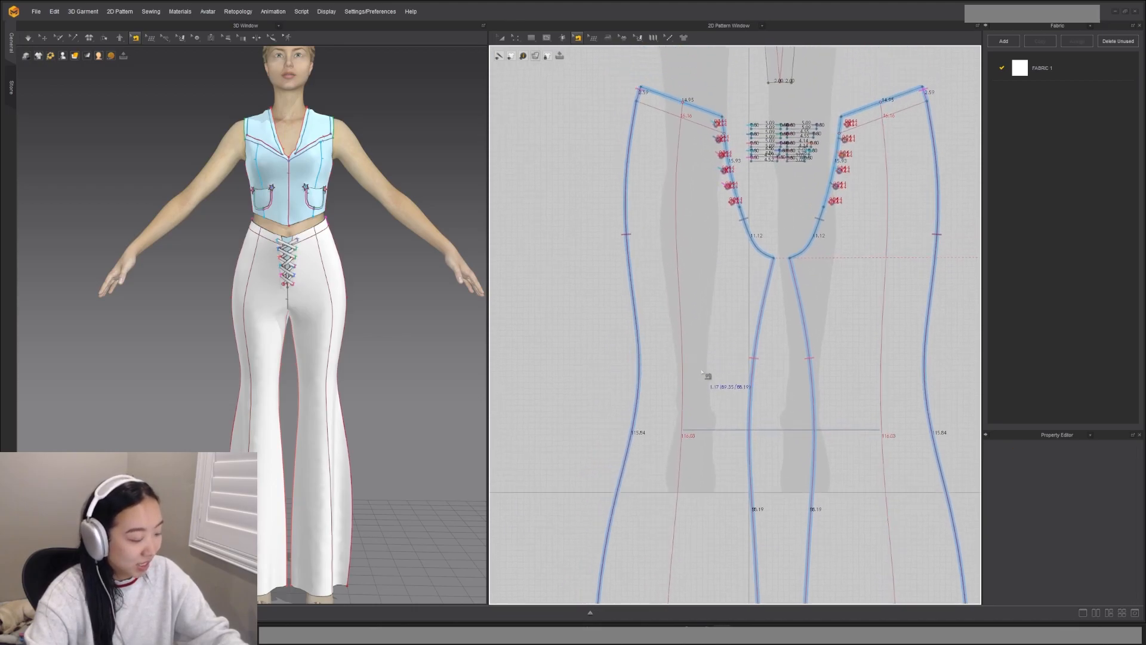
pyautogui.moveTo(683, 343); pyautogui.dragTo(692, 344)
pyautogui.moveTo(679, 192); pyautogui.dragTo(683, 180)
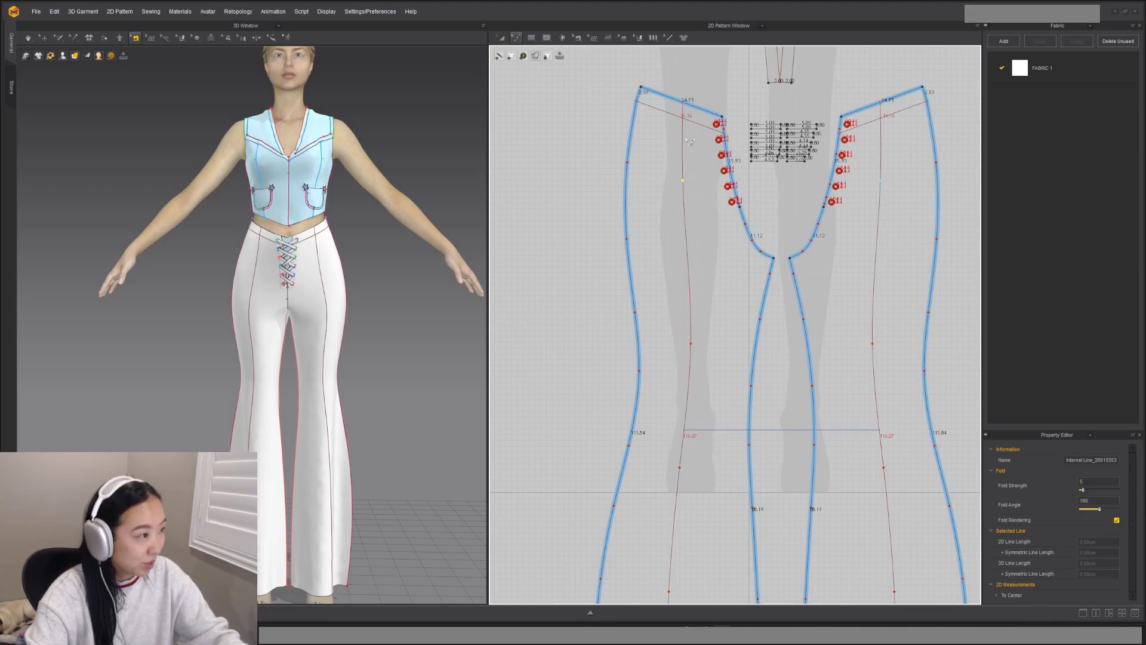
# Step: Fine-tune the left panel line's mid-leg point and shift its lower-leg point slightly toward the inseam
pyautogui.moveTo(711, 450); pyautogui.dragTo(723, 298, button='middle')
pyautogui.moveTo(706, 196); pyautogui.dragTo(710, 215)
pyautogui.moveTo(692, 318); pyautogui.dragTo(696, 318)
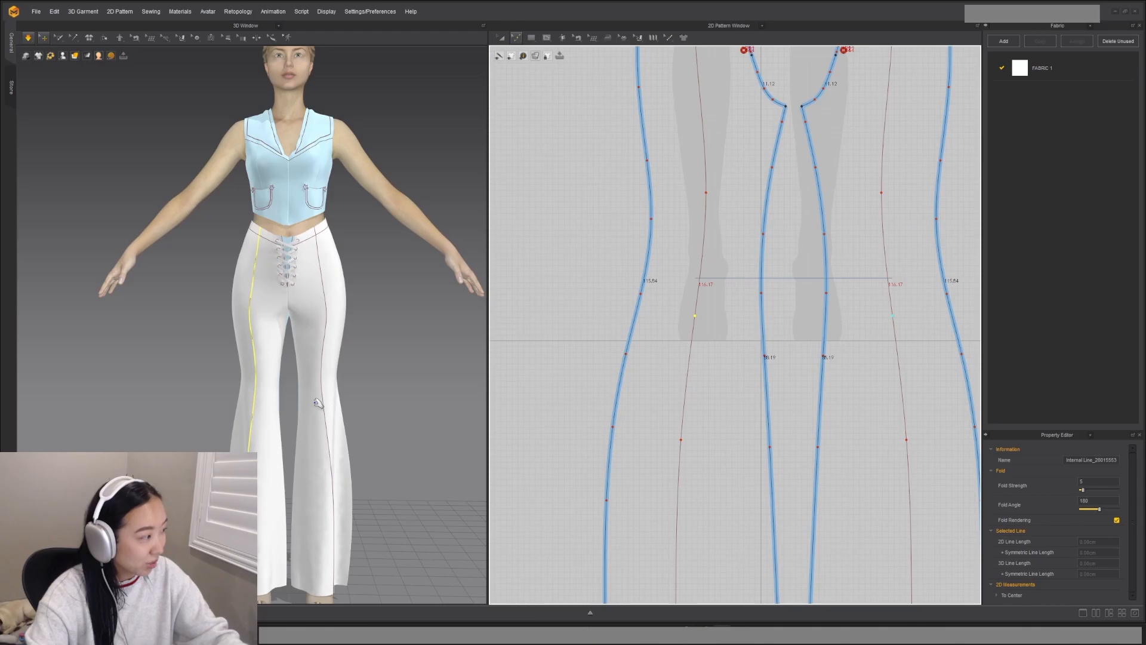
pyautogui.click(386, 389)
pyautogui.moveTo(386, 389); pyautogui.dragTo(385, 380, button='right')
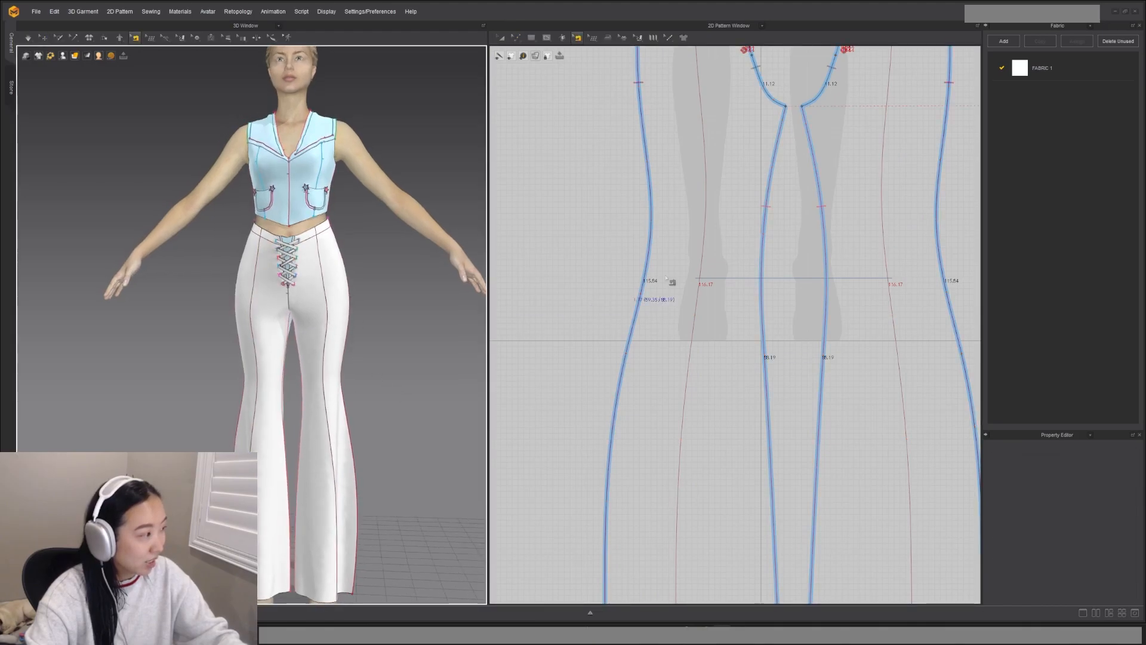
# Step: Shift the mid-leg curve point of the right front panel's line slightly toward the inseam
pyautogui.press('q')
pyautogui.click(325, 322)
pyautogui.scroll(-5, 788, 277)
pyautogui.moveTo(833, 226); pyautogui.dragTo(783, 326, button='middle')
pyautogui.scroll(2, 783, 326)
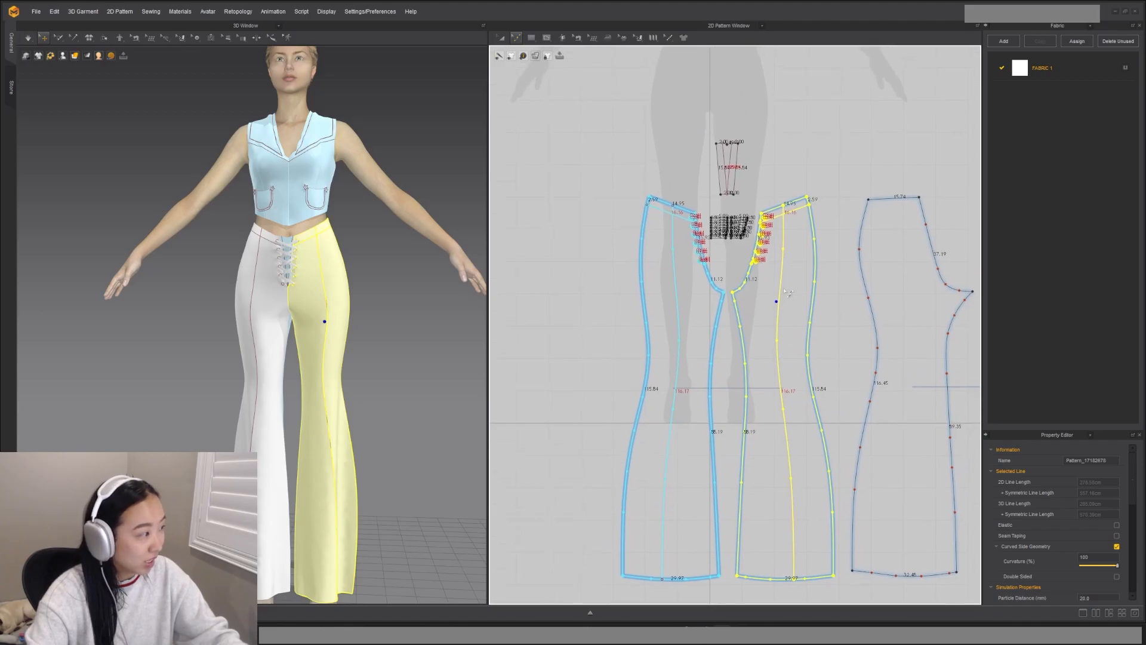
pyautogui.scroll(3, 788, 293)
pyautogui.click(777, 346)
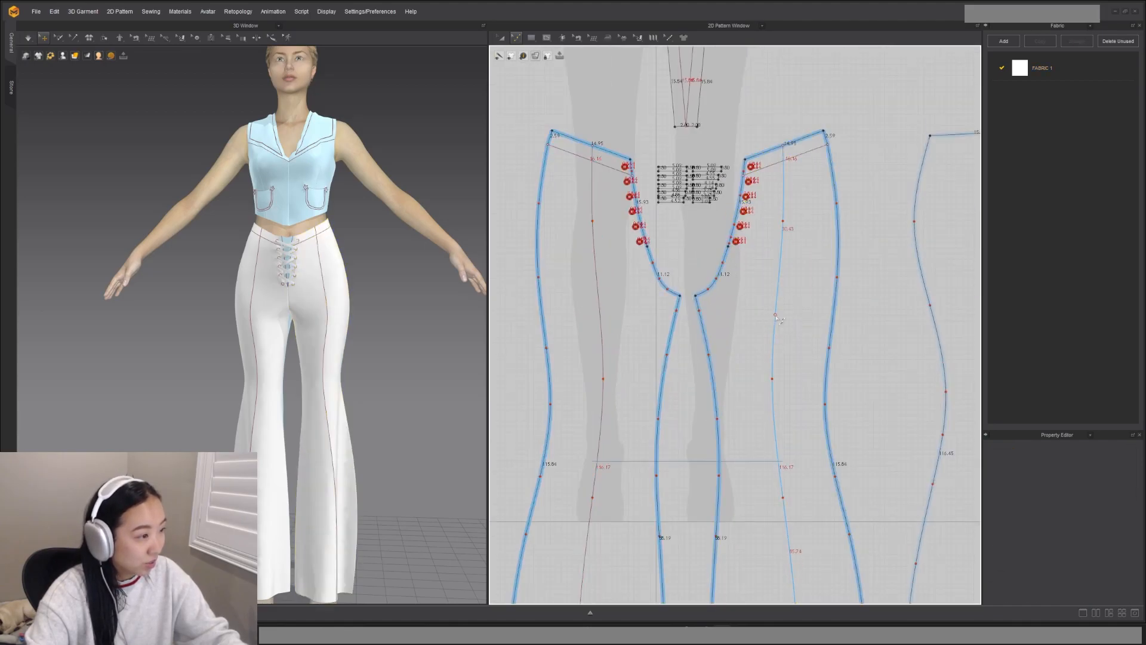
pyautogui.click(773, 381)
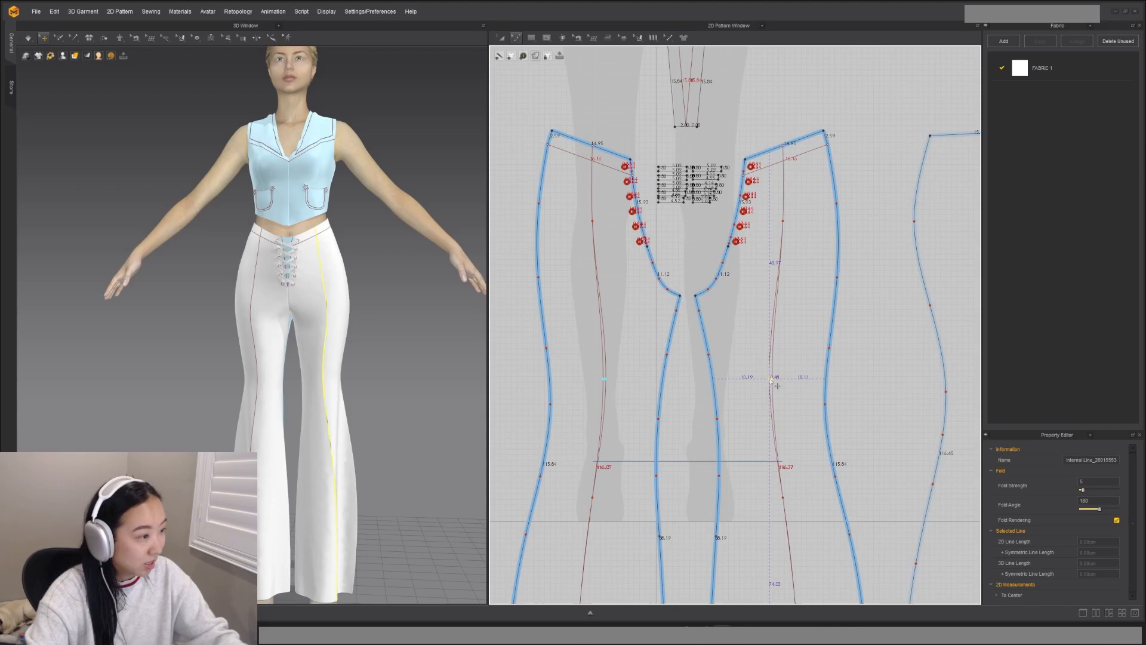
# Step: Add a curve point at crotch level on the right panel's line and ease it and the hip point toward the inseam
pyautogui.moveTo(775, 299); pyautogui.dragTo(770, 299)
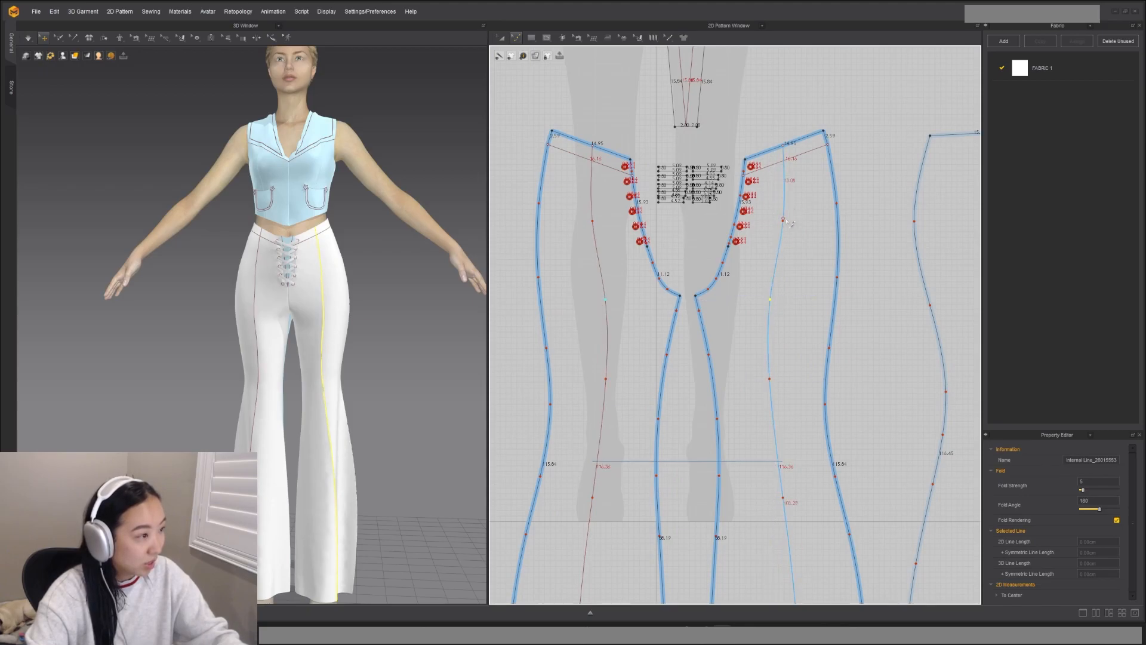
pyautogui.moveTo(782, 219); pyautogui.dragTo(779, 221)
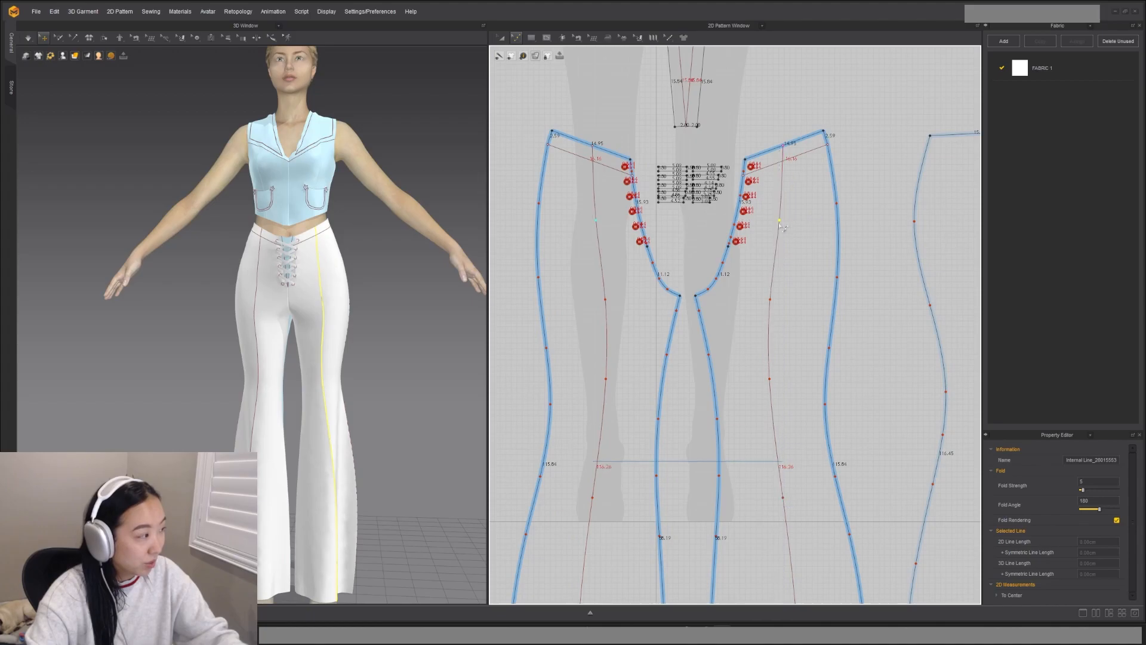
pyautogui.click(353, 345)
pyautogui.click(794, 322)
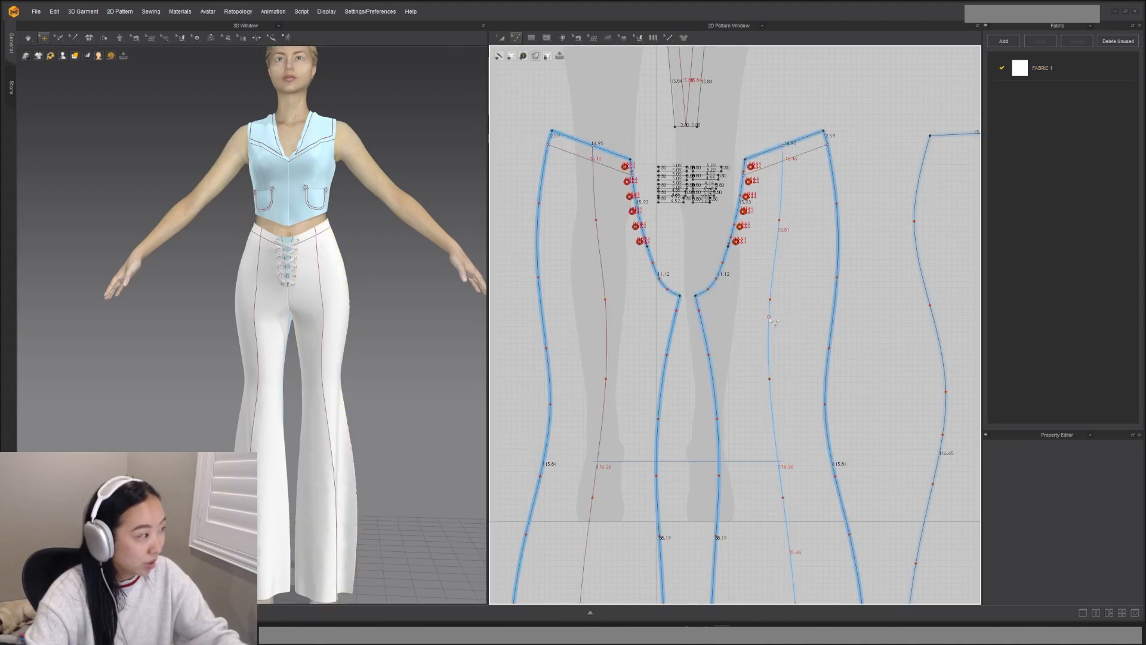
pyautogui.moveTo(774, 304); pyautogui.dragTo(775, 306)
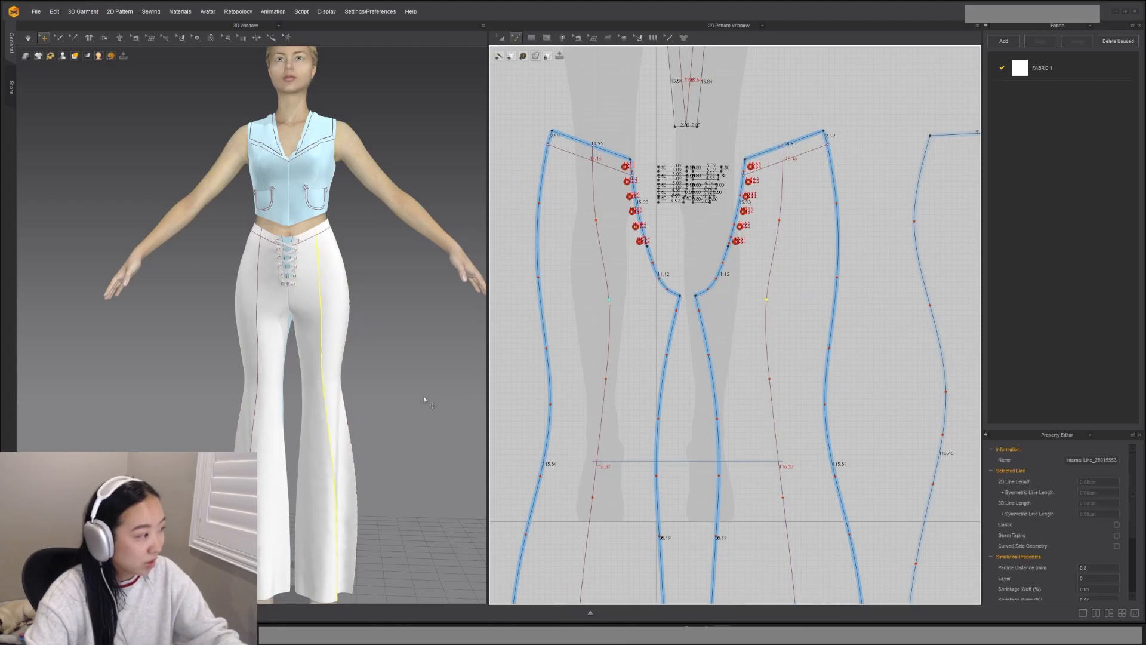
# Step: Move the right panel line's hem end point and lower-leg curve point toward the inseam
pyautogui.moveTo(803, 460); pyautogui.dragTo(806, 257, button='right')
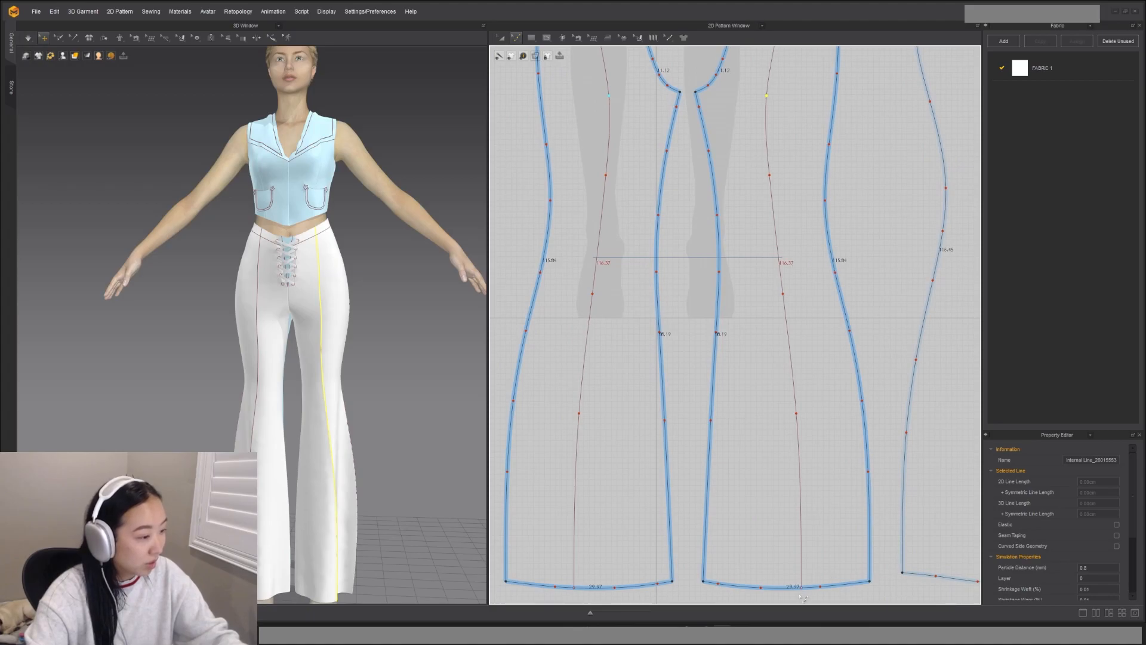
pyautogui.moveTo(801, 587); pyautogui.dragTo(786, 588)
pyautogui.moveTo(787, 417); pyautogui.dragTo(782, 416)
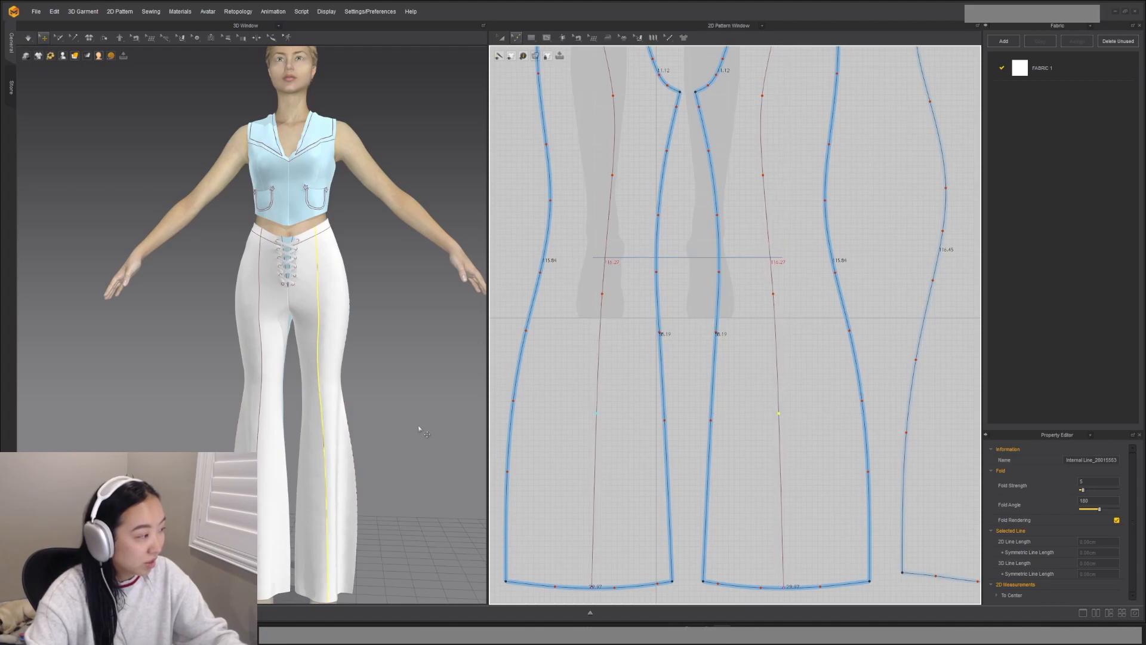
# Step: Shorten the vertical lines on both front panels by moving their lower end up to the mannequin's lower-leg level
pyautogui.scroll(-2, 360, 420)
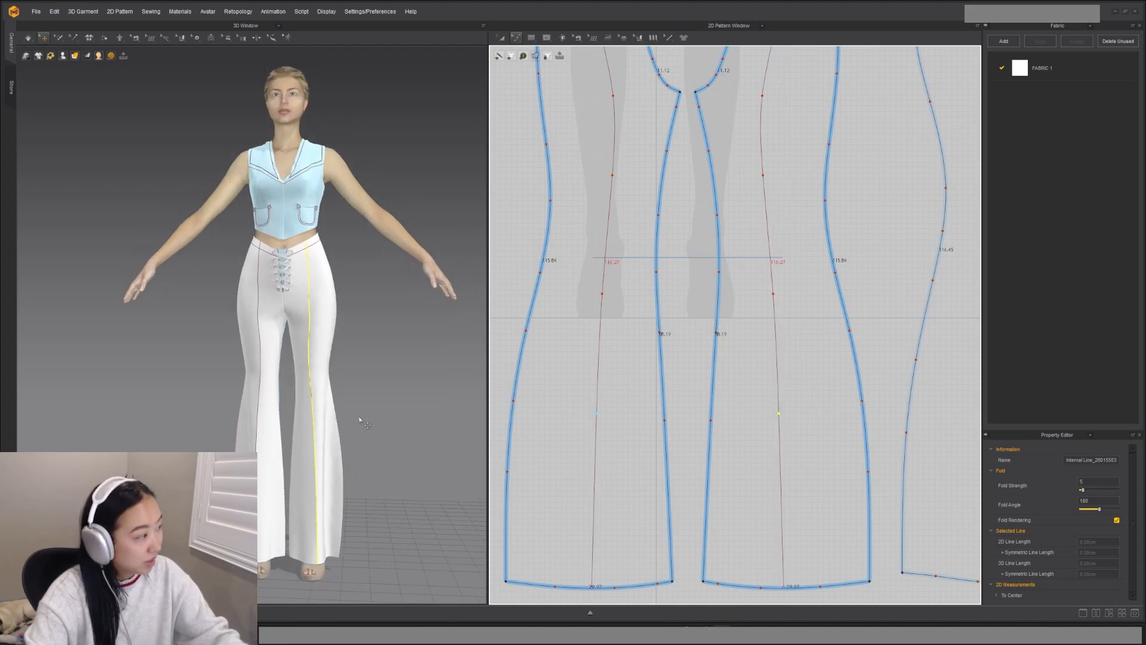
pyautogui.scroll(1, 359, 420)
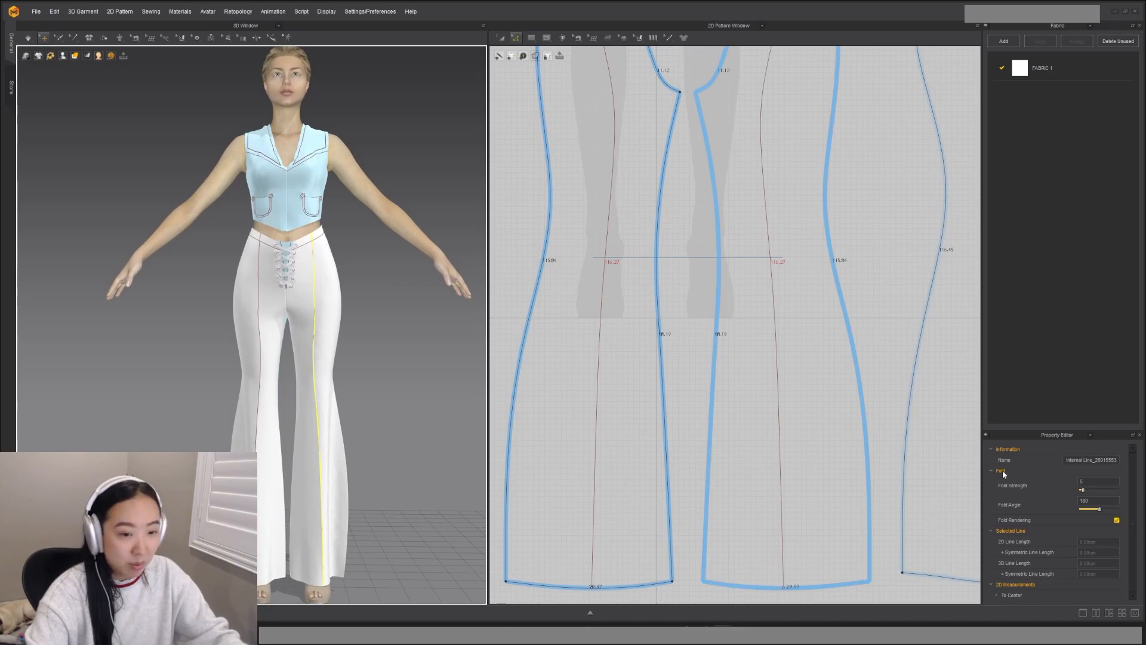
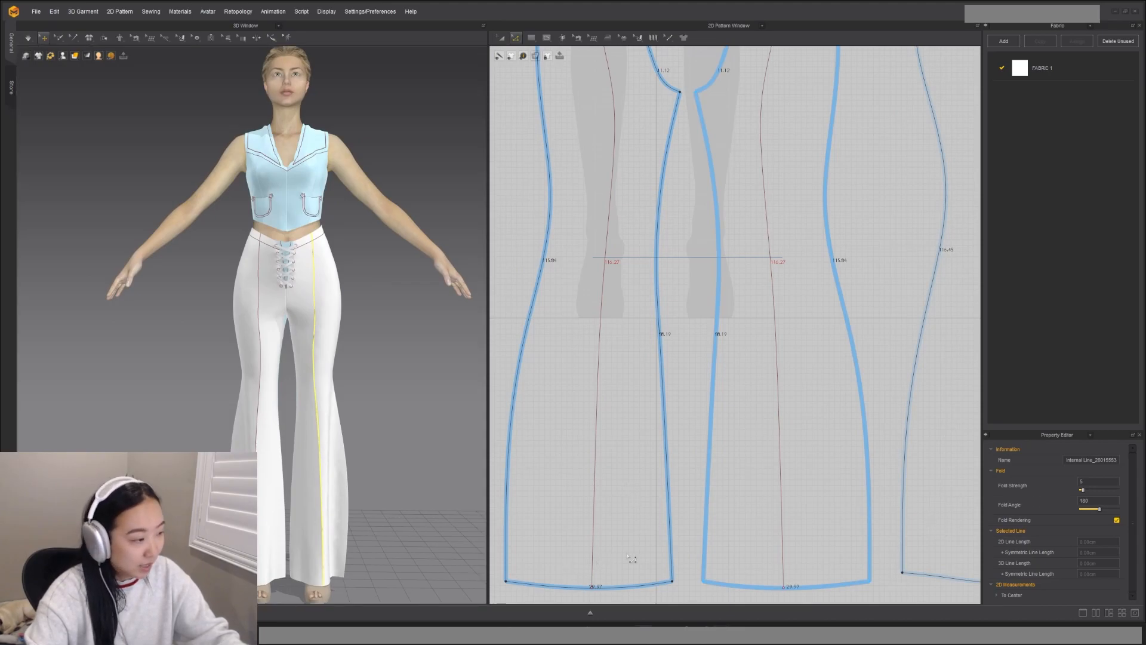
pyautogui.moveTo(609, 326); pyautogui.dragTo(601, 292)
pyautogui.moveTo(356, 392); pyautogui.dragTo(268, 394, button='right')
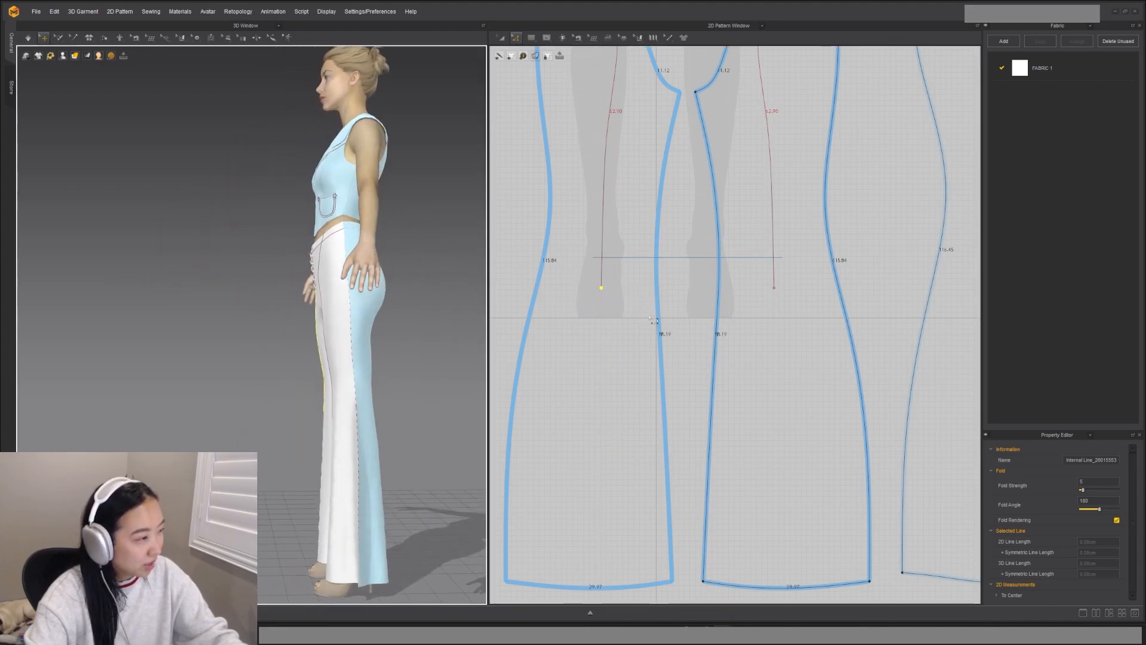
pyautogui.moveTo(602, 289); pyautogui.dragTo(602, 246)
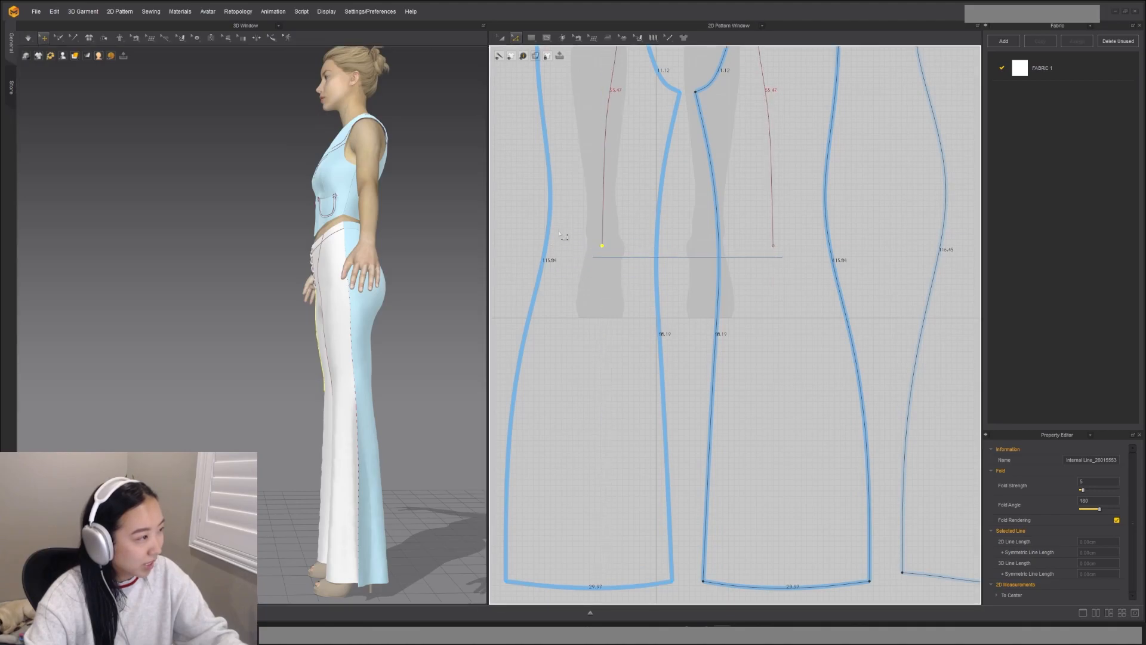
pyautogui.moveTo(274, 400); pyautogui.dragTo(357, 406, button='right')
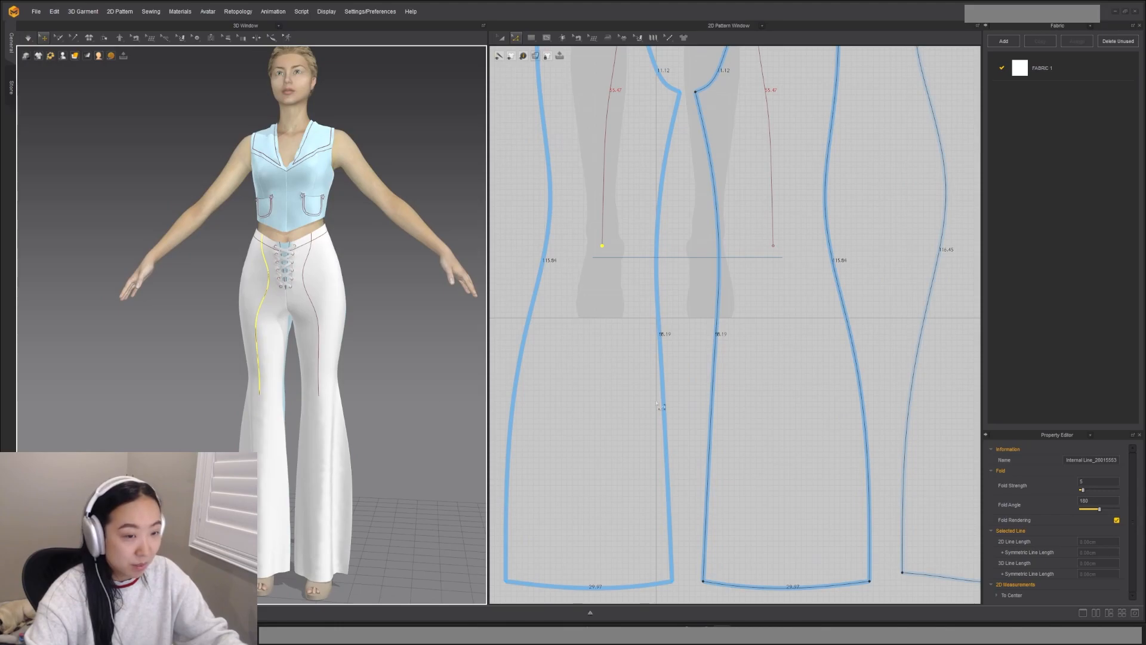
# Step: Shift the right line's thigh curve point toward the inseam and shape a curve point just above it, checking the lines on the avatar
pyautogui.scroll(-3, 716, 304)
pyautogui.scroll(3, 716, 303)
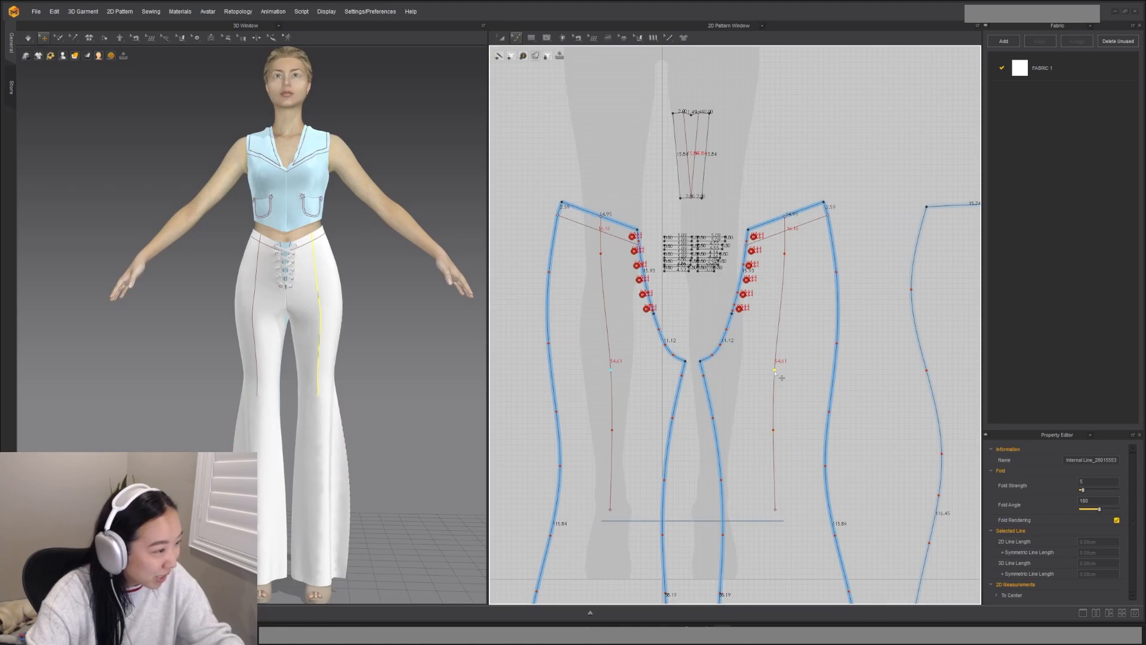
pyautogui.moveTo(780, 378); pyautogui.dragTo(779, 377)
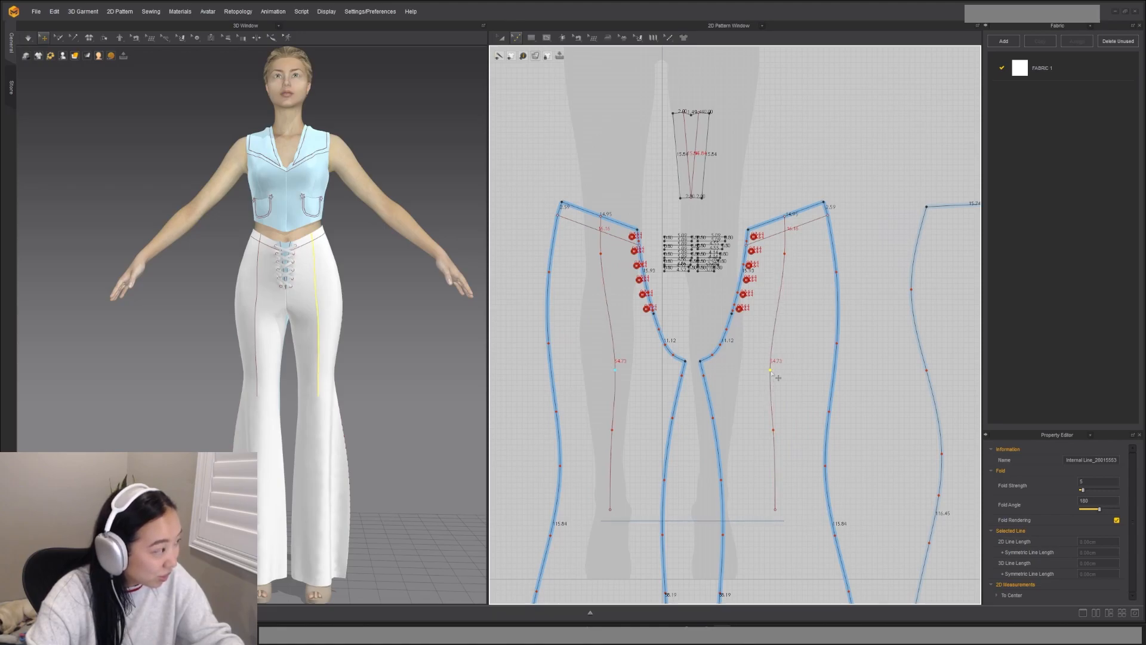
pyautogui.moveTo(304, 389); pyautogui.dragTo(305, 393, button='right')
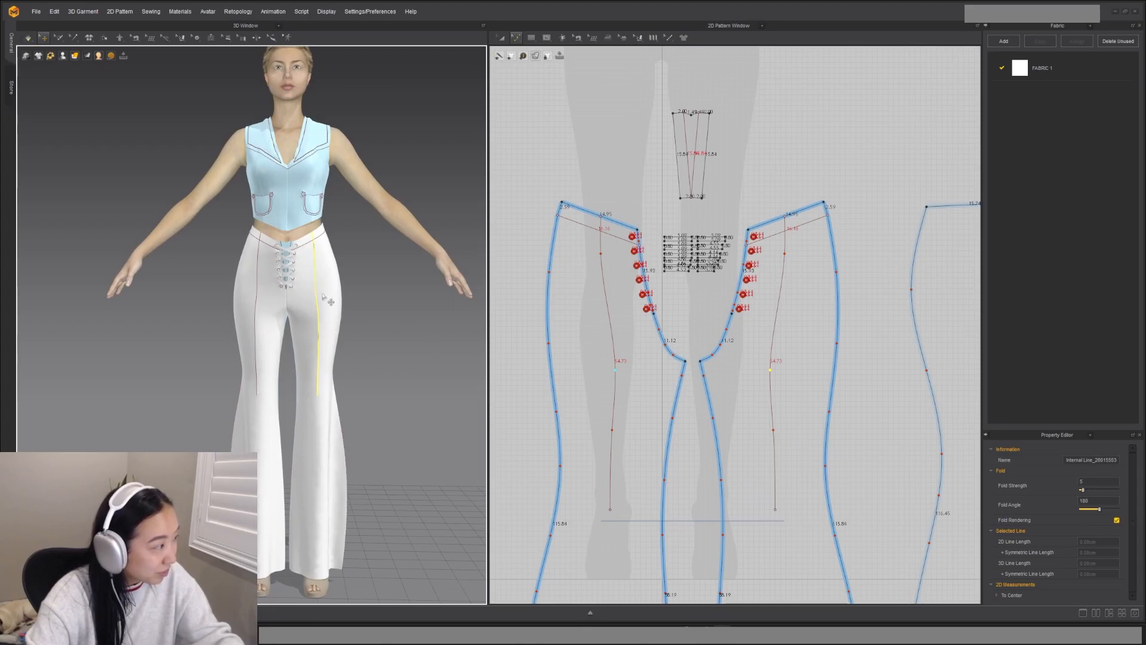
pyautogui.scroll(2, 778, 333)
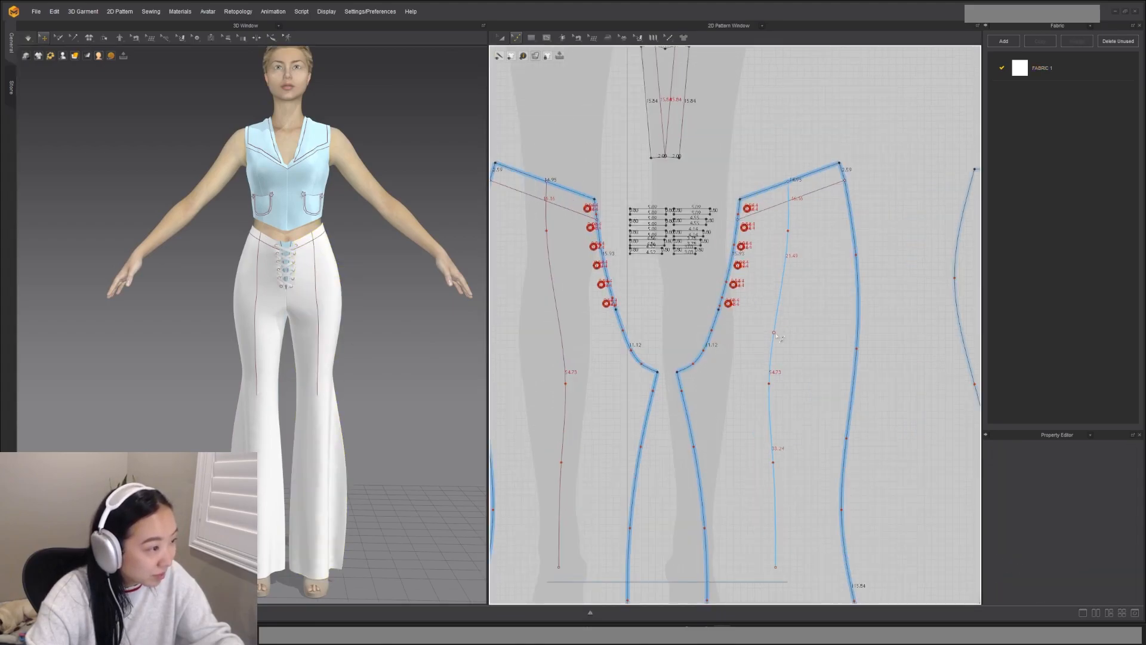
pyautogui.moveTo(775, 333); pyautogui.dragTo(778, 334)
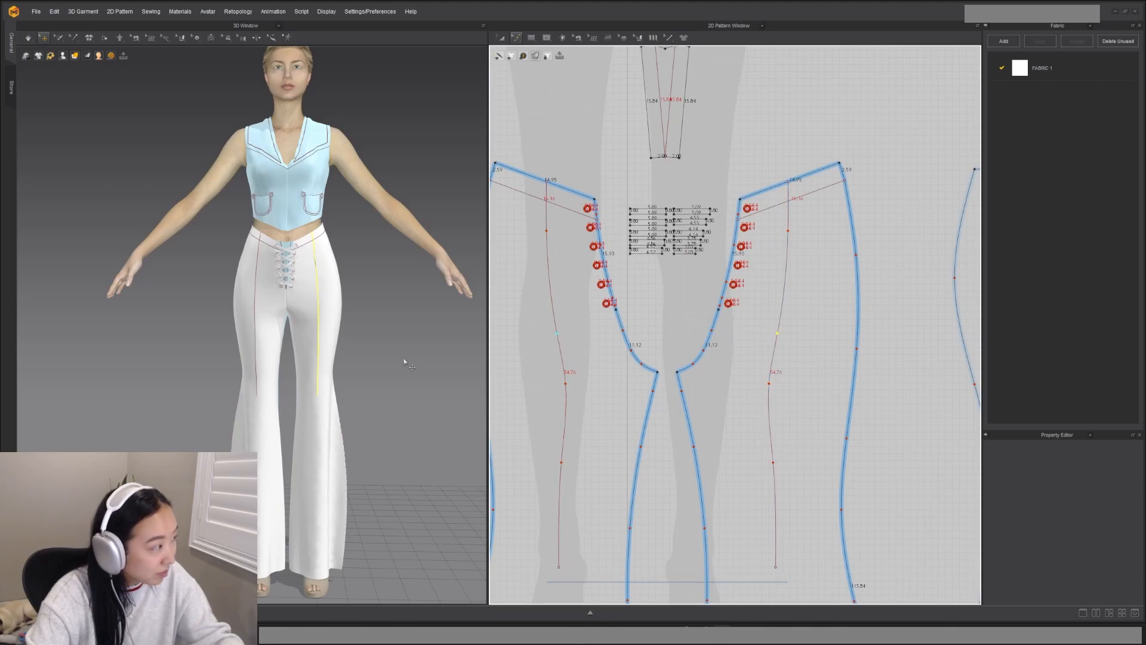
pyautogui.moveTo(355, 382); pyautogui.dragTo(394, 388, button='right')
pyautogui.scroll(3, 287, 300)
pyautogui.moveTo(287, 300); pyautogui.dragTo(357, 389, button='right')
pyautogui.click(367, 401)
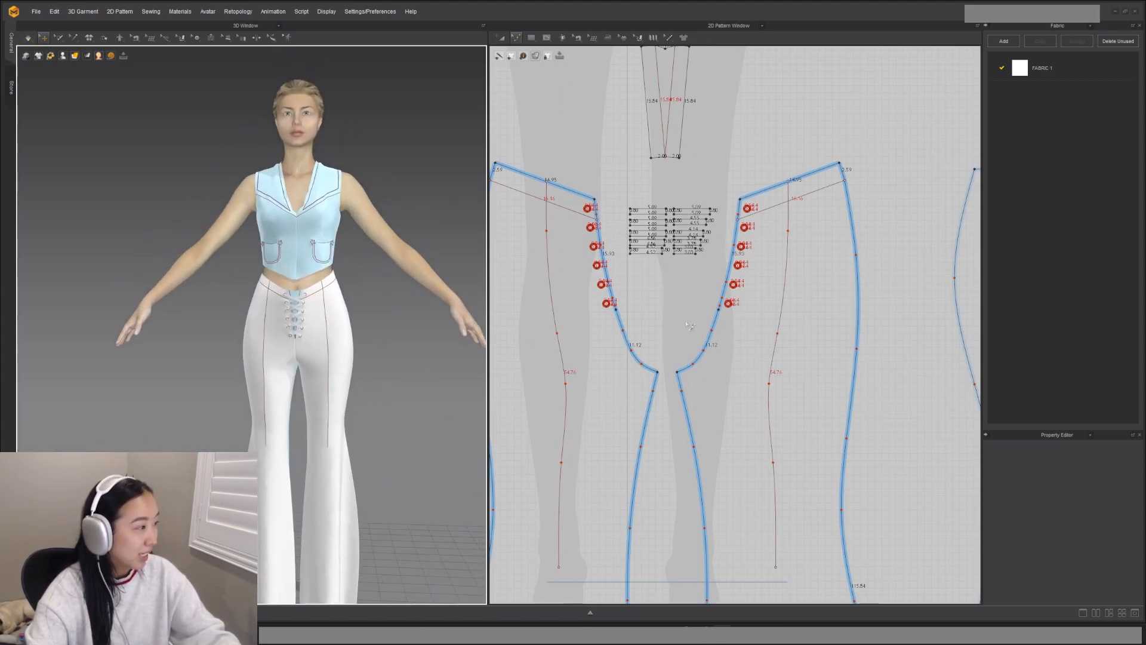
# Step: Extend or trim the top end of the left front panel's vertical line to the pattern outline and add a point on the waistline
pyautogui.scroll(-2, 672, 327)
pyautogui.scroll(5, 670, 332)
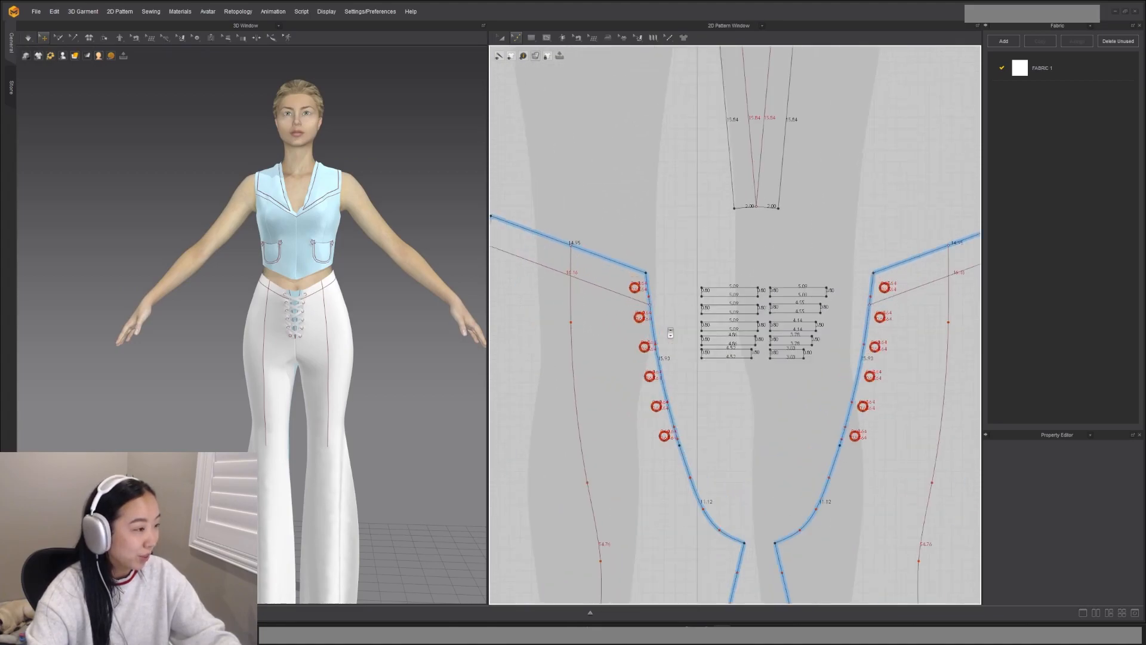
pyautogui.moveTo(690, 211); pyautogui.dragTo(713, 282, button='middle')
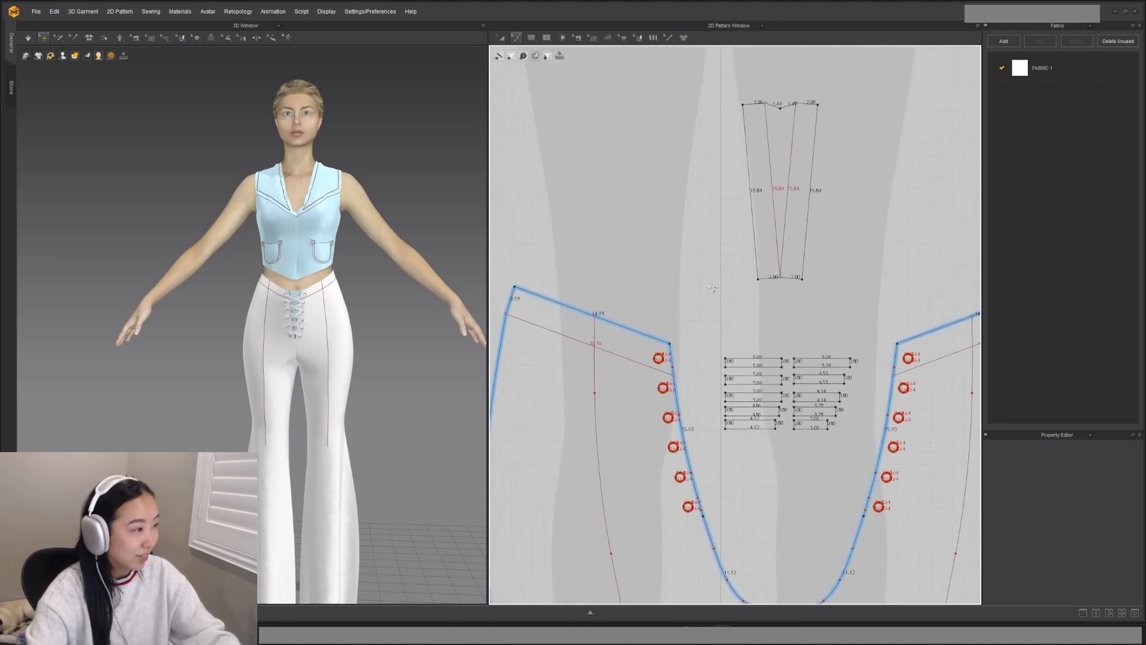
pyautogui.click(595, 338)
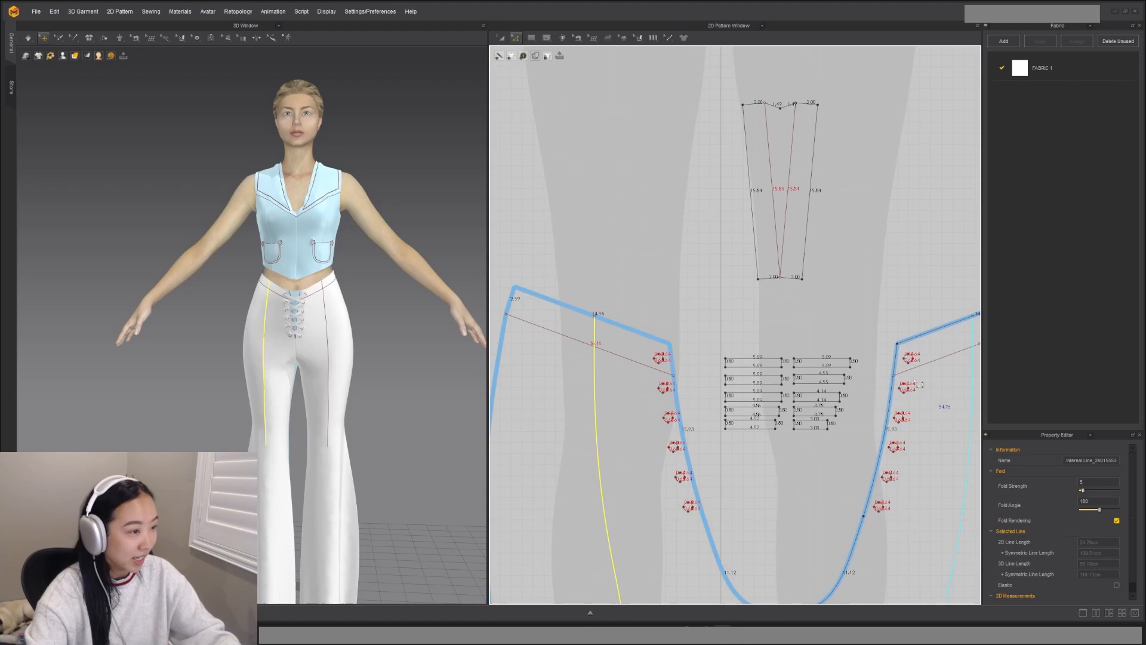
pyautogui.moveTo(627, 332); pyautogui.dragTo(579, 337, button='middle')
pyautogui.click(552, 327)
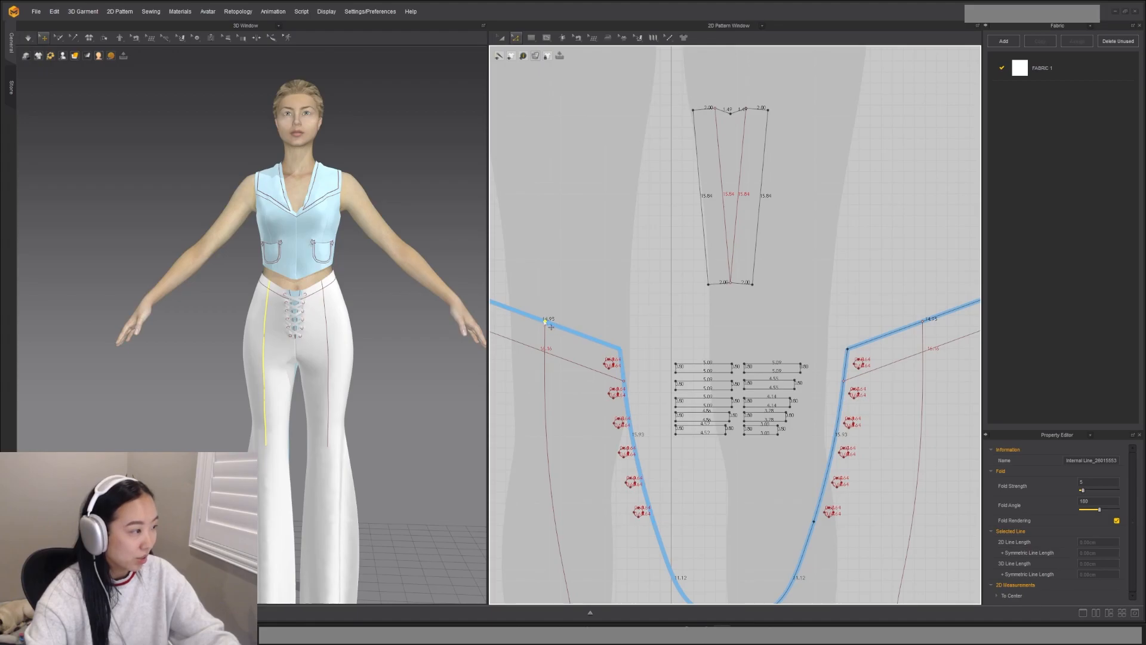
pyautogui.rightClick(546, 321)
pyautogui.moveTo(627, 350)
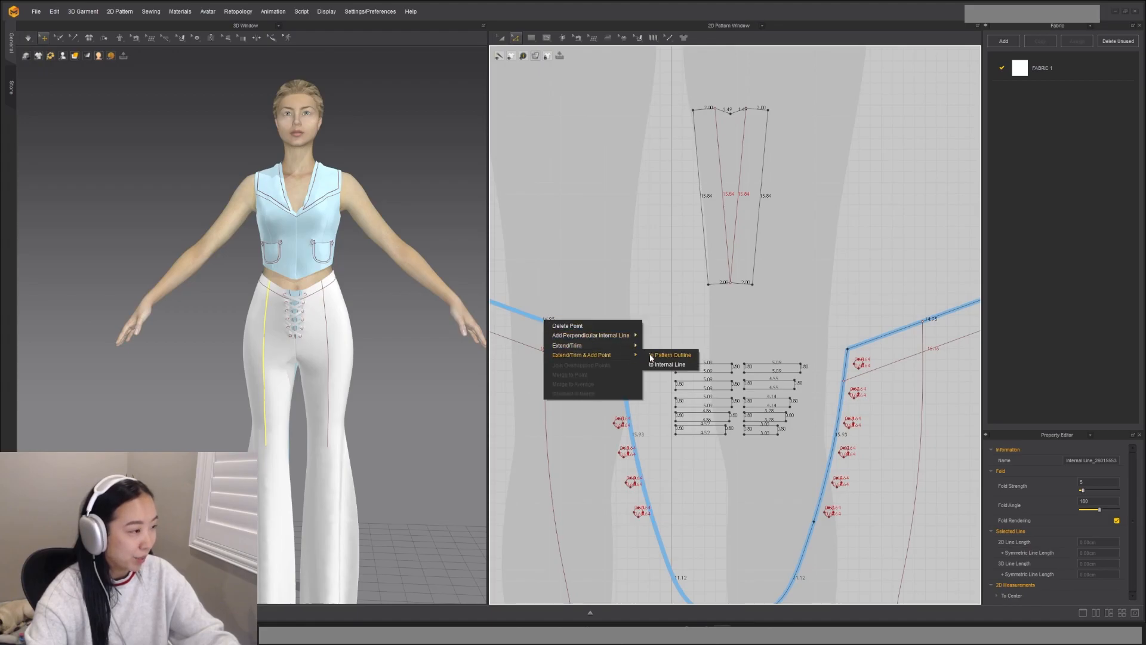
pyautogui.click(672, 357)
# Step: Set the lacing insert's right top edge to 7.22 cm and move its lower right corner outward beneath the new top corner
pyautogui.scroll(-3, 737, 212)
pyautogui.scroll(4, 737, 212)
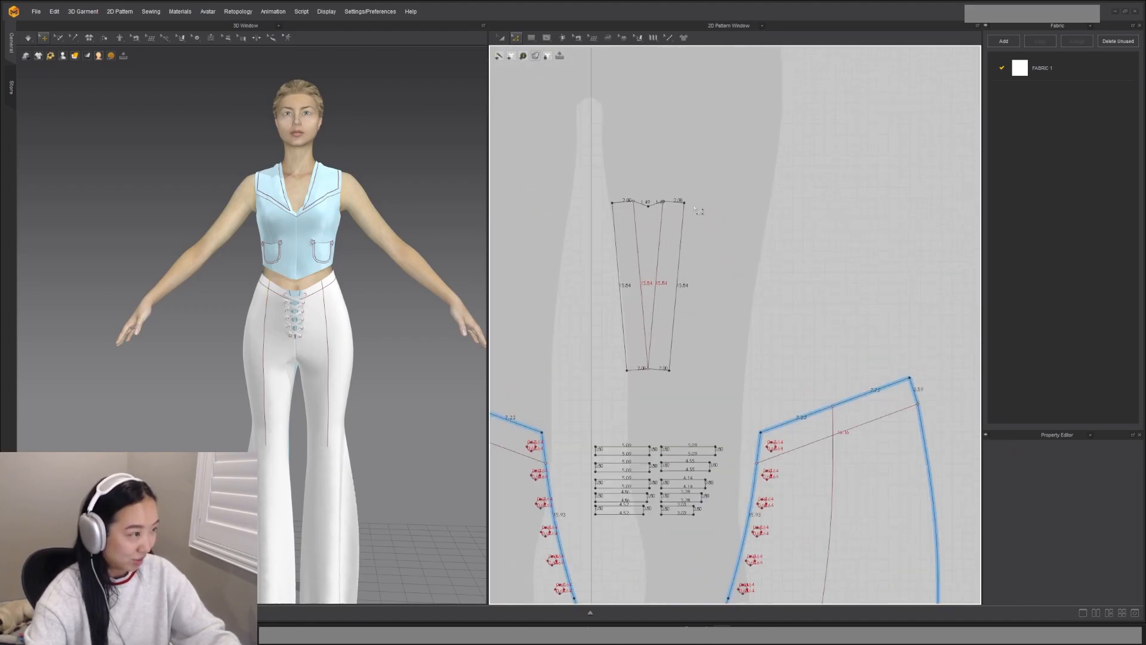
pyautogui.click(796, 422)
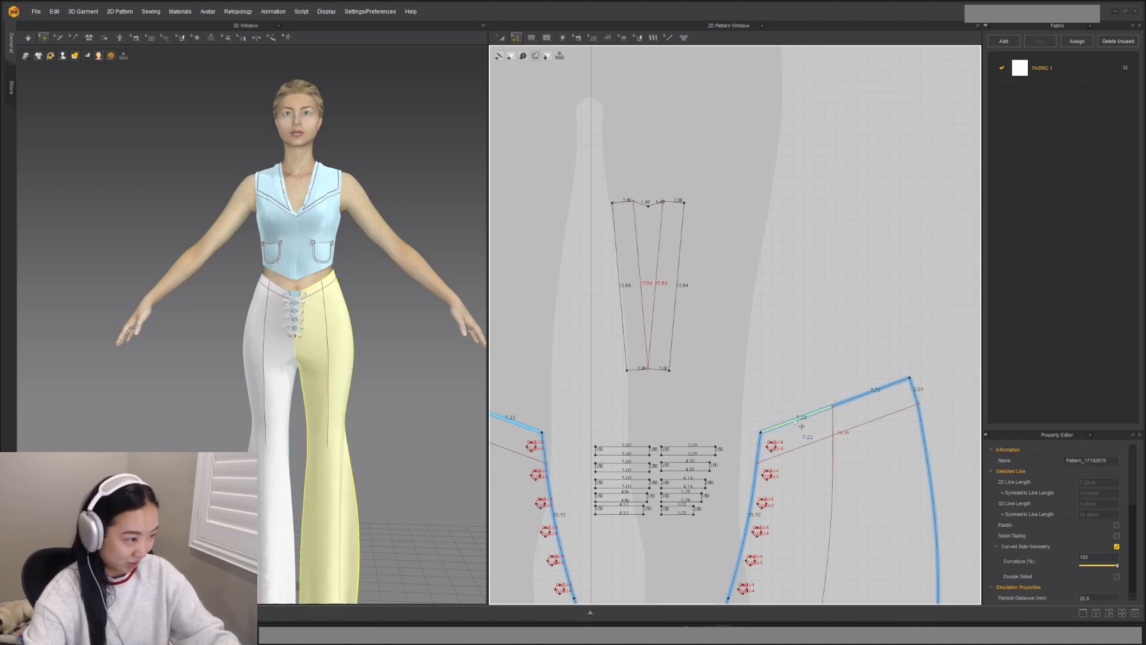
pyautogui.click(673, 203)
pyautogui.rightClick(675, 204)
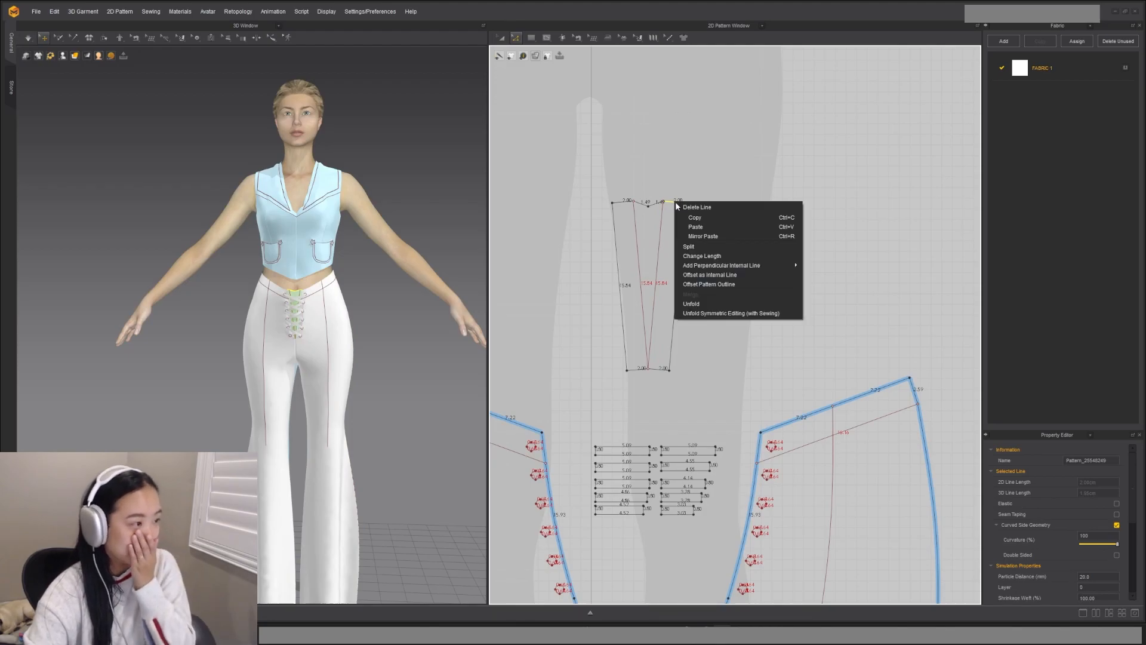
pyautogui.click(723, 257)
pyautogui.write('7.22')
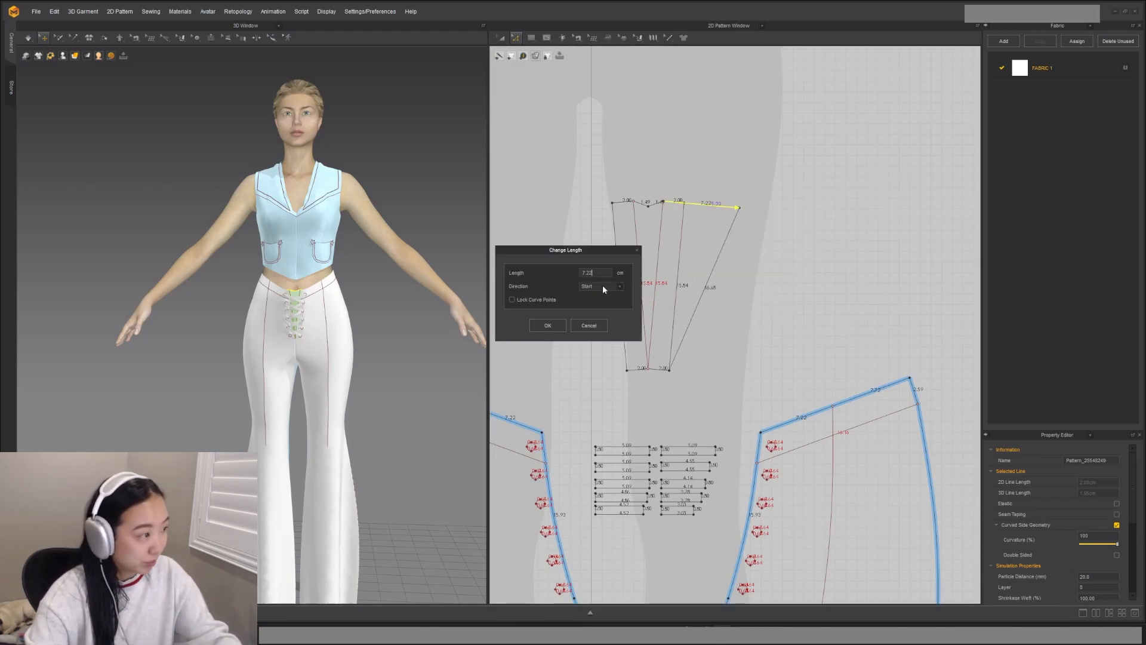
pyautogui.click(558, 326)
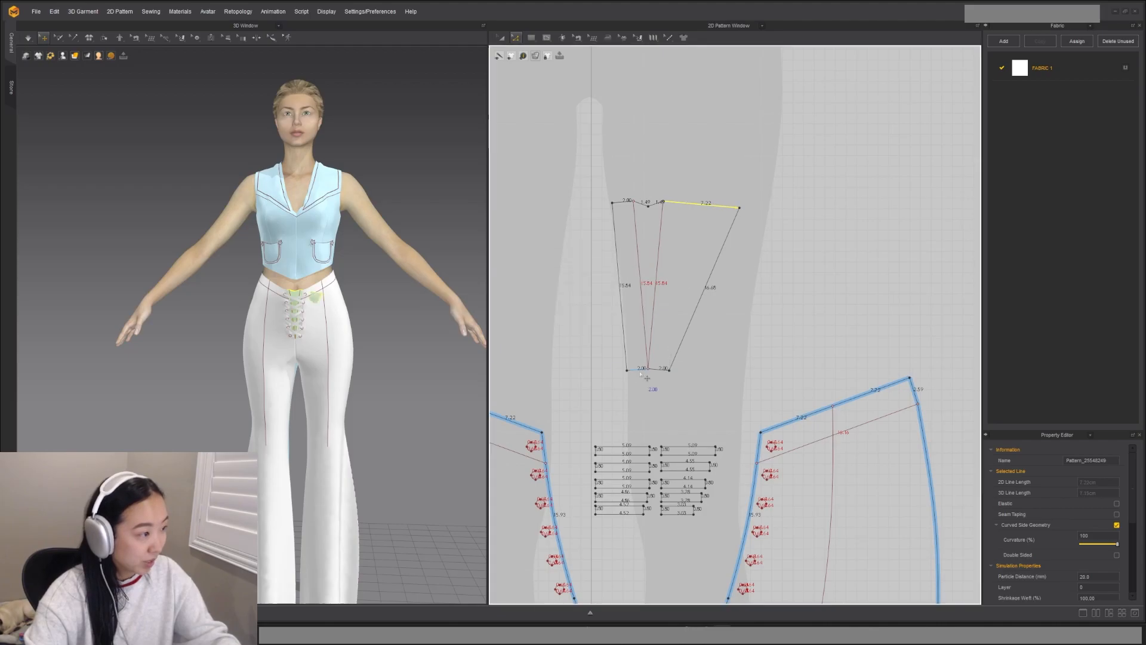
pyautogui.click(670, 369)
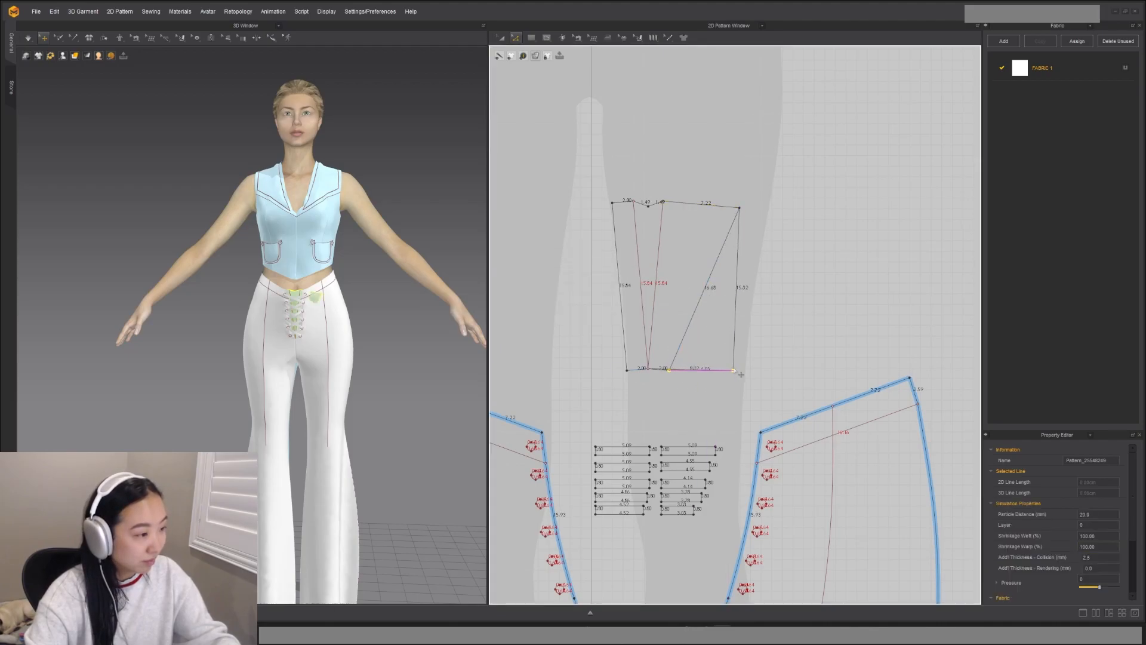
pyautogui.click(734, 370)
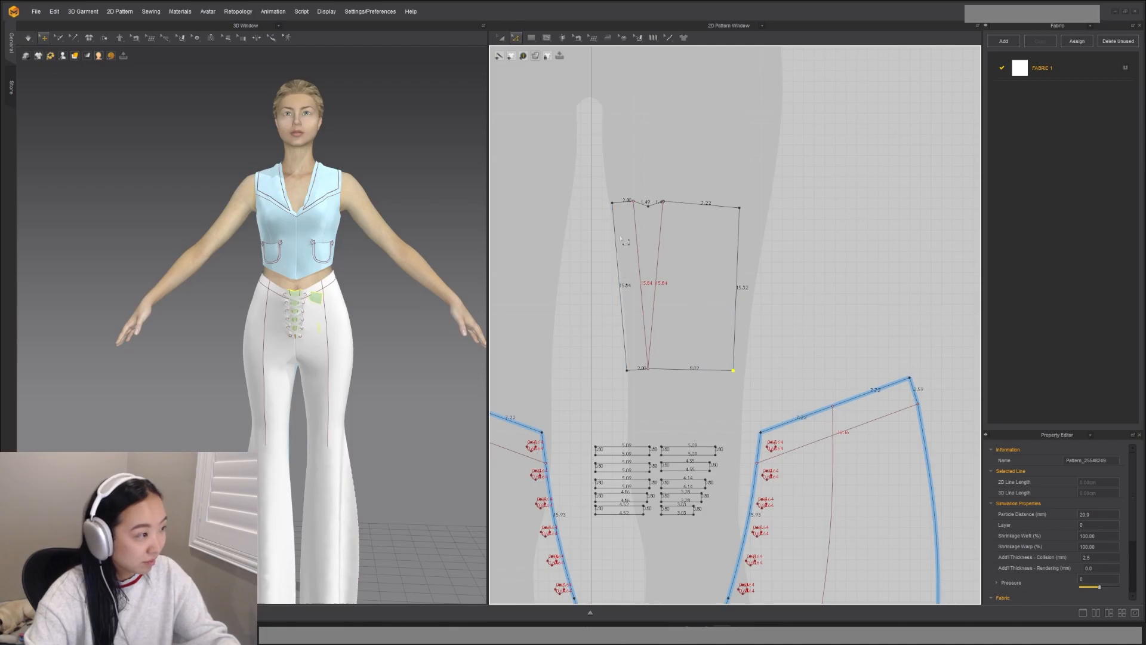
# Step: Set the lacing insert's left top edge to 7.22 cm with the length change applied in the End direction
pyautogui.click(622, 202)
pyautogui.rightClick(623, 203)
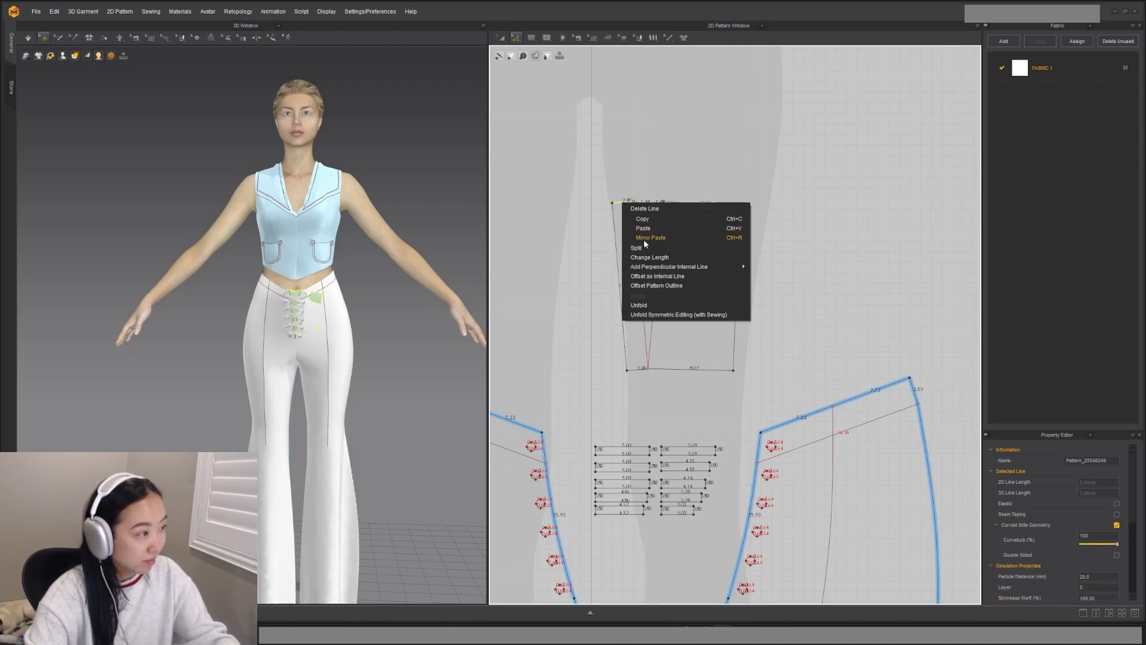
pyautogui.click(650, 257)
pyautogui.write('7')
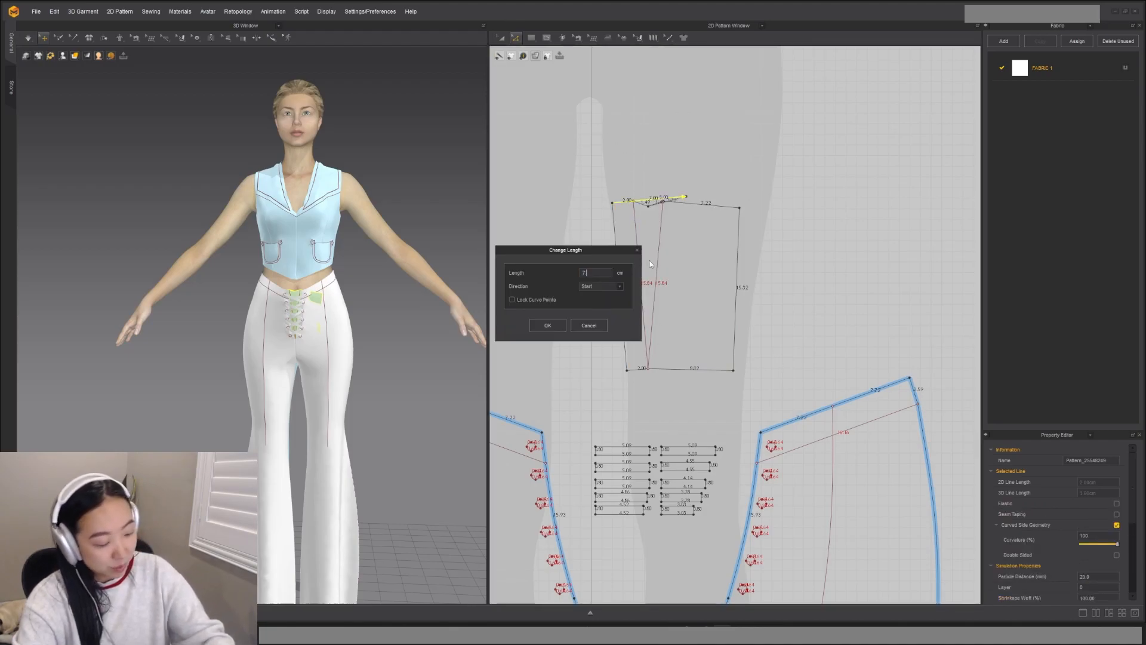
pyautogui.write('.22')
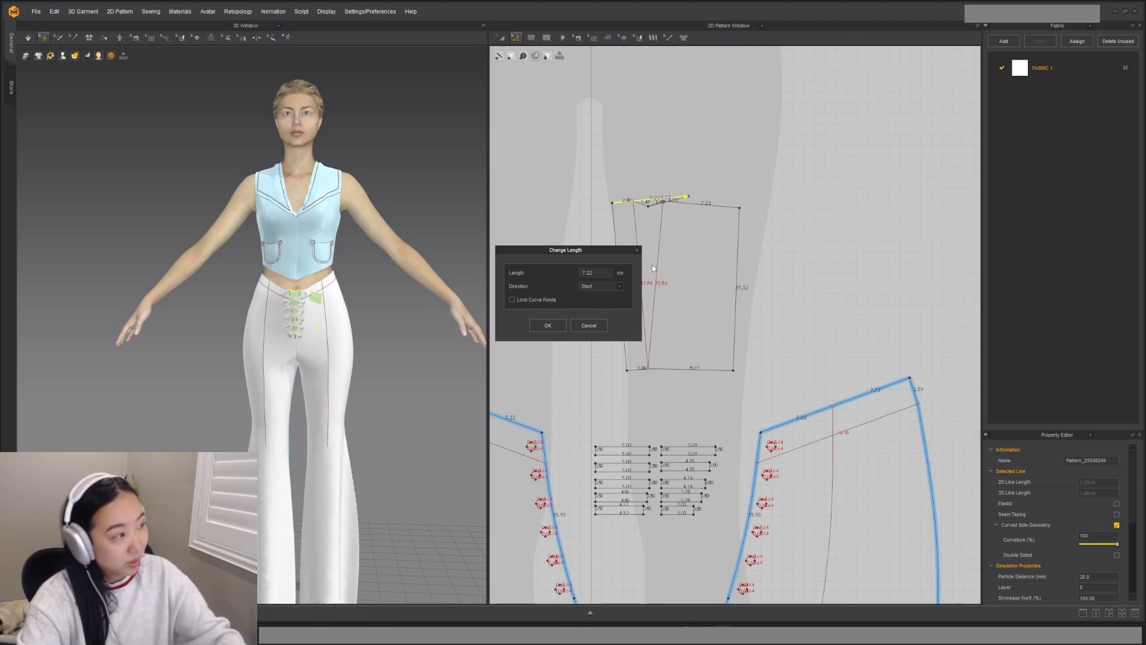
pyautogui.click(610, 289)
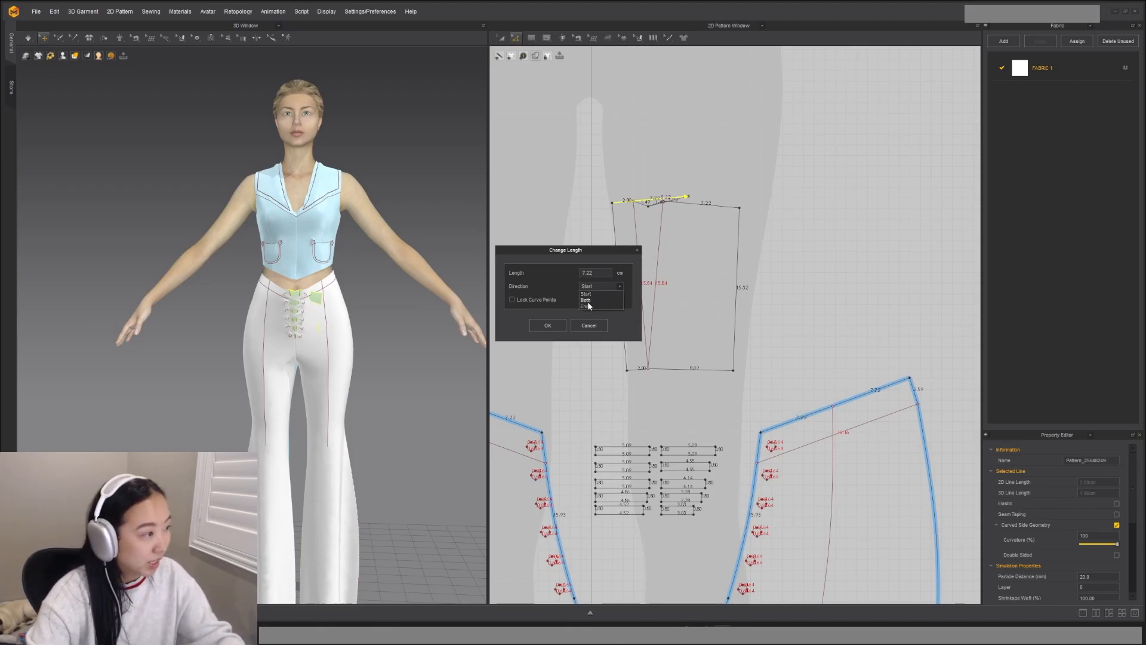
pyautogui.click(585, 305)
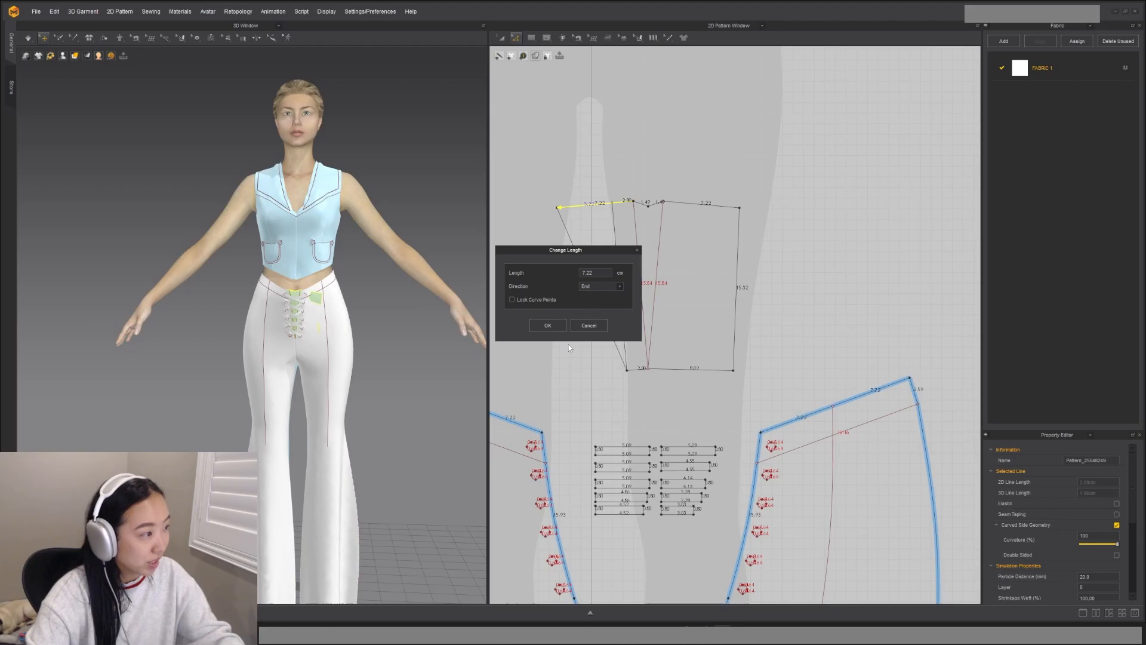
pyautogui.click(553, 330)
# Step: Move the lacing insert over the right front panel so it lines up with the upper corner of the front opening
pyautogui.scroll(-4, 663, 307)
pyautogui.scroll(2, 673, 307)
pyautogui.moveTo(673, 305); pyautogui.dragTo(678, 232, button='middle')
pyautogui.click(679, 160)
pyautogui.press('a')
pyautogui.moveTo(696, 154); pyautogui.dragTo(770, 320)
# Step: Place the insert's outer top corner on the panel's waistline point and curve its outer edge along the panel's vertical line
pyautogui.moveTo(781, 328); pyautogui.dragTo(792, 291, button='middle')
pyautogui.click(797, 289)
pyautogui.scroll(3, 791, 287)
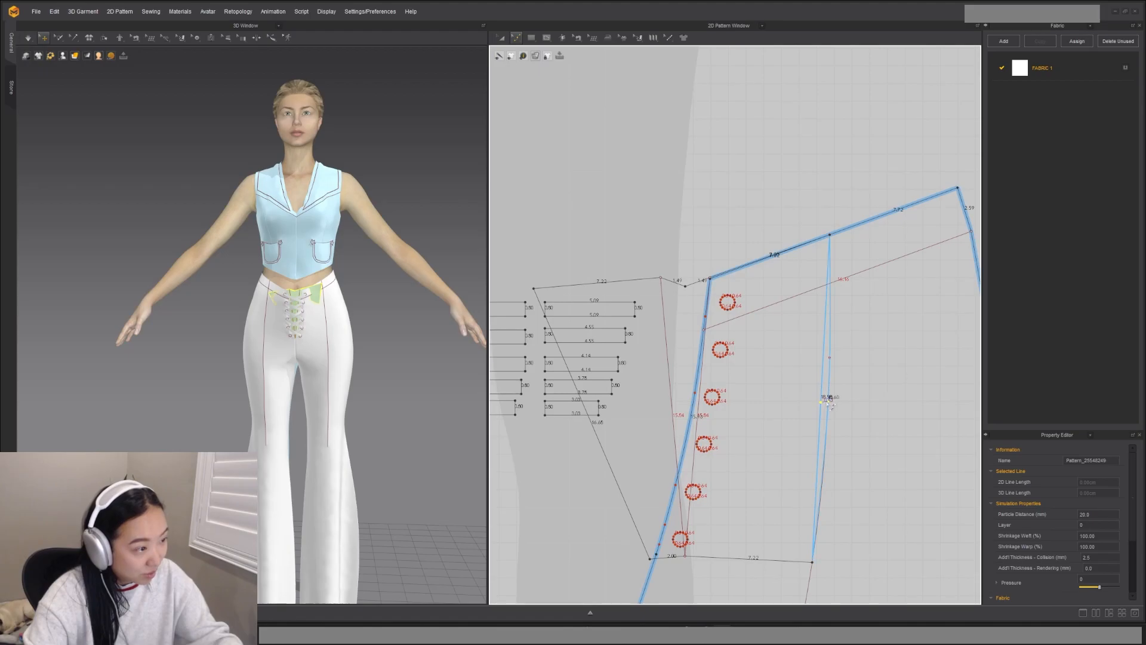
pyautogui.scroll(-2, 831, 404)
pyautogui.moveTo(745, 501); pyautogui.dragTo(832, 469, button='middle')
# Step: Rotate the lacing insert slightly clockwise over the right front panel
pyautogui.press('a')
pyautogui.moveTo(824, 481); pyautogui.dragTo(770, 263)
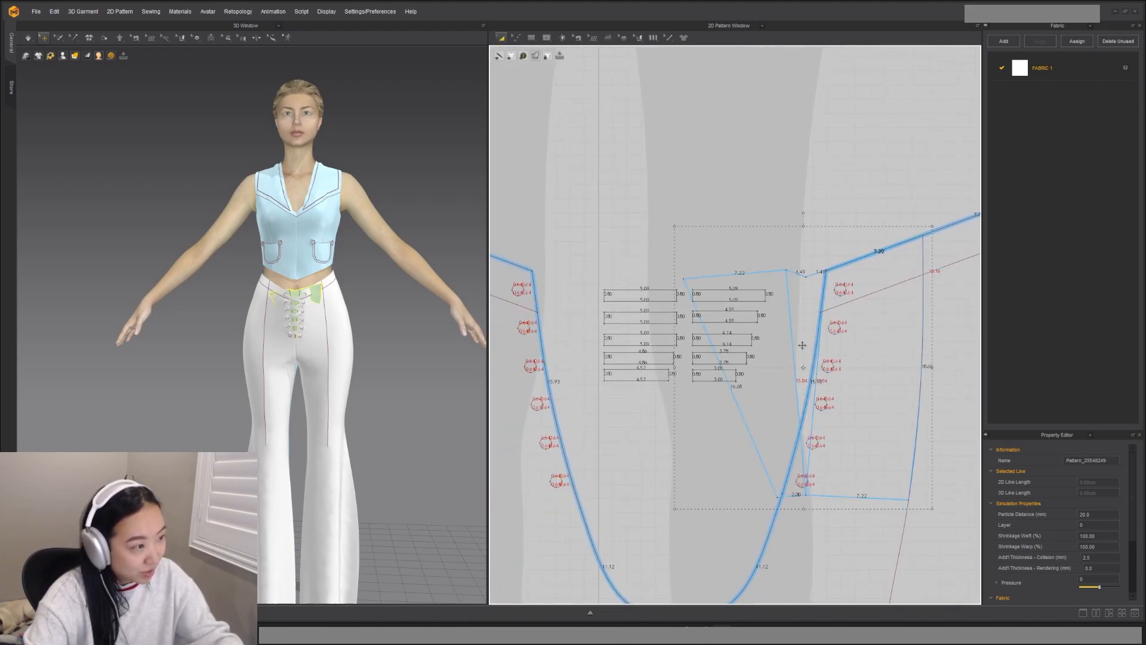
pyautogui.moveTo(781, 363); pyautogui.dragTo(781, 363)
pyautogui.hotkey('ctrl', 'z')
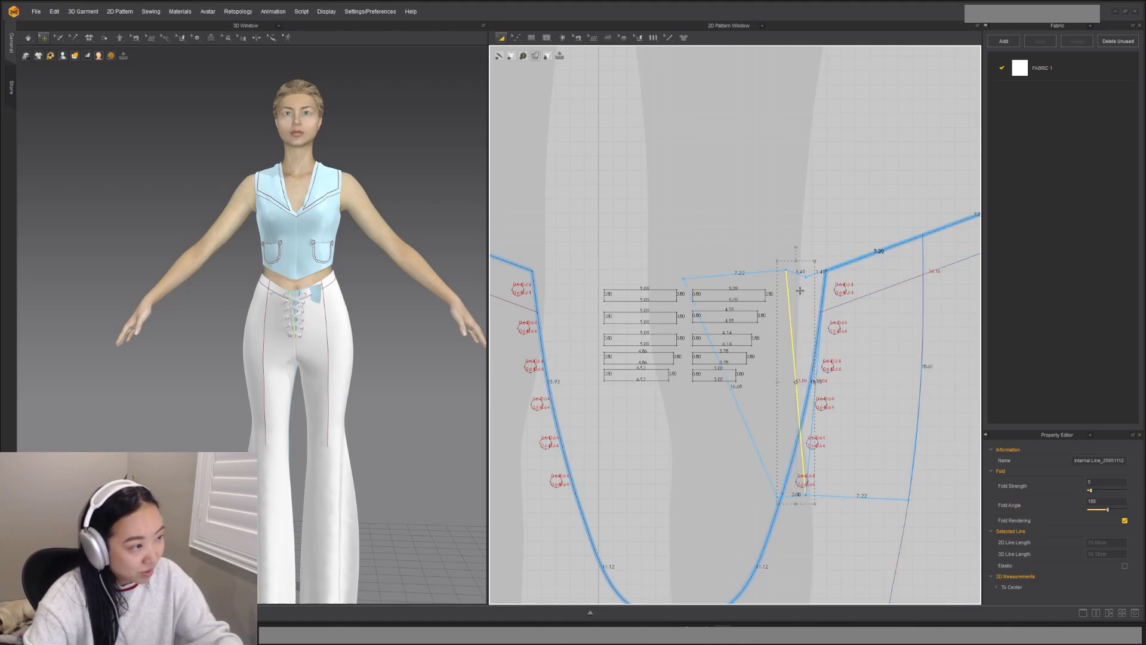
pyautogui.click(766, 257)
pyautogui.click(774, 276)
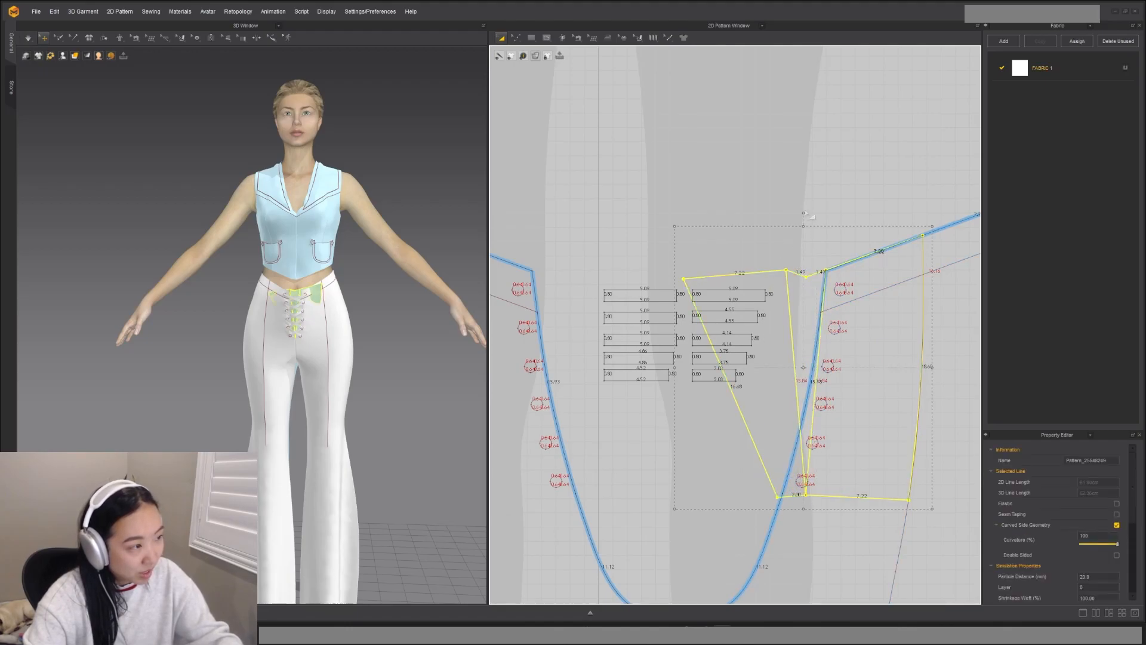
pyautogui.moveTo(803, 212); pyautogui.dragTo(827, 215)
pyautogui.click(847, 271)
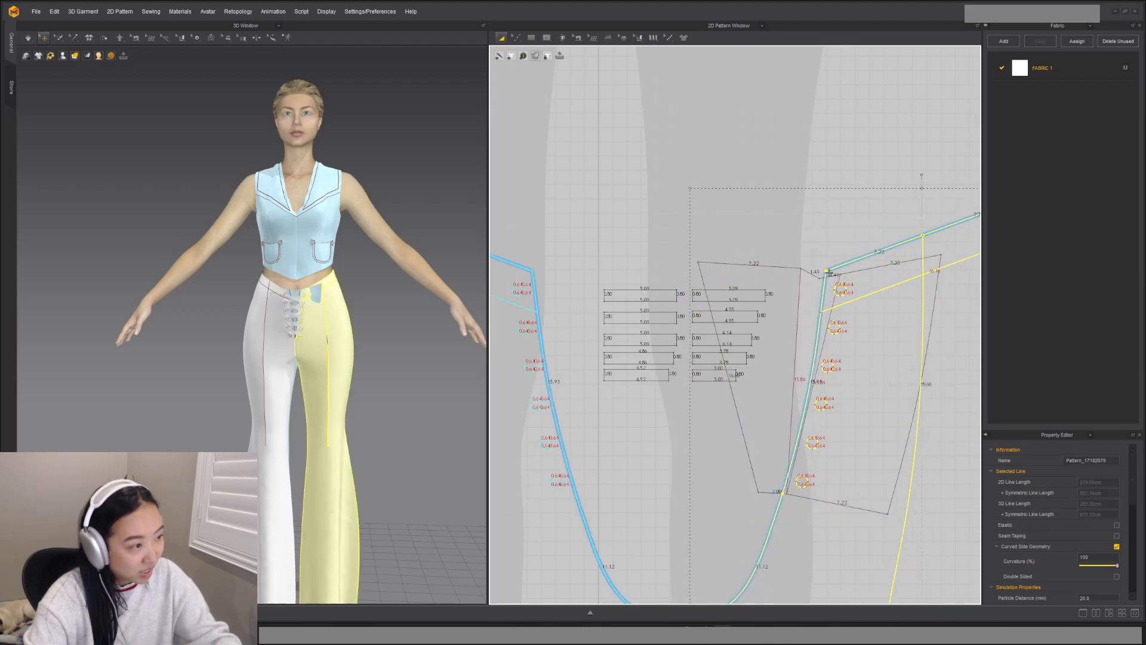
# Step: Place the lacing insert's lower outer corner on the right front panel's vertical line and its upper outer corner on the waistline seam point
pyautogui.click(813, 269)
pyautogui.moveTo(811, 269); pyautogui.dragTo(791, 268)
pyautogui.moveTo(884, 360); pyautogui.dragTo(824, 354, button='middle')
pyautogui.click(817, 513)
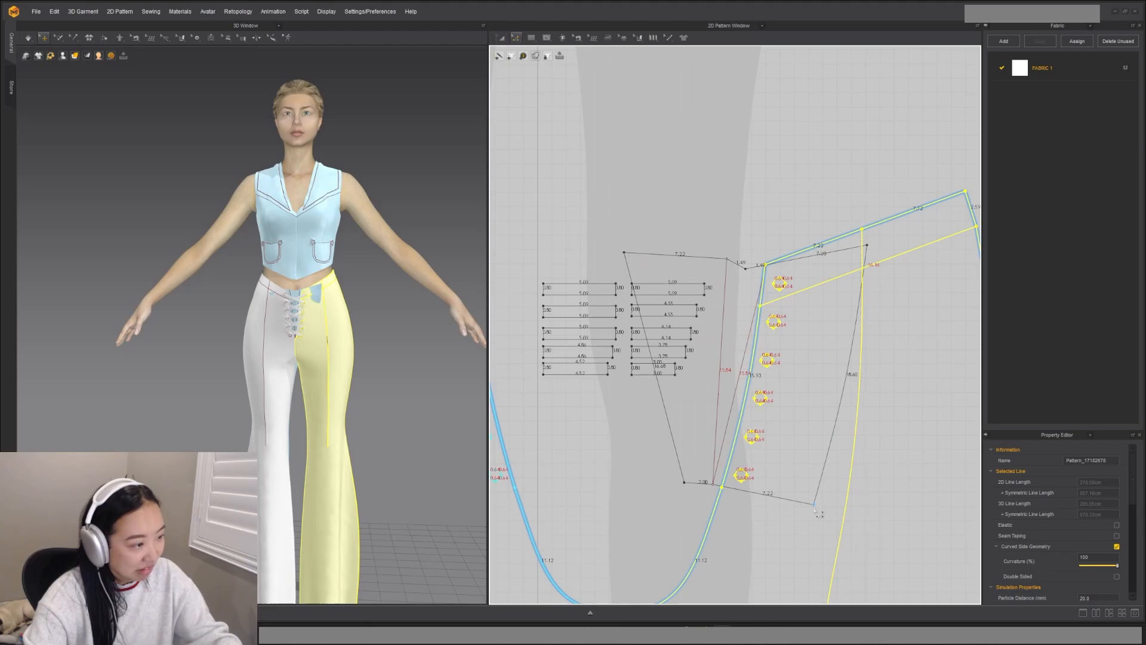
pyautogui.moveTo(821, 512); pyautogui.dragTo(853, 507)
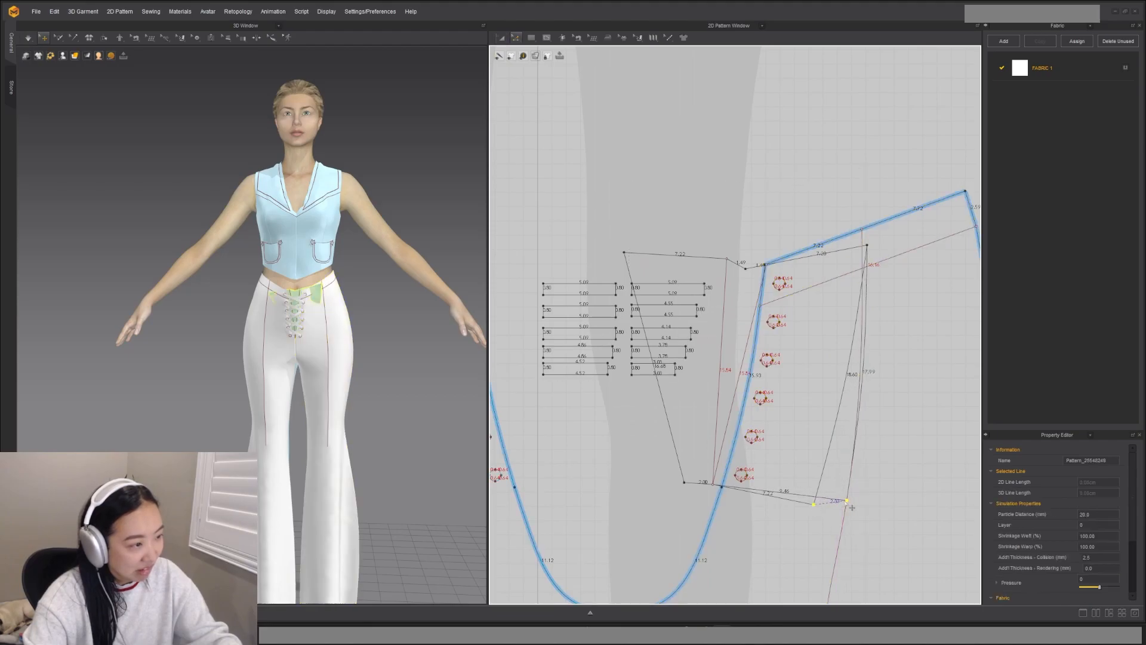
pyautogui.moveTo(869, 246); pyautogui.dragTo(860, 229)
# Step: Move the lacing insert over the left front panel and rotate it to line up with the front opening
pyautogui.scroll(-2, 854, 275)
pyautogui.moveTo(715, 374); pyautogui.dragTo(777, 390, button='middle')
pyautogui.press('a')
pyautogui.moveTo(828, 385); pyautogui.dragTo(754, 377)
pyautogui.moveTo(808, 277); pyautogui.dragTo(642, 248)
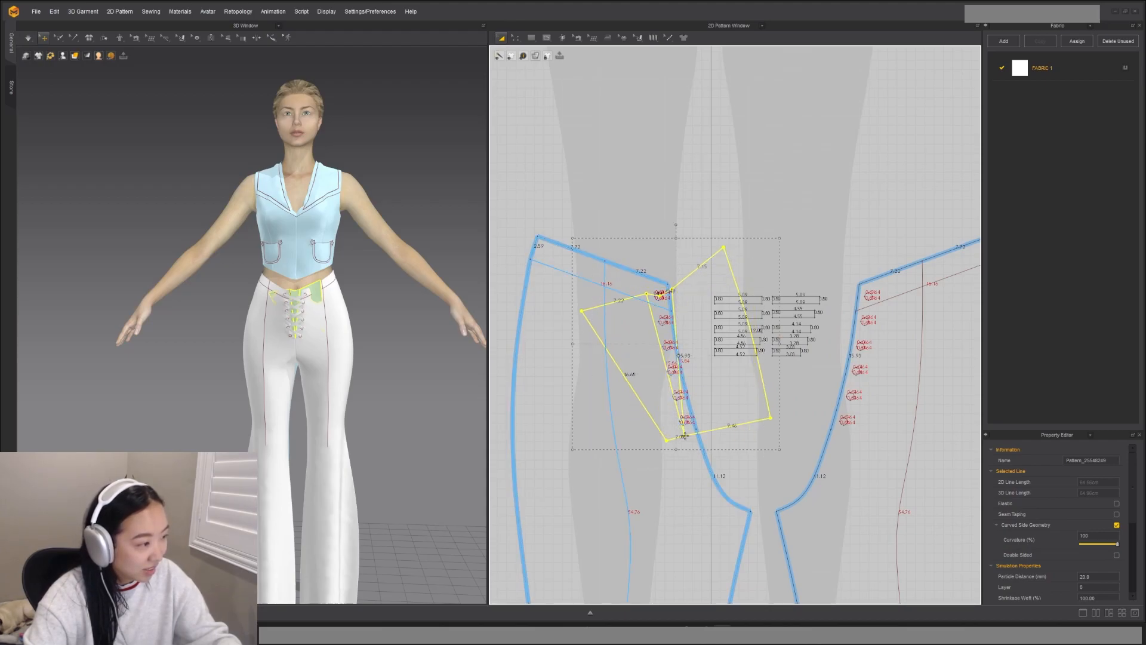
pyautogui.moveTo(725, 425); pyautogui.dragTo(748, 414)
# Step: Place the insert's left outer corners on the left panel's waistline seam point and vertical line, and curve the edge along that line
pyautogui.scroll(2, 614, 264)
pyautogui.click(558, 349)
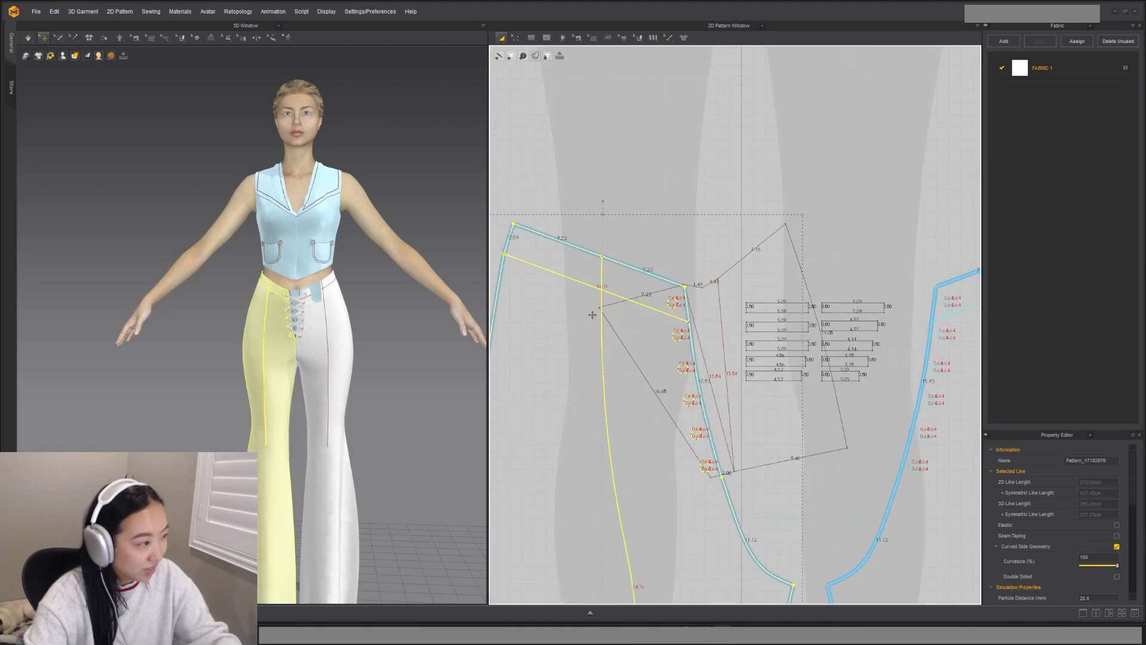
pyautogui.moveTo(599, 308); pyautogui.dragTo(602, 256)
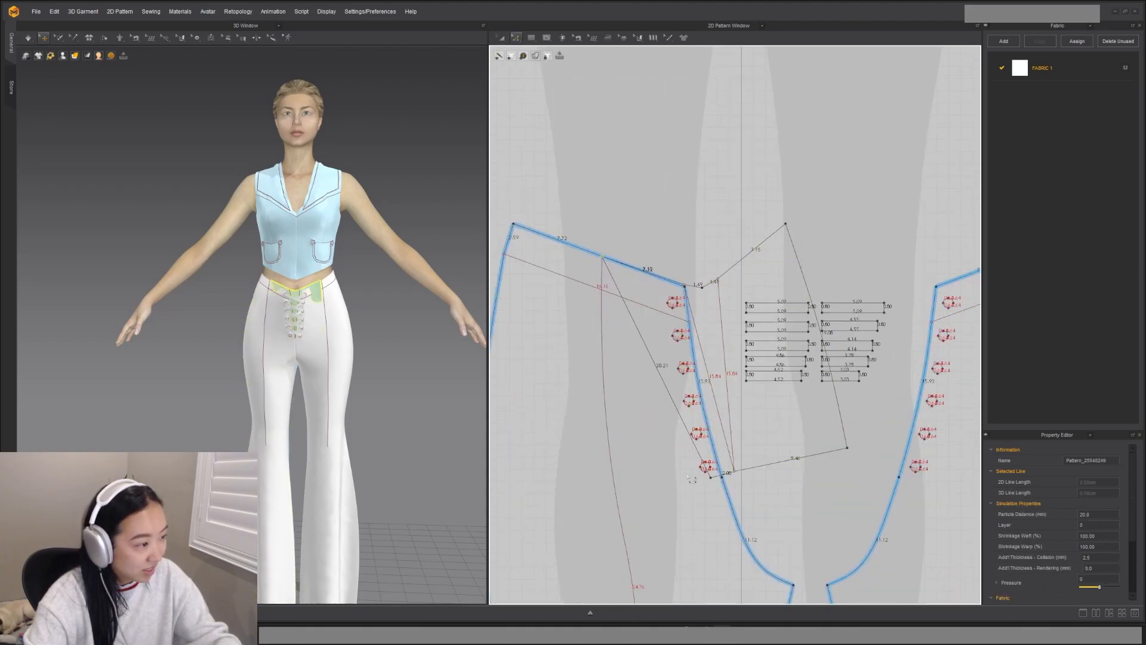
pyautogui.moveTo(718, 486); pyautogui.dragTo(622, 479)
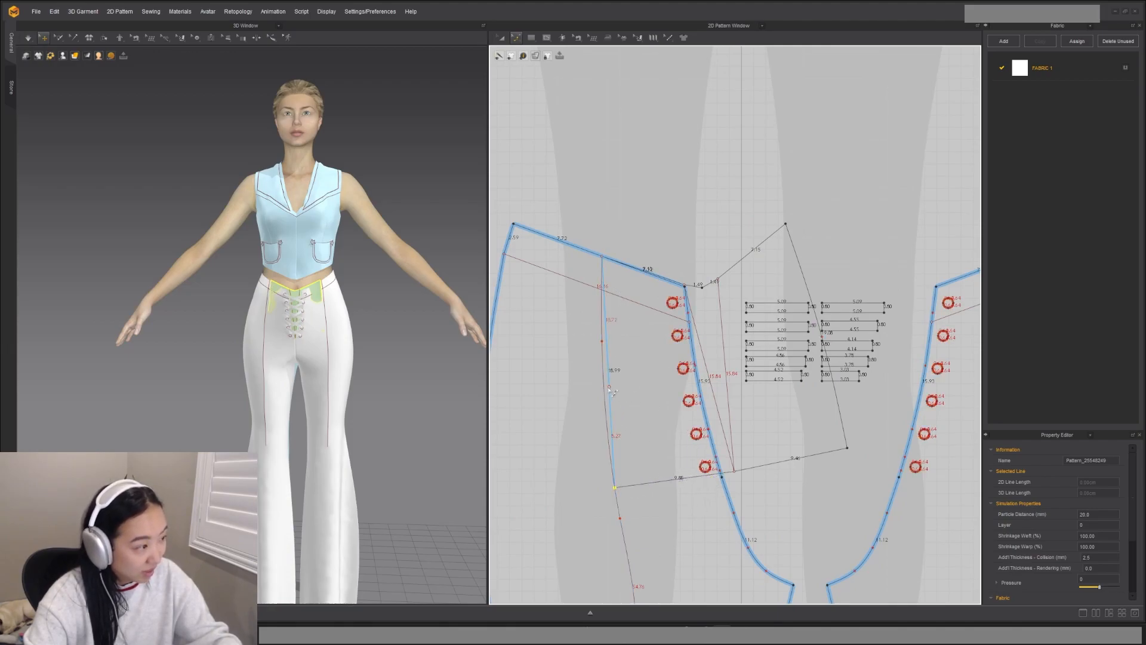
pyautogui.moveTo(607, 389); pyautogui.dragTo(606, 389)
# Step: Move the reshaped lacing insert above the front panels and rotate it upright
pyautogui.scroll(-5, 676, 349)
pyautogui.scroll(2, 682, 339)
pyautogui.press('a')
pyautogui.moveTo(722, 288); pyautogui.dragTo(779, 167)
pyautogui.moveTo(766, 116); pyautogui.dragTo(784, 124)
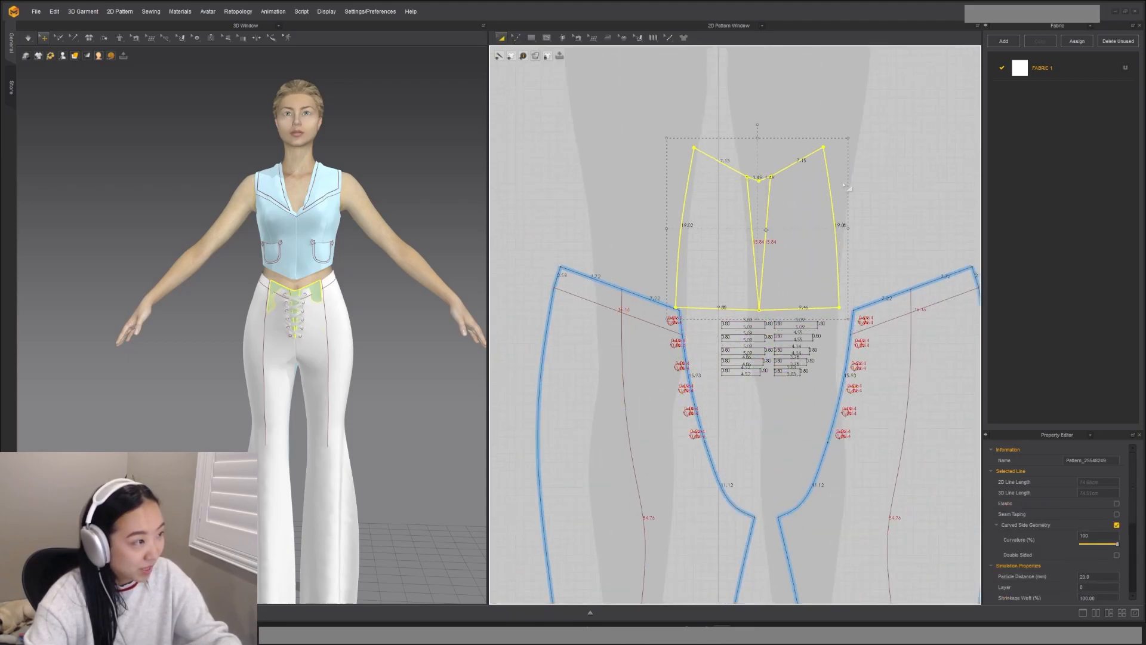
pyautogui.moveTo(791, 209); pyautogui.dragTo(771, 243, button='middle')
pyautogui.moveTo(749, 267); pyautogui.dragTo(756, 245)
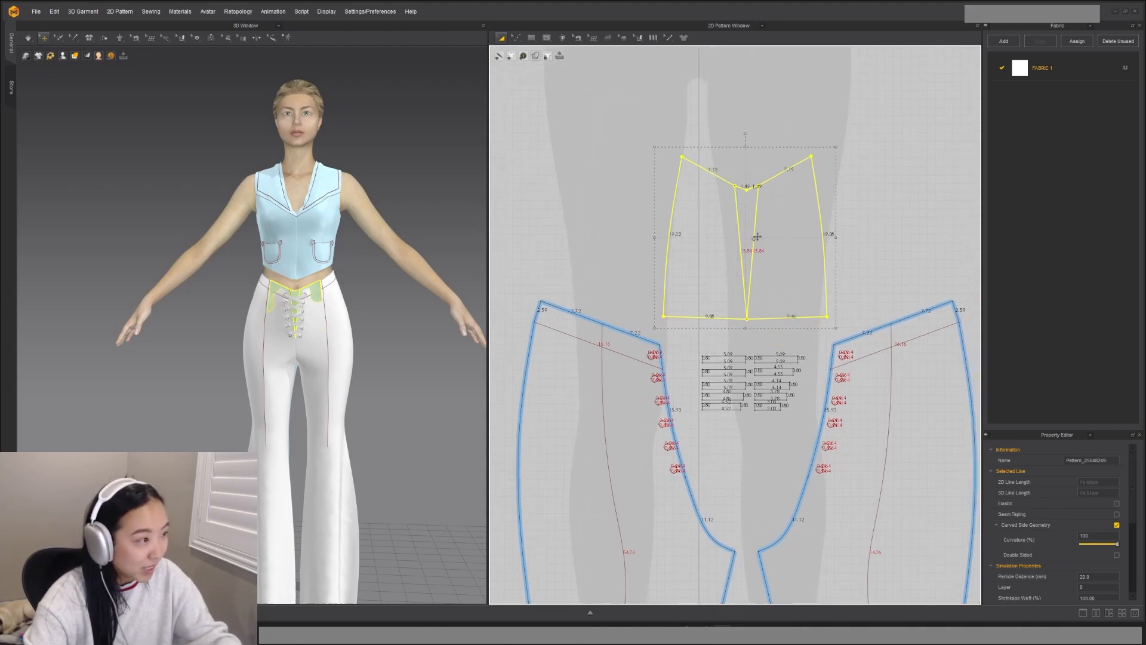
# Step: Free-sew the insert's left outer edge to the upper part of the left front panel's vertical line
pyautogui.press('n')
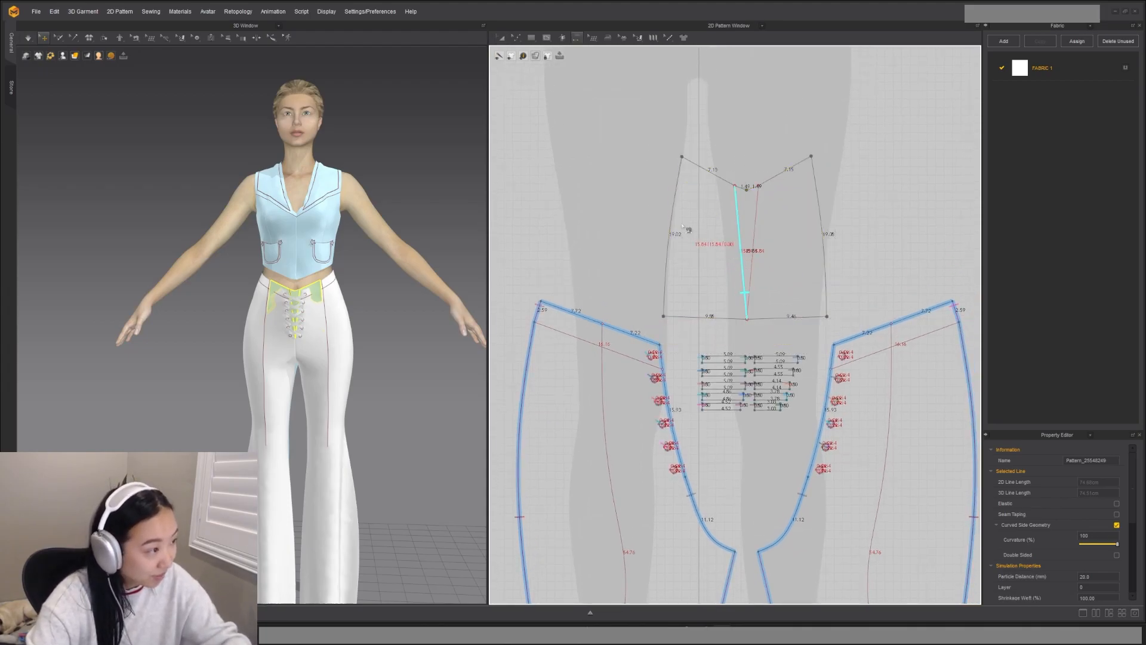
pyautogui.click(677, 188)
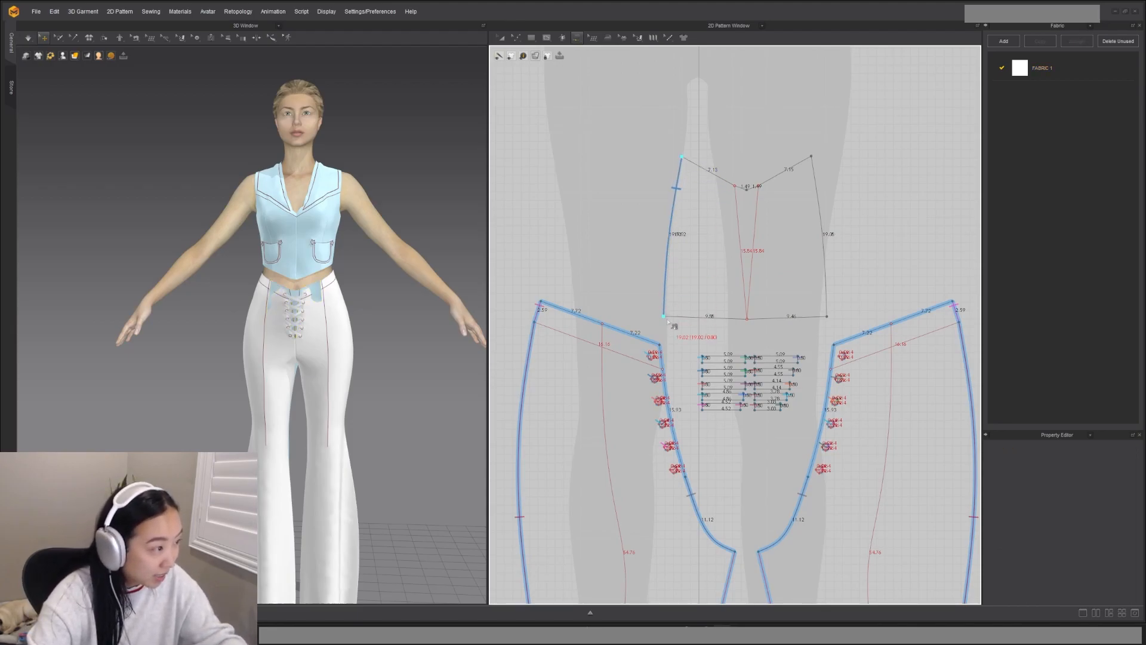
pyautogui.click(603, 323)
pyautogui.click(613, 486)
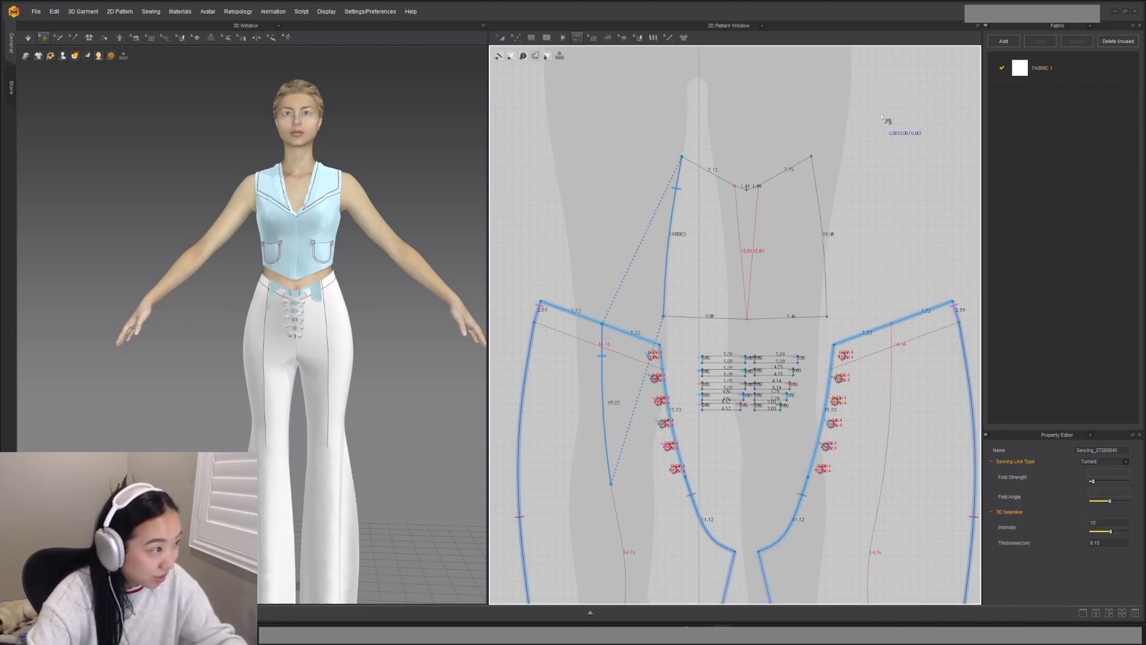
# Step: Free-sew the insert's right outer edge to the upper part of the right front panel's vertical line
pyautogui.click(812, 157)
pyautogui.click(826, 316)
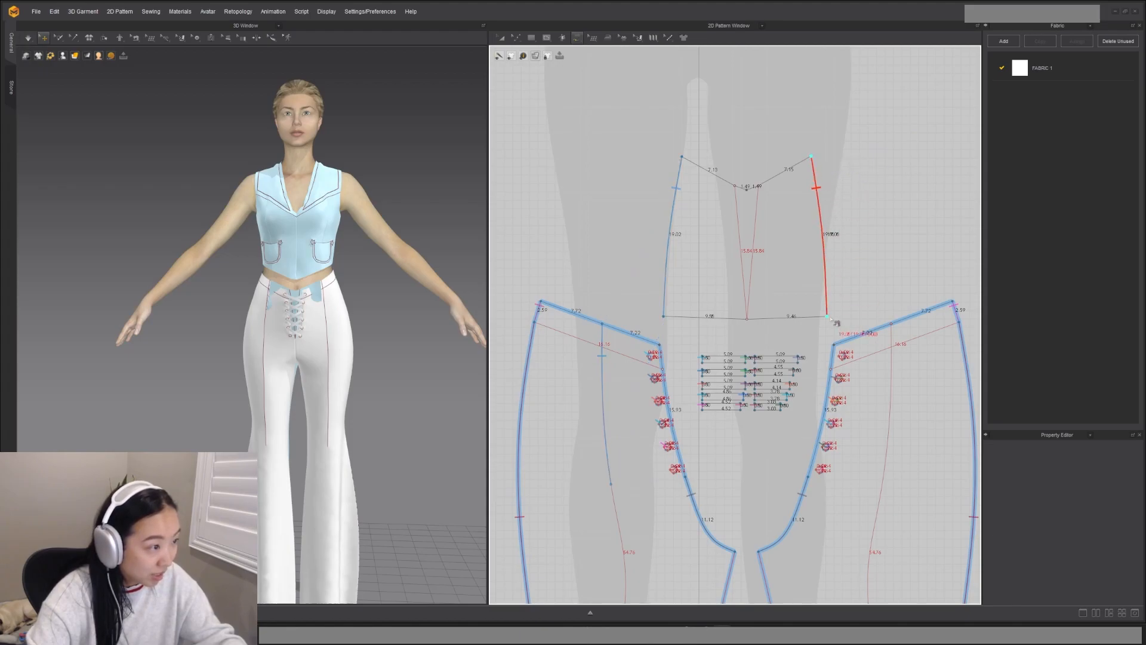
pyautogui.click(891, 323)
pyautogui.click(882, 484)
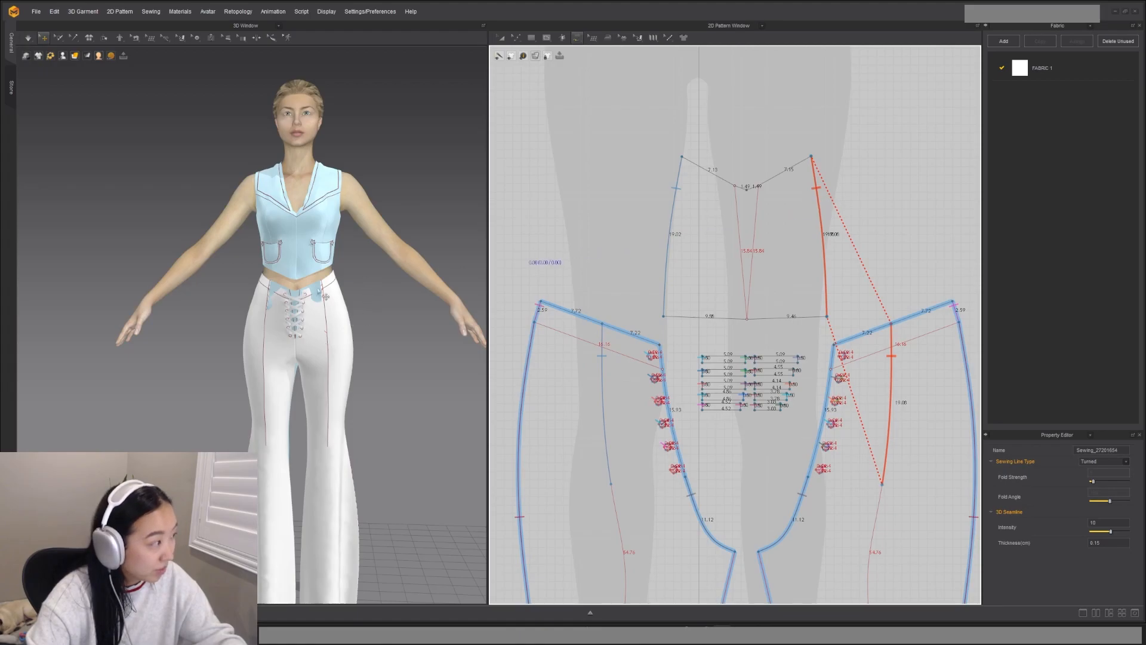
# Step: Adjust the lacing insert's simulation layer and settle it behind the pants' front panels on the avatar
pyautogui.scroll(5, 324, 302)
pyautogui.click(366, 253)
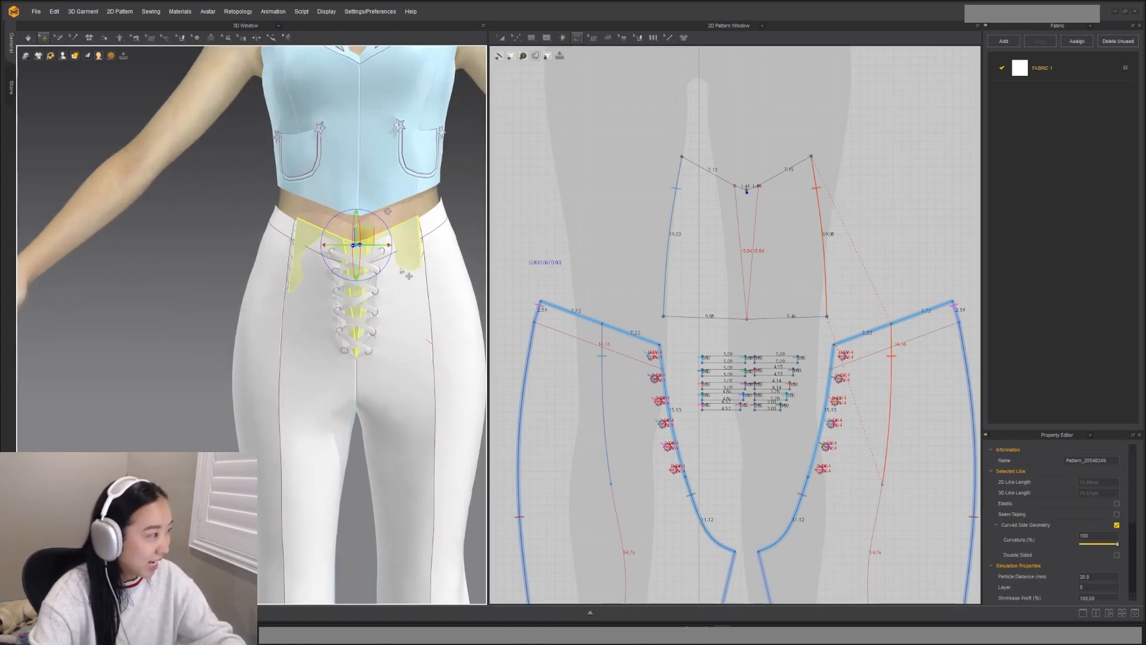
pyautogui.moveTo(399, 381); pyautogui.dragTo(343, 400, button='right')
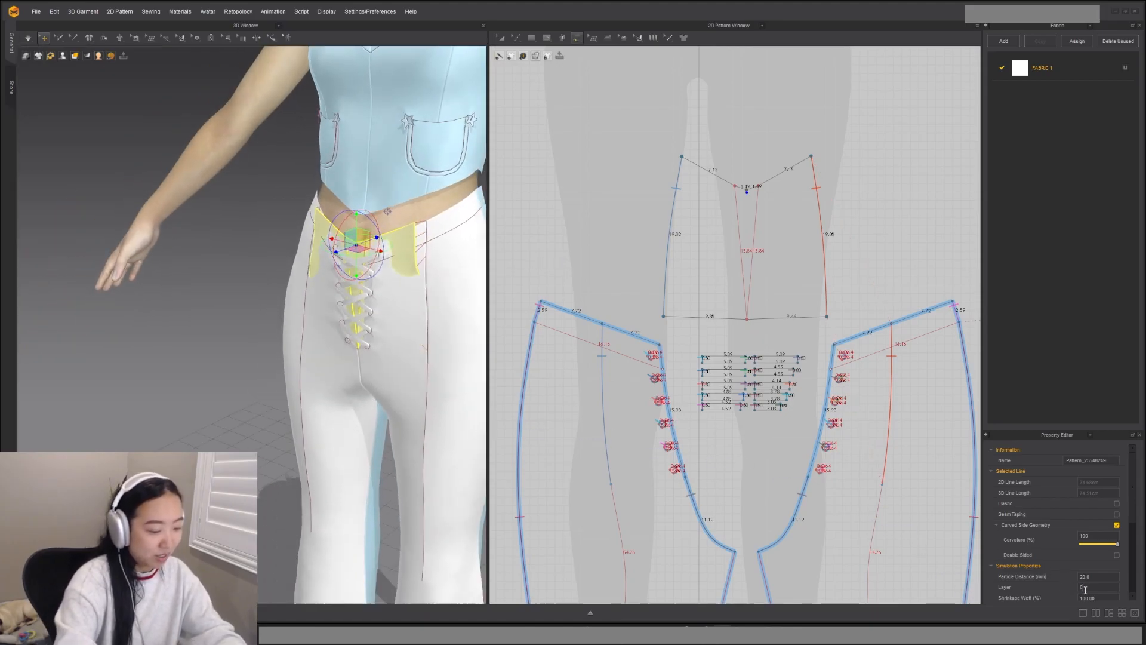
pyautogui.click(345, 233)
pyautogui.click(345, 233)
pyautogui.moveTo(345, 233); pyautogui.dragTo(398, 305, button='right')
pyautogui.click(1102, 586)
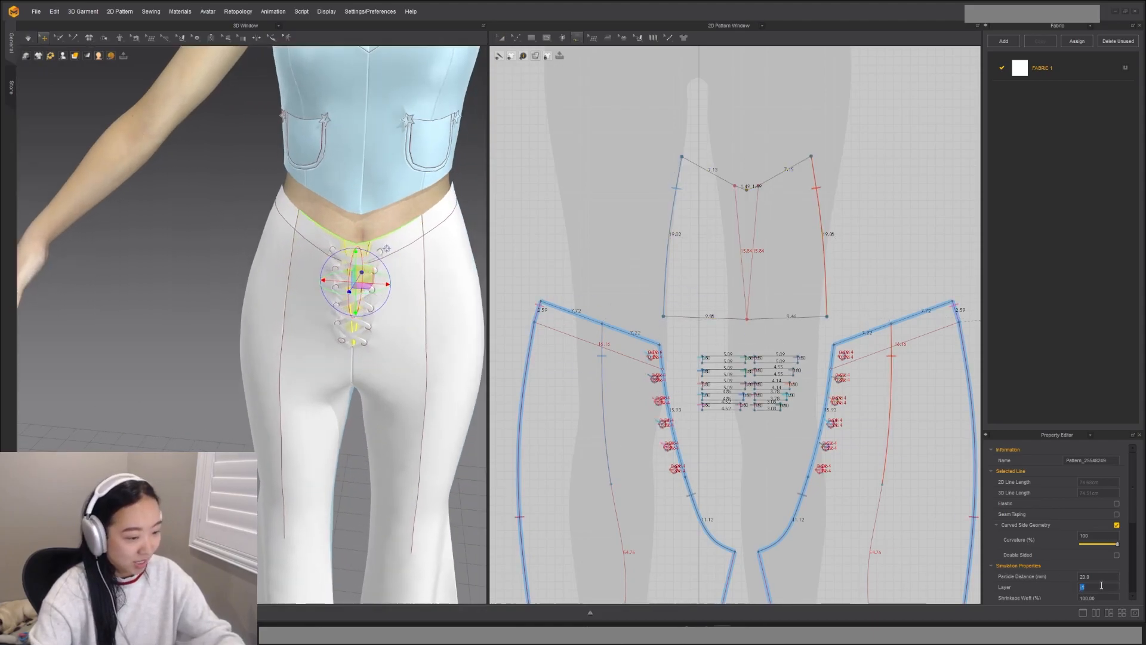
pyautogui.moveTo(397, 251); pyautogui.dragTo(371, 359, button='right')
pyautogui.click(471, 307)
# Step: Select the pants' front panels and add a new fabric for them
pyautogui.scroll(3, 401, 309)
pyautogui.moveTo(362, 283); pyautogui.dragTo(247, 334, button='right')
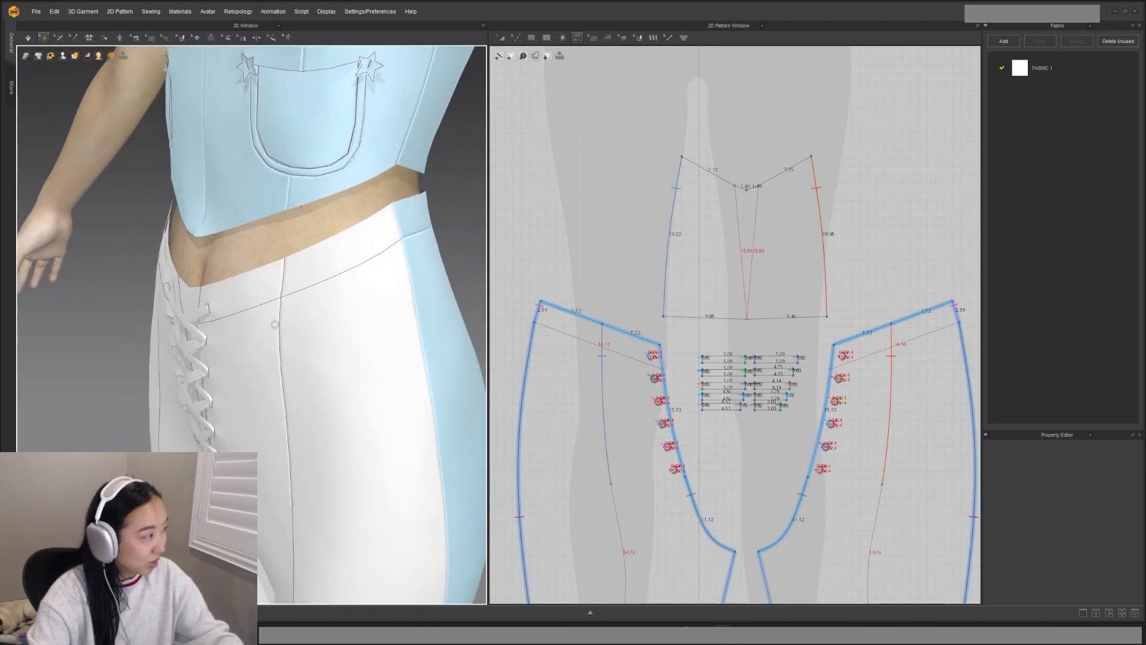
pyautogui.click(245, 338)
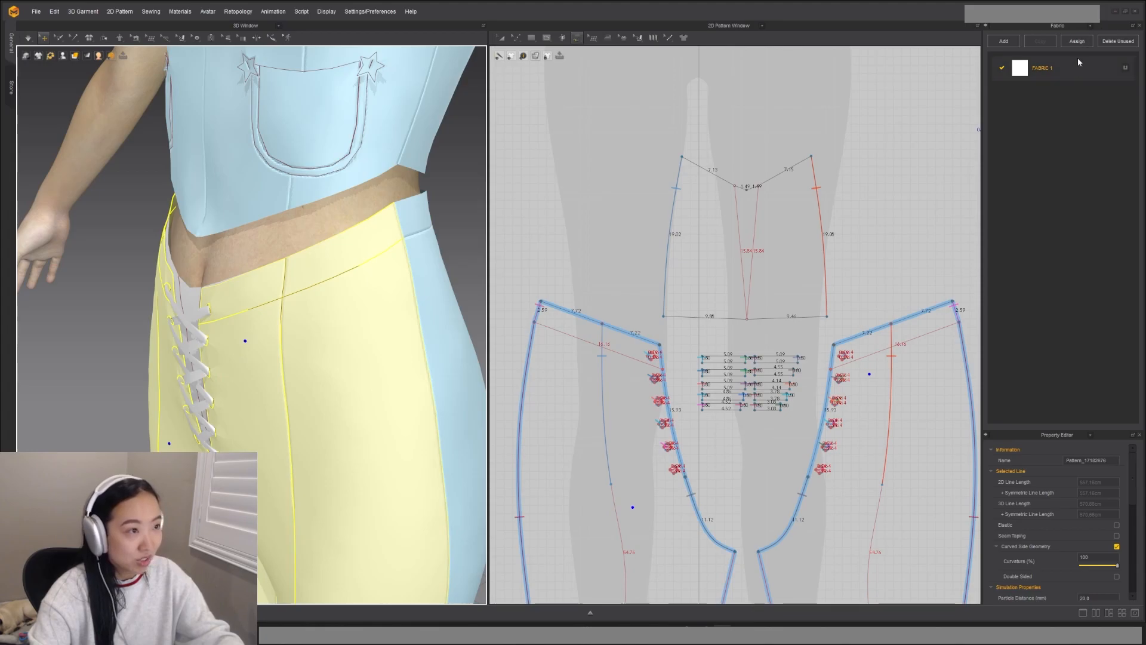
pyautogui.click(1077, 41)
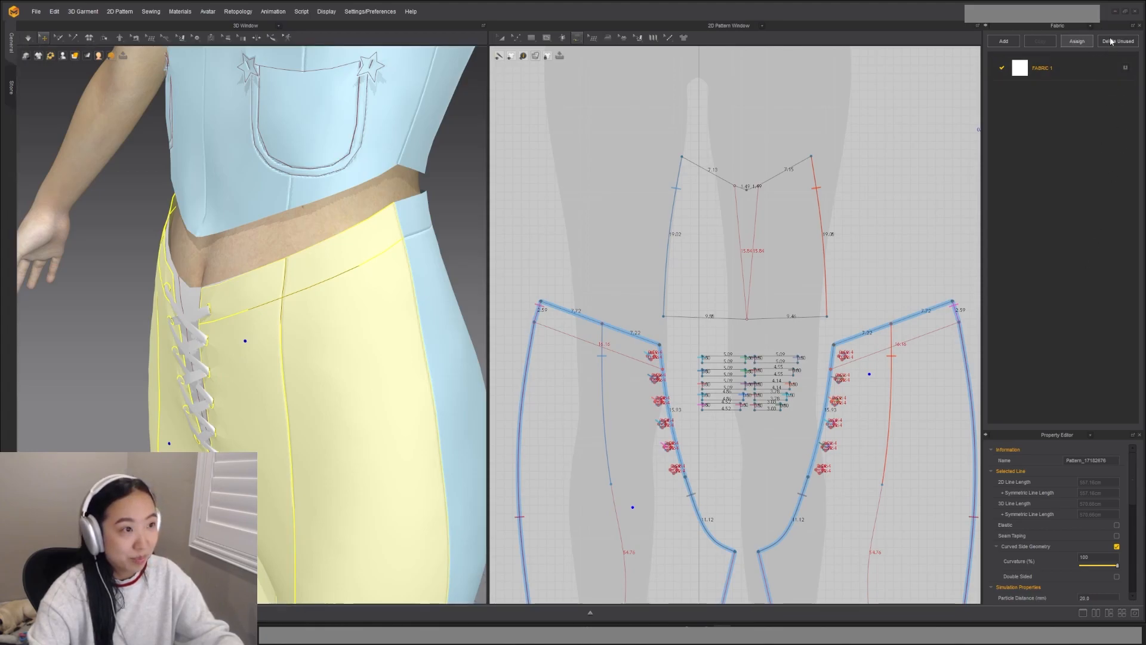
pyautogui.click(1004, 41)
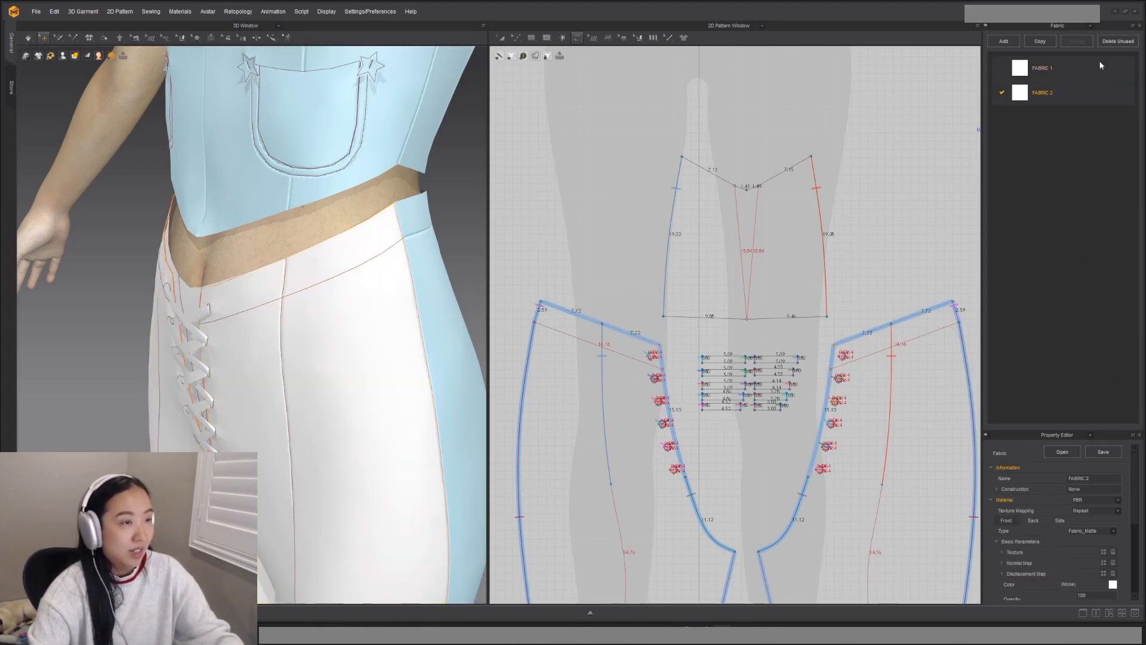
# Step: Set the new fabric's color to a pale pinkish purple
pyautogui.click(1112, 585)
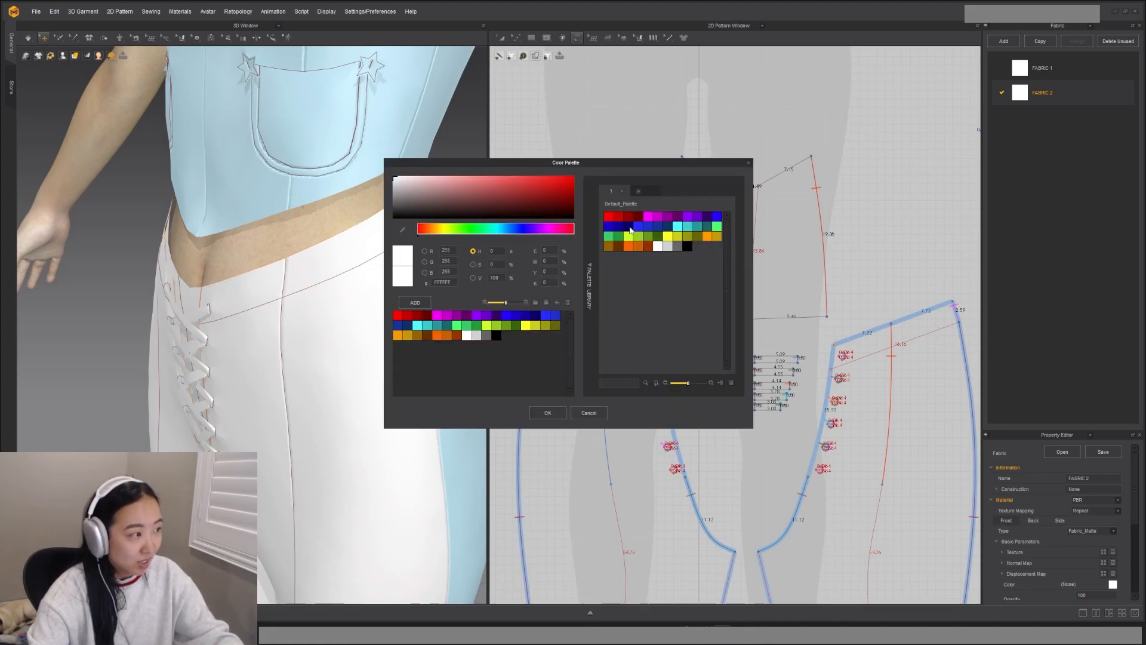
pyautogui.click(648, 217)
pyautogui.moveTo(419, 202); pyautogui.dragTo(419, 184)
pyautogui.click(548, 413)
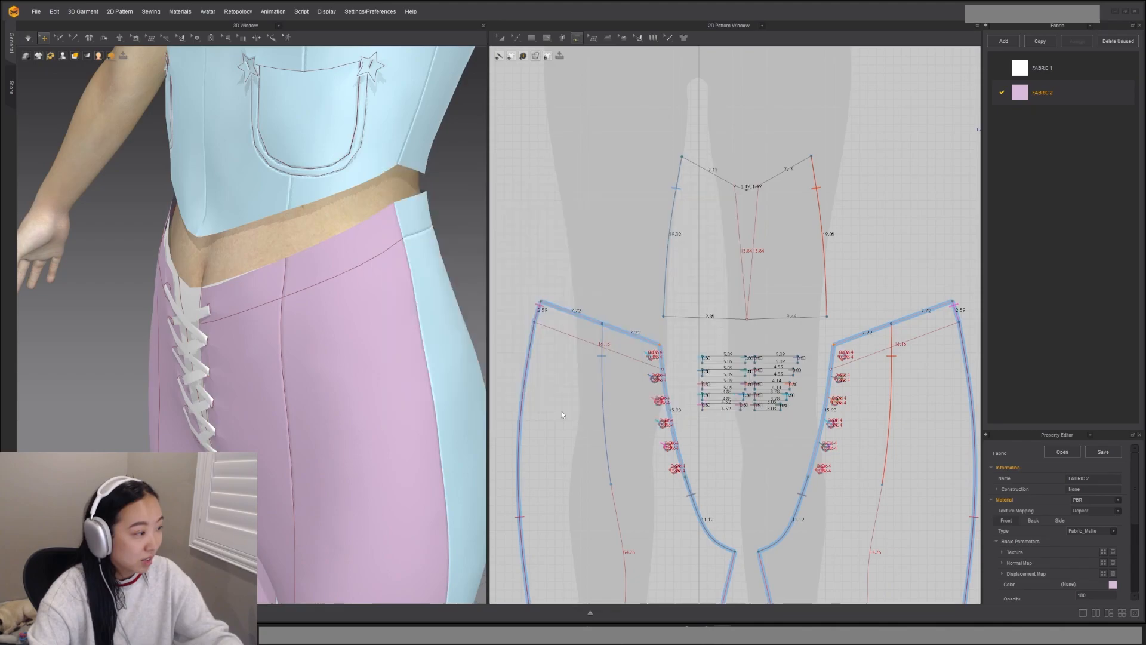
# Step: Inspect the lace-up front and waistline of the pants on the avatar from several angles
pyautogui.moveTo(374, 351); pyautogui.dragTo(363, 343, button='right')
pyautogui.click(455, 248)
pyautogui.moveTo(455, 247); pyautogui.dragTo(260, 343, button='right')
pyautogui.scroll(3, 259, 344)
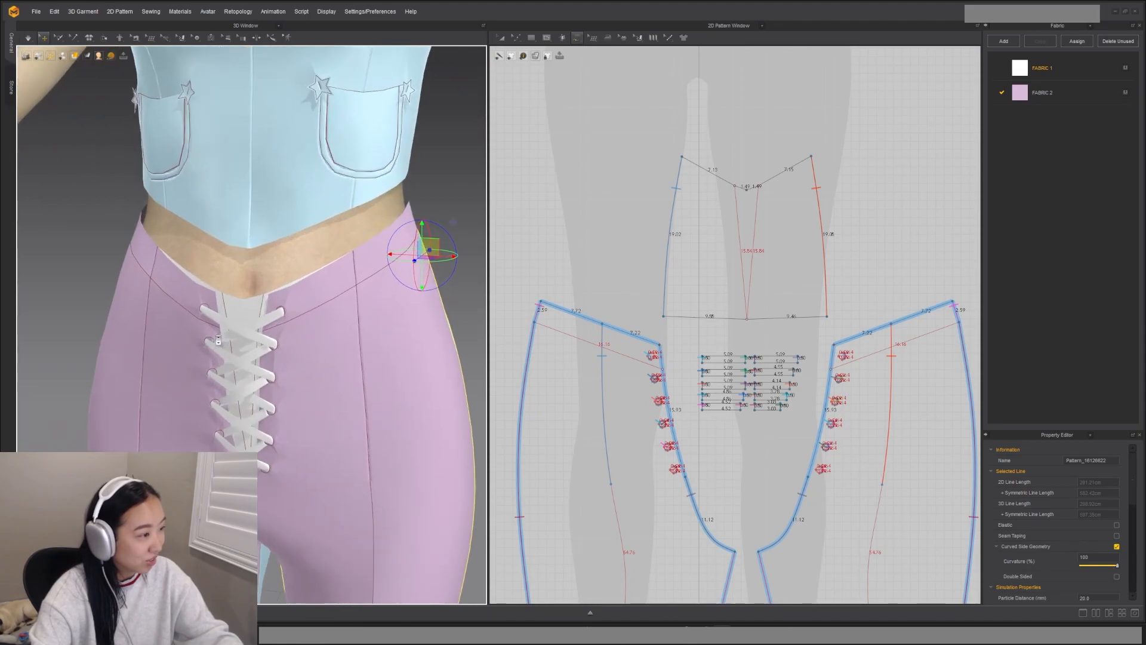
pyautogui.scroll(2, 292, 415)
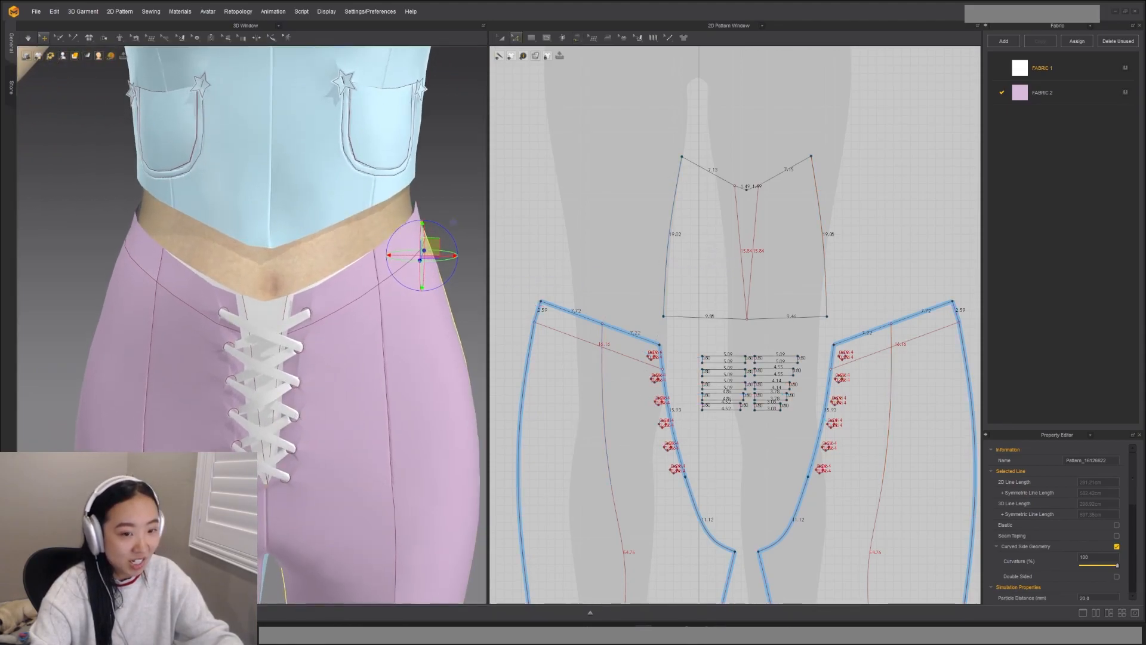
pyautogui.moveTo(352, 379)
pyautogui.mouseDown(button='right')
pyautogui.moveTo(335, 362)
pyautogui.moveTo(344, 364)
pyautogui.mouseUp(button='right')
# Step: Cut the six circular lacing eyelets out of the left front panel and its symmetric counterpart
pyautogui.scroll(3, 676, 368)
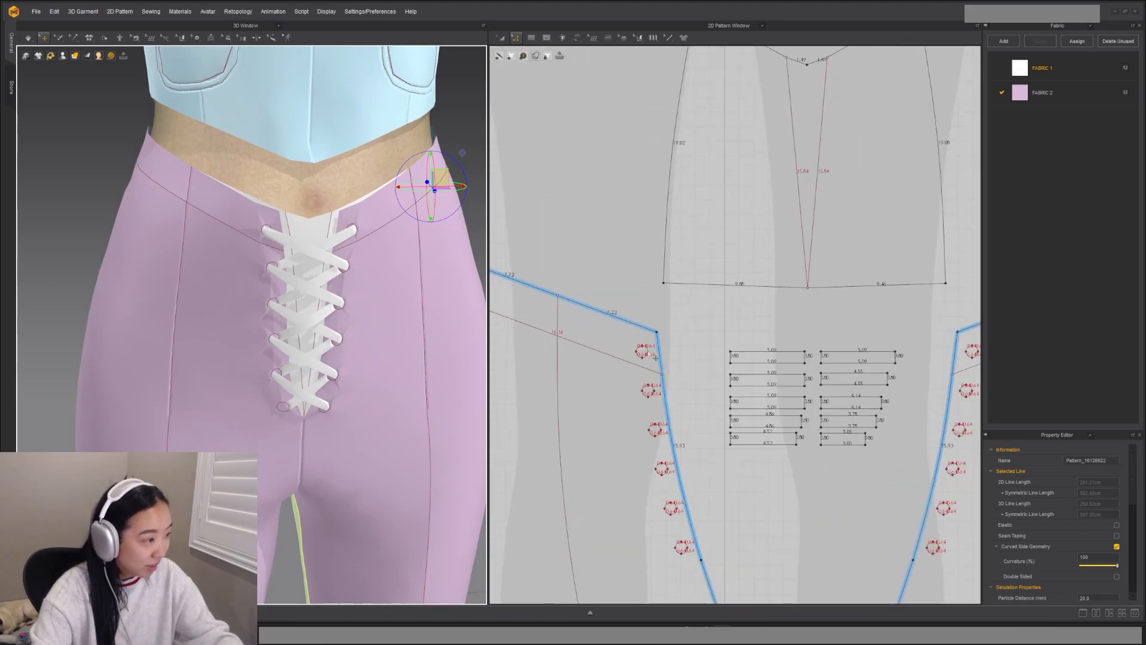
pyautogui.click(655, 355)
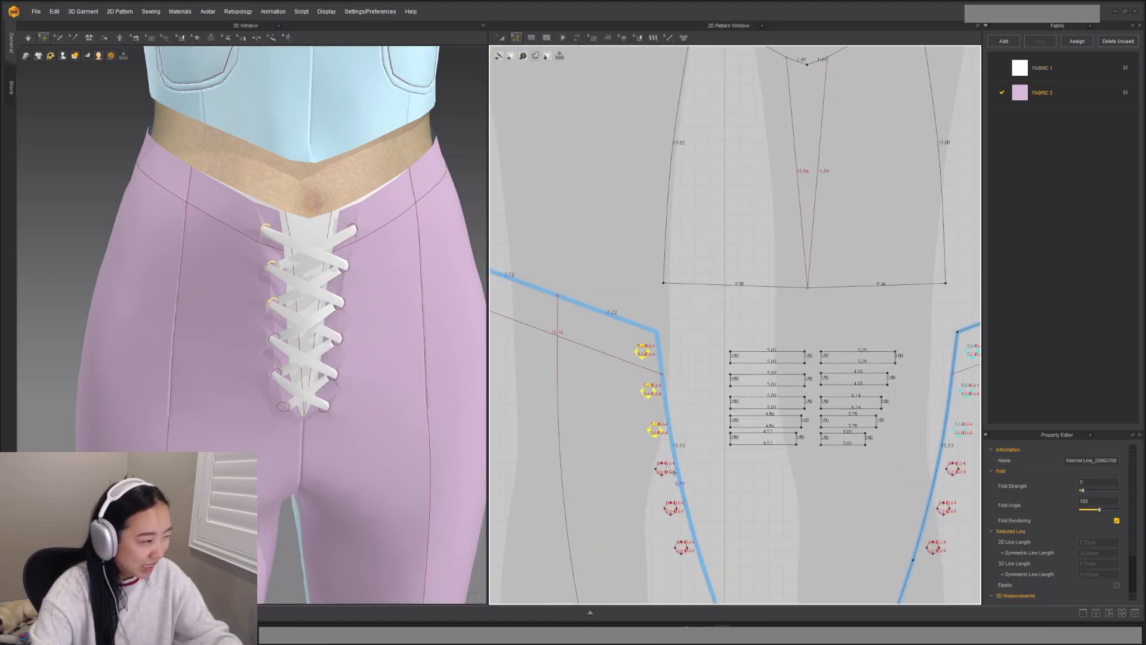
pyautogui.keyDown('shift'); pyautogui.click(662, 468); pyautogui.keyUp('shift')
pyautogui.keyDown('shift'); pyautogui.click(674, 507); pyautogui.keyUp('shift')
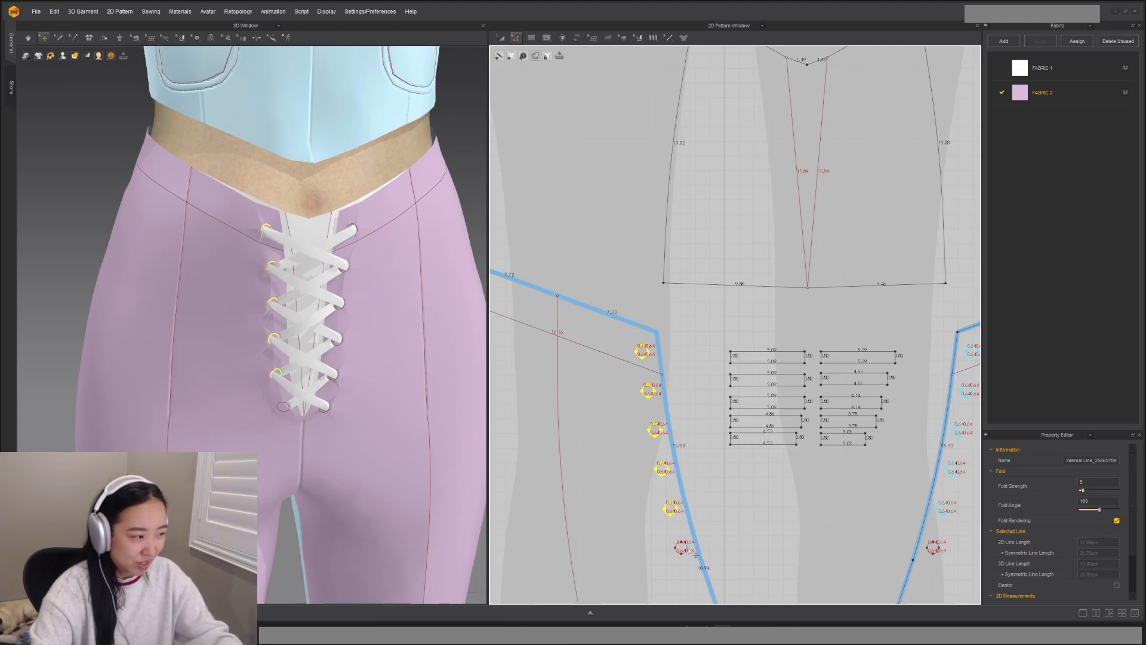
pyautogui.rightClick(694, 550)
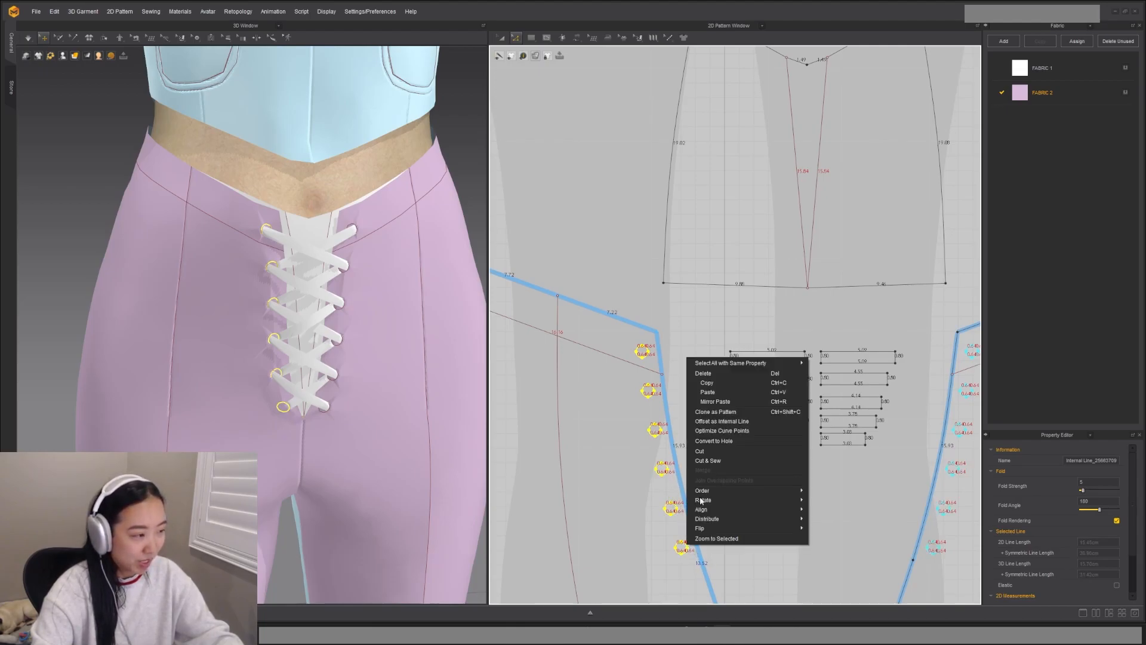
pyautogui.click(705, 454)
pyautogui.click(695, 455)
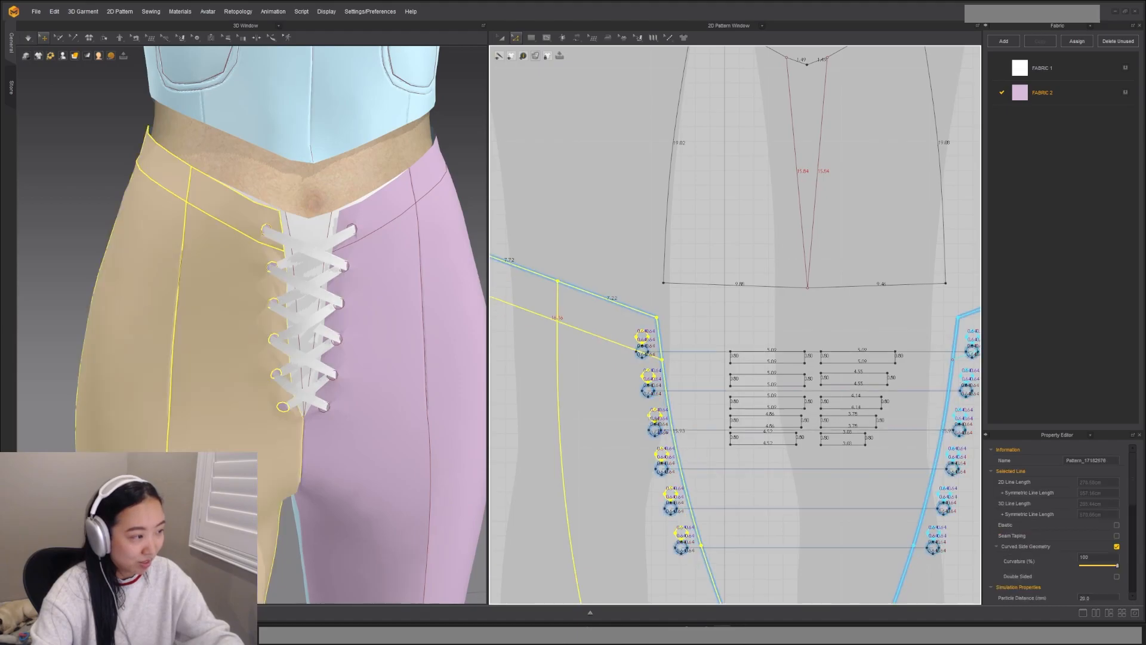
# Step: Move both front panels down, clear of the cut-out eyelet circles, and delete the loose circles
pyautogui.scroll(-5, 694, 455)
pyautogui.press('a')
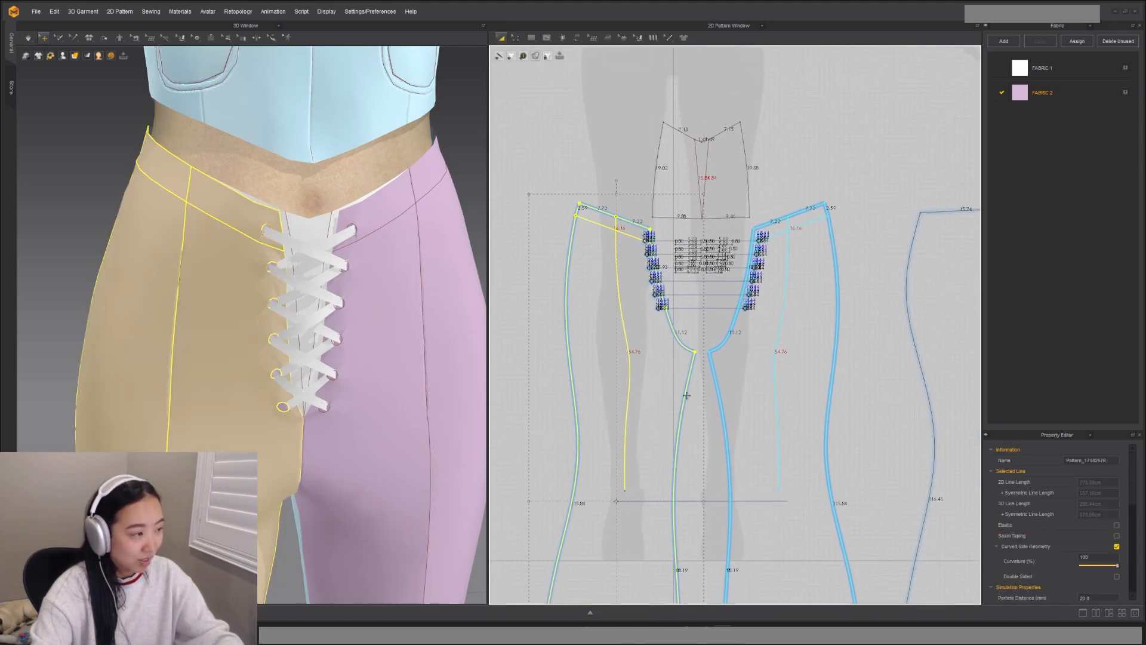
pyautogui.hotkey('ctrl', 'a')
pyautogui.hotkey('ctrl', 'c')
pyautogui.hotkey('ctrl', 'v')
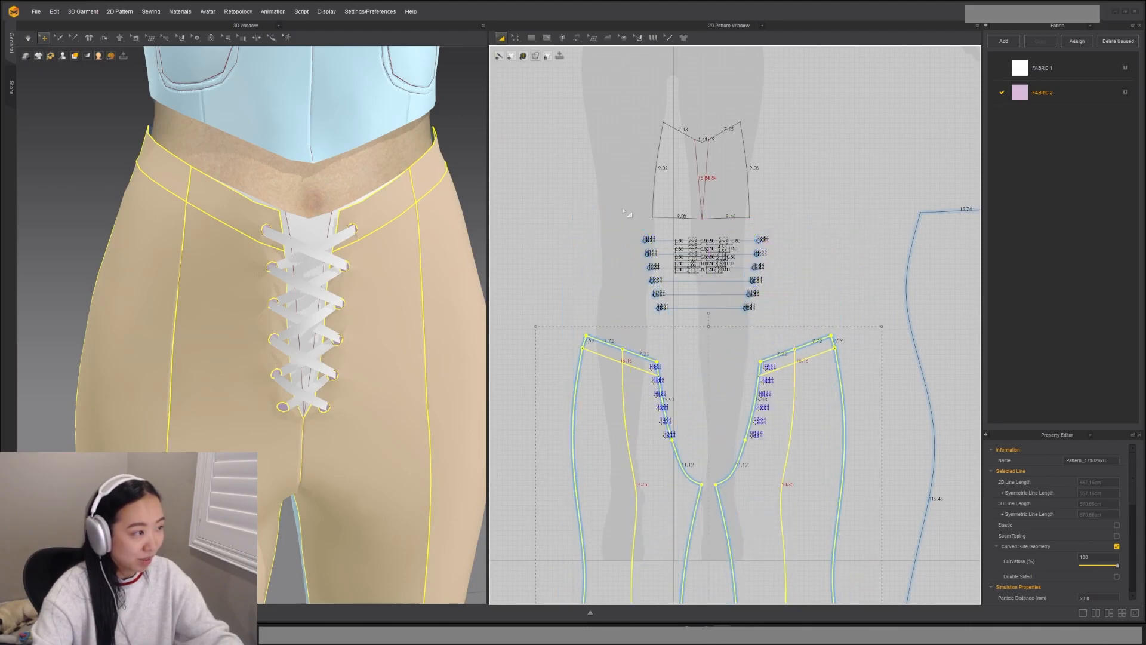
pyautogui.click(721, 597)
pyautogui.moveTo(665, 327); pyautogui.dragTo(669, 328)
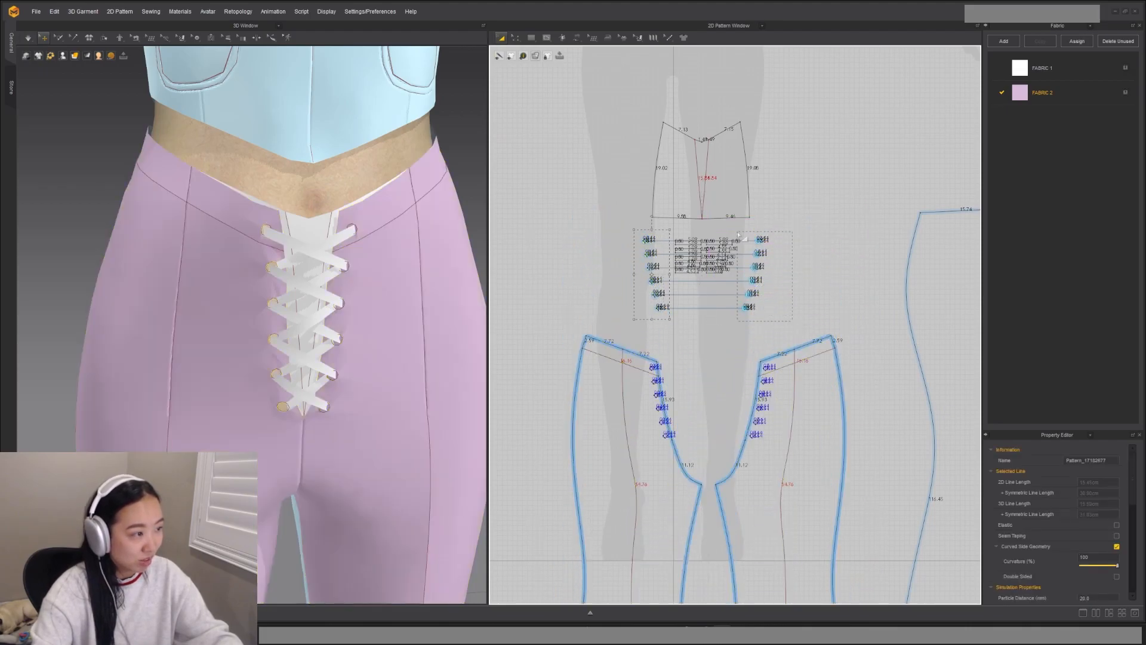
pyautogui.press('Delete')
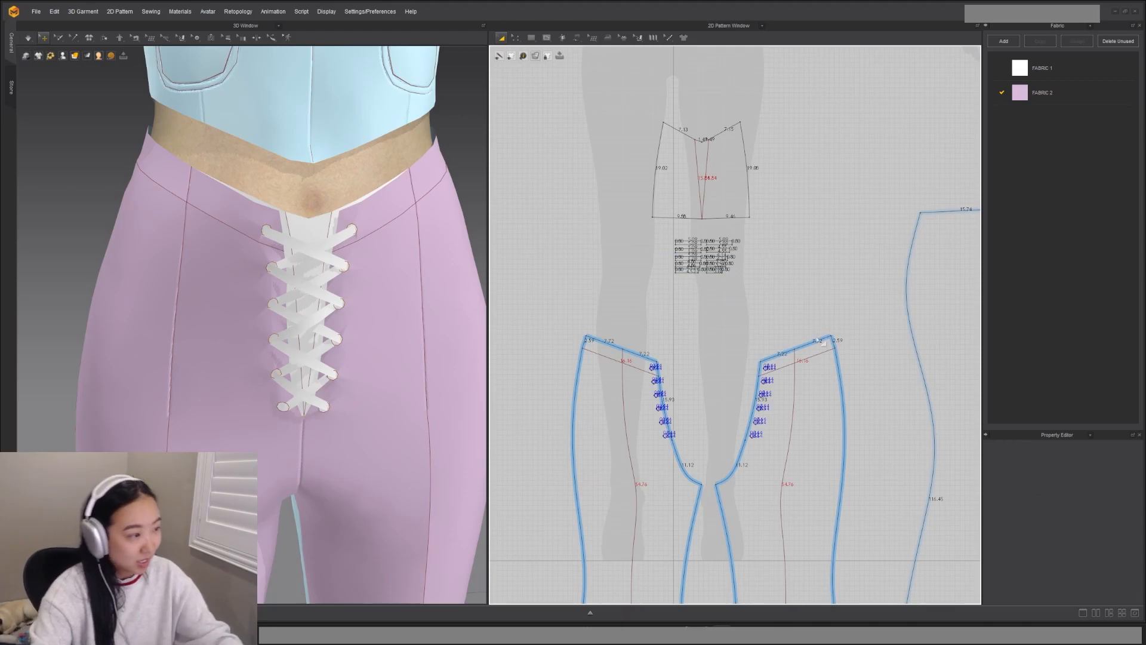
# Step: Move both front panels back up to either side of the lace strips, below the insert
pyautogui.click(823, 341)
pyautogui.keyDown('shift'); pyautogui.click(640, 353); pyautogui.keyUp('shift')
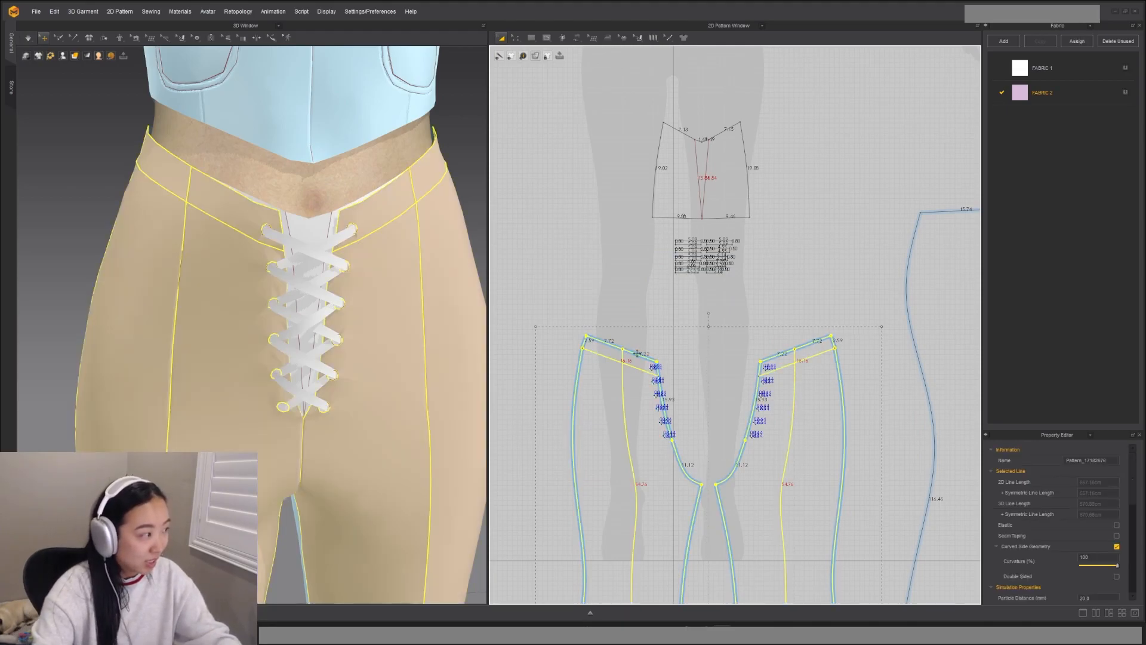
pyautogui.moveTo(637, 353); pyautogui.dragTo(633, 226)
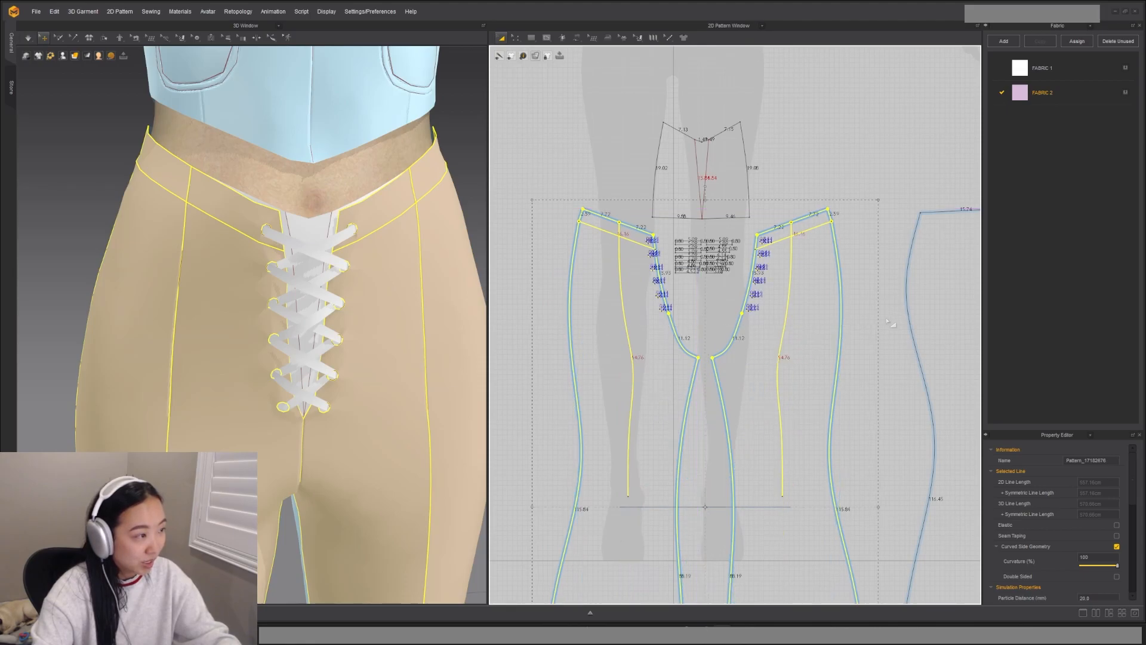
# Step: Sew the left end of the top left-column lace strip to the top eyelet of the left front panel
pyautogui.click(888, 321)
pyautogui.press('n')
pyautogui.scroll(5, 676, 255)
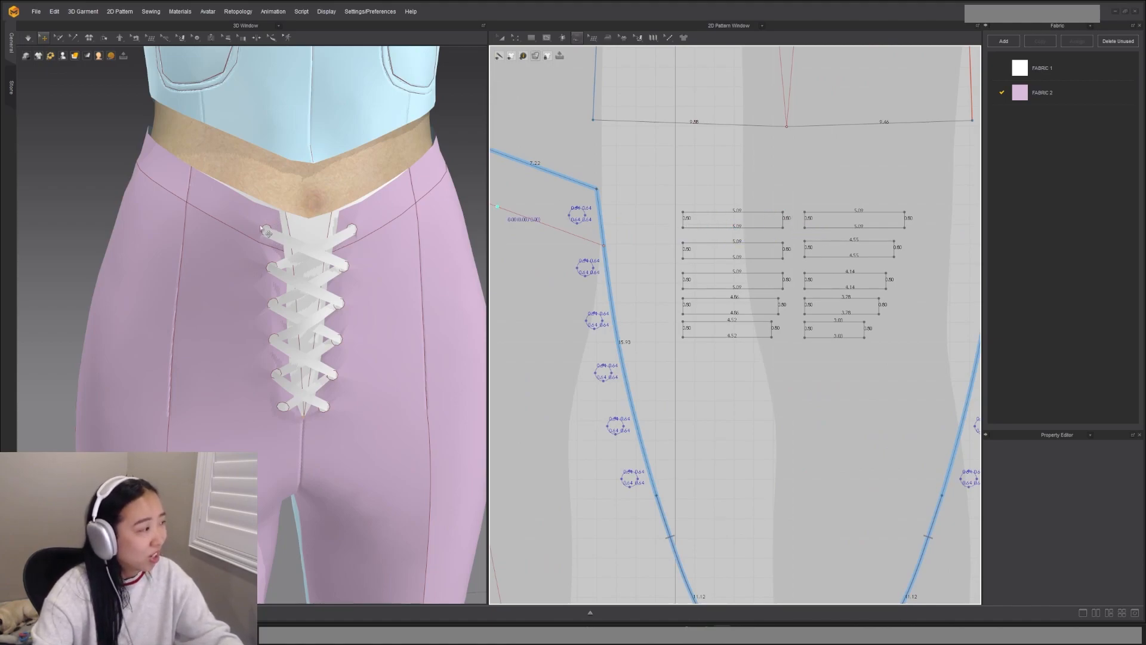
pyautogui.click(258, 225)
pyautogui.click(684, 218)
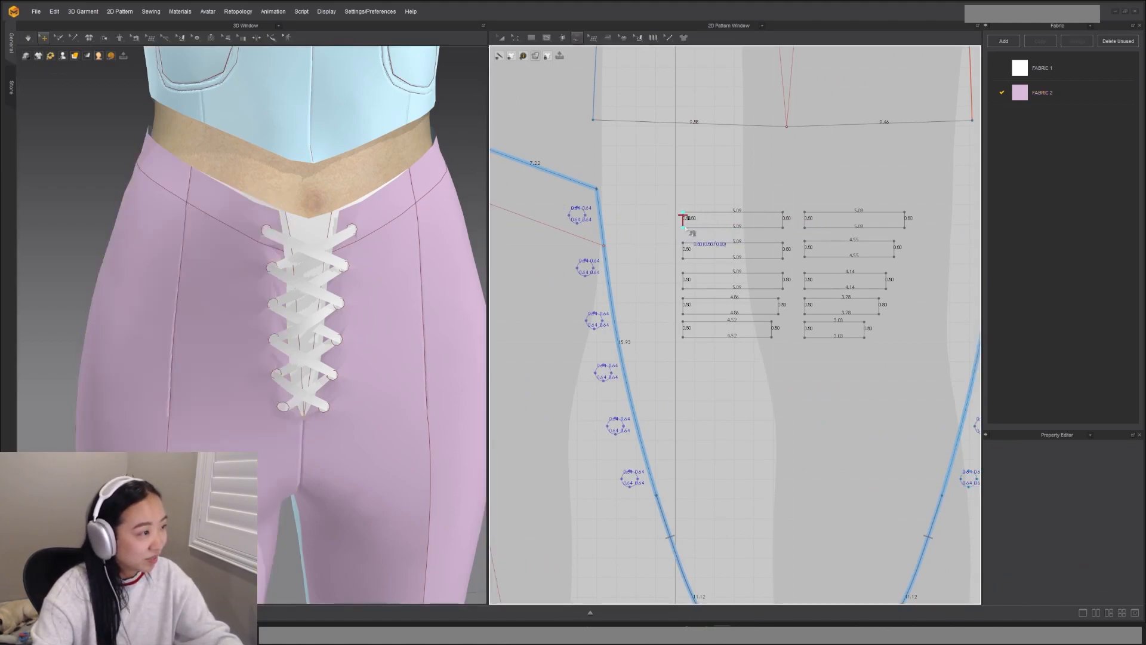
pyautogui.scroll(4, 596, 212)
pyautogui.click(577, 211)
pyautogui.click(578, 239)
# Step: Sew the right end of the top left-column lace strip to the second eyelet of the right front panel
pyautogui.scroll(-3, 638, 223)
pyautogui.moveTo(888, 248); pyautogui.dragTo(660, 220, button='middle')
pyautogui.click(653, 189)
pyautogui.click(652, 211)
pyautogui.moveTo(975, 303); pyautogui.dragTo(836, 288, button='middle')
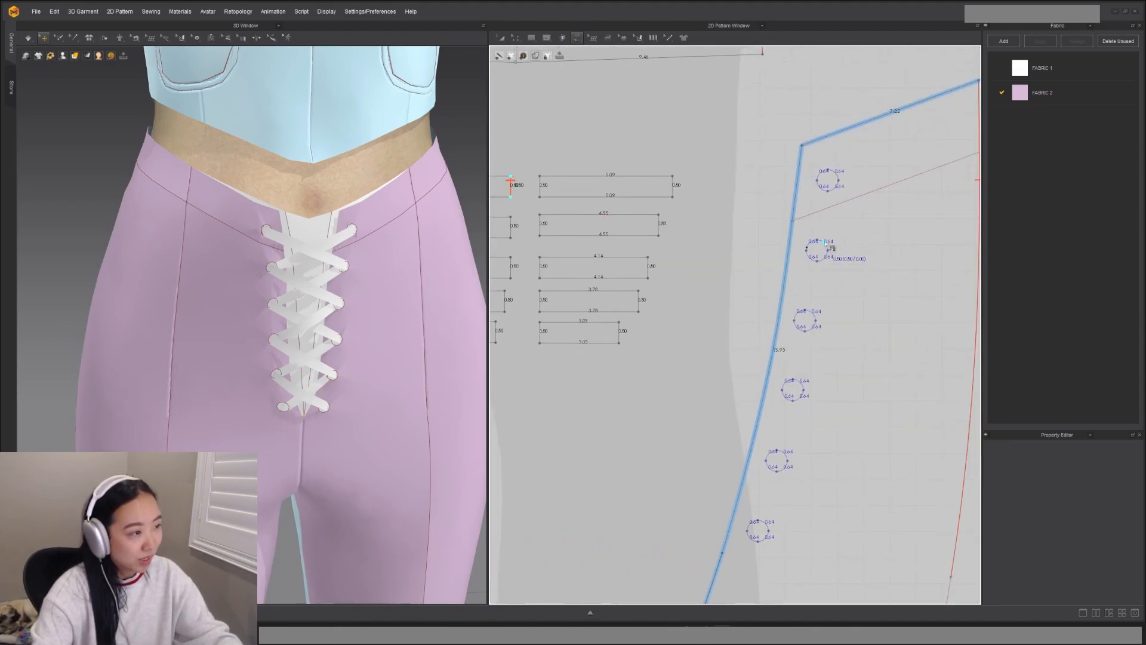
pyautogui.scroll(-3, 831, 247)
pyautogui.scroll(3, 548, 260)
# Step: Sew the top right-column lace strip's right end to the right panel's top eyelet and its left end to the left panel's second eyelet
pyautogui.click(559, 252)
pyautogui.click(560, 270)
pyautogui.scroll(-3, 563, 270)
pyautogui.click(780, 228)
pyautogui.click(781, 238)
pyautogui.scroll(4, 883, 230)
pyautogui.click(809, 260)
pyautogui.click(810, 286)
pyautogui.scroll(-4, 811, 286)
pyautogui.moveTo(633, 287); pyautogui.dragTo(871, 240, button='middle')
pyautogui.click(862, 232)
pyautogui.click(862, 246)
# Step: Sew the right end of the second right-column lace strip to the right panel's second eyelet
pyautogui.scroll(7, 678, 272)
pyautogui.click(672, 275)
pyautogui.click(669, 342)
pyautogui.scroll(-3, 853, 349)
pyautogui.scroll(2, 721, 341)
pyautogui.scroll(4, 955, 316)
pyautogui.click(860, 298)
pyautogui.click(861, 322)
# Step: Sew the left end of the second right-column lace strip to the left panel's third eyelet
pyautogui.moveTo(501, 333); pyautogui.dragTo(824, 371, button='middle')
pyautogui.click(734, 280)
pyautogui.click(734, 315)
pyautogui.scroll(-6, 725, 333)
pyautogui.scroll(3, 675, 336)
pyautogui.scroll(6, 674, 370)
pyautogui.click(708, 344)
pyautogui.click(711, 376)
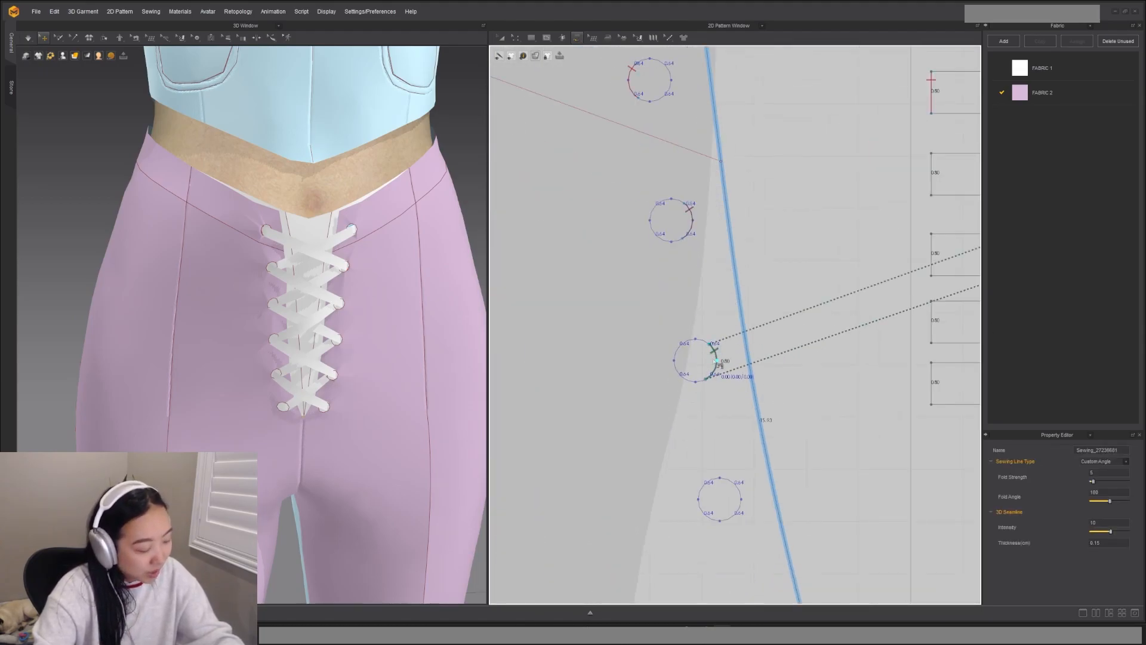
pyautogui.scroll(-6, 743, 357)
pyautogui.scroll(4, 821, 338)
pyautogui.click(671, 289)
pyautogui.click(671, 312)
pyautogui.press('a')
pyautogui.click(722, 302)
# Step: Sew the left end of the second left-column lace strip to the left panel's second eyelet
pyautogui.press('m')
pyautogui.click(671, 289)
pyautogui.click(671, 313)
pyautogui.scroll(3, 516, 320)
pyautogui.click(517, 320)
pyautogui.click(517, 342)
# Step: Sew the right end of the second left-column lace strip to the right panel's third eyelet
pyautogui.click(911, 281)
pyautogui.click(912, 309)
pyautogui.scroll(-5, 912, 310)
pyautogui.scroll(6, 799, 331)
pyautogui.click(785, 326)
pyautogui.click(787, 365)
# Step: Sew the third right-column lace strip's right end to the right panel's third eyelet and its left end to the left panel's fourth eyelet
pyautogui.click(657, 295)
pyautogui.click(657, 313)
pyautogui.click(792, 345)
pyautogui.click(793, 360)
pyautogui.click(558, 293)
pyautogui.click(559, 313)
pyautogui.moveTo(560, 312); pyautogui.dragTo(808, 273, button='middle')
pyautogui.scroll(-4, 612, 358)
pyautogui.scroll(6, 591, 362)
pyautogui.click(590, 364)
pyautogui.click(591, 388)
# Step: Sew the left end of the third left-column lace strip to the left panel's third eyelet
pyautogui.scroll(-2, 681, 300)
pyautogui.click(713, 224)
pyautogui.click(713, 244)
pyautogui.click(589, 278)
pyautogui.click(589, 293)
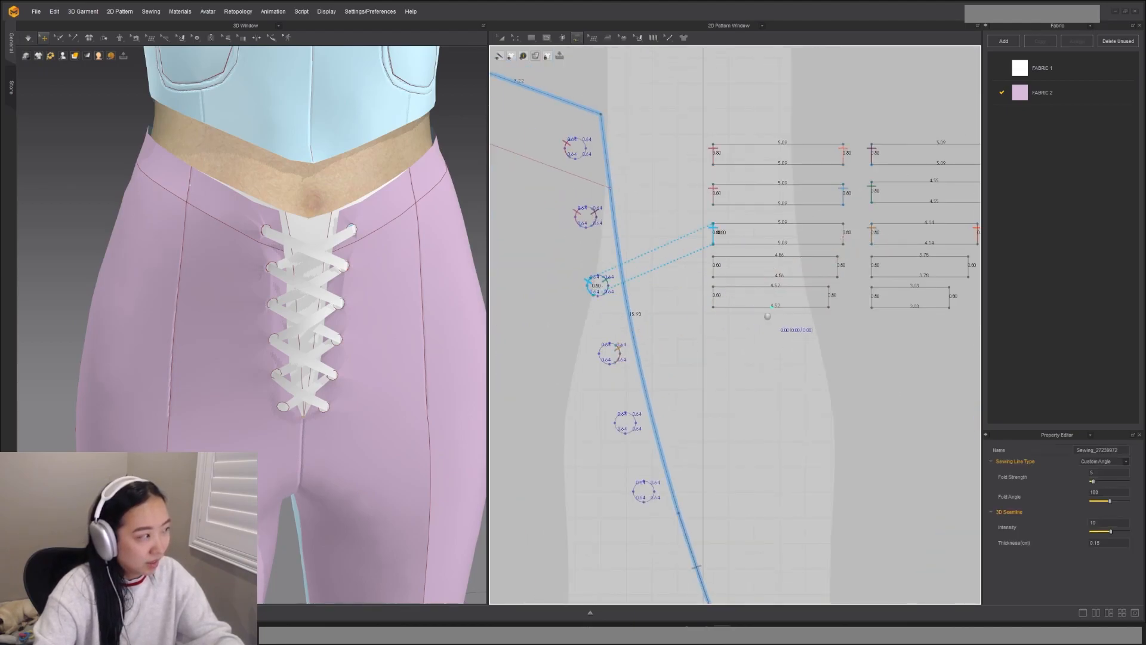
# Step: Sew the right end of the third left-column lace strip to the right panel's fourth eyelet
pyautogui.moveTo(794, 315); pyautogui.dragTo(660, 343, button='middle')
pyautogui.click(709, 251)
pyautogui.click(709, 273)
pyautogui.scroll(-2, 860, 241)
pyautogui.moveTo(829, 353); pyautogui.dragTo(801, 312, button='middle')
pyautogui.scroll(4, 788, 351)
pyautogui.click(815, 353)
pyautogui.click(819, 376)
# Step: Sew the fourth right-column lace strip's right end to the right panel's fourth eyelet and its left end to the left panel's fifth eyelet
pyautogui.scroll(-4, 857, 363)
pyautogui.click(778, 275)
pyautogui.click(778, 291)
pyautogui.click(895, 348)
pyautogui.click(898, 360)
pyautogui.click(796, 260)
pyautogui.click(796, 277)
pyautogui.scroll(4, 591, 399)
pyautogui.click(601, 384)
pyautogui.click(602, 401)
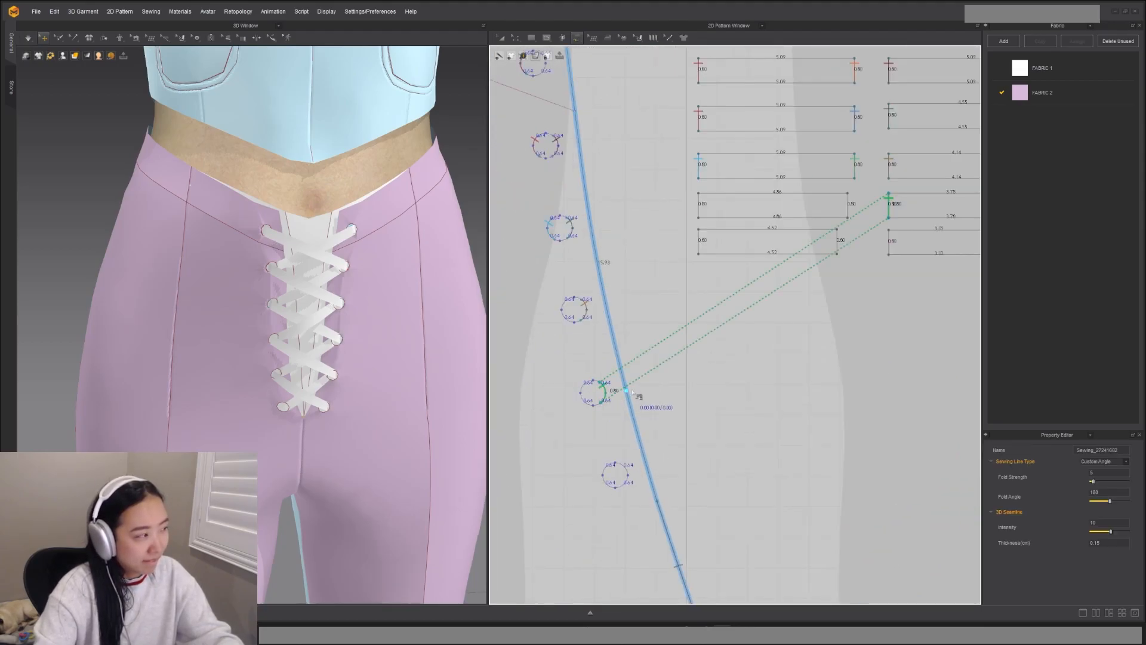
# Step: Pull the lace strips into place on the avatar's front, working from a side angle
pyautogui.moveTo(382, 299); pyautogui.dragTo(430, 313, button='right')
pyautogui.moveTo(328, 241); pyautogui.dragTo(335, 242)
pyautogui.moveTo(322, 294); pyautogui.dragTo(316, 281, button='right')
pyautogui.moveTo(310, 276); pyautogui.dragTo(298, 273)
pyautogui.moveTo(305, 292); pyautogui.dragTo(315, 299, button='right')
pyautogui.moveTo(315, 322); pyautogui.dragTo(310, 357)
# Step: Sew the left end of the fourth left-column lace strip to the left panel's fourth eyelet
pyautogui.scroll(-4, 746, 355)
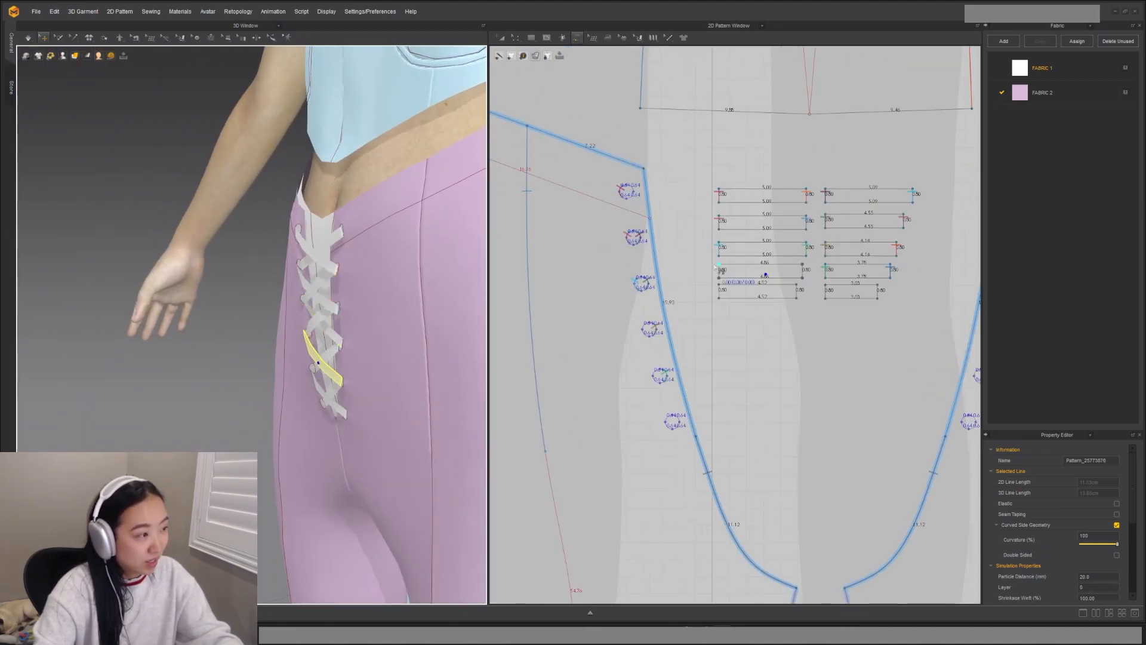
pyautogui.click(719, 269)
pyautogui.moveTo(230, 342); pyautogui.dragTo(268, 341, button='right')
pyautogui.click(269, 340)
pyautogui.scroll(5, 646, 329)
pyautogui.click(642, 315)
pyautogui.click(643, 338)
# Step: Sew the right end of the fourth left-column lace strip to the right panel's fifth eyelet
pyautogui.scroll(-7, 740, 322)
pyautogui.moveTo(818, 324); pyautogui.dragTo(603, 320, button='middle')
pyautogui.click(622, 255)
pyautogui.click(622, 265)
pyautogui.scroll(5, 790, 357)
pyautogui.click(778, 345)
pyautogui.click(779, 362)
pyautogui.moveTo(621, 263); pyautogui.dragTo(777, 279, button='middle')
pyautogui.click(773, 232)
pyautogui.press('a')
pyautogui.click(730, 245)
# Step: Sew the bottom right-column lace strip's right end to the right panel's fifth eyelet and its left end to the left panel's lowest eyelet
pyautogui.press('m')
pyautogui.click(772, 232)
pyautogui.click(772, 252)
pyautogui.scroll(5, 927, 370)
pyautogui.click(921, 353)
pyautogui.click(913, 371)
pyautogui.click(818, 230)
pyautogui.click(818, 255)
pyautogui.click(552, 464)
pyautogui.click(552, 485)
# Step: Sew the left end of the bottom left-column lace strip to the left panel's fifth eyelet
pyautogui.press('a')
pyautogui.click(665, 238)
pyautogui.press('m')
pyautogui.click(627, 230)
pyautogui.click(627, 254)
pyautogui.click(522, 381)
pyautogui.click(512, 398)
# Step: Sew the right end of the bottom left-column lace strip to the right panel's lowest eyelet
pyautogui.click(765, 230)
pyautogui.click(766, 254)
pyautogui.scroll(-2, 818, 279)
pyautogui.moveTo(955, 388); pyautogui.dragTo(747, 298, button='middle')
pyautogui.scroll(4, 770, 317)
pyautogui.click(776, 322)
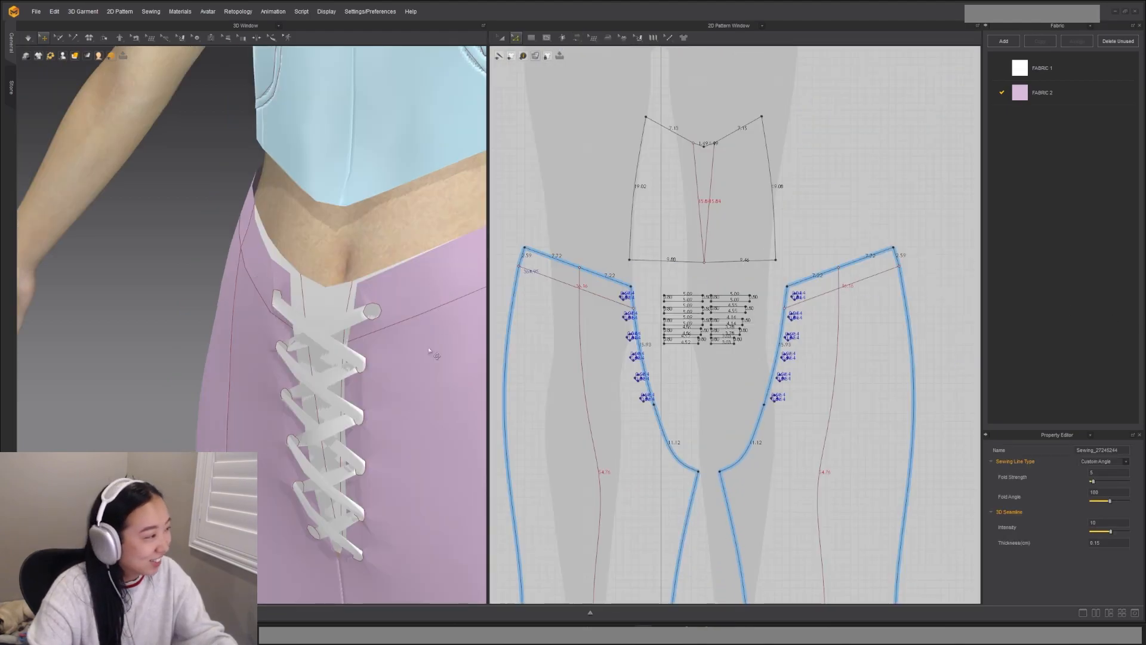
# Step: Pull the top crossing lace strip slightly sideways on the avatar and check its position from both sides
pyautogui.moveTo(428, 350); pyautogui.dragTo(356, 427, button='right')
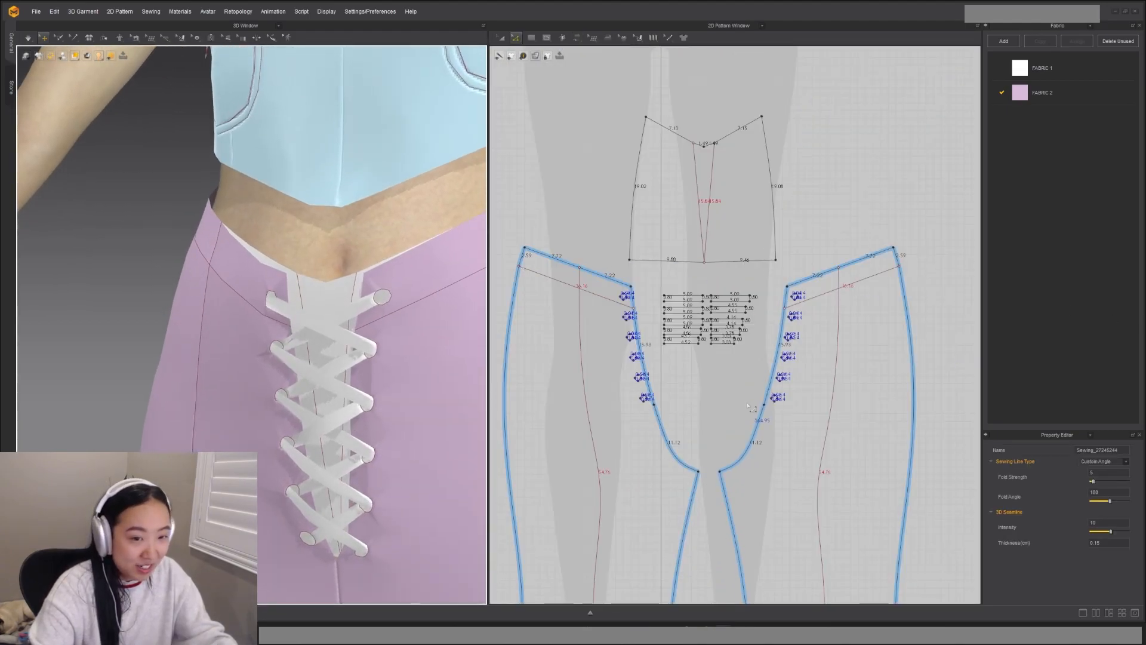
pyautogui.moveTo(216, 382); pyautogui.dragTo(332, 282, button='right')
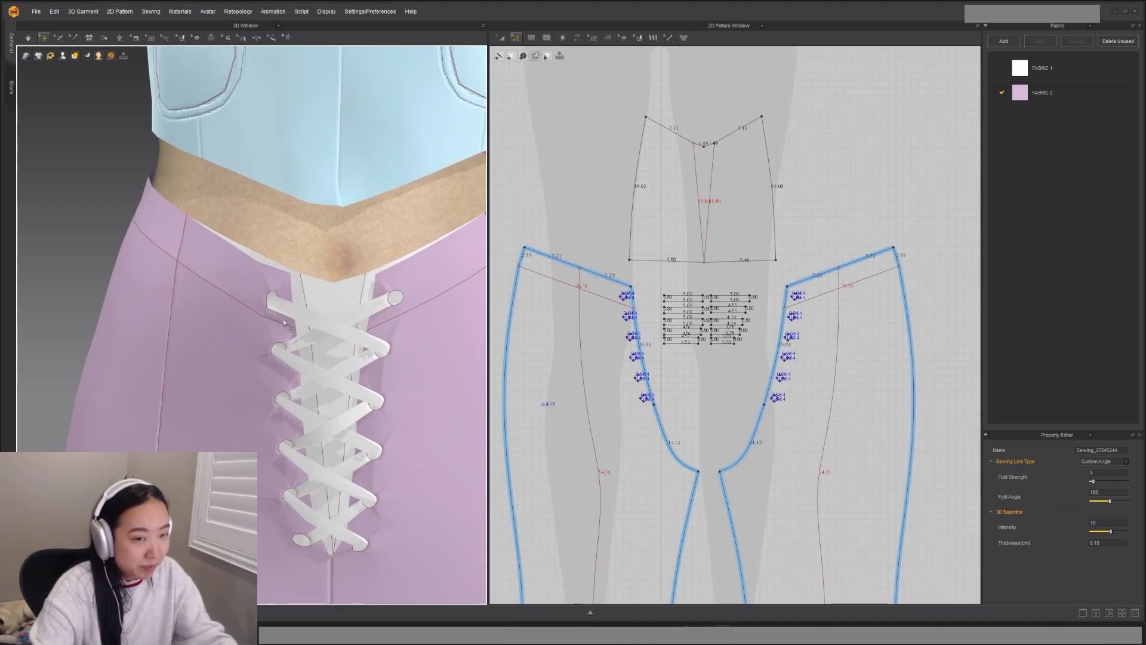
pyautogui.click(294, 345)
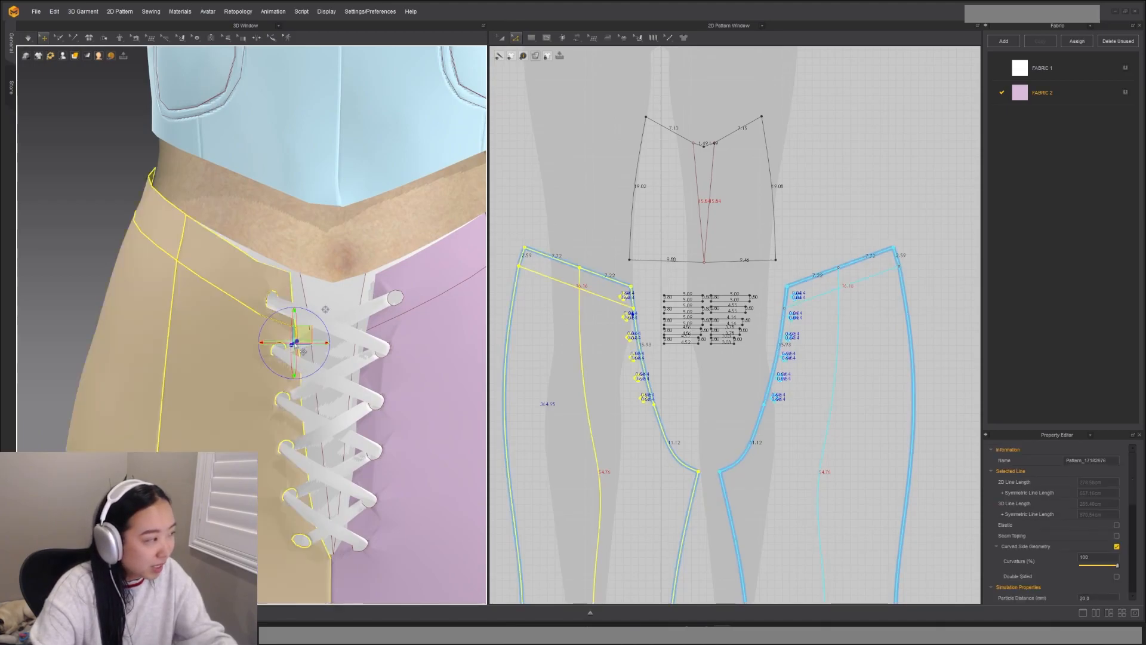
pyautogui.click(363, 313)
pyautogui.moveTo(439, 325); pyautogui.dragTo(339, 321, button='right')
pyautogui.moveTo(339, 321); pyautogui.dragTo(330, 320)
pyautogui.moveTo(329, 346); pyautogui.dragTo(330, 383, button='right')
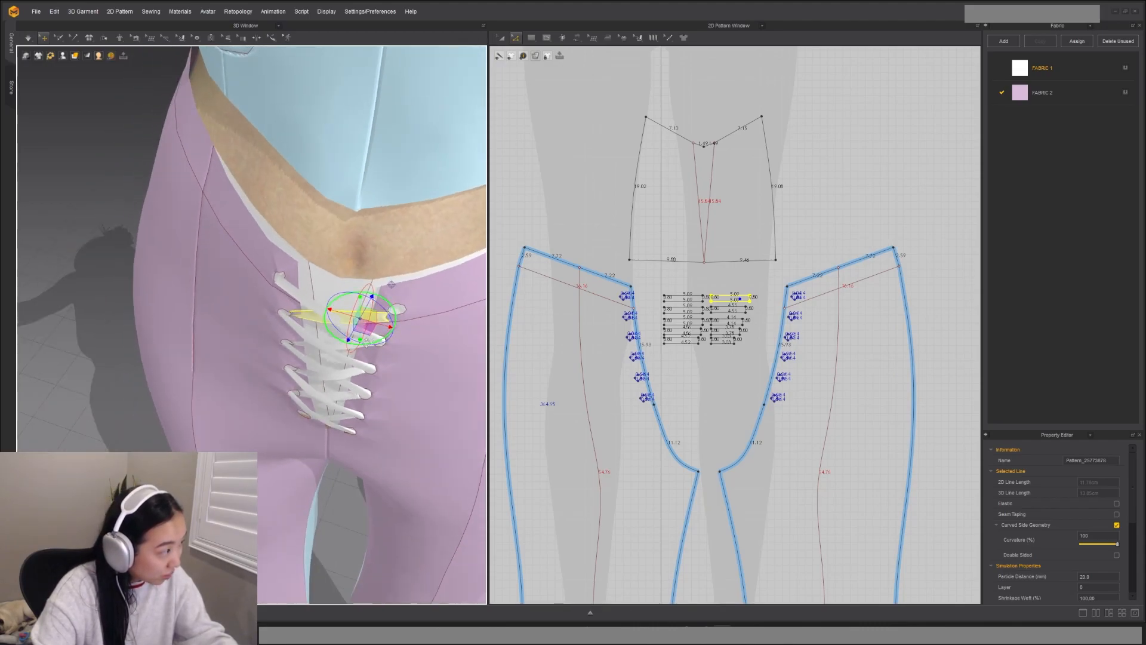
pyautogui.moveTo(321, 367); pyautogui.dragTo(389, 346, button='right')
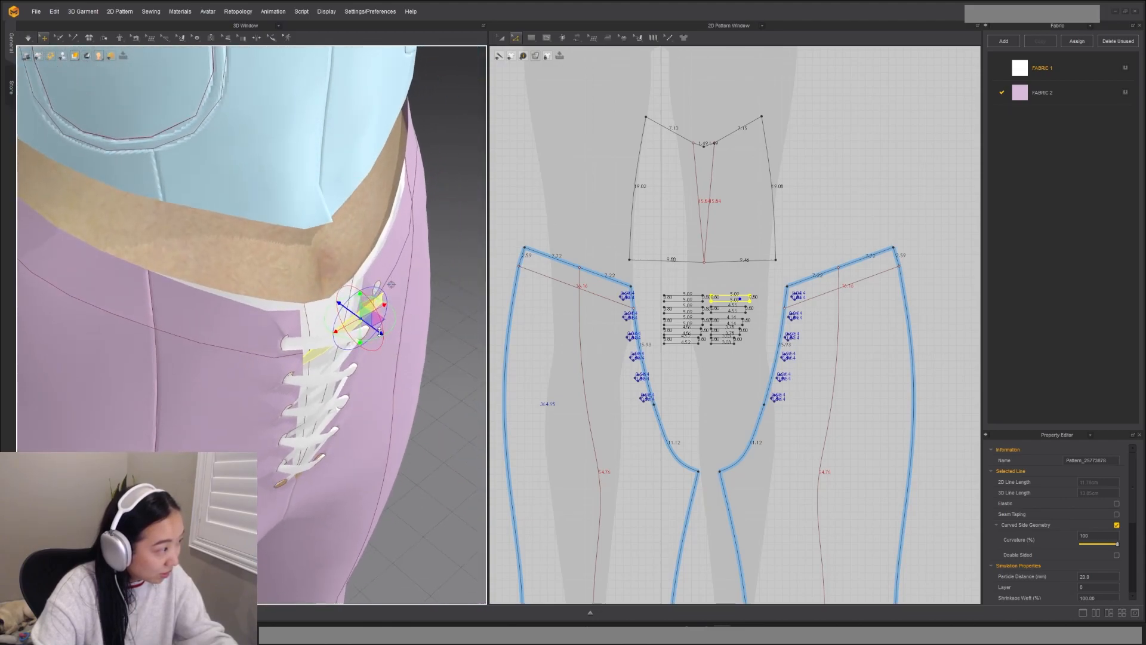
pyautogui.moveTo(409, 360); pyautogui.dragTo(407, 309, button='right')
pyautogui.press('q')
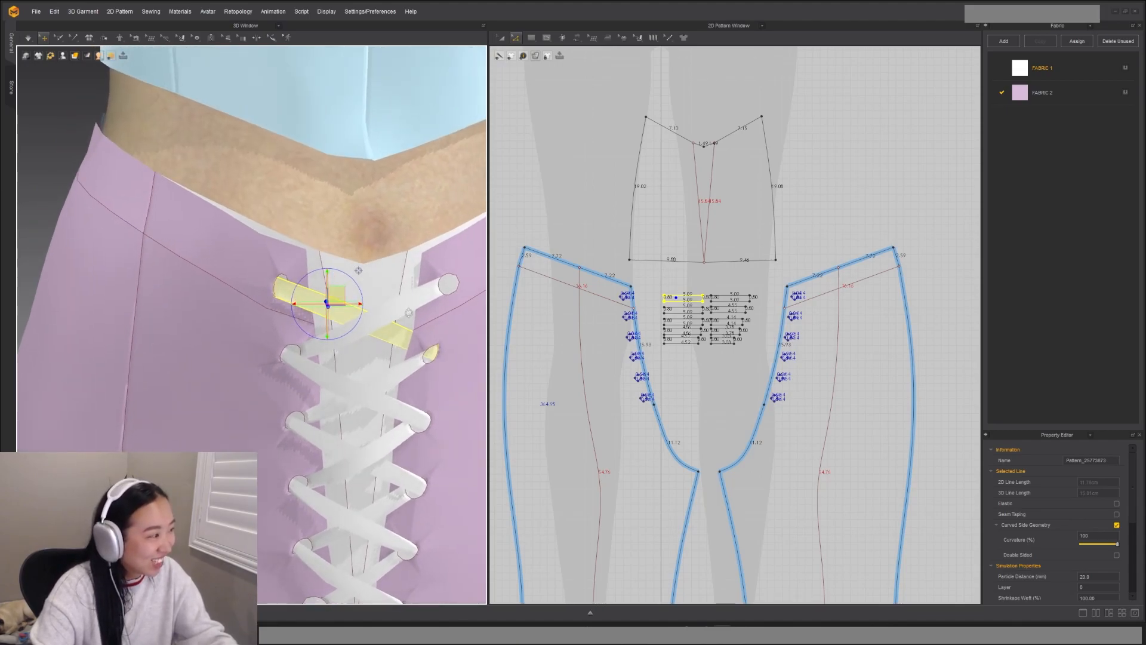
# Step: Examine how the crossed laces meet the eyelets down the whole front of the pants
pyautogui.scroll(-2, 374, 296)
pyautogui.moveTo(381, 302); pyautogui.dragTo(360, 240, button='middle')
pyautogui.scroll(3, 386, 273)
pyautogui.moveTo(389, 269)
pyautogui.mouseDown(button='right')
pyautogui.moveTo(366, 264)
pyautogui.moveTo(387, 268)
pyautogui.mouseUp(button='right')
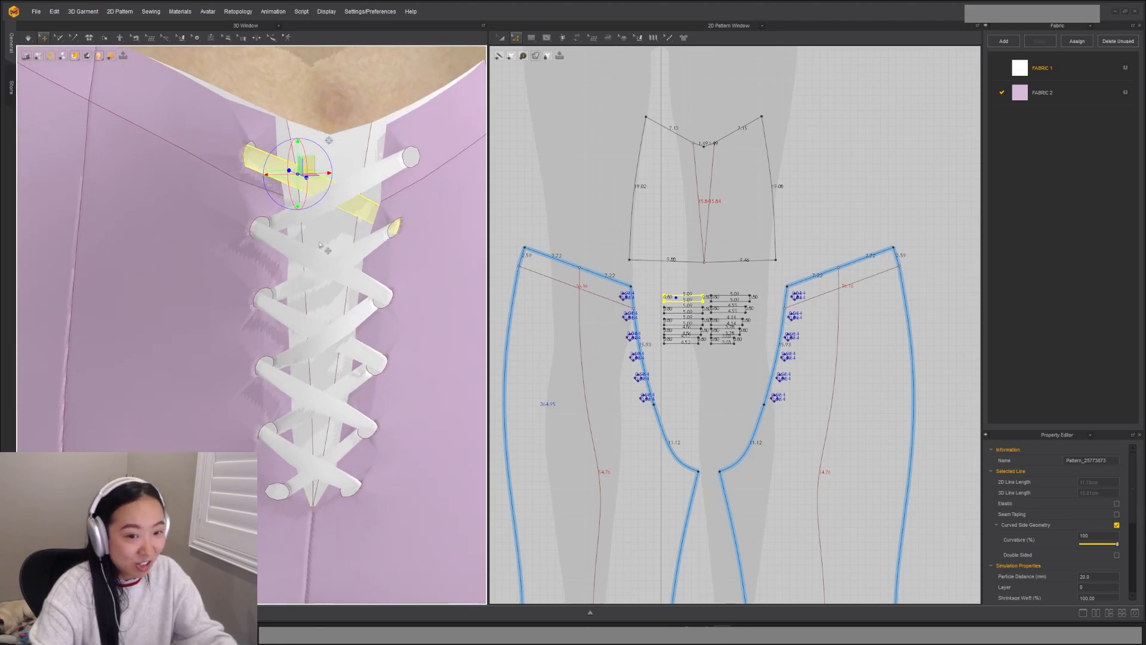
pyautogui.moveTo(386, 326); pyautogui.dragTo(393, 297, button='right')
pyautogui.moveTo(370, 334); pyautogui.dragTo(311, 359, button='middle')
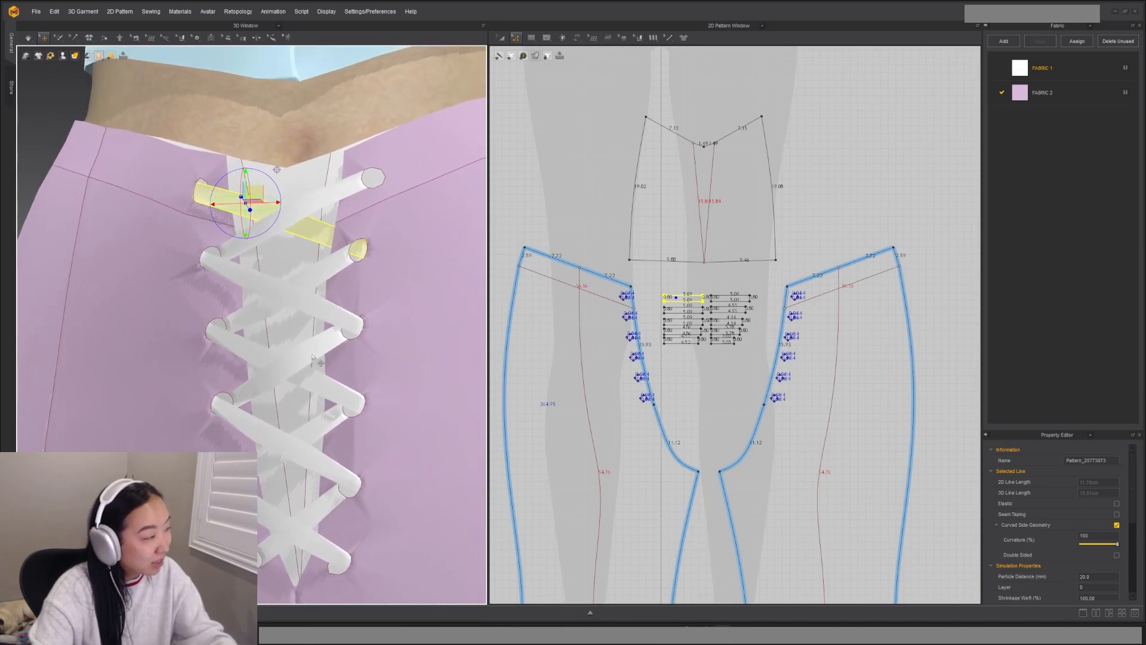
pyautogui.moveTo(347, 402); pyautogui.dragTo(353, 308, button='middle')
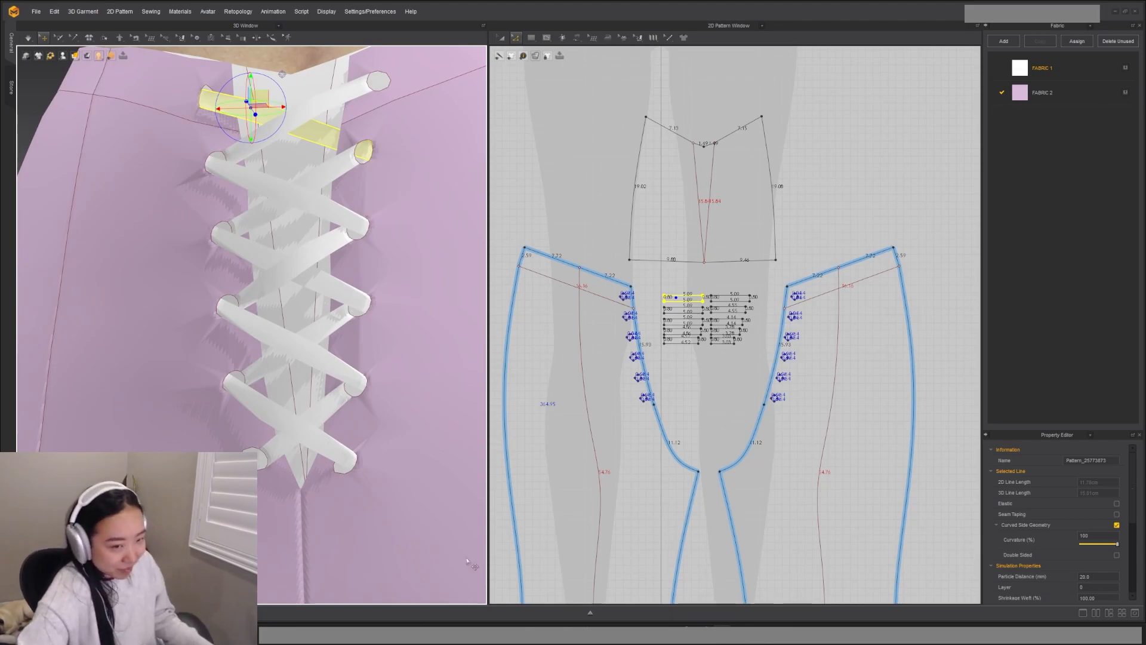
# Step: Push both strips of the third lace crossing slightly inward behind the front panels on the avatar and simulate
pyautogui.click(306, 264)
pyautogui.moveTo(308, 265); pyautogui.dragTo(274, 262, button='right')
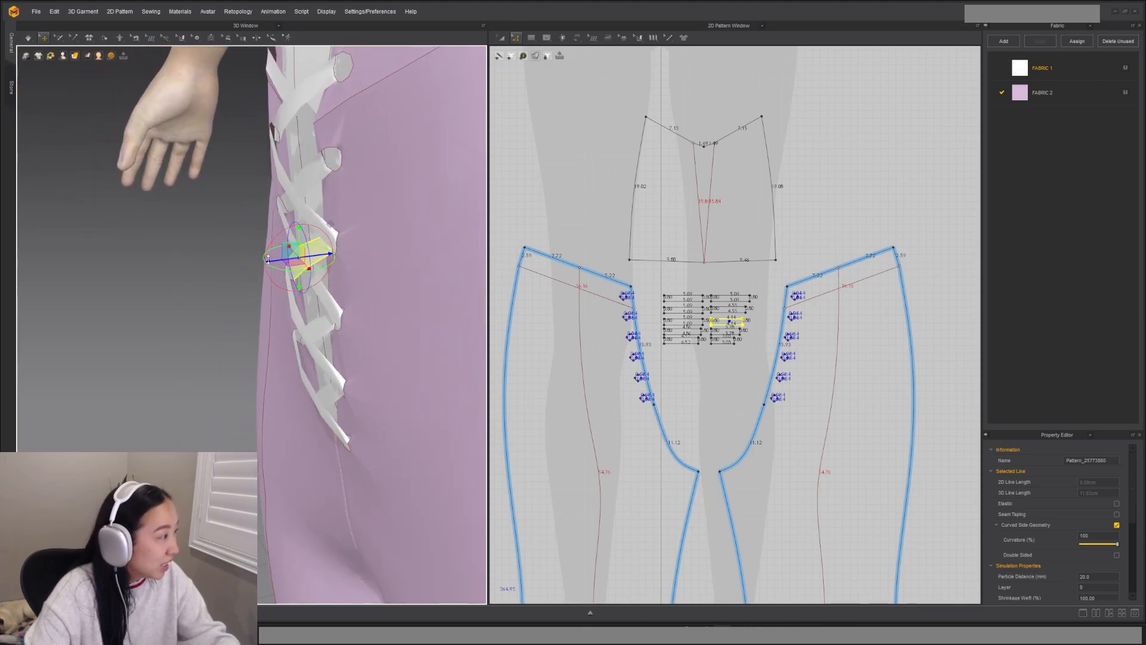
pyautogui.moveTo(270, 263); pyautogui.dragTo(281, 262)
pyautogui.moveTo(285, 261); pyautogui.dragTo(298, 284, button='right')
pyautogui.click(314, 283)
pyautogui.click(304, 261)
pyautogui.moveTo(281, 265); pyautogui.dragTo(290, 263)
pyautogui.moveTo(258, 316); pyautogui.dragTo(336, 292, button='right')
pyautogui.press('space')
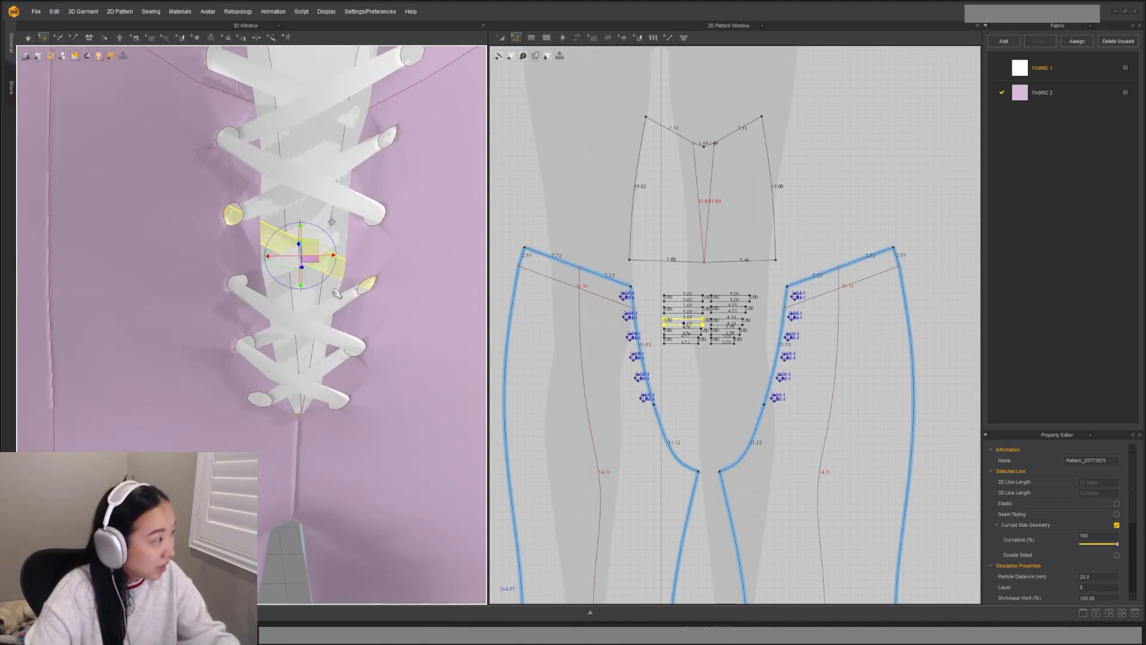
# Step: Push the two lowest crossing lace strips together inward behind the front panels on the avatar
pyautogui.scroll(-3, 353, 306)
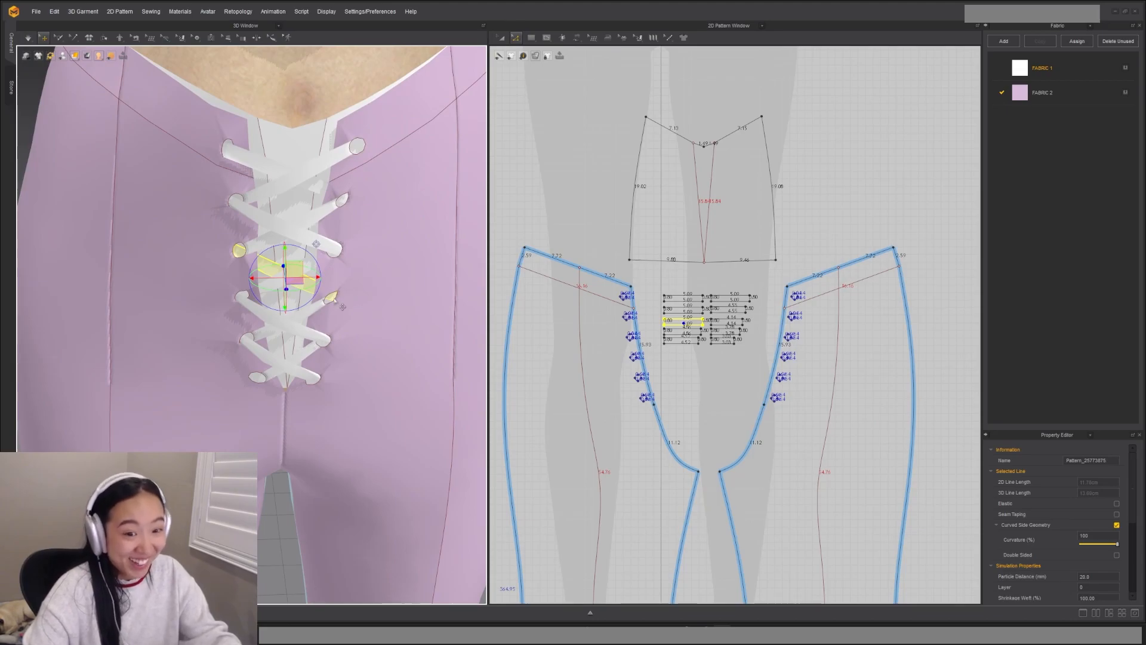
pyautogui.scroll(2, 326, 321)
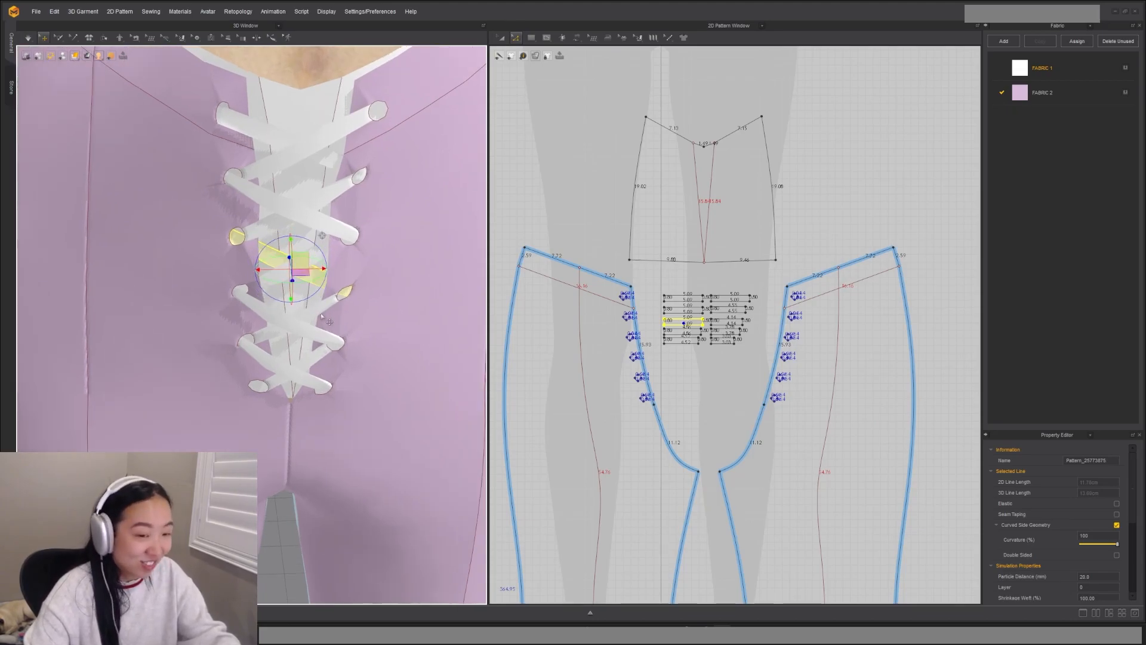
pyautogui.click(326, 311)
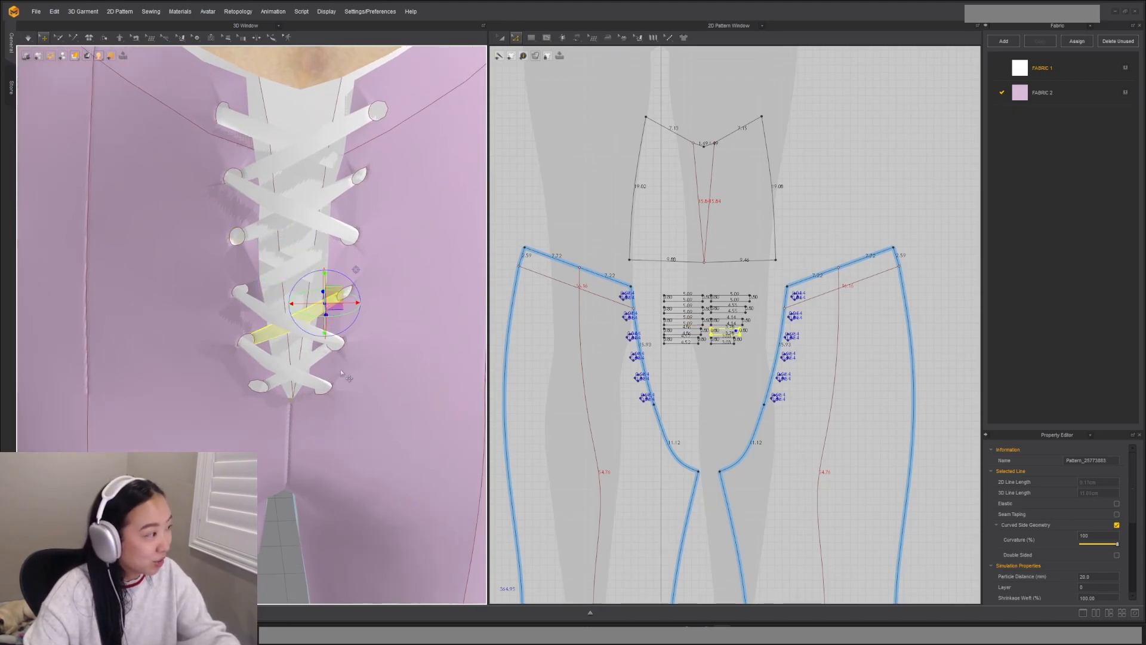
pyautogui.moveTo(303, 374); pyautogui.dragTo(380, 388, button='right')
pyautogui.click(325, 363)
pyautogui.keyDown('shift'); pyautogui.click(376, 397); pyautogui.keyUp('shift')
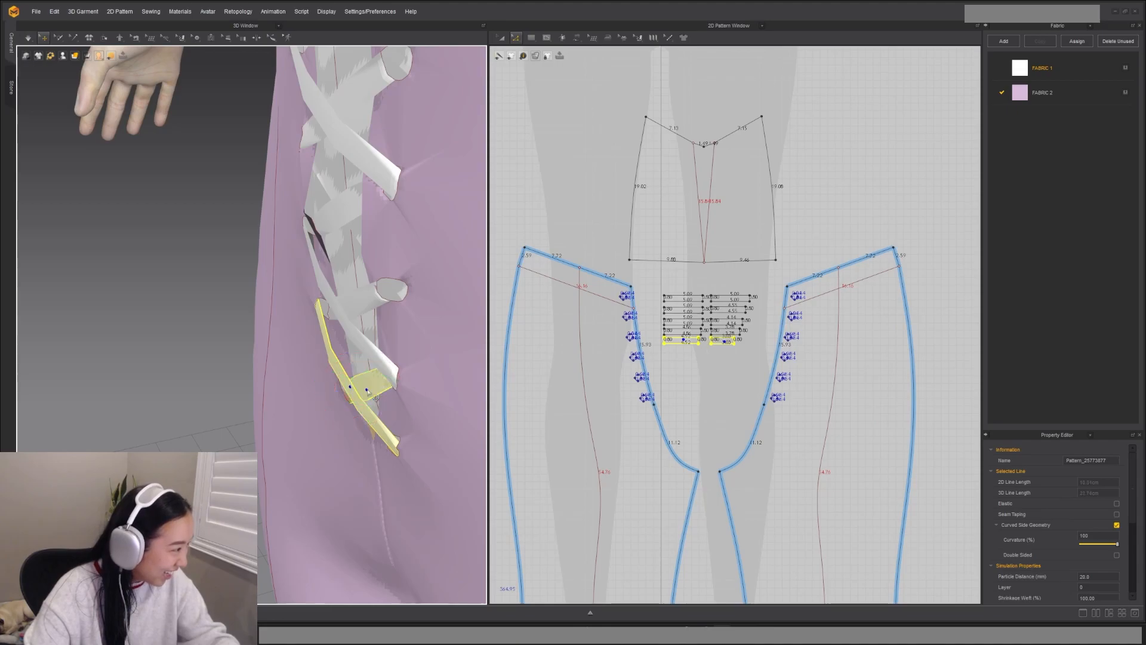
pyautogui.click(352, 392)
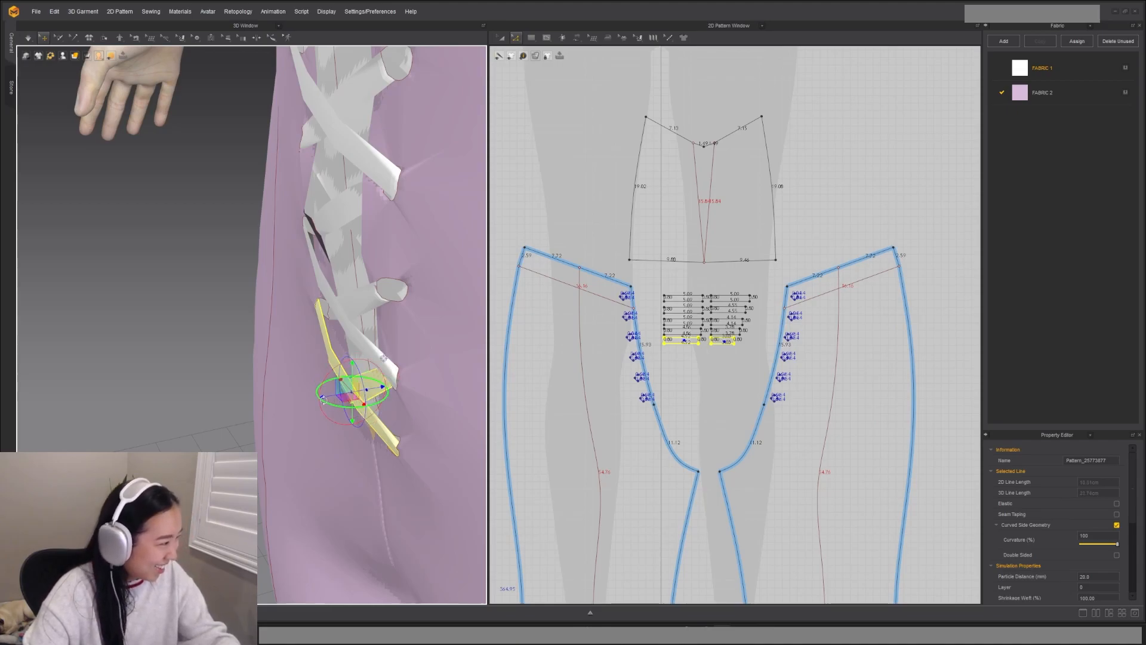
pyautogui.moveTo(383, 358); pyautogui.dragTo(341, 424, button='right')
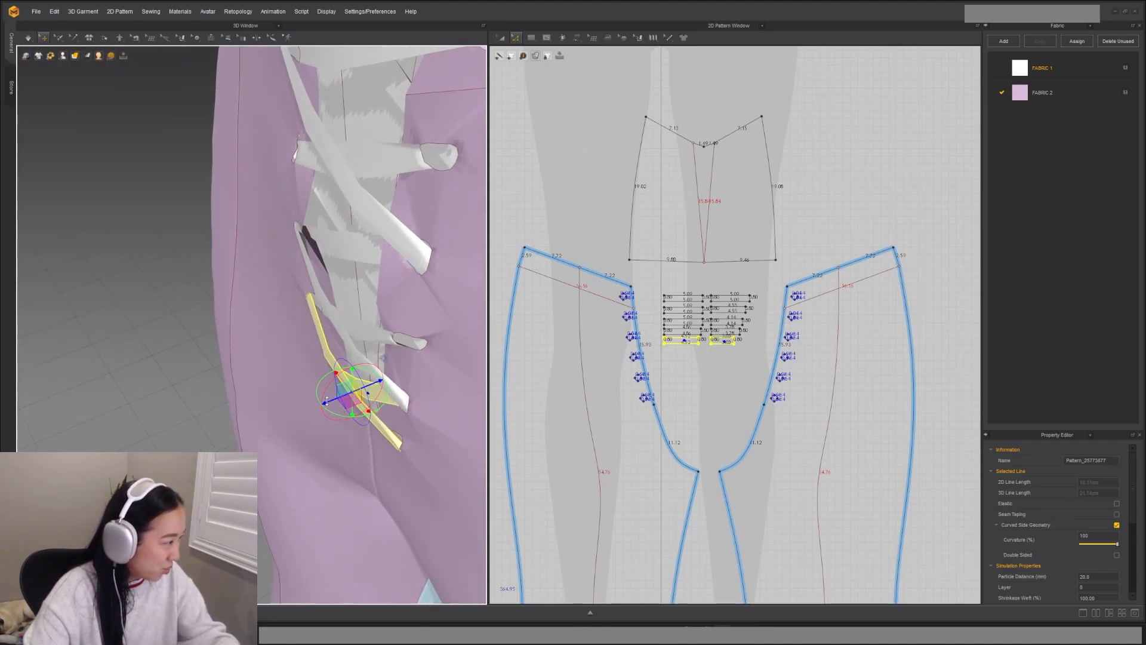
pyautogui.press('space')
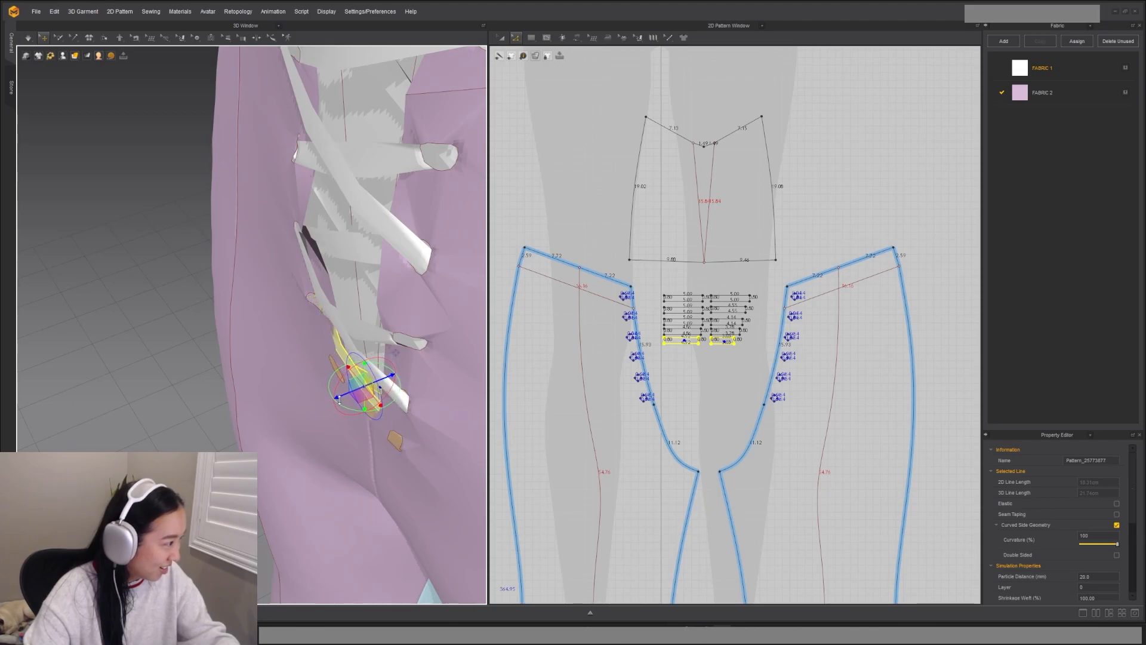
# Step: Push the longer of the two lowest lace strips farther inward by itself and settle the laces
pyautogui.moveTo(354, 424); pyautogui.dragTo(436, 413, button='right')
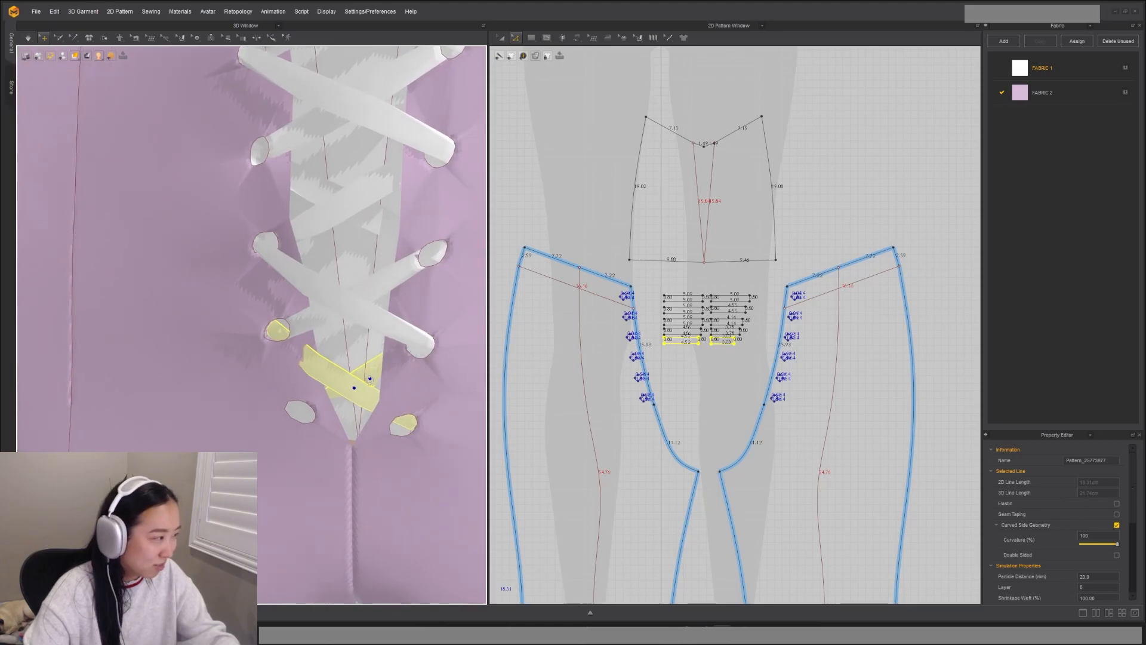
pyautogui.click(352, 425)
pyautogui.moveTo(353, 424); pyautogui.dragTo(318, 370, button='right')
pyautogui.click(192, 411)
pyautogui.click(317, 375)
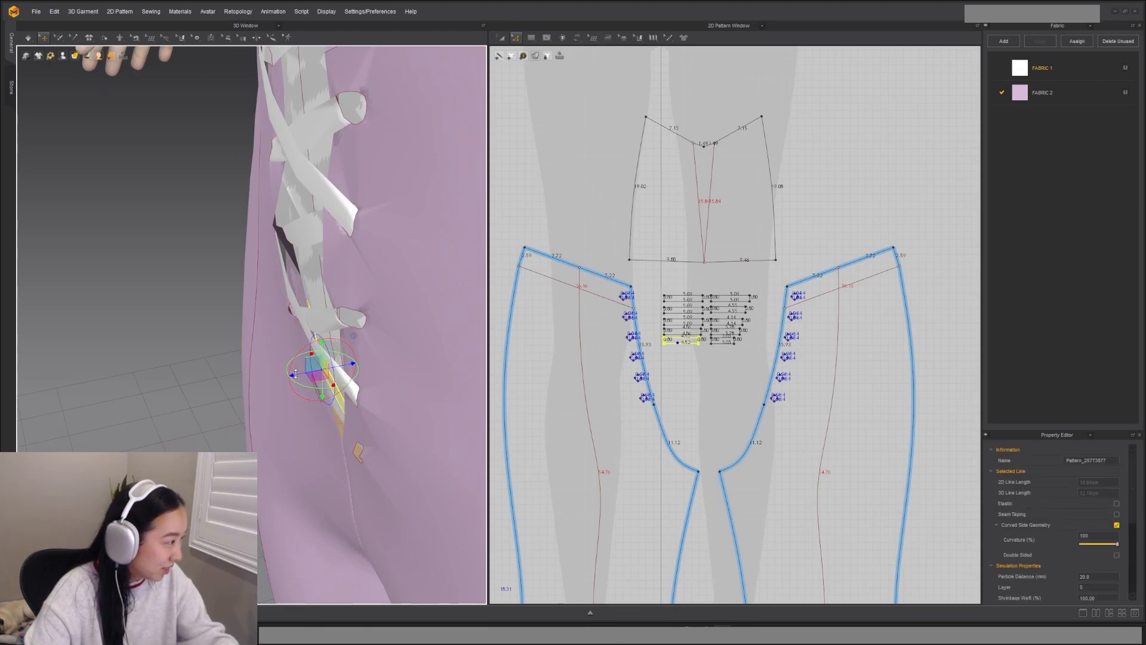
pyautogui.moveTo(352, 423); pyautogui.dragTo(426, 391, button='right')
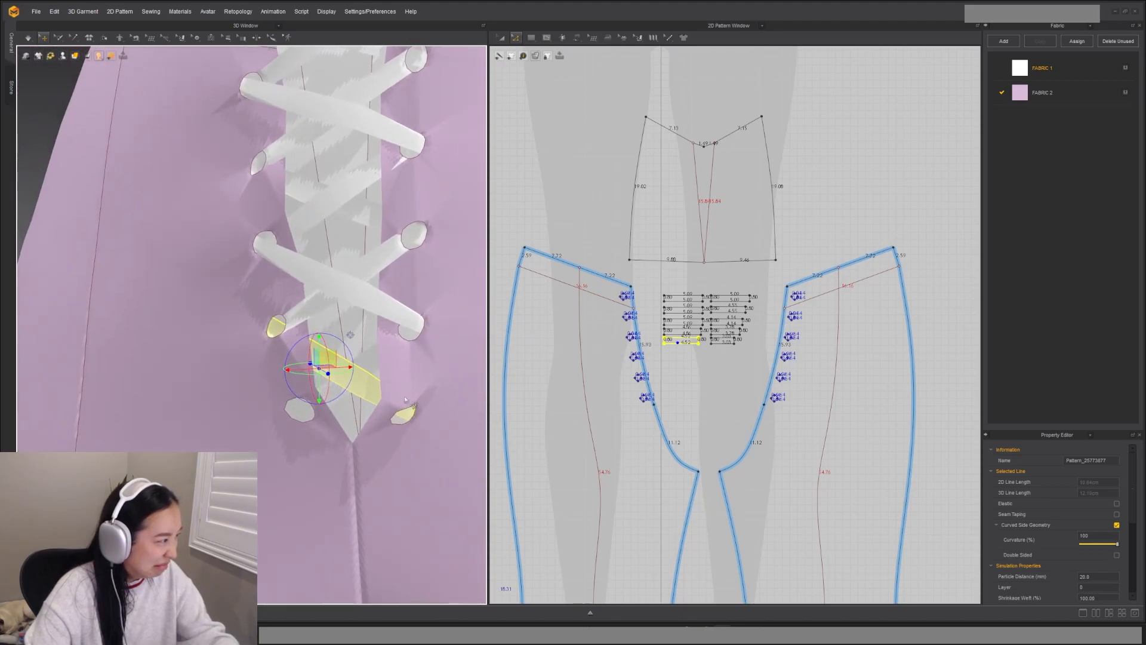
pyautogui.scroll(-6, 292, 298)
pyautogui.moveTo(293, 297); pyautogui.dragTo(296, 281, button='right')
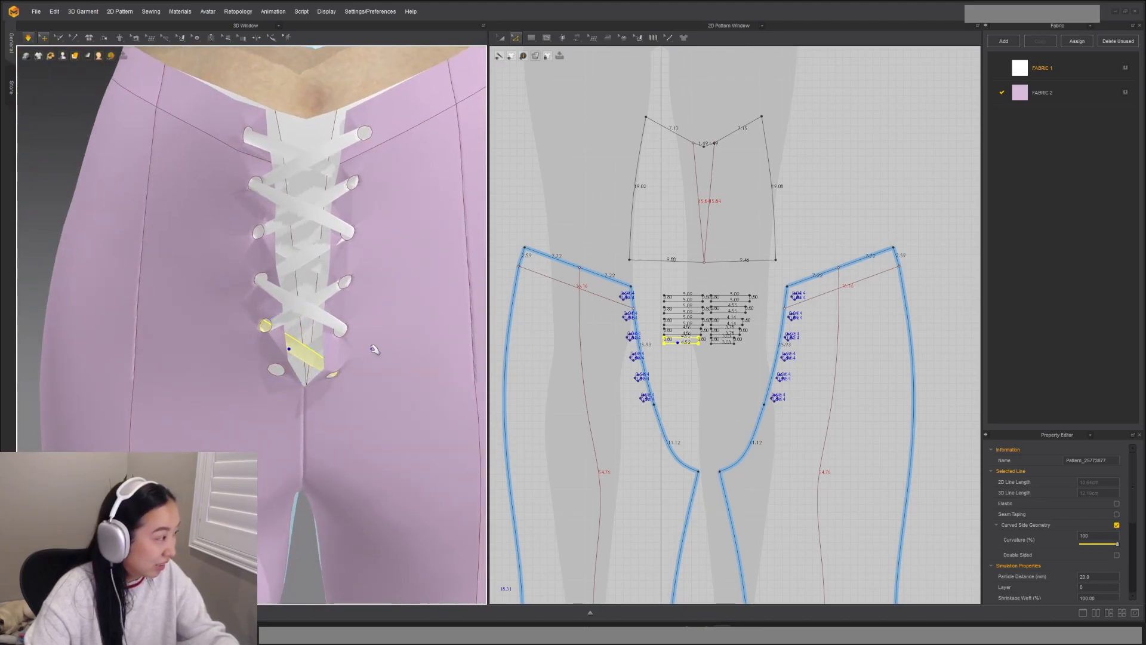
# Step: Duplicate the shortest lace strip of the right column and place the copy below both strip columns
pyautogui.scroll(6, 735, 400)
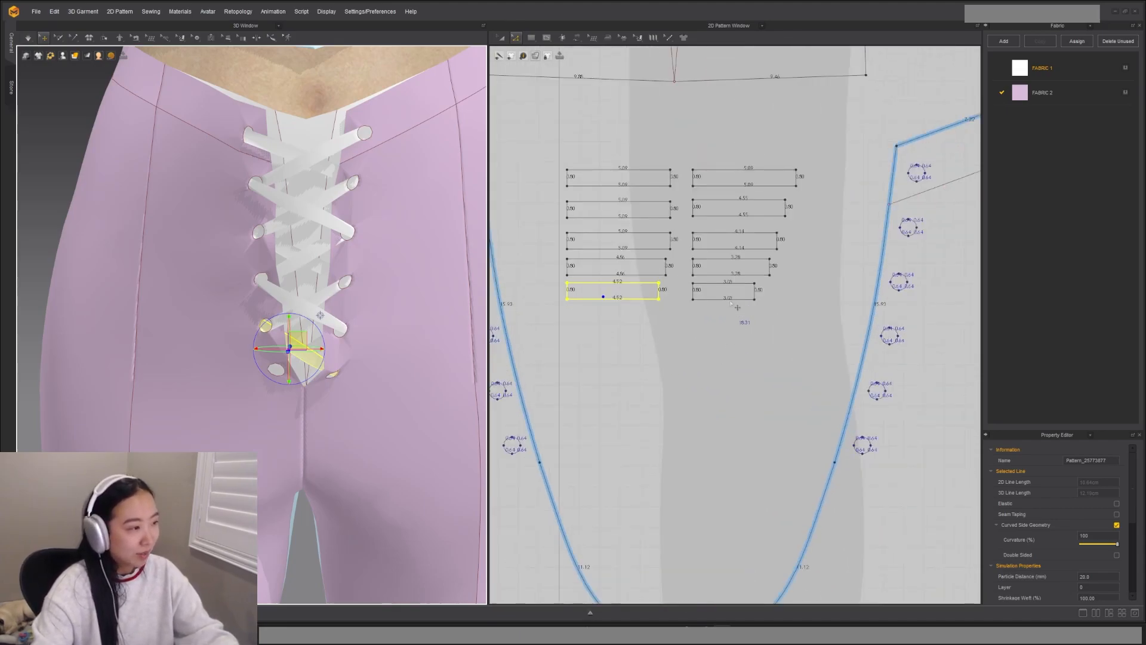
pyautogui.click(728, 286)
pyautogui.hotkey('ctrl', 'c')
pyautogui.hotkey('ctrl', 'v')
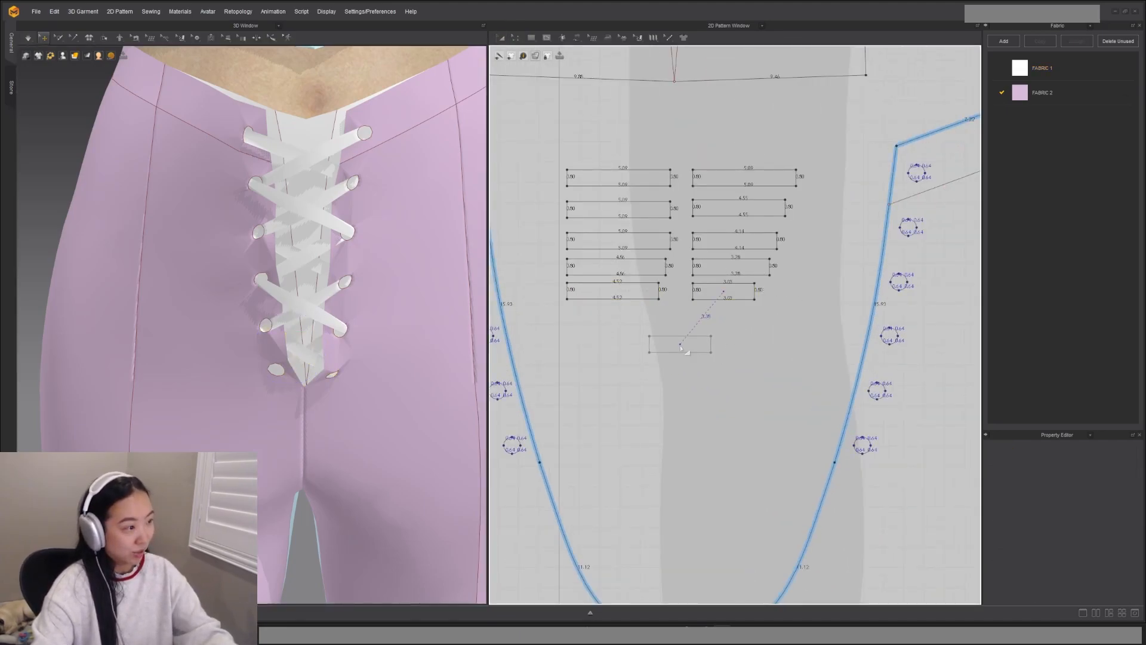
pyautogui.click(656, 389)
# Step: Sew the left end of the copied lace strip to the left panel's lowest eyelet
pyautogui.press('n')
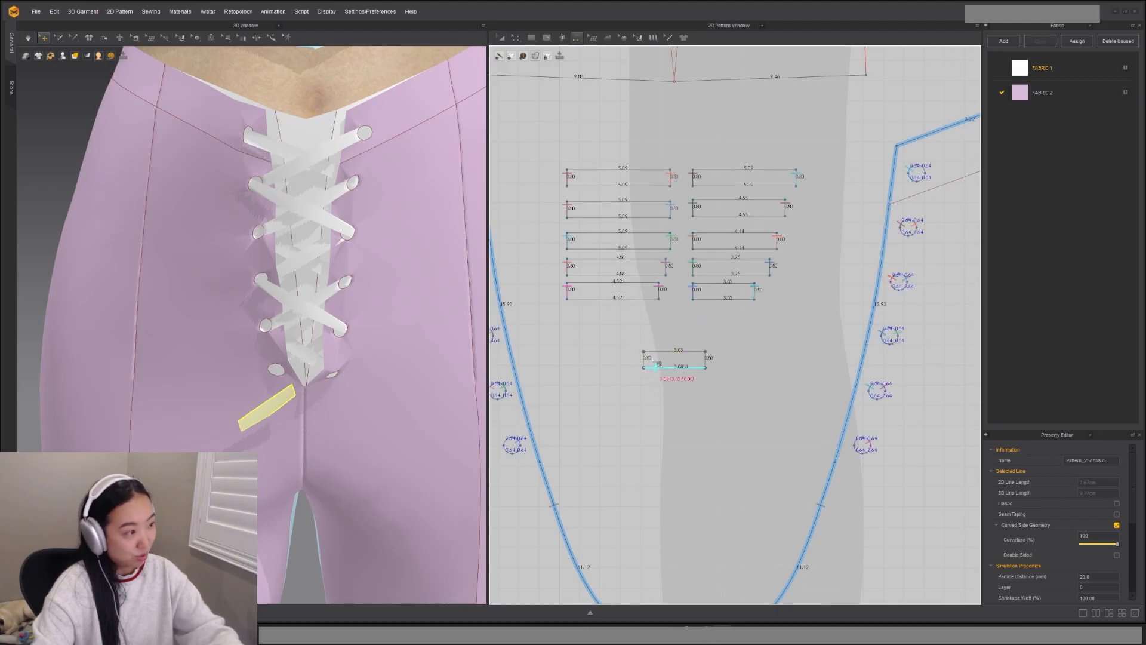
pyautogui.press('Escape')
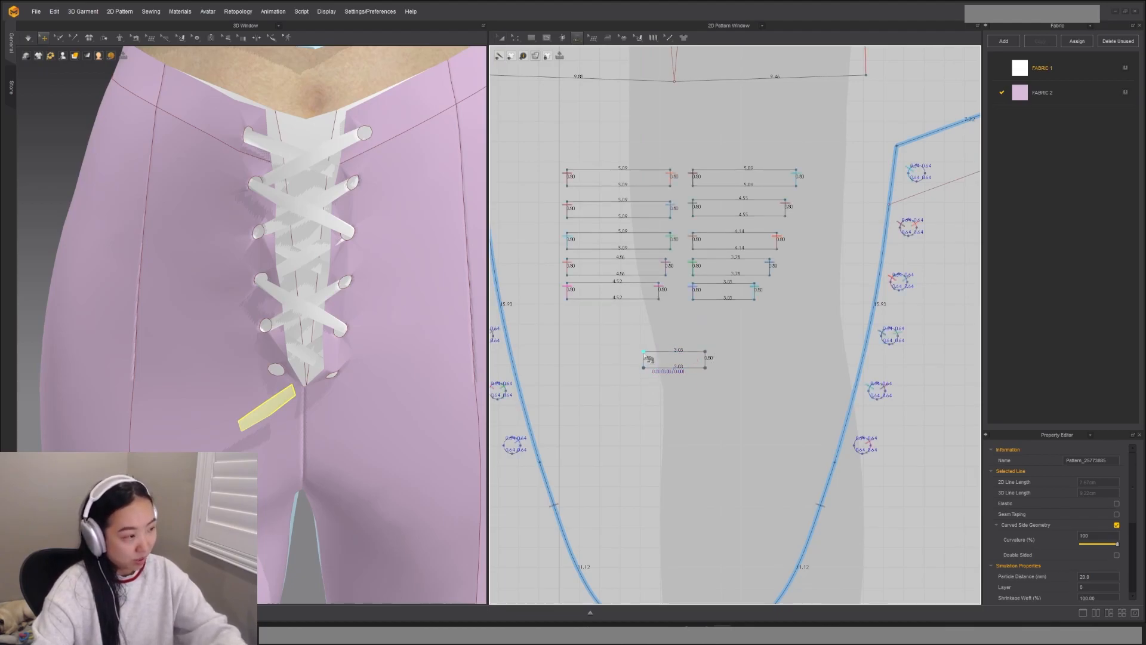
pyautogui.click(642, 377)
pyautogui.scroll(4, 516, 445)
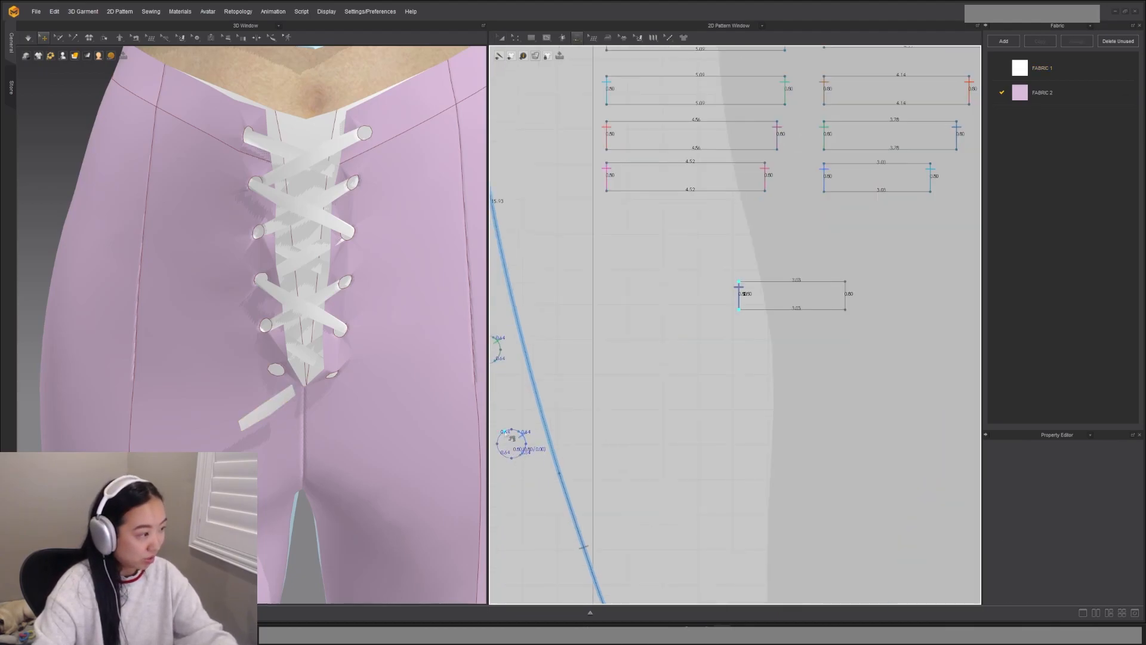
pyautogui.click(508, 457)
pyautogui.scroll(-3, 681, 440)
pyautogui.scroll(2, 780, 332)
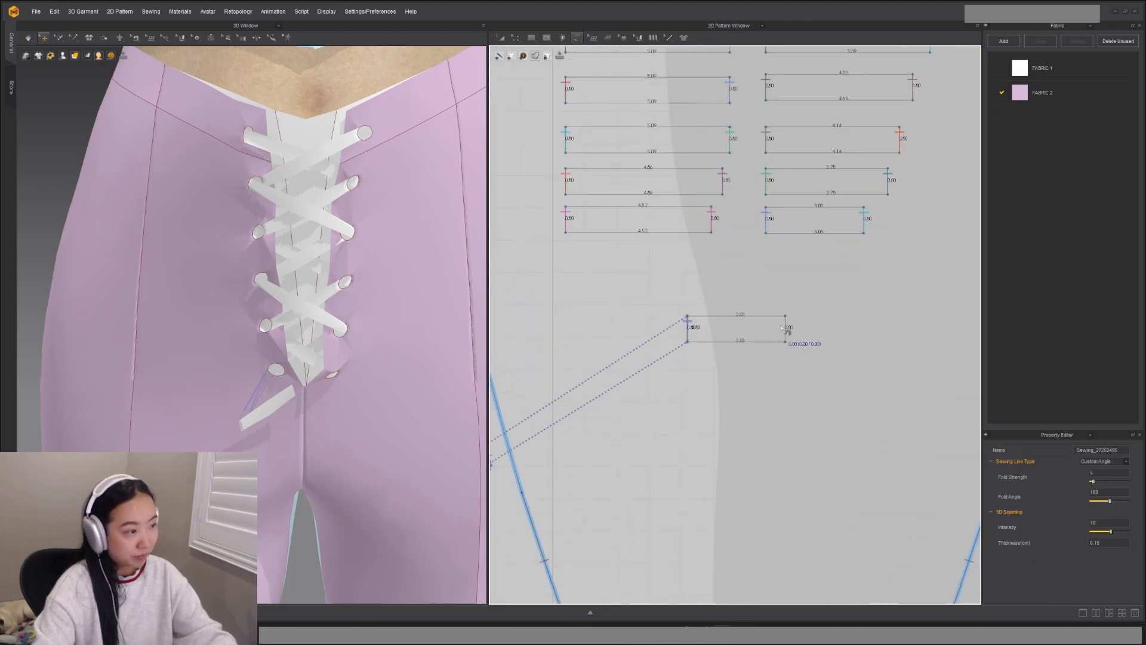
# Step: Sew the copied lace strip's right end to the right panel's lowest eyelet and check the seams on the opposite eyelet
pyautogui.scroll(-3, 836, 382)
pyautogui.scroll(4, 754, 363)
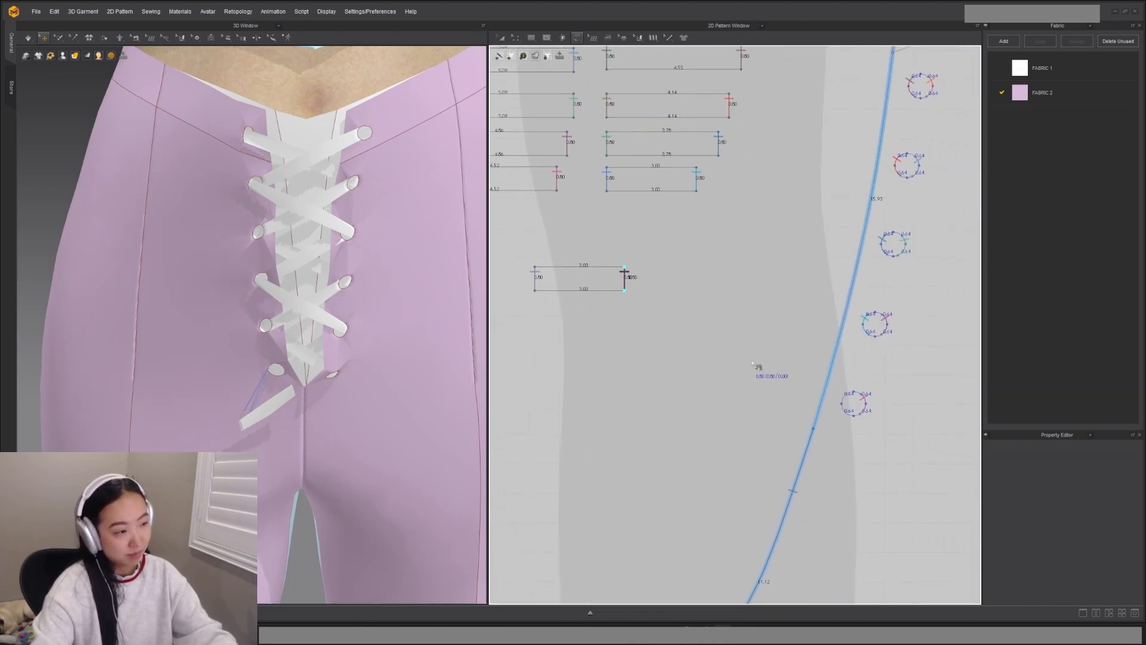
pyautogui.click(844, 394)
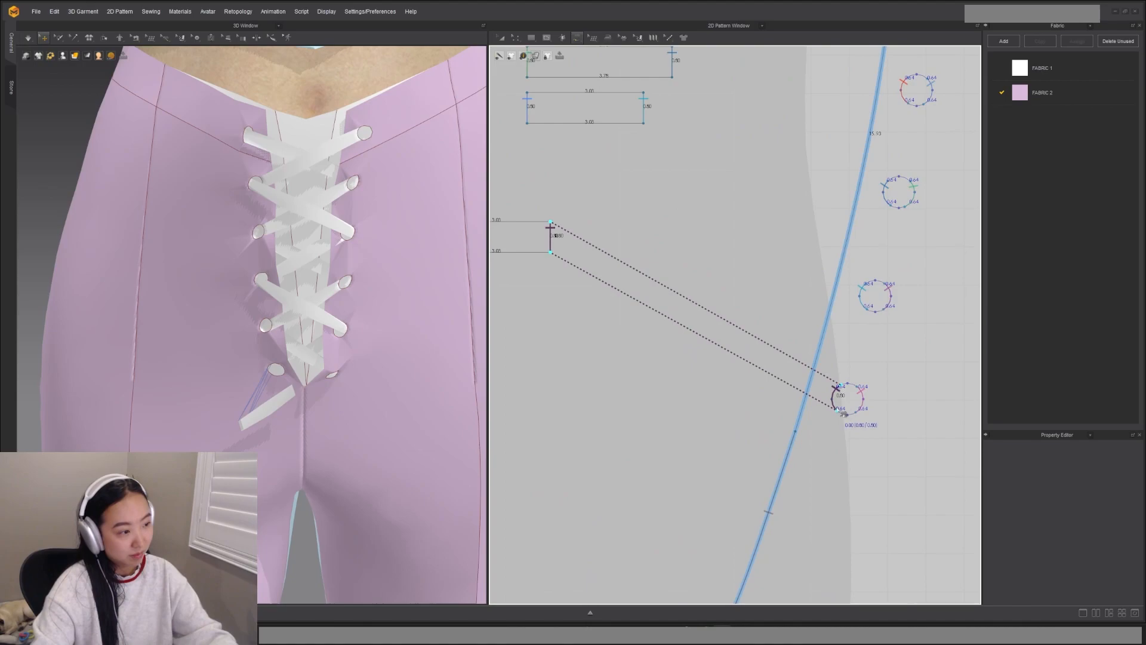
pyautogui.scroll(-2, 842, 403)
pyautogui.scroll(2, 766, 439)
pyautogui.moveTo(585, 454); pyautogui.dragTo(877, 398, button='middle')
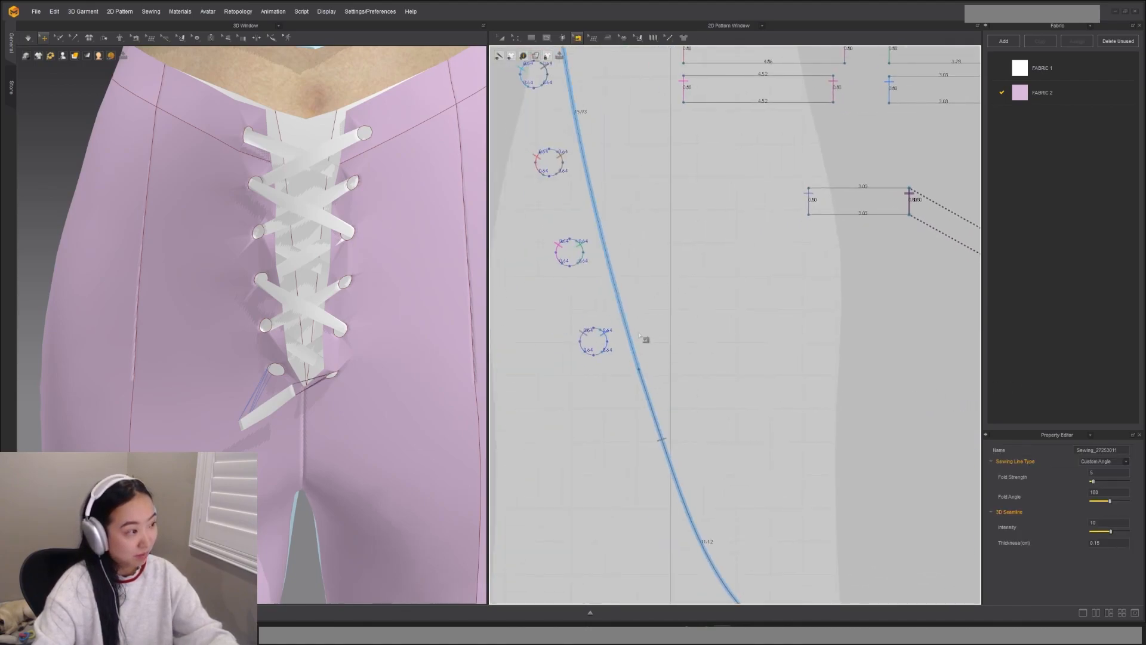
pyautogui.scroll(2, 609, 339)
pyautogui.click(608, 336)
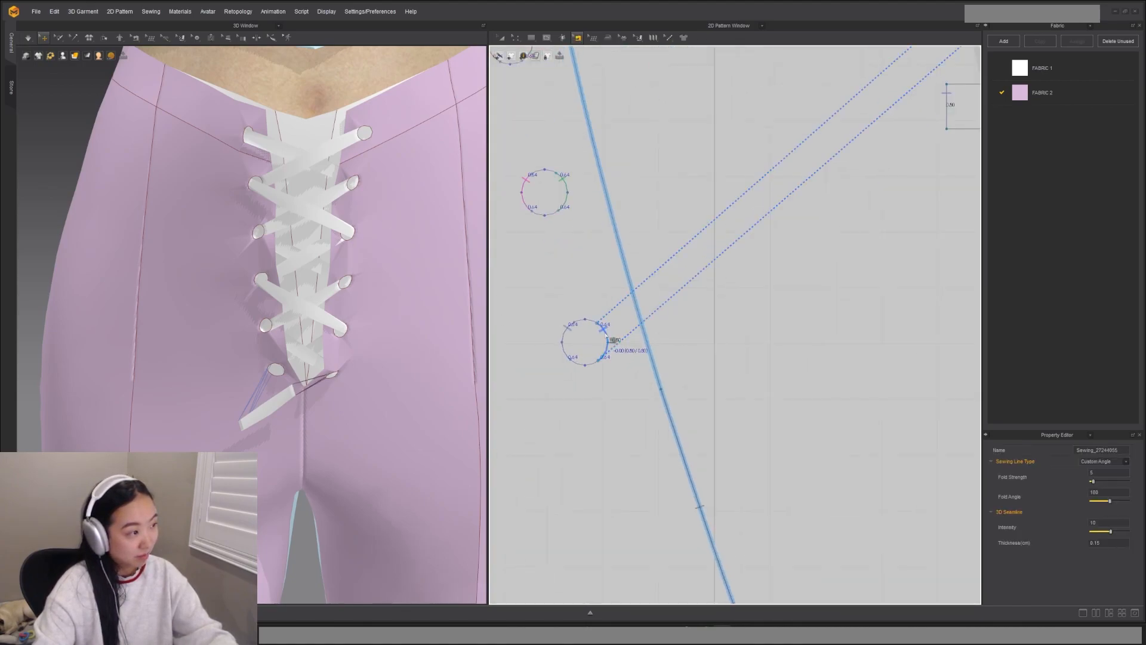
# Step: Move the copied lace strip up between the lowest eyelets on the avatar and simulate it into place
pyautogui.moveTo(281, 413); pyautogui.dragTo(311, 396)
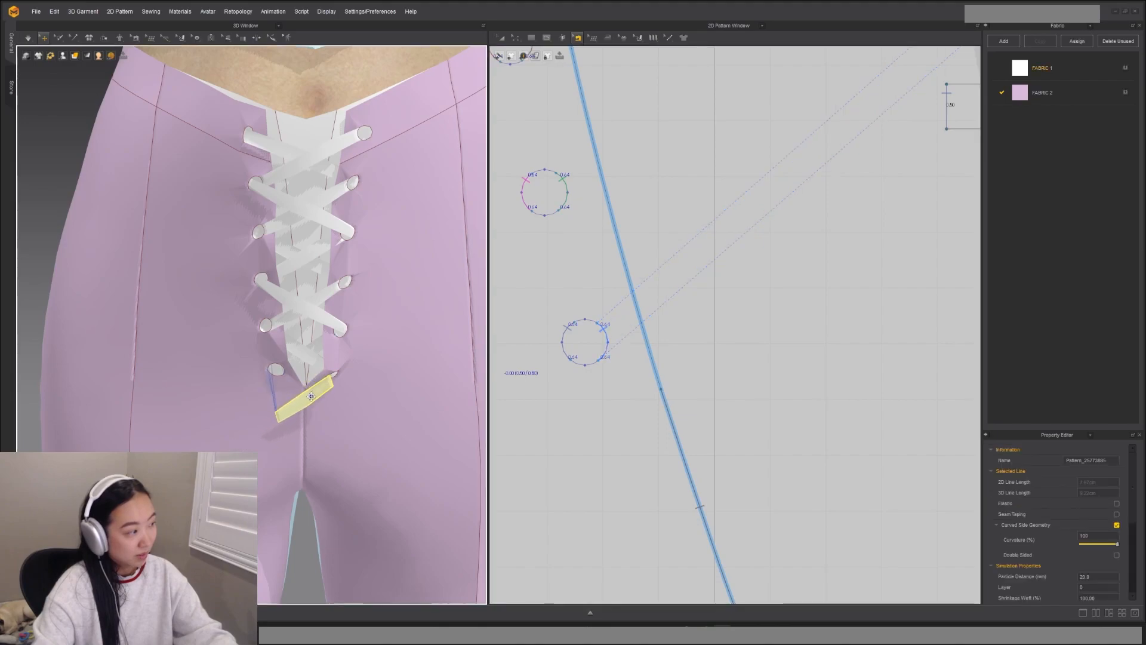
pyautogui.press('space')
pyautogui.scroll(-5, 872, 325)
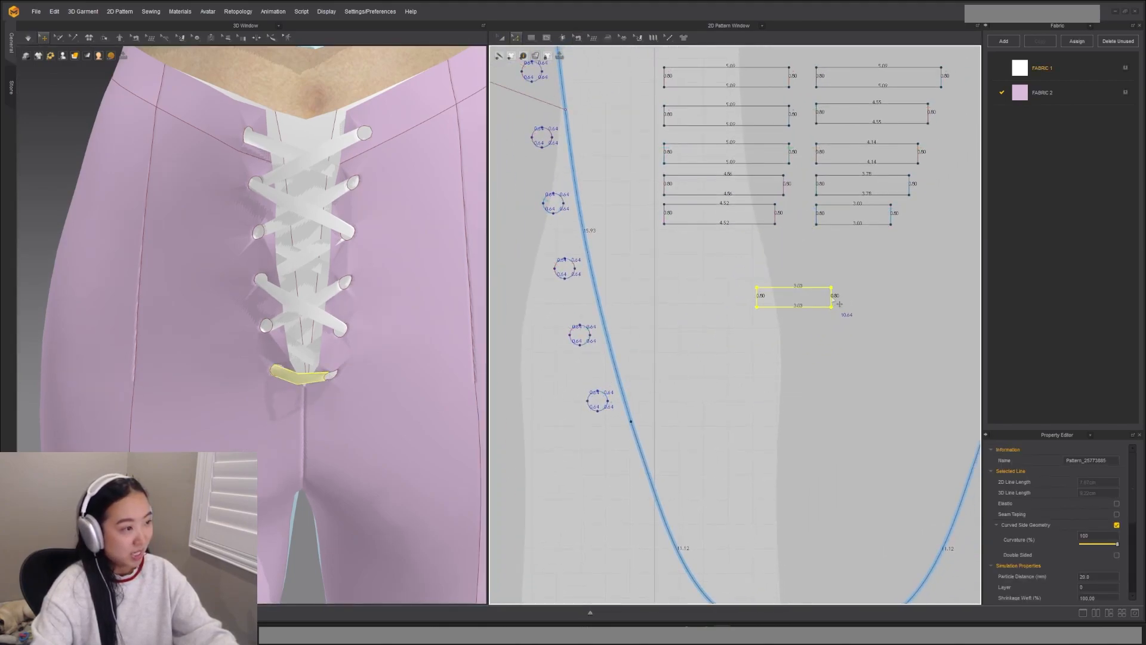
# Step: Shorten the copied lace strip to about 2.17 so it sits tight between the lowest eyelets
pyautogui.moveTo(767, 304); pyautogui.dragTo(761, 303)
pyautogui.click(755, 300)
pyautogui.moveTo(763, 300); pyautogui.dragTo(769, 301)
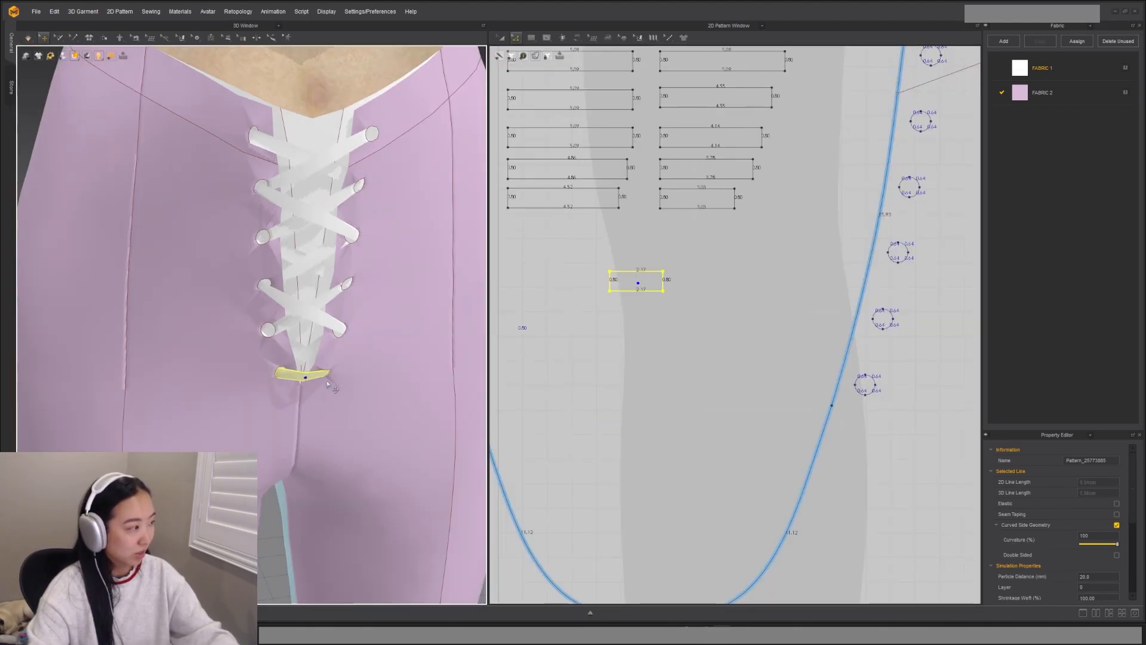
pyautogui.moveTo(328, 385); pyautogui.dragTo(353, 283, button='right')
pyautogui.scroll(-2, 322, 254)
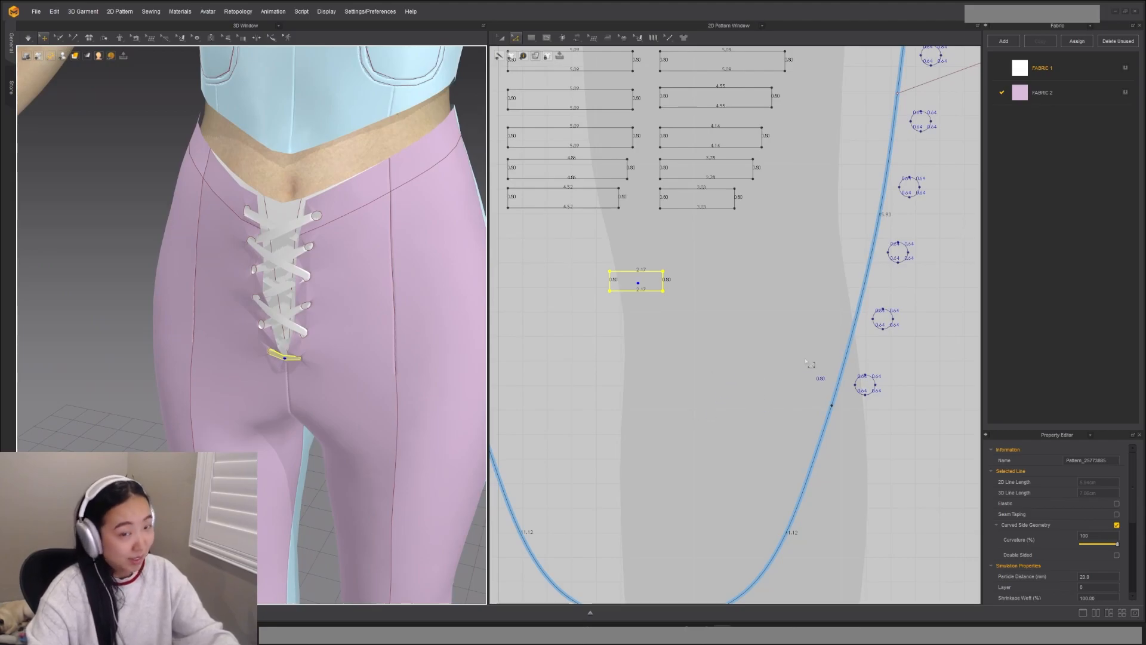
# Step: Sew the left panel's front edge, from its top corner to the waistband line, to the upper part of the placket's left inner line
pyautogui.scroll(-3, 784, 301)
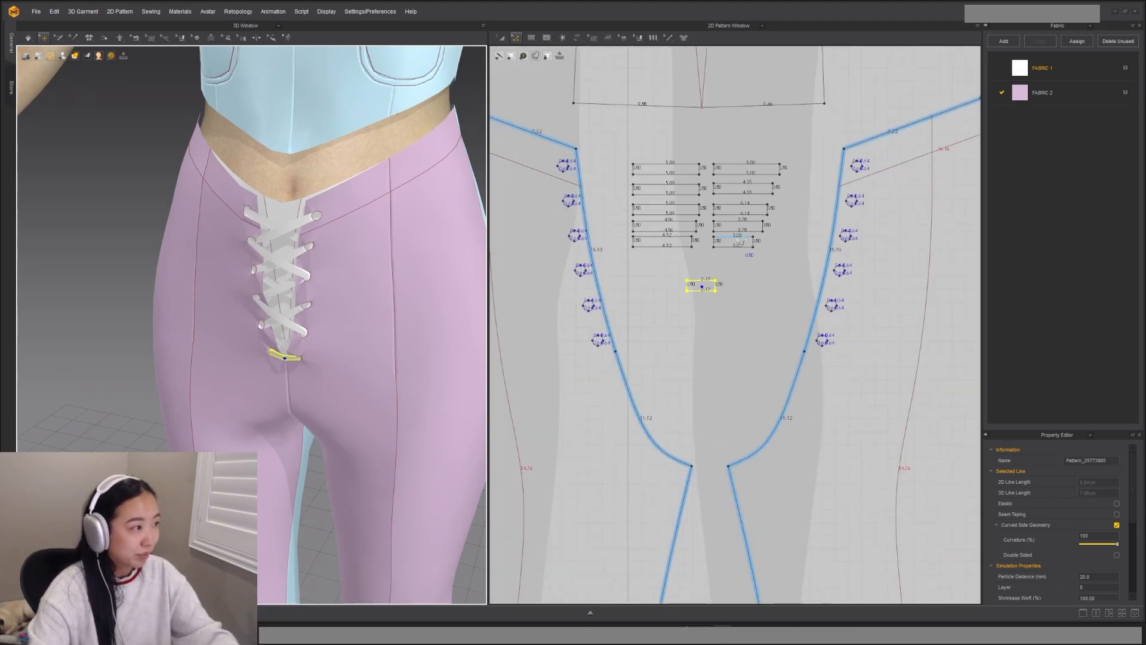
pyautogui.moveTo(738, 240); pyautogui.dragTo(792, 364, button='middle')
pyautogui.press('2')
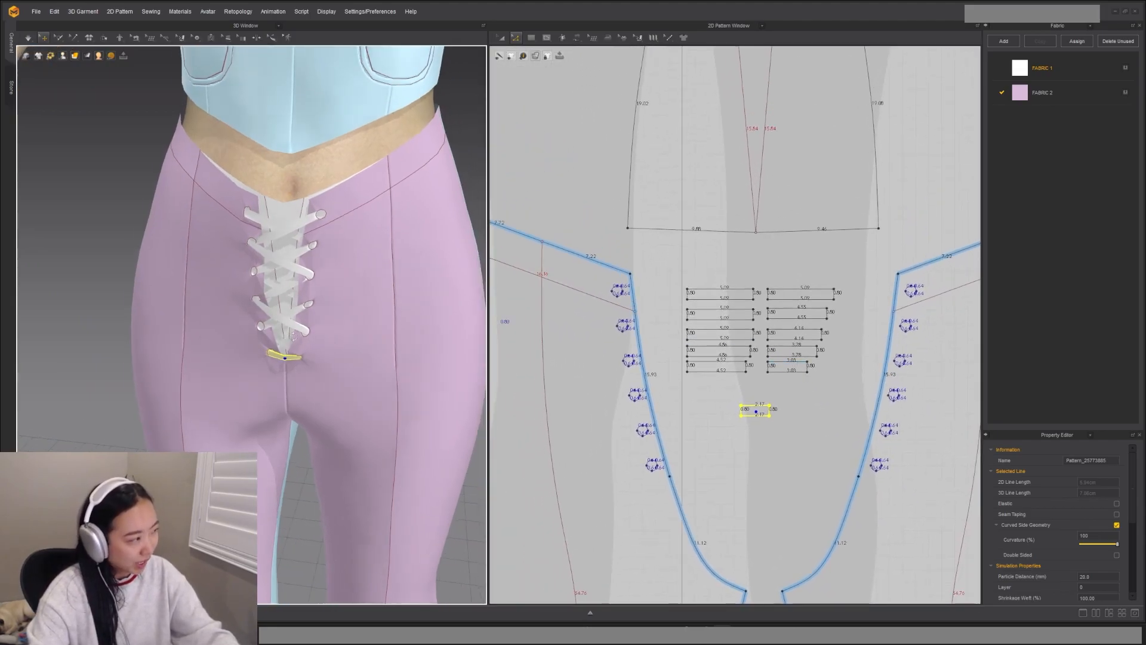
pyautogui.press('b')
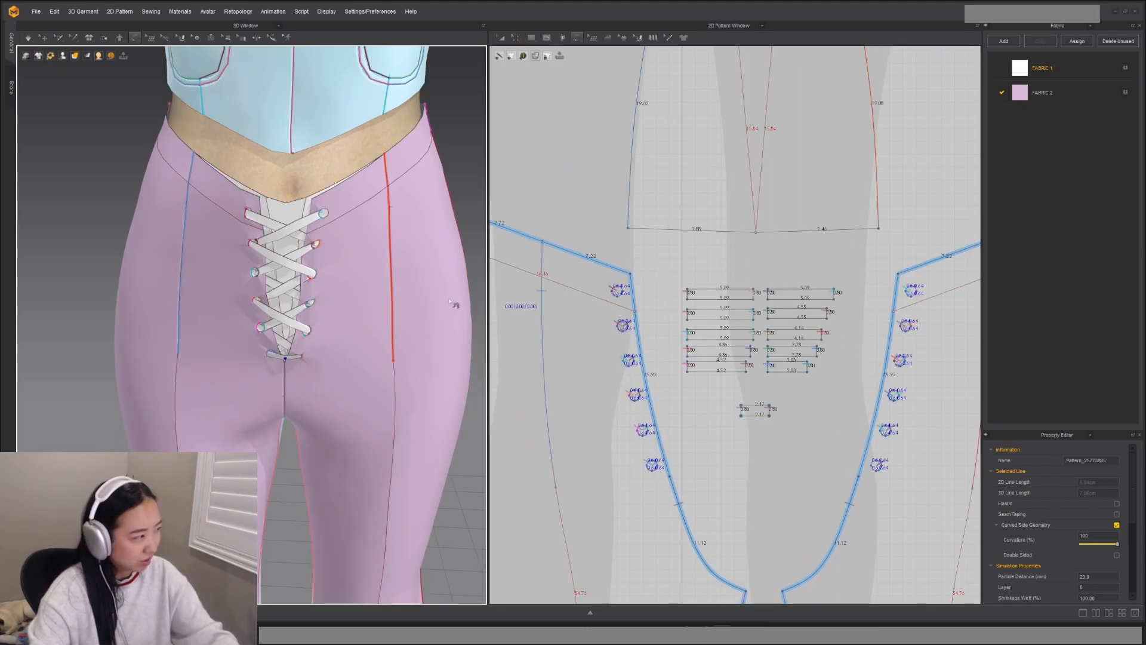
pyautogui.press('a')
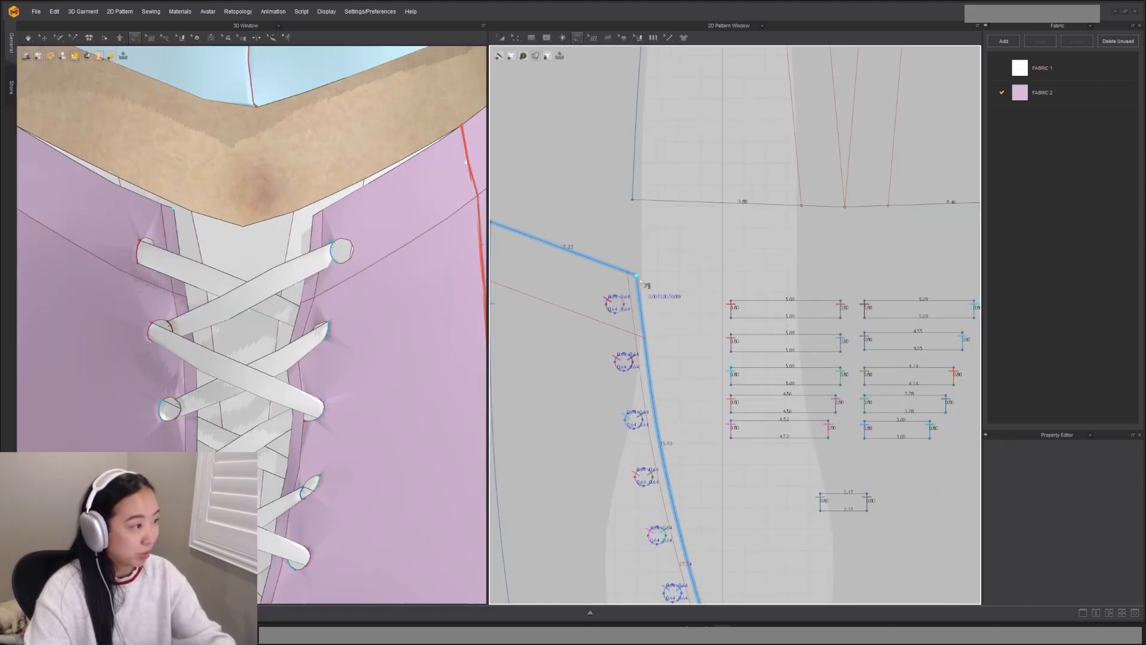
pyautogui.click(637, 276)
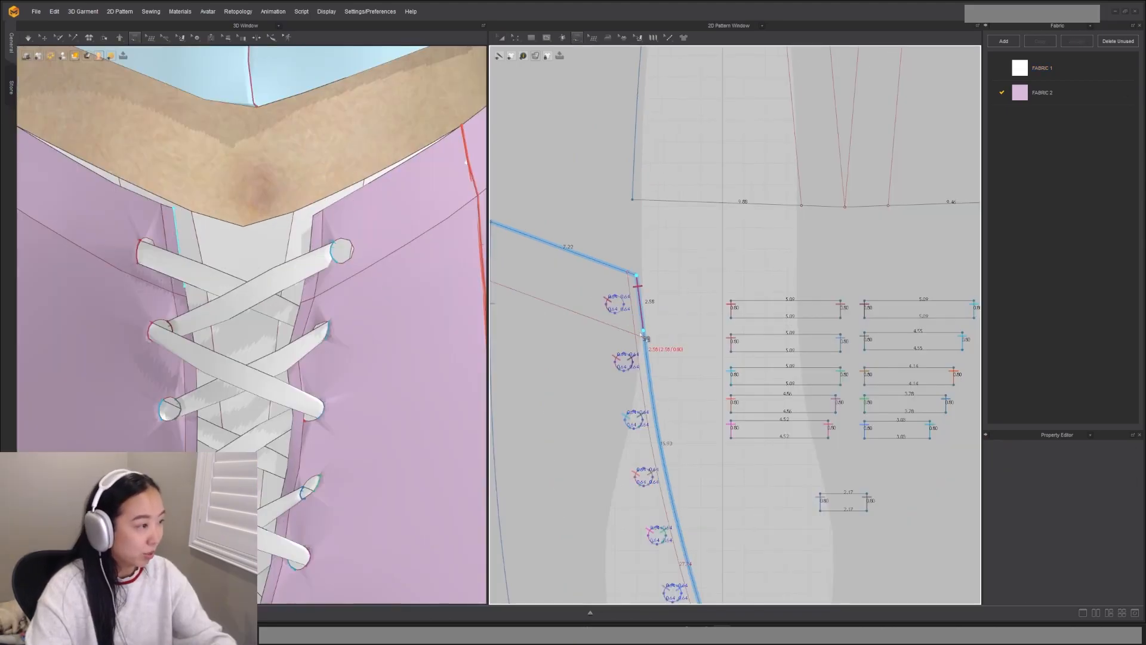
pyautogui.scroll(-3, 693, 298)
pyautogui.scroll(1, 775, 149)
pyautogui.moveTo(770, 145); pyautogui.dragTo(763, 225, button='middle')
pyautogui.scroll(1, 748, 200)
pyautogui.click(751, 182)
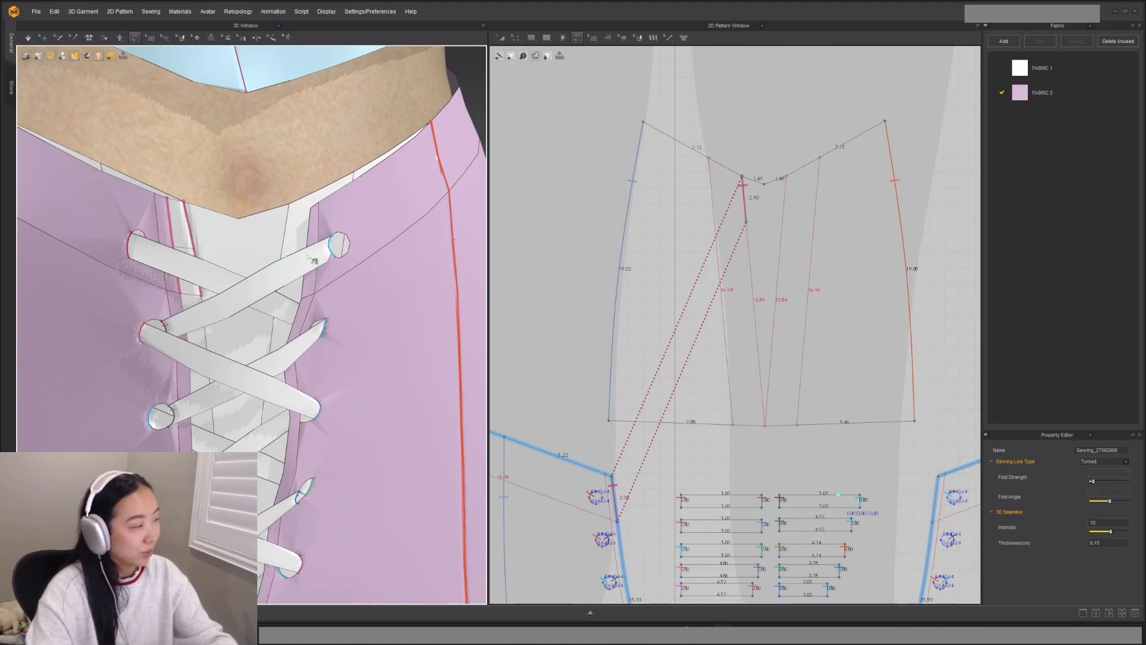
# Step: Sew the right panel's front edge, from its top corner to the waistband line, to the upper part of the placket's right inner line
pyautogui.moveTo(803, 307); pyautogui.dragTo(725, 156, button='middle')
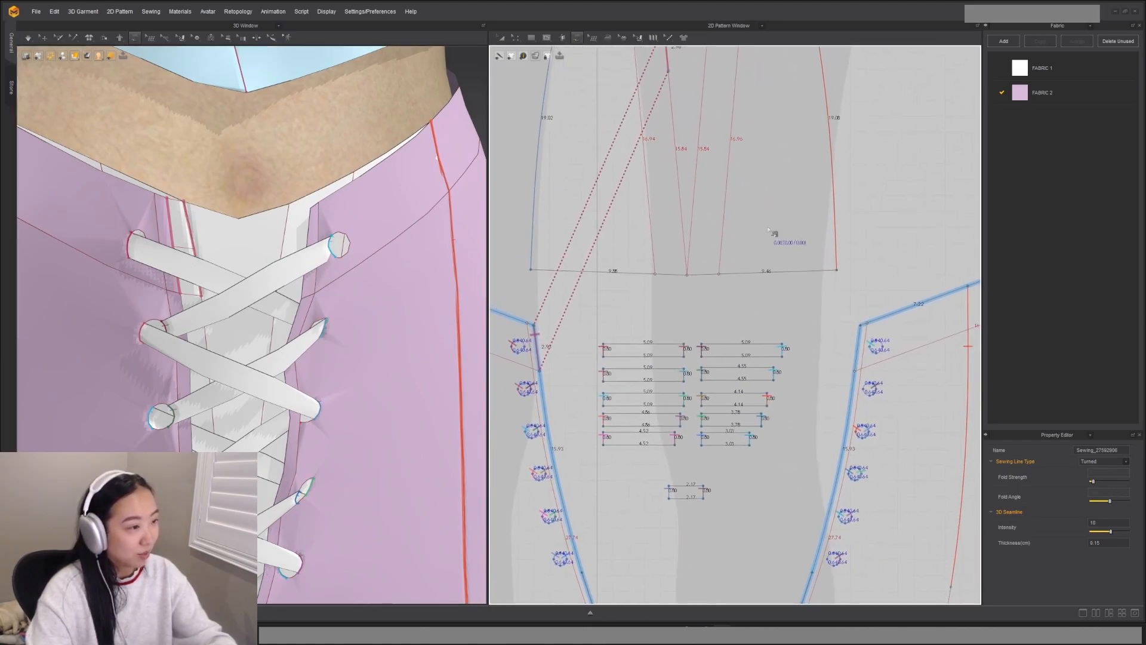
pyautogui.click(860, 326)
pyautogui.click(855, 371)
pyautogui.moveTo(610, 184); pyautogui.dragTo(615, 319, button='middle')
pyautogui.click(713, 160)
pyautogui.click(710, 206)
pyautogui.moveTo(266, 376); pyautogui.dragTo(299, 307, button='right')
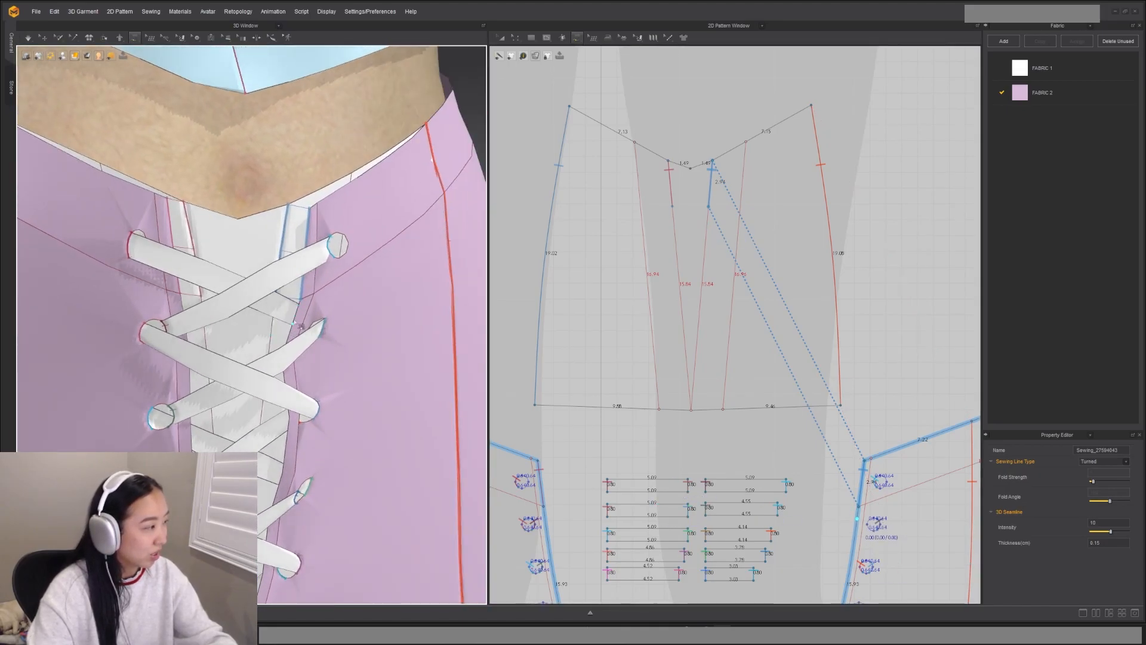
# Step: Sew the left panel's front edge, from the waistband line to the third eyelet, to the next section of the placket's left inner line
pyautogui.moveTo(291, 312); pyautogui.dragTo(202, 354, button='right')
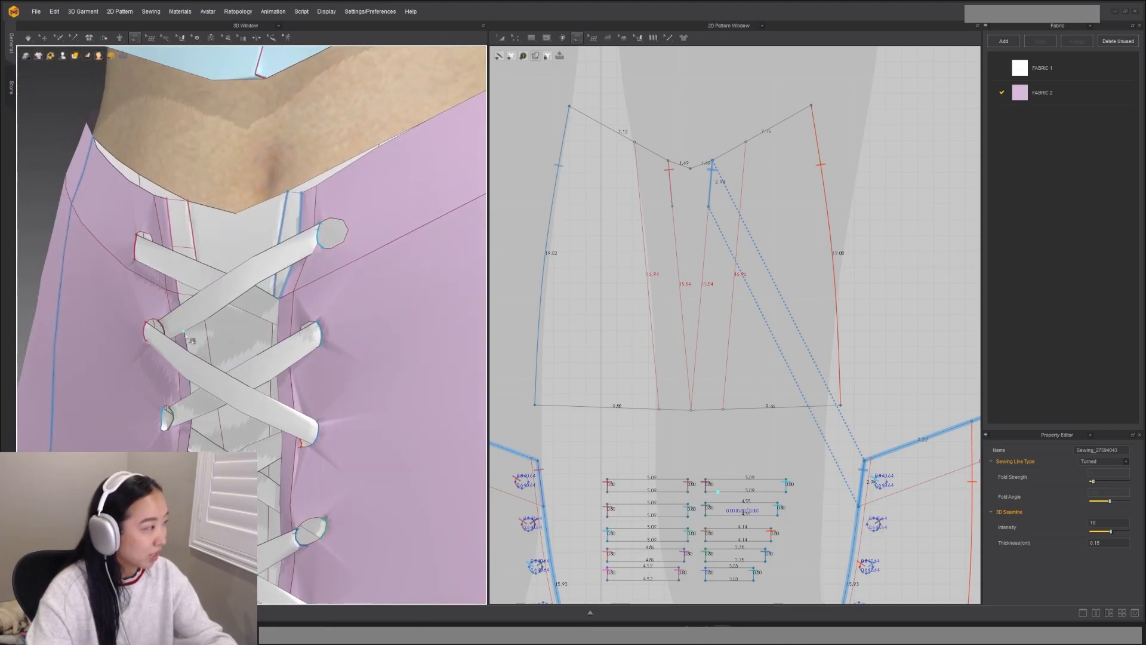
pyautogui.moveTo(630, 421); pyautogui.dragTo(696, 240, button='middle')
pyautogui.click(615, 328)
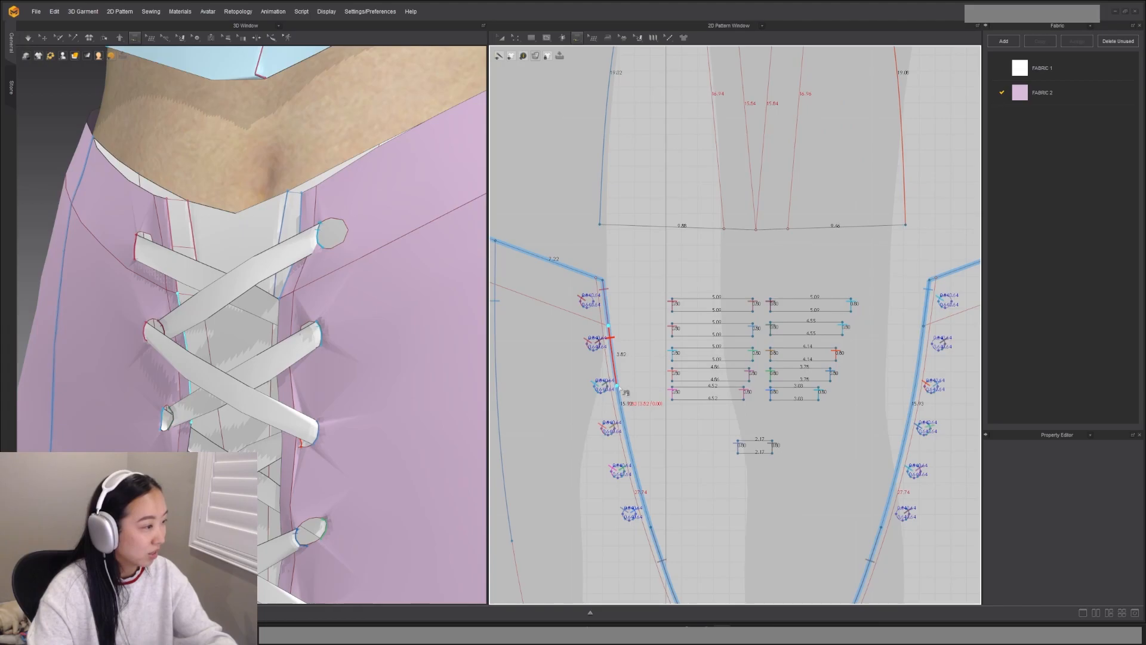
pyautogui.click(617, 385)
pyautogui.moveTo(756, 79); pyautogui.dragTo(740, 218, button='middle')
pyautogui.click(721, 166)
pyautogui.click(727, 222)
# Step: Sew the right panel's front edge, between the second and third eyelets, to the middle section of the placket's right inner line
pyautogui.moveTo(371, 402); pyautogui.dragTo(439, 390, button='right')
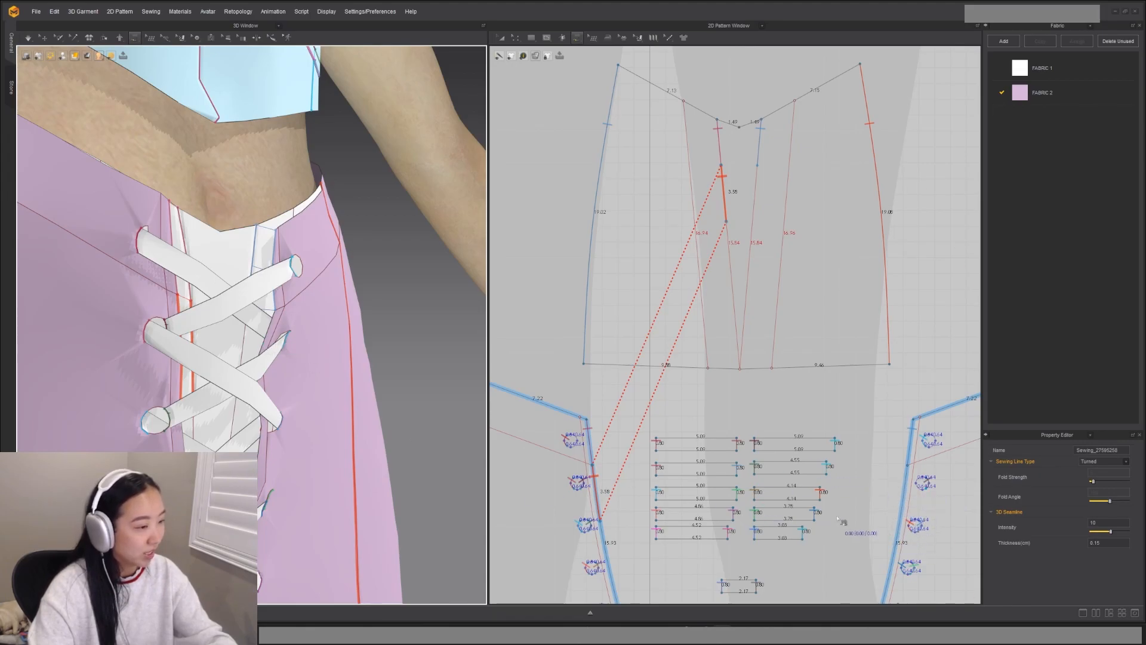
pyautogui.click(906, 488)
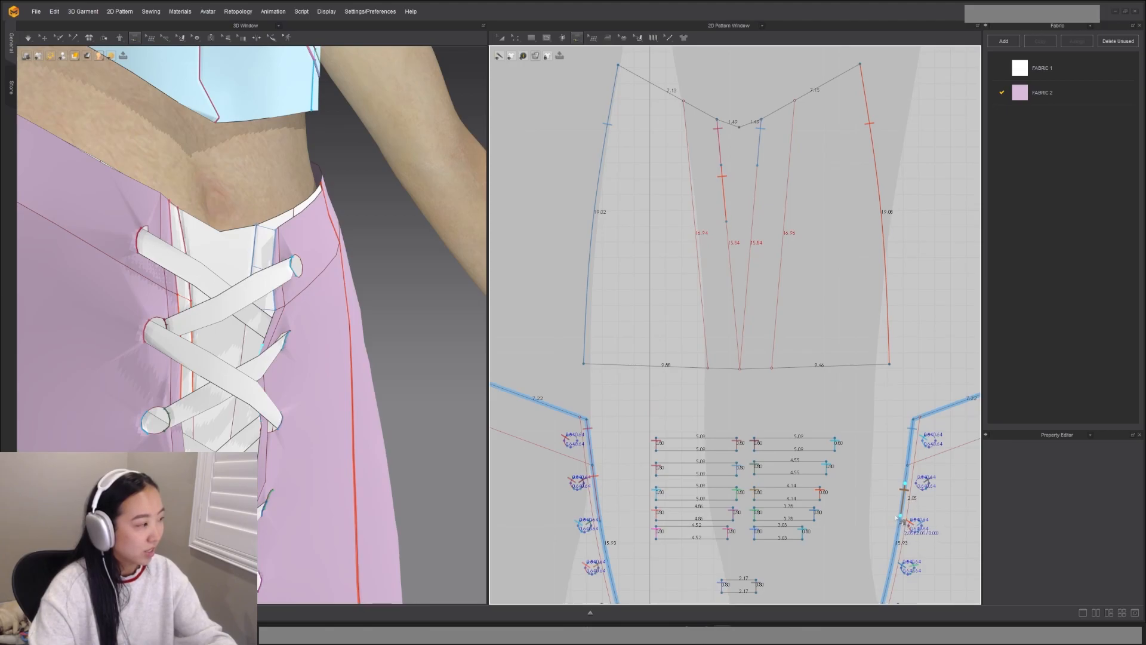
pyautogui.click(756, 185)
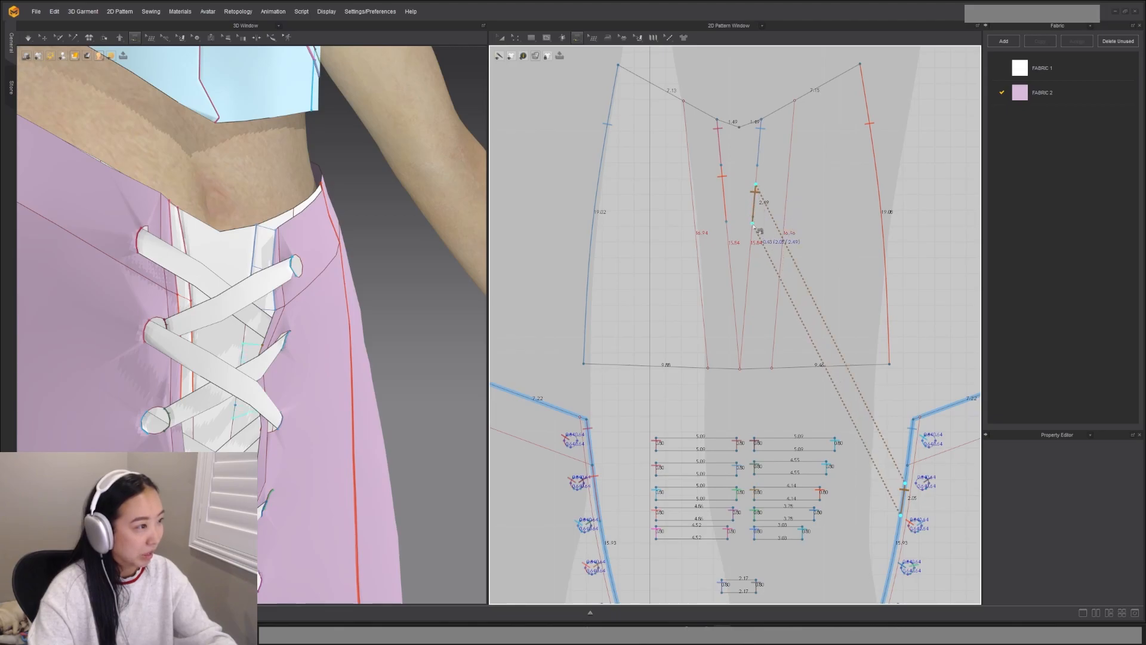
pyautogui.click(753, 217)
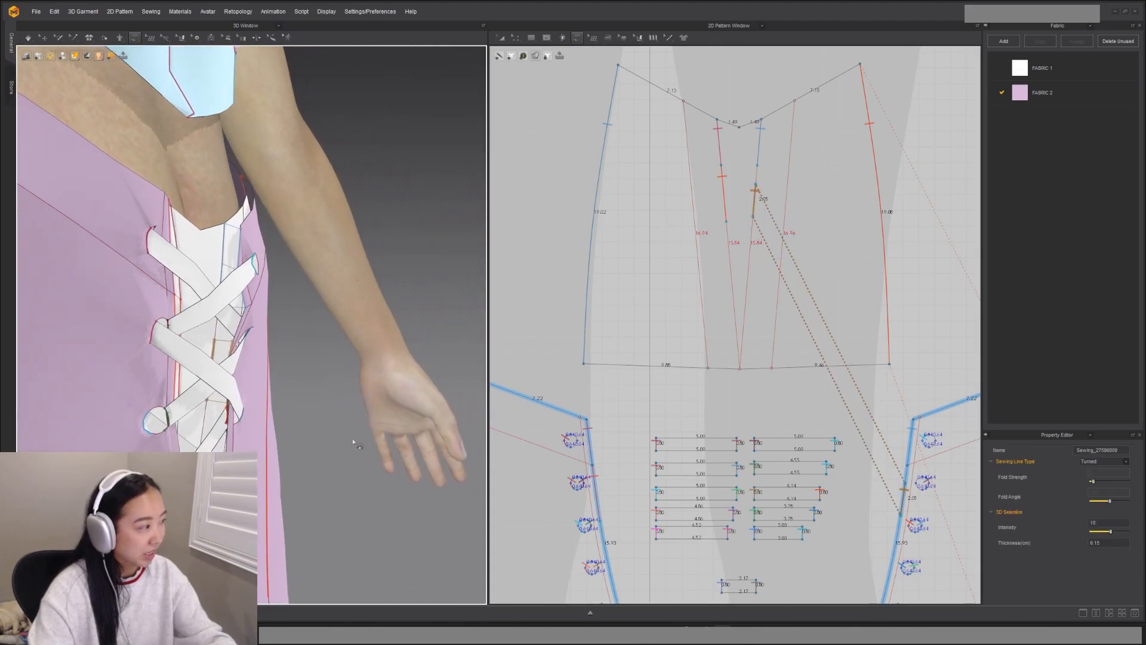
# Step: Sew the left panel's front edge, between the fourth and fifth eyelets, to the lower part of the placket's left inner line, and simulate
pyautogui.moveTo(302, 421); pyautogui.dragTo(349, 424, button='right')
pyautogui.moveTo(266, 478); pyautogui.dragTo(290, 378, button='middle')
pyautogui.moveTo(290, 379); pyautogui.dragTo(302, 362, button='right')
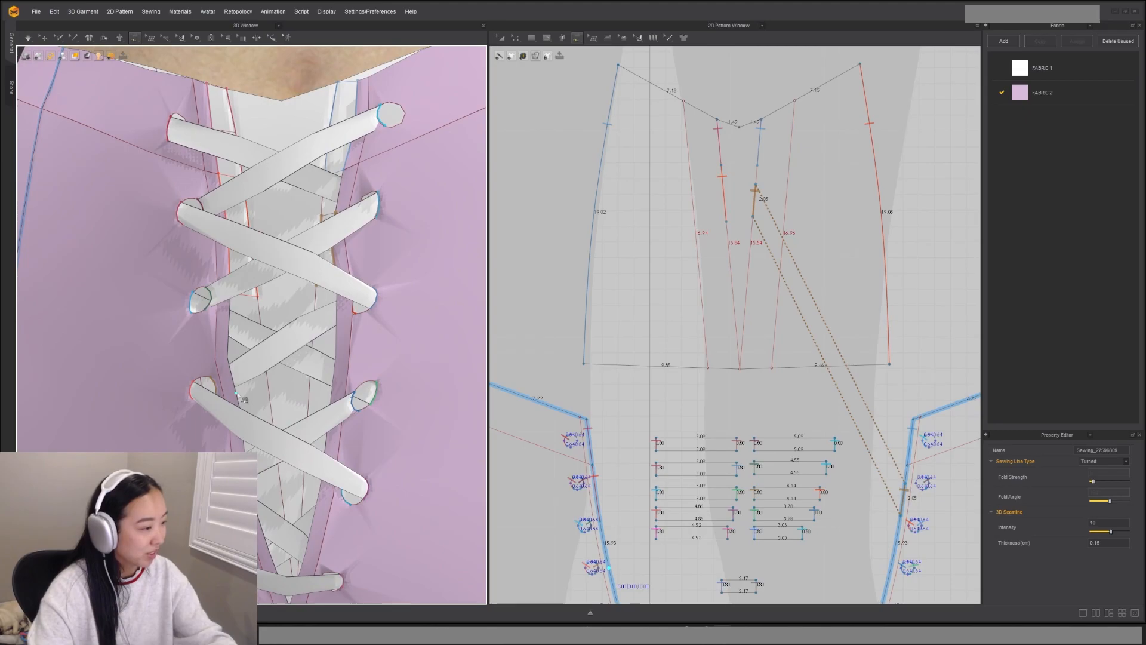
pyautogui.click(609, 570)
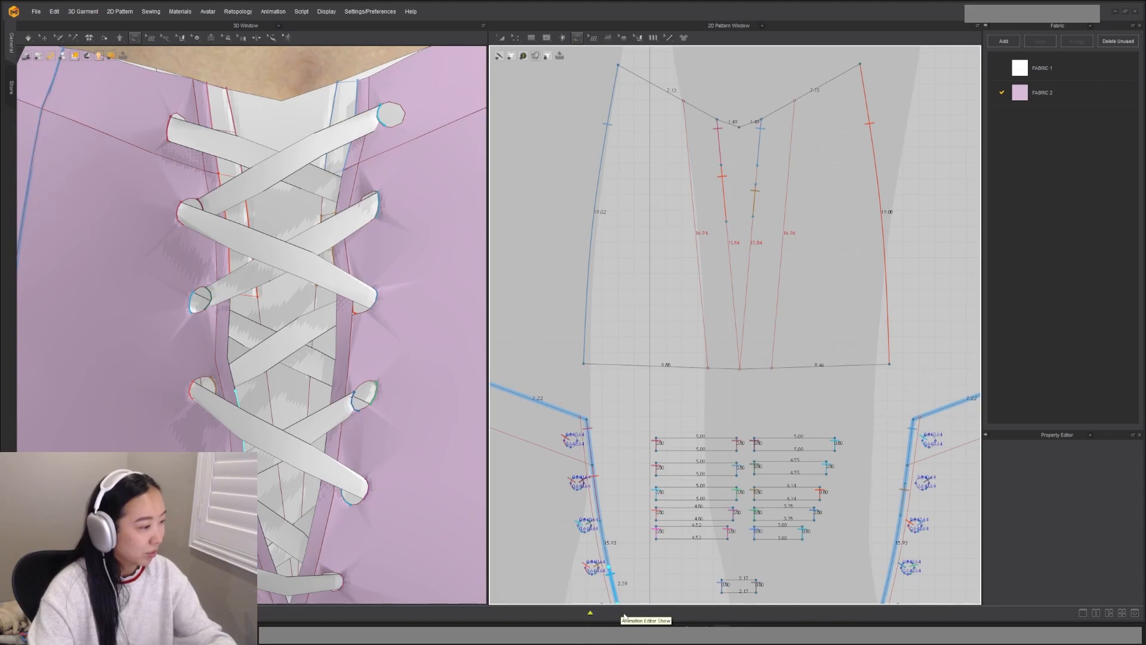
pyautogui.moveTo(617, 496); pyautogui.dragTo(606, 393, button='middle')
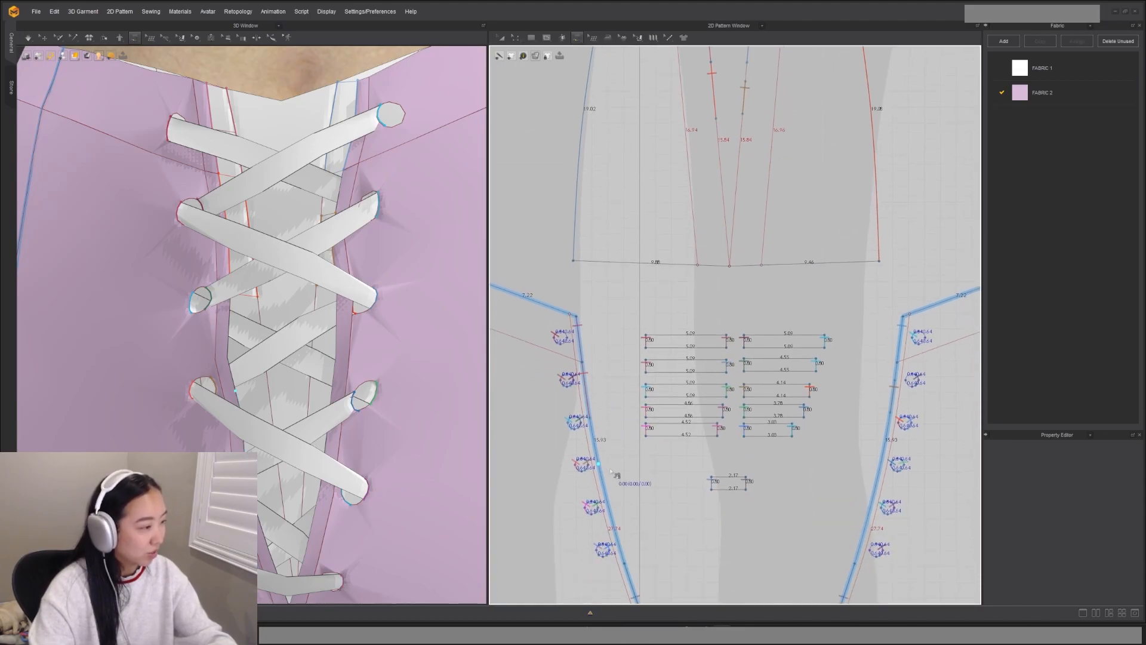
pyautogui.click(618, 514)
pyautogui.click(719, 142)
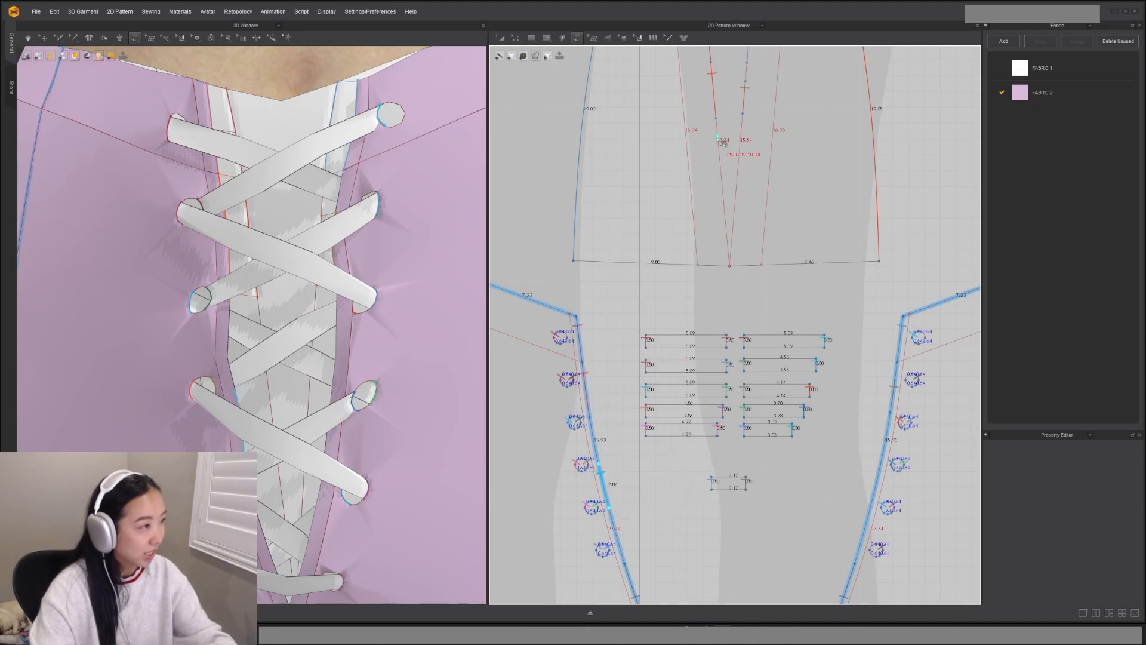
pyautogui.click(720, 162)
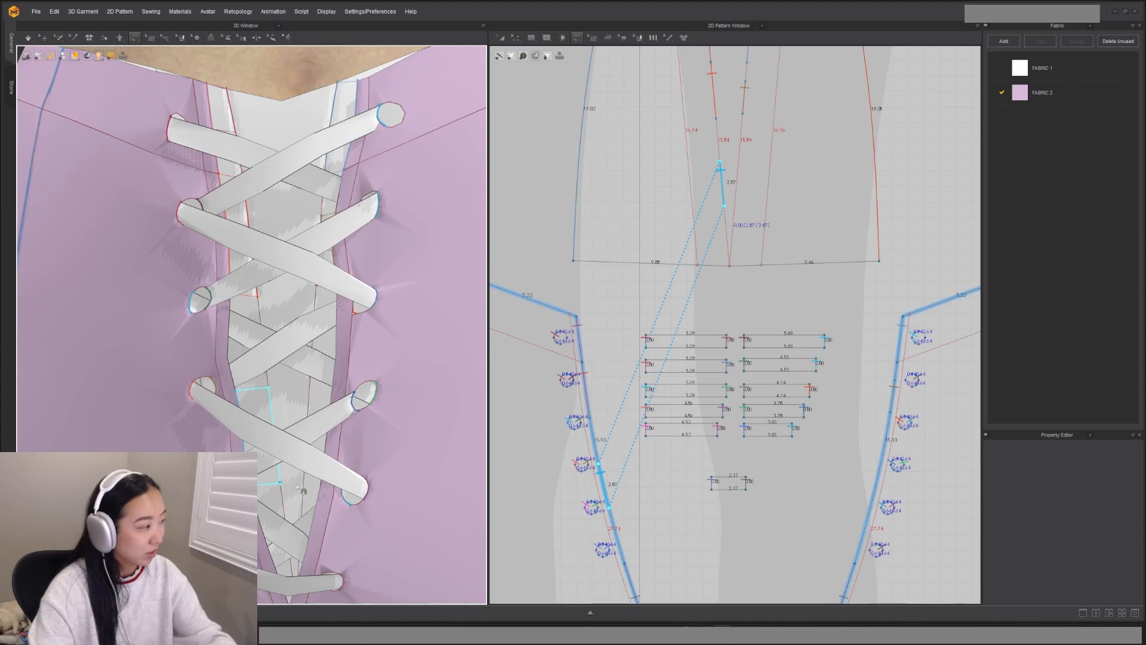
pyautogui.click(323, 504)
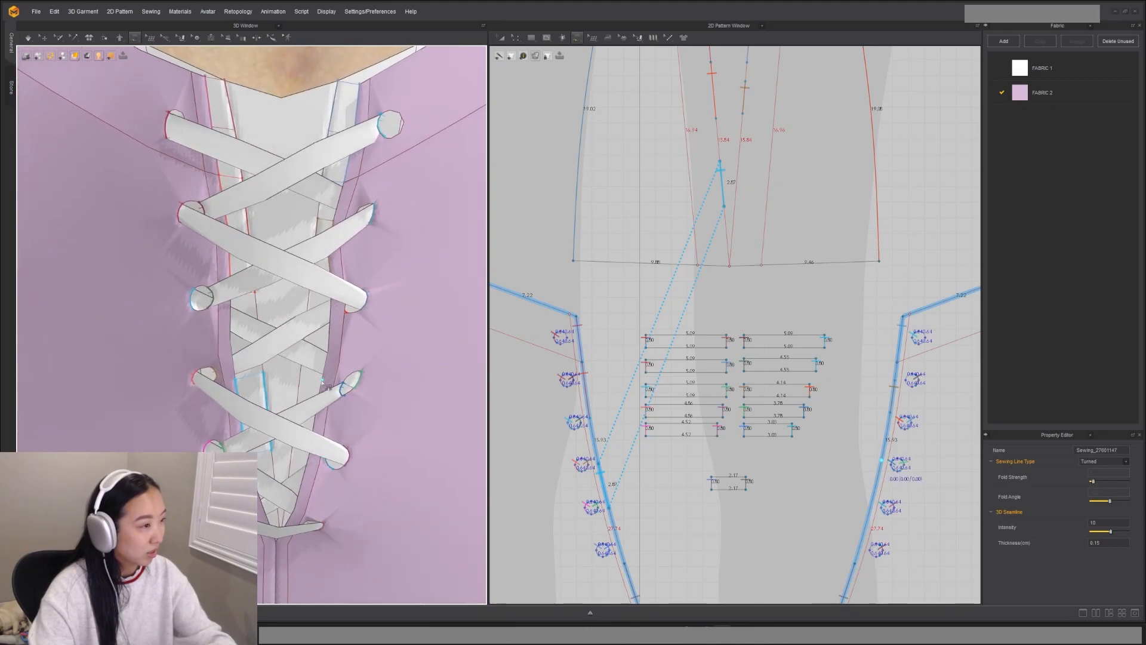
# Step: Sew the right panel's front edge, between the fourth and fifth eyelets, to the lower part of the placket's right inner line
pyautogui.click(882, 463)
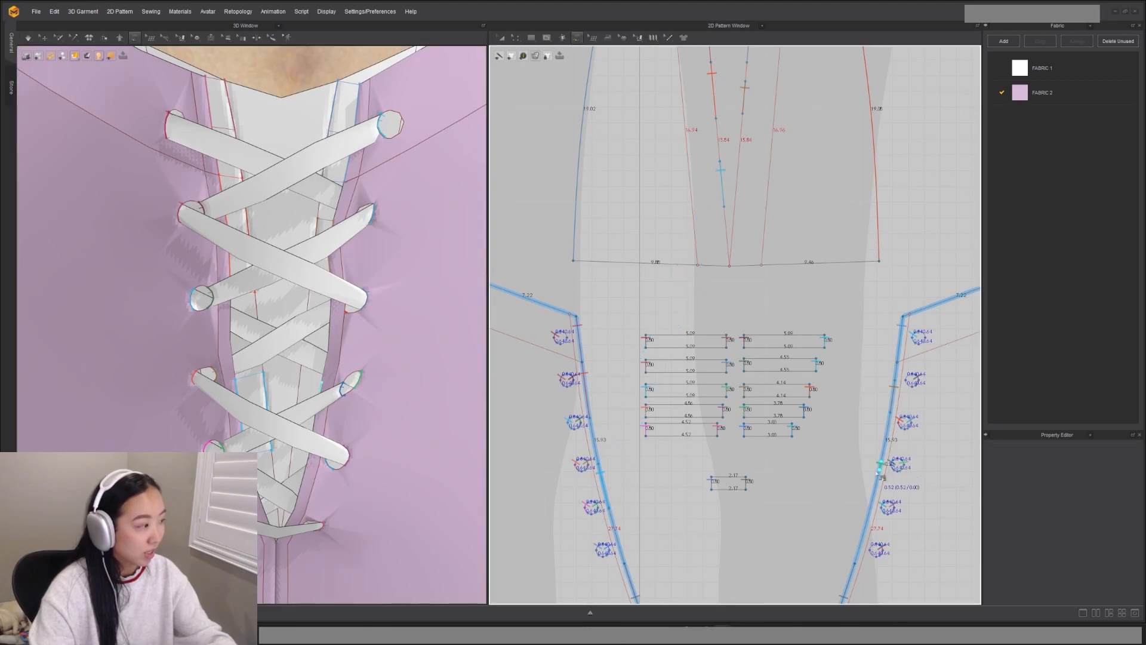
pyautogui.click(870, 504)
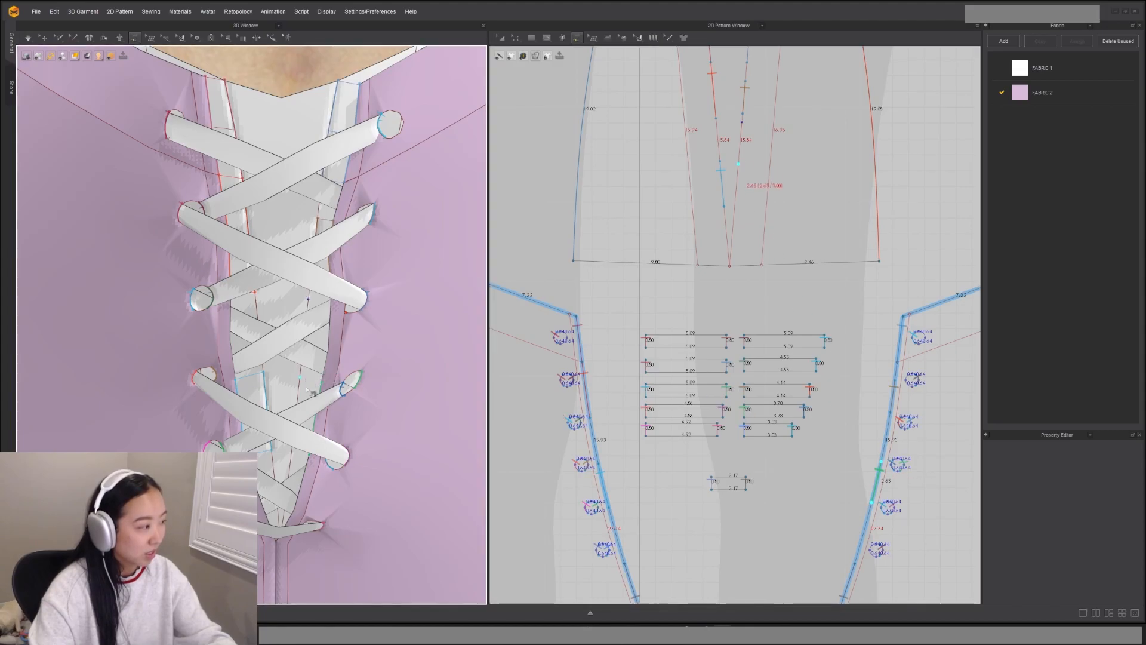
pyautogui.click(292, 450)
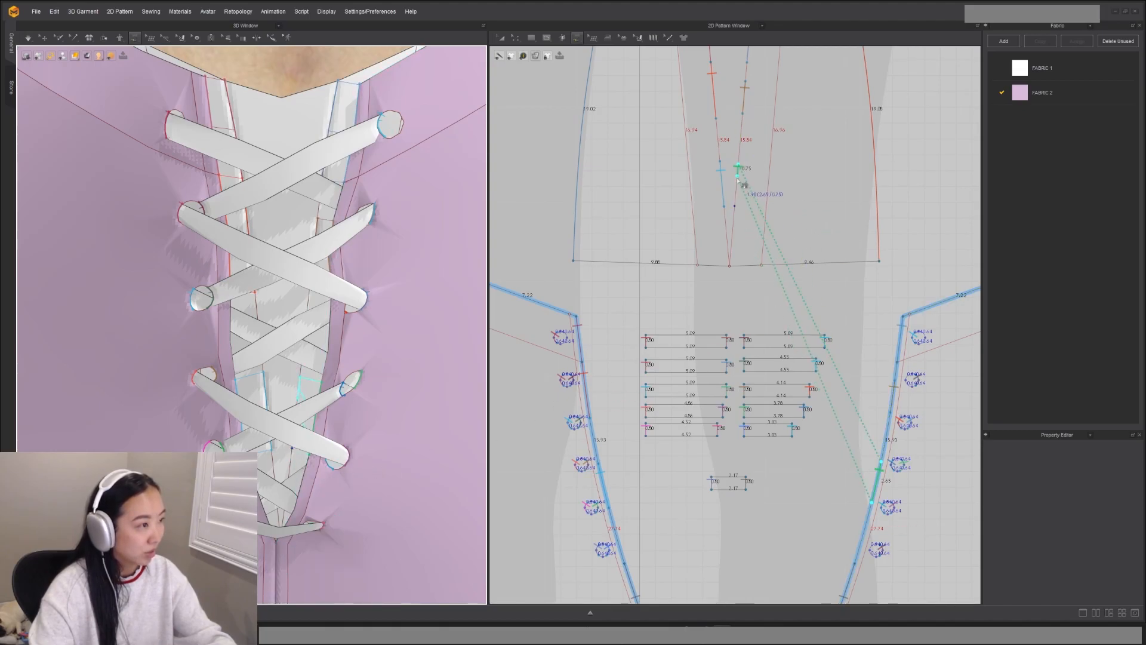
pyautogui.click(737, 208)
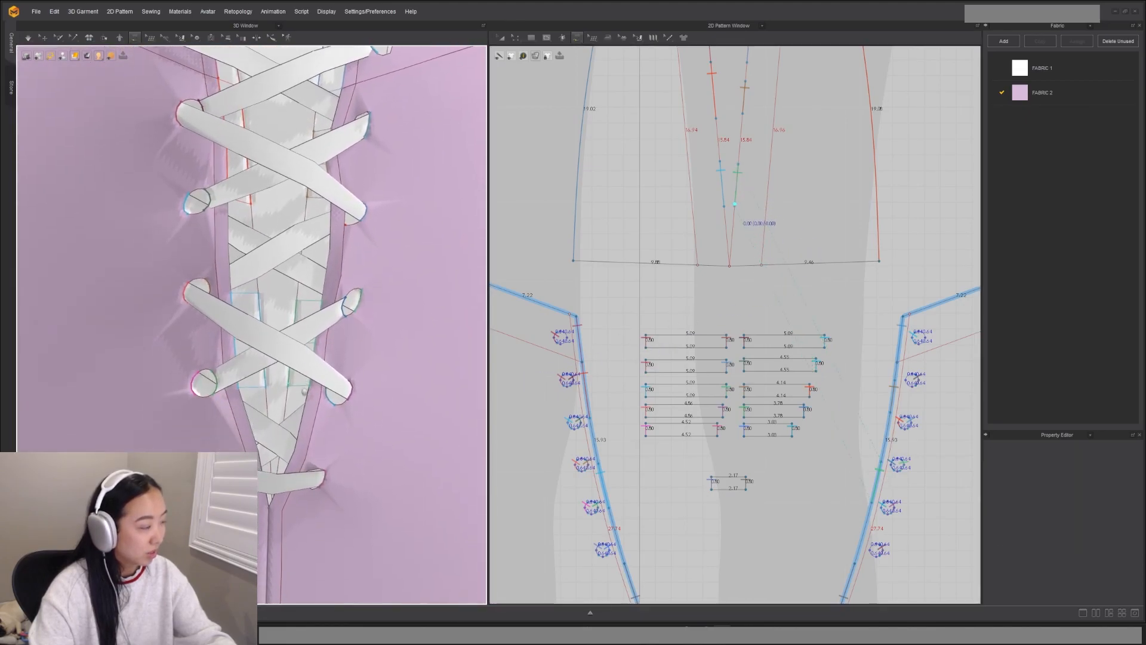
# Step: Select the placket behind the laces on the avatar and freeze it in place
pyautogui.click(501, 37)
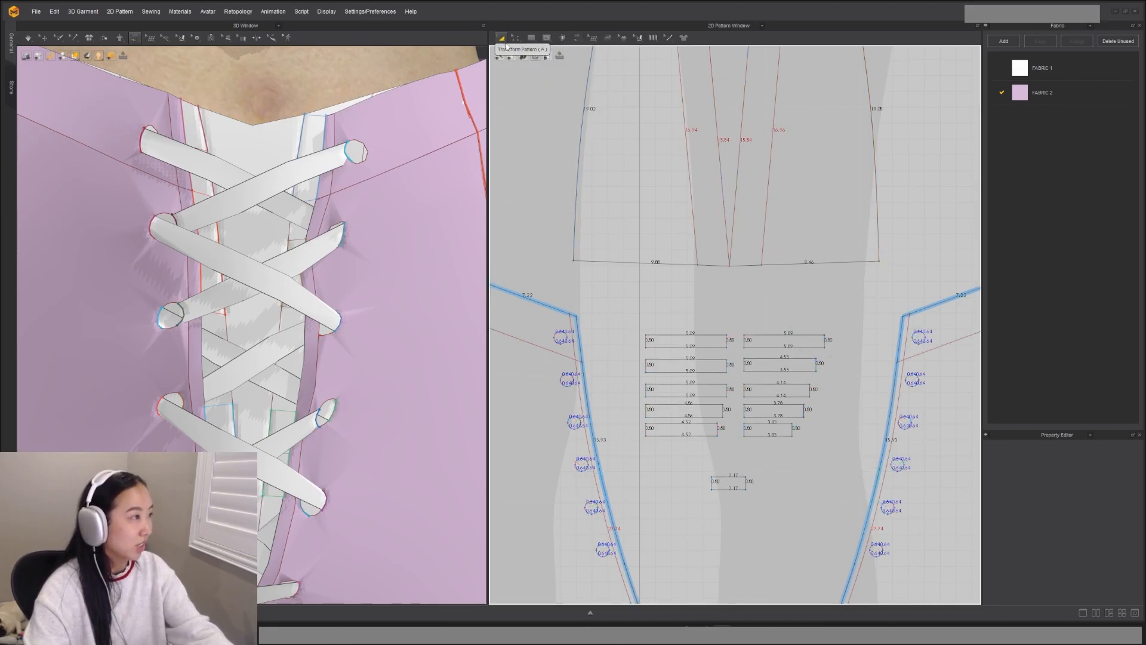
pyautogui.scroll(-3, 302, 336)
pyautogui.scroll(-5, 301, 336)
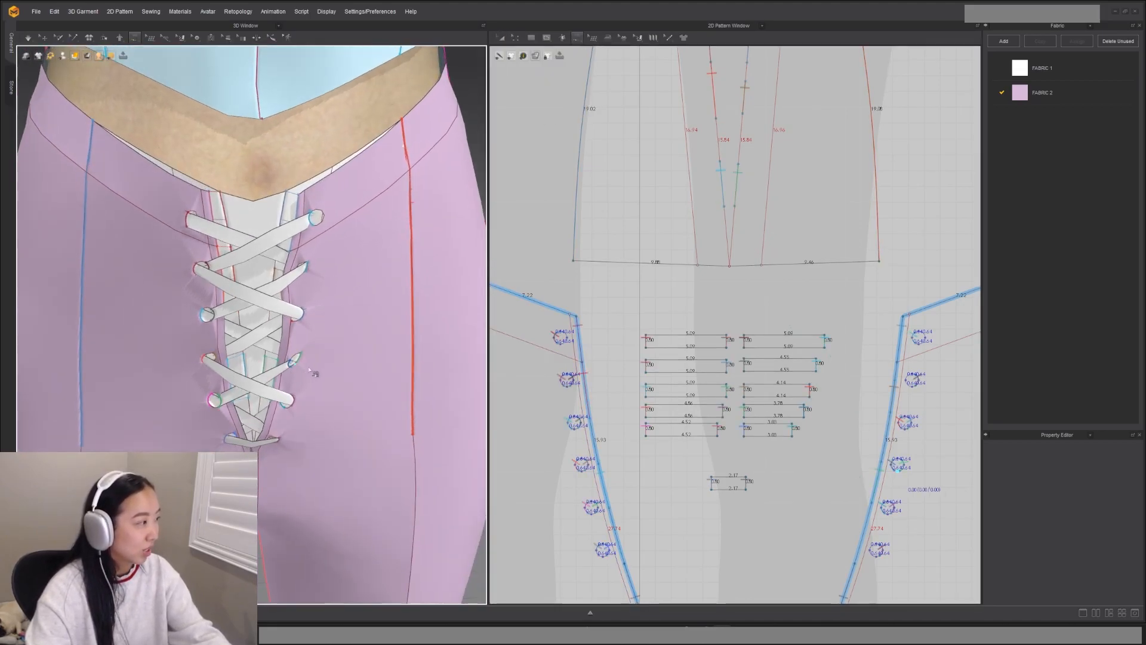
pyautogui.press('n')
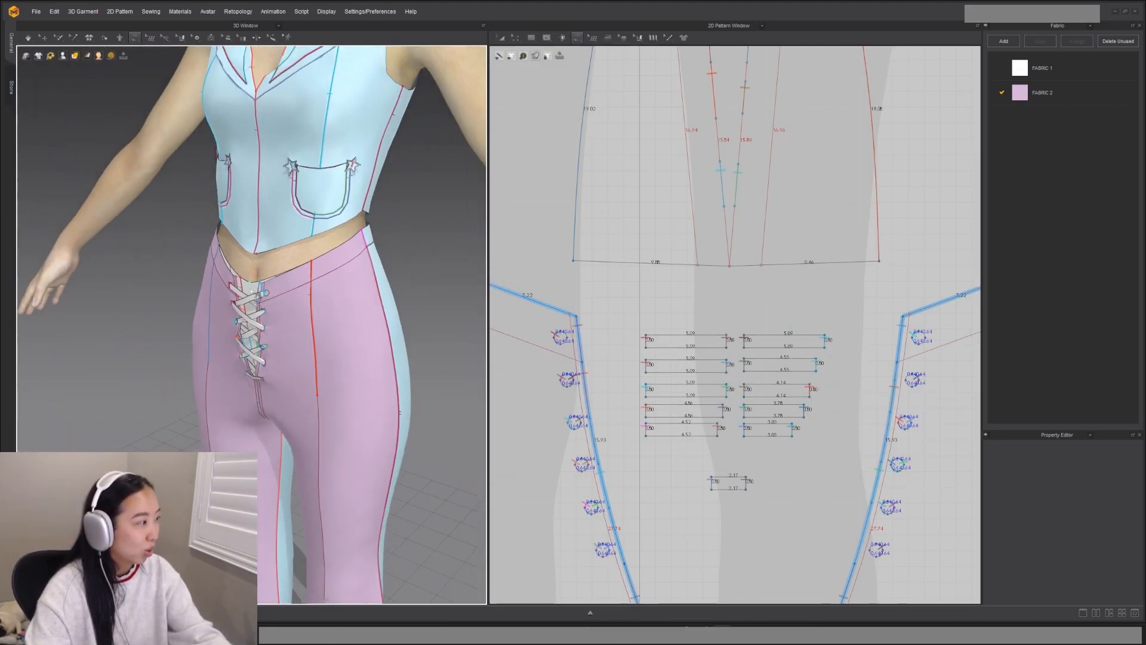
pyautogui.scroll(3, 251, 291)
pyautogui.press('q')
pyautogui.click(252, 276)
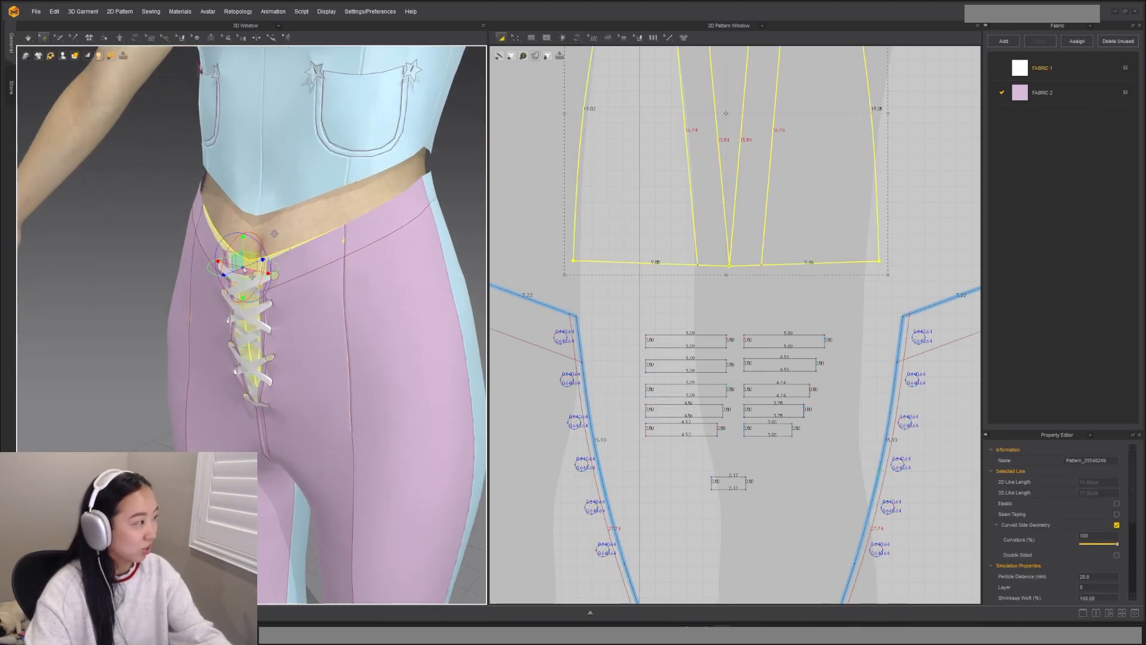
pyautogui.moveTo(139, 164); pyautogui.dragTo(179, 168, button='right')
pyautogui.scroll(-5, 259, 324)
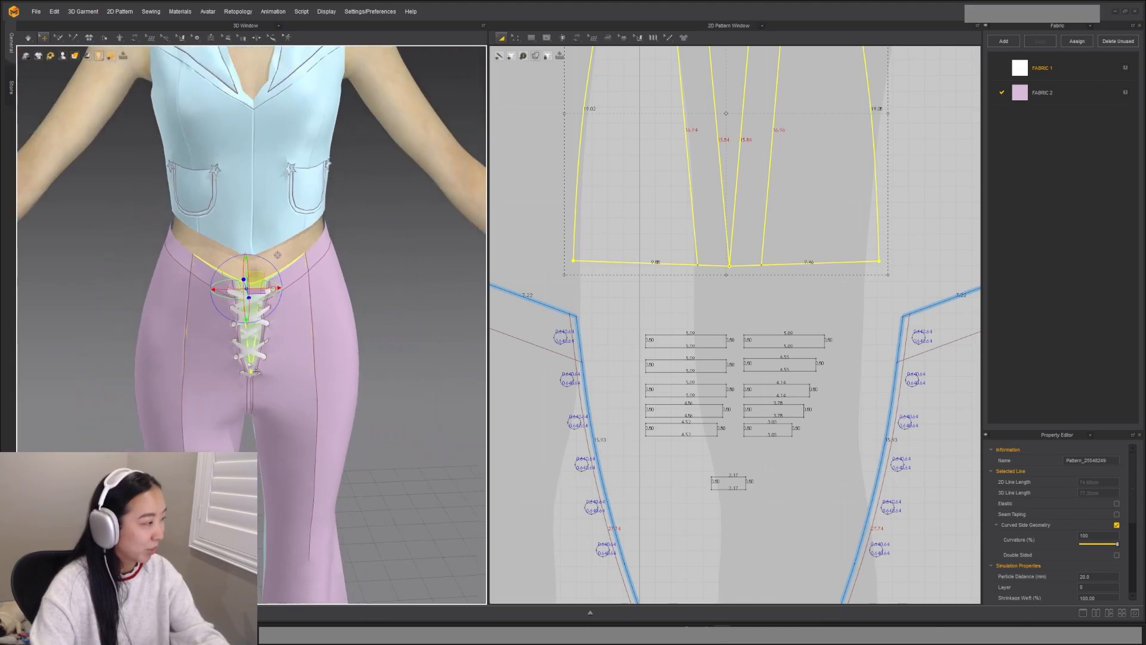
pyautogui.scroll(6, 258, 324)
pyautogui.scroll(3, 258, 325)
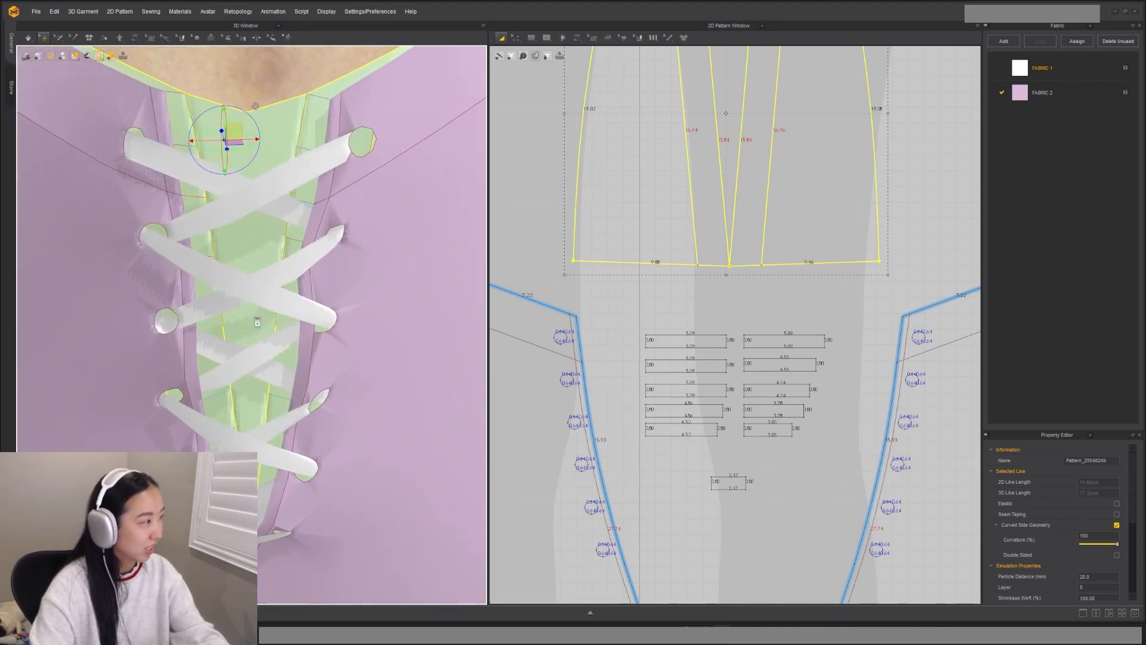
# Step: Simulate the garment and pull the front panel edges into place over the frozen placket
pyautogui.scroll(-1, 268, 317)
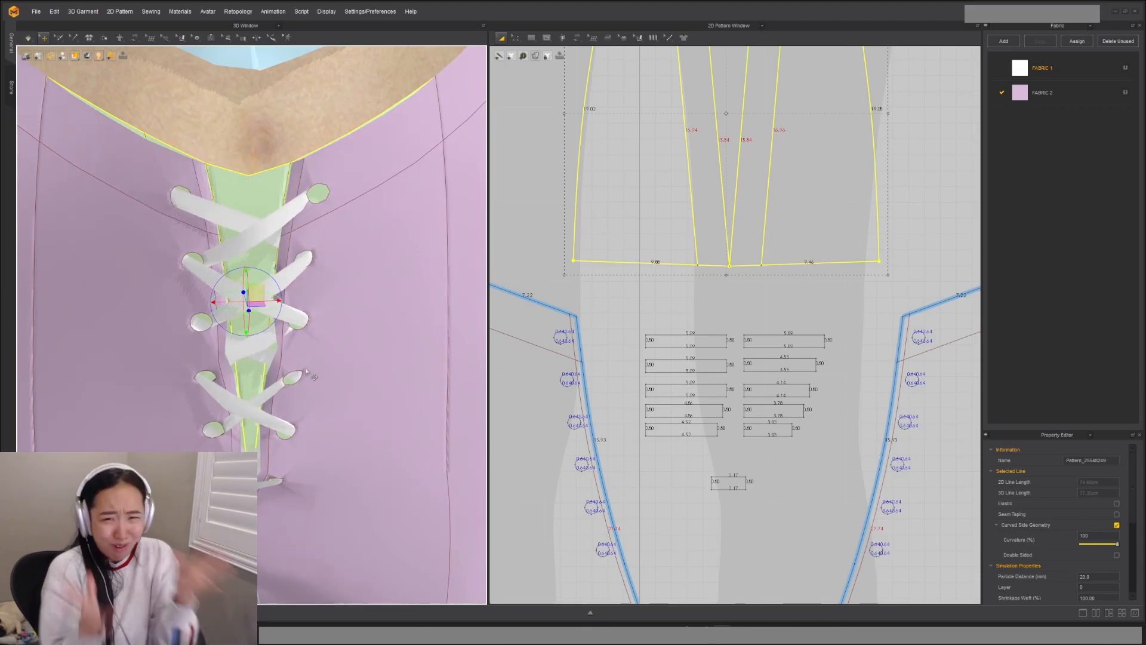
pyautogui.moveTo(311, 377); pyautogui.dragTo(273, 383, button='right')
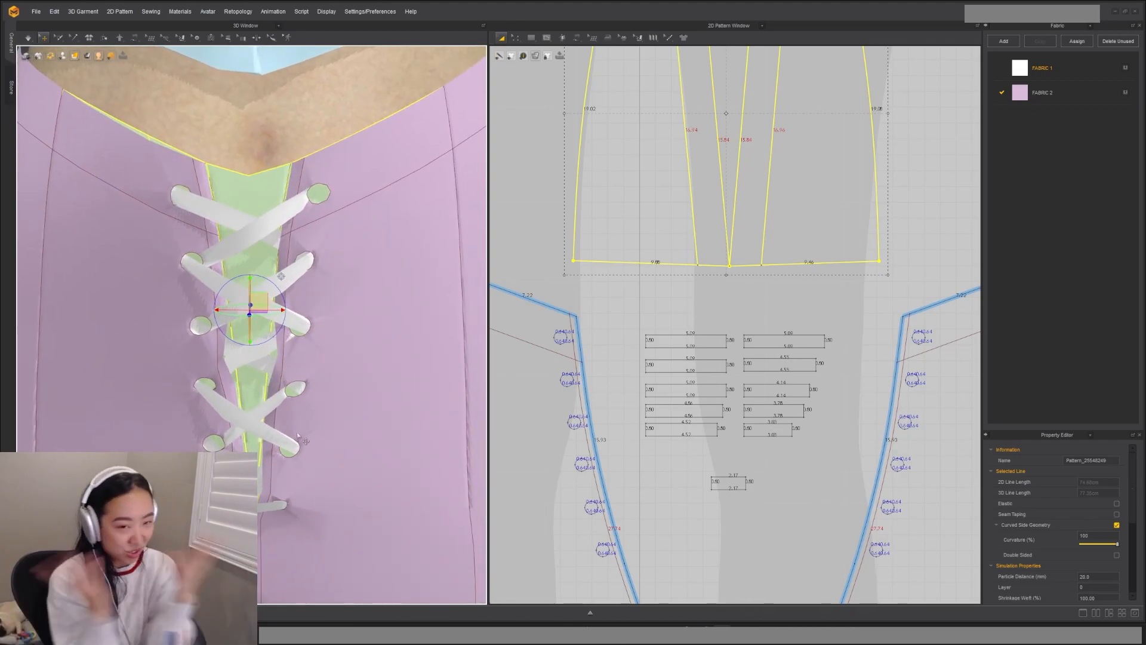
pyautogui.scroll(-2, 297, 385)
pyautogui.moveTo(296, 385); pyautogui.dragTo(262, 345, button='right')
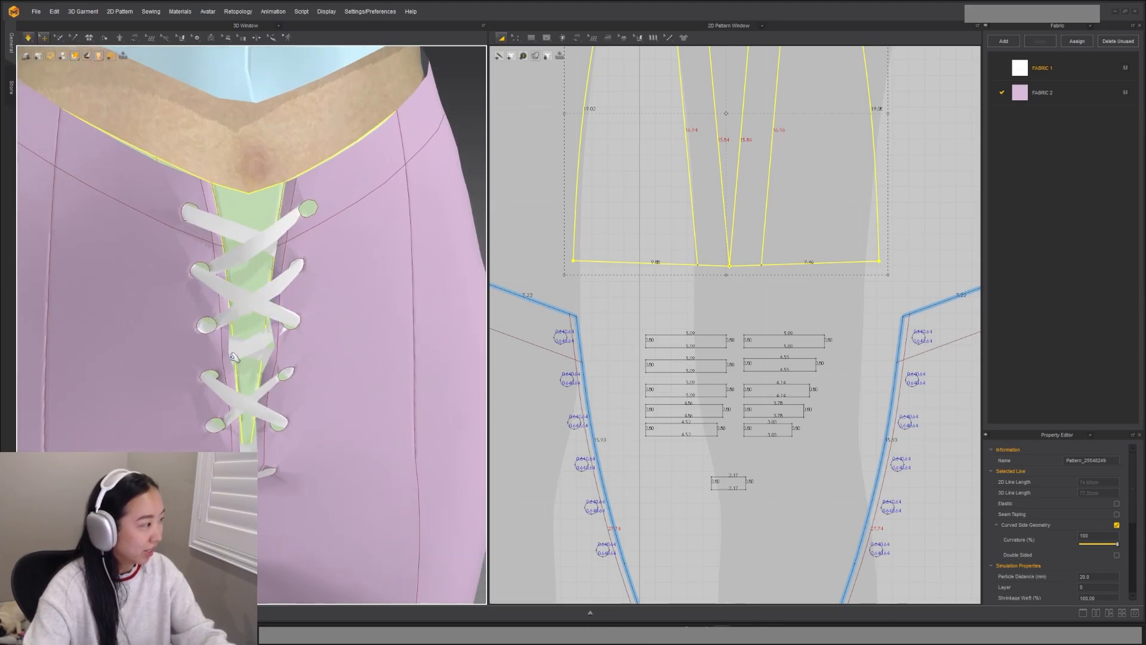
pyautogui.click(230, 360)
pyautogui.click(276, 357)
pyautogui.moveTo(276, 357); pyautogui.dragTo(271, 358)
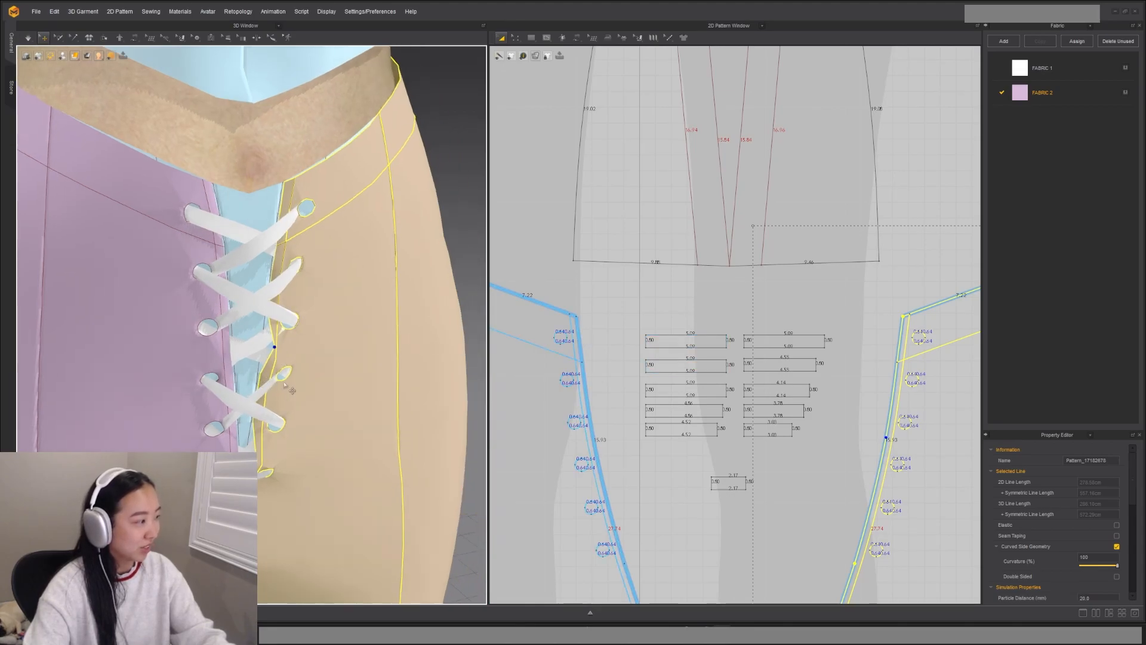
# Step: Lengthen the lowest seam between the right panel's front edge and the placket's right inner line to about 3.02
pyautogui.scroll(-4, 875, 302)
pyautogui.press('b')
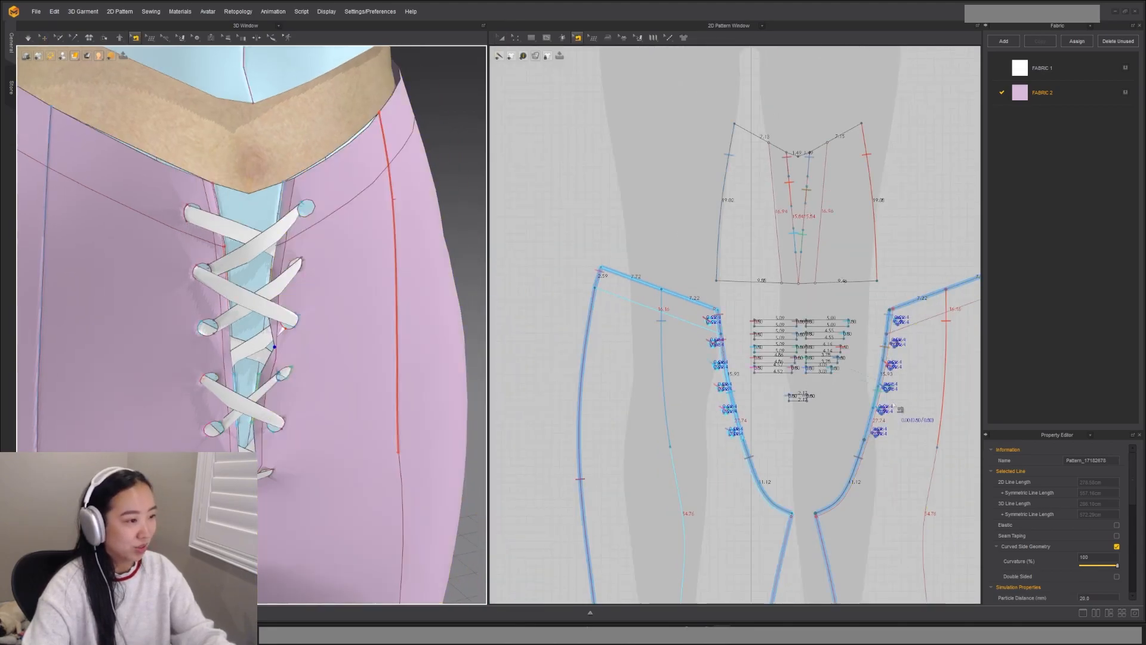
pyautogui.scroll(2, 918, 401)
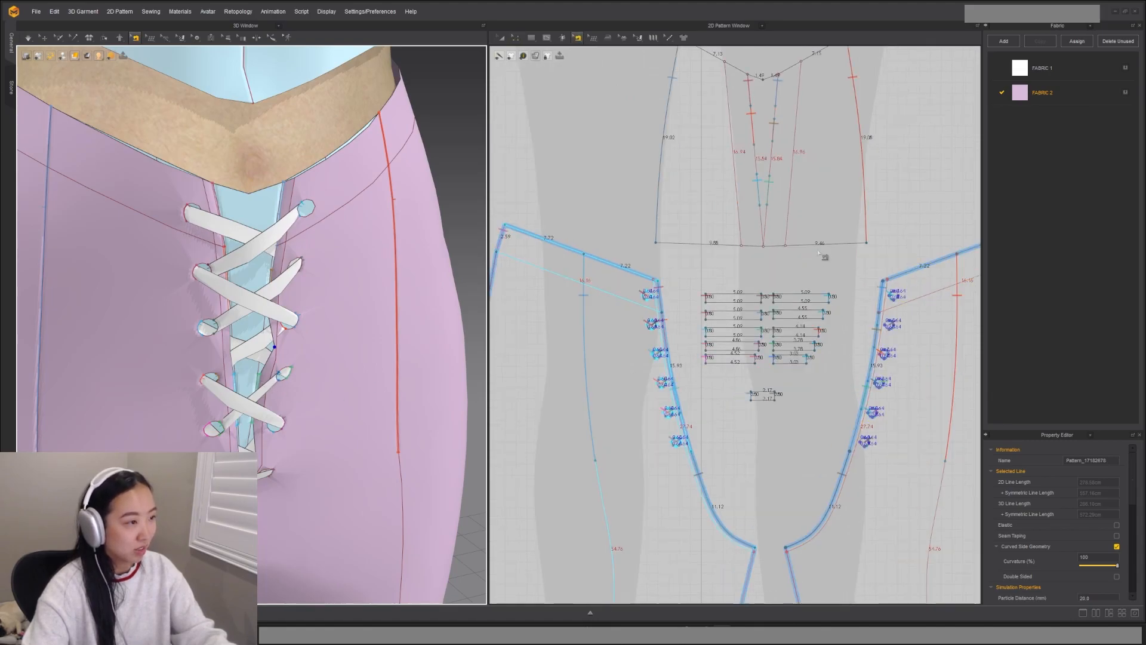
pyautogui.click(769, 178)
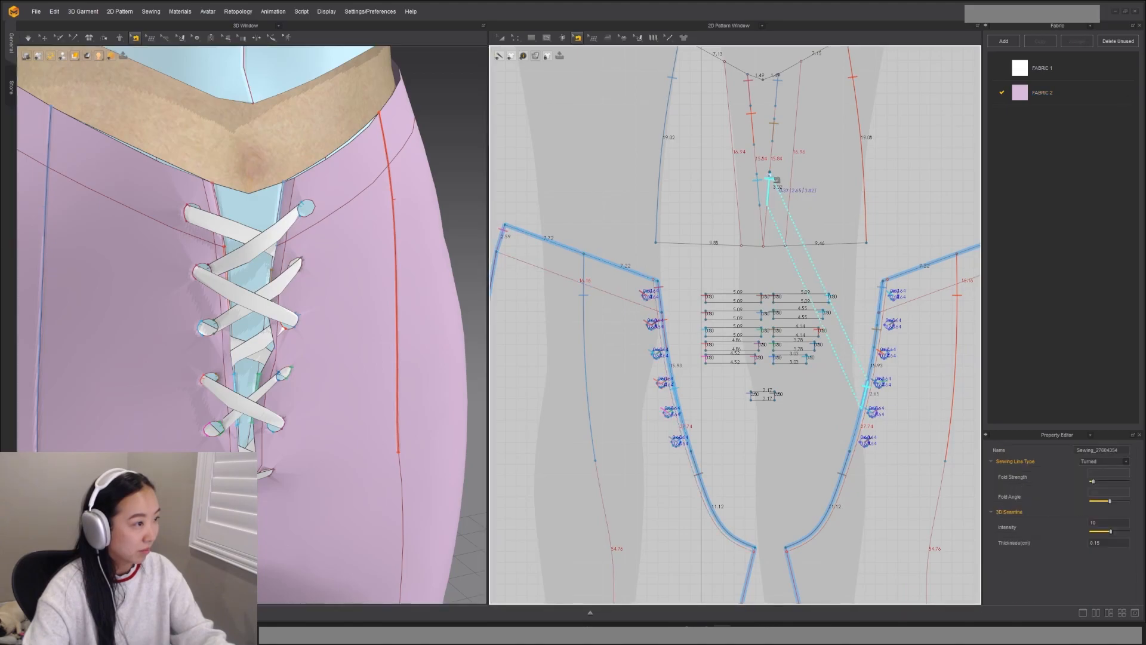
pyautogui.moveTo(873, 388); pyautogui.dragTo(874, 384)
pyautogui.press('Delete')
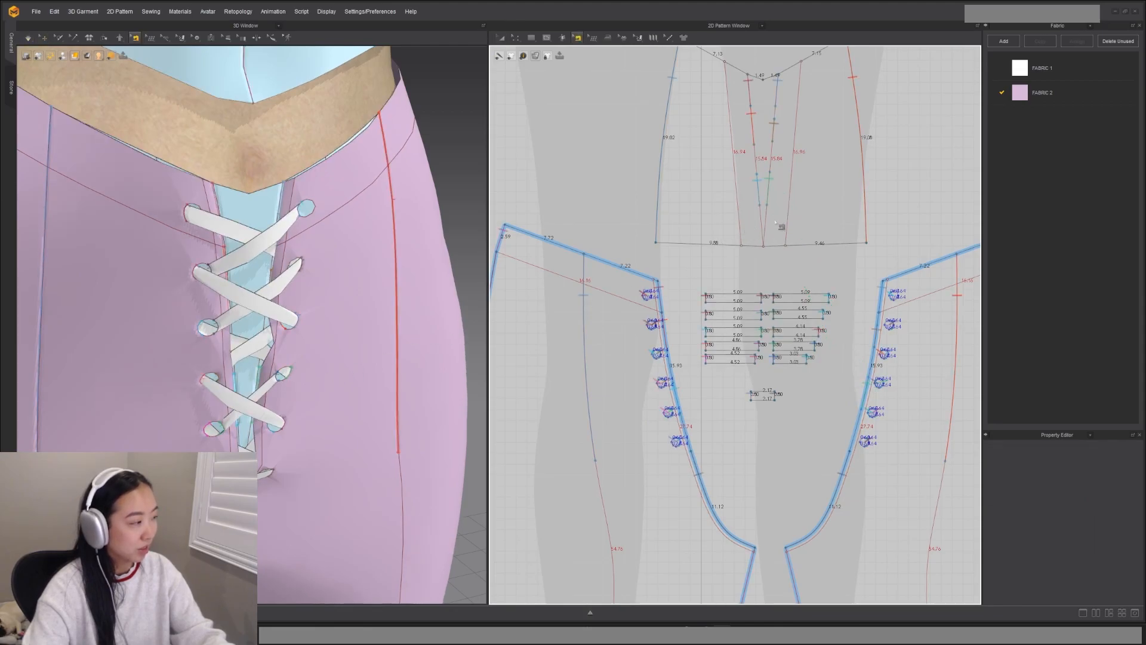
pyautogui.press('z')
pyautogui.press('b')
pyautogui.click(771, 180)
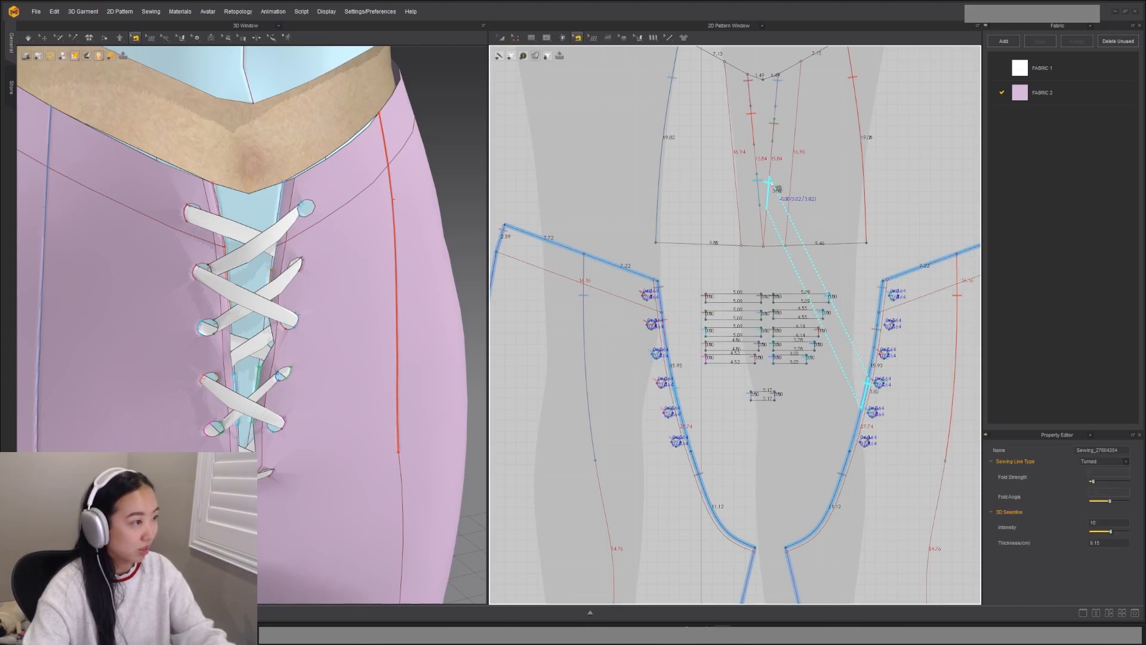
pyautogui.press('space')
pyautogui.press('space')
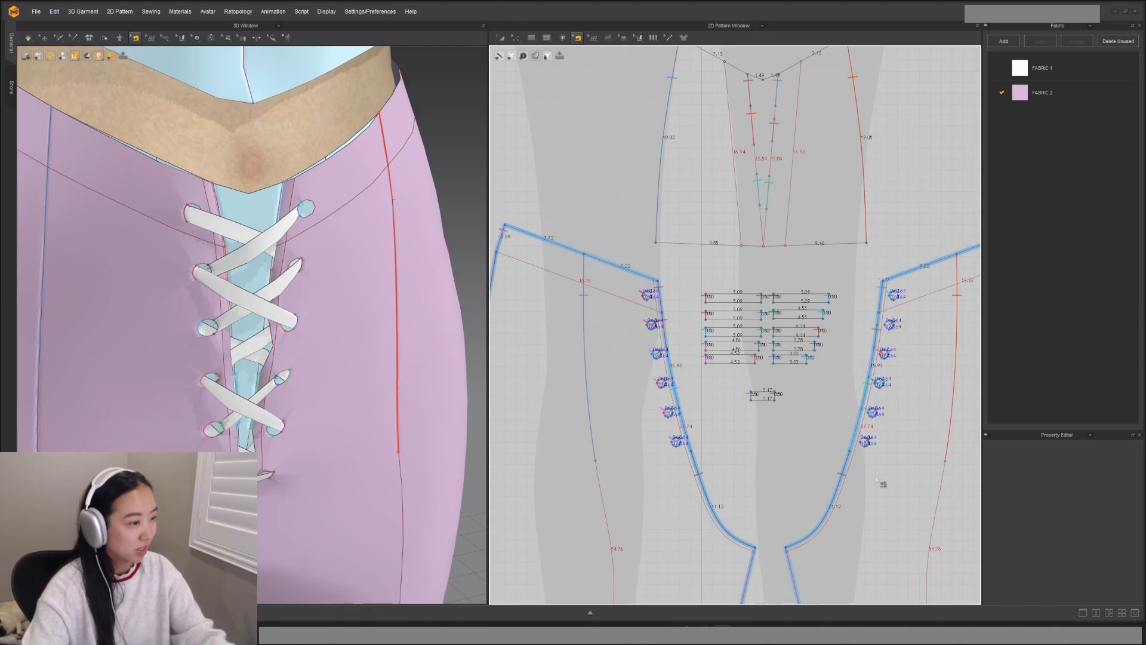
# Step: Shift the lowest placket seam upward along the right panel's front edge and simulate the result
pyautogui.click(861, 416)
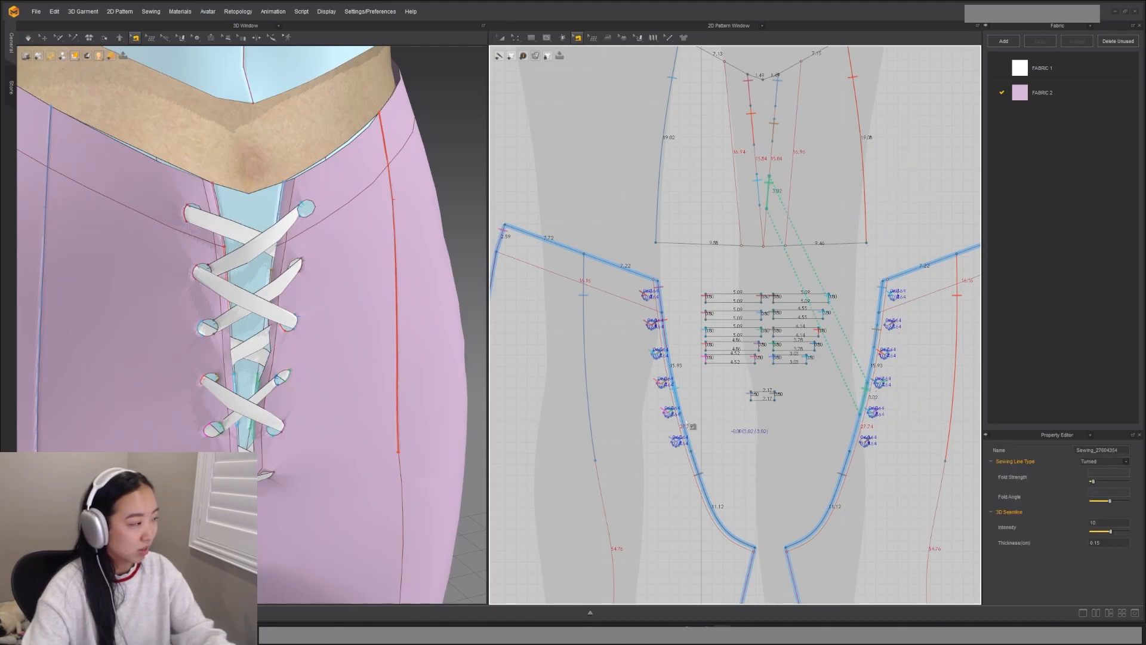
pyautogui.press('space')
pyautogui.press('b')
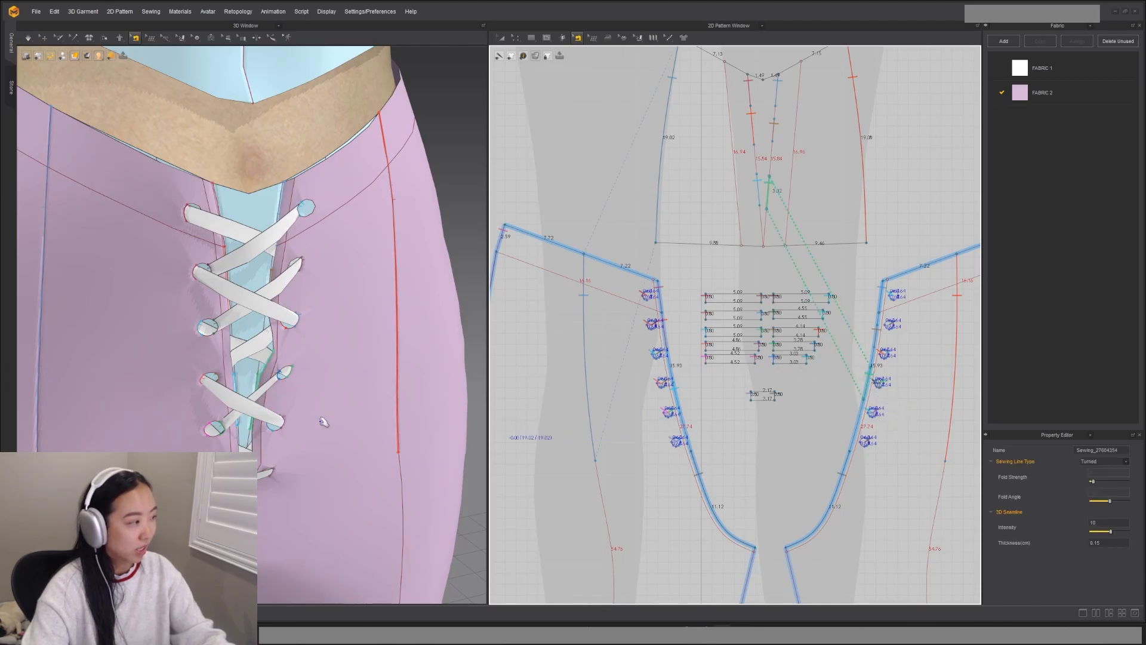
pyautogui.press('space')
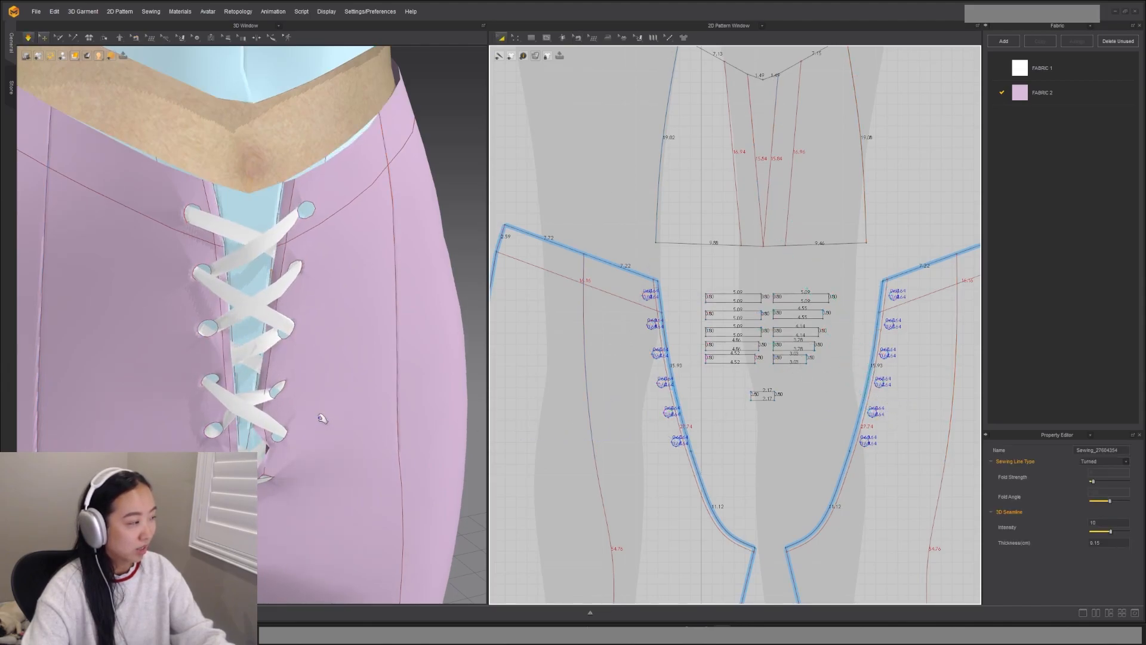
pyautogui.press('b')
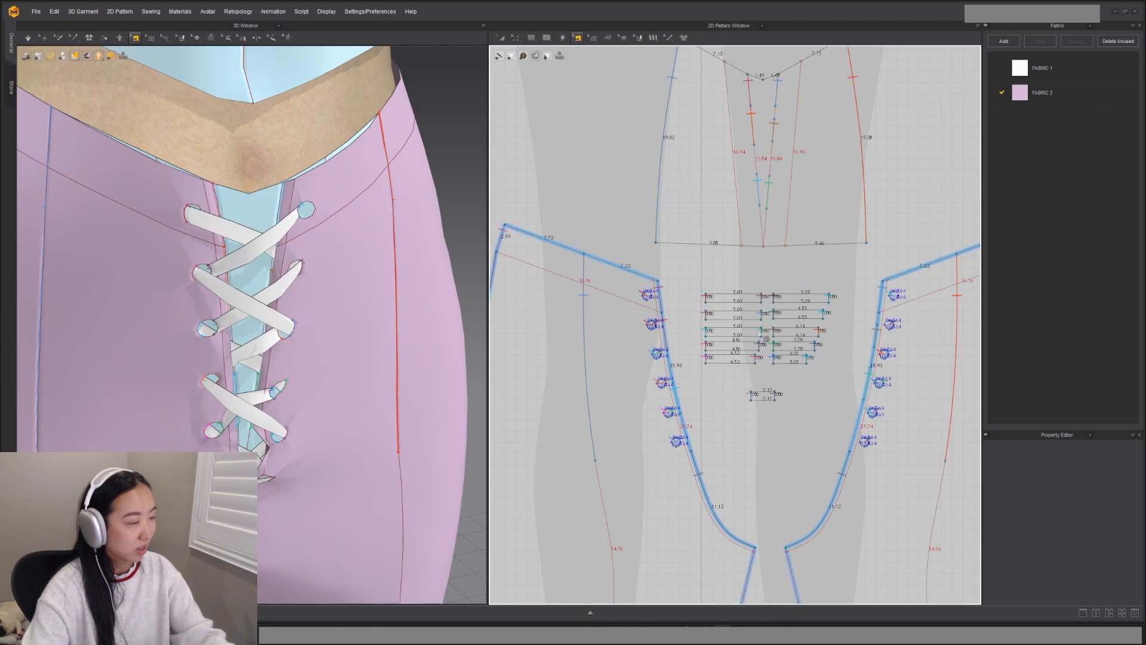
# Step: Fine-tune the position of that seam on the right panel near the fourth eyelet, simulate again and inspect the lacing
pyautogui.click(875, 382)
pyautogui.hotkey('ctrl', 'b')
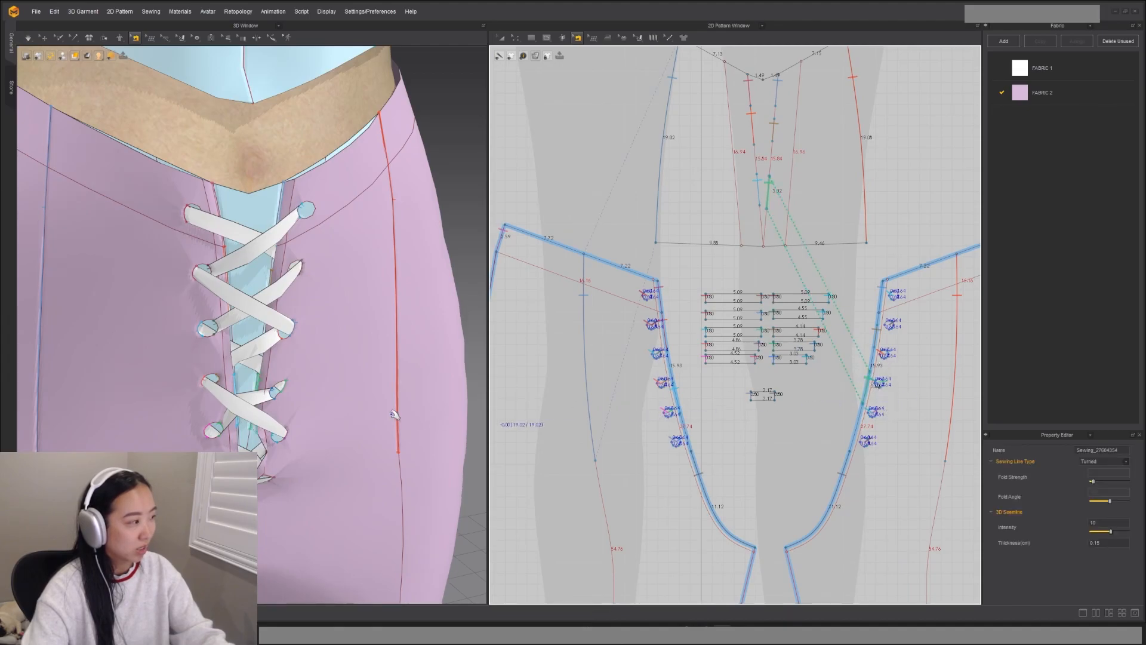
pyautogui.press('space')
pyautogui.press('b')
pyautogui.click(866, 391)
pyautogui.press('Escape')
pyautogui.moveTo(301, 493); pyautogui.dragTo(238, 474, button='right')
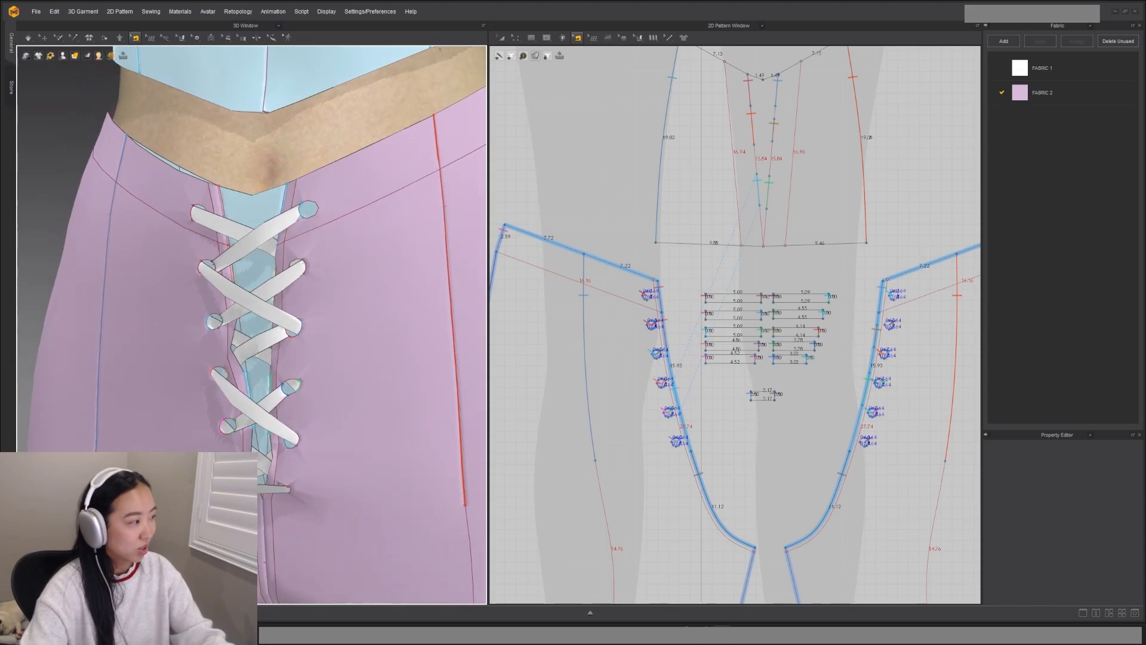
# Step: Adjust the seam joining the center panel's internal line to the pants' left pattern front edge, and run the simulation
pyautogui.click(763, 200)
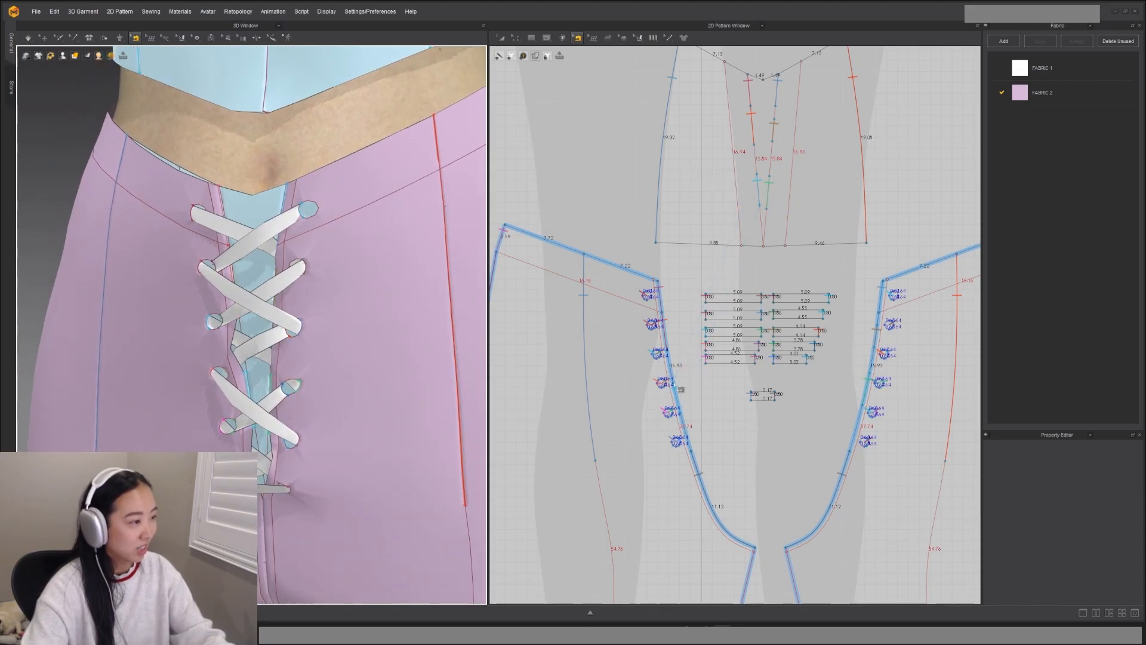
pyautogui.click(681, 392)
pyautogui.press('a')
pyautogui.press('n')
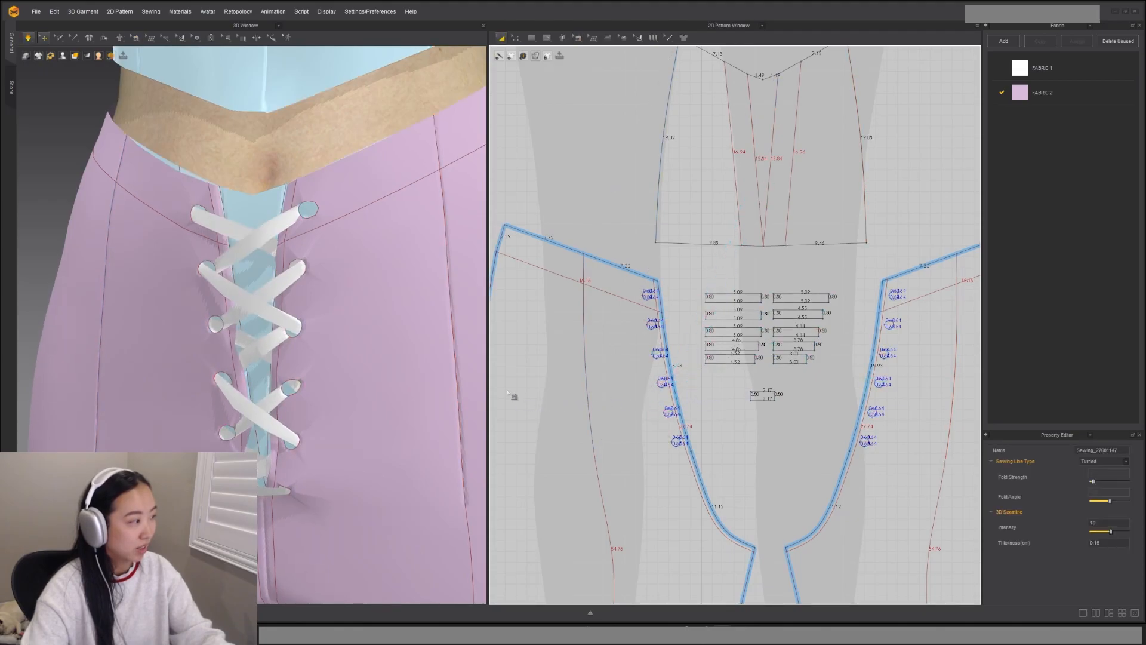
pyautogui.click(681, 394)
pyautogui.press('a')
pyautogui.scroll(-4, 304, 427)
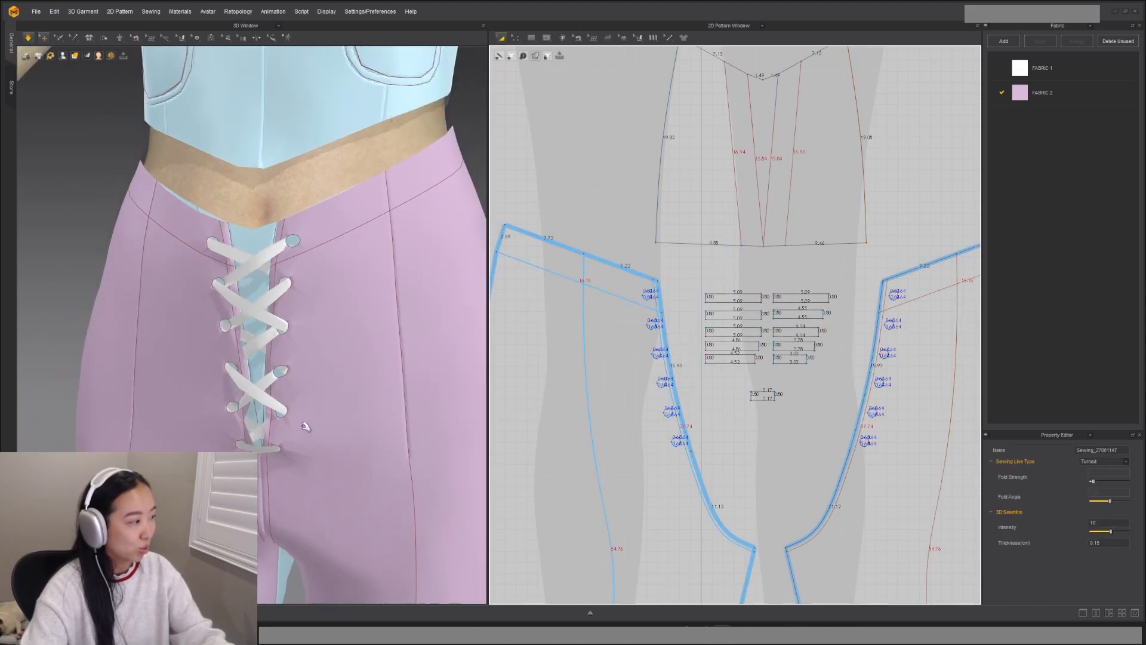
pyautogui.moveTo(289, 440); pyautogui.dragTo(309, 395, button='middle')
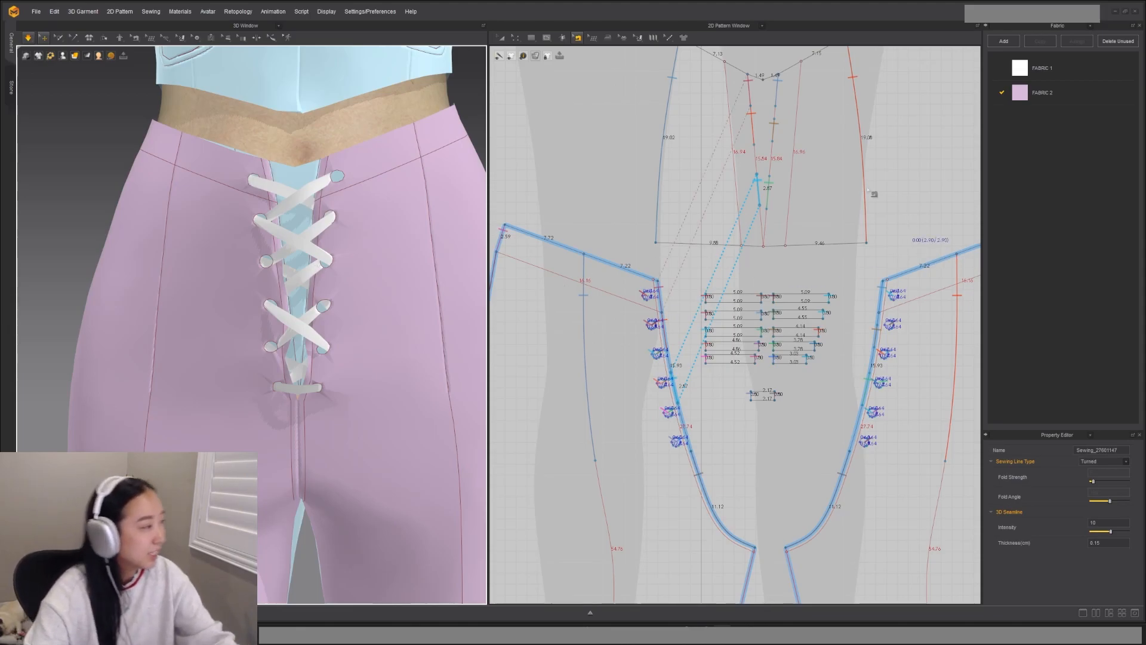
pyautogui.scroll(3, 369, 364)
pyautogui.press('space')
pyautogui.scroll(-2, 365, 353)
pyautogui.moveTo(366, 381)
pyautogui.mouseDown(button='right')
pyautogui.moveTo(325, 391)
pyautogui.moveTo(365, 387)
pyautogui.moveTo(358, 375)
pyautogui.mouseUp(button='right')
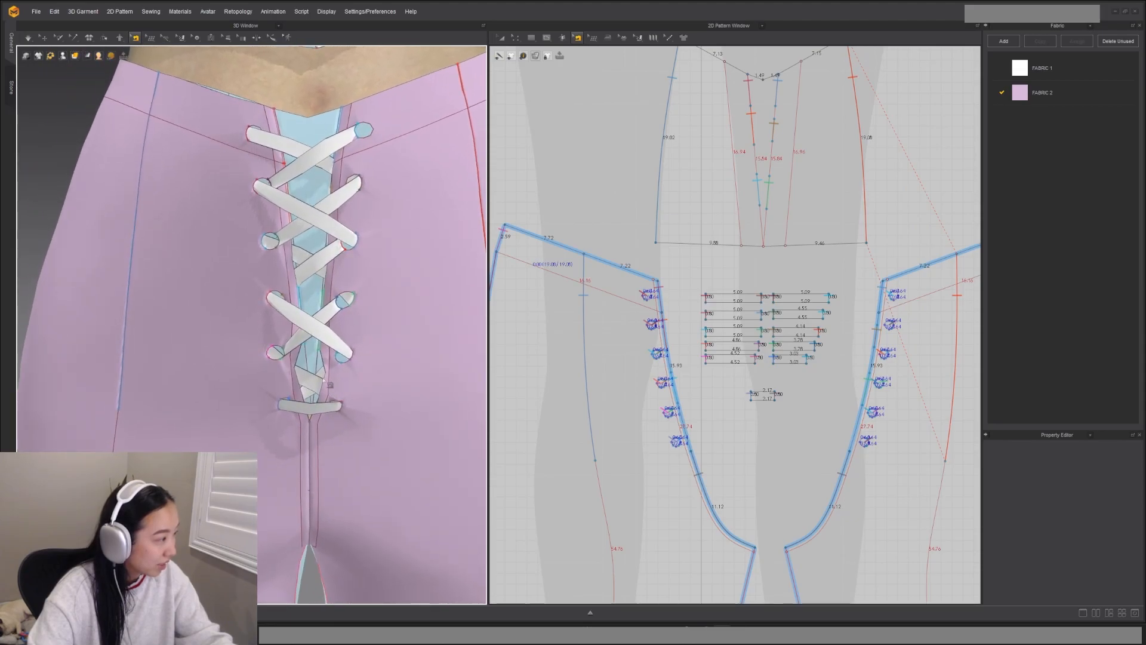
# Step: Extend the center-front crotch seam upward on both pants front edges and simulate the garment
pyautogui.press('z')
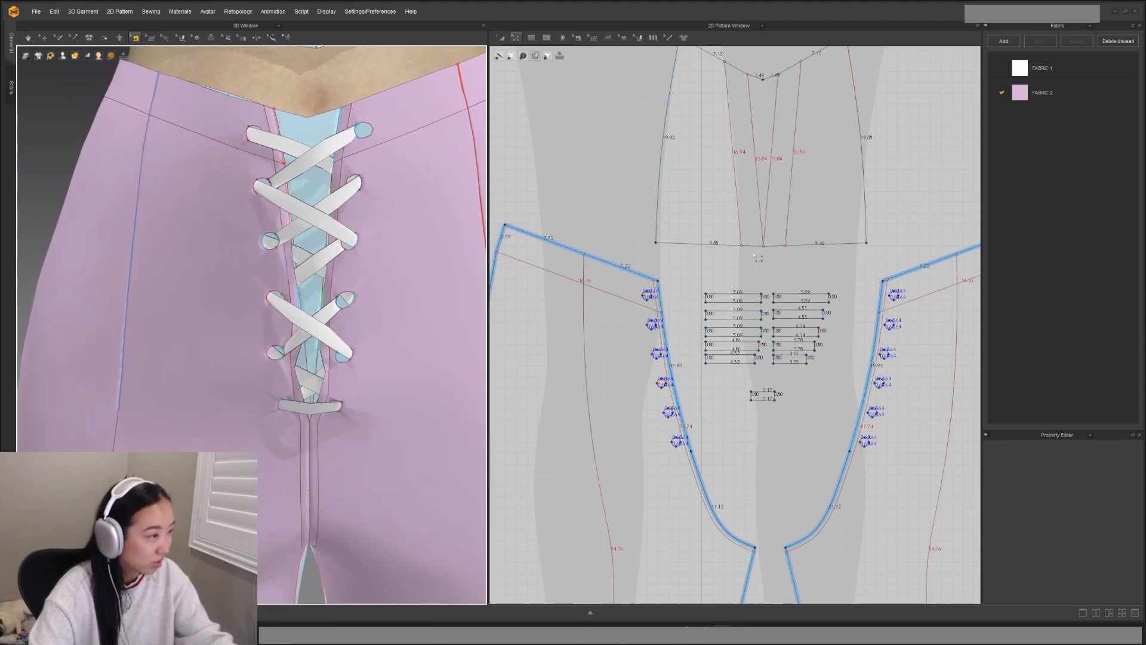
pyautogui.moveTo(742, 491); pyautogui.dragTo(720, 459, button='middle')
pyautogui.press('b')
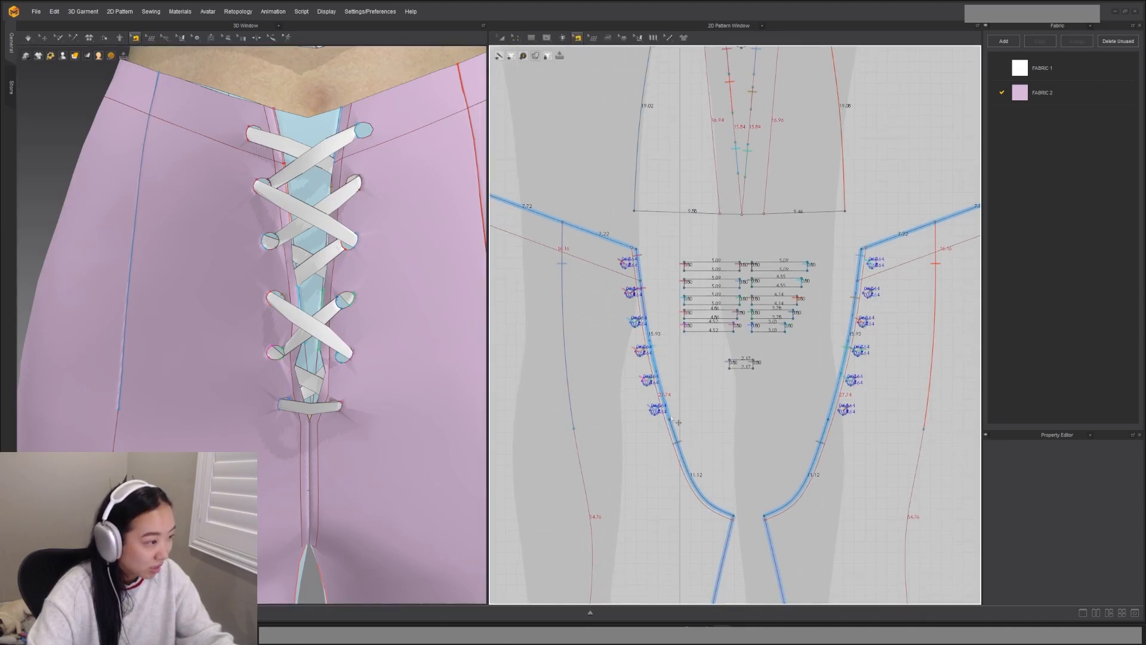
pyautogui.scroll(2, 674, 421)
pyautogui.click(678, 449)
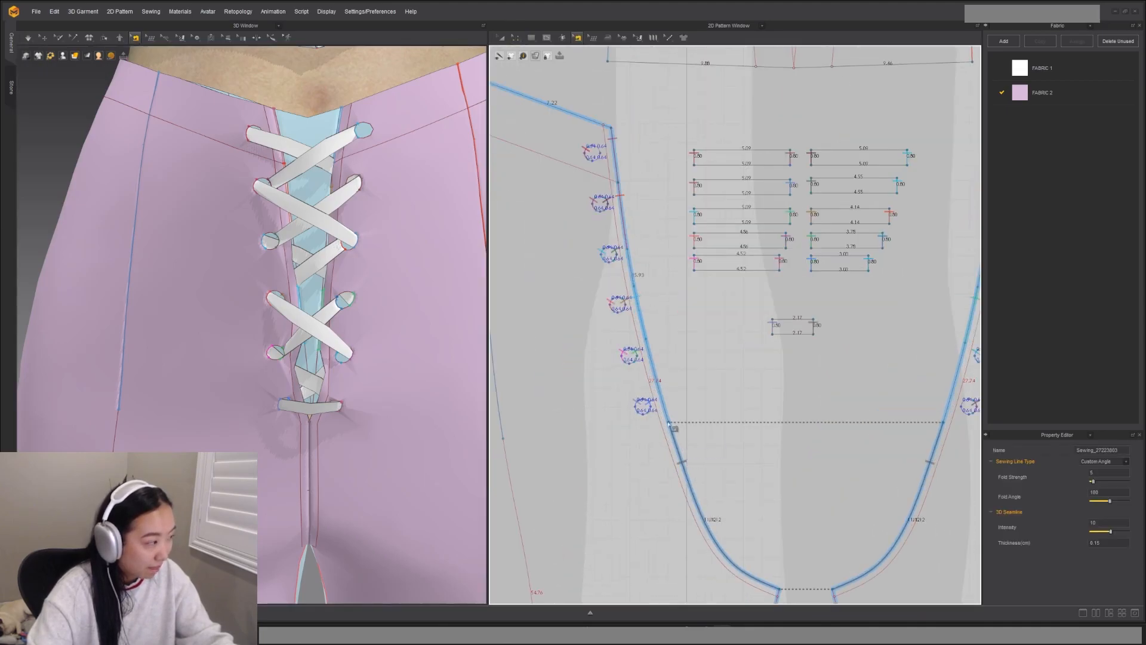
pyautogui.moveTo(669, 422); pyautogui.dragTo(667, 415)
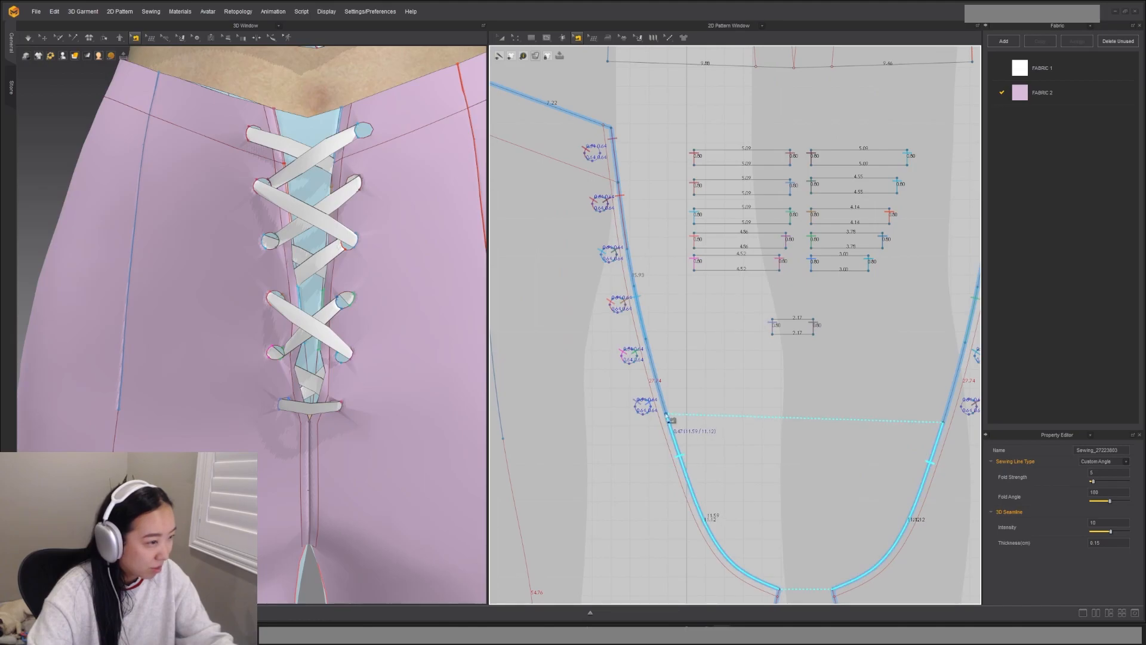
pyautogui.moveTo(945, 422); pyautogui.dragTo(945, 414)
pyautogui.press('space')
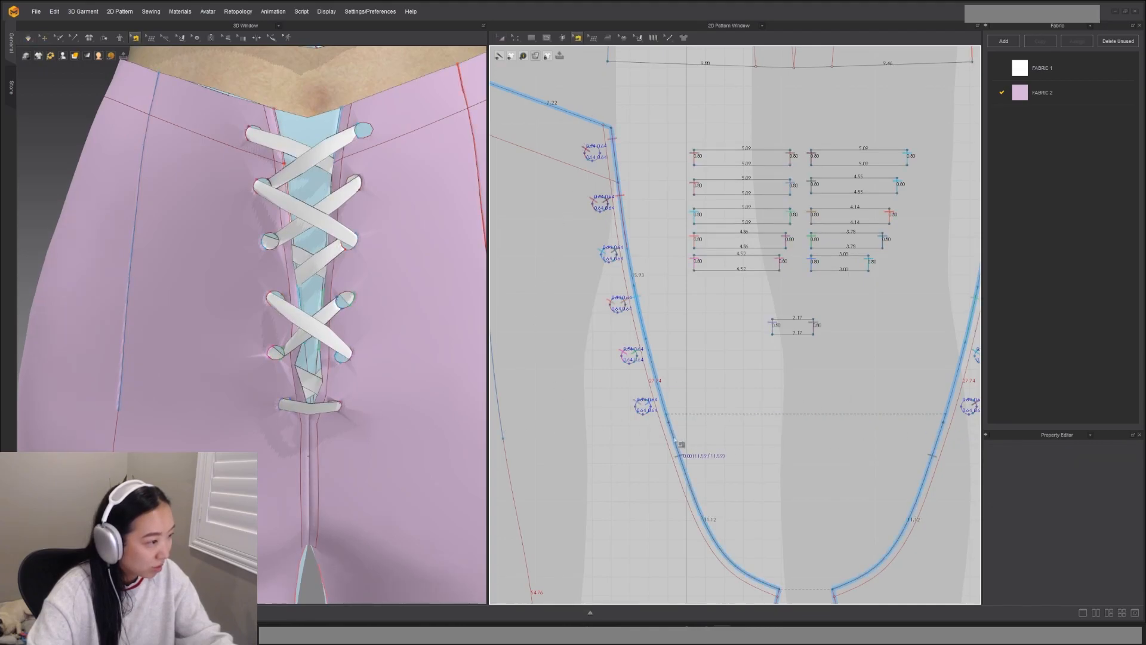
# Step: Raise the crotch seam's upper end further on the left pattern piece to about 11.84, and simulate again
pyautogui.moveTo(668, 416); pyautogui.dragTo(665, 409)
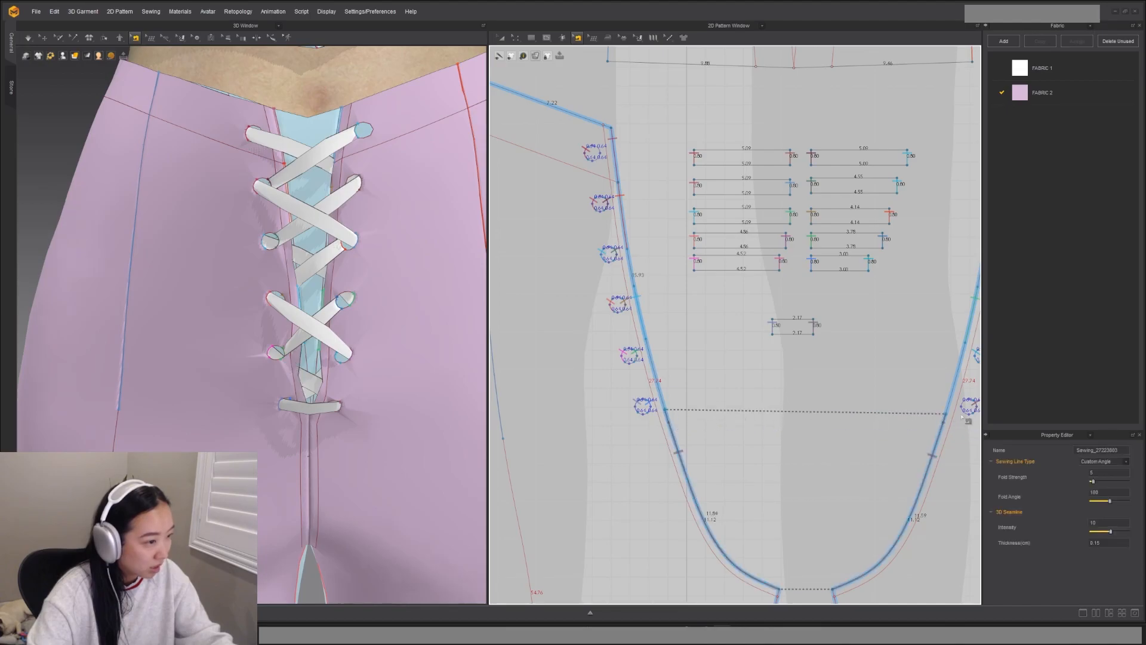
pyautogui.press('space')
pyautogui.press('space')
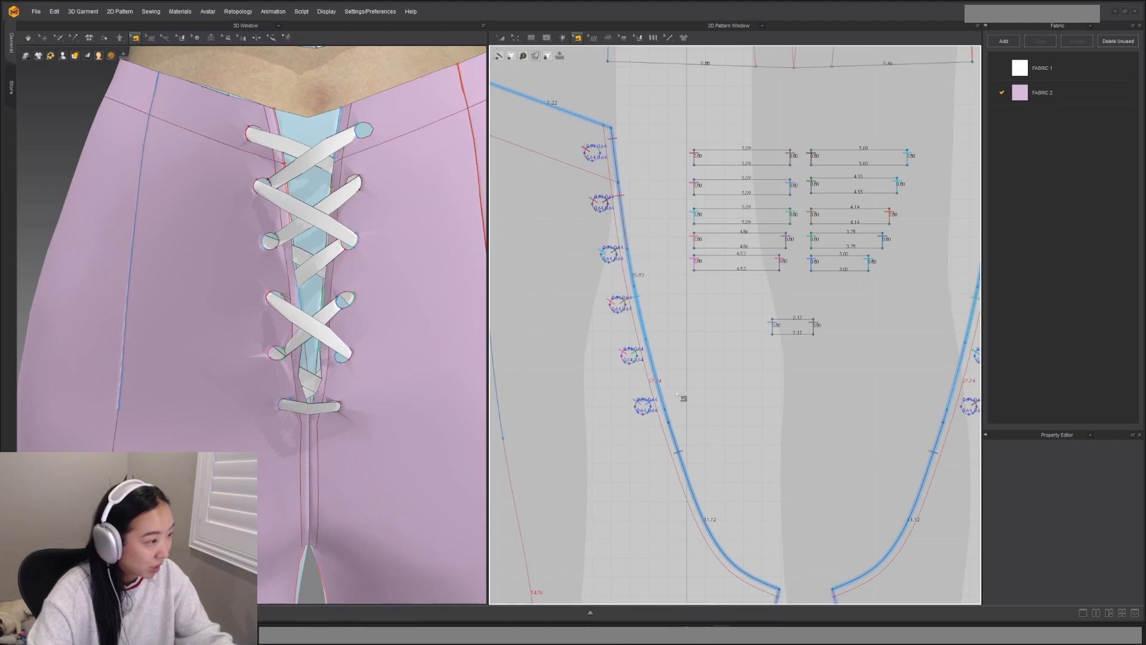
pyautogui.scroll(-3, 680, 391)
pyautogui.scroll(2, 690, 378)
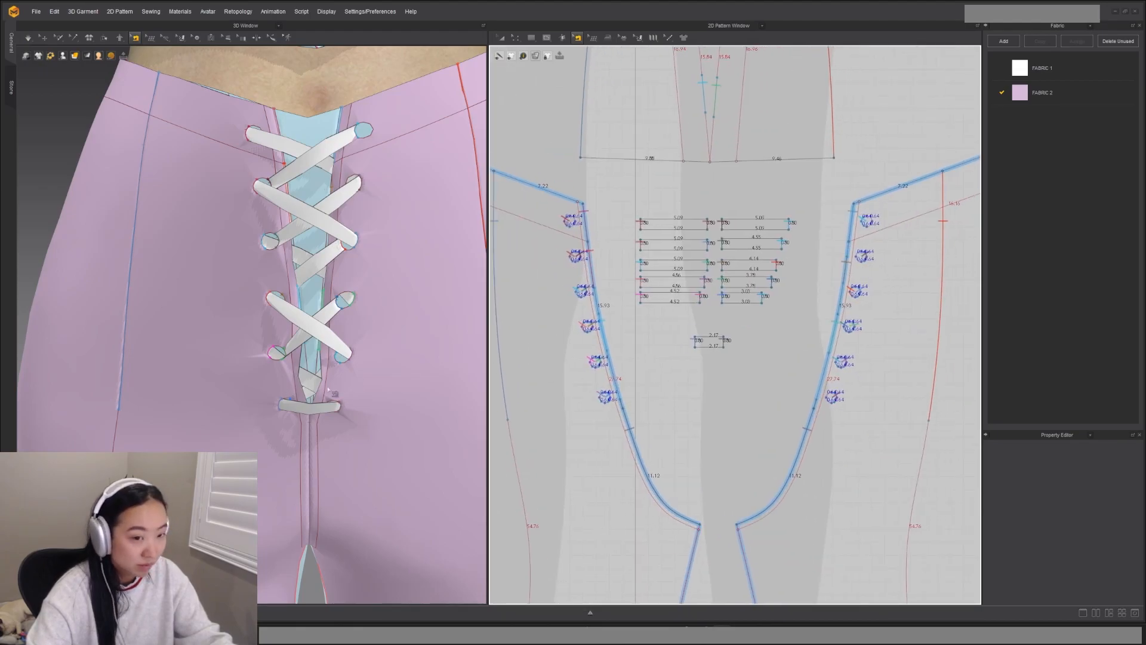
# Step: Lower the top front corner of the pants pattern together with the internal line's end, shortening the front edge to about 15.60
pyautogui.scroll(3, 327, 390)
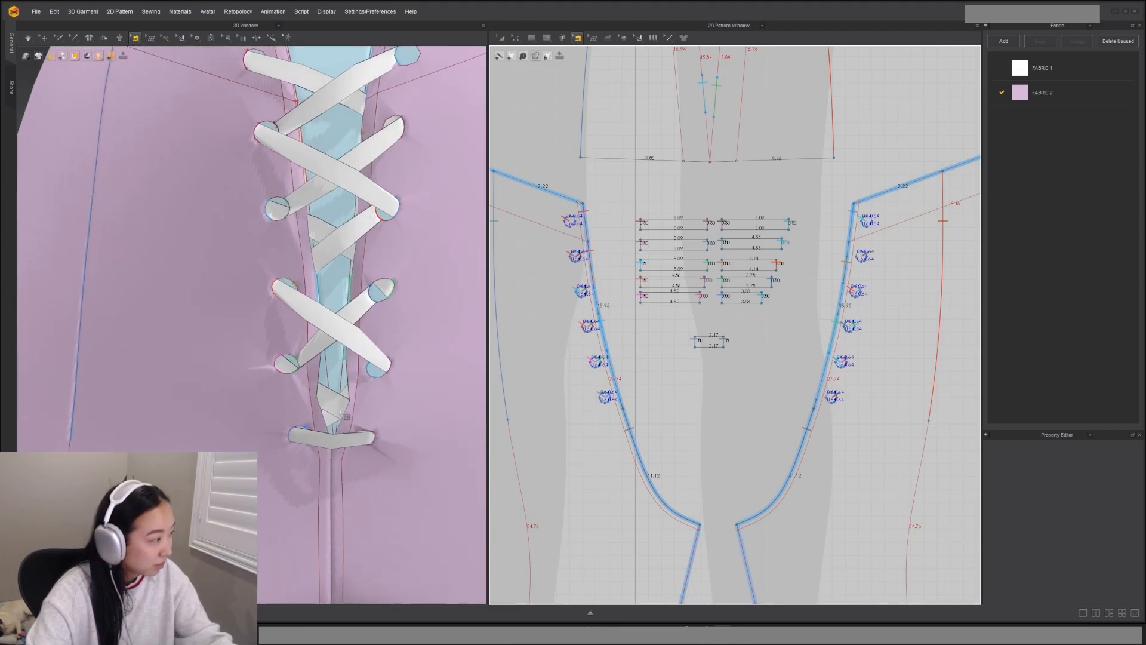
pyautogui.moveTo(361, 434); pyautogui.dragTo(359, 426, button='right')
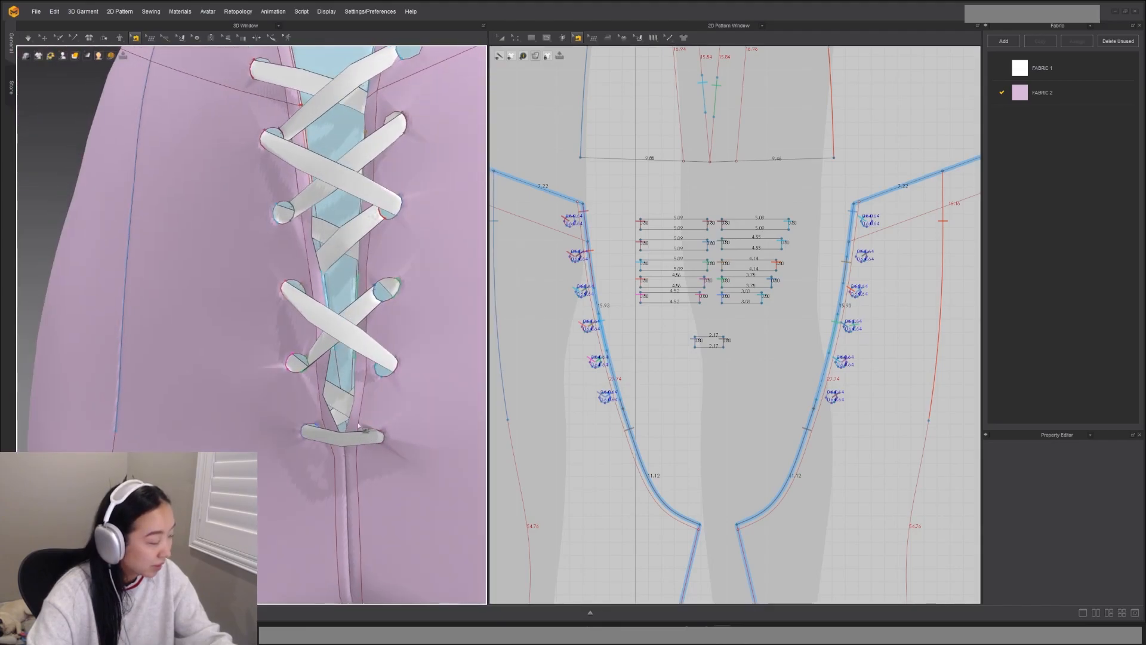
pyautogui.press('q')
pyautogui.click(357, 408)
pyautogui.scroll(-3, 747, 375)
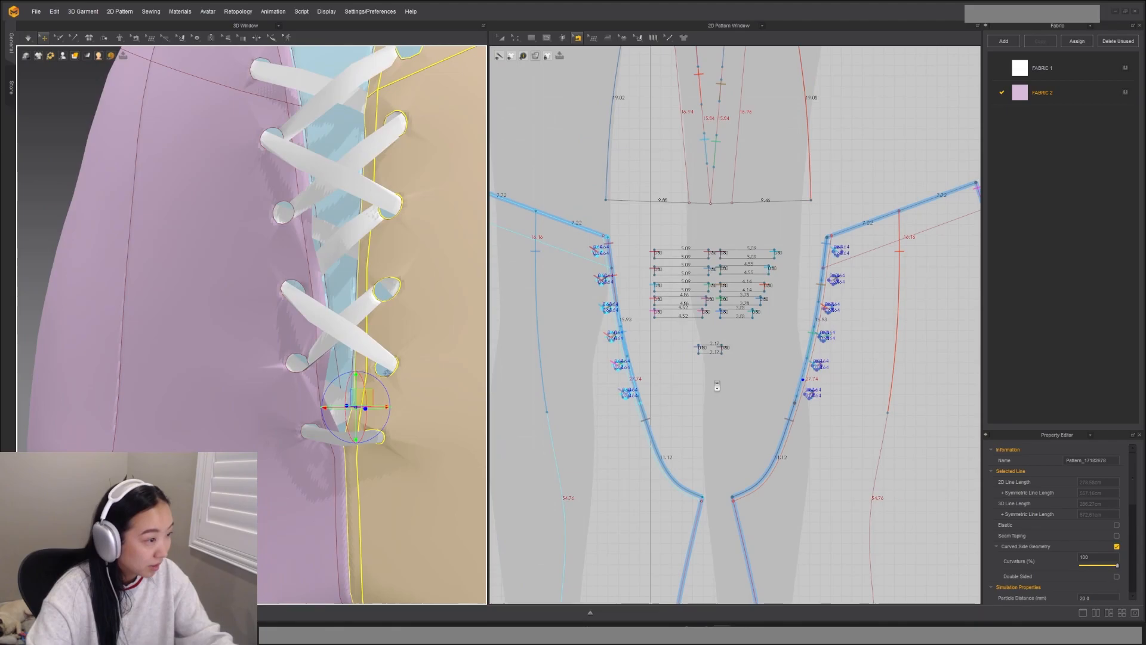
pyautogui.scroll(5, 778, 375)
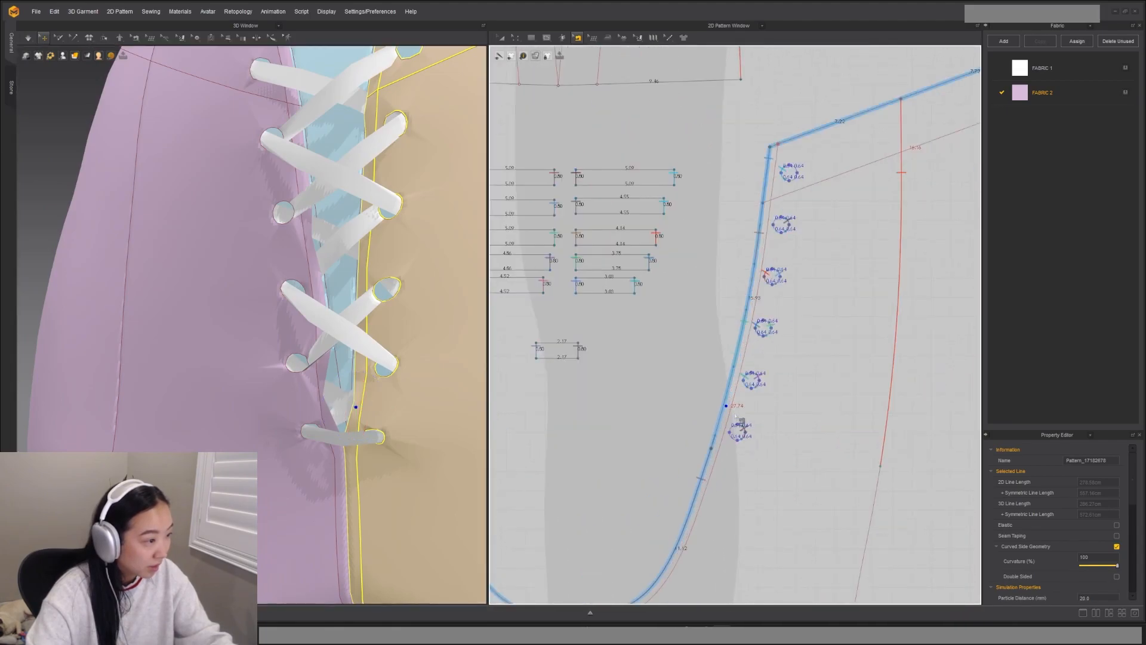
pyautogui.press('a')
pyautogui.scroll(-5, 774, 159)
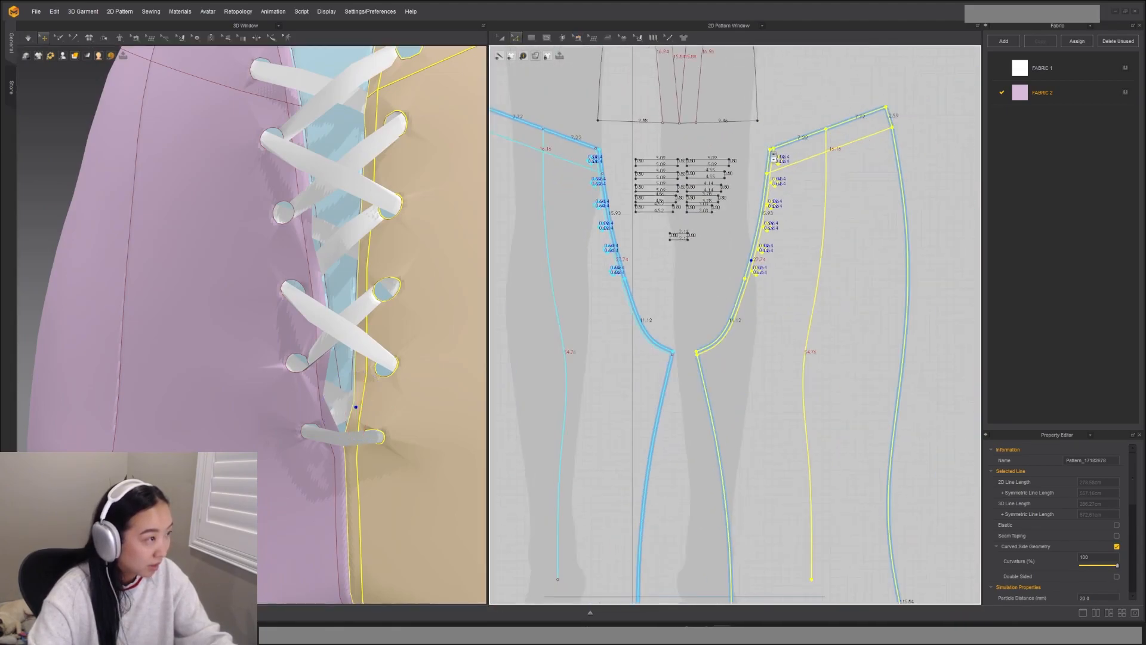
pyautogui.scroll(2, 828, 255)
pyautogui.scroll(4, 693, 220)
pyautogui.moveTo(664, 240); pyautogui.dragTo(705, 274)
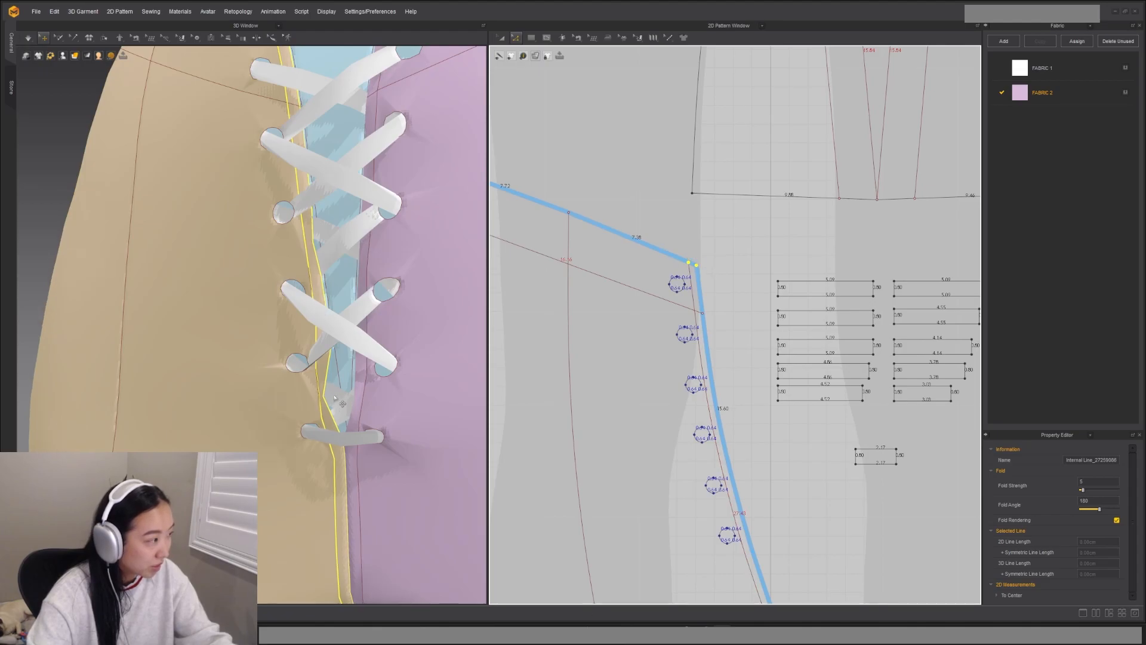
pyautogui.scroll(-2, 388, 385)
# Step: Adjust the lower seams joining the center panel's internal lines to the left and right pants front edges
pyautogui.press('b')
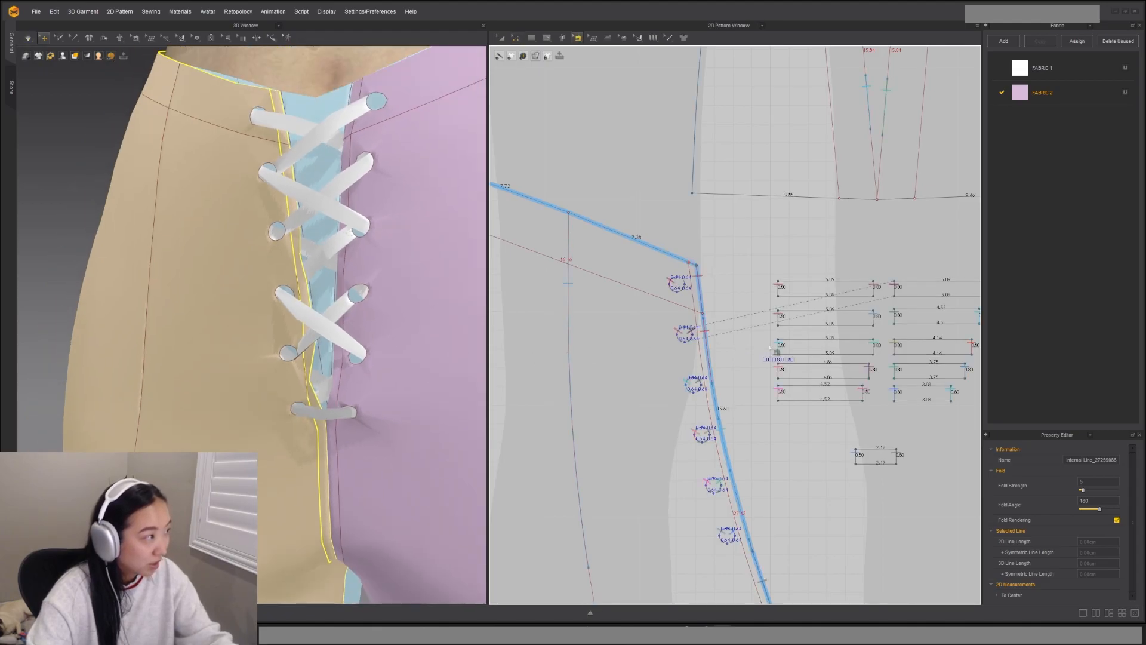
pyautogui.scroll(-3, 754, 346)
pyautogui.scroll(3, 719, 320)
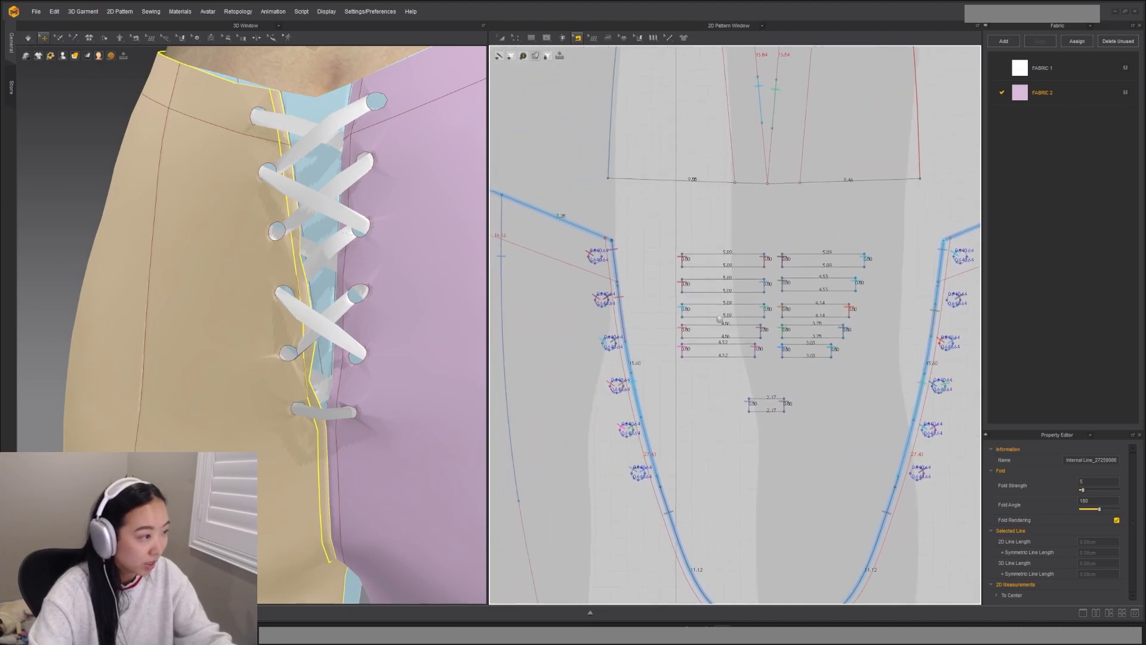
pyautogui.moveTo(720, 320); pyautogui.dragTo(733, 252, button='middle')
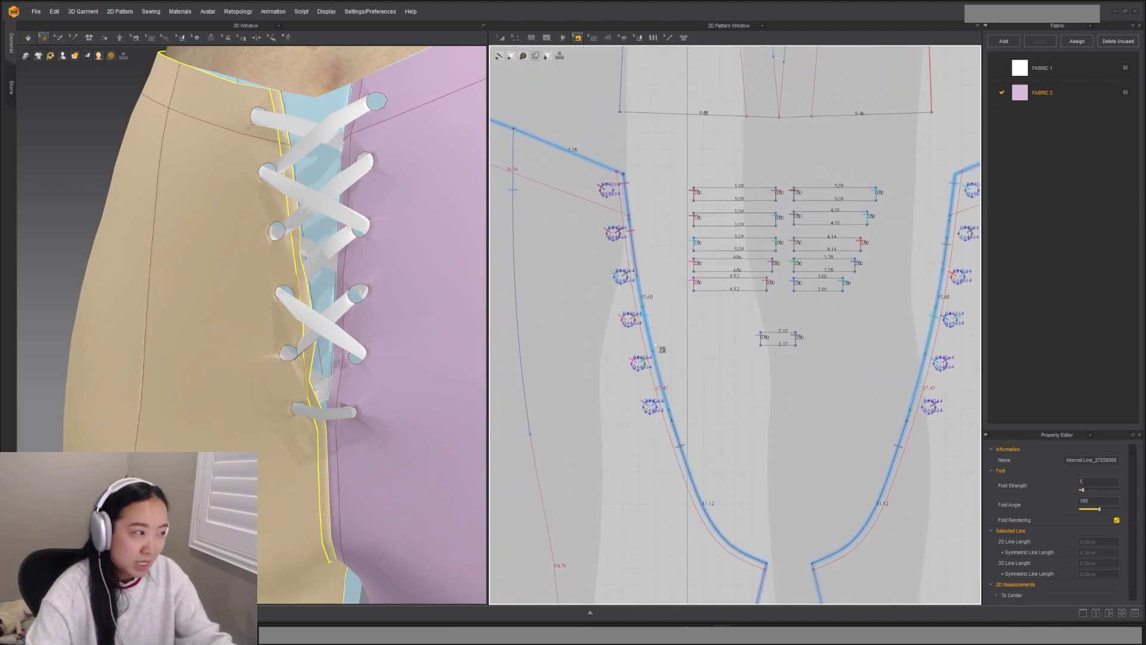
pyautogui.click(657, 334)
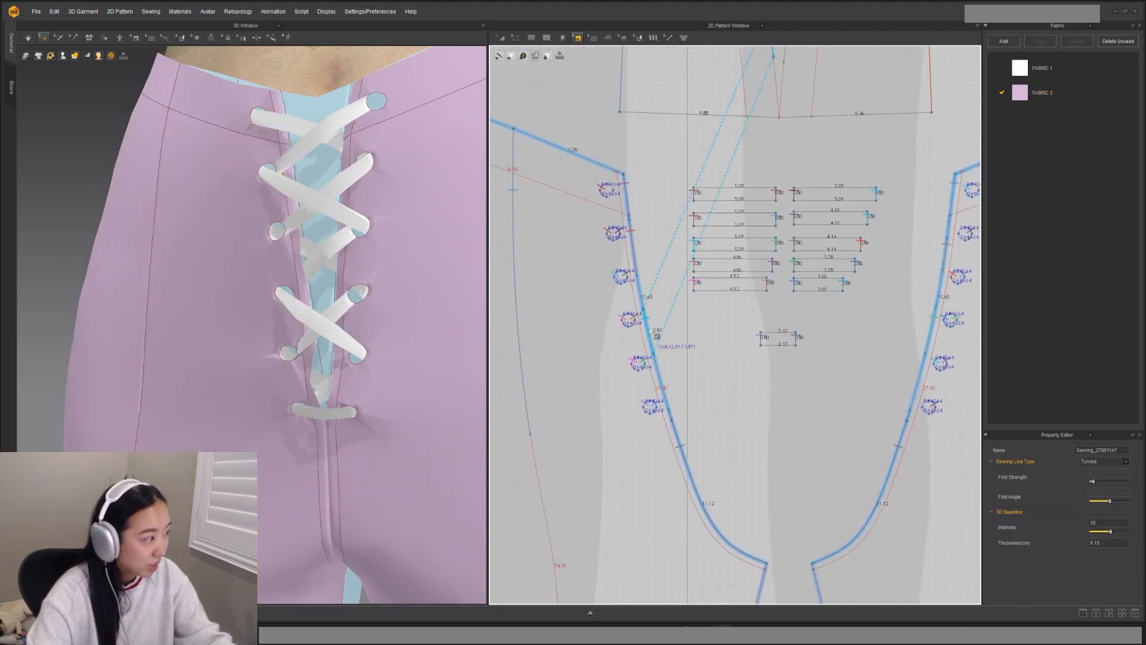
pyautogui.click(929, 330)
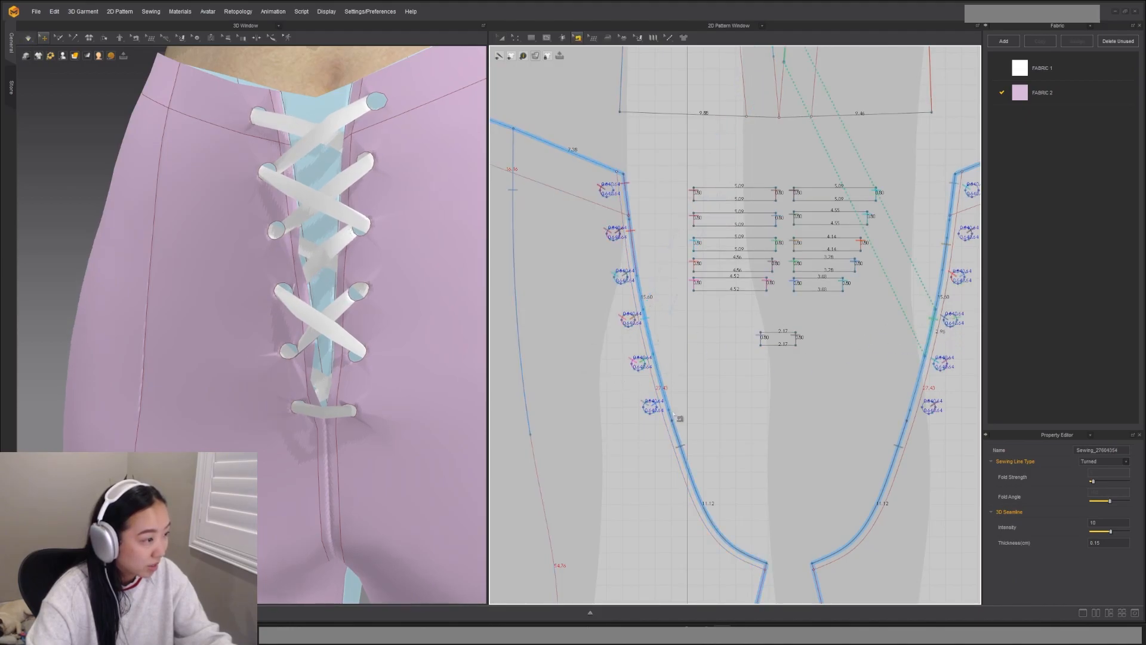
pyautogui.press('a')
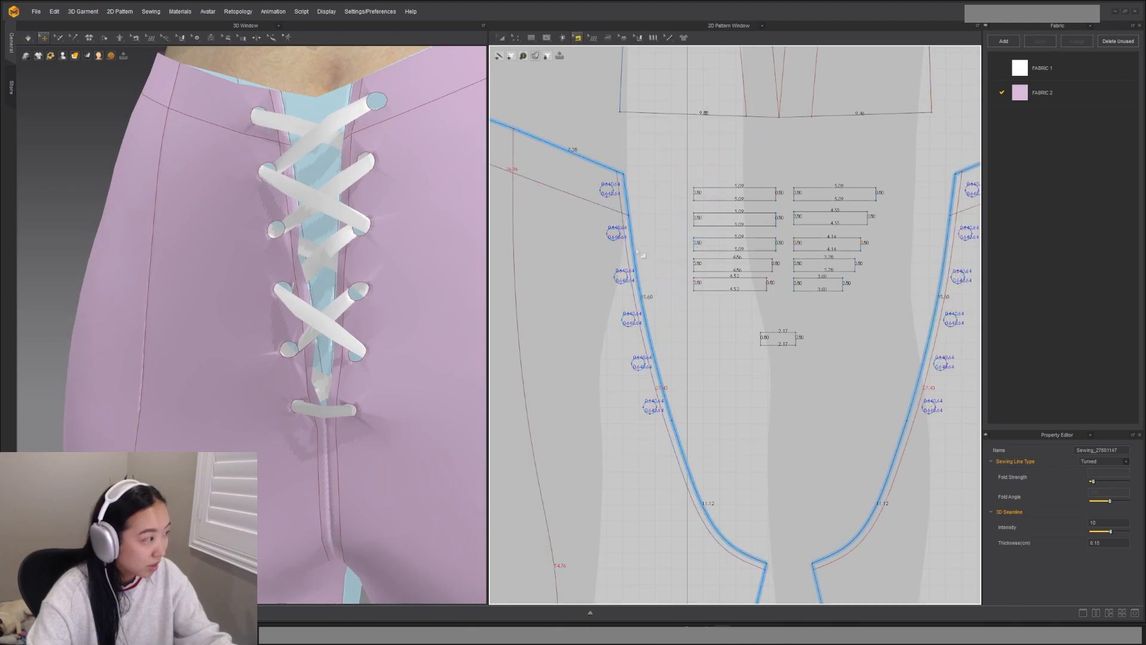
# Step: Shift the lower center-panel seam further down the left pattern piece's front edge and simulate the lacing area
pyautogui.click(311, 377)
pyautogui.click(664, 358)
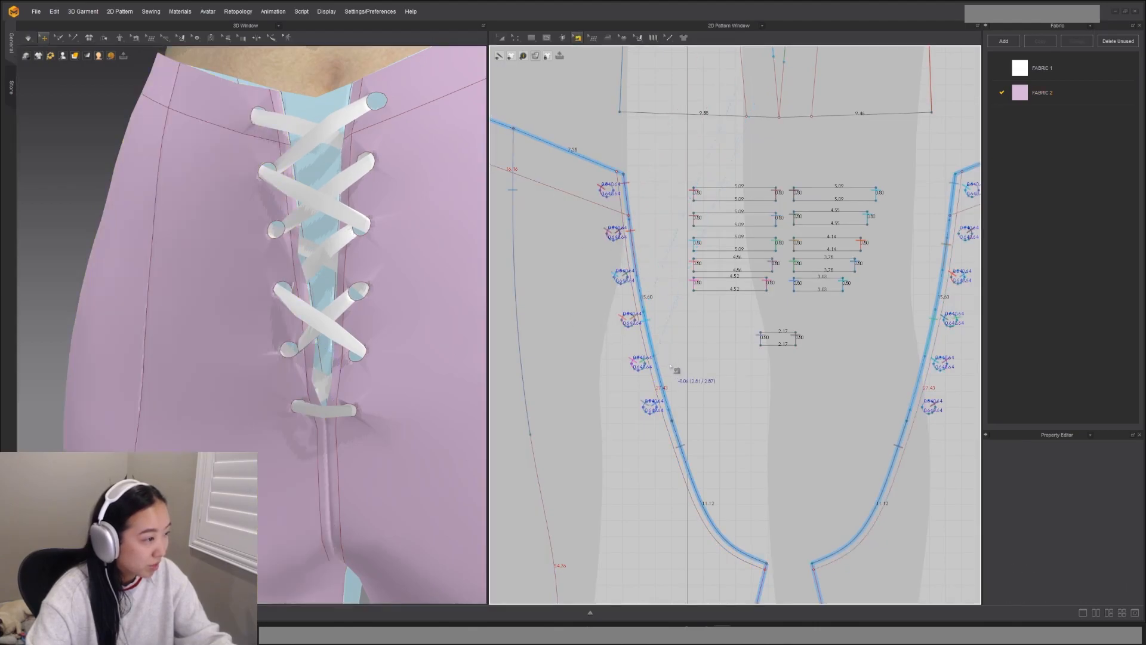
pyautogui.click(652, 348)
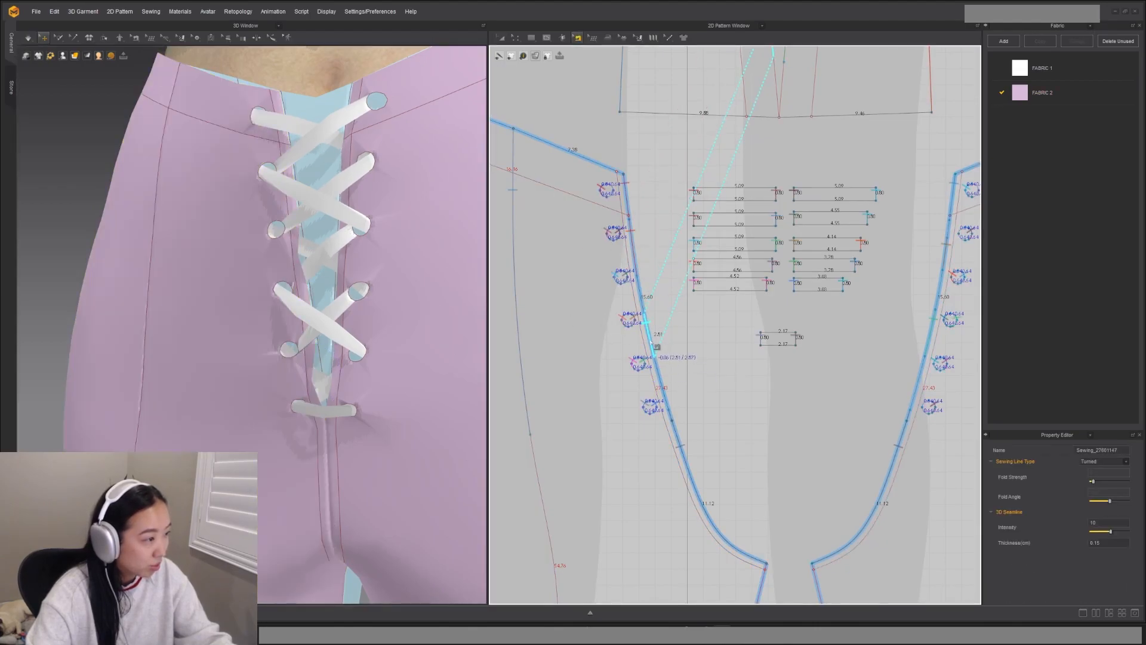
pyautogui.moveTo(363, 391); pyautogui.dragTo(339, 385, button='right')
pyautogui.click(340, 382)
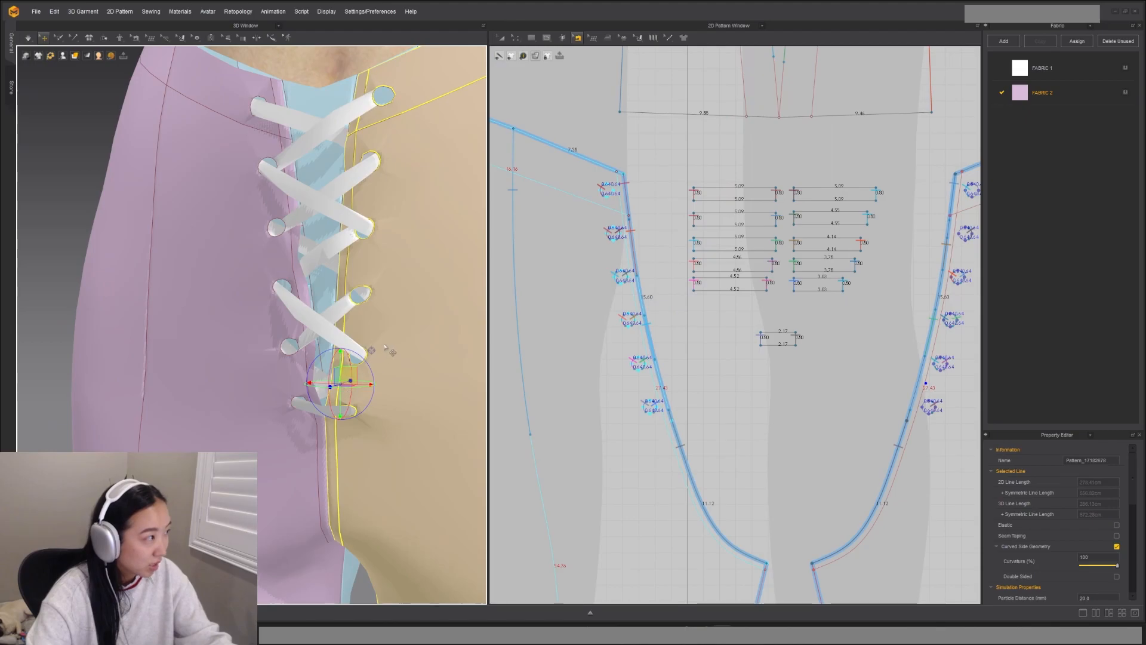
pyautogui.click(675, 382)
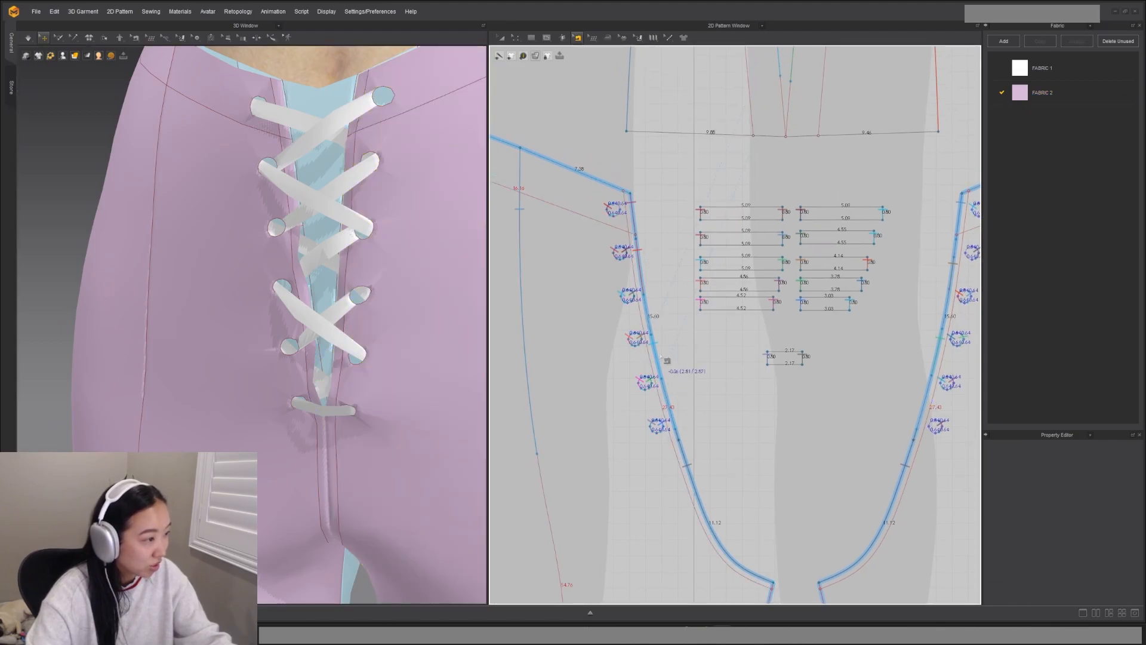
pyautogui.click(659, 356)
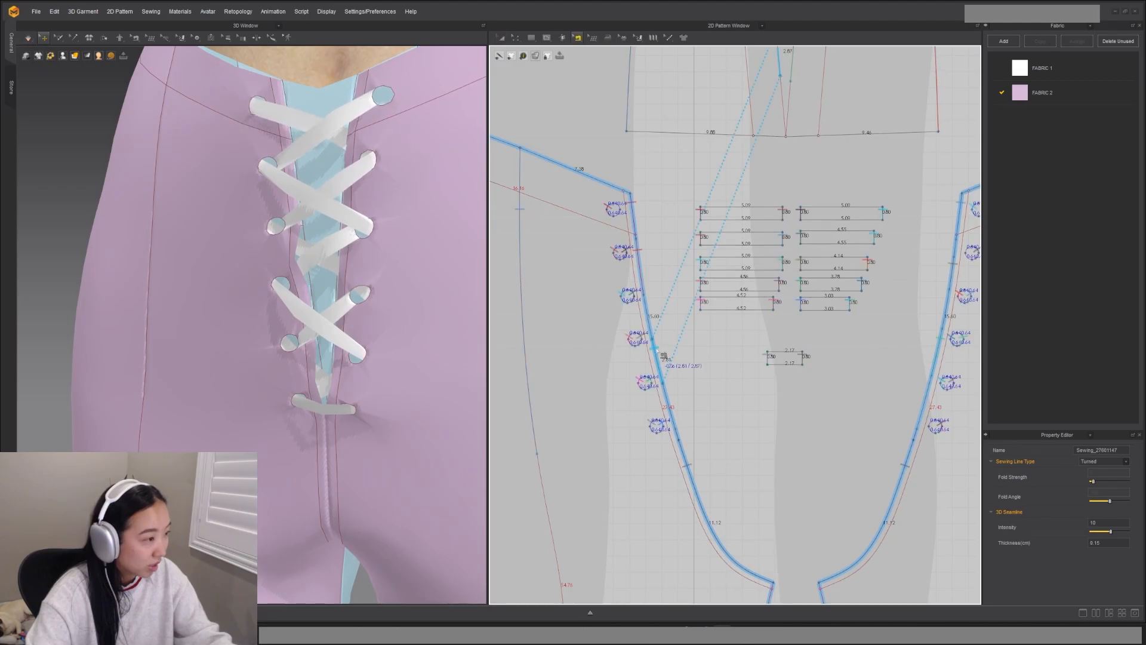
pyautogui.press('space')
pyautogui.press('space')
# Step: Adjust the upper center-panel seam on the left pattern piece between the second and third eyelets, and simulate
pyautogui.moveTo(290, 253); pyautogui.dragTo(282, 335, button='middle')
pyautogui.click(286, 347)
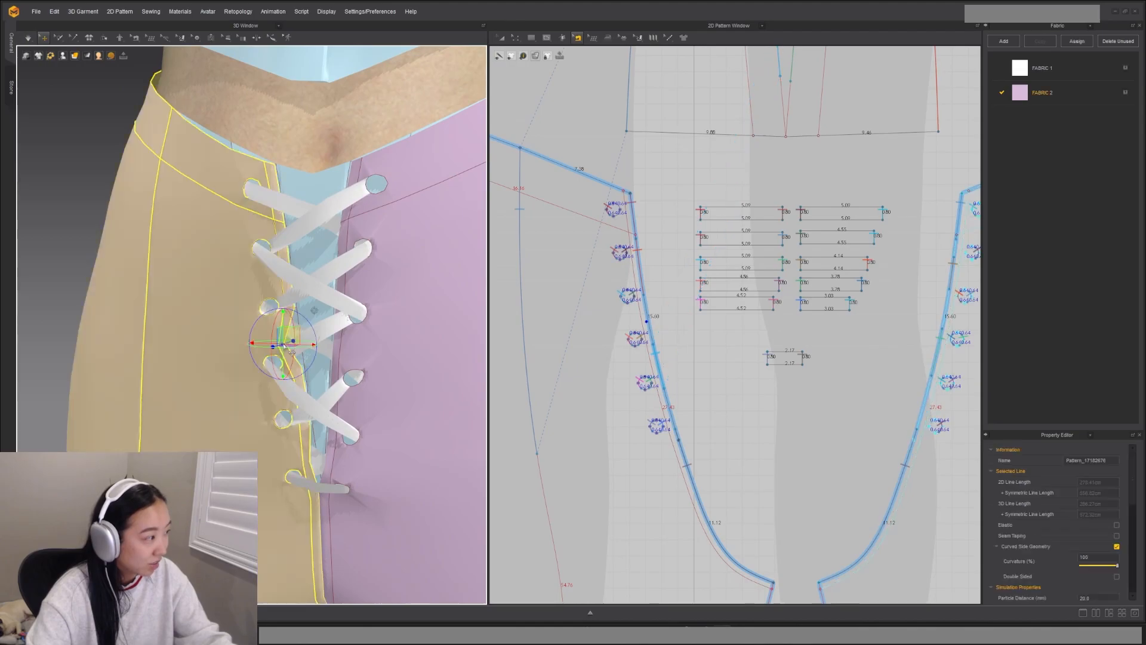
pyautogui.click(680, 344)
pyautogui.click(644, 273)
pyautogui.press('space')
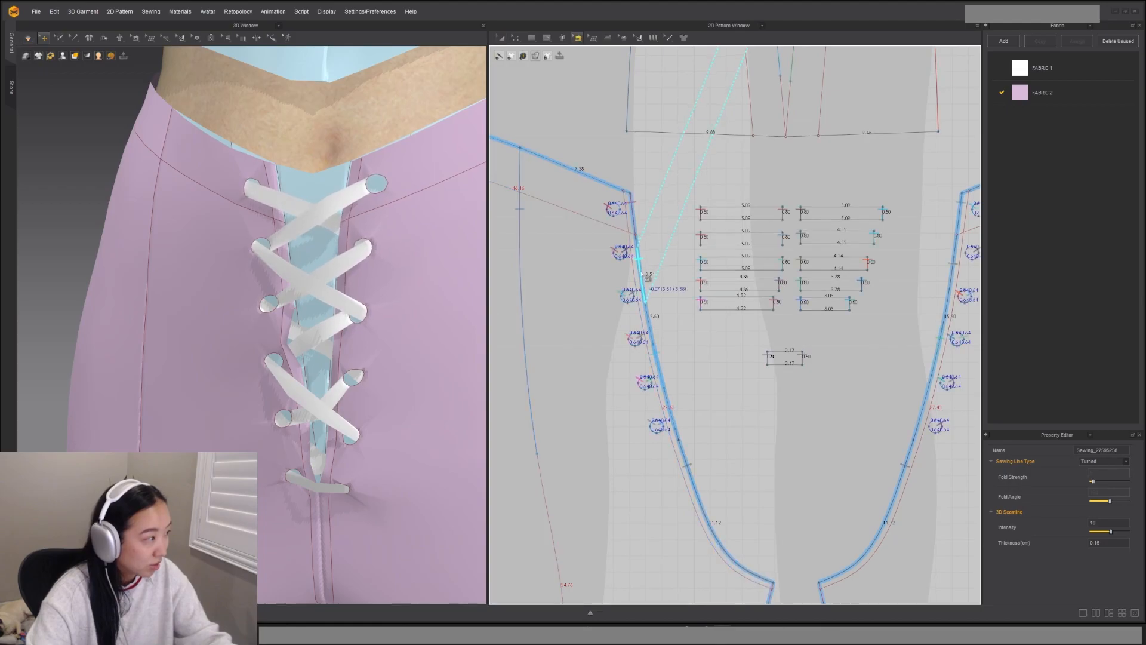
# Step: Adjust the center-panel seams along the left and right pattern pieces' front edges to line up across the opening, and simulate
pyautogui.press('a')
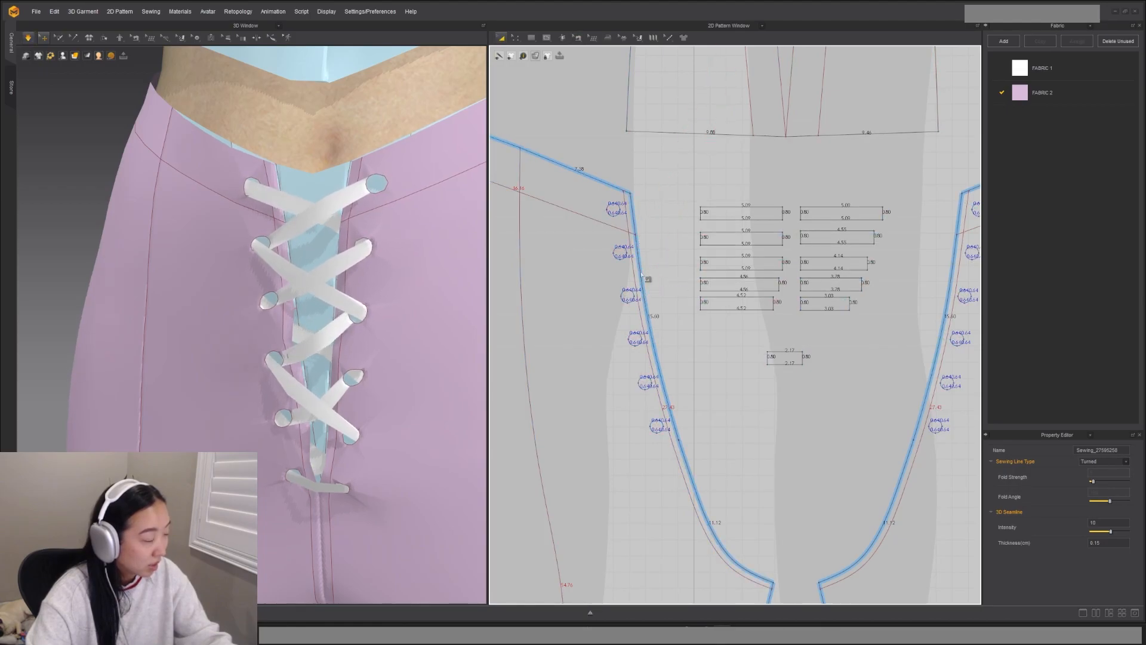
pyautogui.press('b')
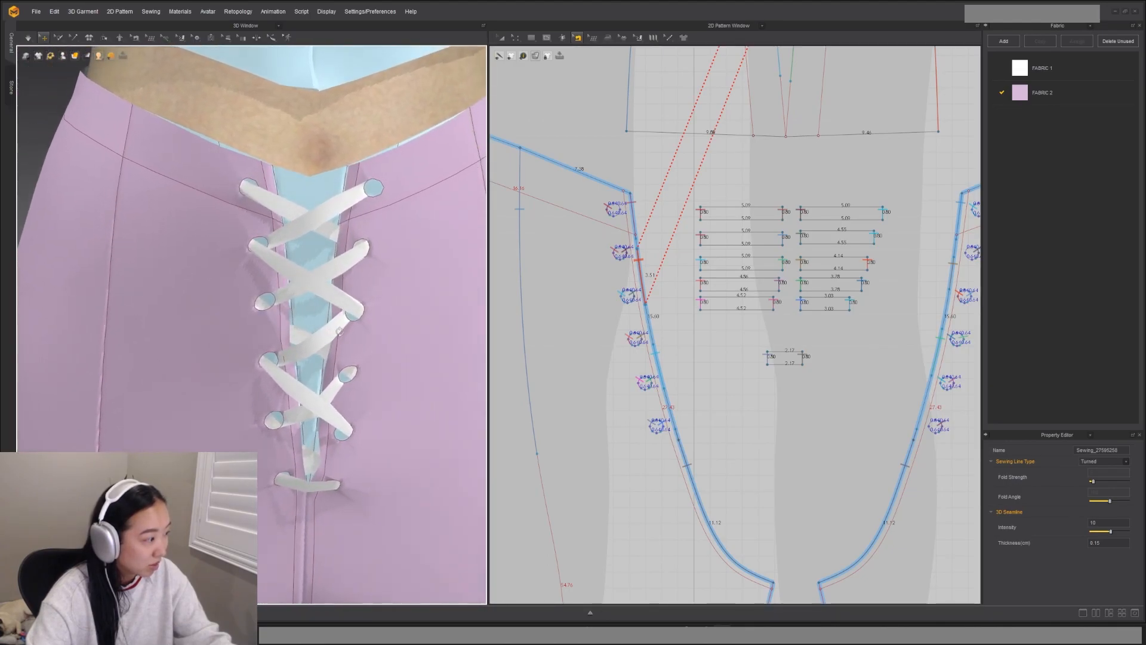
pyautogui.click(338, 452)
pyautogui.moveTo(890, 318); pyautogui.dragTo(781, 379, button='middle')
pyautogui.click(845, 332)
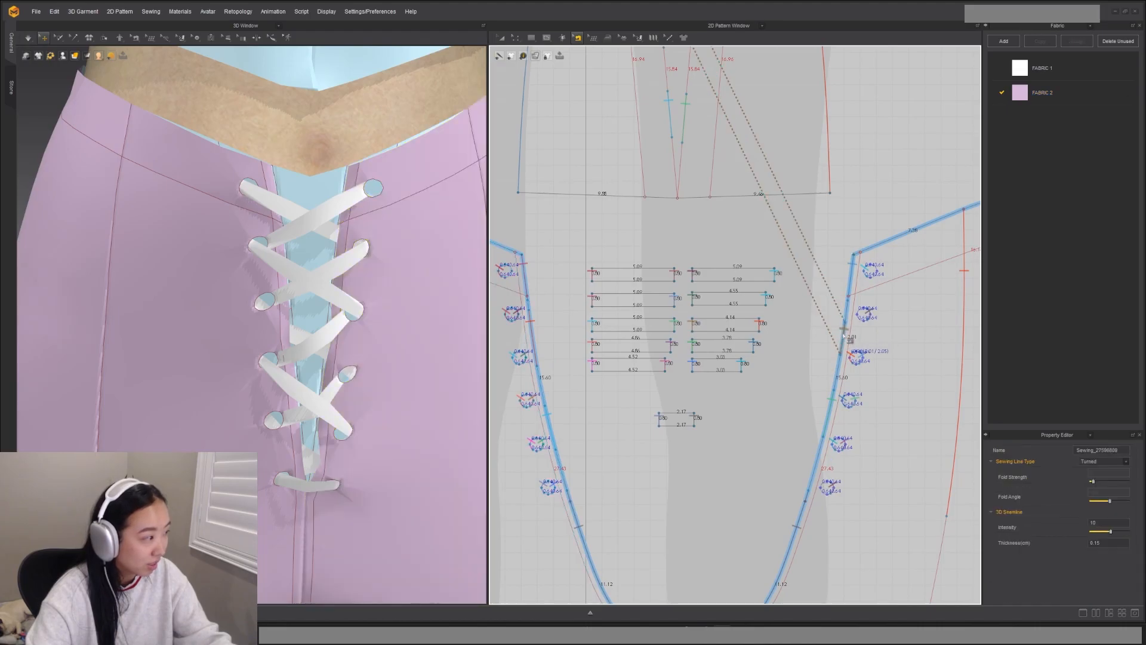
pyautogui.press('a')
pyautogui.press('b')
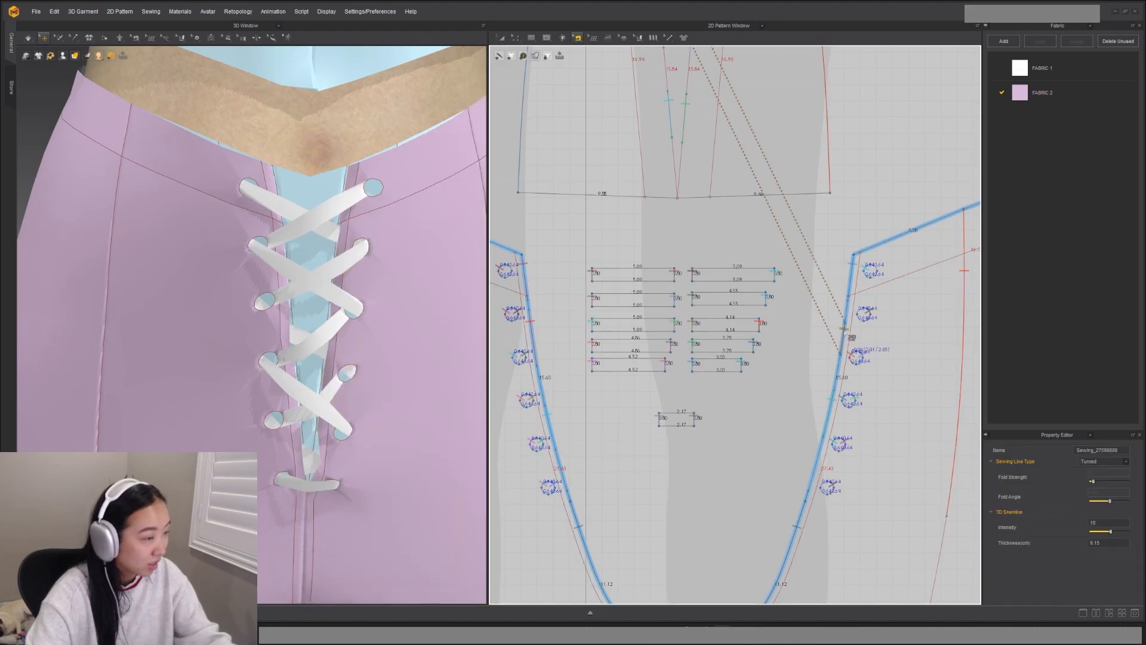
pyautogui.press('a')
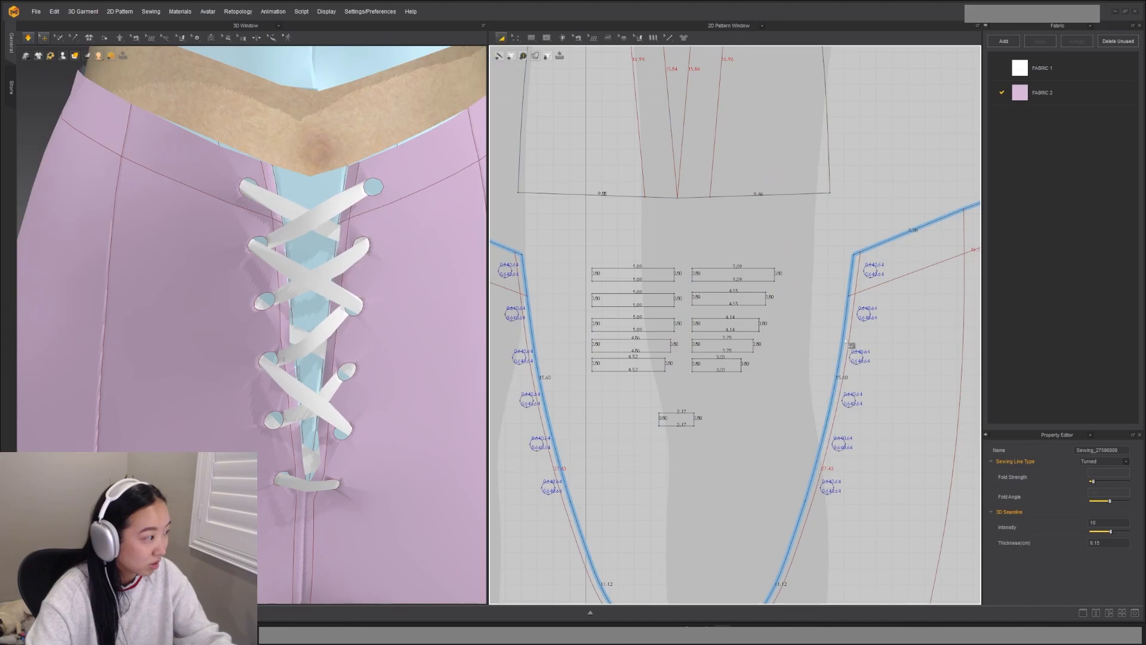
pyautogui.press('b')
pyautogui.click(832, 402)
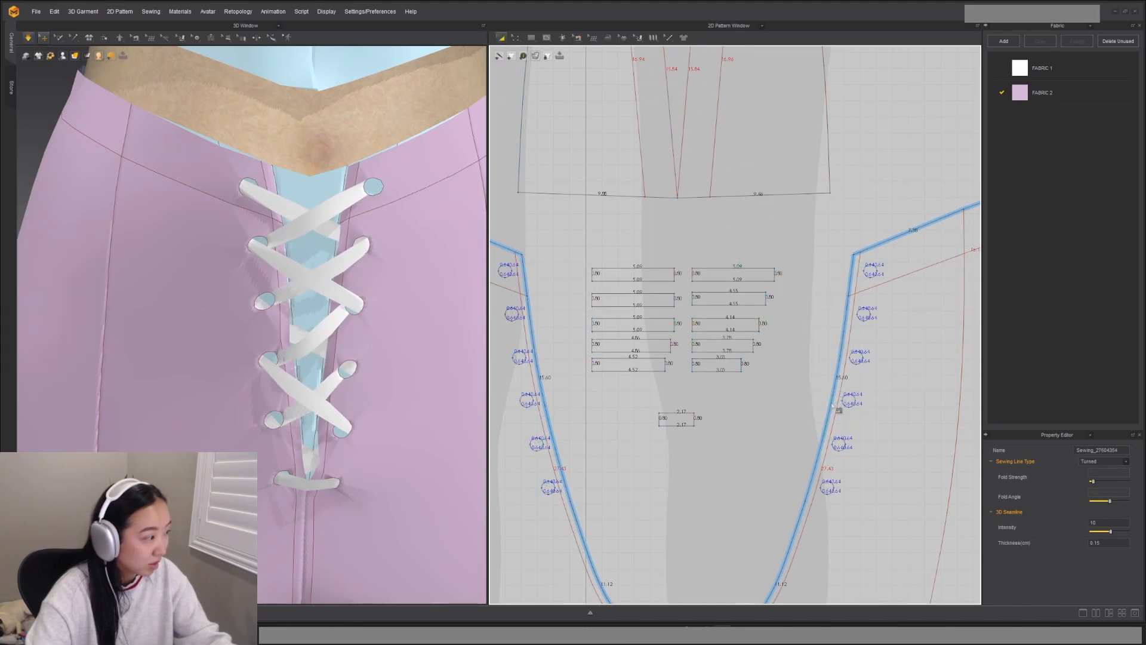
# Step: Remove the seam joining the uppermost crossing lace strip's end to the right pattern piece's top eyelet
pyautogui.scroll(-5, 328, 383)
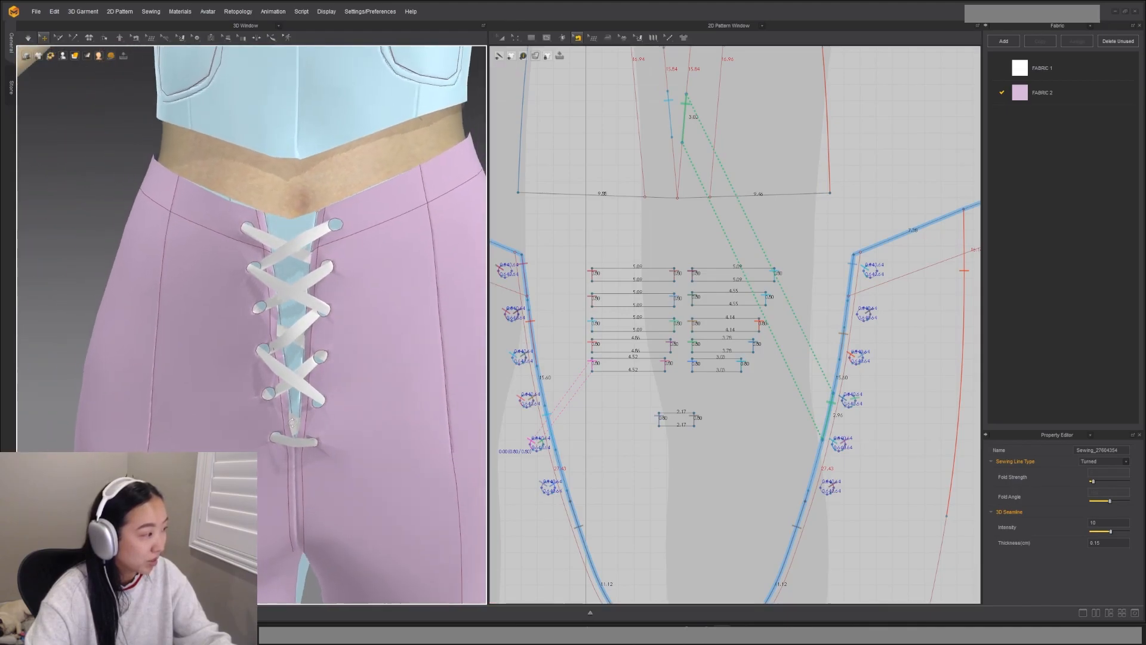
pyautogui.scroll(3, 373, 338)
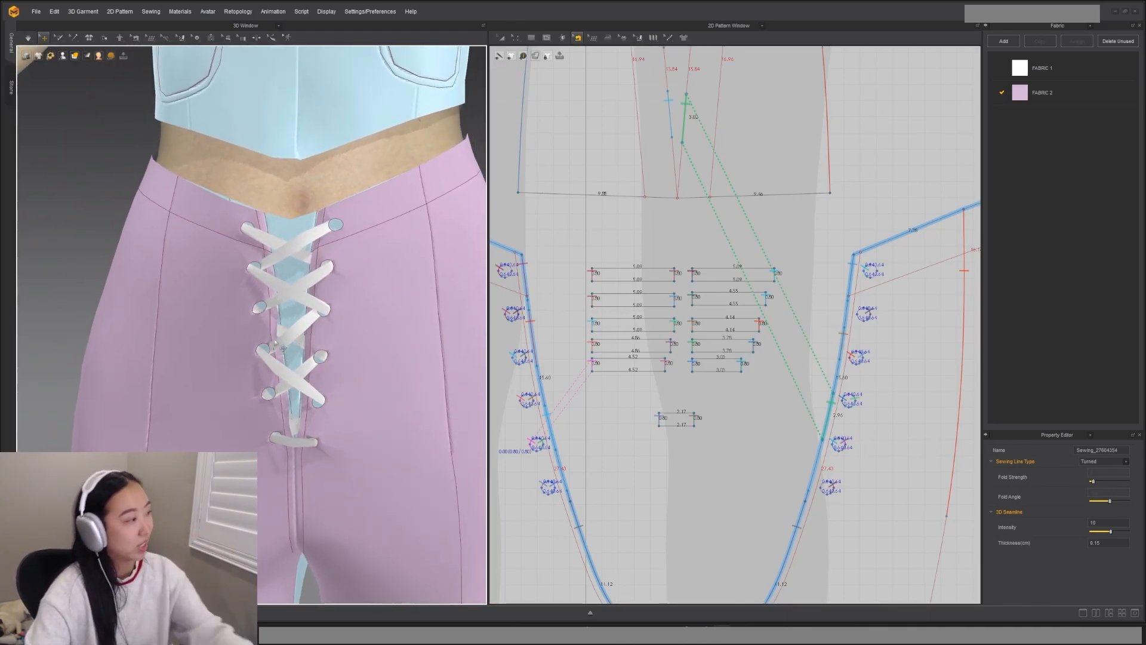
pyautogui.scroll(3, 375, 339)
pyautogui.scroll(-3, 358, 263)
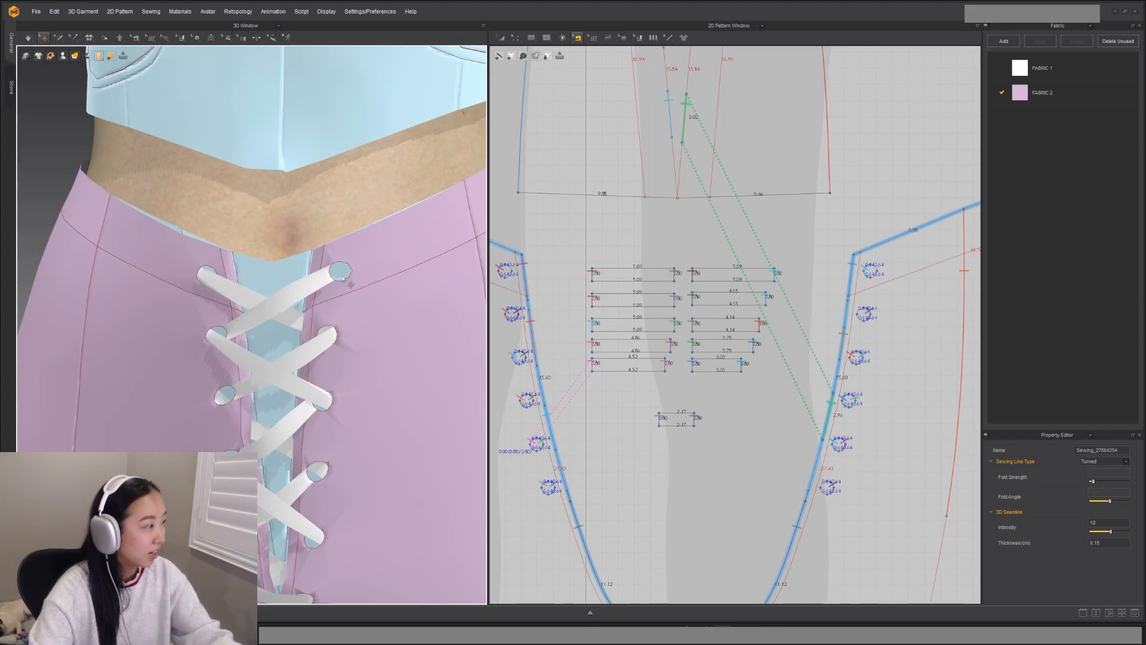
pyautogui.scroll(5, 342, 317)
pyautogui.scroll(2, 342, 317)
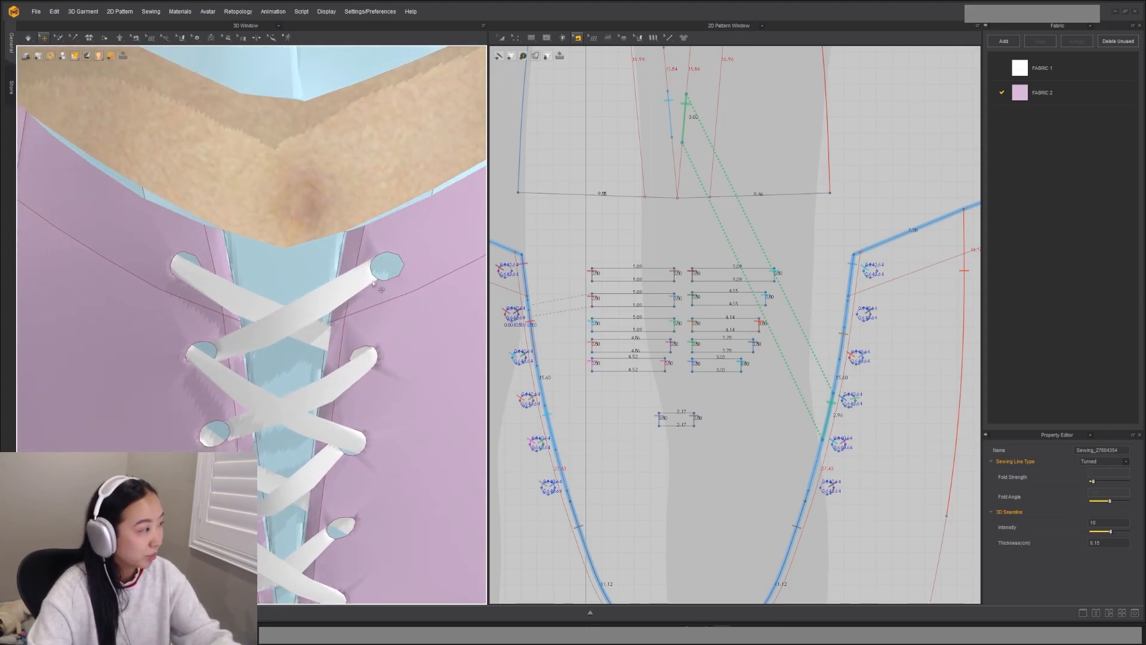
pyautogui.scroll(-4, 381, 289)
pyautogui.click(324, 291)
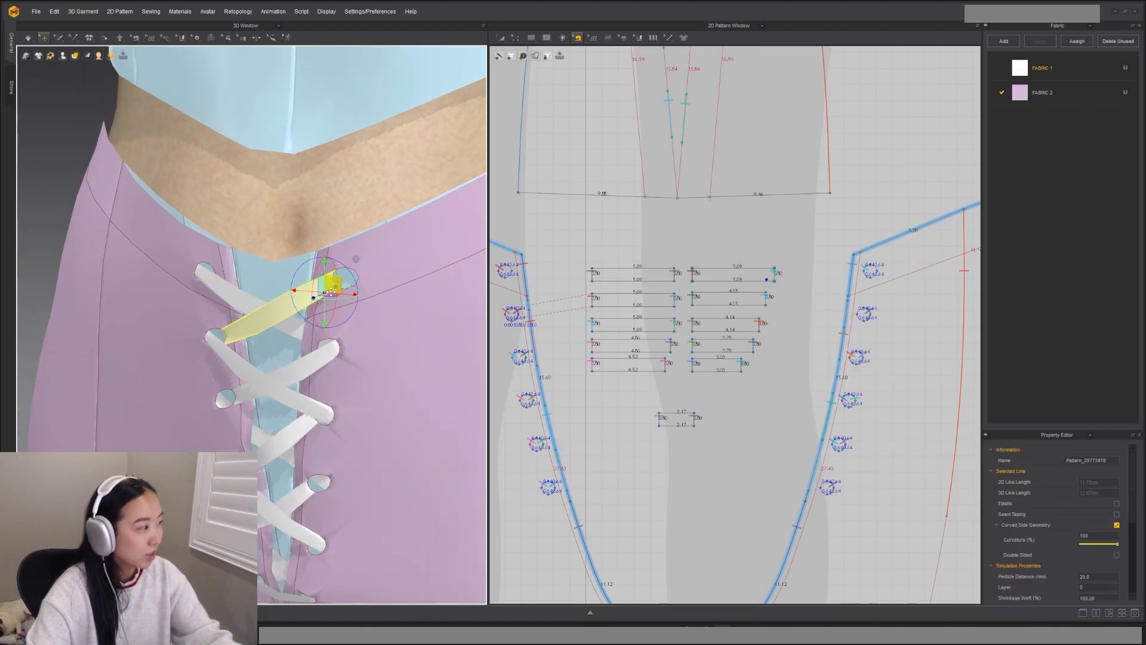
pyautogui.scroll(-2, 597, 239)
pyautogui.scroll(4, 716, 273)
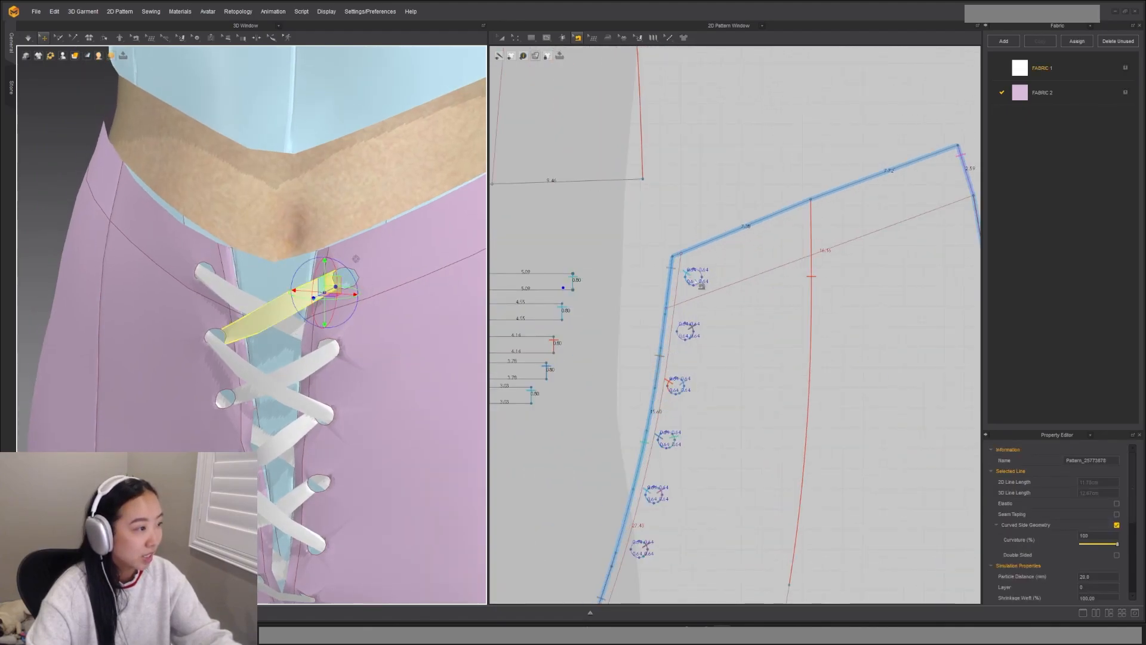
pyautogui.scroll(2, 704, 286)
pyautogui.click(693, 279)
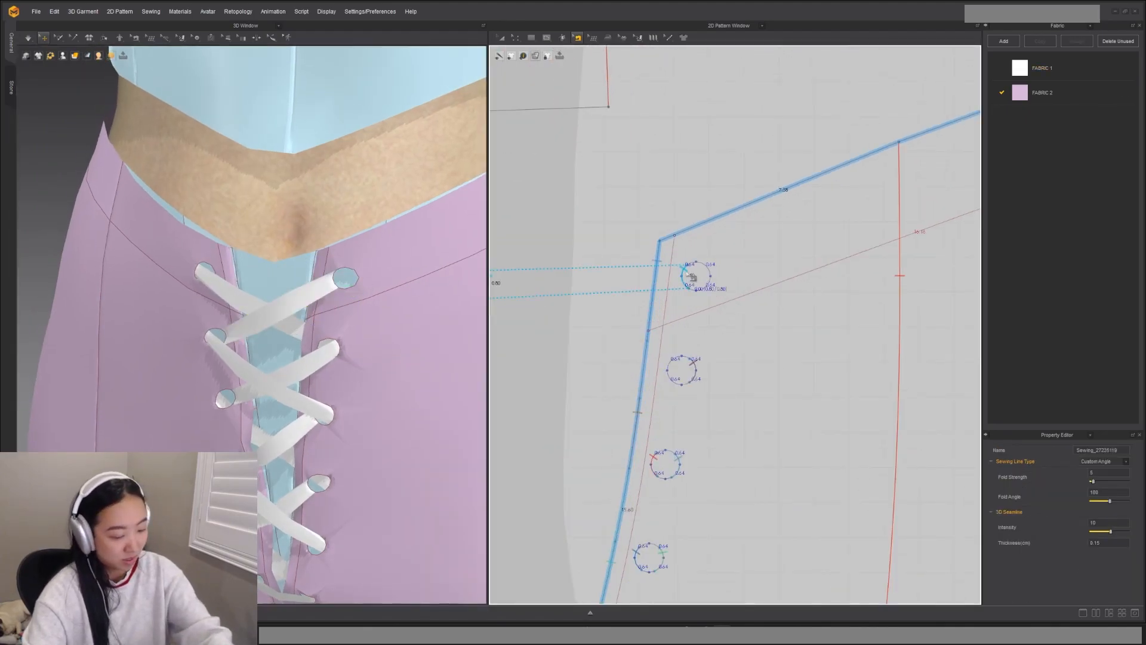
pyautogui.scroll(-2, 690, 275)
# Step: Sew that lace strip's right end to the outer side of the right pattern piece's top eyelet, and simulate
pyautogui.click(637, 281)
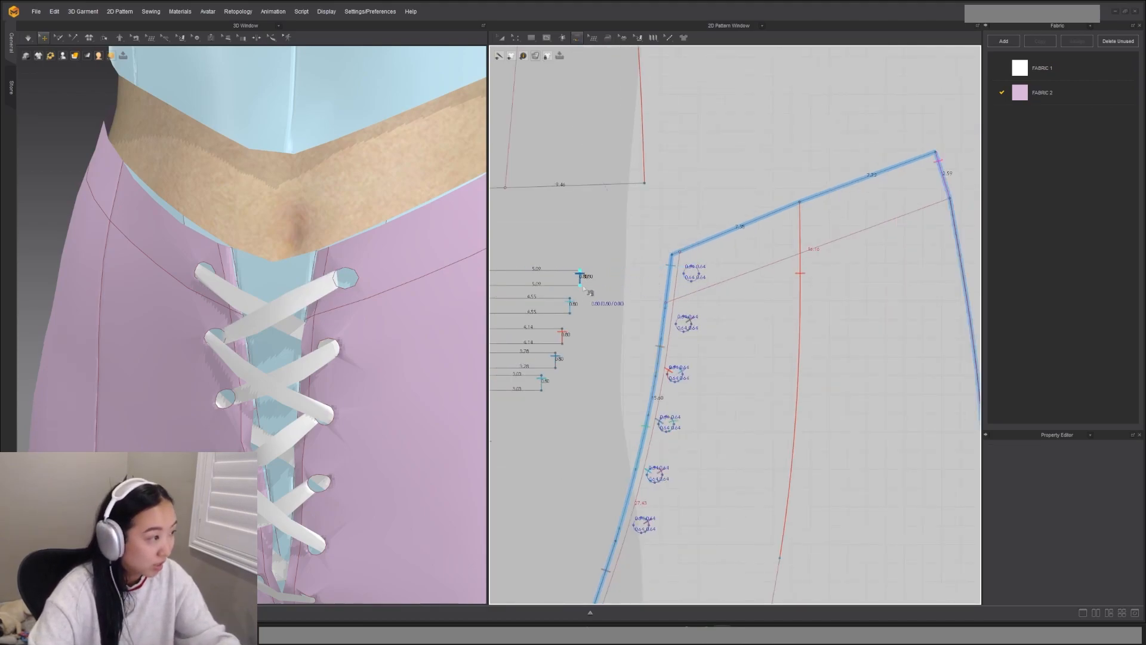
pyautogui.scroll(1, 714, 273)
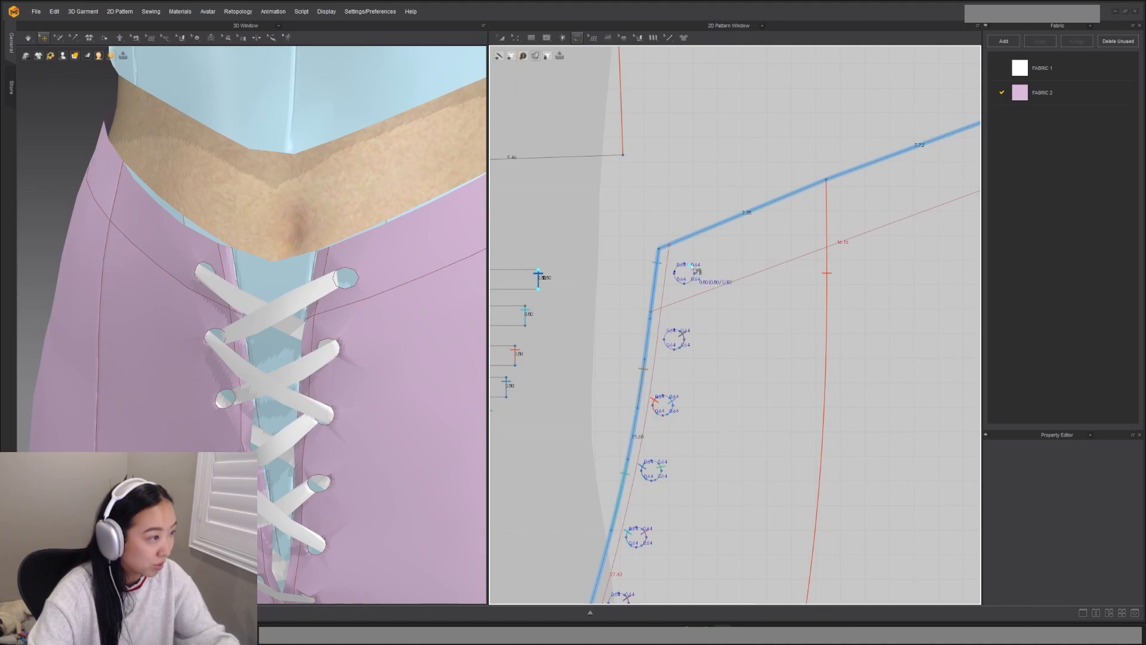
pyautogui.click(692, 273)
pyautogui.press('q')
pyautogui.press('b')
pyautogui.click(212, 275)
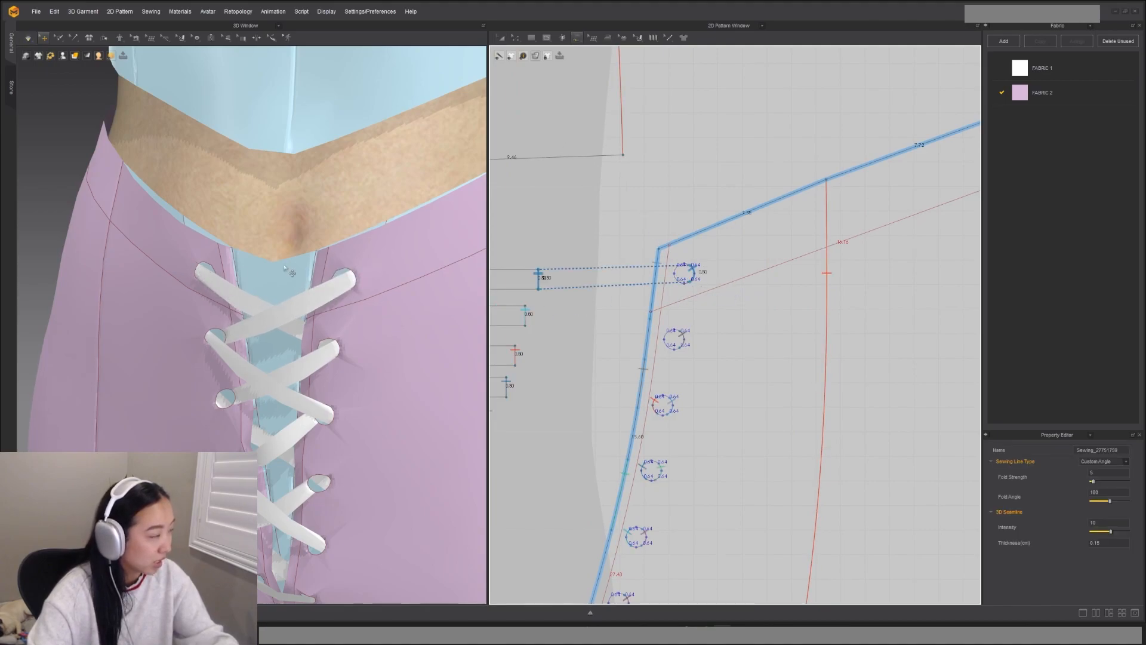
# Step: Delete the seam joining the same lace strip's other end to the left pattern piece's second eyelet
pyautogui.scroll(-3, 261, 270)
pyautogui.moveTo(320, 194); pyautogui.dragTo(321, 217, button='middle')
pyautogui.click(292, 228)
pyautogui.scroll(3, 782, 306)
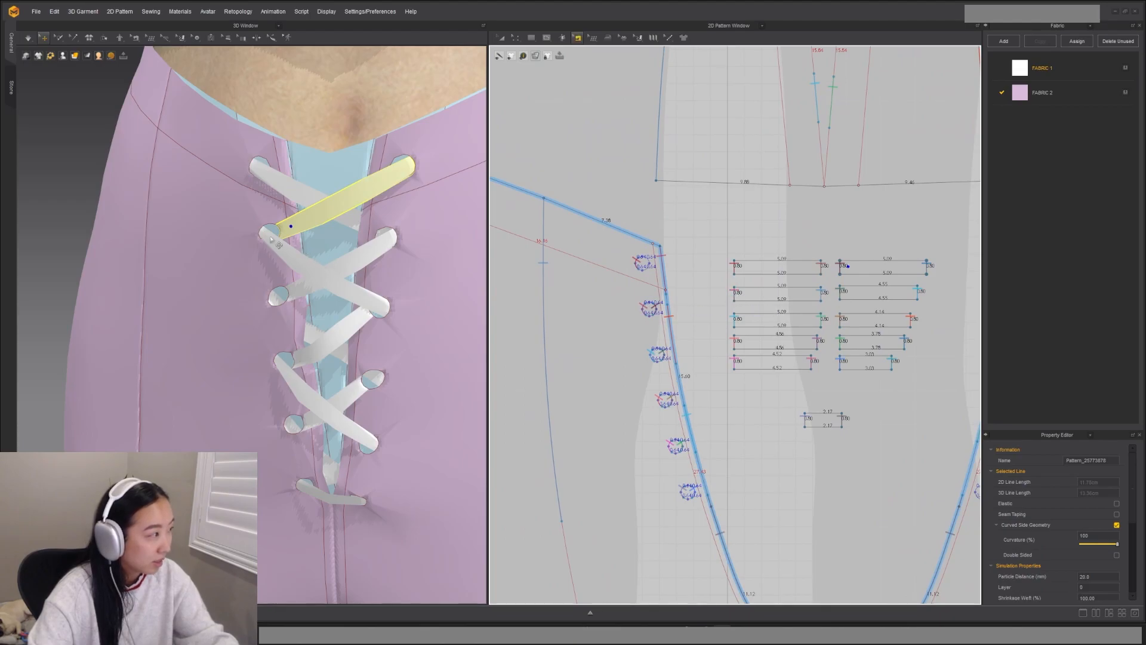
pyautogui.click(842, 272)
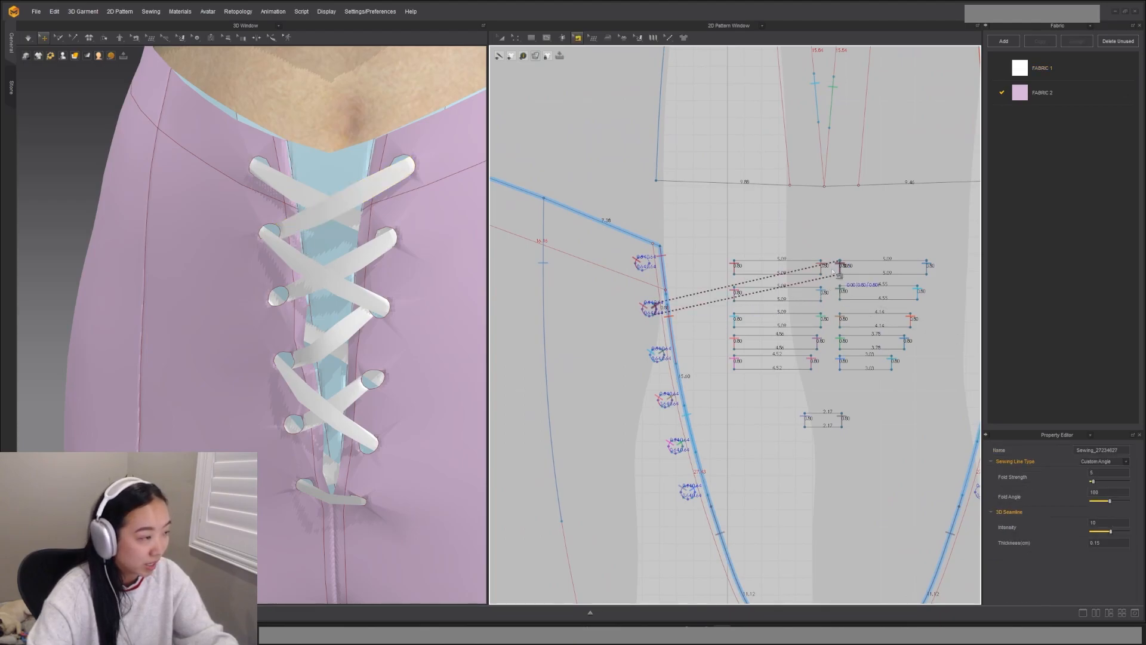
pyautogui.press('Delete')
# Step: Sew the lace strip's free end to the outer side of the left pattern piece's second eyelet, and simulate
pyautogui.press('n')
pyautogui.click(840, 265)
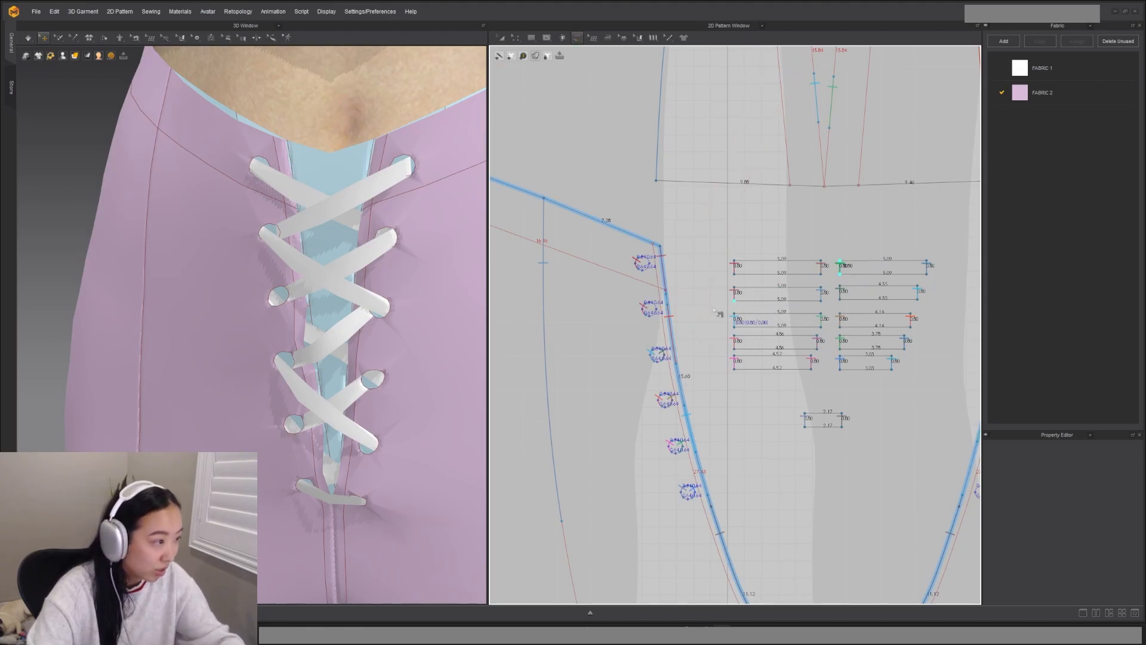
pyautogui.scroll(1, 640, 316)
pyautogui.click(650, 310)
pyautogui.press('space')
pyautogui.press('b')
# Step: Pull the uppermost crossing lace strip near the second left eyelet, and rotate it outward from the pants
pyautogui.moveTo(310, 235); pyautogui.dragTo(321, 264, button='right')
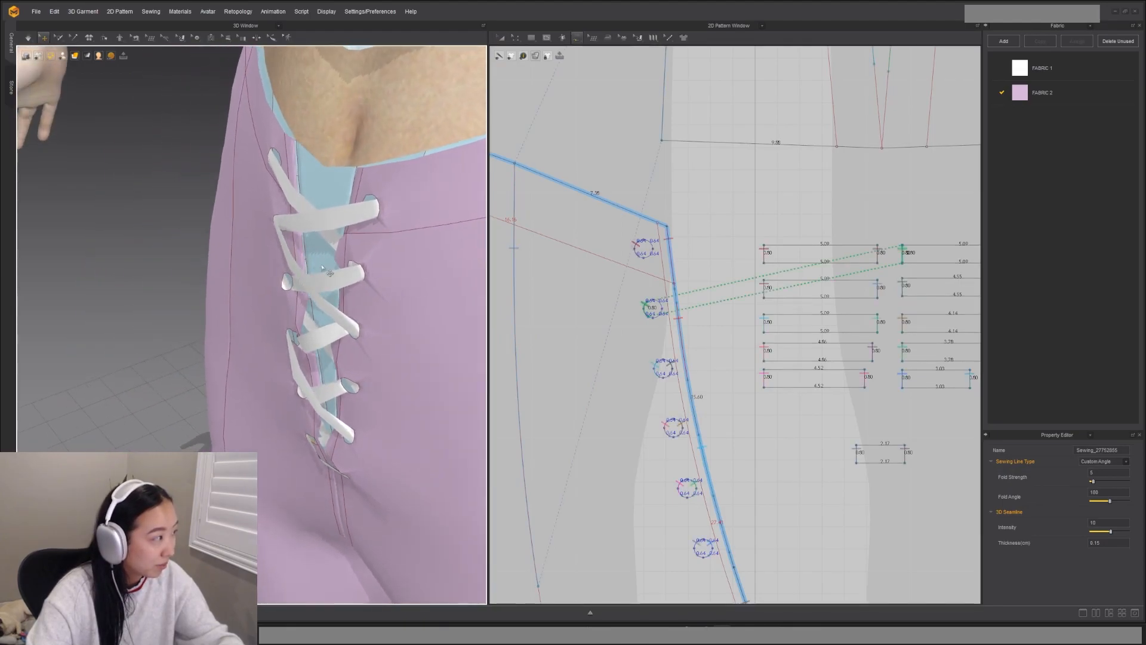
pyautogui.click(287, 224)
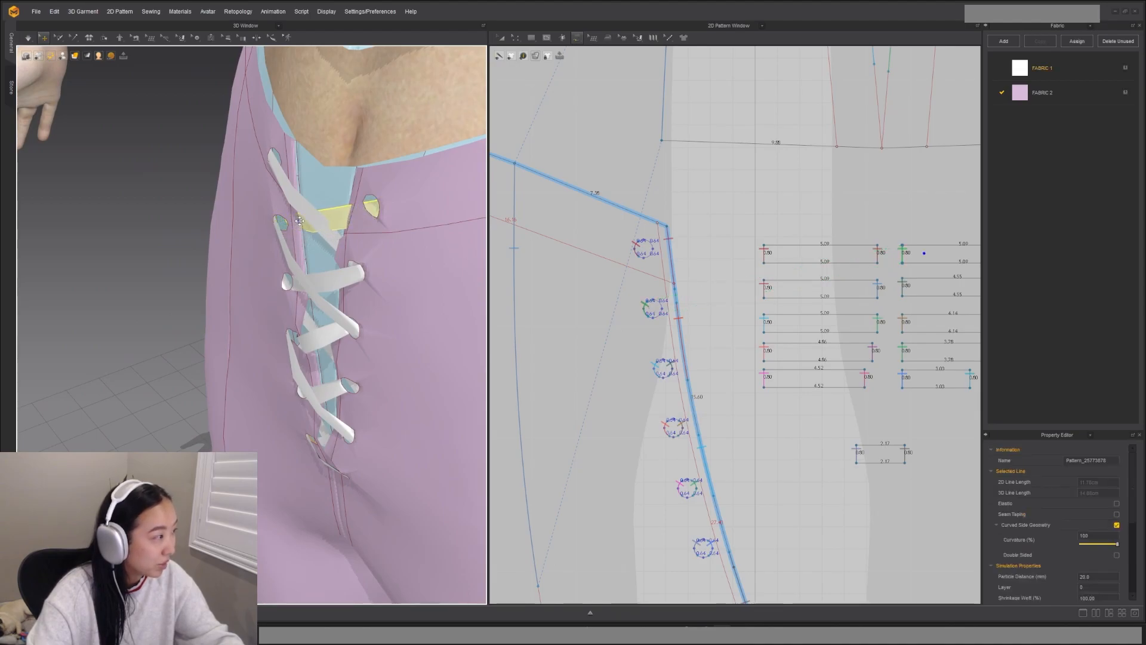
pyautogui.press('space')
pyautogui.moveTo(306, 229); pyautogui.dragTo(302, 254, button='right')
pyautogui.click(302, 253)
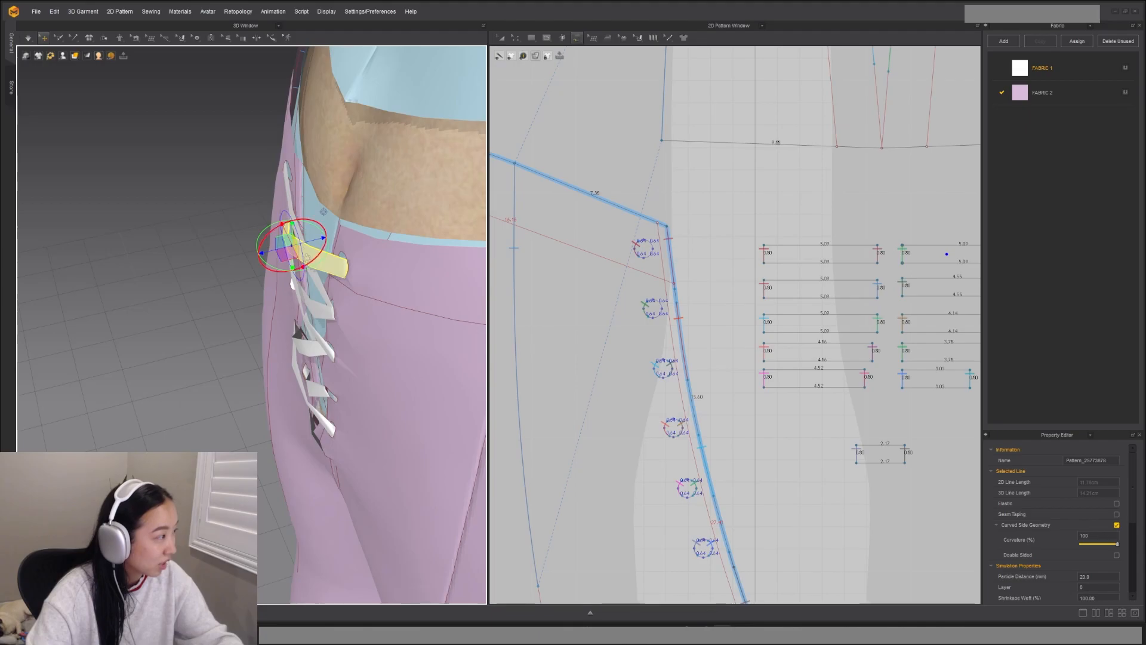
pyautogui.moveTo(323, 212); pyautogui.dragTo(290, 289, button='right')
pyautogui.moveTo(285, 273); pyautogui.dragTo(275, 274)
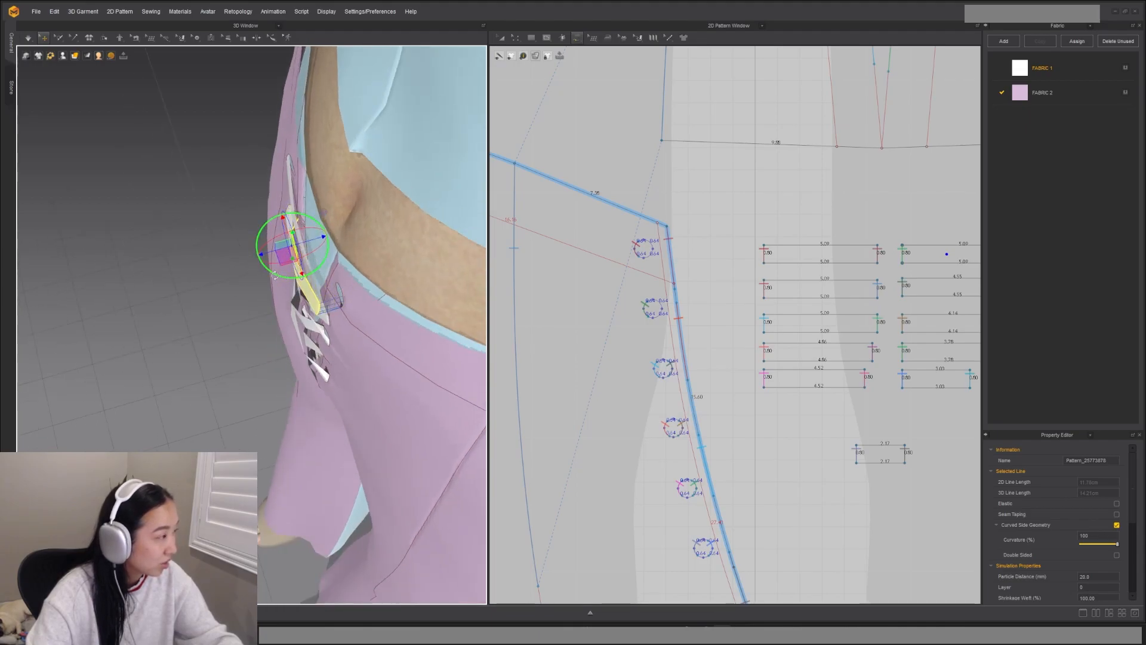
# Step: Reselect the lace strip, simulate the garment, and pull the strip over the left front edge
pyautogui.moveTo(282, 277); pyautogui.dragTo(446, 259, button='right')
pyautogui.scroll(3, 212, 339)
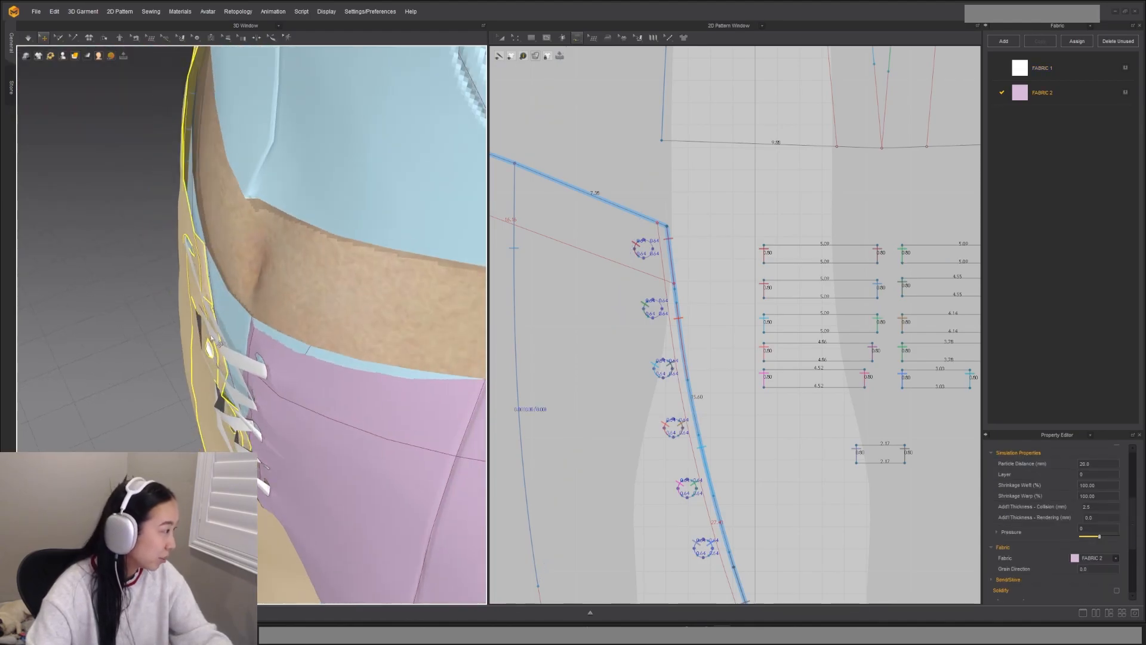
pyautogui.click(102, 366)
pyautogui.click(214, 340)
pyautogui.moveTo(203, 309); pyautogui.dragTo(238, 366, button='right')
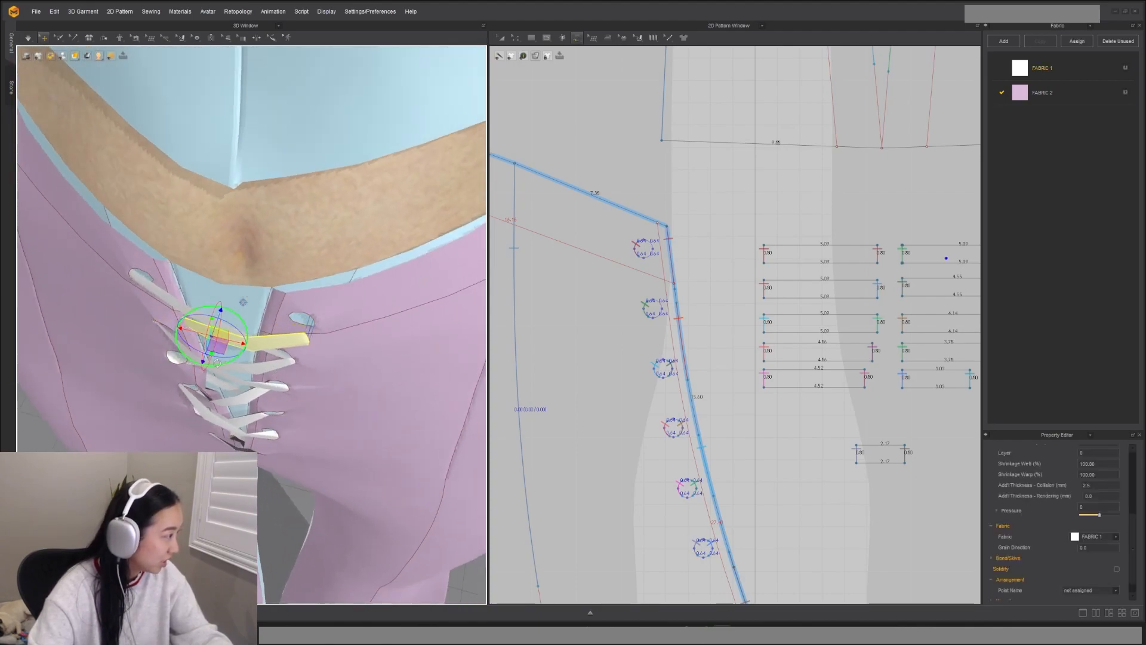
pyautogui.press('space')
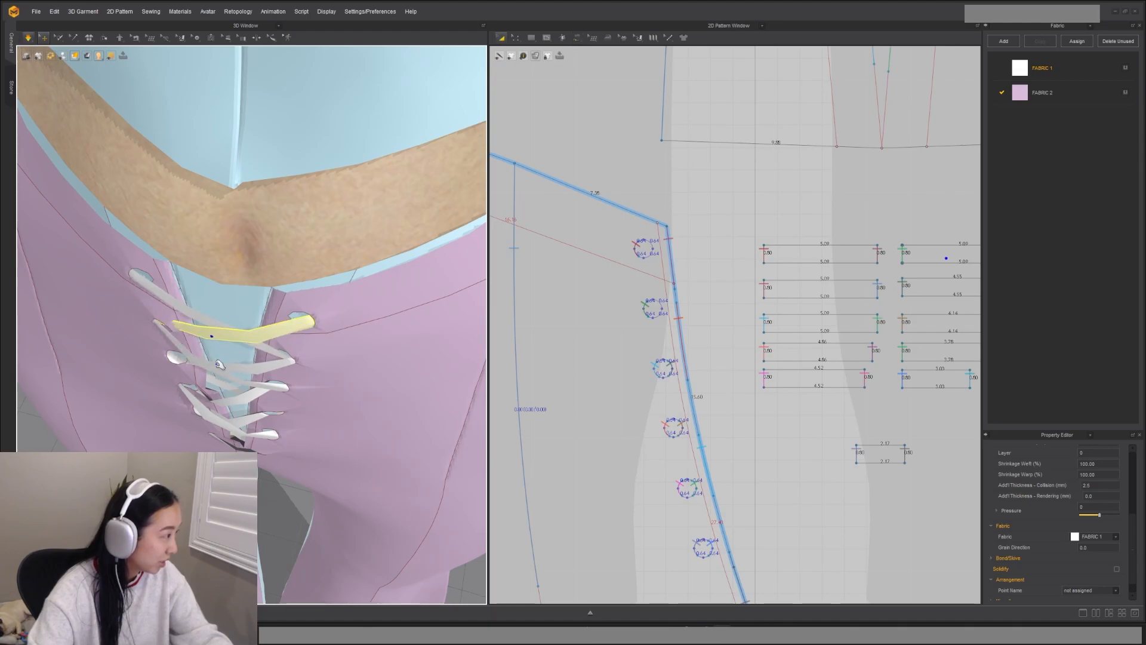
pyautogui.moveTo(188, 325)
pyautogui.mouseDown()
pyautogui.moveTo(213, 294)
pyautogui.moveTo(201, 311)
pyautogui.mouseUp()
# Step: Lower the upper end of the center-panel seam on the left pattern piece's front edge, between the second and third eyelets
pyautogui.moveTo(159, 357); pyautogui.dragTo(258, 285, button='right')
pyautogui.click(256, 267)
pyautogui.press('space')
pyautogui.press('m')
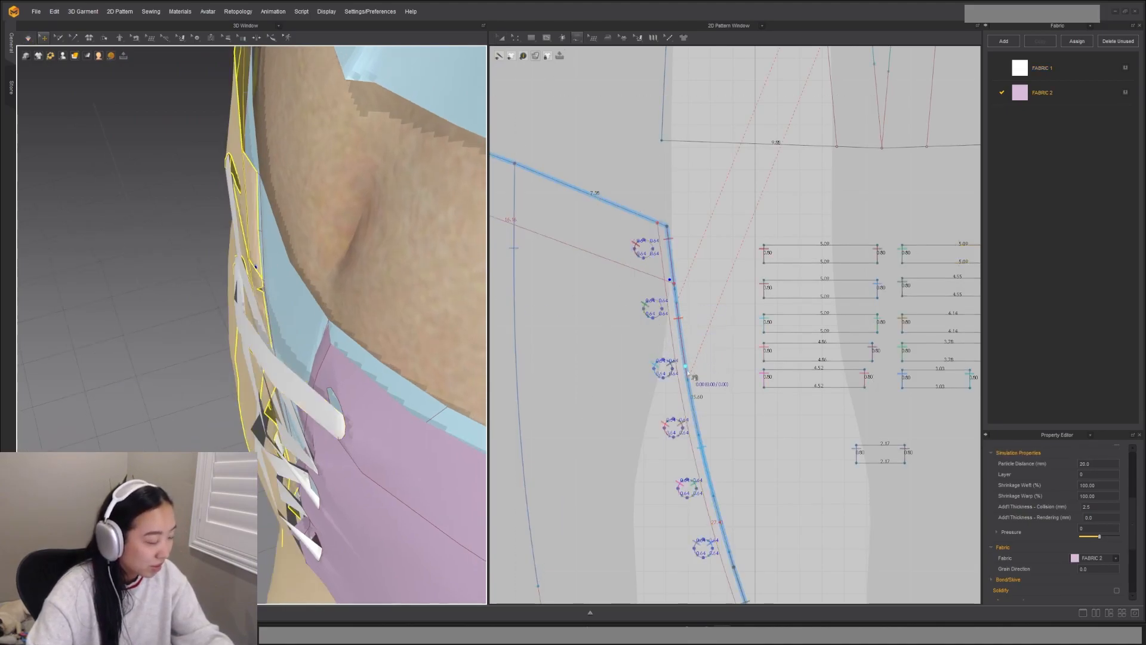
pyautogui.moveTo(314, 374); pyautogui.dragTo(233, 357, button='right')
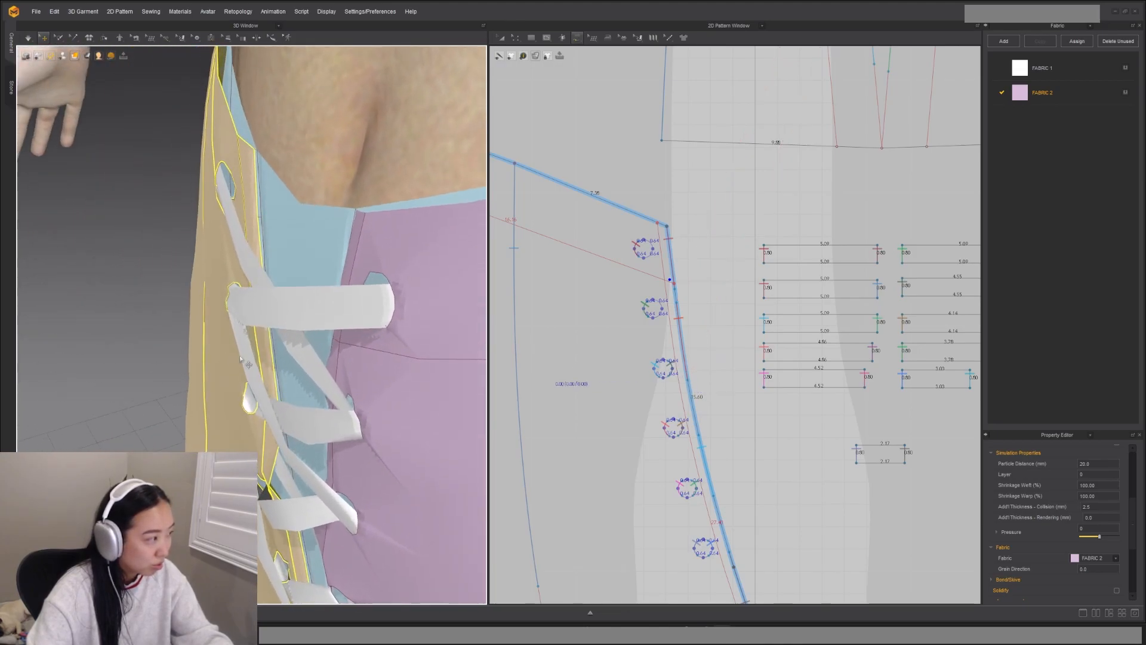
pyautogui.click(270, 359)
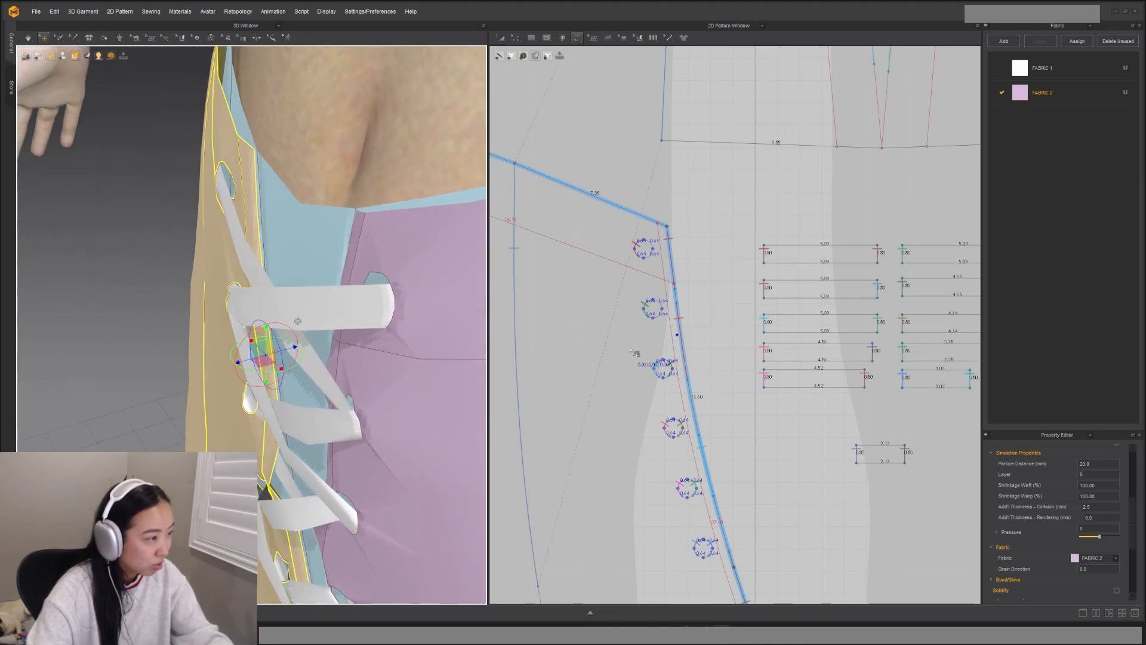
pyautogui.click(688, 375)
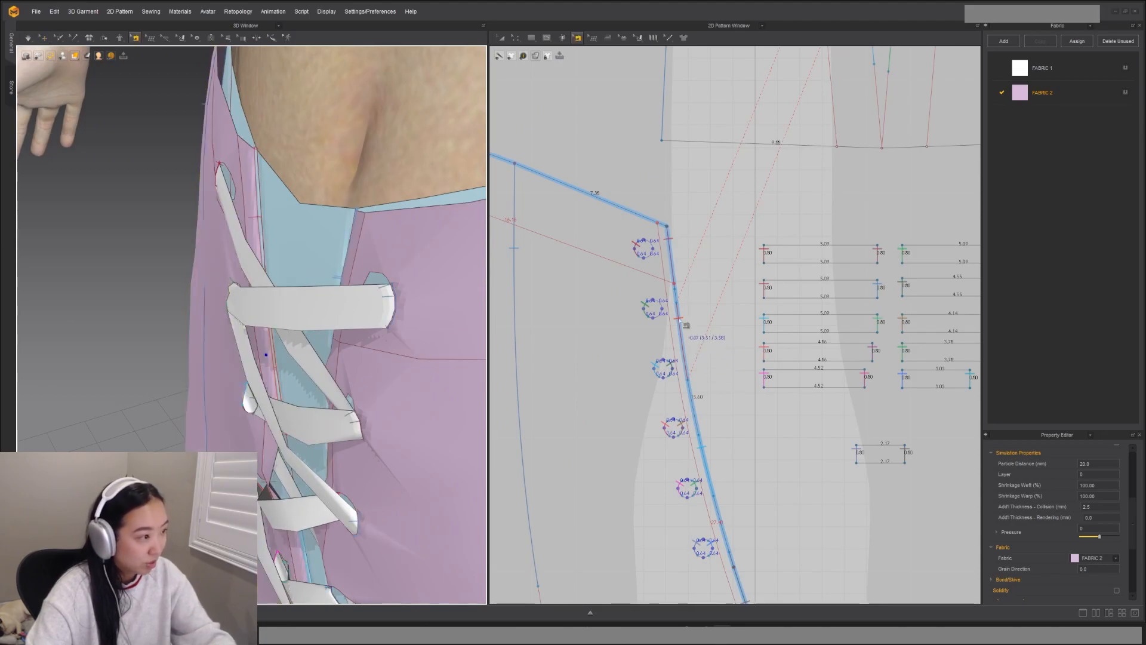
pyautogui.moveTo(678, 312); pyautogui.dragTo(683, 333)
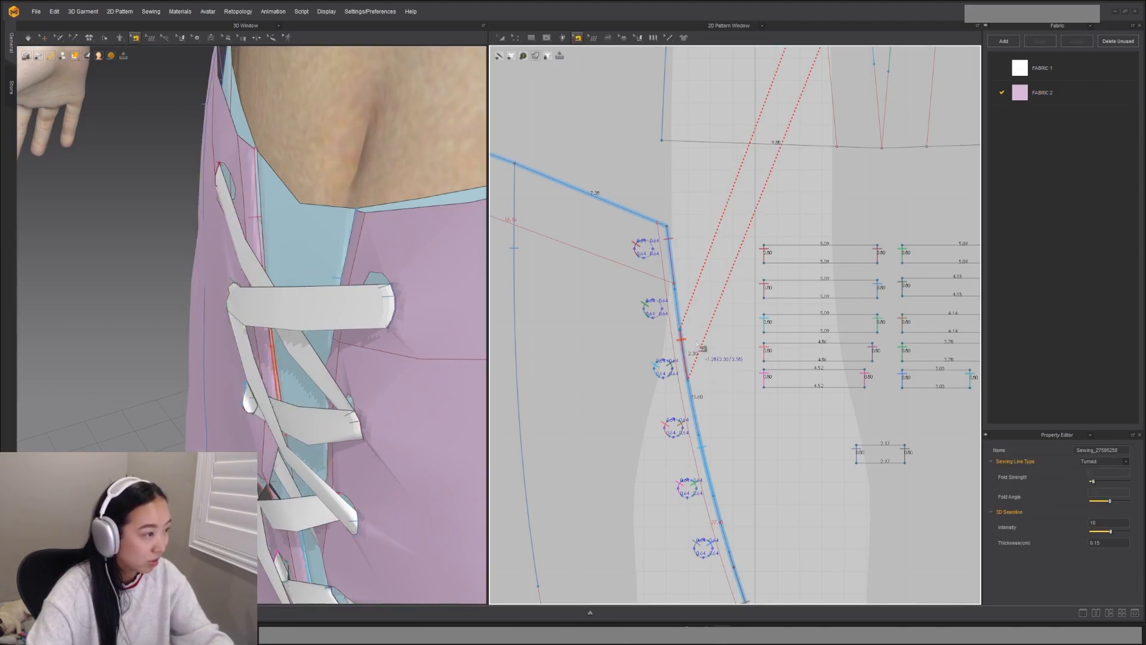
# Step: Lower the matching upper seam end on the center panel's left internal line
pyautogui.scroll(-5, 696, 349)
pyautogui.moveTo(767, 223); pyautogui.dragTo(730, 371, button='middle')
pyautogui.moveTo(743, 235); pyautogui.dragTo(741, 251)
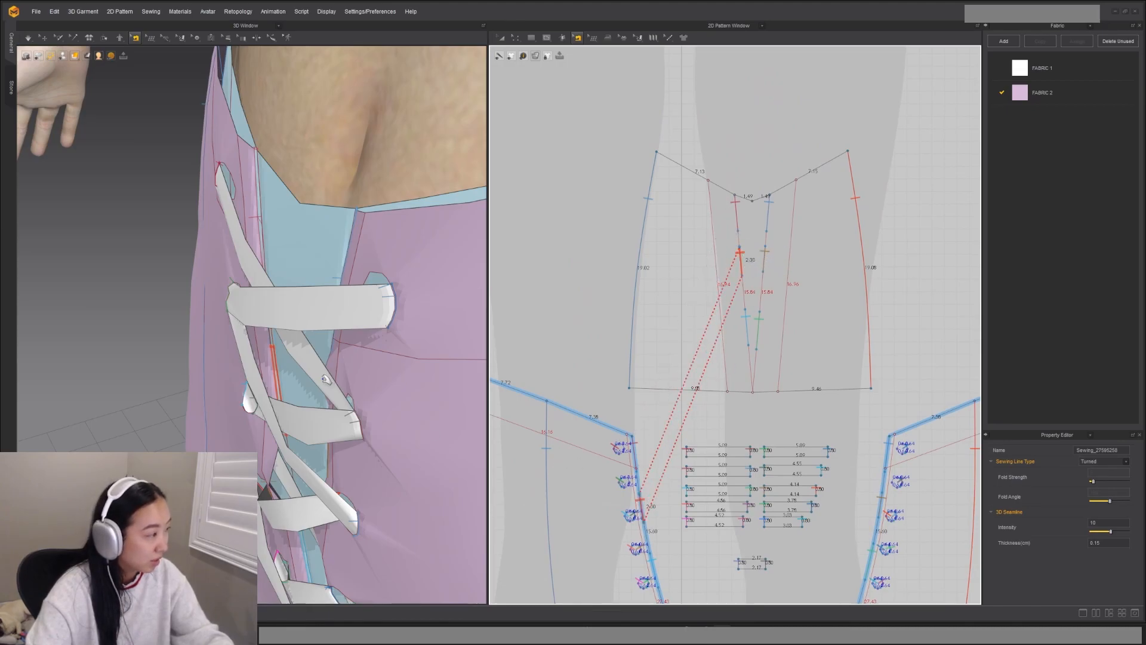
# Step: Select the lace strip running from the uppermost right eyelet to the second left eyelet, and move it outward from the pants
pyautogui.click(306, 386)
pyautogui.moveTo(274, 387); pyautogui.dragTo(250, 401, button='right')
pyautogui.press('q')
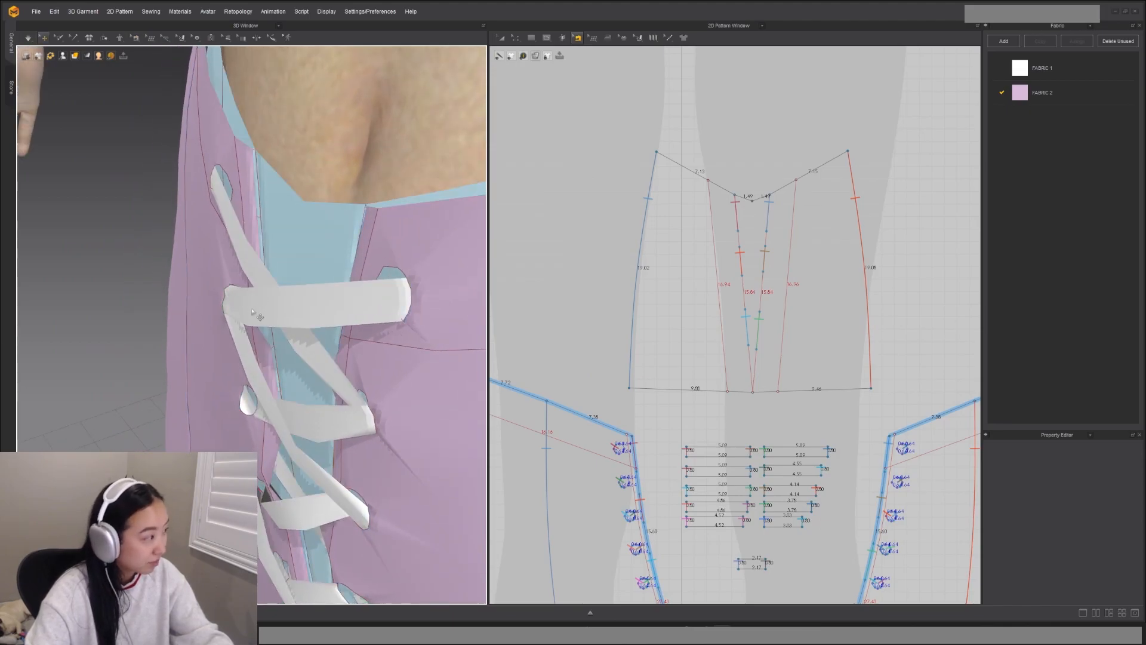
pyautogui.click(254, 314)
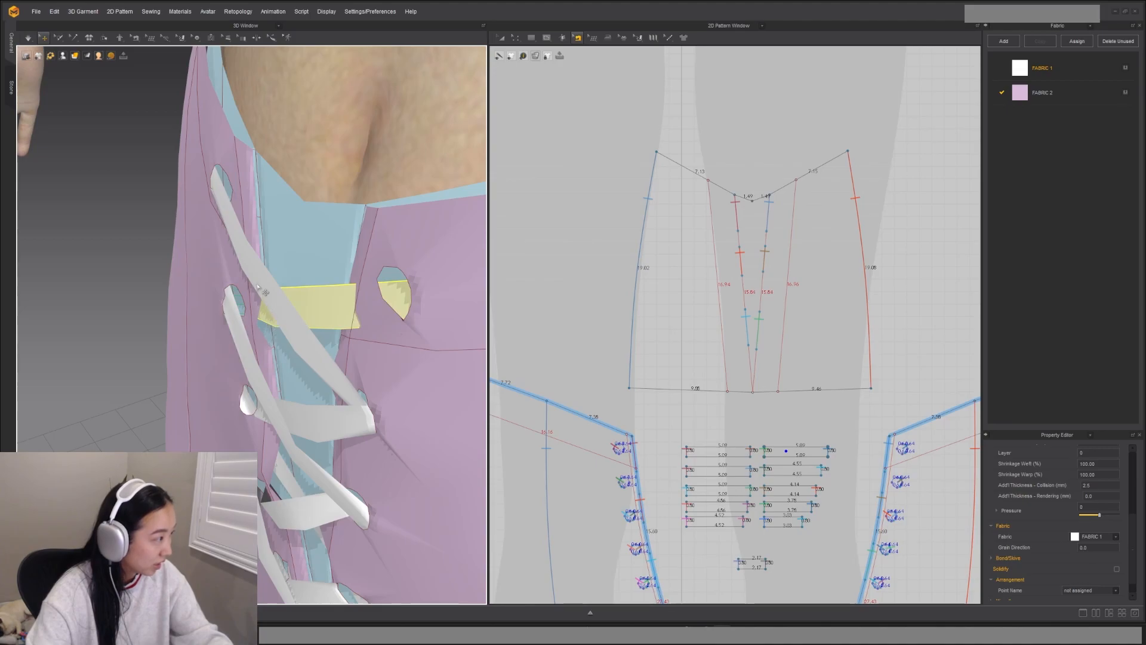
pyautogui.moveTo(344, 354)
pyautogui.mouseDown(button='right')
pyautogui.moveTo(328, 365)
pyautogui.moveTo(341, 370)
pyautogui.moveTo(385, 343)
pyautogui.moveTo(334, 352)
pyautogui.mouseUp(button='right')
pyautogui.click(309, 335)
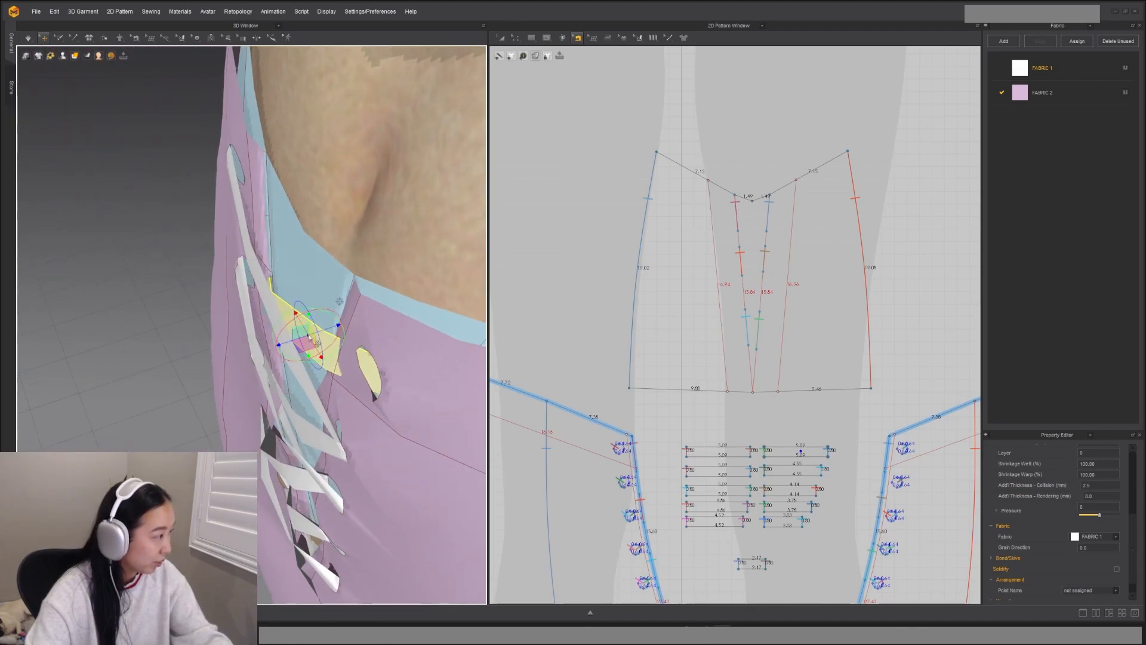
pyautogui.moveTo(309, 363); pyautogui.dragTo(249, 347)
pyautogui.moveTo(232, 381); pyautogui.dragTo(302, 379, button='right')
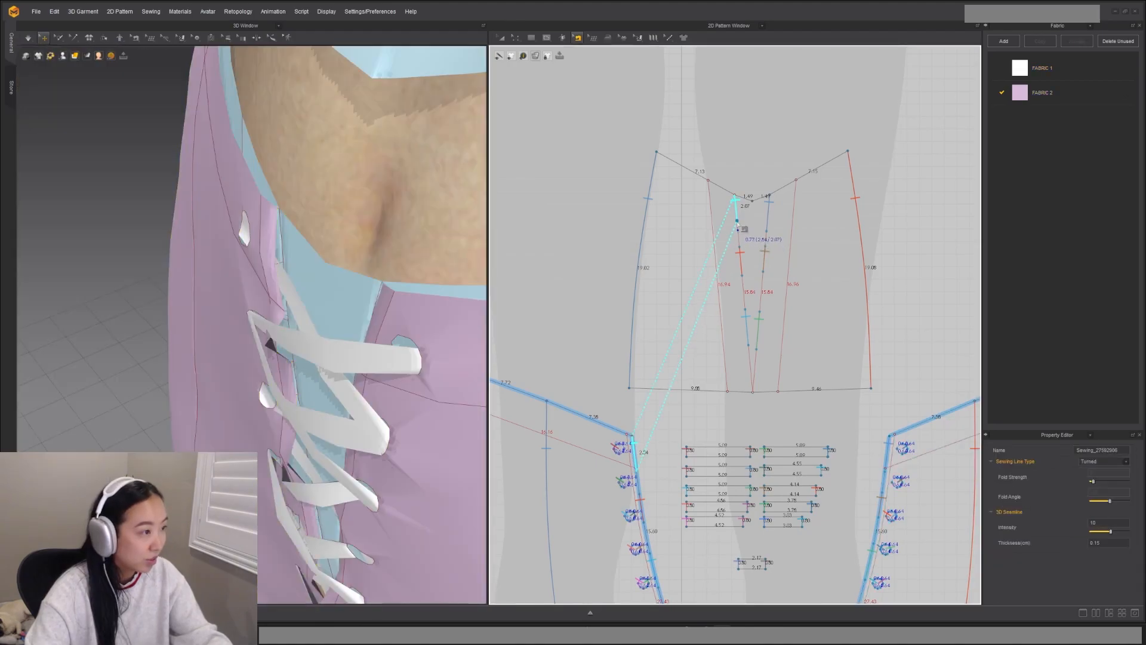
# Step: Raise the lower end of the uppermost center-panel seam on the panel's left internal line and on the left front edge
pyautogui.click(738, 225)
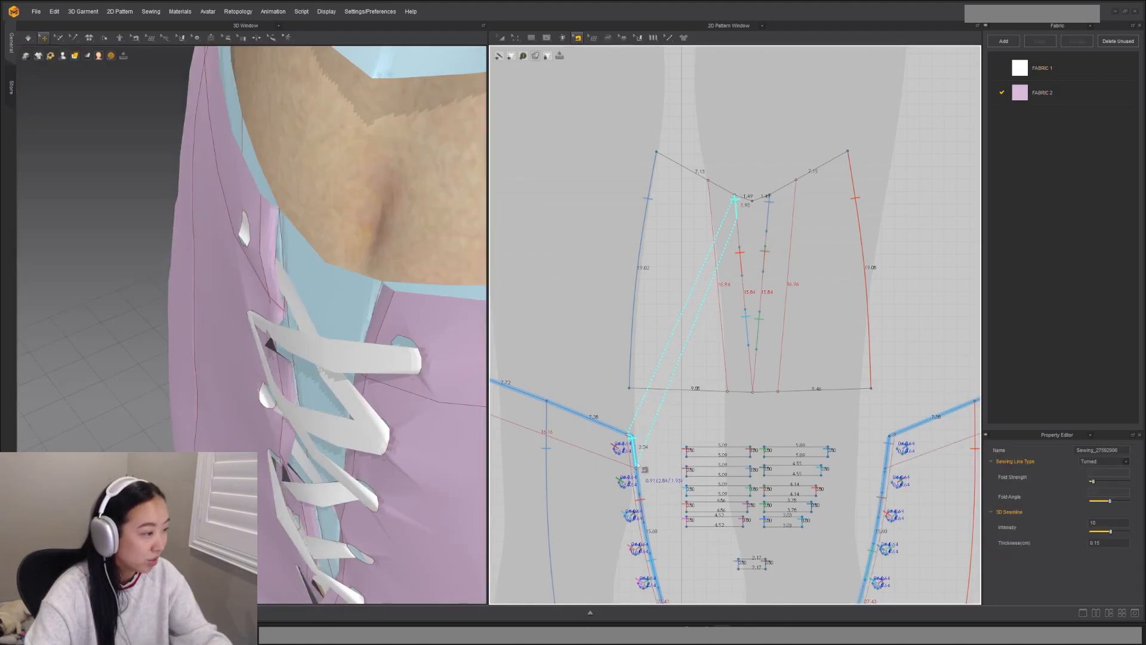
pyautogui.scroll(3, 635, 461)
pyautogui.moveTo(621, 420); pyautogui.dragTo(637, 450)
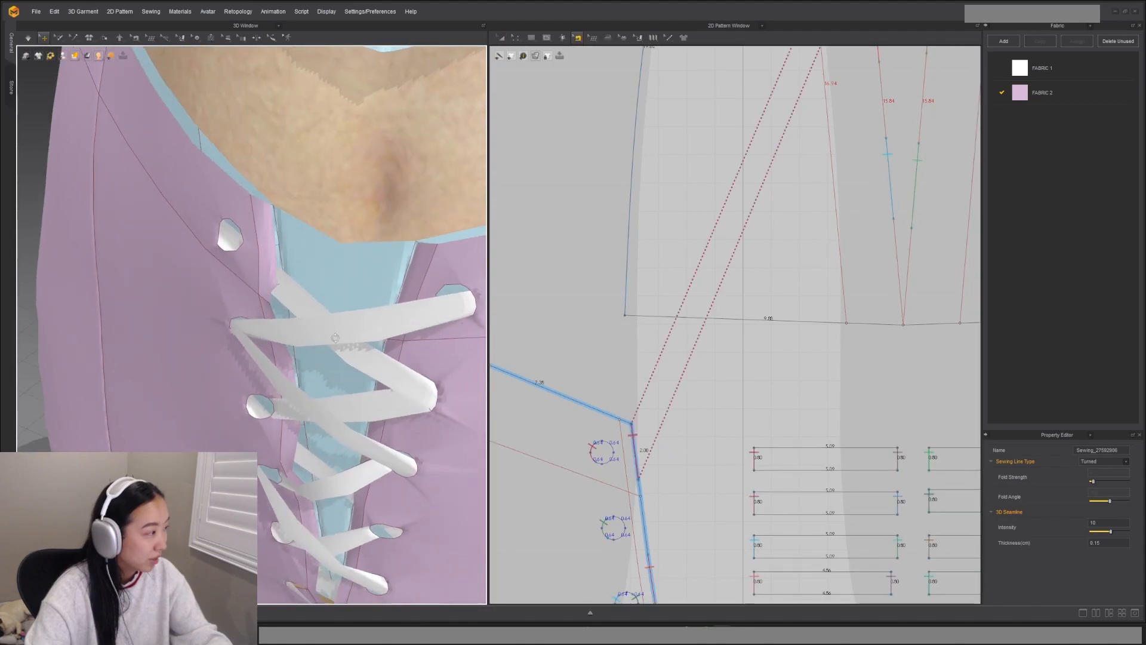
# Step: Simulate the garment and try to pull the lace strip from the uppermost left eyelet out over the left front edge
pyautogui.click(312, 352)
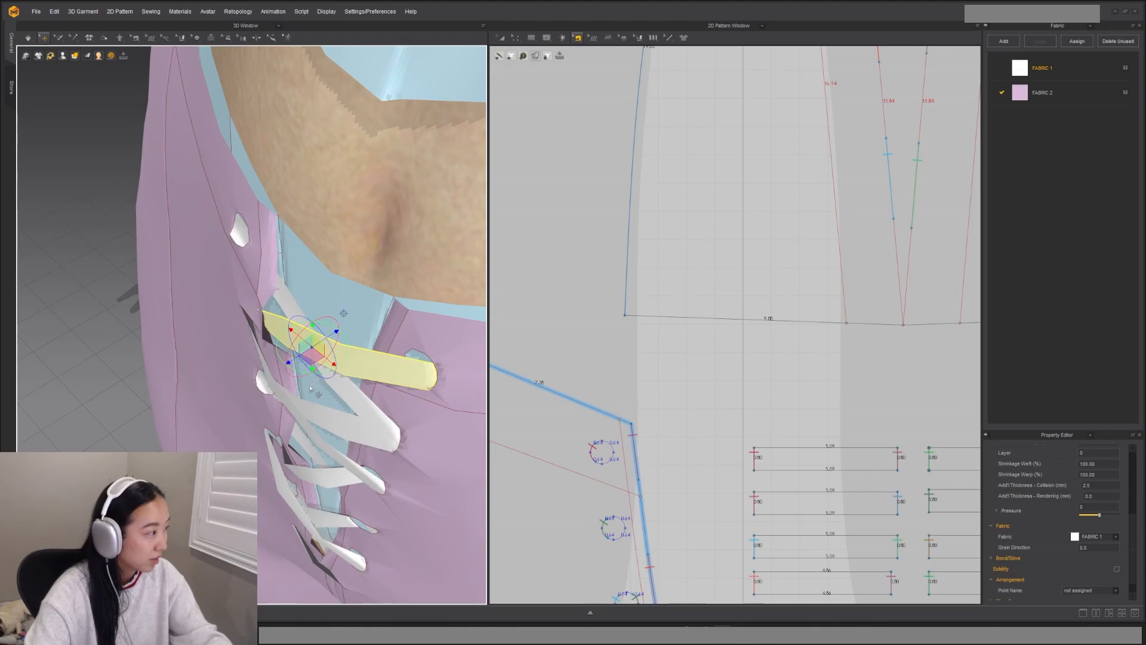
pyautogui.press('2')
pyautogui.scroll(-3, 239, 334)
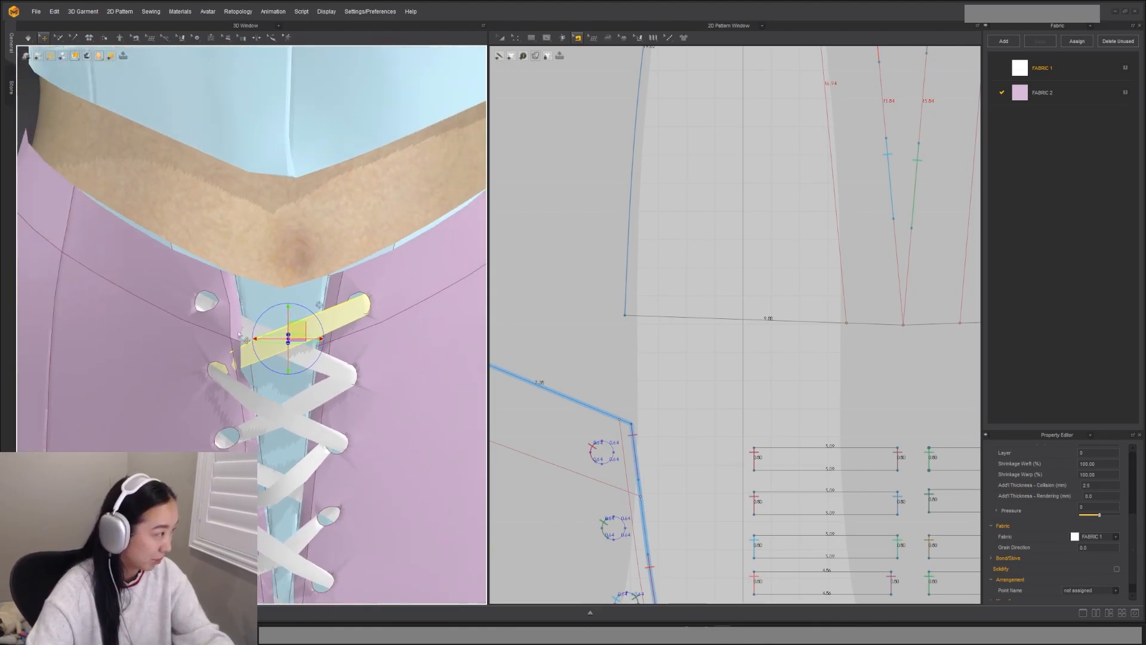
pyautogui.moveTo(371, 279); pyautogui.dragTo(301, 309, button='right')
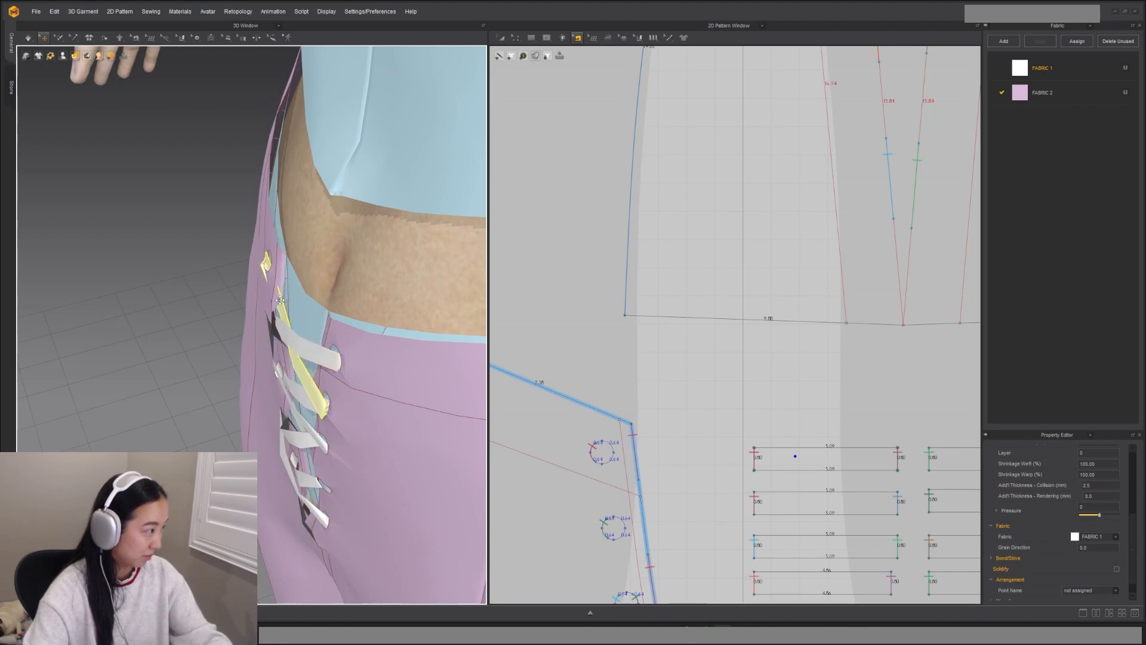
pyautogui.moveTo(298, 344); pyautogui.dragTo(298, 381, button='right')
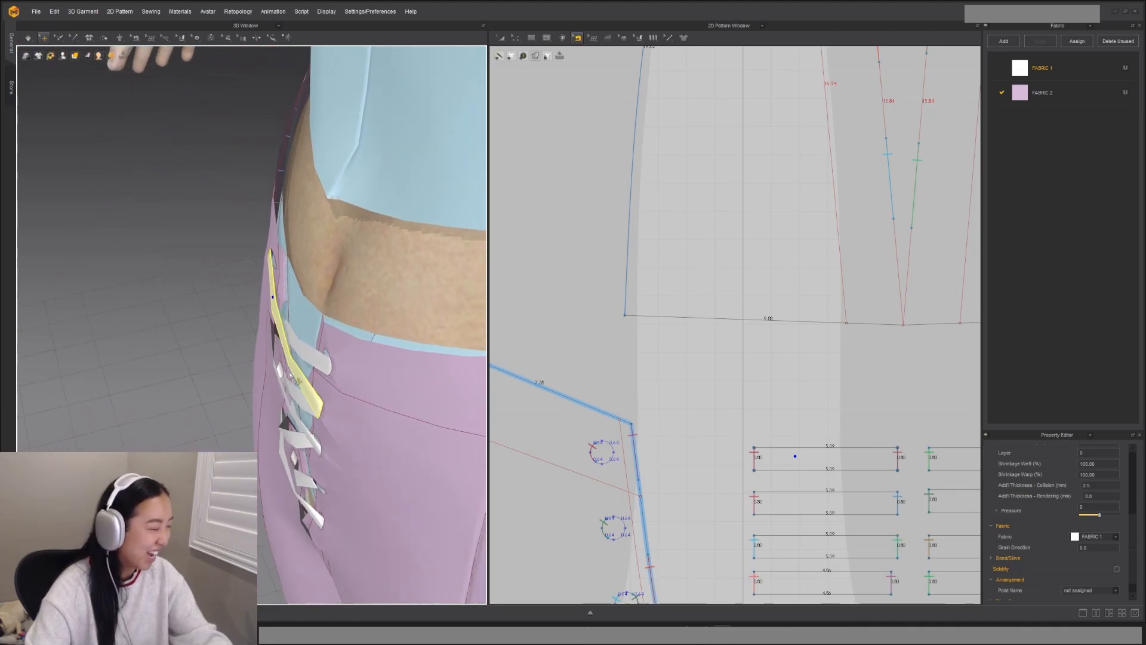
pyautogui.press('space')
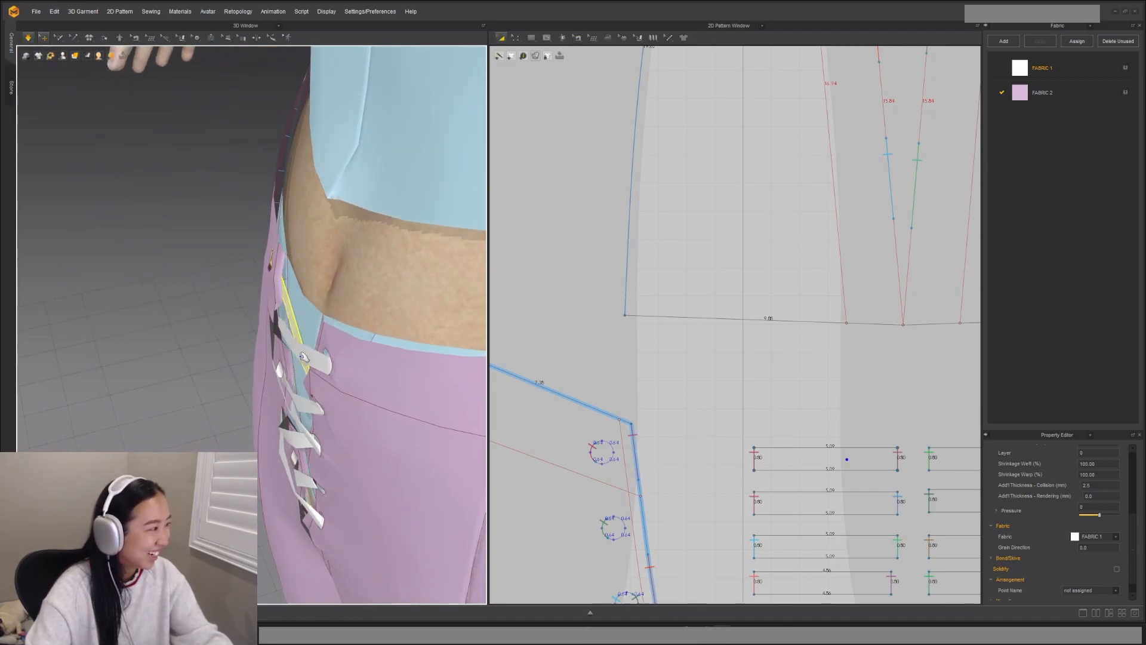
pyautogui.press('space')
pyautogui.moveTo(307, 347)
pyautogui.mouseDown(button='right')
pyautogui.moveTo(352, 330)
pyautogui.moveTo(313, 333)
pyautogui.mouseUp(button='right')
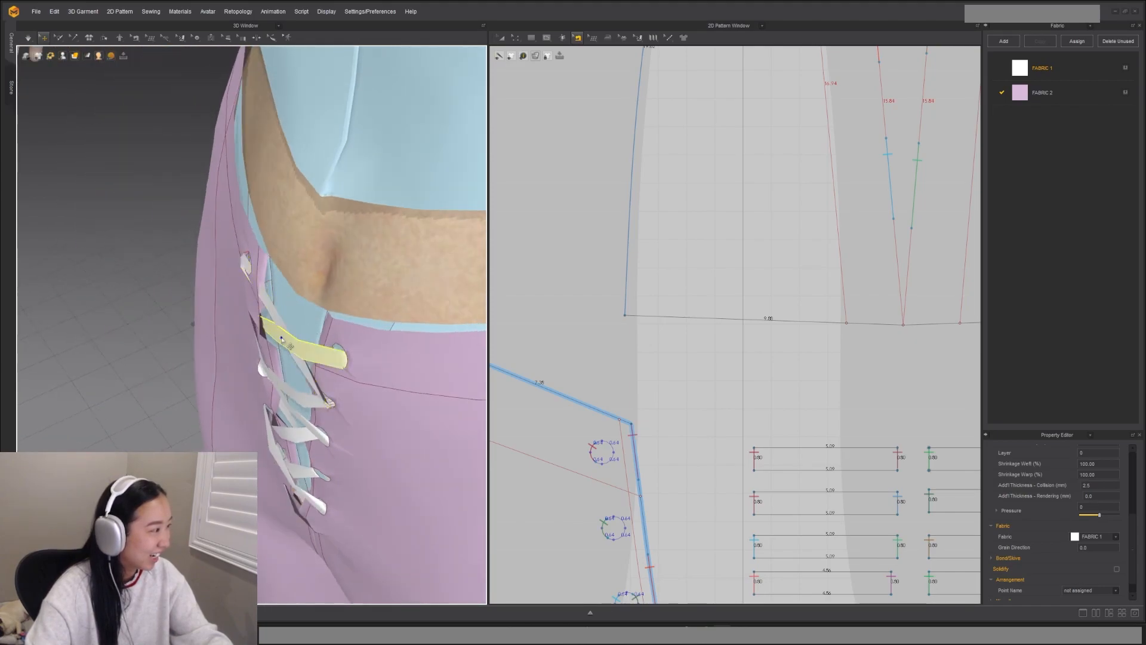
# Step: Simulate again to bring the strip at the uppermost left eyelet over the front edge, and select the strip at the uppermost right eyelet
pyautogui.press('space')
pyautogui.moveTo(311, 345)
pyautogui.mouseDown(button='right')
pyautogui.moveTo(358, 343)
pyautogui.moveTo(312, 354)
pyautogui.mouseUp(button='right')
pyautogui.click(312, 357)
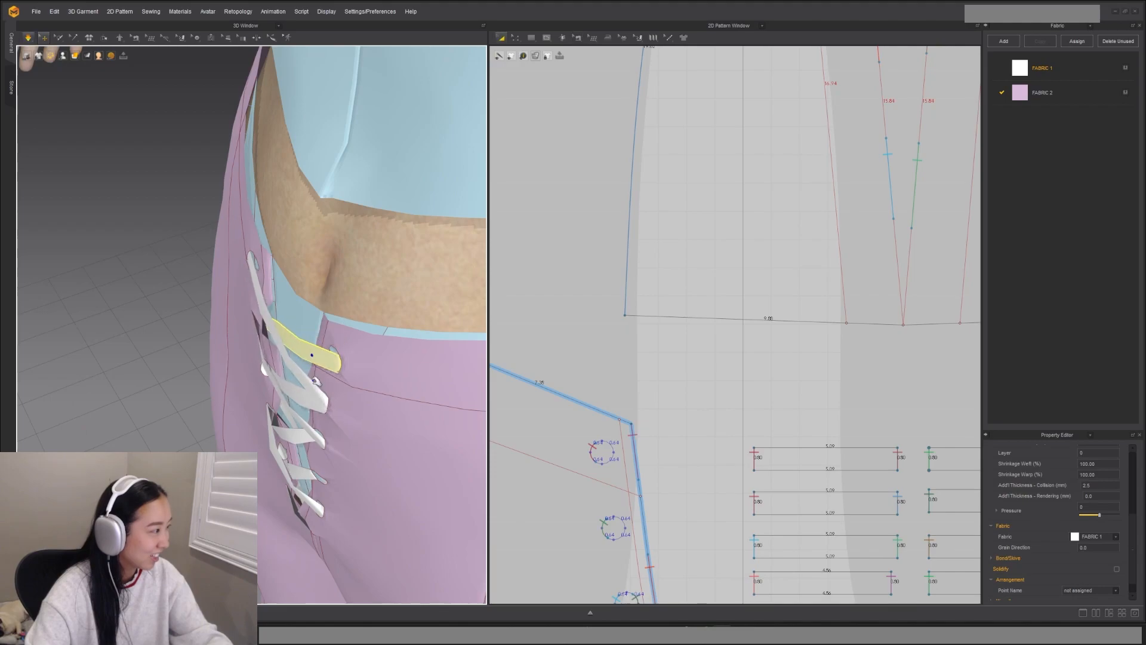
pyautogui.moveTo(343, 321); pyautogui.dragTo(340, 367, button='right')
pyautogui.scroll(5, 353, 374)
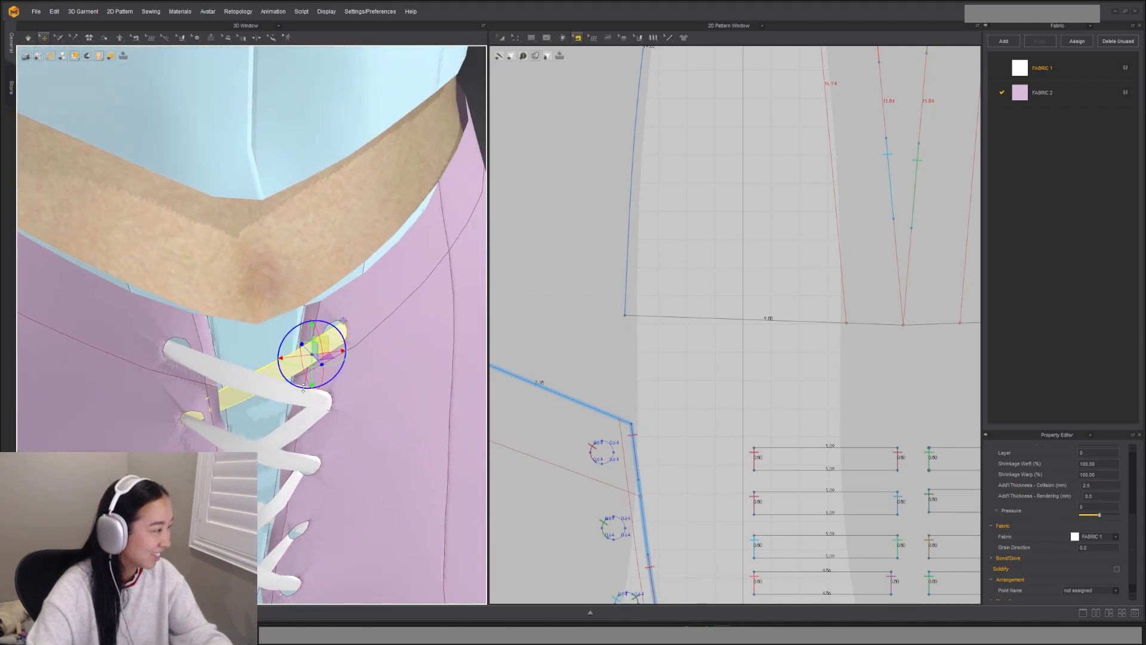
pyautogui.moveTo(234, 400); pyautogui.dragTo(214, 401, button='right')
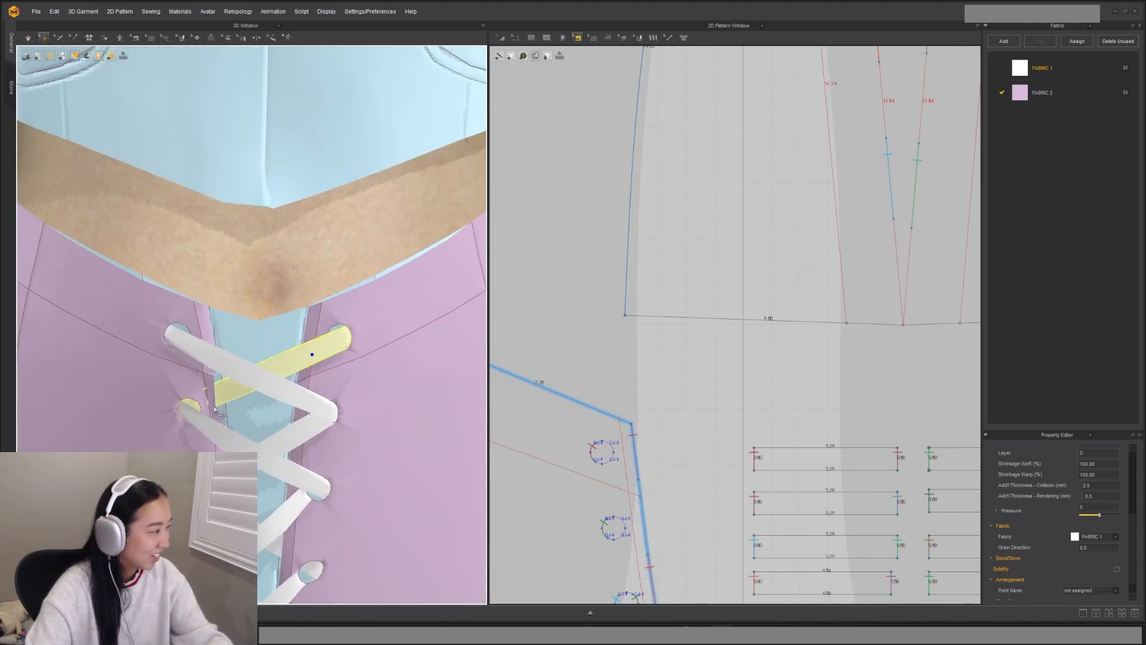
pyautogui.scroll(-5, 230, 412)
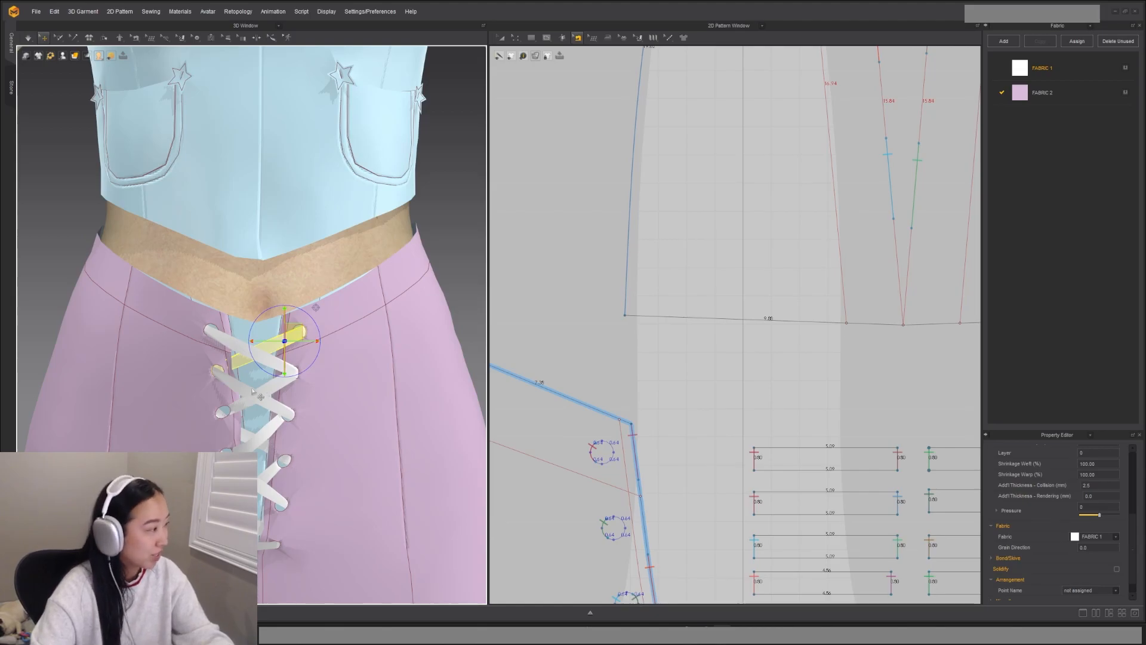
# Step: Delete the seam at the left end of the second-column, second-row lace strip, and resew that end to the third left eyelet's left side
pyautogui.click(240, 414)
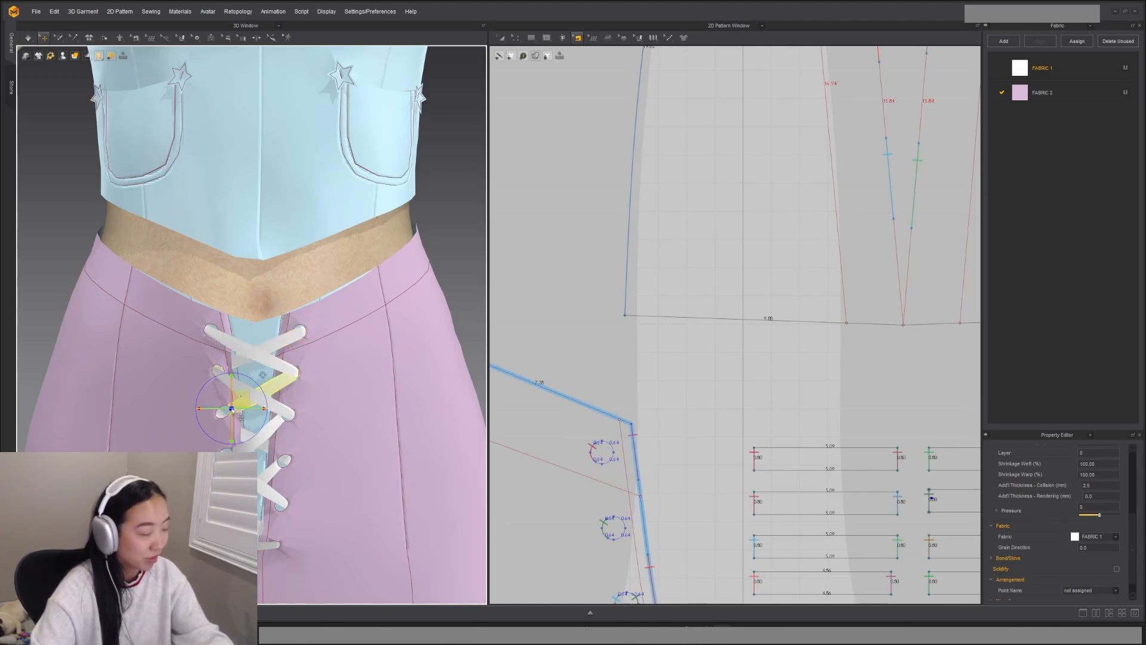
pyautogui.scroll(-5, 685, 374)
pyautogui.scroll(4, 713, 387)
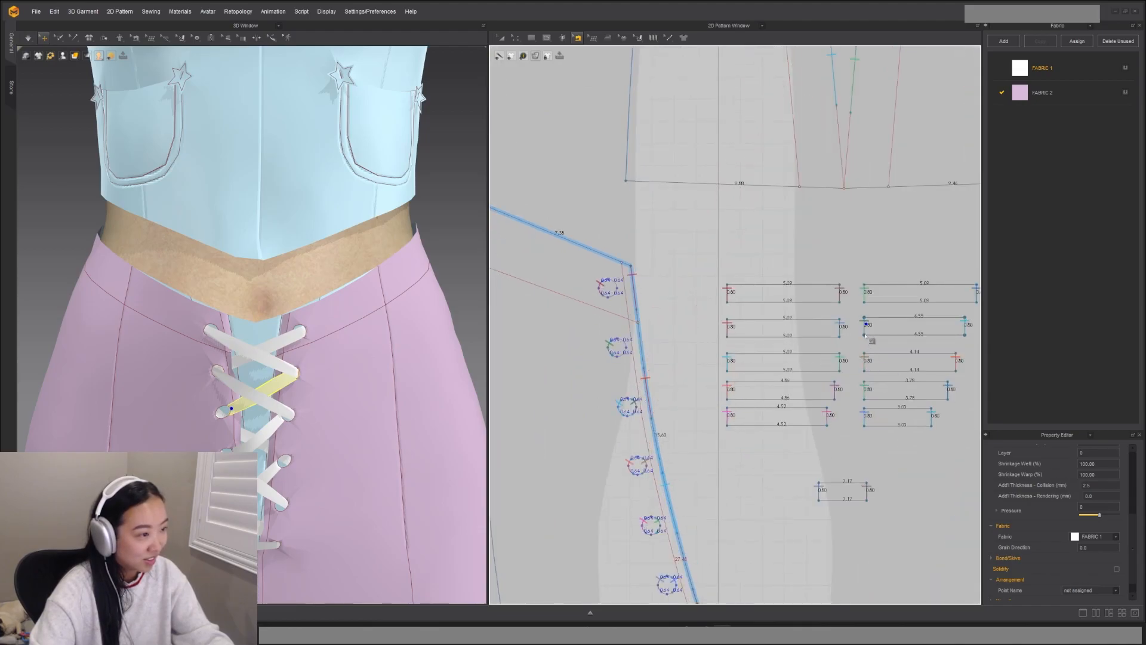
pyautogui.click(865, 333)
pyautogui.press('Delete')
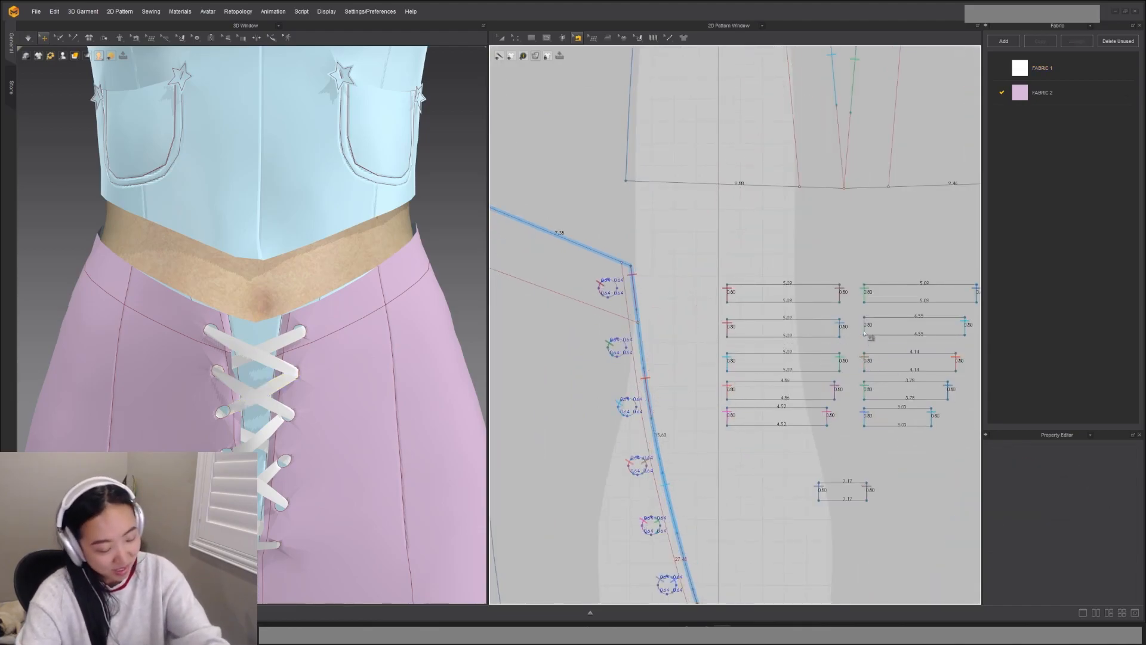
pyautogui.press('m')
pyautogui.click(865, 318)
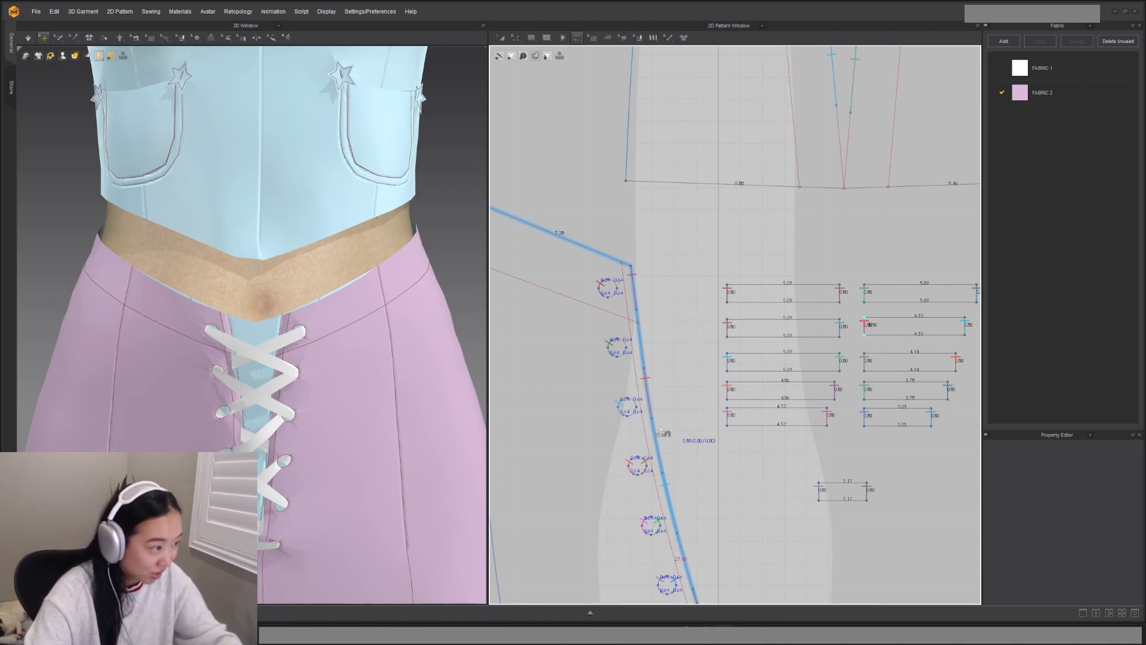
pyautogui.click(621, 404)
pyautogui.click(624, 416)
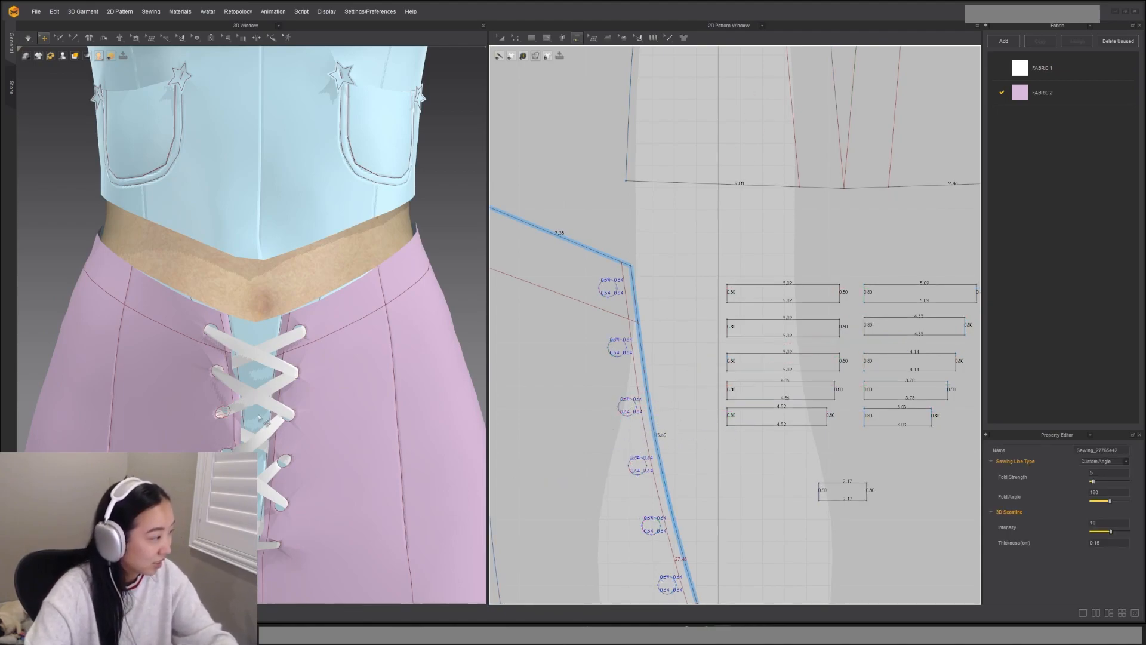
# Step: Shorten the second-column, third-row lace strip to a length of 3.92 by moving its right end inward
pyautogui.moveTo(261, 412); pyautogui.dragTo(271, 338, button='middle')
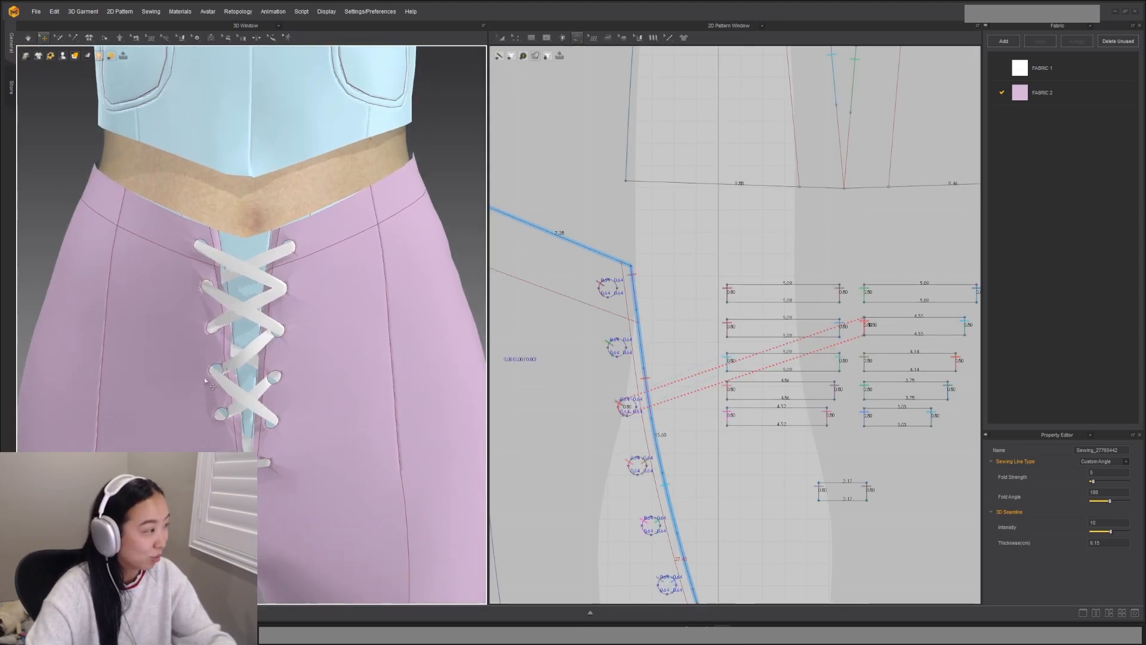
pyautogui.click(244, 358)
pyautogui.moveTo(245, 358); pyautogui.dragTo(231, 378, button='right')
pyautogui.moveTo(231, 378); pyautogui.dragTo(228, 387)
pyautogui.moveTo(228, 386); pyautogui.dragTo(289, 416, button='right')
pyautogui.scroll(-3, 813, 354)
pyautogui.press('a')
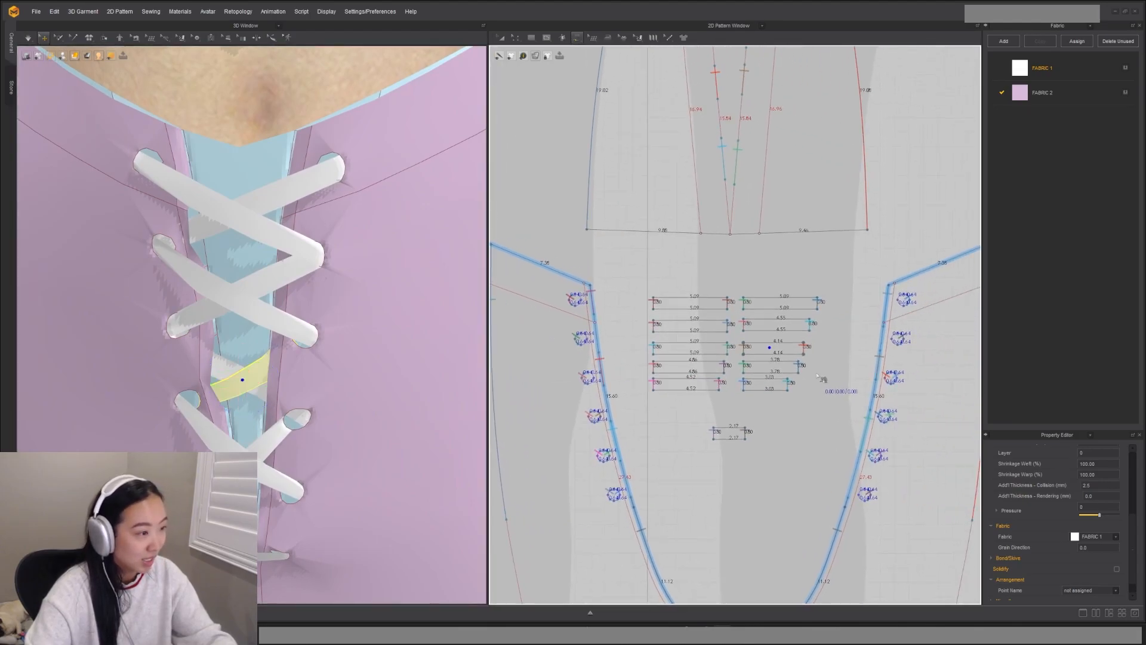
pyautogui.scroll(2, 812, 354)
pyautogui.moveTo(693, 354); pyautogui.dragTo(684, 353)
pyautogui.click(700, 355)
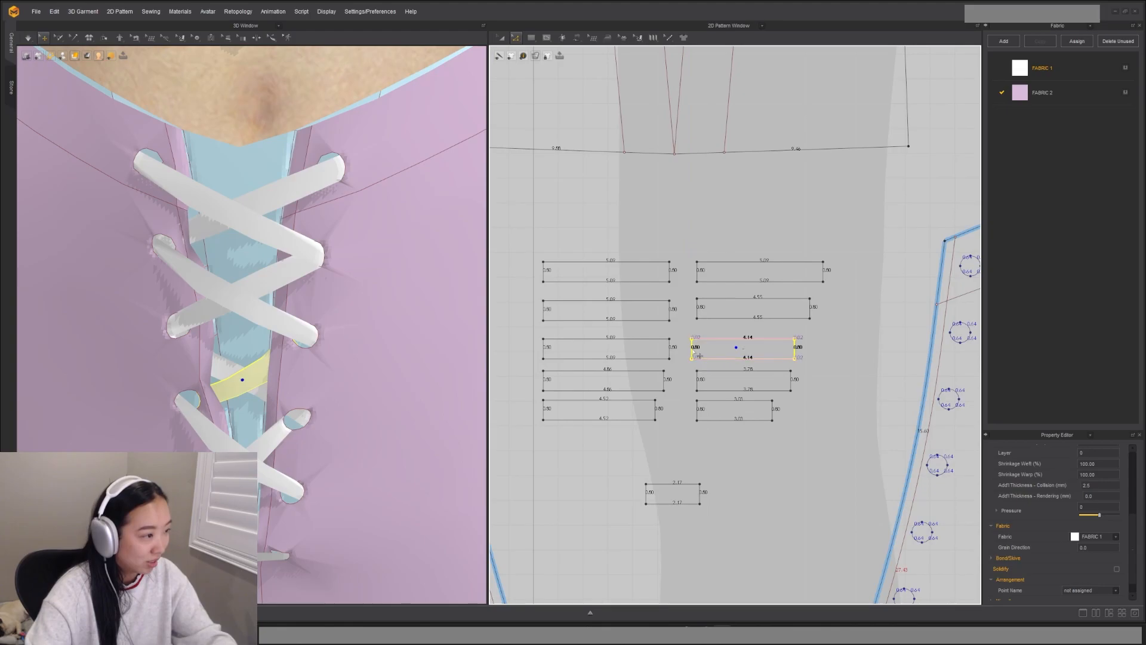
pyautogui.click(818, 353)
pyautogui.moveTo(808, 357); pyautogui.dragTo(795, 357)
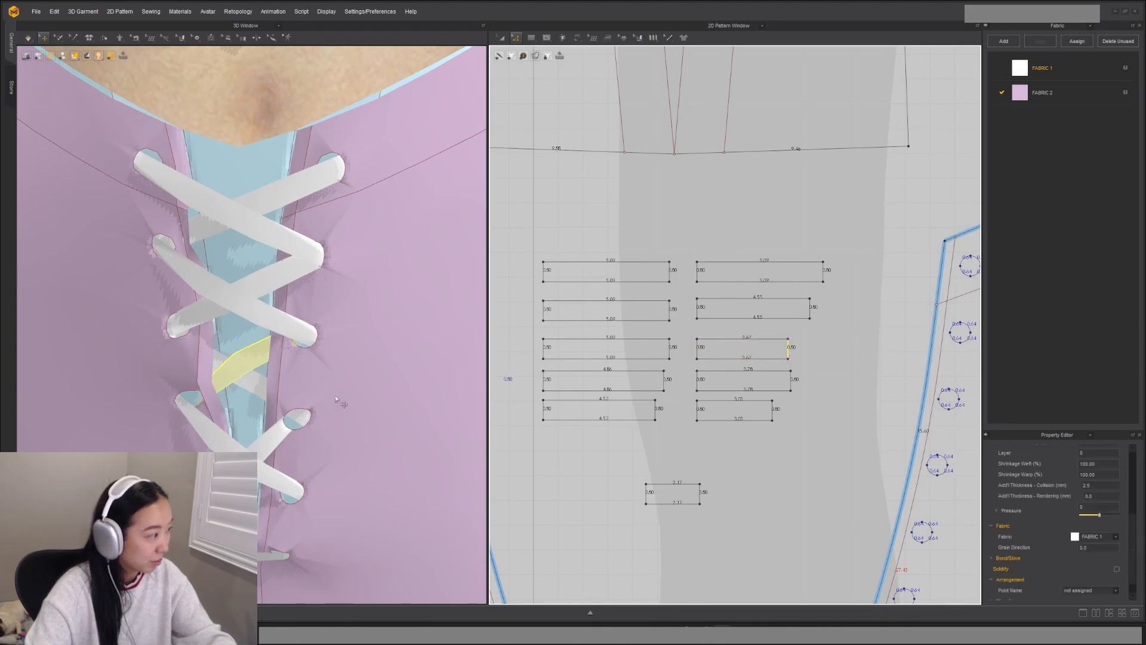
pyautogui.moveTo(800, 354); pyautogui.dragTo(799, 353)
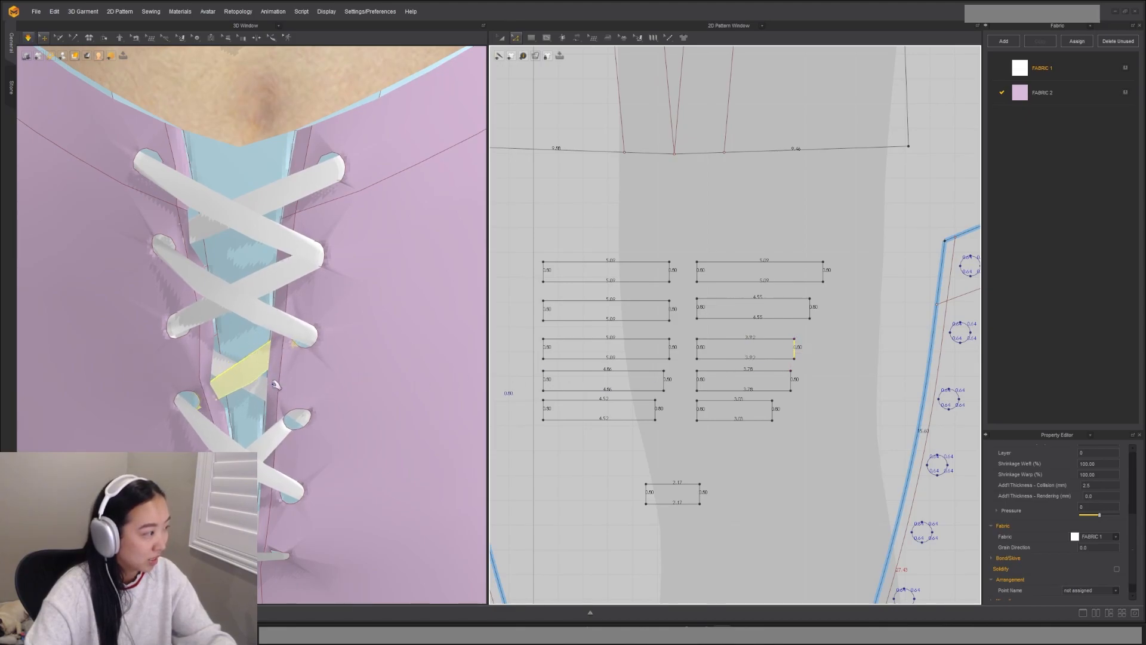
# Step: Remove the seam at the shortened lace strip's left end, and resew that end to the left side of the fourth left eyelet
pyautogui.press('b')
pyautogui.click(696, 349)
pyautogui.moveTo(695, 368); pyautogui.dragTo(910, 281, button='middle')
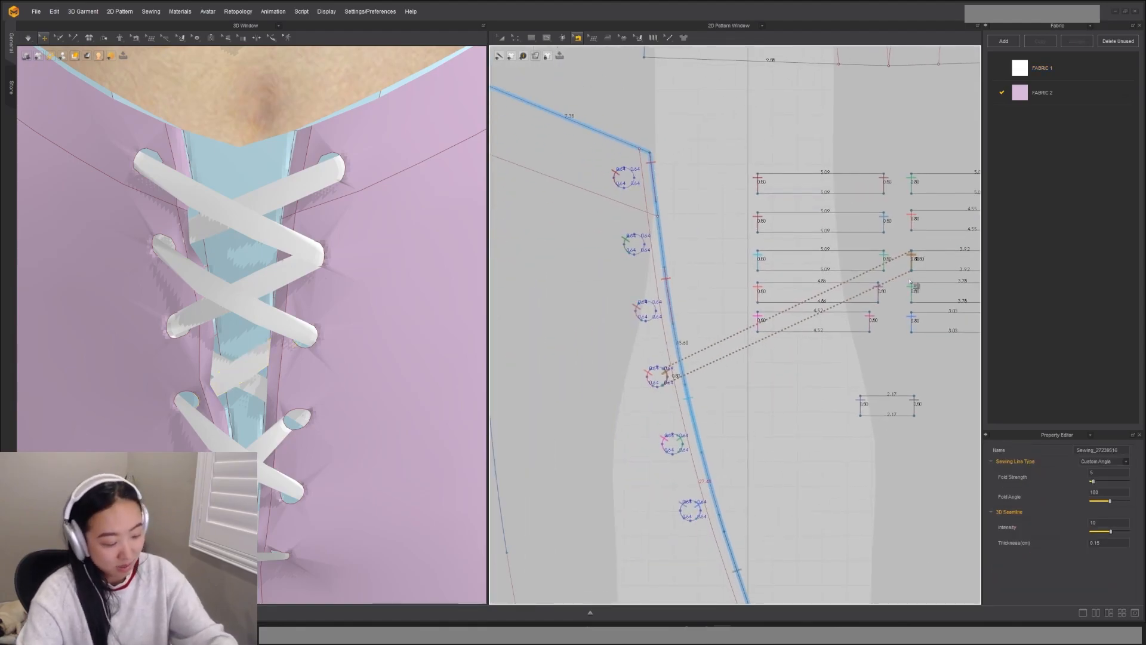
pyautogui.click(915, 268)
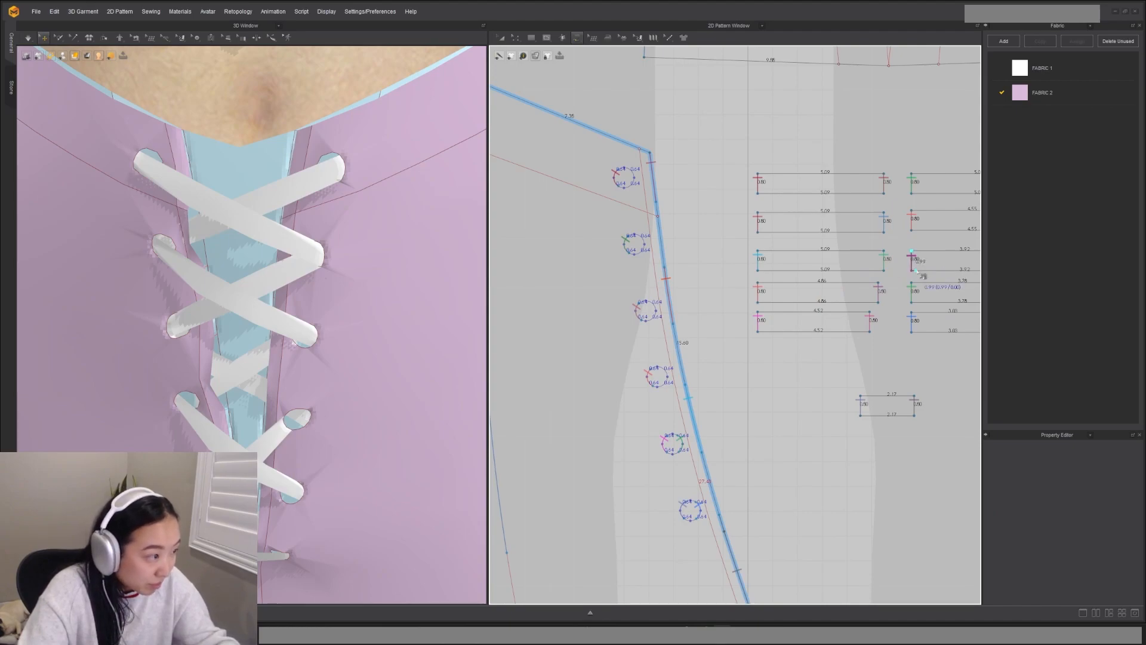
pyautogui.click(914, 269)
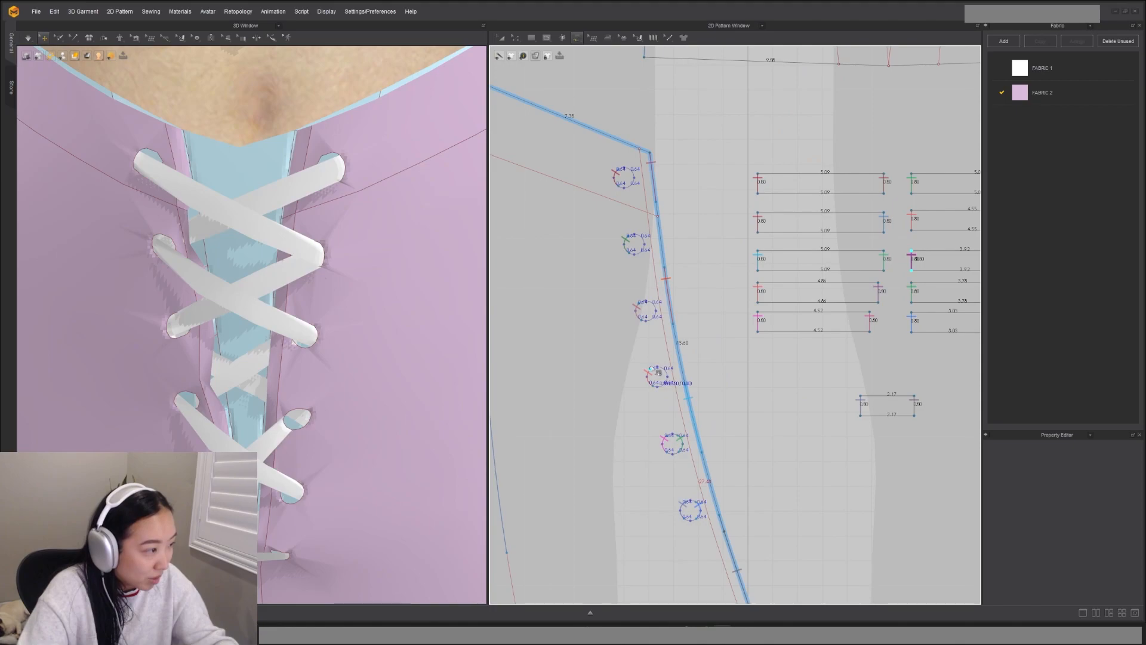
pyautogui.scroll(2, 656, 379)
pyautogui.click(654, 380)
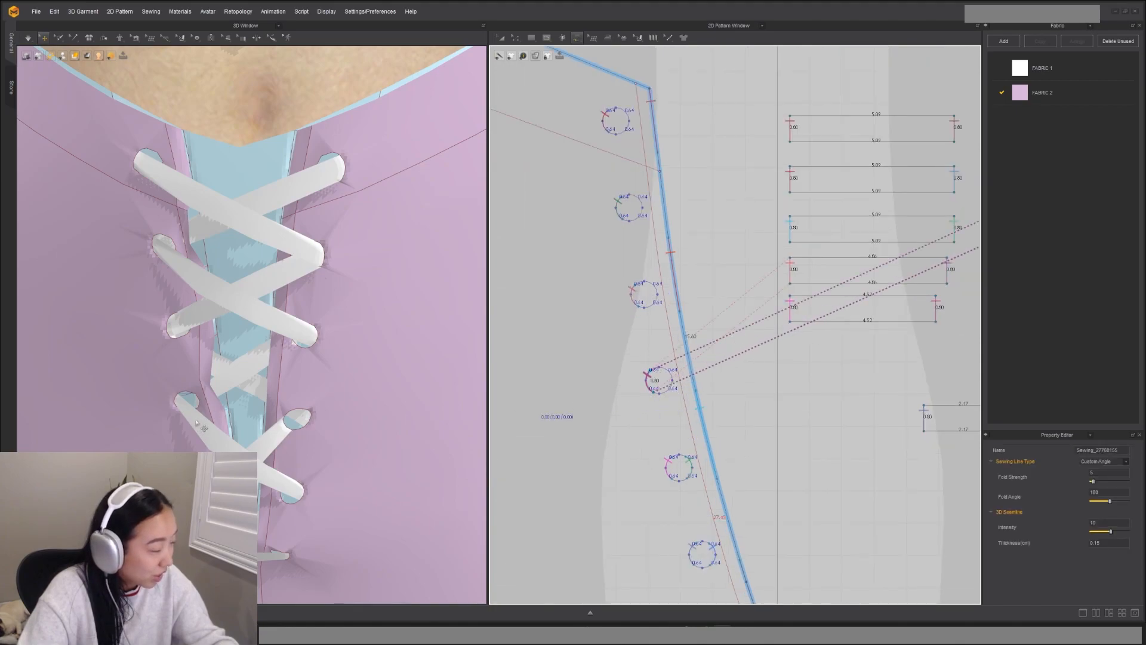
pyautogui.scroll(-3, 333, 402)
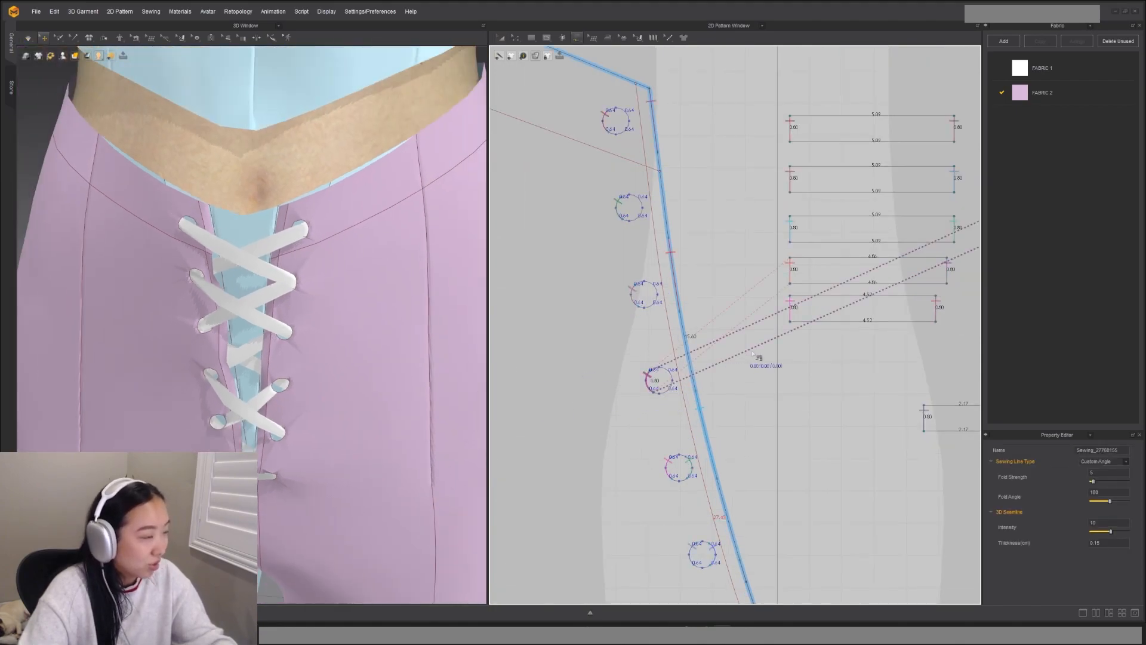
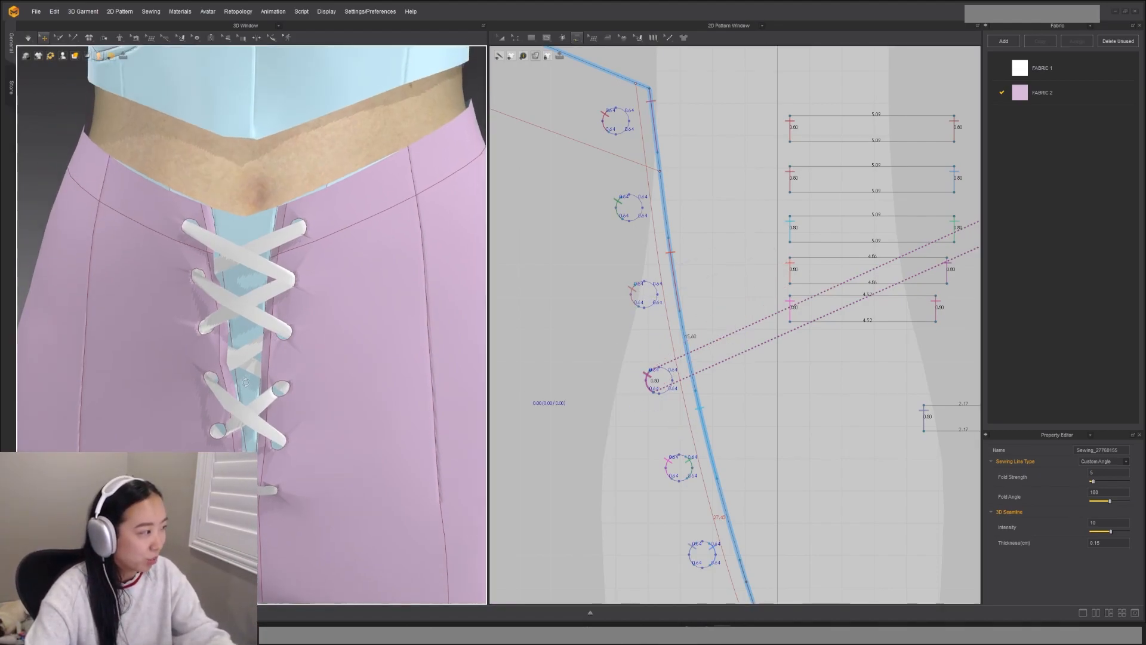
# Step: Delete the seam at the second-column, fourth-row lace strip's right end, and resew that end to the fourth right eyelet's right side
pyautogui.scroll(-2, 776, 444)
pyautogui.moveTo(759, 442); pyautogui.dragTo(573, 394, button='middle')
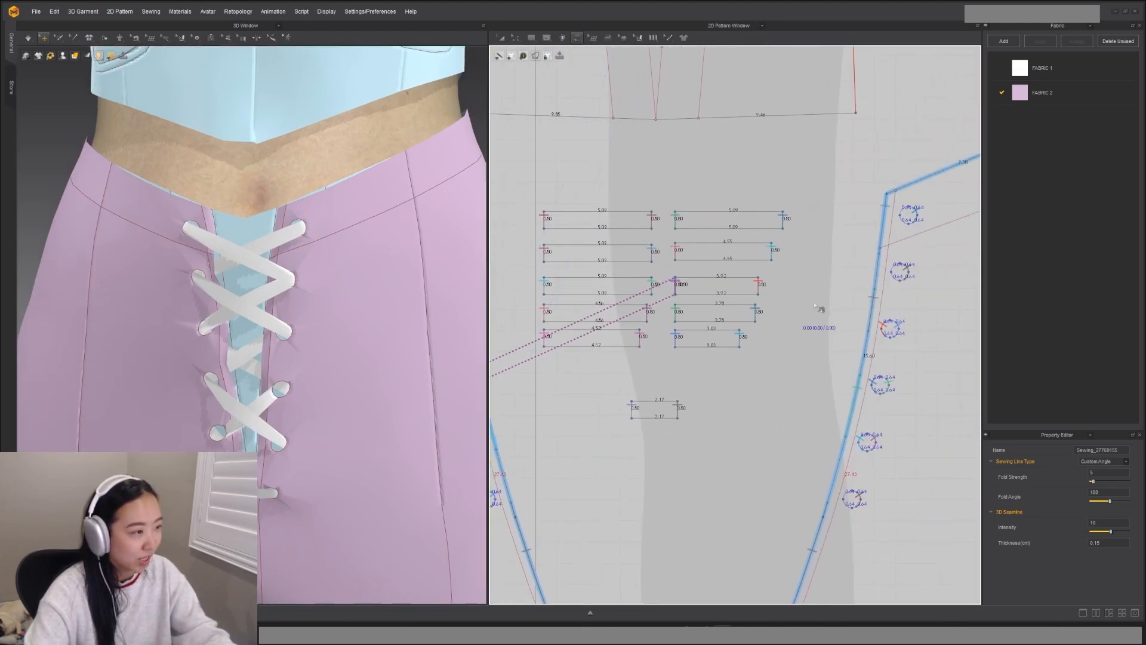
pyautogui.press('z')
pyautogui.press('m')
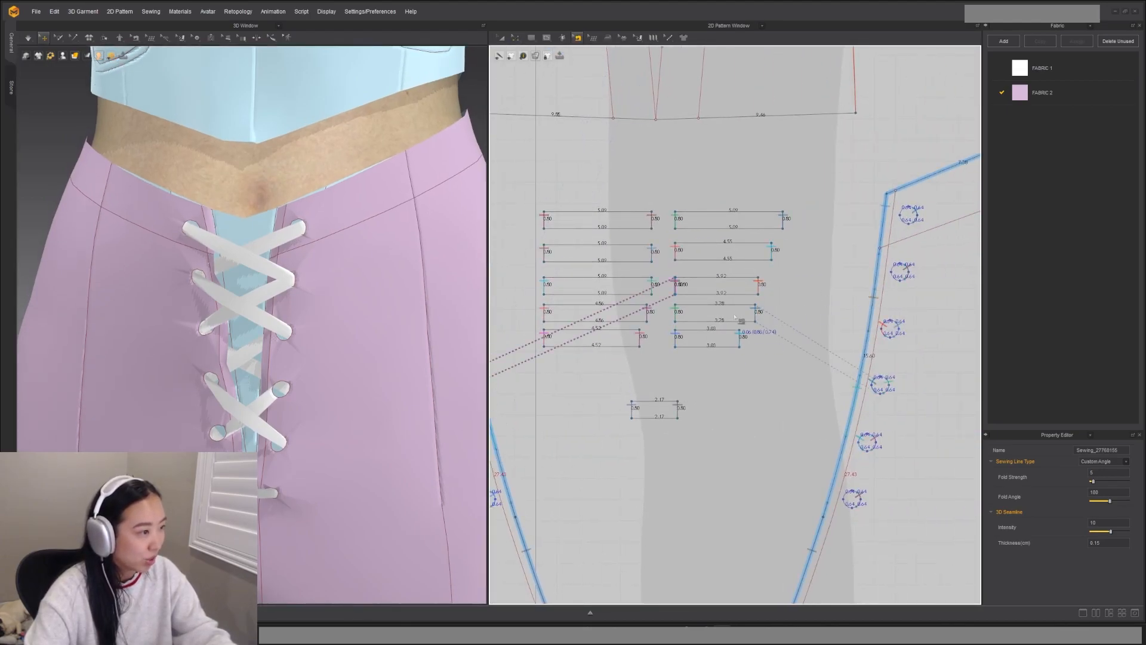
pyautogui.click(757, 315)
pyautogui.press('a')
pyautogui.click(739, 319)
pyautogui.press('m')
pyautogui.click(759, 315)
pyautogui.press('Delete')
pyautogui.click(755, 310)
pyautogui.scroll(3, 878, 369)
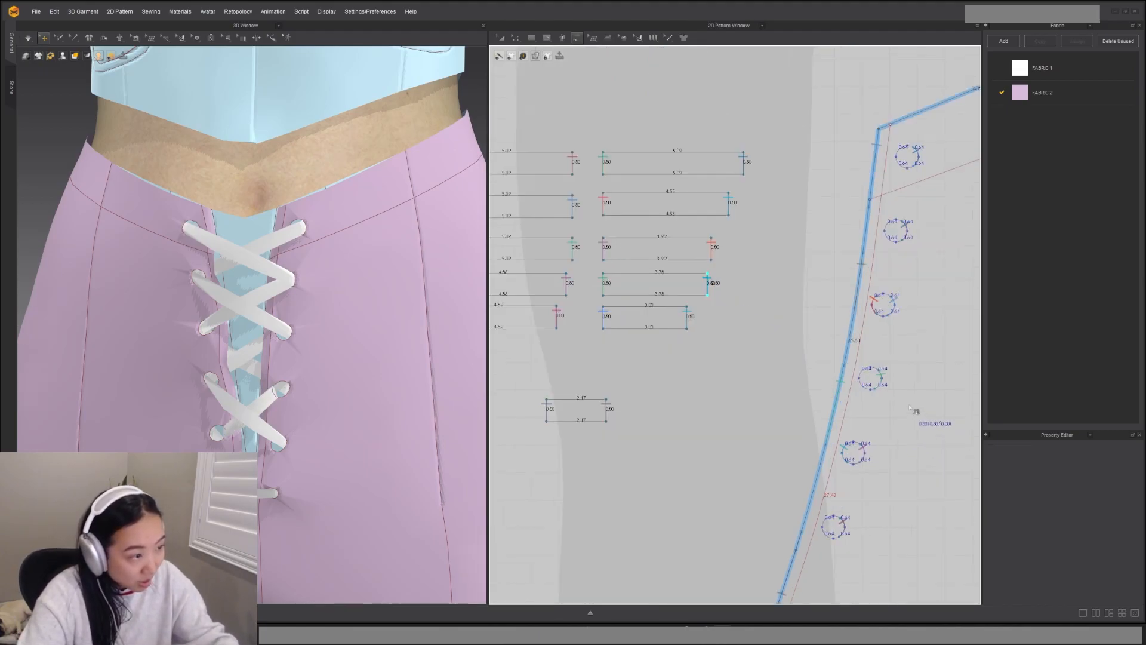
pyautogui.click(876, 371)
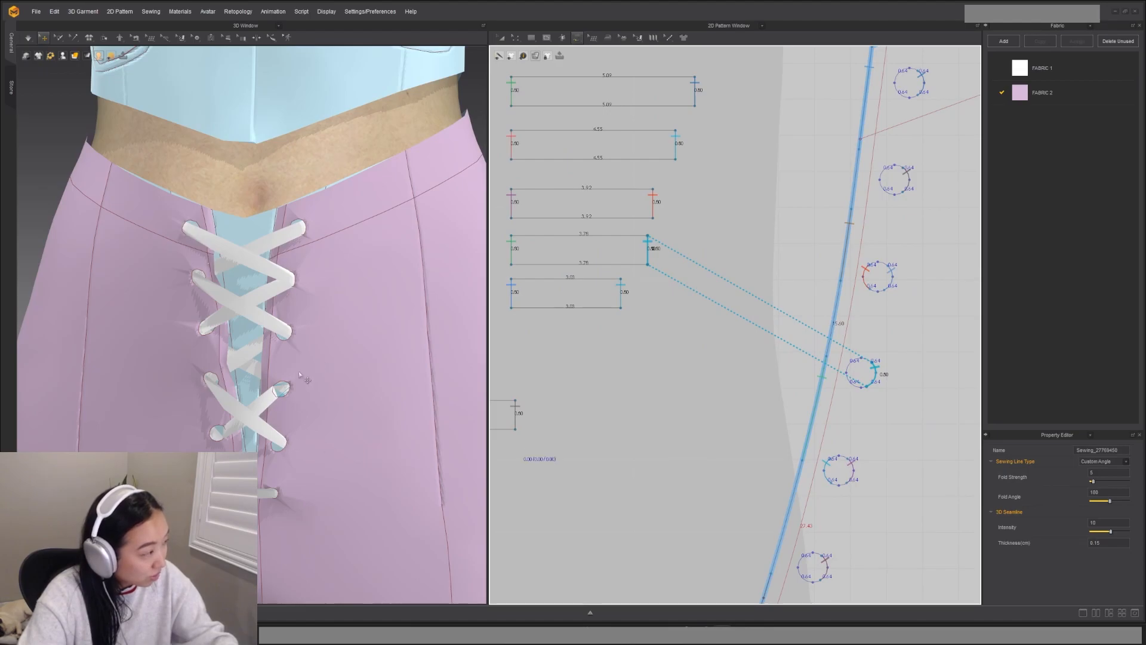
# Step: Delete the seam at the second-column, fourth-row lace strip's left end, and resew that end to the fifth left eyelet's left side
pyautogui.click(273, 411)
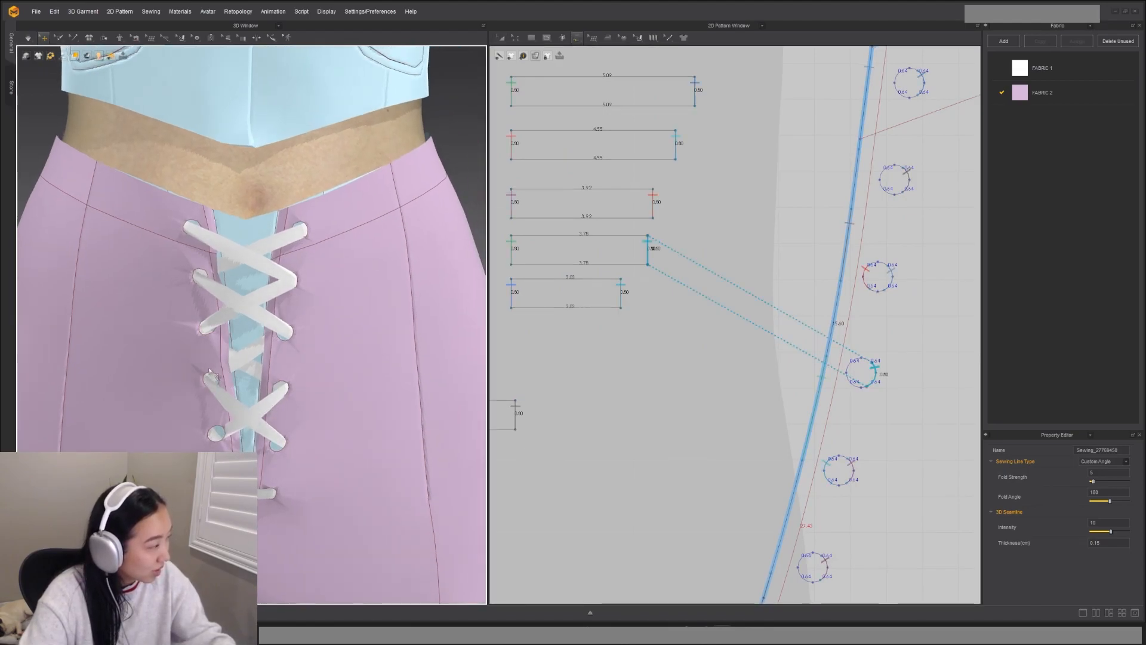
pyautogui.moveTo(287, 400); pyautogui.dragTo(356, 310, button='middle')
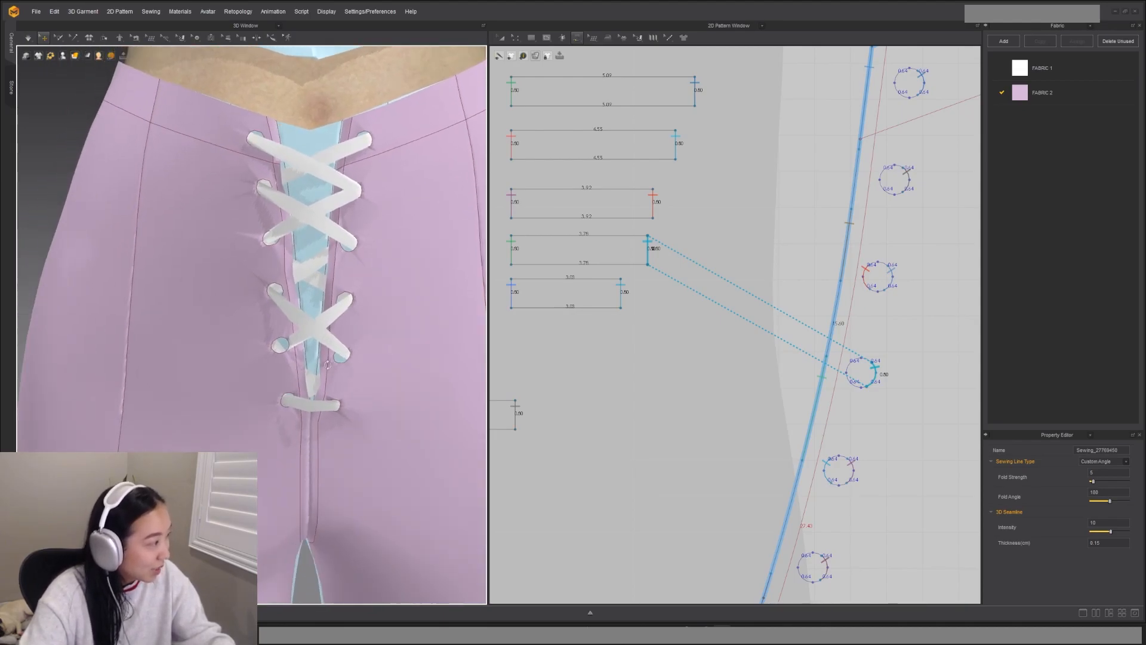
pyautogui.moveTo(356, 311); pyautogui.dragTo(371, 336, button='right')
pyautogui.click(302, 339)
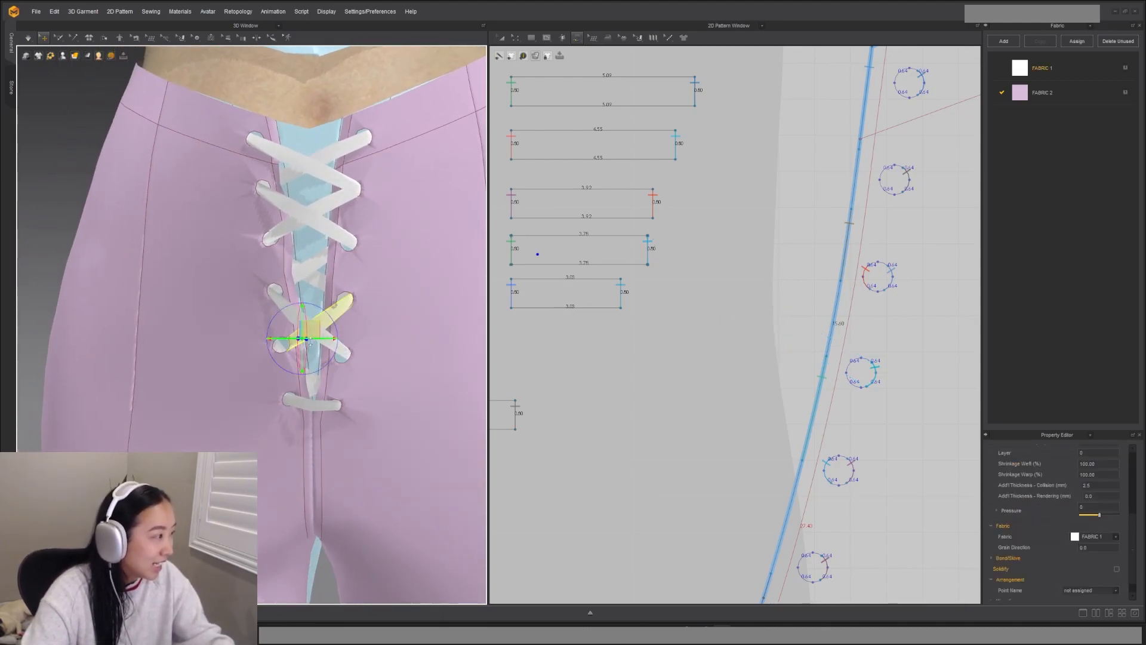
pyautogui.scroll(-5, 580, 337)
pyautogui.moveTo(588, 329); pyautogui.dragTo(740, 336, button='middle')
pyautogui.scroll(3, 724, 306)
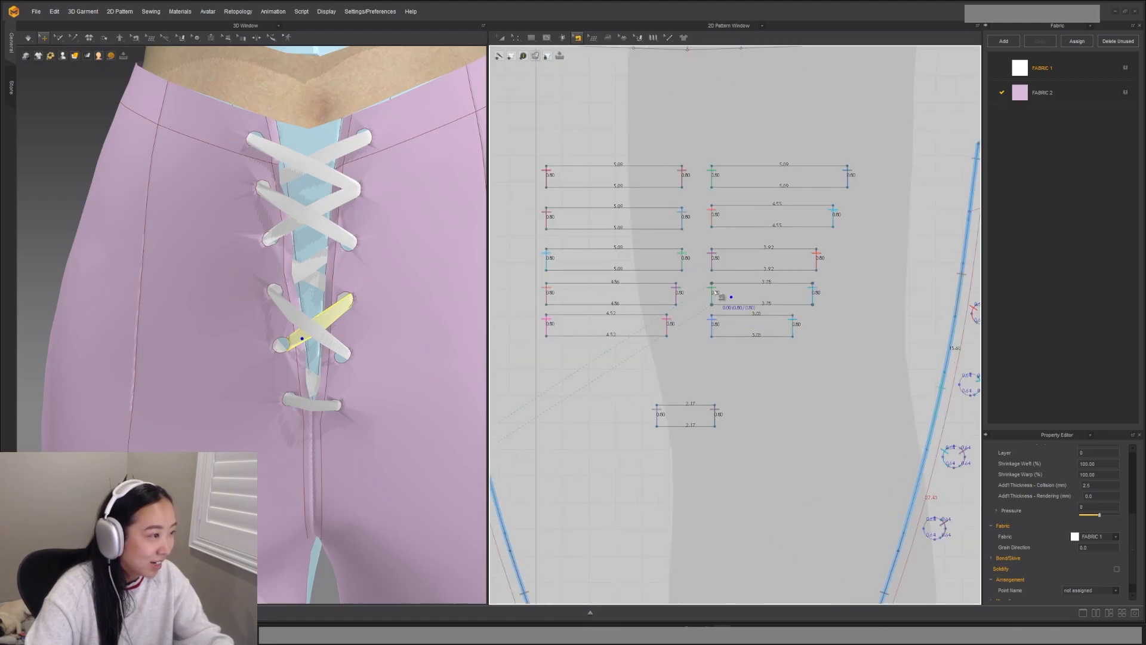
pyautogui.click(712, 296)
pyautogui.scroll(-3, 715, 295)
pyautogui.click(716, 296)
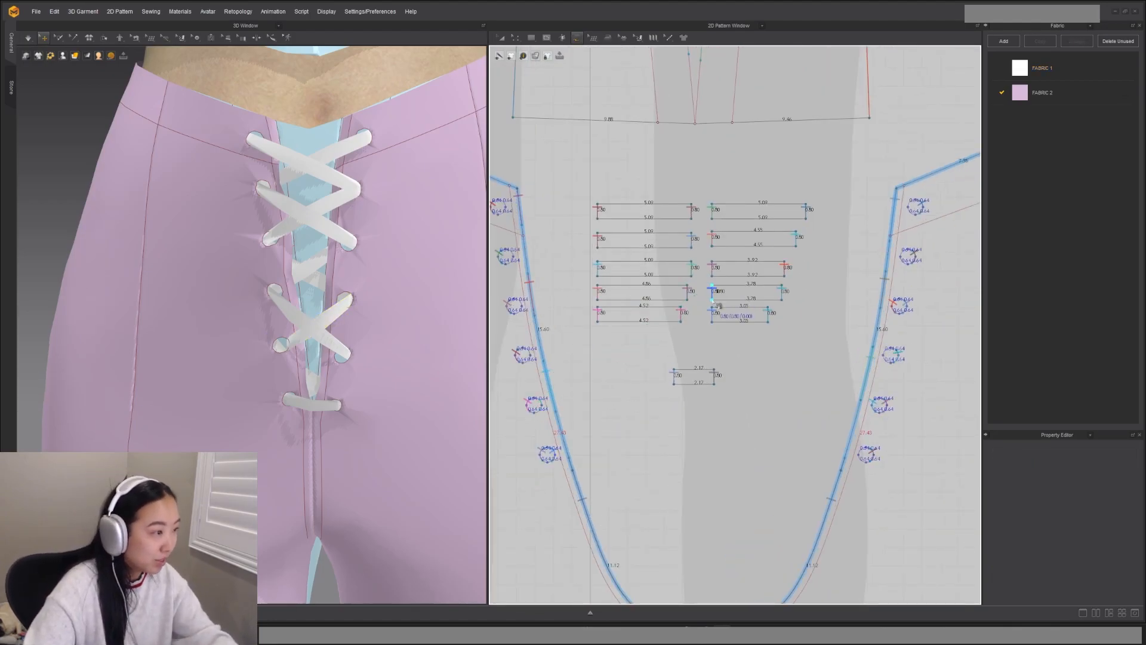
pyautogui.click(535, 417)
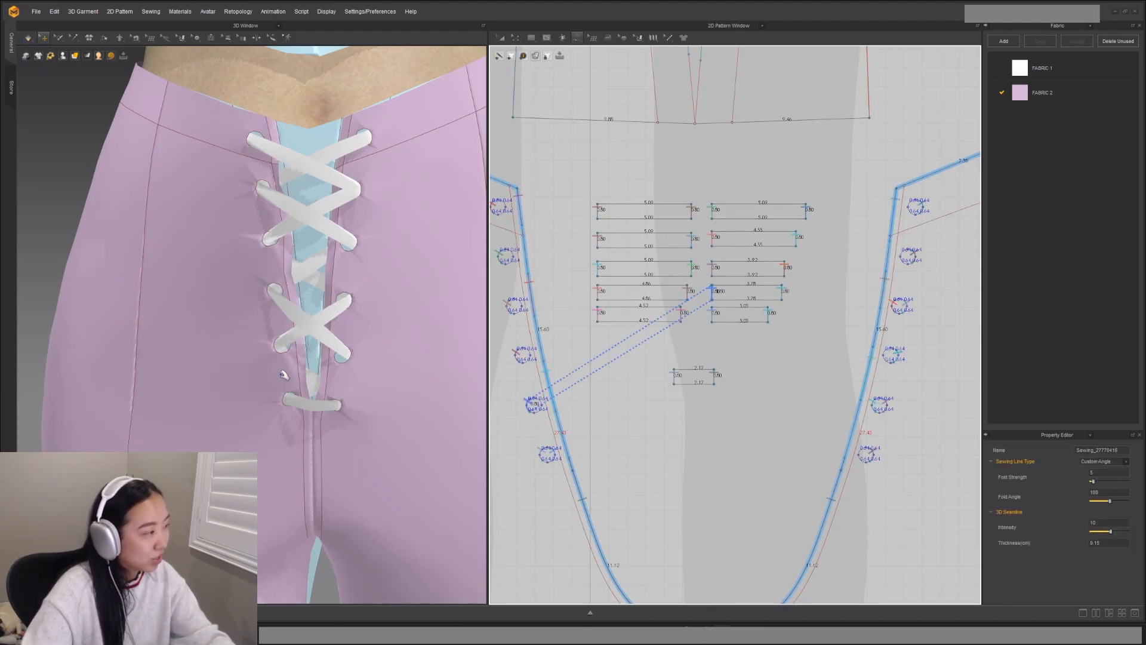
# Step: Shorten the first-column, third-row lace strip to a length of 4.52 by moving its right end inward
pyautogui.scroll(-5, 283, 375)
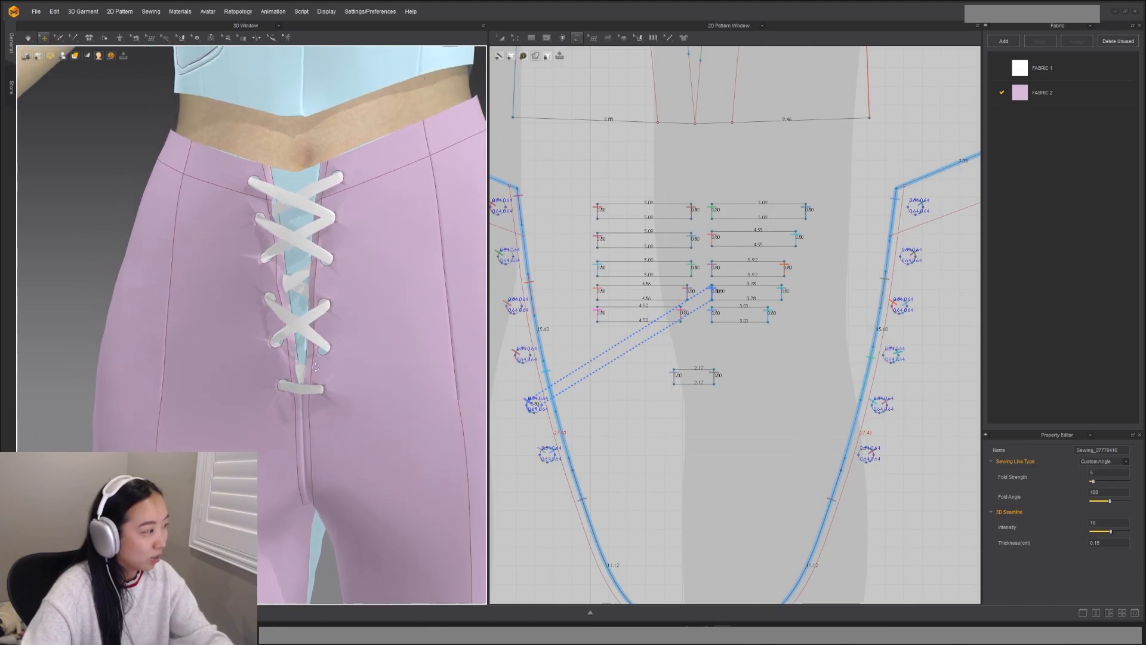
pyautogui.scroll(-3, 316, 368)
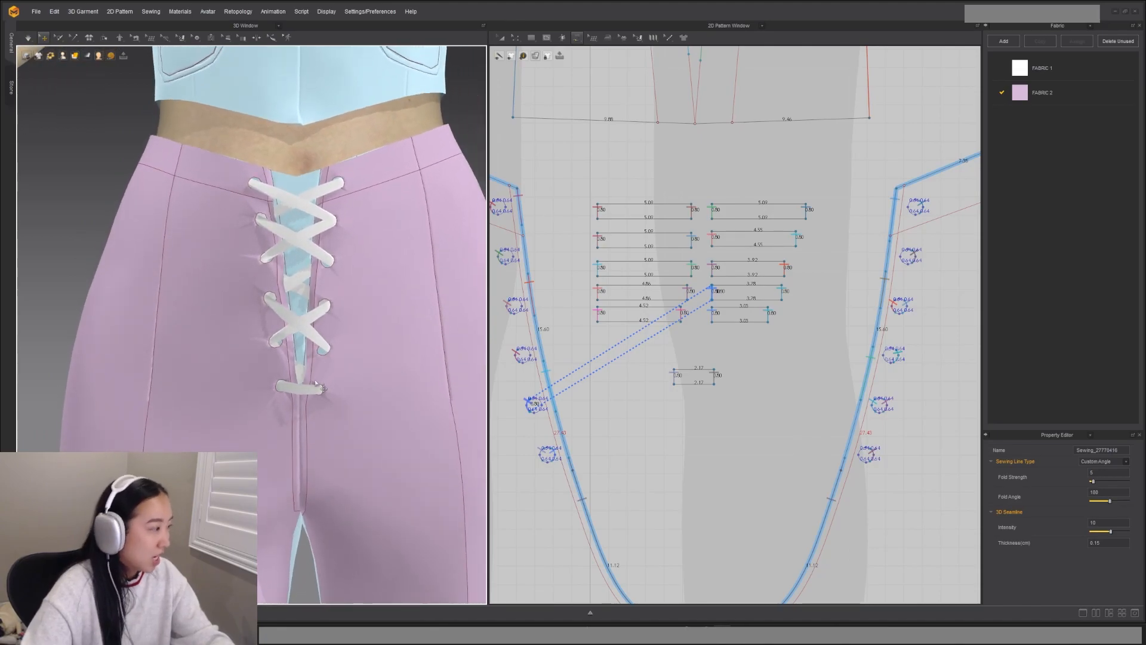
pyautogui.scroll(-5, 317, 385)
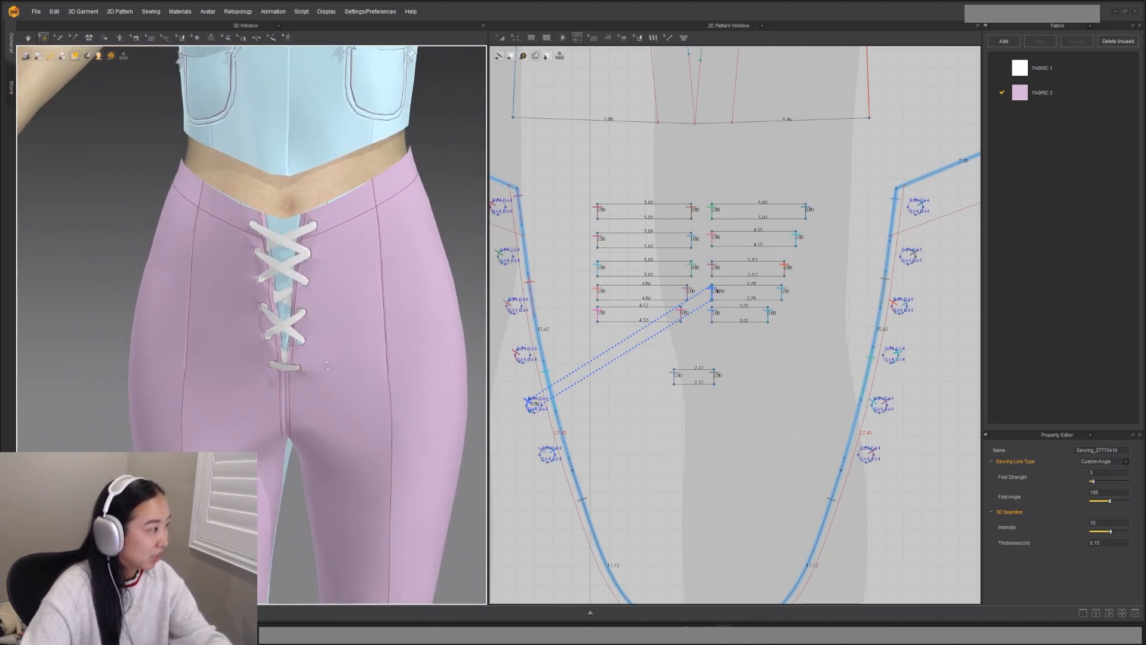
pyautogui.scroll(5, 296, 239)
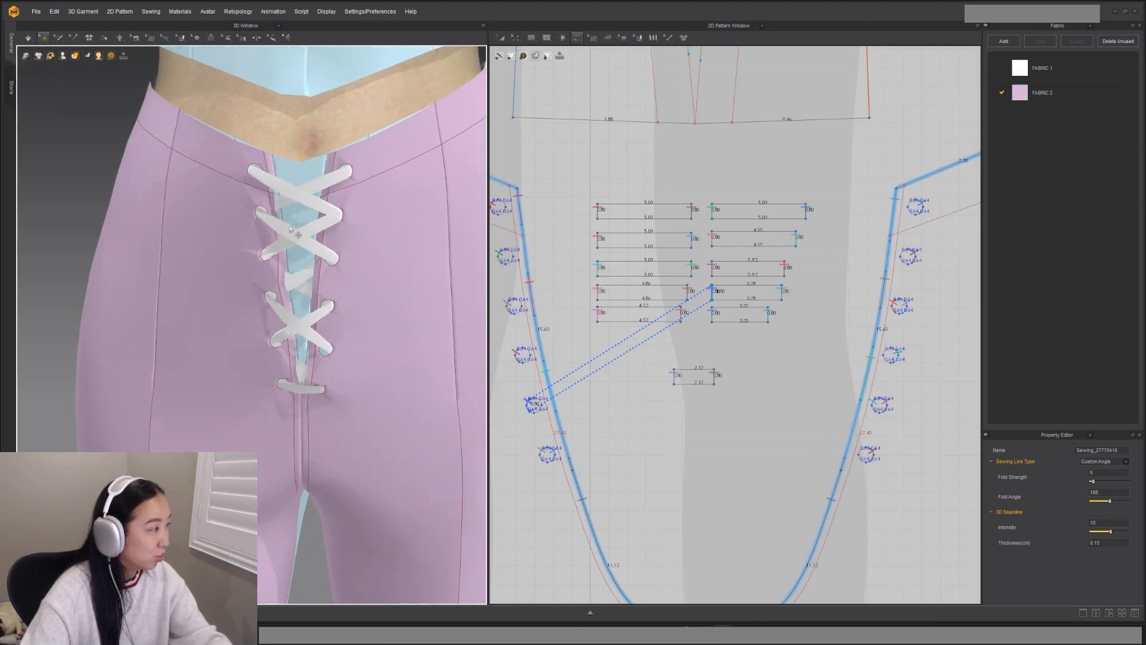
pyautogui.click(309, 290)
pyautogui.press('z')
pyautogui.click(692, 270)
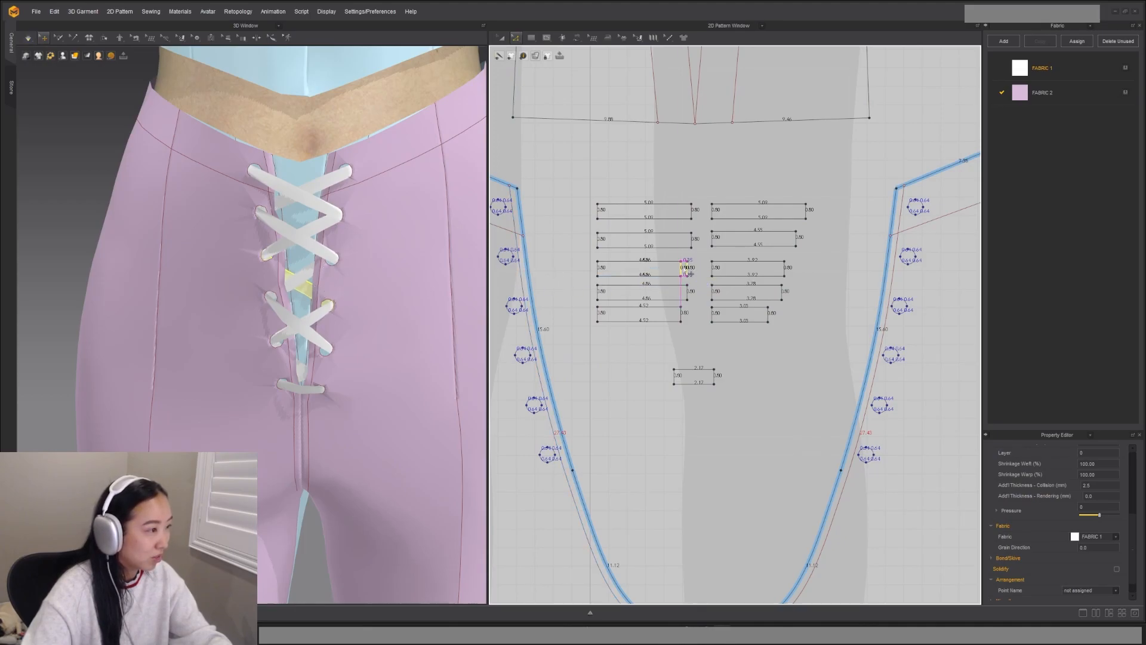
# Step: Shorten the middle seam between the left front edge and the center panel to 1.75 on both pieces
pyautogui.press('n')
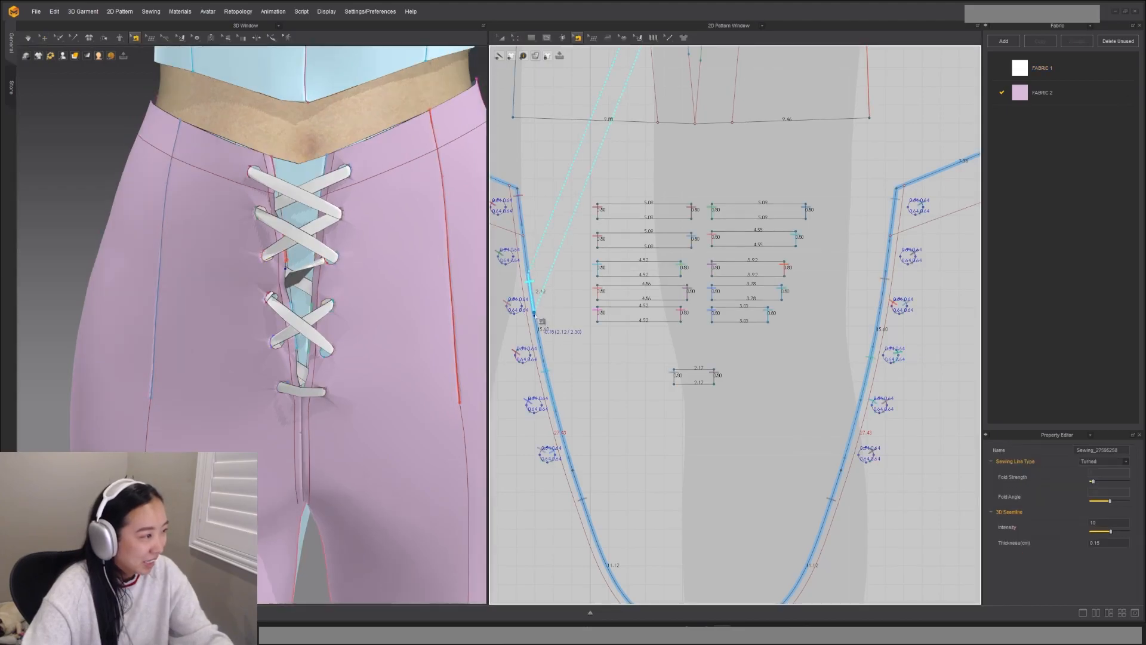
pyautogui.click(533, 312)
pyautogui.moveTo(675, 72); pyautogui.dragTo(717, 358, button='middle')
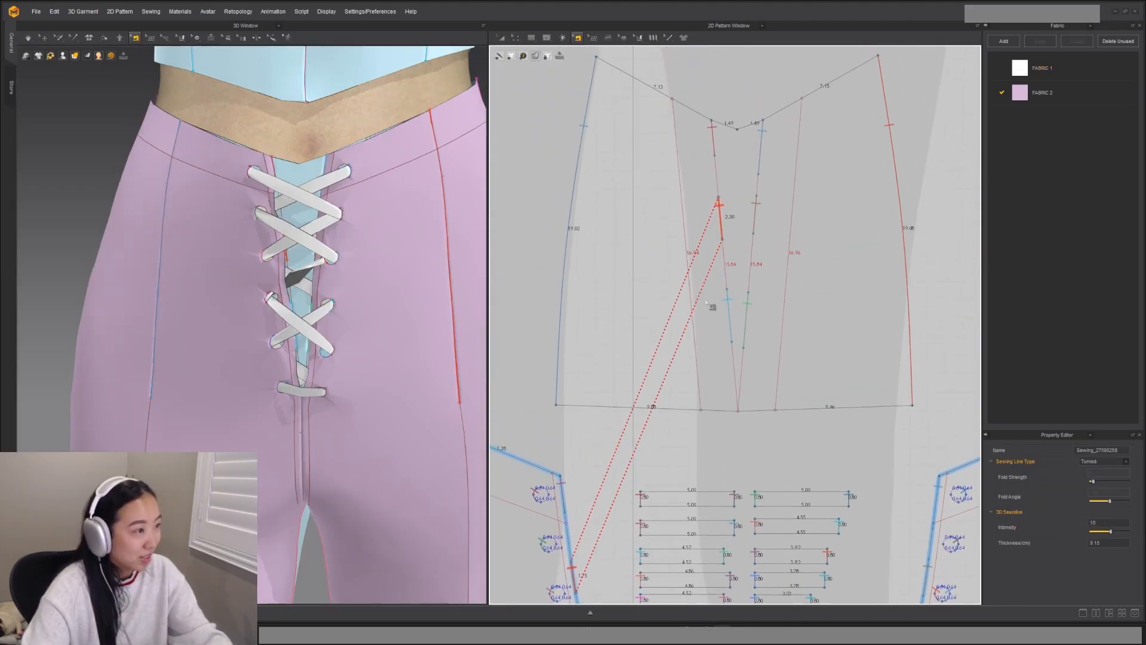
pyautogui.click(723, 239)
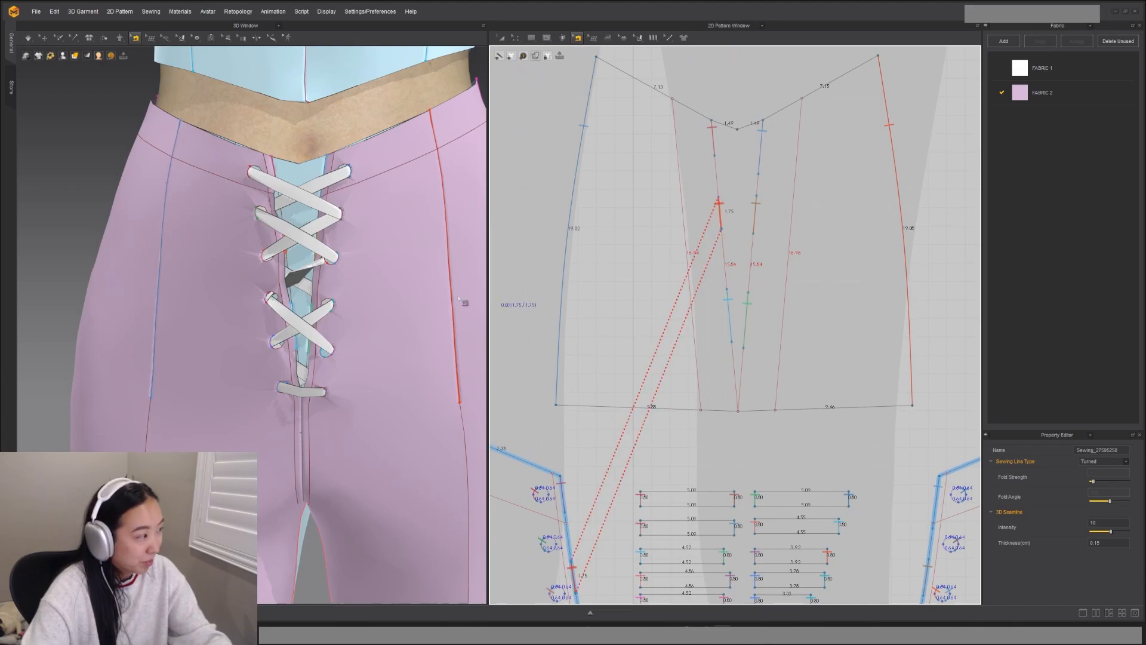
# Step: Pull the twisted lace strip in the middle of the opening downward on the garment, and check it from the side
pyautogui.press('q')
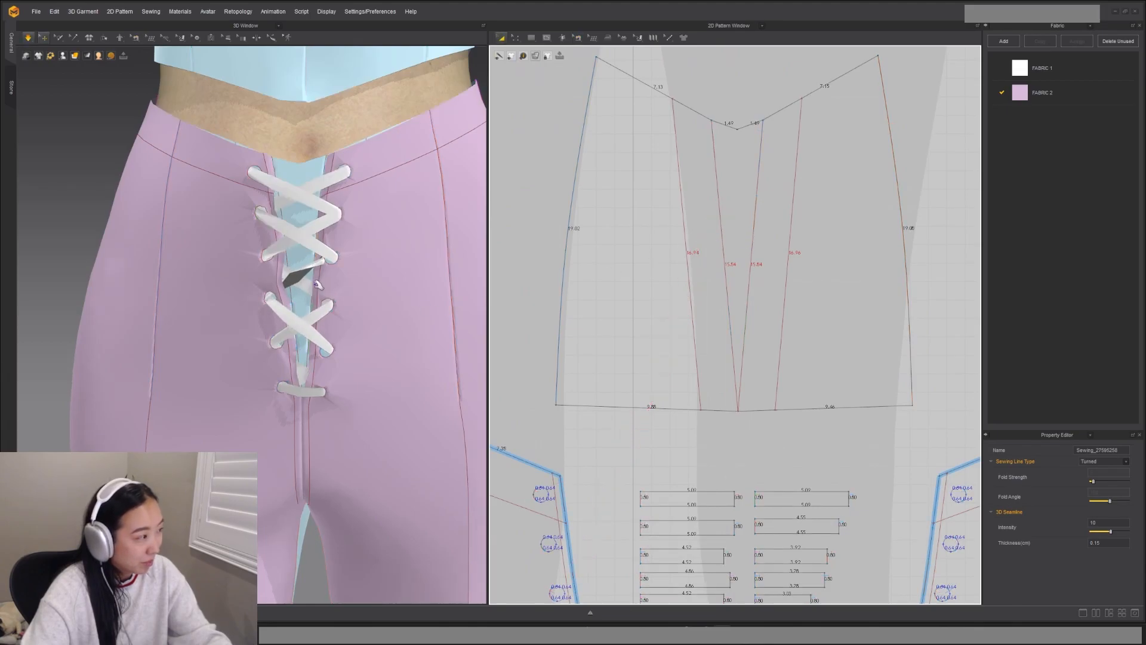
pyautogui.click(300, 279)
pyautogui.moveTo(300, 278); pyautogui.dragTo(309, 315)
pyautogui.moveTo(309, 313); pyautogui.dragTo(305, 302, button='right')
pyautogui.click(305, 302)
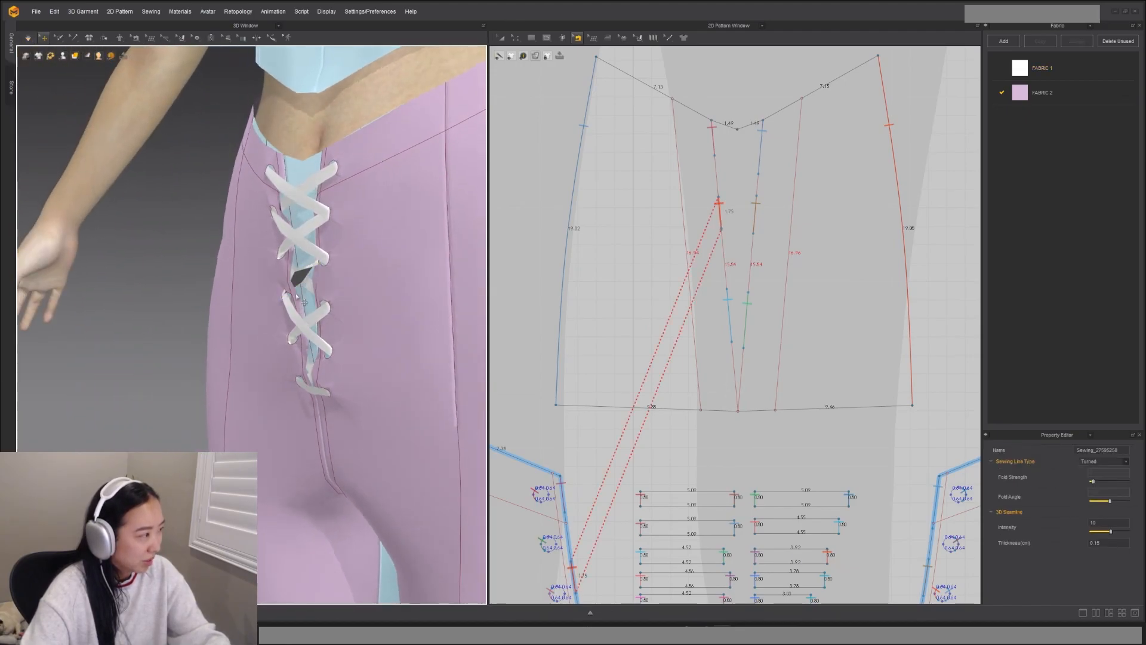
# Step: Simulate and pull the twisted middle lace strip sideways until it lies flat across the center panel
pyautogui.scroll(6, 305, 290)
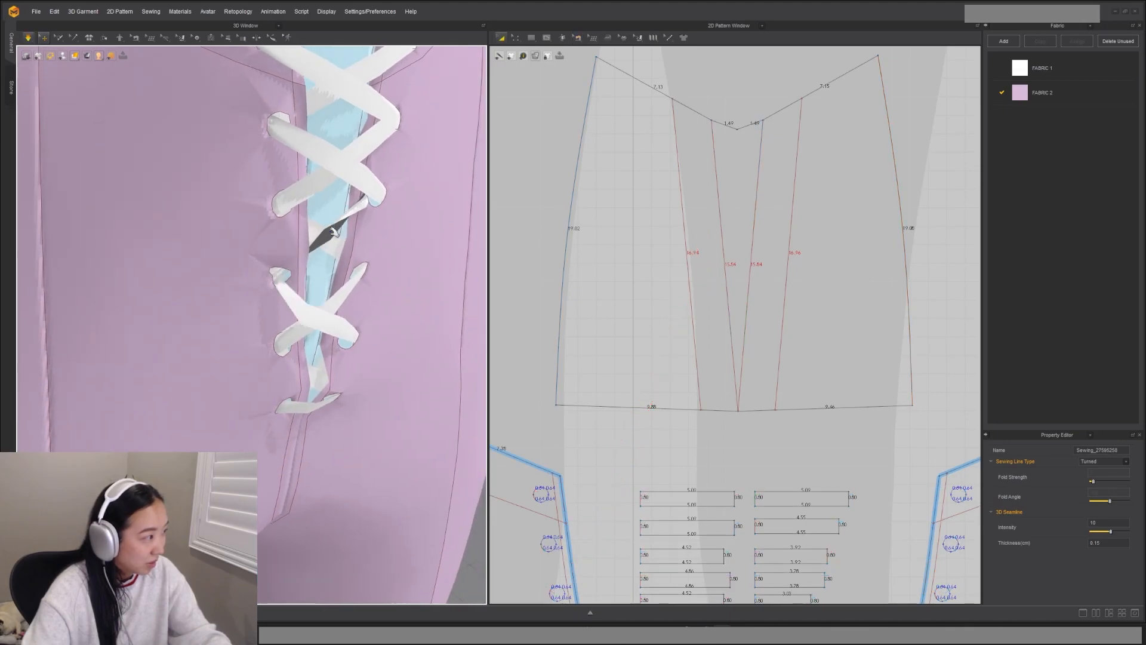
pyautogui.click(341, 240)
pyautogui.moveTo(341, 239); pyautogui.dragTo(340, 243)
pyautogui.press('space')
pyautogui.press('b')
pyautogui.moveTo(376, 266); pyautogui.dragTo(278, 266, button='right')
pyautogui.moveTo(320, 246); pyautogui.dragTo(342, 249)
pyautogui.press('space')
pyautogui.press('space')
pyautogui.moveTo(305, 280); pyautogui.dragTo(366, 289, button='right')
pyautogui.scroll(-3, 315, 322)
pyautogui.moveTo(310, 315); pyautogui.dragTo(301, 273, button='right')
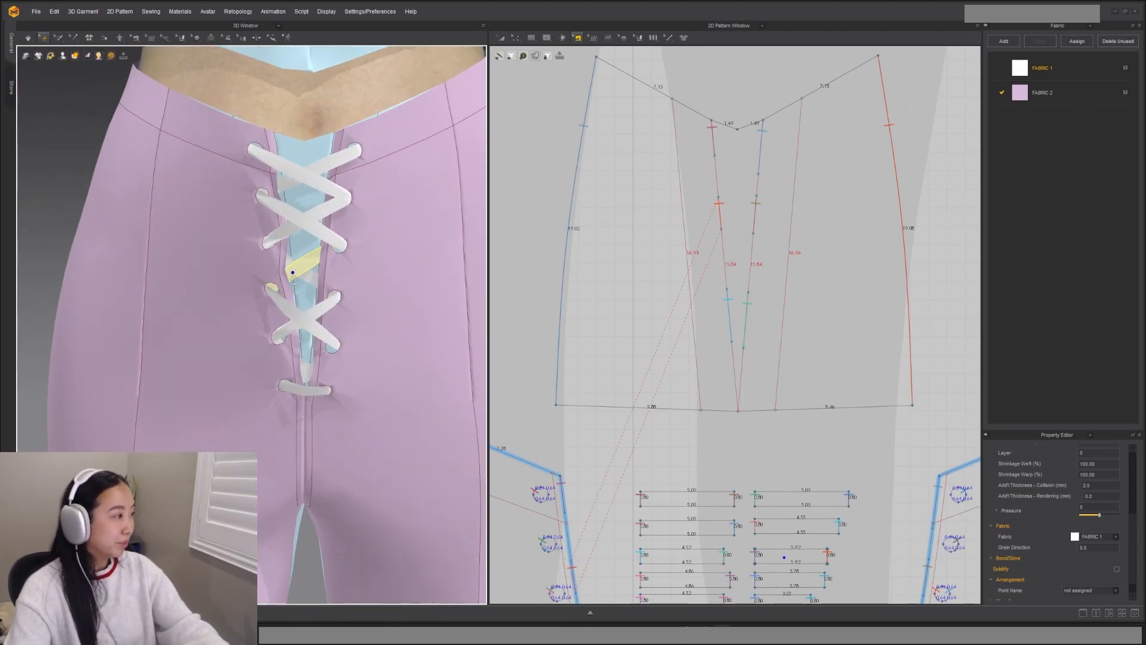
# Step: Select all the lace strips and set their particle distance to 15 mm
pyautogui.scroll(1, 302, 274)
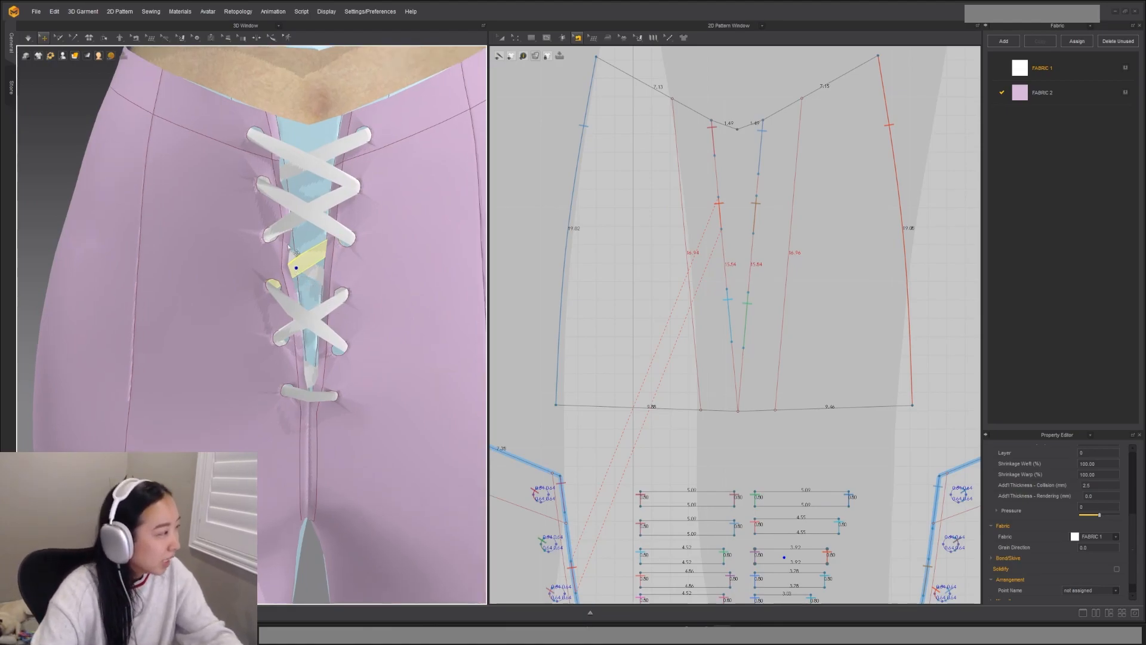
pyautogui.press('a')
pyautogui.keyDown('shift'); pyautogui.click(303, 157); pyautogui.keyUp('shift')
pyautogui.scroll(-5, 716, 386)
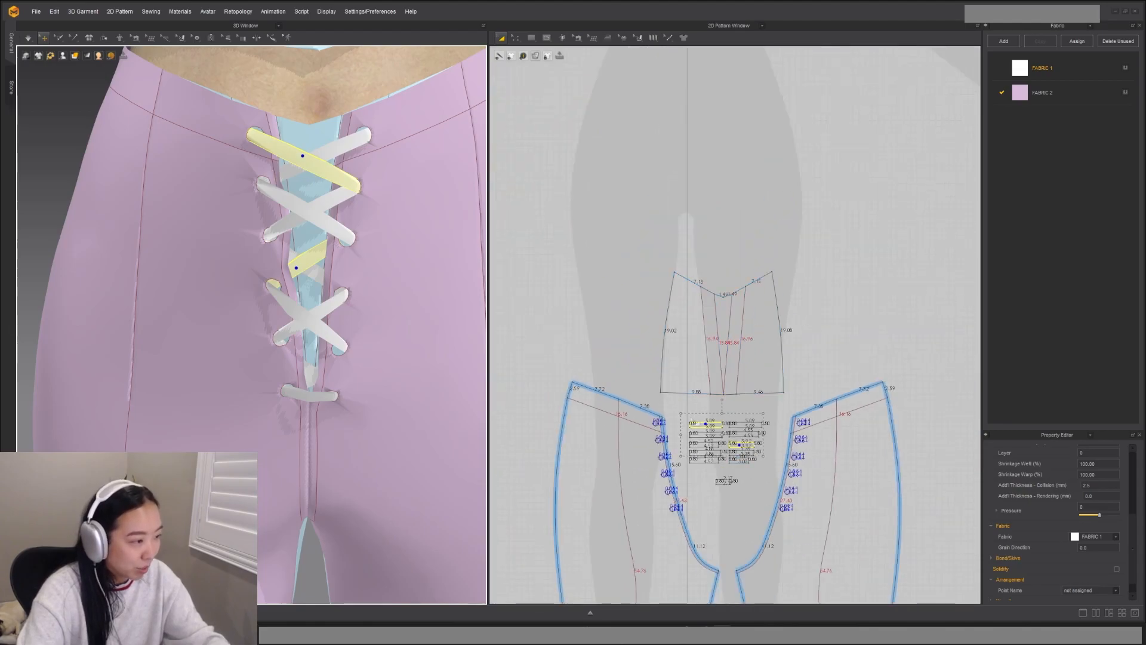
pyautogui.hotkey('ctrl', 'a')
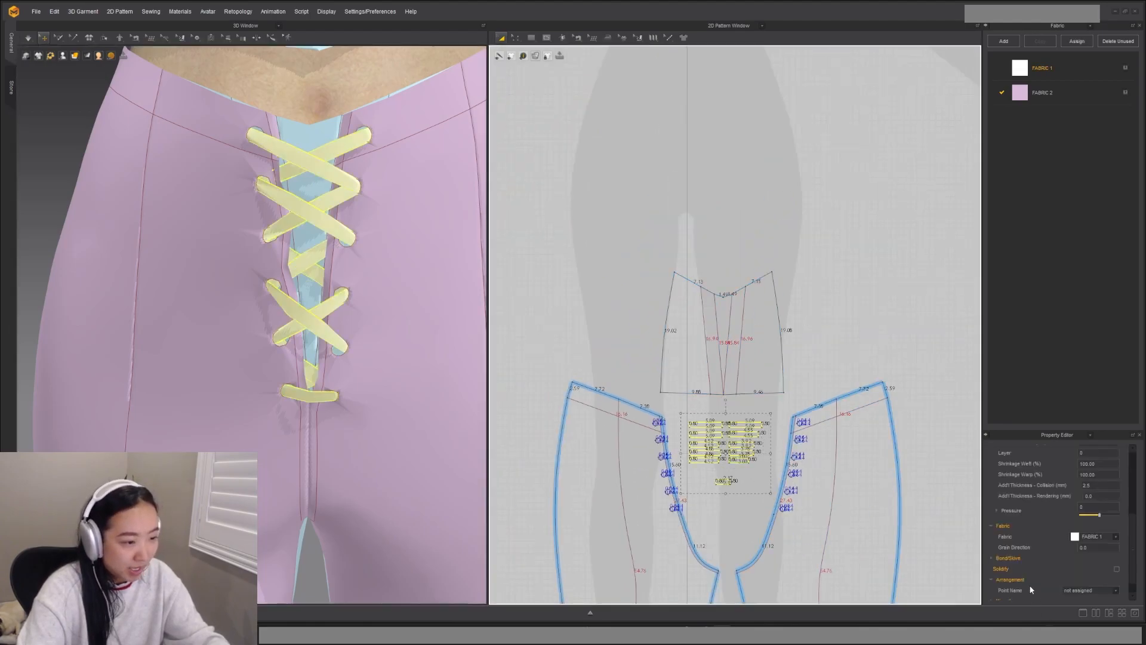
pyautogui.scroll(-1, 1031, 568)
pyautogui.scroll(3, 1045, 535)
pyautogui.click(1100, 532)
pyautogui.write('15')
pyautogui.press('Return')
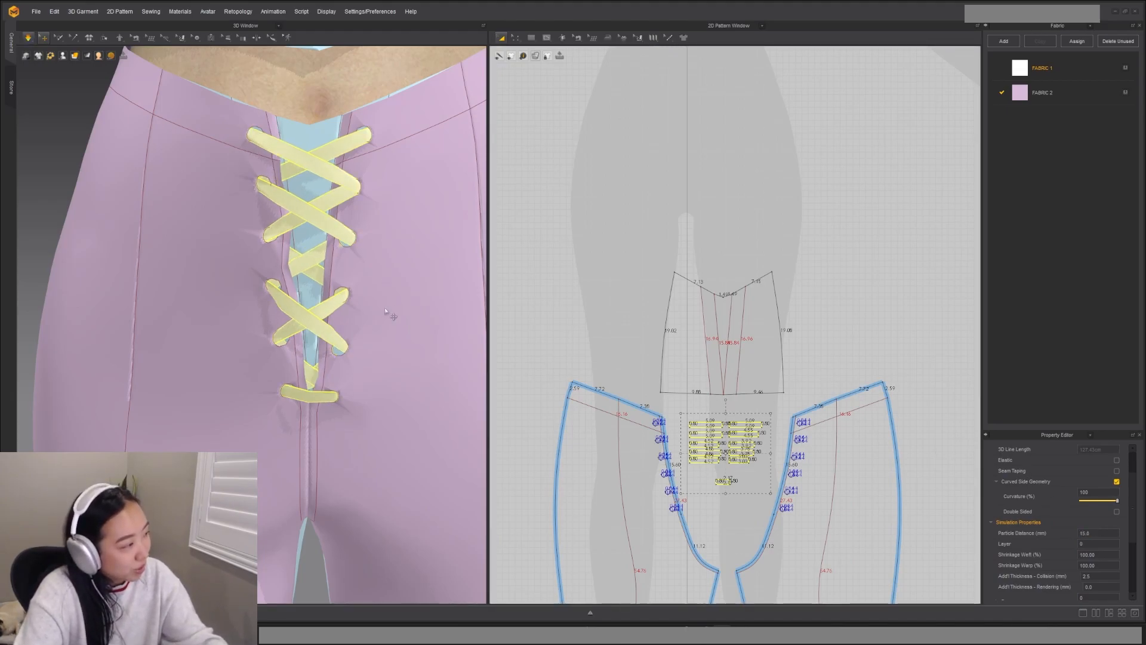
# Step: Lower the selected lace strips' particle distance to 10 mm and simulate
pyautogui.click(1097, 532)
pyautogui.write('10')
pyautogui.press('Return')
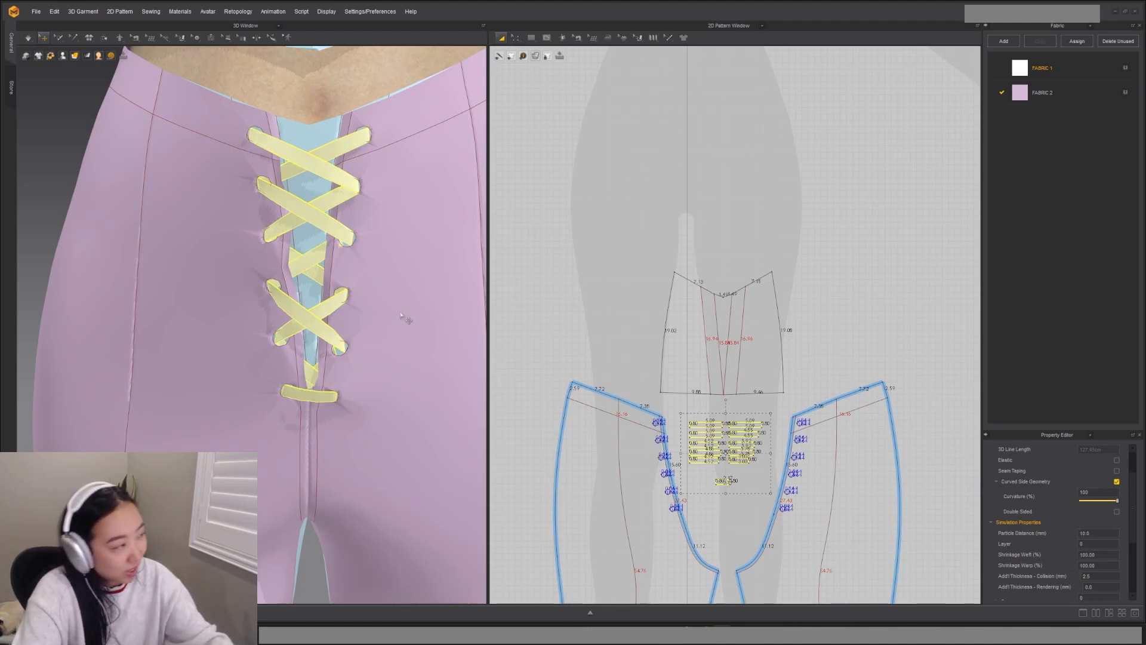
pyautogui.press('space')
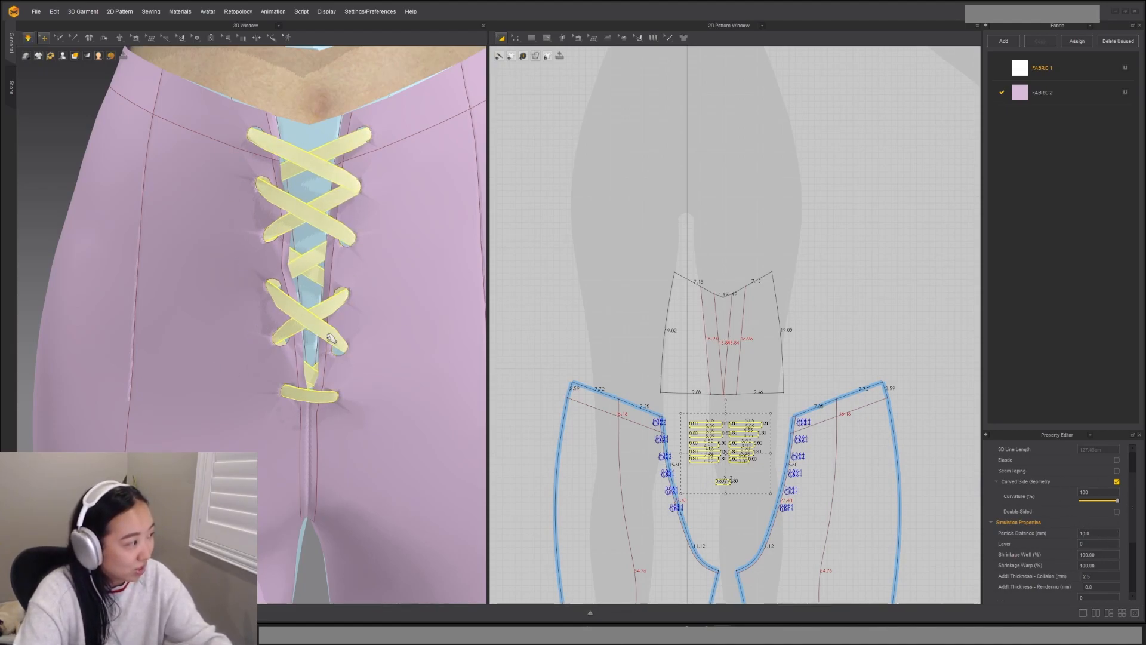
# Step: Delete the seam at the second-column, fifth-row lace strip's right end, and resew that end to the fifth right eyelet's right side
pyautogui.moveTo(351, 385); pyautogui.dragTo(272, 310, button='middle')
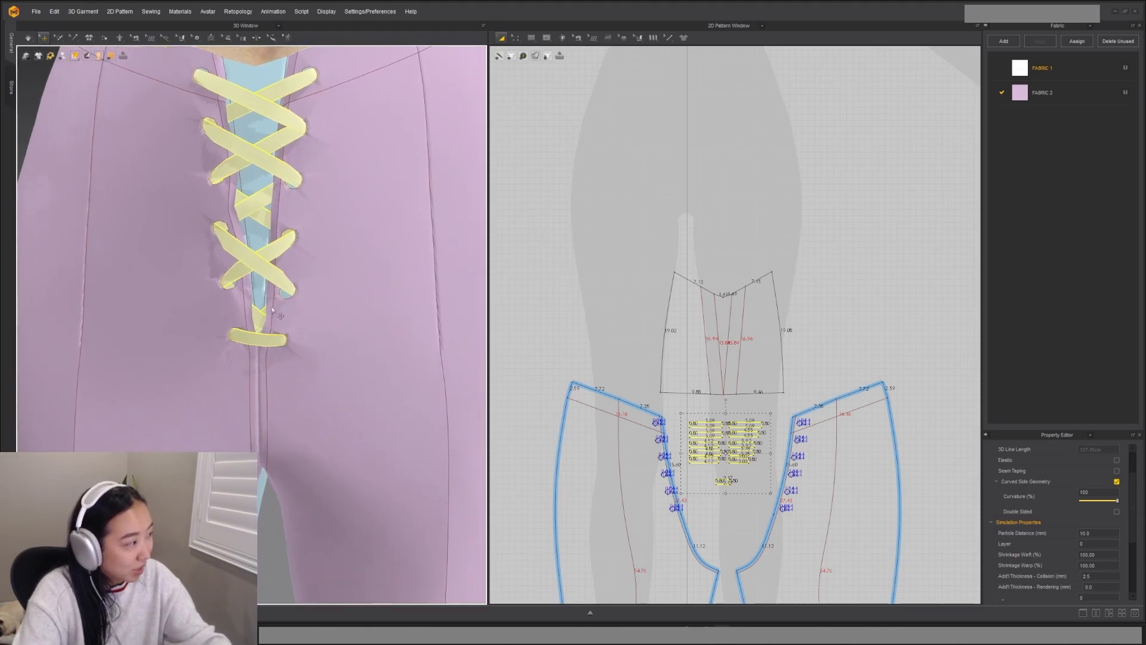
pyautogui.click(267, 312)
pyautogui.scroll(5, 789, 422)
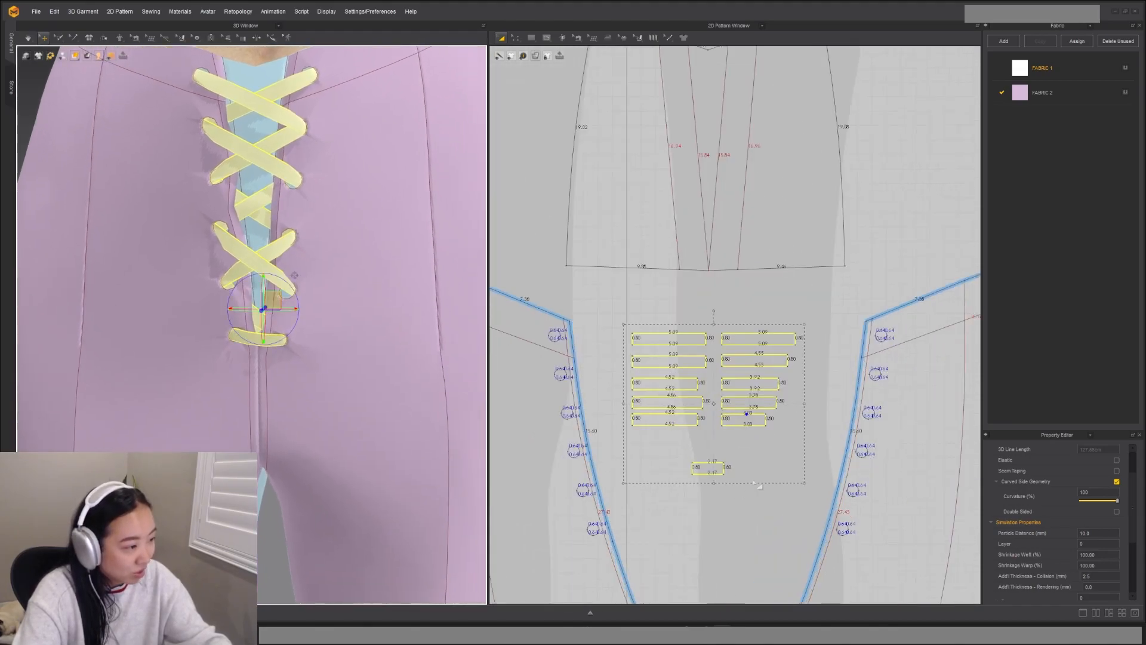
pyautogui.press('b')
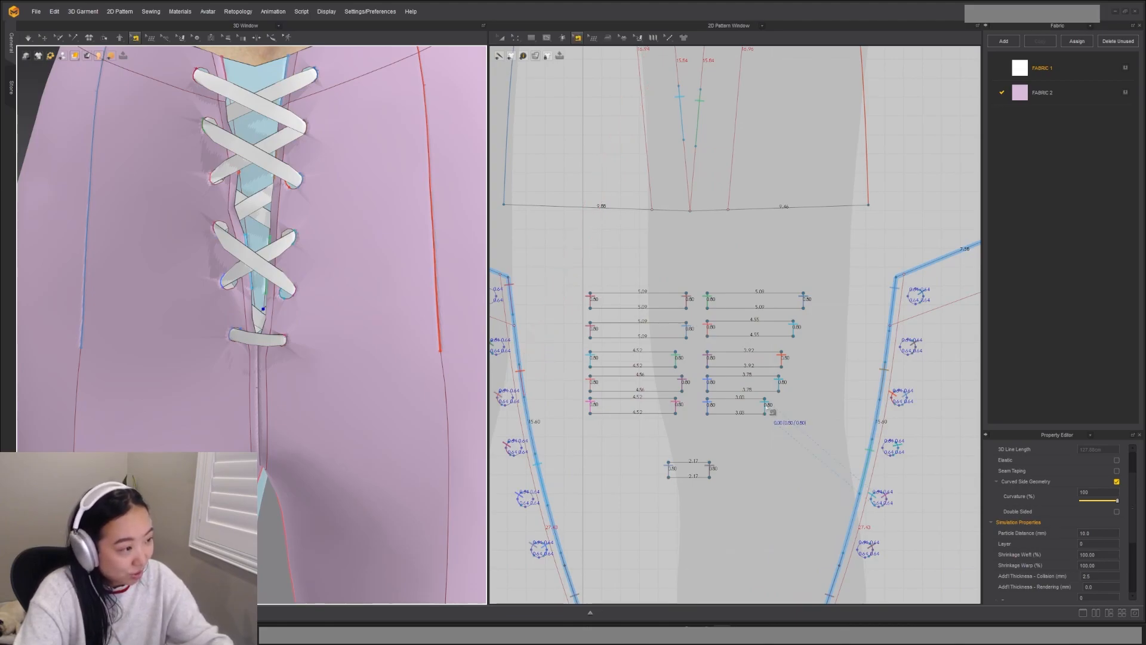
pyautogui.click(767, 407)
pyautogui.moveTo(796, 438); pyautogui.dragTo(730, 416, button='middle')
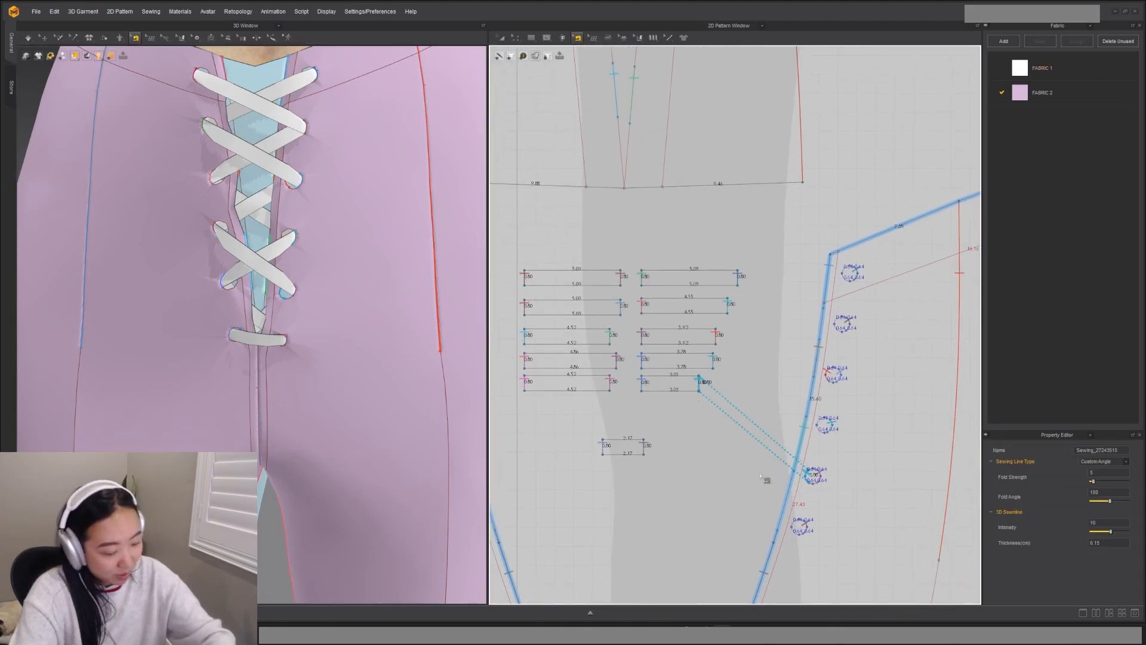
pyautogui.press('Delete')
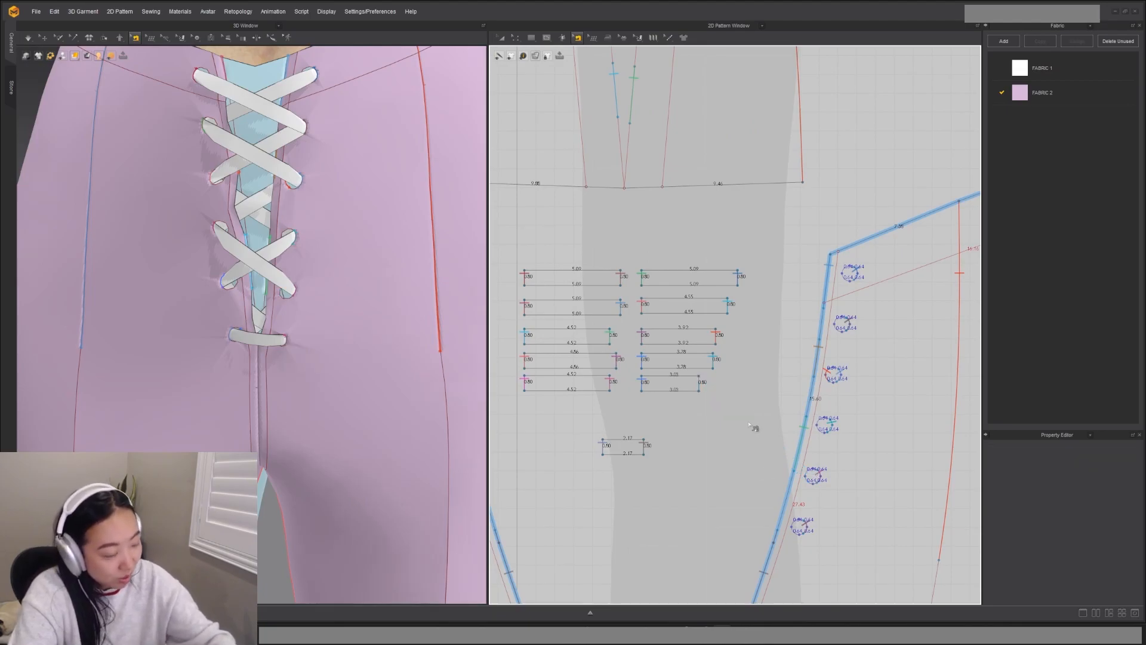
pyautogui.click(701, 381)
pyautogui.scroll(3, 804, 469)
pyautogui.scroll(1, 818, 477)
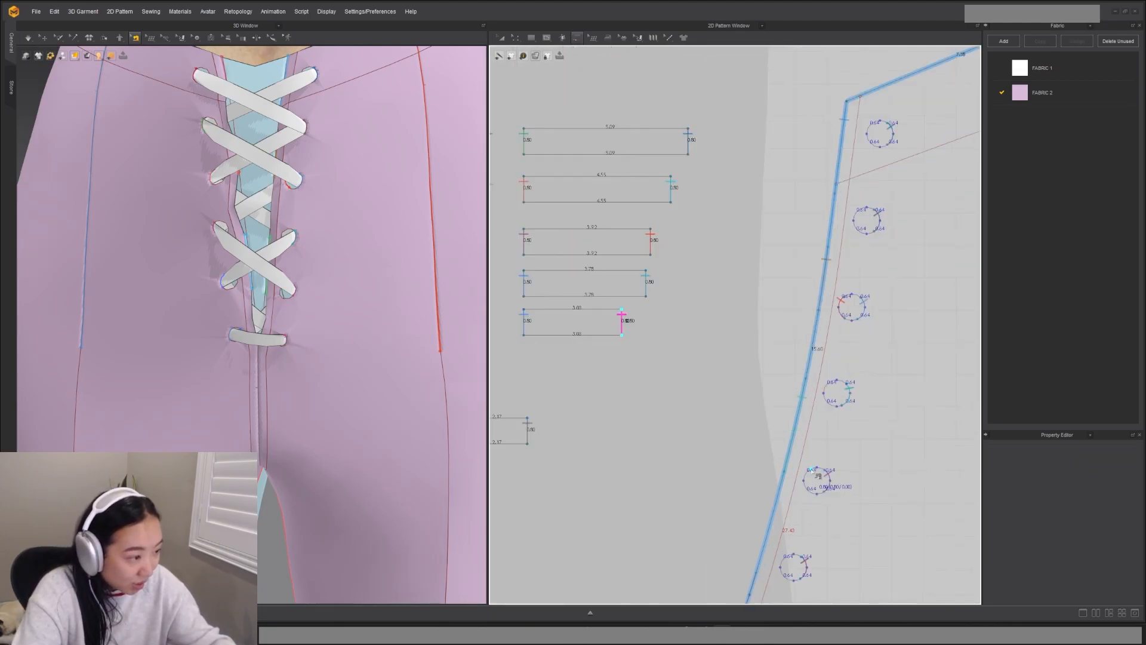
pyautogui.click(827, 479)
pyautogui.press('a')
pyautogui.press('n')
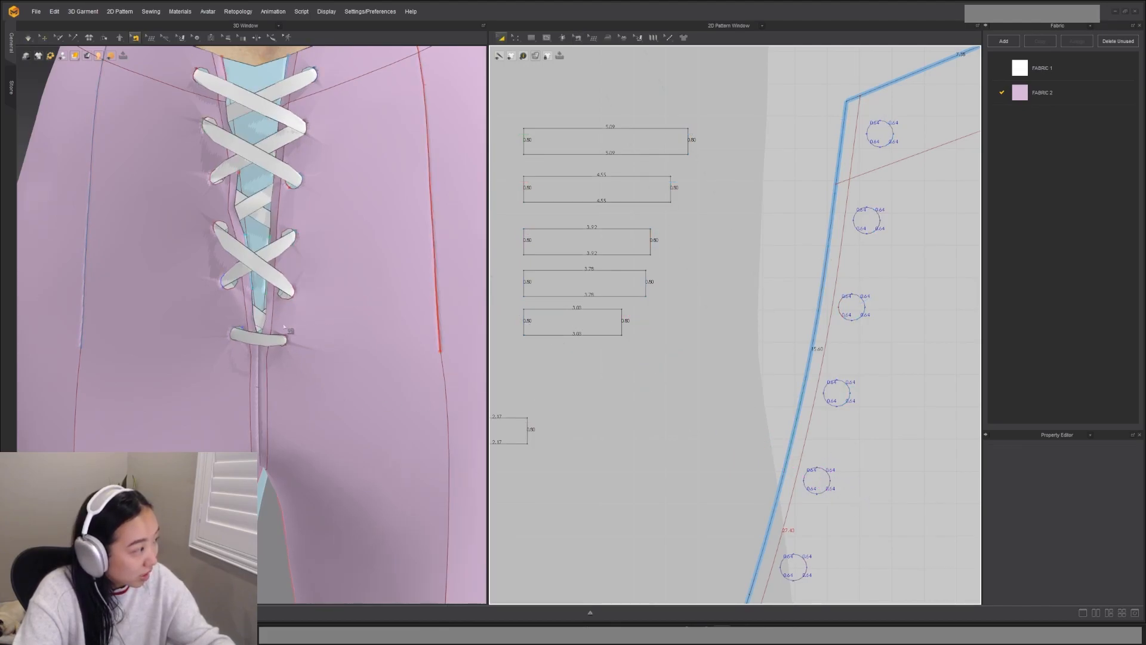
# Step: Delete the seam at the second-column, third-row lace strip's right end, and resew that end to the third right eyelet's right side
pyautogui.moveTo(260, 332); pyautogui.dragTo(251, 327, button='right')
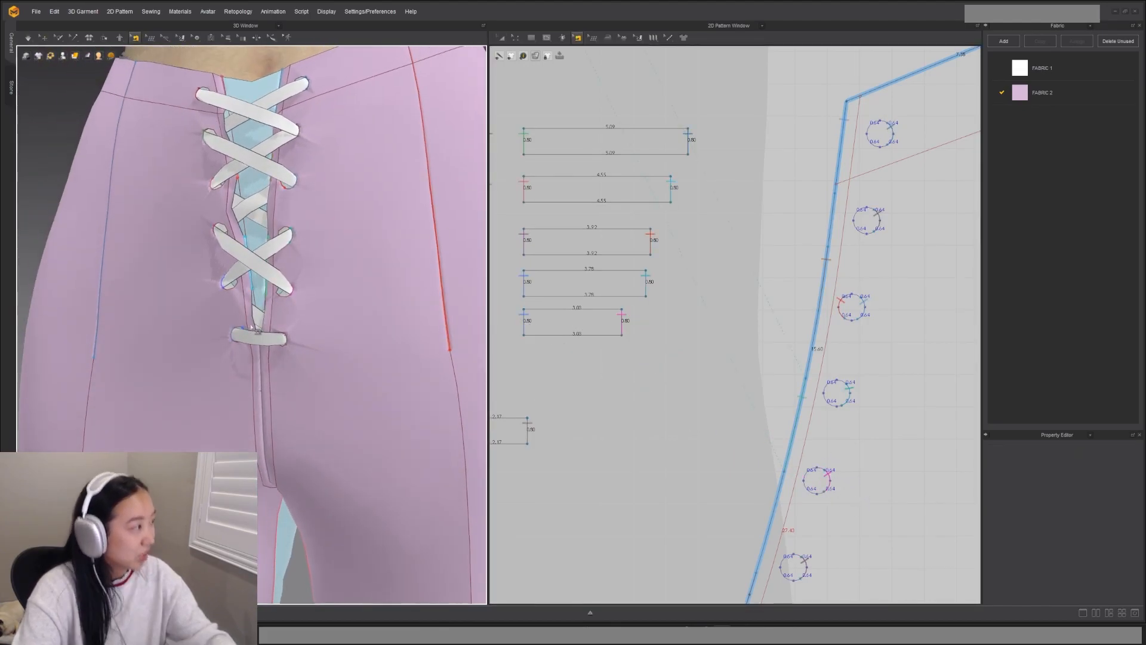
pyautogui.scroll(-4, 251, 327)
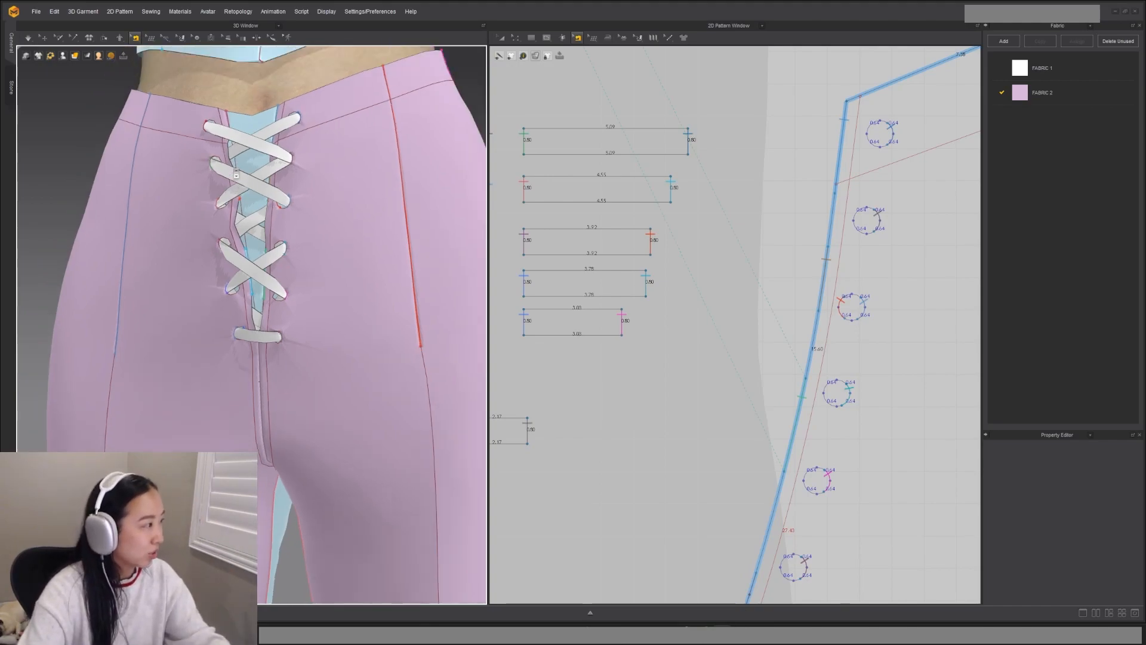
pyautogui.scroll(-2, 276, 229)
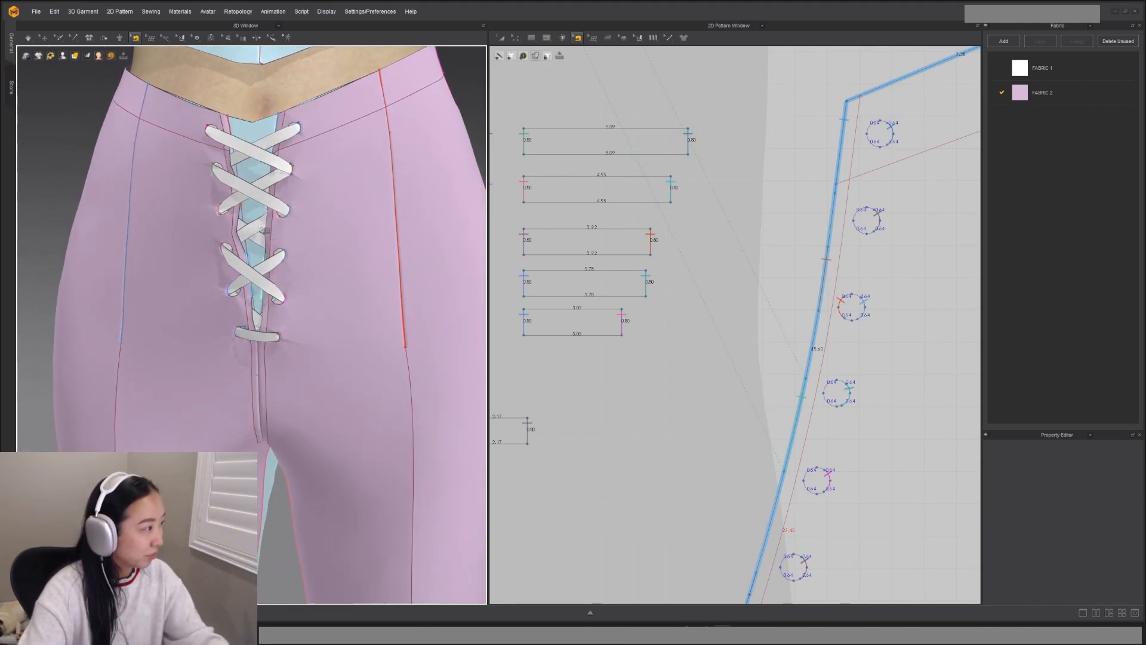
pyautogui.press('q')
pyautogui.click(267, 231)
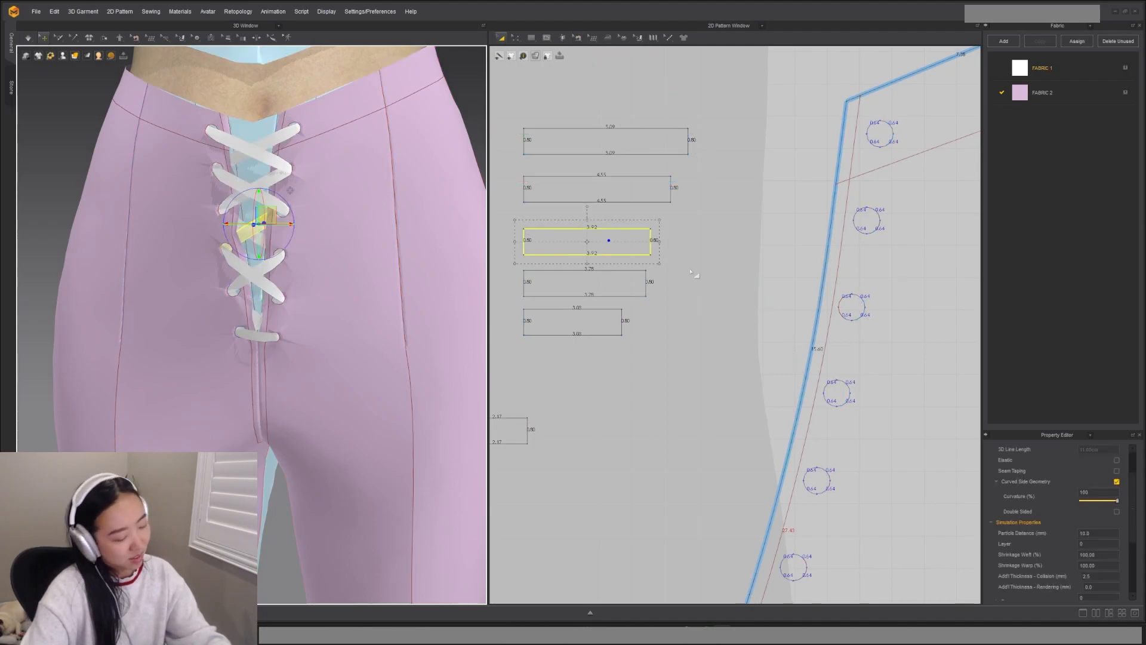
pyautogui.press('b')
pyautogui.click(650, 244)
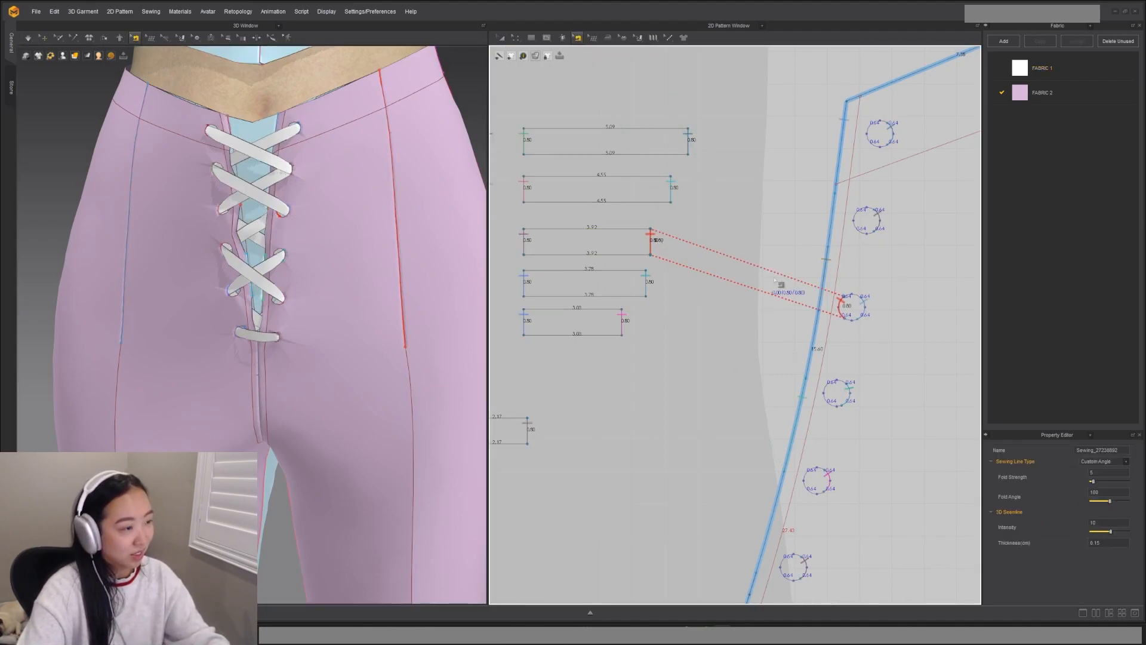
pyautogui.press('Delete')
pyautogui.press('m')
pyautogui.click(650, 242)
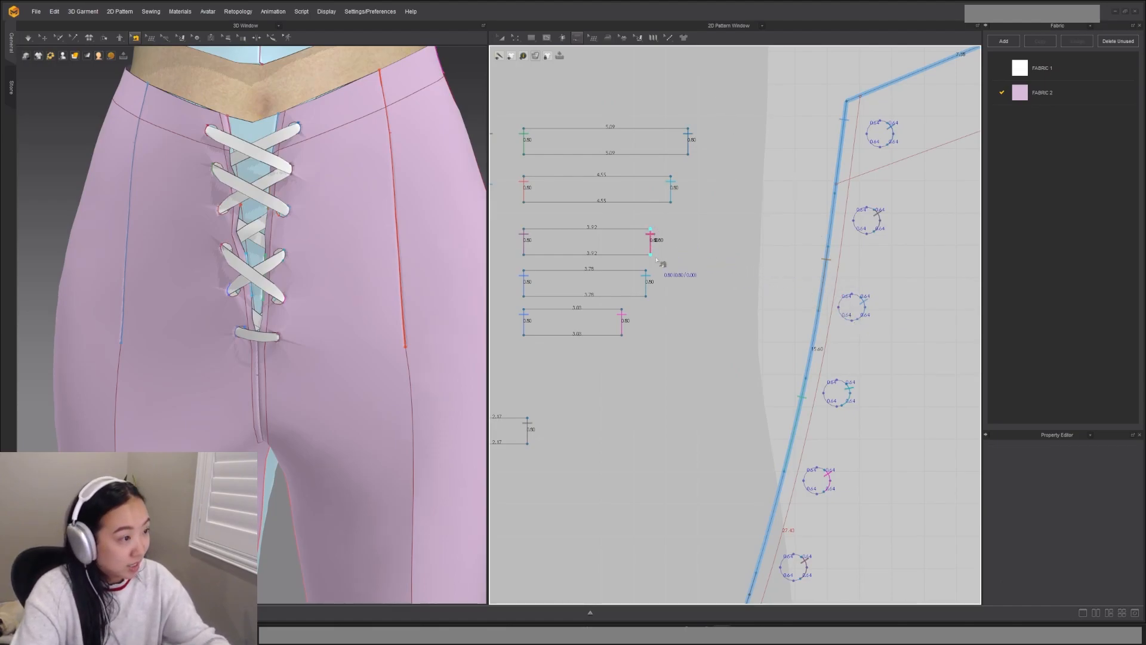
pyautogui.click(870, 325)
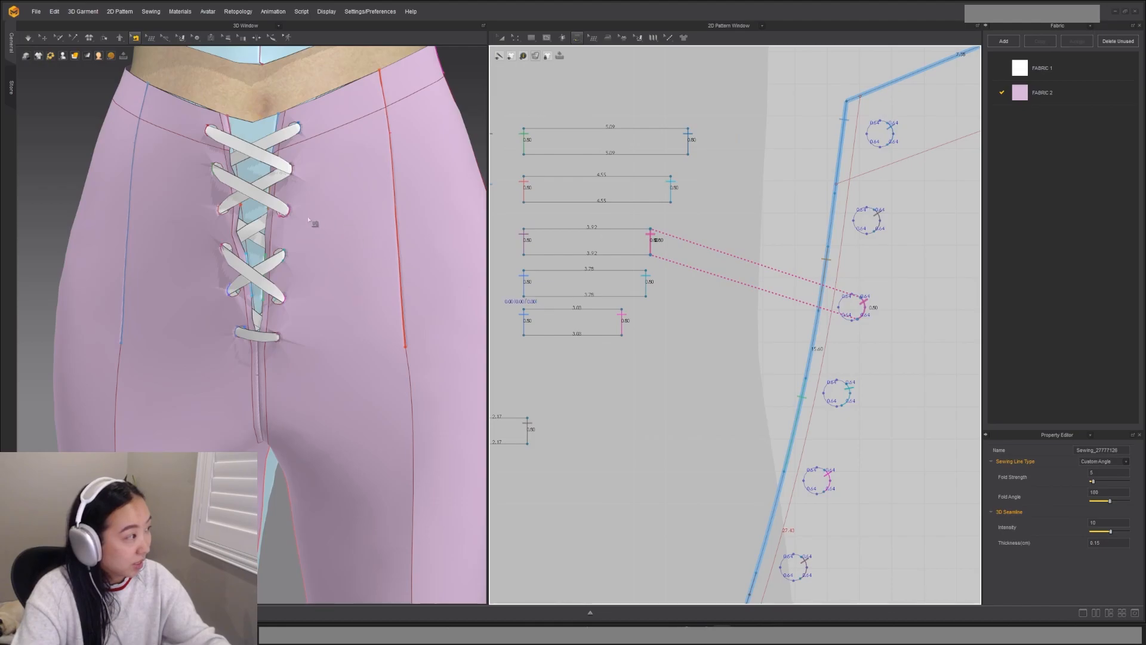
# Step: Select the outlines of all six eyelet circles along the right front piece's opening edge
pyautogui.scroll(-3, 298, 218)
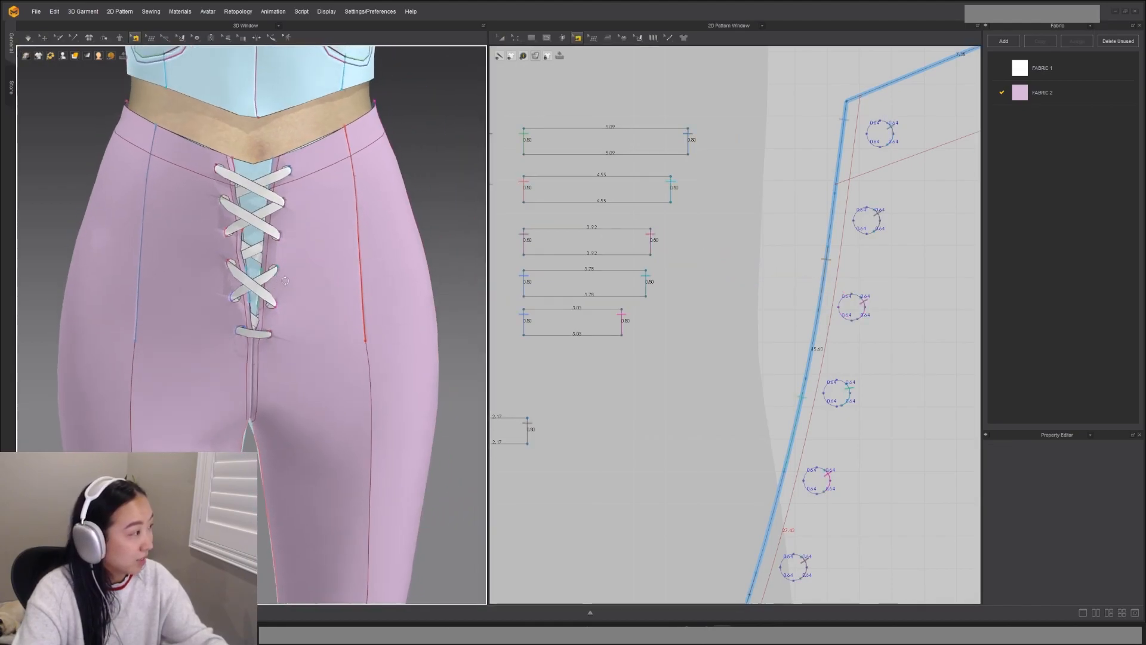
pyautogui.press('a')
pyautogui.scroll(-3, 391, 229)
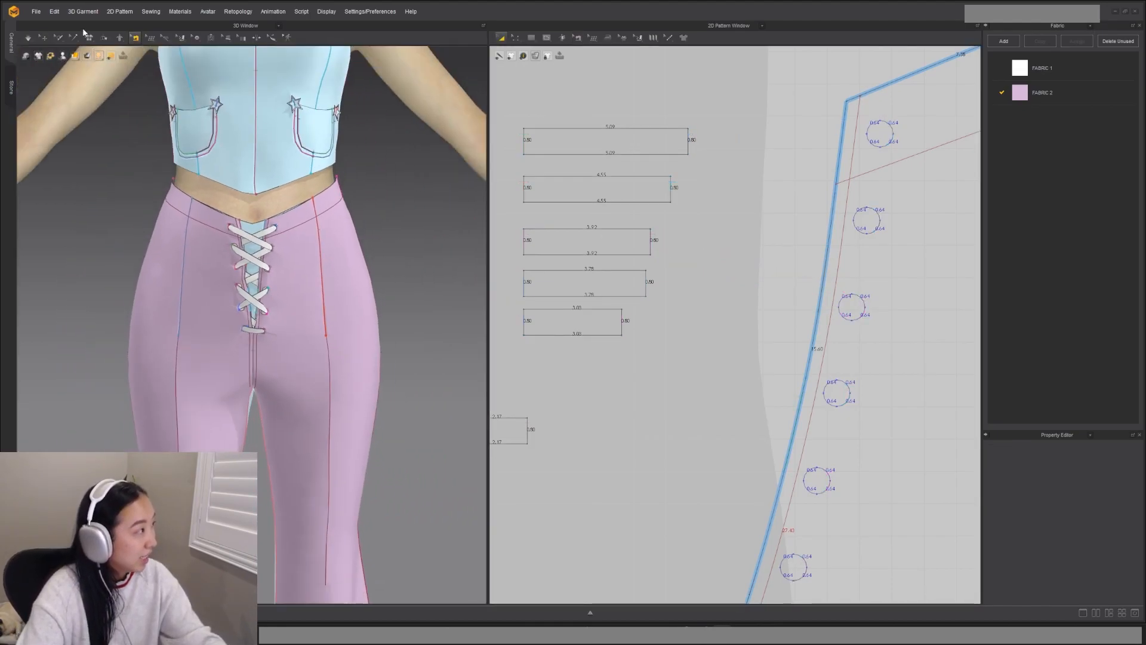
pyautogui.click(43, 37)
pyautogui.scroll(3, 311, 246)
pyautogui.moveTo(348, 244)
pyautogui.mouseDown(button='right')
pyautogui.moveTo(304, 240)
pyautogui.moveTo(384, 250)
pyautogui.moveTo(336, 251)
pyautogui.mouseUp(button='right')
pyautogui.moveTo(329, 227); pyautogui.dragTo(347, 280, button='middle')
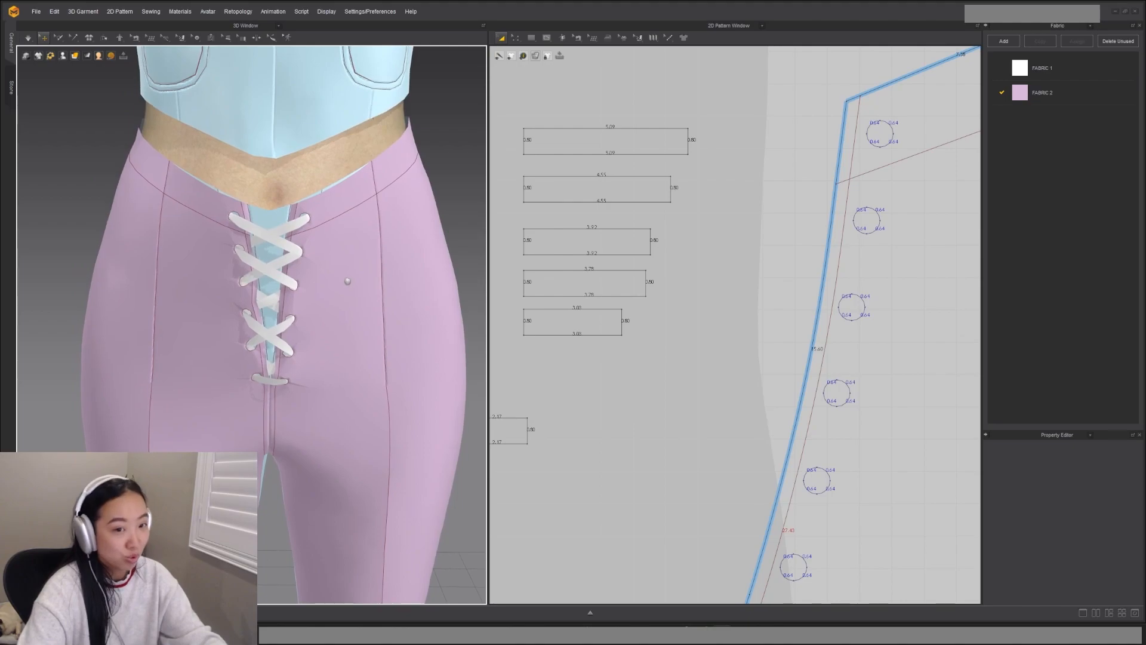
pyautogui.press('z')
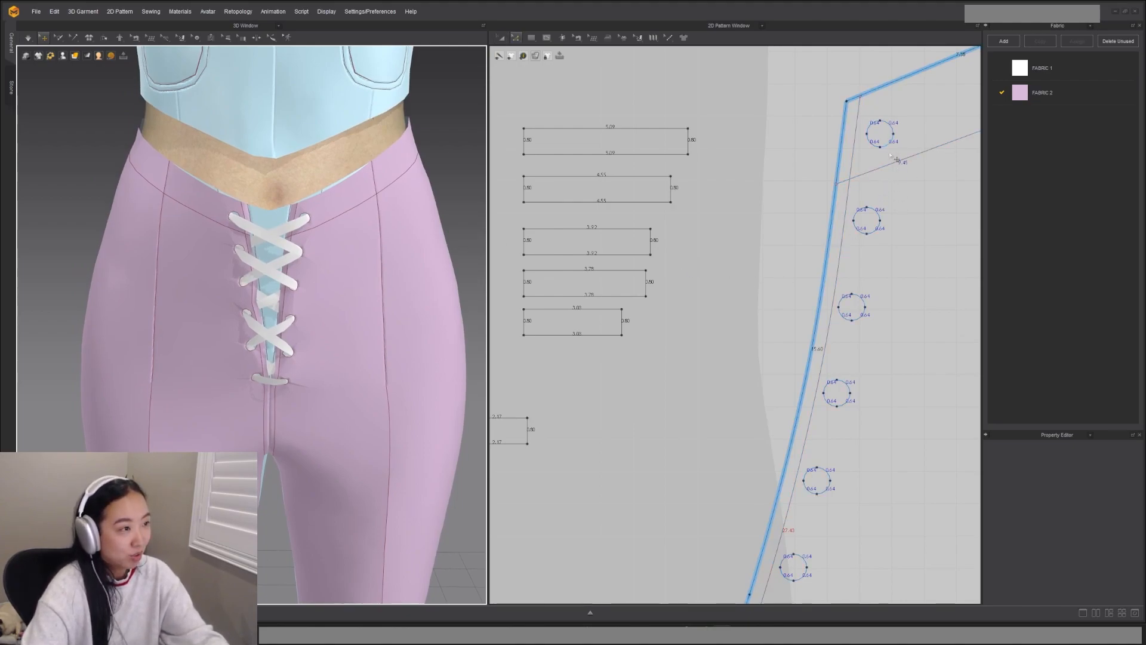
pyautogui.click(891, 145)
pyautogui.doubleClick(892, 145)
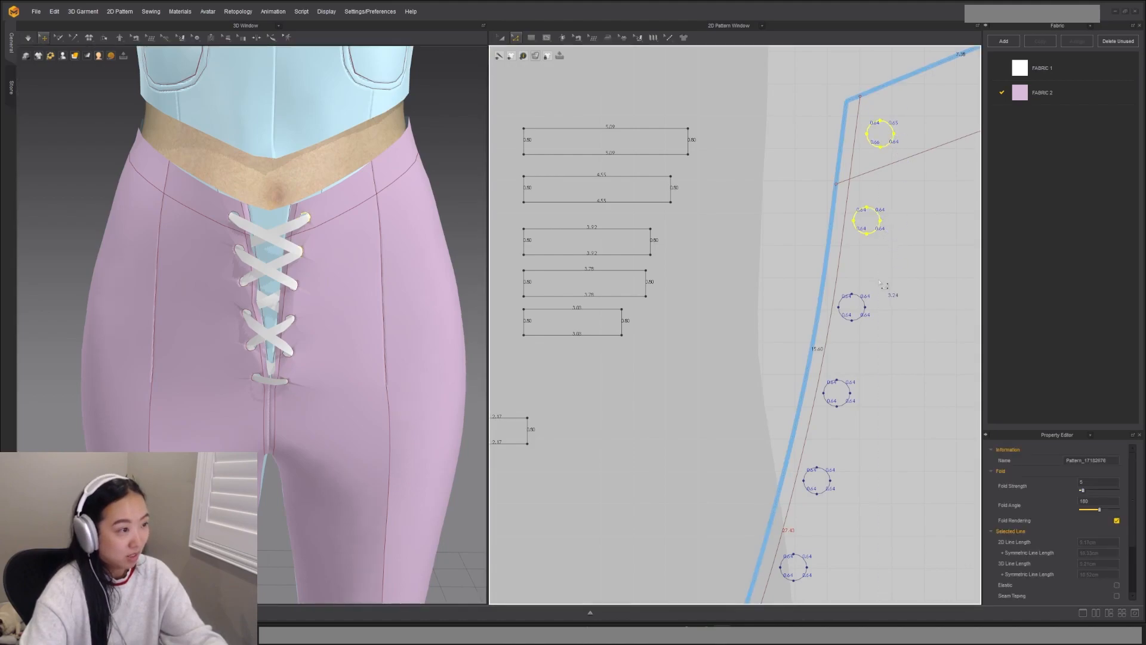
pyautogui.keyDown('shift'); pyautogui.doubleClick(852, 392); pyautogui.keyUp('shift')
pyautogui.scroll(-2, 837, 480)
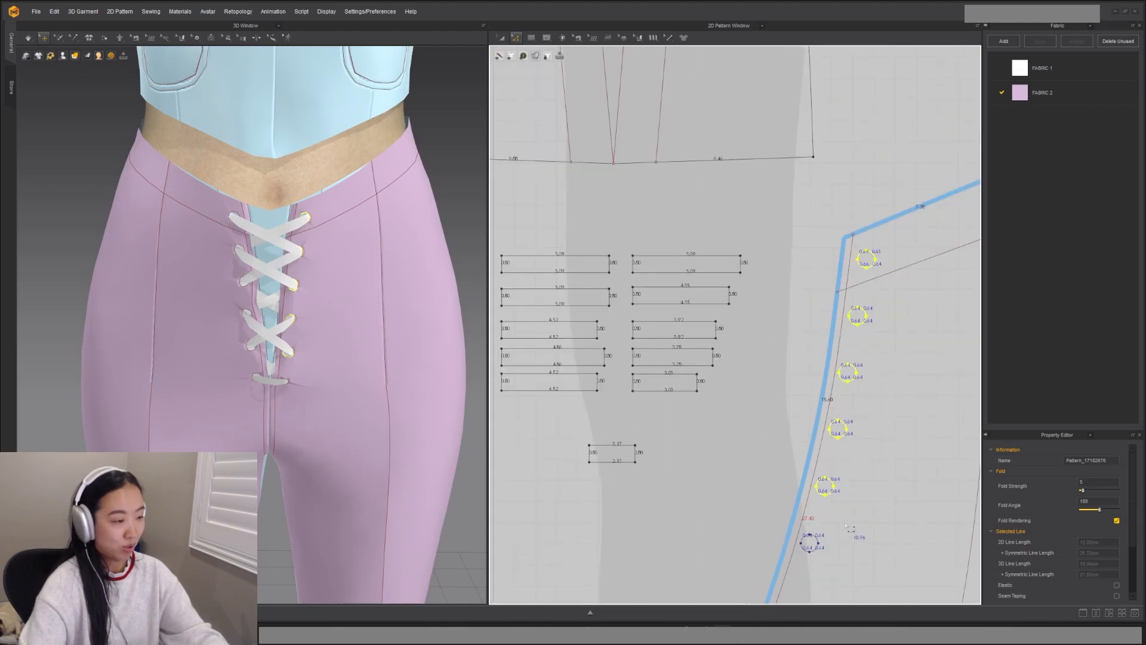
# Step: Offset the selected eyelet circles as internal lines at a distance of 0.15 cm
pyautogui.rightClick(798, 403)
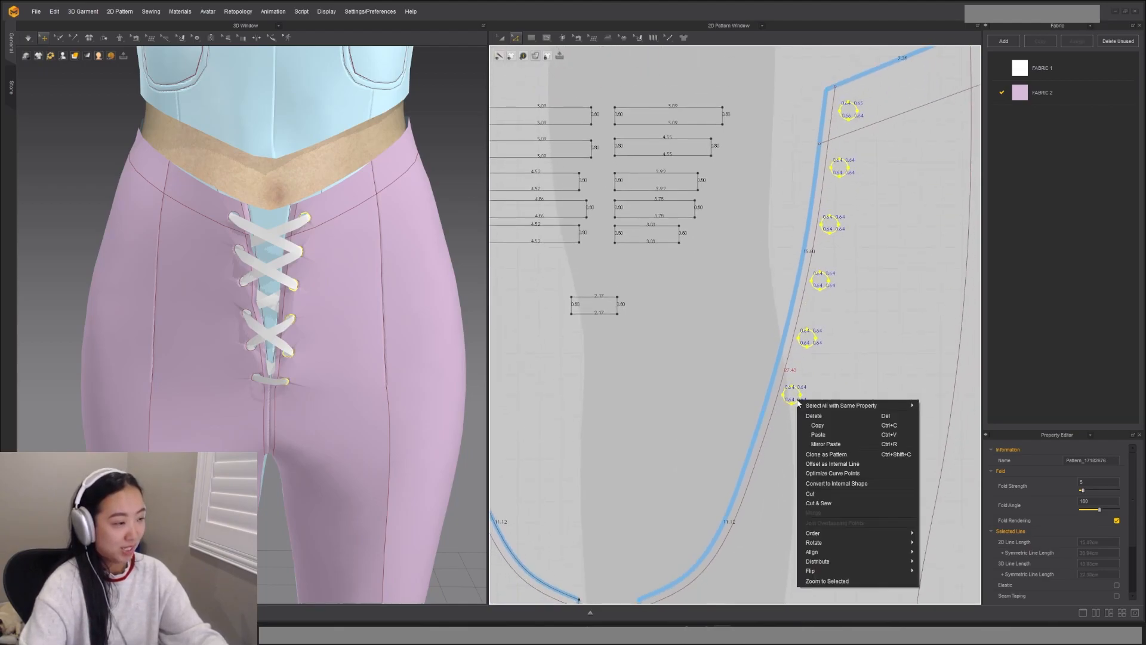
pyautogui.click(818, 463)
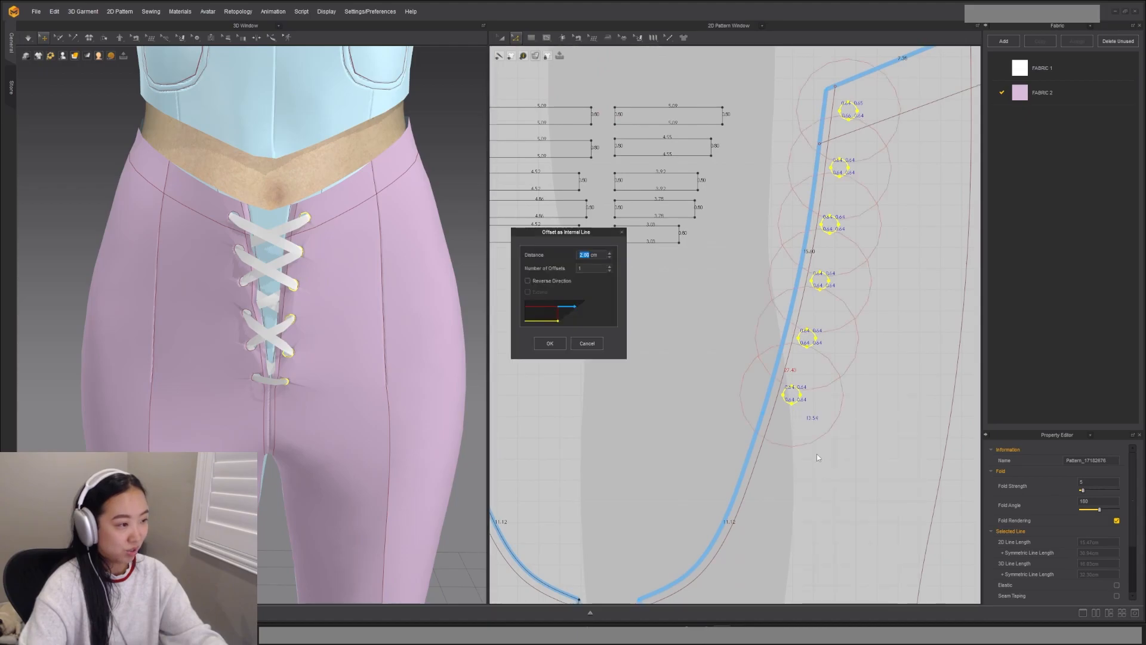
pyautogui.write('1')
pyautogui.press('Return')
pyautogui.rightClick(797, 389)
pyautogui.click(818, 448)
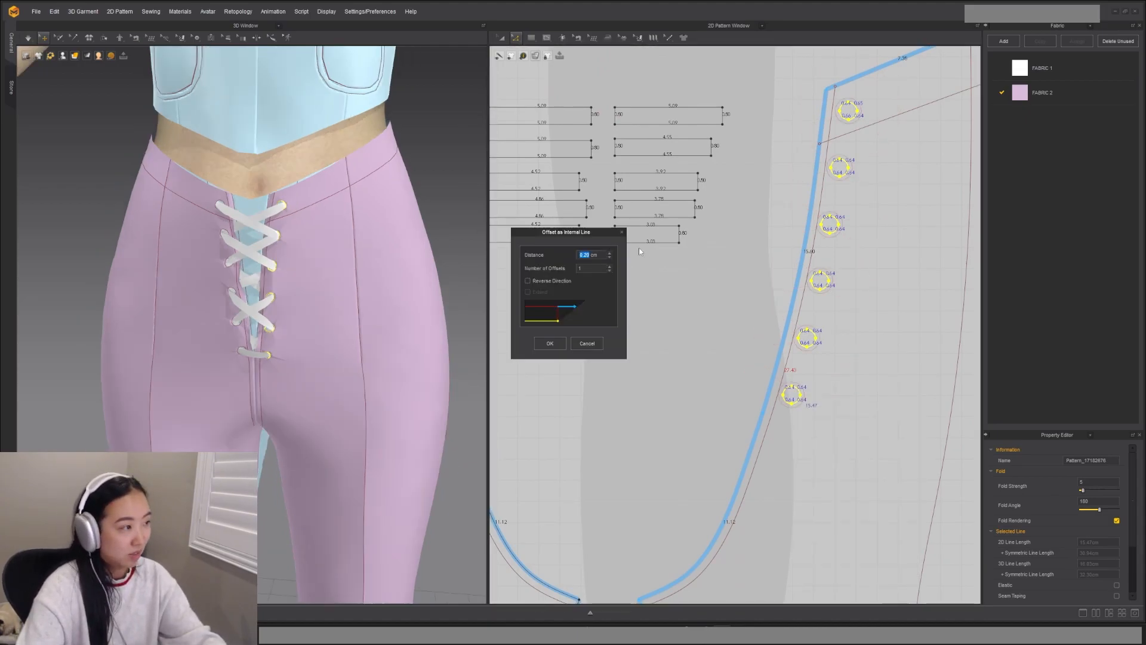
pyautogui.write('.15')
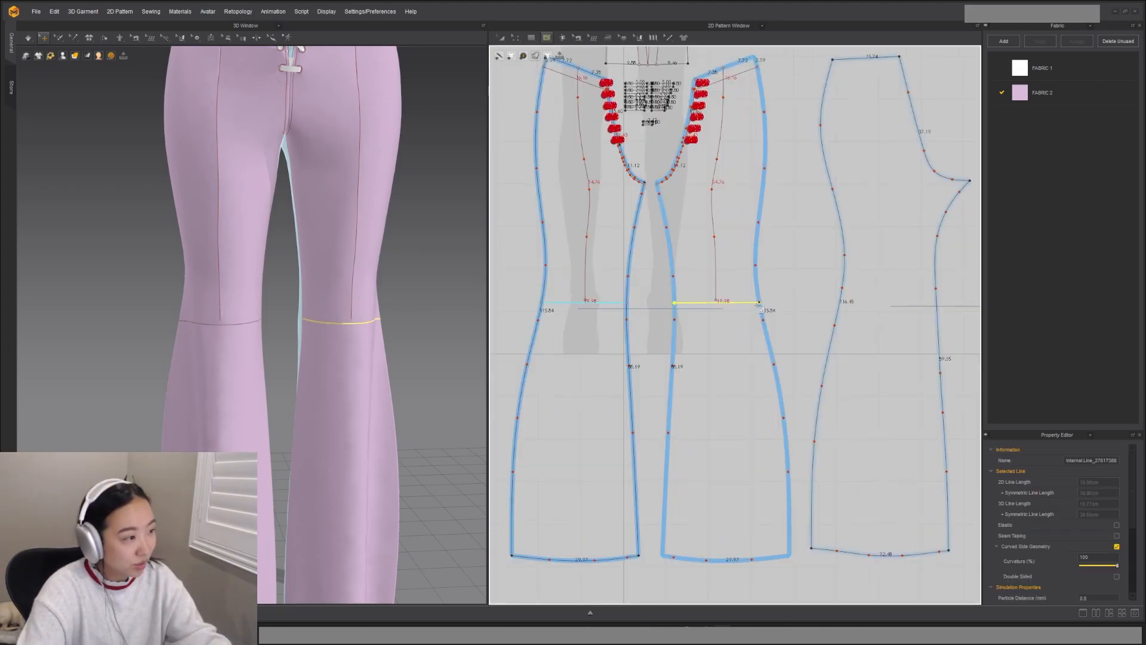
# Step: Move the front leg piece's horizontal knee line slightly upward and apply Extend/Trim to it
pyautogui.press('z')
pyautogui.scroll(3, 742, 308)
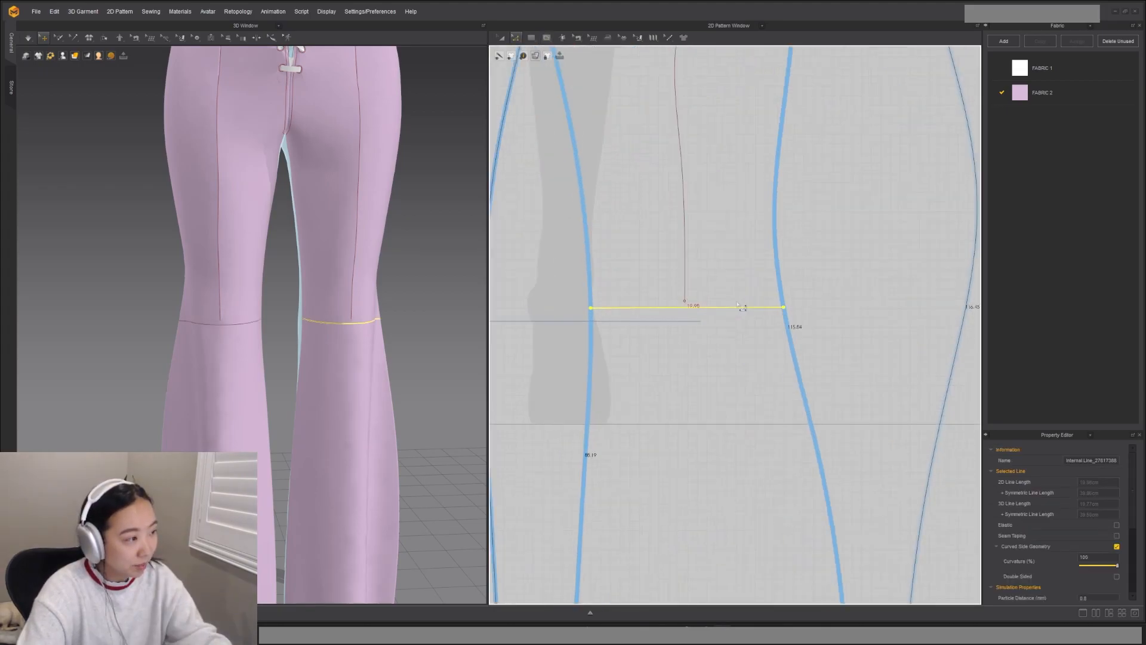
pyautogui.moveTo(708, 312); pyautogui.dragTo(707, 304)
pyautogui.rightClick(707, 303)
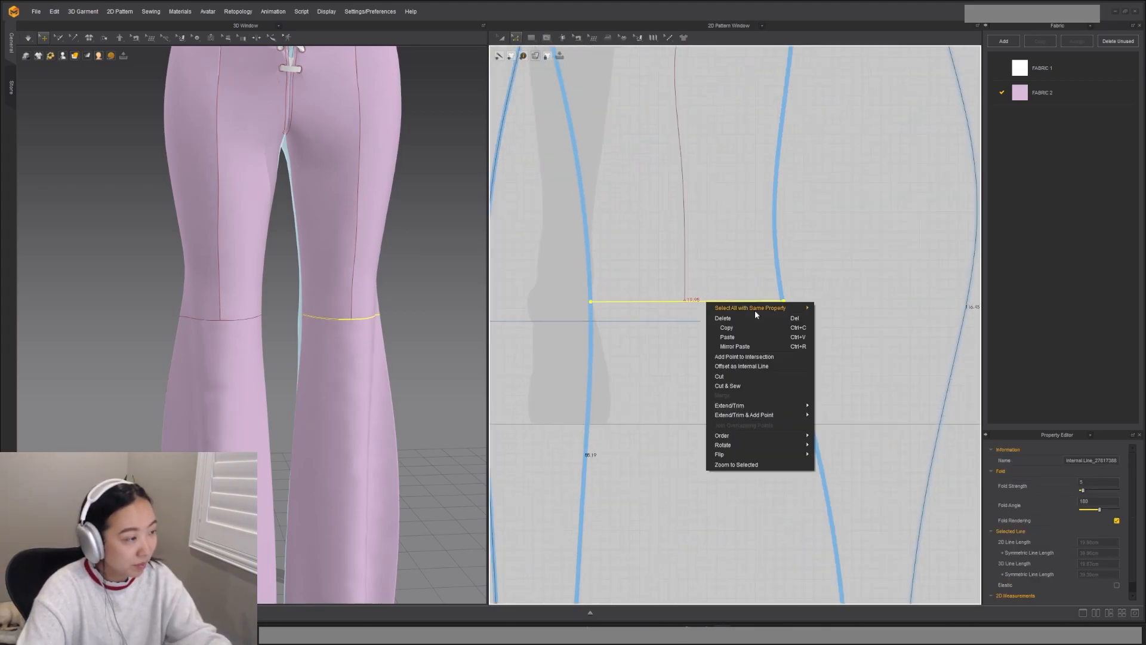
pyautogui.moveTo(779, 405)
pyautogui.click(830, 406)
# Step: Mark the front knee line's height on the back leg piece and draw a horizontal internal line about 22 cm long across it there
pyautogui.scroll(-3, 814, 393)
pyautogui.scroll(-3, 814, 393)
pyautogui.moveTo(358, 334); pyautogui.dragTo(264, 334, button='right')
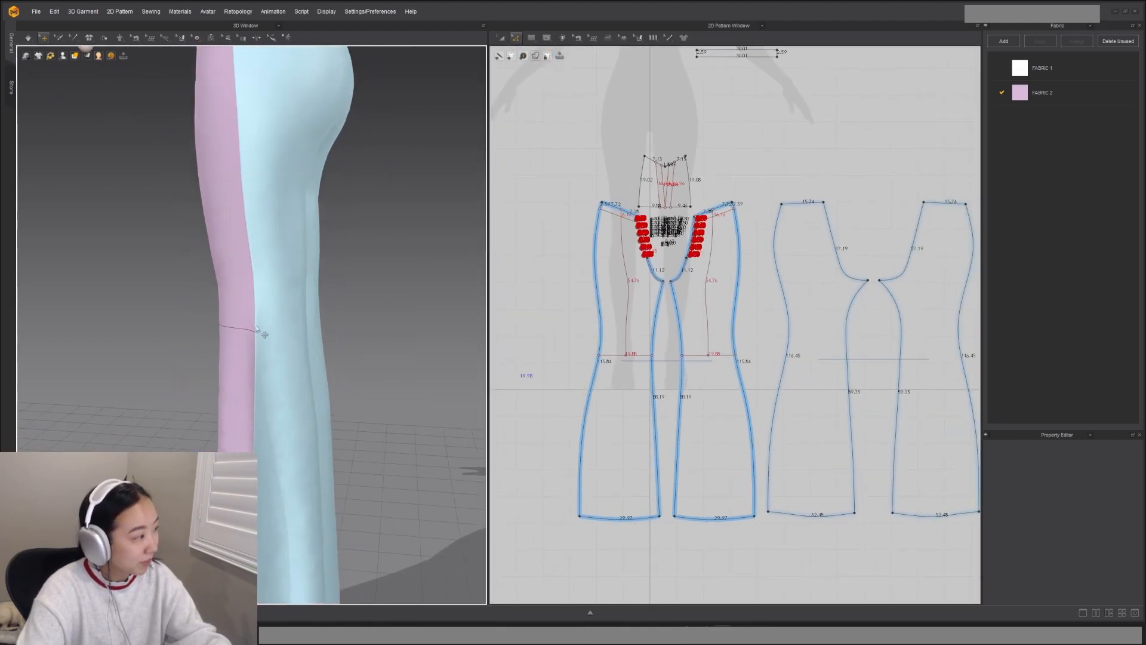
pyautogui.click(262, 334)
pyautogui.click(546, 37)
pyautogui.click(573, 54)
pyautogui.scroll(5, 854, 364)
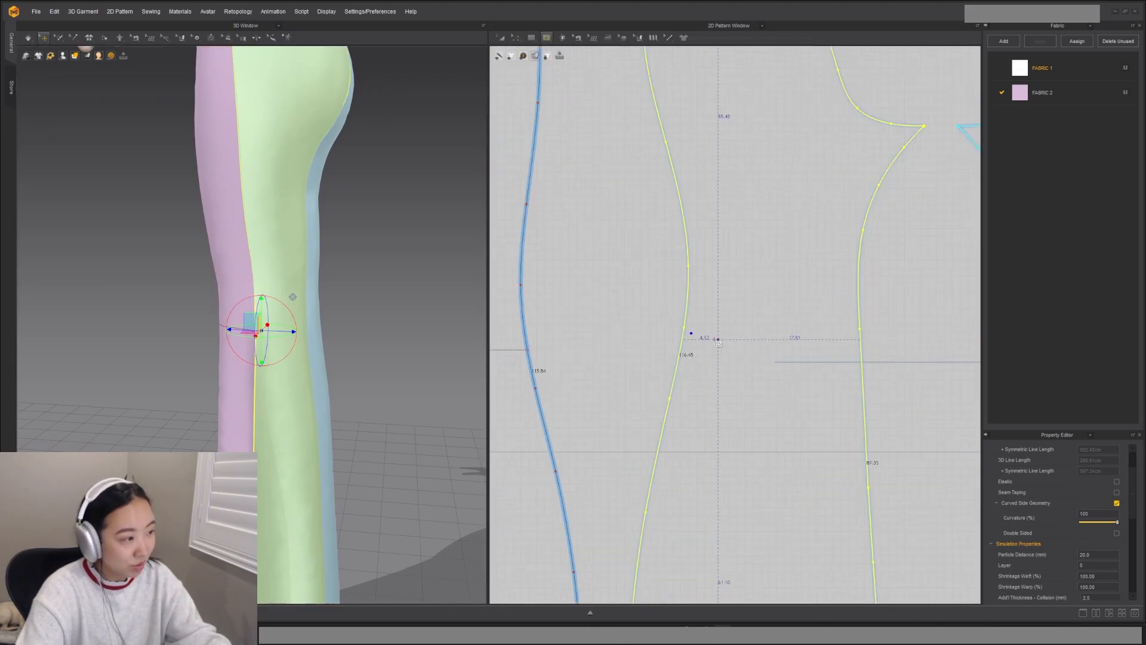
pyautogui.click(684, 333)
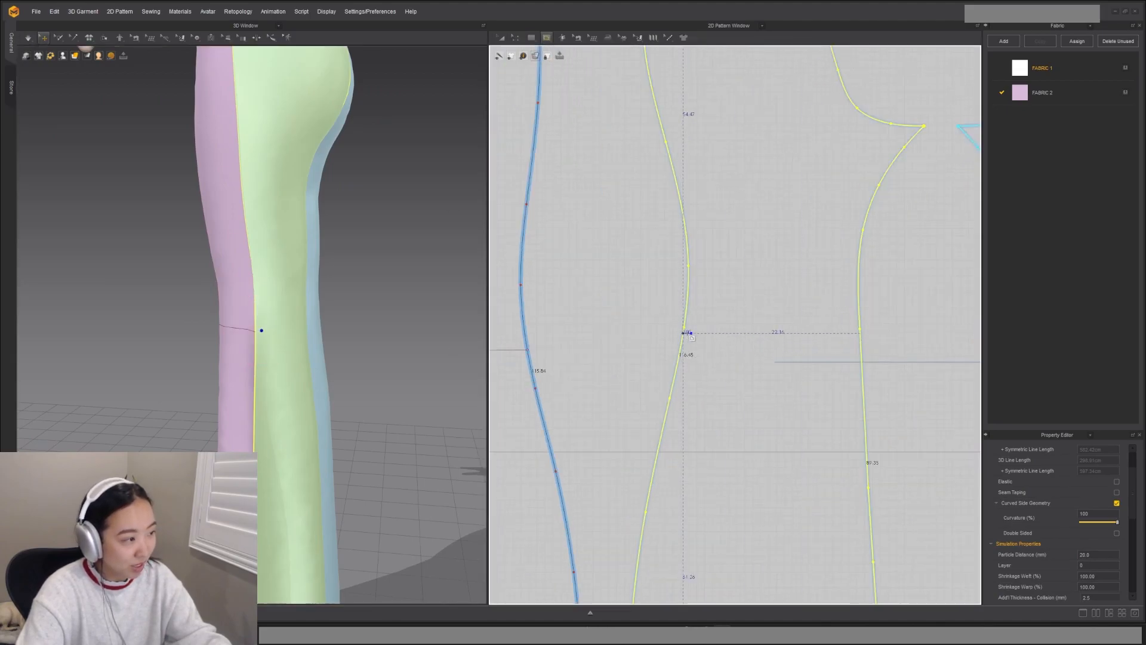
pyautogui.click(860, 333)
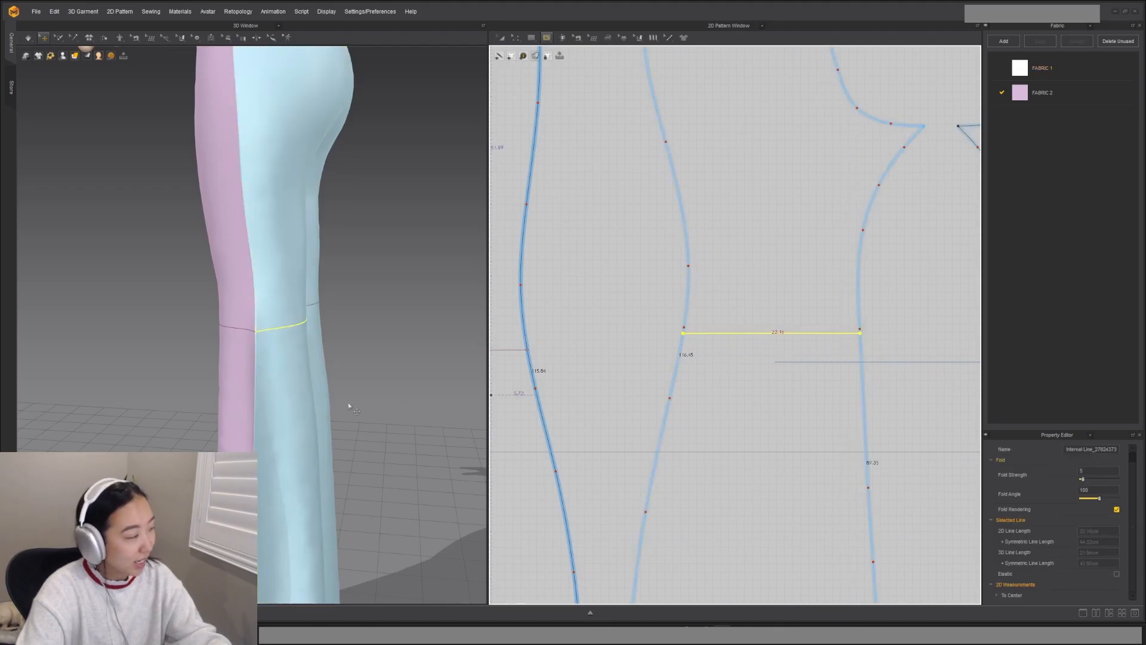
# Step: Select both back leg pieces and unfreeze them
pyautogui.moveTo(237, 362); pyautogui.dragTo(351, 326, button='right')
pyautogui.click(360, 321)
pyautogui.keyDown('shift'); pyautogui.click(452, 246); pyautogui.keyUp('shift')
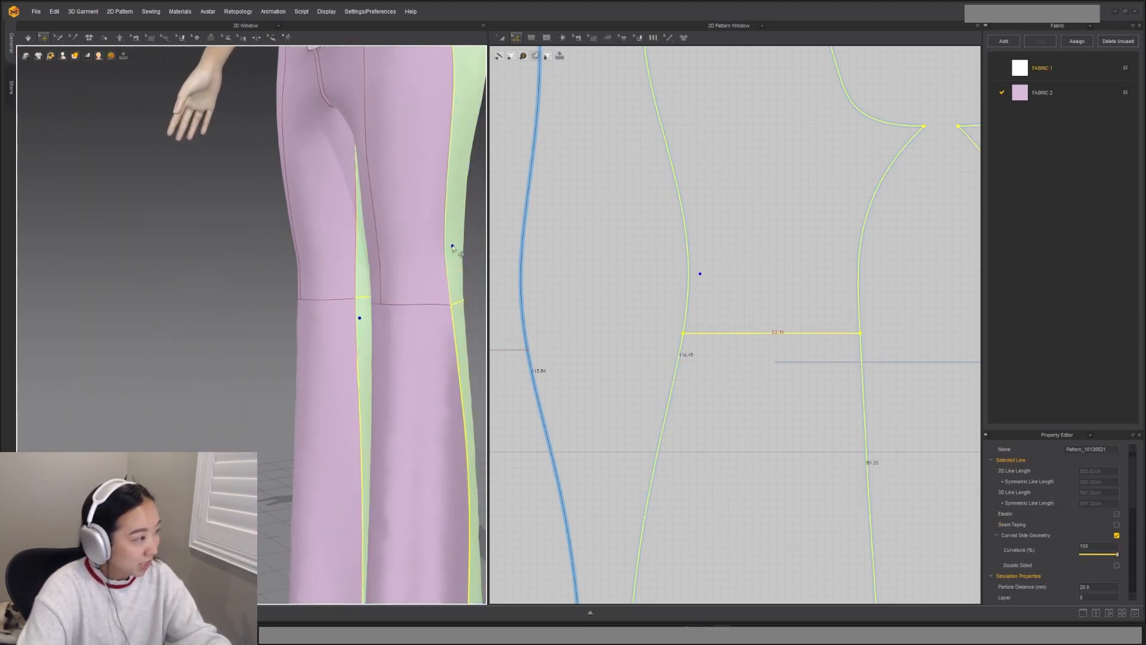
pyautogui.press('space')
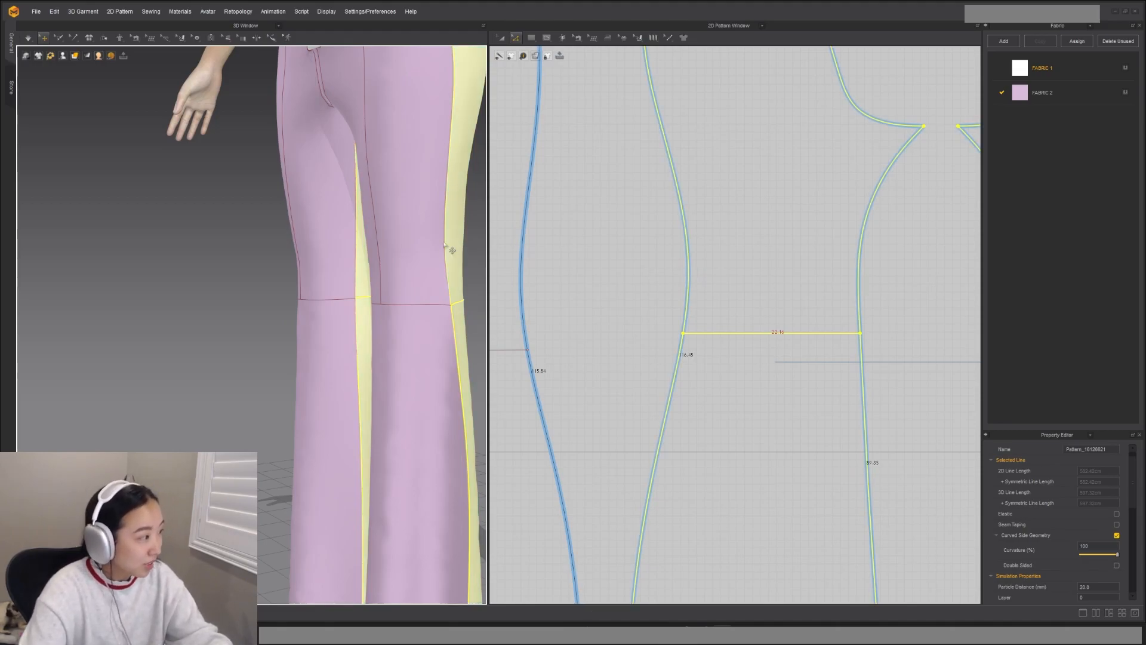
pyautogui.click(474, 316)
pyautogui.scroll(3, 418, 311)
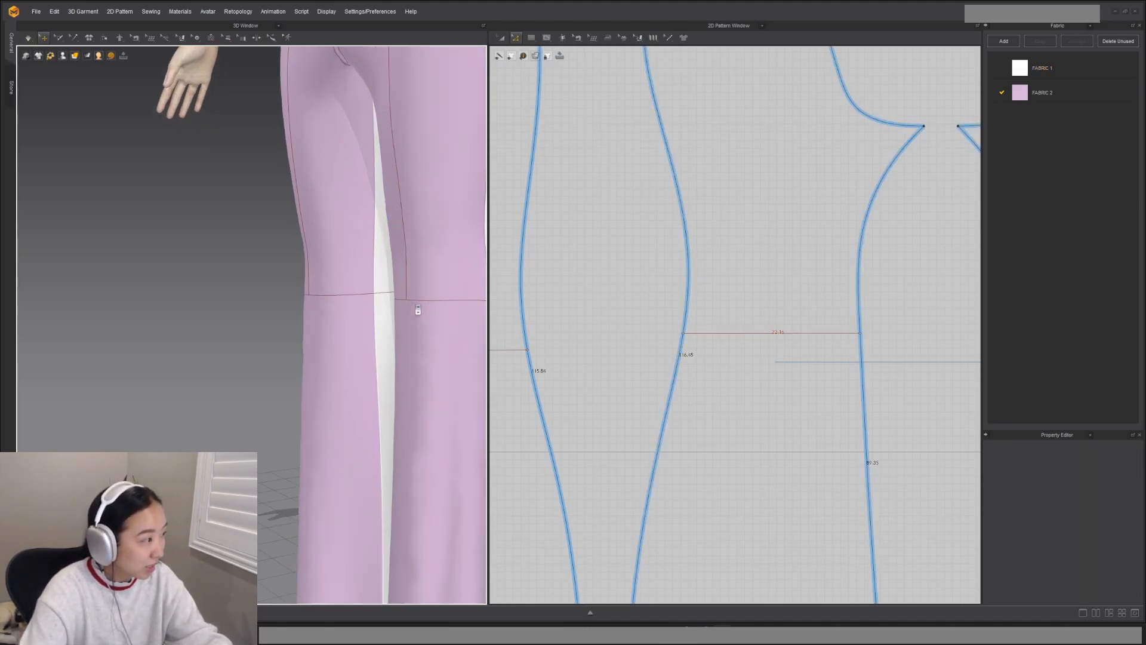
# Step: Cut and sew the front and back leg pieces along their horizontal knee lines
pyautogui.scroll(-5, 366, 304)
pyautogui.moveTo(367, 305); pyautogui.dragTo(484, 372, button='right')
pyautogui.click(370, 365)
pyautogui.scroll(-10, 804, 343)
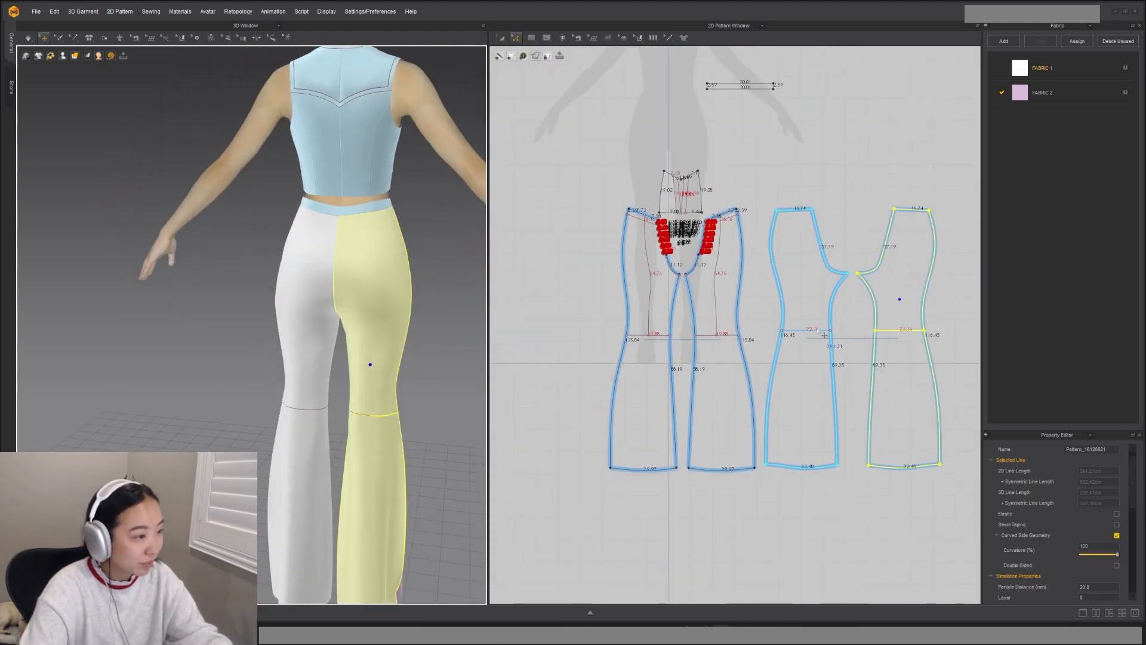
pyautogui.press('Escape')
pyautogui.click(815, 334)
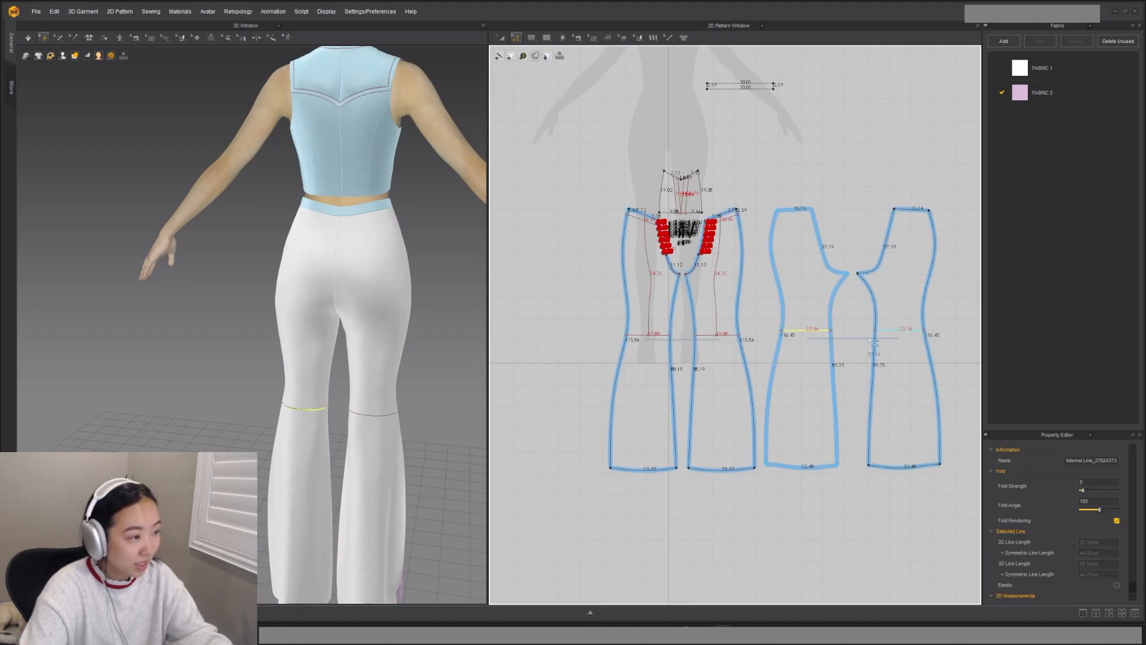
pyautogui.keyDown('shift'); pyautogui.click(732, 335); pyautogui.keyUp('shift')
pyautogui.rightClick(732, 339)
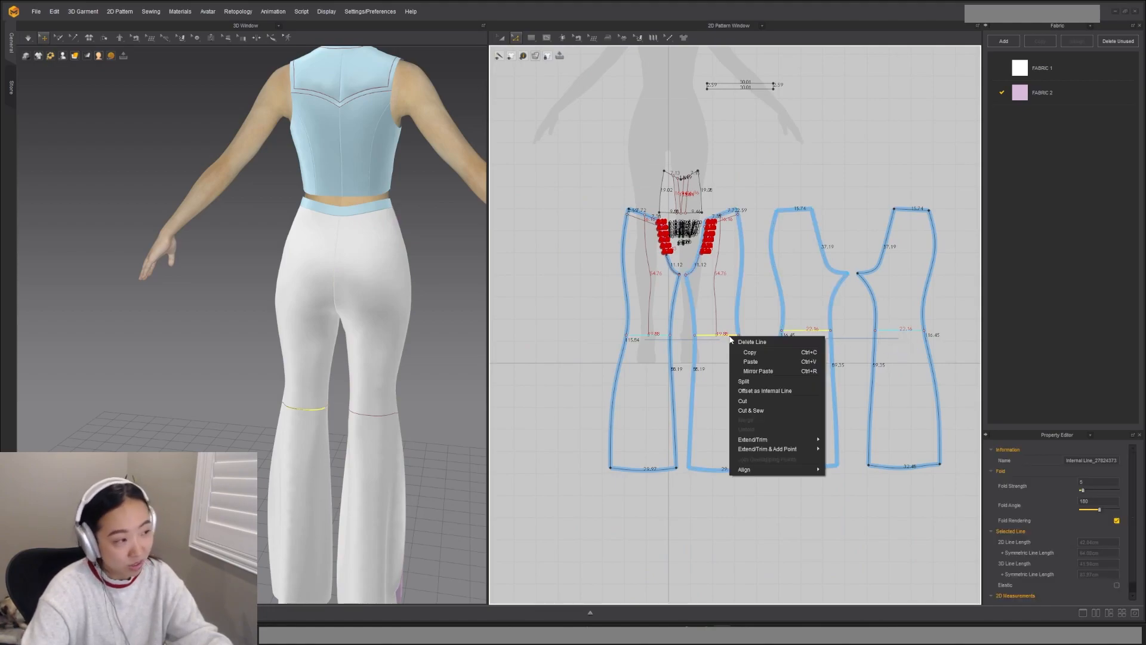
pyautogui.click(757, 411)
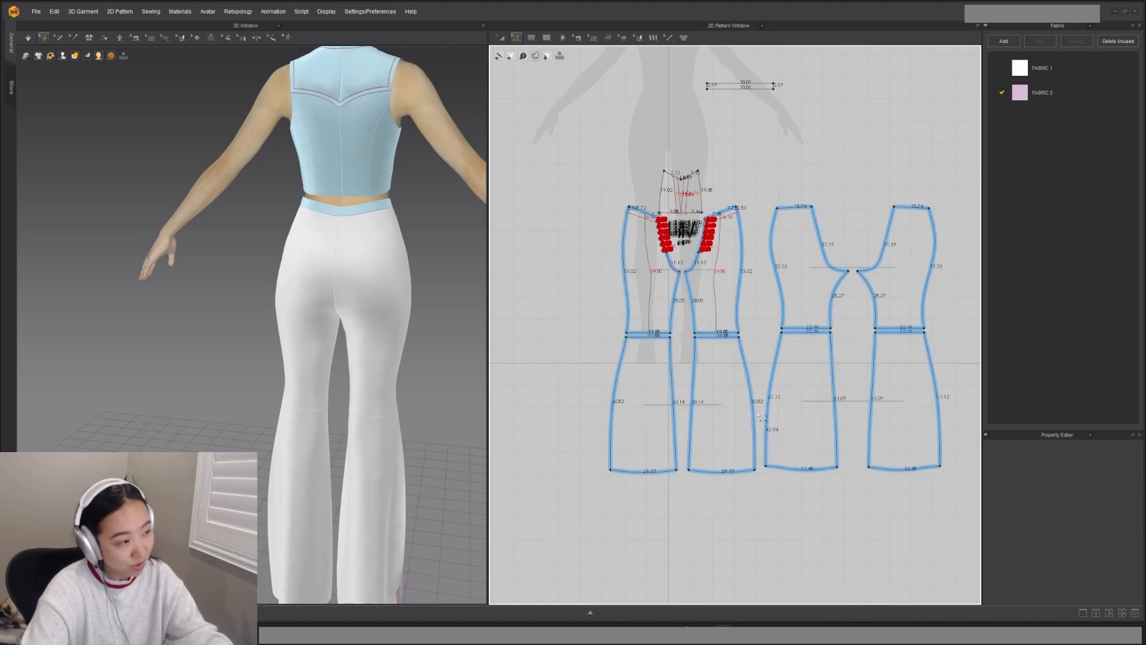
# Step: Select the four lower leg pieces in the pattern layout and move them down, leaving a gap below the upper pieces
pyautogui.moveTo(752, 439); pyautogui.dragTo(747, 329, button='middle')
pyautogui.press('a')
pyautogui.click(703, 295)
pyautogui.keyDown('shift'); pyautogui.click(640, 312); pyautogui.keyUp('shift')
pyautogui.keyDown('shift'); pyautogui.click(803, 305); pyautogui.keyUp('shift')
pyautogui.keyDown('shift'); pyautogui.click(900, 303); pyautogui.keyUp('shift')
pyautogui.moveTo(901, 304); pyautogui.dragTo(899, 343)
# Step: Select the upper front pants pieces together with the center panel and all lace strips, and freeze them
pyautogui.moveTo(395, 493); pyautogui.dragTo(309, 496, button='right')
pyautogui.moveTo(309, 496); pyautogui.dragTo(308, 392, button='middle')
pyautogui.moveTo(309, 392); pyautogui.dragTo(295, 392, button='right')
pyautogui.moveTo(294, 392); pyautogui.dragTo(320, 465, button='middle')
pyautogui.click(357, 301)
pyautogui.keyDown('shift'); pyautogui.click(268, 290); pyautogui.keyUp('shift')
pyautogui.moveTo(691, 191); pyautogui.dragTo(699, 328, button='middle')
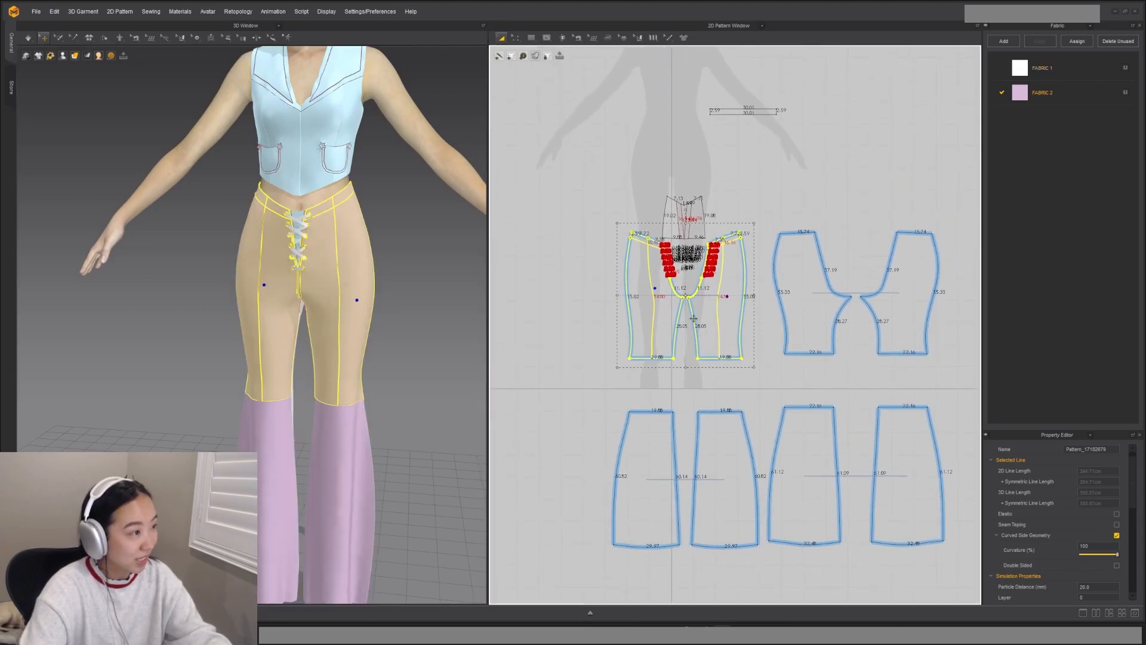
pyautogui.moveTo(592, 169); pyautogui.dragTo(648, 217)
pyautogui.moveTo(757, 359); pyautogui.dragTo(758, 361)
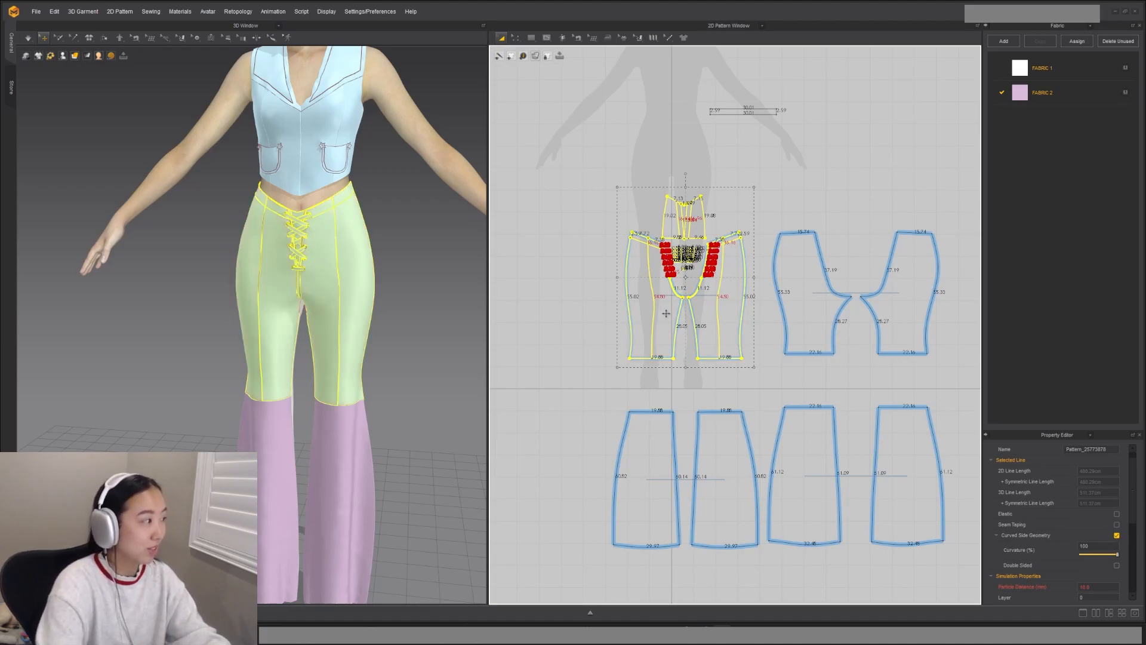
# Step: Select both upper back pants pieces and freeze them
pyautogui.moveTo(391, 312); pyautogui.dragTo(430, 334, button='right')
pyautogui.click(415, 344)
pyautogui.keyDown('shift'); pyautogui.click(340, 305); pyautogui.keyUp('shift')
pyautogui.moveTo(340, 306); pyautogui.dragTo(281, 310, button='right')
pyautogui.moveTo(274, 302); pyautogui.dragTo(268, 246, button='middle')
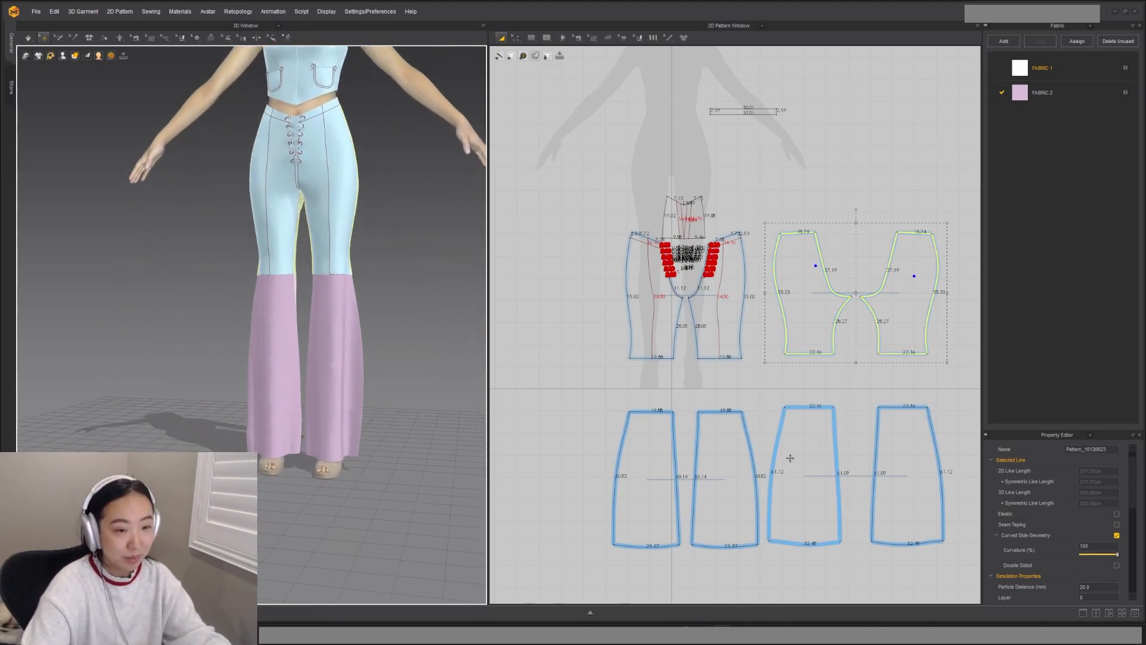
pyautogui.moveTo(783, 452); pyautogui.dragTo(762, 404, button='middle')
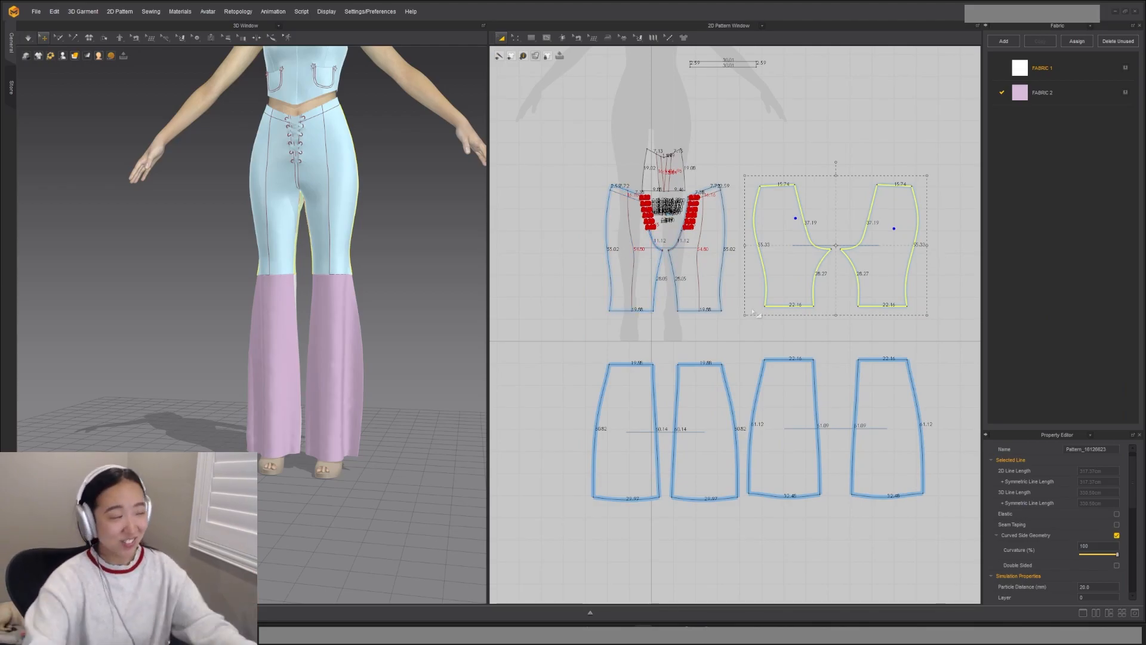
pyautogui.moveTo(719, 459); pyautogui.dragTo(711, 392, button='middle')
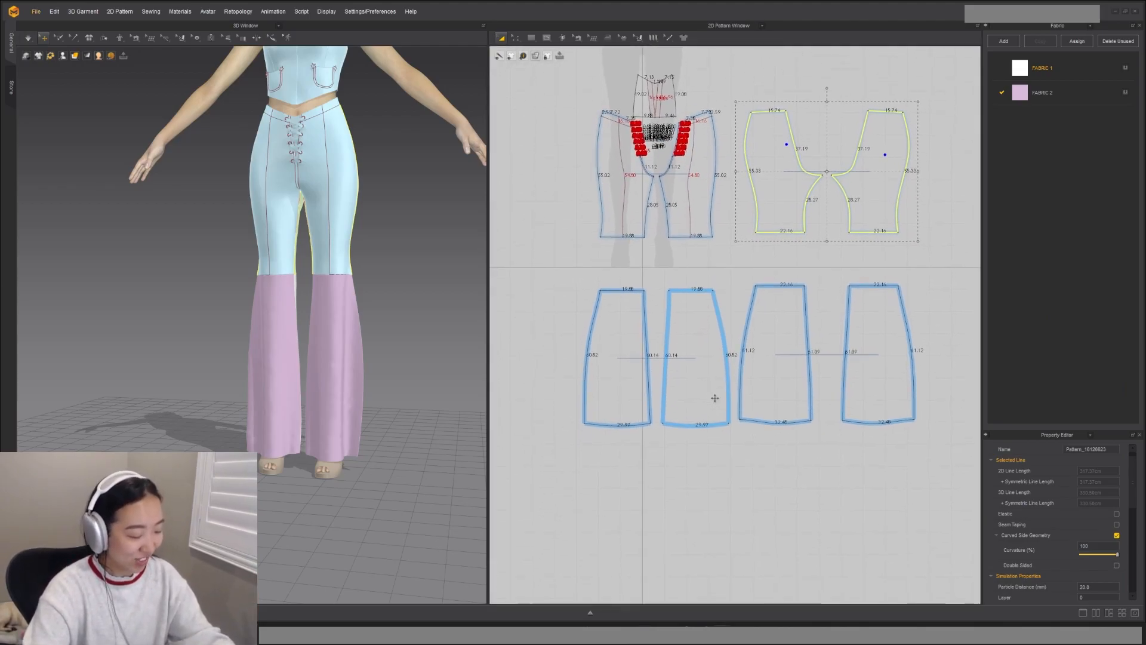
# Step: Straighten the outer edges of the front lower legs and both side edges of the back lower legs by deleting their curve points
pyautogui.scroll(3, 725, 327)
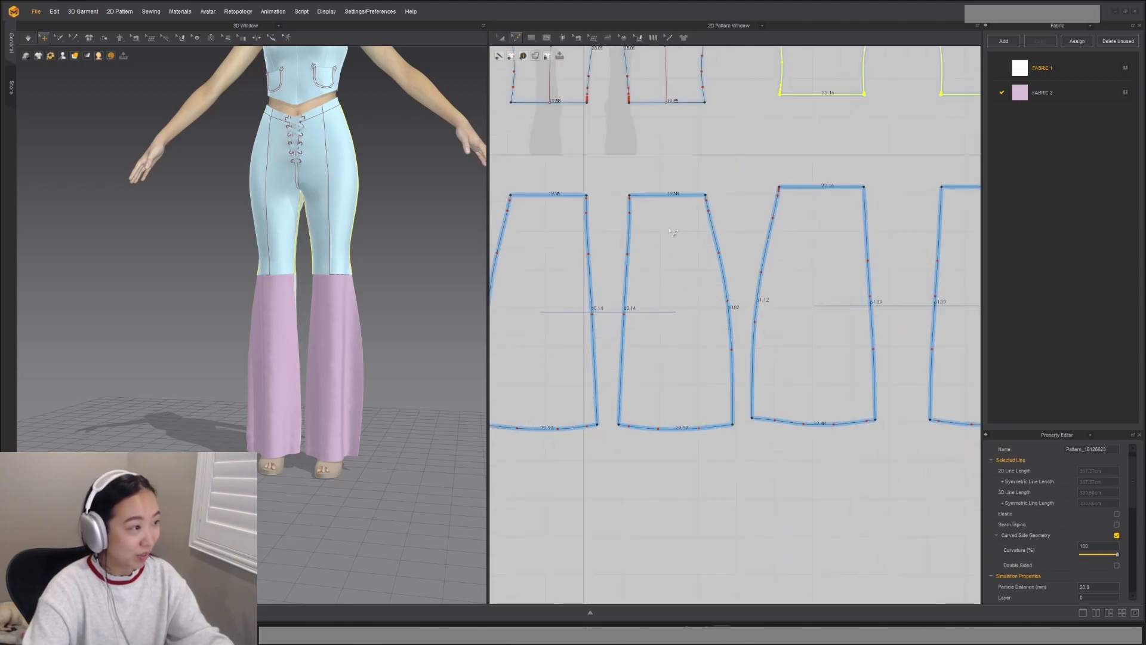
pyautogui.click(691, 205)
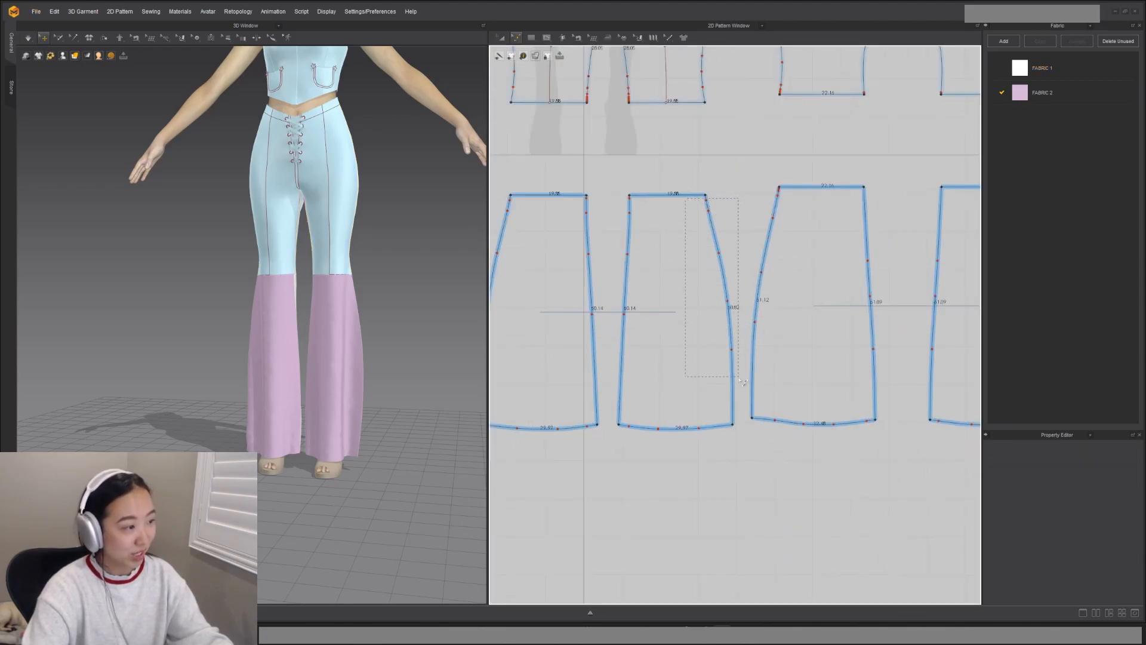
pyautogui.moveTo(743, 381); pyautogui.dragTo(742, 380)
pyautogui.moveTo(788, 224); pyautogui.dragTo(791, 233)
pyautogui.click(745, 213)
pyautogui.moveTo(810, 341); pyautogui.dragTo(810, 341)
pyautogui.press('Delete')
pyautogui.moveTo(849, 254); pyautogui.dragTo(890, 382)
pyautogui.press('Delete')
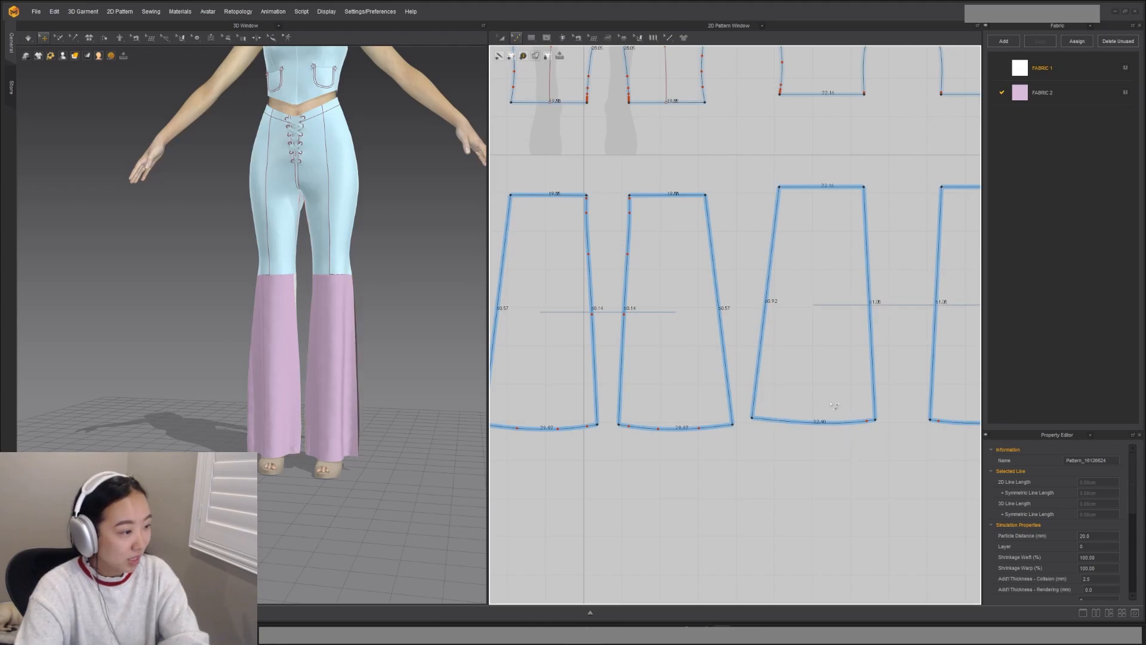
# Step: Straighten the hems of the back and front lower legs by deleting their curve points
pyautogui.moveTo(873, 443); pyautogui.dragTo(874, 443)
pyautogui.press('Delete')
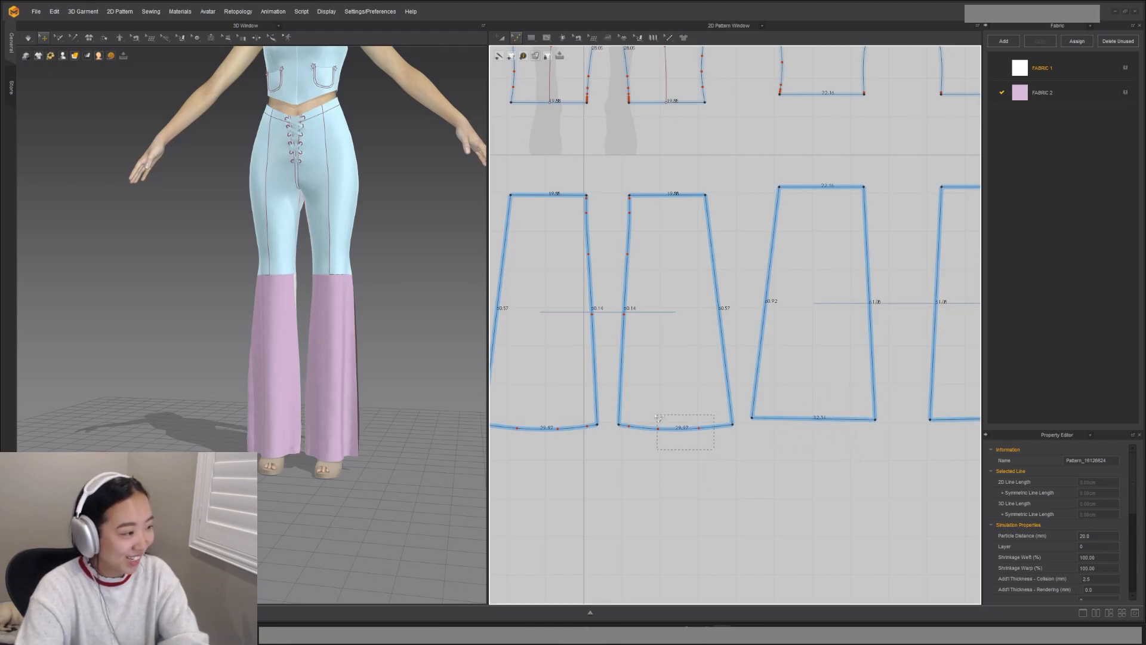
pyautogui.moveTo(630, 404); pyautogui.dragTo(629, 405)
pyautogui.press('Delete')
# Step: Delete the curve points along the inner seams of the front lower legs and simulate the garment
pyautogui.scroll(-2, 824, 423)
pyautogui.scroll(1, 842, 392)
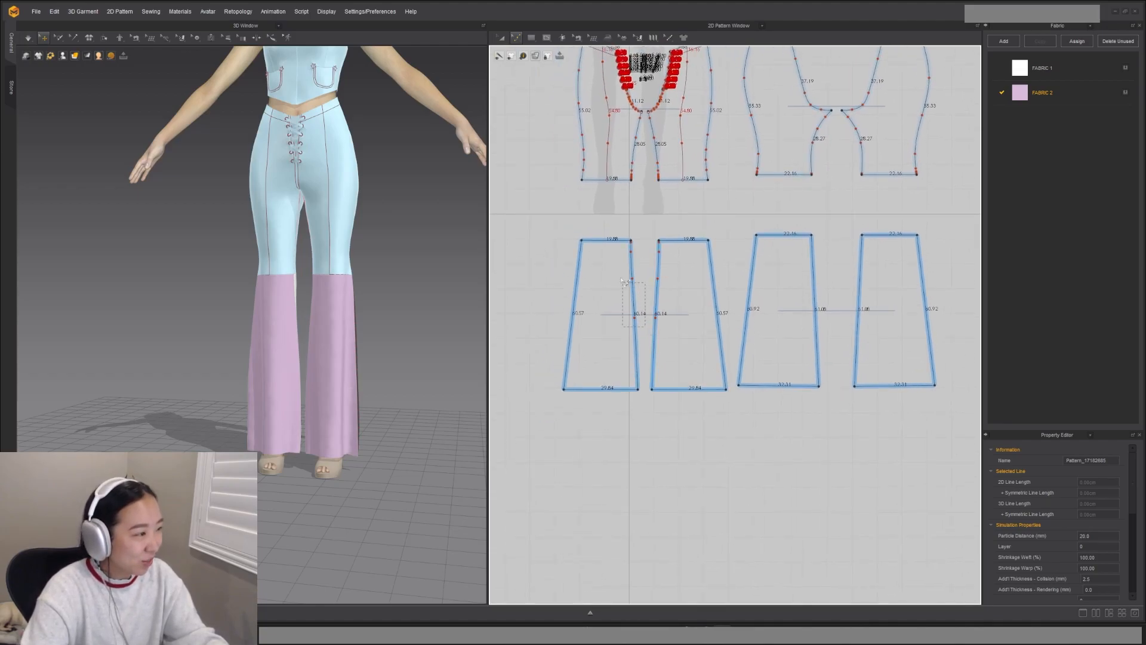
pyautogui.moveTo(612, 244); pyautogui.dragTo(612, 243)
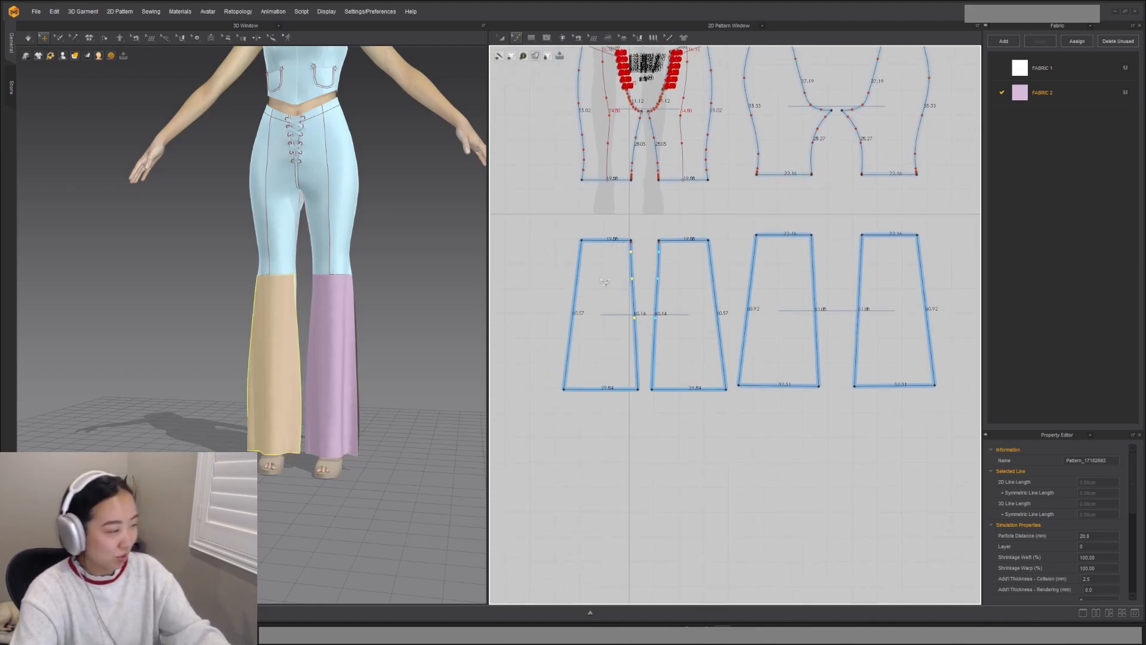
pyautogui.press('Delete')
pyautogui.scroll(4, 636, 234)
pyautogui.click(625, 256)
pyautogui.press('Delete')
pyautogui.press('space')
pyautogui.moveTo(350, 416); pyautogui.dragTo(179, 412, button='right')
pyautogui.scroll(-3, 616, 349)
pyautogui.click(616, 349)
pyautogui.keyDown('shift'); pyautogui.click(703, 346); pyautogui.keyUp('shift')
pyautogui.keyDown('shift'); pyautogui.click(760, 342); pyautogui.keyUp('shift')
pyautogui.keyDown('shift'); pyautogui.click(862, 343); pyautogui.keyUp('shift')
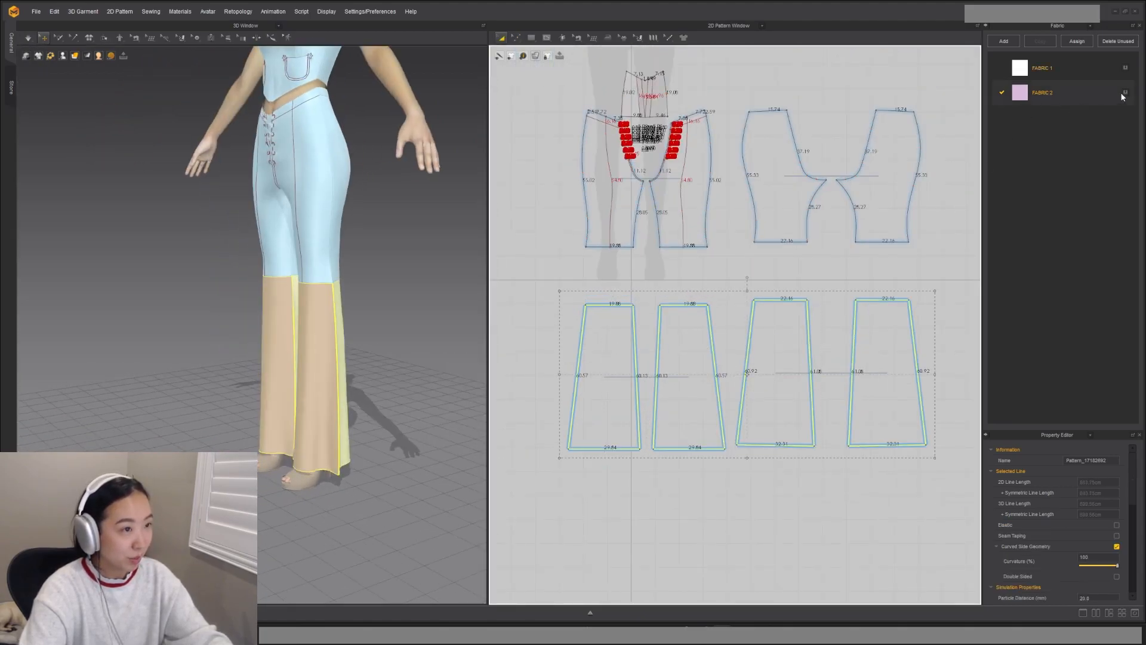
pyautogui.scroll(-3, 833, 175)
pyautogui.moveTo(685, 109); pyautogui.dragTo(940, 309)
pyautogui.moveTo(1126, 96); pyautogui.dragTo(770, 422)
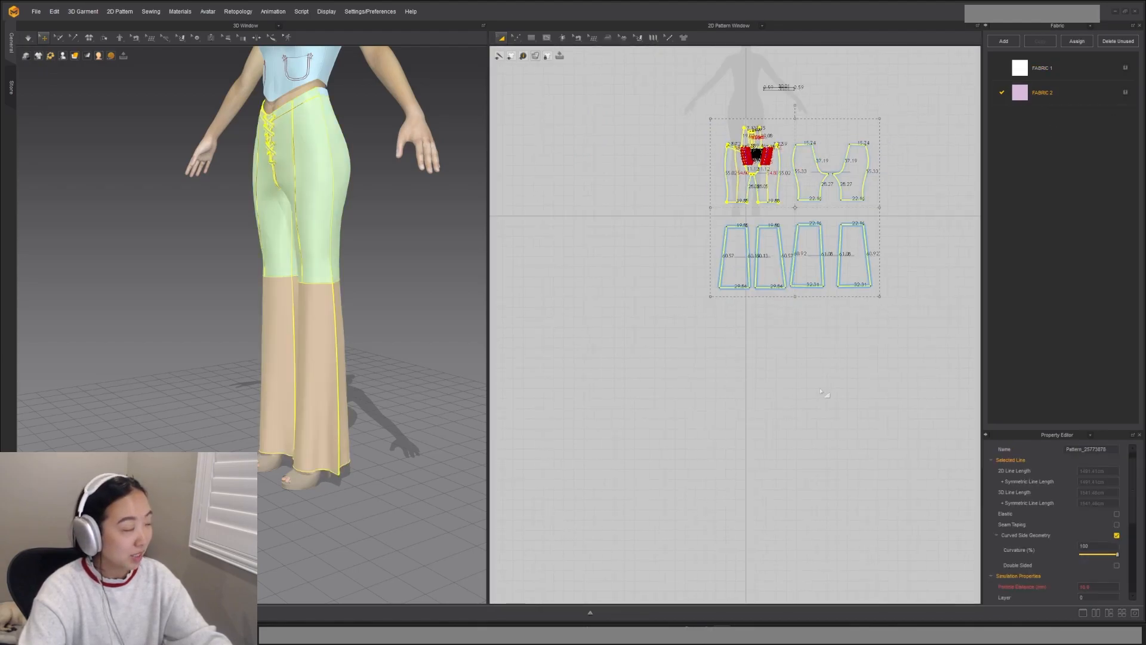
pyautogui.moveTo(824, 394); pyautogui.dragTo(565, 363)
# Step: Widen the front lower leg hems to about 32 cm at their inner corners and spread the two pieces apart
pyautogui.scroll(5, 850, 266)
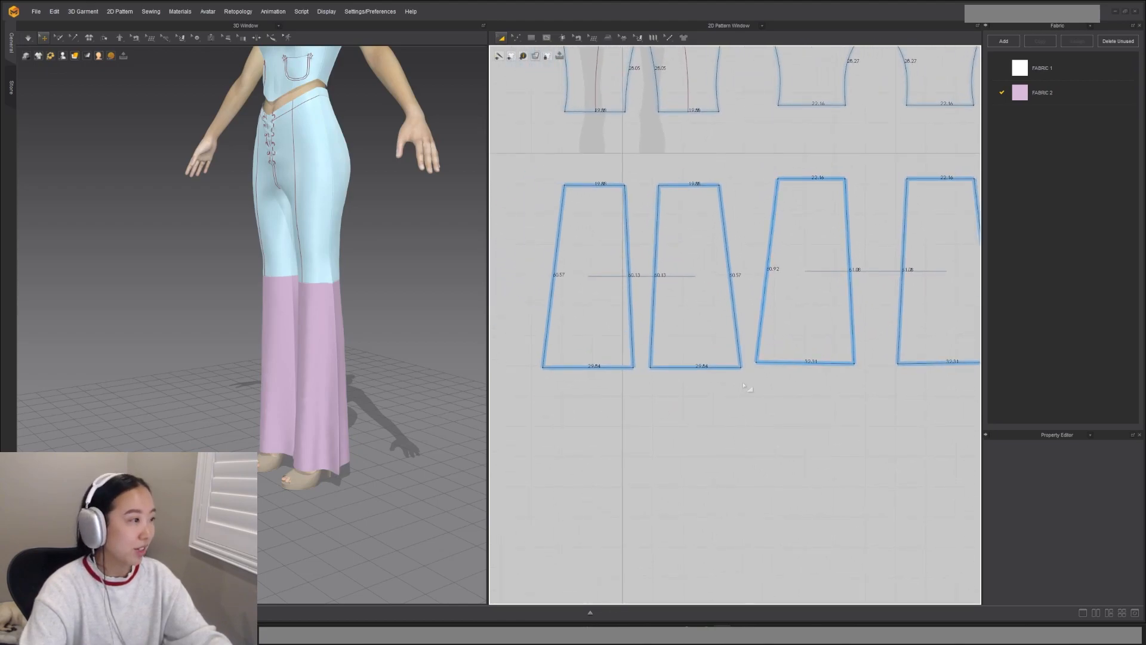
pyautogui.moveTo(310, 397); pyautogui.dragTo(256, 404, button='right')
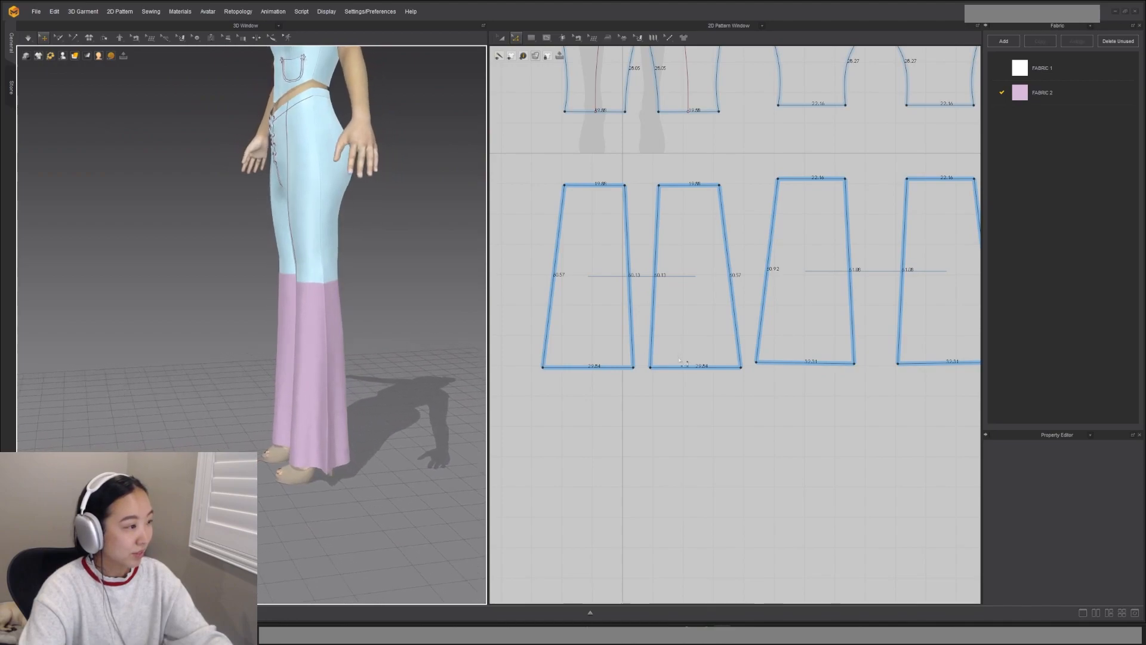
pyautogui.moveTo(652, 369); pyautogui.dragTo(643, 368)
pyautogui.press('a')
pyautogui.moveTo(633, 300); pyautogui.dragTo(602, 299)
# Step: Select both back lower leg pieces and move them sideways, away from the front lower legs
pyautogui.moveTo(807, 336); pyautogui.dragTo(671, 365, button='middle')
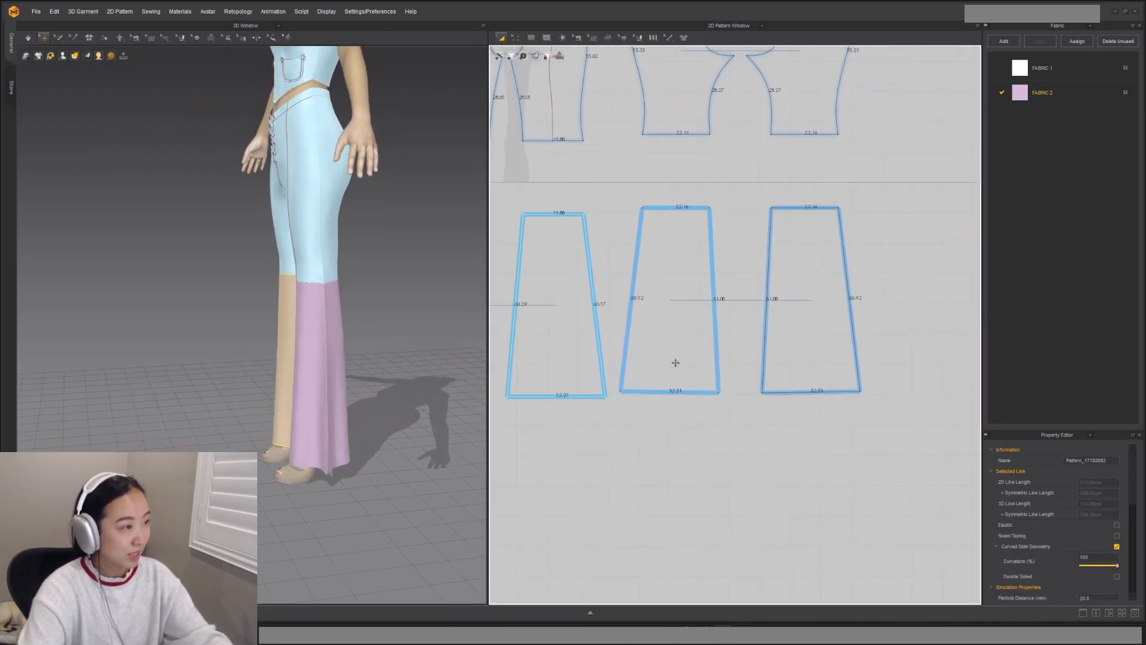
pyautogui.click(704, 314)
pyautogui.keyDown('shift'); pyautogui.click(770, 308); pyautogui.keyUp('shift')
pyautogui.hotkey('ctrl', 'c')
pyautogui.hotkey('ctrl', 'v')
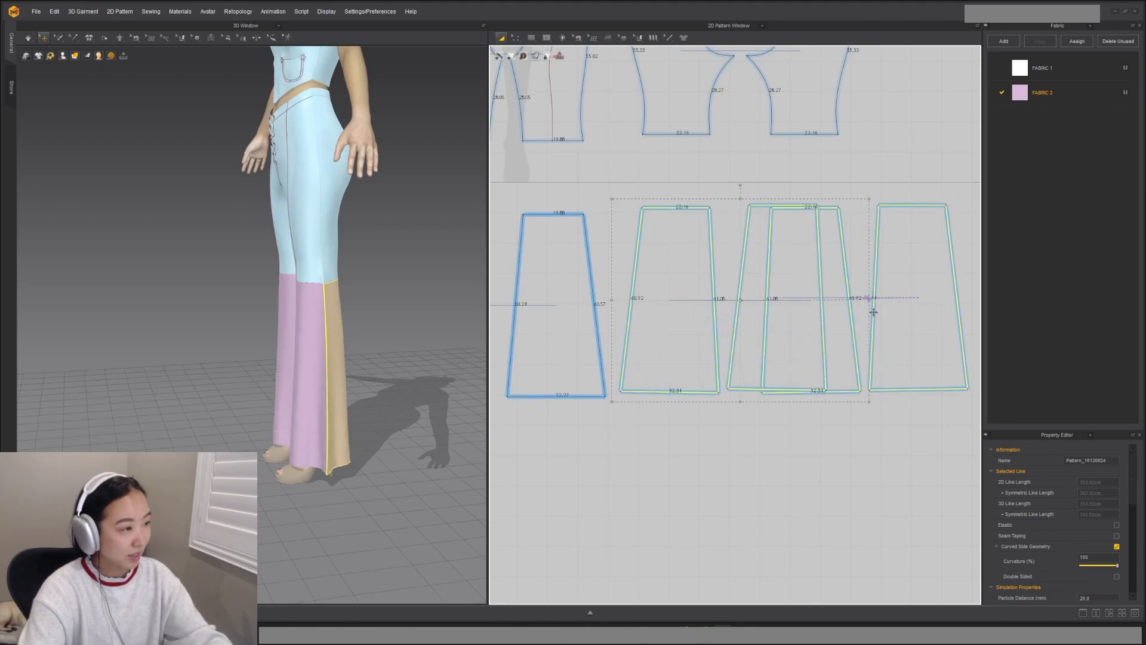
pyautogui.moveTo(858, 319); pyautogui.dragTo(859, 320)
# Step: Select both upper back pants pieces and move them sideways so they sit above the back lower legs
pyautogui.moveTo(705, 367); pyautogui.dragTo(701, 479, button='middle')
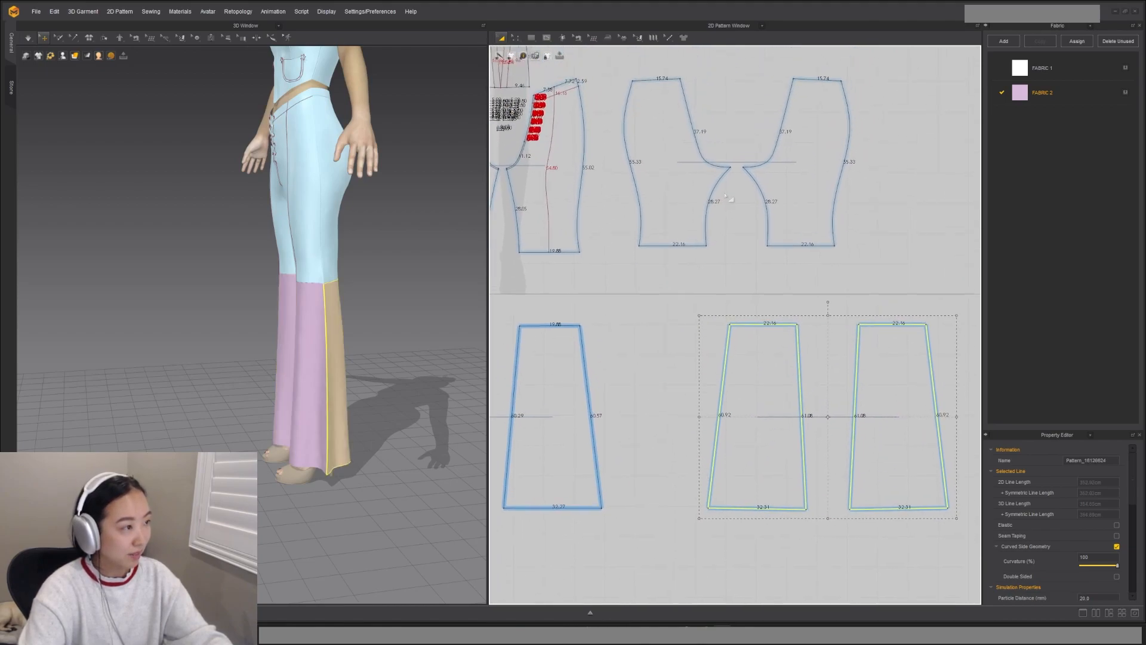
pyautogui.click(710, 187)
pyautogui.keyDown('shift'); pyautogui.click(759, 179); pyautogui.keyUp('shift')
pyautogui.hotkey('ctrl', 'c')
pyautogui.hotkey('ctrl', 'v')
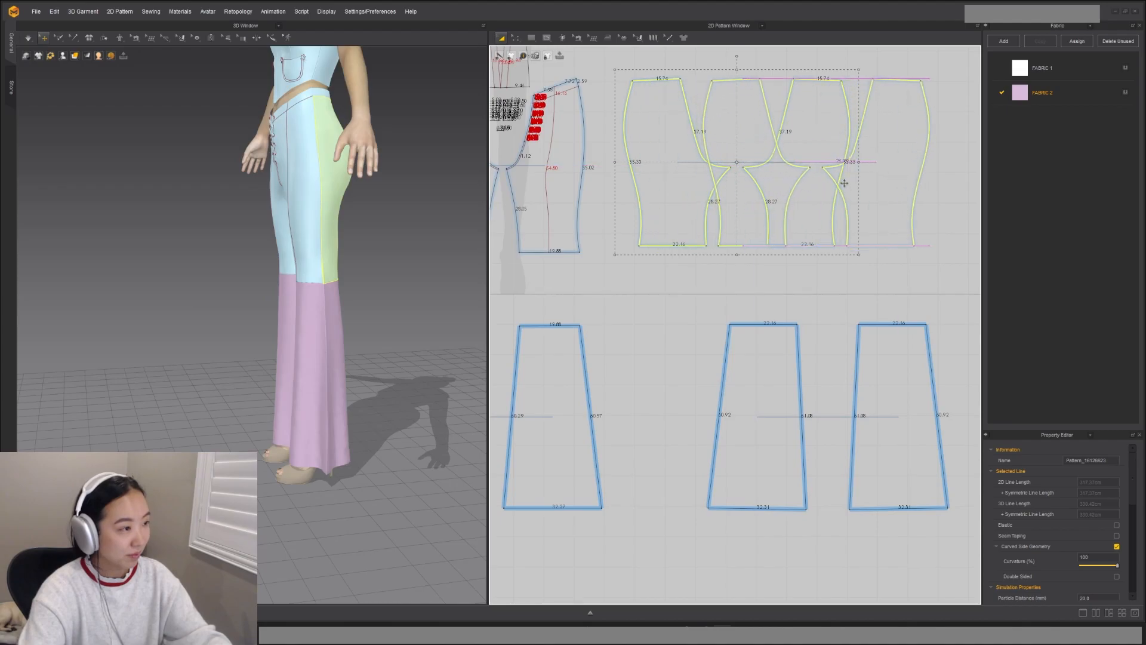
pyautogui.moveTo(851, 205); pyautogui.dragTo(853, 255)
# Step: Flare the front and back lower legs by pulling both hem corners outward to a hem width of about 41 cm, and simulate
pyautogui.moveTo(731, 467); pyautogui.dragTo(755, 397, button='middle')
pyautogui.moveTo(684, 436); pyautogui.dragTo(898, 376, button='middle')
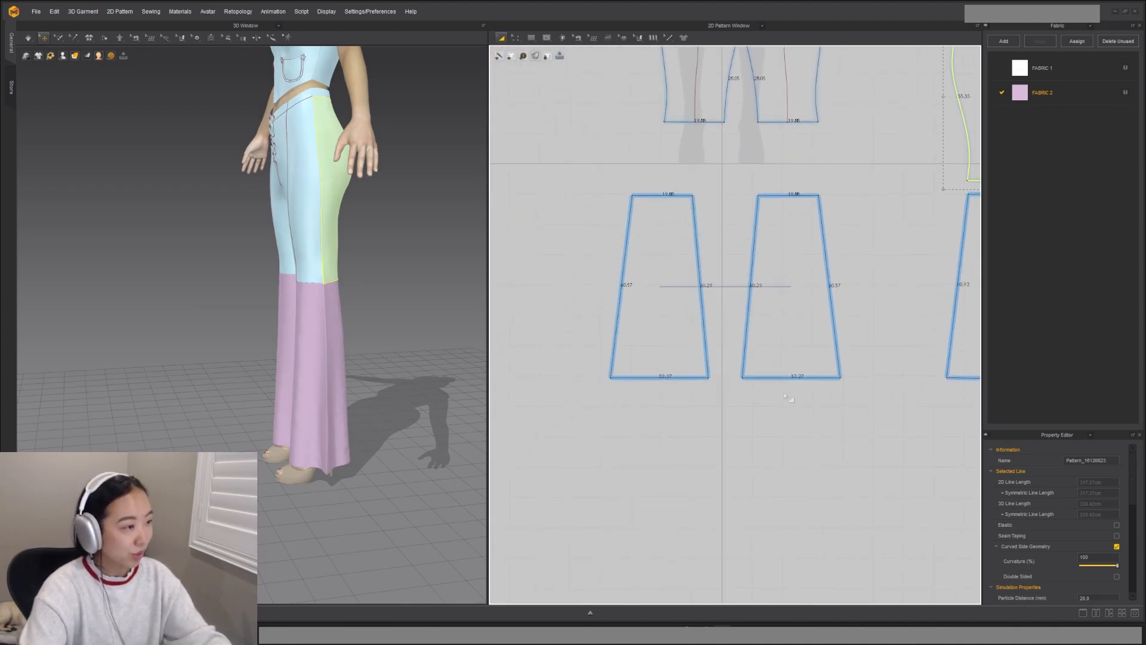
pyautogui.press('z')
pyautogui.moveTo(742, 377); pyautogui.dragTo(730, 378)
pyautogui.moveTo(842, 381); pyautogui.dragTo(868, 382)
pyautogui.moveTo(900, 401); pyautogui.dragTo(718, 407, button='middle')
pyautogui.moveTo(688, 382); pyautogui.dragTo(677, 381)
pyautogui.moveTo(769, 382); pyautogui.dragTo(757, 381)
pyautogui.moveTo(868, 383); pyautogui.dragTo(882, 383)
pyautogui.press('space')
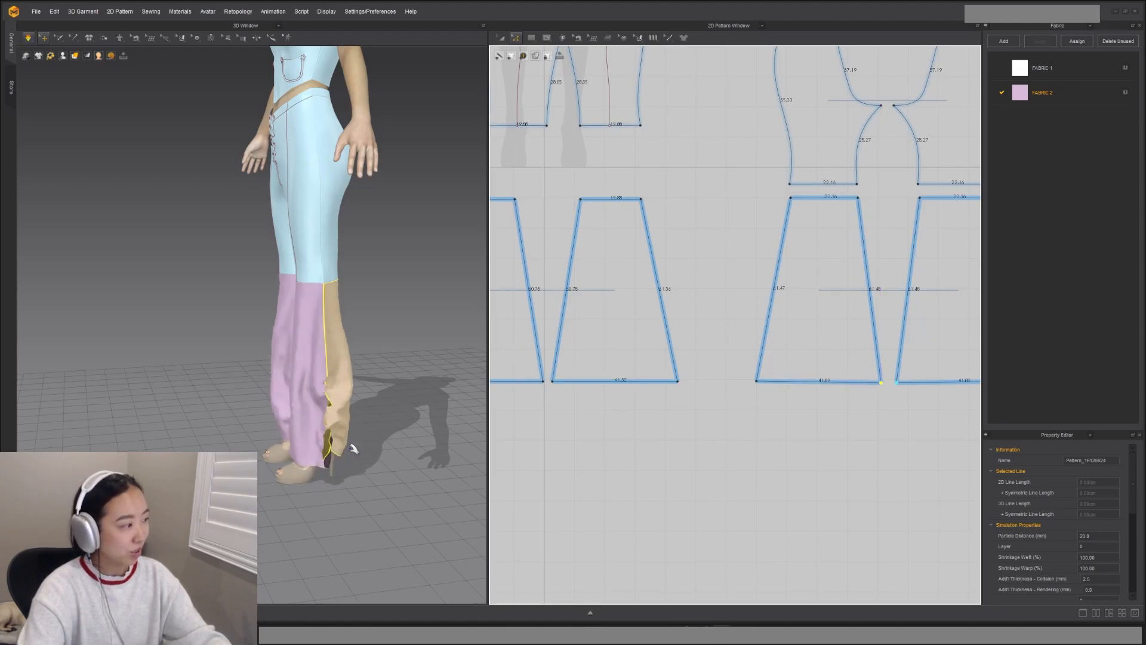
pyautogui.moveTo(369, 449); pyautogui.dragTo(284, 459, button='right')
# Step: Select all four lower leg pieces and strengthen them so the flares hold a smooth shape
pyautogui.press('a')
pyautogui.scroll(-3, 623, 312)
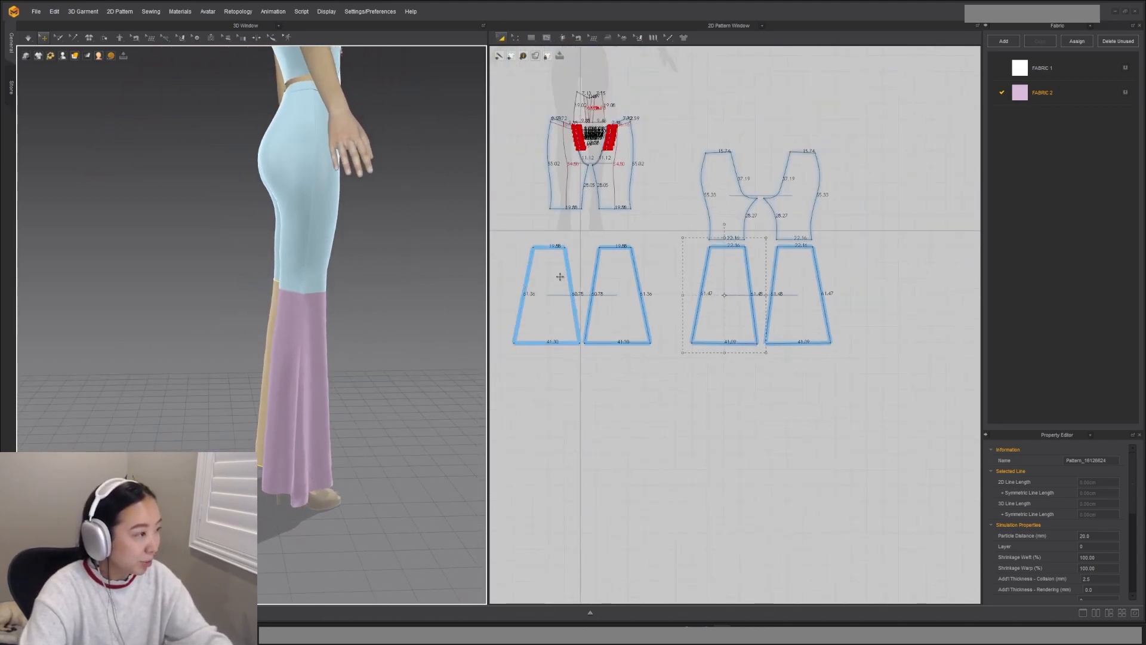
pyautogui.click(521, 238)
pyautogui.moveTo(904, 400); pyautogui.dragTo(903, 397)
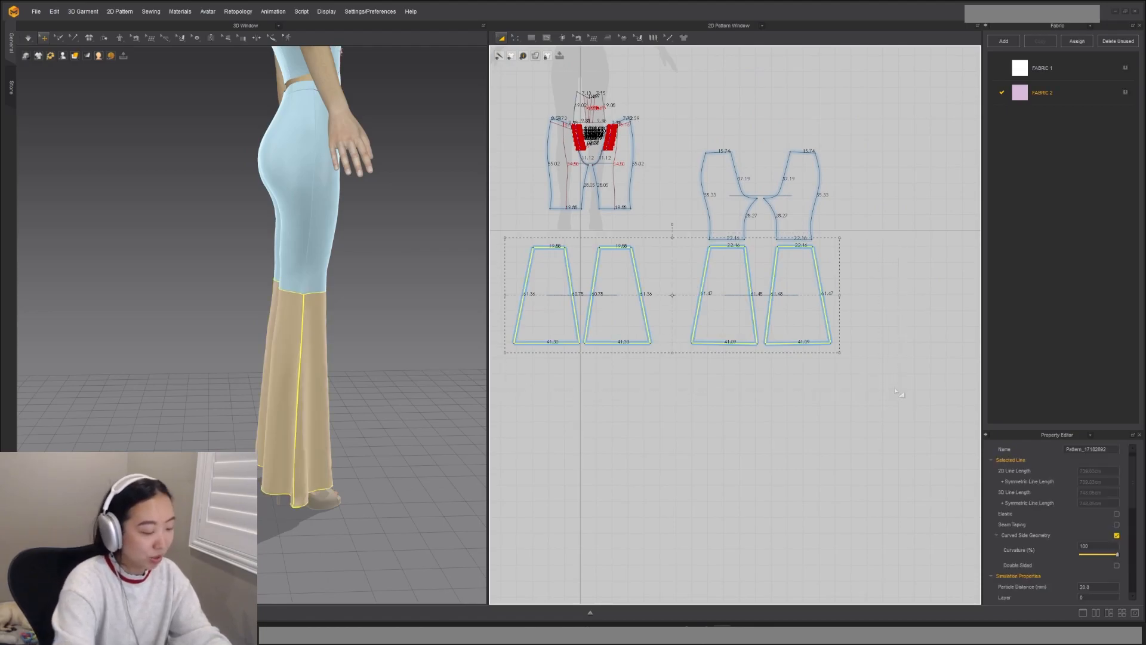
pyautogui.moveTo(320, 453); pyautogui.dragTo(335, 483, button='right')
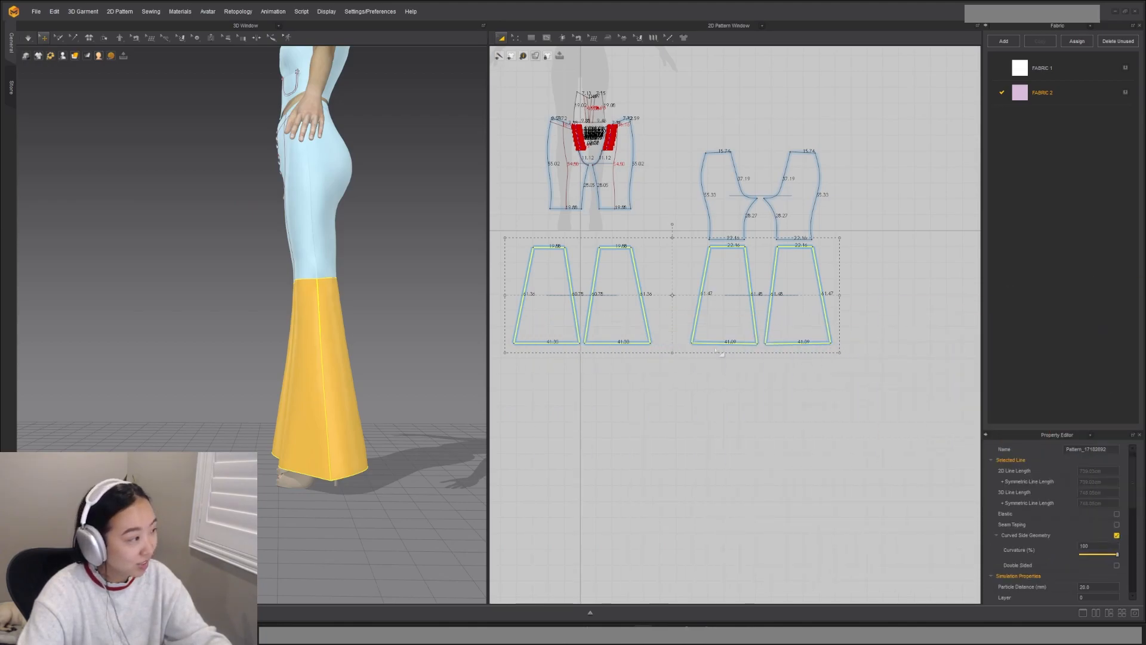
# Step: Widen the lower leg hems further at both corners, to about 49 cm on the front and 51 cm on the back
pyautogui.click(634, 345)
pyautogui.moveTo(637, 354); pyautogui.dragTo(709, 405, button='middle')
pyautogui.press('z')
pyautogui.scroll(3, 701, 358)
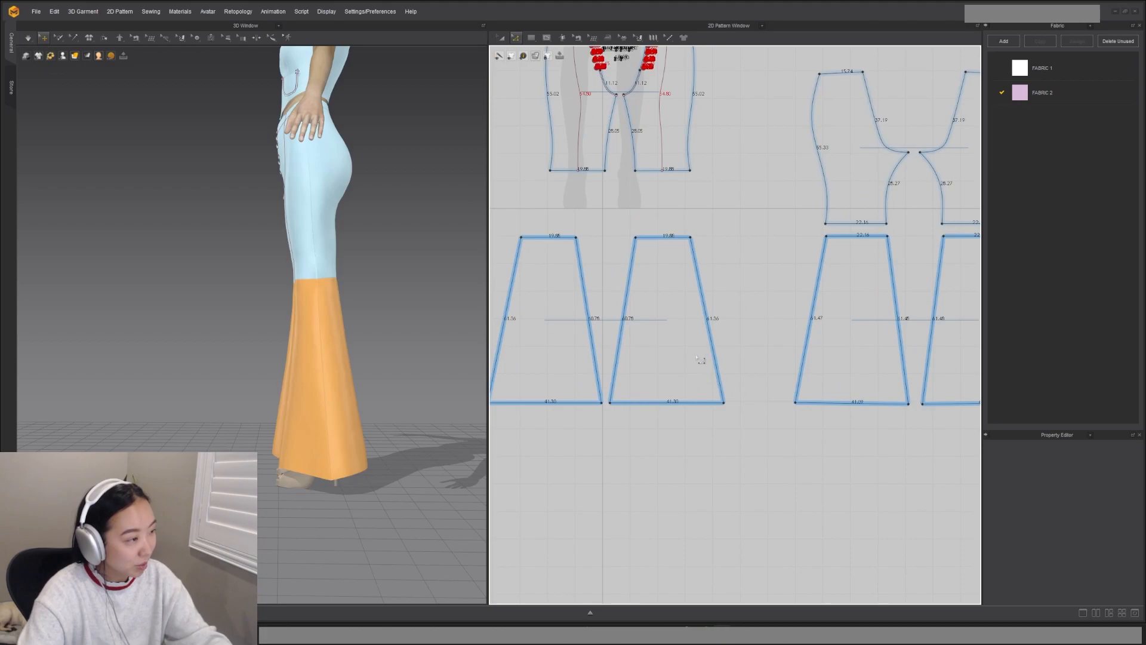
pyautogui.moveTo(724, 403); pyautogui.dragTo(737, 403)
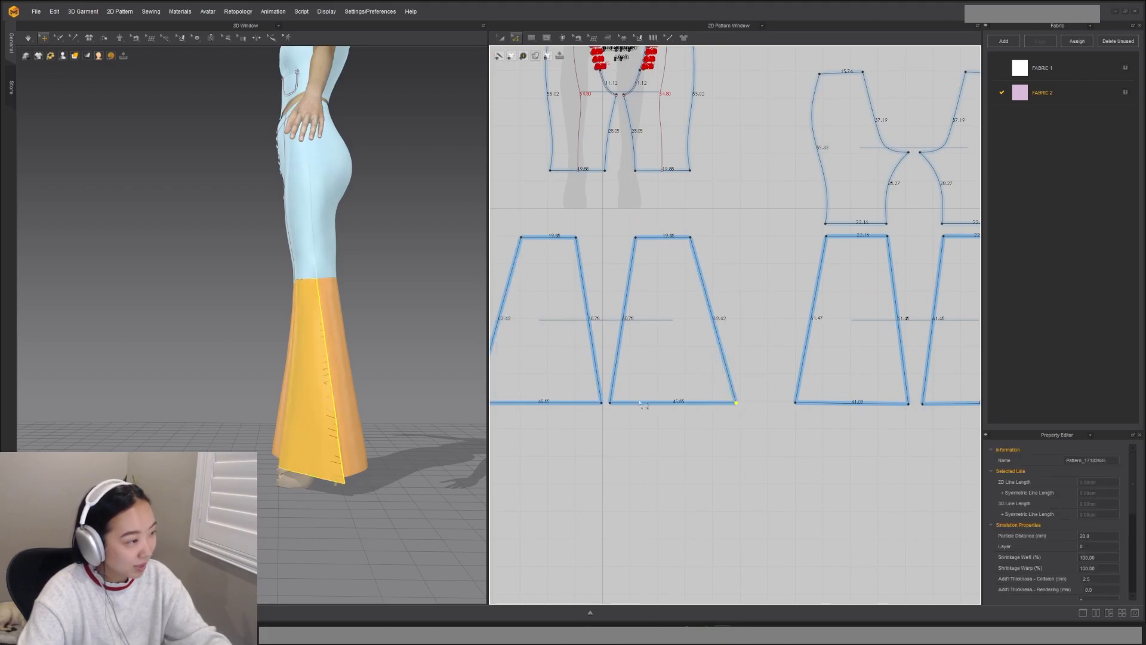
pyautogui.moveTo(609, 405); pyautogui.dragTo(602, 404)
pyautogui.moveTo(797, 404); pyautogui.dragTo(782, 403)
pyautogui.moveTo(910, 406); pyautogui.dragTo(923, 407)
pyautogui.scroll(-2, 924, 408)
# Step: Move the back upper and lower leg pieces together to spread the overlapping back pairs apart
pyautogui.moveTo(939, 239); pyautogui.dragTo(808, 227, button='right')
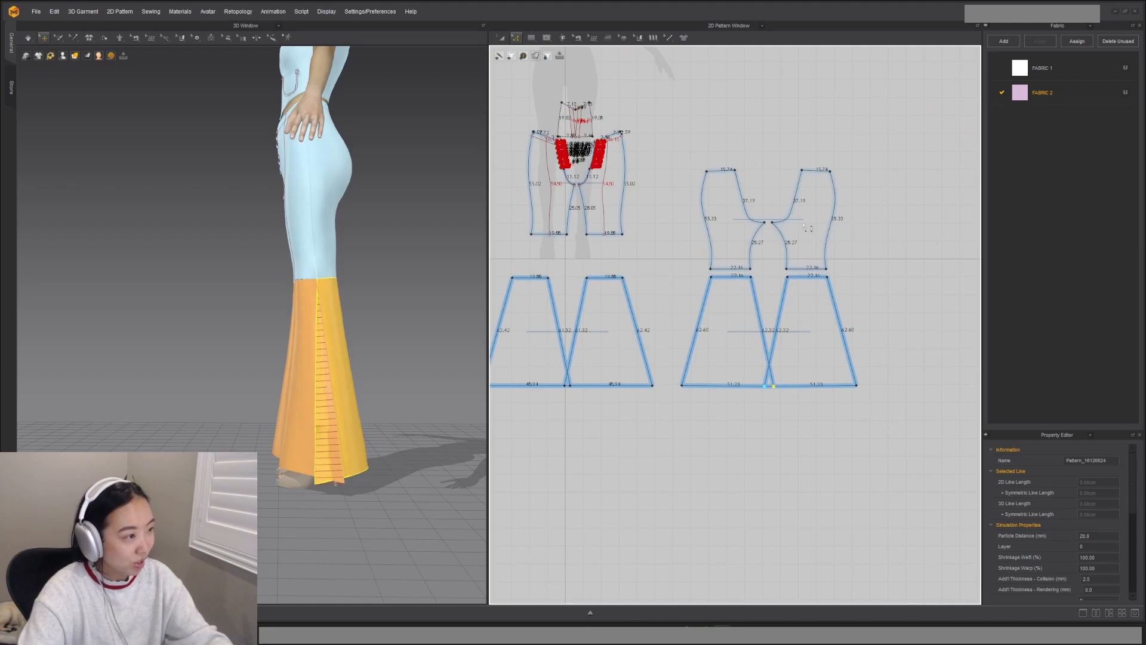
pyautogui.press('a')
pyautogui.click(793, 205)
pyautogui.keyDown('shift'); pyautogui.click(832, 295); pyautogui.keyUp('shift')
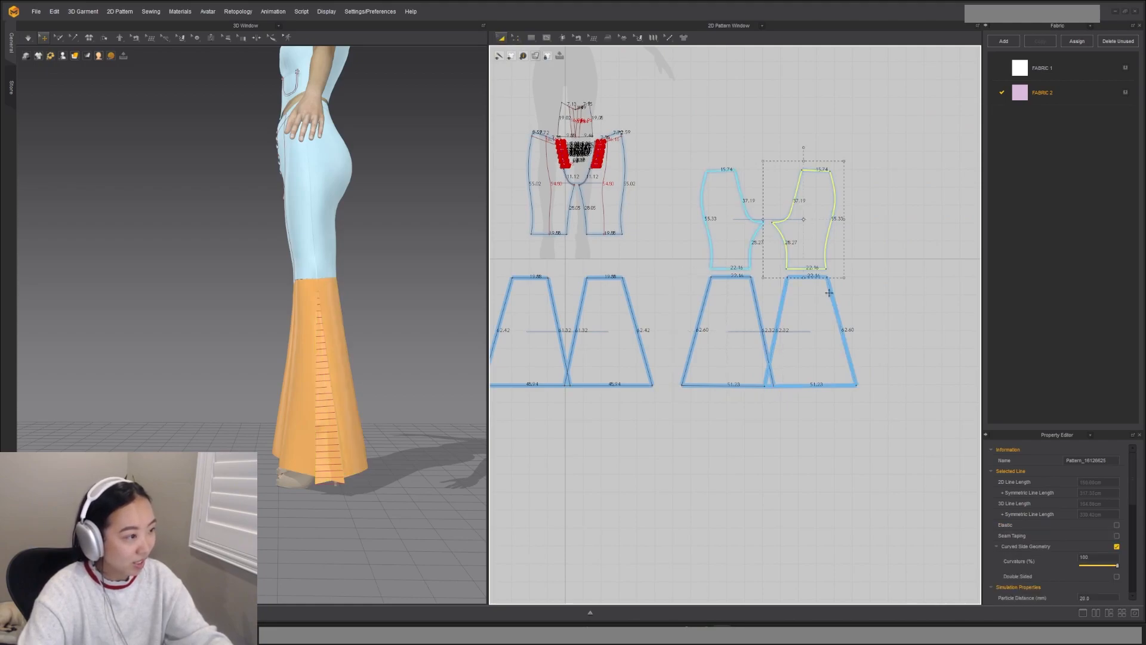
pyautogui.moveTo(832, 295); pyautogui.dragTo(856, 295)
# Step: Spread the two front lower leg pieces apart and simulate the garment to drape the wider flares
pyautogui.moveTo(679, 333); pyautogui.dragTo(825, 334, button='right')
pyautogui.moveTo(726, 301)
pyautogui.mouseDown()
pyautogui.moveTo(737, 302)
pyautogui.moveTo(727, 319)
pyautogui.mouseUp()
pyautogui.keyDown('shift'); pyautogui.click(700, 312); pyautogui.keyUp('shift')
pyautogui.press('space')
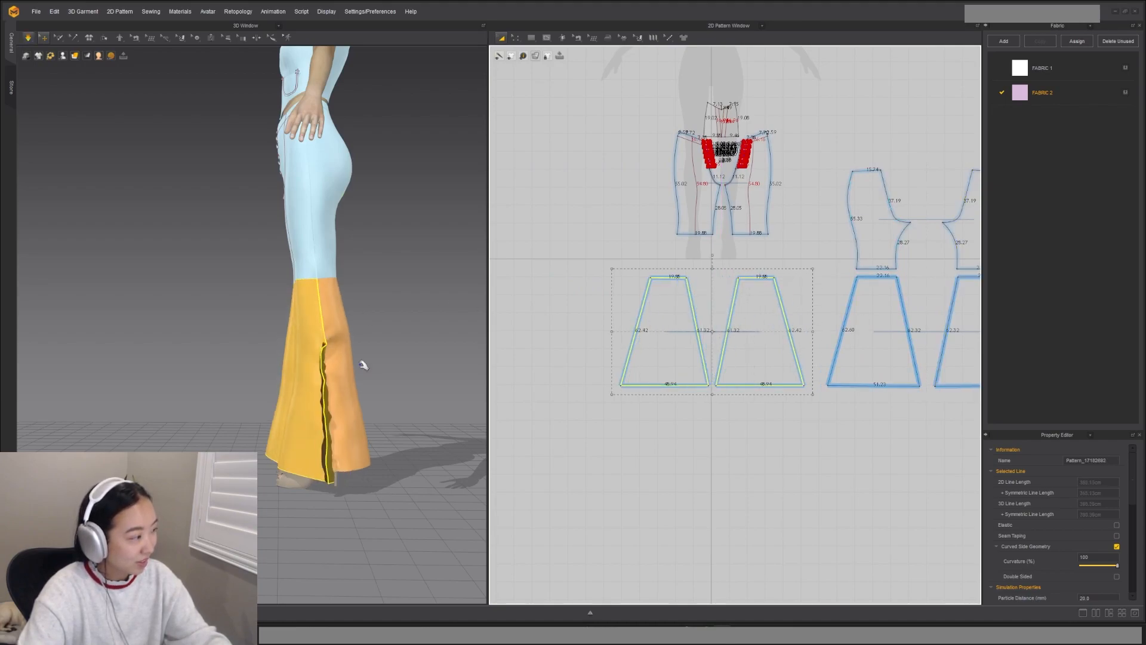
pyautogui.moveTo(767, 405); pyautogui.dragTo(704, 378, button='middle')
pyautogui.click(705, 394)
pyautogui.moveTo(415, 459); pyautogui.dragTo(265, 475, button='right')
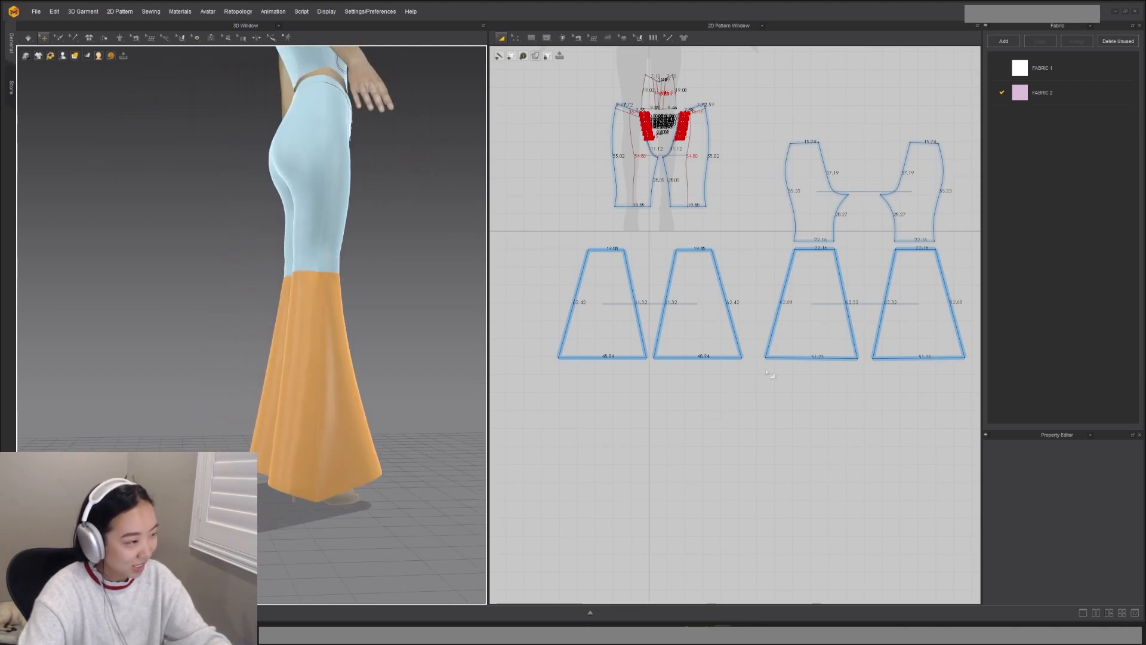
# Step: Curve the hem edges of the front and back lower legs gently downward at the middle, matching their depth
pyautogui.press('z')
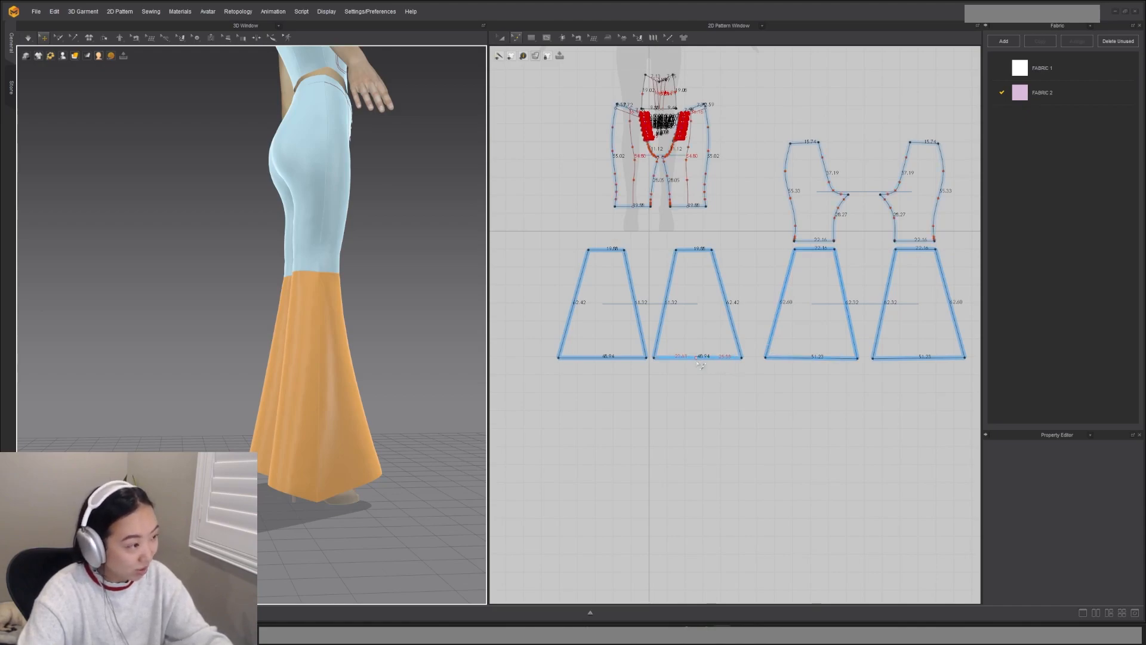
pyautogui.scroll(3, 700, 364)
pyautogui.moveTo(698, 359); pyautogui.dragTo(700, 369)
pyautogui.moveTo(831, 394); pyautogui.dragTo(658, 401, button='middle')
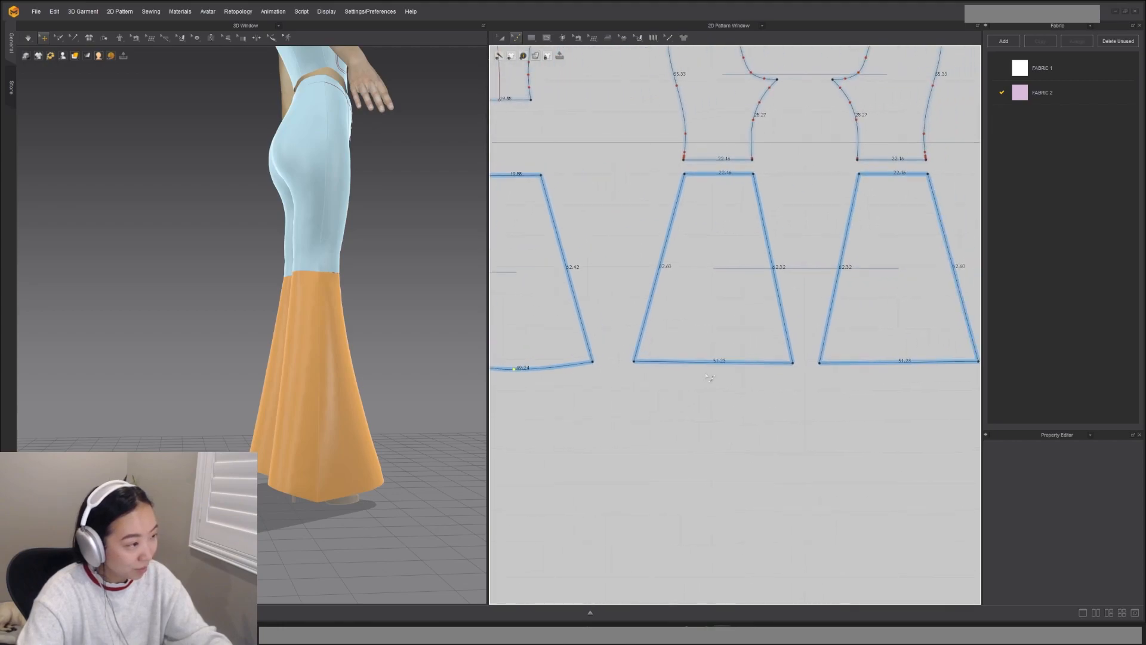
pyautogui.moveTo(722, 362); pyautogui.dragTo(721, 371)
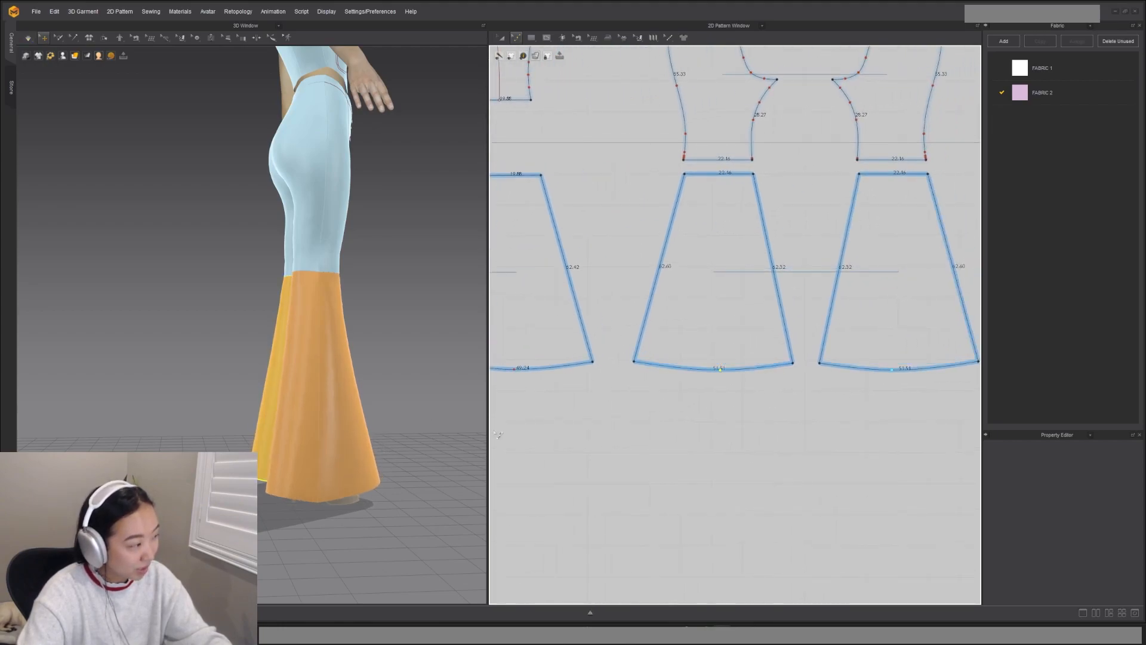
pyautogui.moveTo(540, 406); pyautogui.dragTo(737, 379, button='middle')
pyautogui.moveTo(712, 342); pyautogui.dragTo(717, 347)
pyautogui.moveTo(920, 341); pyautogui.dragTo(919, 346)
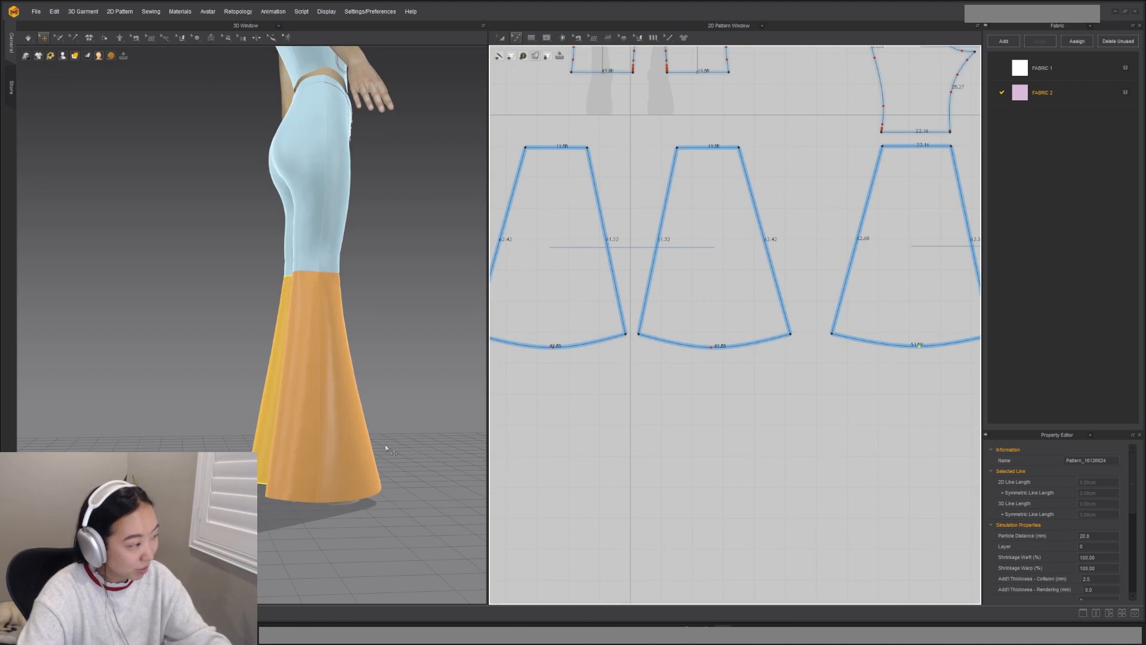
pyautogui.moveTo(386, 448); pyautogui.dragTo(302, 450, button='right')
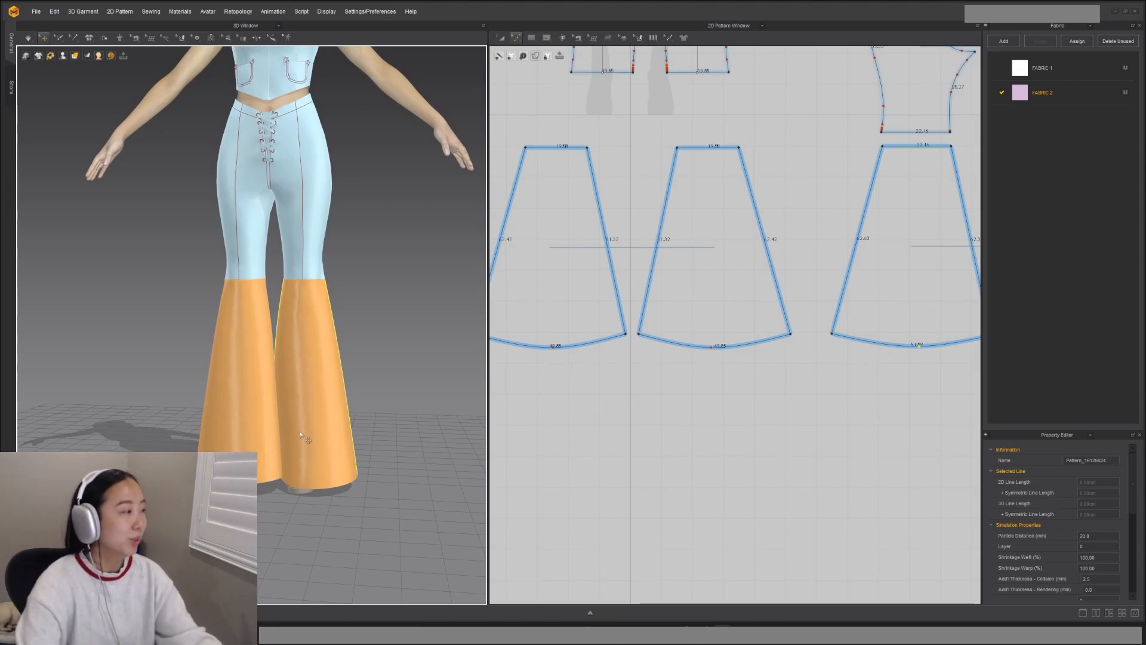
# Step: Remove the strengthening from all four lower leg pieces and simulate so the flares drape naturally
pyautogui.scroll(-5, 732, 306)
pyautogui.click(732, 306)
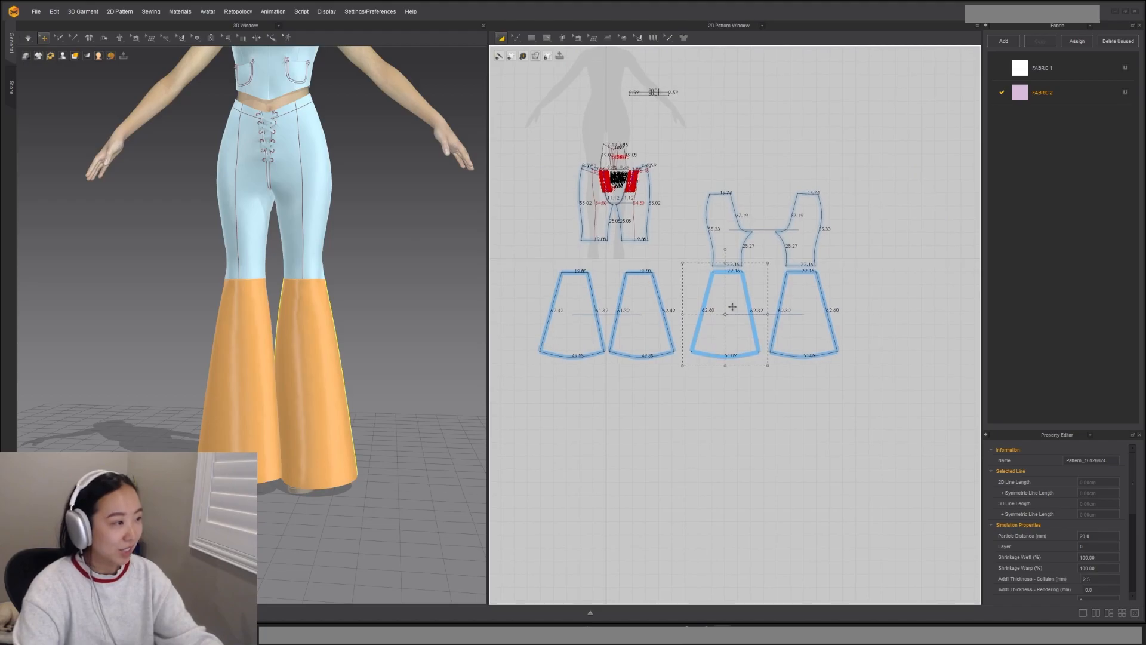
pyautogui.keyDown('shift'); pyautogui.click(634, 317); pyautogui.keyUp('shift')
pyautogui.keyDown('shift'); pyautogui.click(584, 319); pyautogui.keyUp('shift')
pyautogui.keyDown('shift'); pyautogui.click(813, 327); pyautogui.keyUp('shift')
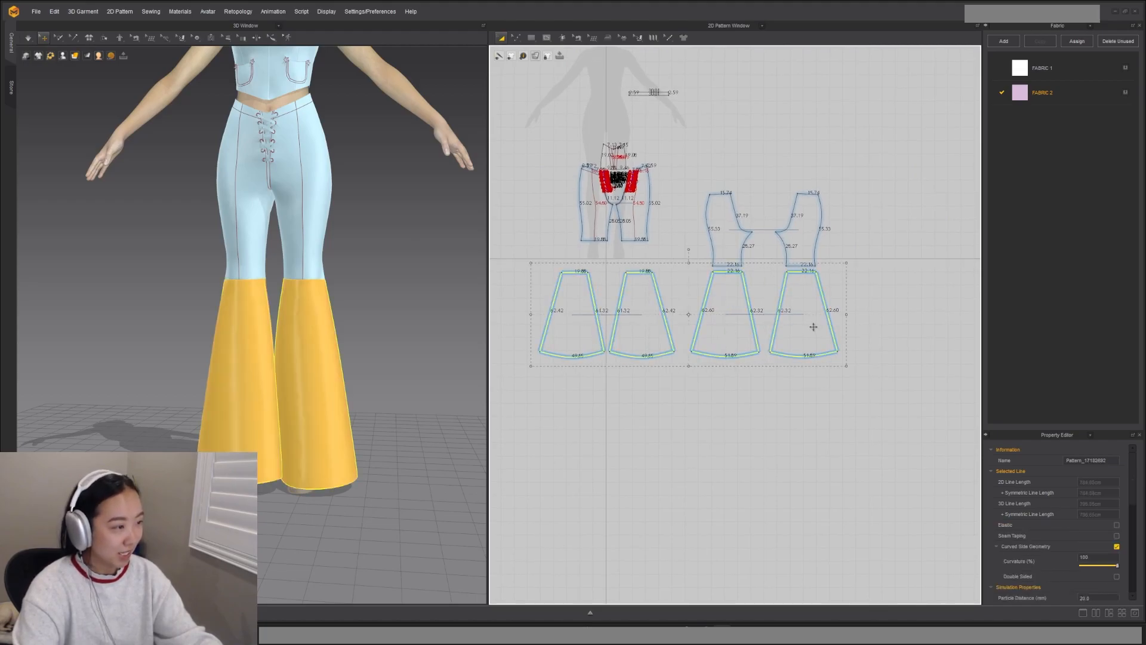
pyautogui.press('space')
pyautogui.moveTo(372, 412); pyautogui.dragTo(391, 445, button='right')
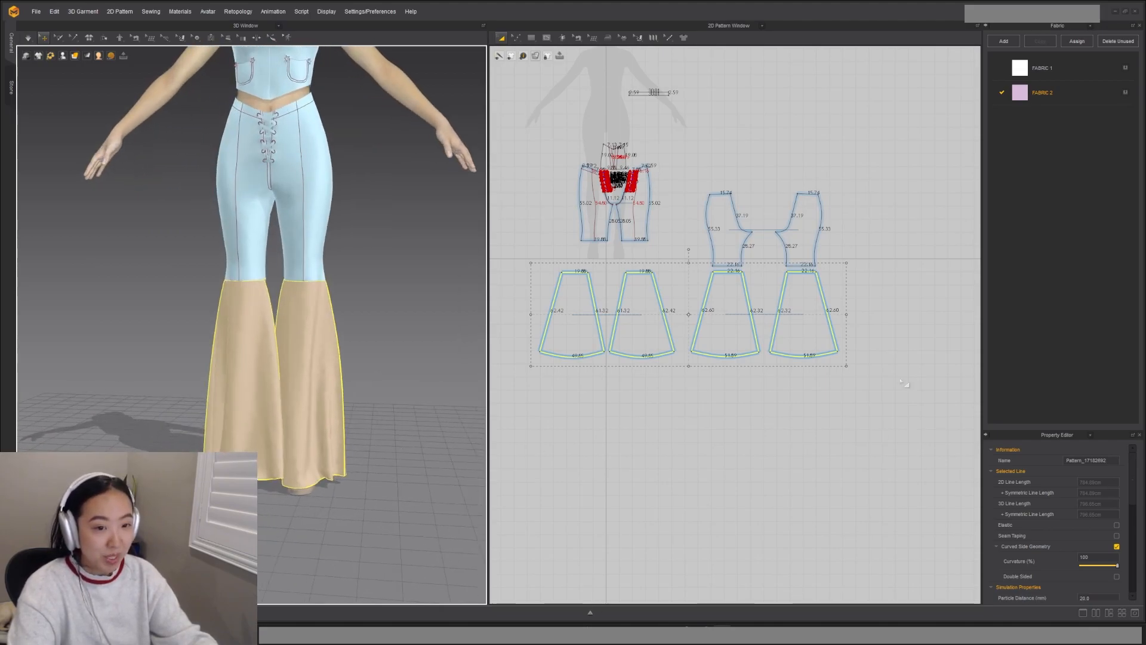
pyautogui.scroll(-3, 333, 361)
pyautogui.moveTo(333, 361); pyautogui.dragTo(417, 454, button='right')
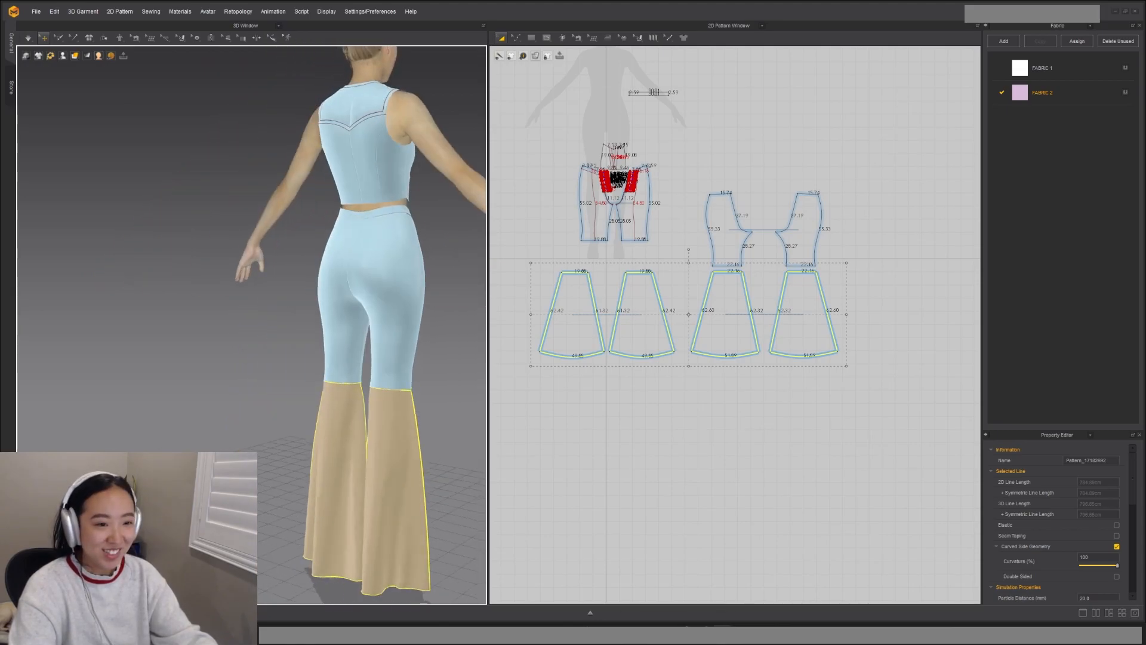
pyautogui.moveTo(1145, 344); pyautogui.dragTo(948, 358, button='right')
pyautogui.scroll(6, 820, 406)
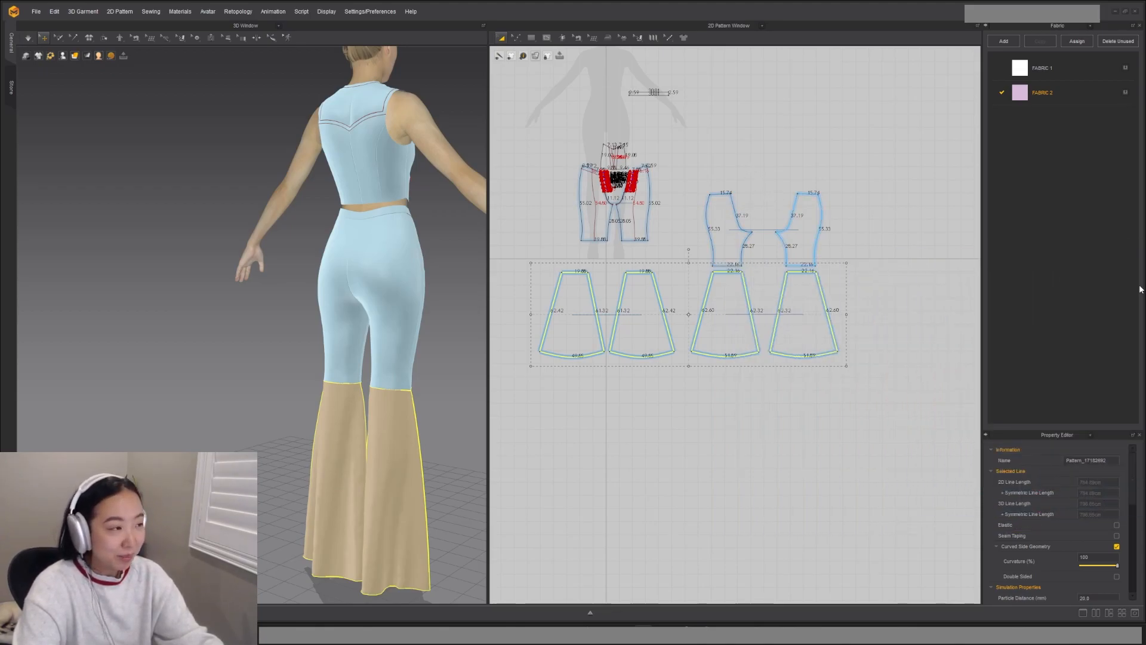
# Step: Draw a curved internal line about 55 cm long down the back upper leg piece, from the waist edge to the knee edge
pyautogui.scroll(5, 803, 188)
pyautogui.click(546, 40)
pyautogui.moveTo(822, 246); pyautogui.dragTo(735, 205, button='middle')
pyautogui.scroll(2, 760, 167)
pyautogui.click(746, 145)
pyautogui.click(747, 209)
pyautogui.click(760, 316)
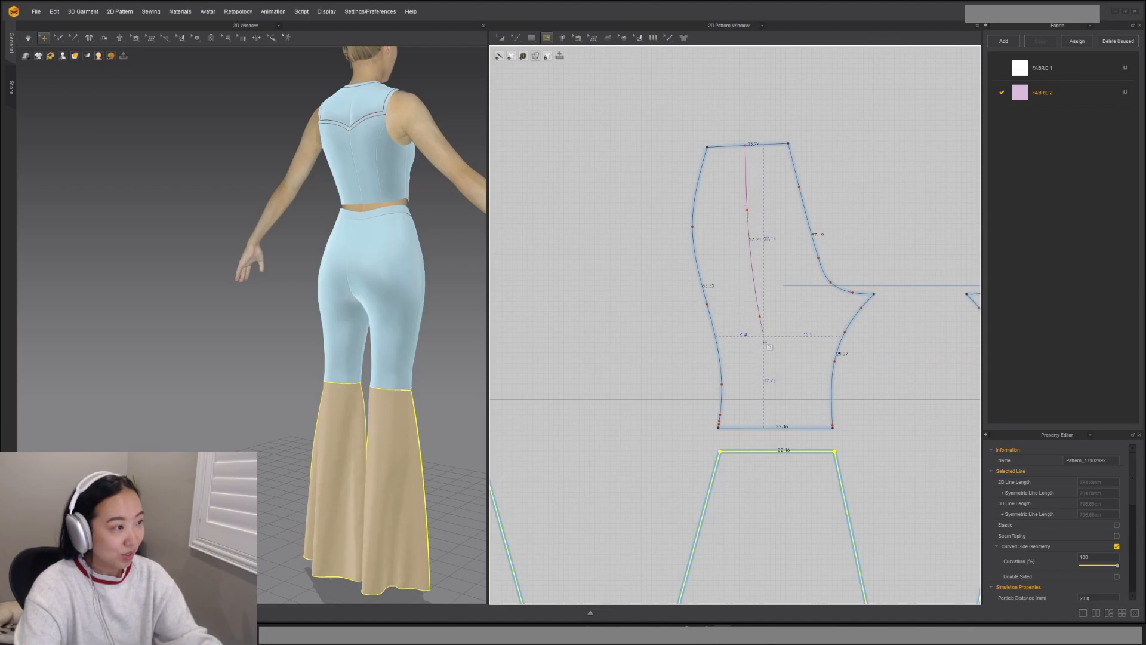
pyautogui.click(778, 427)
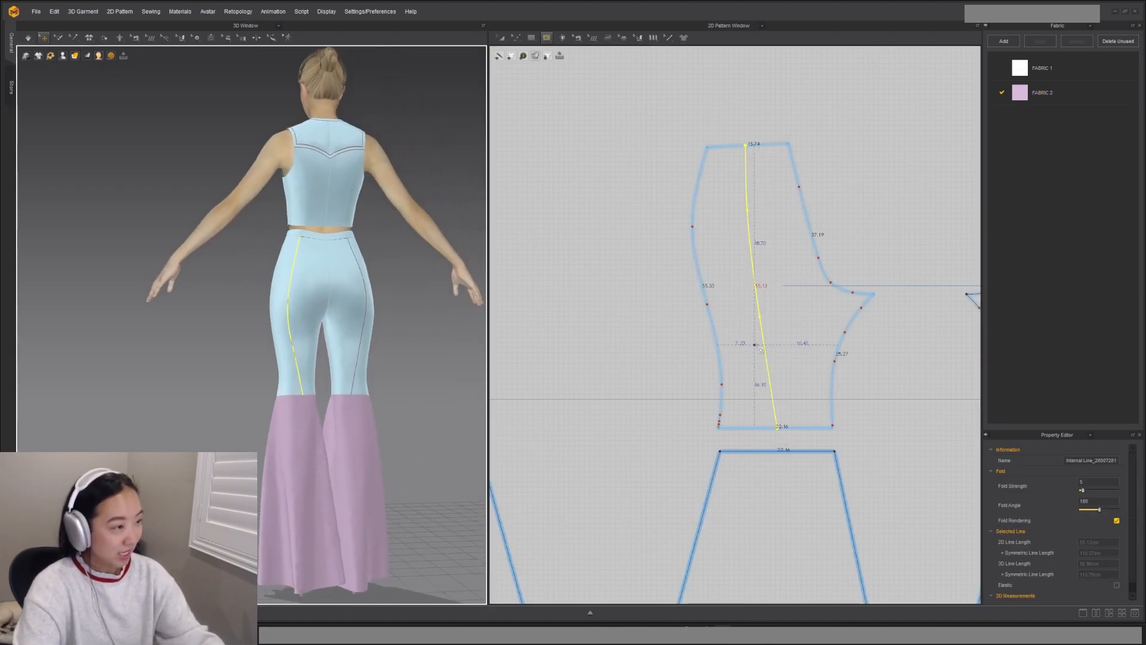
# Step: Reshape the back leg's internal line by shifting its curve points inward and its lower endpoint slightly toward the outer side, forming a smooth bow
pyautogui.press('z')
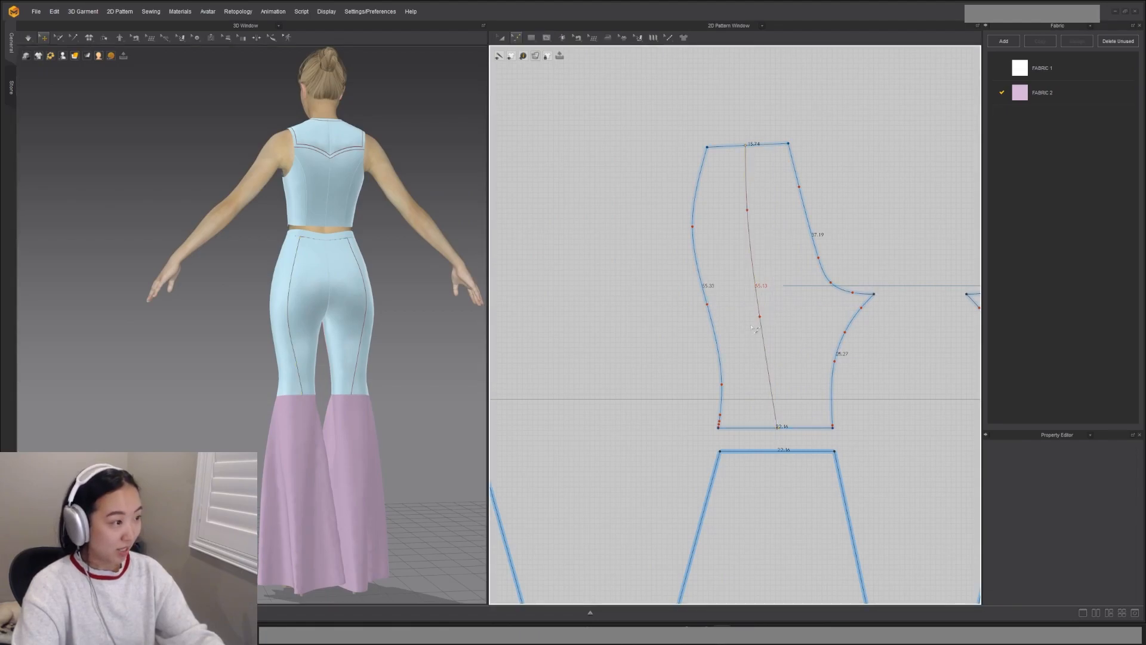
pyautogui.moveTo(760, 318); pyautogui.dragTo(769, 291)
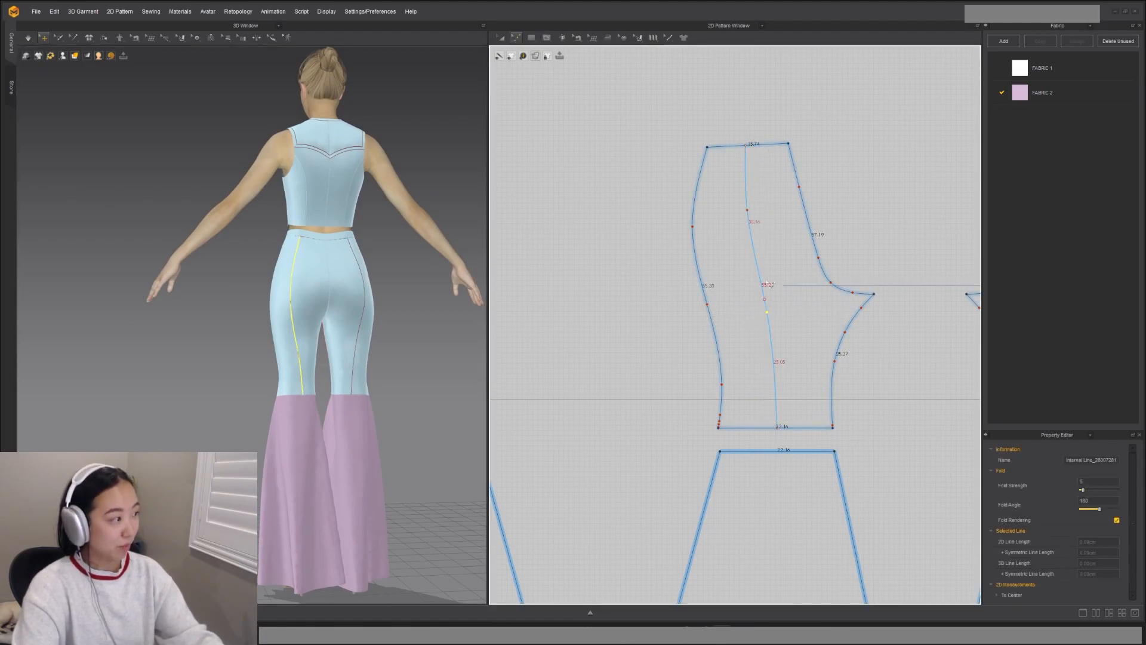
pyautogui.moveTo(746, 211); pyautogui.dragTo(757, 210)
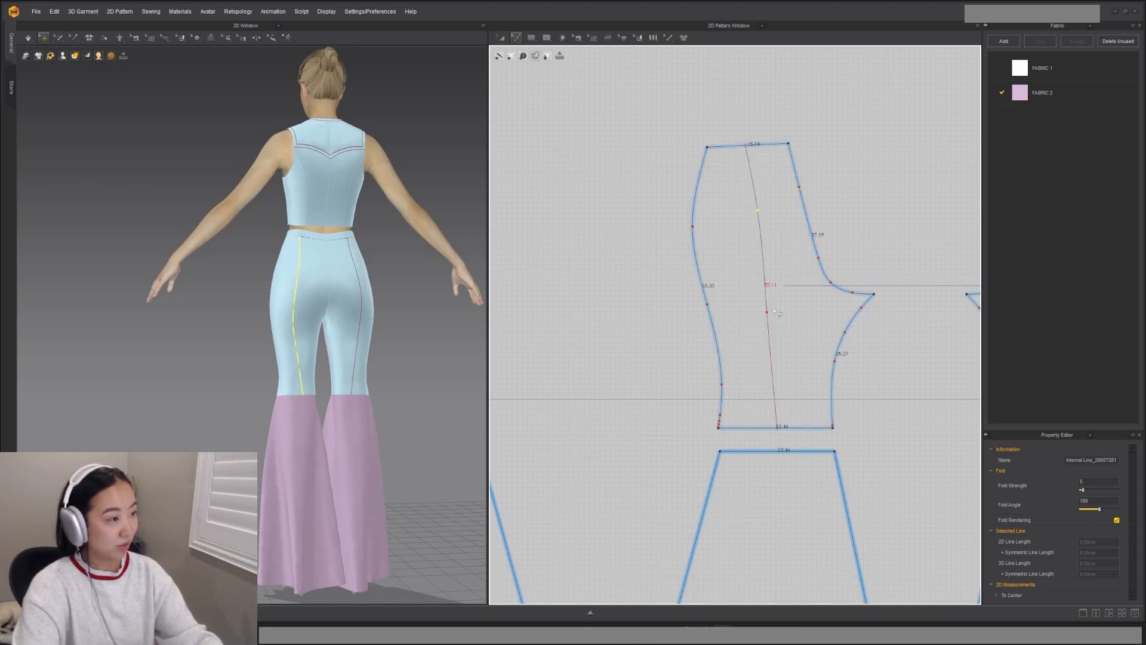
pyautogui.moveTo(769, 313); pyautogui.dragTo(774, 312)
pyautogui.moveTo(382, 375); pyautogui.dragTo(395, 376, button='right')
pyautogui.moveTo(777, 428); pyautogui.dragTo(772, 429)
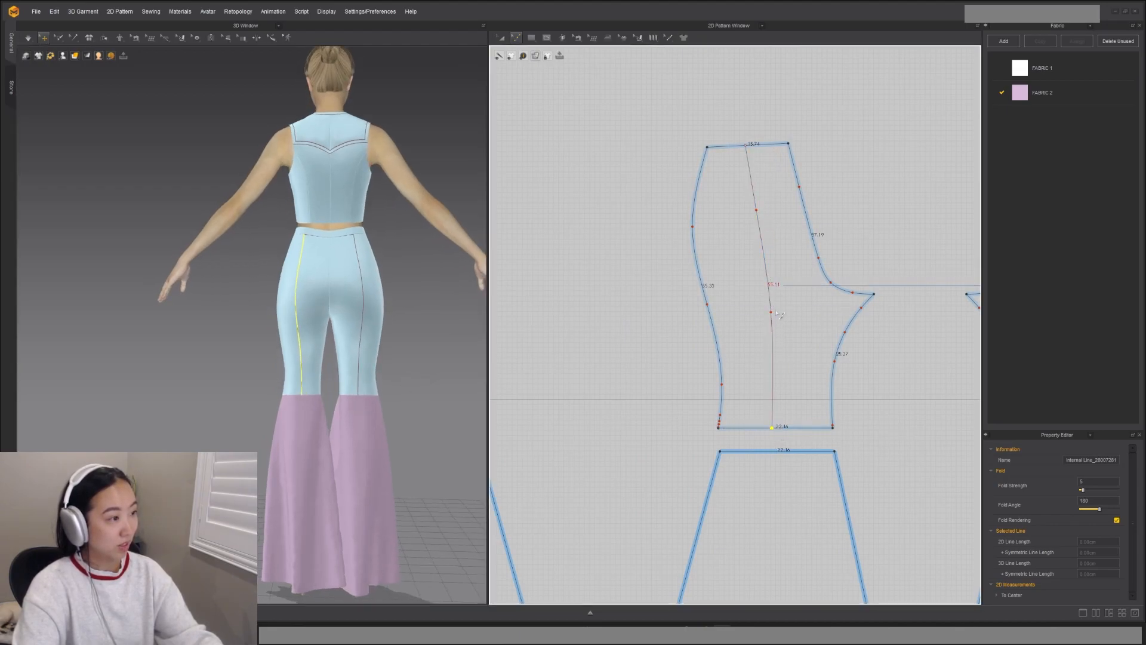
pyautogui.moveTo(776, 320); pyautogui.dragTo(786, 308)
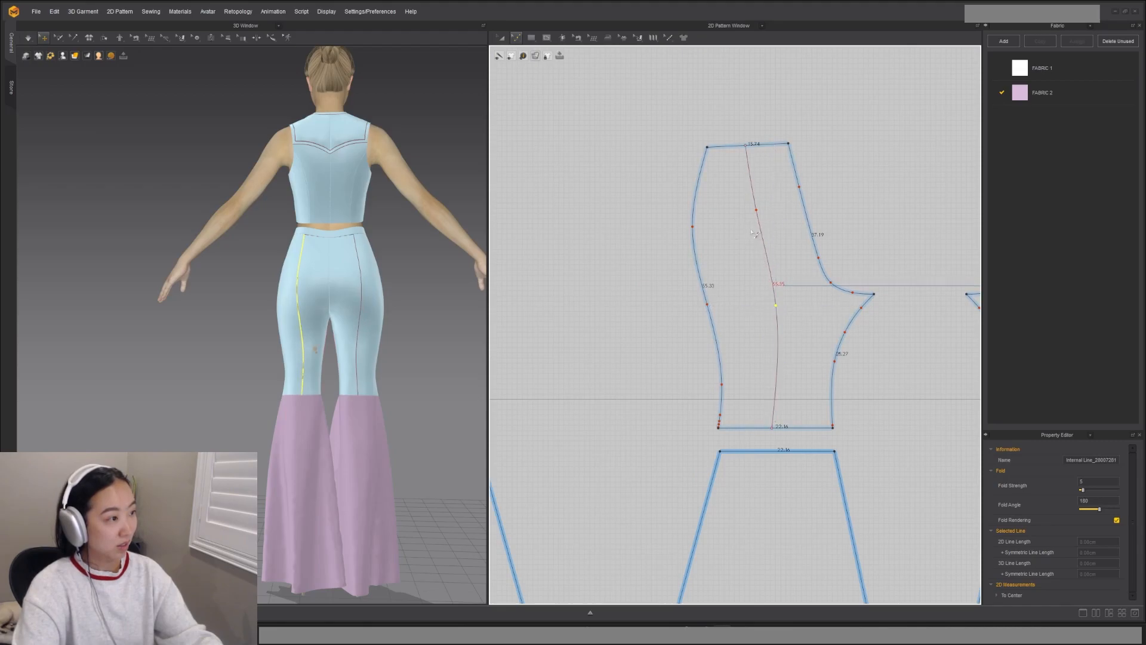
pyautogui.moveTo(761, 215); pyautogui.dragTo(768, 218)
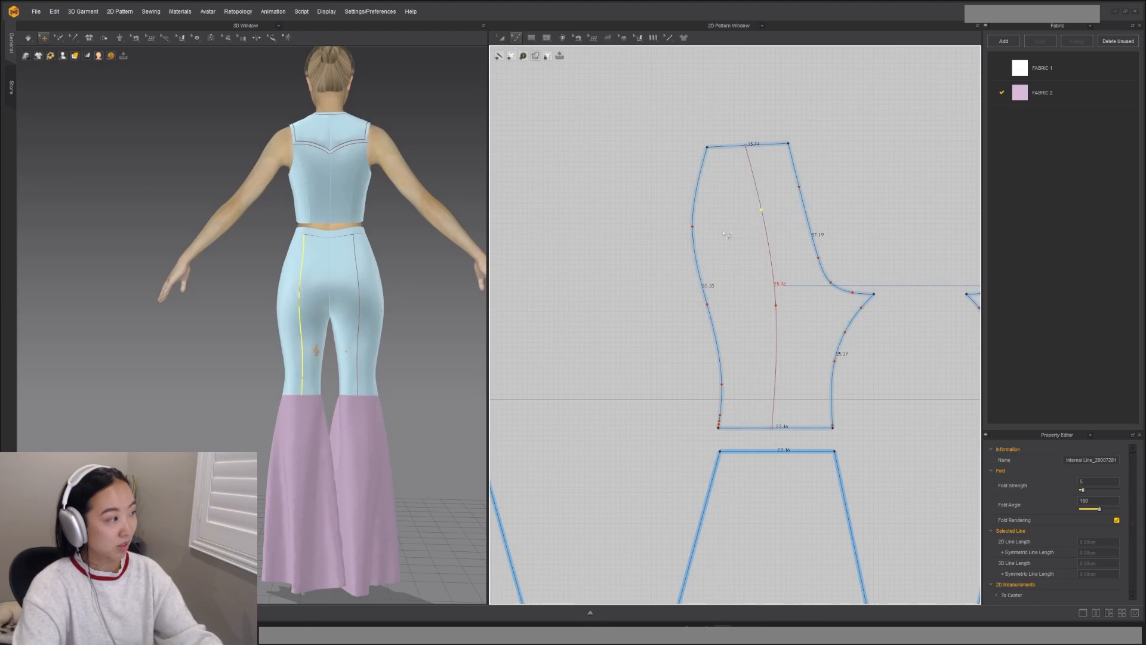
pyautogui.moveTo(782, 311); pyautogui.dragTo(781, 313)
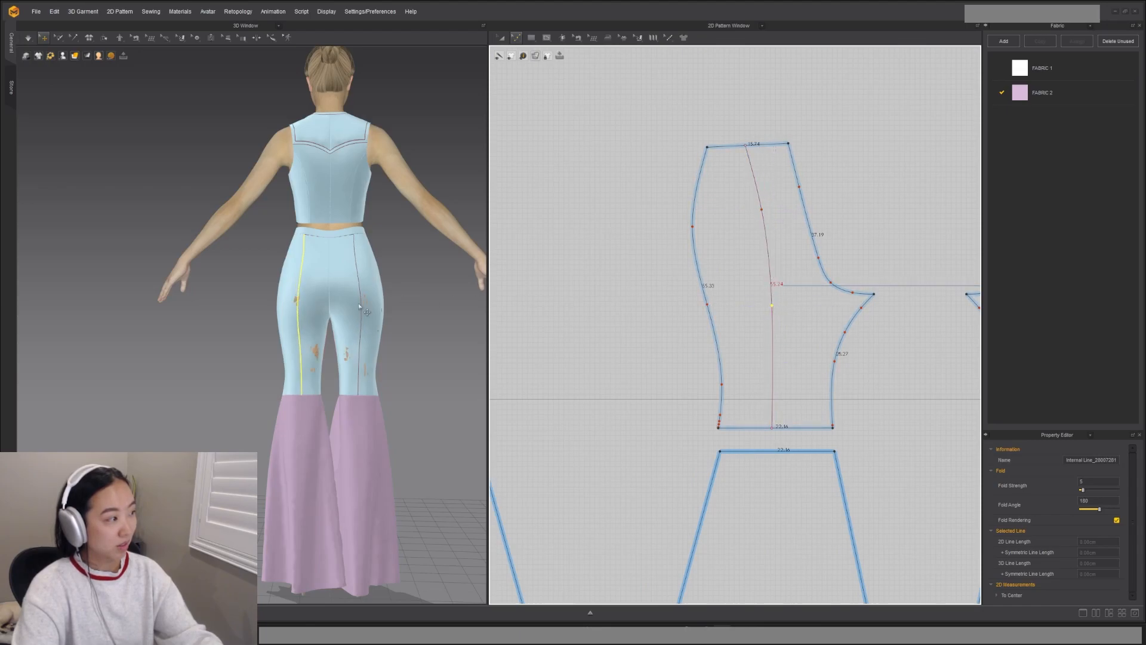
# Step: Remove the strengthening from the two back upper leg pieces
pyautogui.click(307, 344)
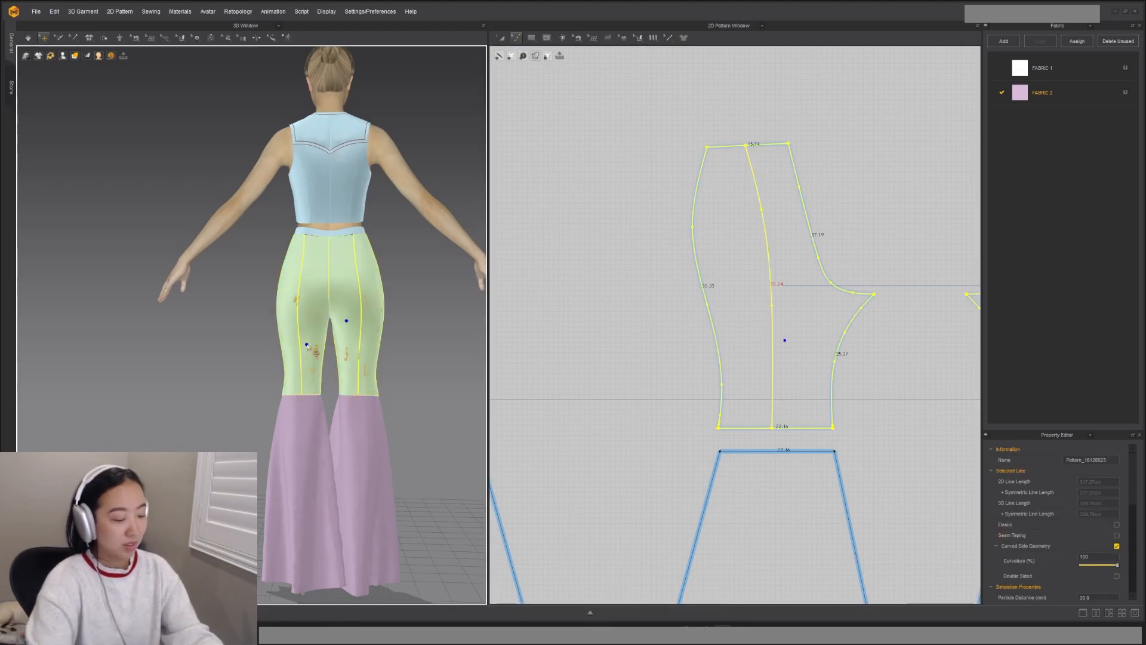
pyautogui.click(401, 339)
pyautogui.scroll(2, 402, 338)
pyautogui.moveTo(422, 338)
pyautogui.mouseDown(button='right')
pyautogui.moveTo(397, 341)
pyautogui.moveTo(419, 341)
pyautogui.mouseUp(button='right')
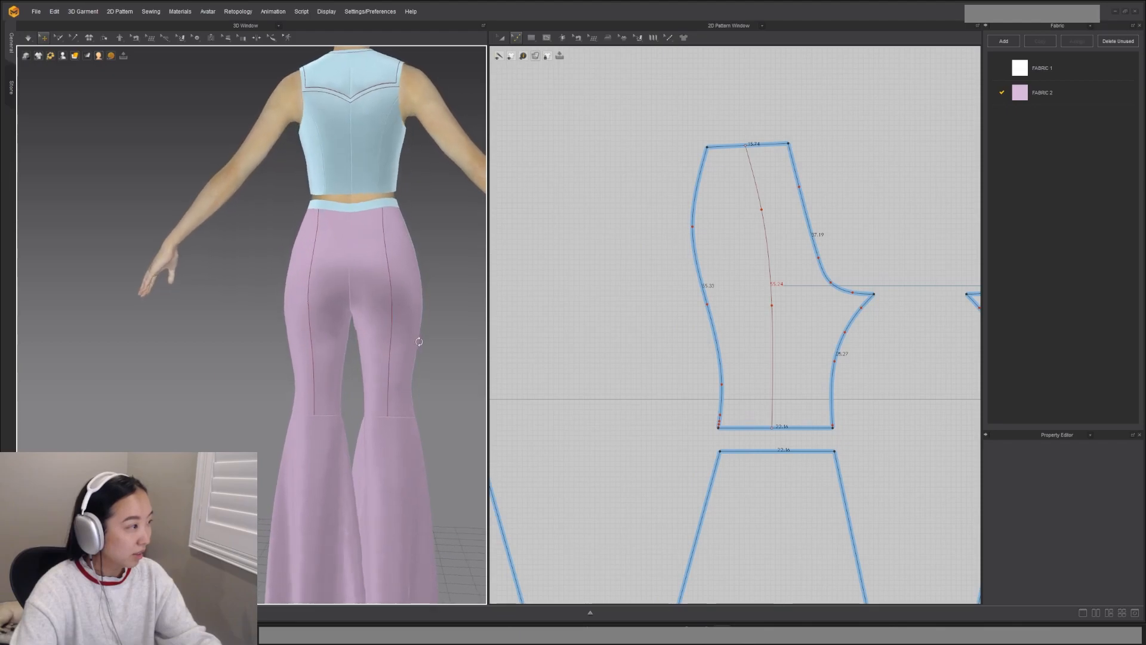
# Step: Add a curve point near the waist end of the back internal line and bend it slightly toward the side seam
pyautogui.scroll(5, 750, 134)
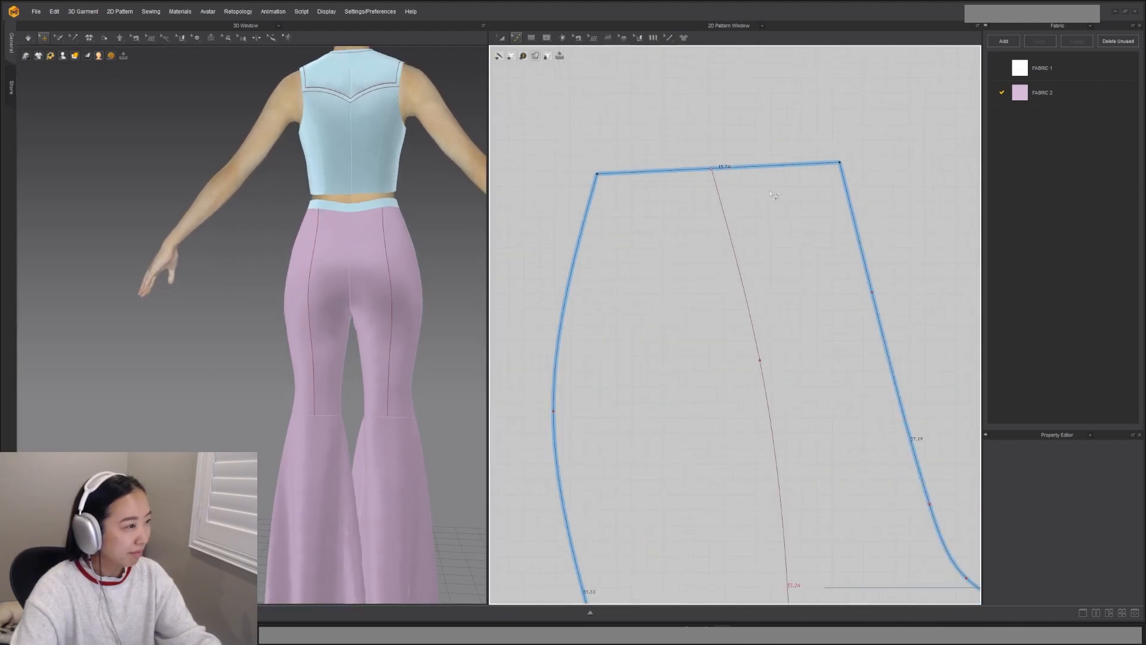
pyautogui.moveTo(728, 227); pyautogui.dragTo(723, 225)
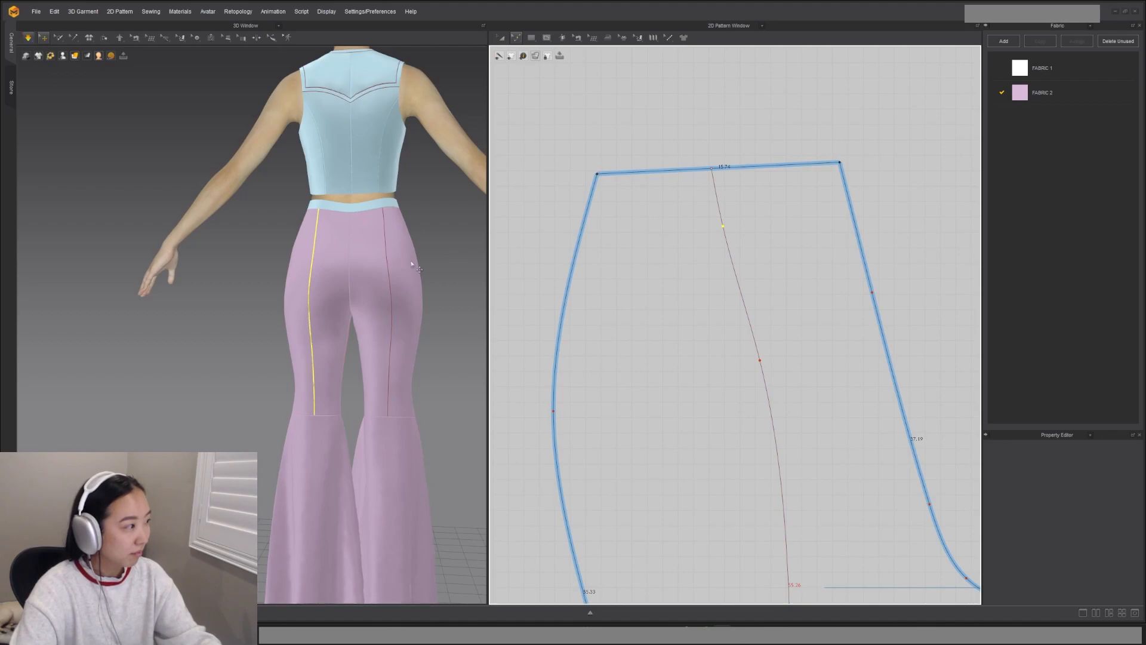
pyautogui.scroll(-3, 412, 265)
pyautogui.moveTo(358, 337)
pyautogui.mouseDown(button='right')
pyautogui.moveTo(418, 338)
pyautogui.moveTo(353, 339)
pyautogui.mouseUp(button='right')
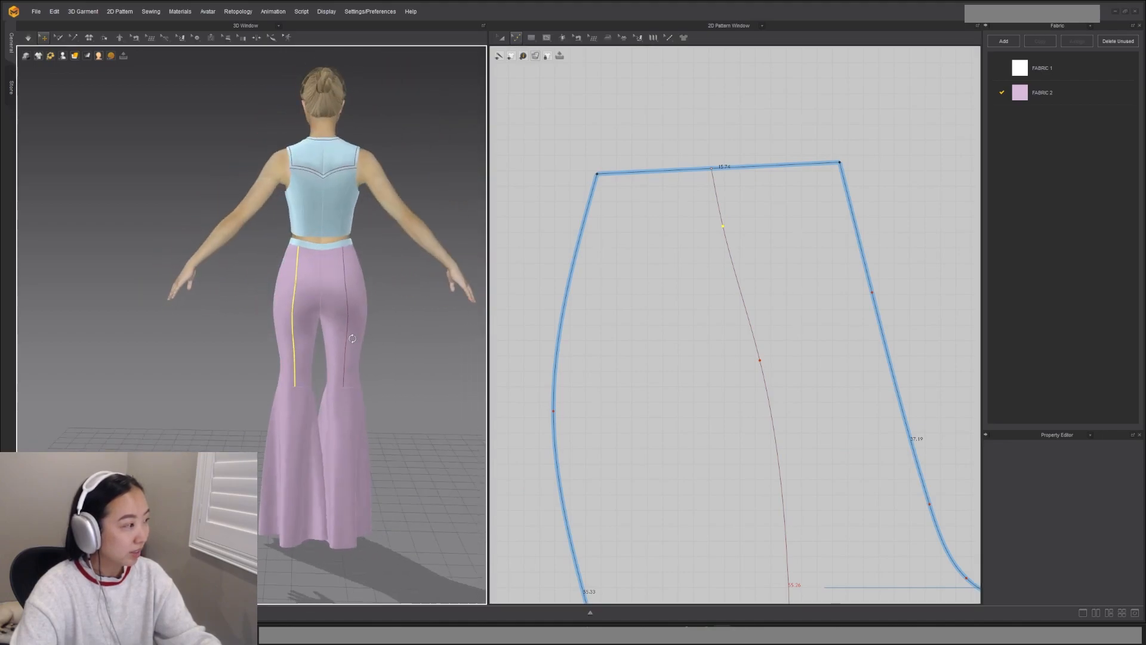
pyautogui.click(734, 218)
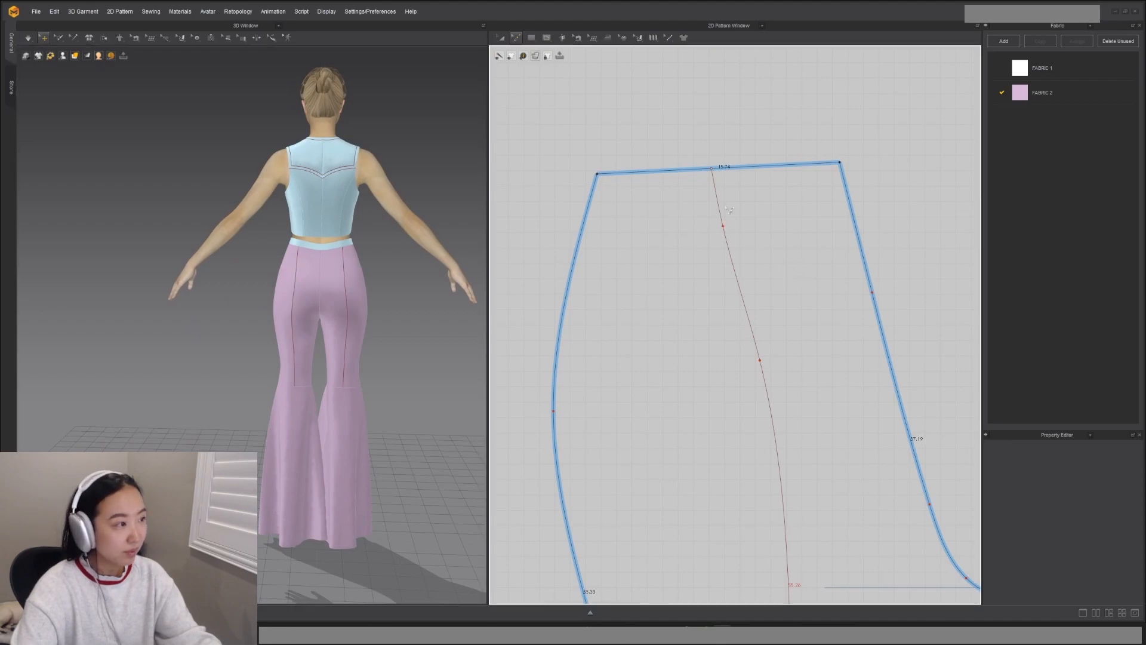
# Step: Lower the top endpoint of the back internal line from the waist edge into the piece to make room for a yoke
pyautogui.click(713, 170)
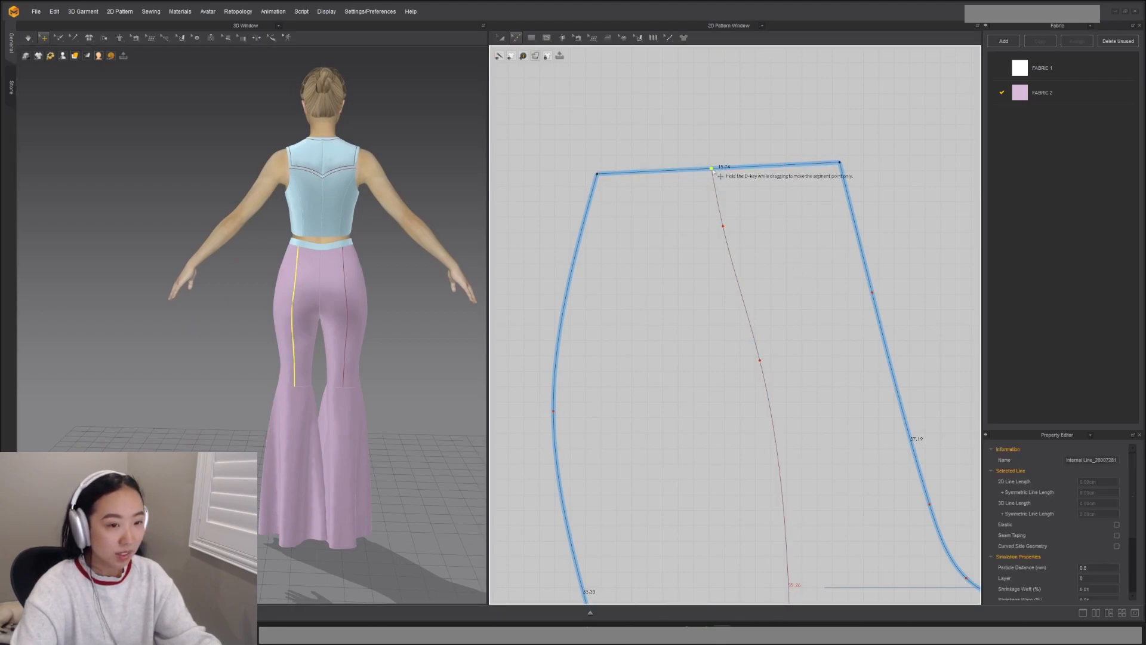
pyautogui.moveTo(714, 171); pyautogui.dragTo(739, 297)
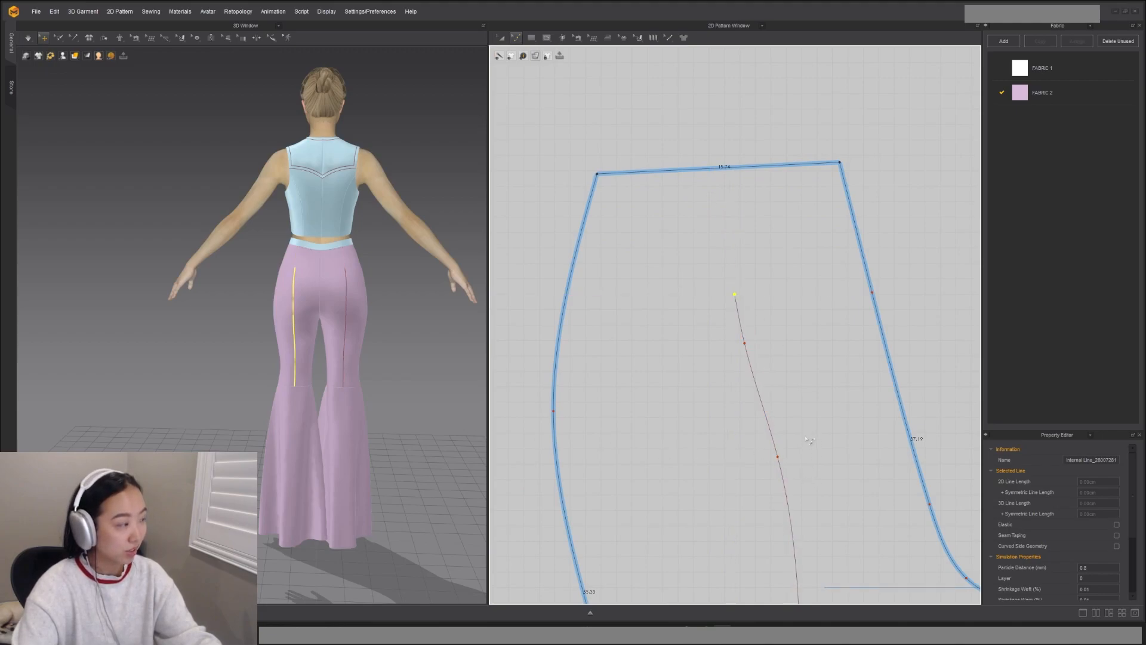
pyautogui.moveTo(809, 441); pyautogui.dragTo(819, 280, button='right')
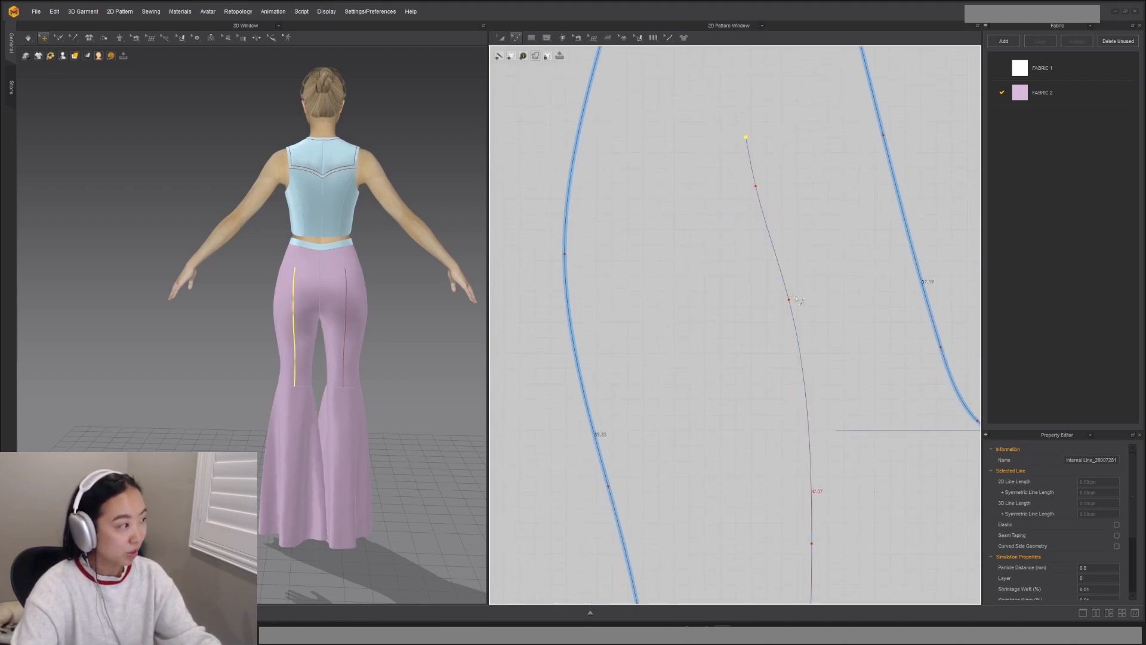
pyautogui.moveTo(767, 248); pyautogui.dragTo(735, 396, button='right')
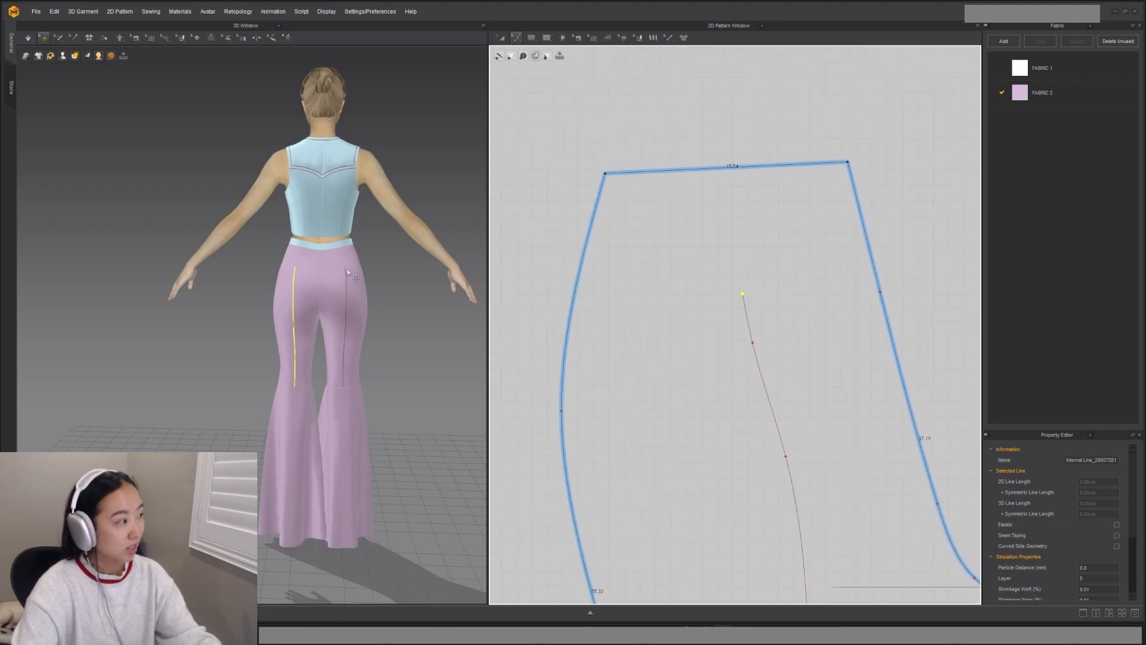
pyautogui.scroll(5, 301, 227)
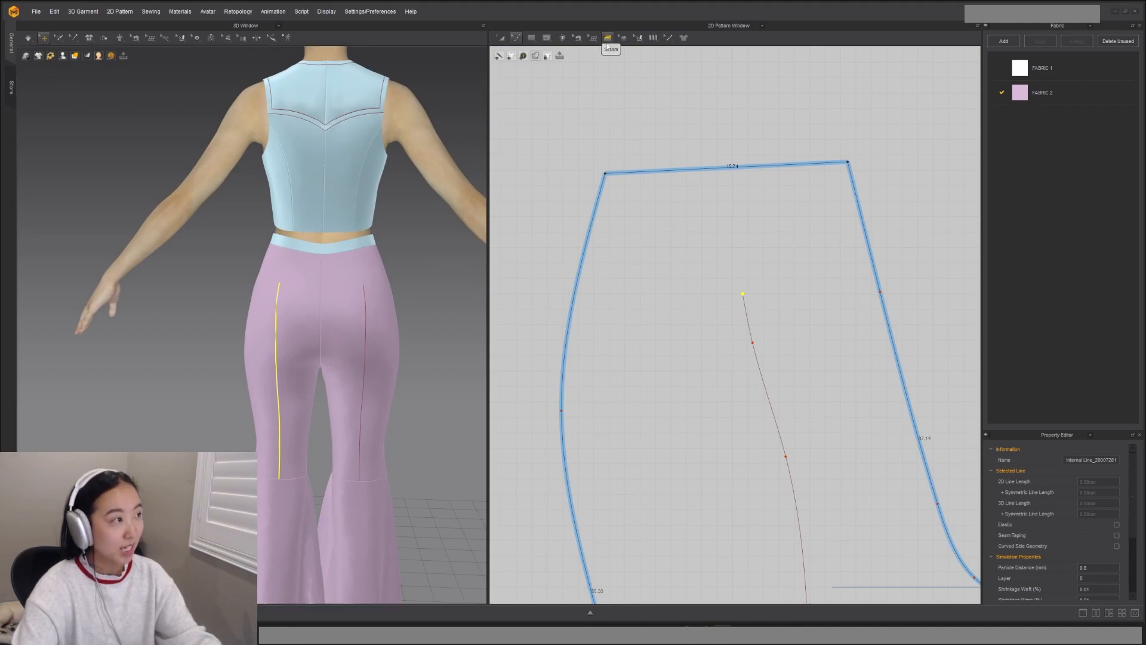
# Step: Draw a diagonal internal yoke line about 21 cm long from the back piece's side waist corner to the centre back seam
pyautogui.click(546, 37)
pyautogui.click(574, 55)
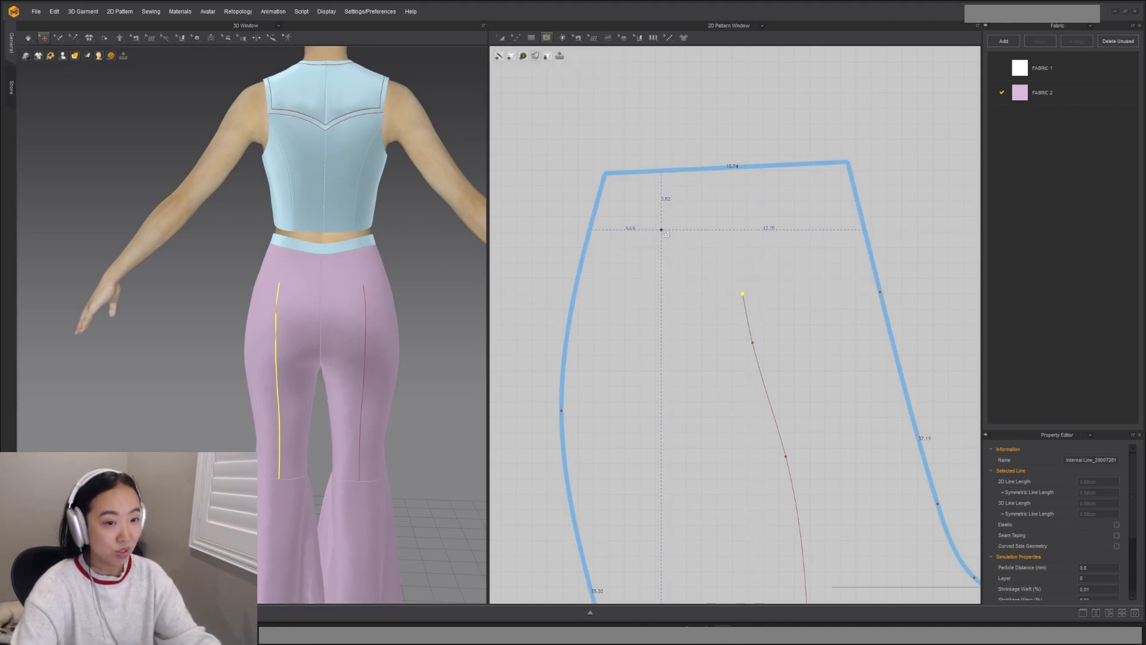
pyautogui.click(606, 173)
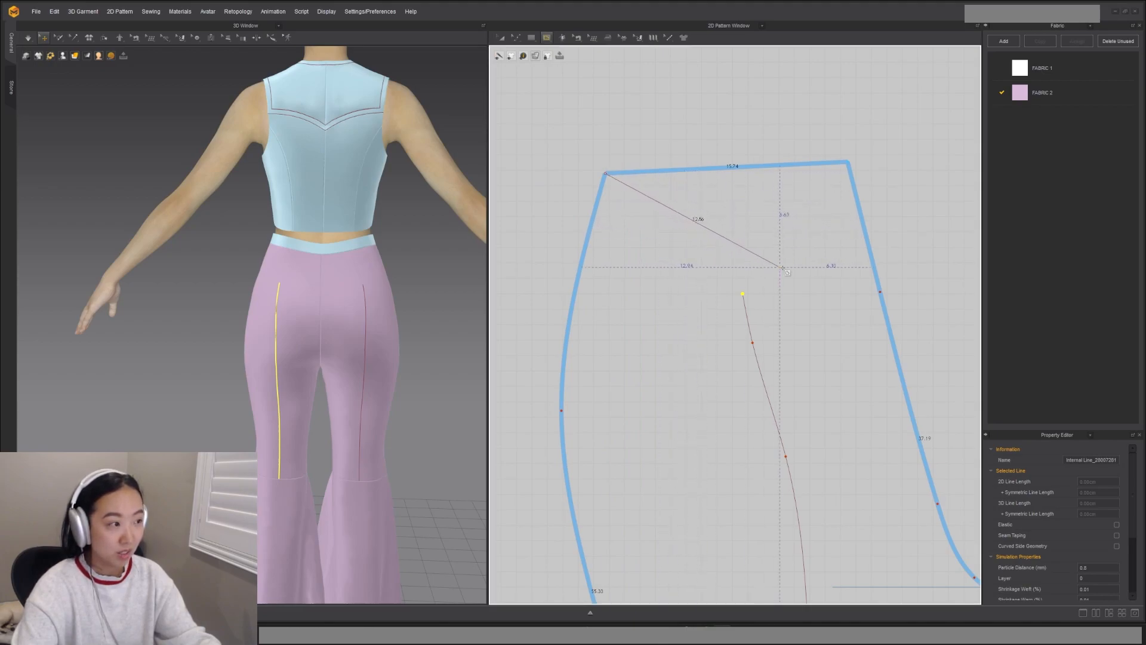
pyautogui.click(890, 334)
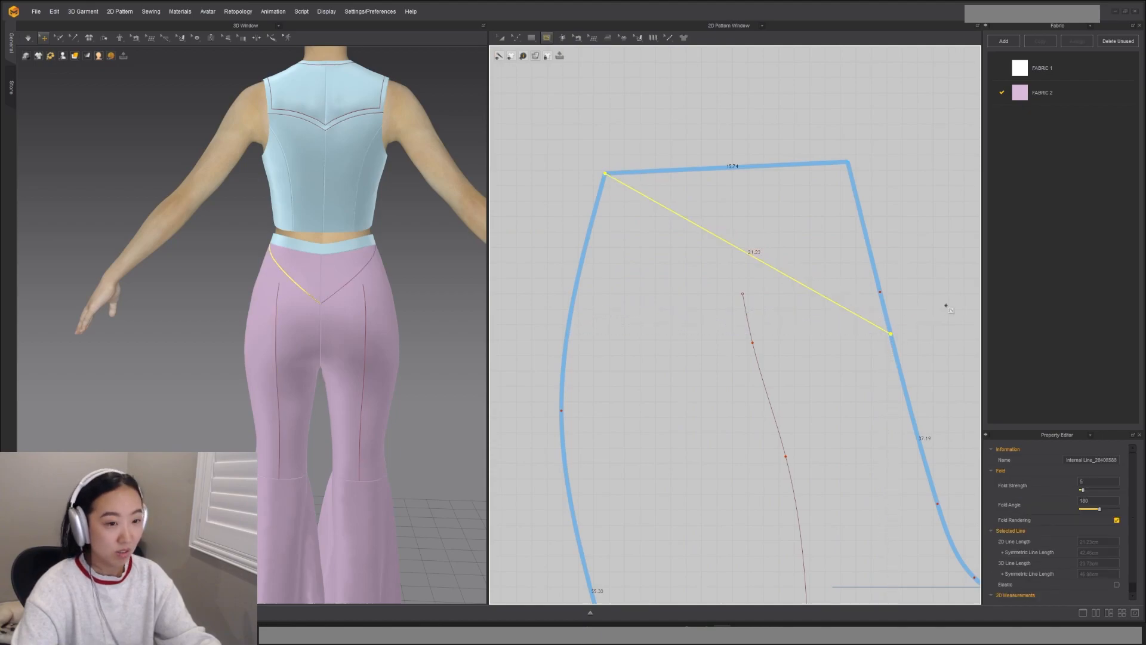
# Step: Add two curve points to the diagonal yoke line and bow it upward toward the waist
pyautogui.moveTo(383, 290); pyautogui.dragTo(324, 289, button='right')
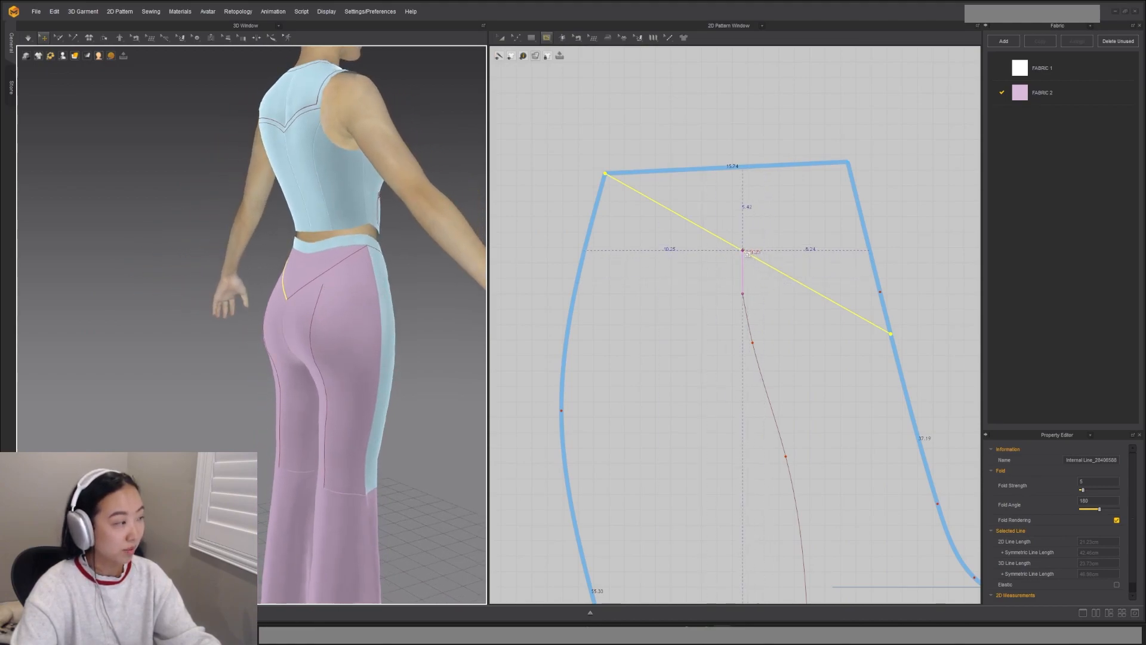
pyautogui.press('z')
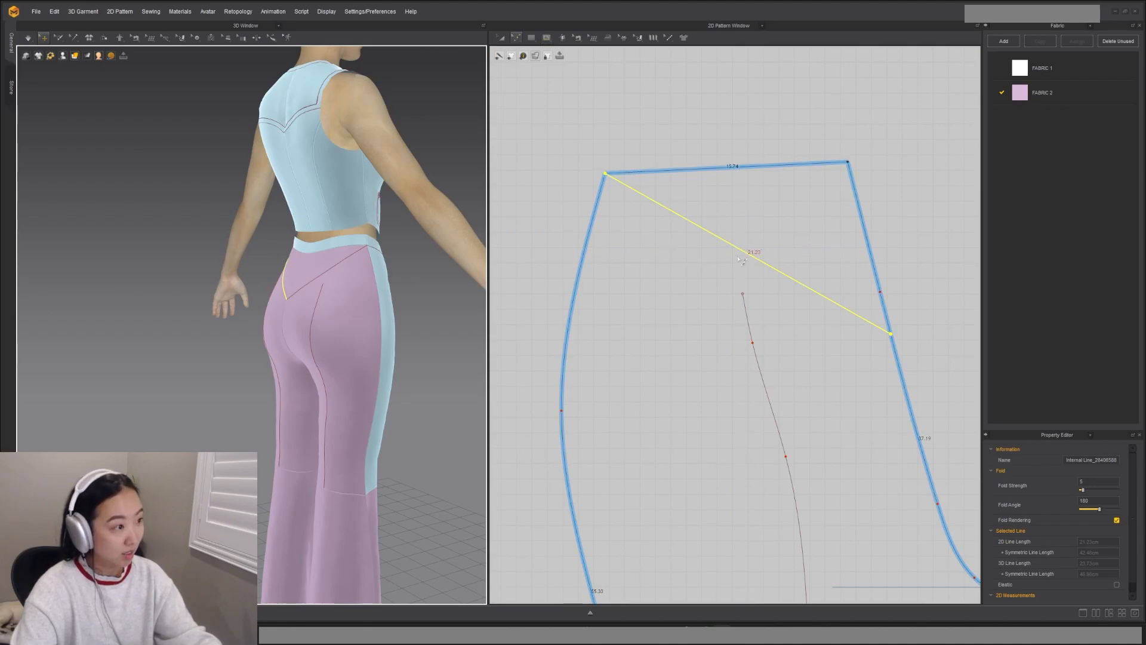
pyautogui.moveTo(725, 242); pyautogui.dragTo(725, 228)
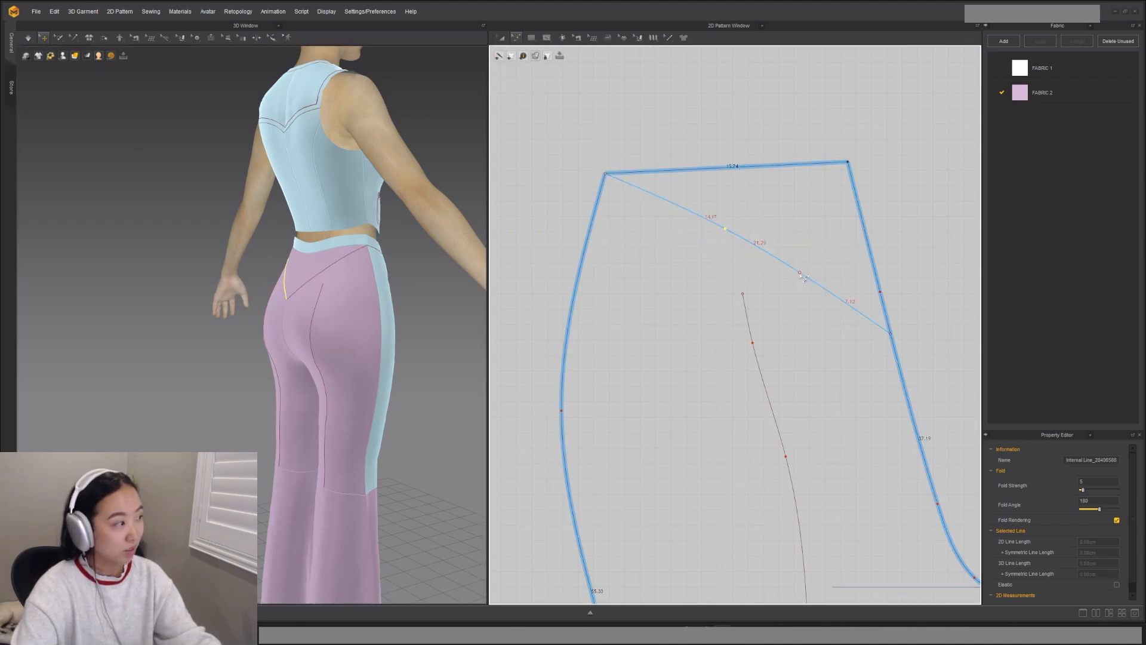
pyautogui.moveTo(728, 231); pyautogui.dragTo(724, 217)
pyautogui.moveTo(778, 249); pyautogui.dragTo(774, 254)
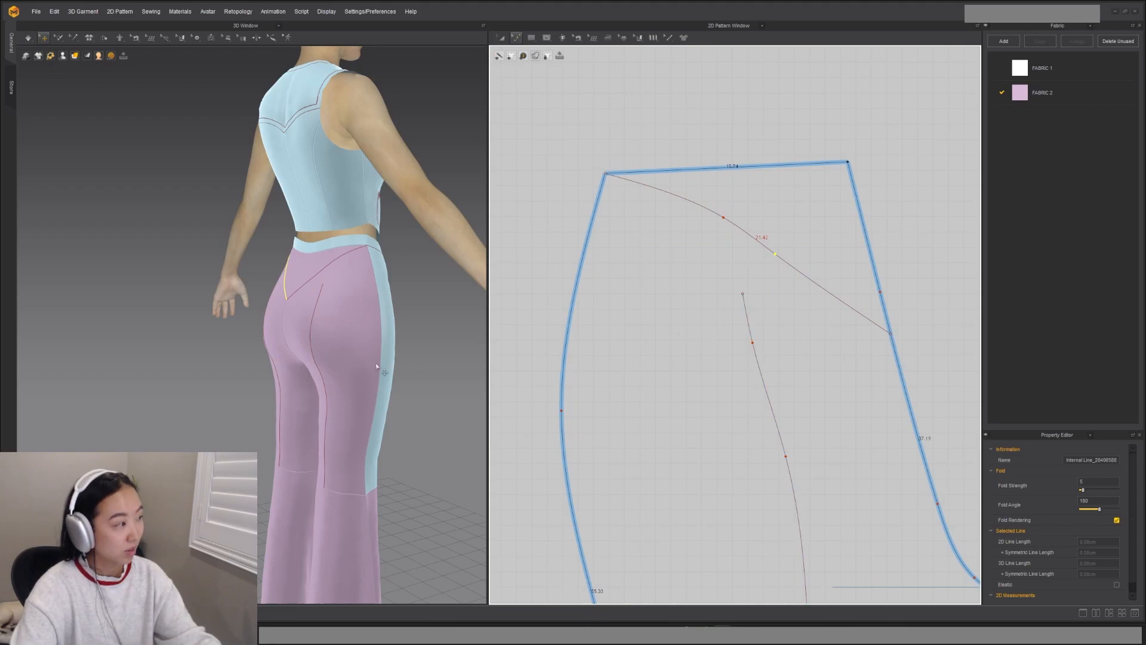
pyautogui.moveTo(326, 336); pyautogui.dragTo(430, 331, button='right')
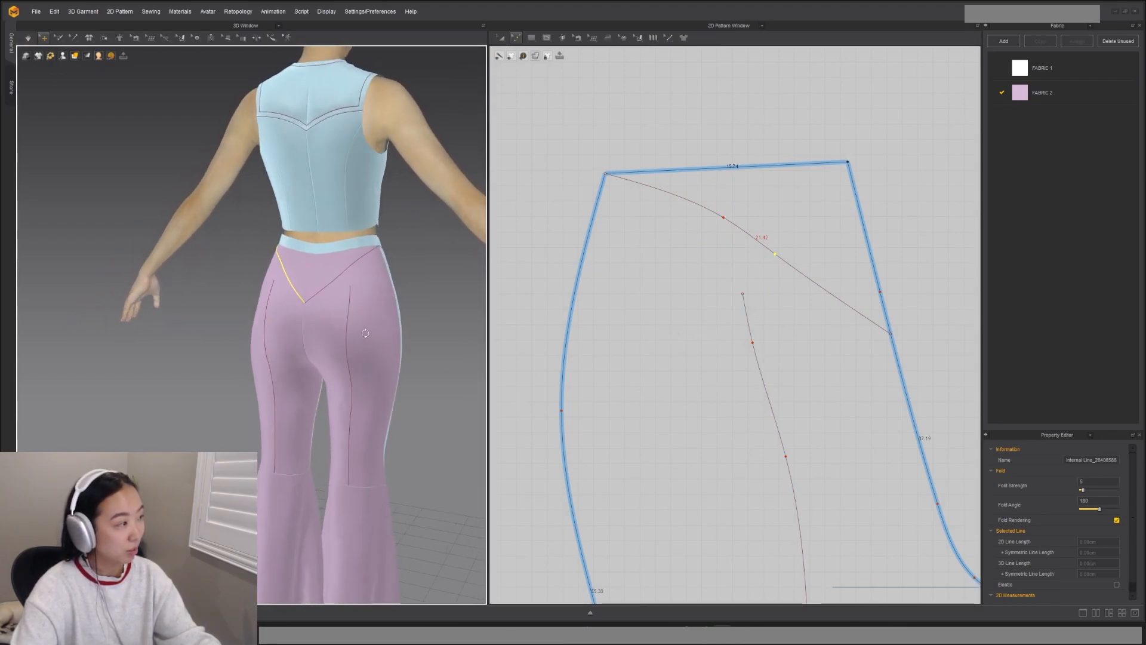
# Step: Refine the yoke line's two curve points on the mirrored back piece to give it a smooth upward arc
pyautogui.click(679, 286)
pyautogui.scroll(-5, 794, 259)
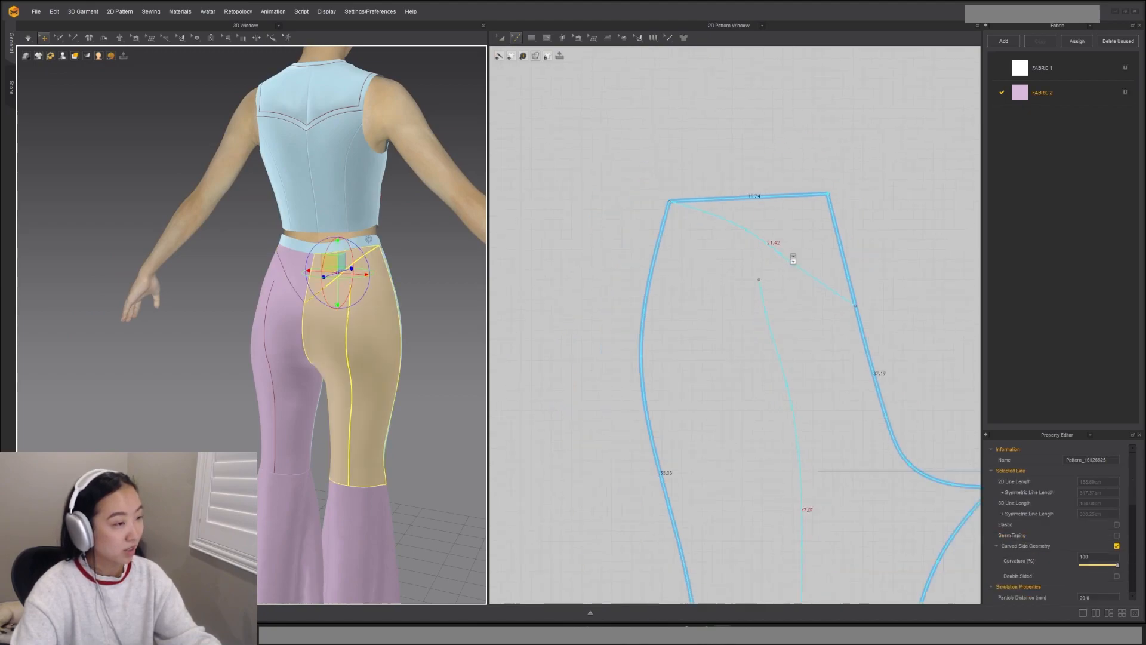
pyautogui.moveTo(817, 277); pyautogui.dragTo(738, 295, button='middle')
pyautogui.scroll(5, 738, 294)
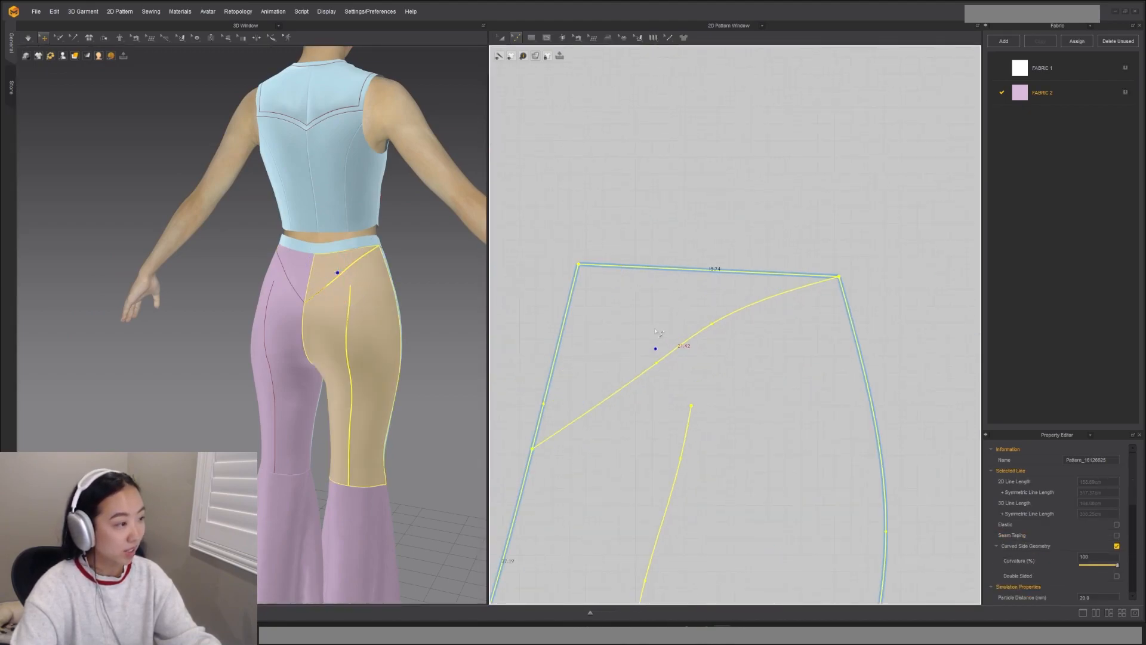
pyautogui.click(661, 373)
pyautogui.moveTo(658, 365); pyautogui.dragTo(651, 356)
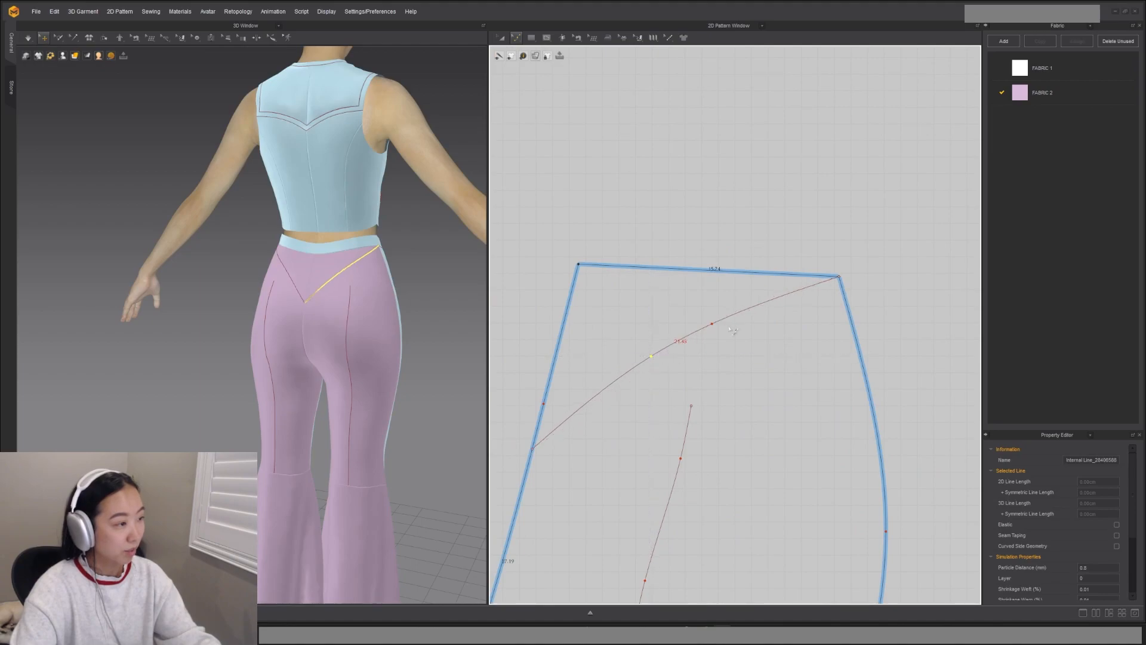
pyautogui.moveTo(712, 324); pyautogui.dragTo(709, 318)
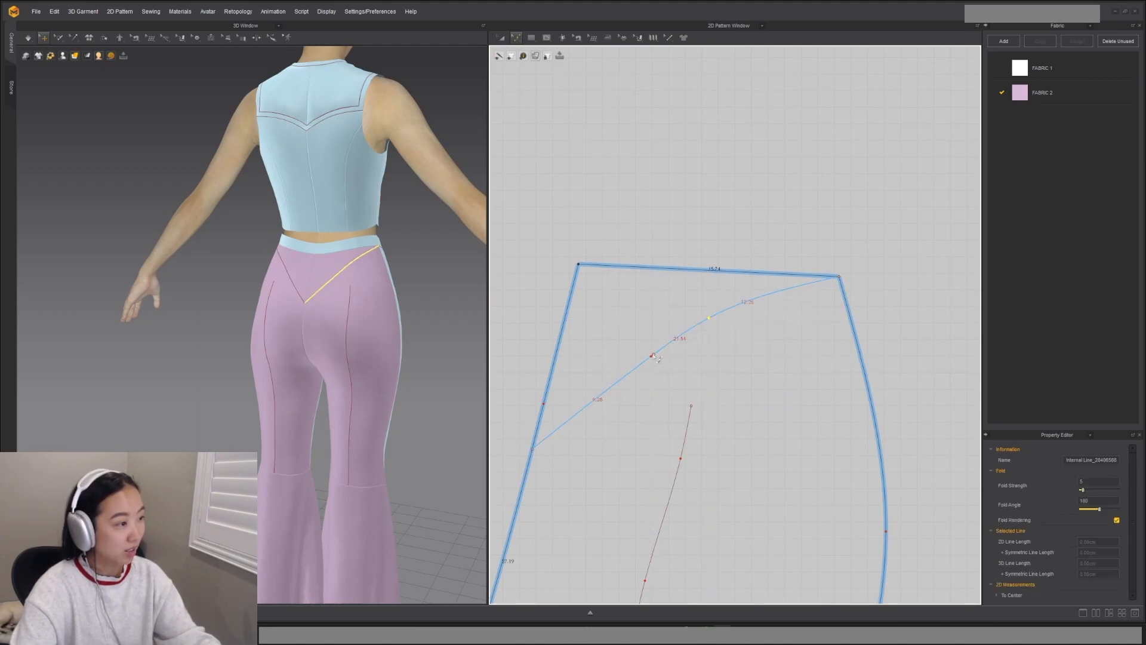
pyautogui.moveTo(657, 359); pyautogui.dragTo(653, 354)
# Step: Move the vertical line's top endpoint up to the yoke line and extend or trim it to the internal line
pyautogui.moveTo(323, 326); pyautogui.dragTo(358, 327, button='right')
pyautogui.click(704, 399)
pyautogui.moveTo(693, 408); pyautogui.dragTo(685, 335)
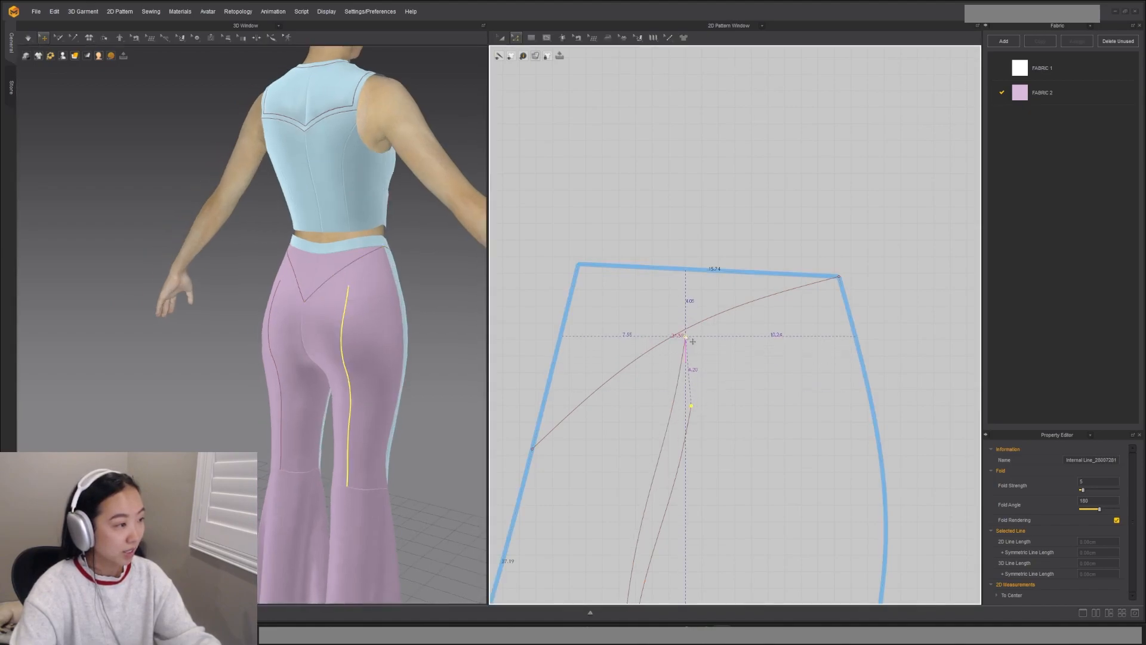
pyautogui.rightClick(686, 335)
pyautogui.moveTo(713, 364)
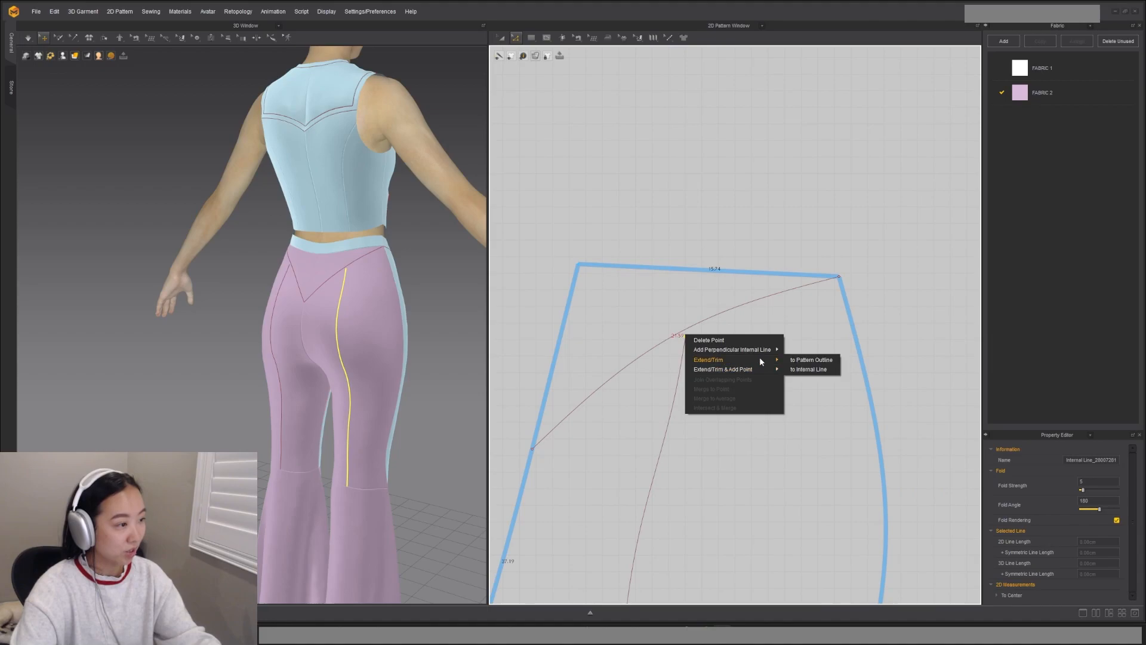
pyautogui.click(810, 370)
# Step: Add a curve point at hip level on the back leg's vertical style line and shift the one above it to smooth the bend
pyautogui.scroll(-4, 812, 371)
pyautogui.moveTo(358, 418)
pyautogui.mouseDown(button='right')
pyautogui.moveTo(344, 417)
pyautogui.moveTo(366, 417)
pyautogui.mouseUp(button='right')
pyautogui.moveTo(631, 378); pyautogui.dragTo(621, 278, button='right')
pyautogui.click(728, 338)
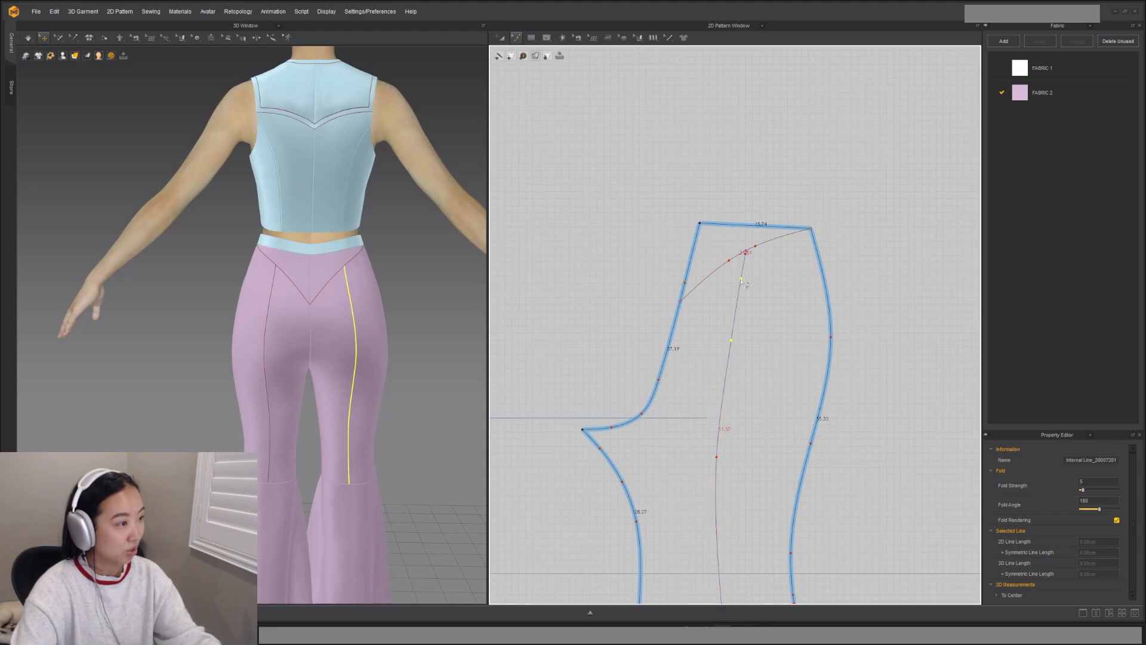
pyautogui.scroll(2, 747, 257)
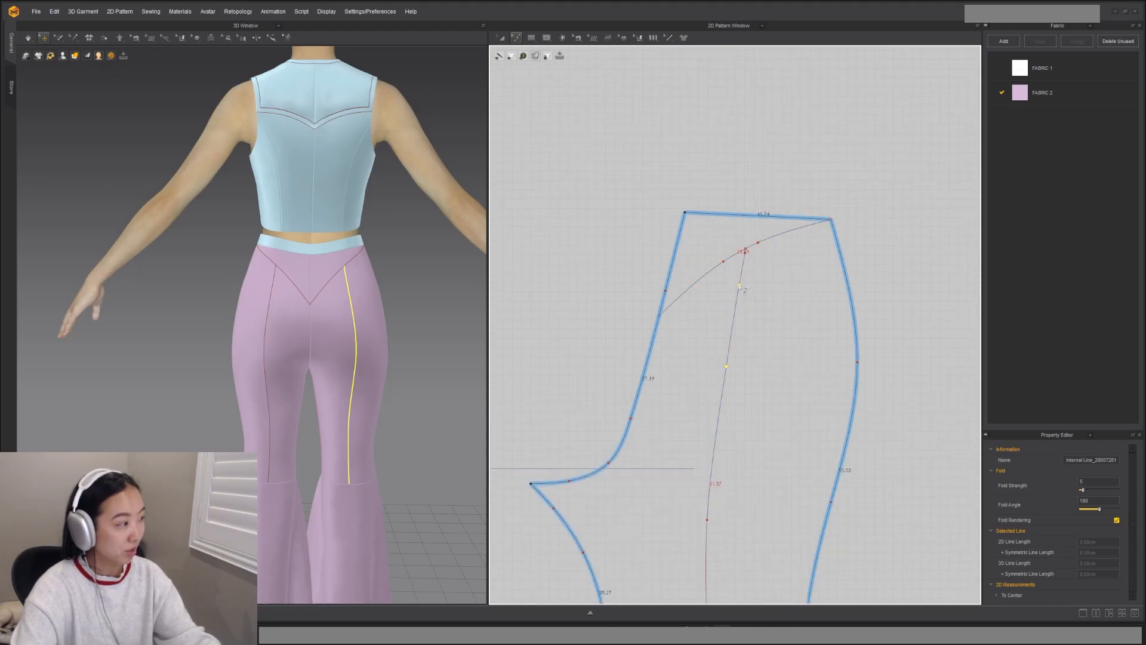
pyautogui.click(354, 358)
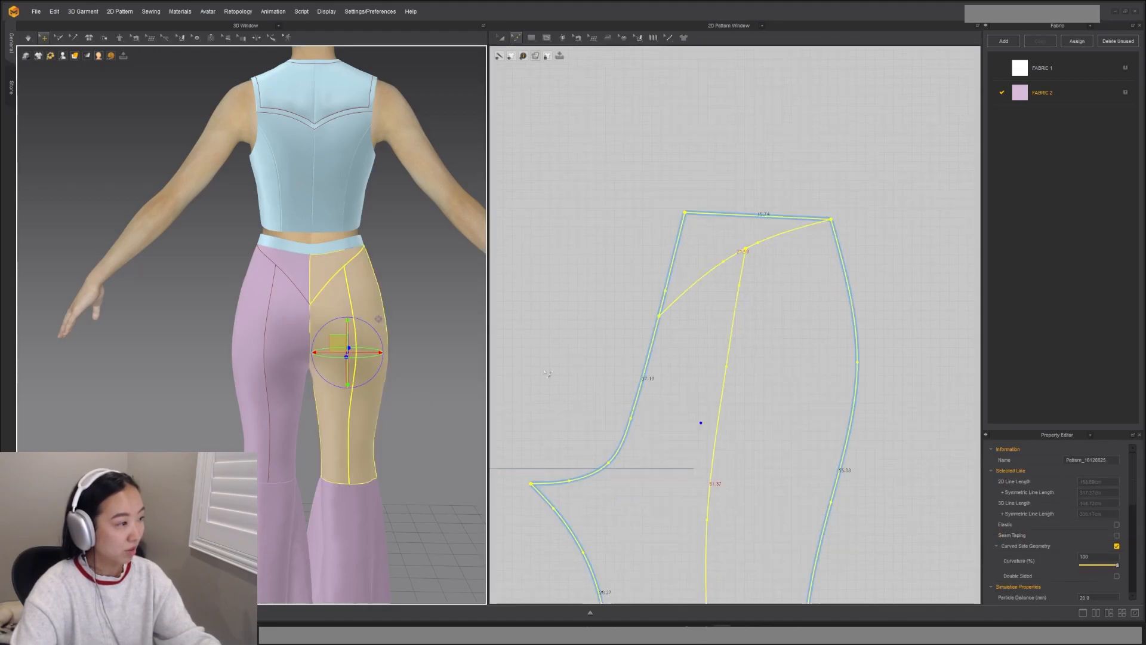
pyautogui.moveTo(717, 426); pyautogui.dragTo(713, 419)
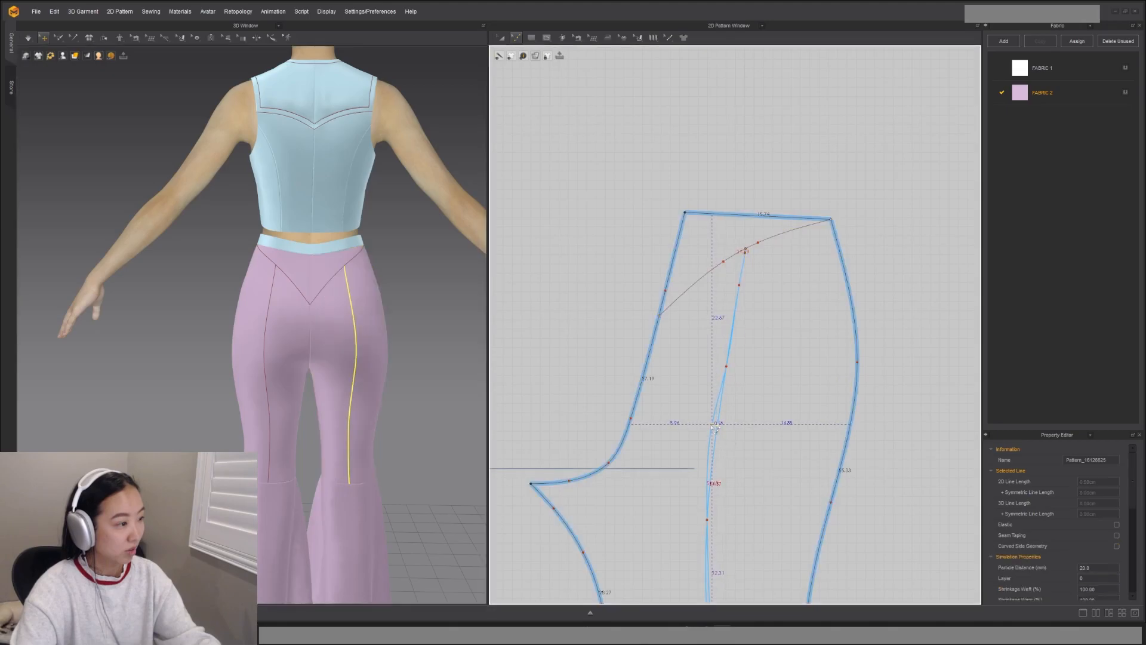
pyautogui.click(727, 367)
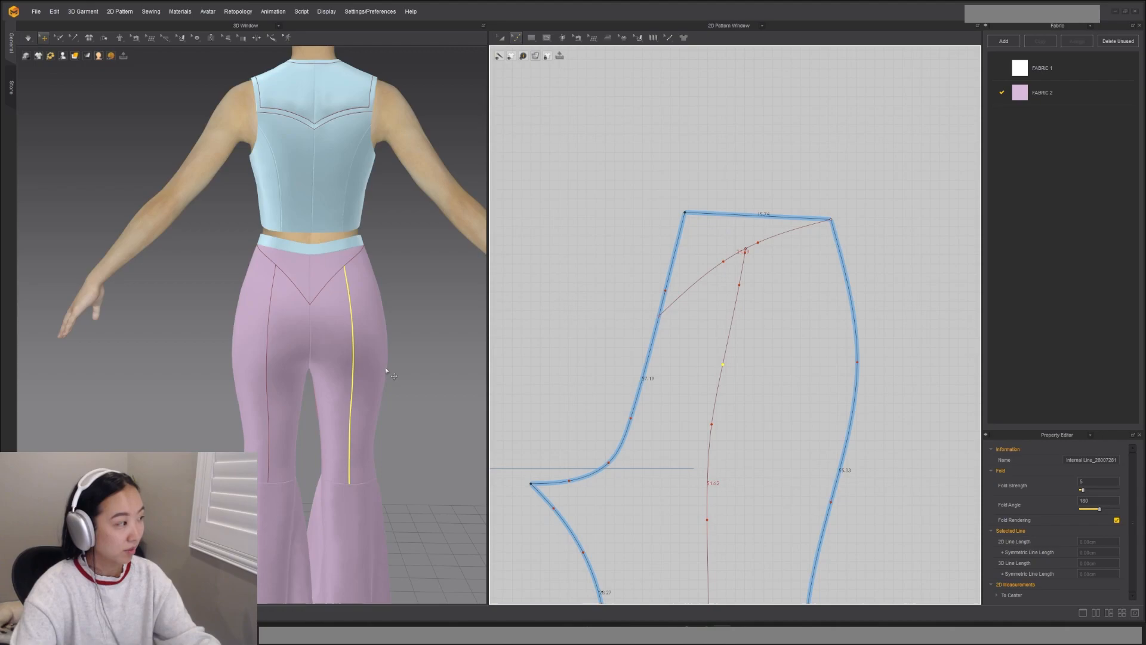
pyautogui.scroll(-3, 391, 429)
pyautogui.moveTo(389, 431)
pyautogui.mouseDown(button='right')
pyautogui.moveTo(371, 436)
pyautogui.moveTo(395, 438)
pyautogui.mouseUp(button='right')
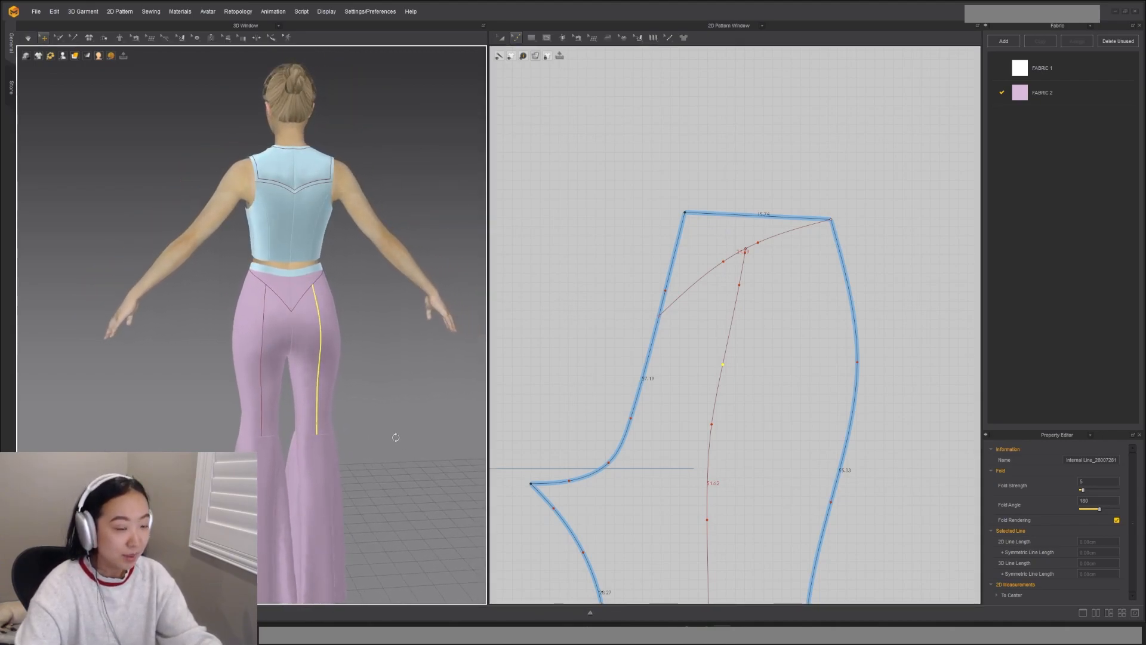
pyautogui.moveTo(374, 385); pyautogui.dragTo(442, 376, button='right')
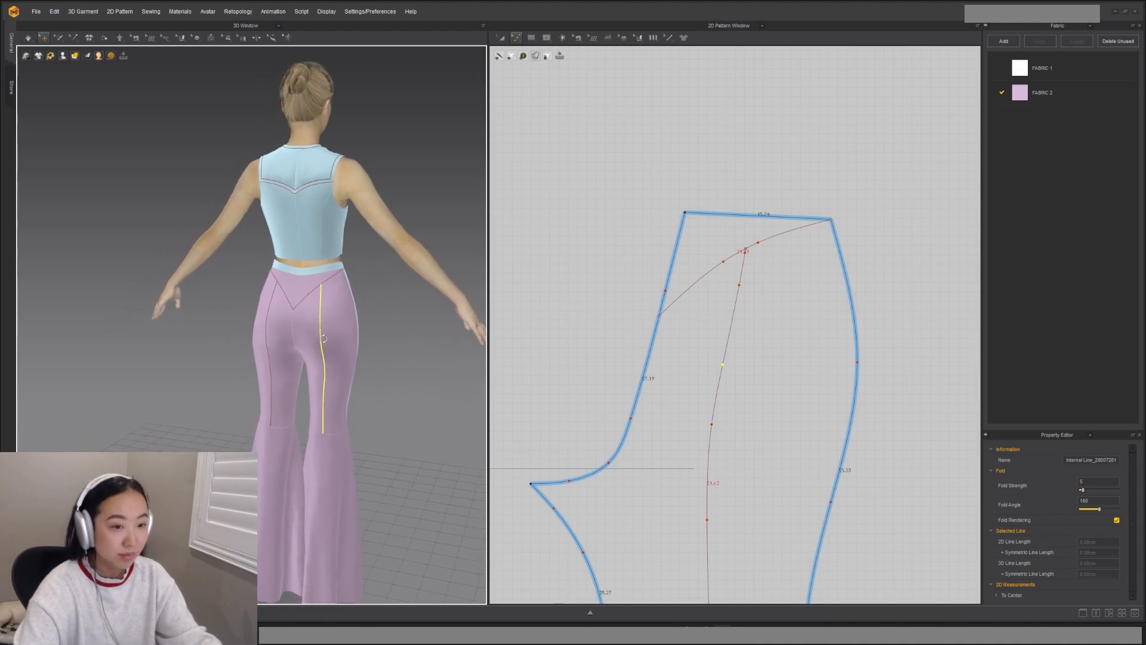
# Step: Raise the yoke line's endpoint slightly along the centre back seam and extend or trim it to the pattern outline
pyautogui.click(660, 306)
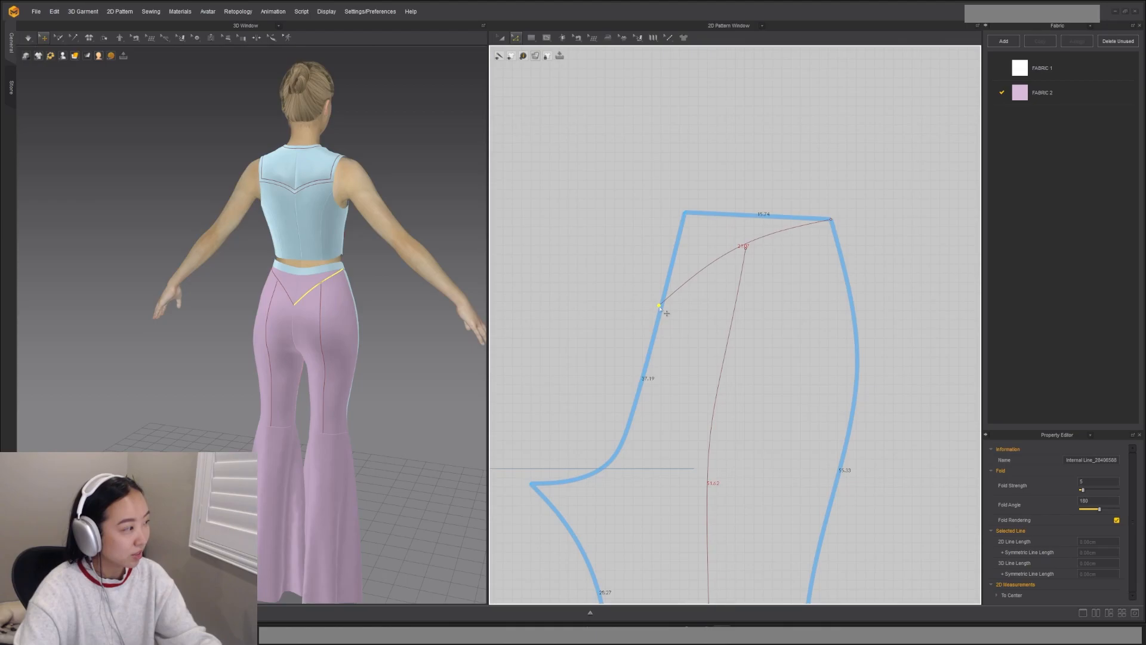
pyautogui.rightClick(660, 307)
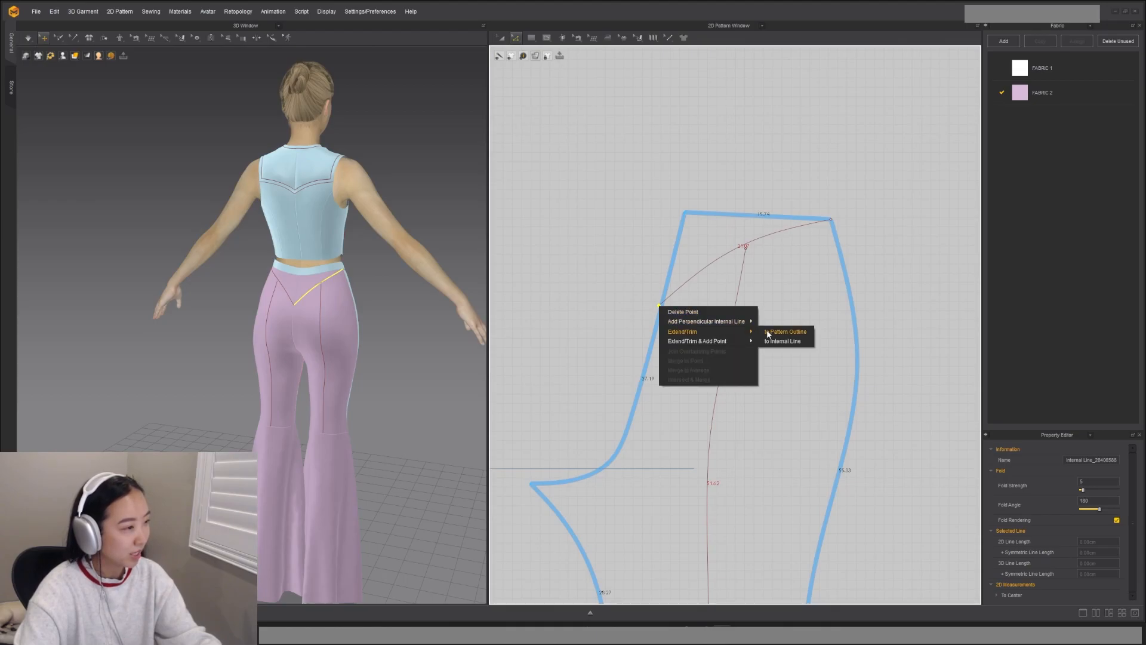
pyautogui.click(768, 332)
pyautogui.moveTo(391, 329); pyautogui.dragTo(359, 333, button='right')
# Step: Extend or trim the vertical style line's top endpoint to the yoke's internal line
pyautogui.click(746, 249)
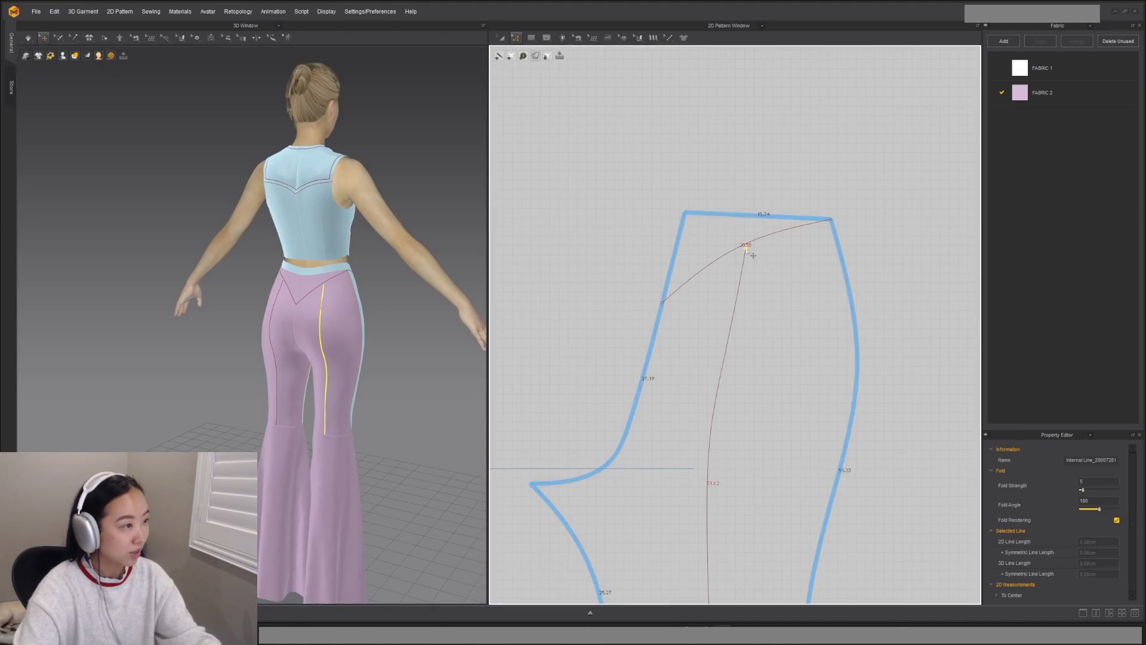
pyautogui.rightClick(747, 250)
pyautogui.moveTo(795, 279)
pyautogui.click(870, 275)
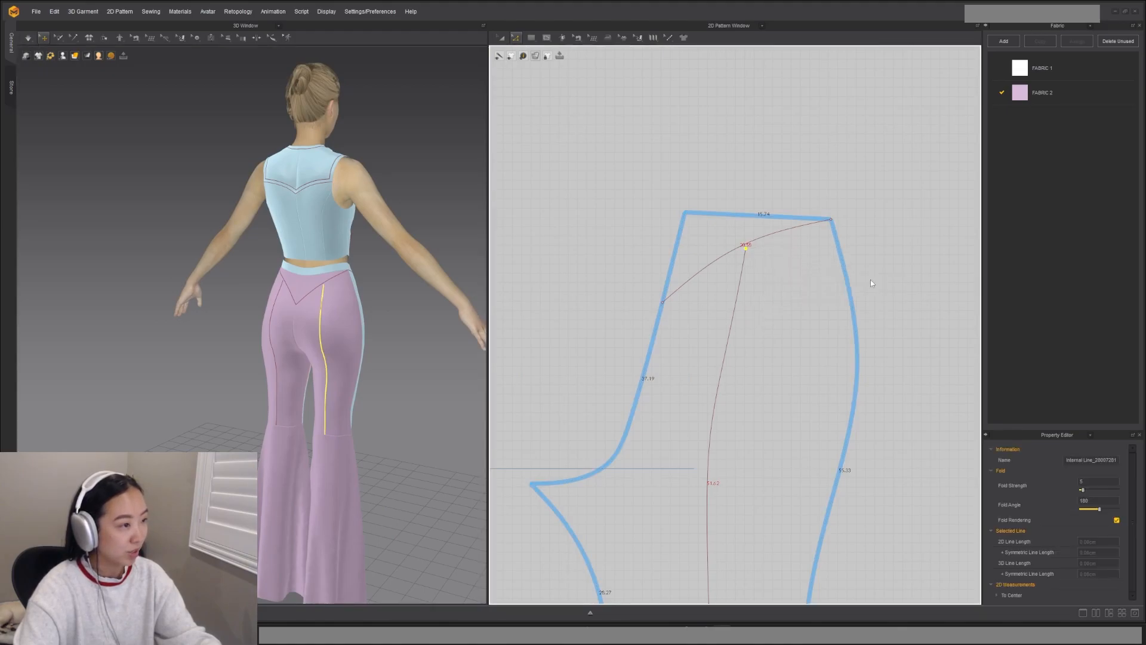
pyautogui.moveTo(384, 356); pyautogui.dragTo(369, 381, button='right')
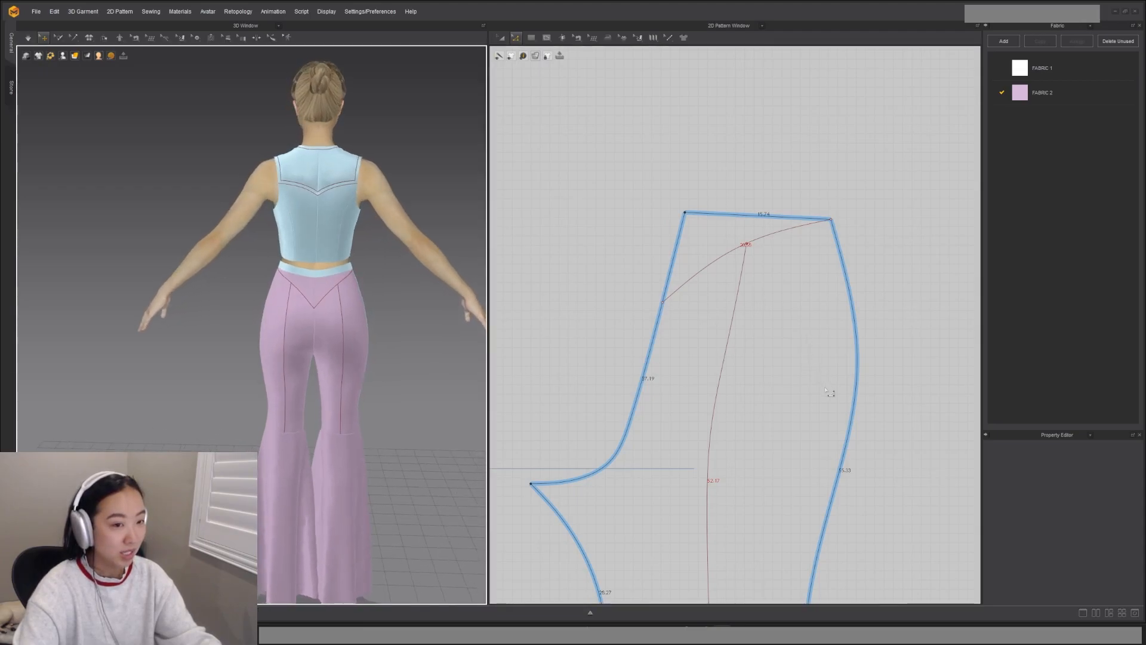
# Step: Copy the star pattern beside the vest front and paste it next to the back leg piece
pyautogui.scroll(-8, 828, 391)
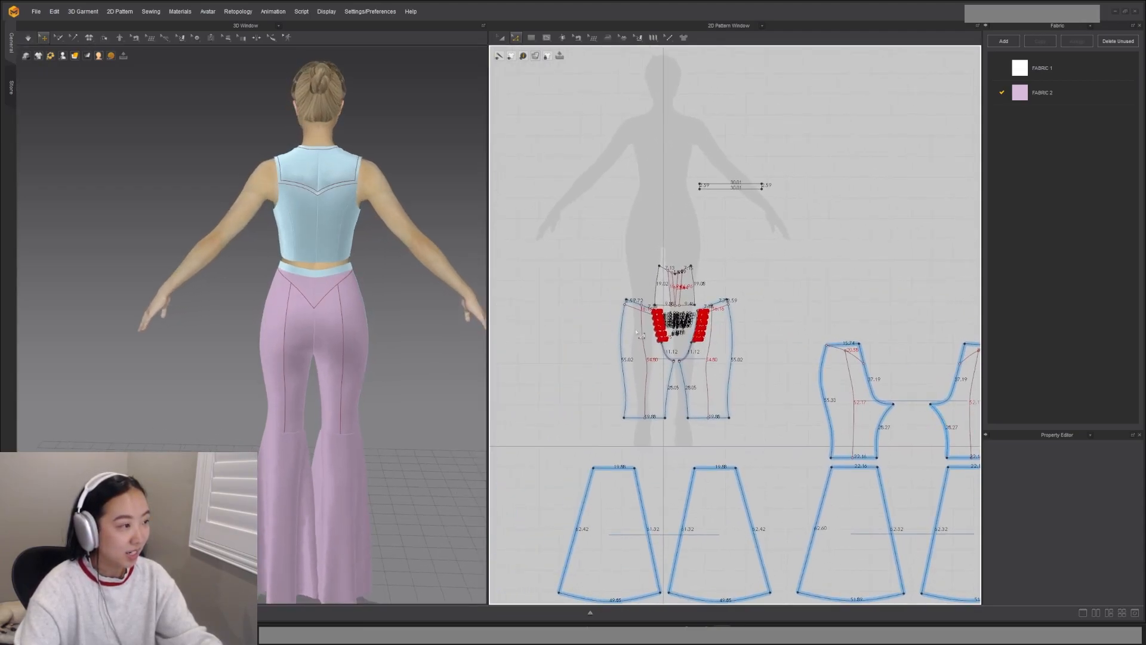
pyautogui.scroll(-6, 732, 263)
pyautogui.press('a')
pyautogui.scroll(9, 608, 190)
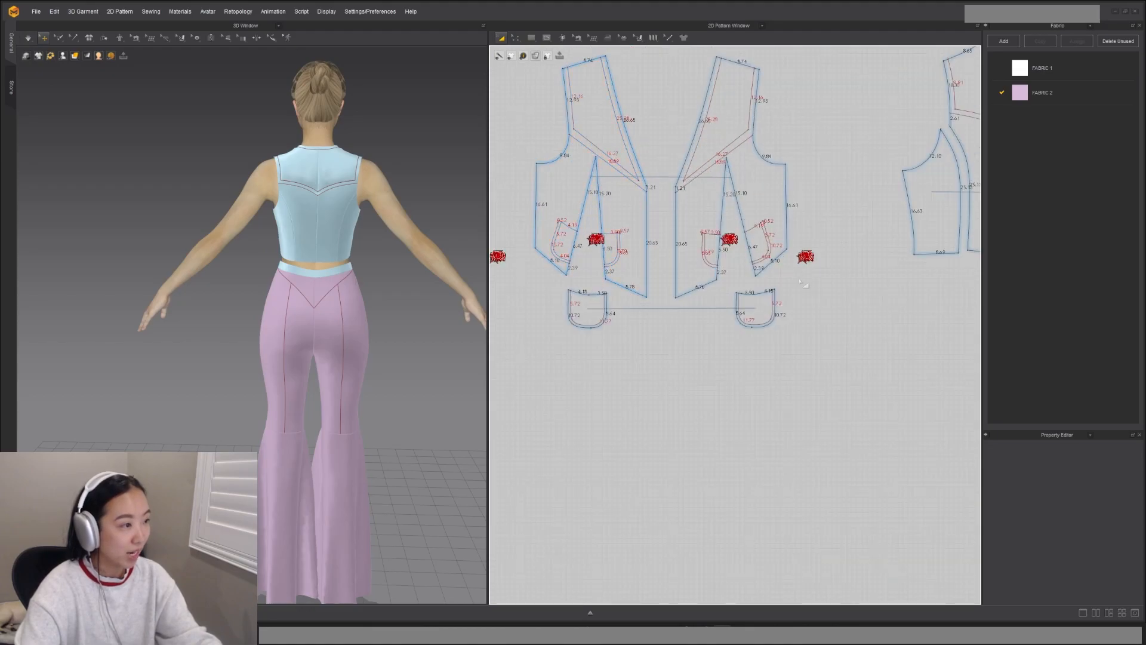
pyautogui.scroll(4, 831, 280)
pyautogui.moveTo(717, 191); pyautogui.dragTo(718, 192)
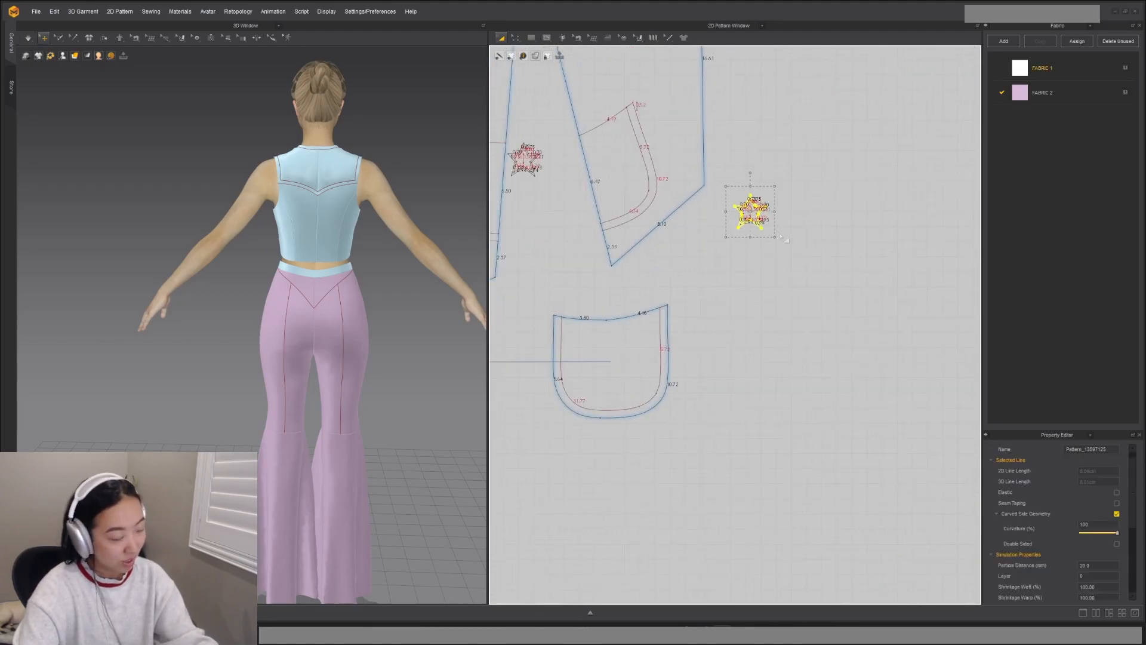
pyautogui.scroll(-5, 780, 234)
pyautogui.scroll(-5, 739, 251)
pyautogui.hotkey('ctrl', 'v')
pyautogui.moveTo(902, 328); pyautogui.dragTo(700, 264, button='middle')
pyautogui.scroll(2, 828, 302)
pyautogui.click(793, 310)
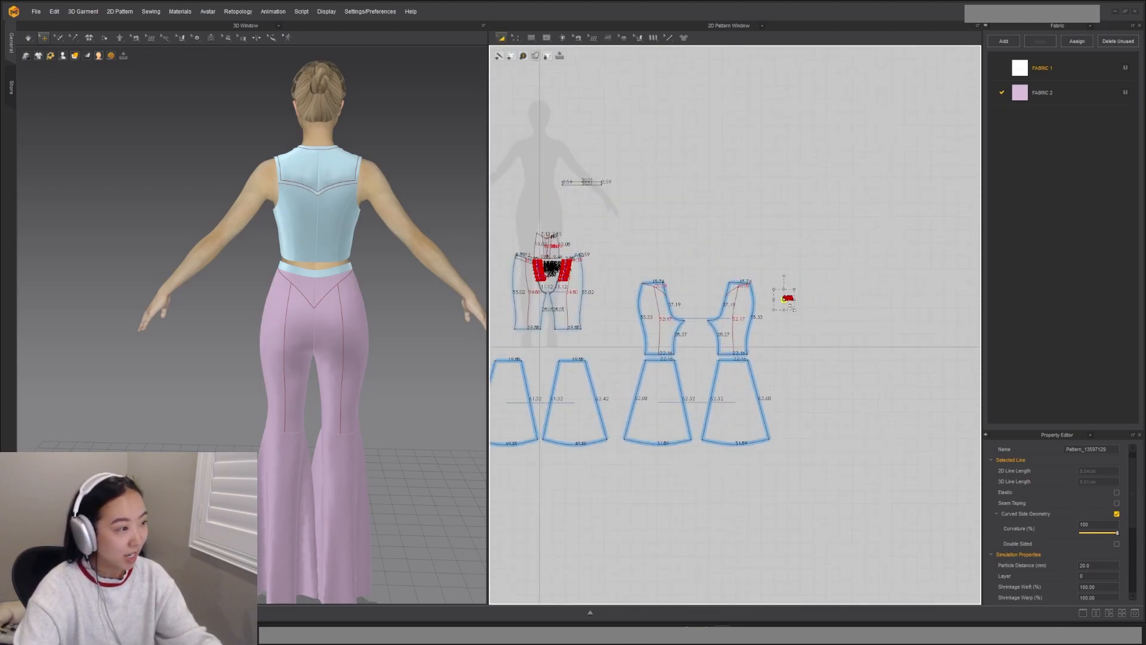
# Step: Enlarge the pasted star to roughly the width of the back piece's waist edge
pyautogui.scroll(4, 798, 315)
pyautogui.press('z')
pyautogui.press('a')
pyautogui.moveTo(784, 297); pyautogui.dragTo(853, 361)
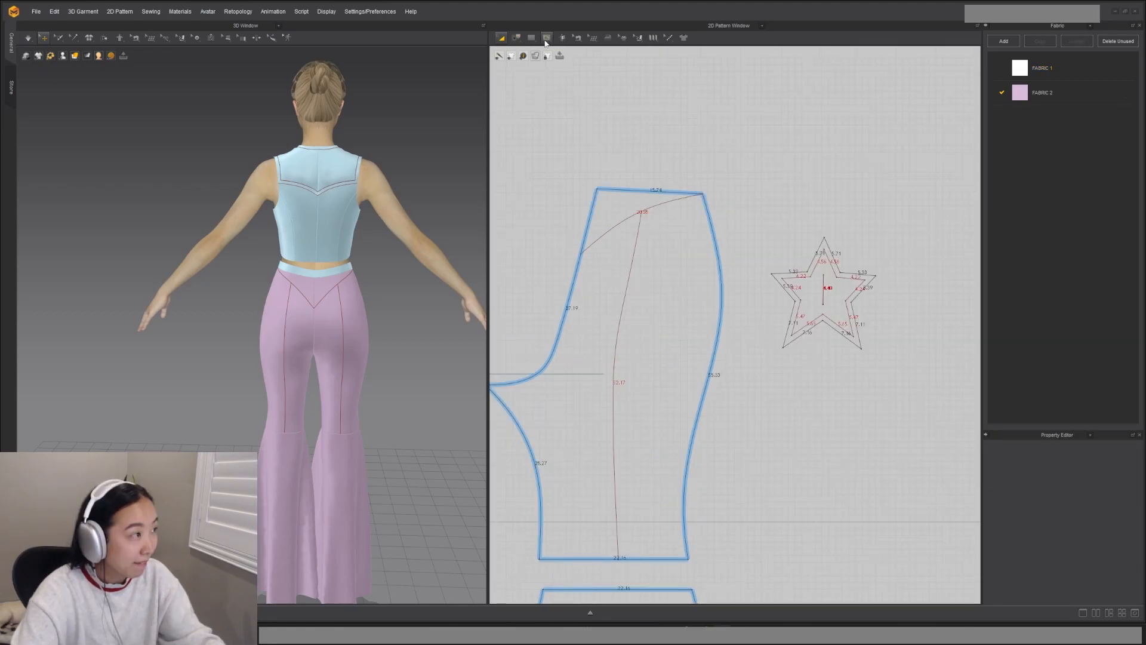
# Step: Draw a closed five-pointed star as an internal line across the seat of the back leg piece
pyautogui.click(546, 42)
pyautogui.click(555, 55)
pyautogui.scroll(3, 632, 296)
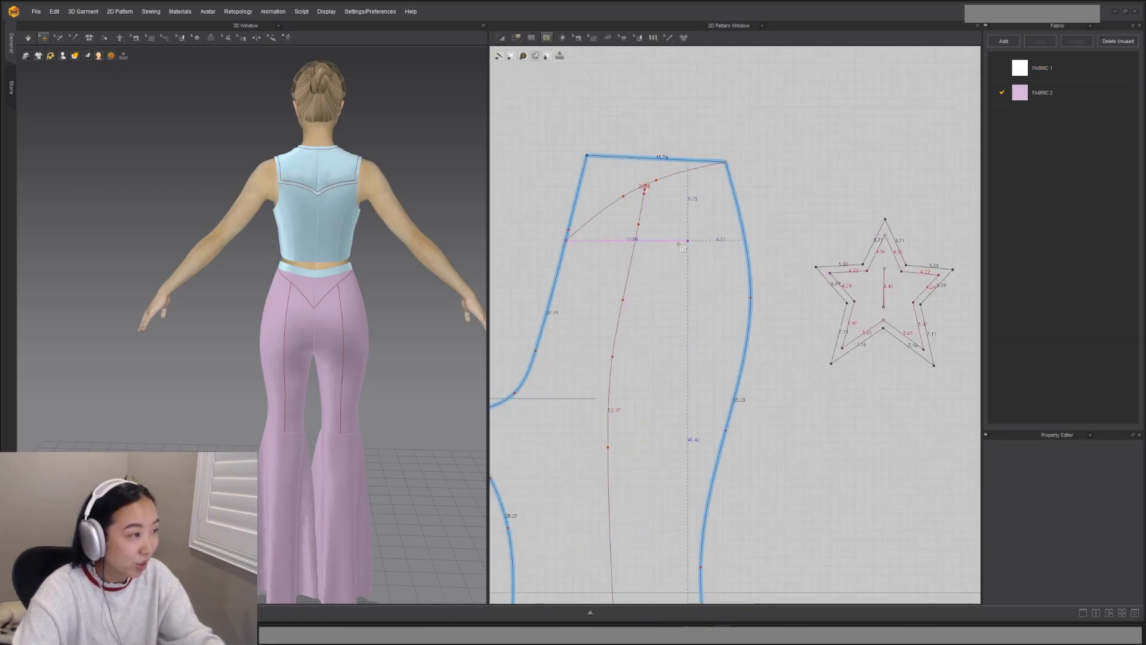
pyautogui.click(636, 234)
pyautogui.click(655, 291)
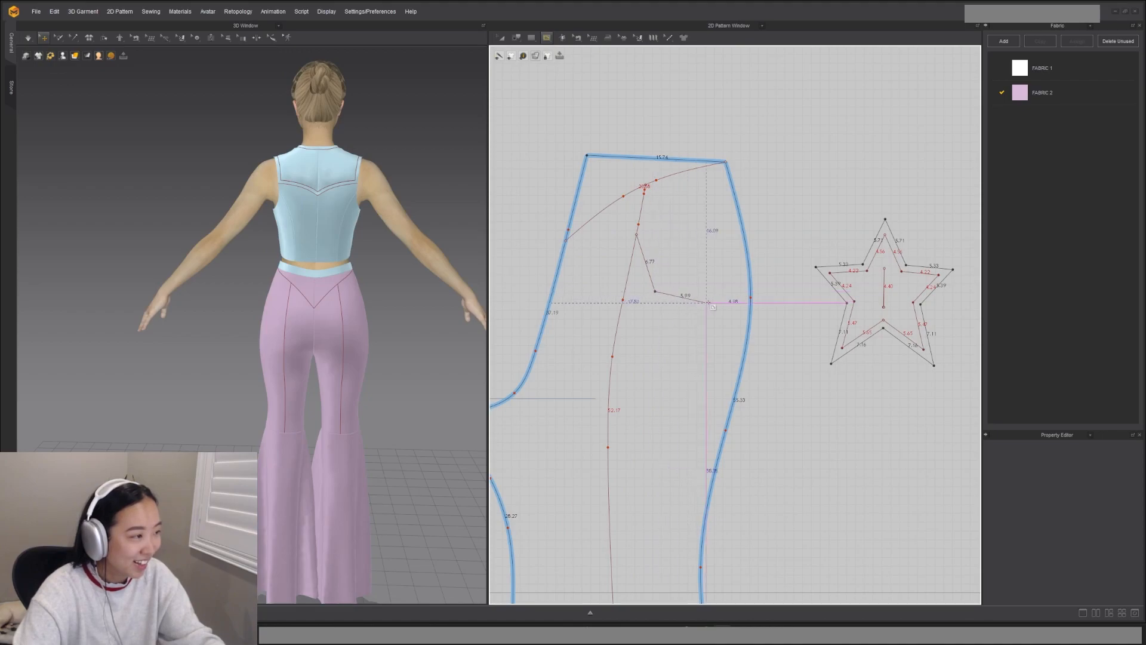
pyautogui.click(717, 303)
pyautogui.click(650, 349)
pyautogui.click(663, 439)
pyautogui.click(609, 379)
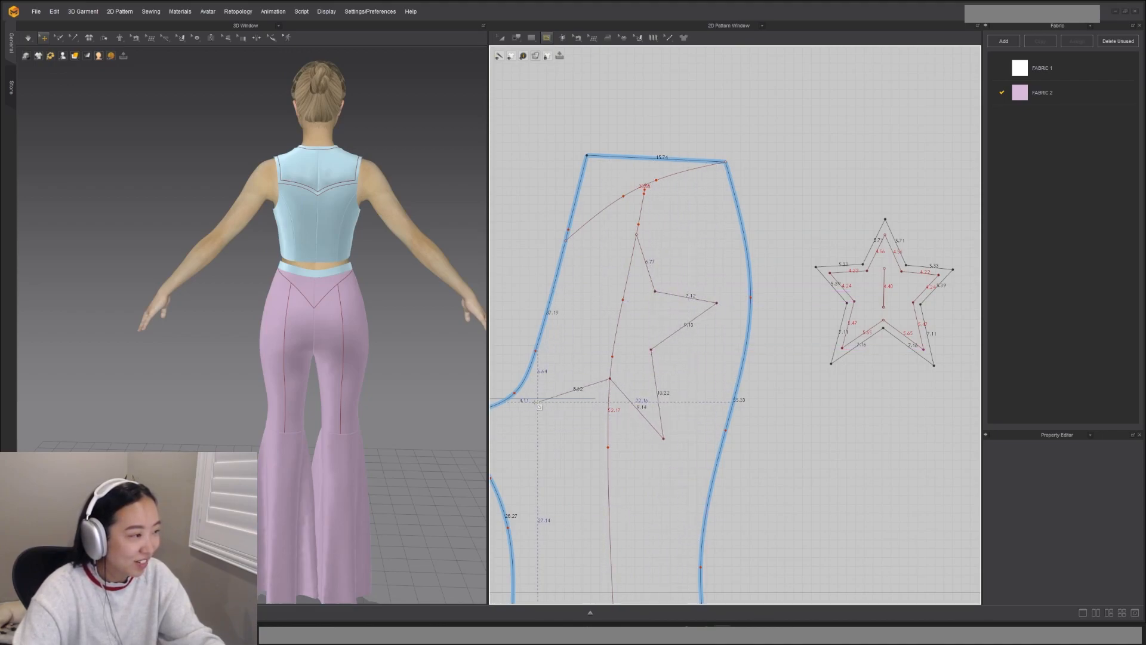
pyautogui.click(515, 398)
pyautogui.click(562, 350)
pyautogui.click(556, 279)
pyautogui.click(610, 283)
pyautogui.click(636, 234)
# Step: Move the enlarged star pattern over the drawn internal star and rotate it slightly counterclockwise as a template
pyautogui.press('z')
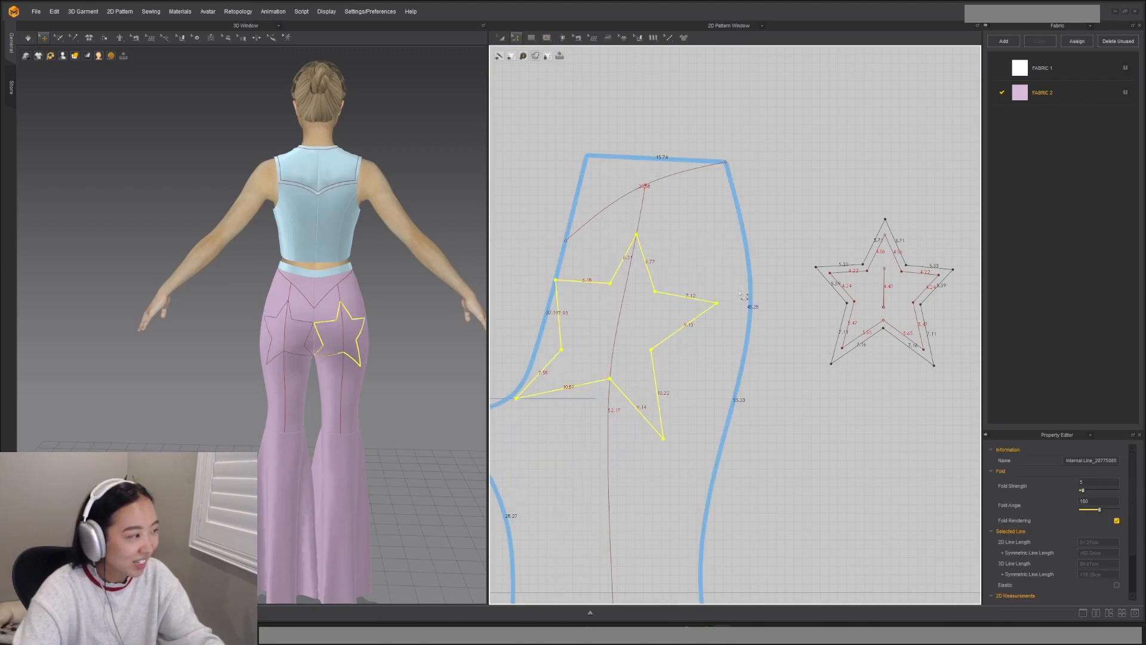
pyautogui.scroll(-2, 833, 284)
pyautogui.press('a')
pyautogui.click(838, 280)
pyautogui.moveTo(831, 285); pyautogui.dragTo(629, 307)
pyautogui.scroll(3, 680, 294)
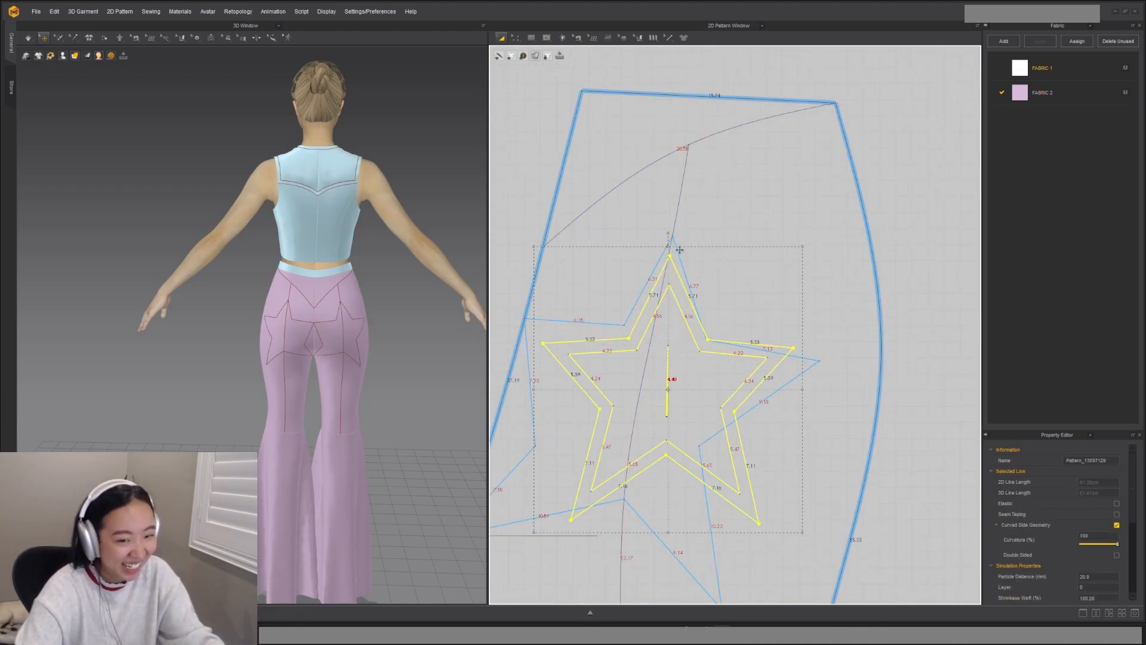
pyautogui.moveTo(668, 233); pyautogui.dragTo(654, 231)
pyautogui.moveTo(686, 309); pyautogui.dragTo(671, 296)
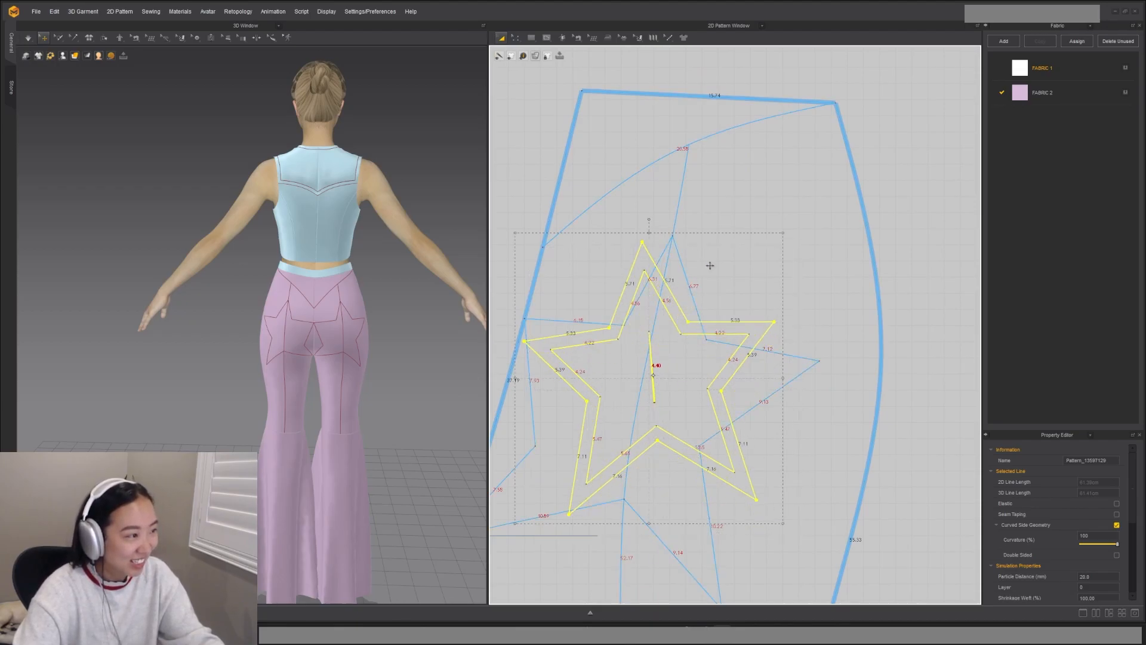
# Step: Align the internal star's top tip, right-hand points and bottom inner corner with the matching corners of the template star
pyautogui.press('z')
pyautogui.click(685, 247)
pyautogui.click(672, 236)
pyautogui.moveTo(673, 237); pyautogui.dragTo(643, 242)
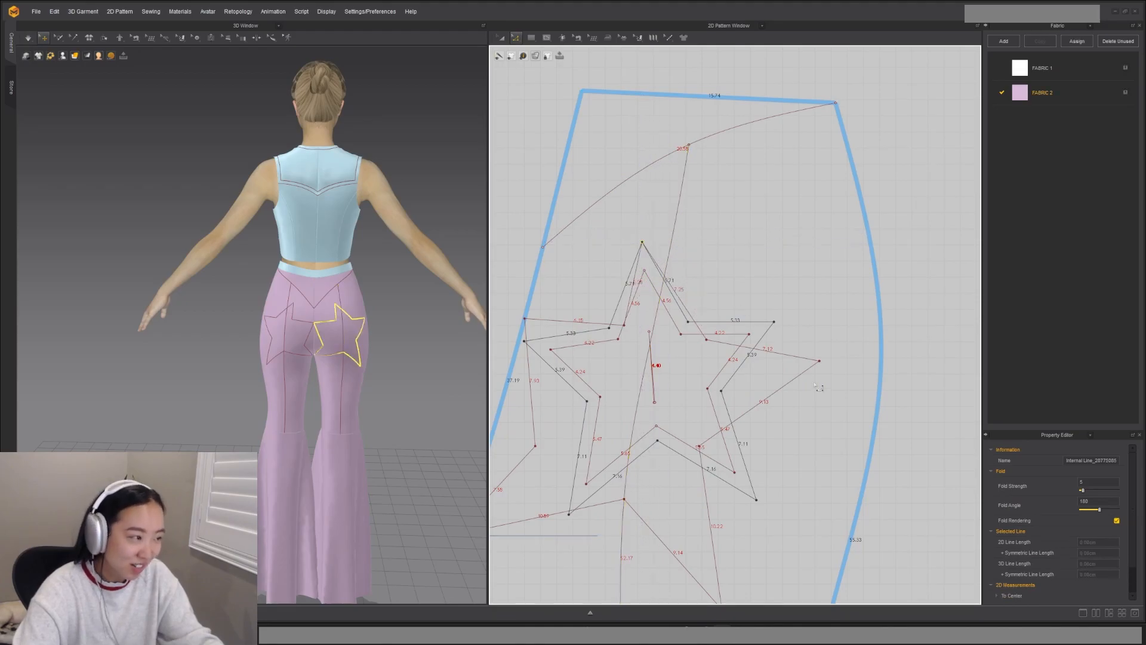
pyautogui.moveTo(706, 340); pyautogui.dragTo(688, 322)
pyautogui.moveTo(821, 362); pyautogui.dragTo(775, 323)
pyautogui.moveTo(706, 450); pyautogui.dragTo(722, 393)
pyautogui.moveTo(729, 589); pyautogui.dragTo(772, 503, button='middle')
pyautogui.moveTo(766, 522); pyautogui.dragTo(800, 412)
pyautogui.moveTo(674, 417); pyautogui.dragTo(708, 359)
pyautogui.click(708, 356)
# Step: Align the internal star's lower-left tip, left tip and two left inner corners with the template star's outline
pyautogui.moveTo(496, 449); pyautogui.dragTo(612, 426)
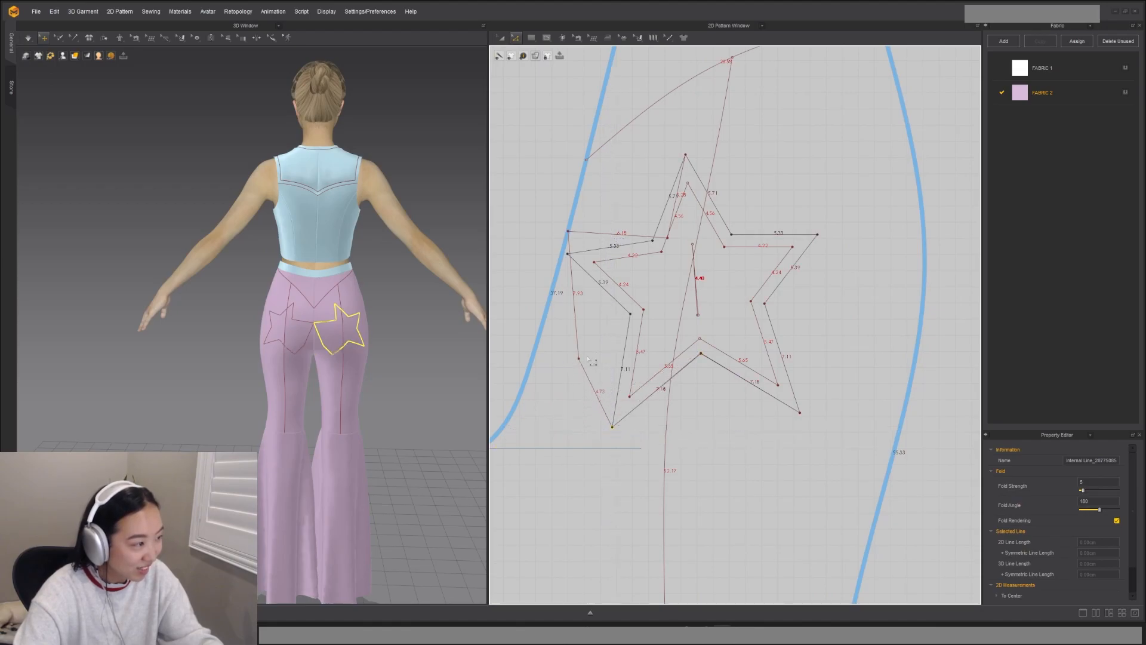
pyautogui.moveTo(587, 365); pyautogui.dragTo(633, 316)
pyautogui.moveTo(569, 232); pyautogui.dragTo(567, 253)
pyautogui.click(668, 240)
pyautogui.scroll(5, 673, 241)
pyautogui.click(672, 259)
pyautogui.moveTo(663, 254); pyautogui.dragTo(605, 262)
pyautogui.scroll(-6, 732, 249)
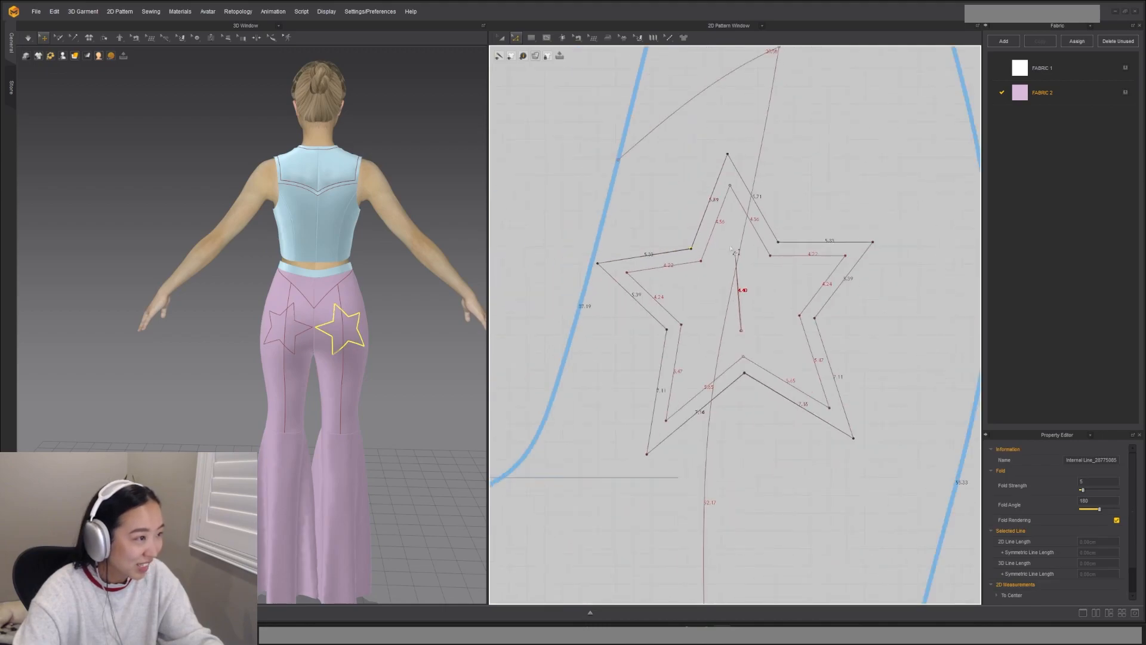
# Step: Move the template star off the leg to the empty area beside the back piece
pyautogui.click(650, 276)
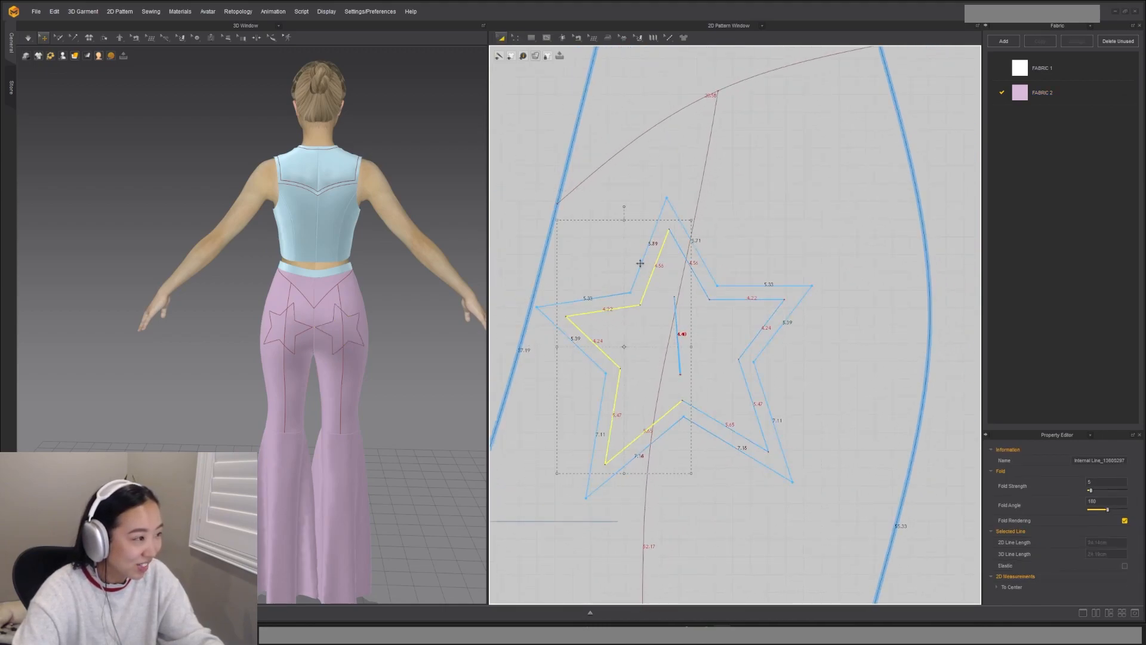
pyautogui.click(640, 263)
pyautogui.moveTo(640, 263); pyautogui.dragTo(923, 311)
pyautogui.scroll(-6, 758, 281)
pyautogui.scroll(2, 842, 291)
pyautogui.scroll(2, 842, 291)
# Step: Offset the back leg's internal star inward by 1 cm as a new internal line
pyautogui.press('z')
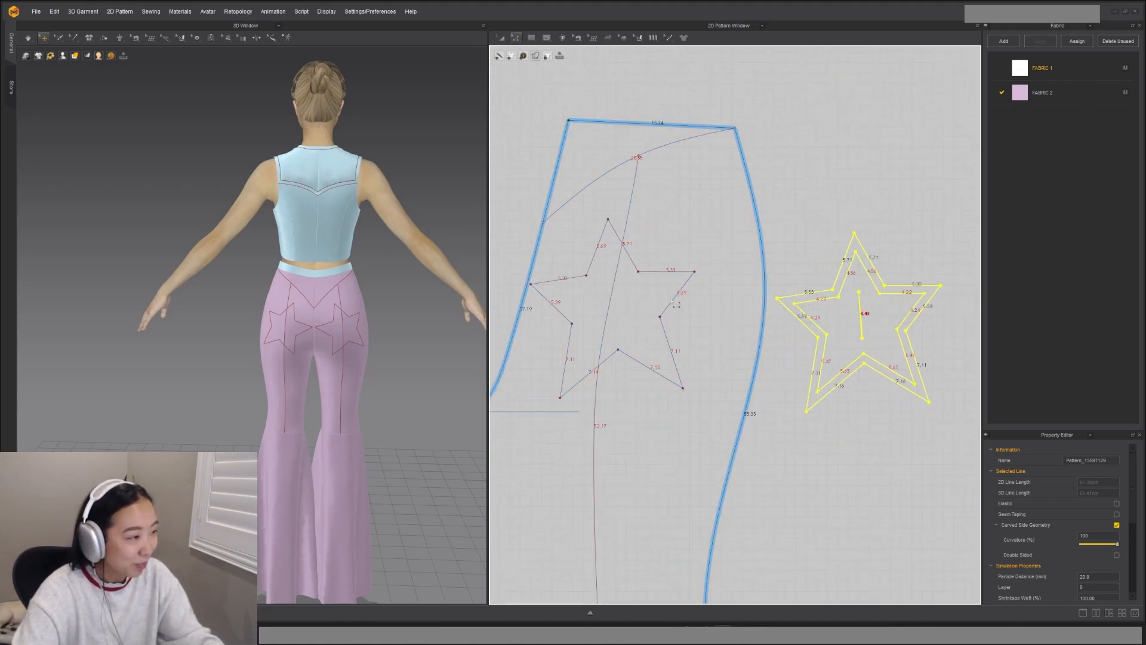
pyautogui.click(676, 304)
pyautogui.rightClick(675, 303)
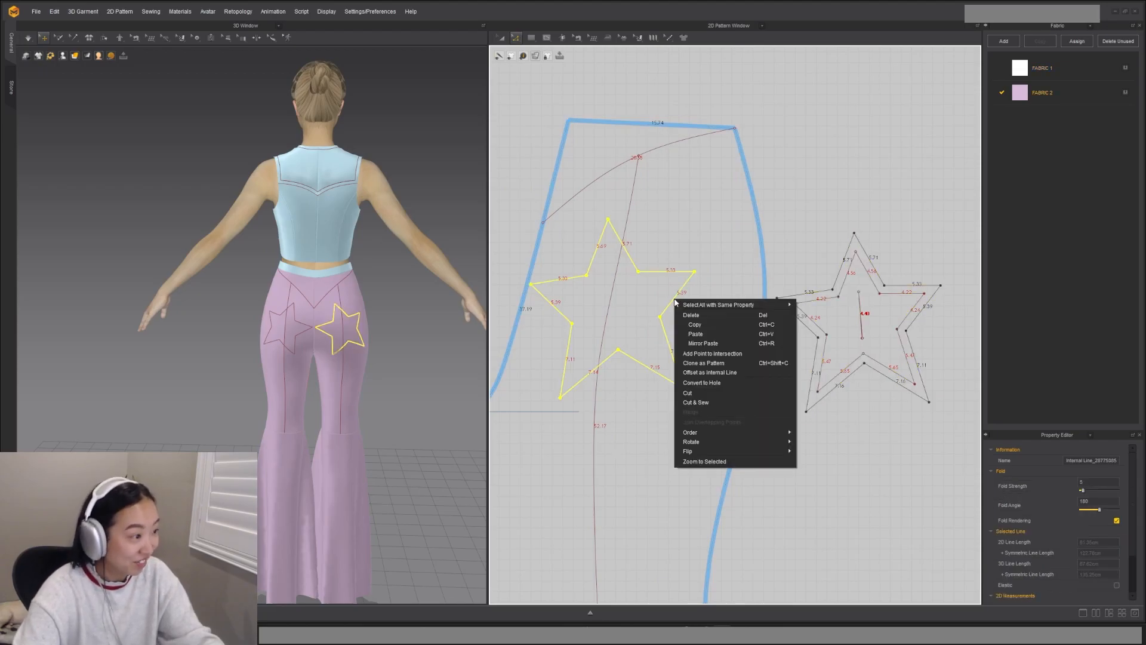
pyautogui.click(711, 370)
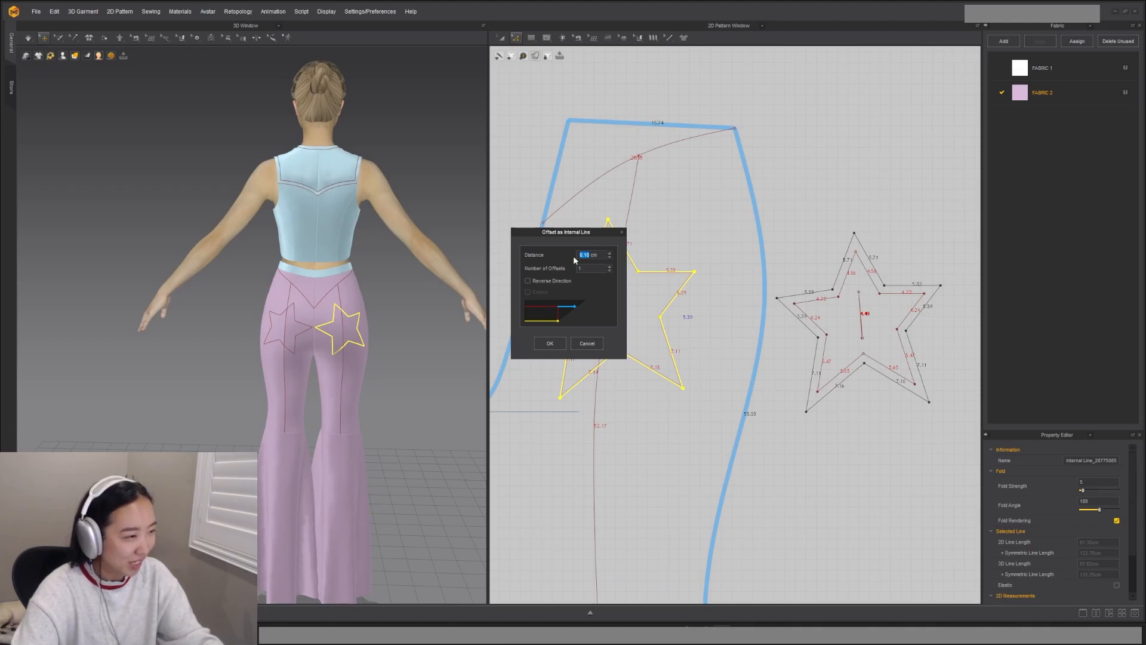
pyautogui.write('1')
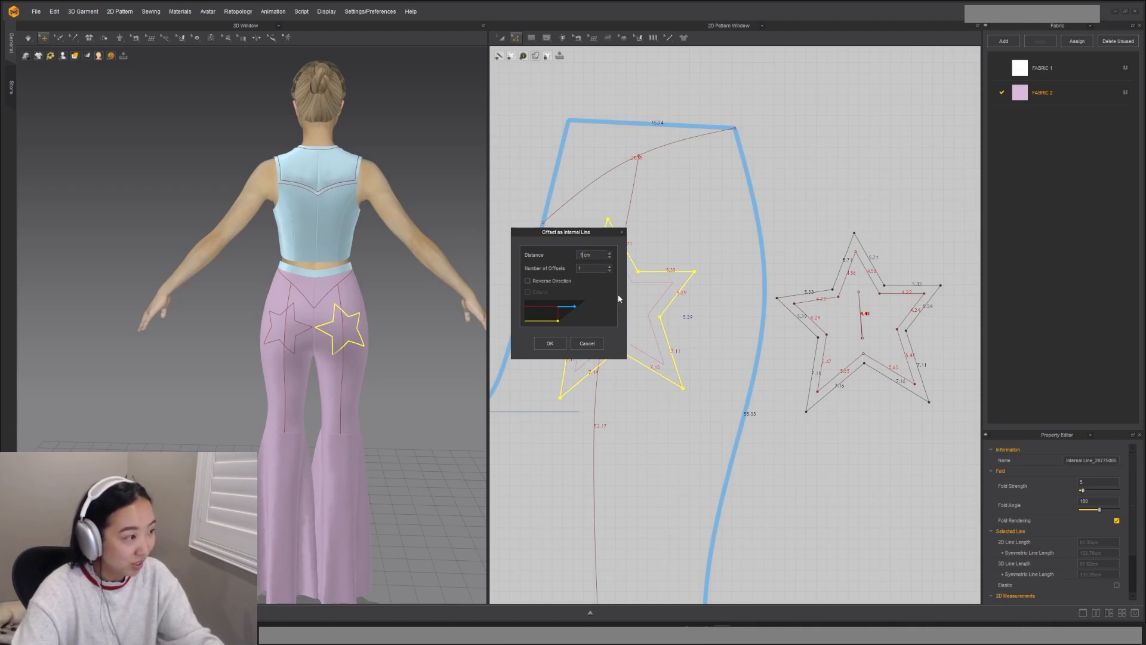
pyautogui.click(550, 344)
# Step: Select both the outer and inner outlines of the internal star on the back leg and scale them down together
pyautogui.scroll(-5, 858, 356)
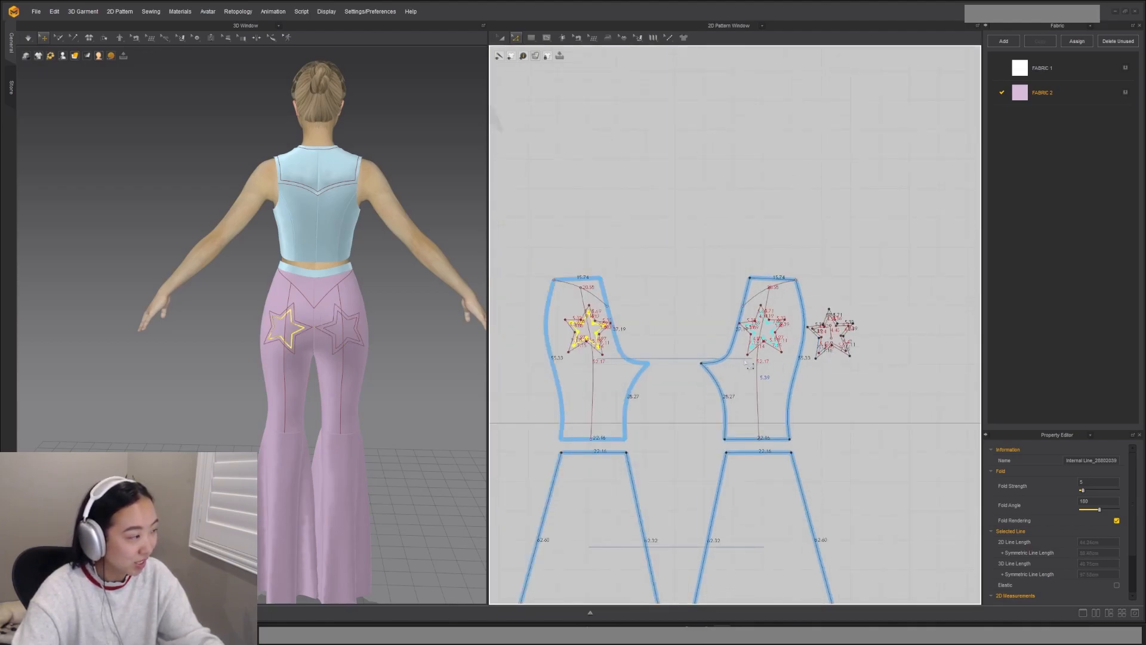
pyautogui.press('a')
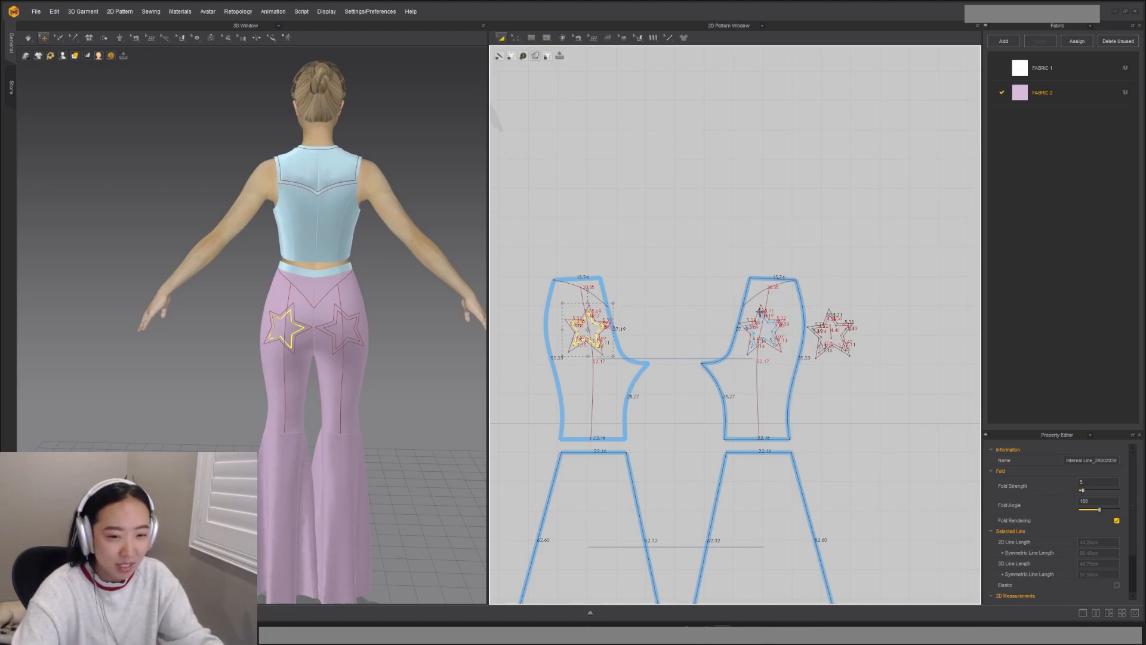
pyautogui.scroll(5, 757, 306)
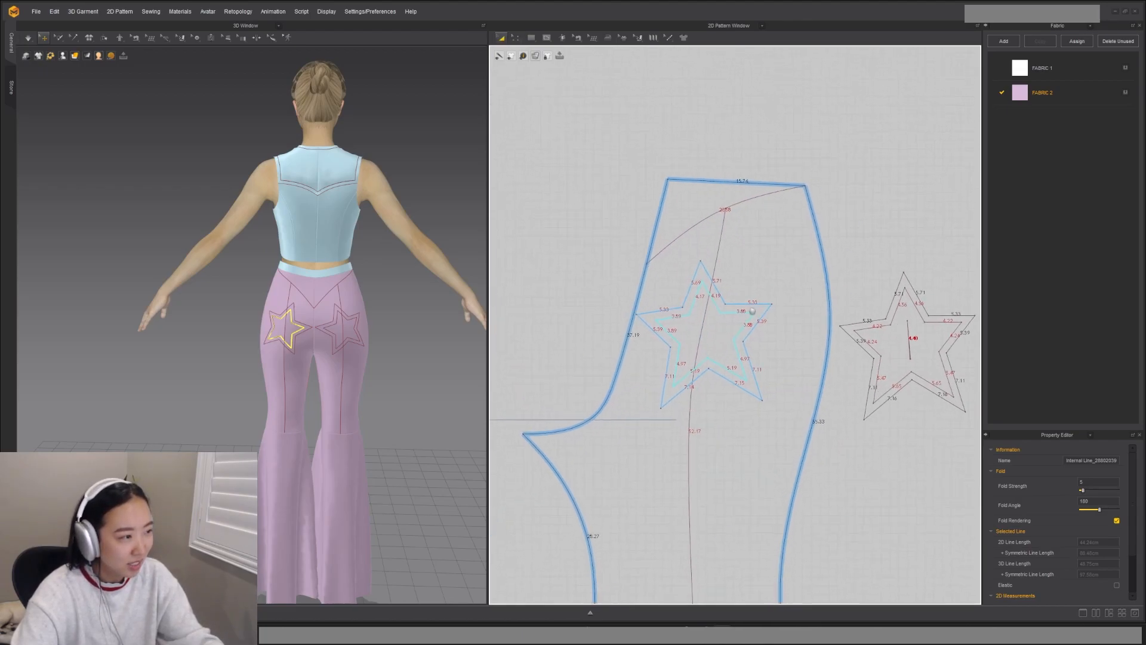
pyautogui.click(723, 294)
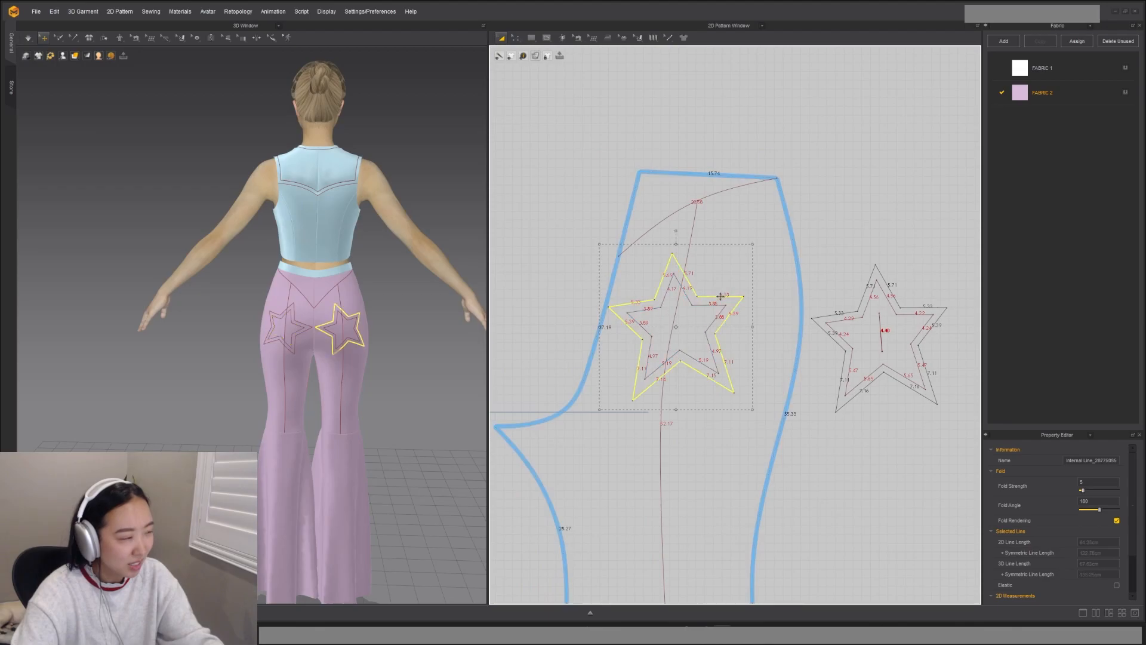
pyautogui.click(715, 309)
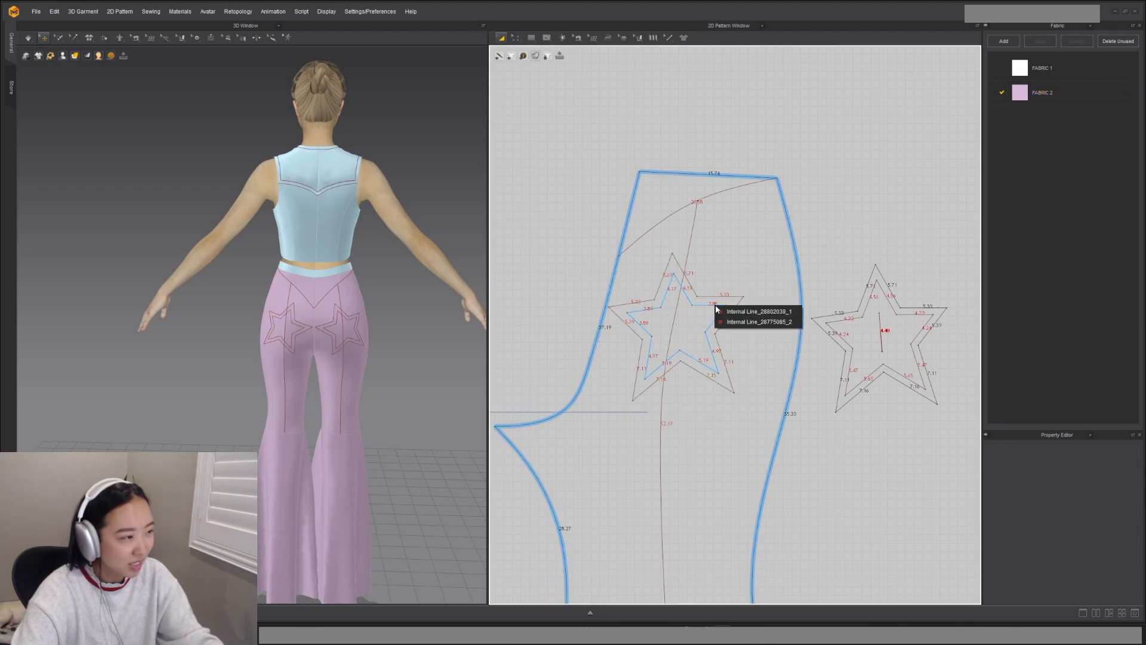
pyautogui.click(740, 322)
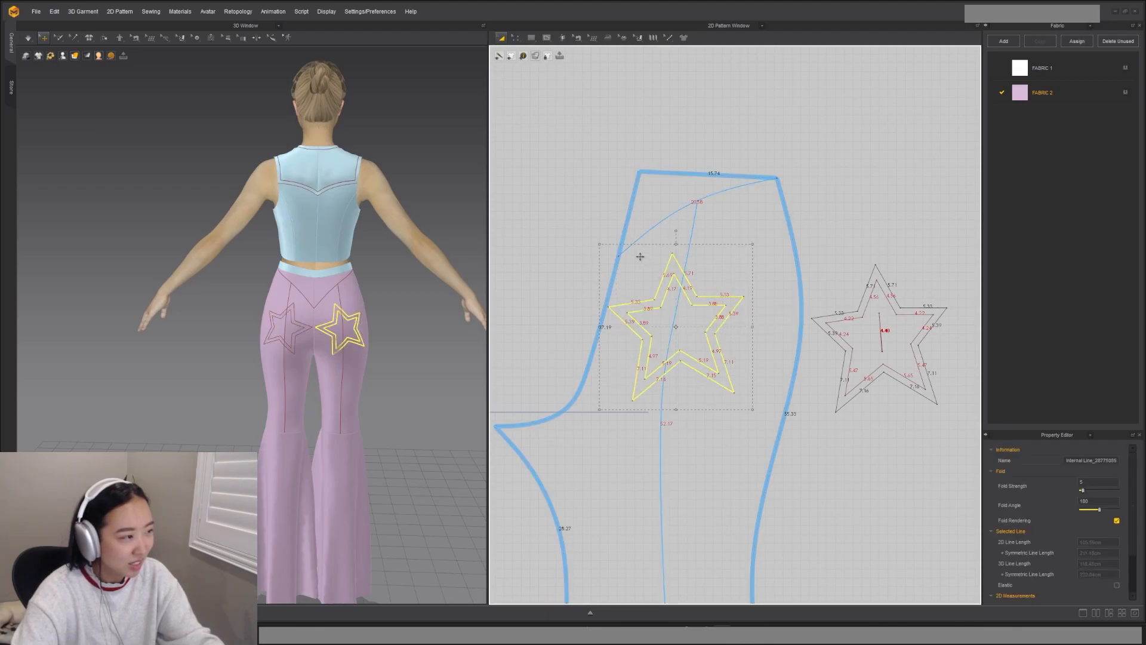
pyautogui.moveTo(594, 241); pyautogui.dragTo(606, 254)
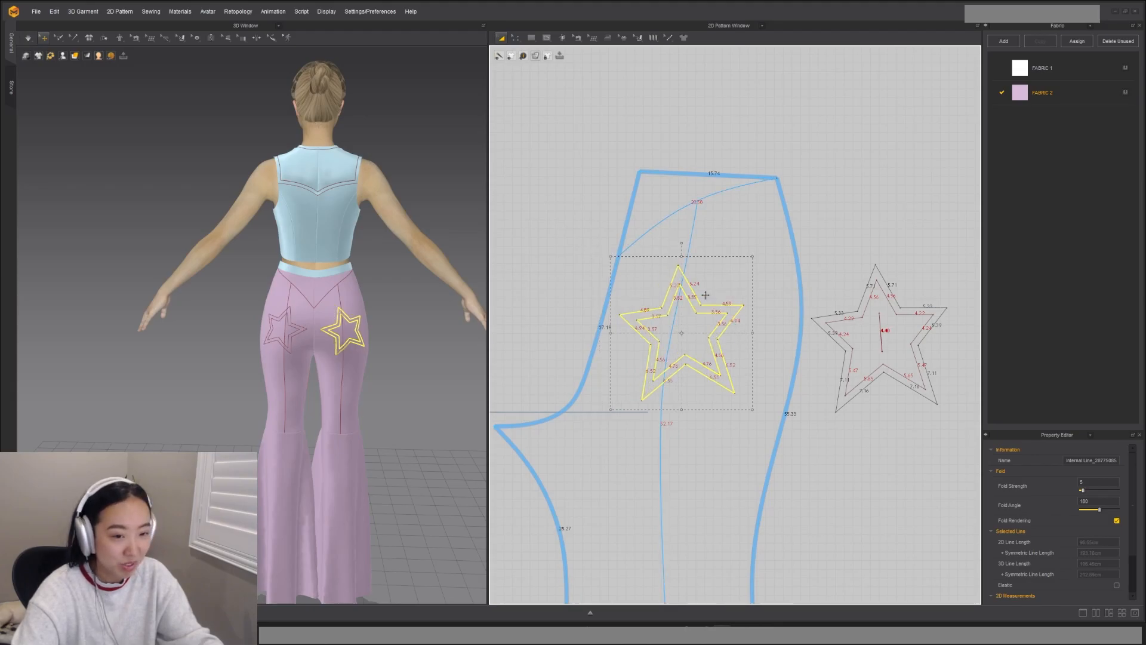
pyautogui.click(610, 257)
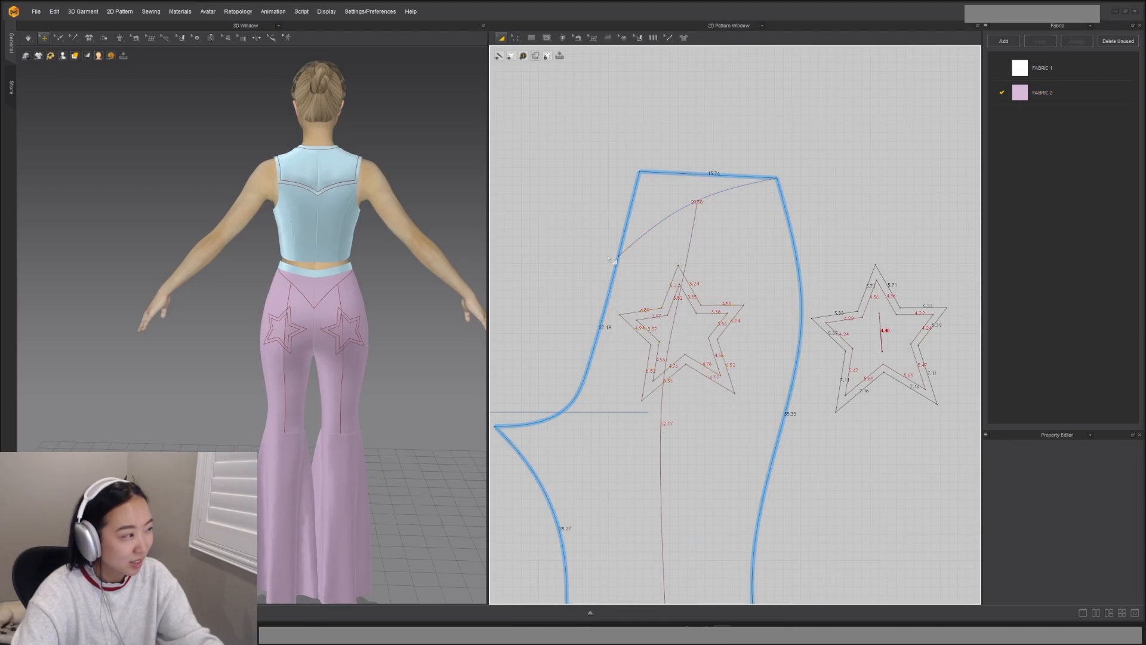
pyautogui.hotkey('ctrl', 'z')
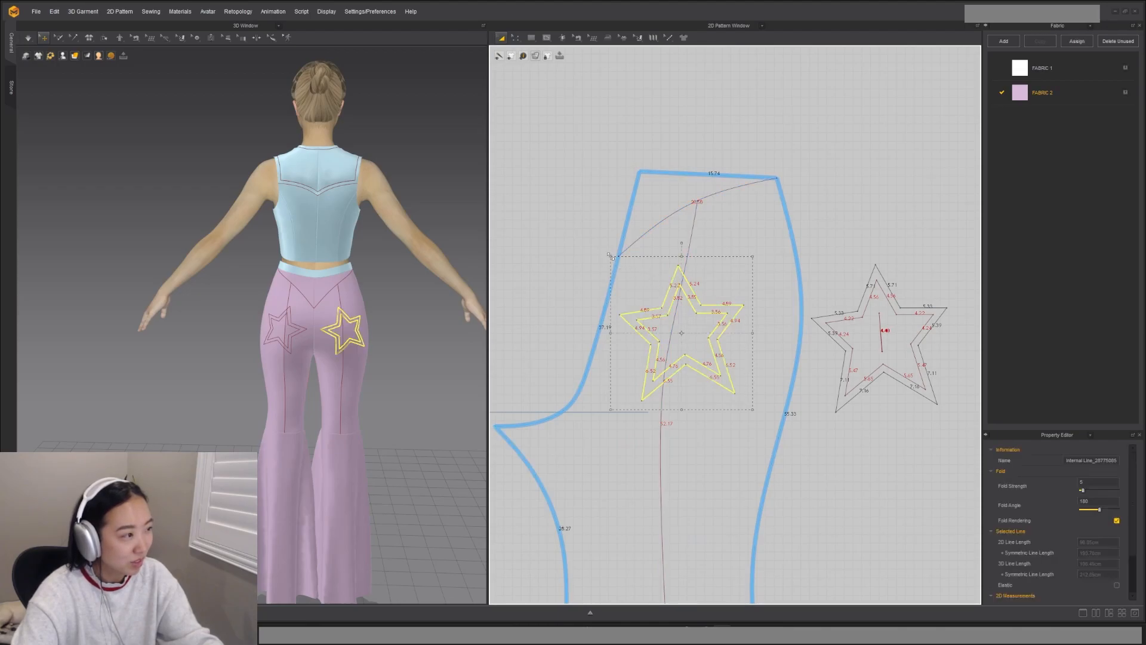
pyautogui.moveTo(611, 257); pyautogui.dragTo(620, 267)
pyautogui.moveTo(738, 317); pyautogui.dragTo(730, 310)
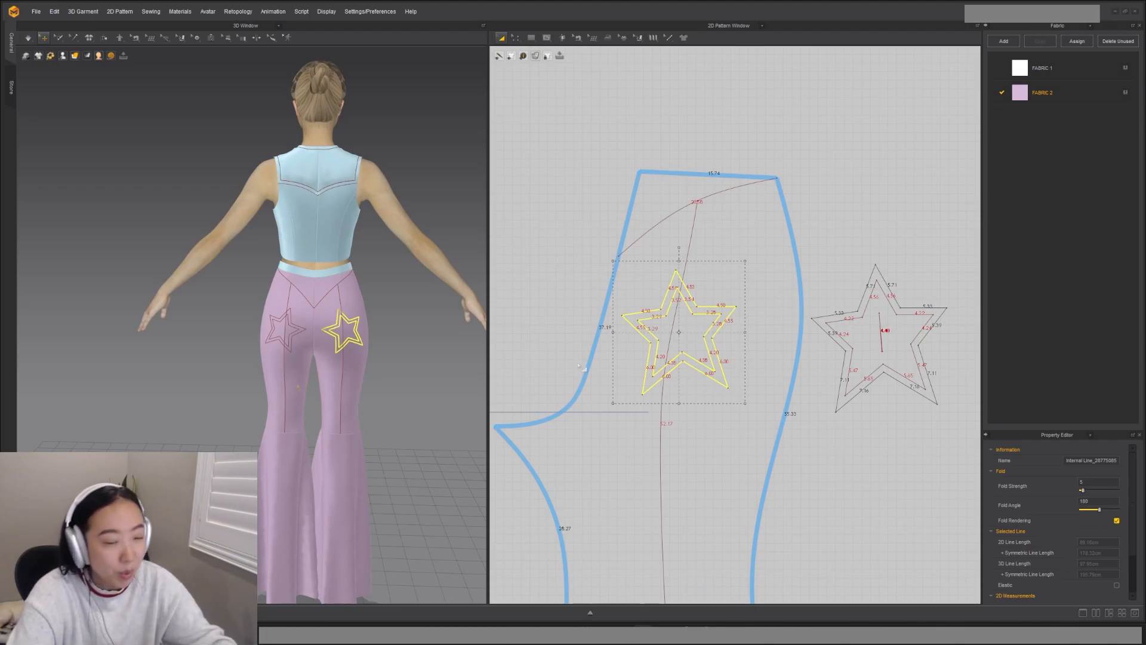
# Step: Rotate and shift the double-outlined star so its top tip and bottom inner corner sit on the leg's vertical style line, and simulate
pyautogui.moveTo(677, 249); pyautogui.dragTo(686, 247)
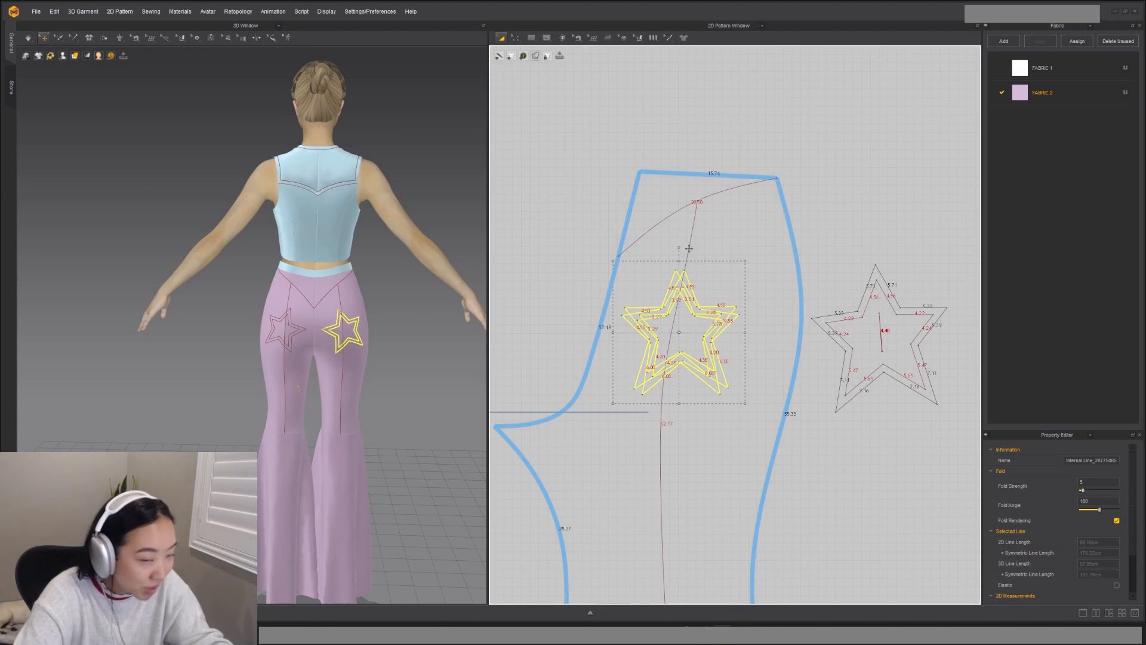
pyautogui.moveTo(689, 249); pyautogui.dragTo(689, 253)
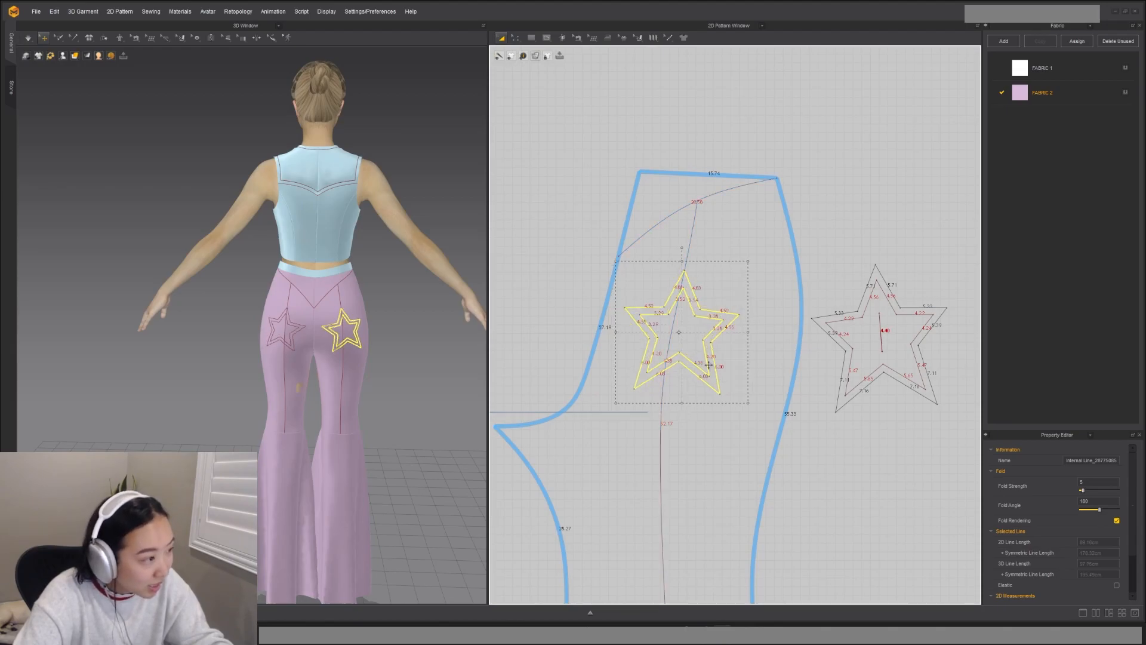
pyautogui.moveTo(707, 373); pyautogui.dragTo(681, 372)
pyautogui.moveTo(670, 248); pyautogui.dragTo(686, 249)
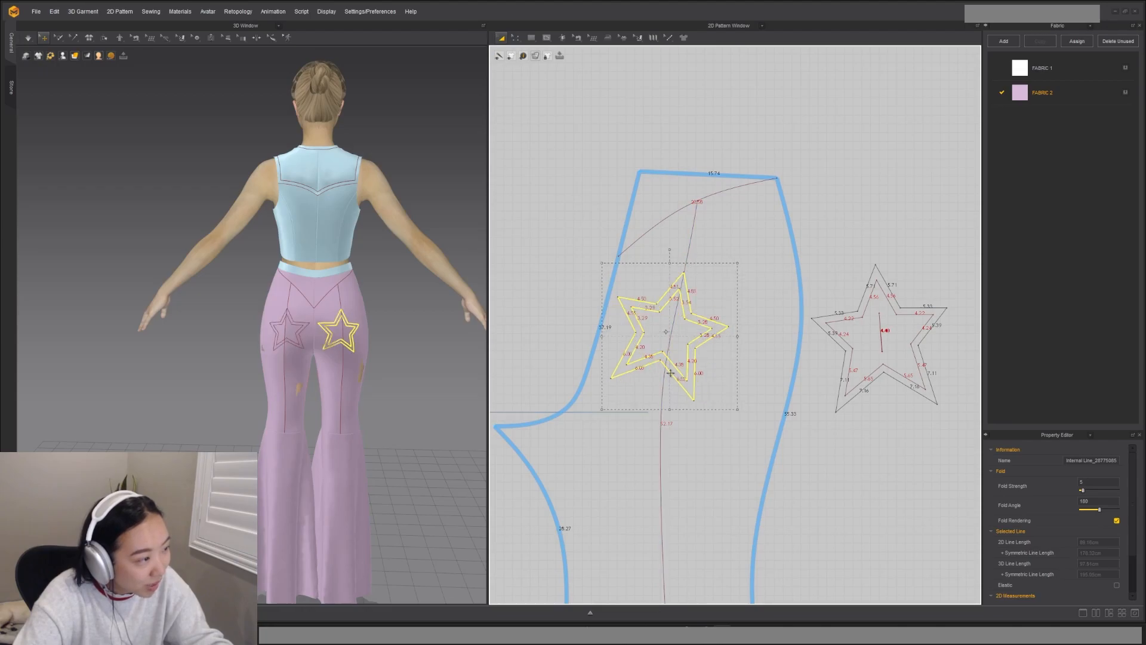
pyautogui.moveTo(674, 373); pyautogui.dragTo(680, 374)
pyautogui.scroll(5, 674, 263)
pyautogui.moveTo(676, 251); pyautogui.dragTo(670, 253)
pyautogui.moveTo(727, 361); pyautogui.dragTo(709, 353)
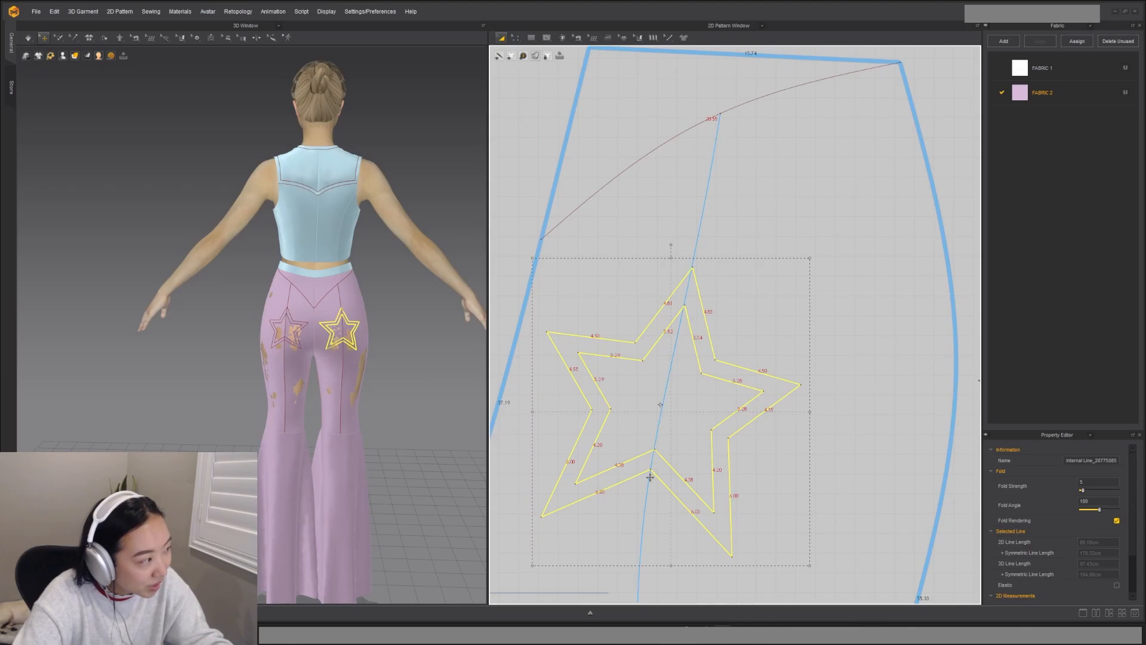
pyautogui.press('space')
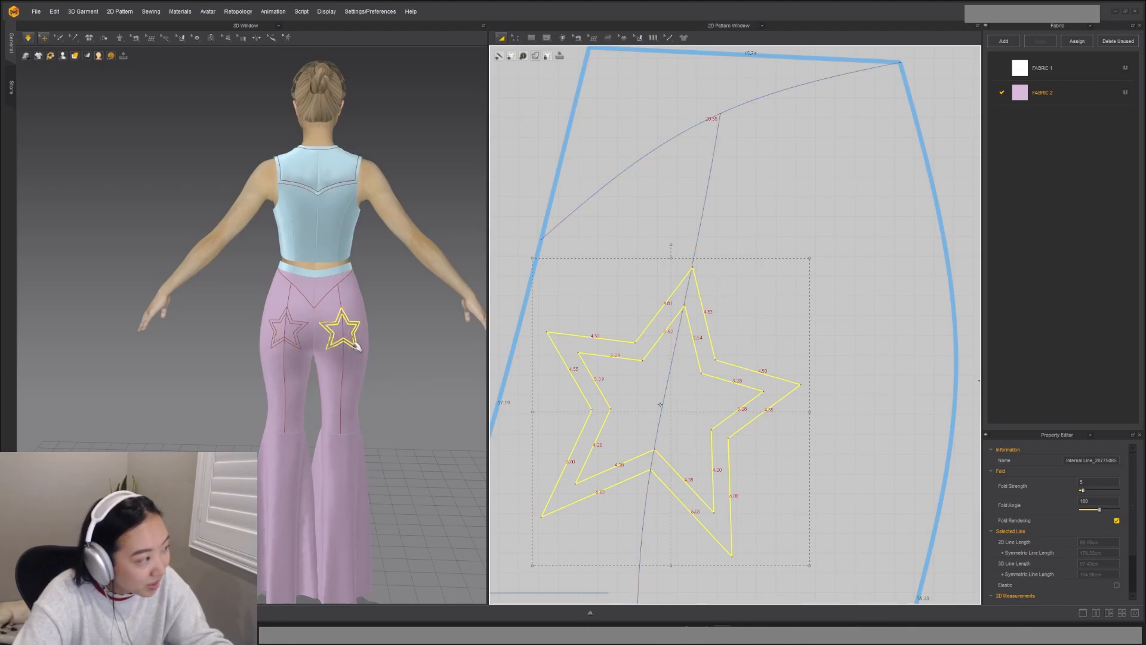
# Step: Move the template star onto the leg's internal star, then rotate and scale it down to match that star's angle and size
pyautogui.scroll(-5, 745, 302)
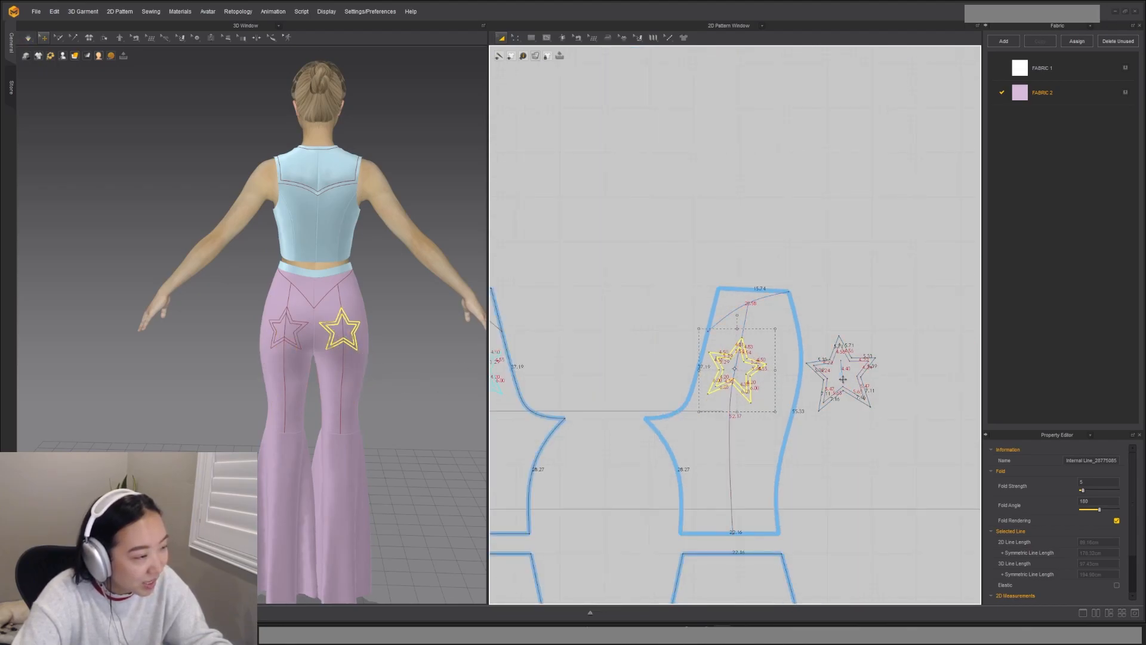
pyautogui.scroll(2, 834, 338)
pyautogui.moveTo(834, 315); pyautogui.dragTo(670, 311)
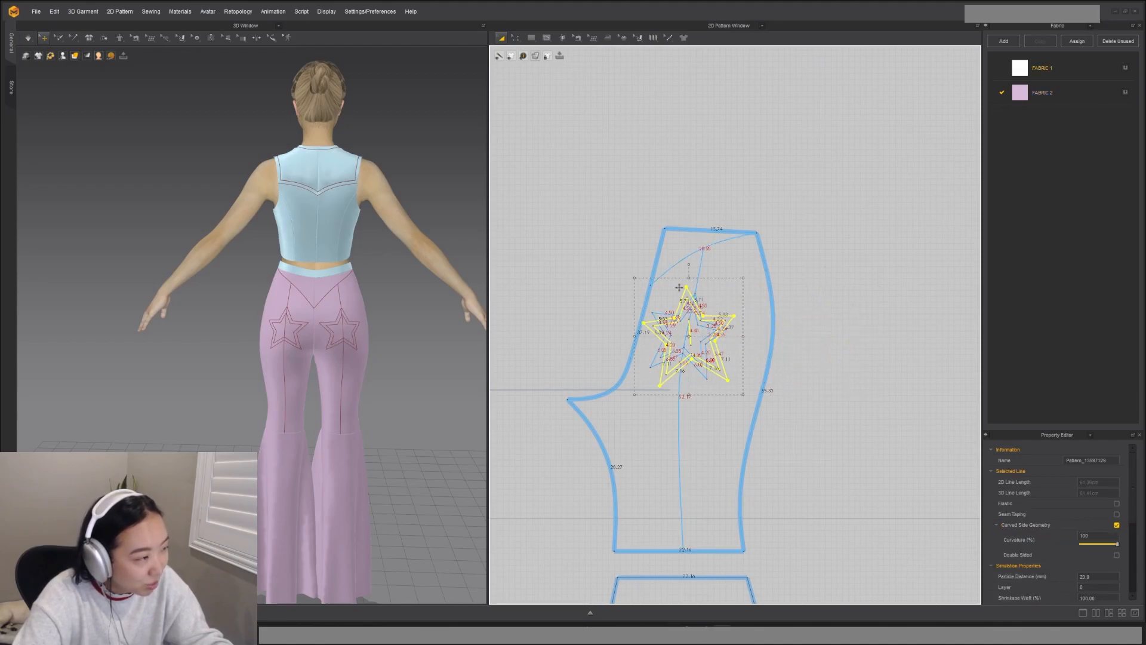
pyautogui.moveTo(691, 264); pyautogui.dragTo(709, 267)
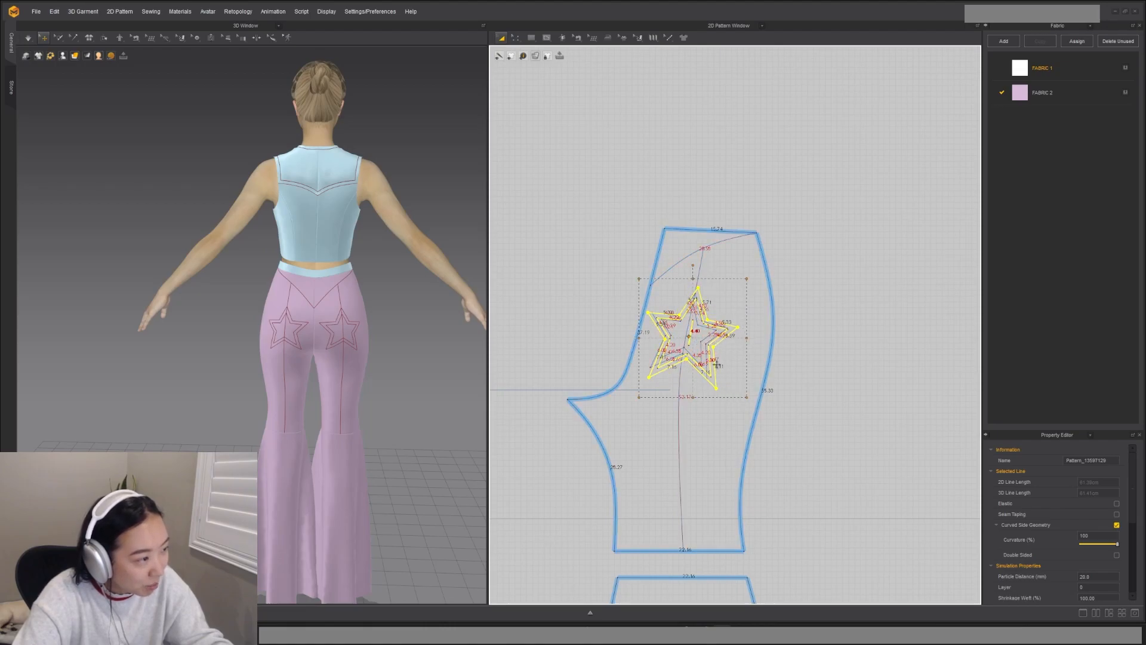
pyautogui.moveTo(752, 402); pyautogui.dragTo(746, 398)
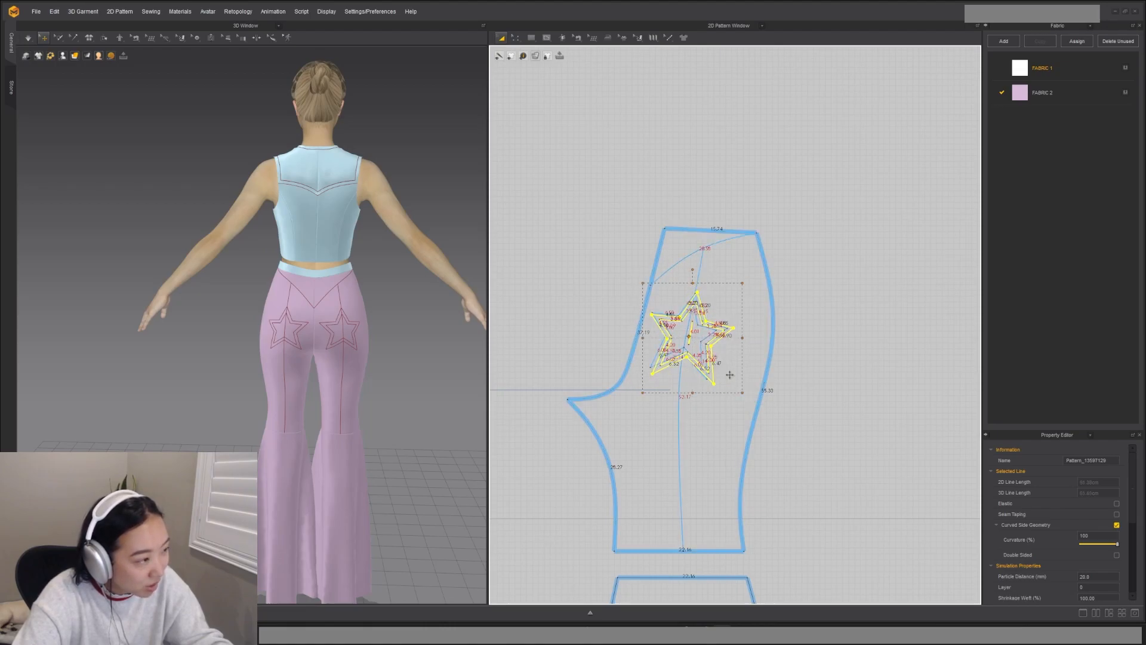
pyautogui.scroll(3, 712, 354)
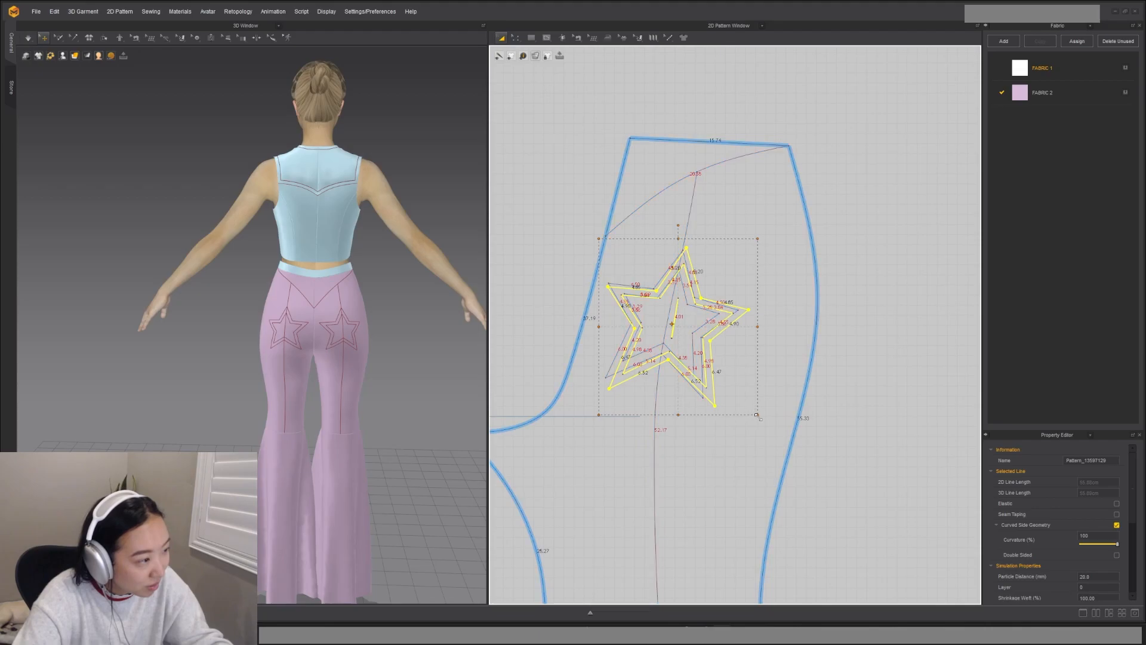
pyautogui.moveTo(679, 227); pyautogui.dragTo(684, 230)
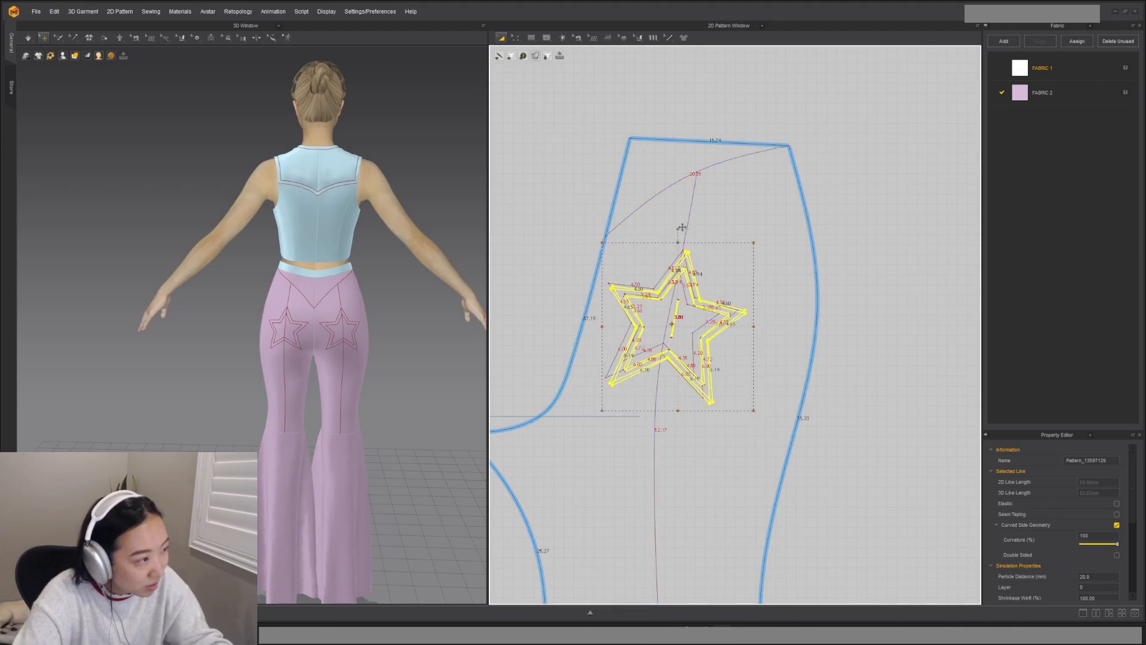
pyautogui.moveTo(746, 314); pyautogui.dragTo(741, 311)
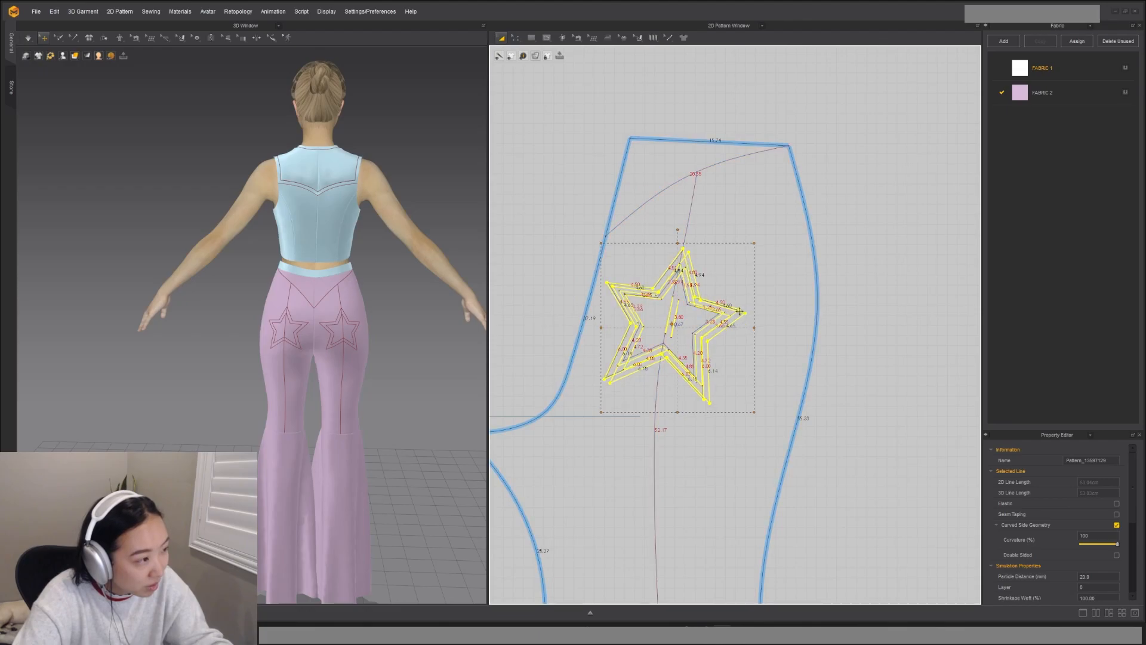
pyautogui.click(746, 401)
pyautogui.moveTo(747, 401); pyautogui.dragTo(801, 412)
pyautogui.hotkey('ctrl', 'z')
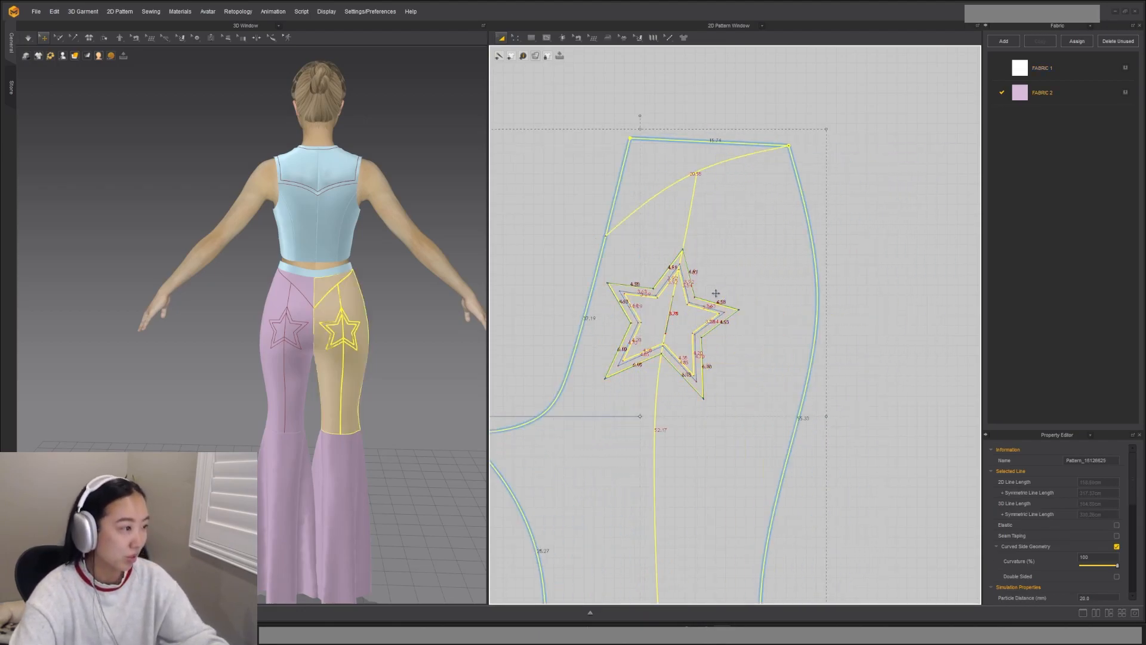
# Step: Move the resized template star off the leg to the empty area beside the back piece
pyautogui.click(694, 291)
pyautogui.moveTo(694, 291); pyautogui.dragTo(955, 297)
pyautogui.scroll(-2, 893, 381)
pyautogui.moveTo(889, 379); pyautogui.dragTo(784, 410, button='middle')
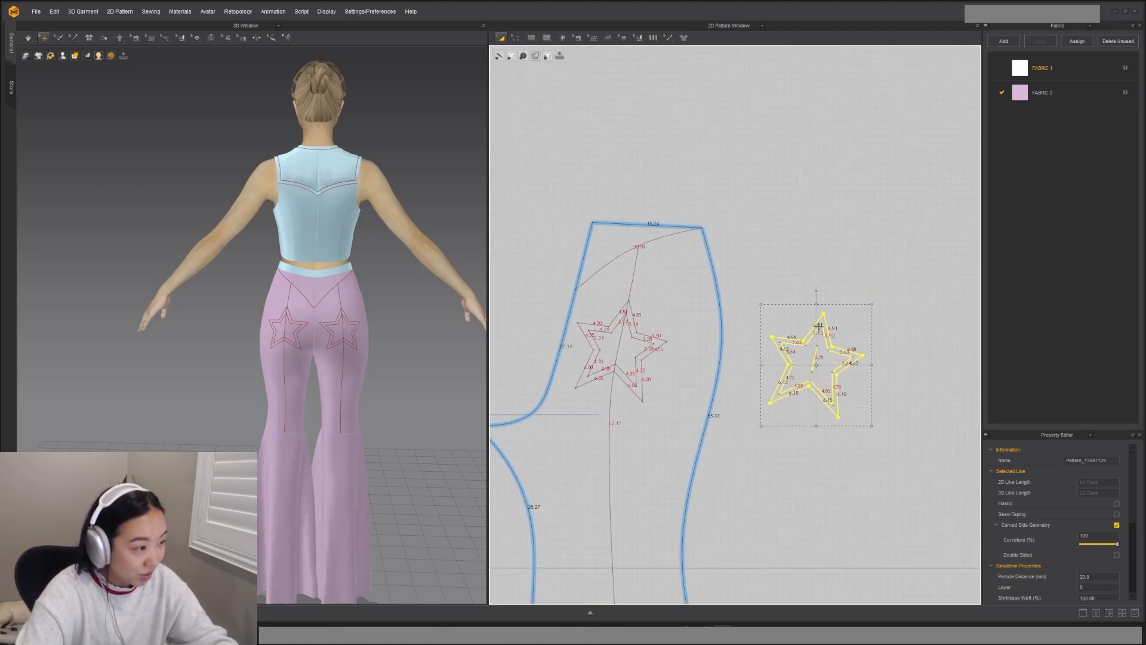
# Step: Free-sew the left half of the template star's outer outline to the left half of the leg star's outer outline
pyautogui.press('m')
pyautogui.click(824, 314)
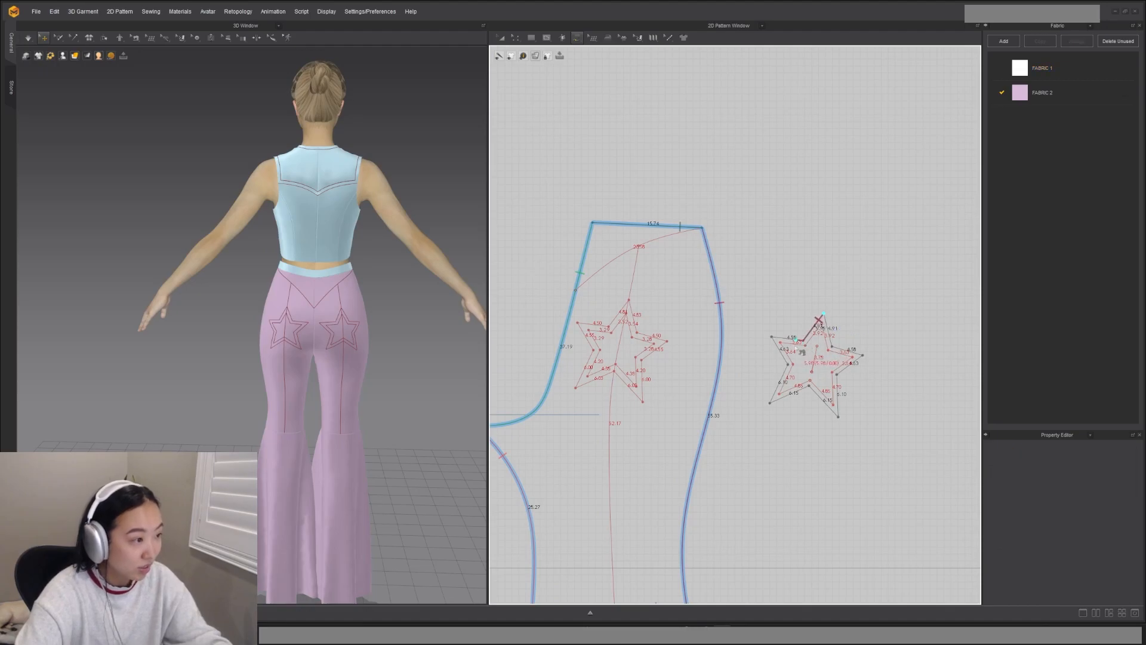
pyautogui.click(770, 404)
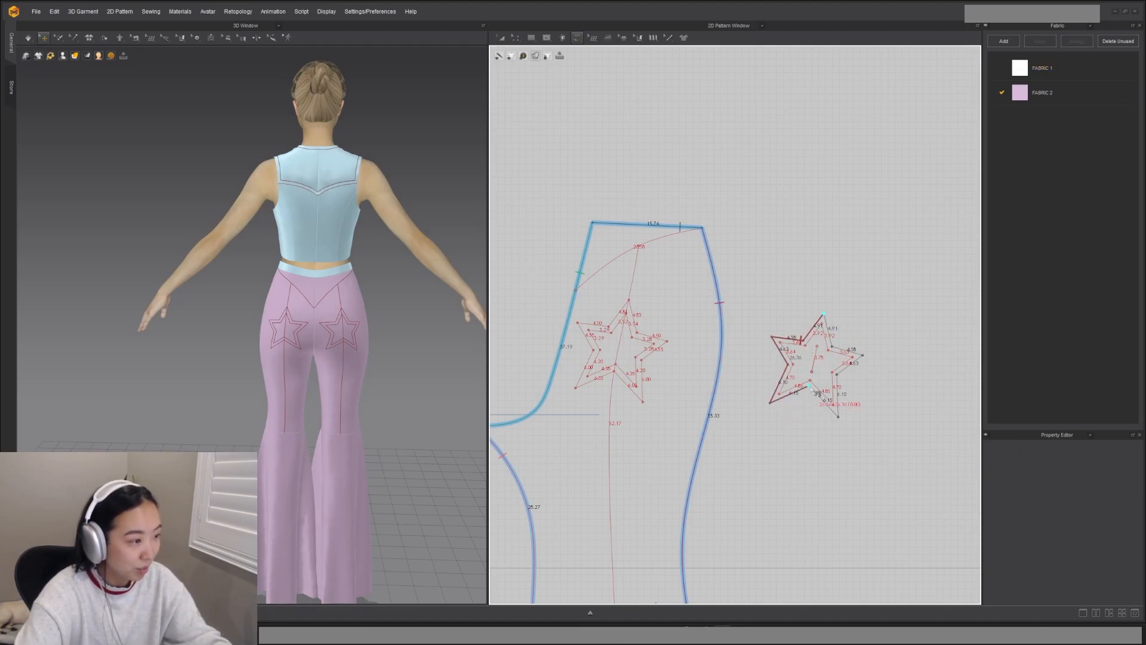
pyautogui.click(630, 300)
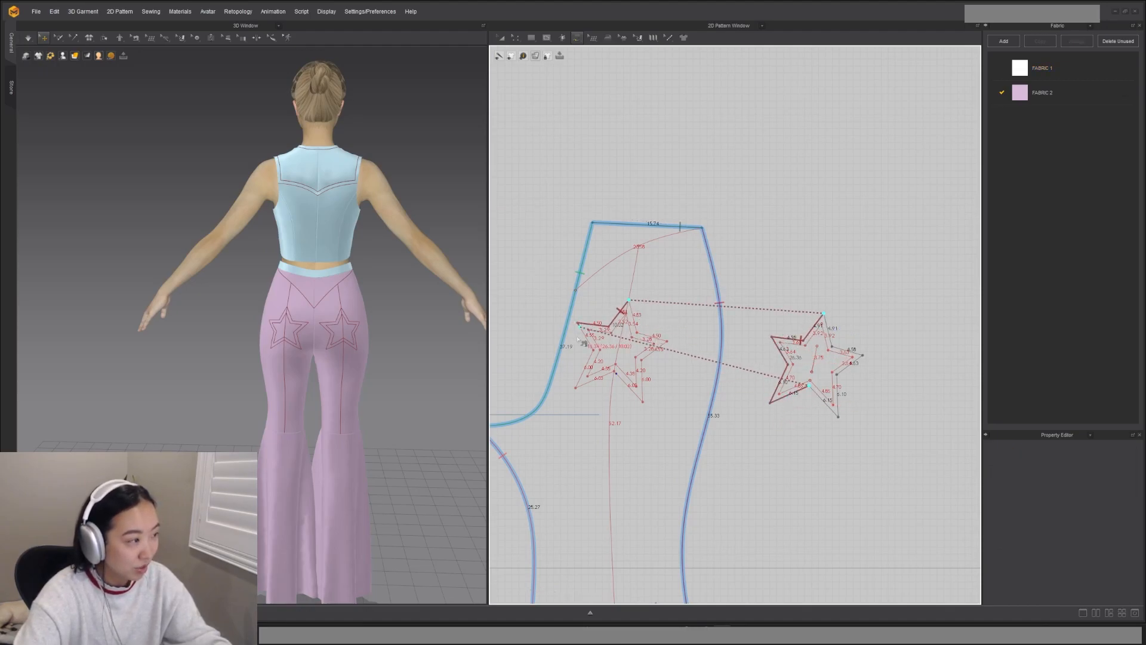
pyautogui.click(615, 373)
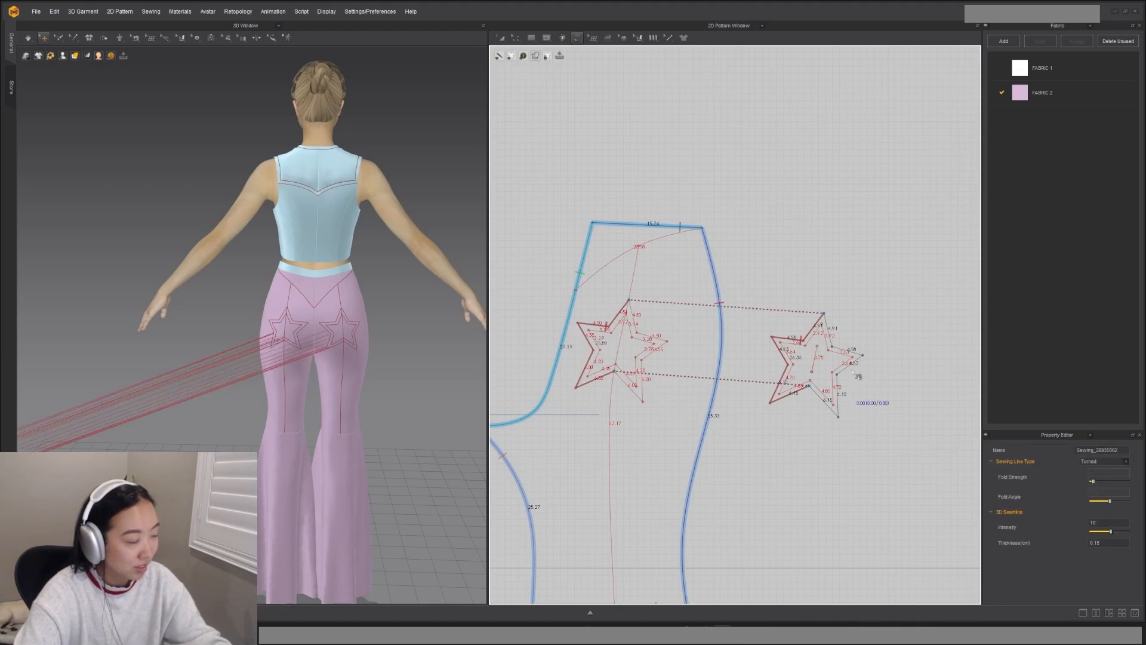
# Step: Free-sew the left and right halves of the template star's inner outline to the matching halves of the leg star's inner outline
pyautogui.click(824, 326)
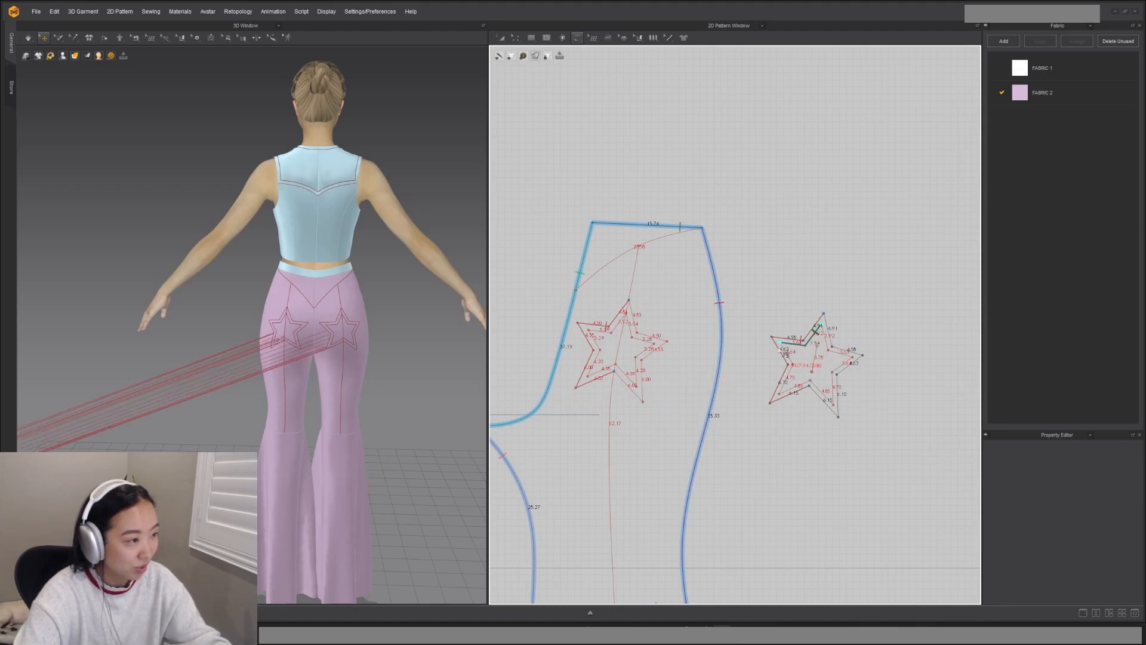
pyautogui.click(630, 315)
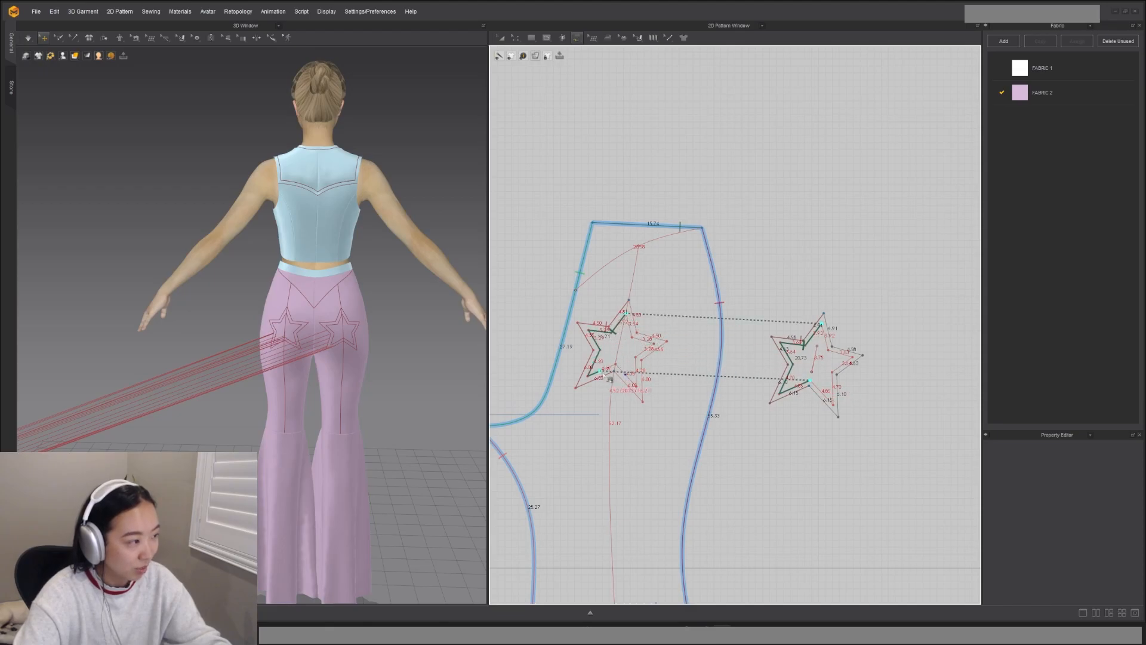
pyautogui.click(625, 370)
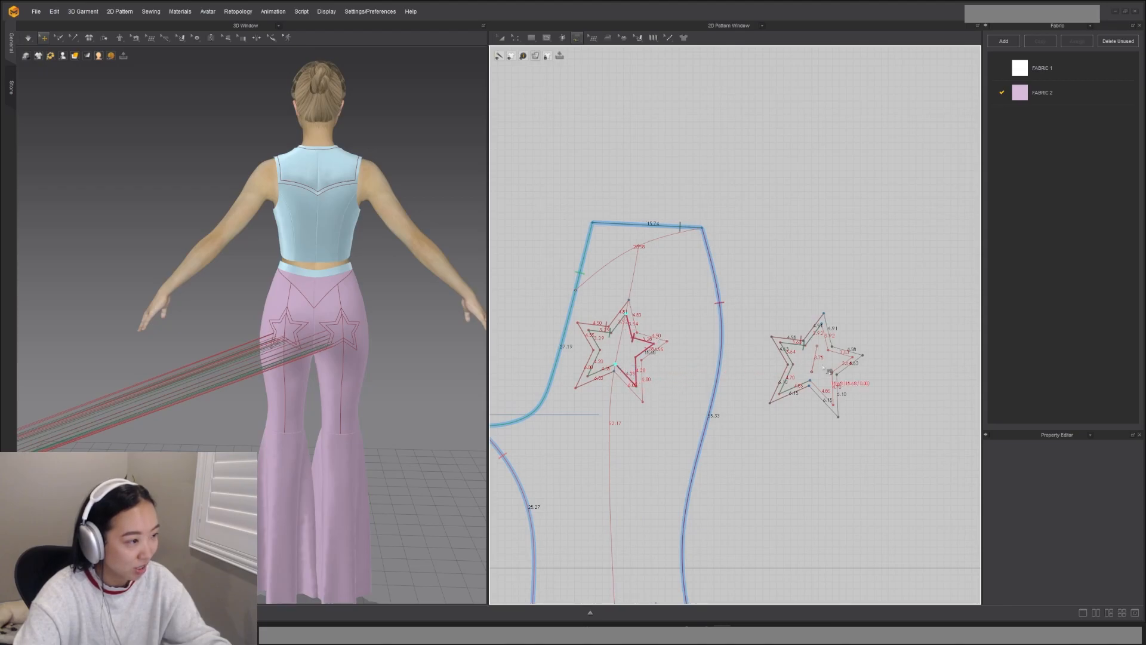
pyautogui.click(822, 325)
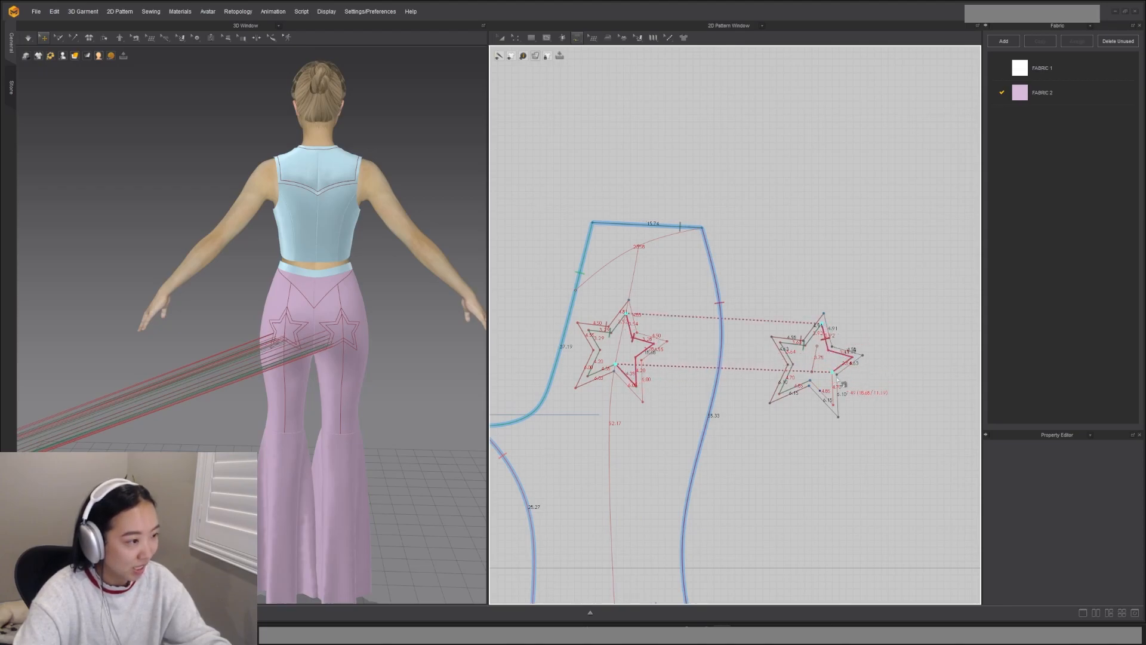
pyautogui.click(814, 385)
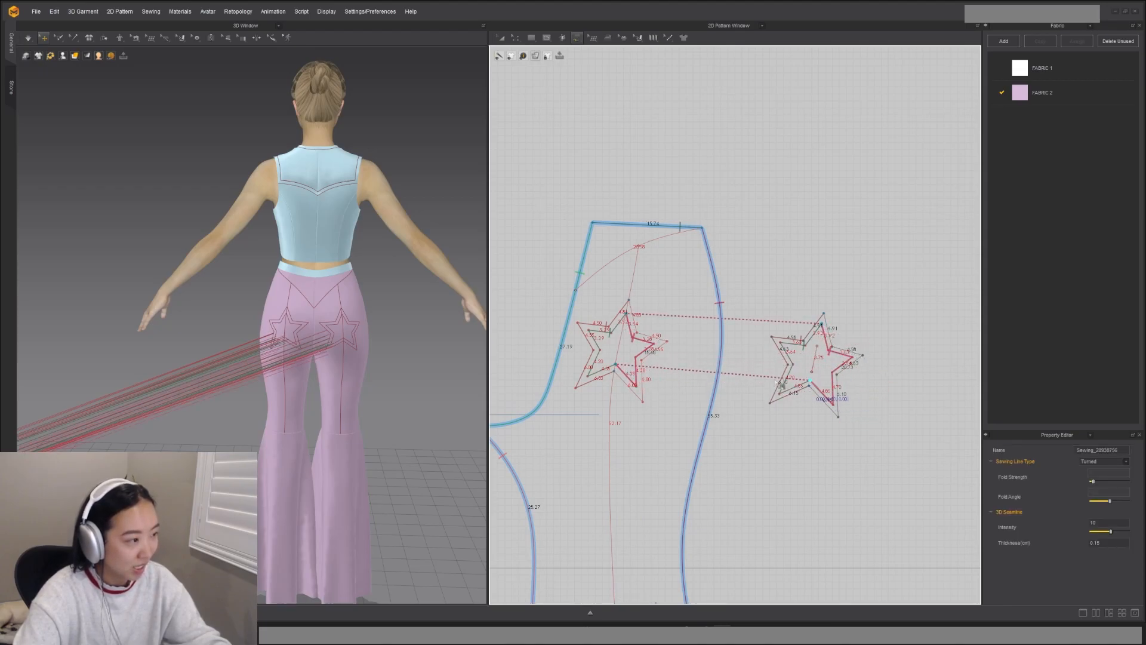
# Step: Free-sew the right half of the leg star's outer outline to the right half of the template star's outer outline
pyautogui.click(630, 302)
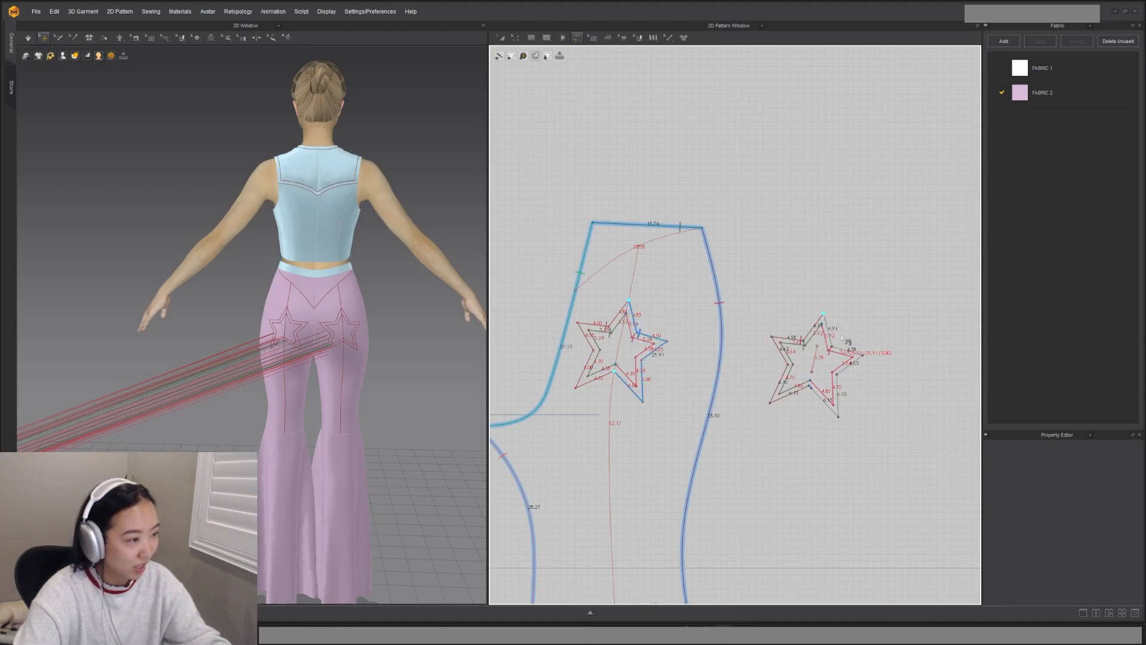
pyautogui.click(813, 391)
pyautogui.press('a')
pyautogui.scroll(-5, 239, 375)
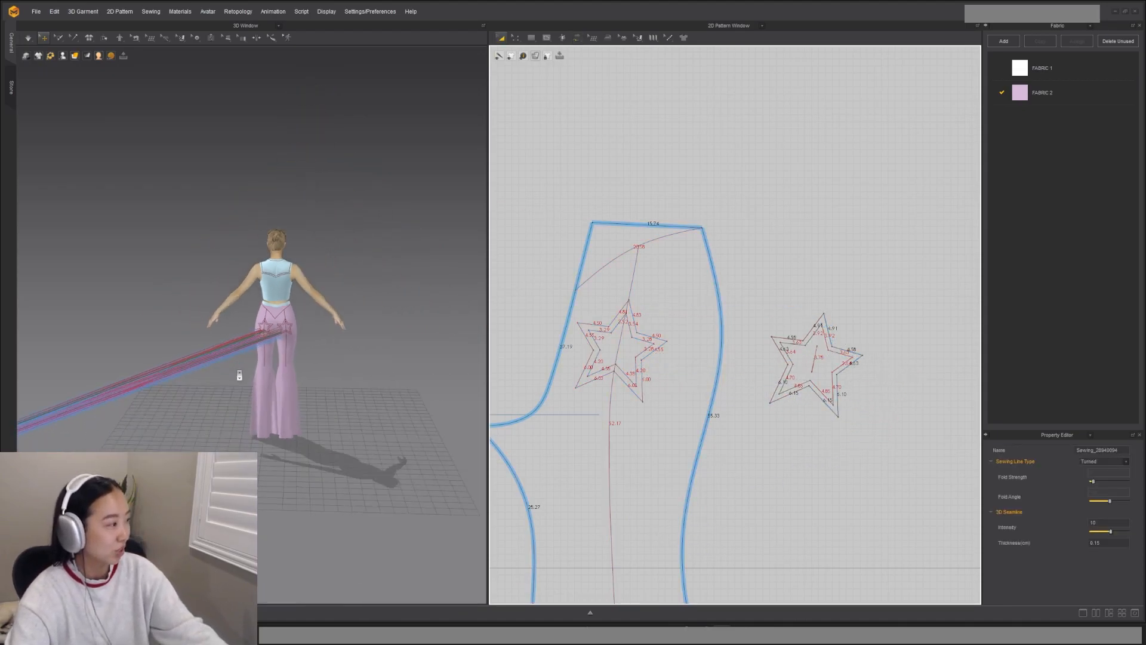
# Step: Superimpose the template star over the matching star on the back leg in 3D
pyautogui.scroll(-3, 239, 375)
pyautogui.moveTo(73, 414); pyautogui.dragTo(212, 325, button='middle')
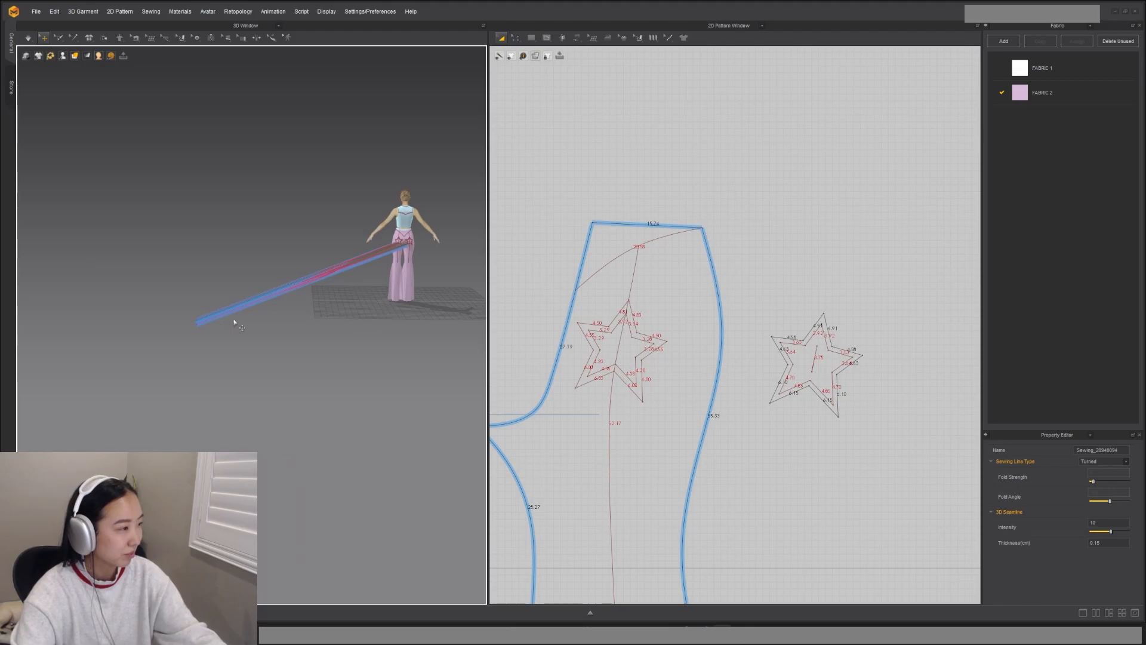
pyautogui.scroll(3, 236, 325)
pyautogui.moveTo(351, 283); pyautogui.dragTo(158, 366, button='middle')
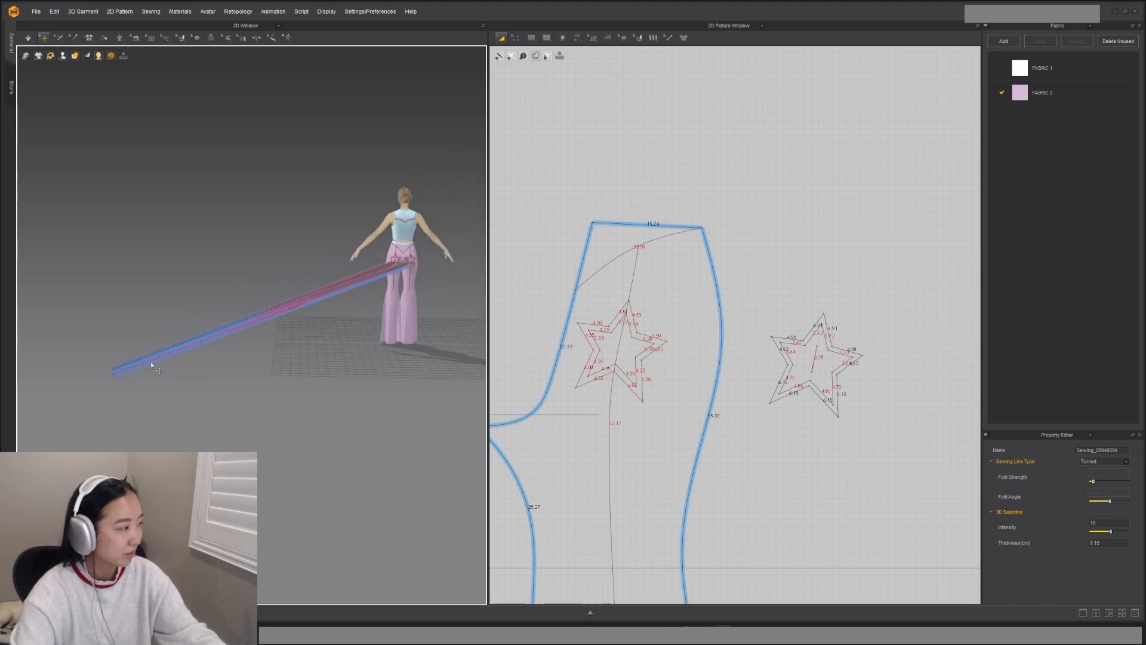
pyautogui.click(116, 374)
pyautogui.rightClick(114, 376)
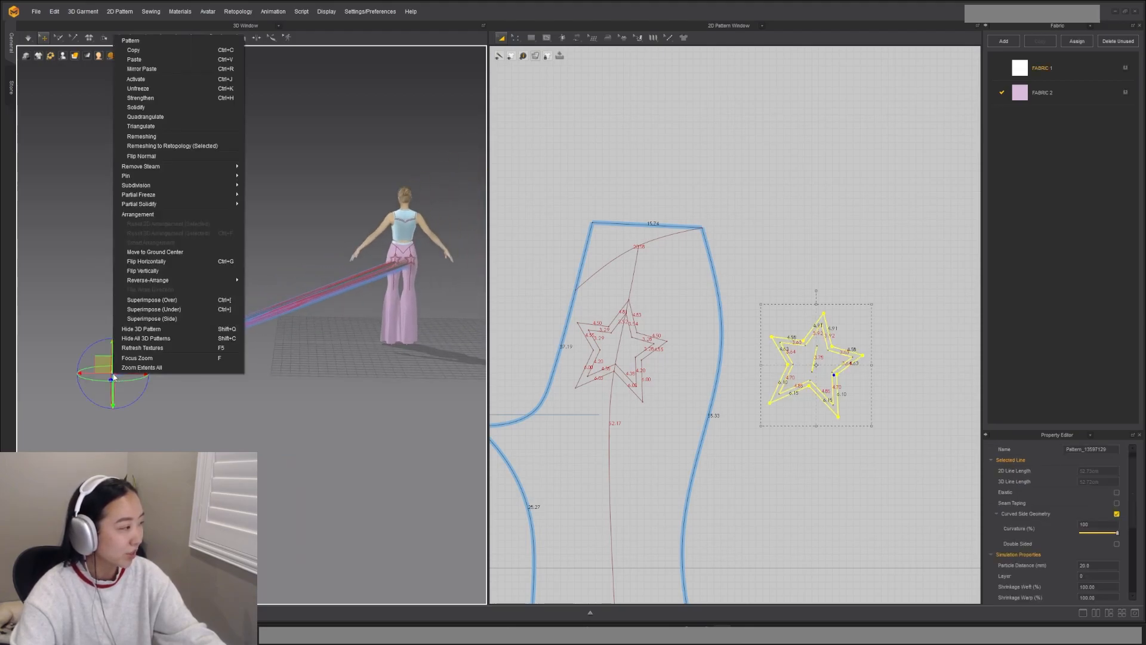
pyautogui.click(152, 300)
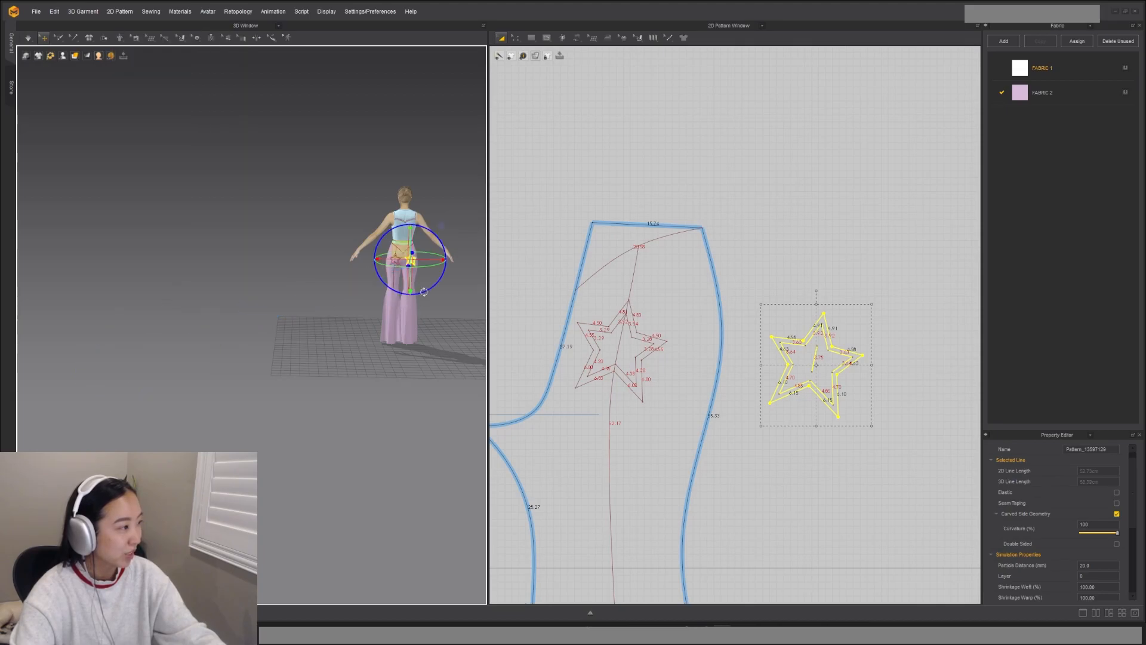
pyautogui.moveTo(429, 288); pyautogui.dragTo(236, 396, button='middle')
pyautogui.scroll(10, 347, 288)
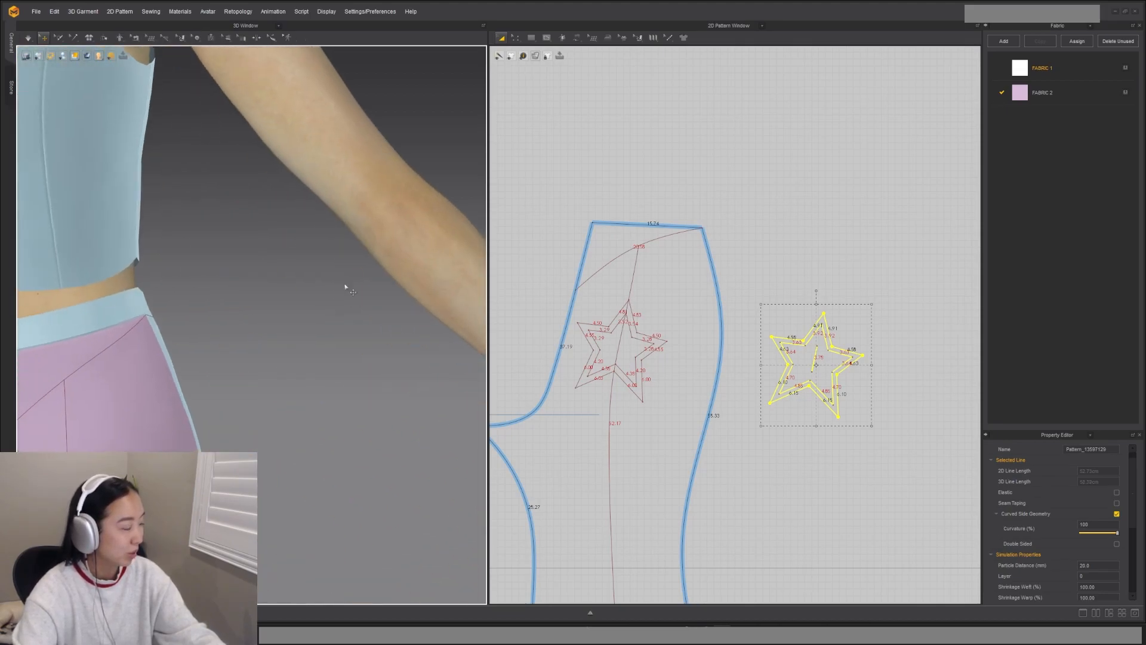
pyautogui.press('3')
pyautogui.moveTo(360, 371); pyautogui.dragTo(425, 370, button='right')
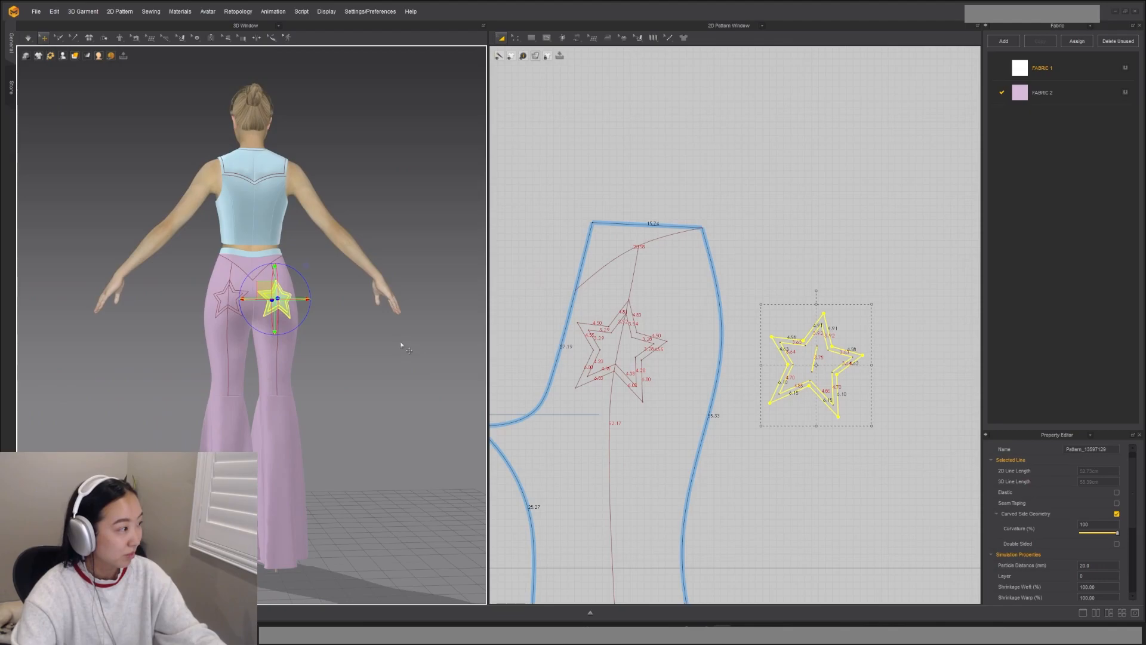
# Step: Delete the short internal line at the centre of the star piece and simulate the garment
pyautogui.scroll(3, 389, 333)
pyautogui.moveTo(388, 333); pyautogui.dragTo(361, 413, button='middle')
pyautogui.click(357, 389)
pyautogui.click(289, 369)
pyautogui.scroll(3, 819, 359)
pyautogui.press('z')
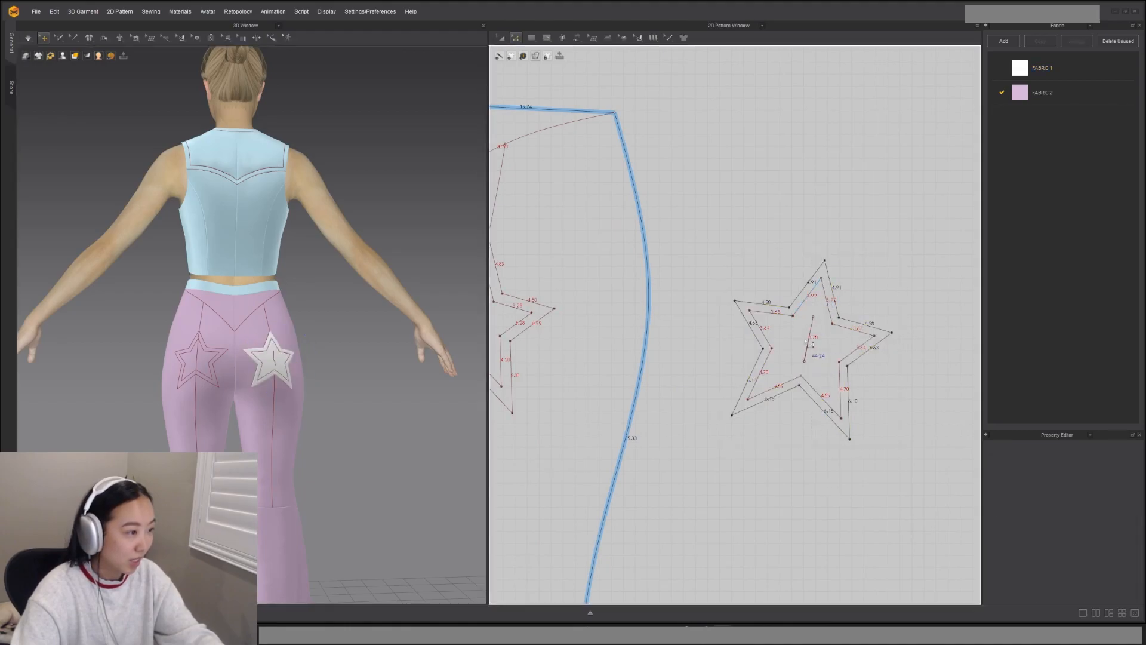
pyautogui.click(824, 348)
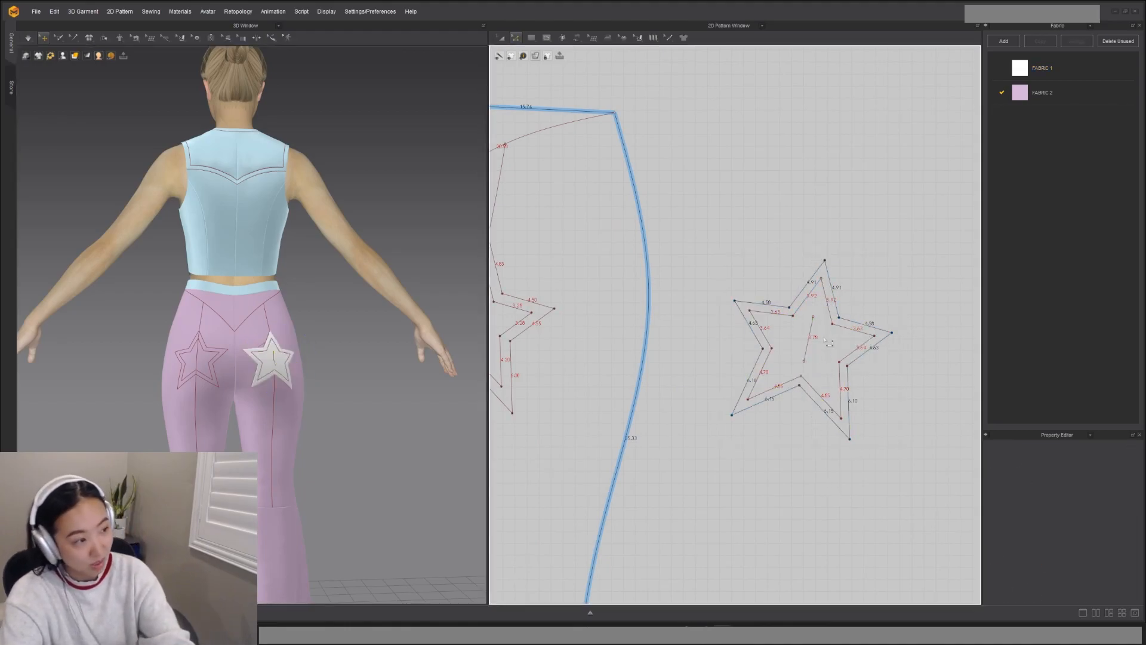
pyautogui.click(810, 330)
pyautogui.press('Delete')
pyautogui.scroll(-1, 777, 428)
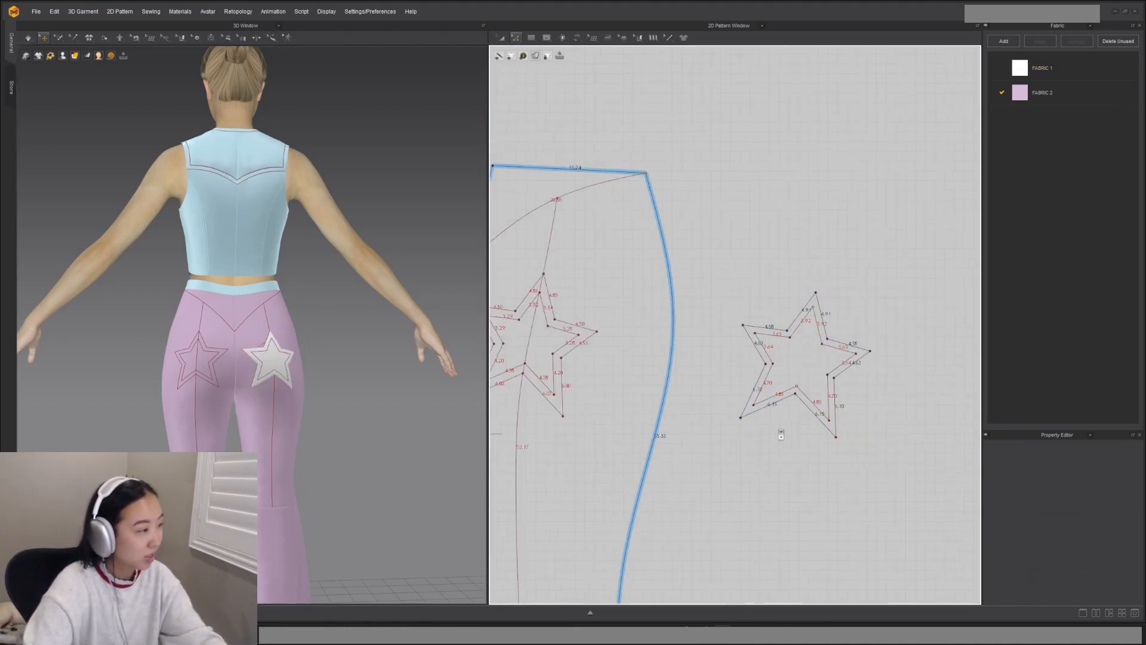
pyautogui.press('space')
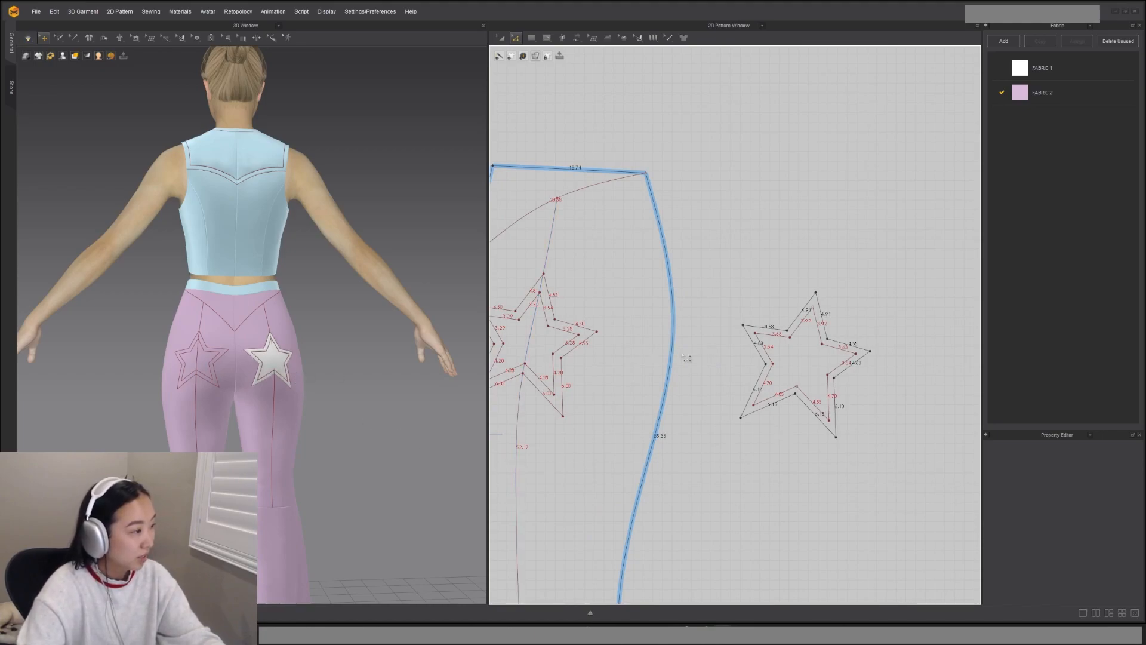
# Step: Place a symmetric, sewn copy of the star piece beside the mirrored back leg piece and simulate it
pyautogui.scroll(-2, 845, 347)
pyautogui.click(844, 343)
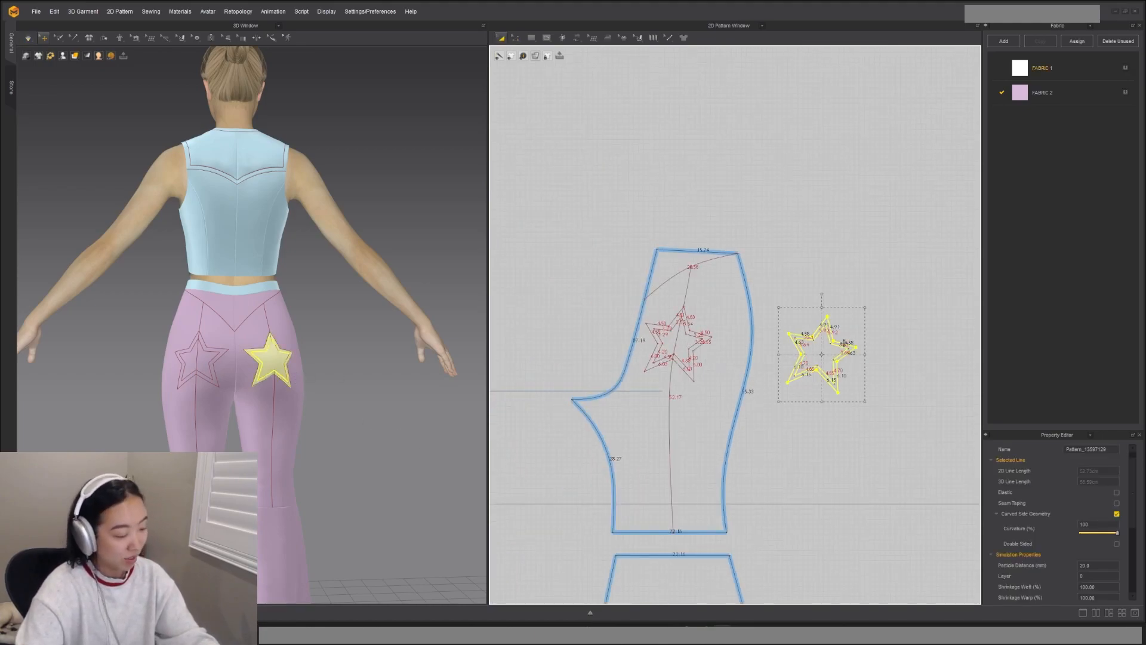
pyautogui.scroll(-2, 844, 344)
pyautogui.moveTo(640, 351); pyautogui.dragTo(592, 358)
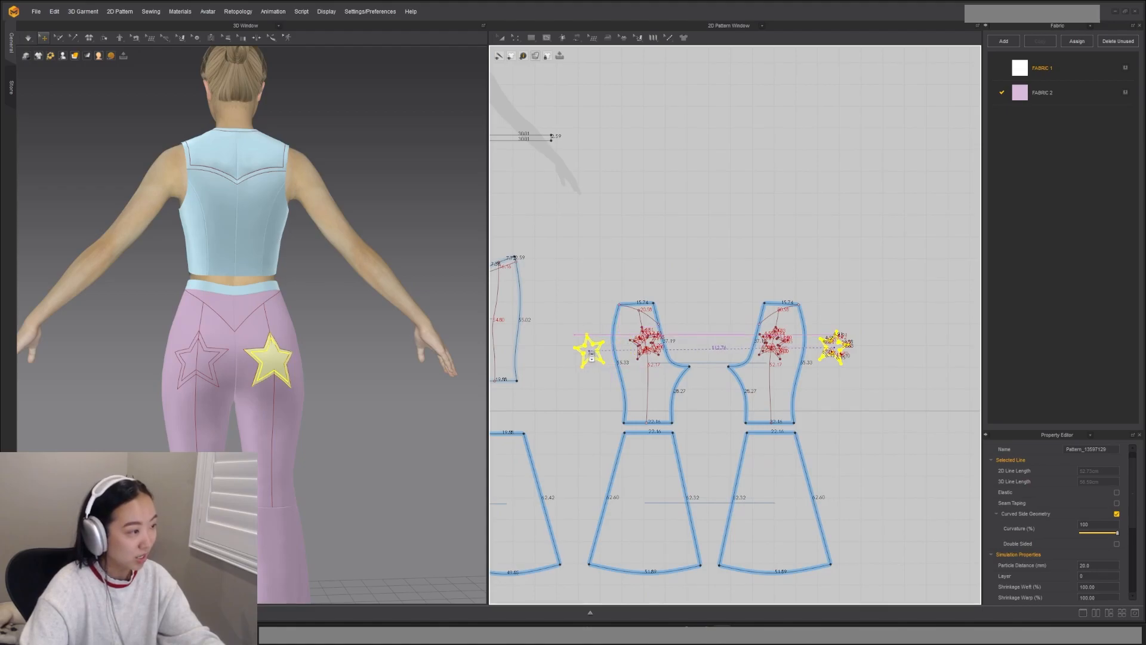
pyautogui.click(589, 351)
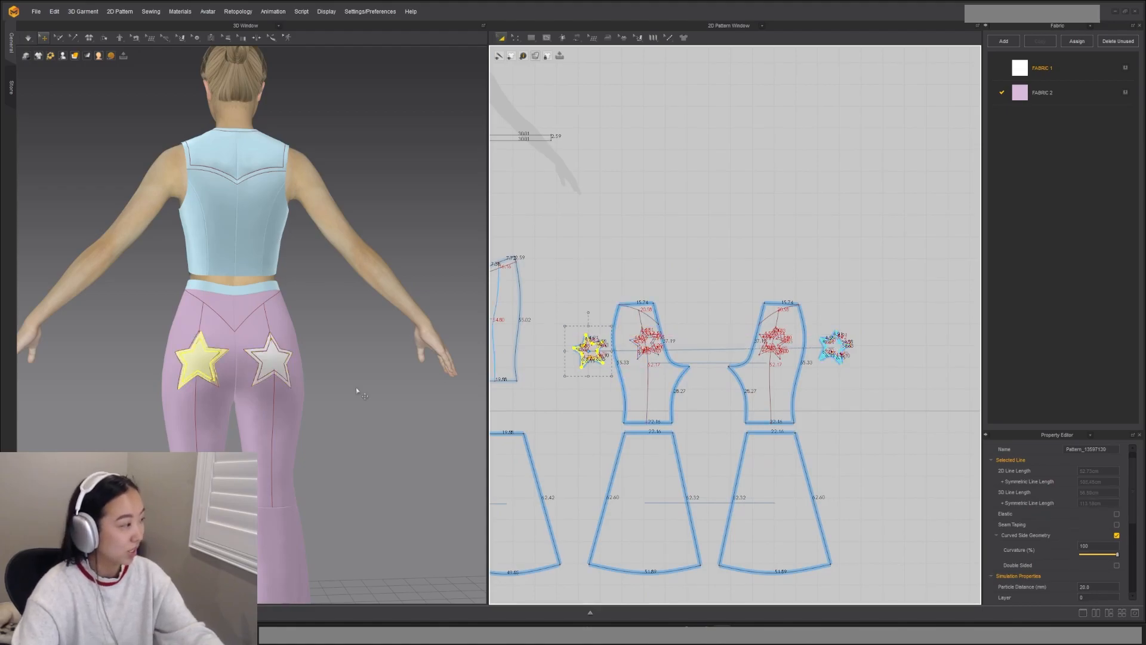
pyautogui.press('space')
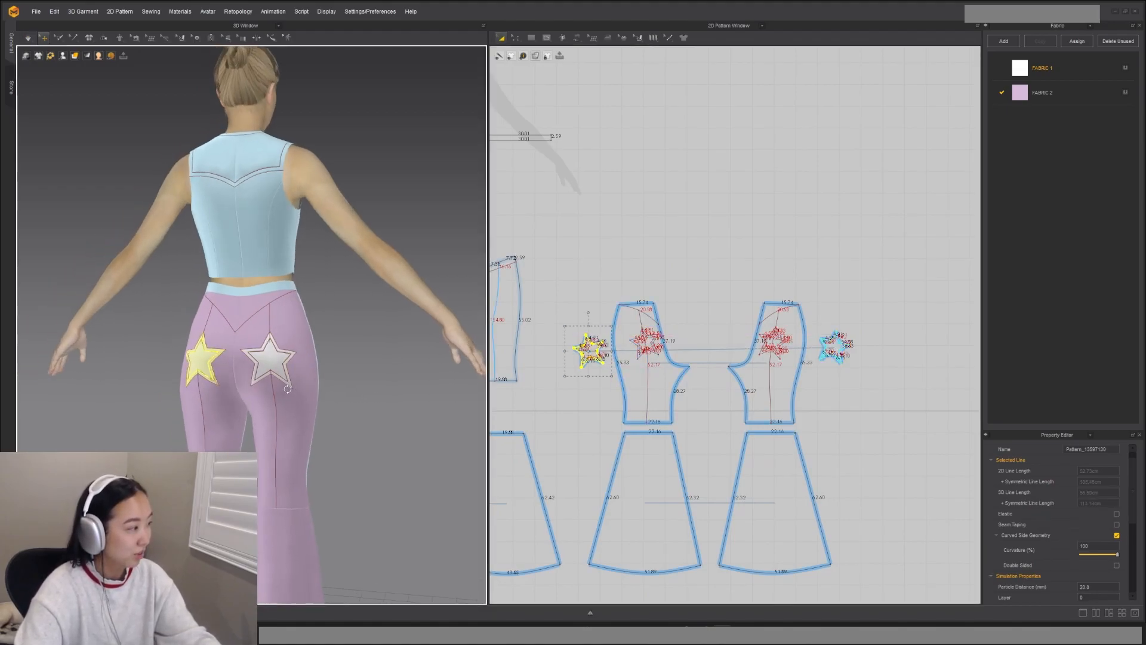
pyautogui.click(268, 362)
pyautogui.moveTo(242, 394); pyautogui.dragTo(431, 408, button='right')
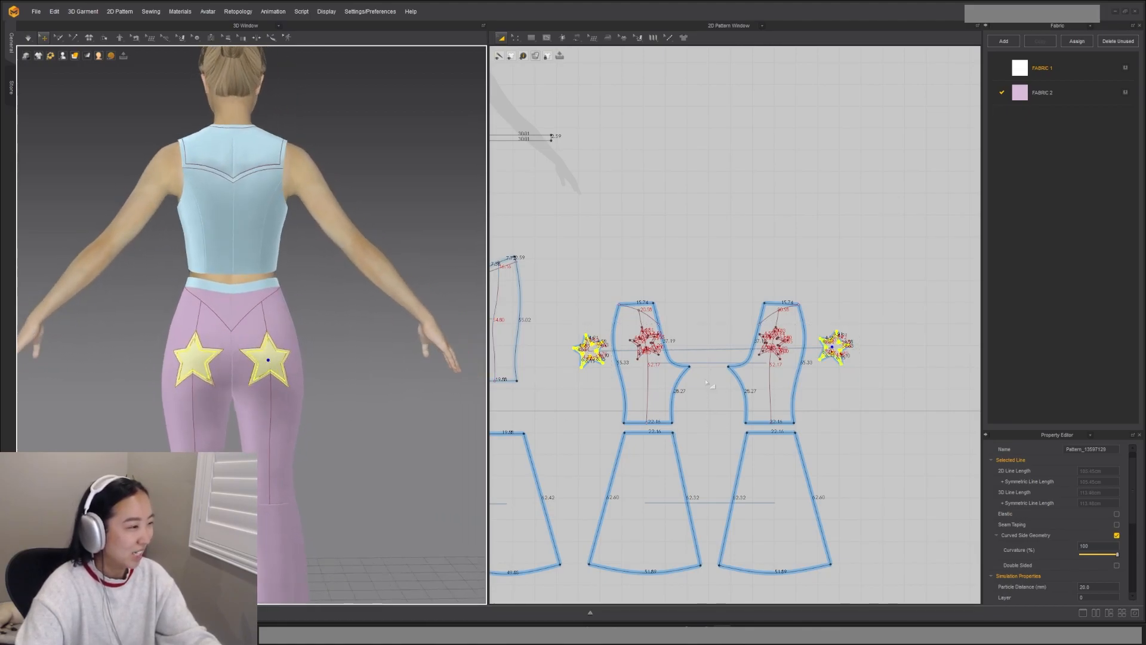
# Step: Reshape the upper part of the back piece's centre-back seat seam by adjusting its curve points slightly
pyautogui.scroll(6, 664, 326)
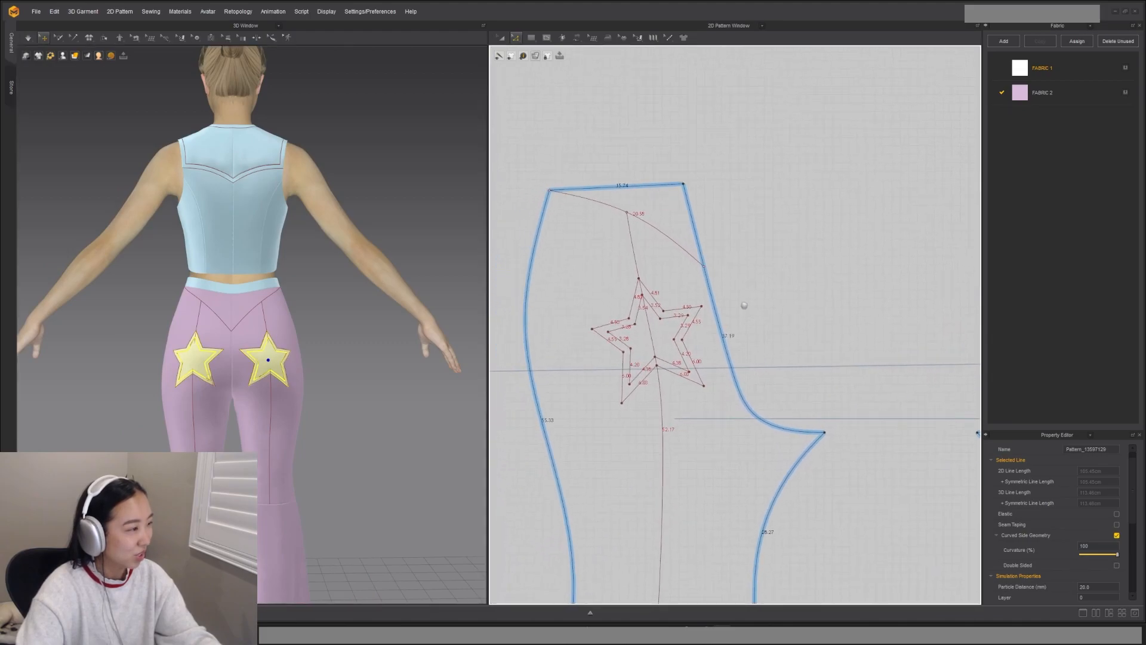
pyautogui.scroll(2, 228, 361)
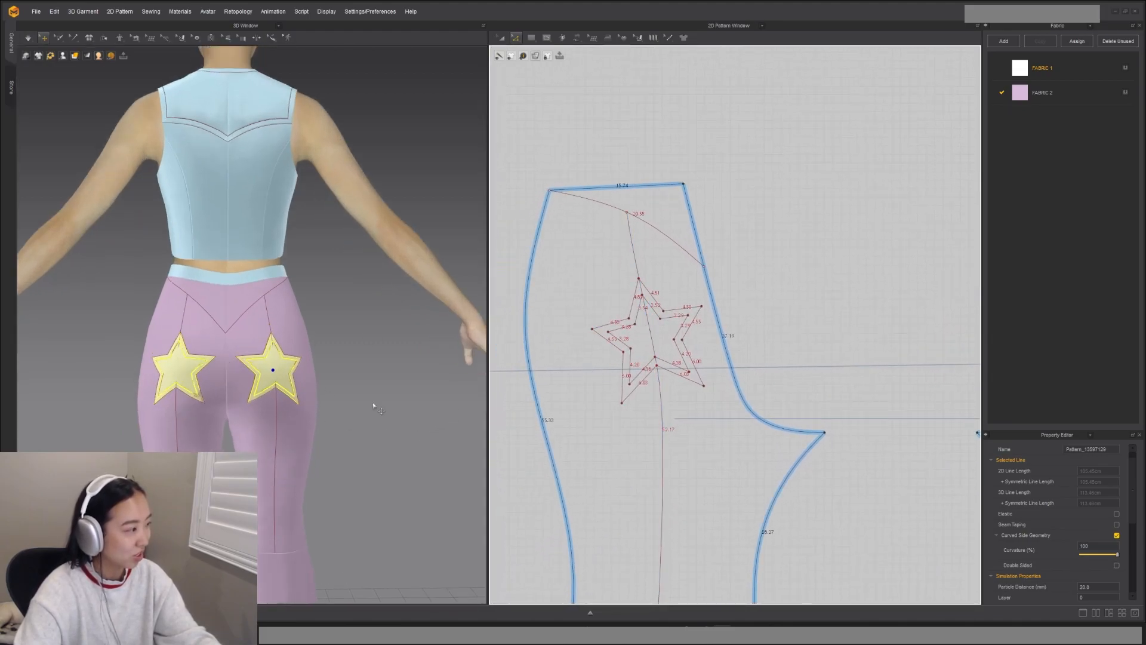
pyautogui.moveTo(211, 385); pyautogui.dragTo(234, 385, button='right')
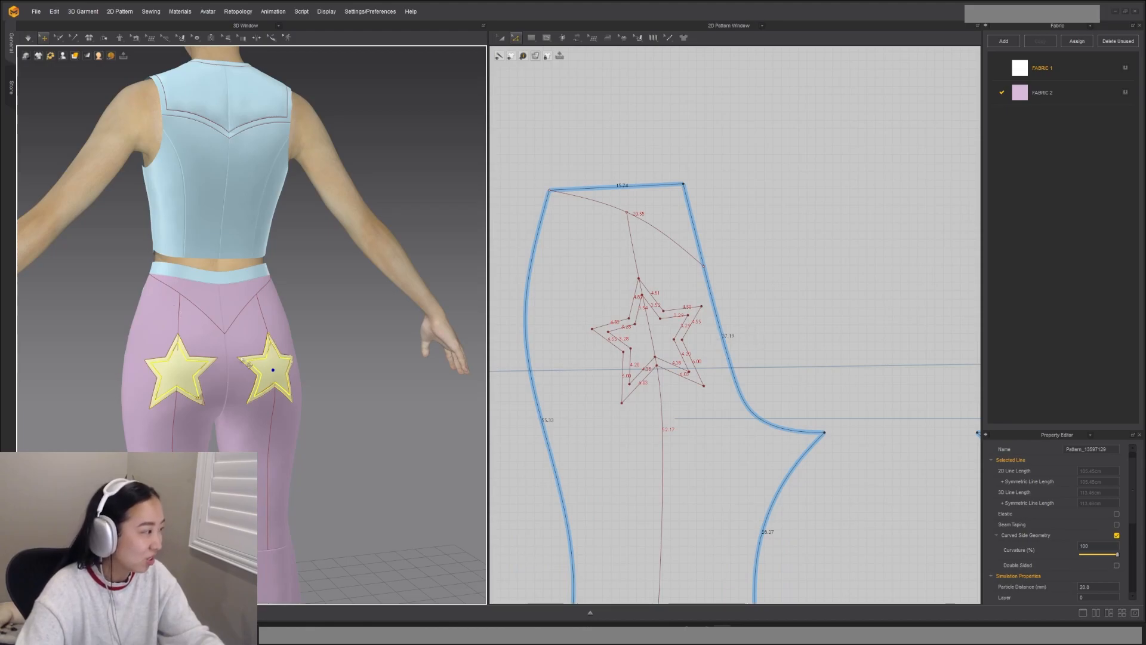
pyautogui.moveTo(244, 362); pyautogui.dragTo(220, 370, button='right')
pyautogui.click(221, 369)
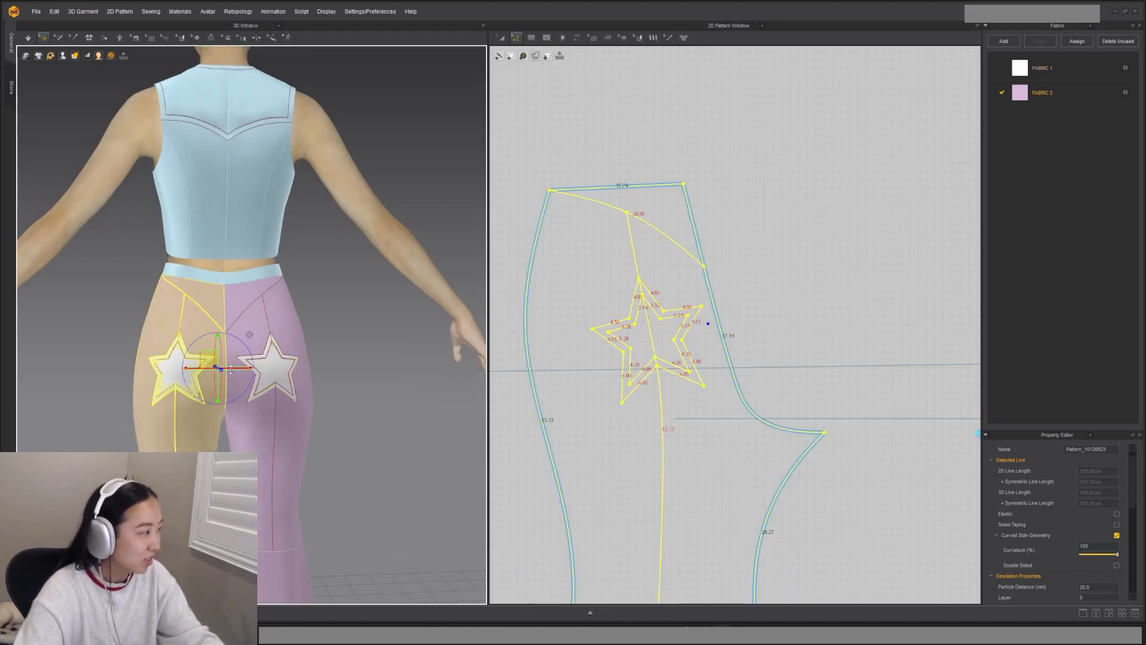
pyautogui.click(782, 351)
pyautogui.click(733, 369)
pyautogui.moveTo(739, 372); pyautogui.dragTo(738, 364)
pyautogui.moveTo(706, 261); pyautogui.dragTo(715, 261)
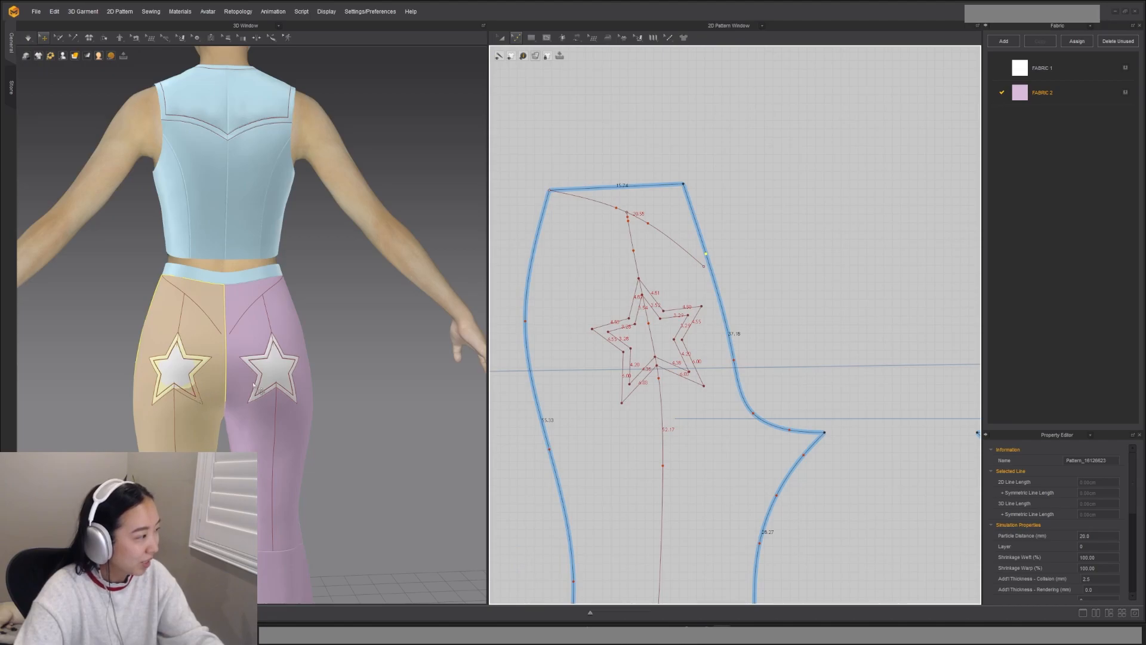
# Step: Move the curve points near the crotch of the centre-back seam slightly outward and simulate the garment
pyautogui.moveTo(281, 374); pyautogui.dragTo(241, 371, button='right')
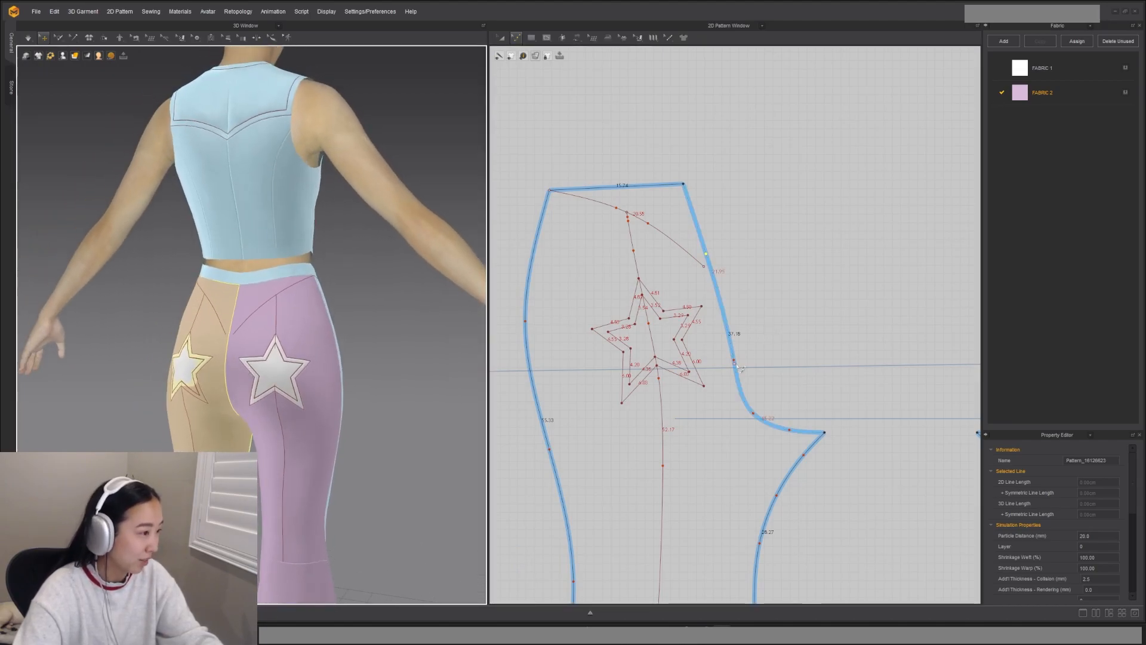
pyautogui.moveTo(755, 416); pyautogui.dragTo(761, 412)
pyautogui.moveTo(735, 361); pyautogui.dragTo(739, 361)
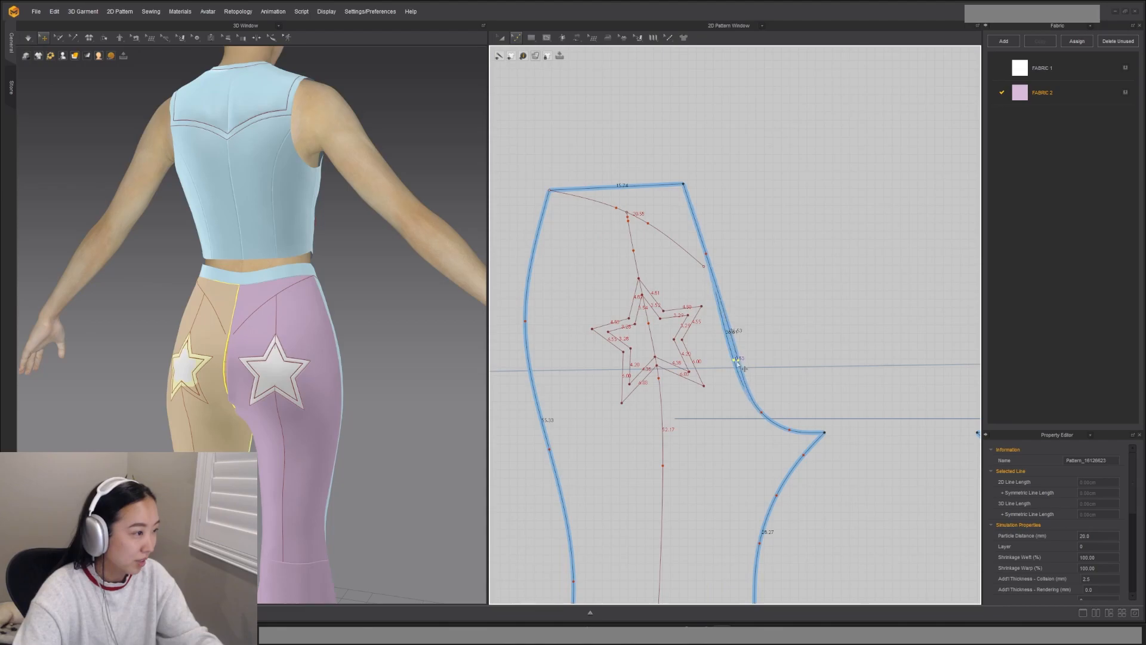
pyautogui.press('space')
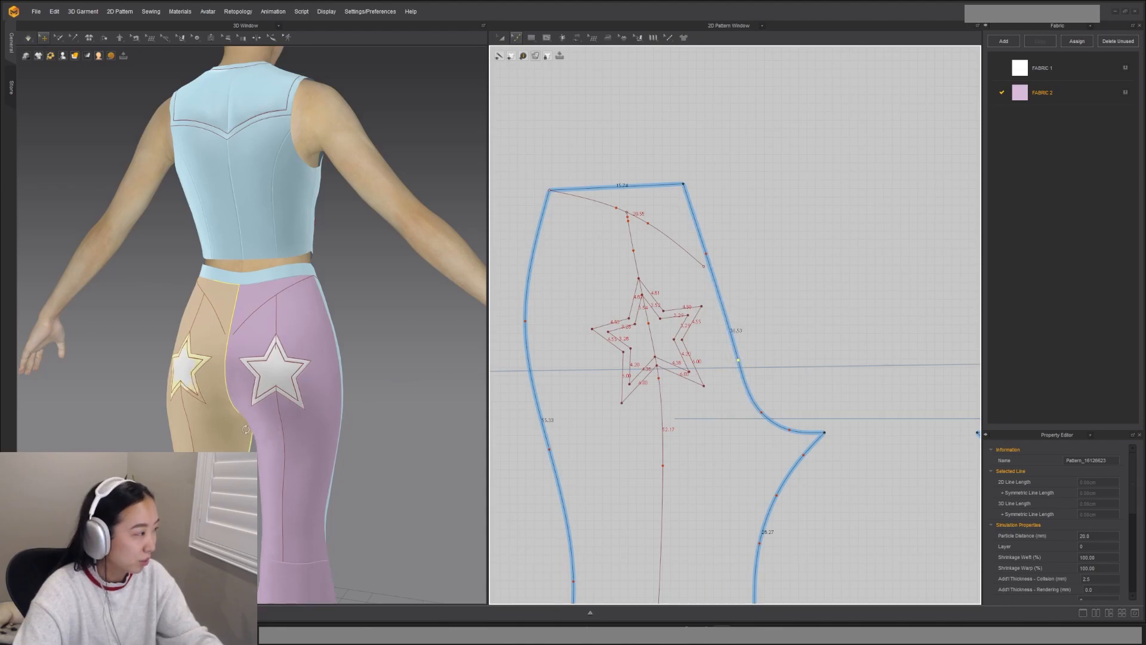
# Step: Examine the stars and the seat fit of the pants from the back and side
pyautogui.scroll(-2, 246, 432)
pyautogui.moveTo(246, 432); pyautogui.dragTo(309, 416, button='right')
pyautogui.scroll(3, 250, 438)
pyautogui.click(362, 430)
pyautogui.click(210, 389)
pyautogui.scroll(-5, 323, 402)
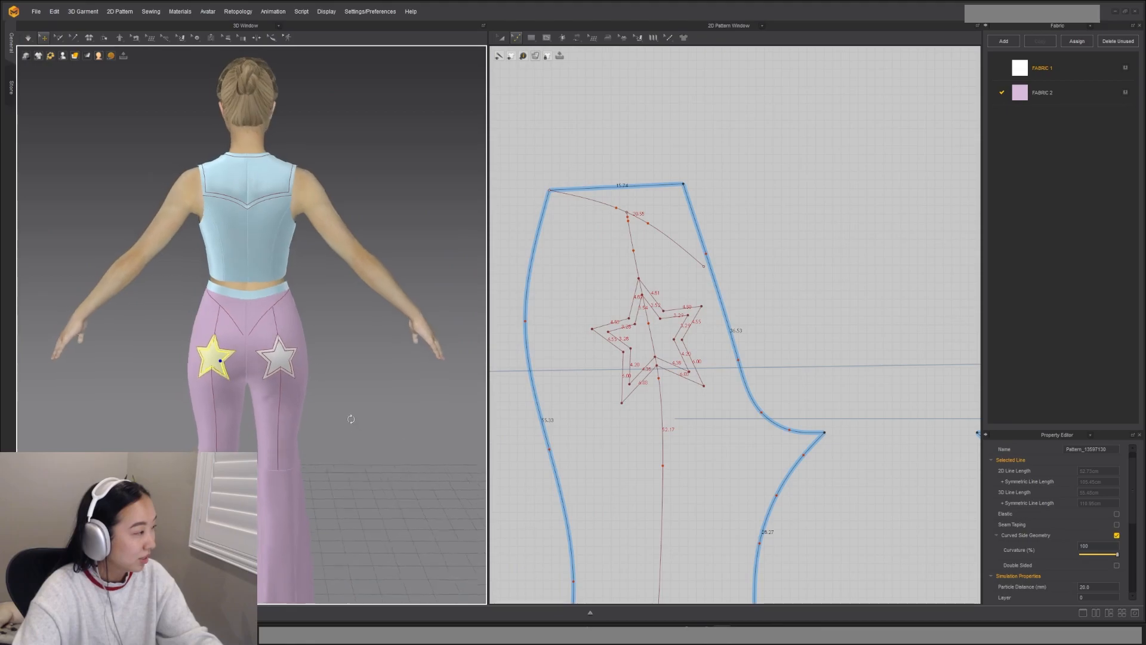
pyautogui.moveTo(347, 416); pyautogui.dragTo(129, 443, button='right')
pyautogui.moveTo(303, 437); pyautogui.dragTo(454, 439, button='right')
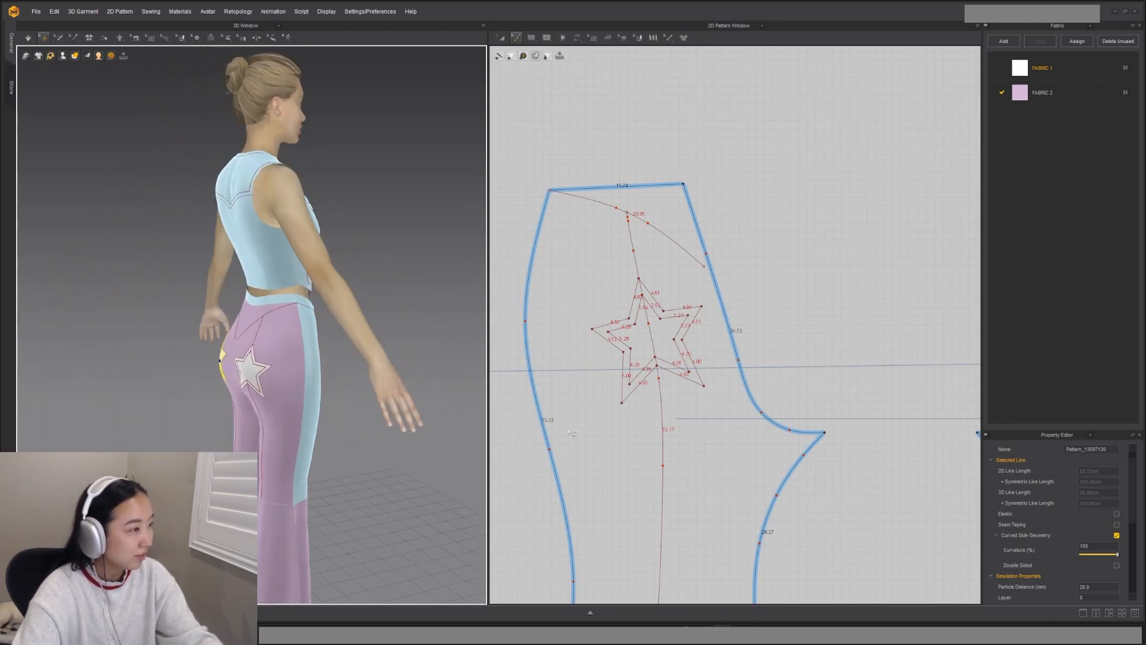
# Step: Extend the back piece's curved yoke line to the pattern outline at the centre-back seam
pyautogui.click(704, 266)
pyautogui.rightClick(704, 267)
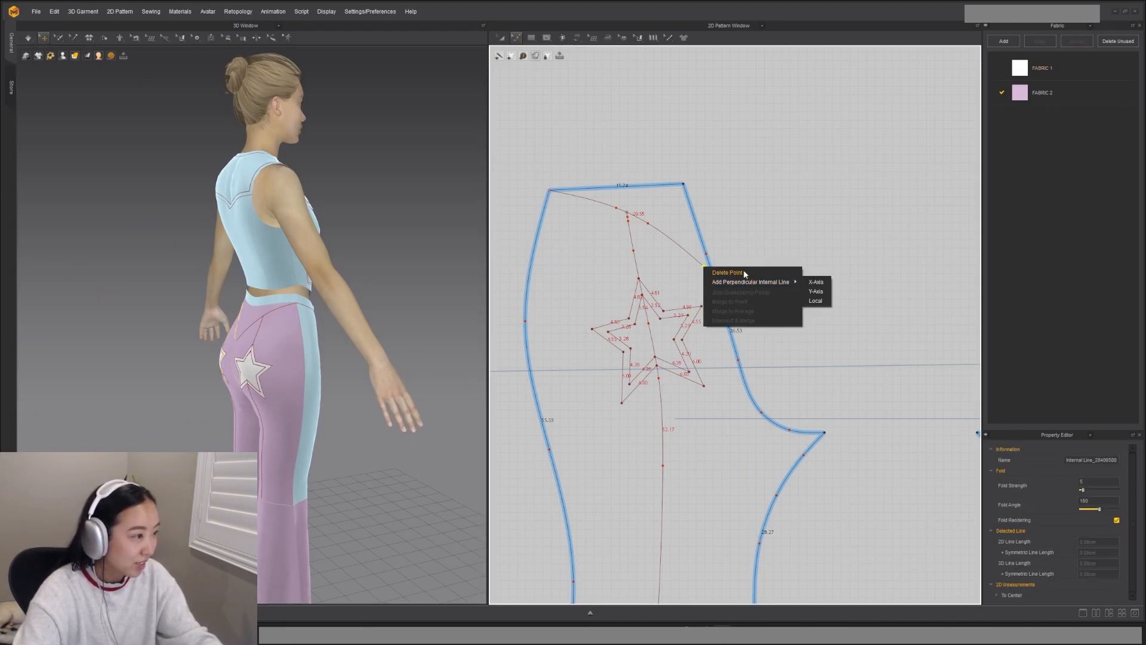
pyautogui.click(671, 238)
pyautogui.click(676, 245)
pyautogui.rightClick(674, 243)
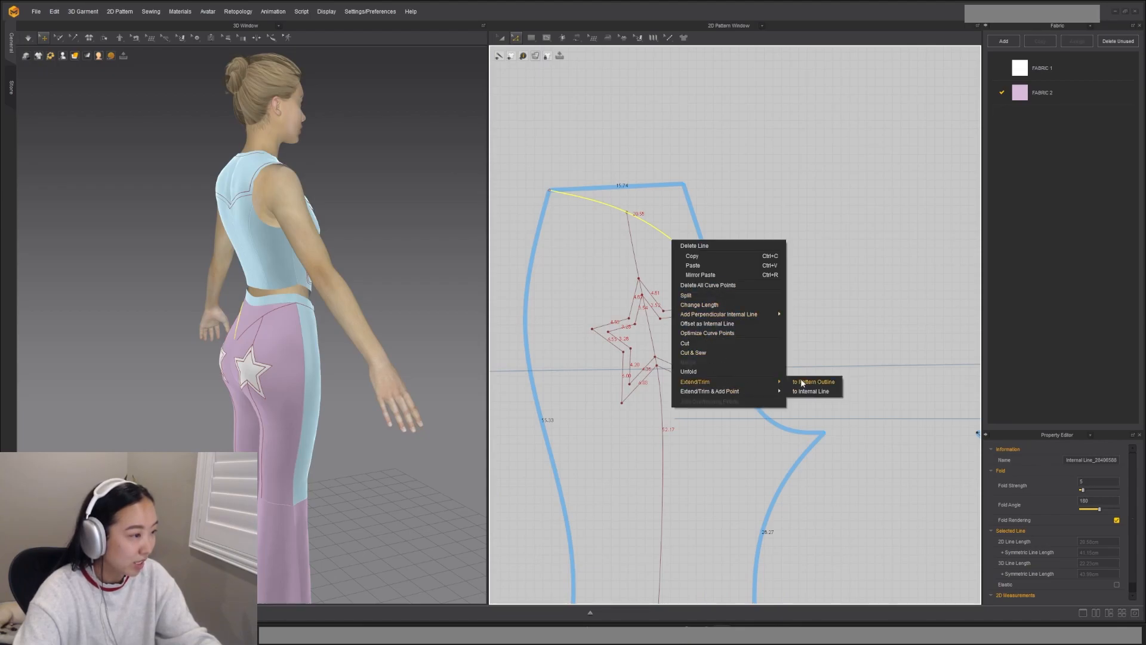
pyautogui.click(803, 383)
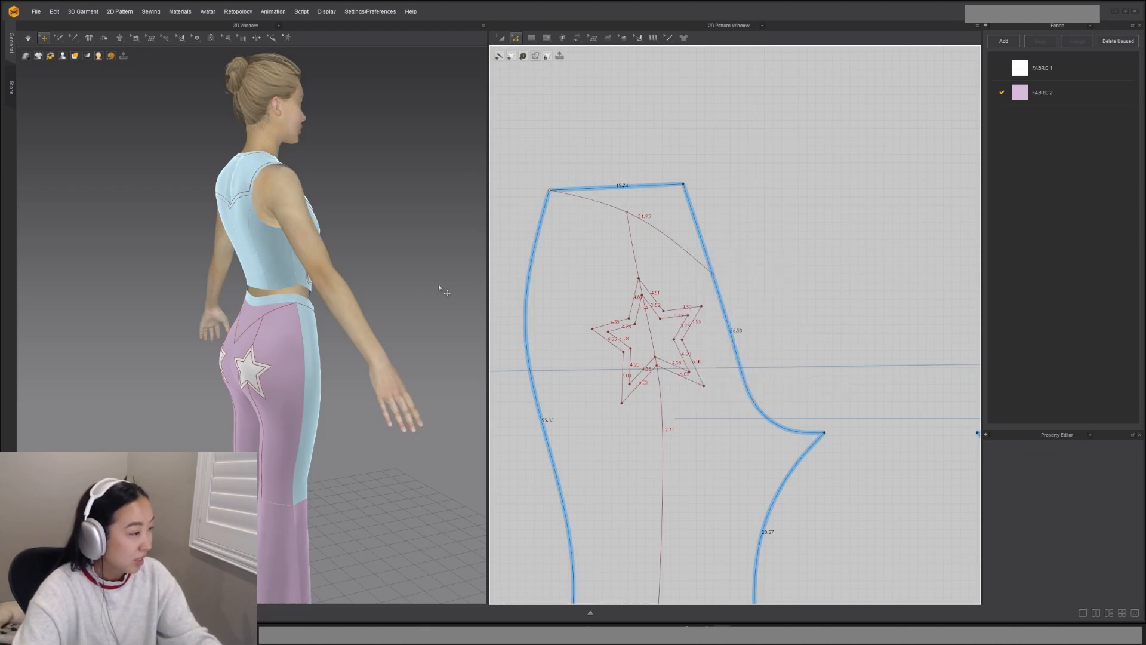